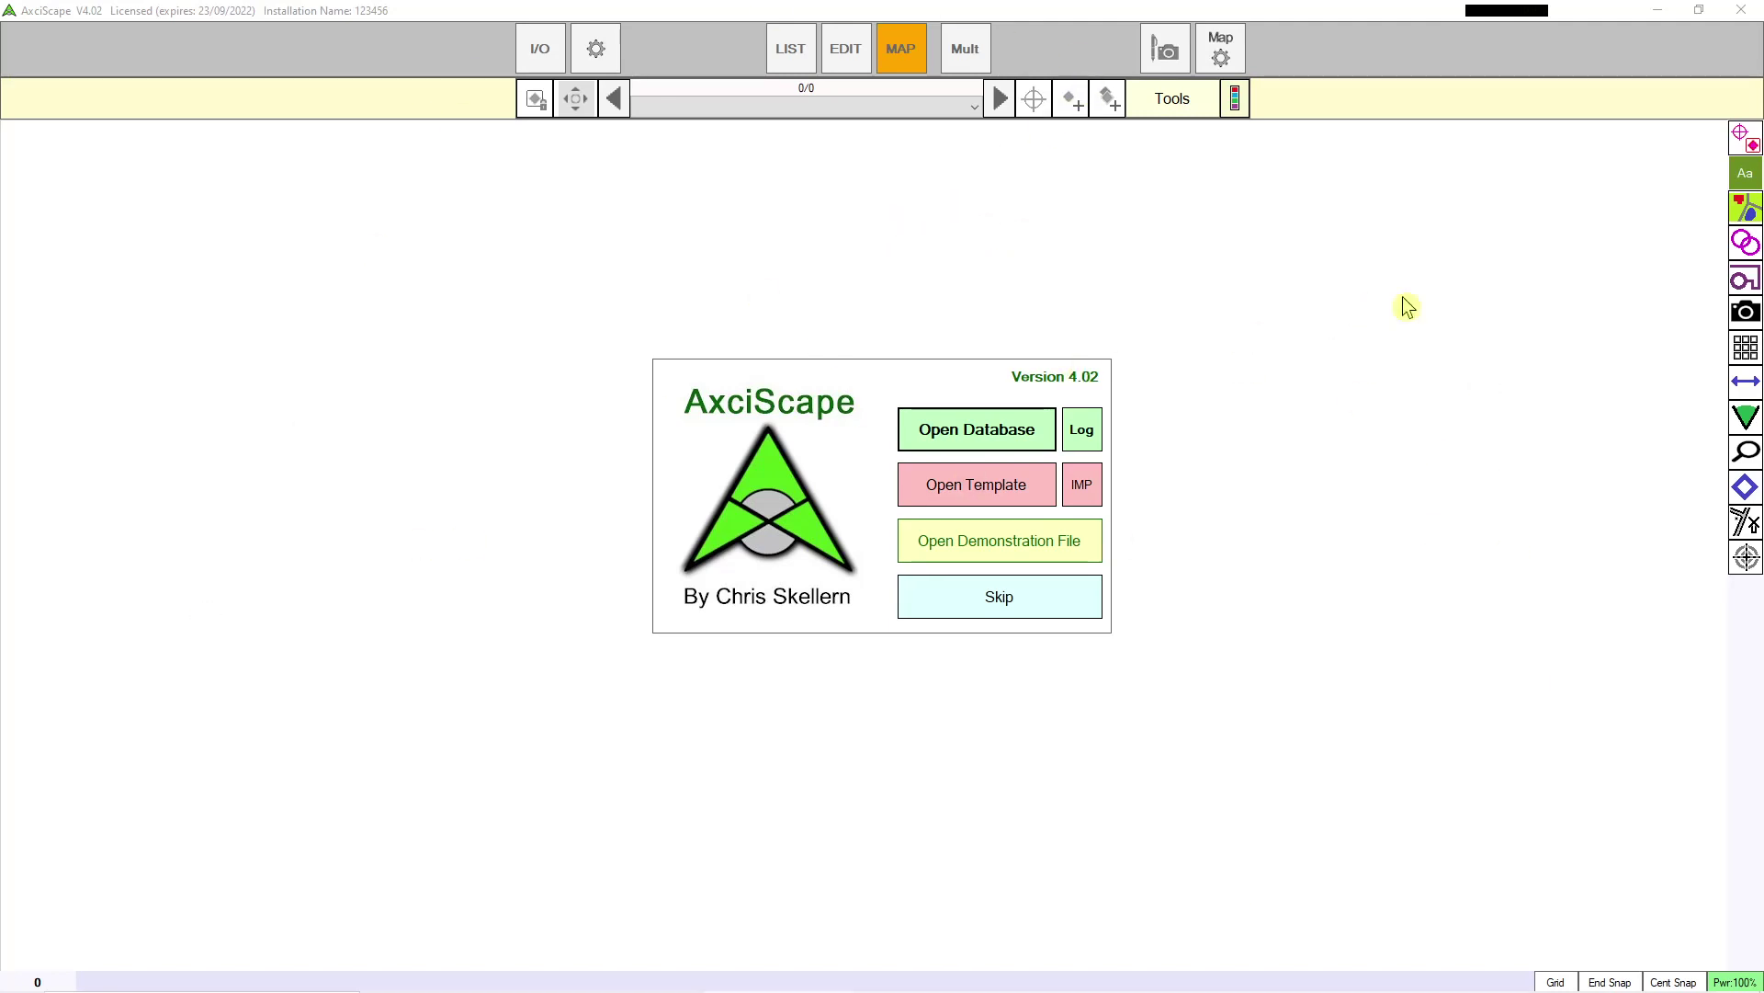
Step: Open the demonstration file
click(1017, 561)
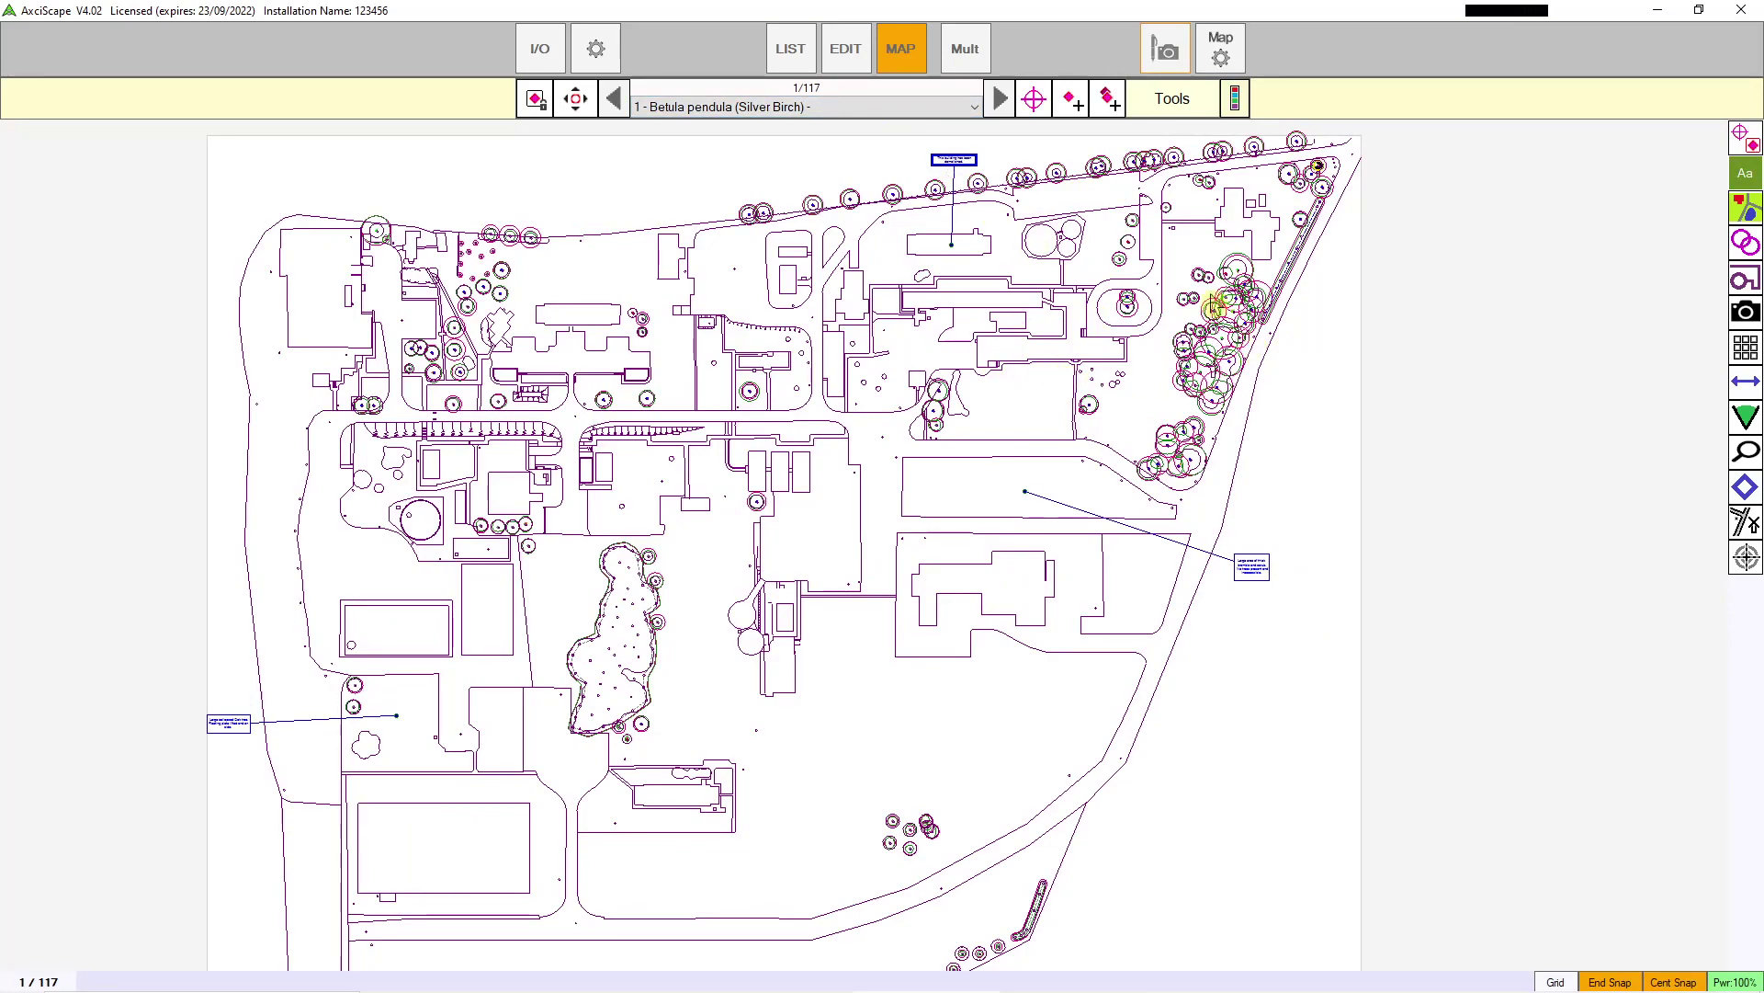
Step: Examine the tree clusters along the eastern side of the site map, including their category colours, tags, crown outlines and root protection circles
scroll(1138, 295, up, 5)
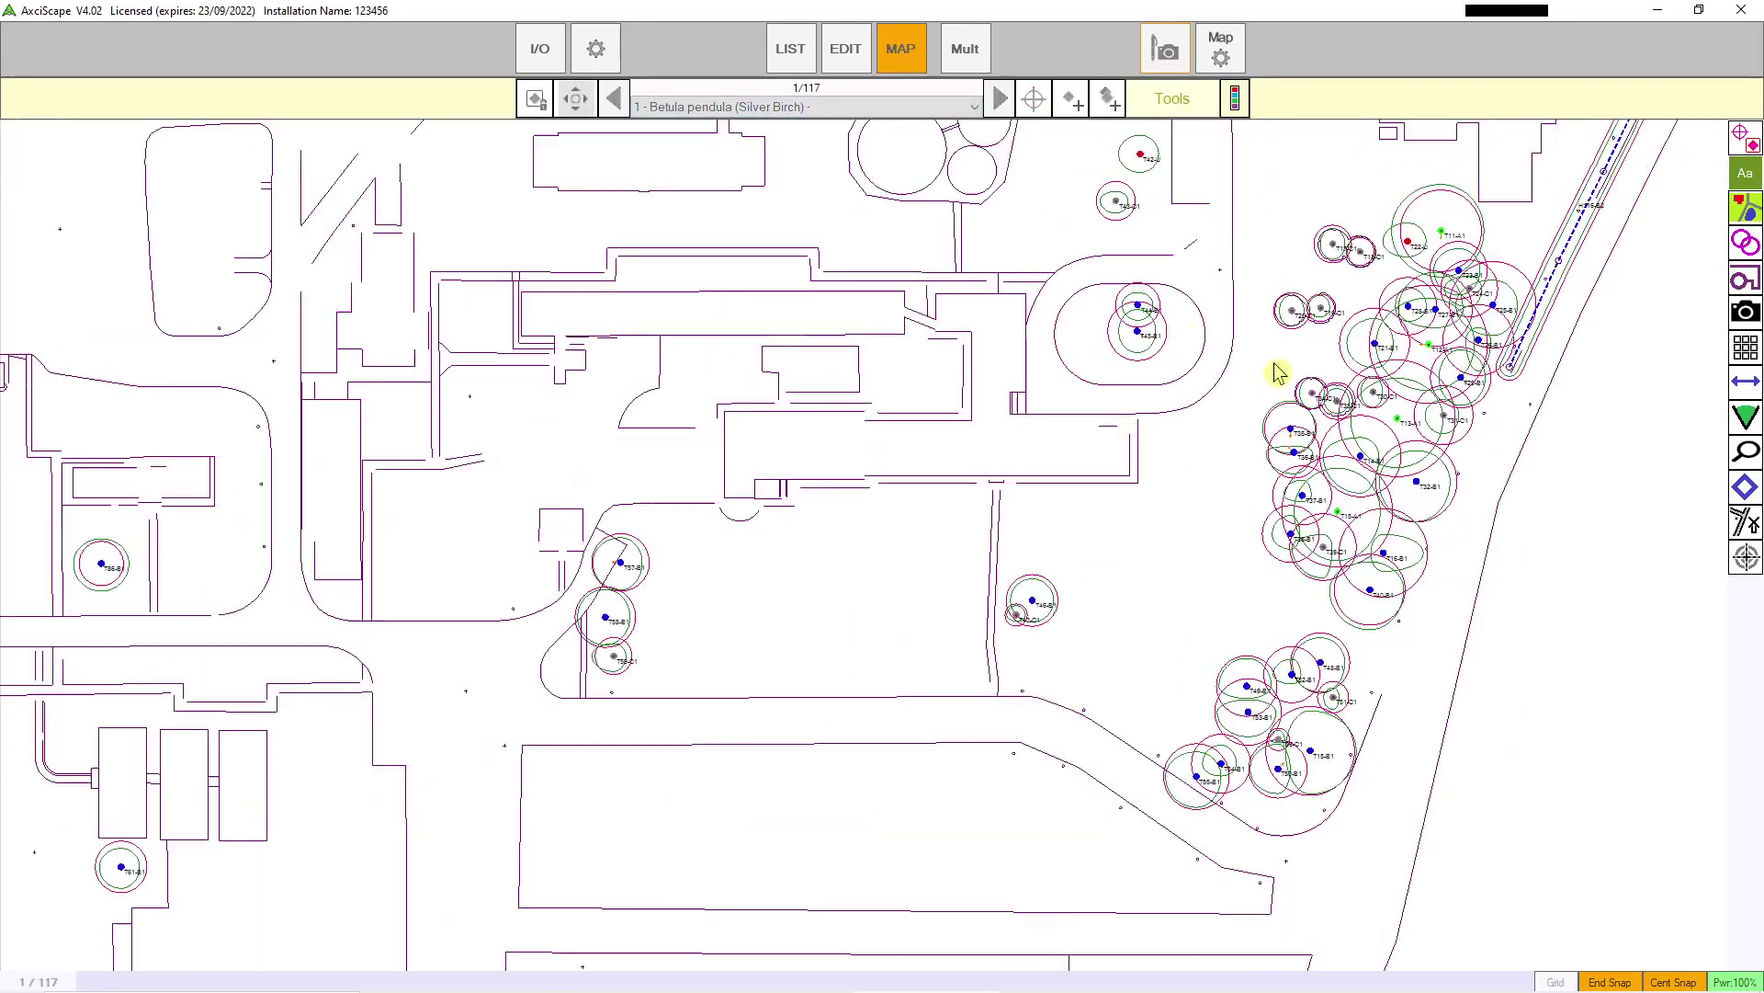
scroll(1384, 383, up, 3)
scroll(1392, 385, down, 2)
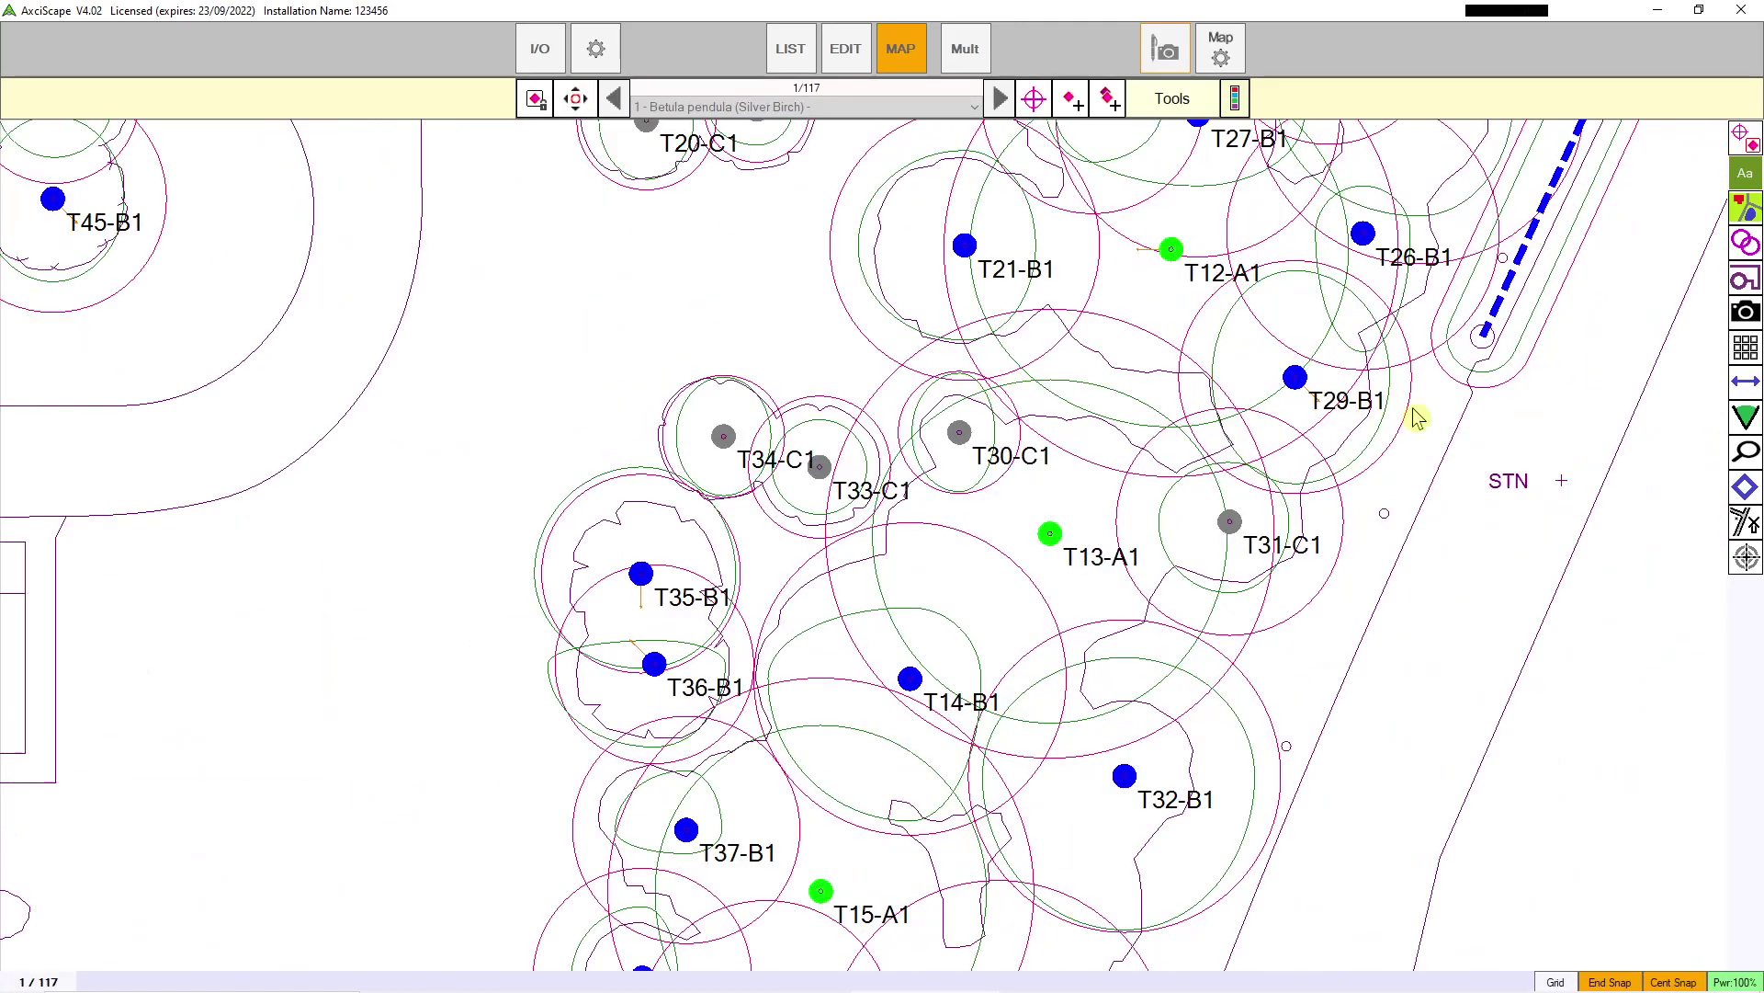
drag(1418, 414, 893, 425)
scroll(1011, 418, down, 3)
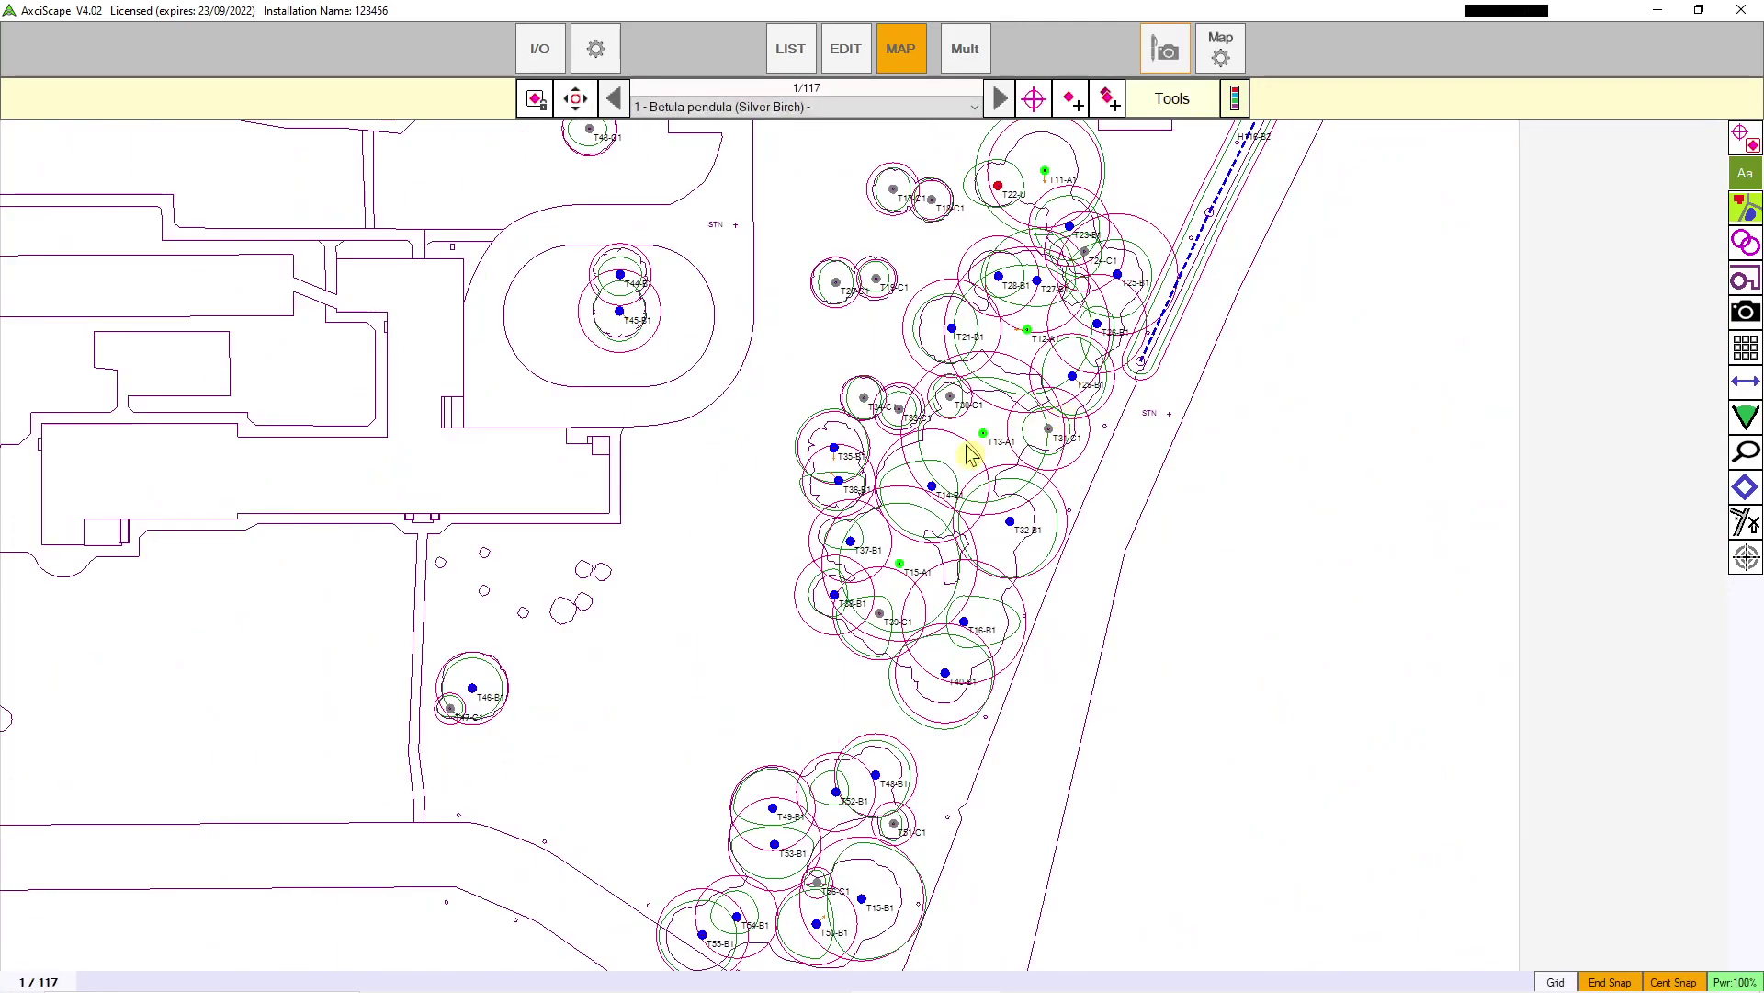
scroll(1138, 455, up, 3)
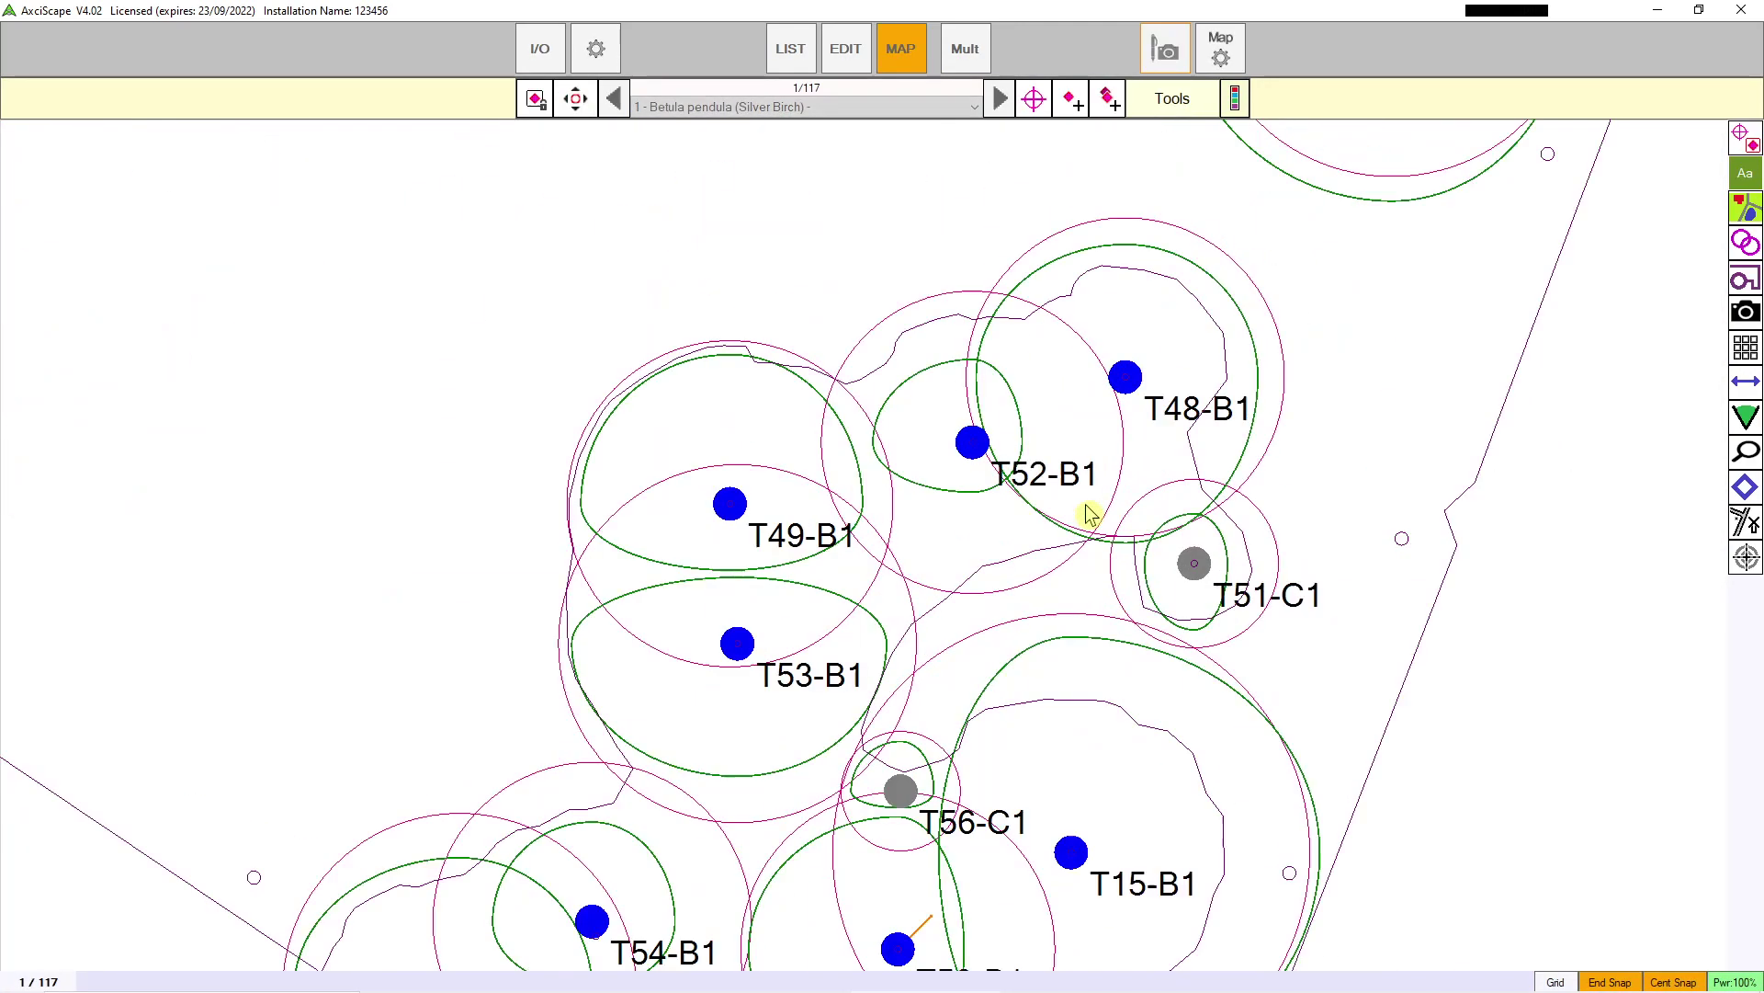
scroll(948, 700, down, 3)
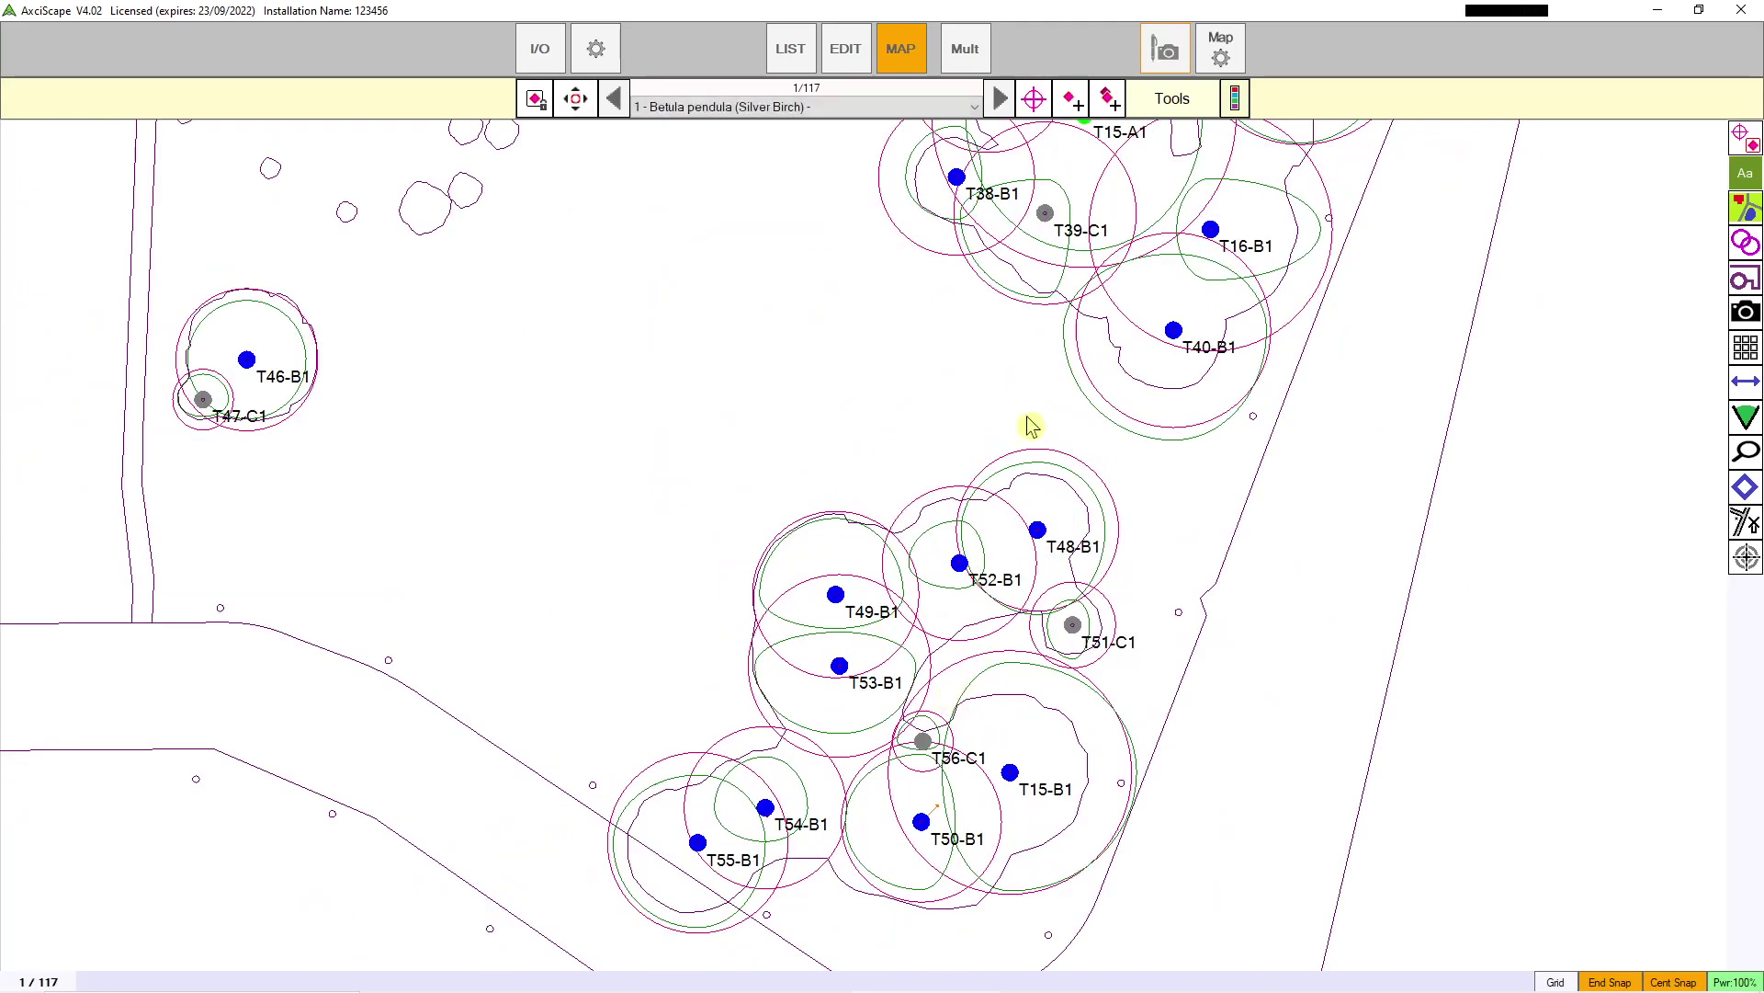
drag(1043, 225, 1098, 542)
drag(1097, 458, 1018, 833)
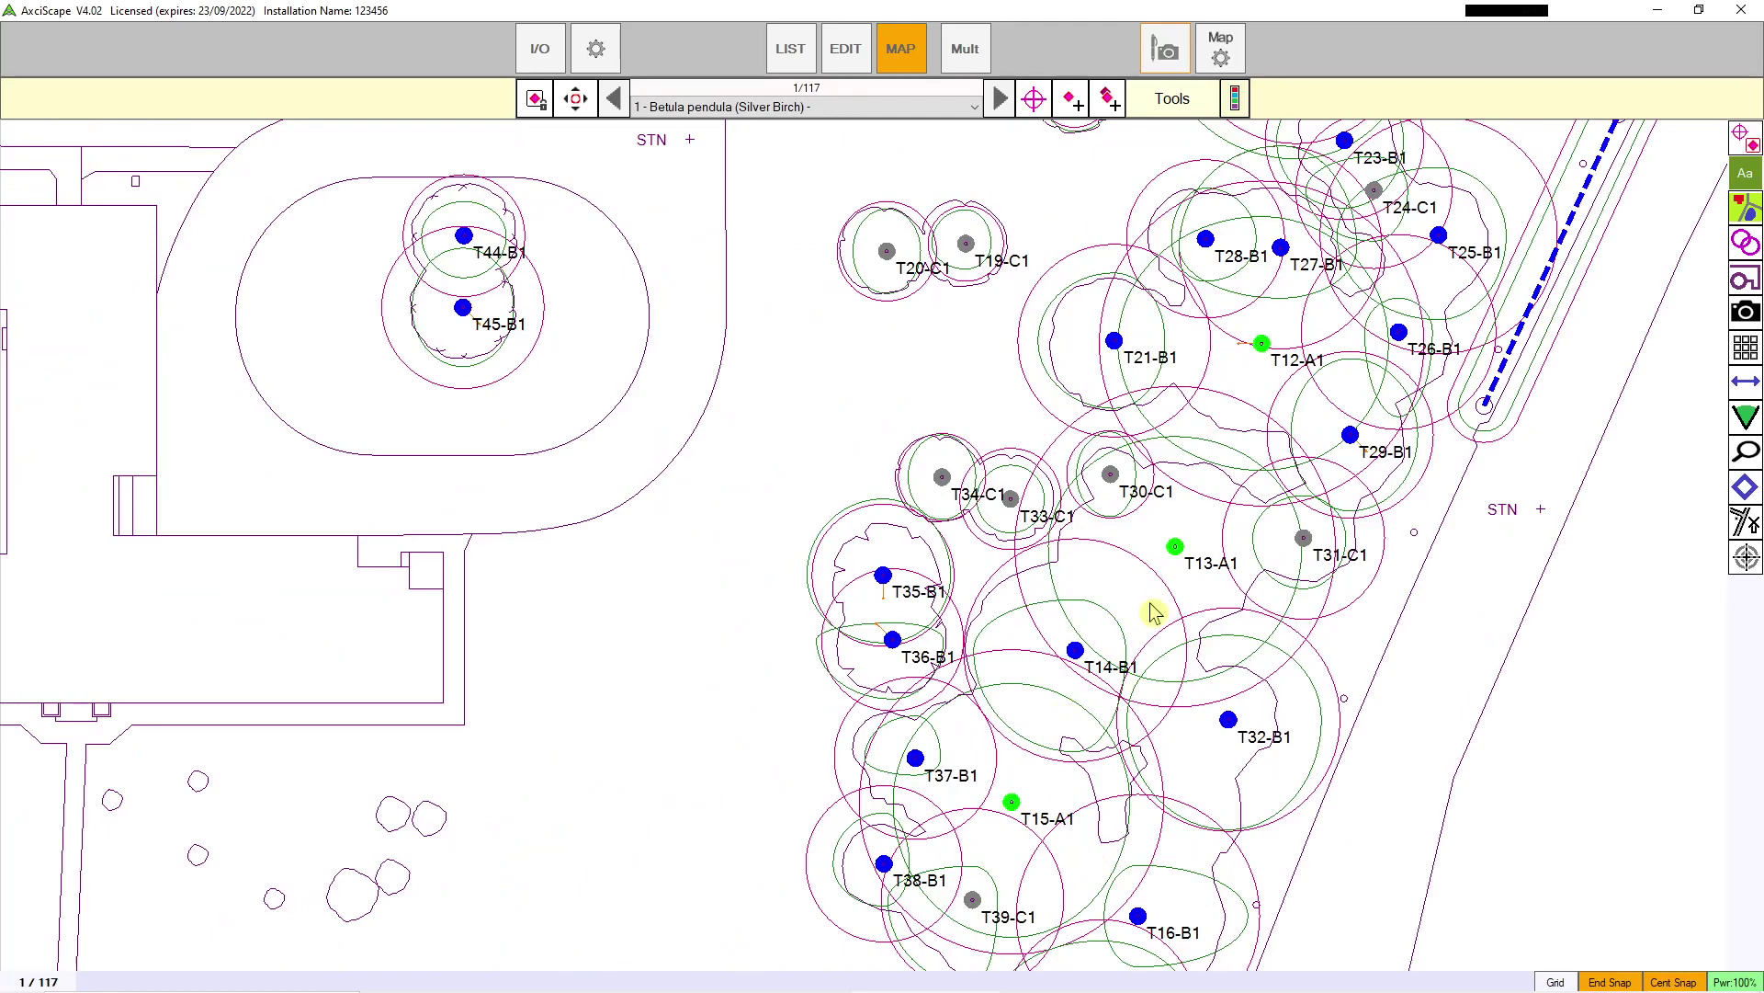
drag(1013, 694, 826, 948)
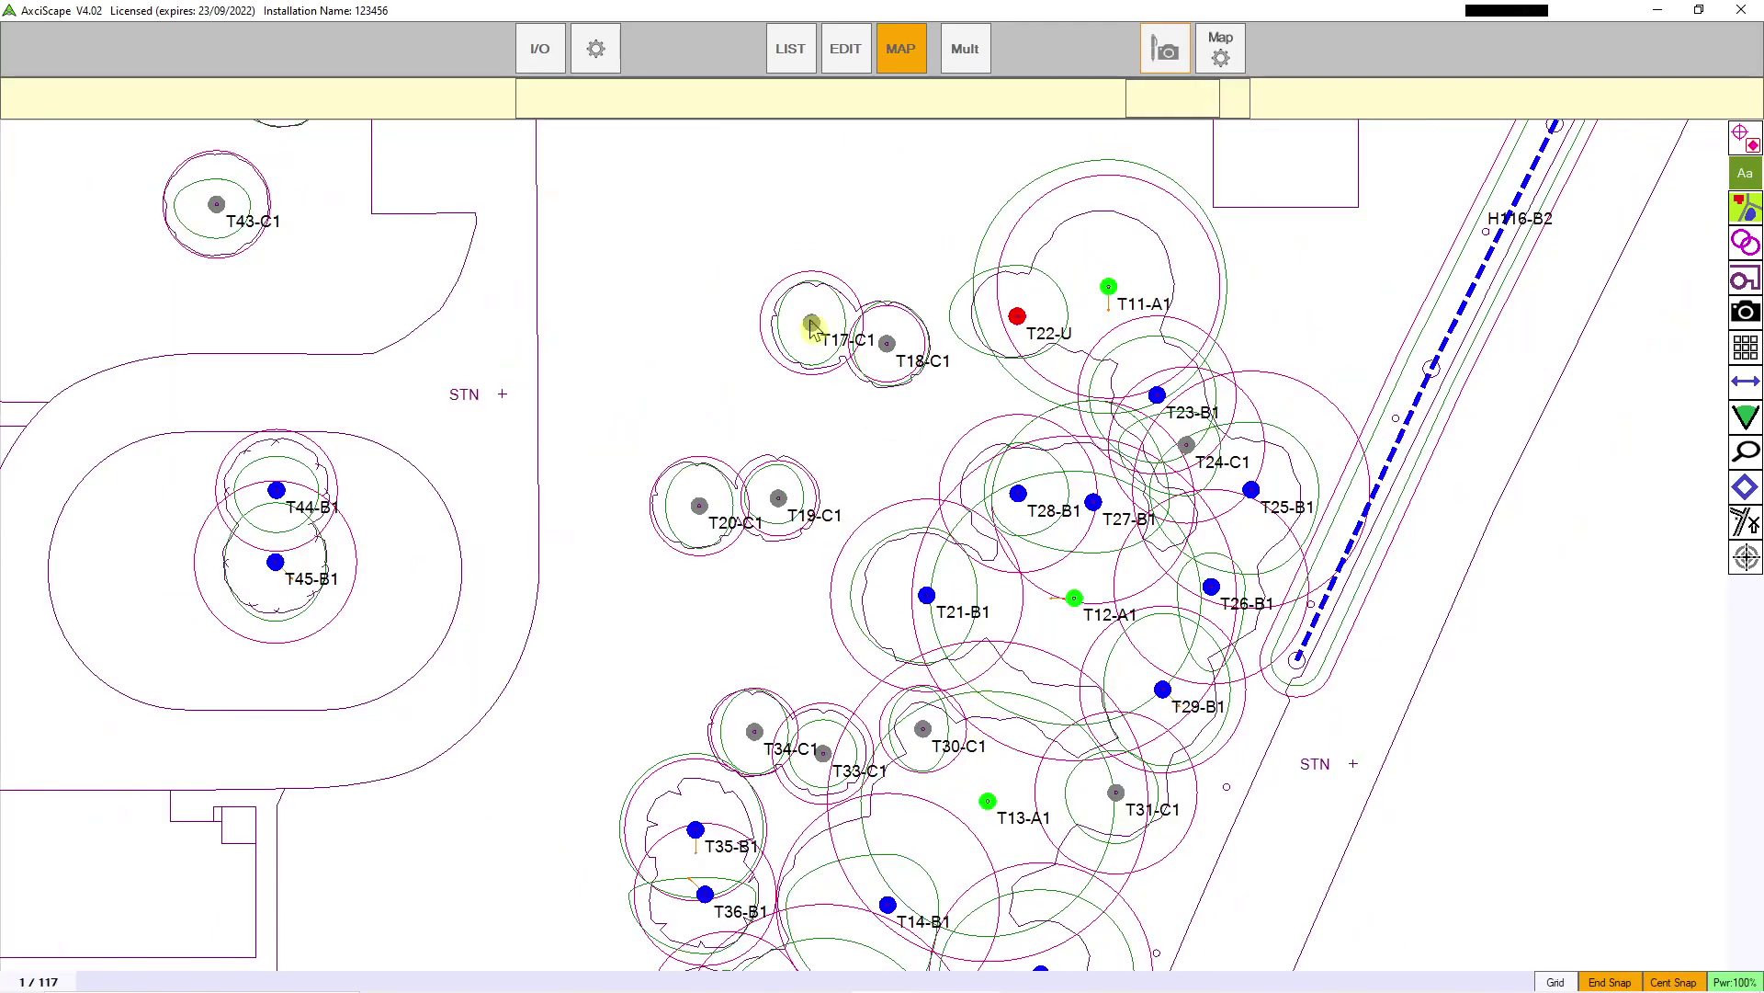
Step: Examine the trees around T17 to T22 and the G6 group along the northern boundary of the map
scroll(812, 329, up, 2)
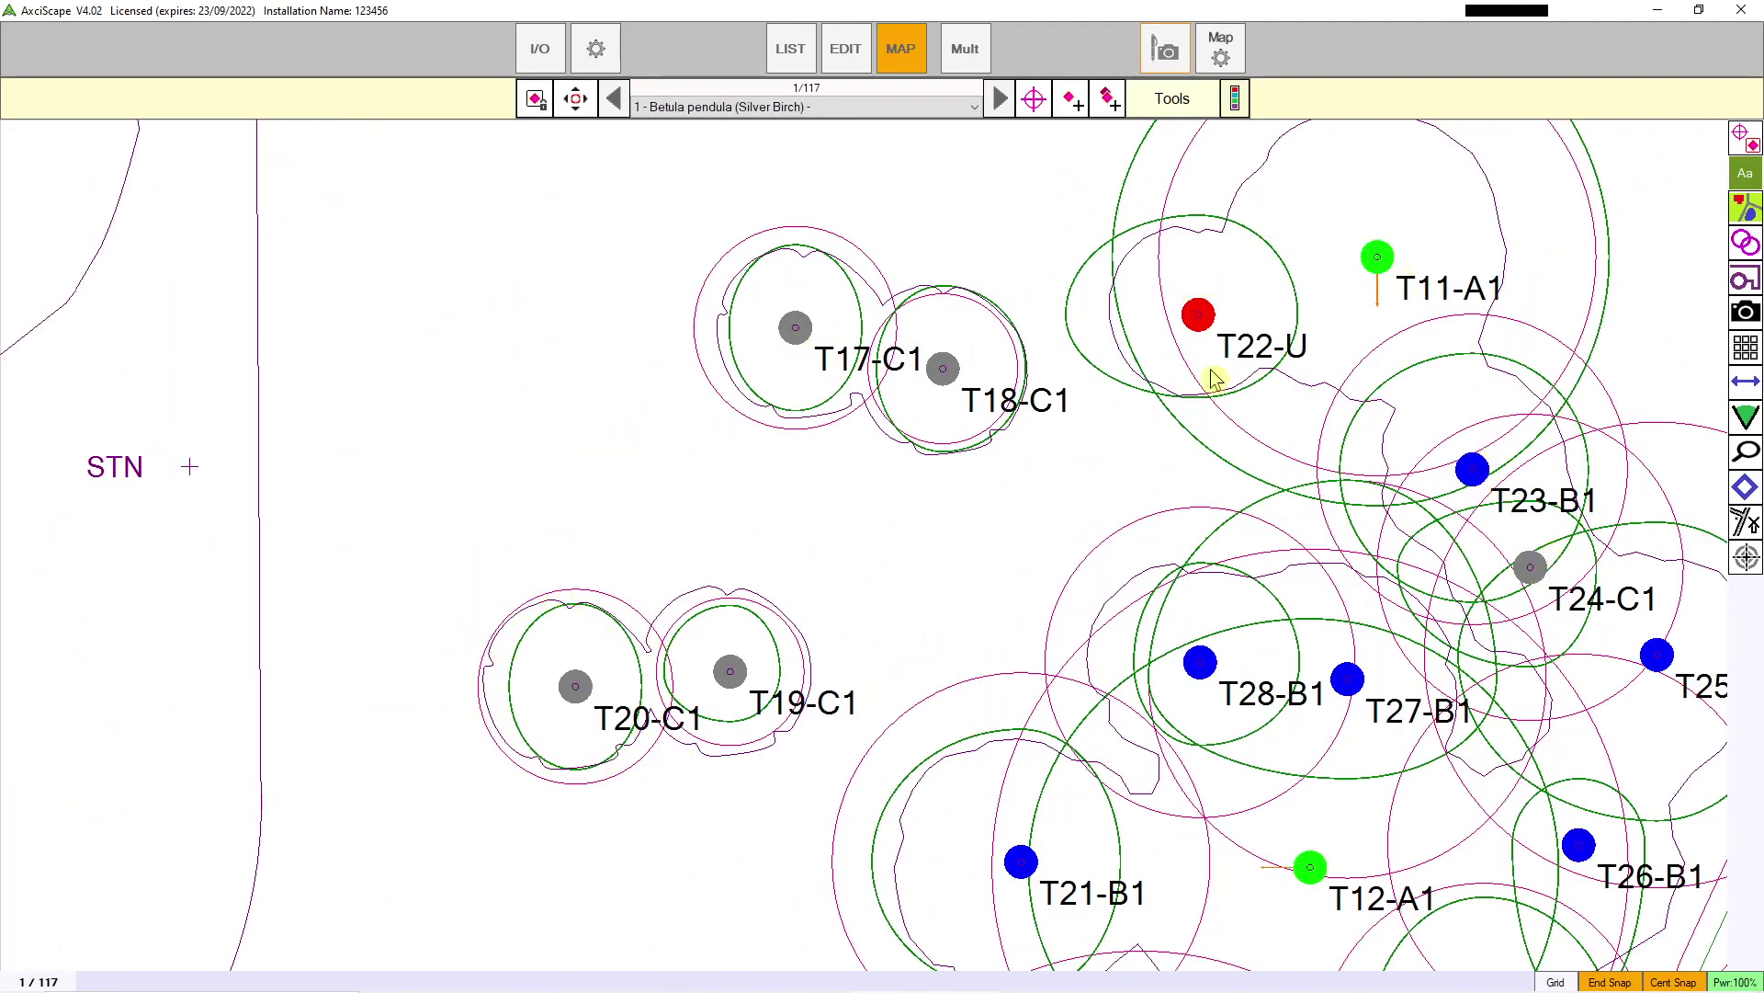
scroll(1221, 392, down, 2)
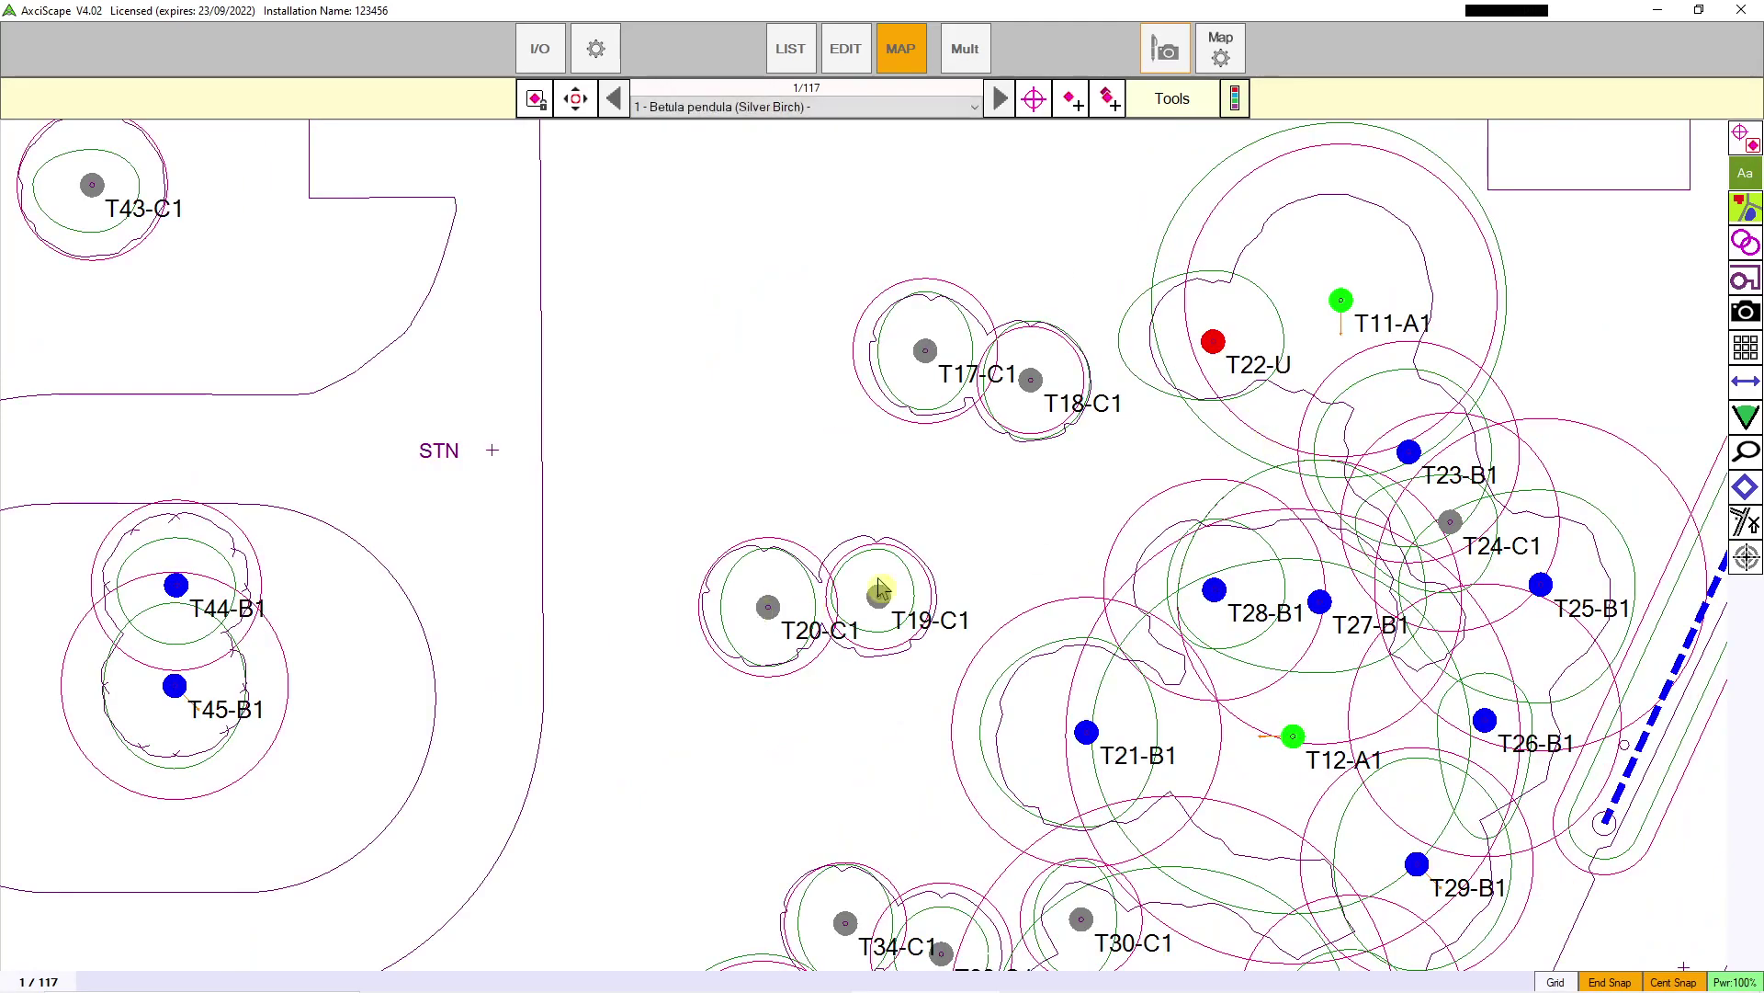
drag(882, 595, 1216, 566)
drag(598, 465, 831, 558)
scroll(832, 557, down, 3)
drag(858, 480, 874, 579)
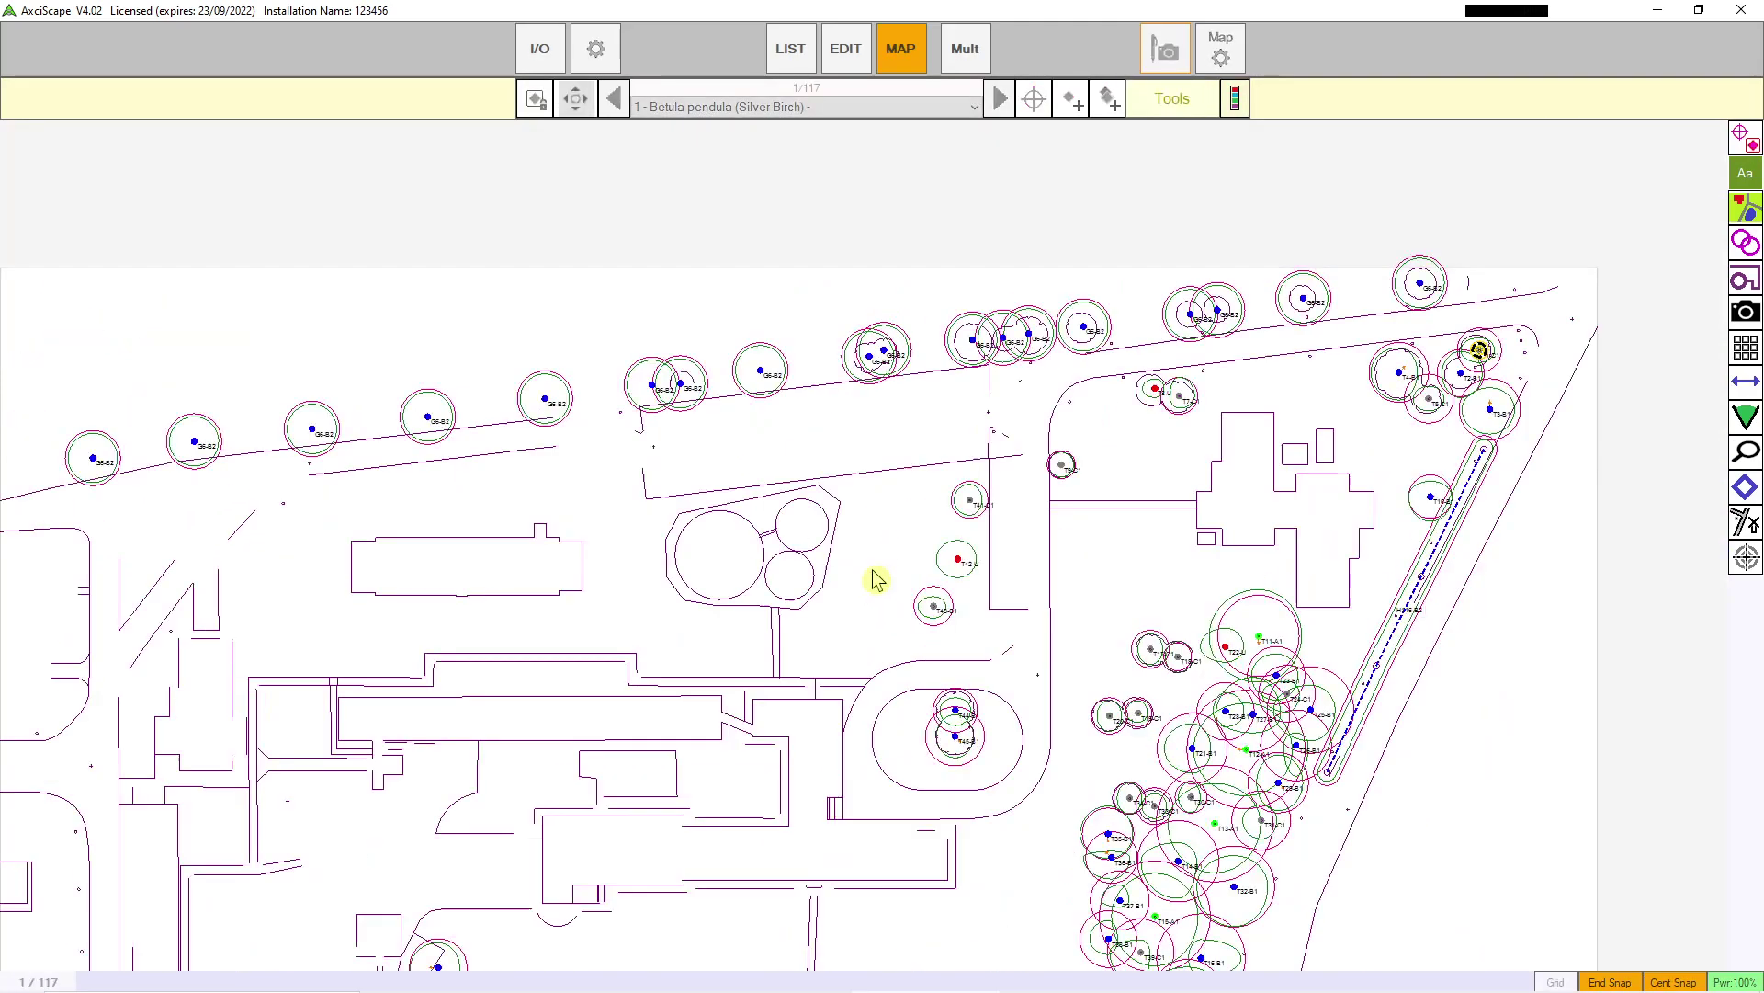
scroll(1031, 296, up, 3)
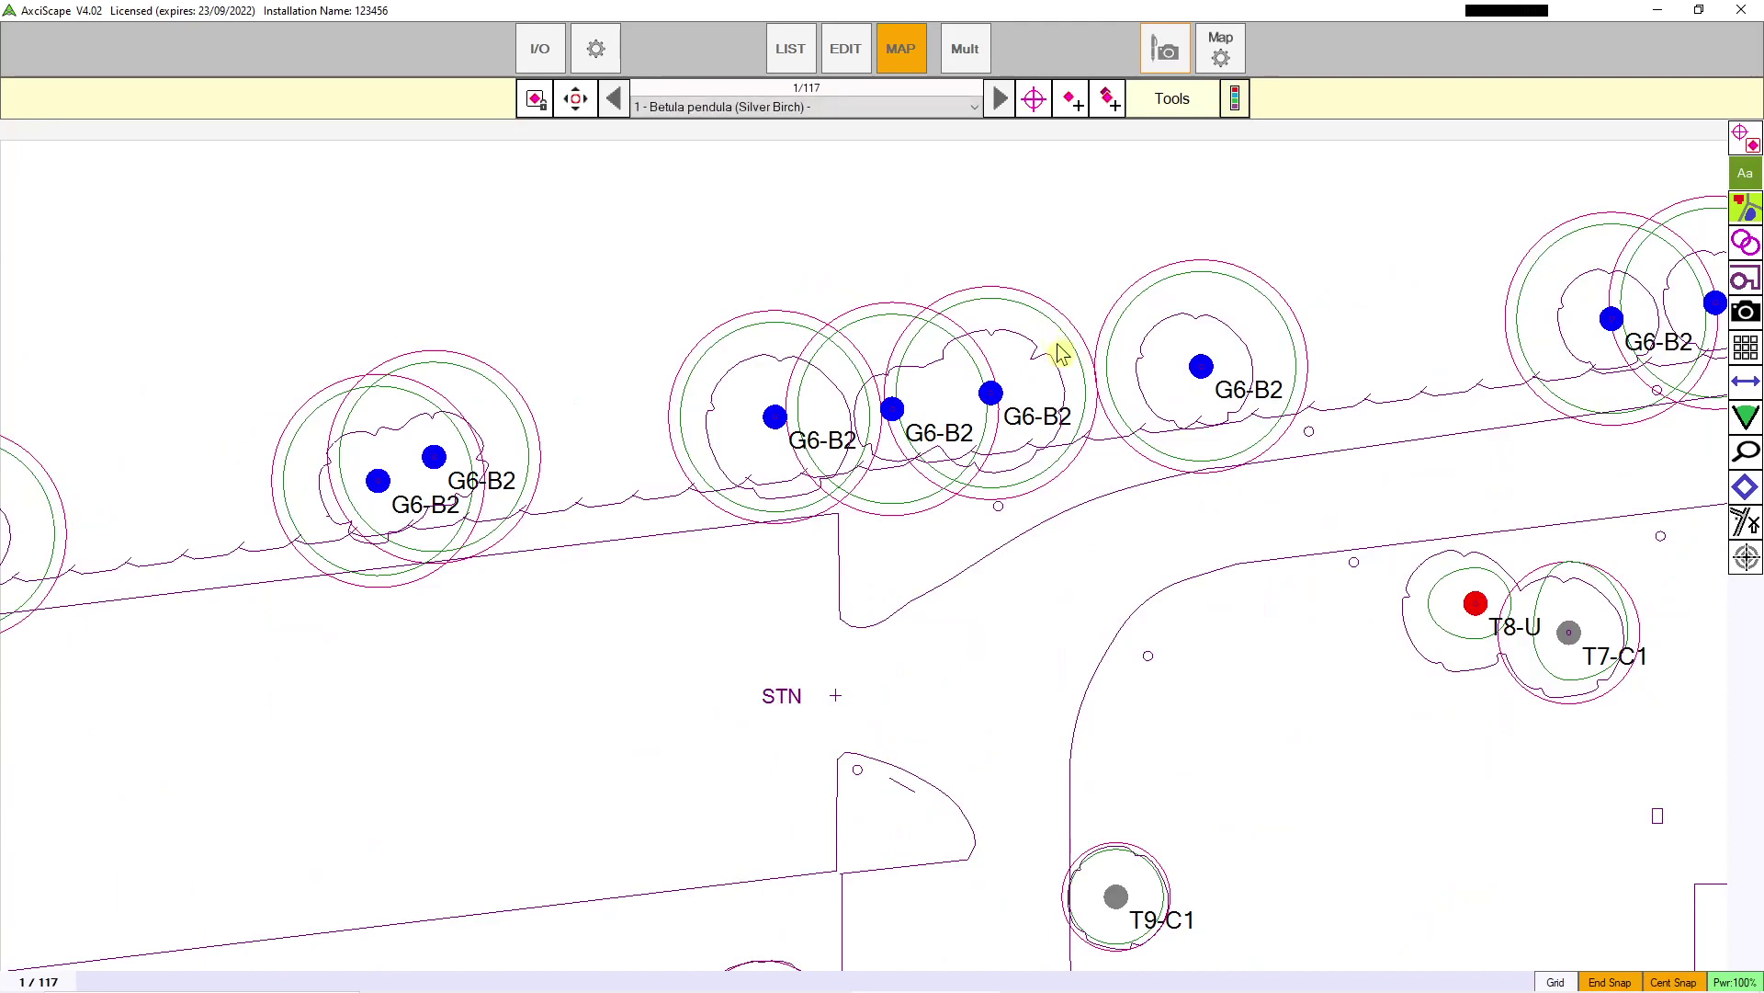
scroll(1099, 398, up, 2)
scroll(1099, 398, down, 1)
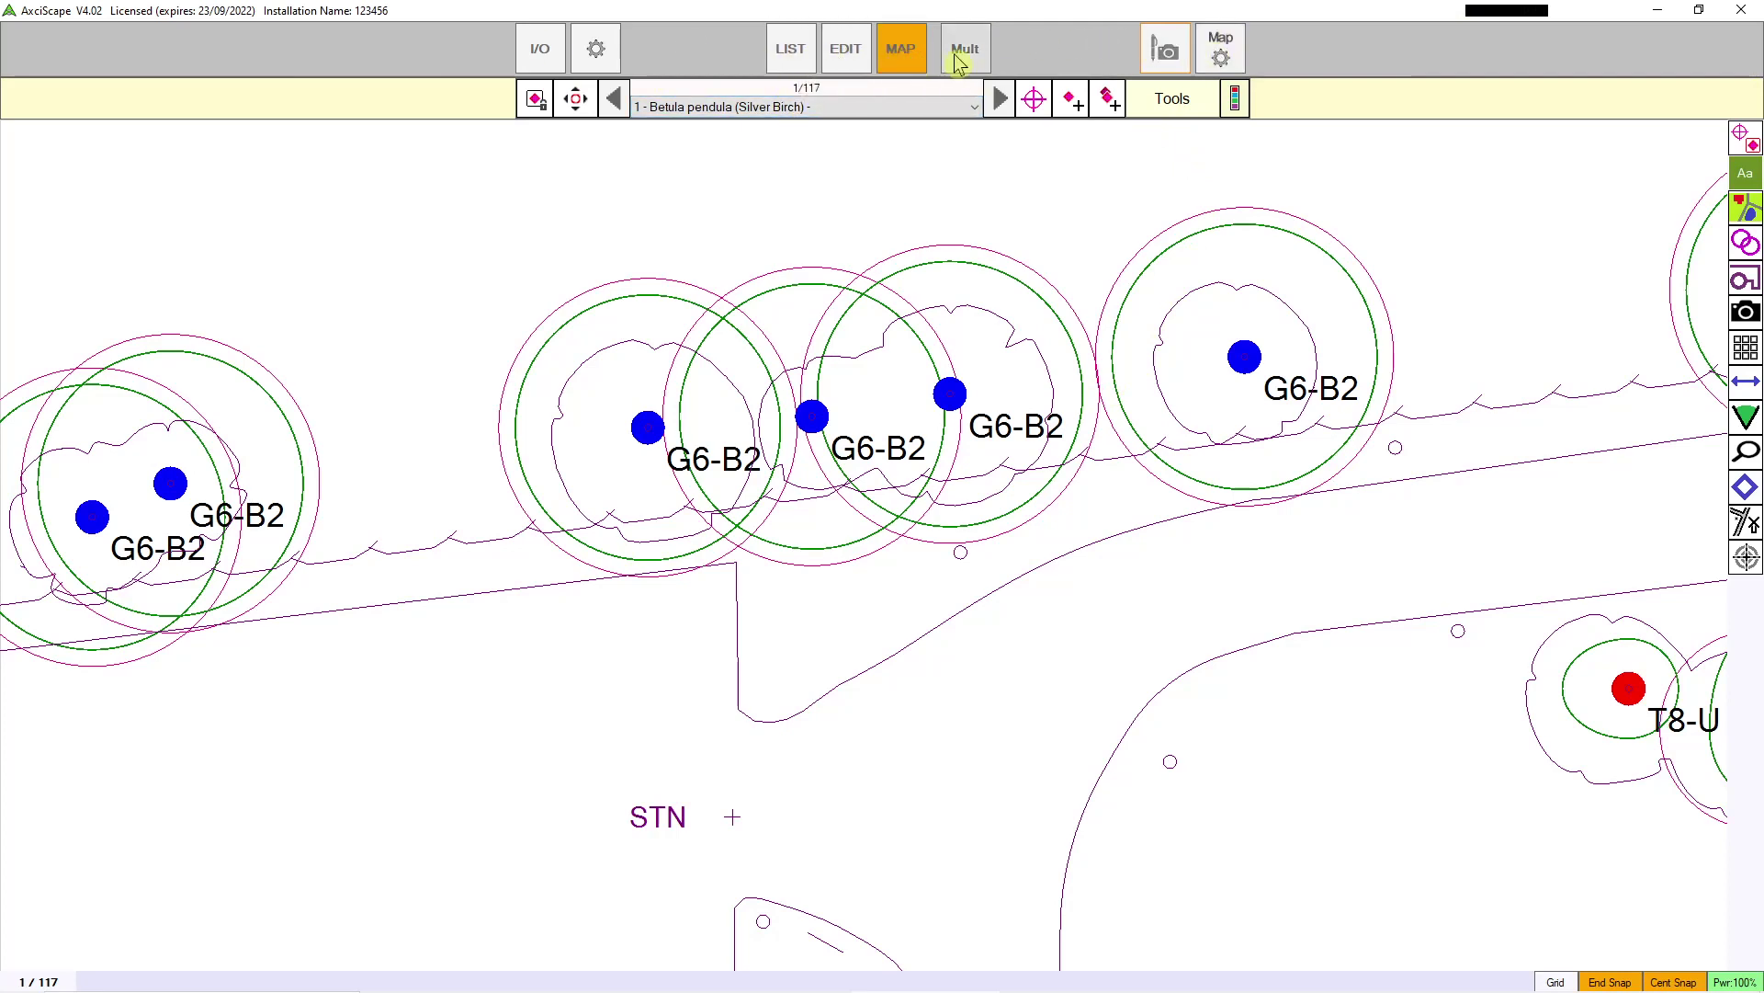
Step: Review the tree survey records in the list view, looking across the columns and down the rows
click(802, 56)
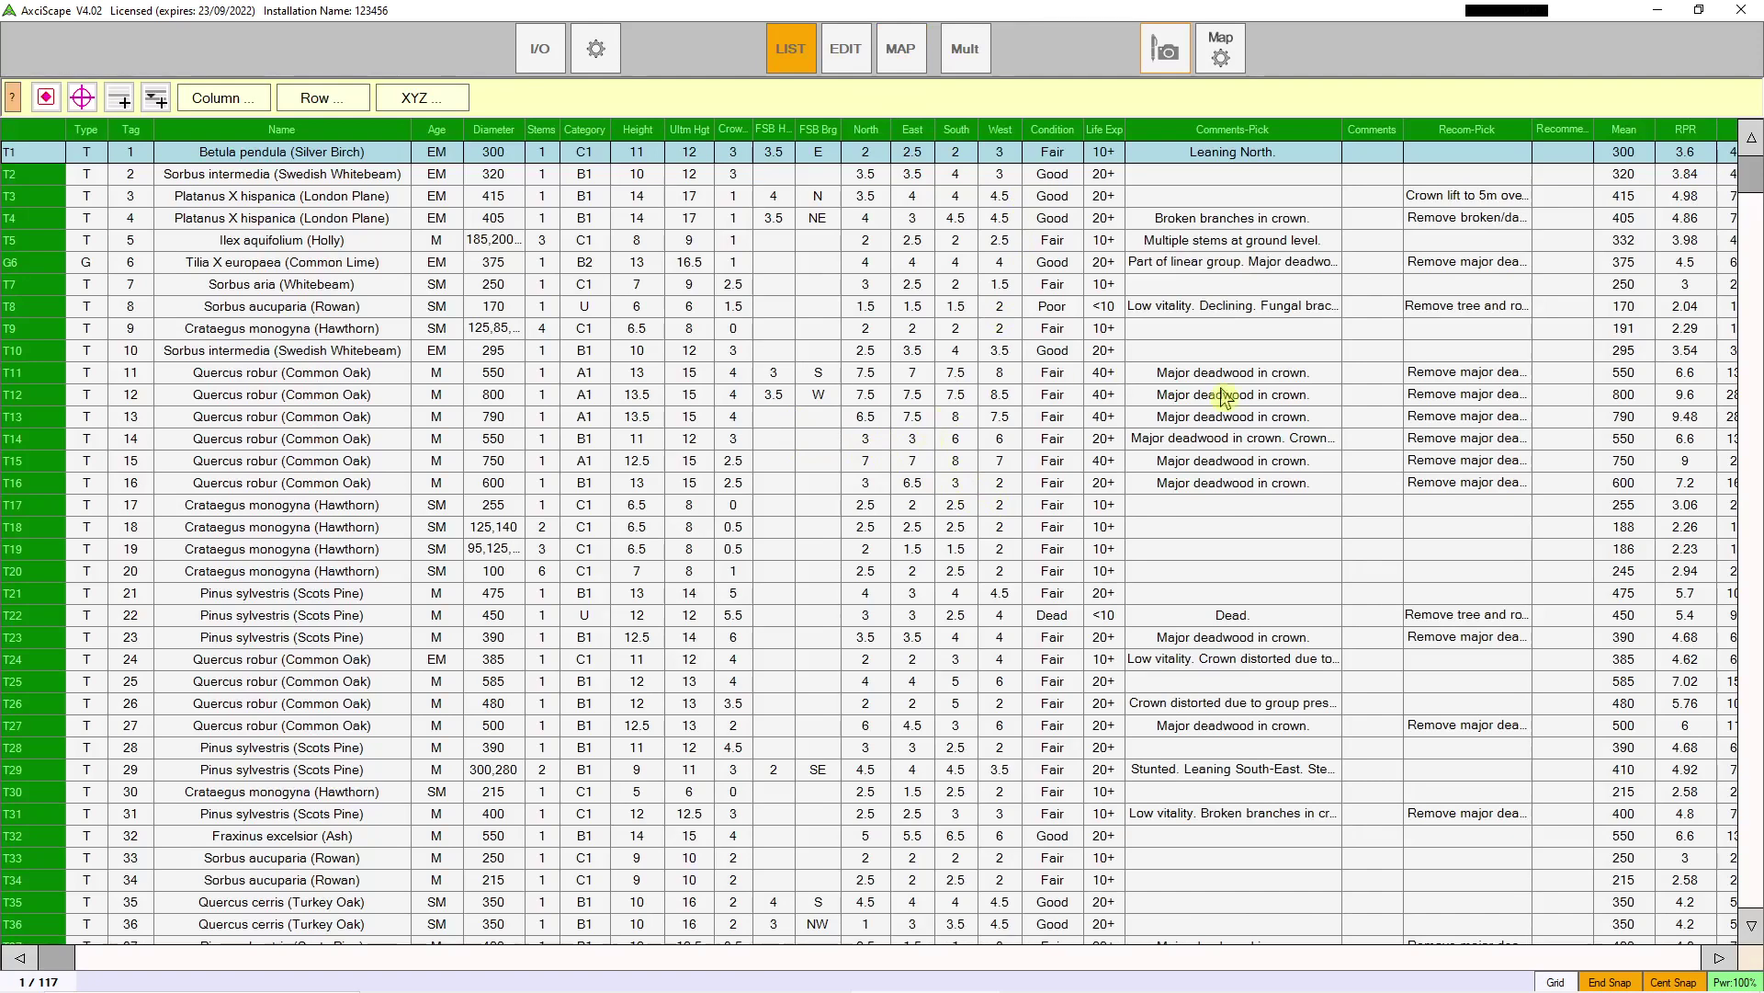
scroll(1221, 394, right, 5)
scroll(1023, 420, left, 5)
scroll(188, 560, down, 10)
scroll(197, 552, up, 11)
Step: Select the Sorbus intermedia with tag 10 in the list and compare how the edit, map and list views present the selection
click(245, 225)
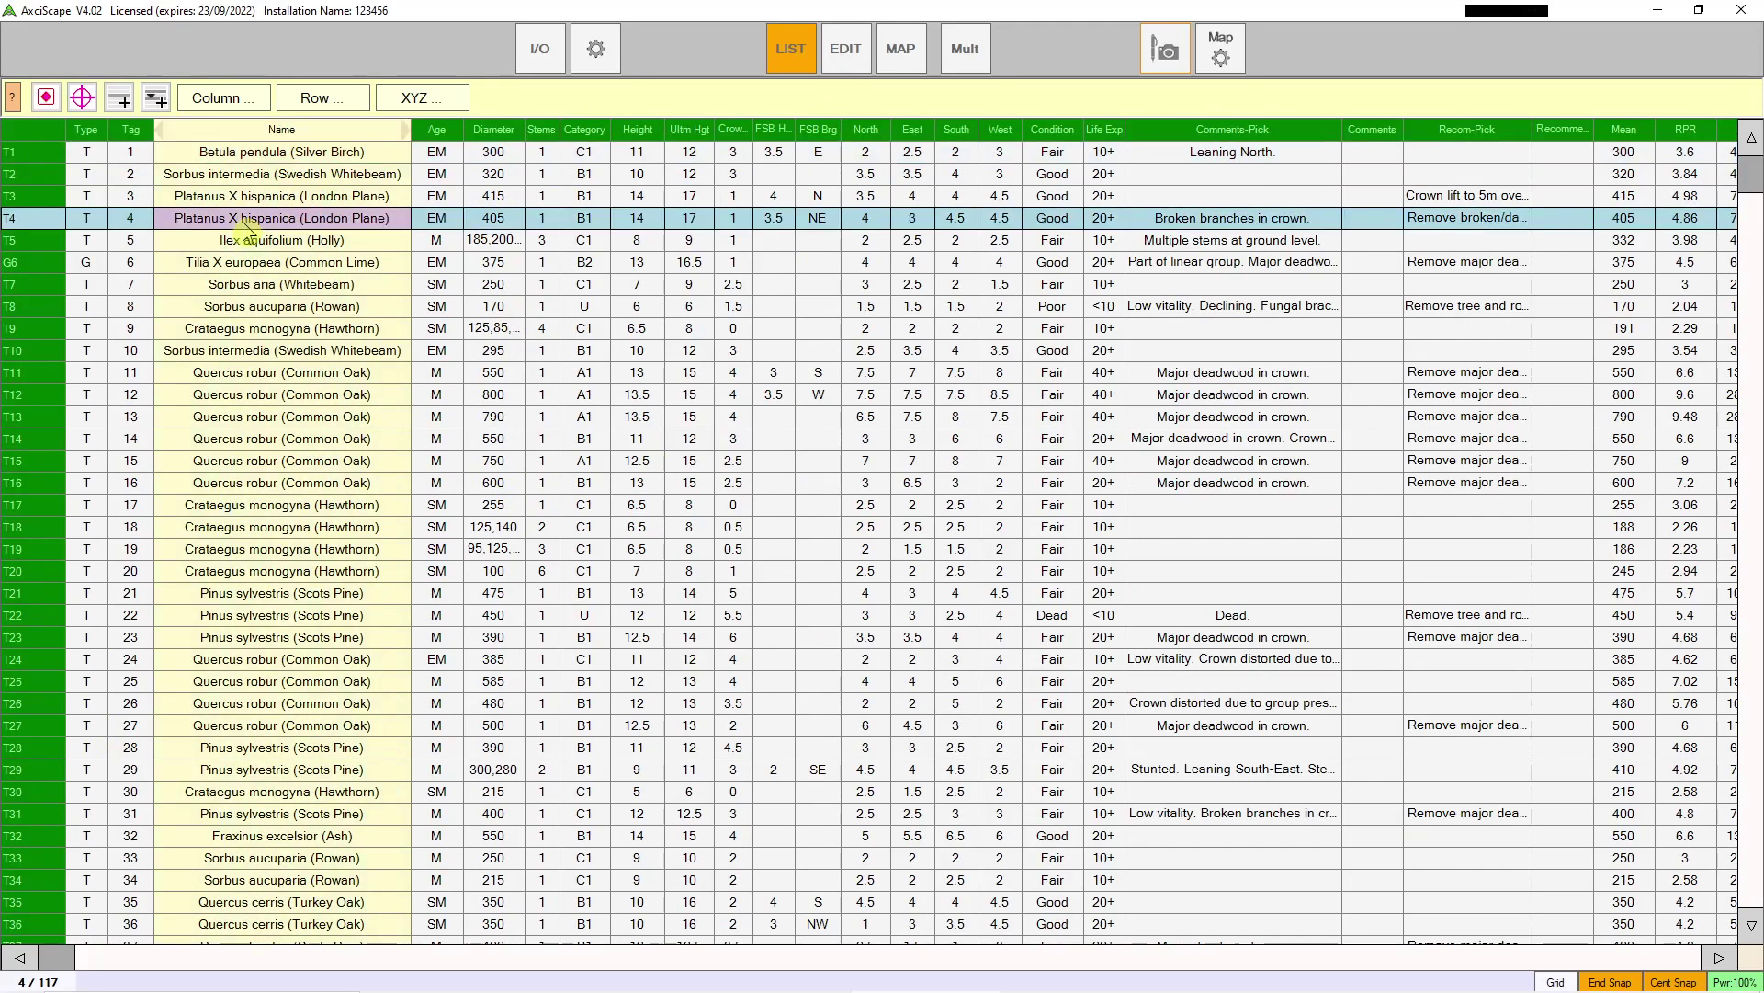
click(282, 352)
click(846, 65)
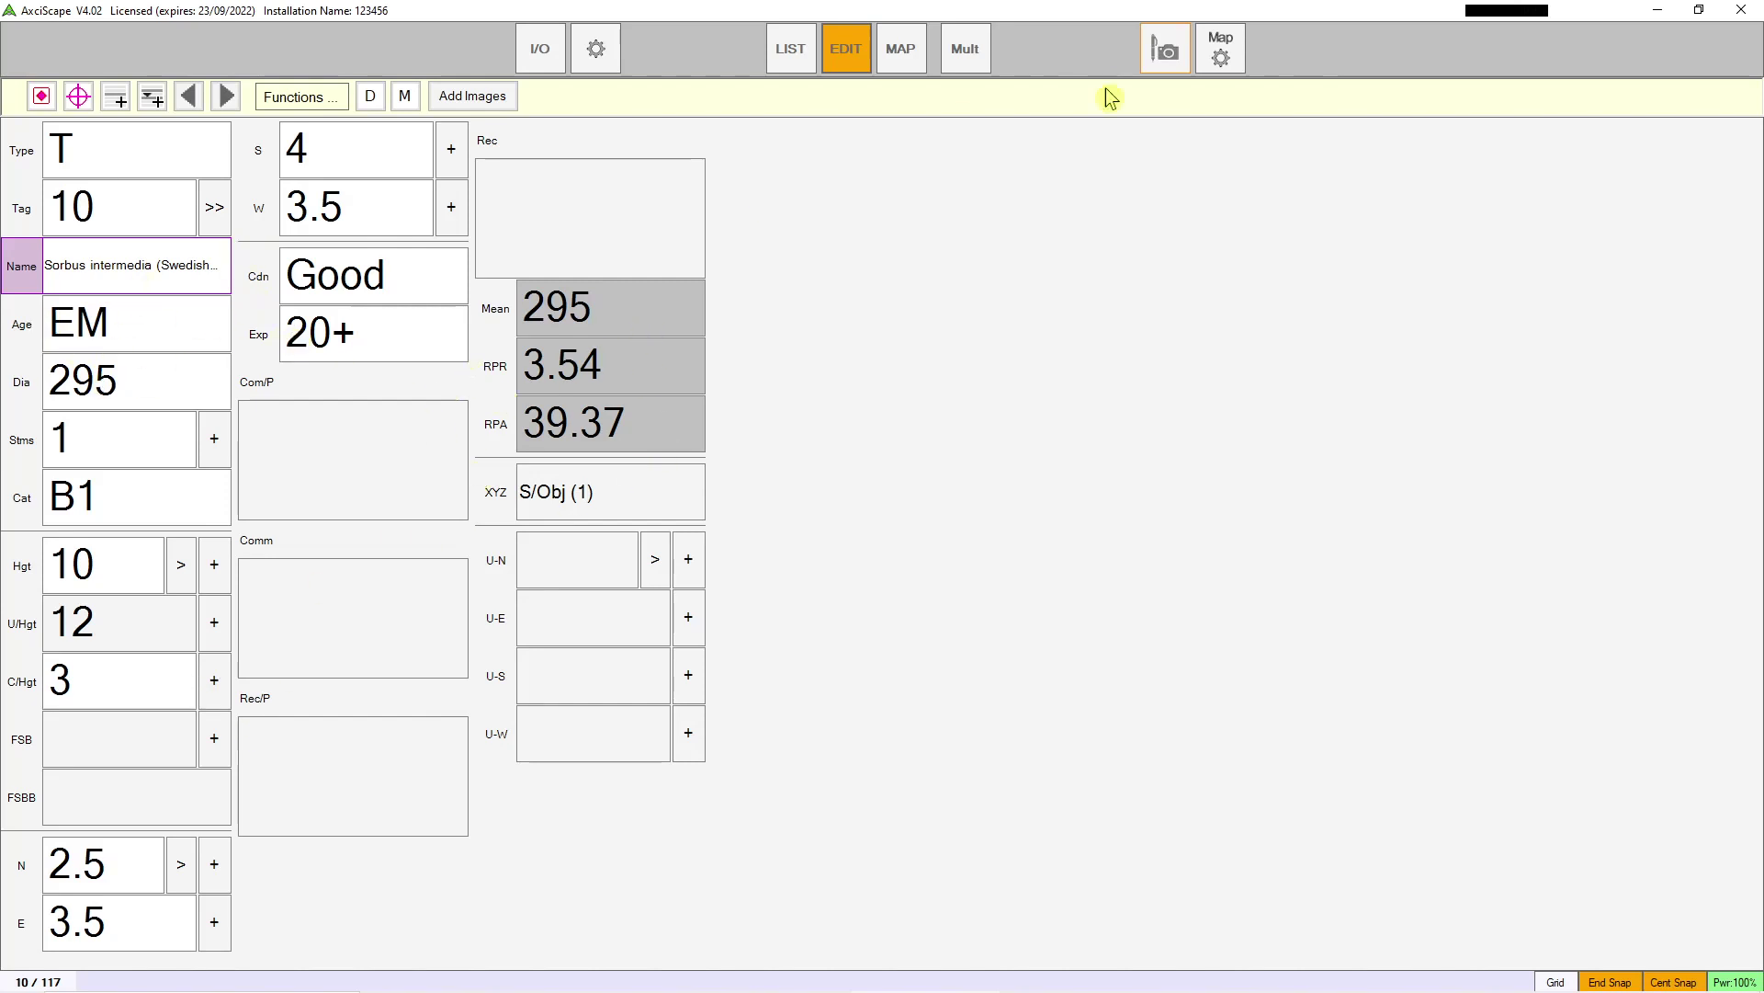
click(898, 70)
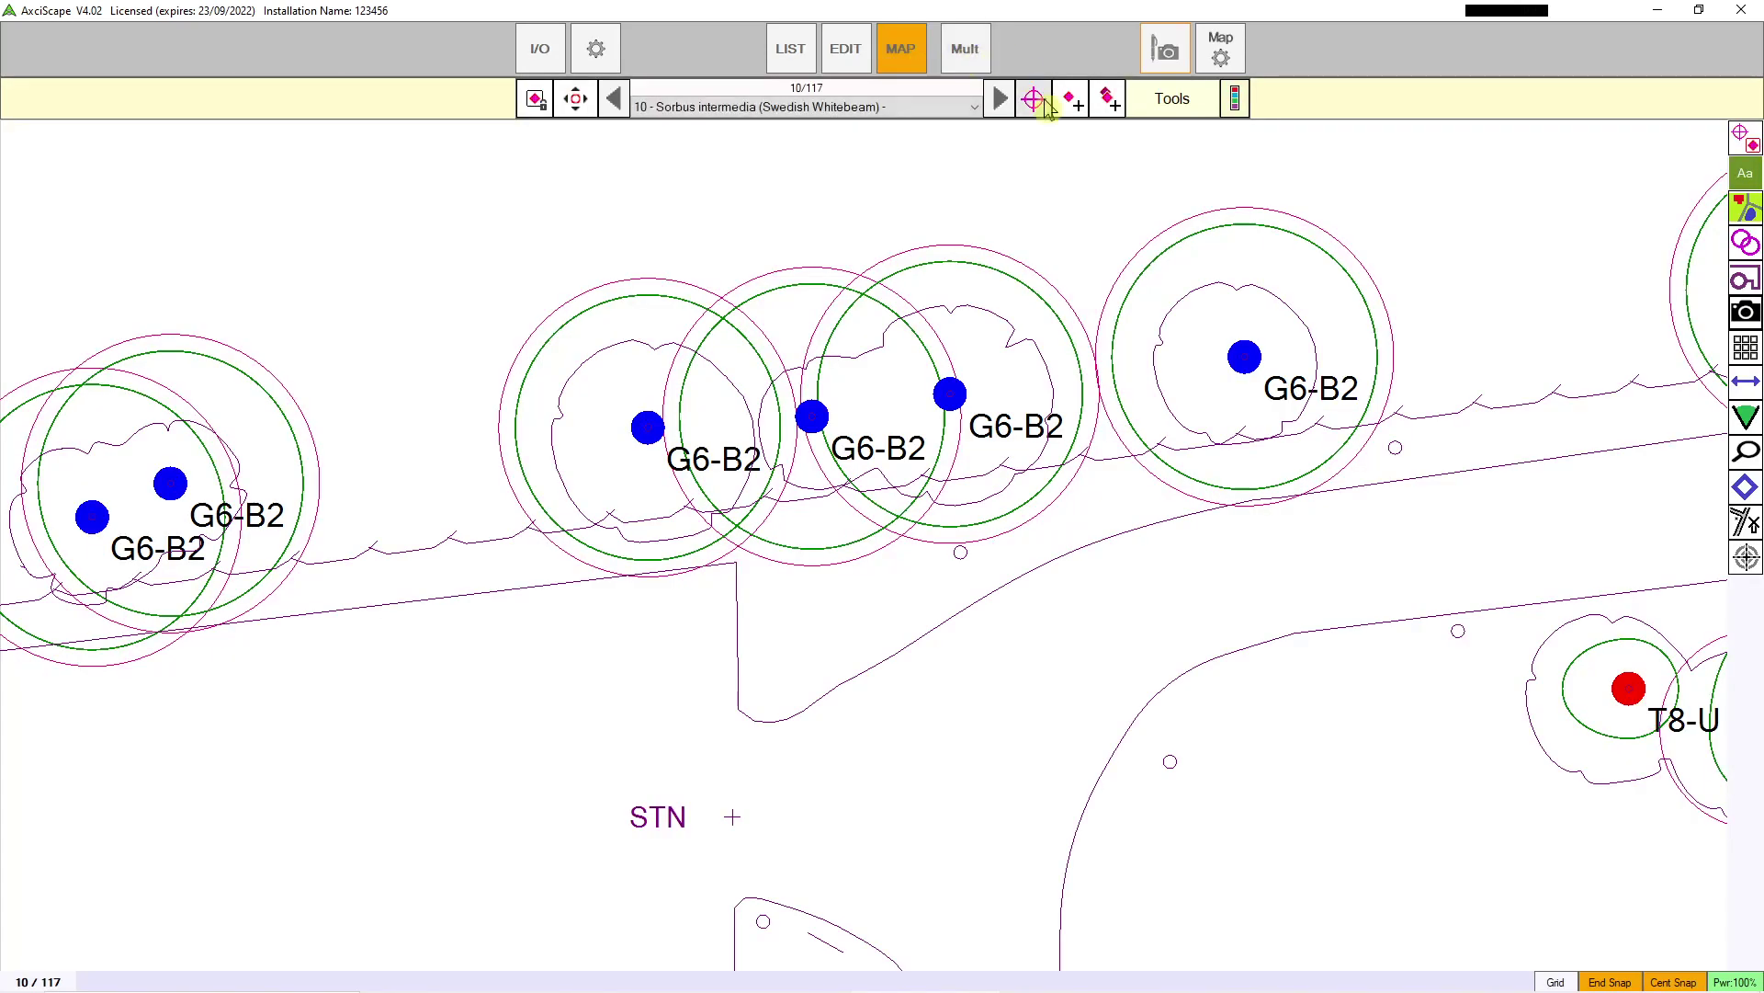
click(792, 57)
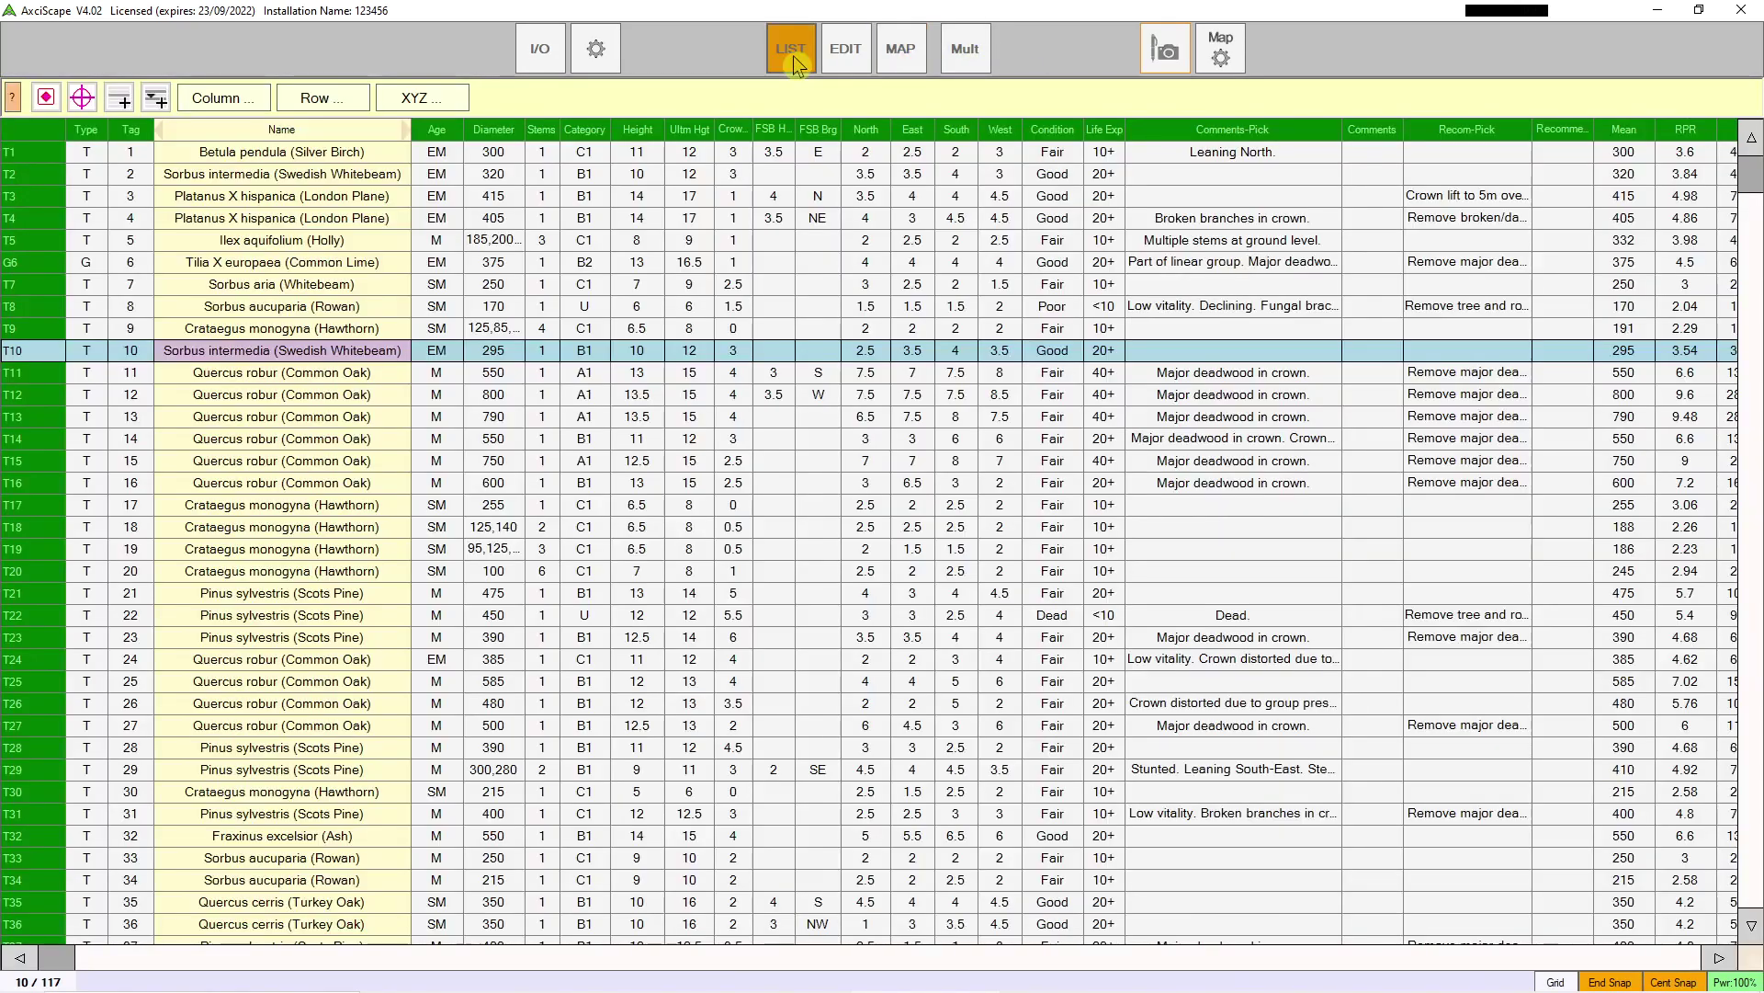
Step: Arrange the workspace as a combined List/Edit/Map view and widen the edit pane
click(967, 51)
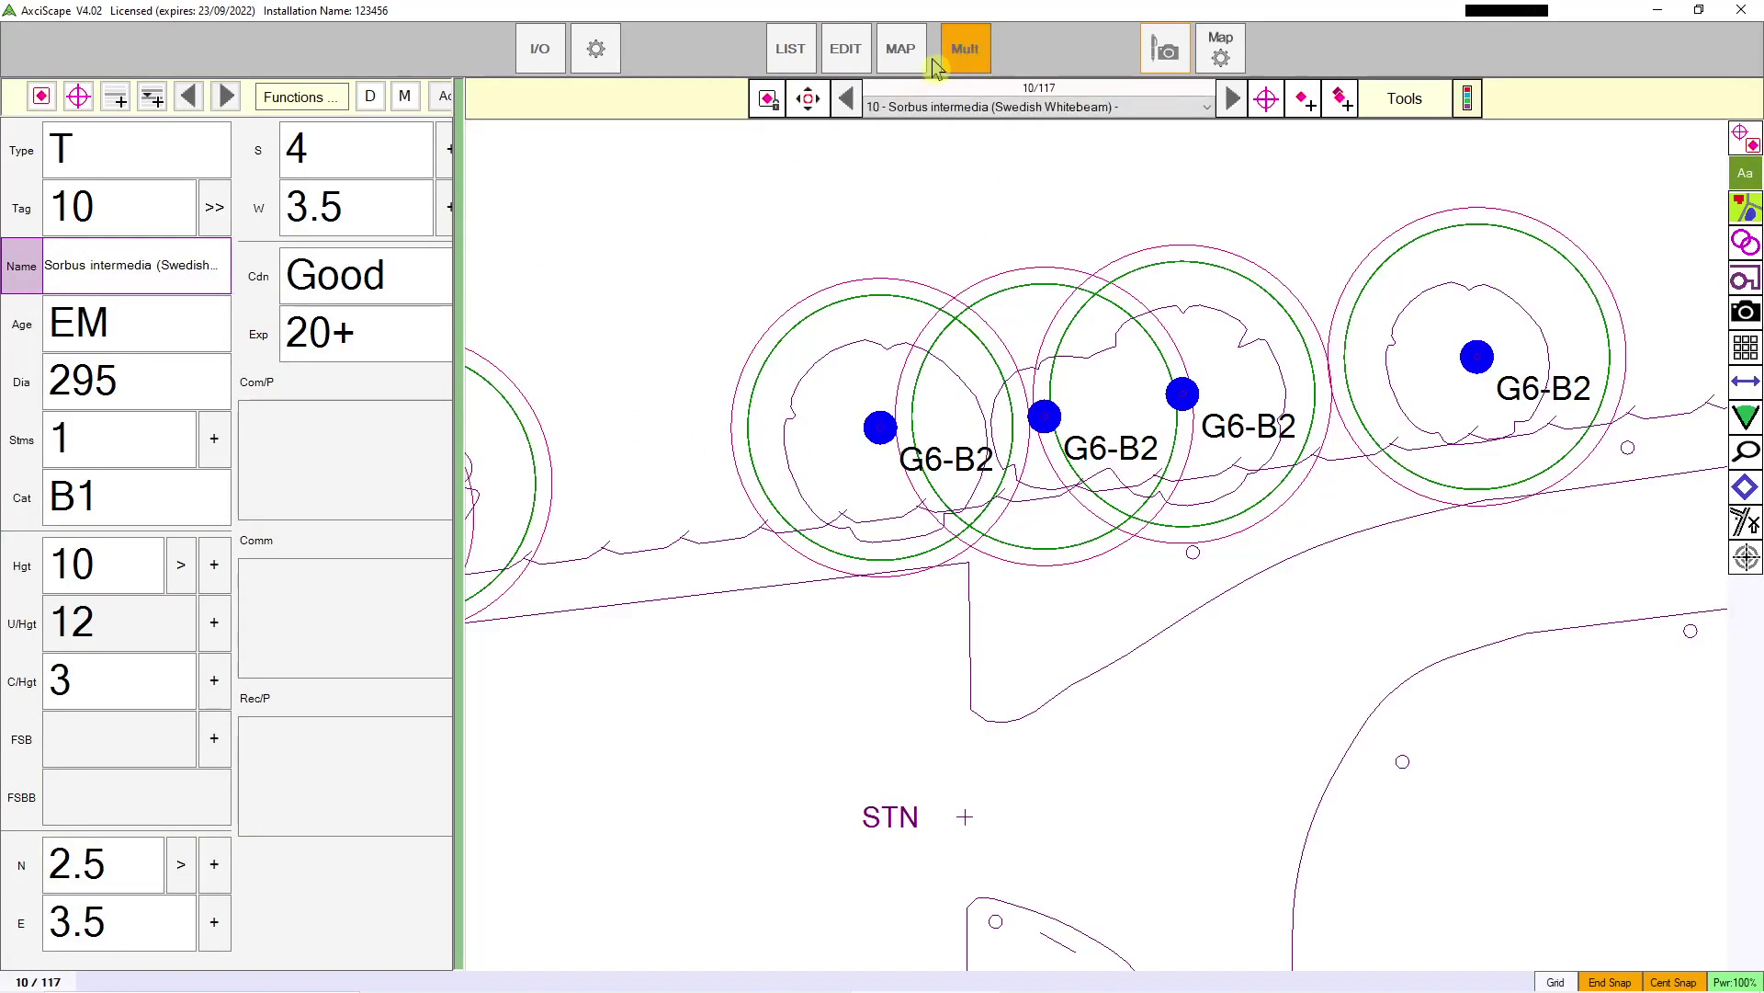
click(960, 57)
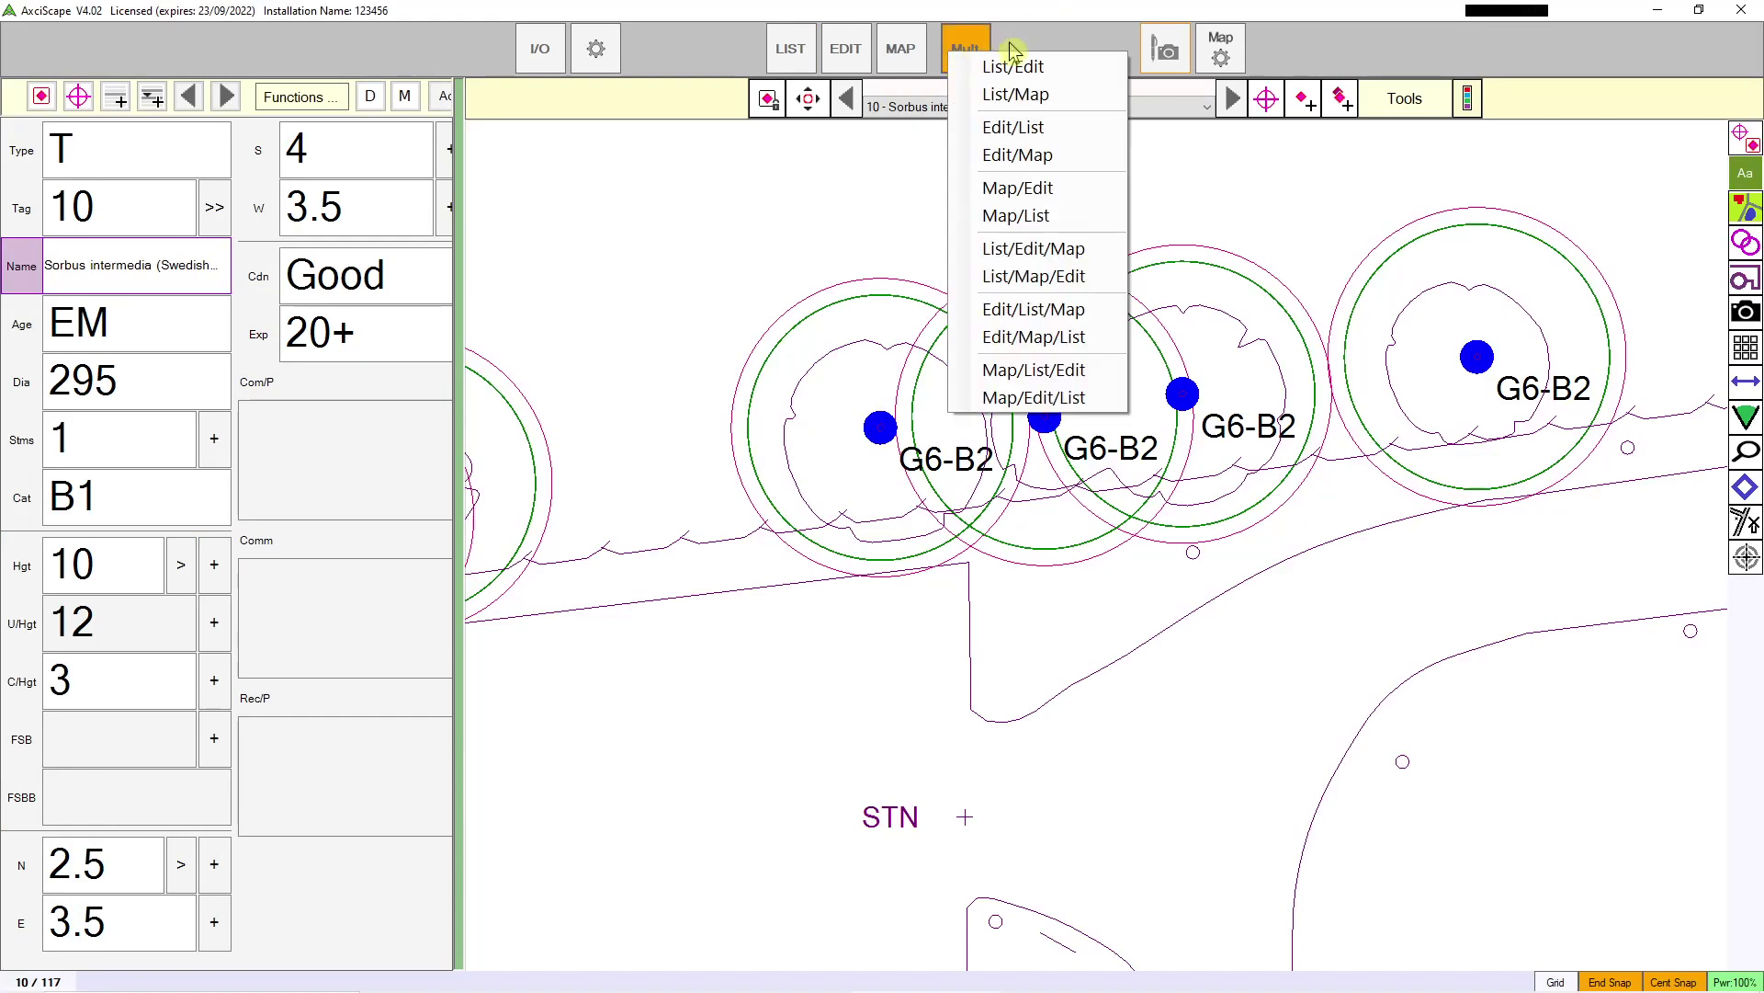
click(1066, 250)
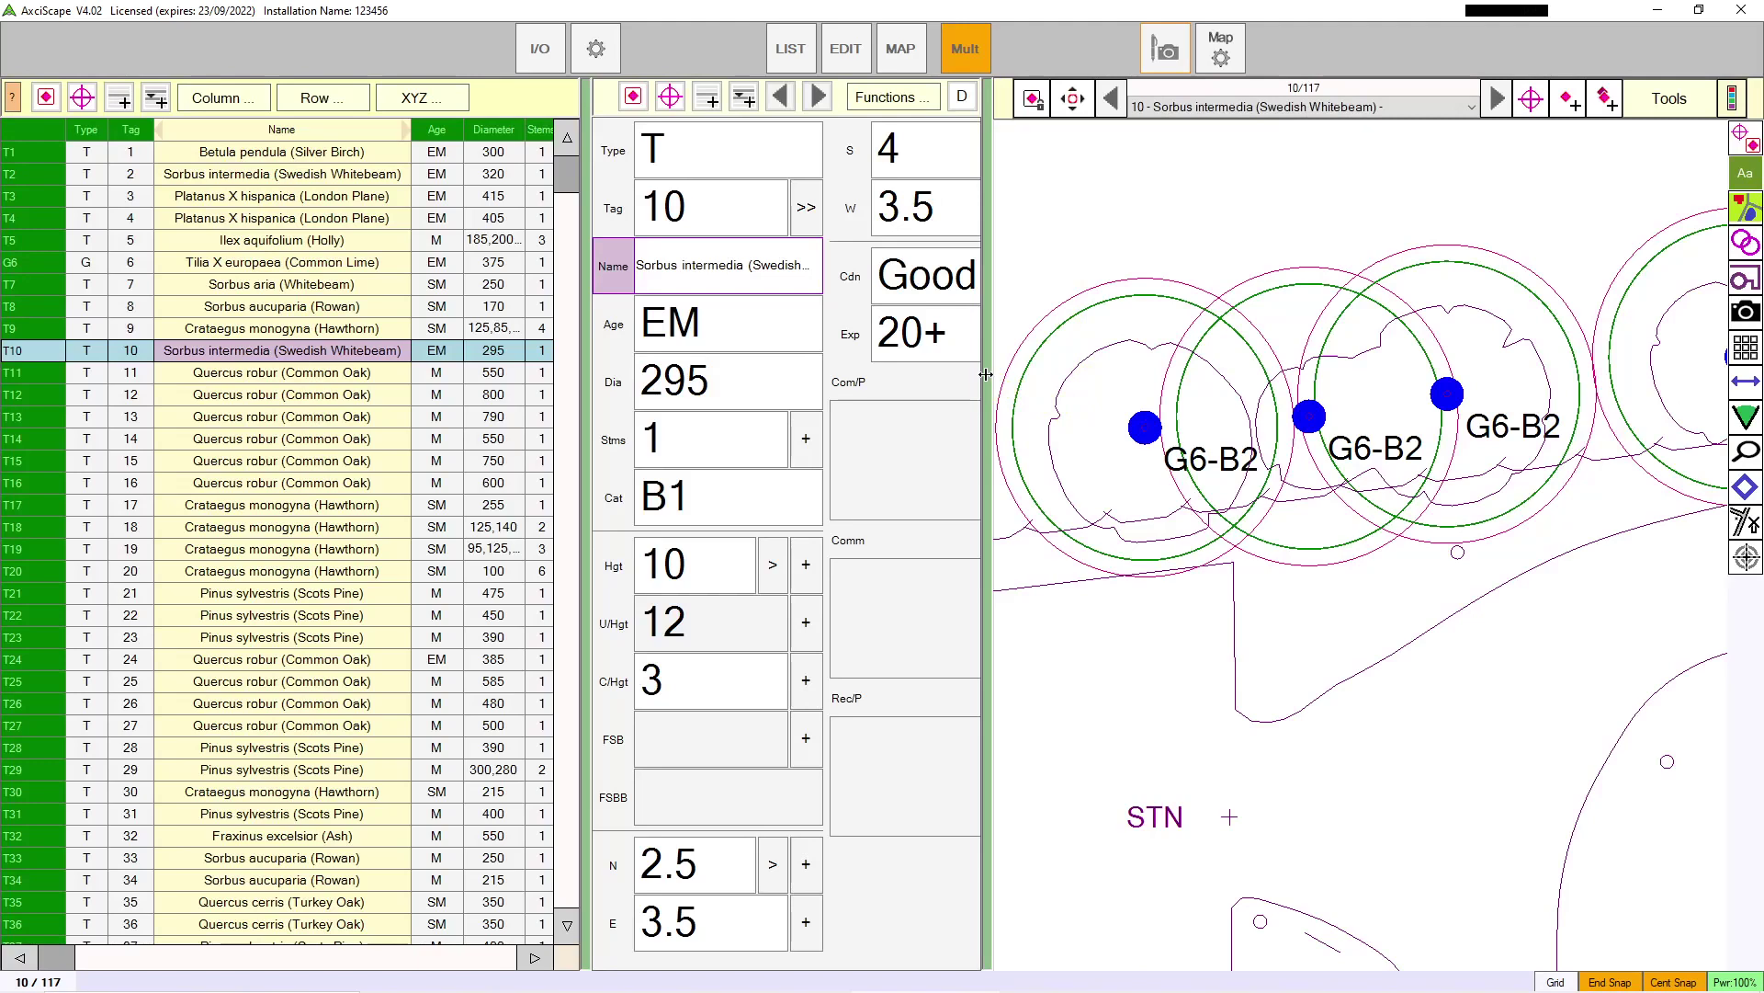
drag(986, 374, 1082, 374)
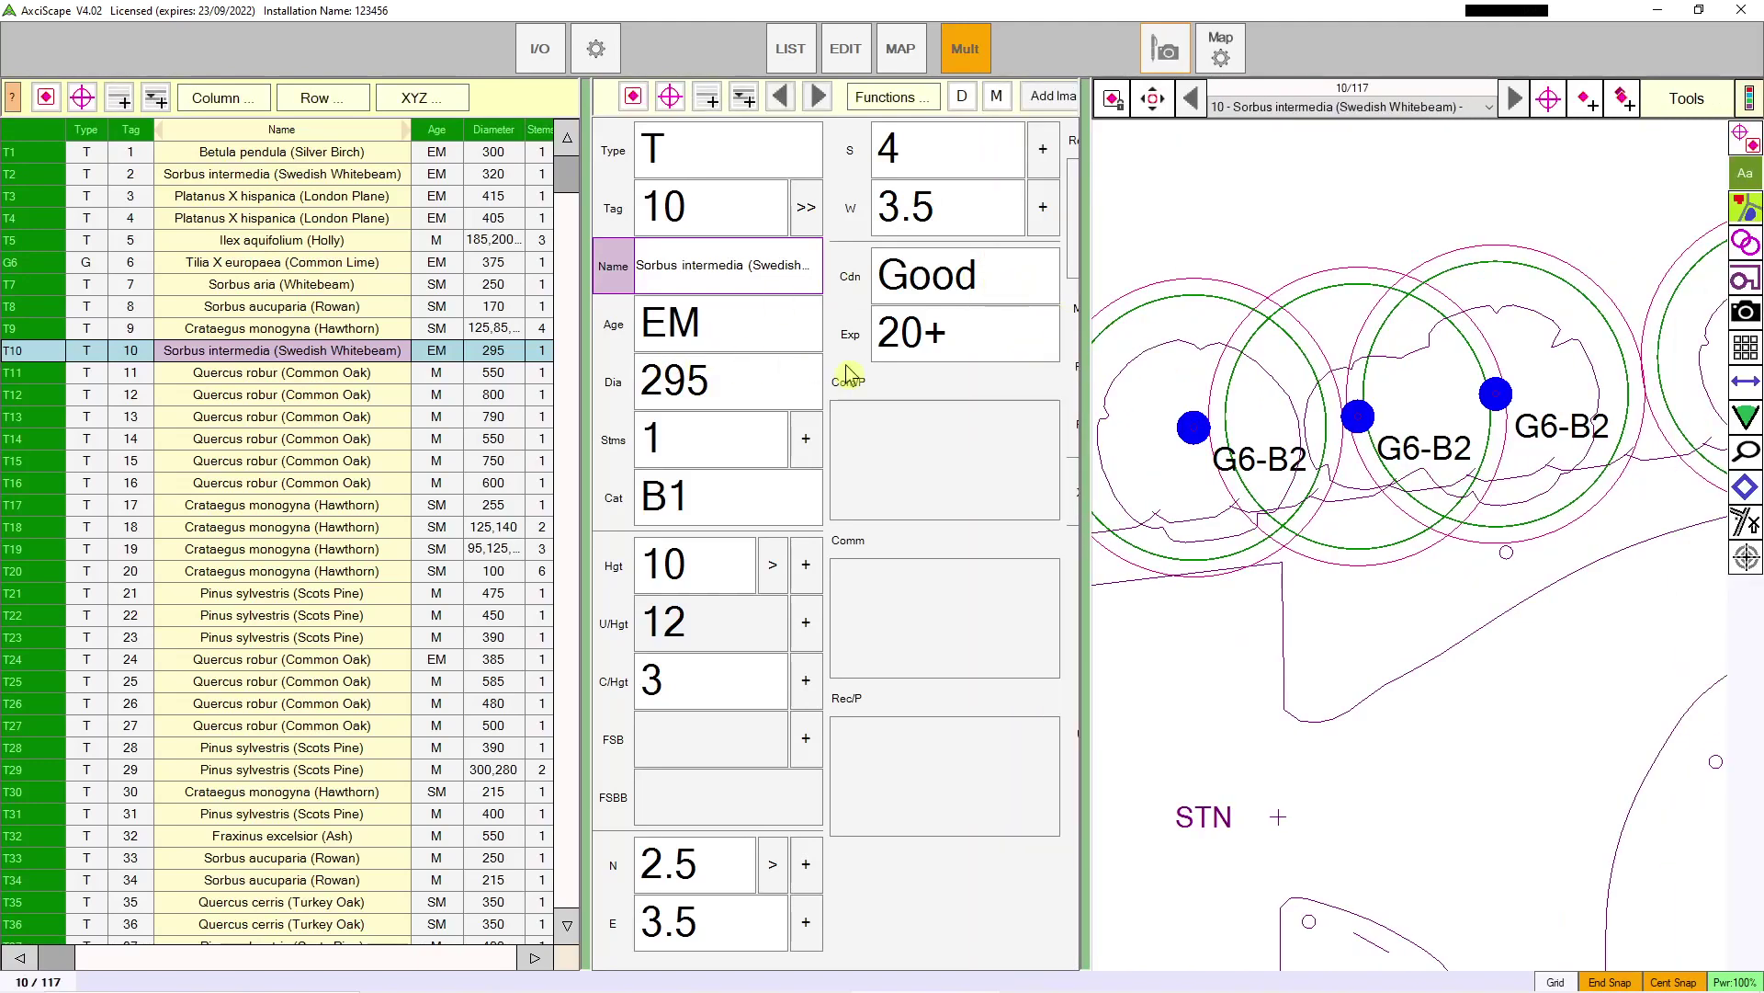
Step: Set the edit row size to Small in the system options
click(595, 48)
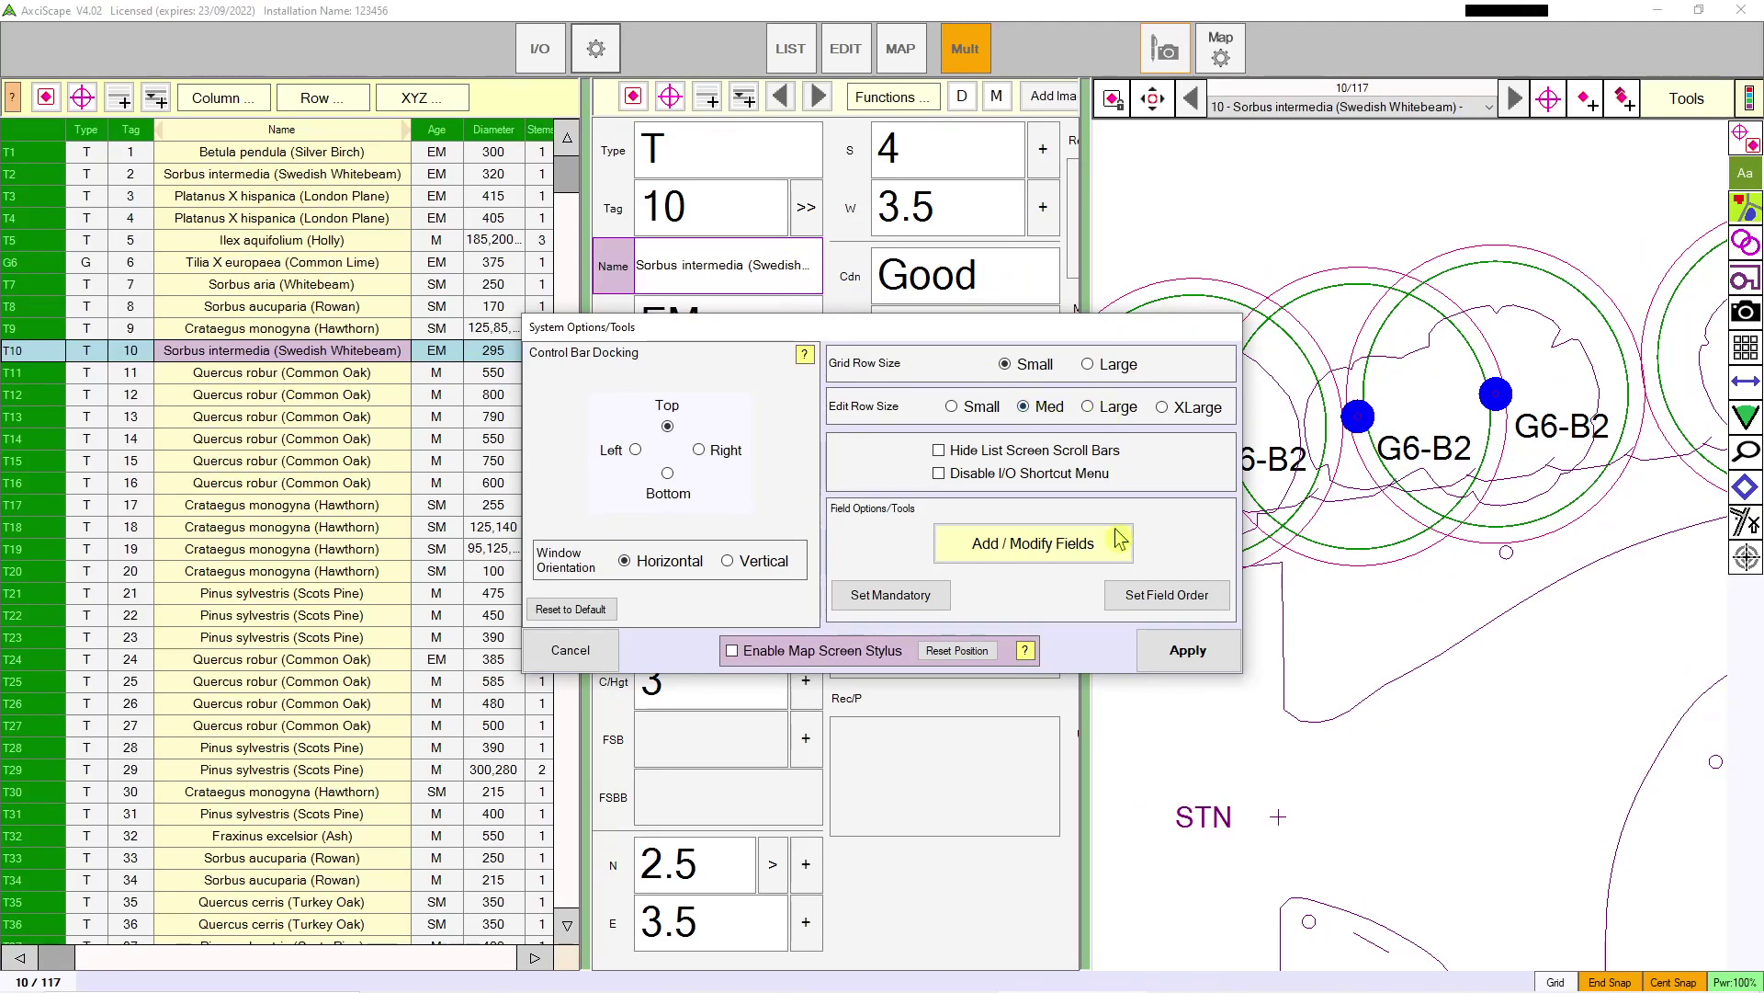
click(1189, 650)
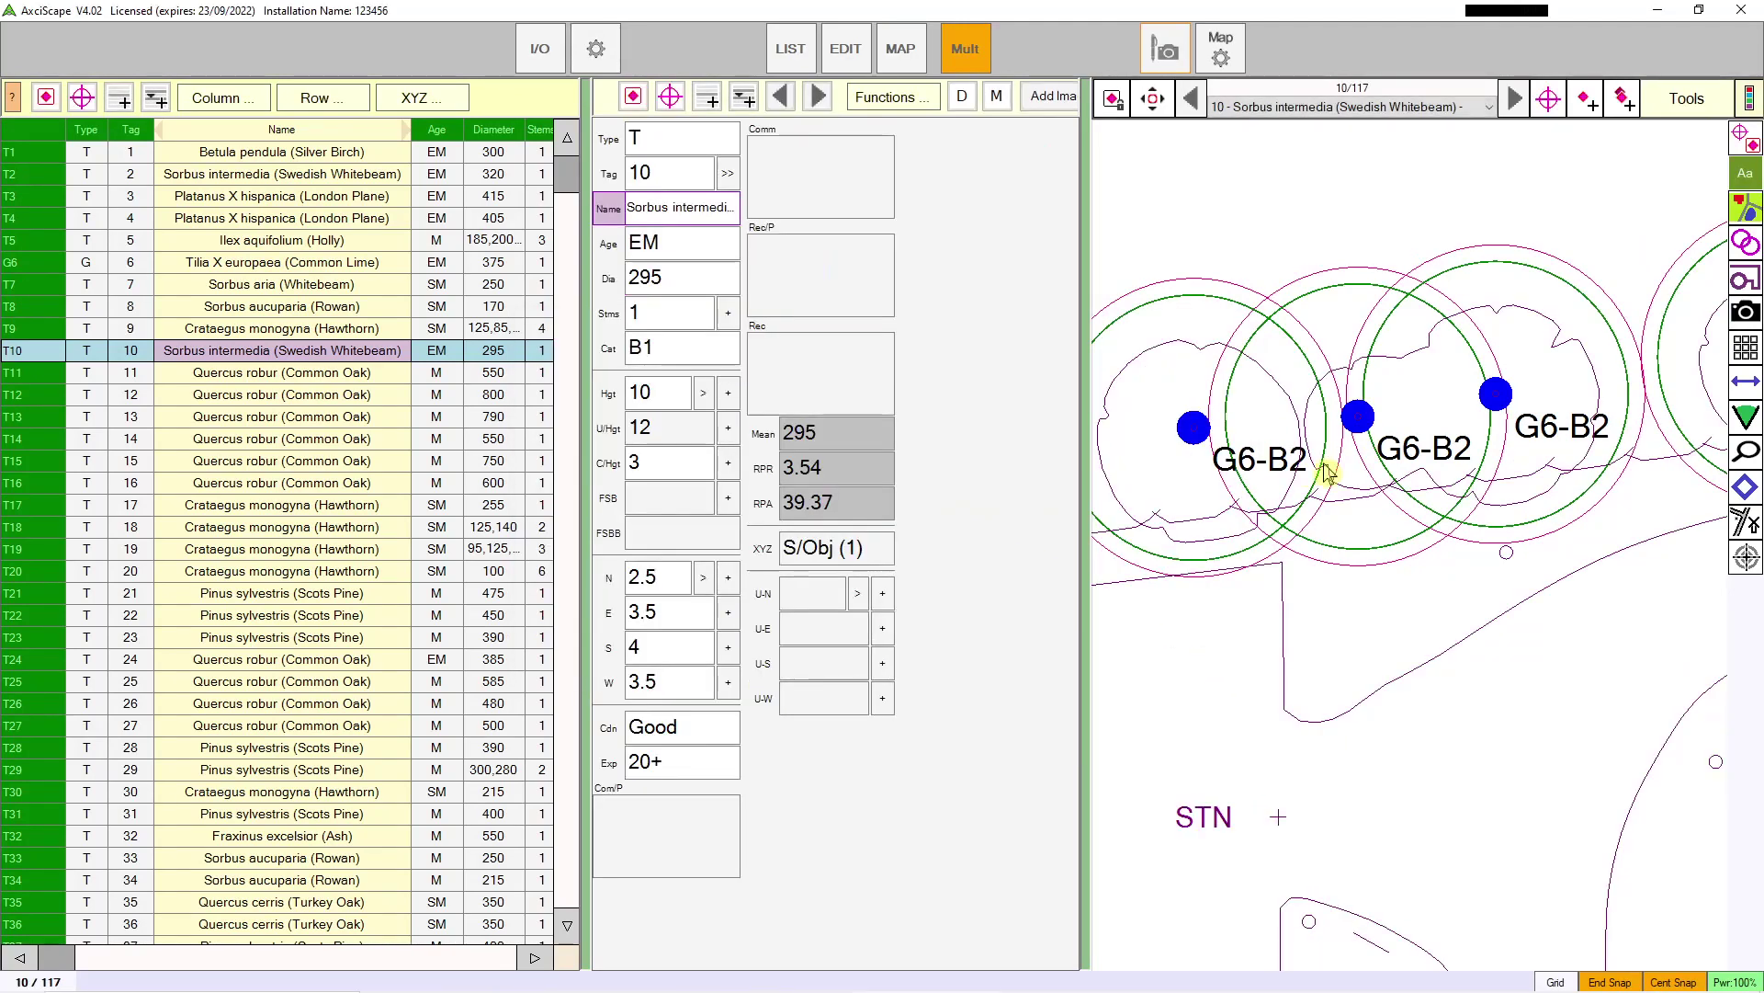
Step: Locate the selected tree T10 on the map pane and look across its columns in the list pane
scroll(1324, 467, down, 3)
drag(1455, 695, 1248, 421)
drag(1408, 633, 1304, 560)
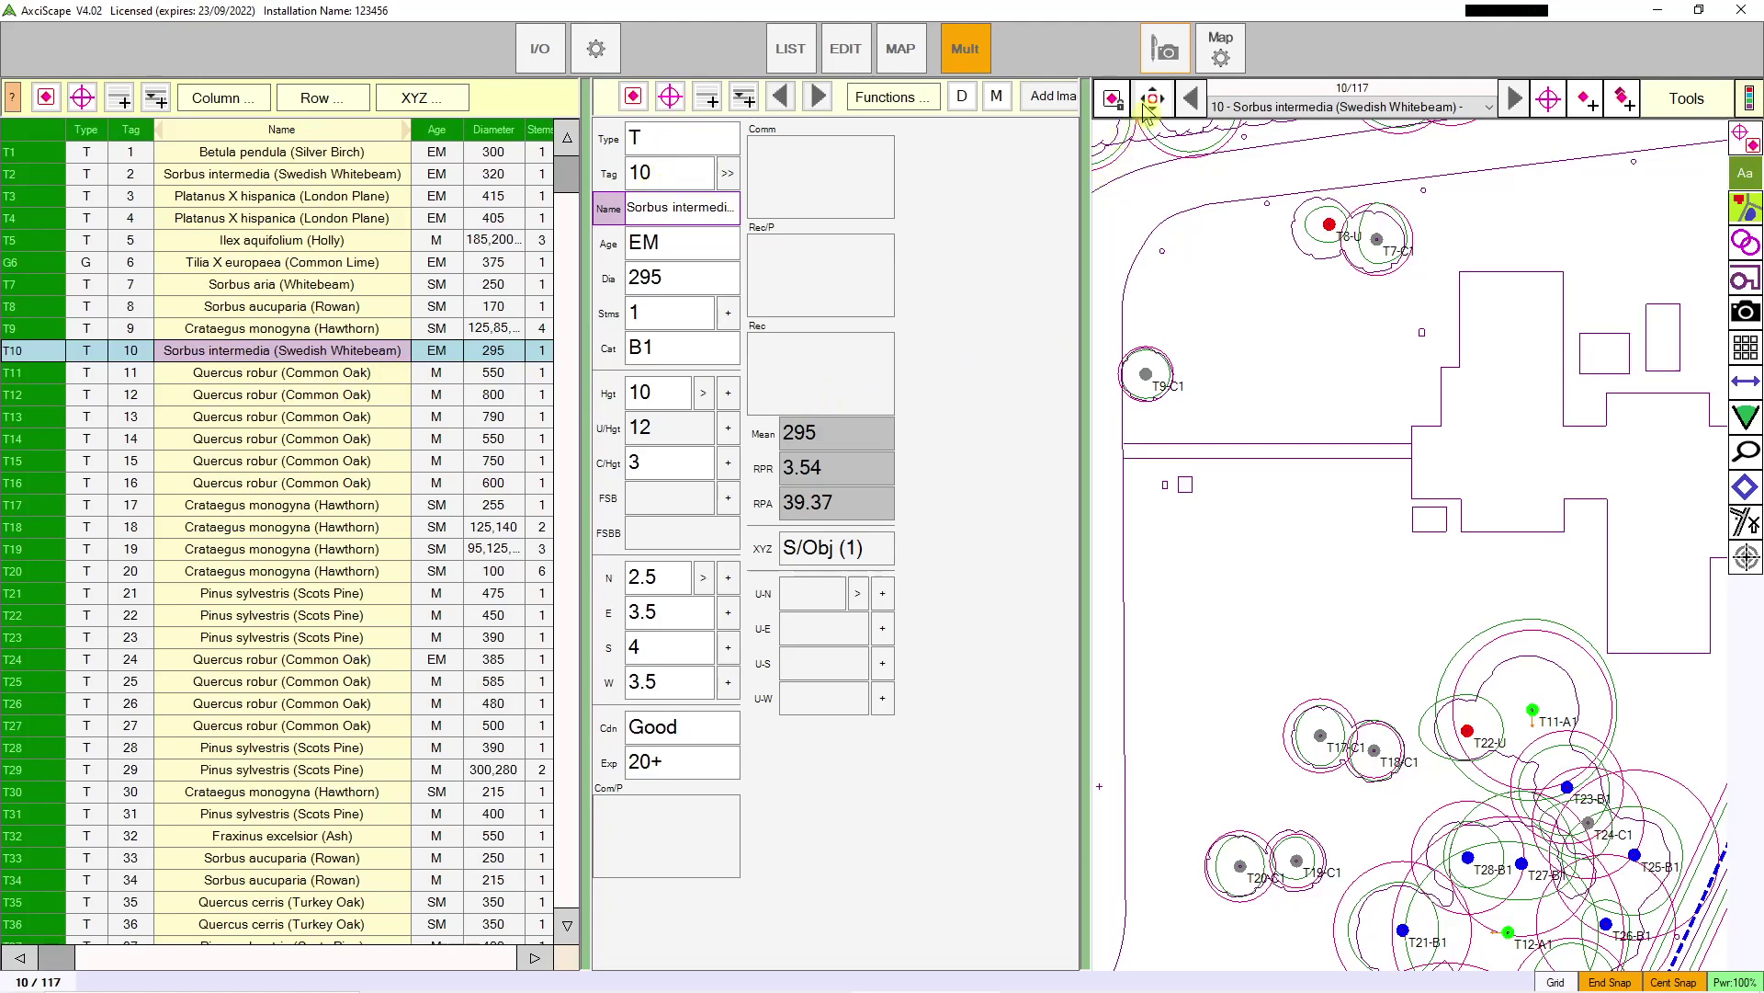
click(1113, 100)
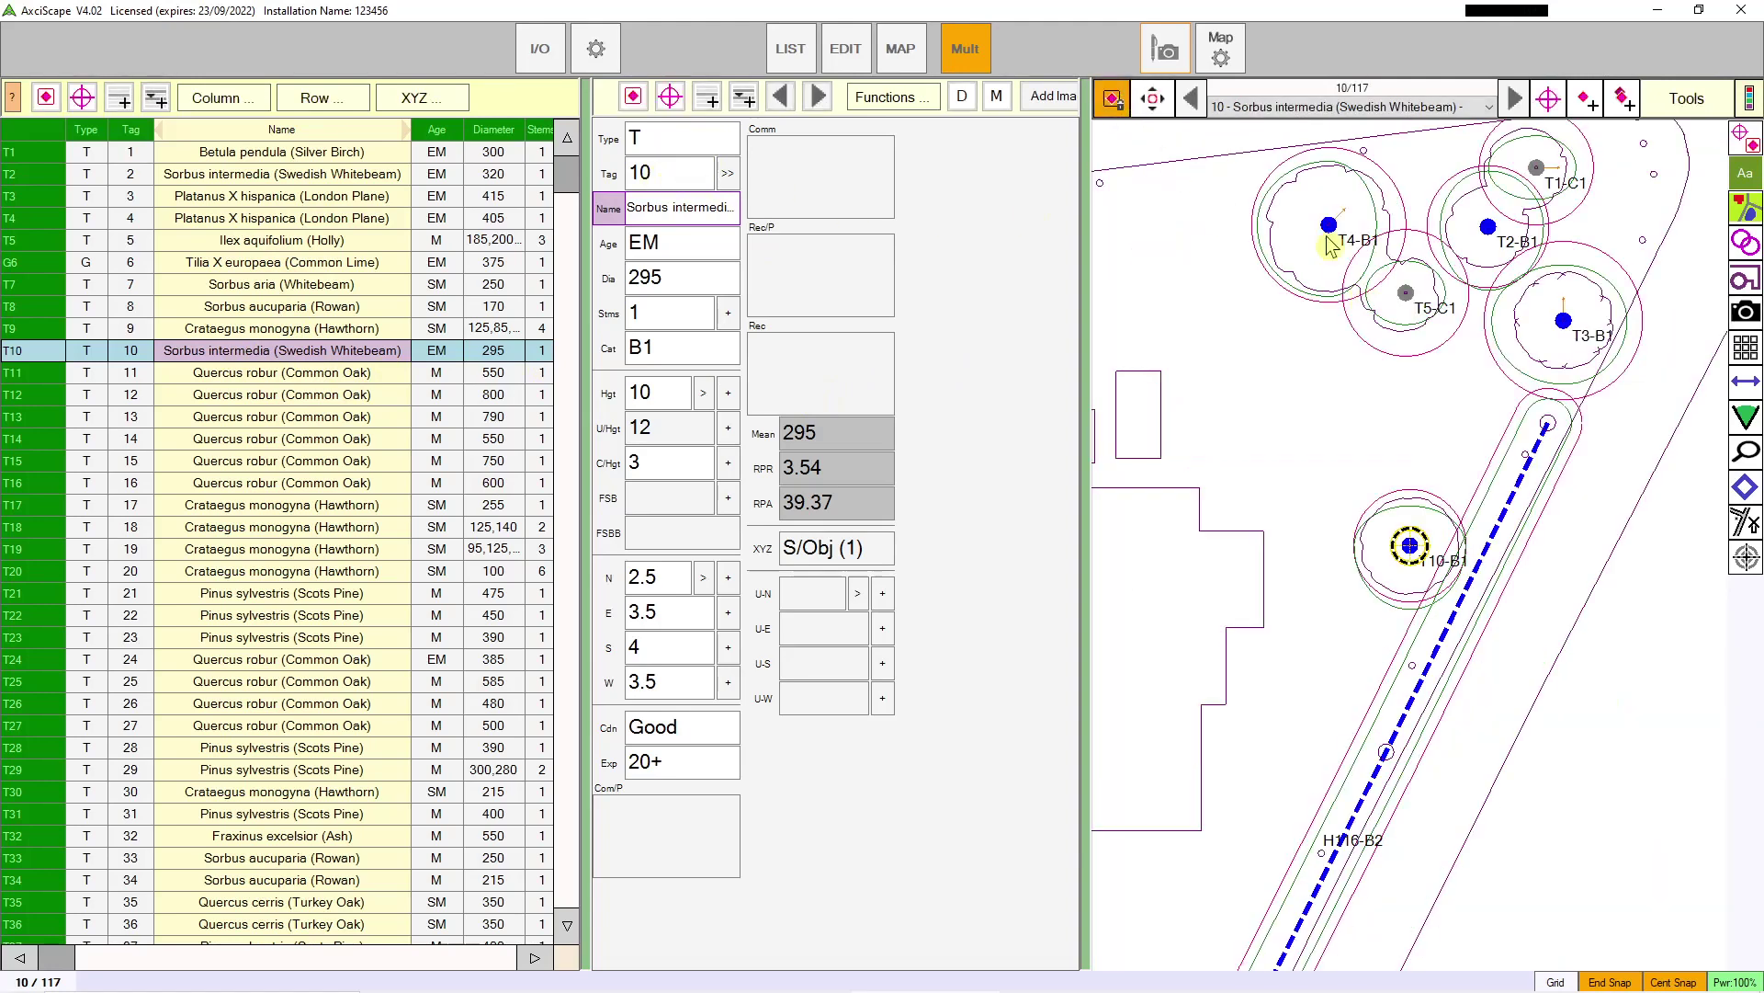
scroll(1397, 551, up, 2)
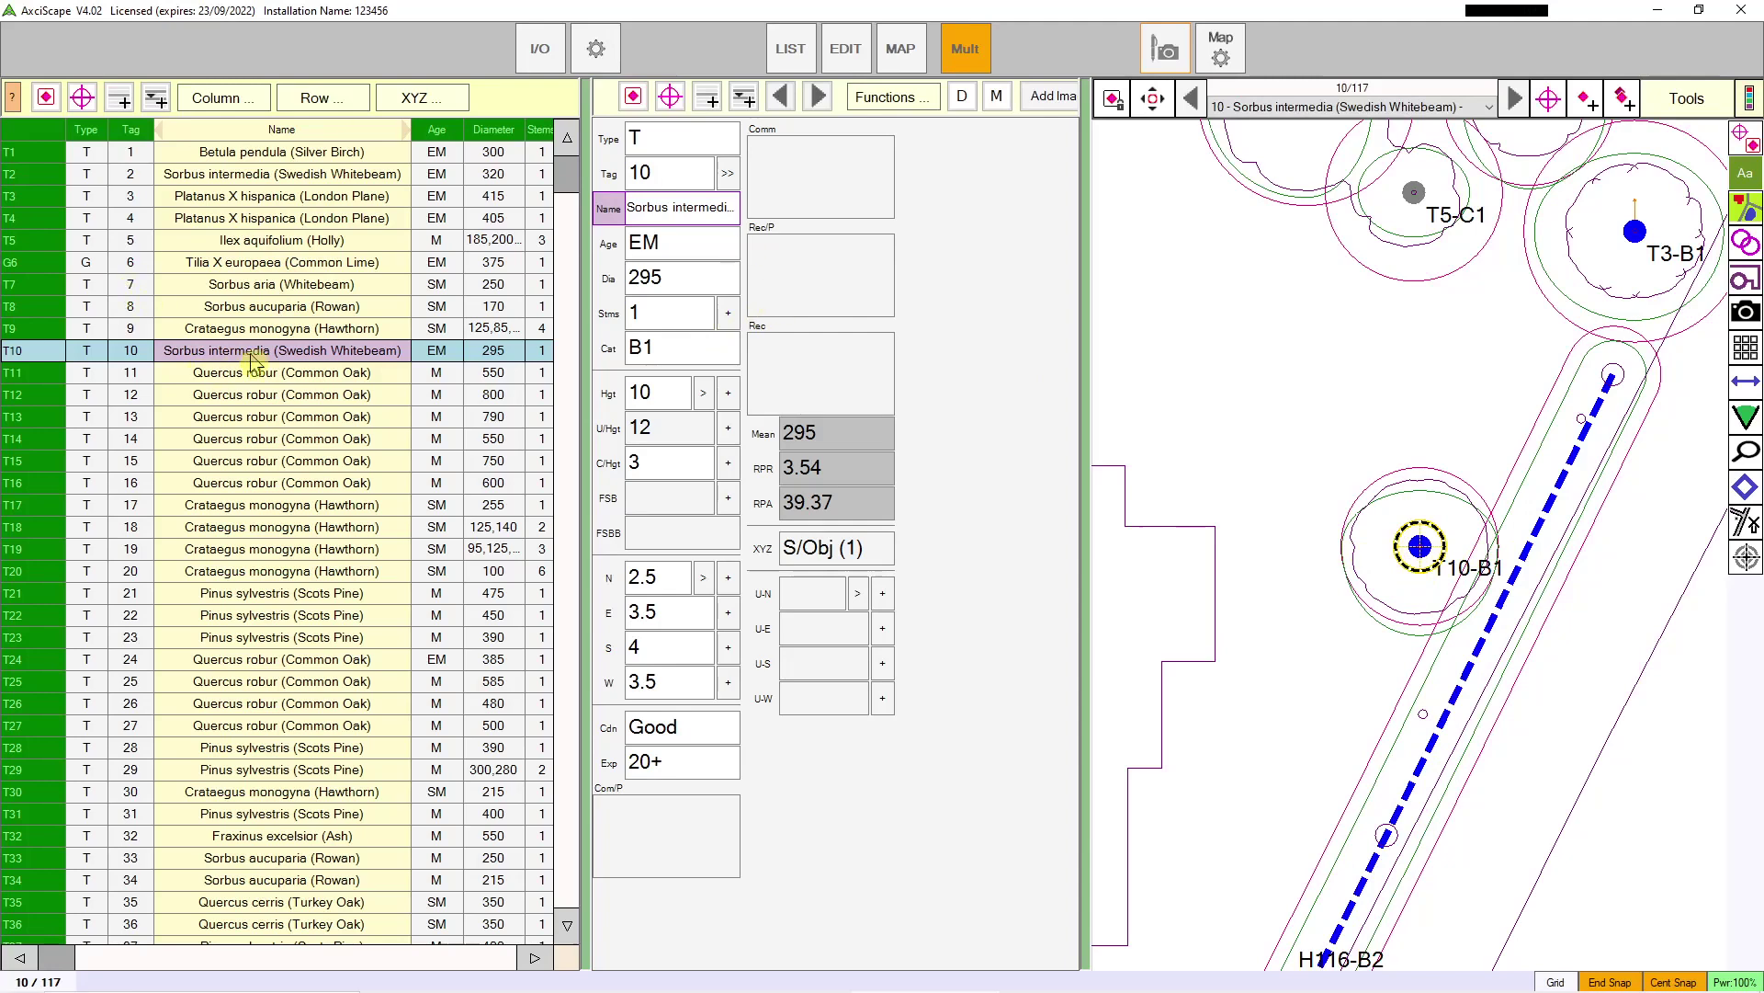
scroll(164, 469, right, 5)
scroll(332, 474, left, 6)
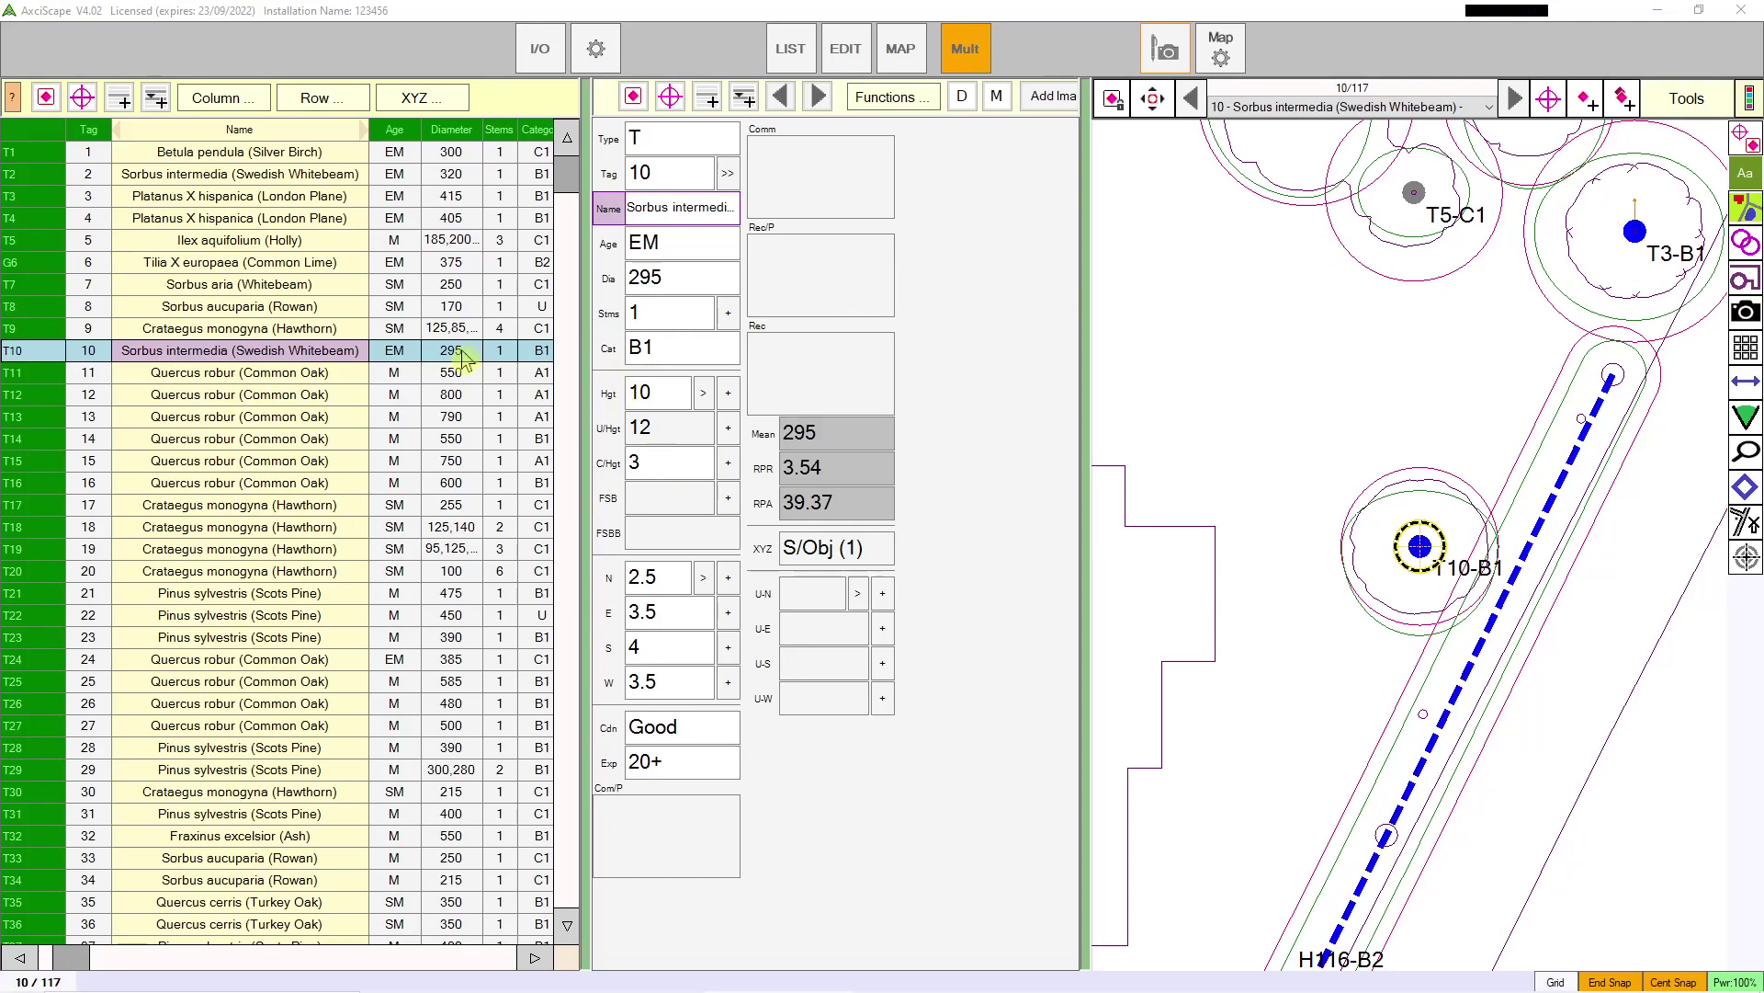
Step: In the full map view, add a new single object in the open area just east of the three rectangular buildings above T61
click(901, 49)
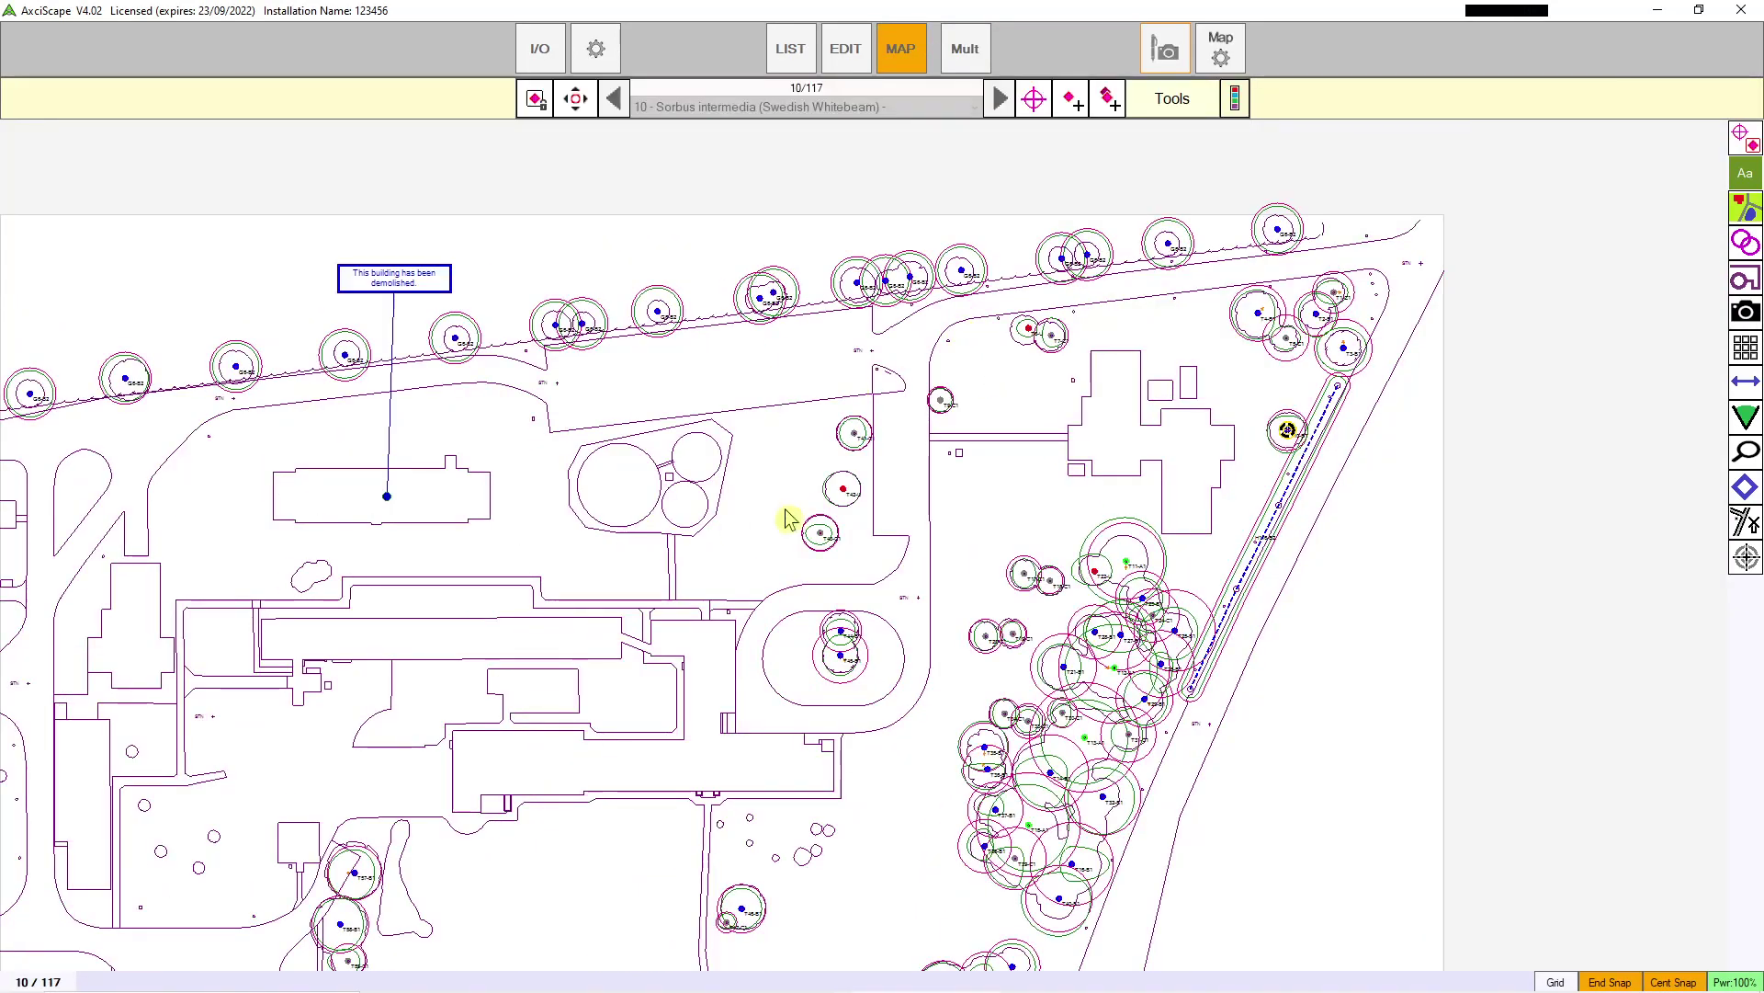
scroll(788, 520, up, 3)
drag(800, 505, 1273, 375)
scroll(1065, 407, down, 3)
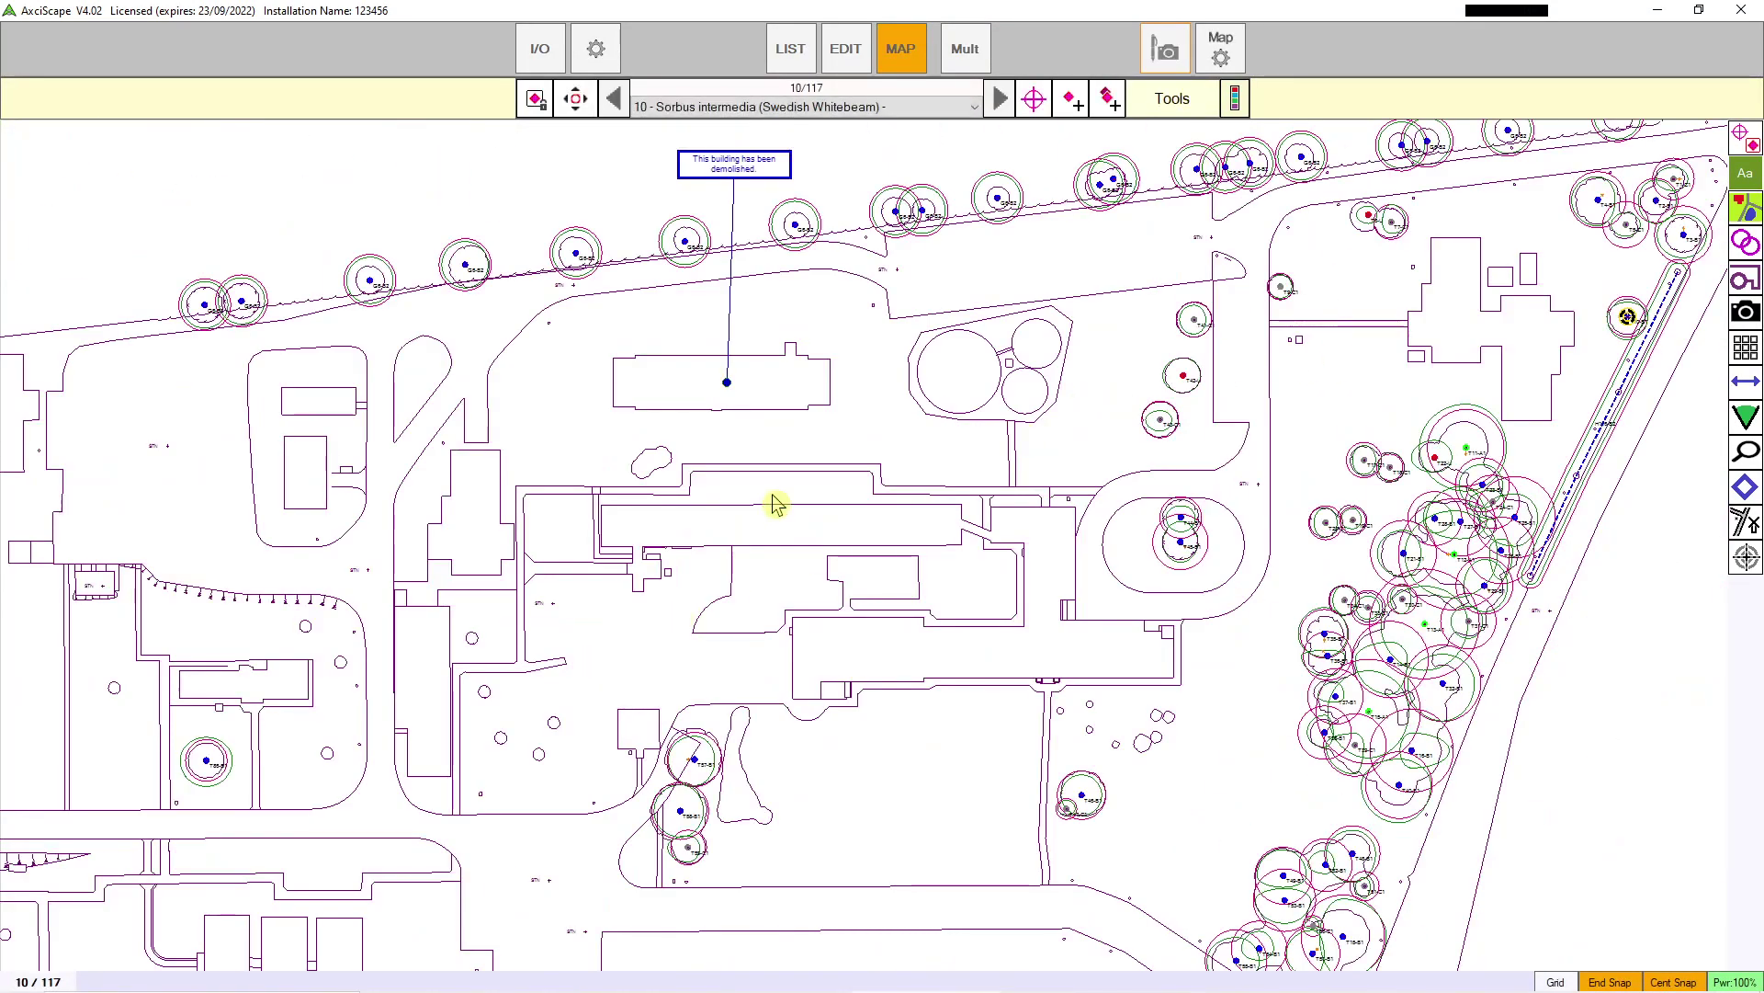
scroll(827, 581, up, 2)
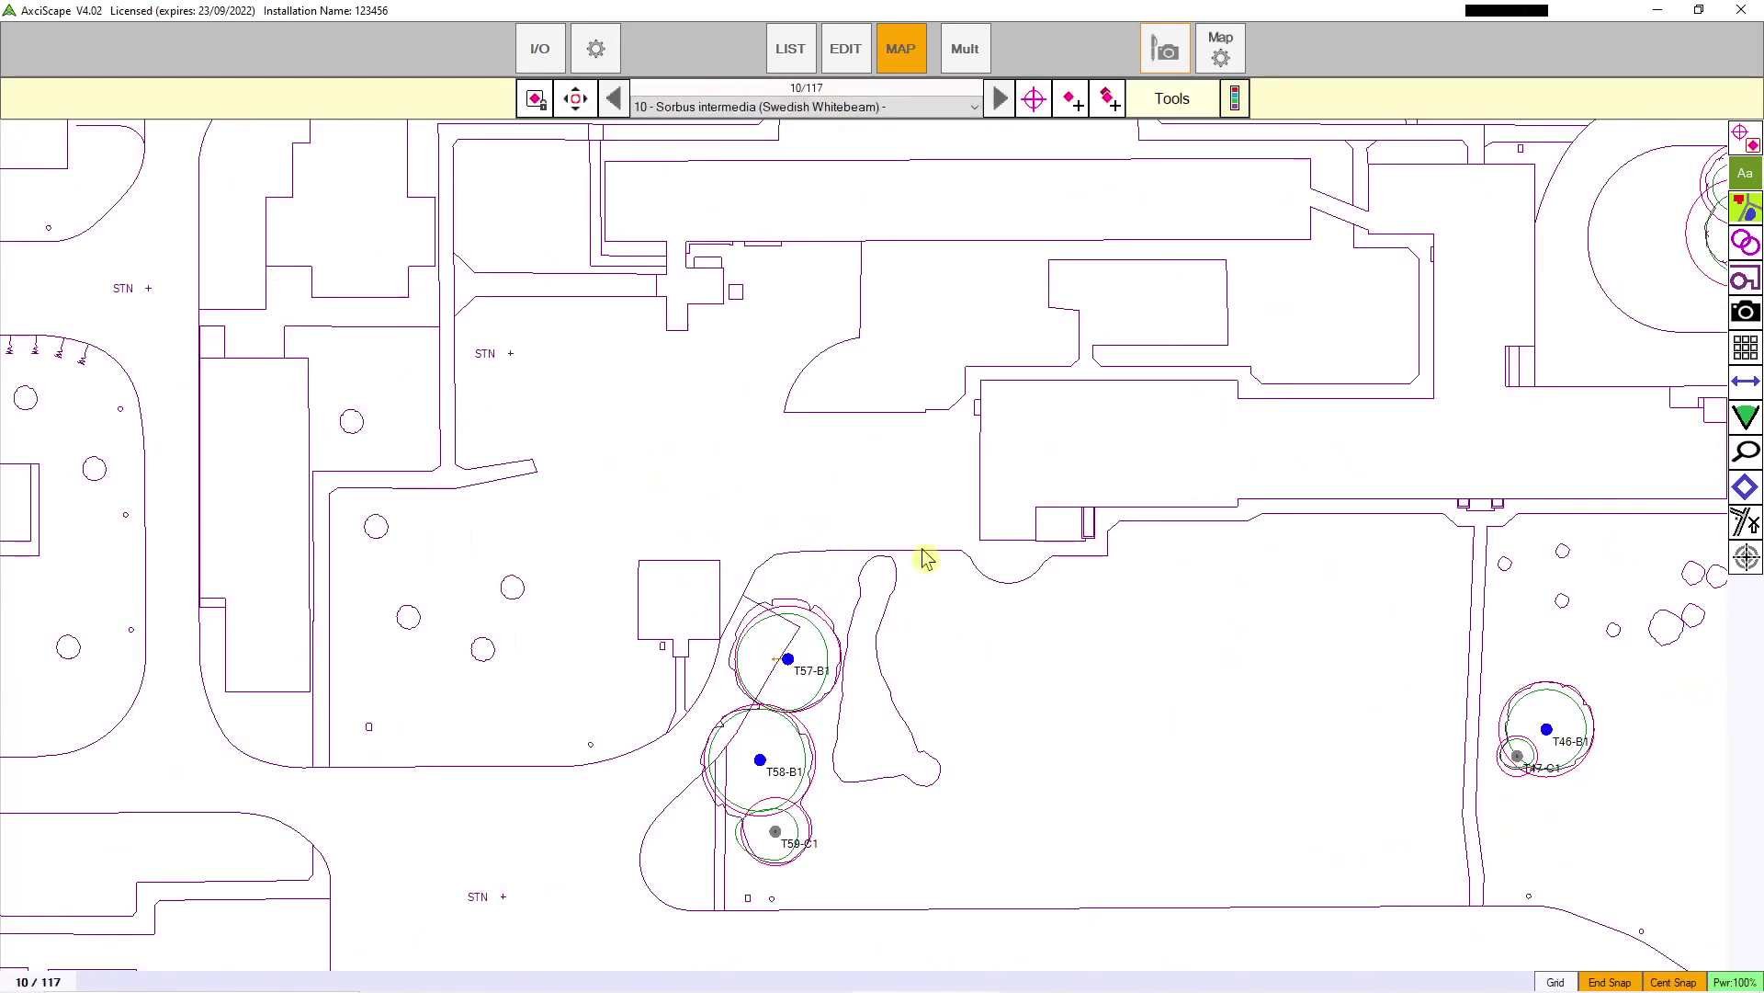
drag(923, 557, 935, 480)
scroll(579, 520, down, 2)
drag(579, 520, 947, 446)
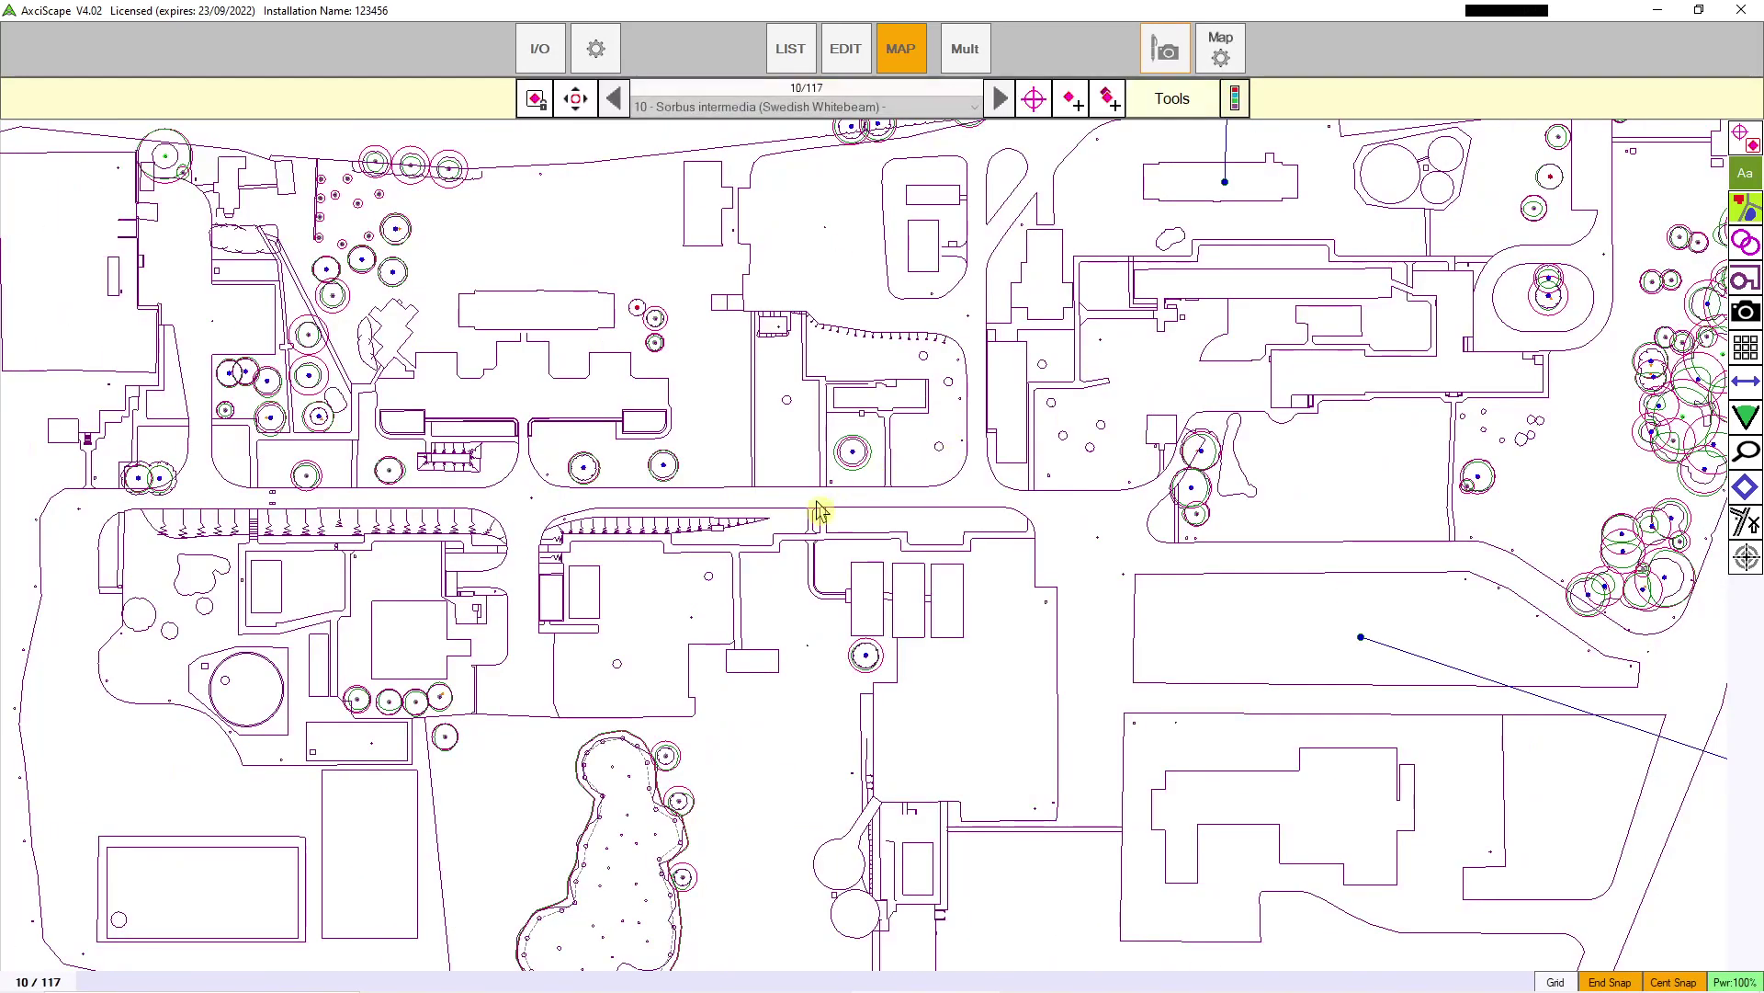
drag(907, 701, 934, 764)
scroll(988, 564, up, 4)
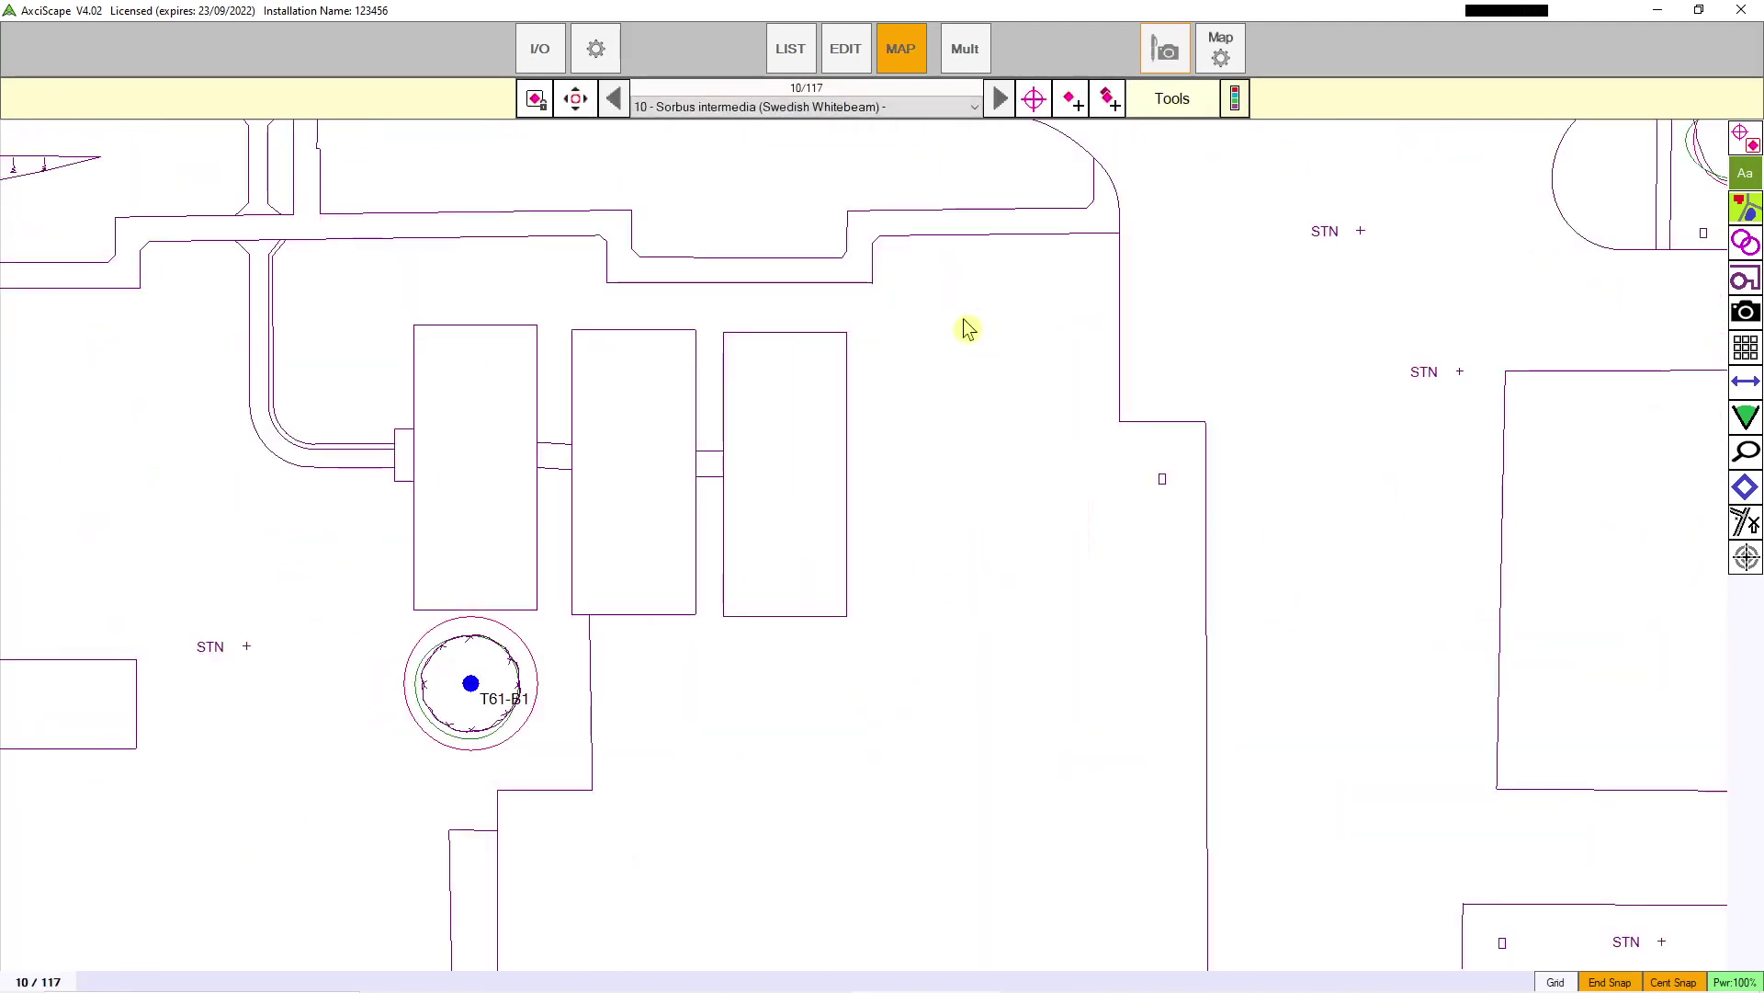
click(1073, 103)
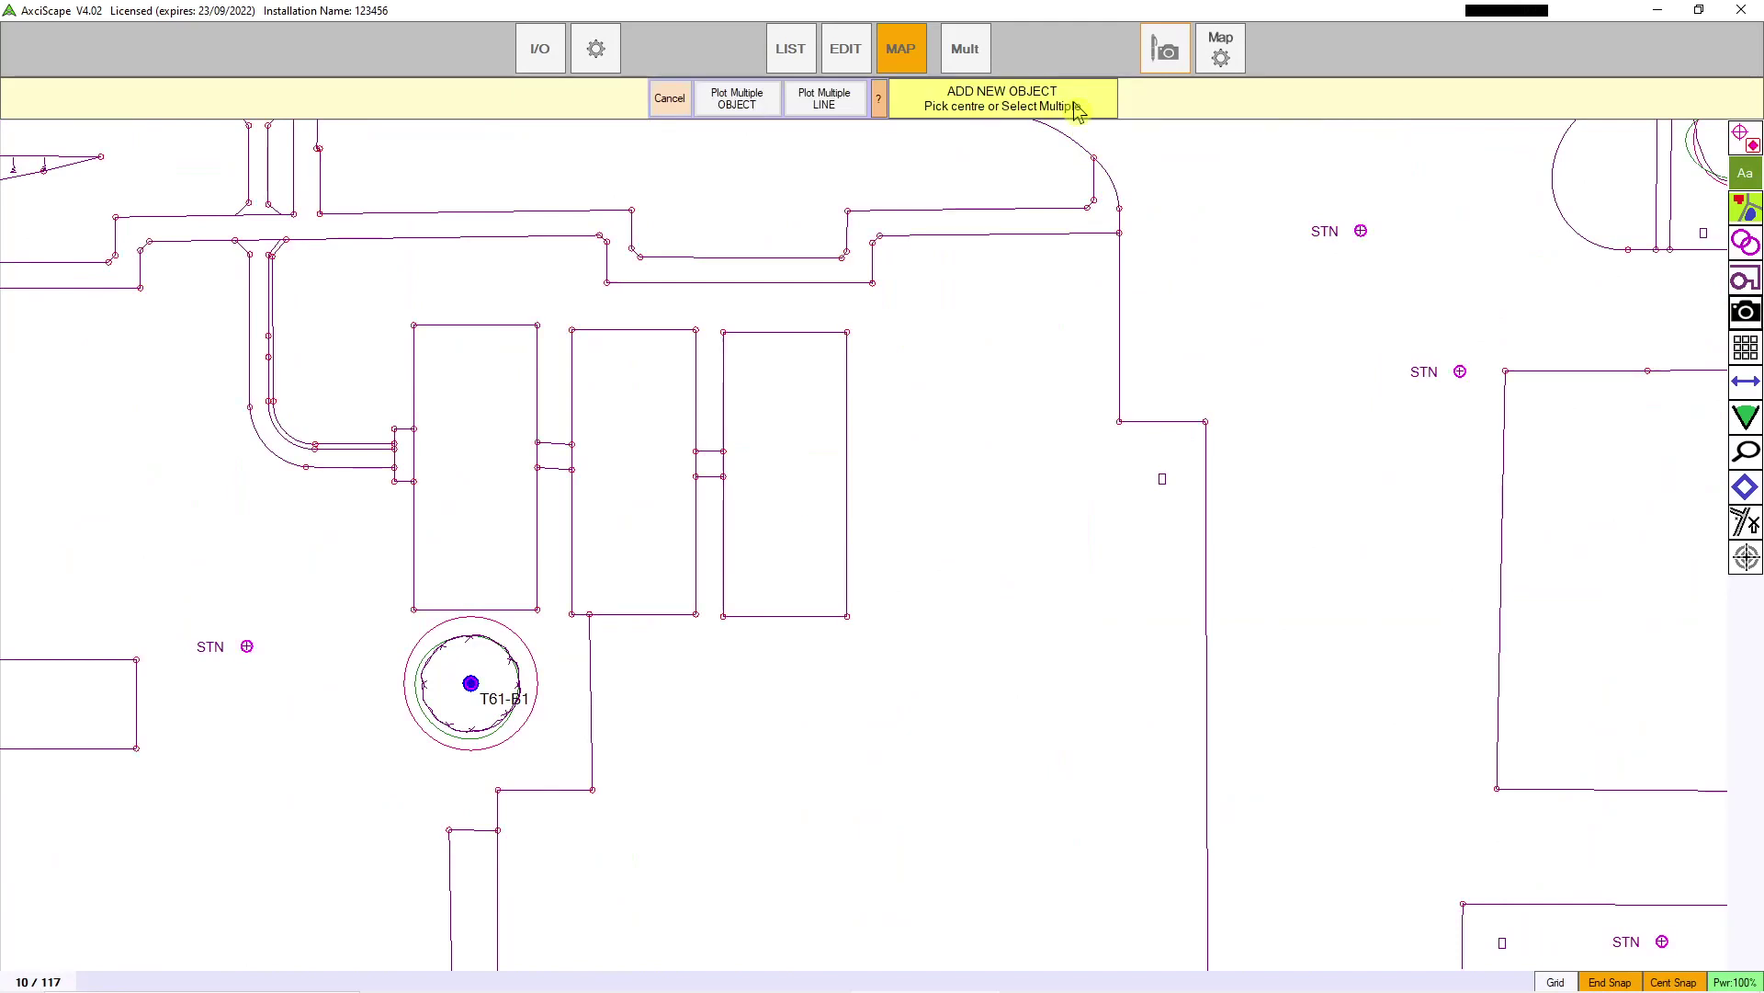
click(989, 349)
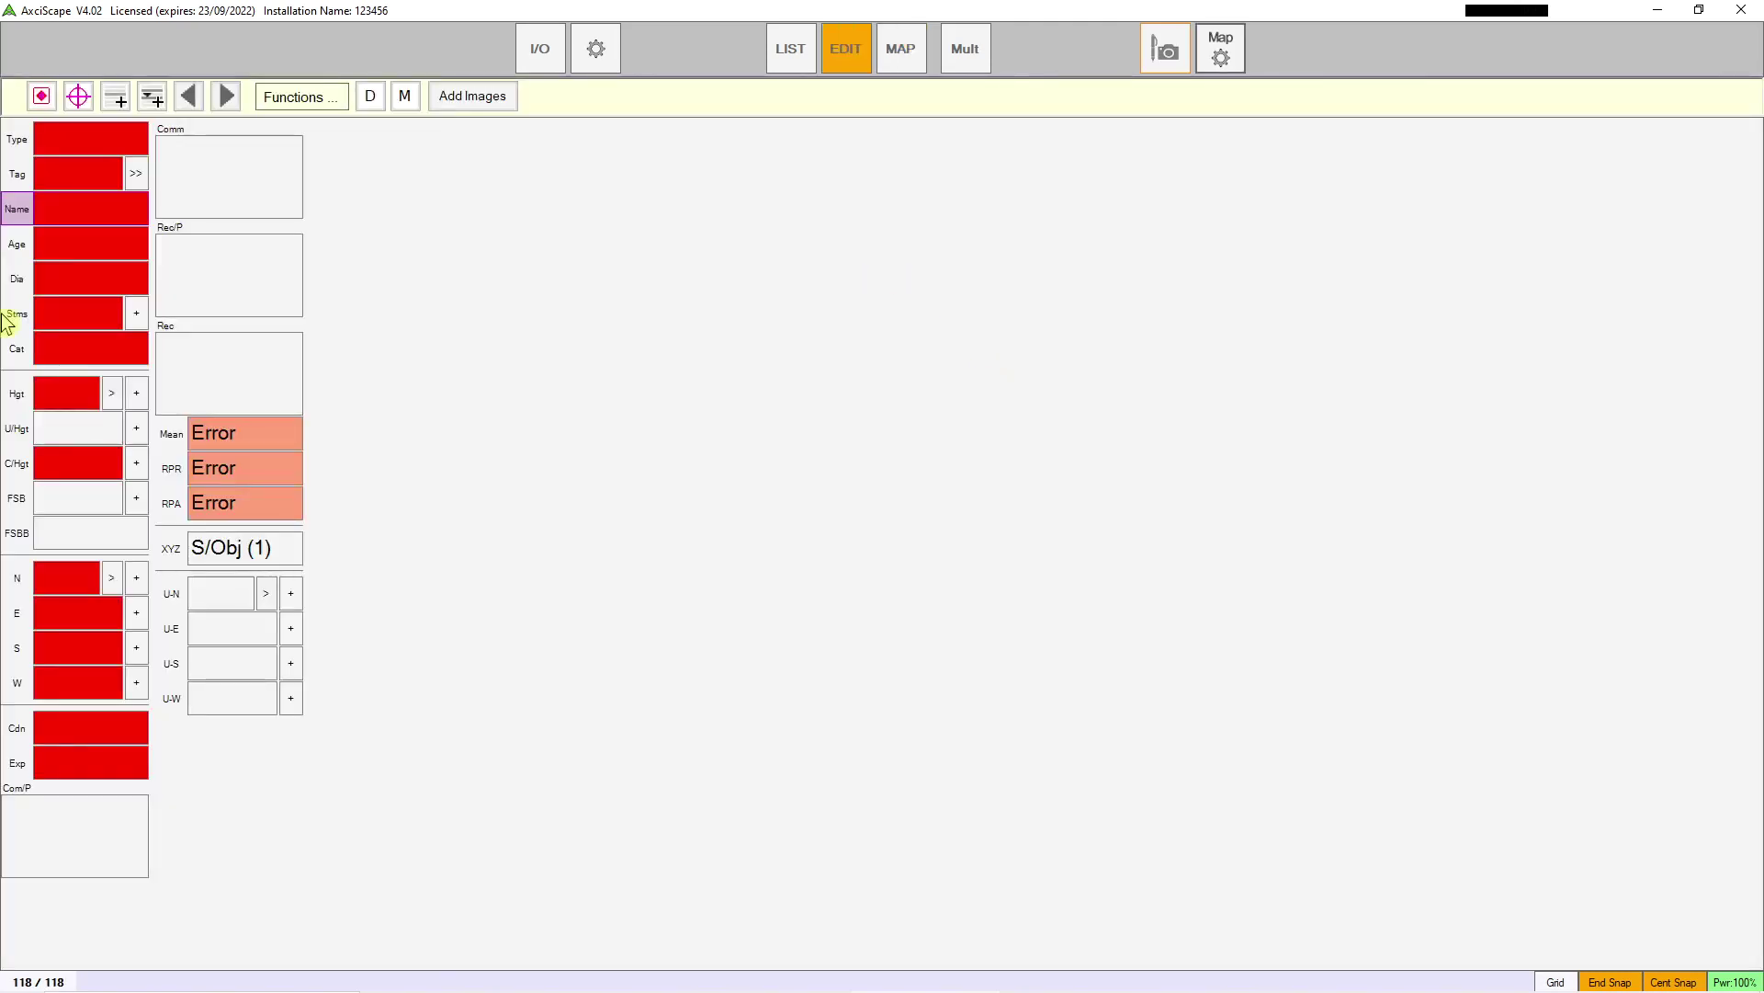
Step: Set the edit row size to Large in the system options and review the list of mandatory fields for error checking
click(599, 57)
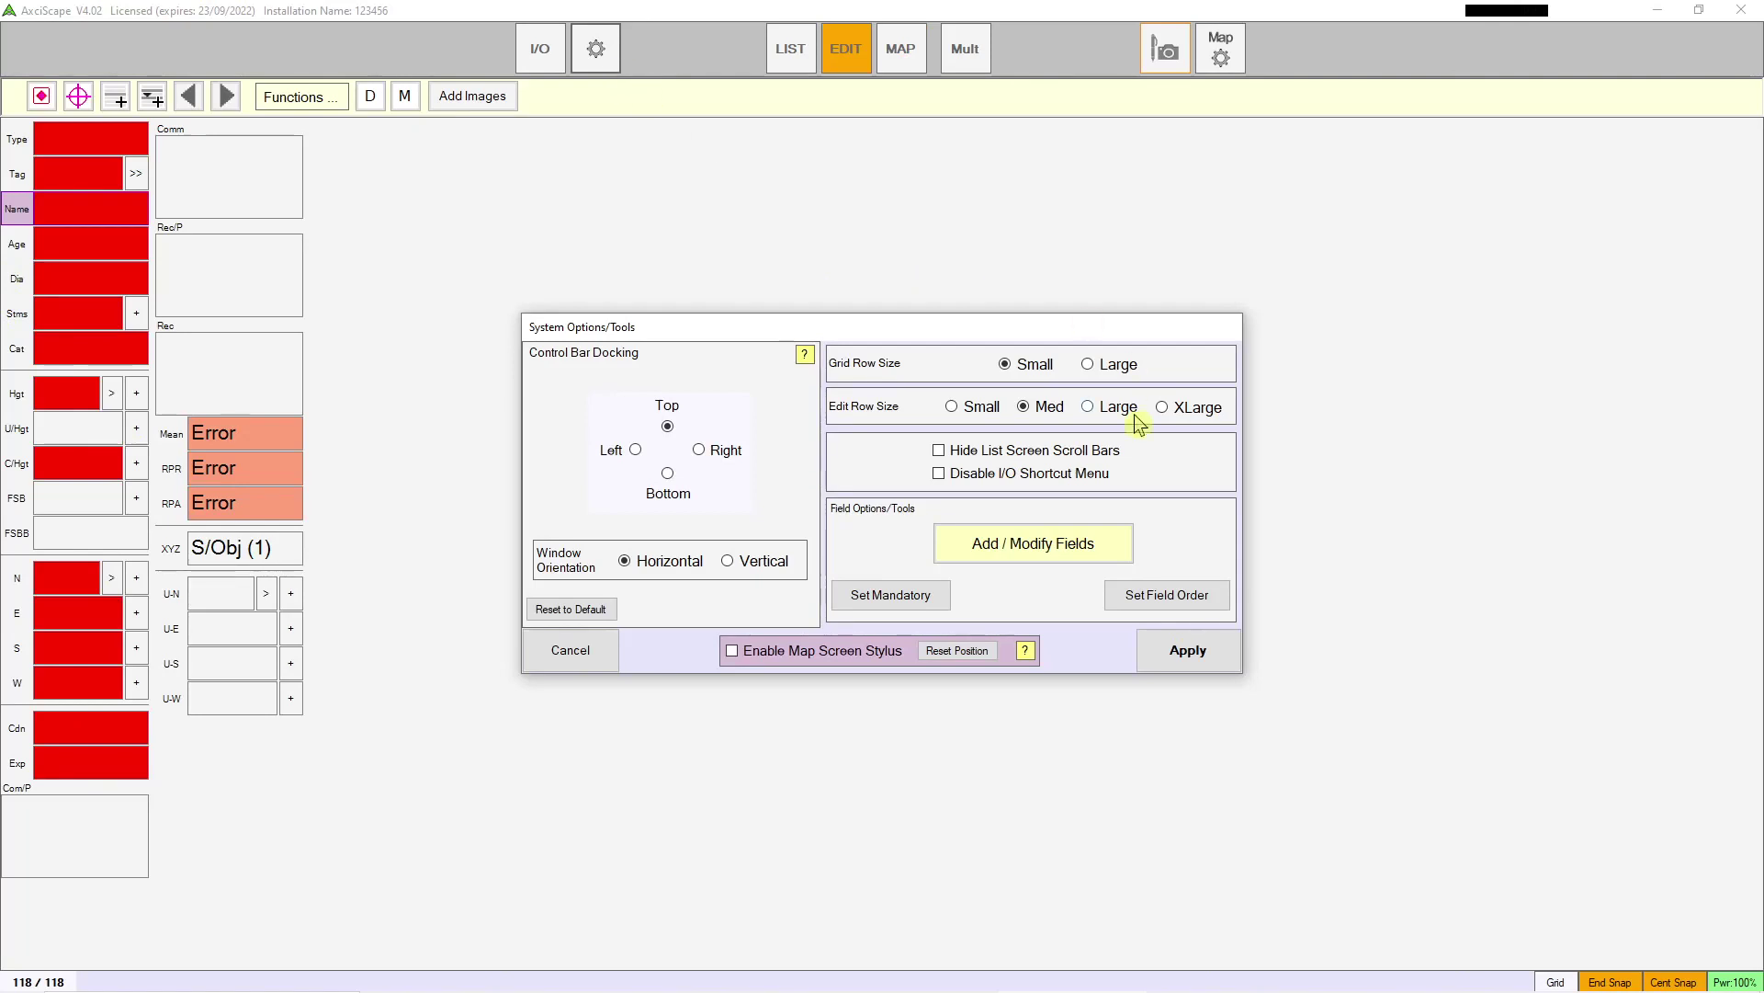
click(1188, 650)
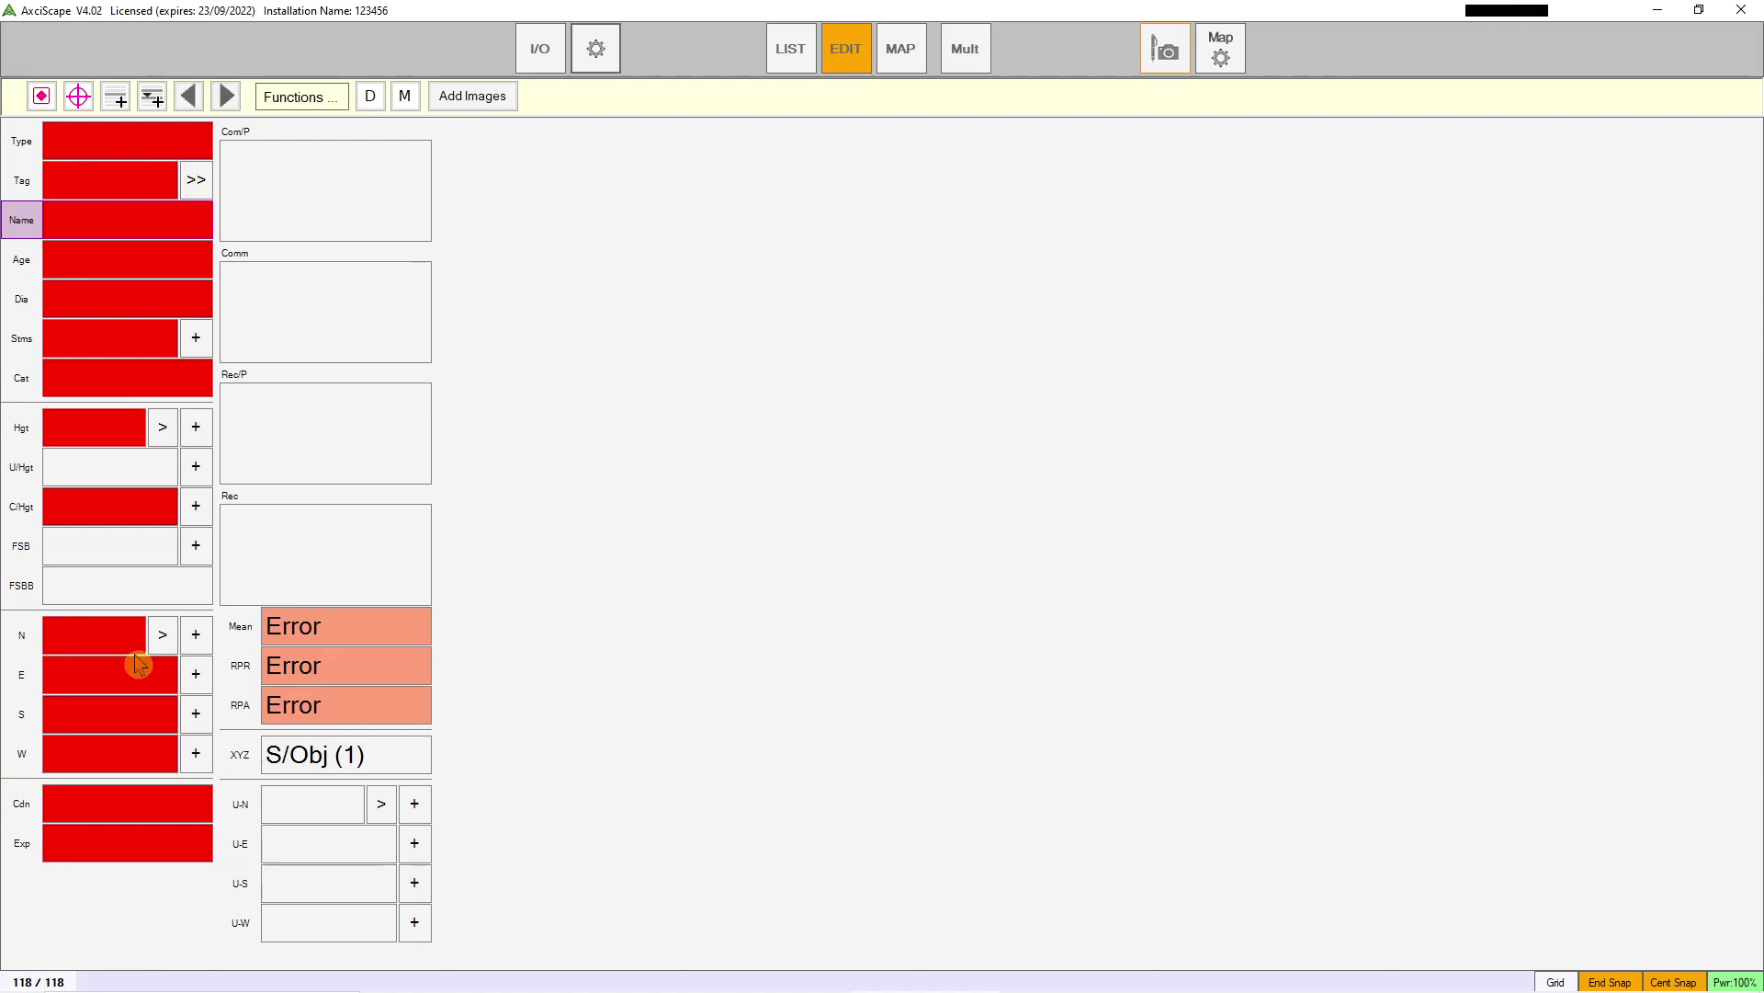
click(594, 55)
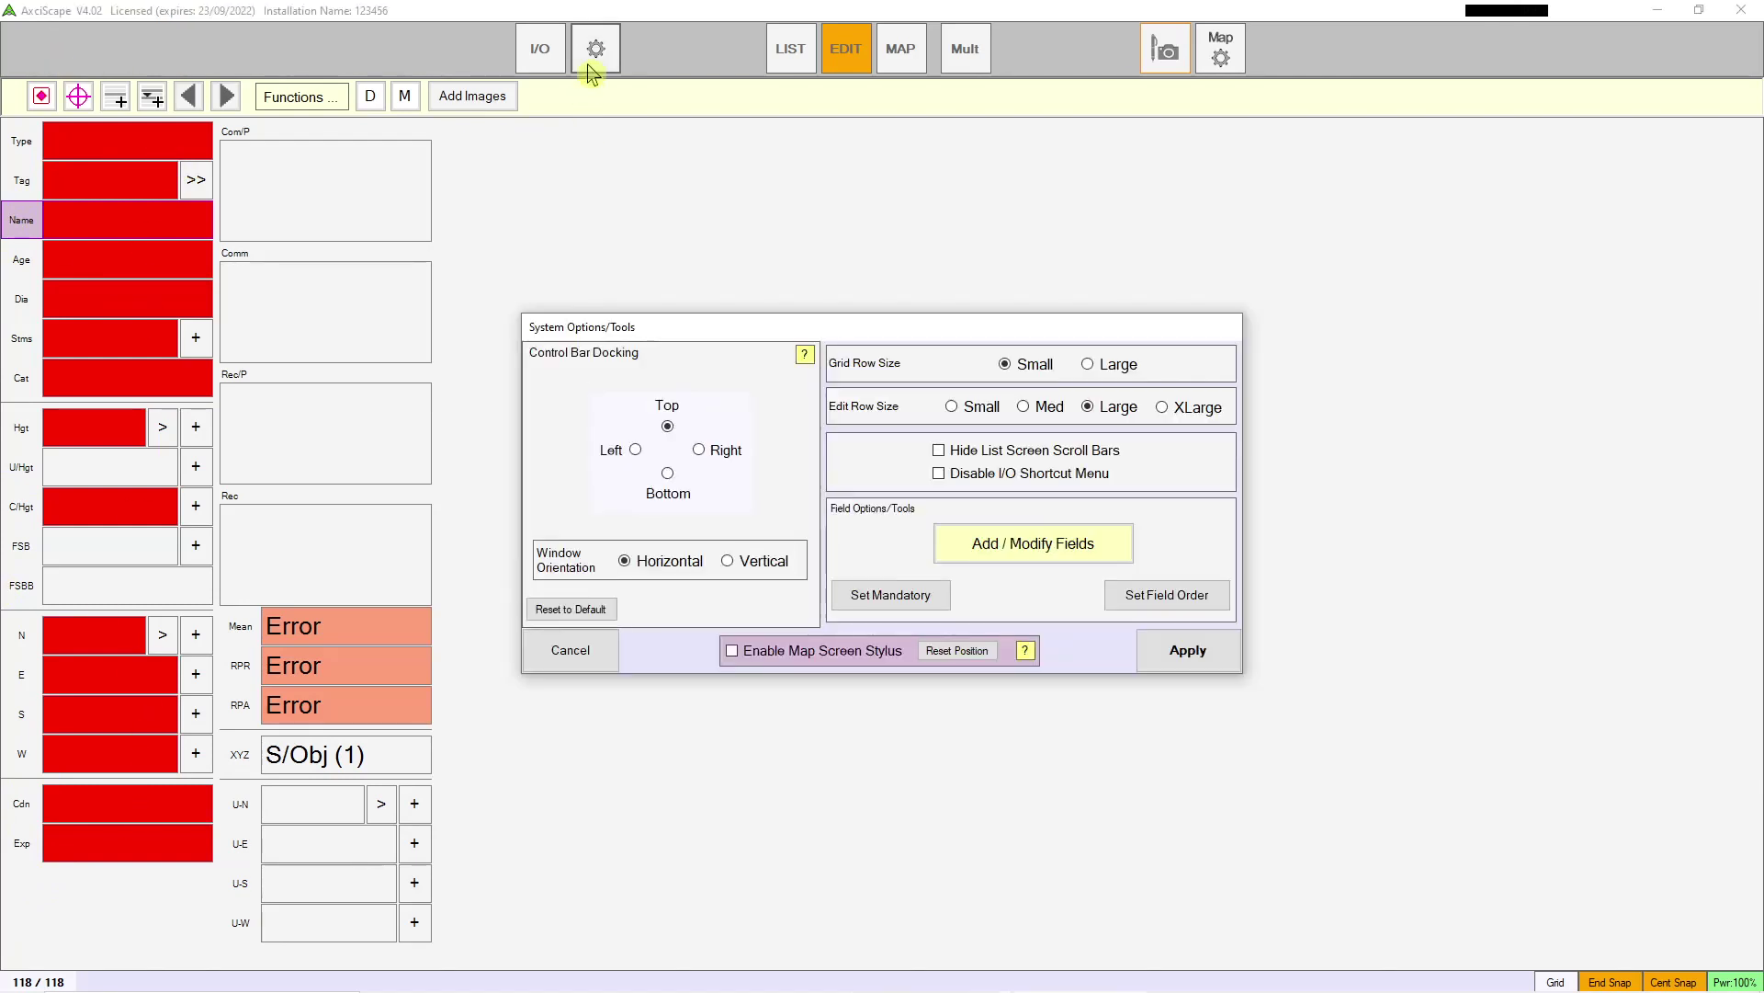
click(919, 599)
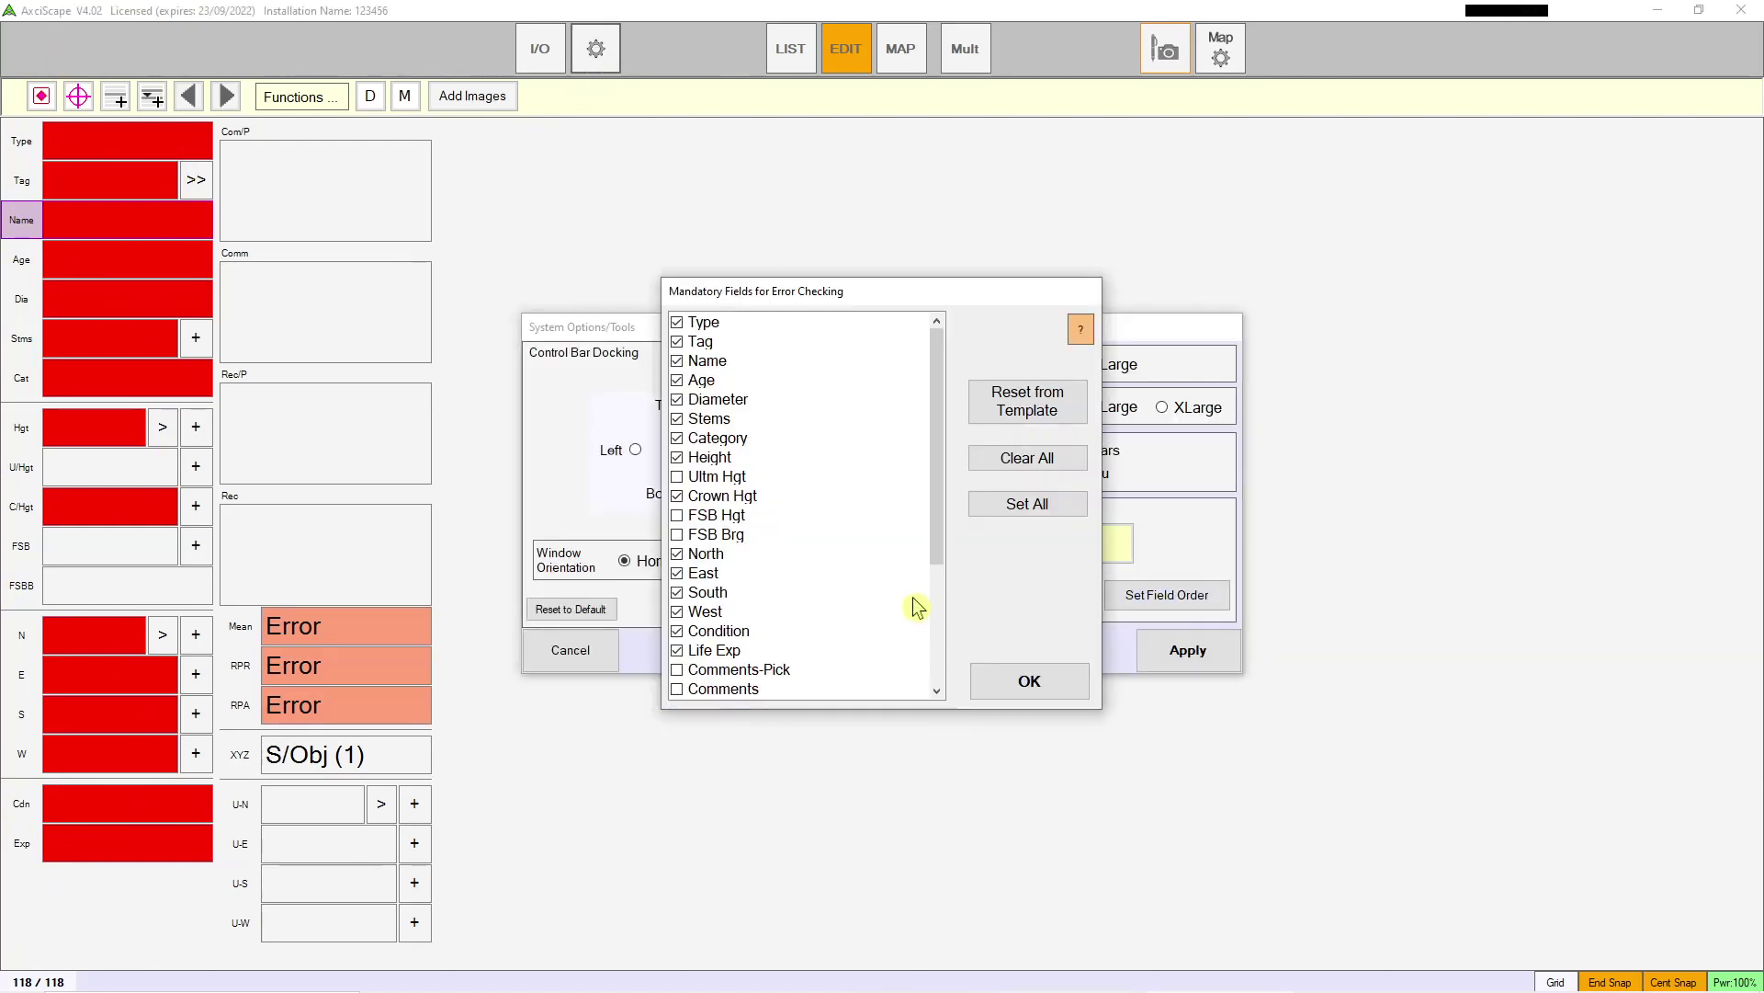
scroll(772, 442, down, 3)
scroll(790, 439, up, 3)
click(1036, 691)
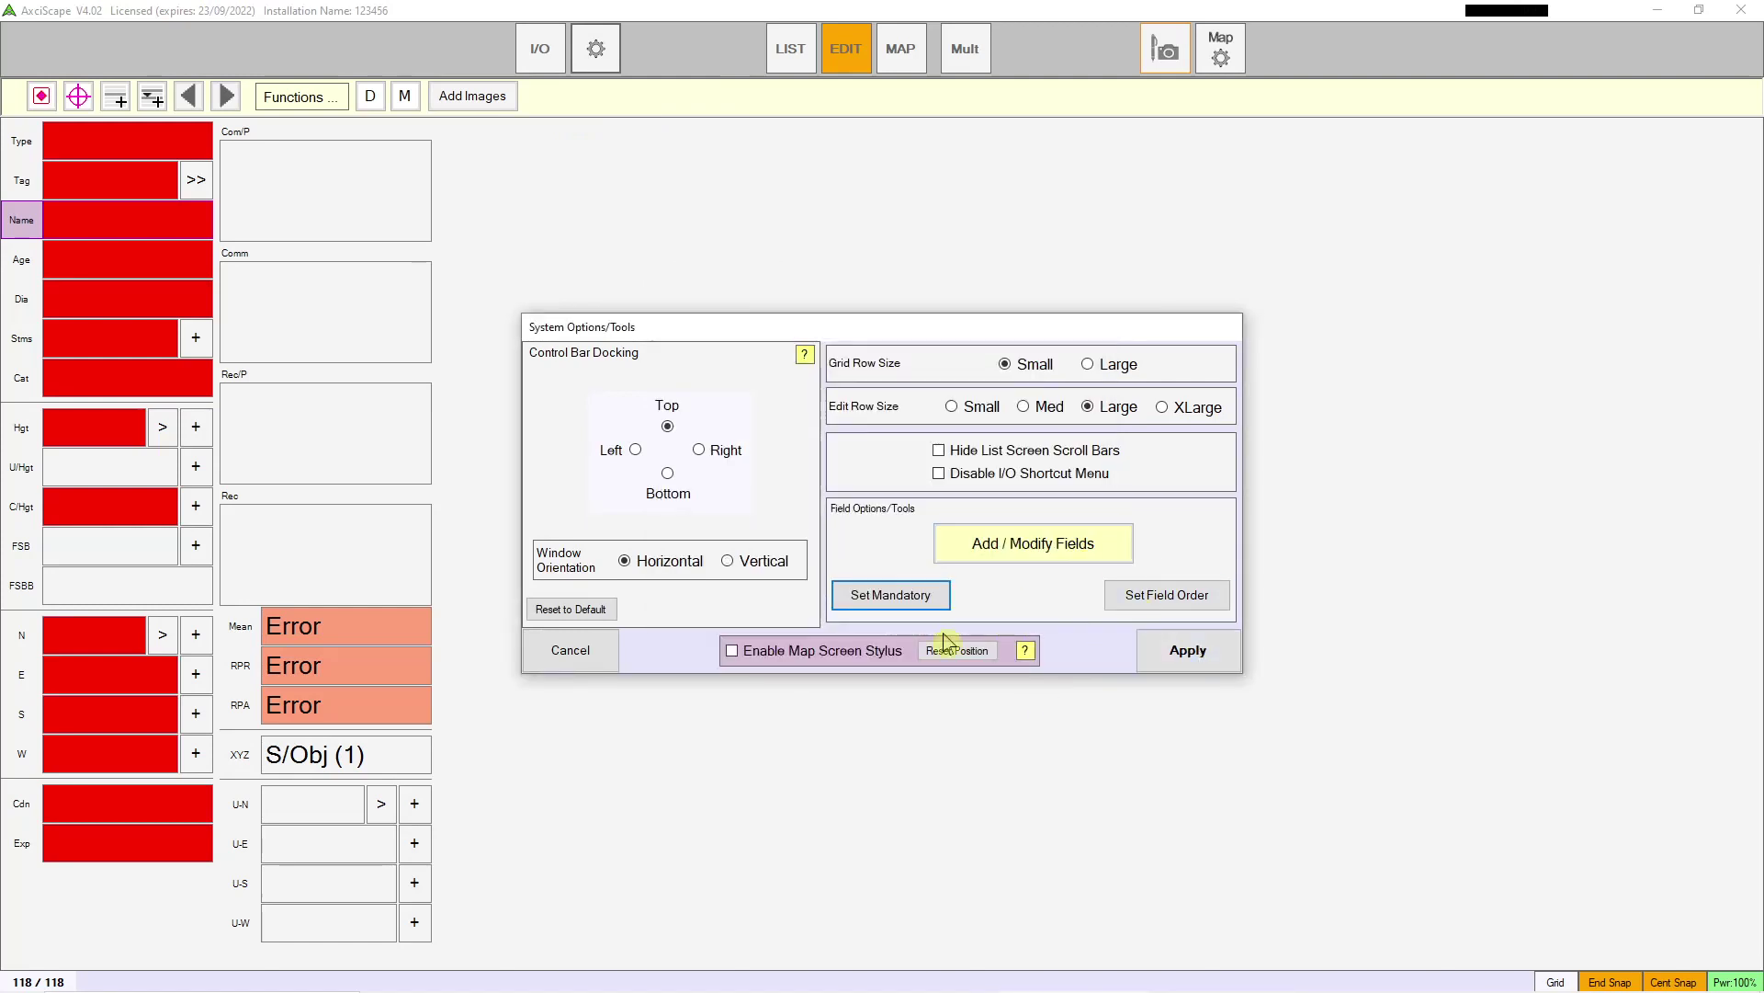
click(1187, 655)
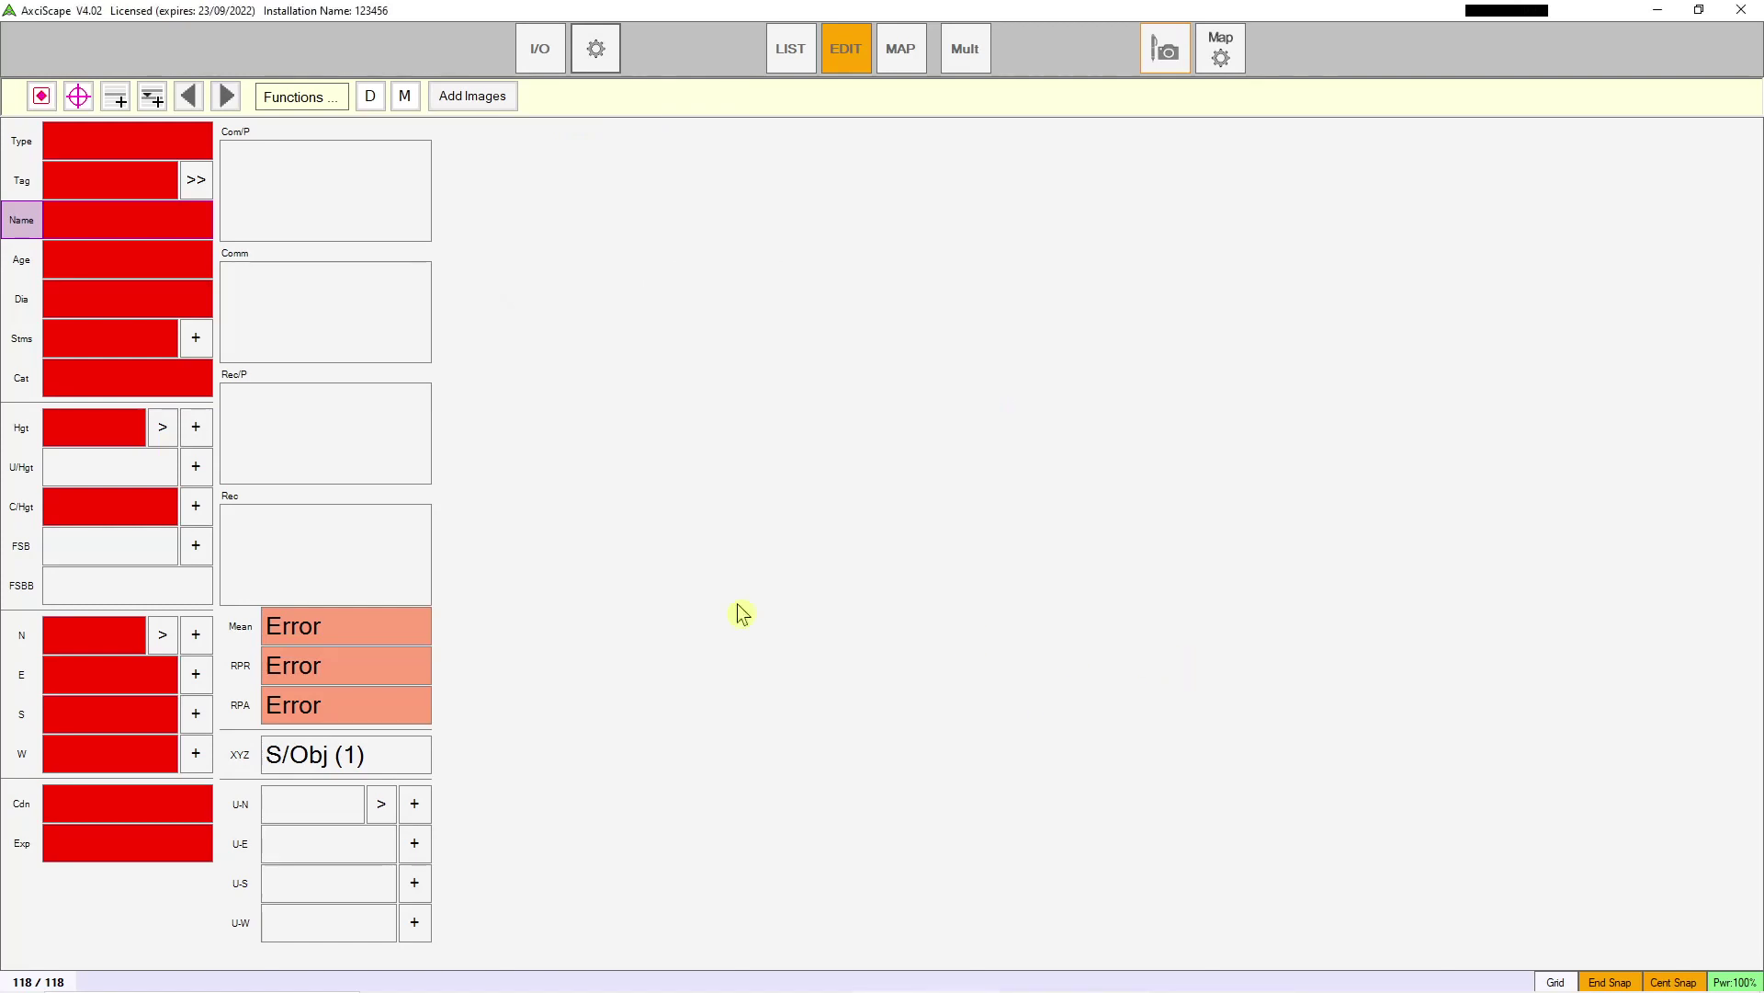
Step: Set the new object's type to T and fill its tag automatically with the next number, 117
click(150, 151)
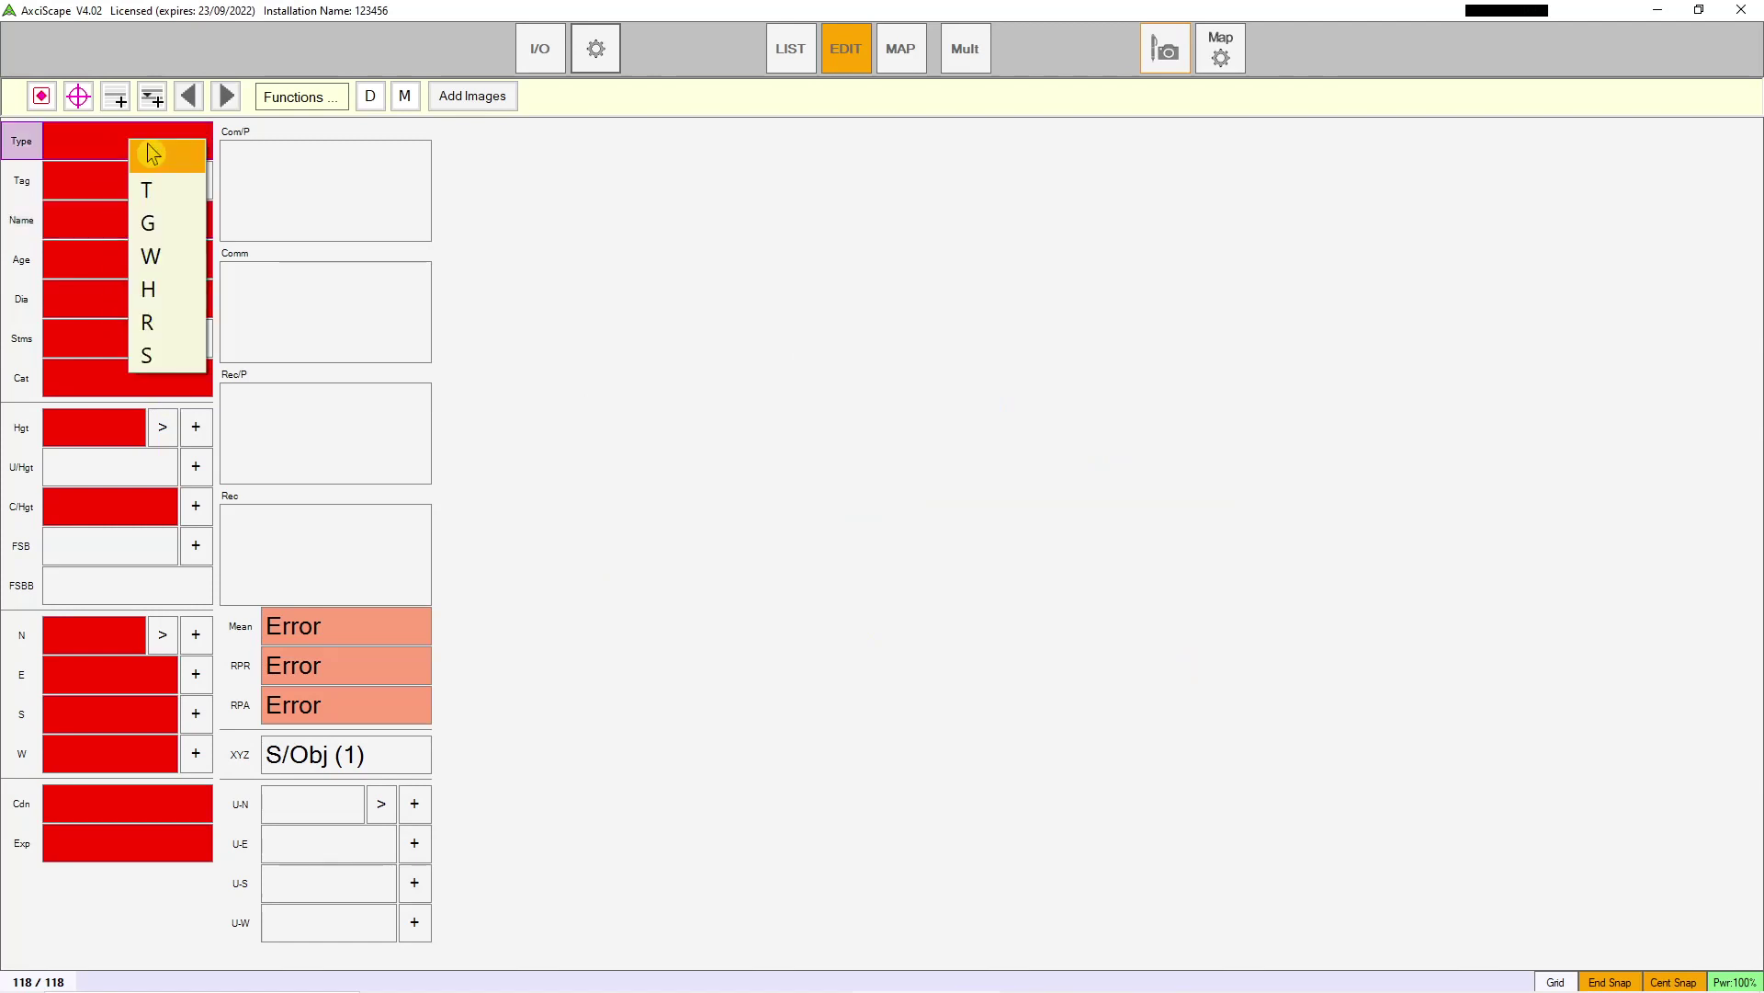
click(154, 187)
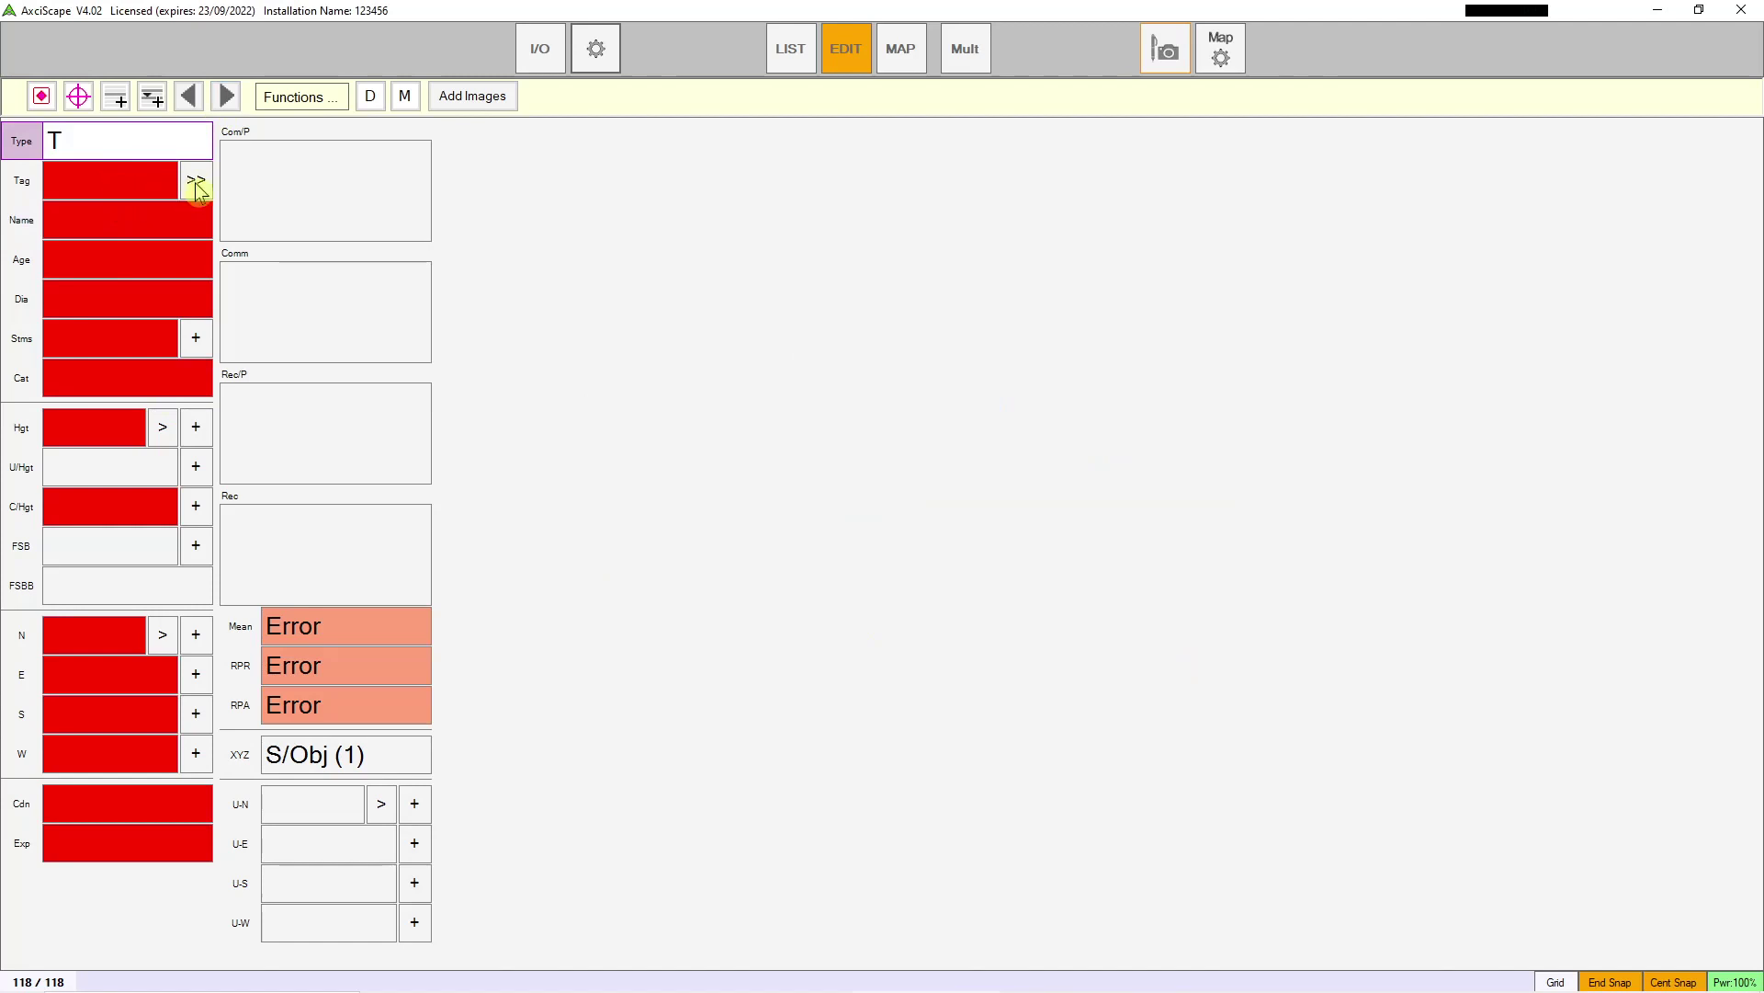
click(83, 195)
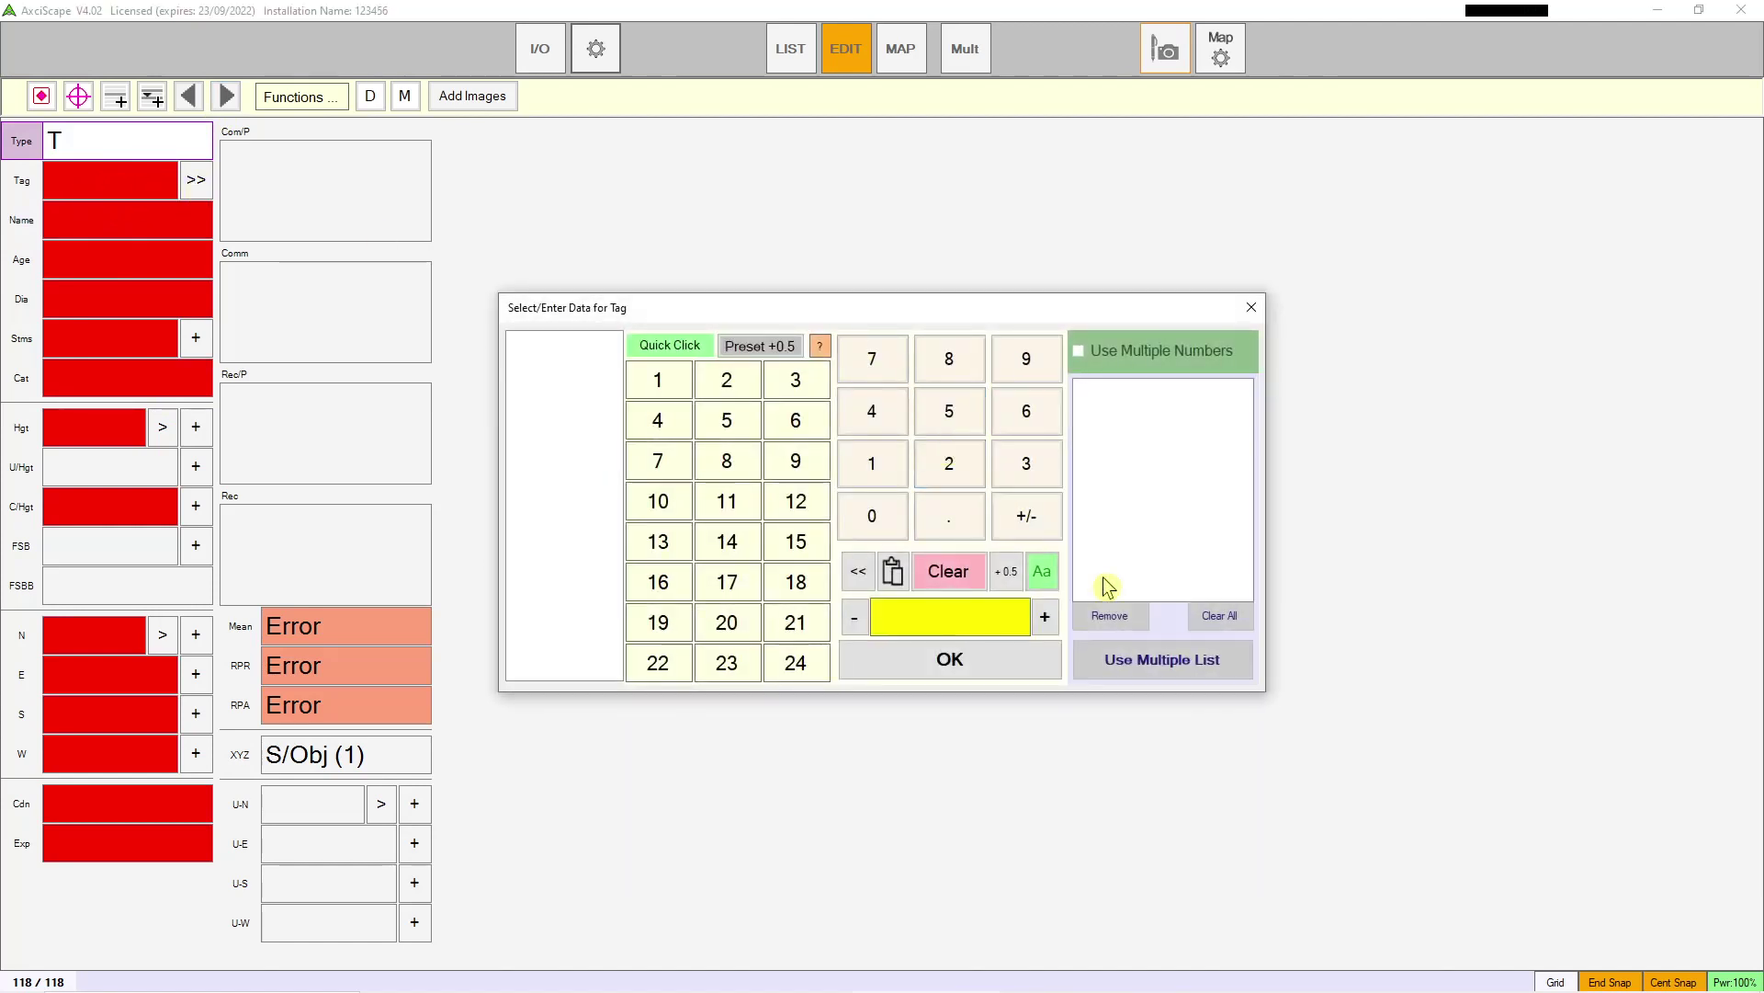
click(1251, 308)
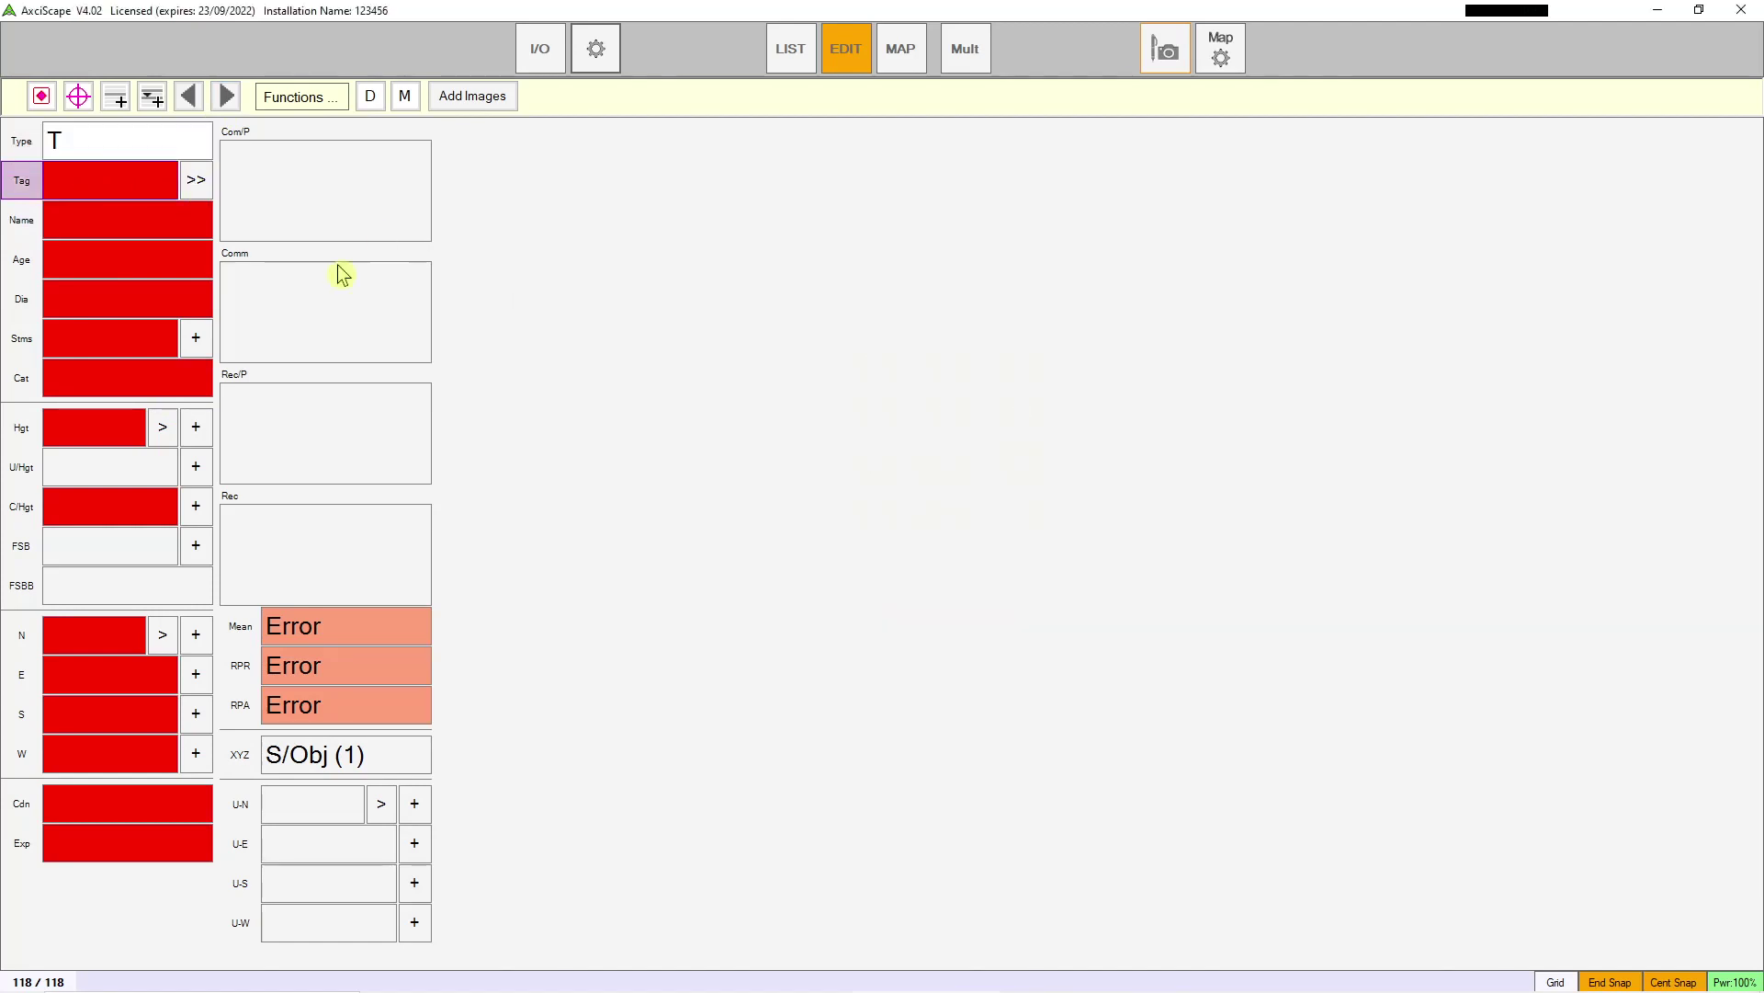
click(195, 185)
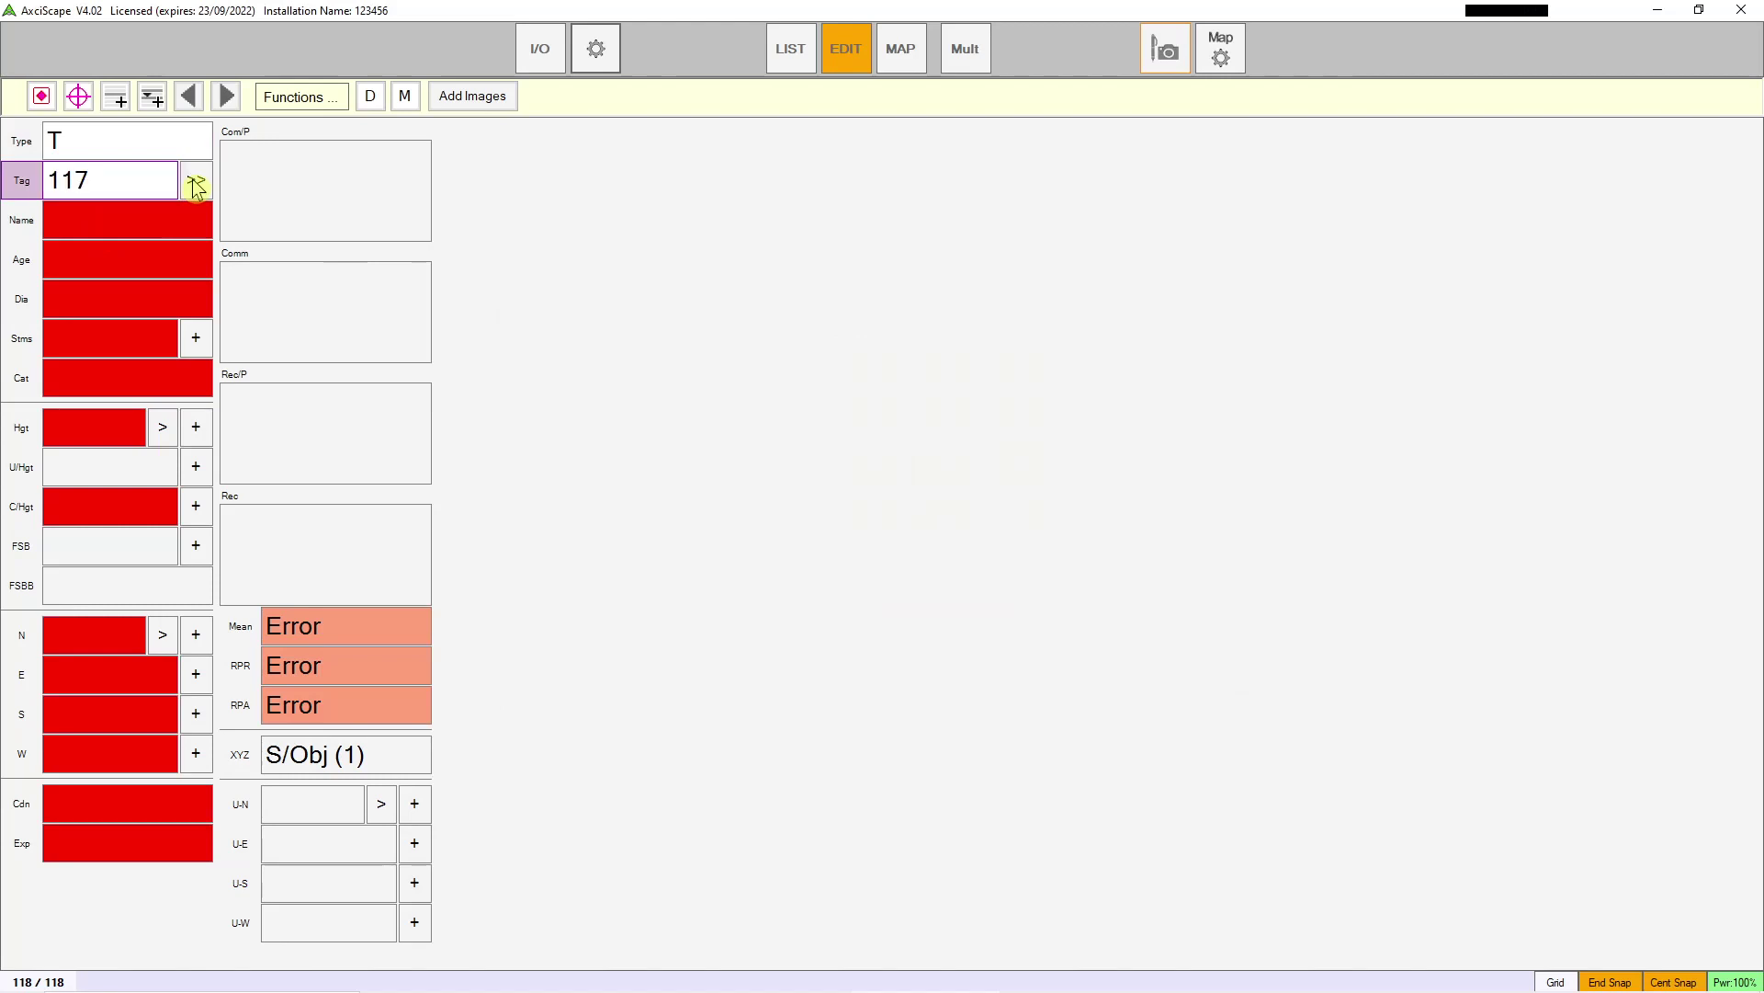
Step: Set the tree's name to Betula nigra () from the species library
click(157, 222)
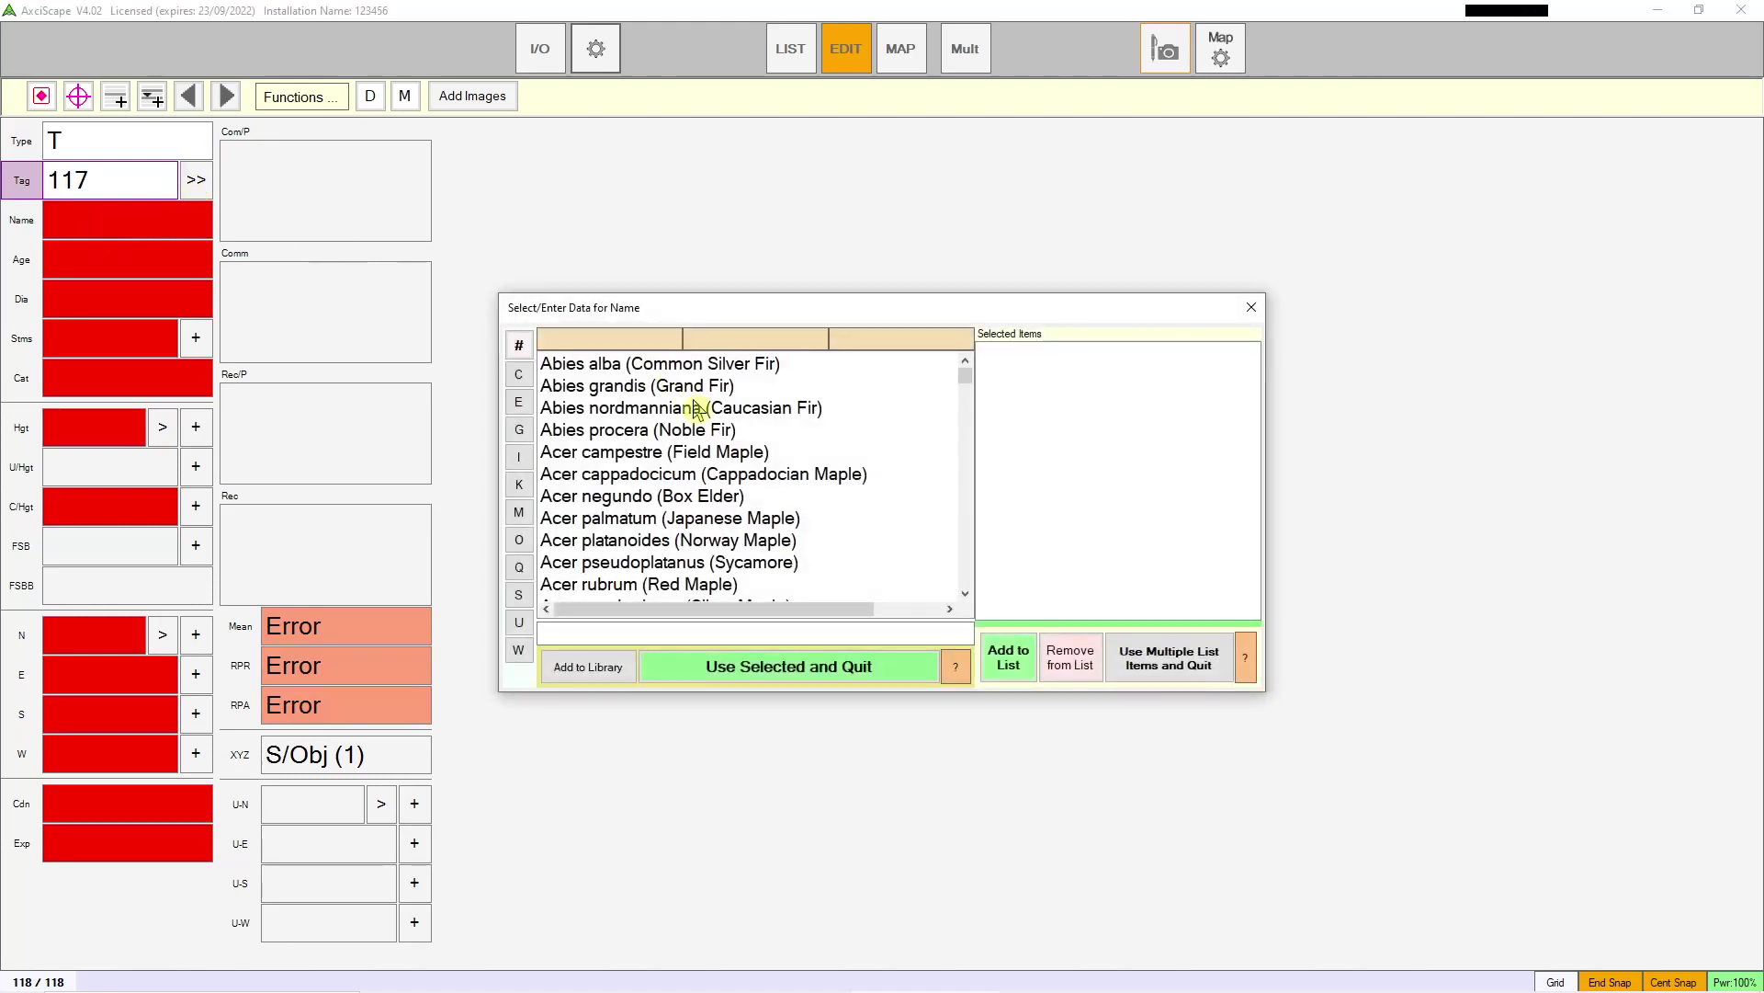
scroll(690, 405, down, 5)
scroll(691, 455, down, 2)
click(616, 455)
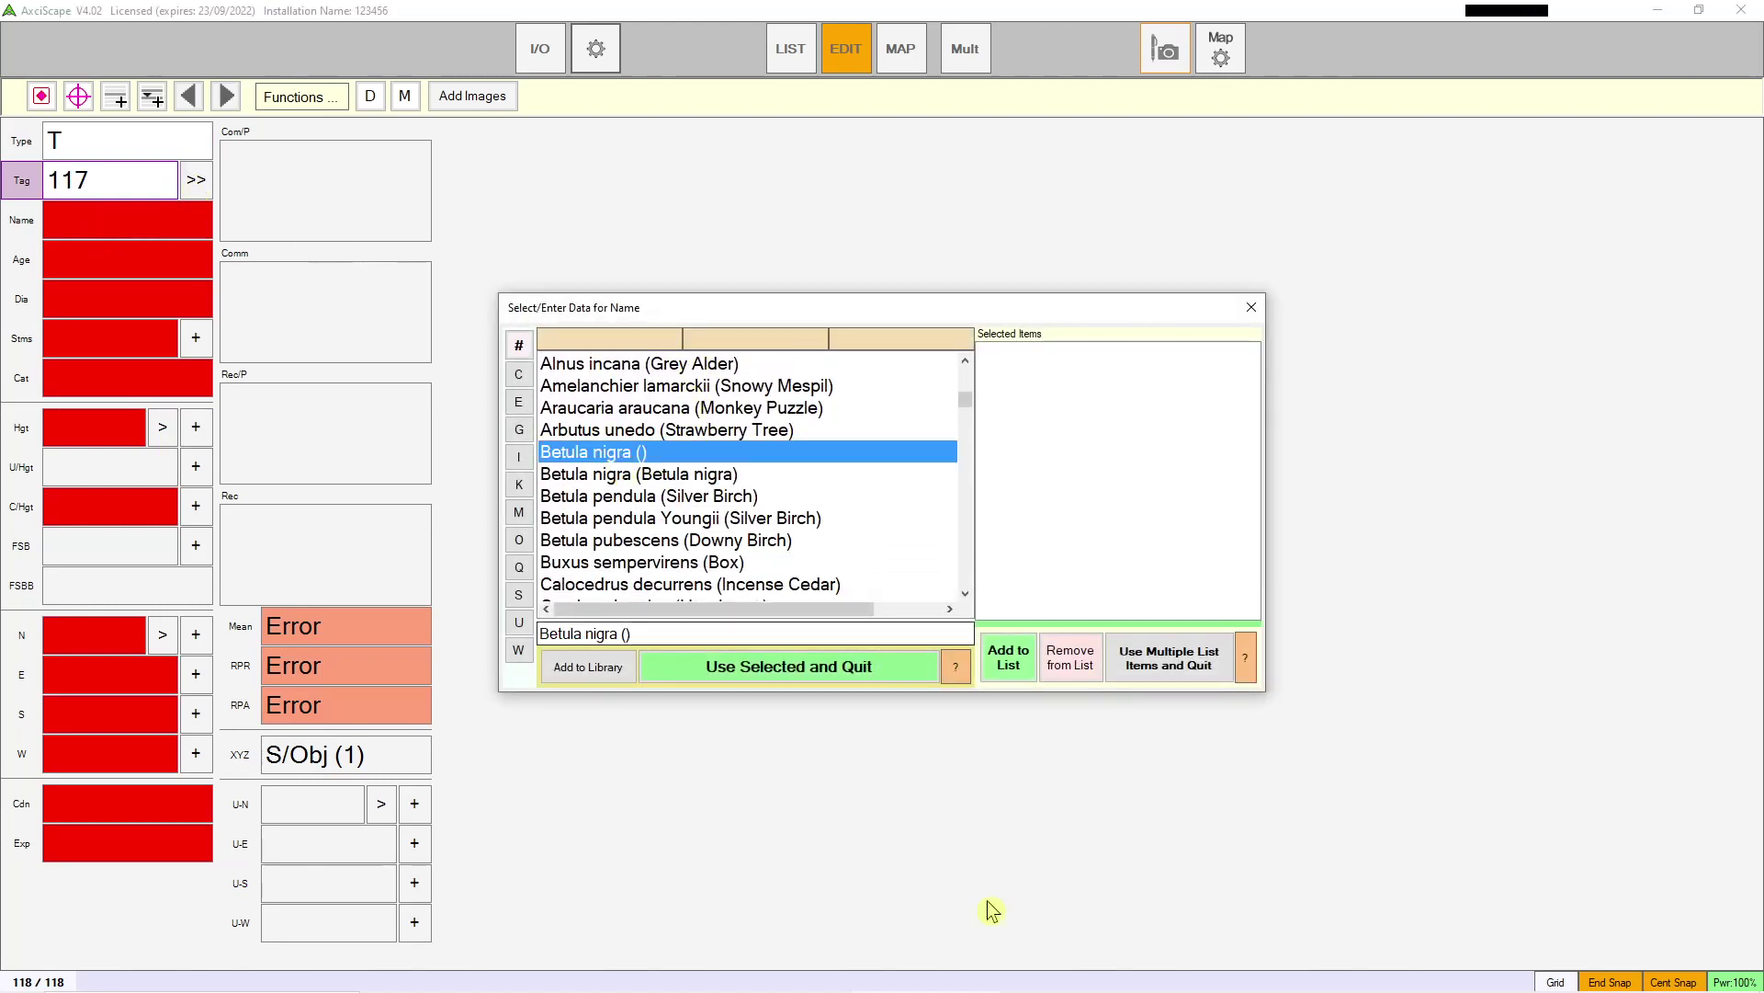
click(855, 669)
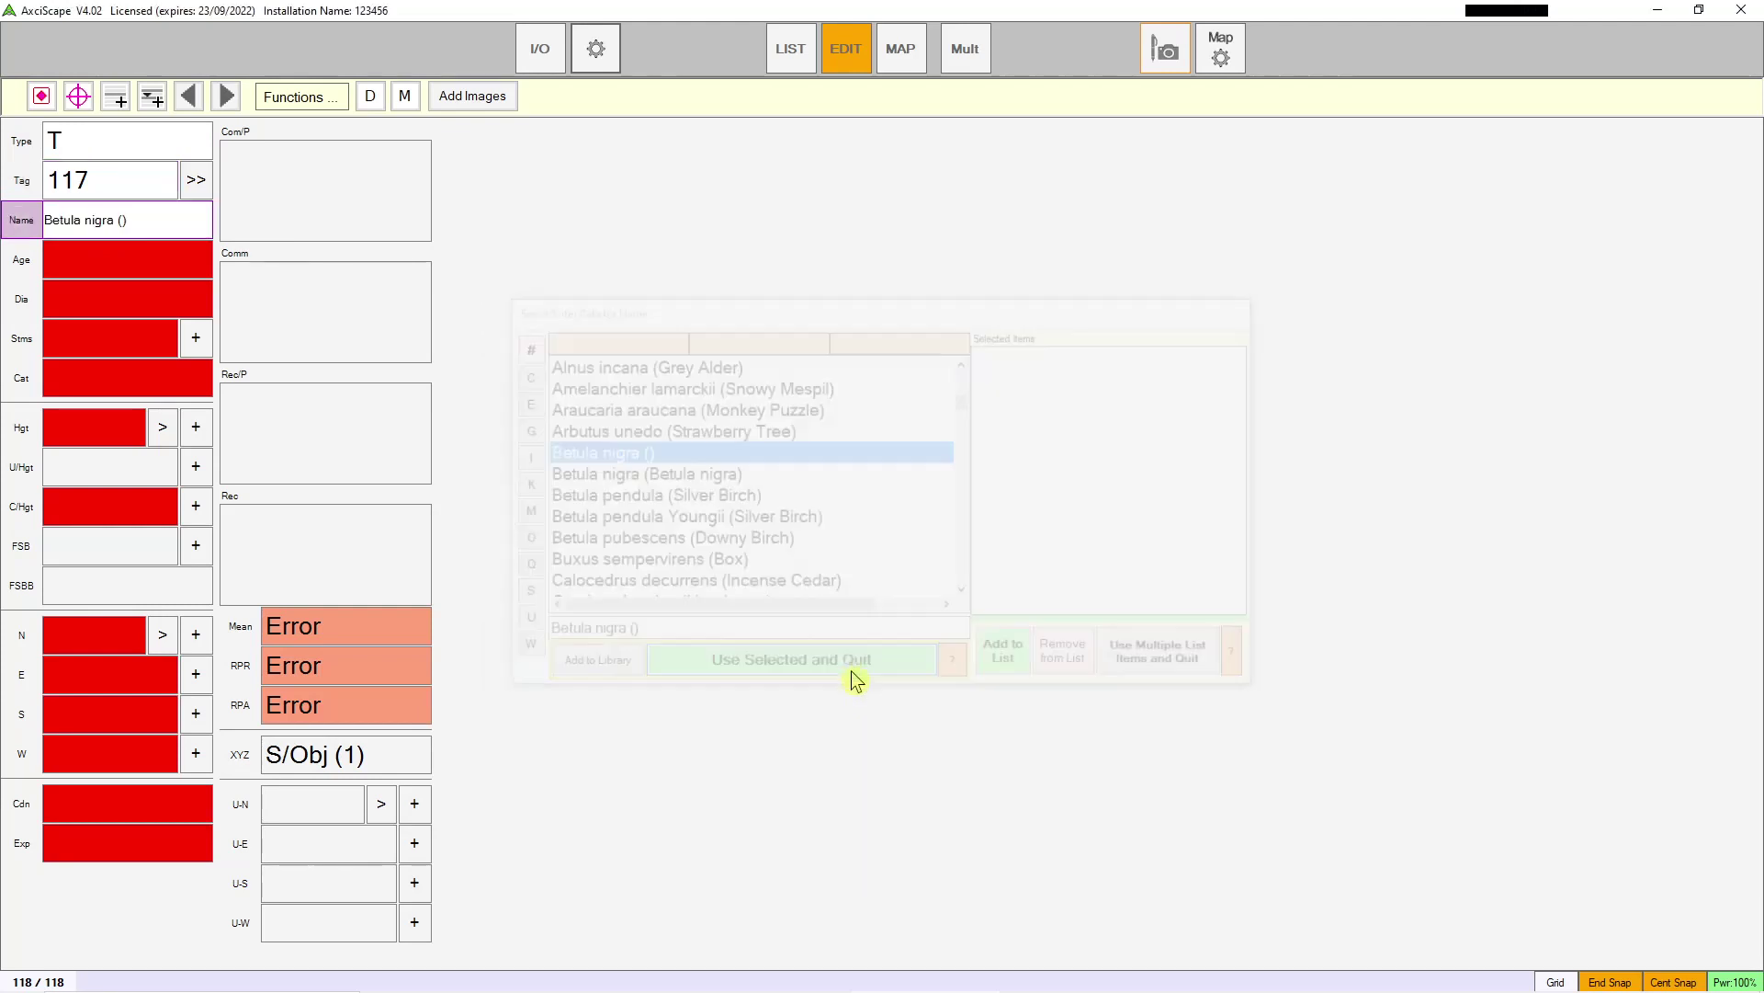
Step: Fill in the tree's age as SM, diameter as 350, stems as 1 and category as C3
click(129, 274)
click(143, 348)
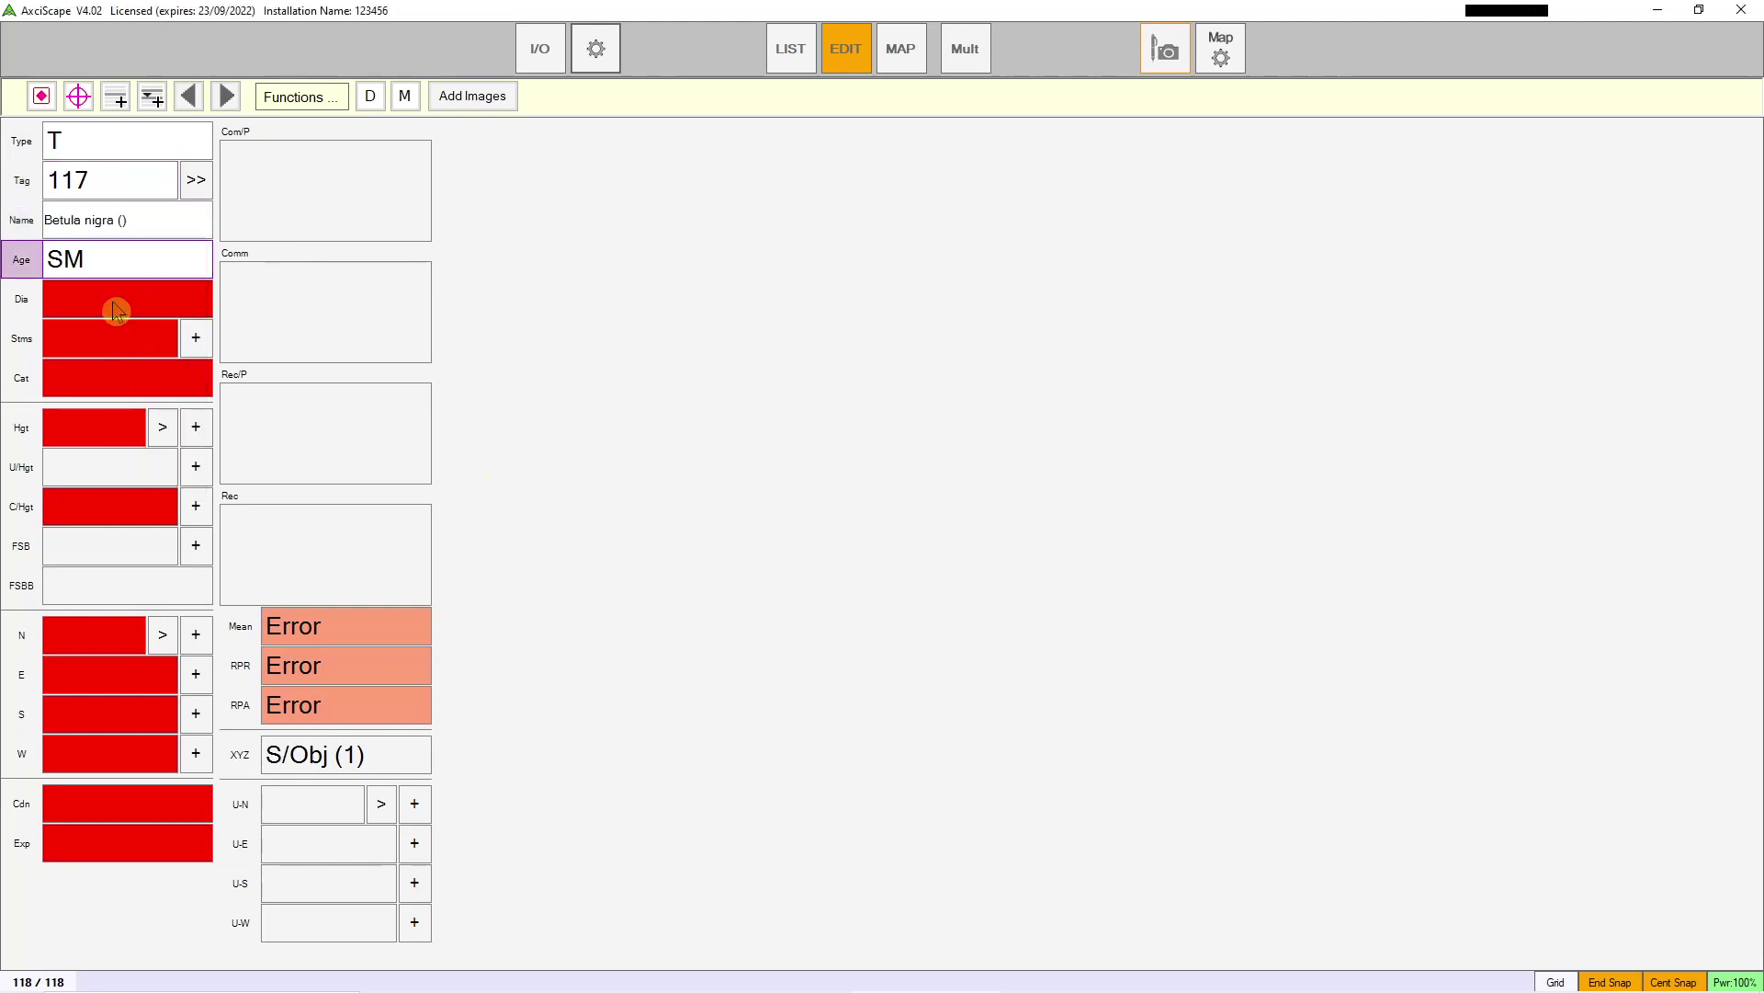
click(115, 311)
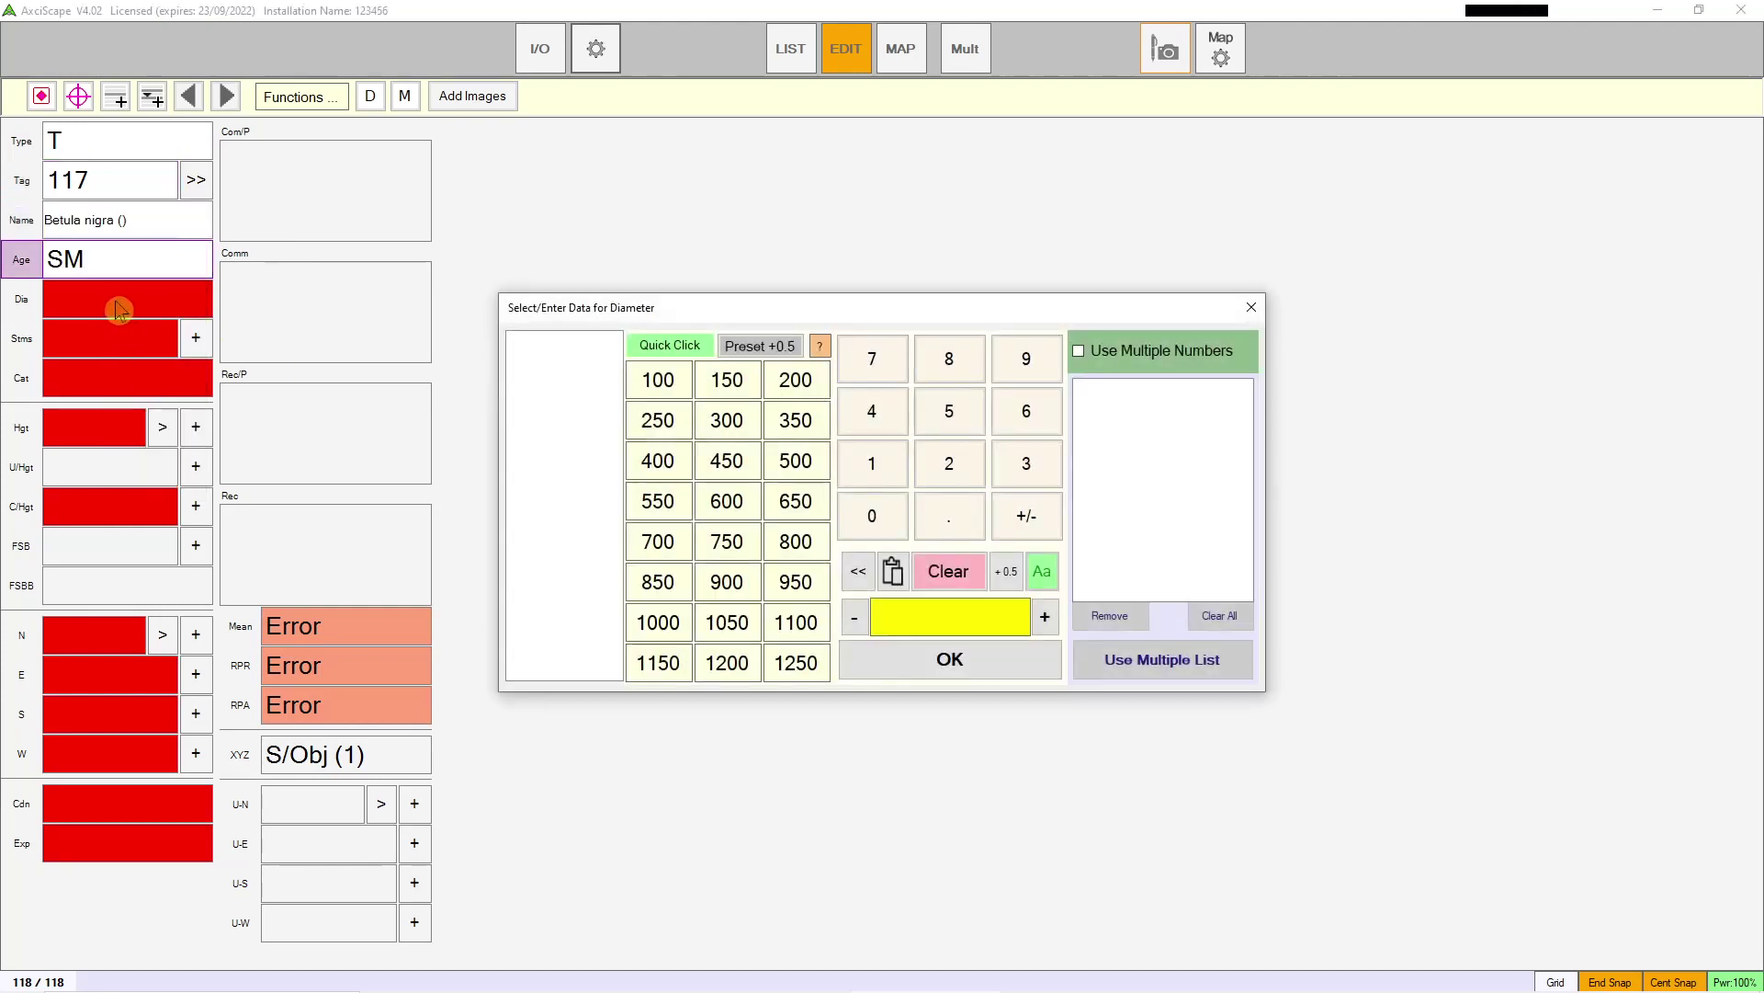
click(796, 423)
click(201, 346)
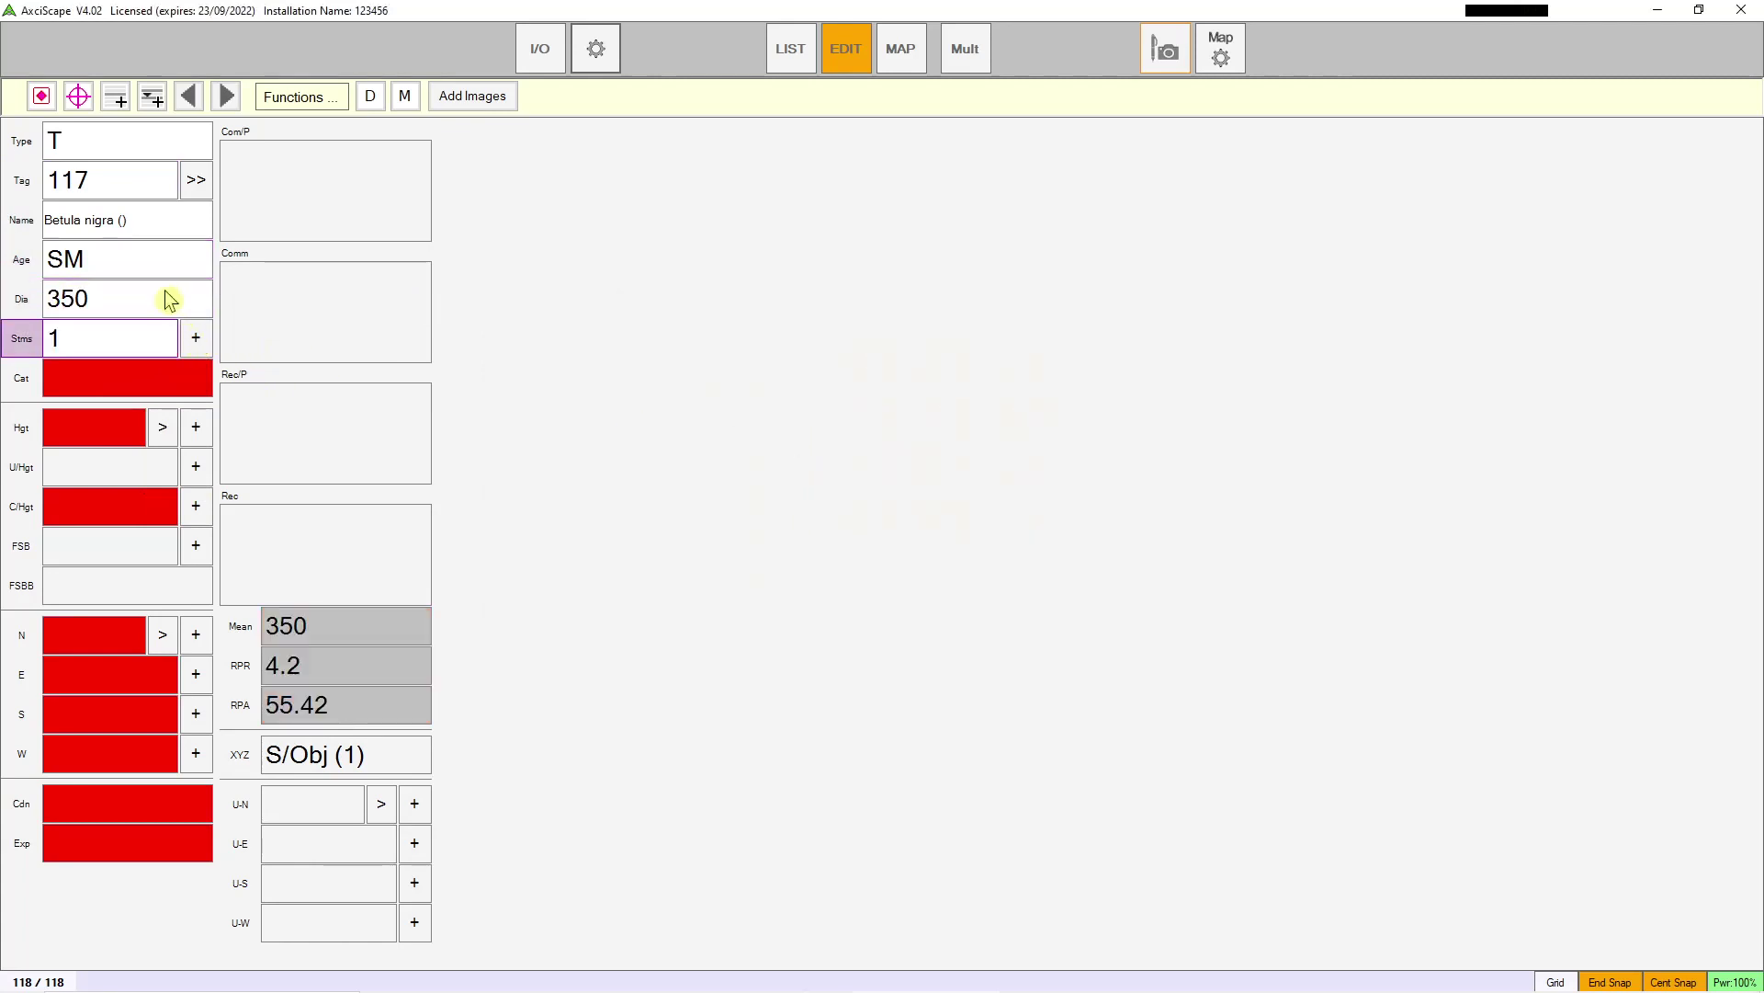
click(103, 386)
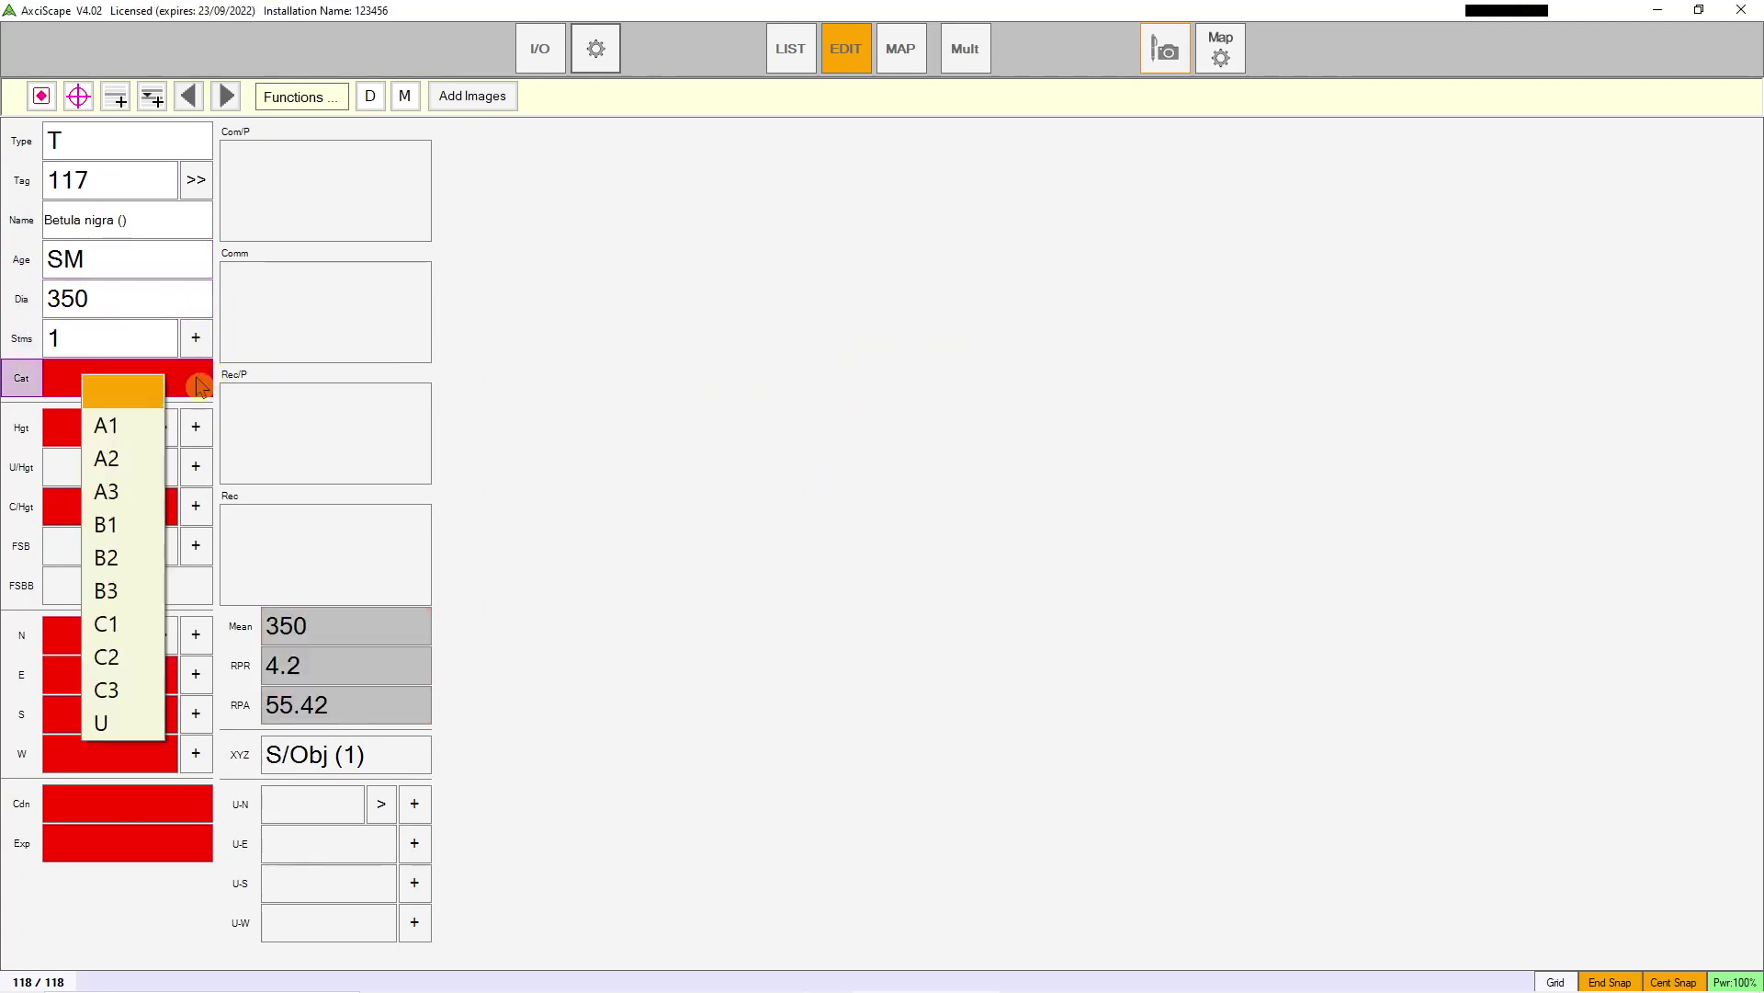
click(107, 689)
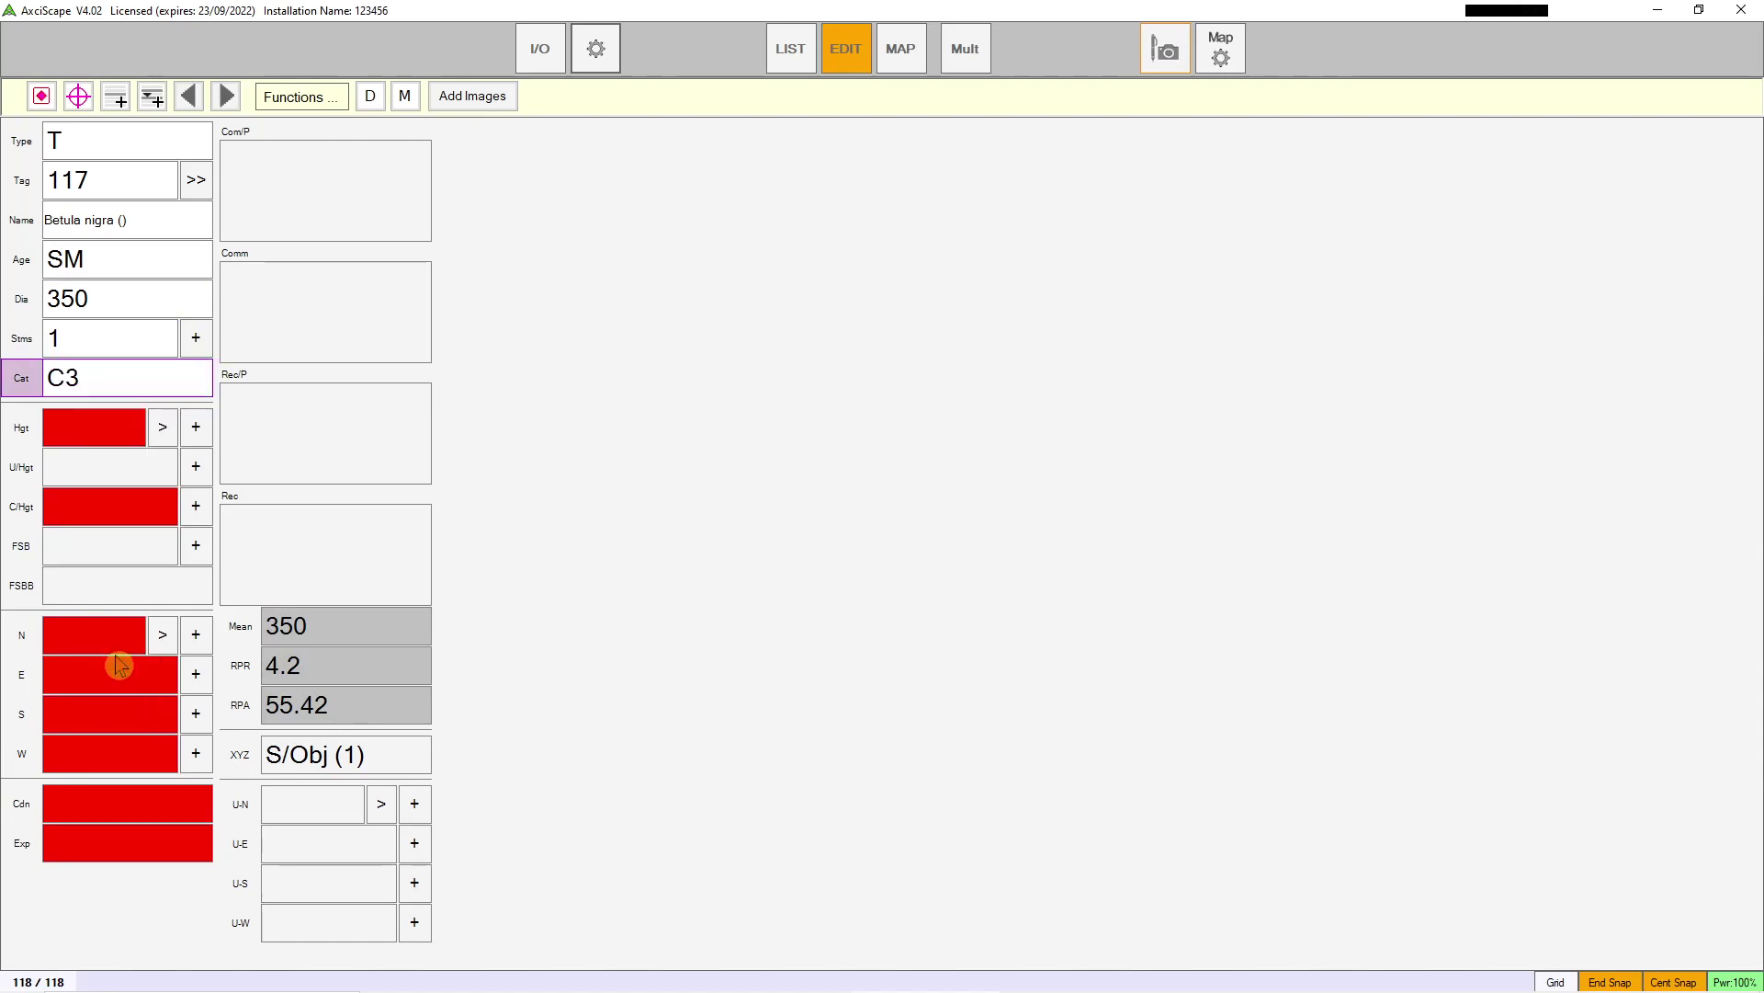
Step: Set the tree's height to 13 and its crown height to 4
click(98, 432)
click(796, 462)
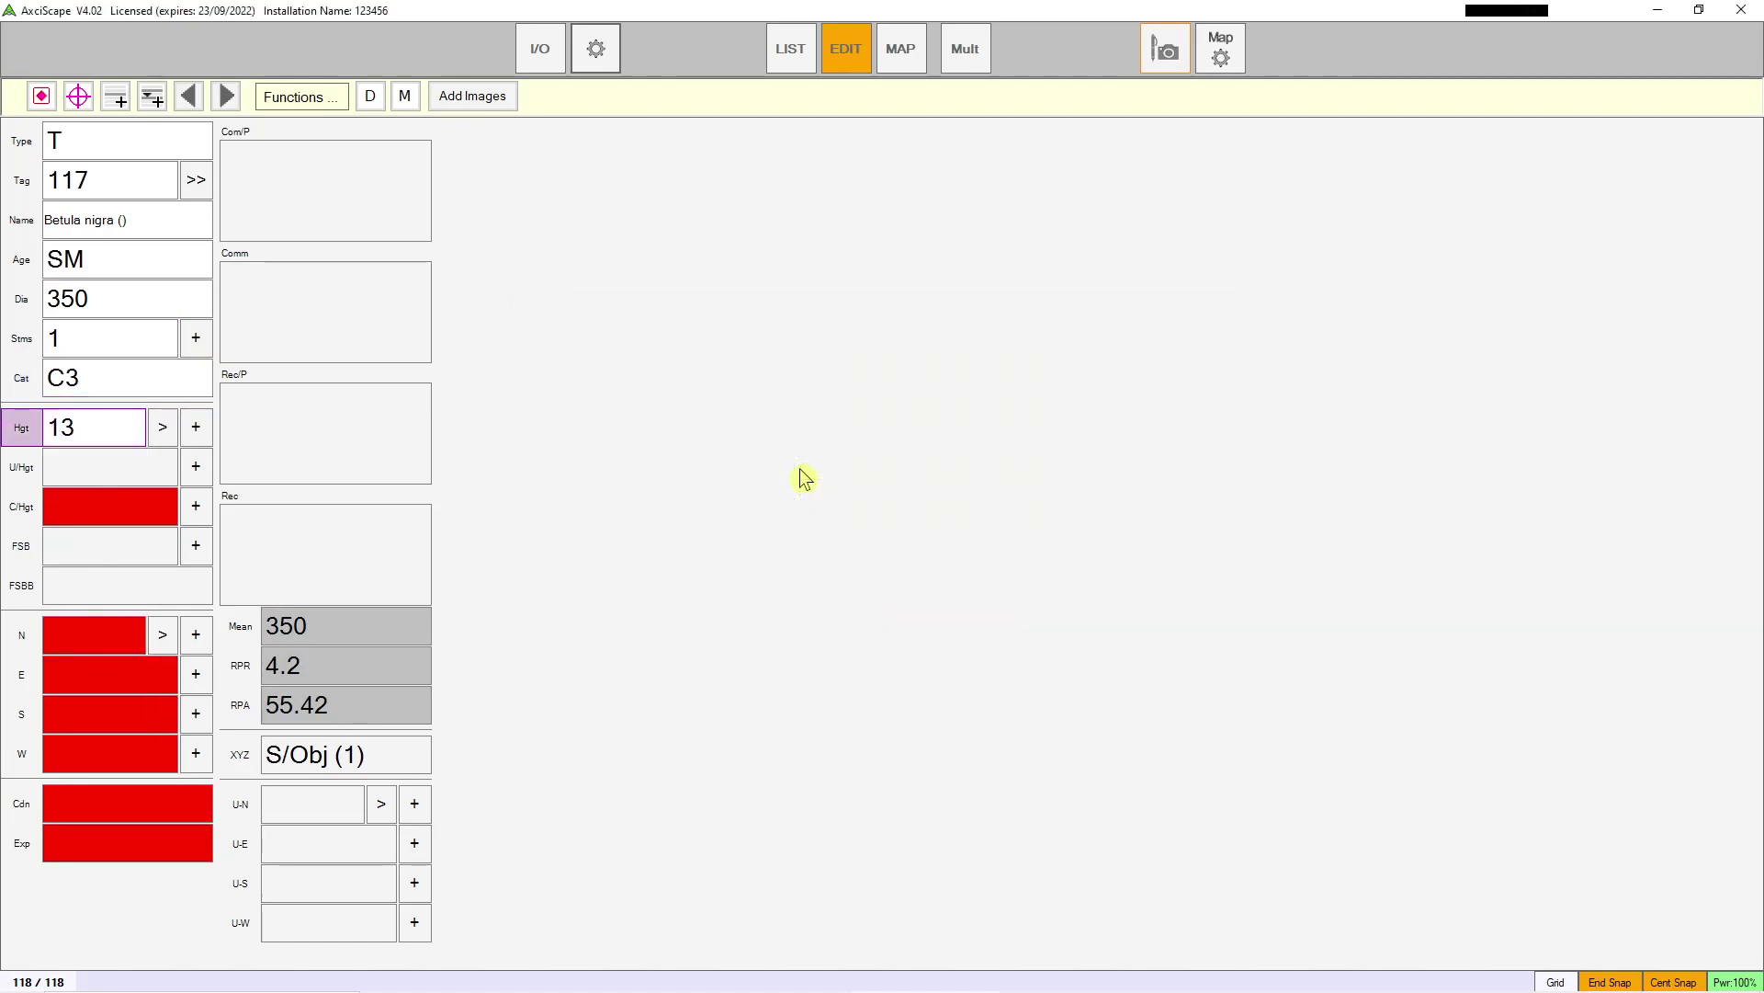
click(110, 514)
click(724, 431)
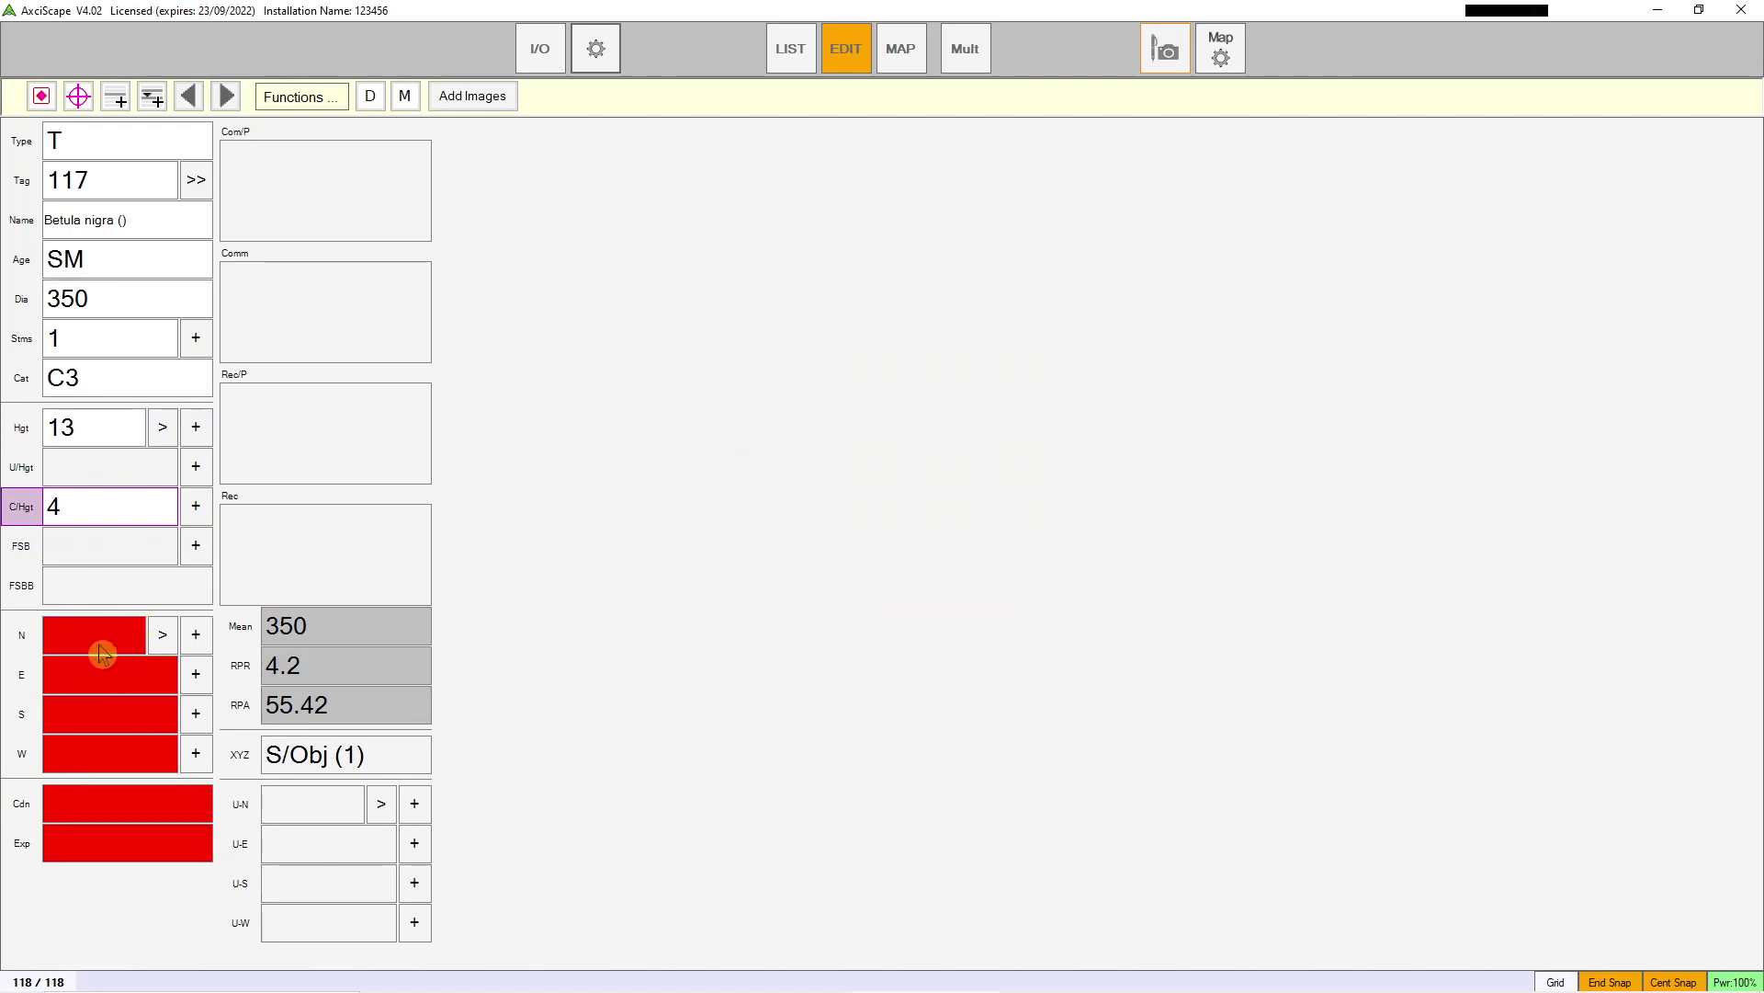
Step: Enter the tree's crown spreads as 12.5 north, 10 east, 2 south and 6 west
click(102, 654)
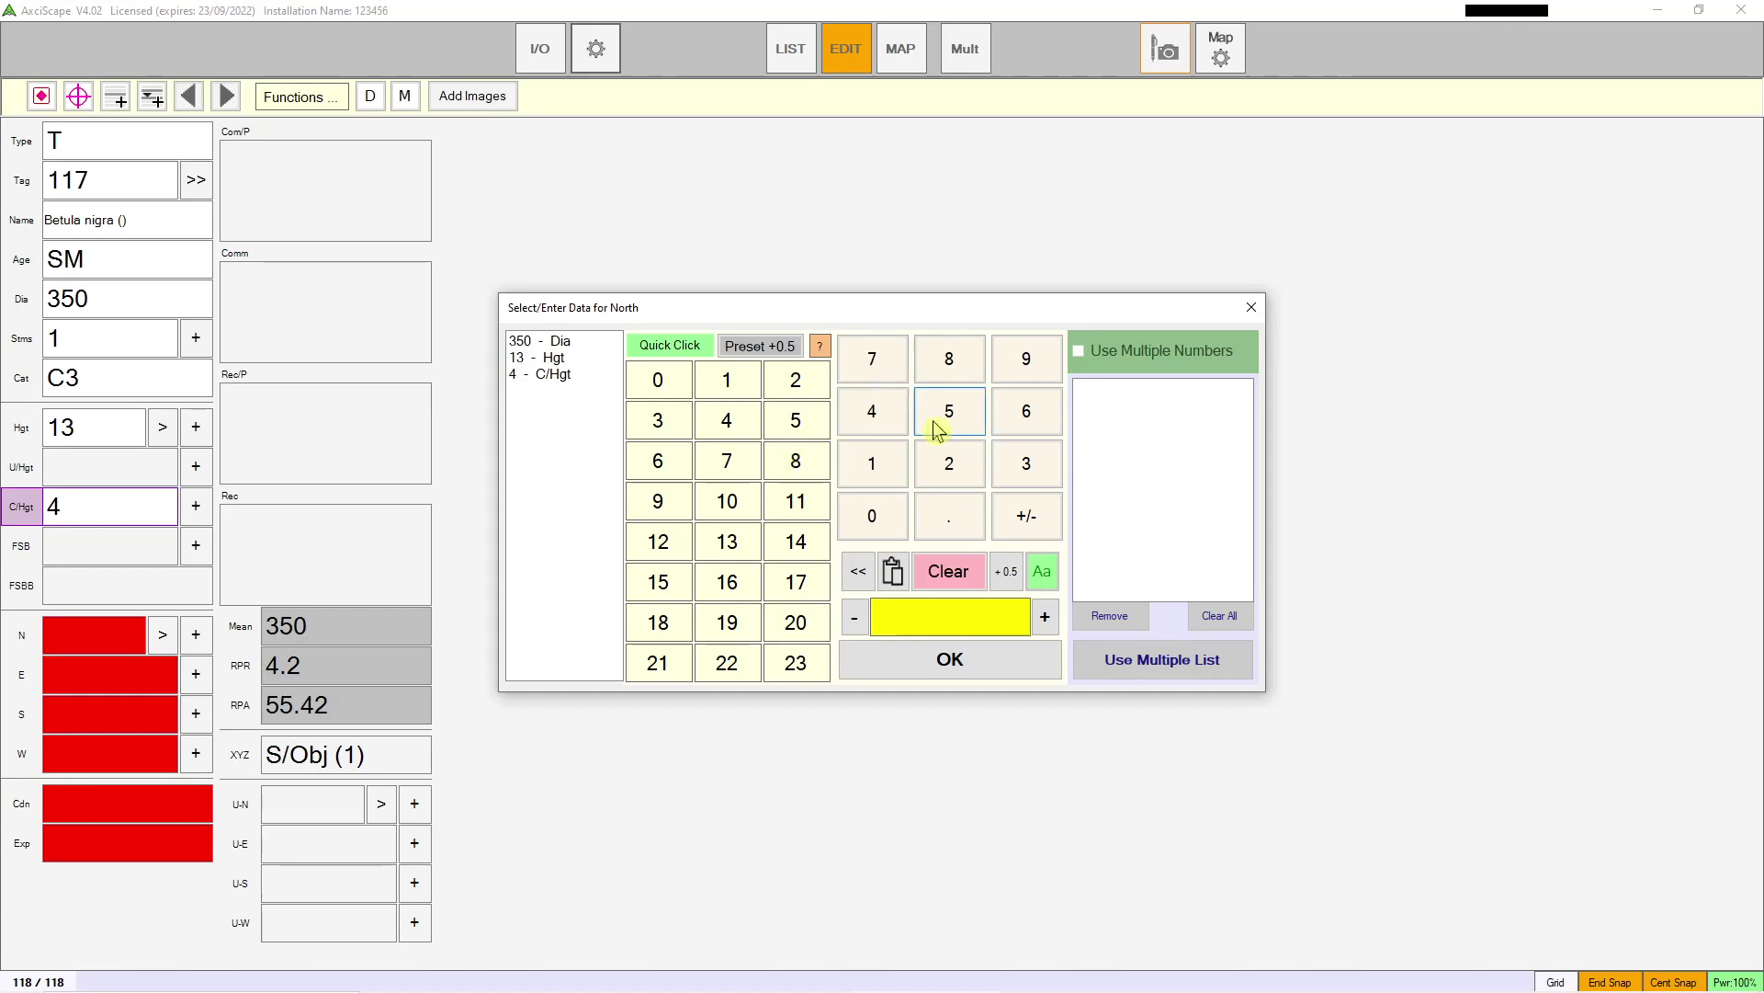
click(880, 471)
click(952, 473)
click(950, 520)
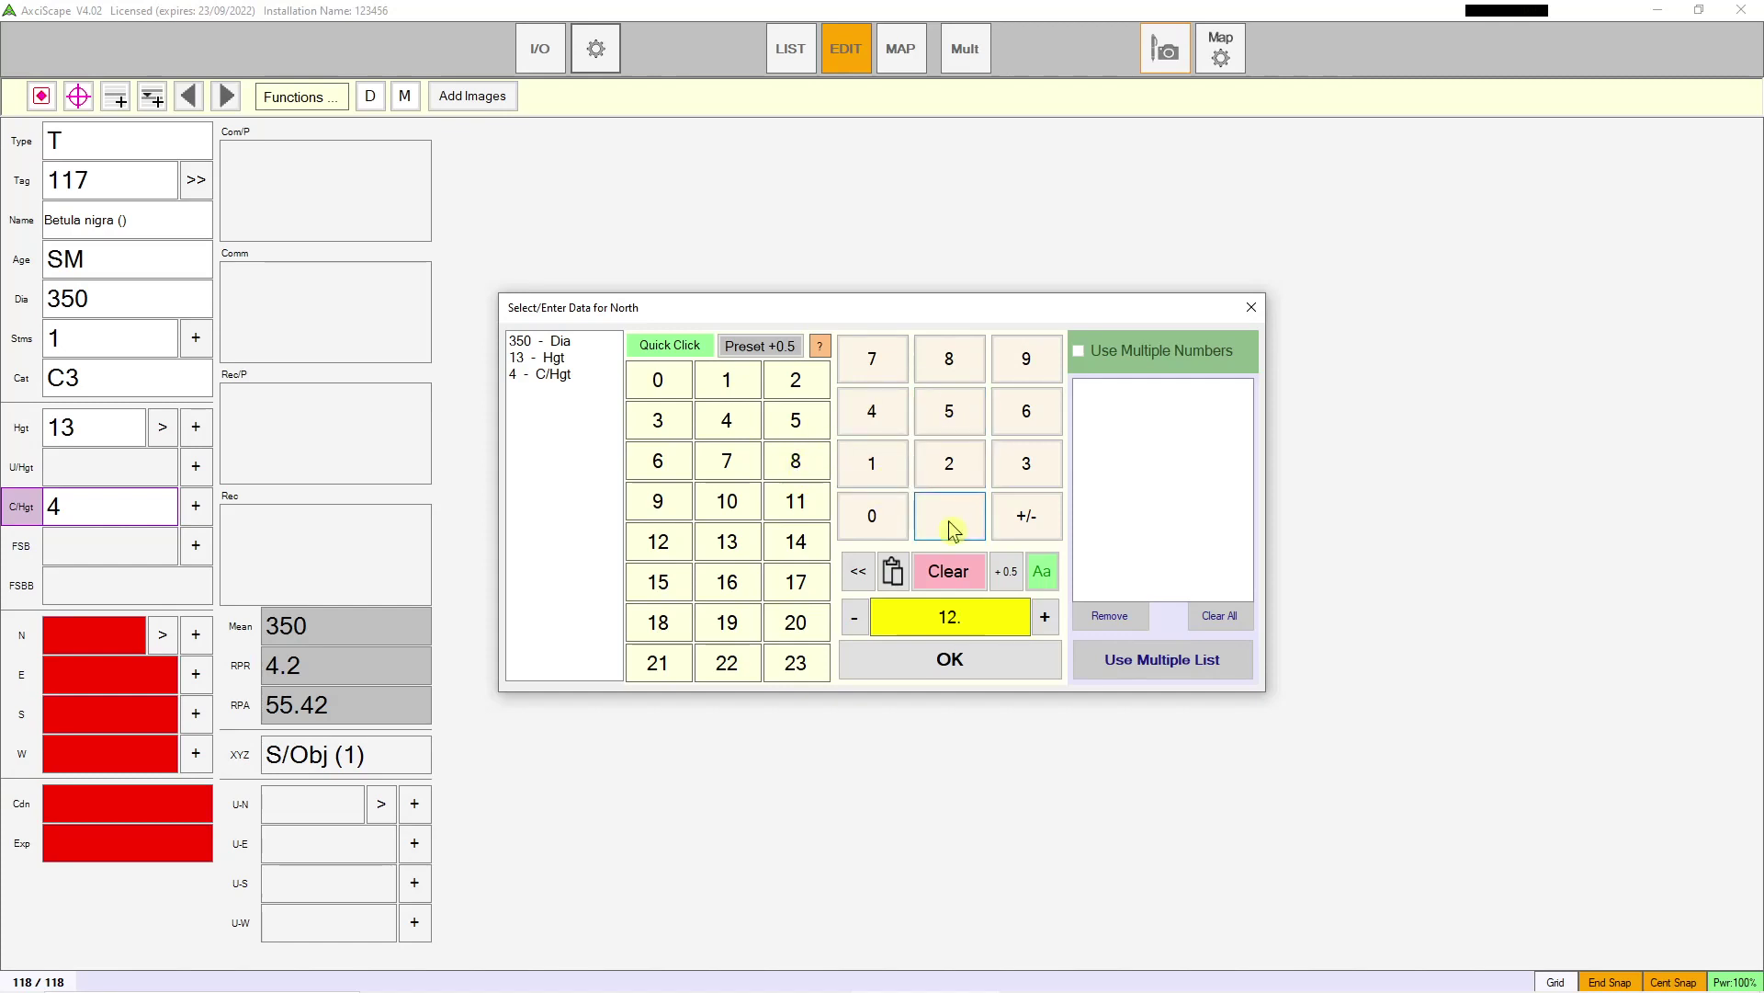
click(956, 416)
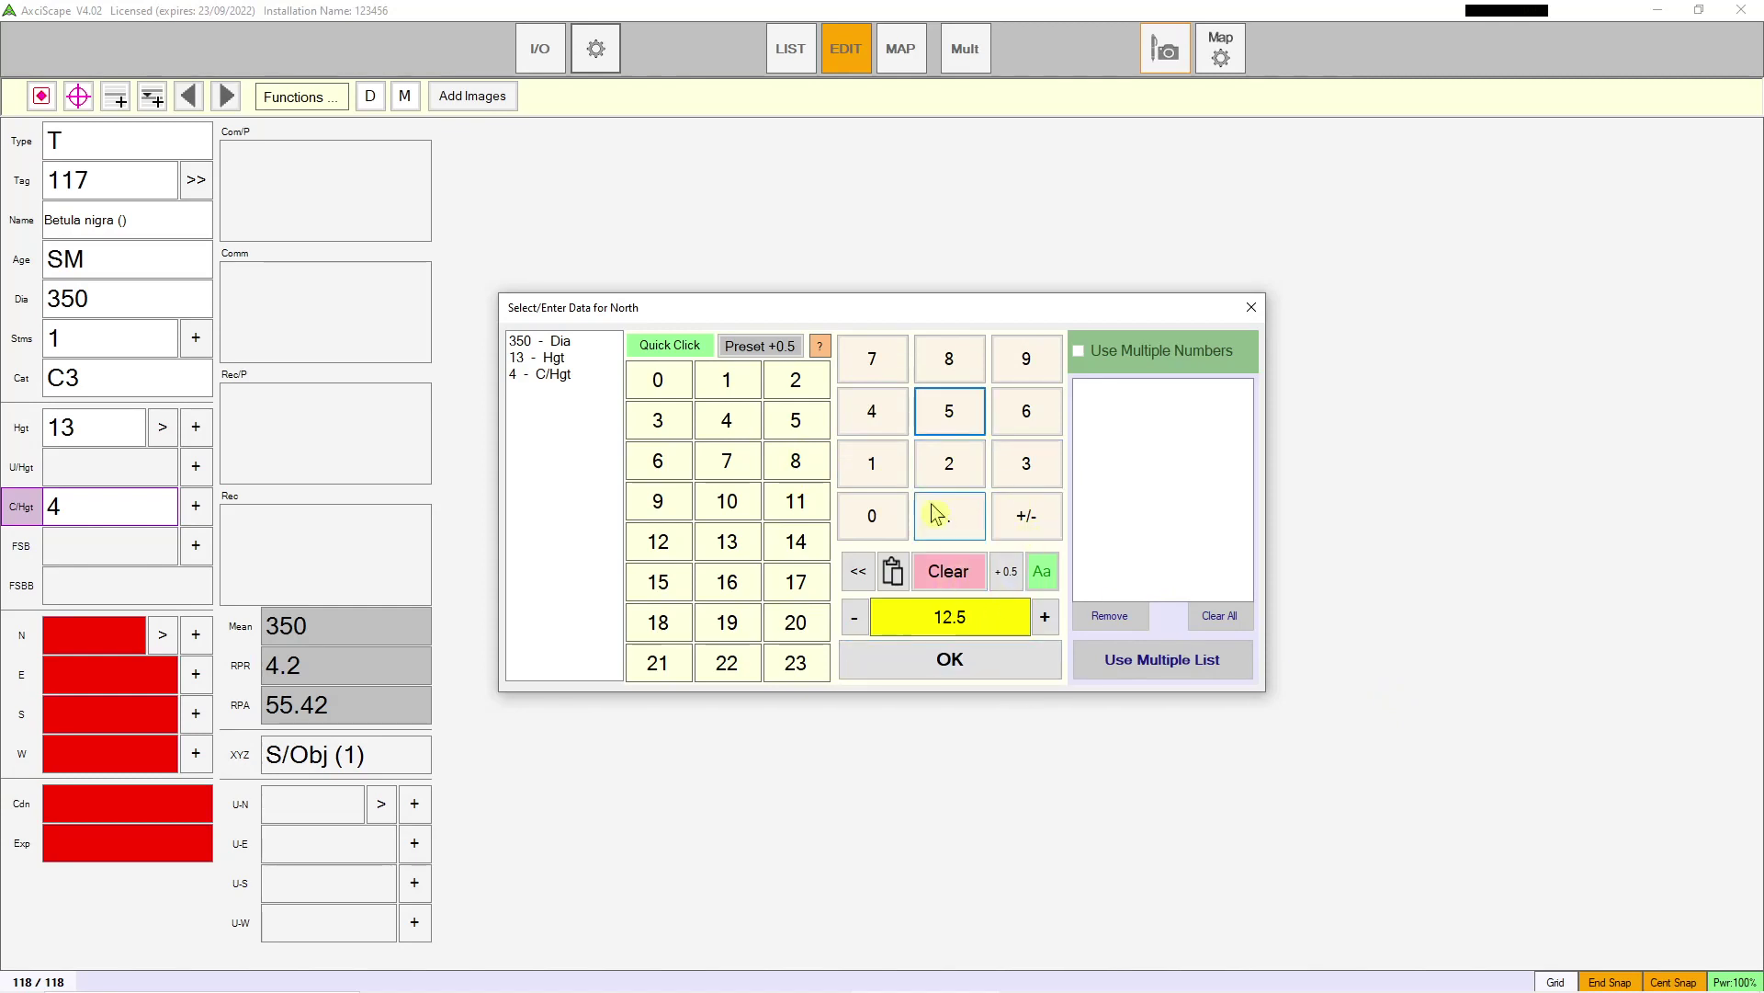
click(971, 652)
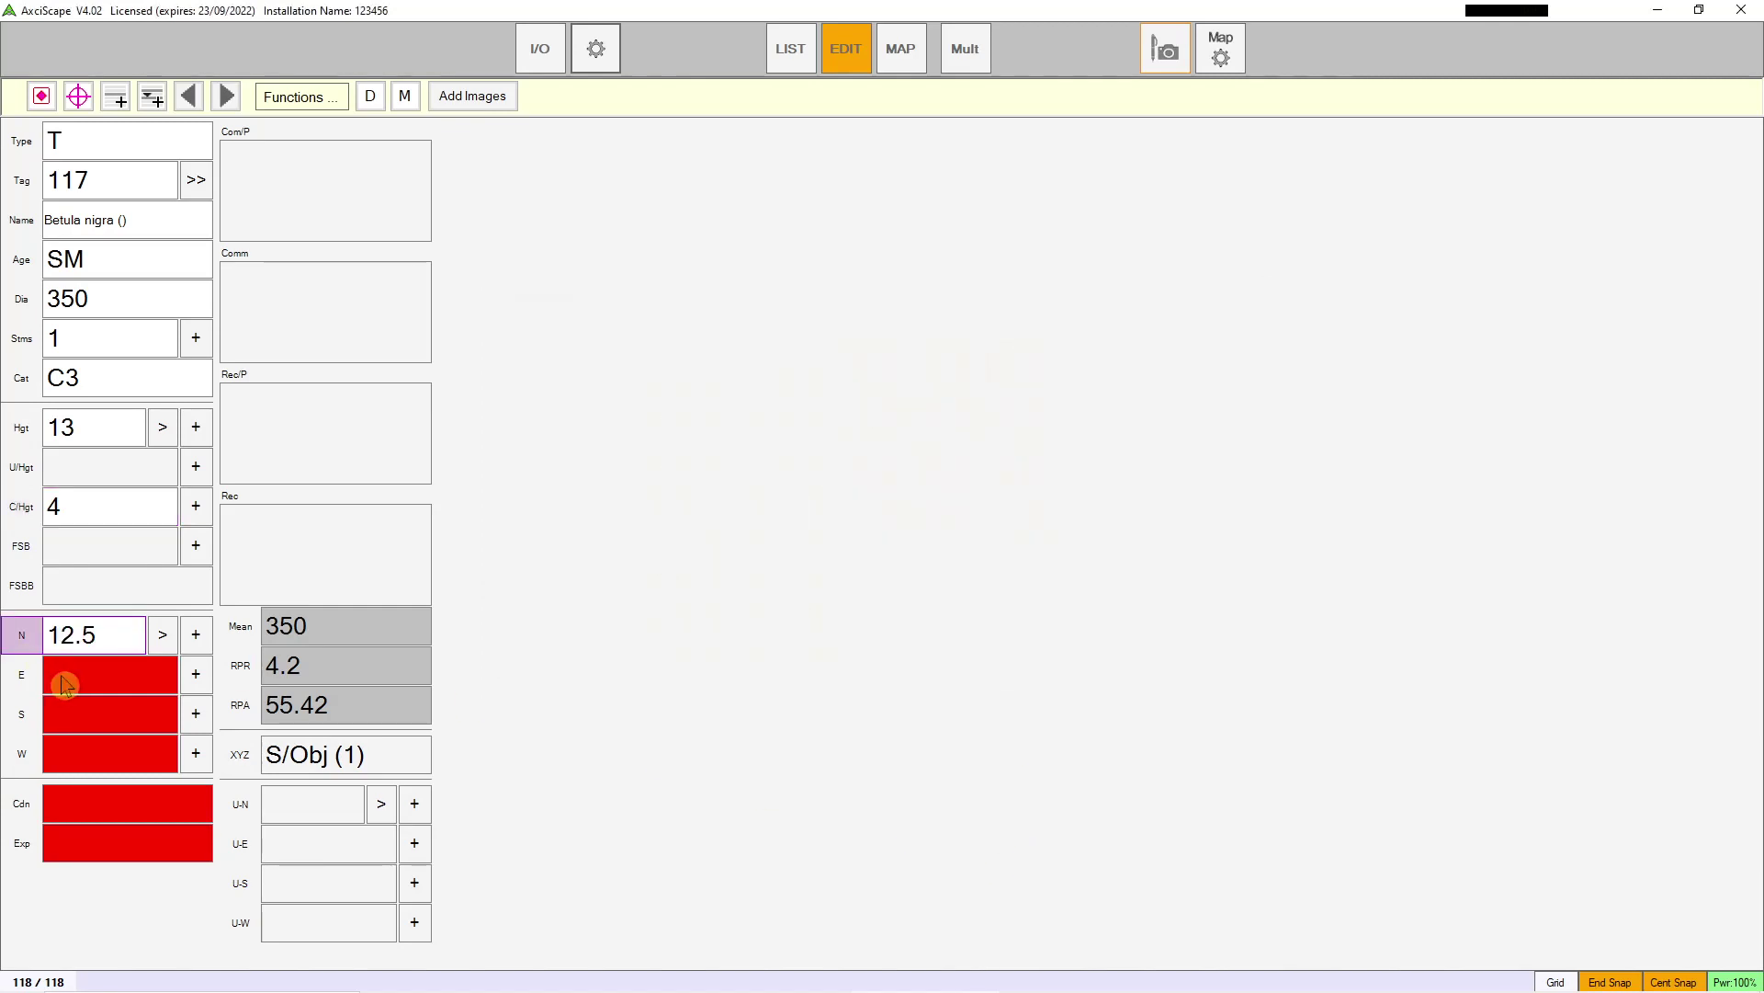
click(170, 685)
click(727, 501)
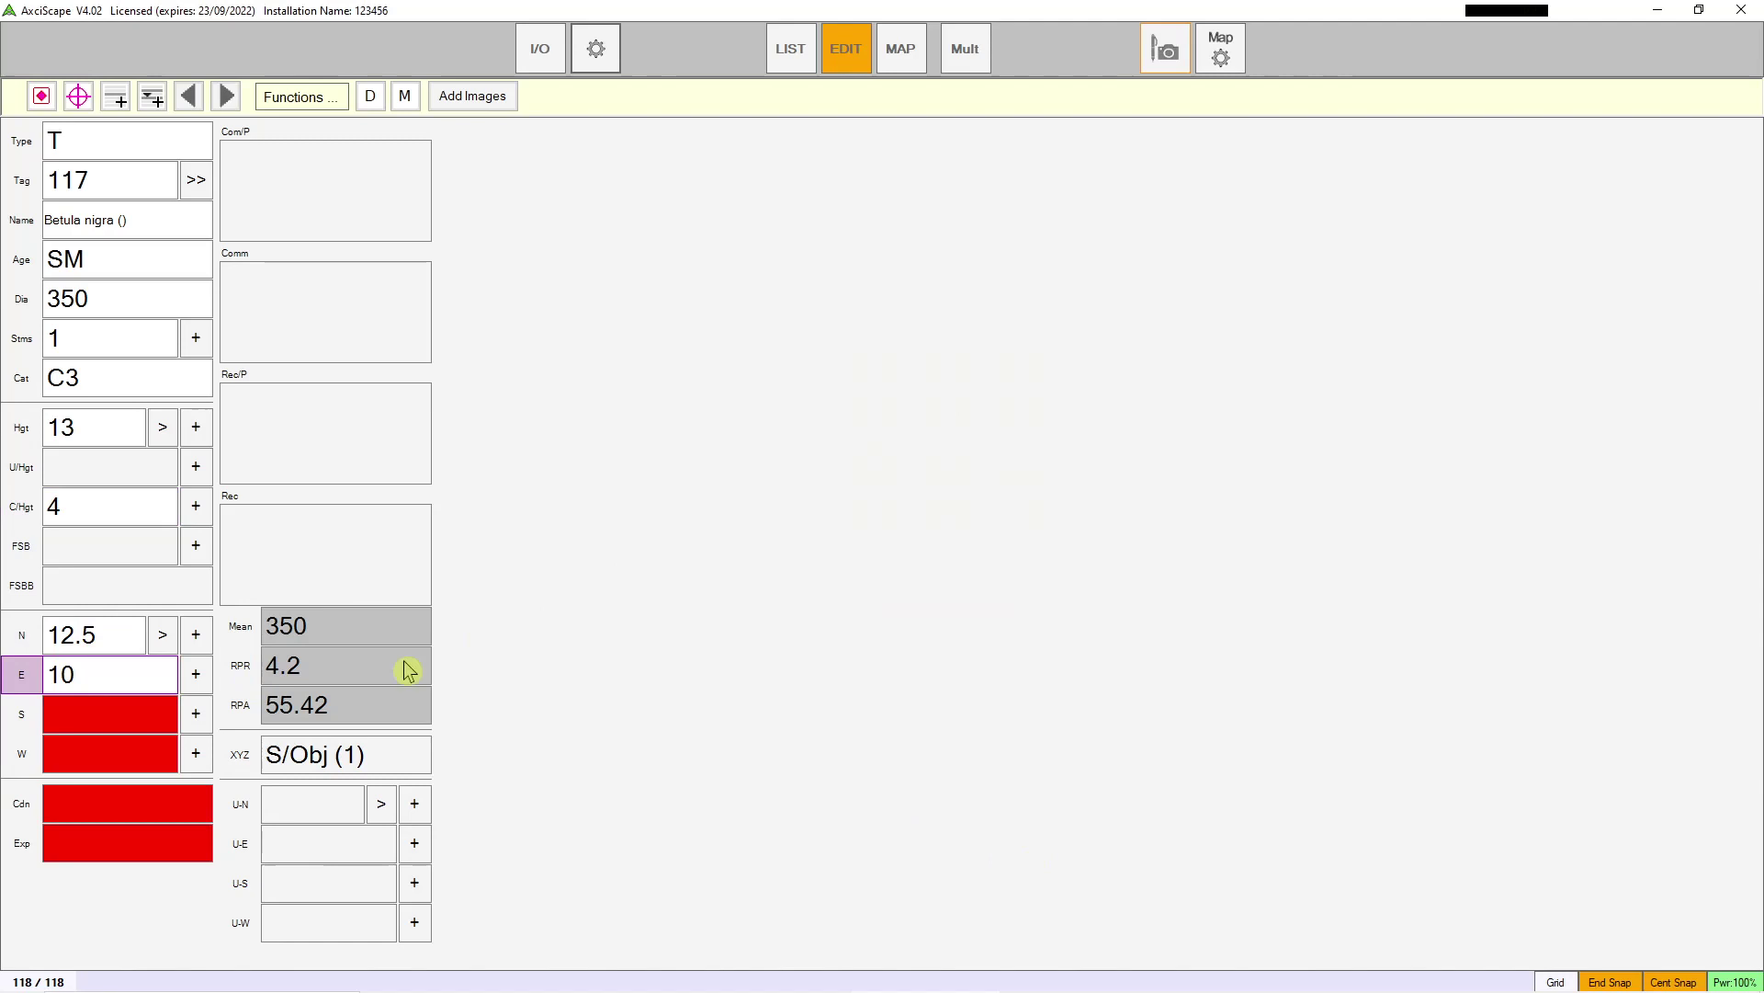
click(198, 720)
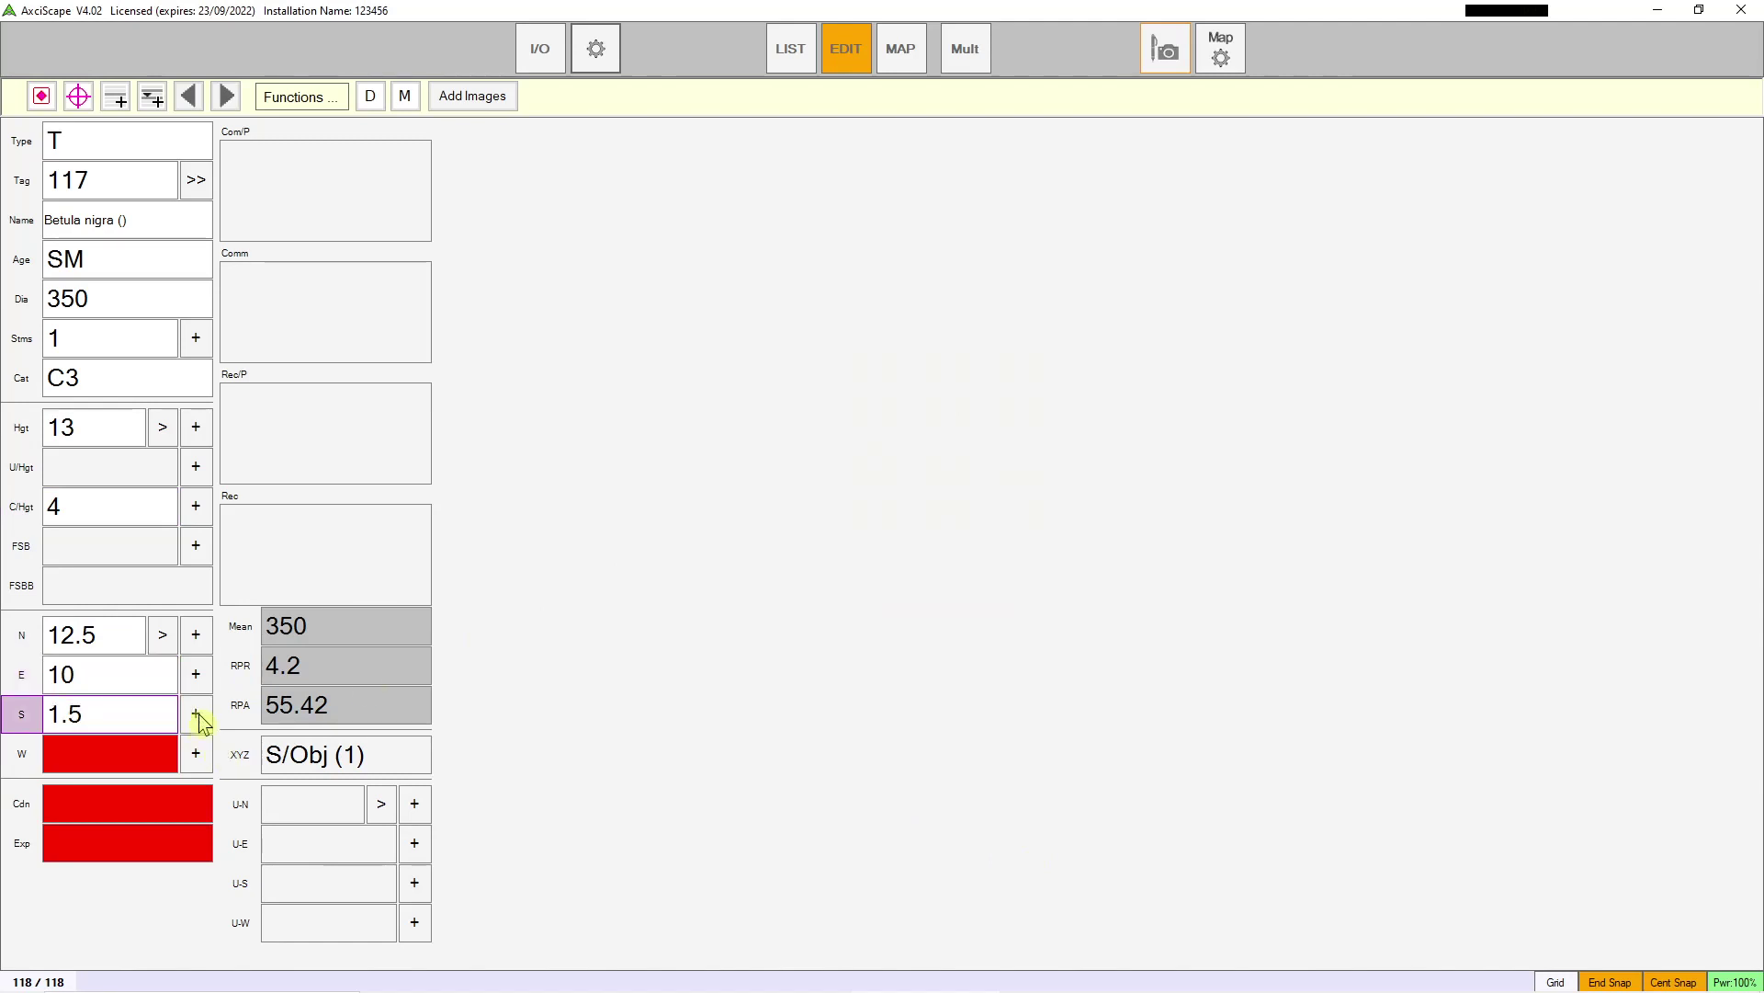
click(117, 769)
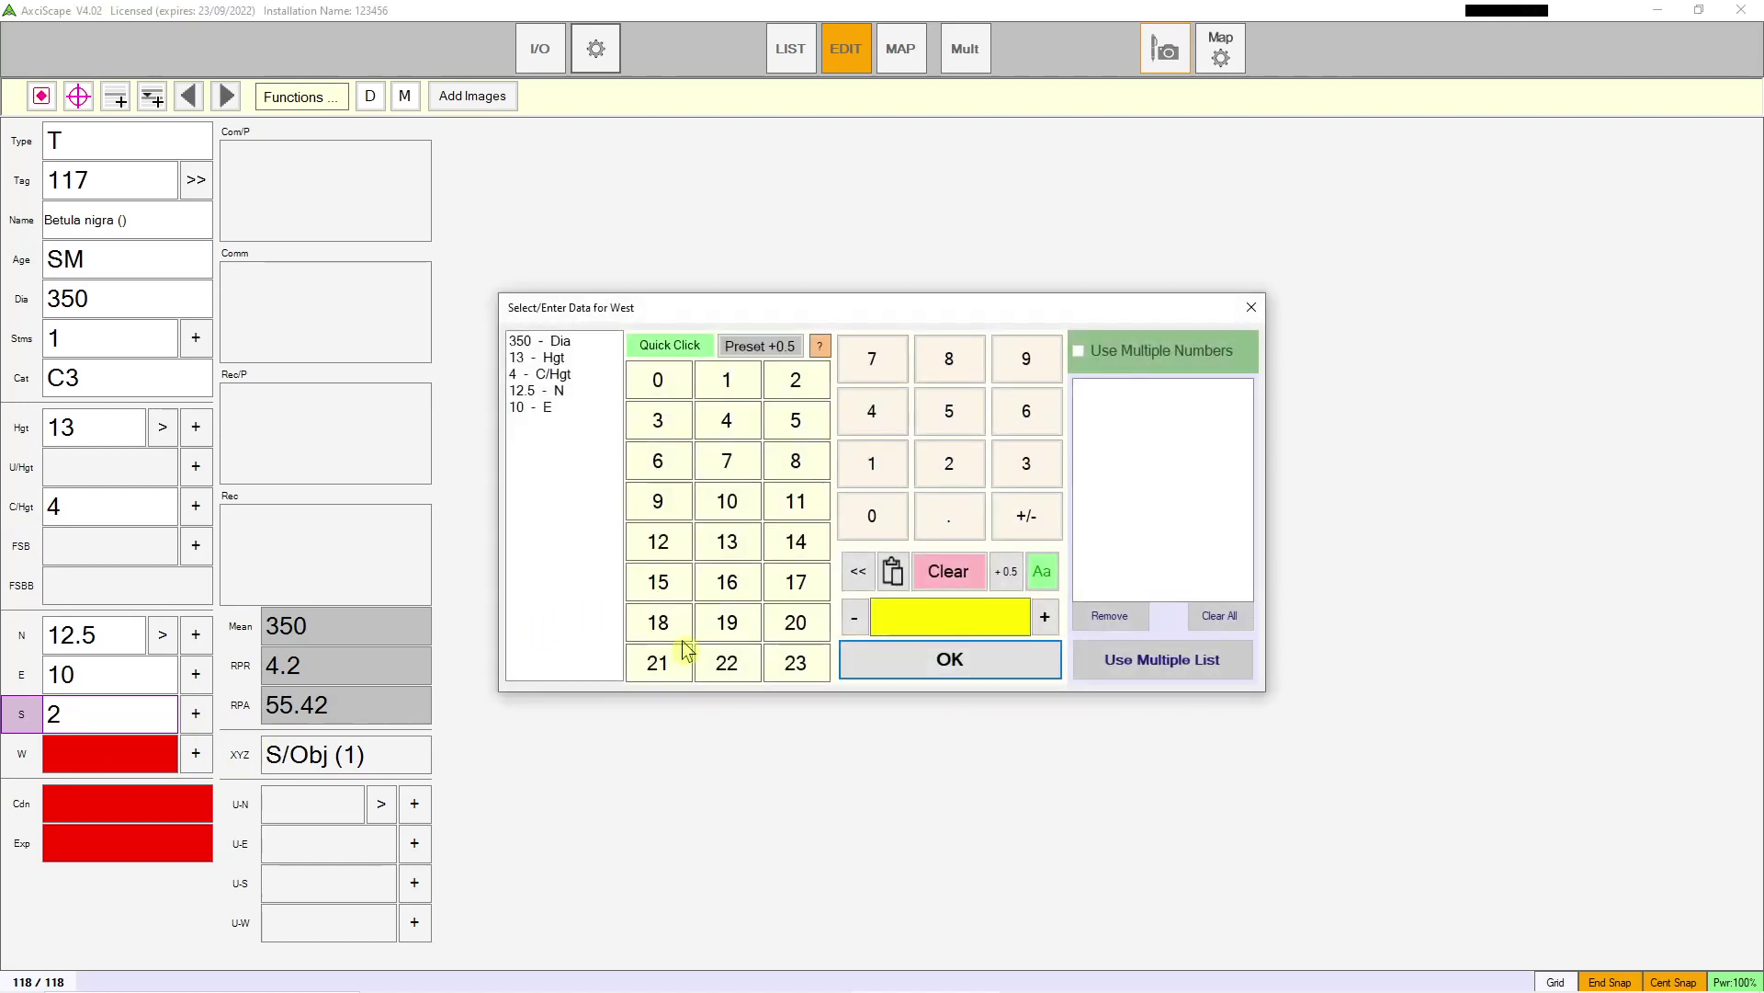
click(657, 464)
Step: Set the tree's condition to Poor and its life expectancy to 10+
click(143, 804)
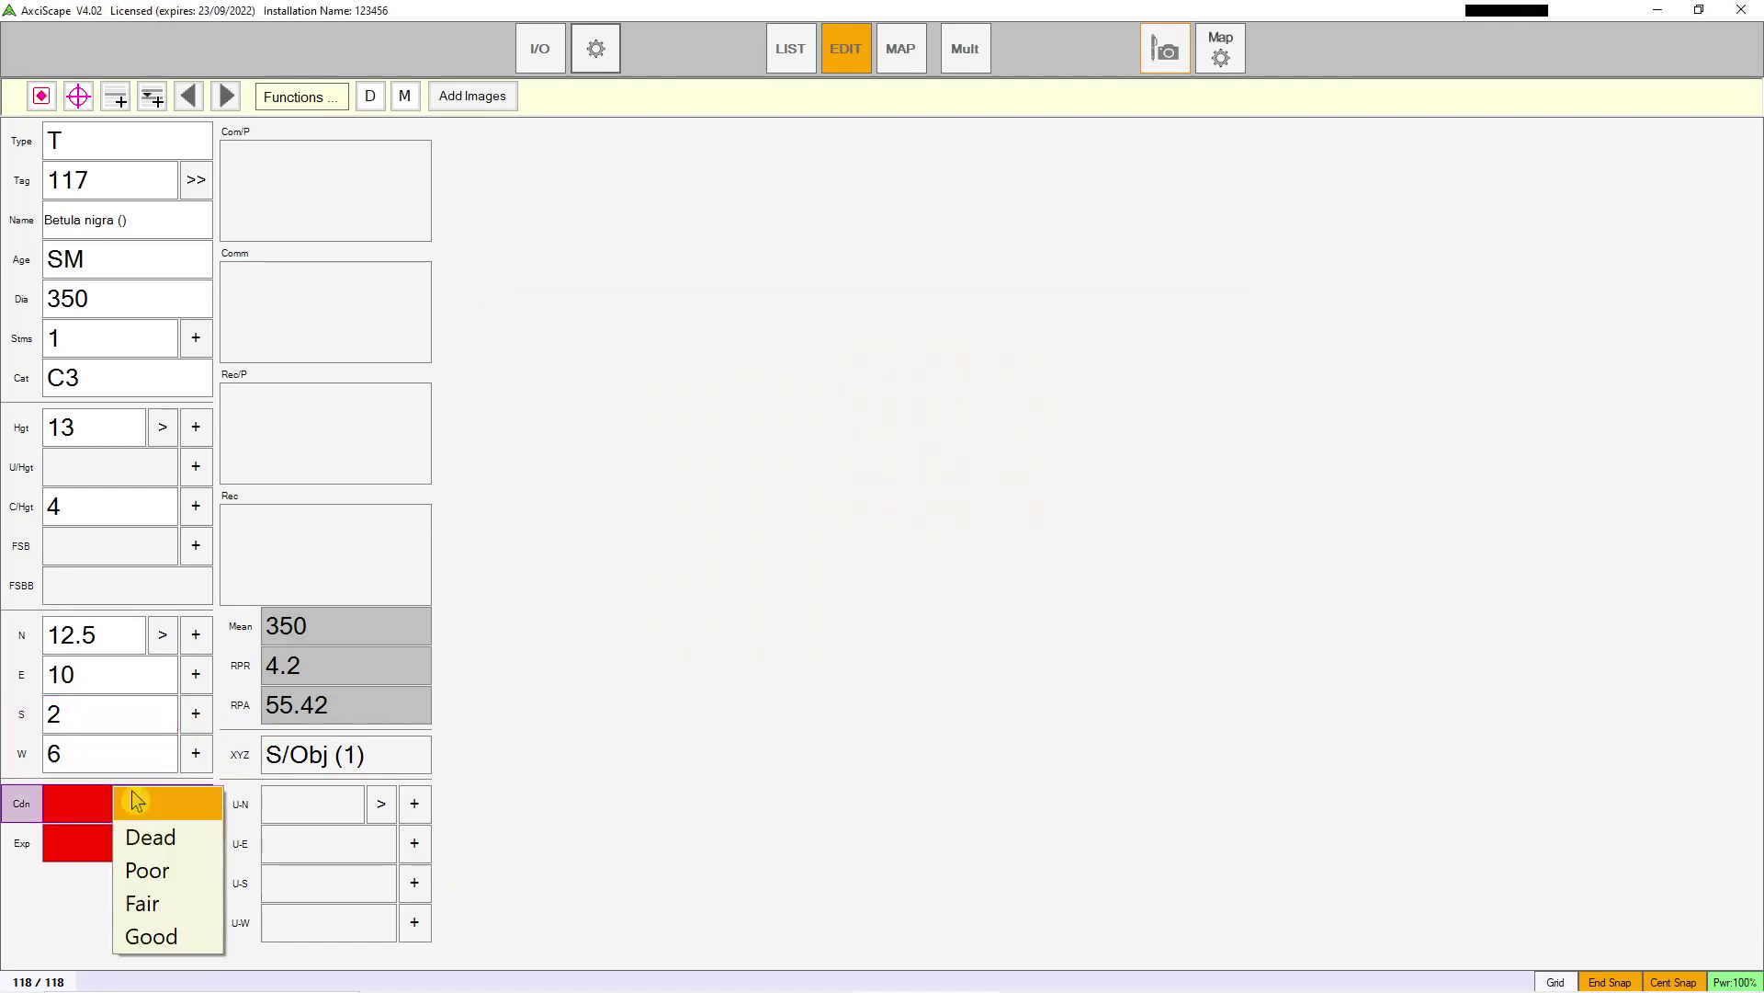
click(147, 870)
click(145, 844)
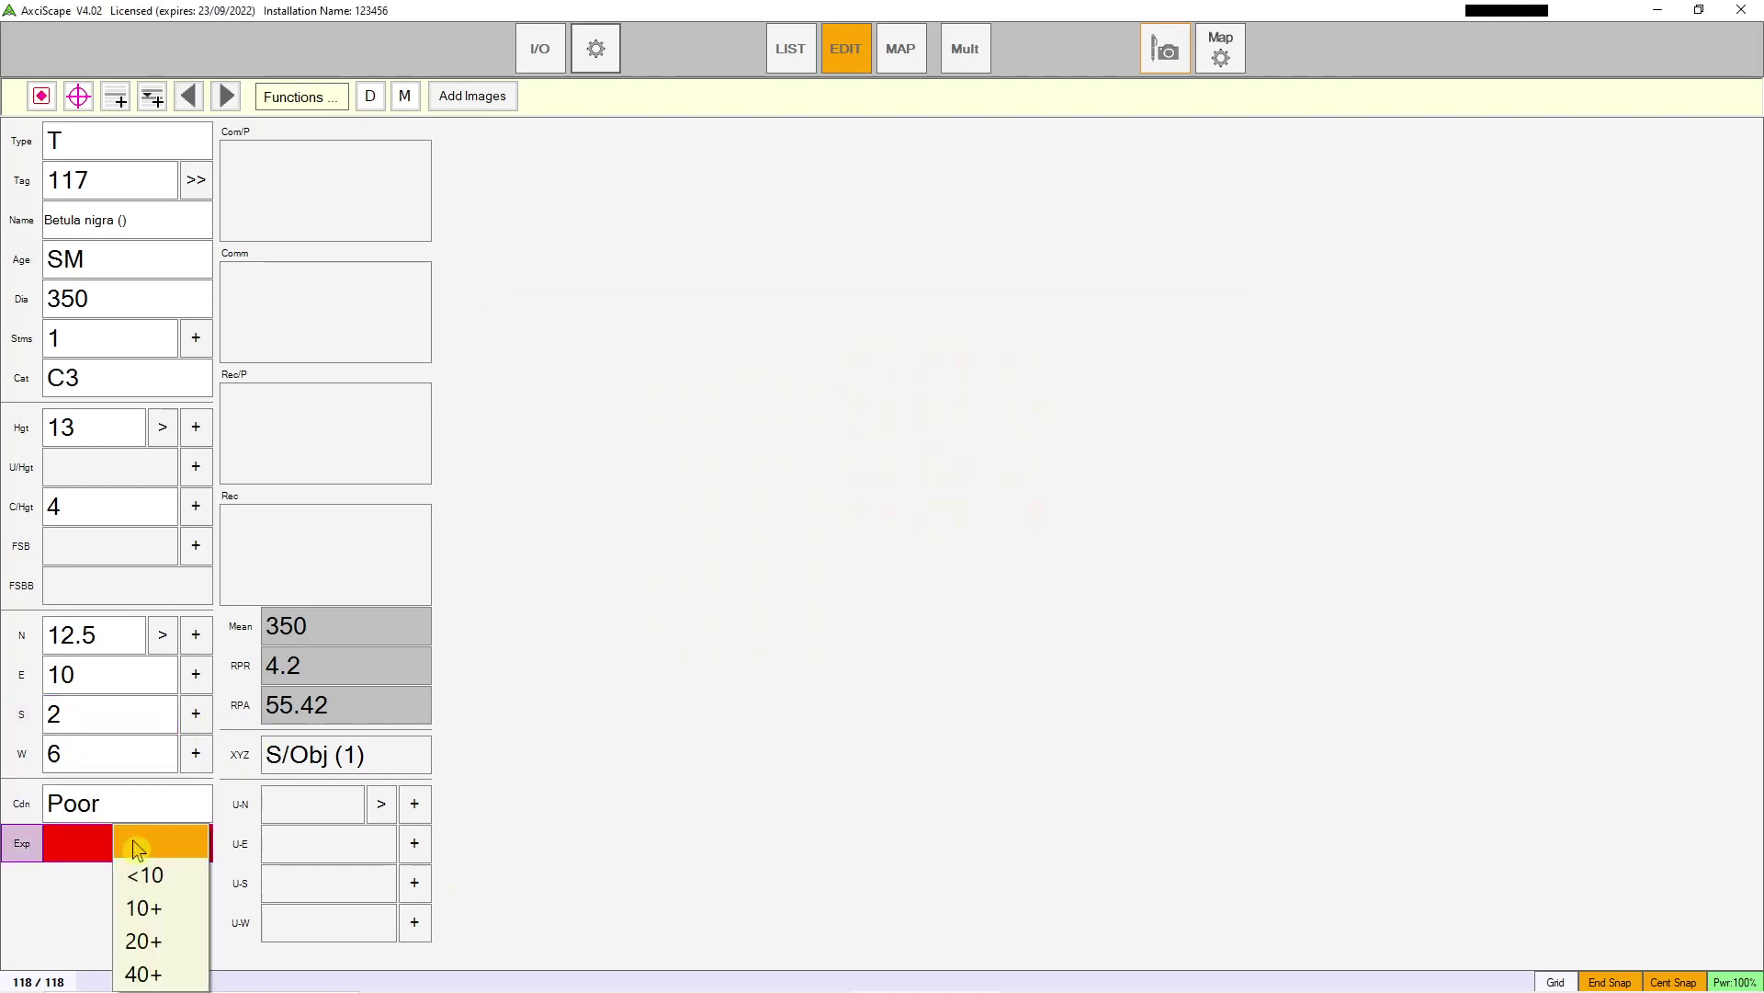
click(163, 908)
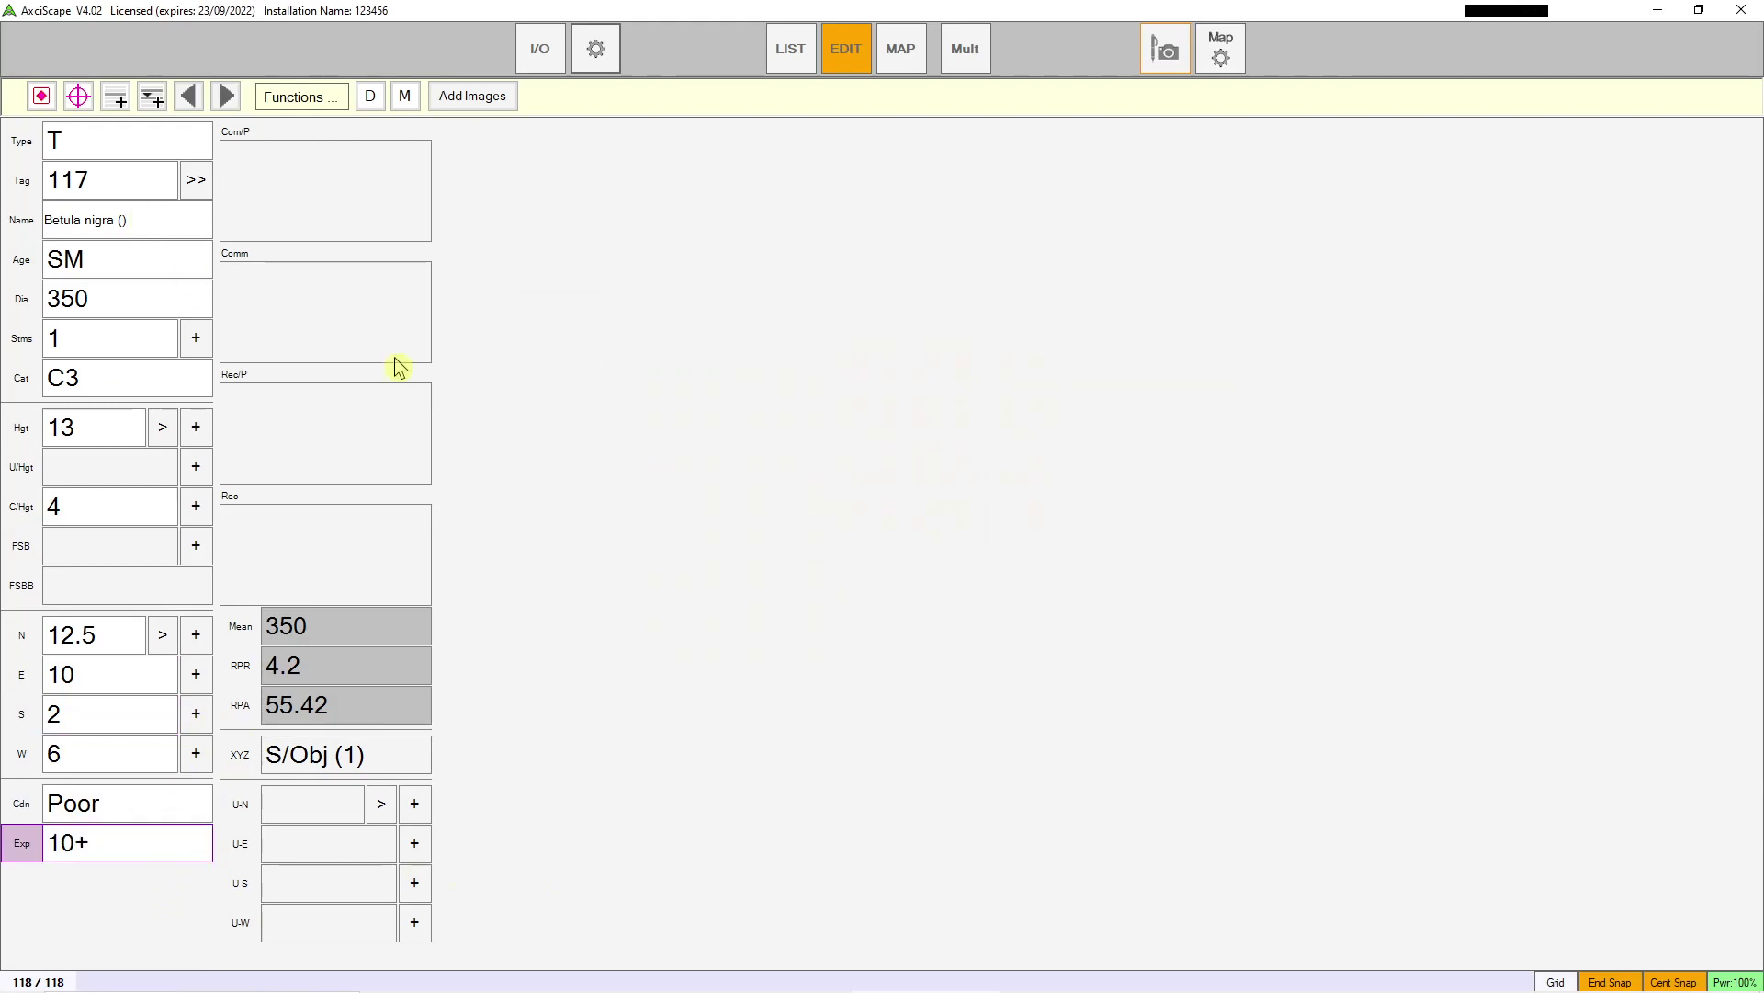
Step: Review the tree's calculated Mean, RPR and RPA fields, and examine its plotted outlines close up on the full map
click(344, 634)
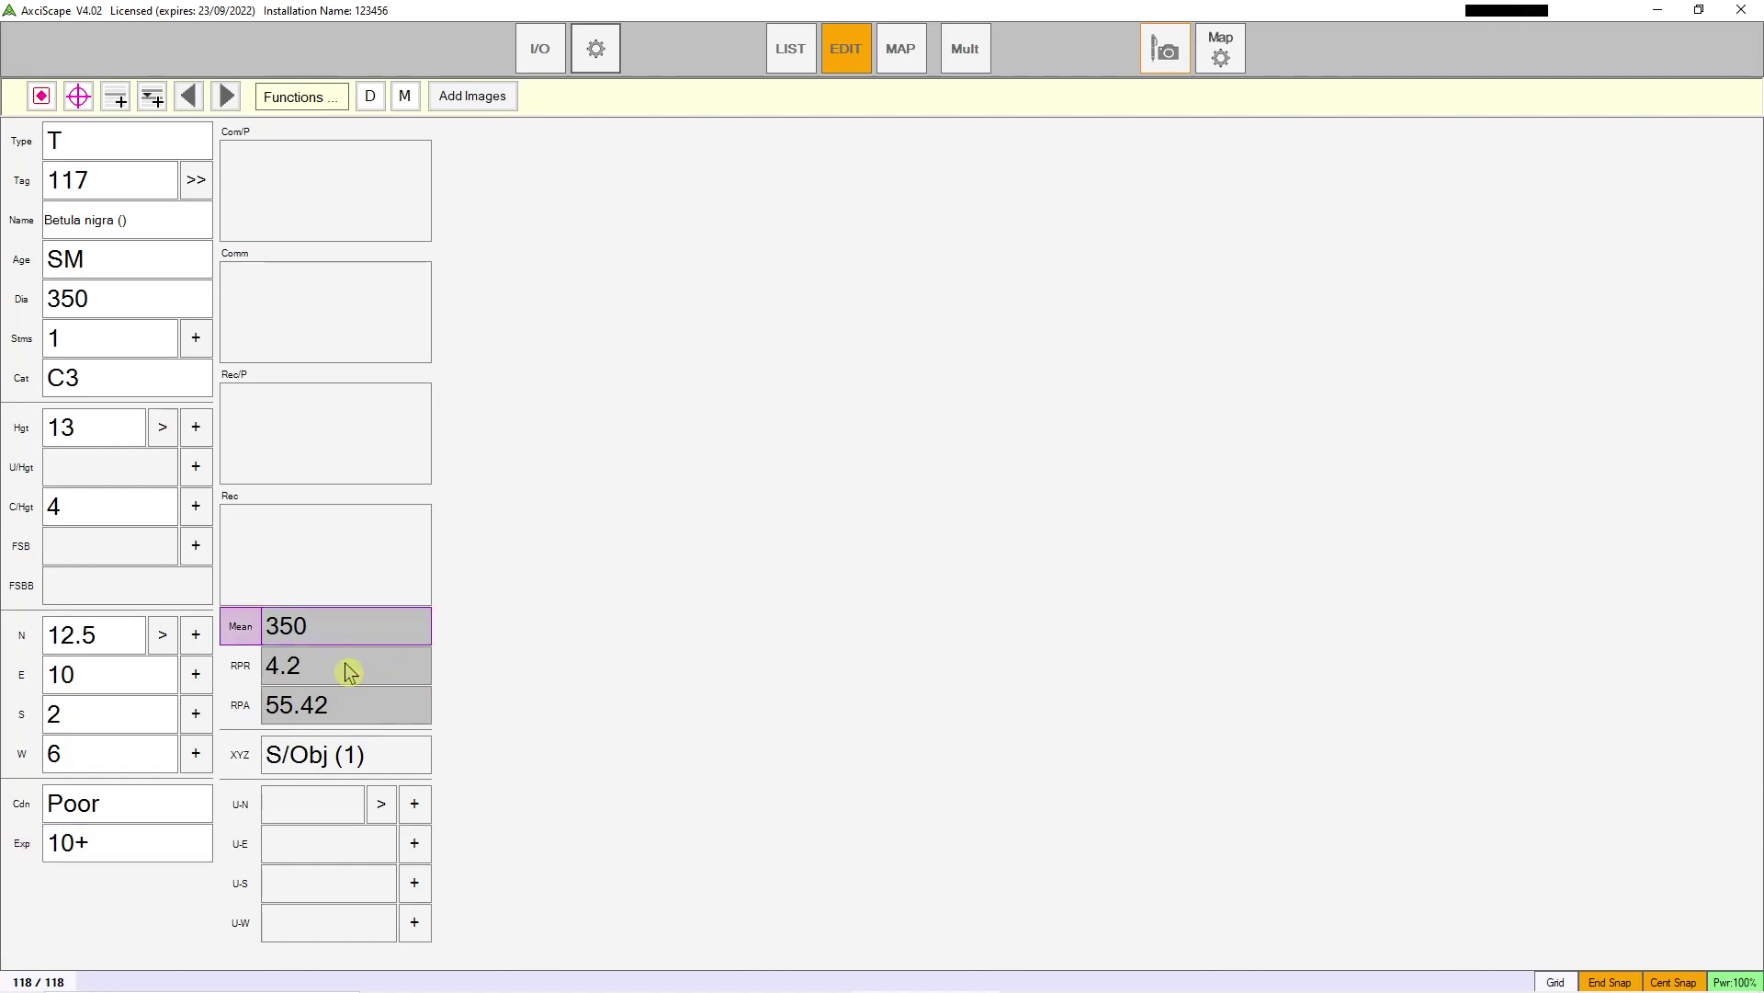
click(342, 671)
click(340, 705)
click(337, 669)
click(344, 634)
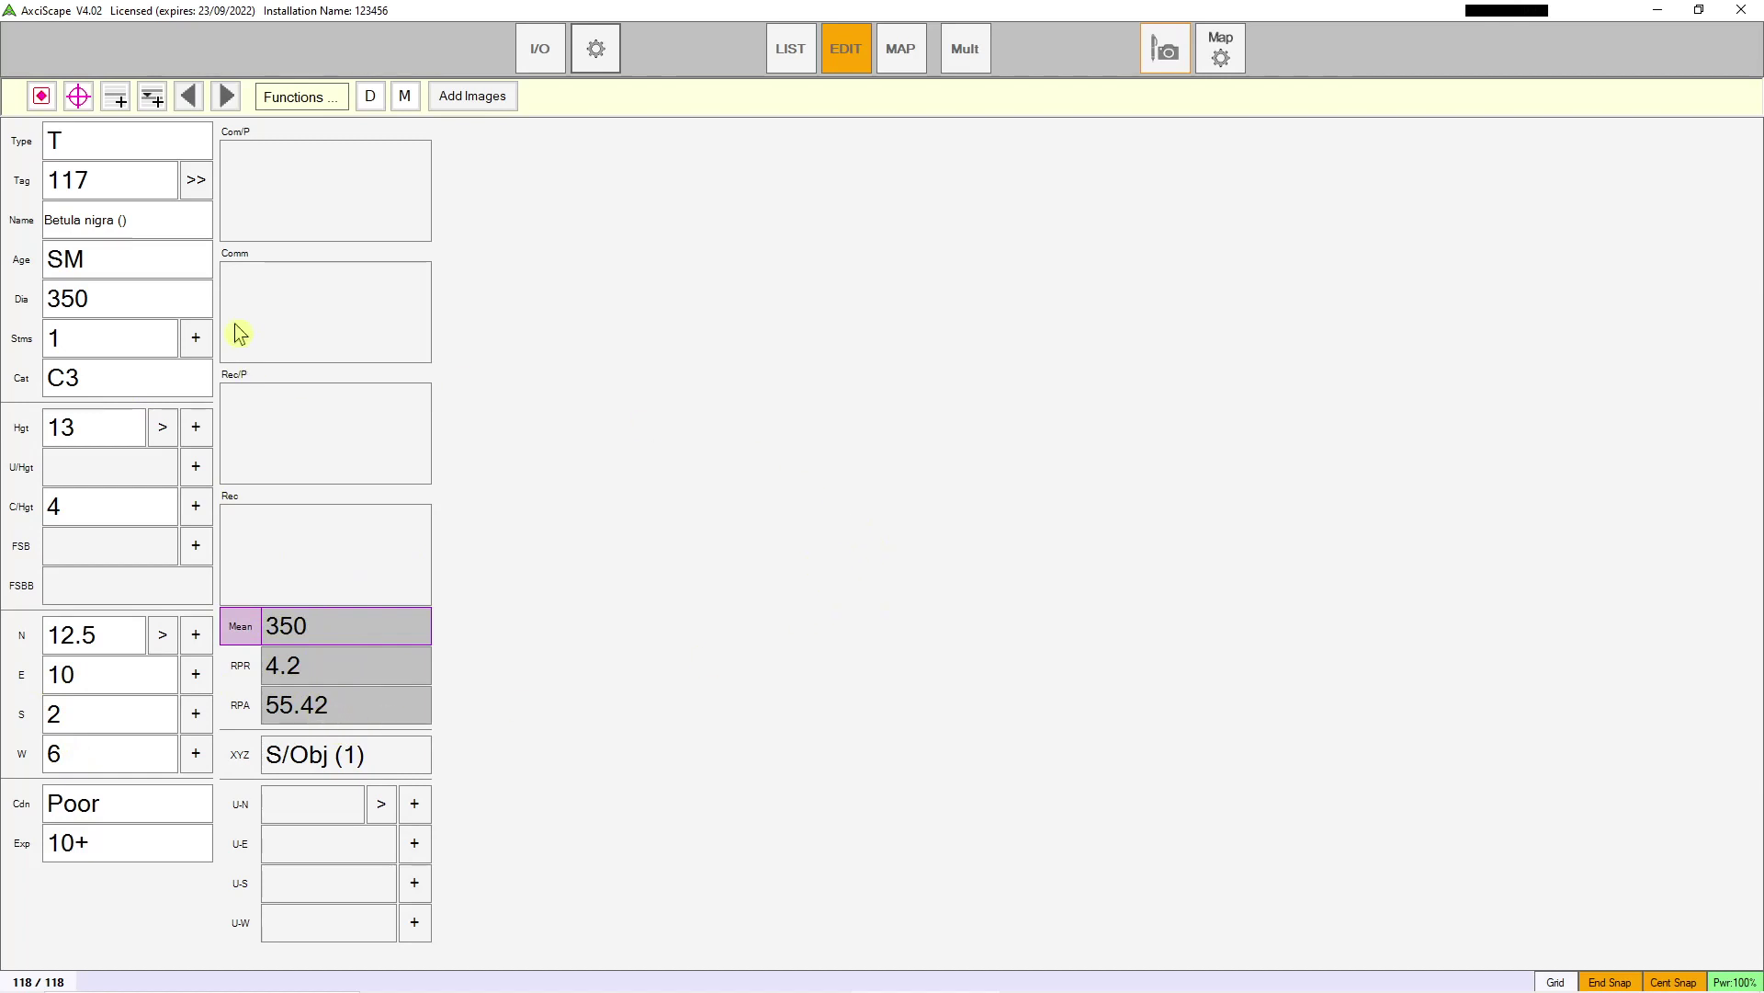
click(901, 55)
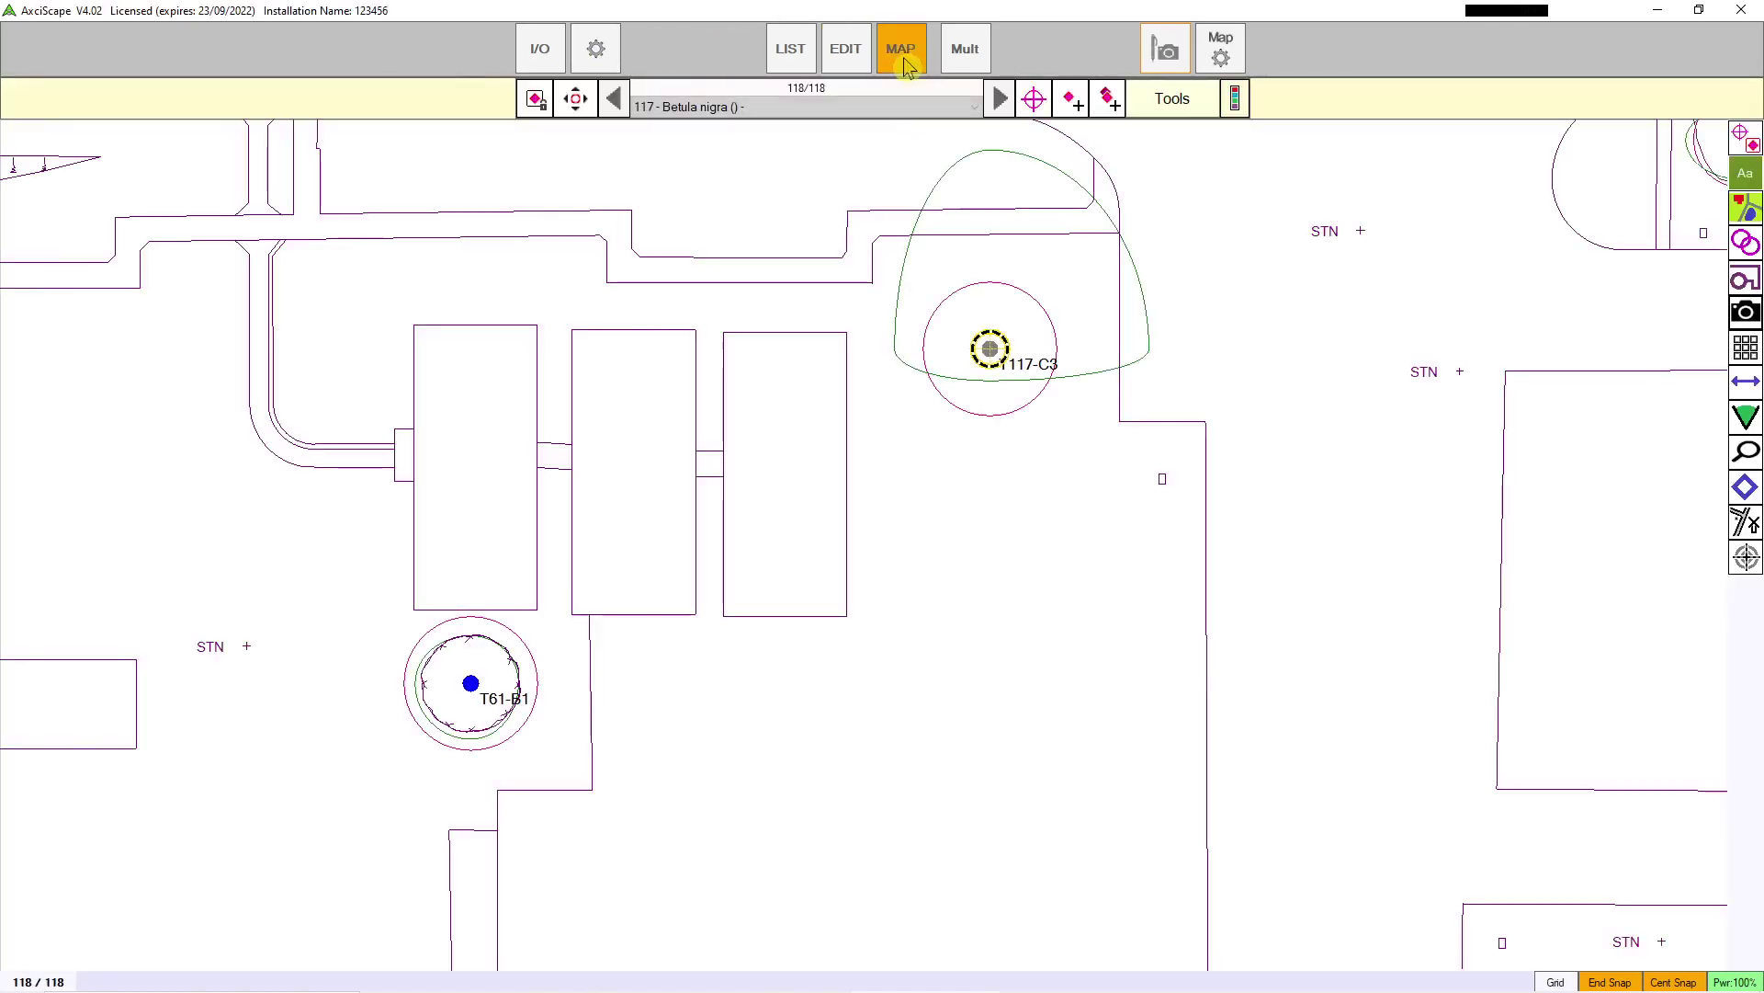
scroll(1049, 294, up, 2)
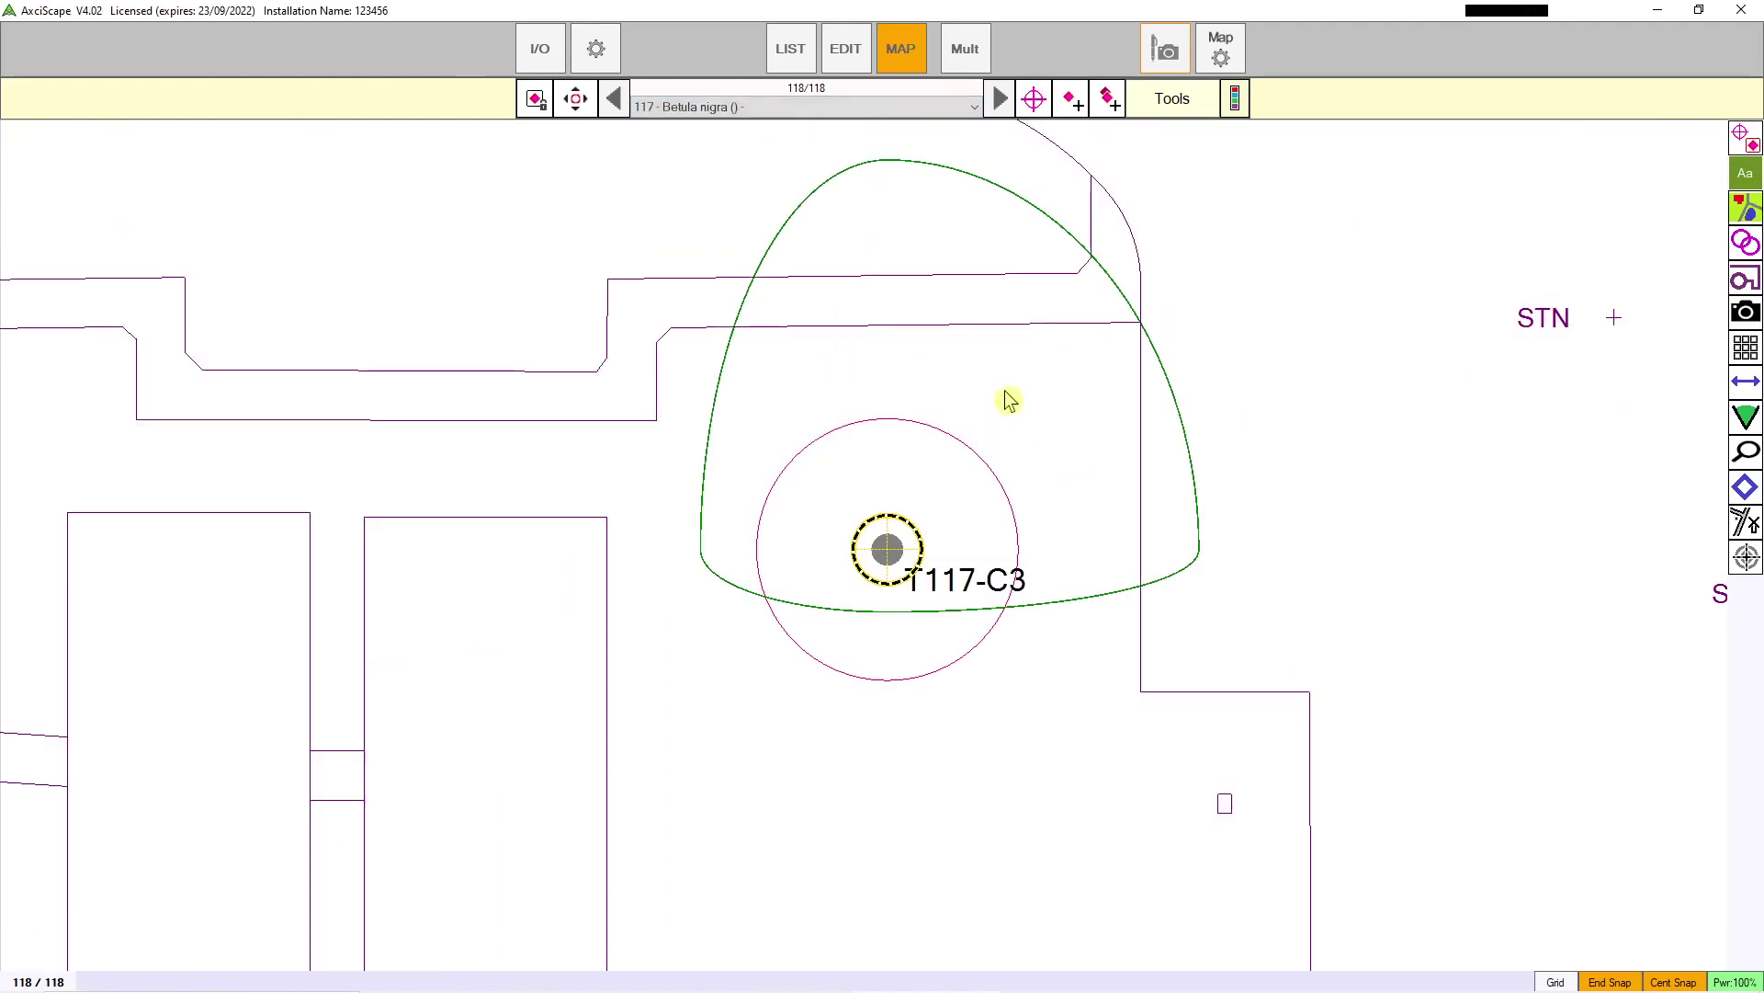
Step: Switch to the combined Edit/Map view and widen the edit pane to show all of its controls
click(967, 55)
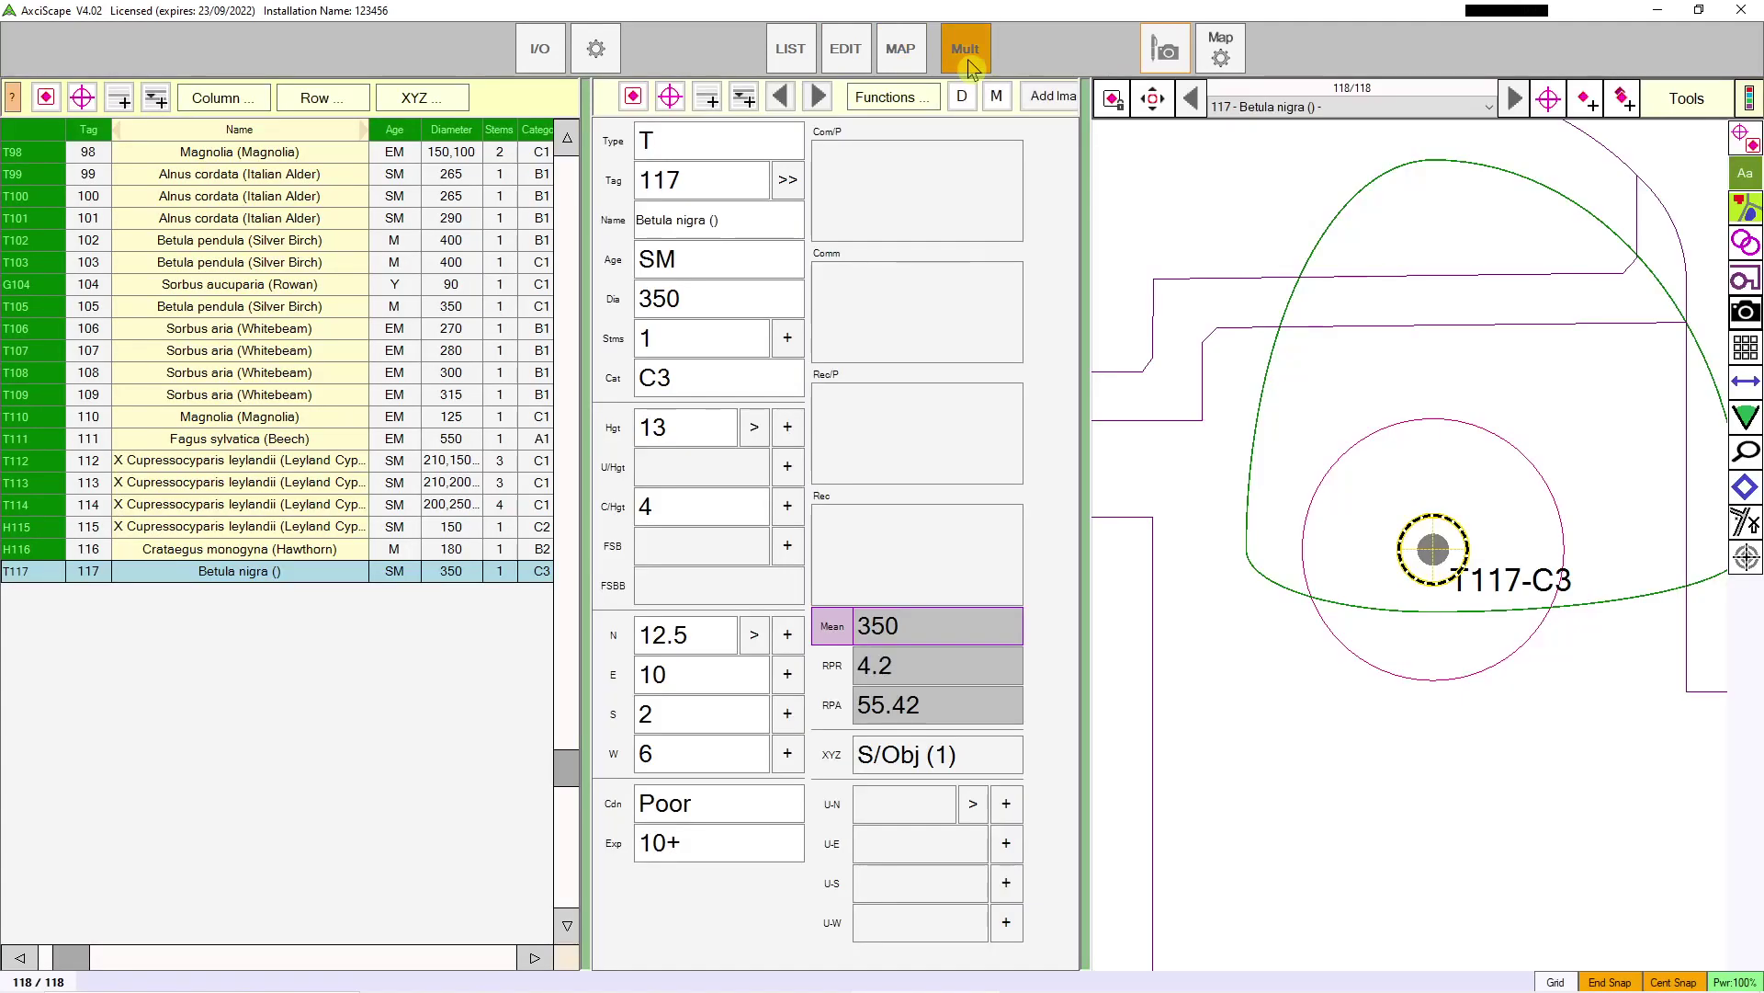
click(971, 72)
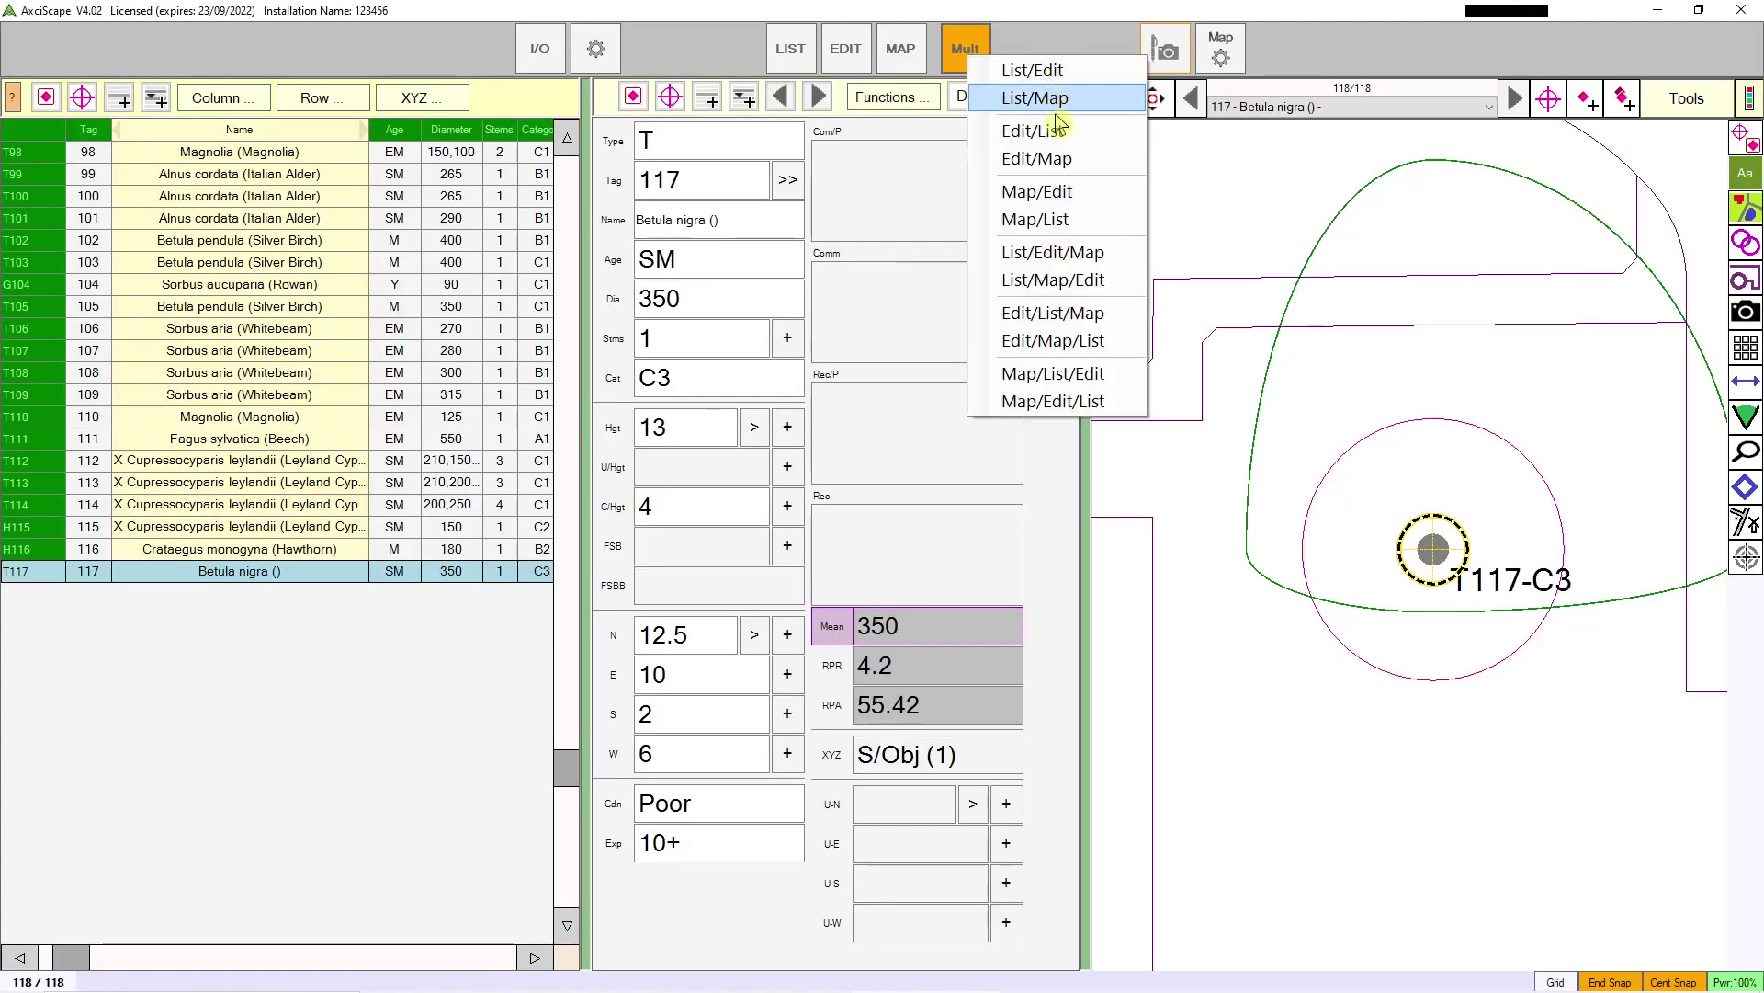
click(1063, 161)
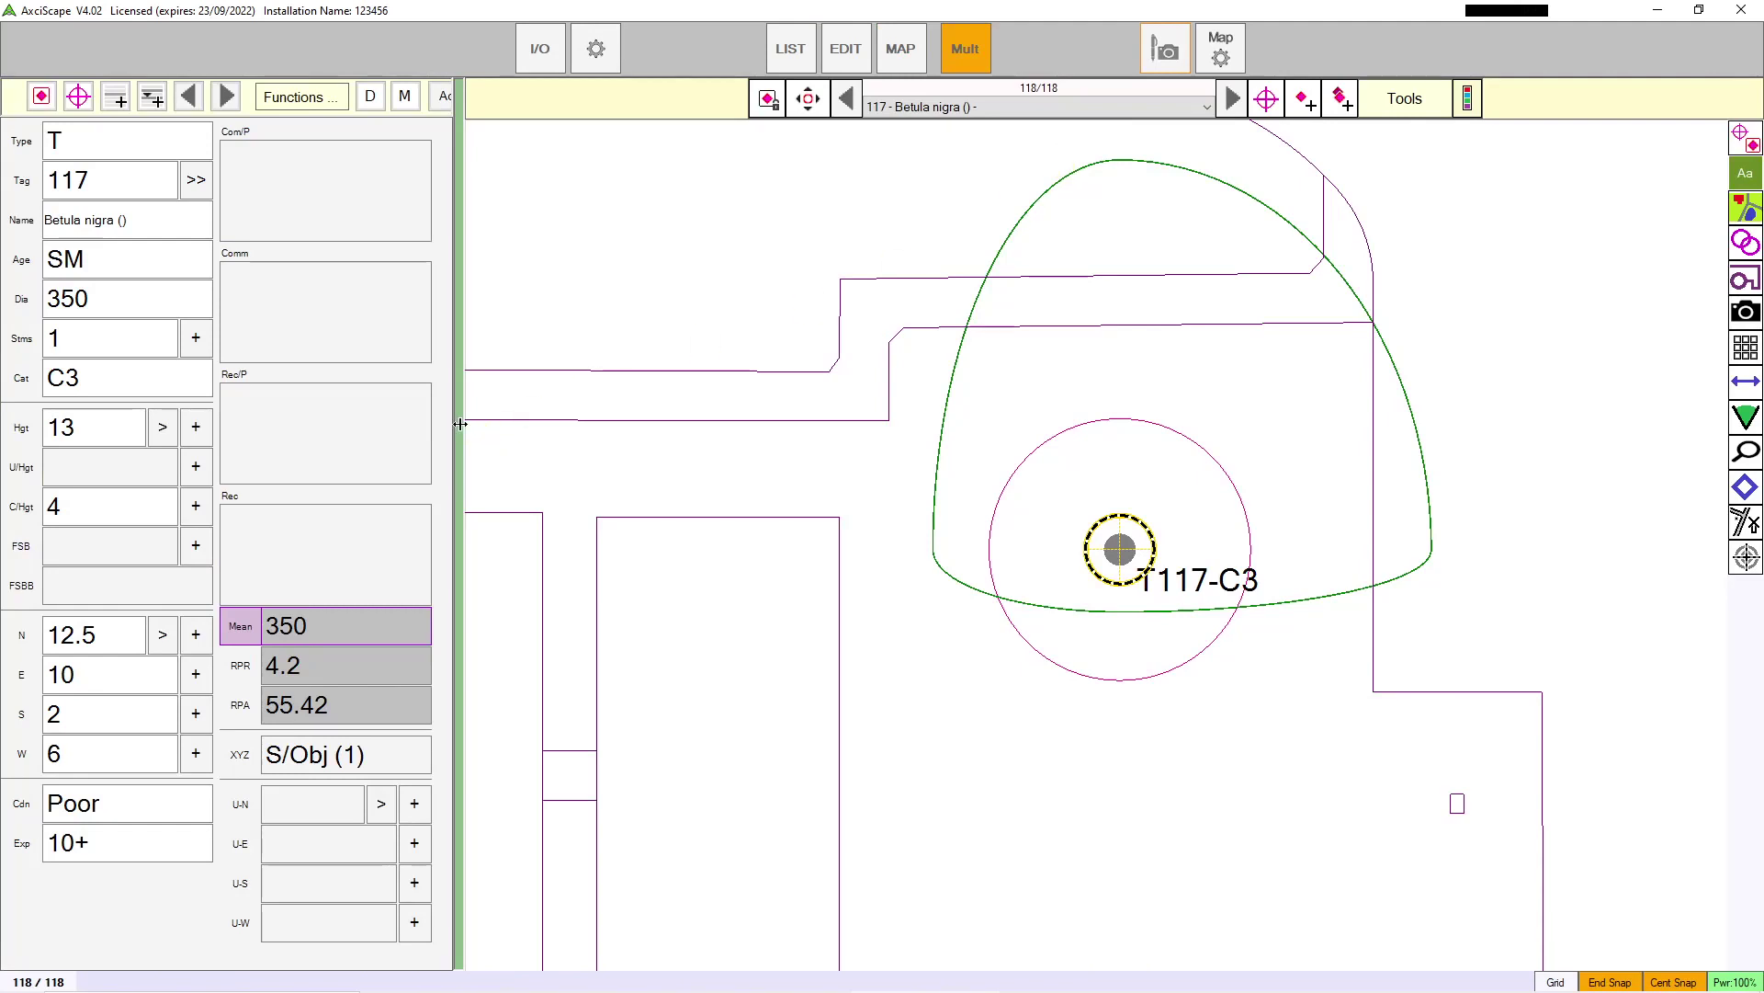
drag(459, 424, 579, 429)
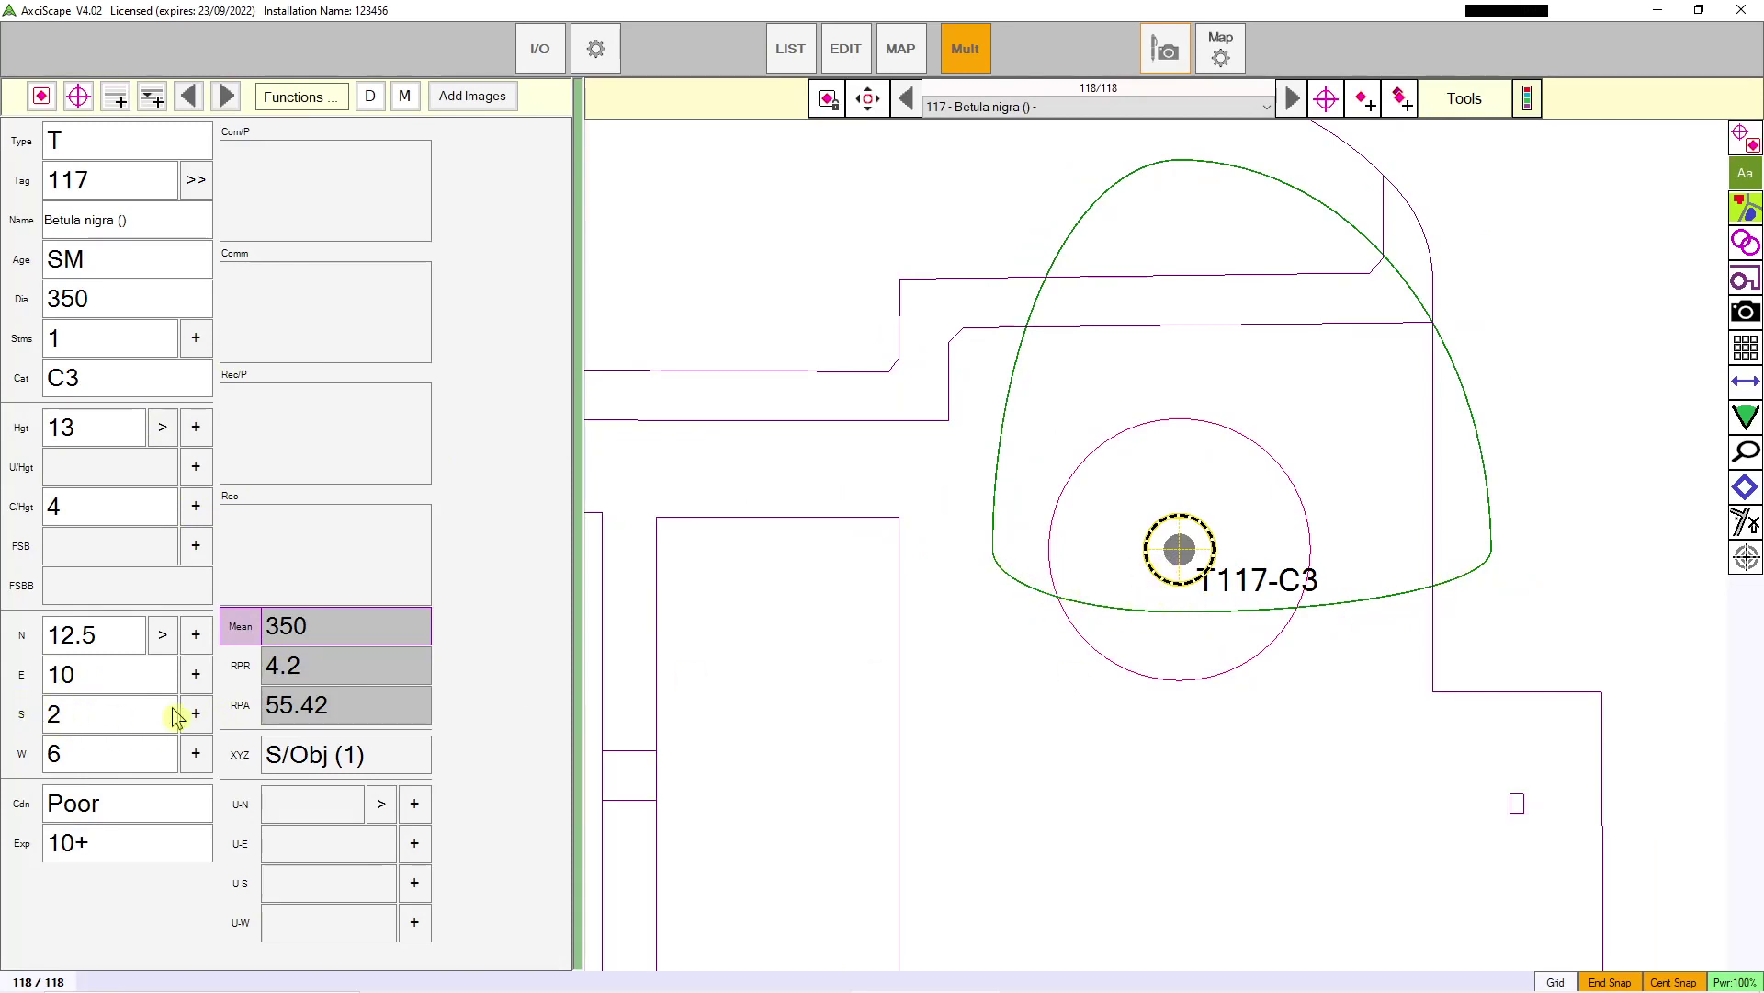
Step: Increase the new tree's south crown spread to 5.5
click(197, 718)
click(197, 718)
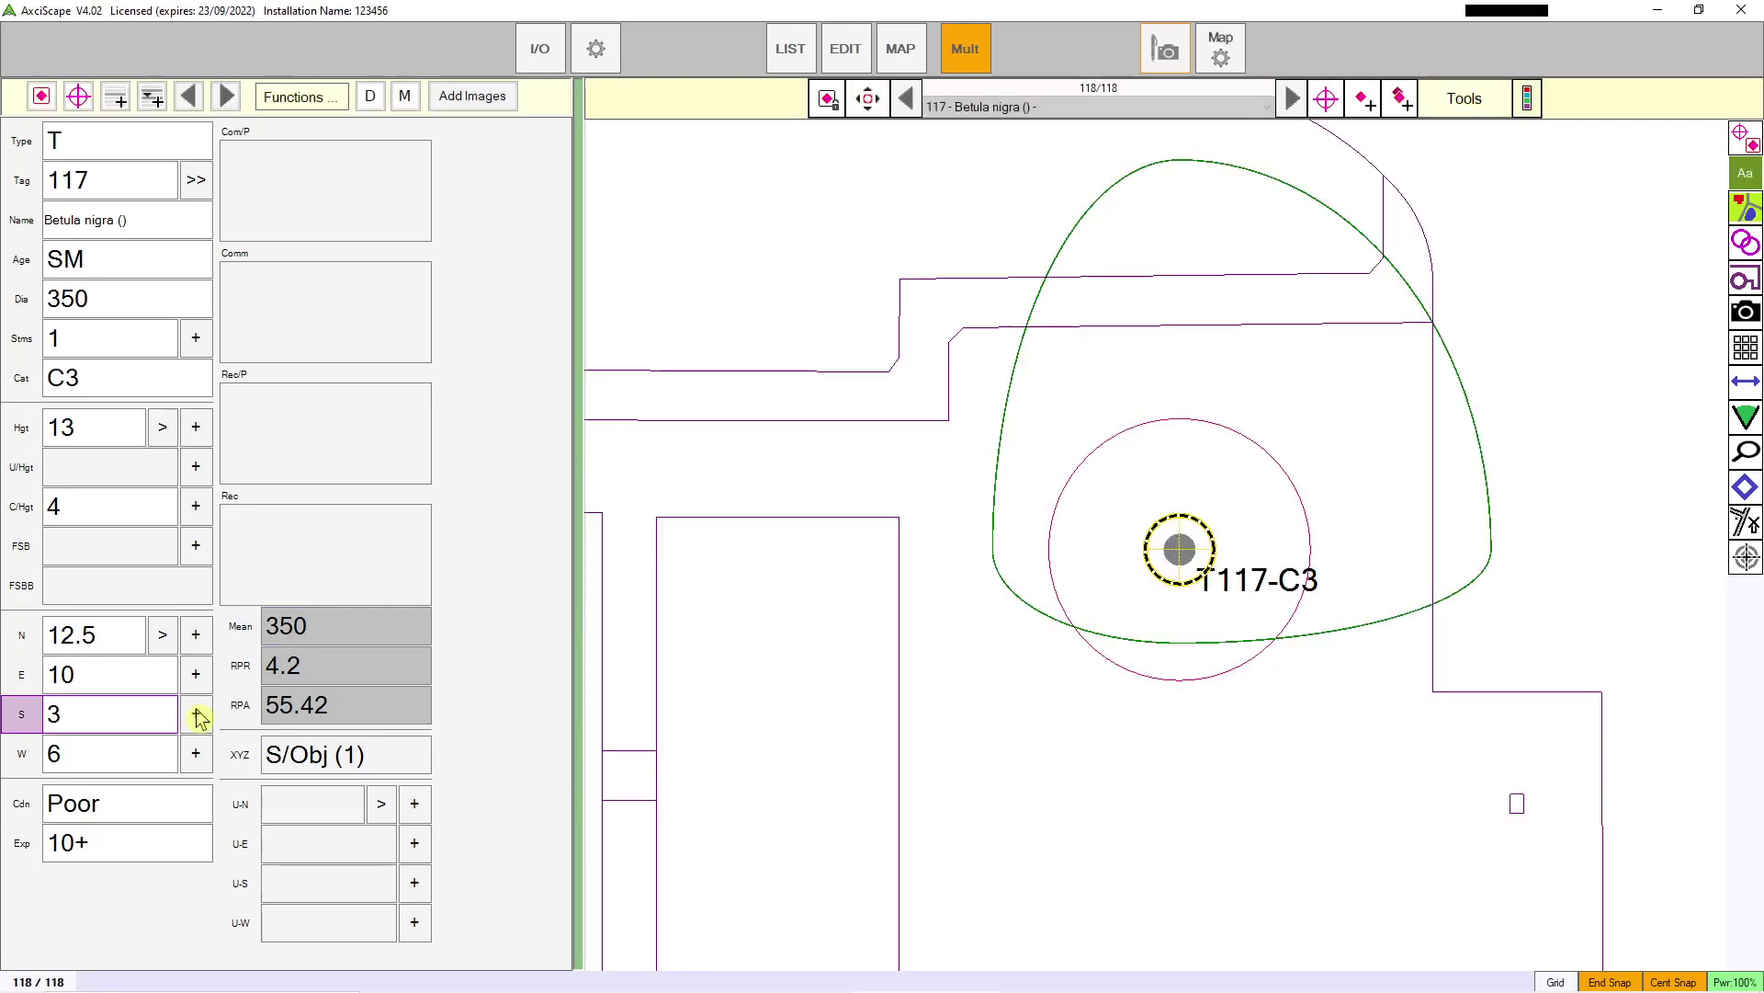
click(198, 718)
click(197, 718)
click(198, 718)
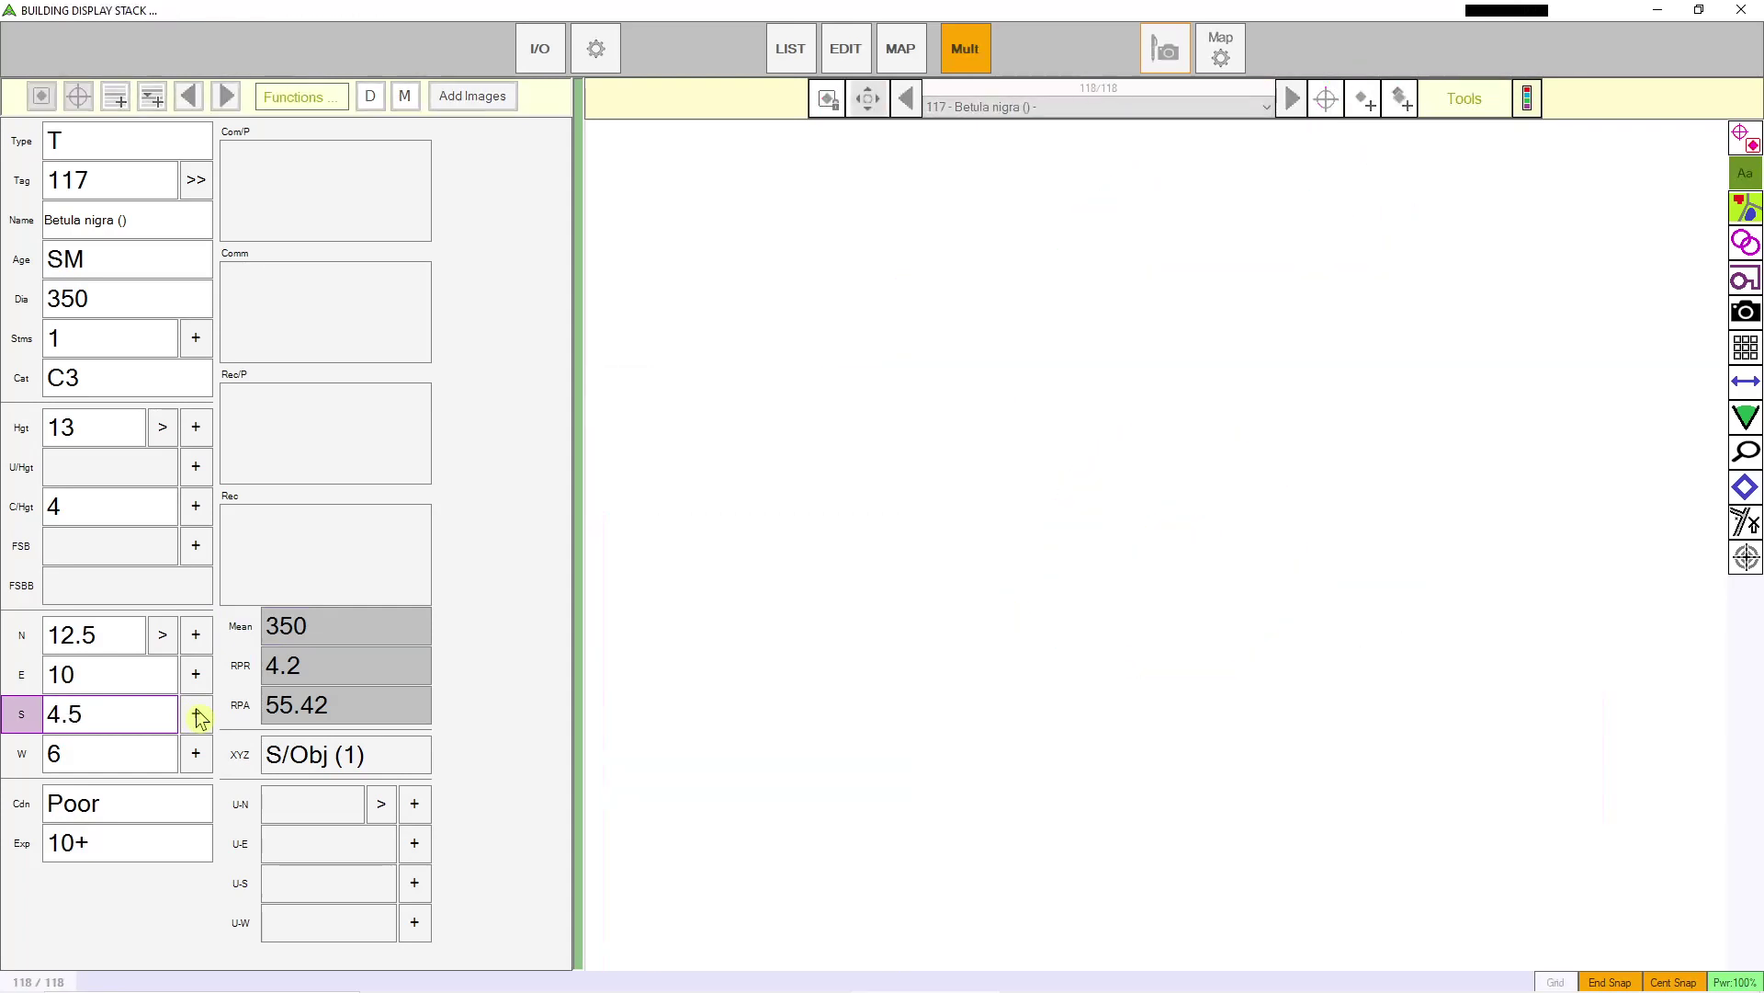
click(197, 718)
click(197, 718)
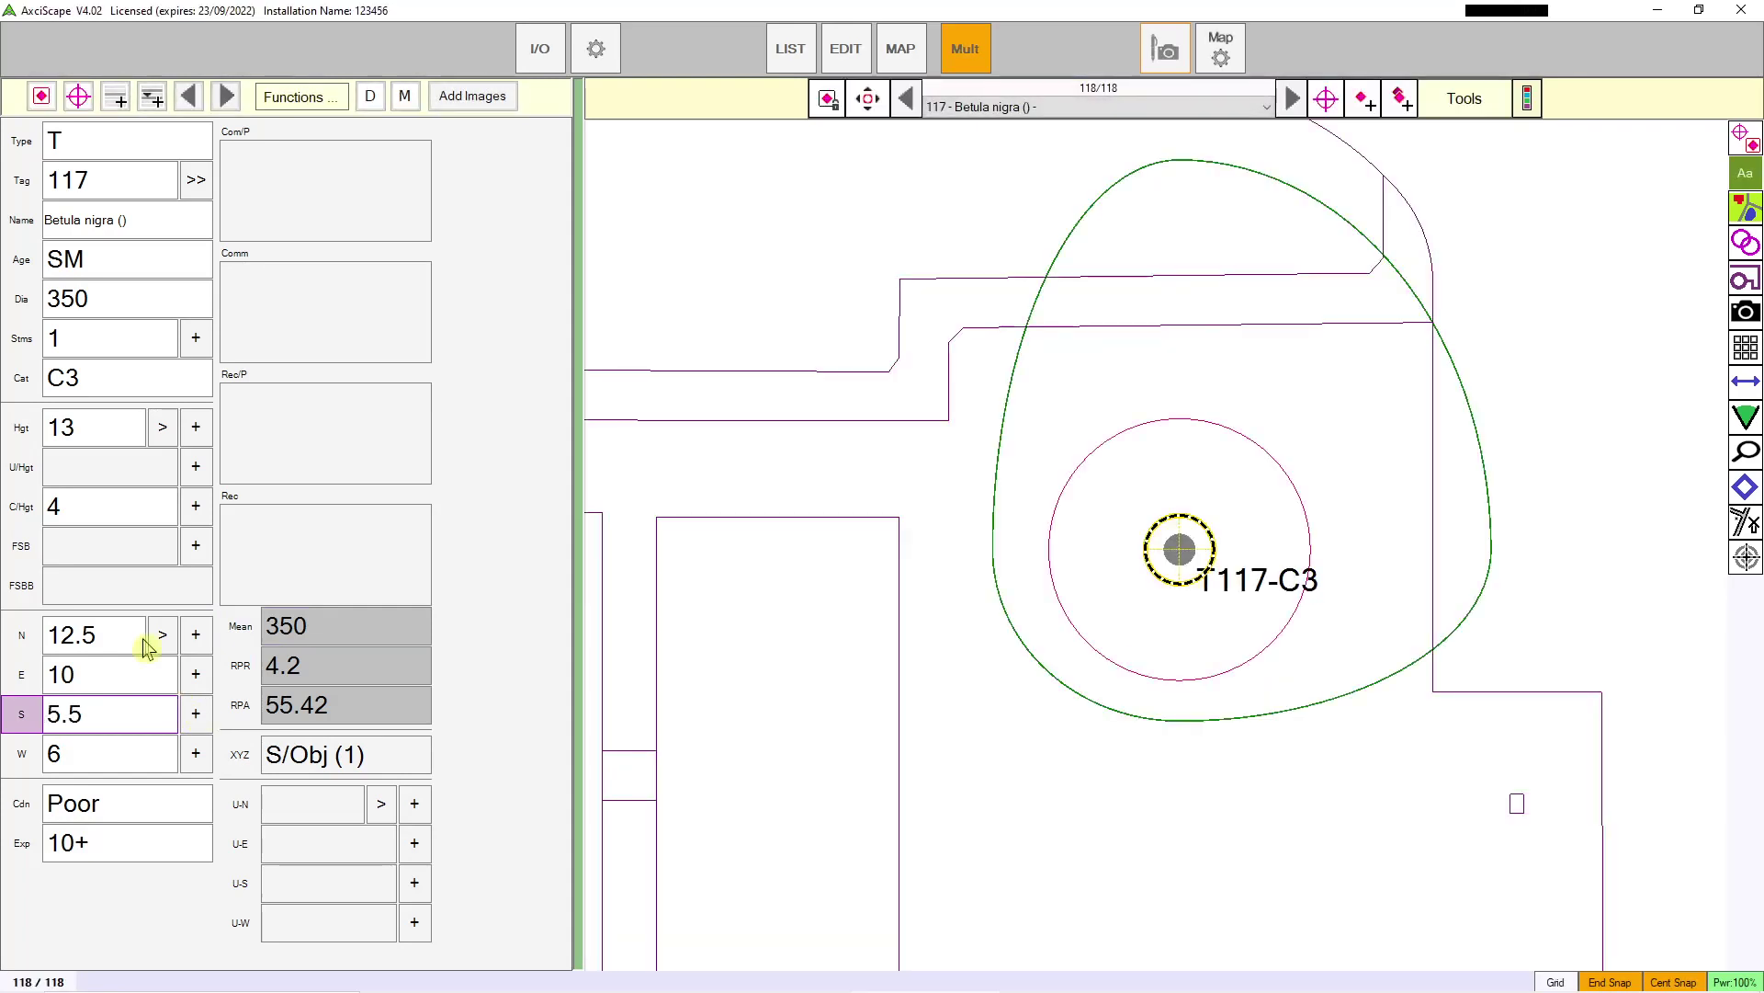
Step: Set the new tree's category to A2 and its tag number to 11
click(81, 377)
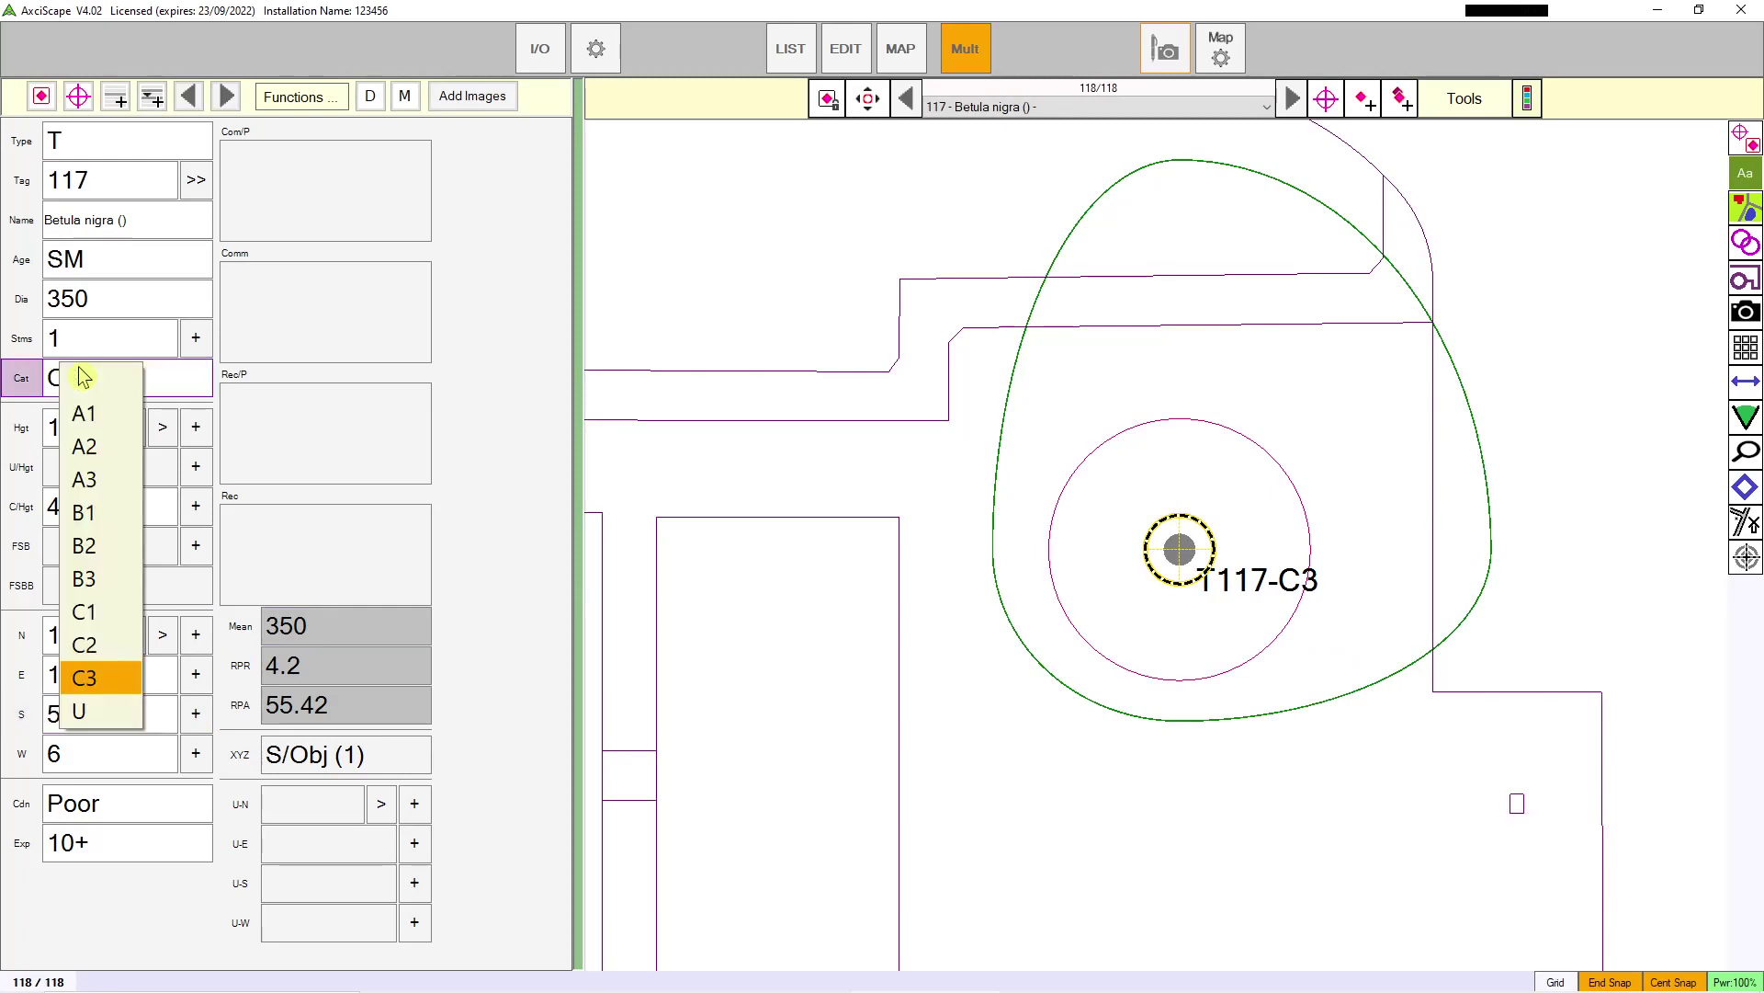
click(94, 456)
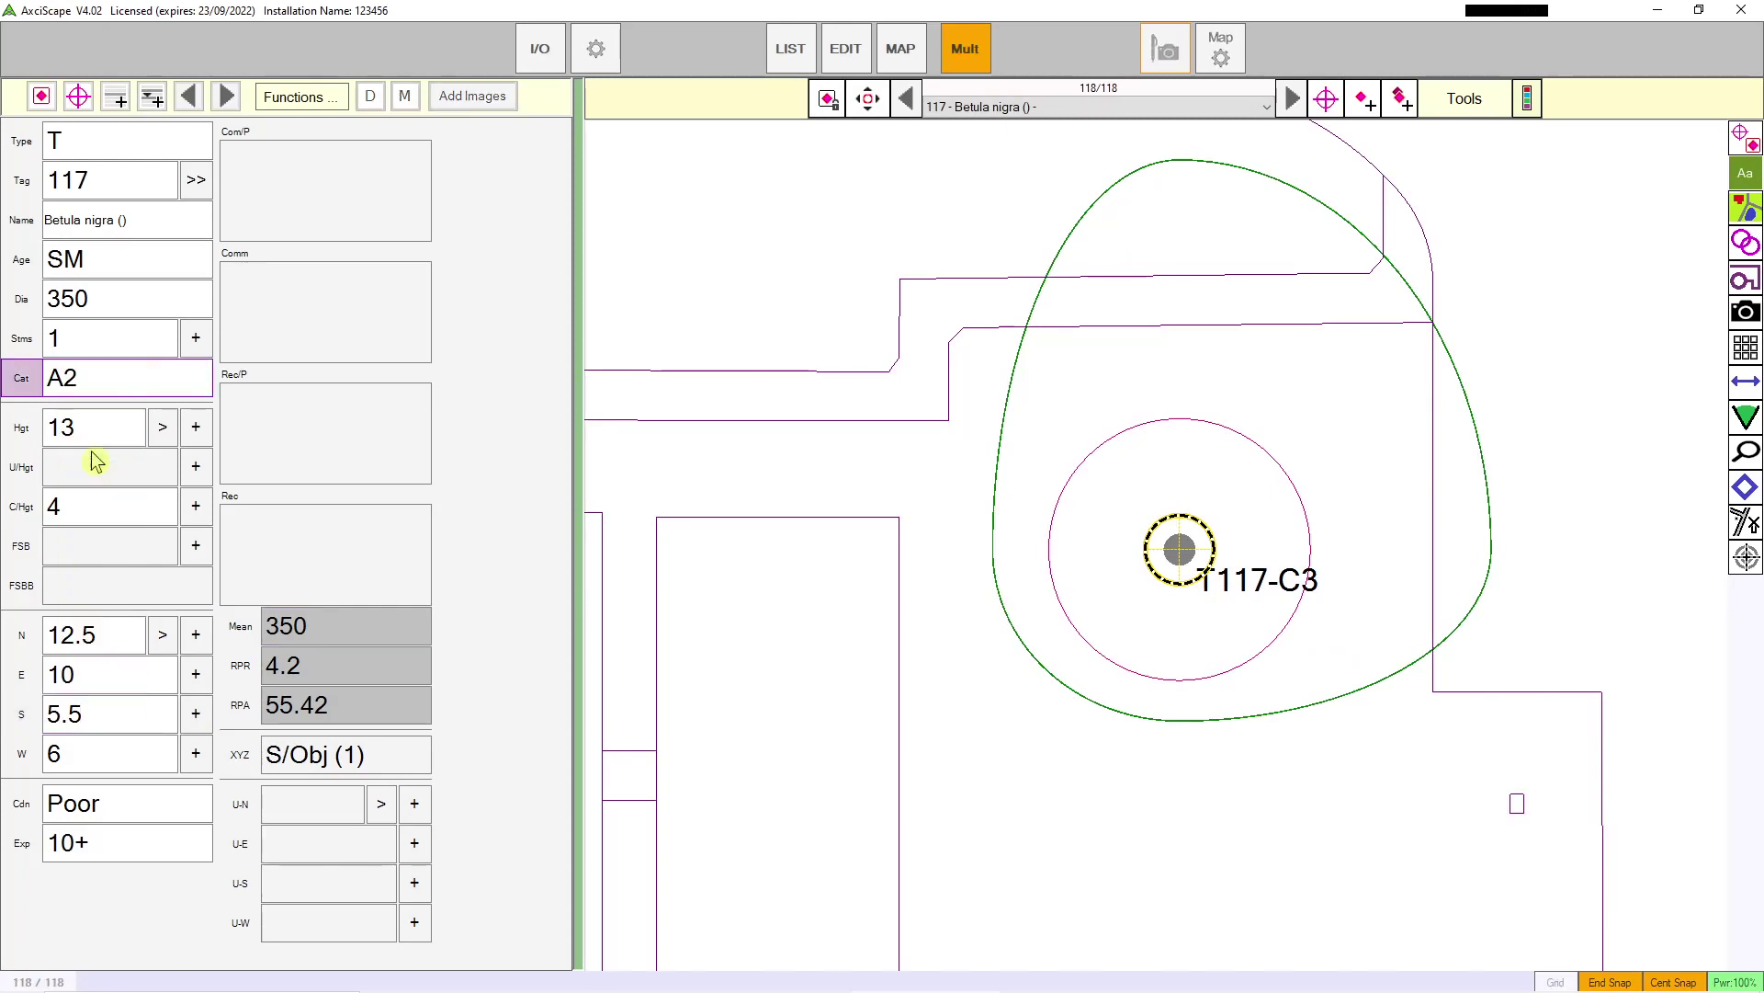
click(101, 188)
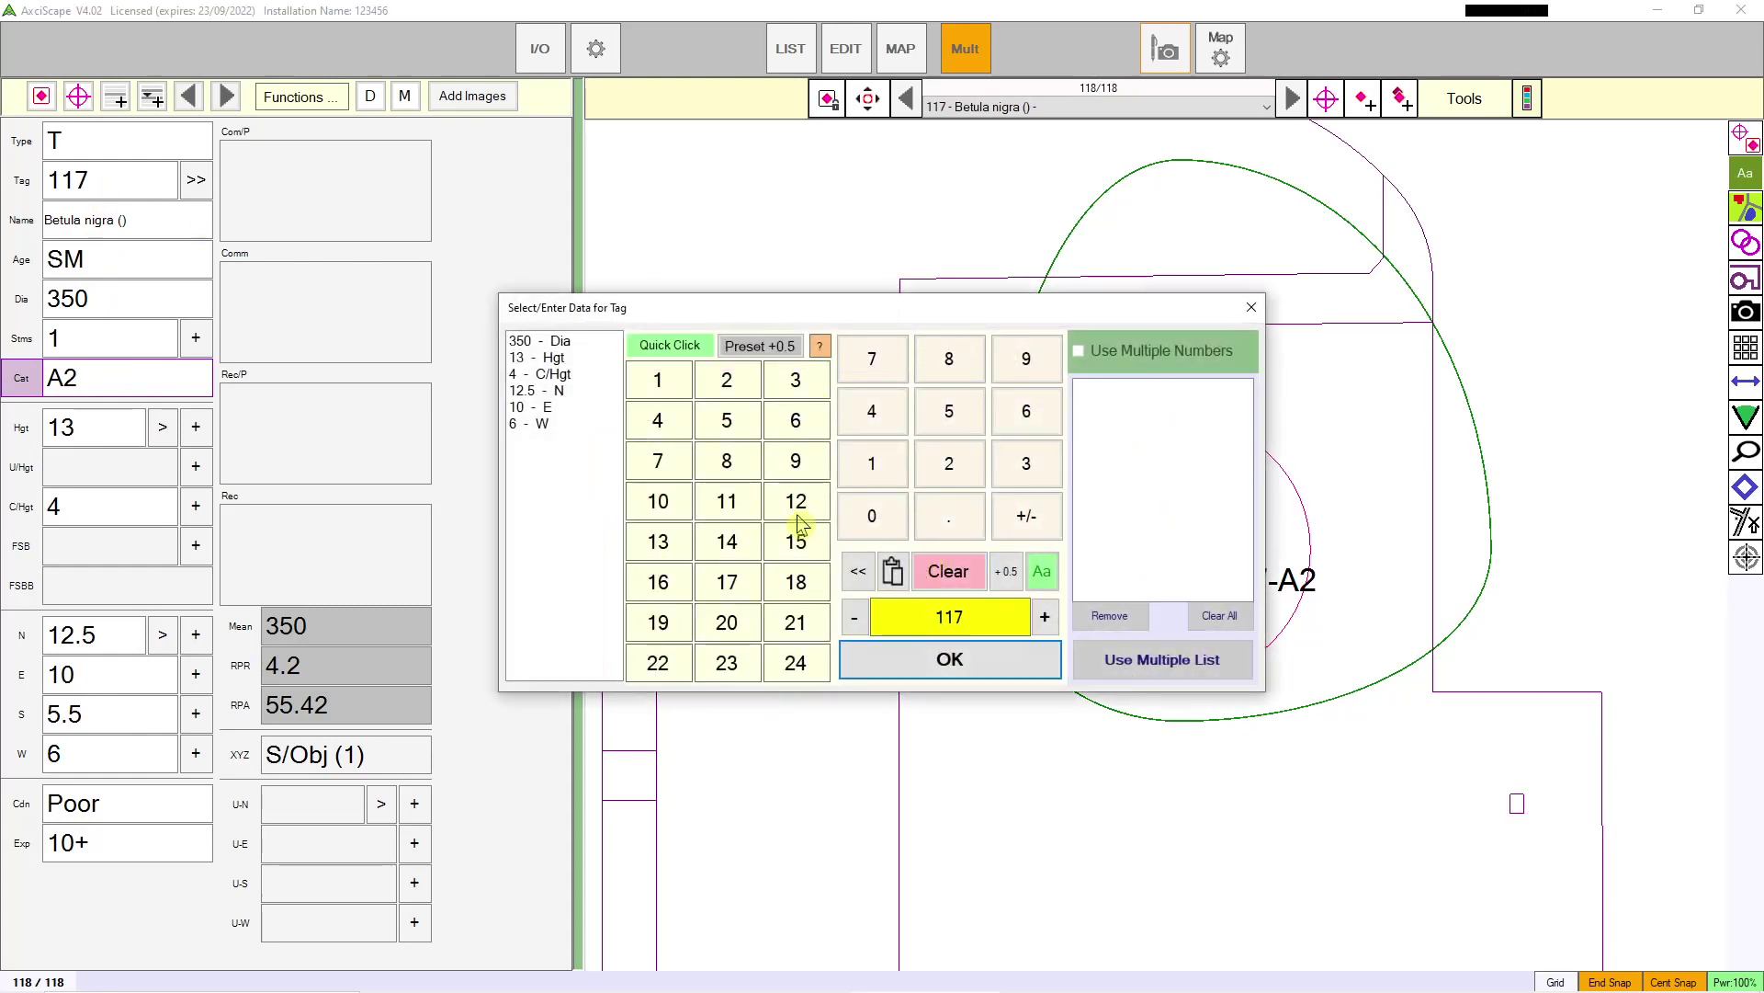
click(727, 502)
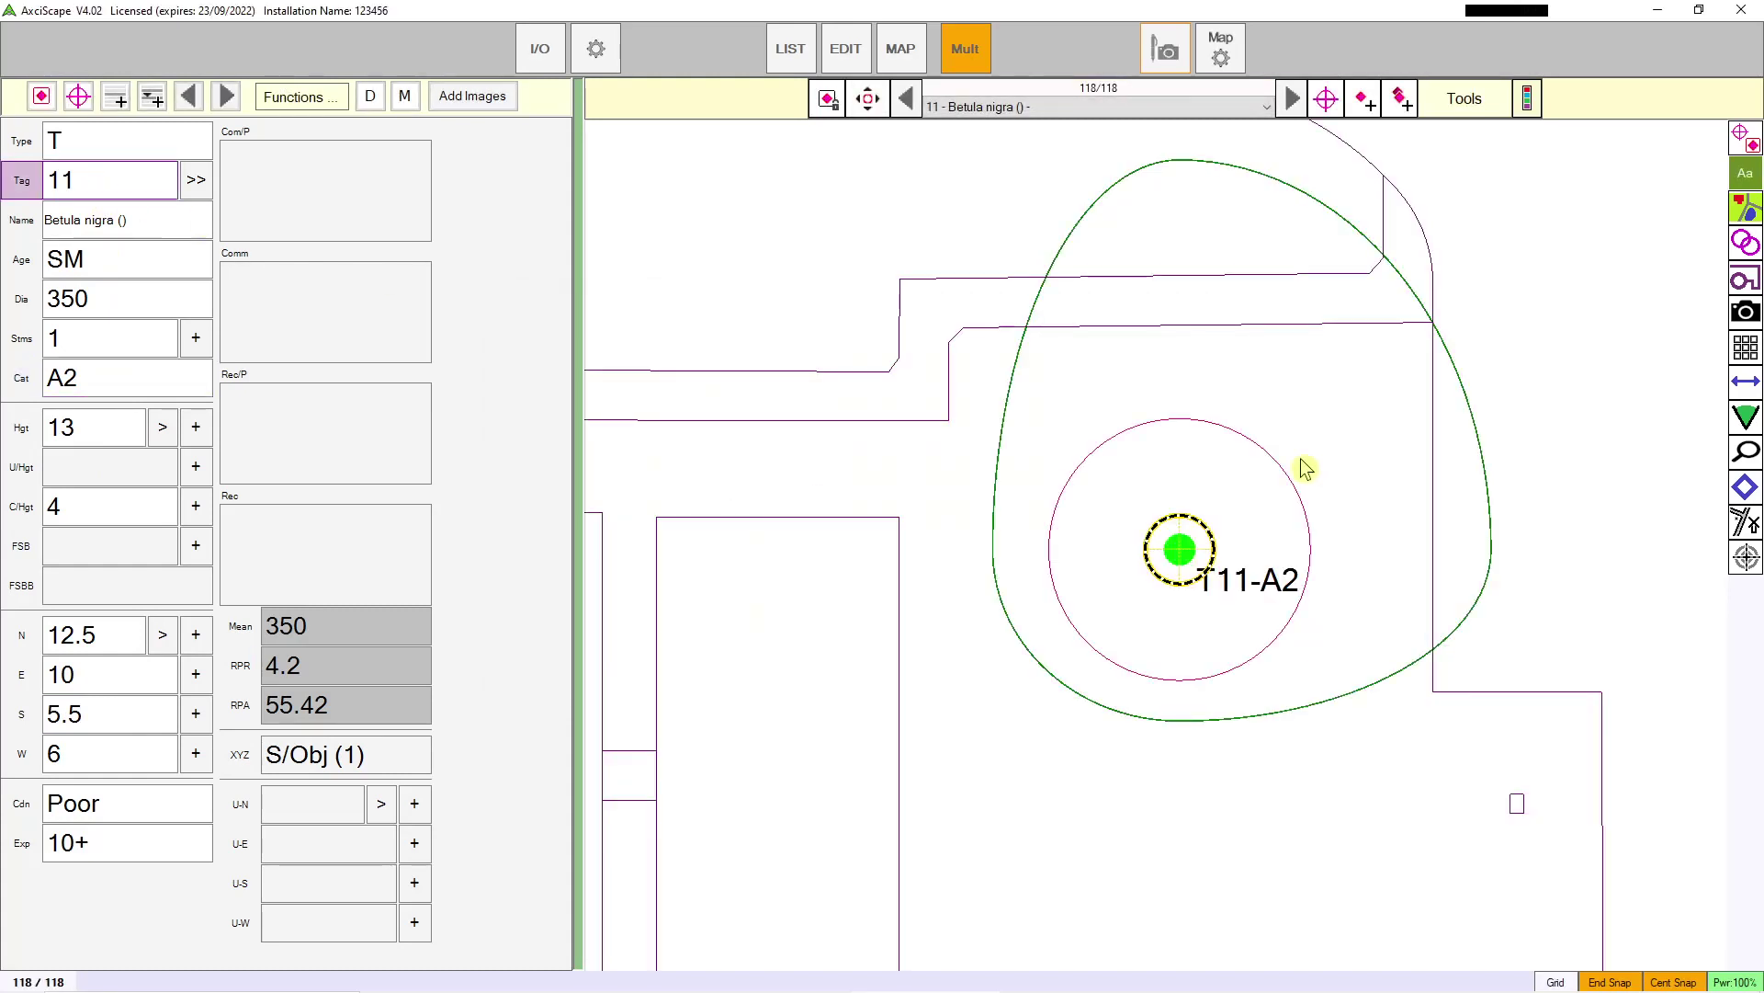
scroll(1004, 440, down, 3)
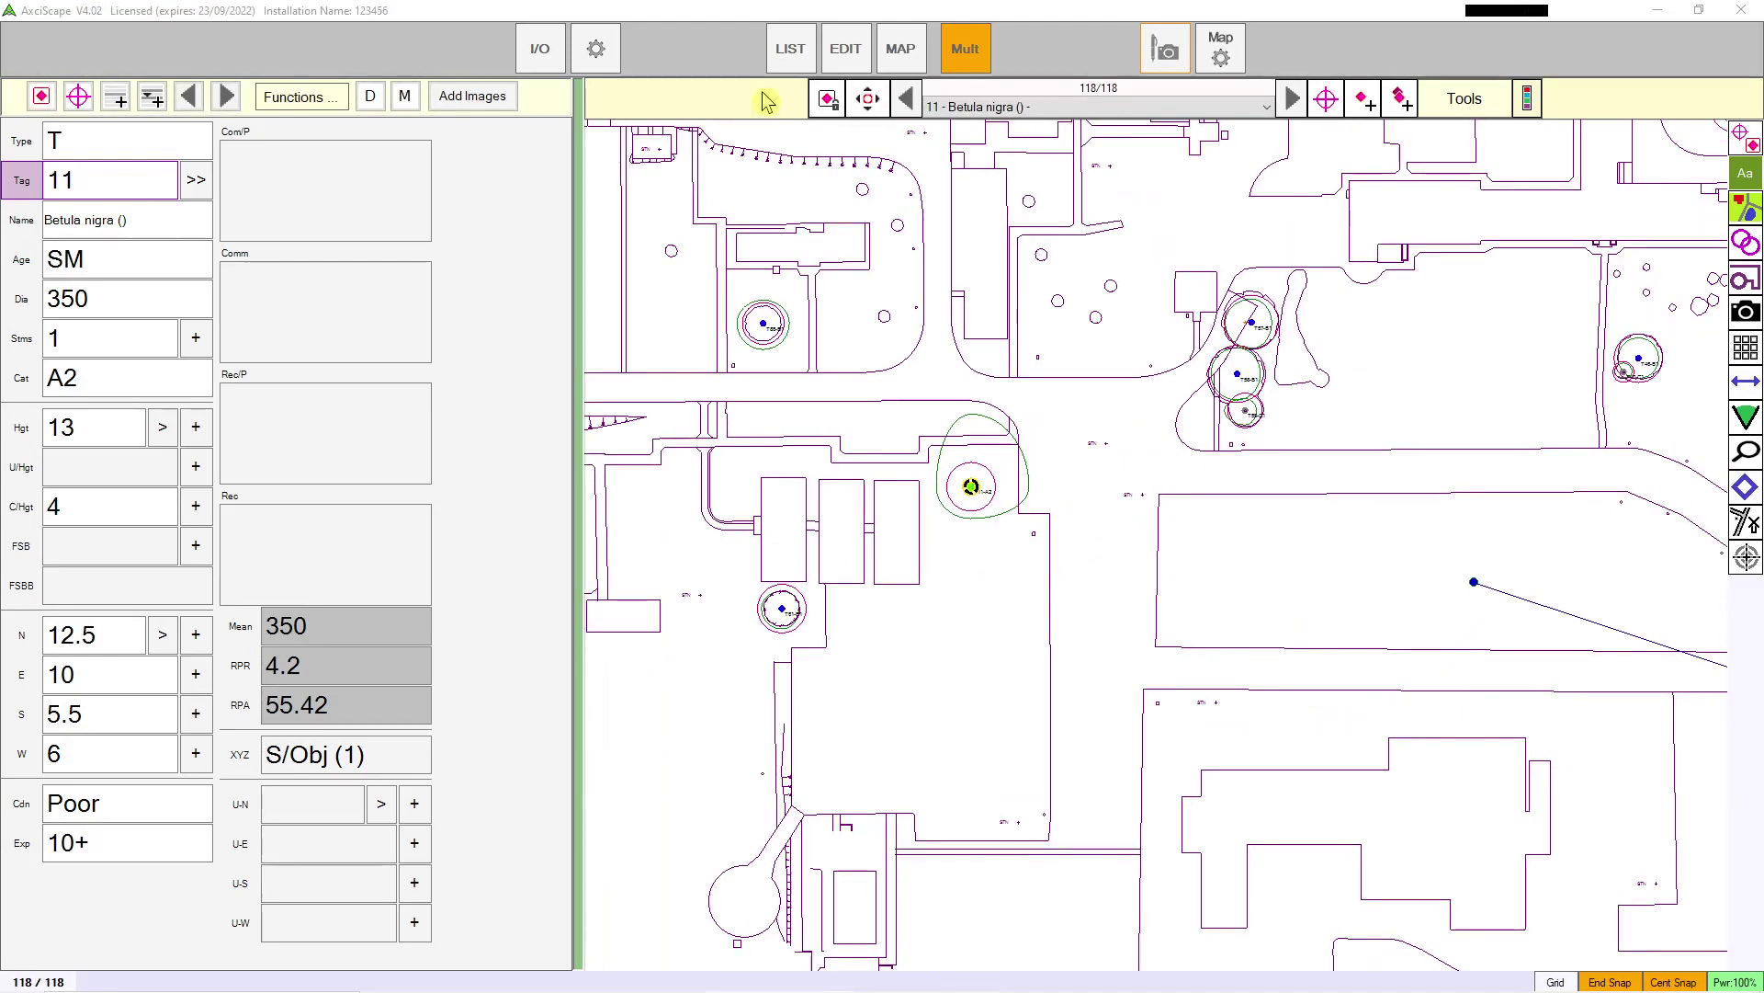
Step: In the list view, set the age of tree T62 to SM and its category to B1
click(789, 57)
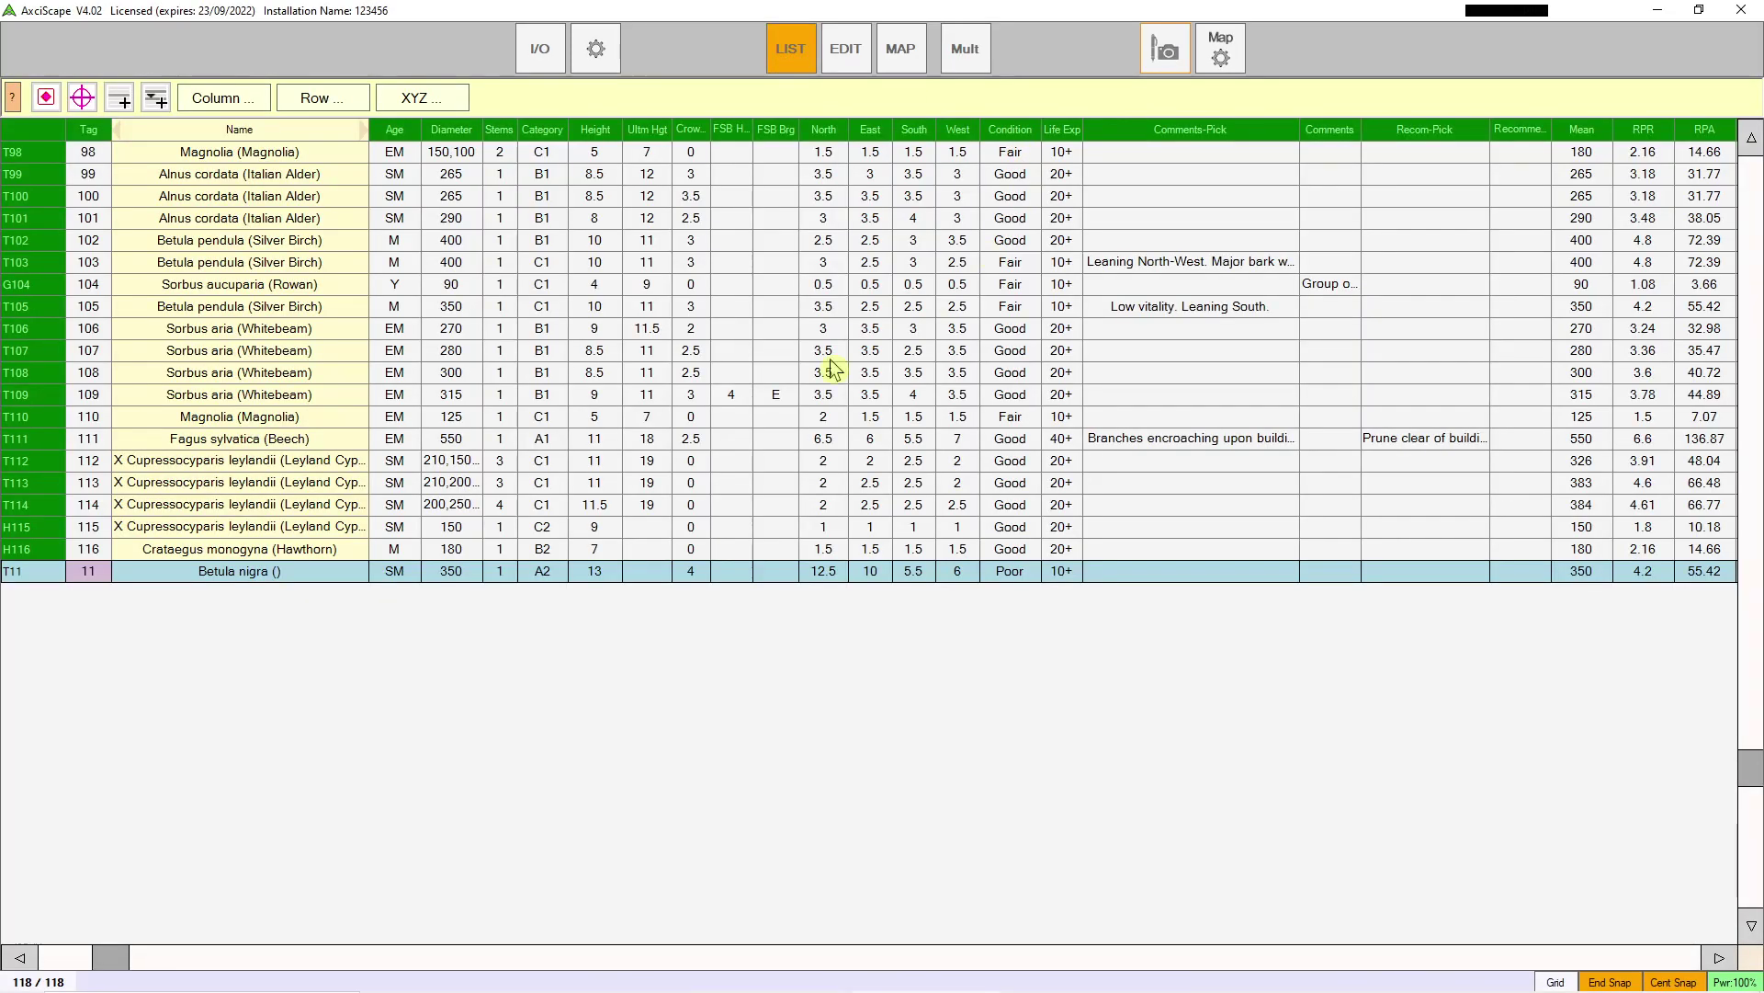
scroll(691, 379, up, 12)
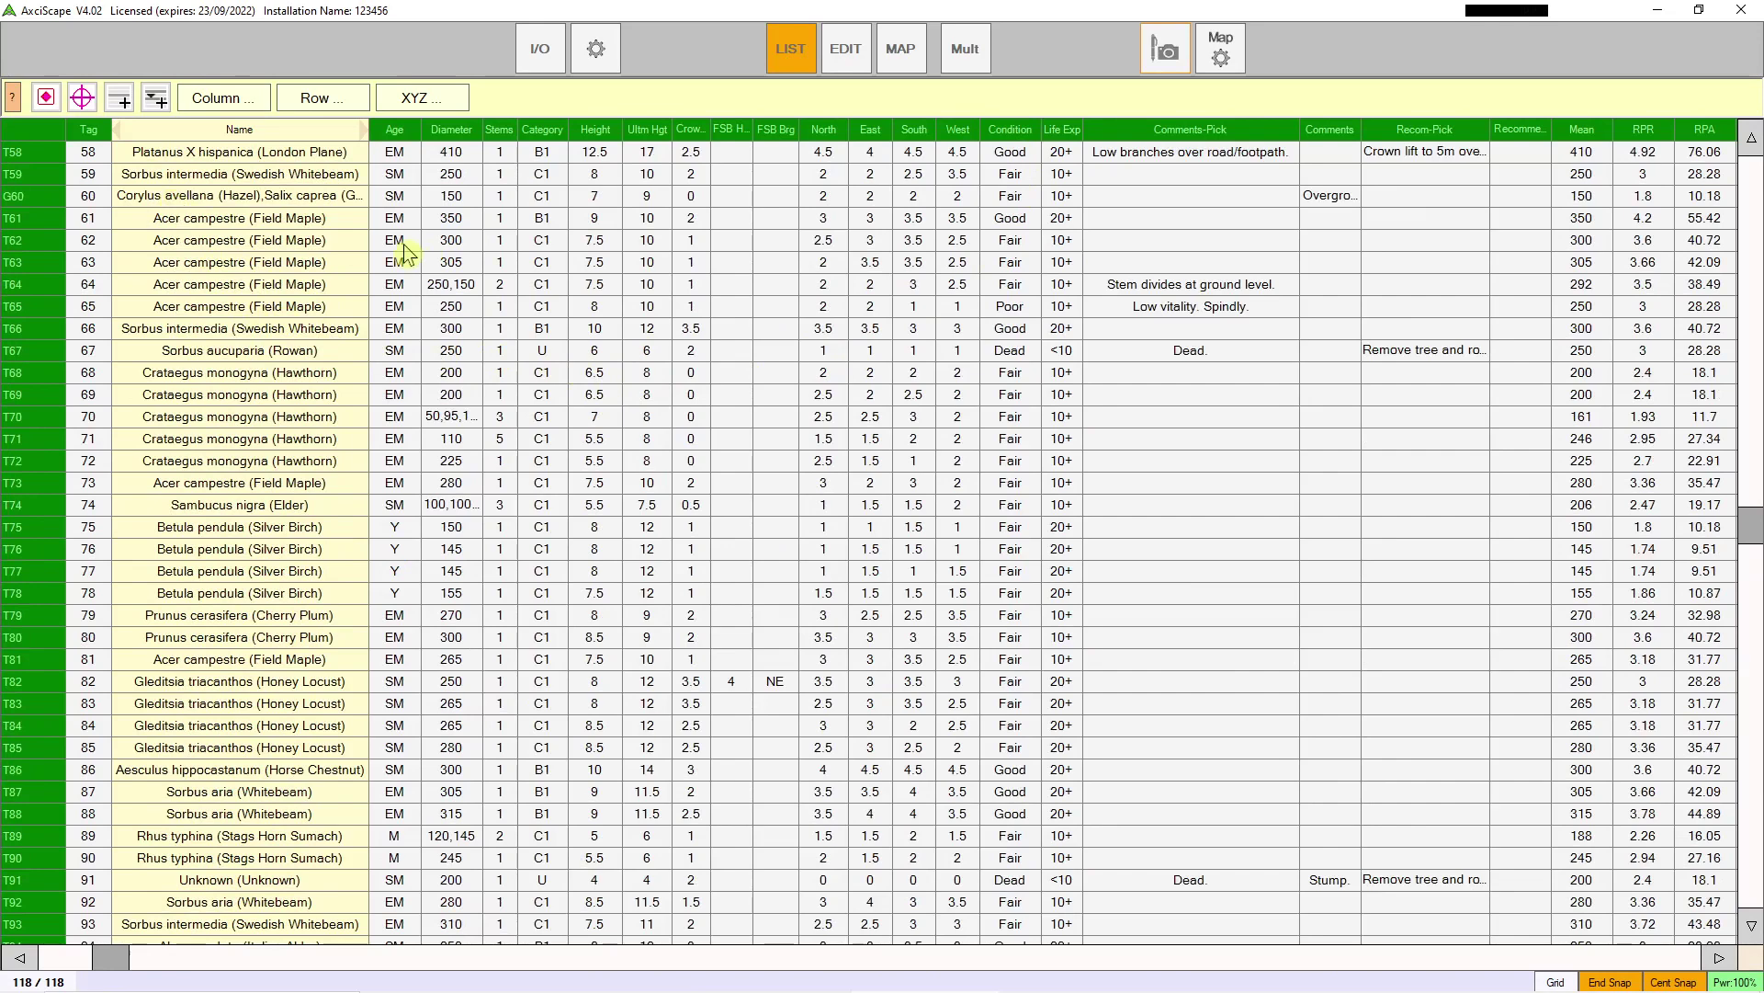
click(403, 243)
click(403, 243)
click(409, 327)
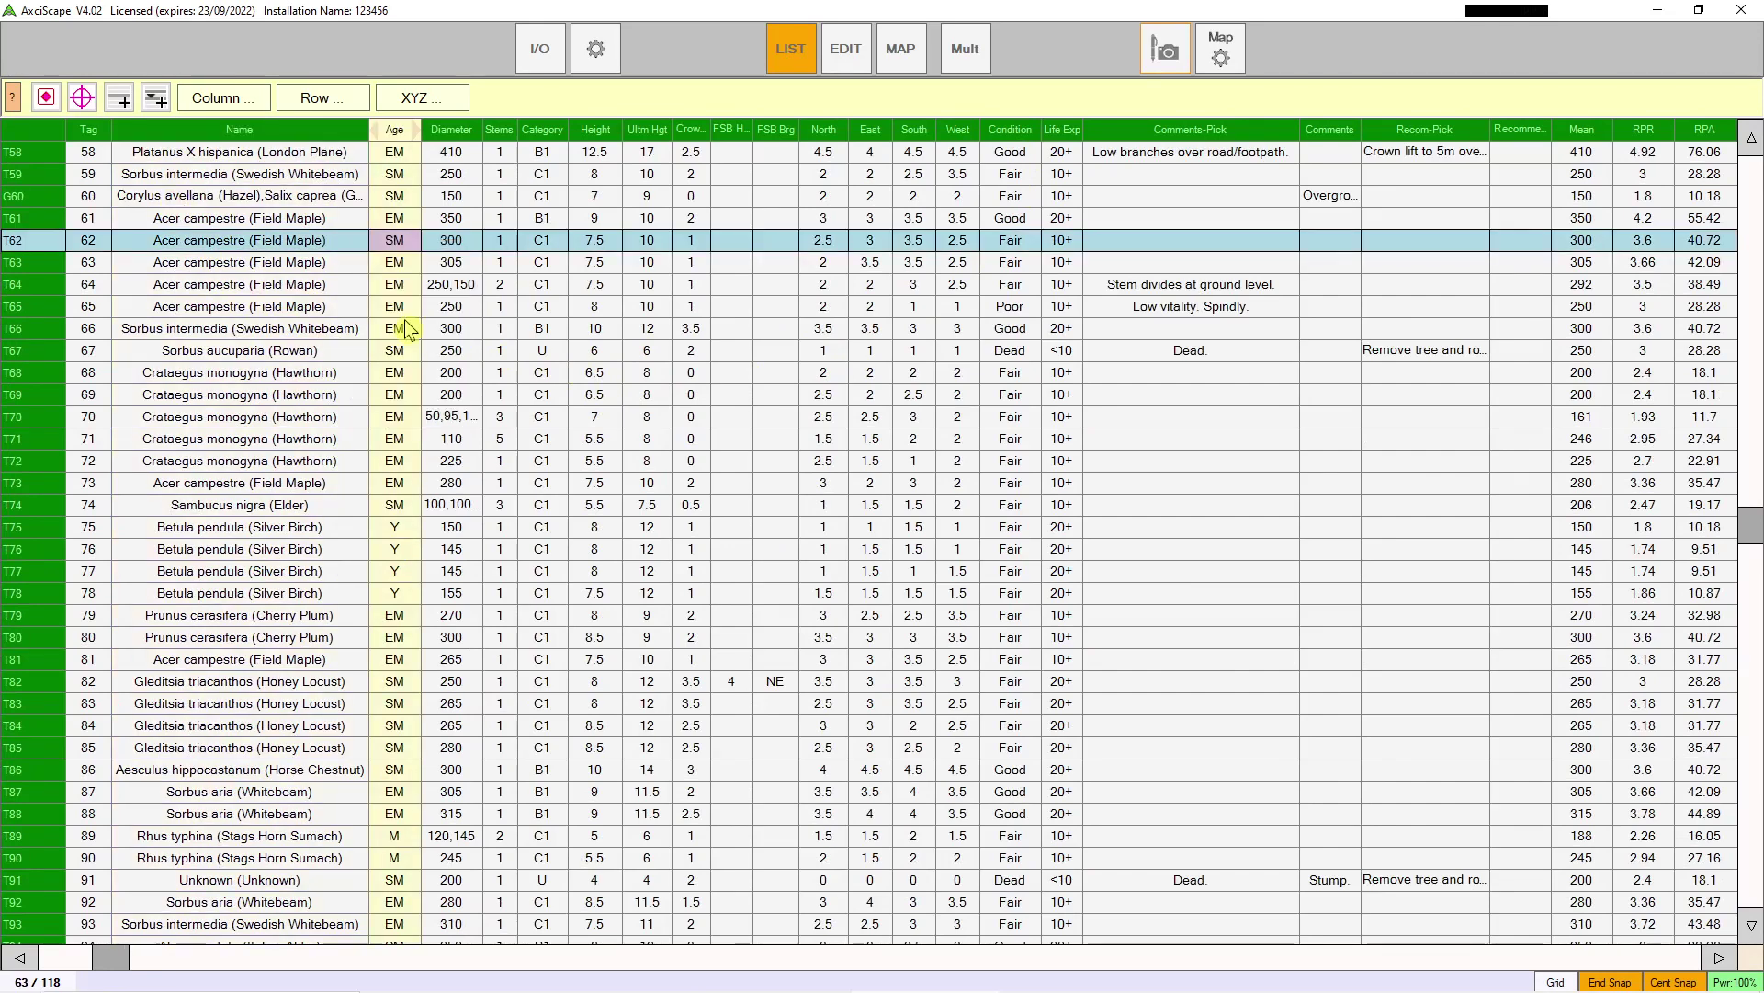
click(544, 242)
click(544, 243)
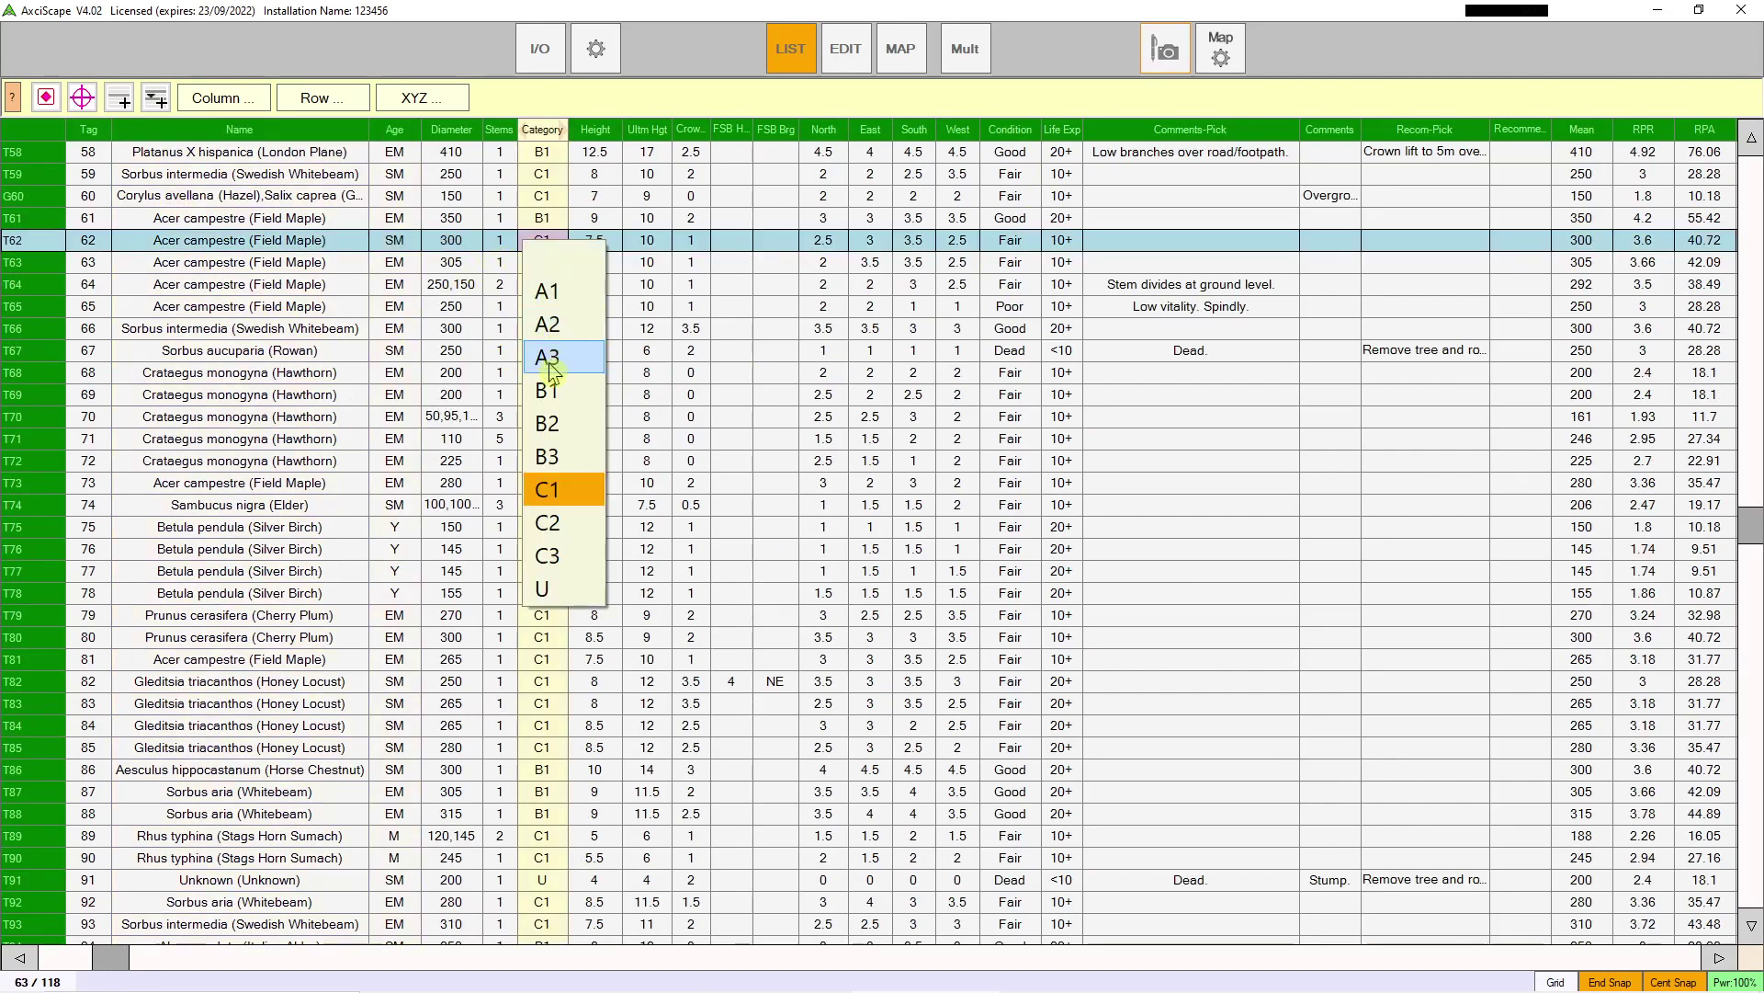
click(551, 395)
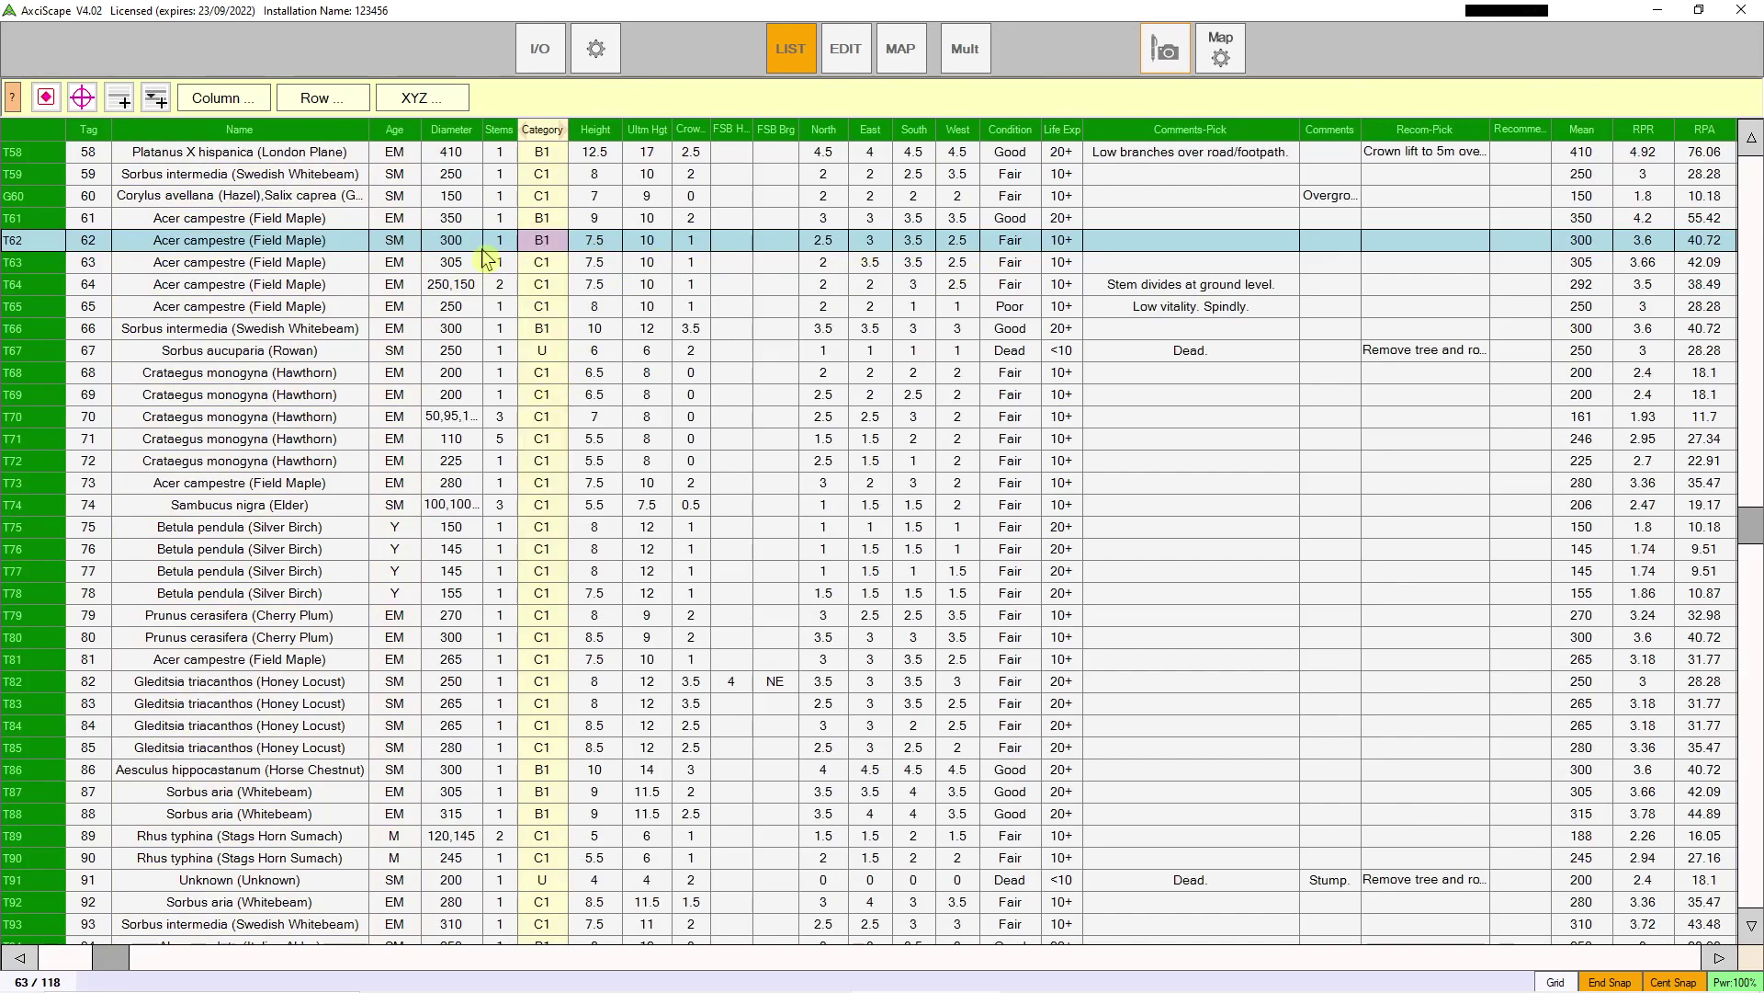
Step: In the edit view, set tree 62's north, east, south and west crown spreads to 3
click(840, 51)
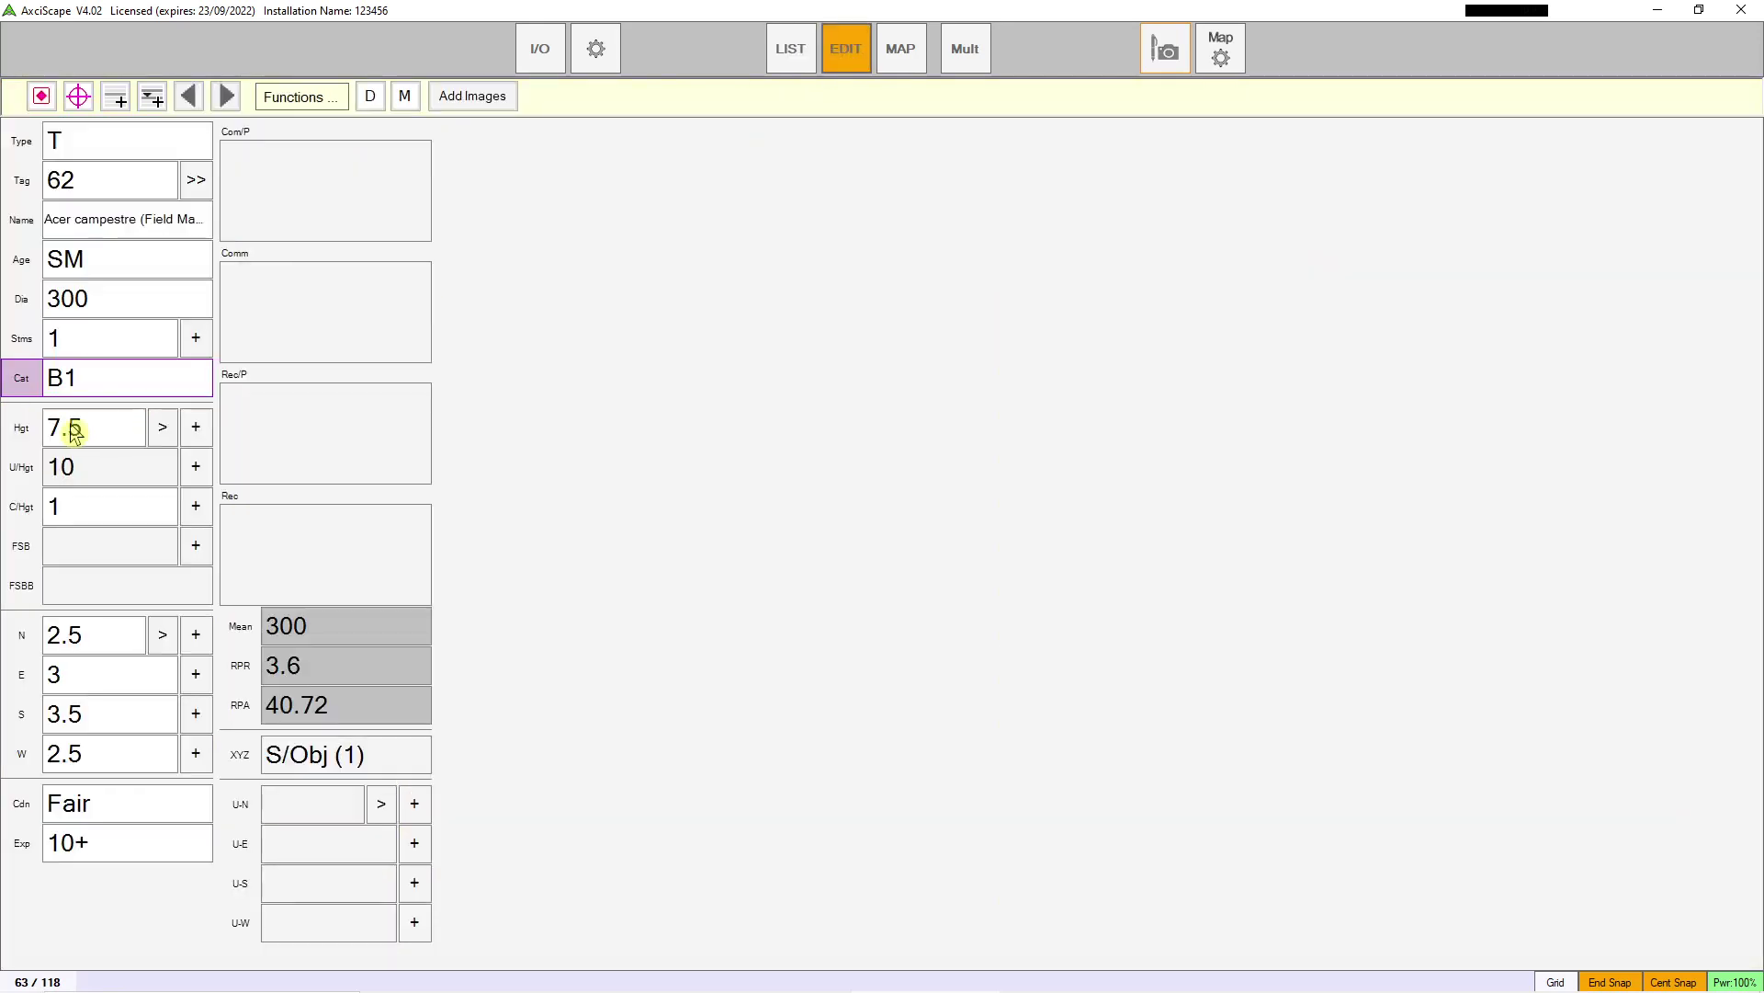
click(46, 644)
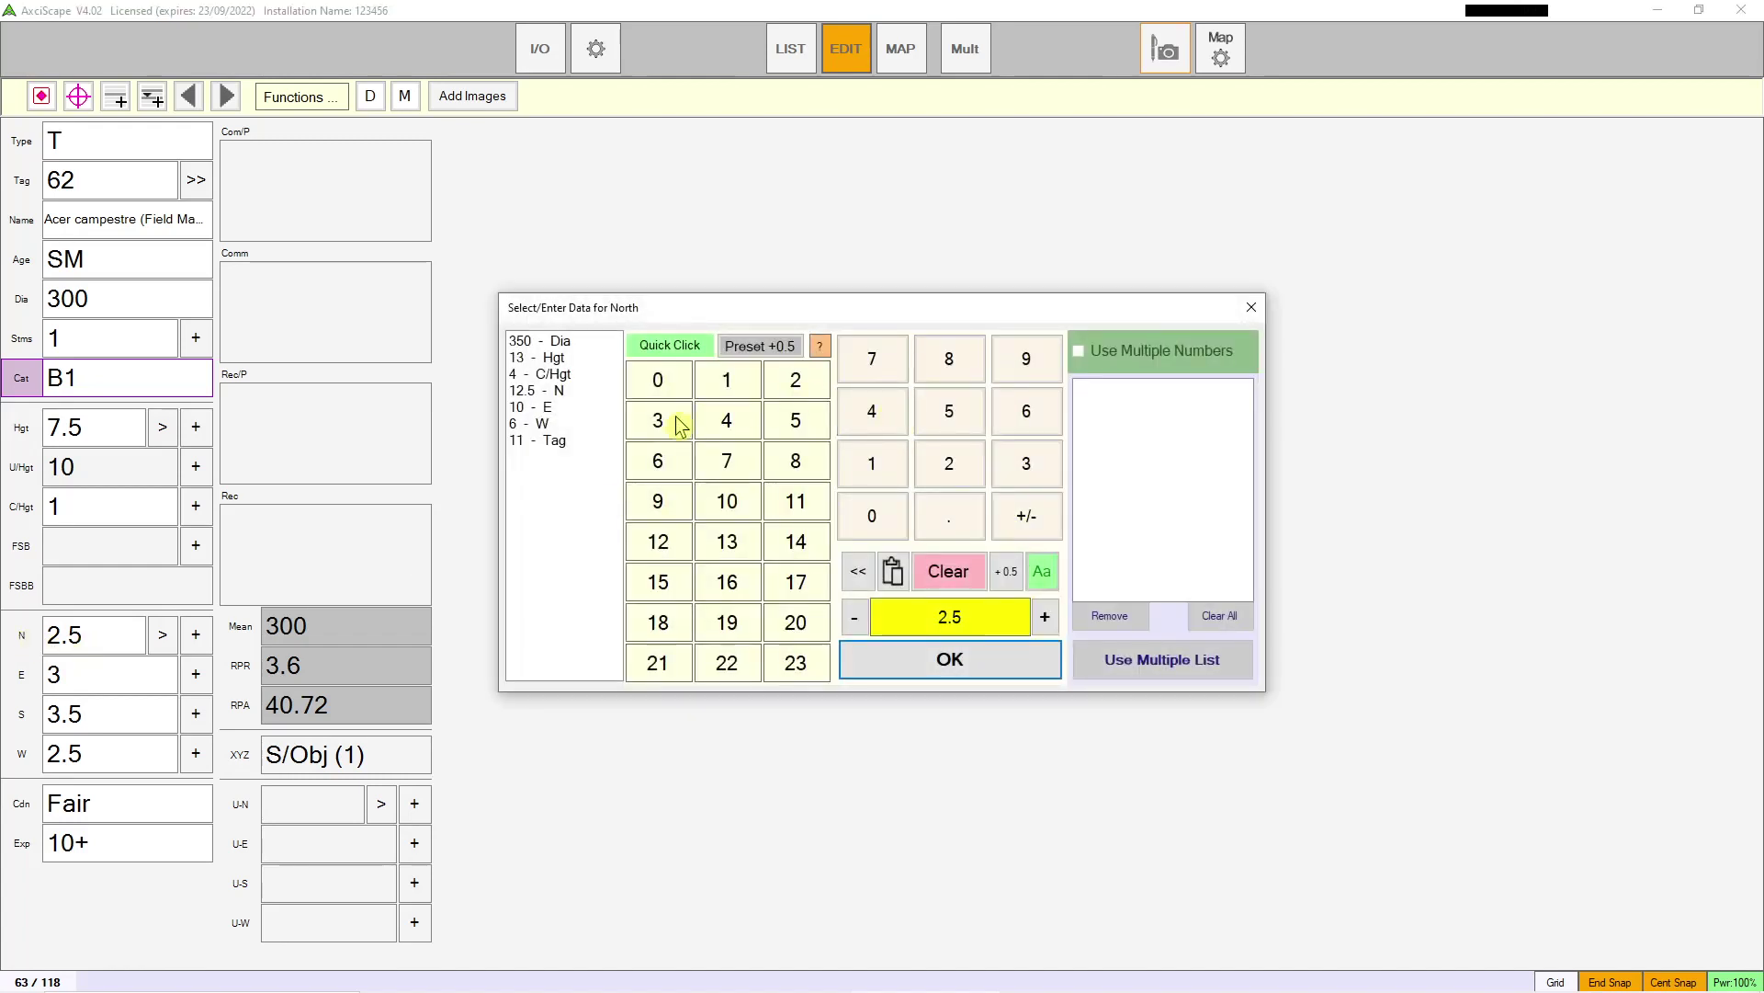
click(682, 425)
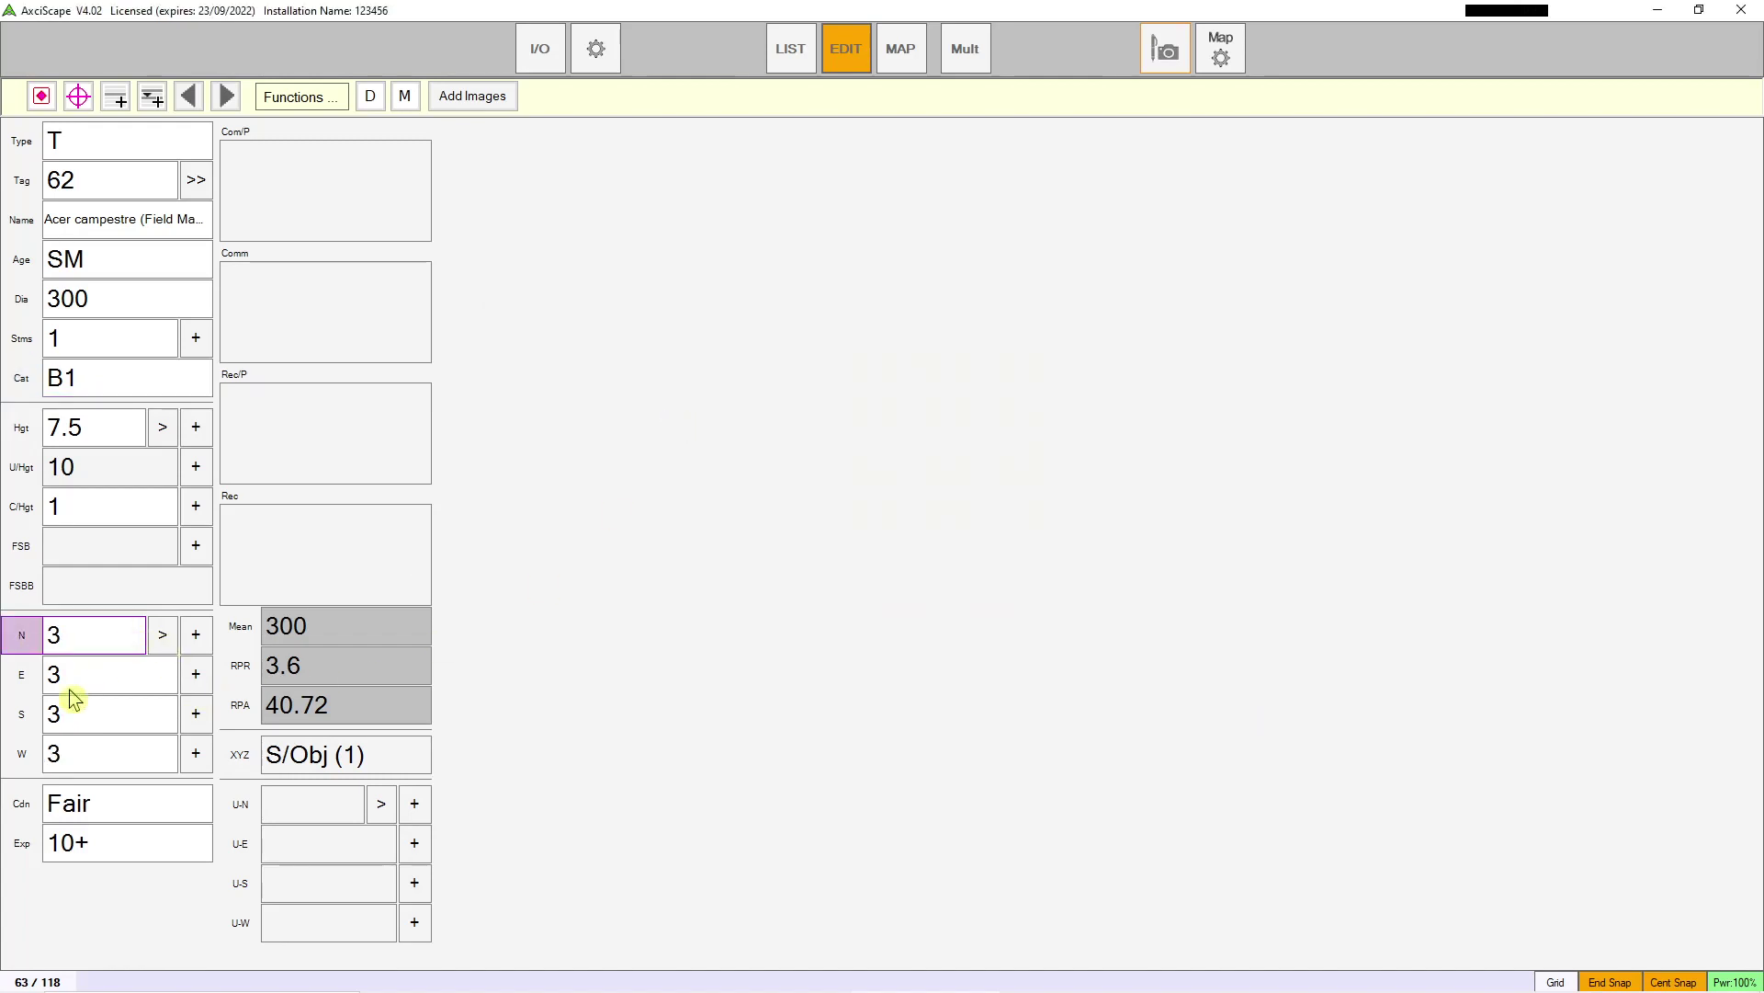
Step: Compare tree 62's edited record across the list and edit views, and look through the neighbouring rows
click(790, 49)
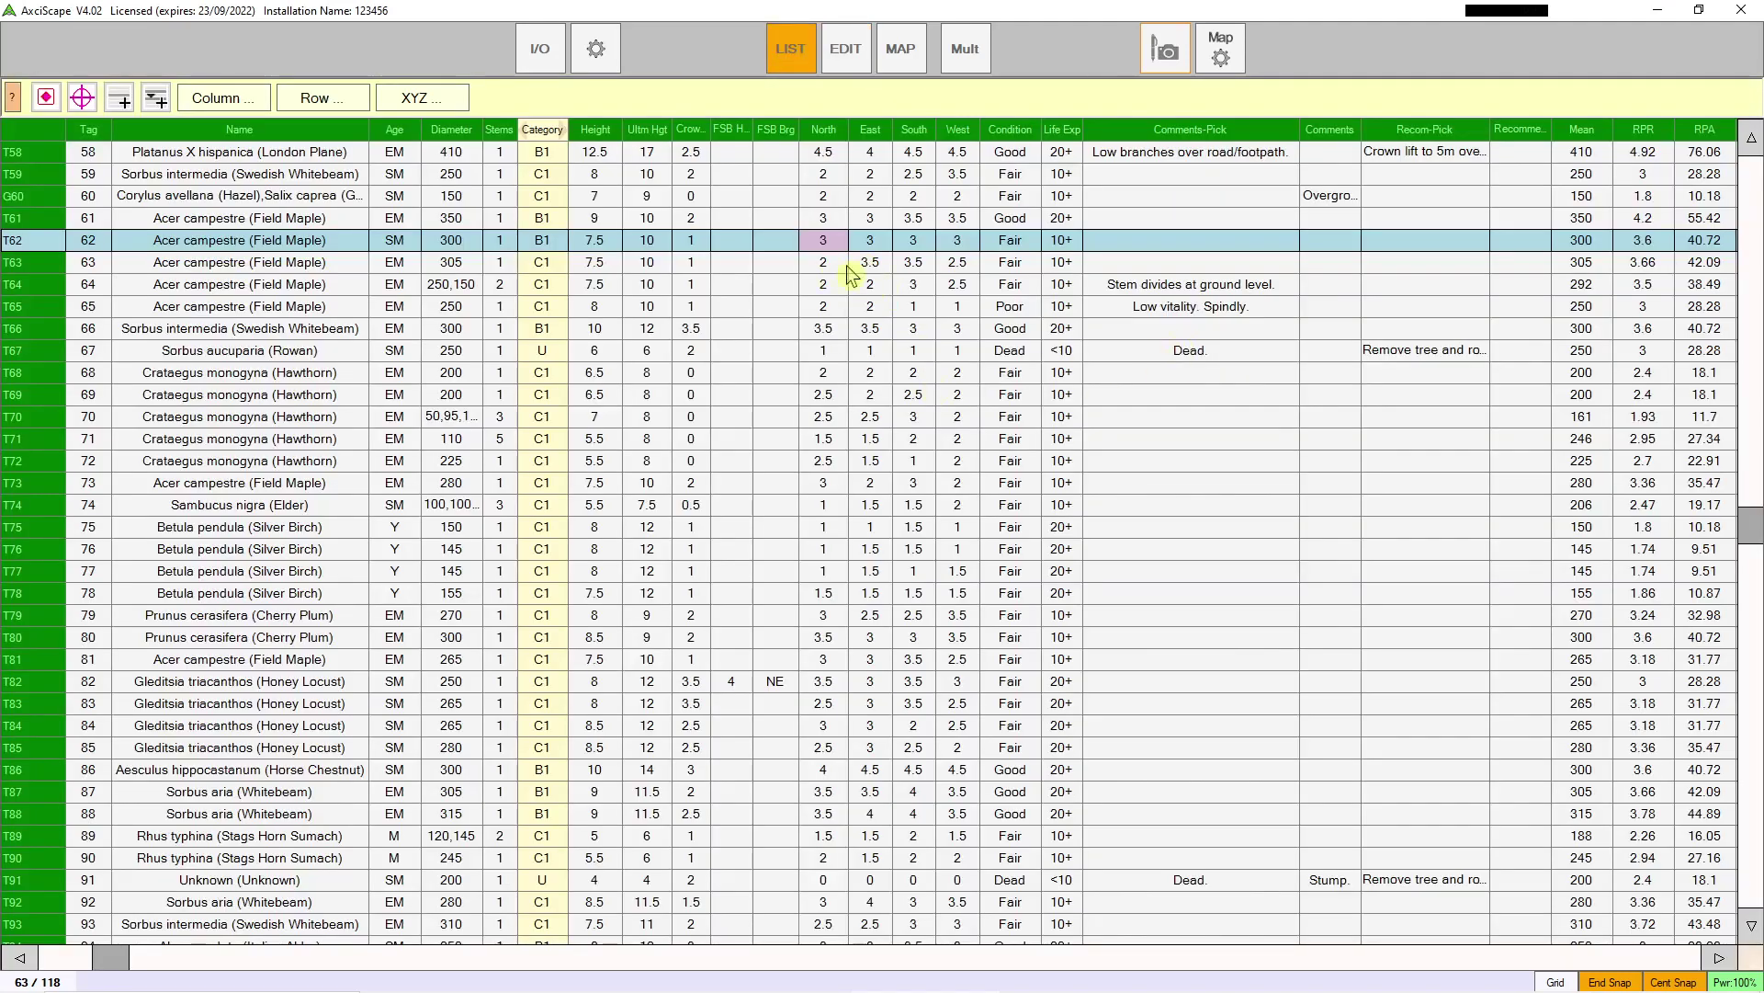
scroll(922, 388, up, 5)
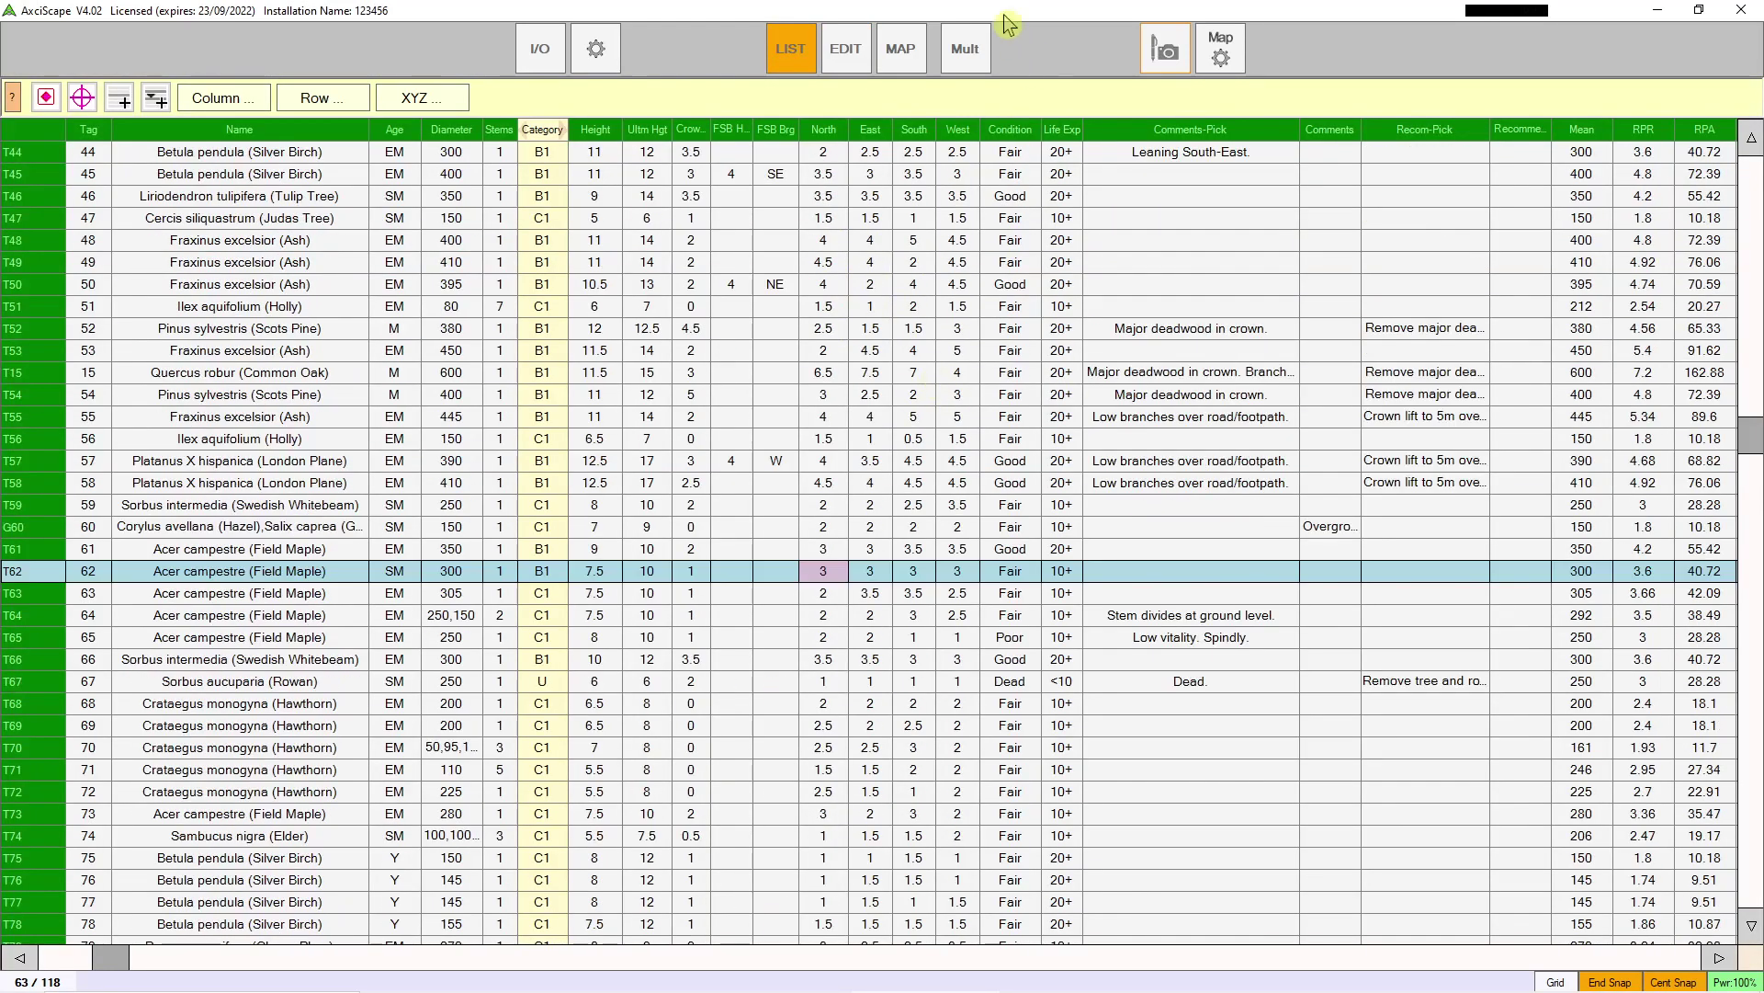
click(913, 52)
click(847, 49)
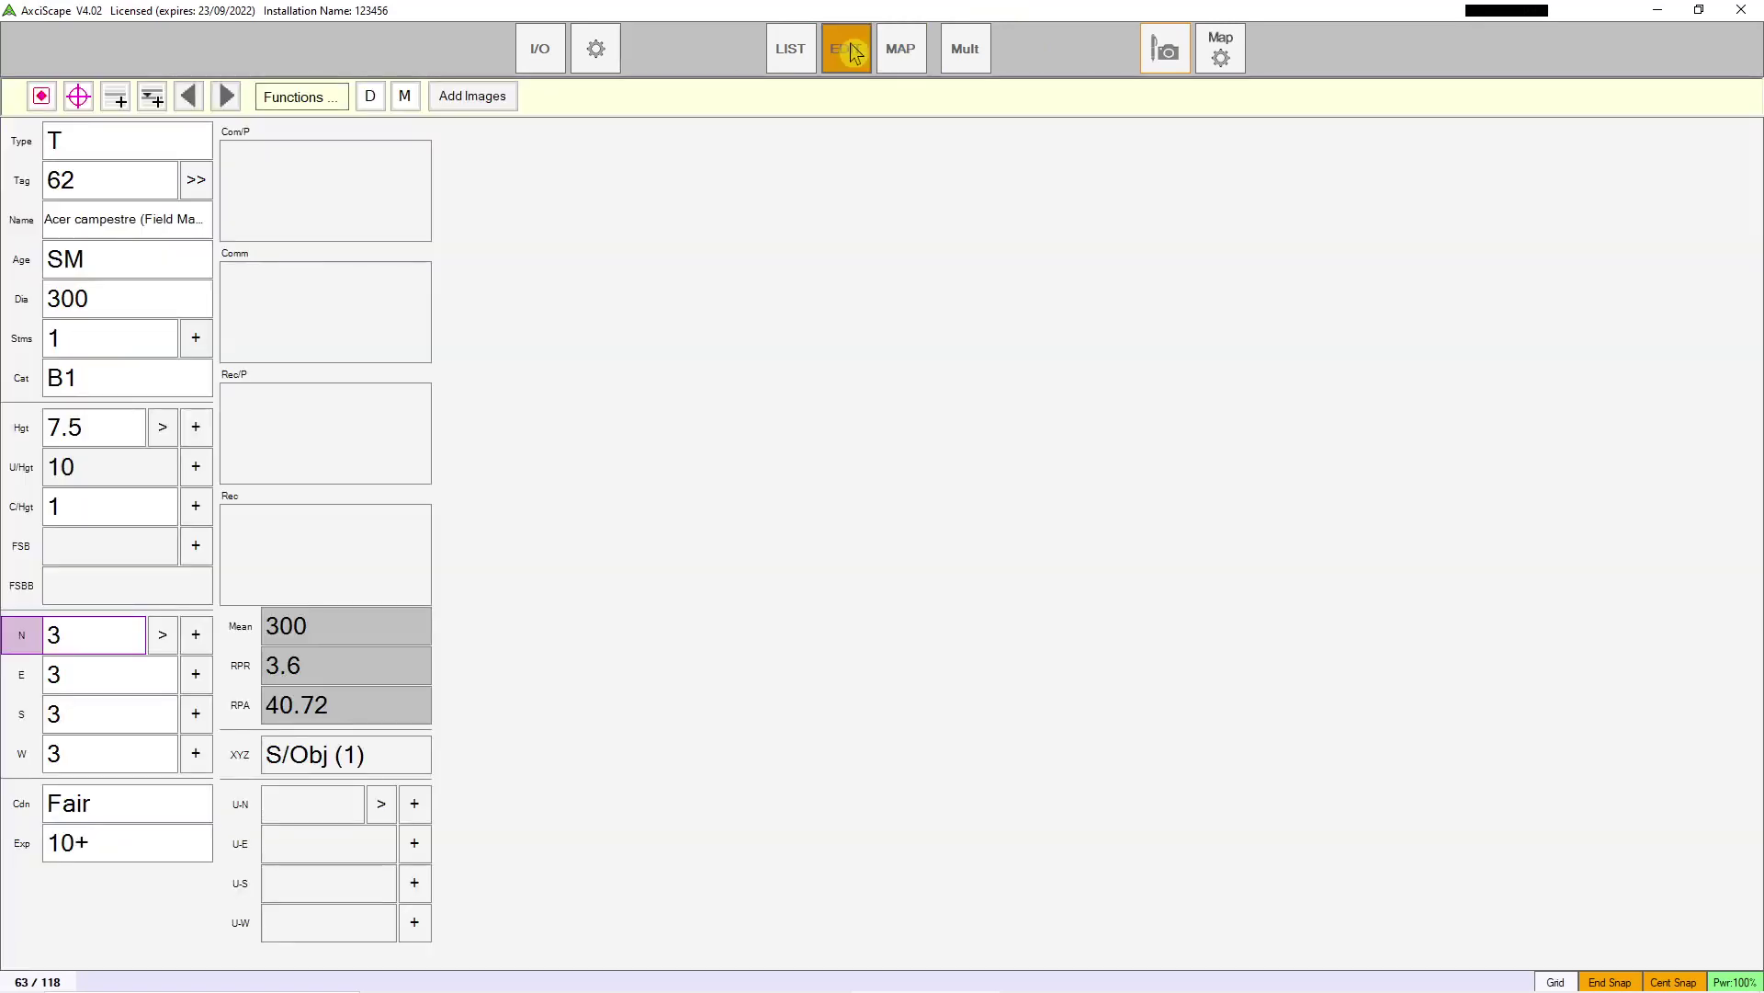
click(790, 49)
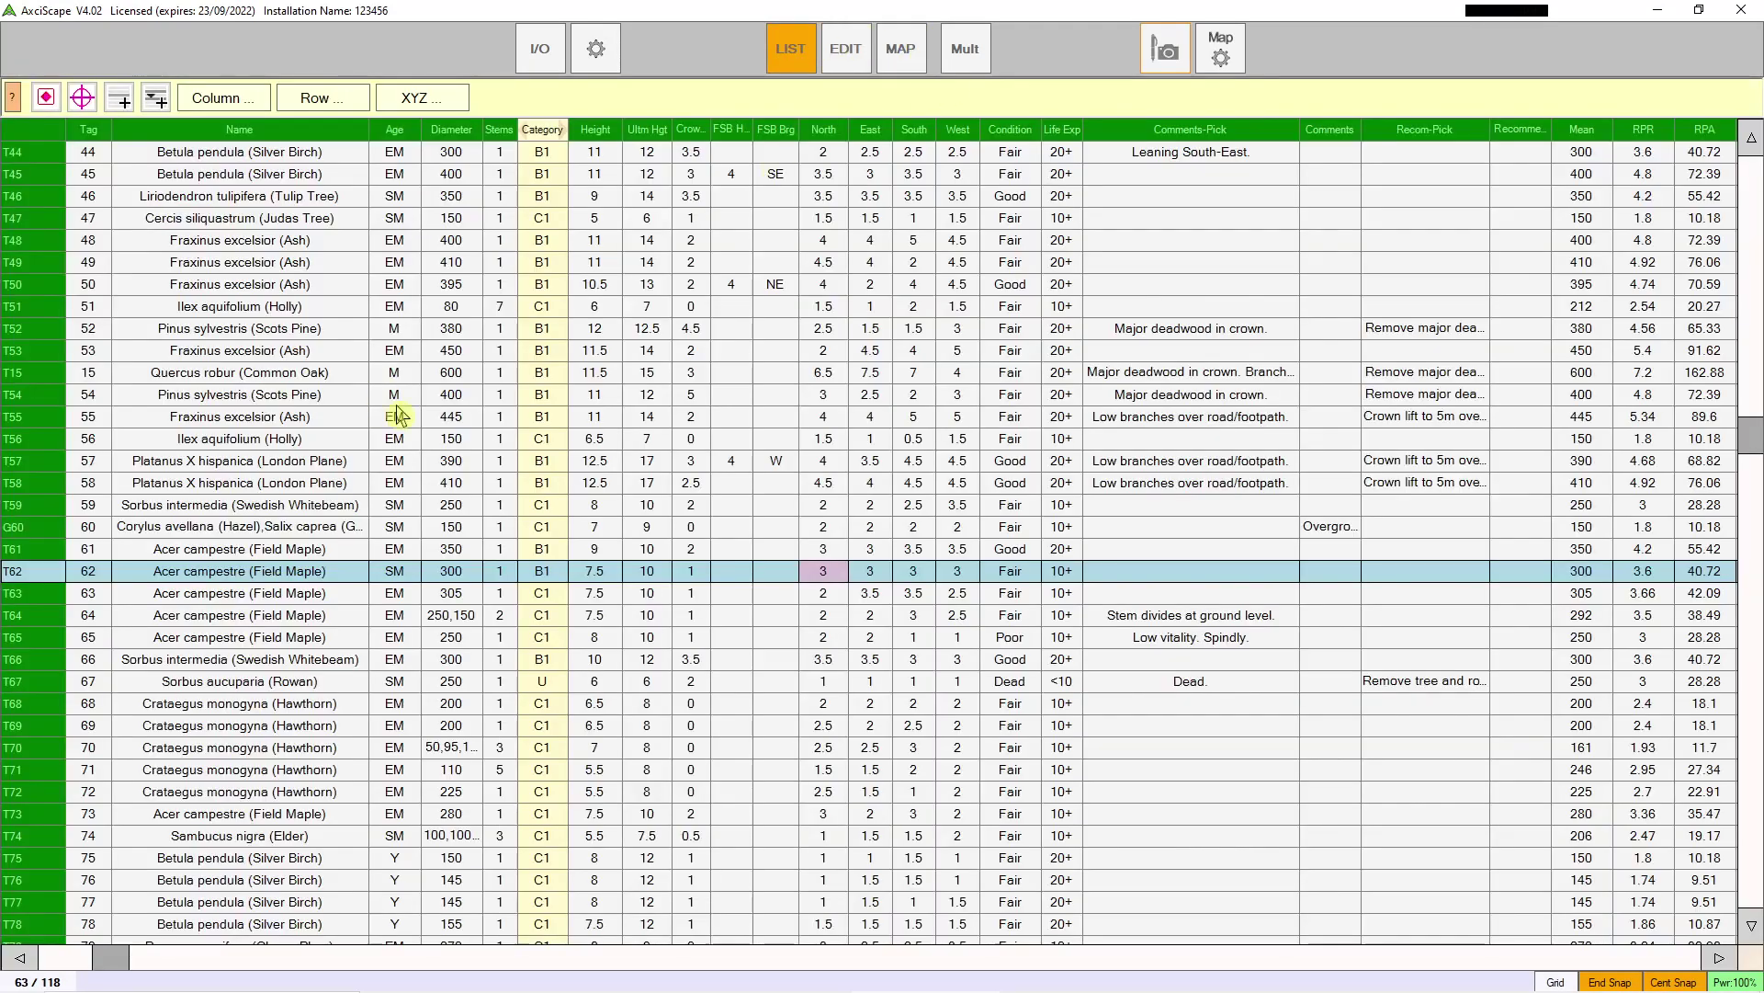
scroll(434, 428, down, 5)
scroll(439, 426, up, 5)
click(1172, 201)
click(1171, 200)
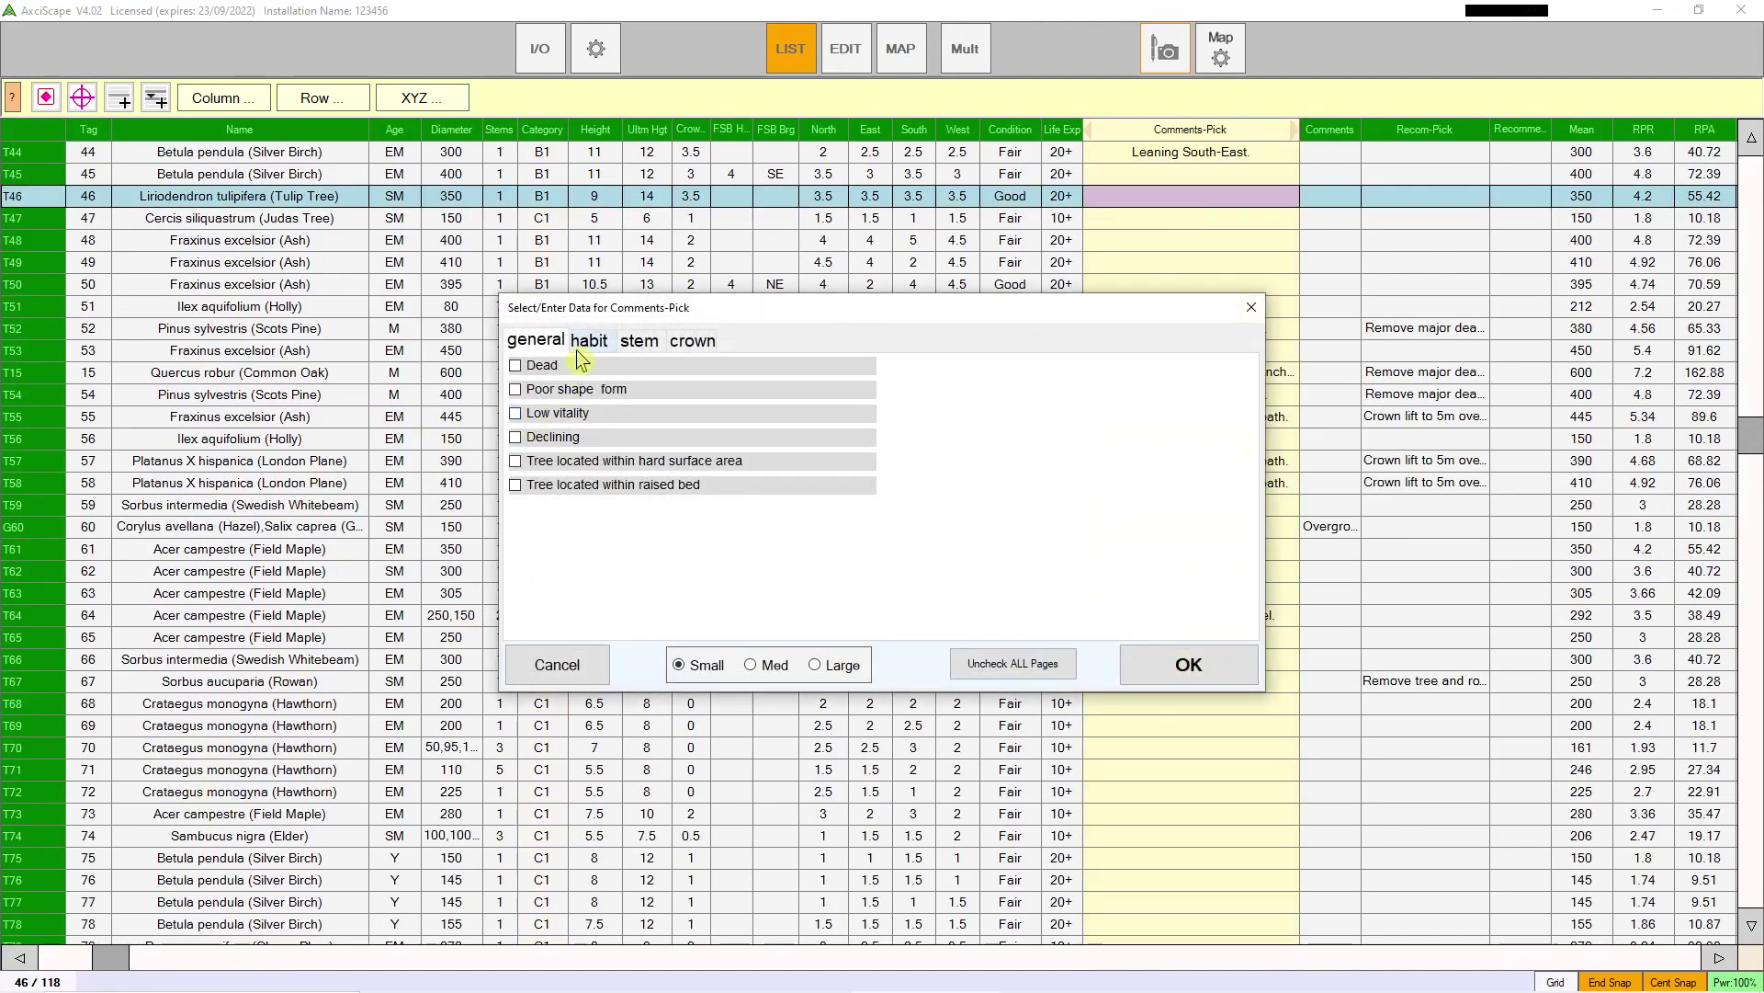
click(1215, 649)
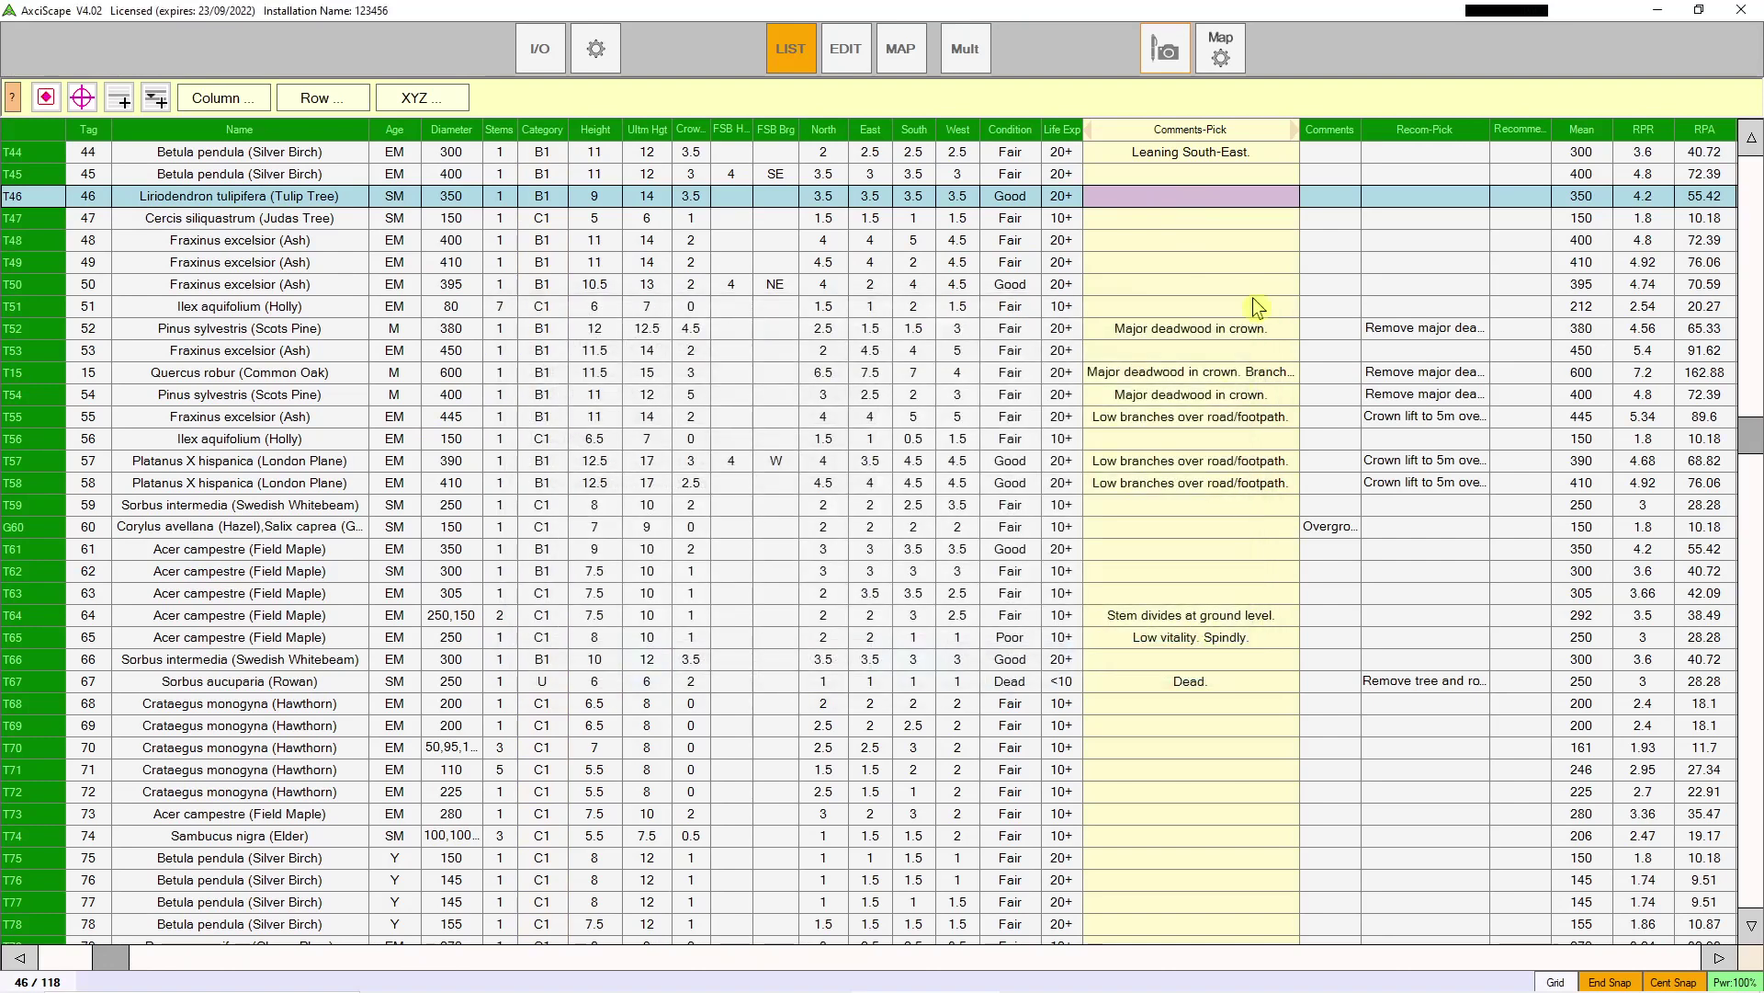
Step: Enter the free-text comment "tyffy" for tree T46 in the list
click(1331, 193)
click(1331, 193)
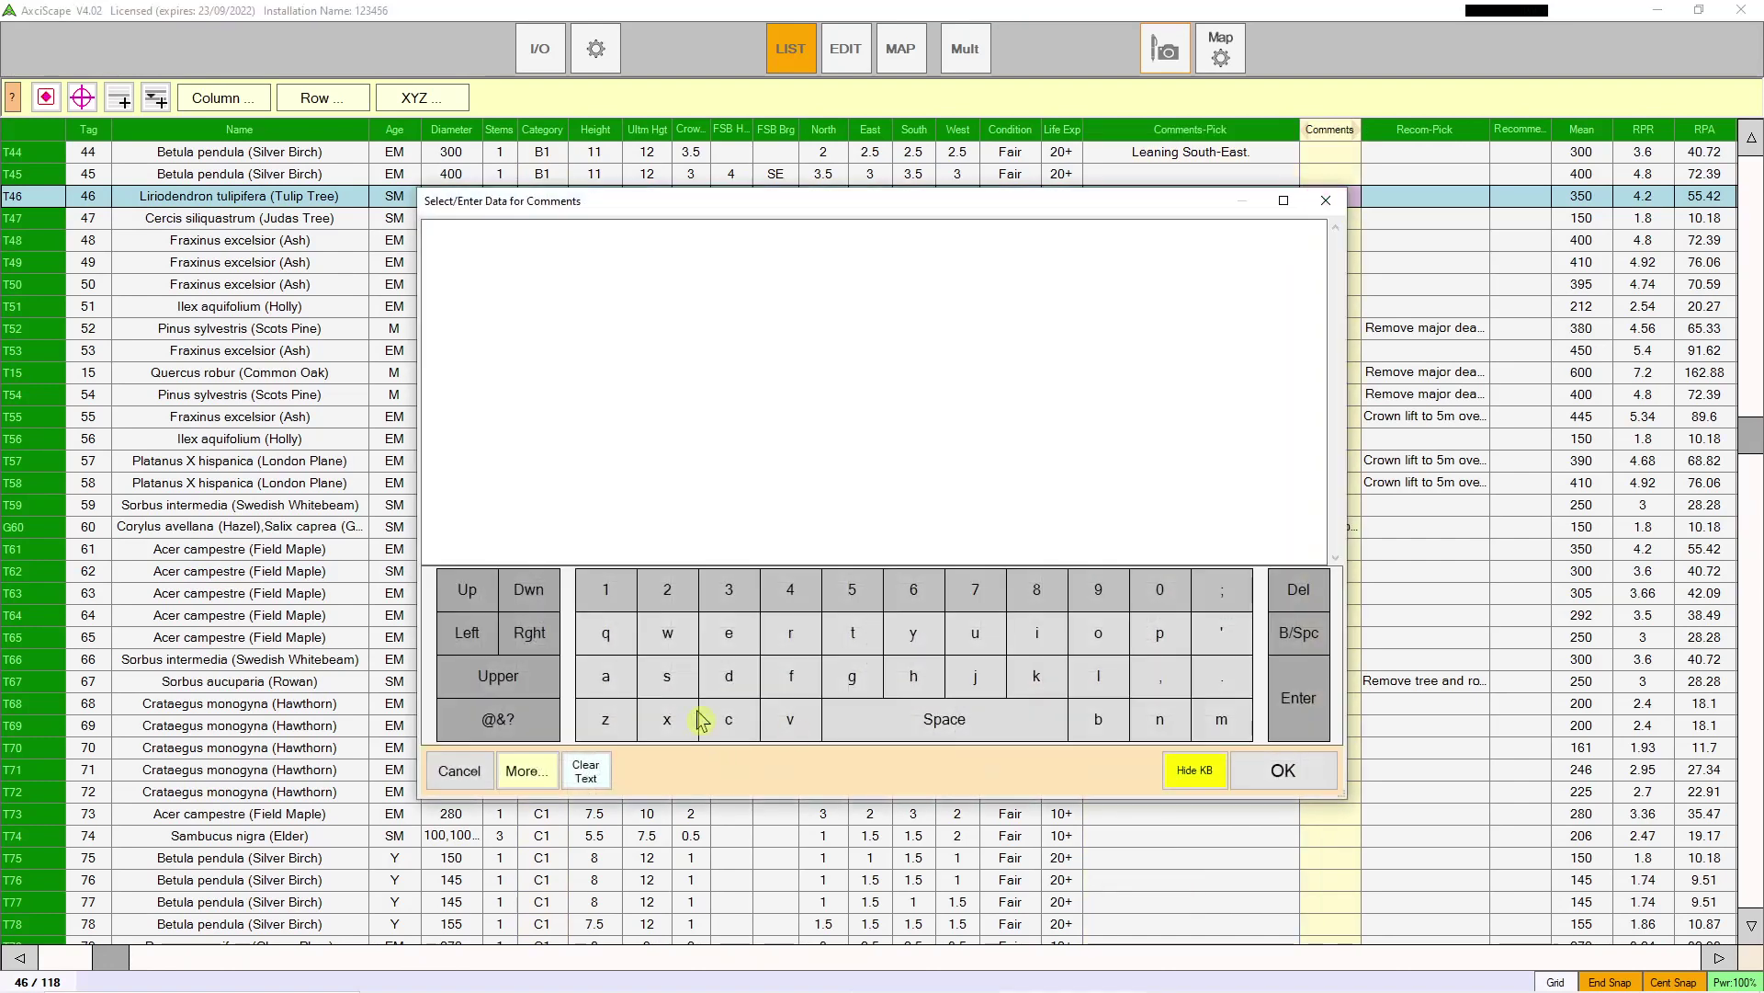
click(836, 643)
click(914, 643)
double_click(793, 675)
click(913, 634)
click(1283, 770)
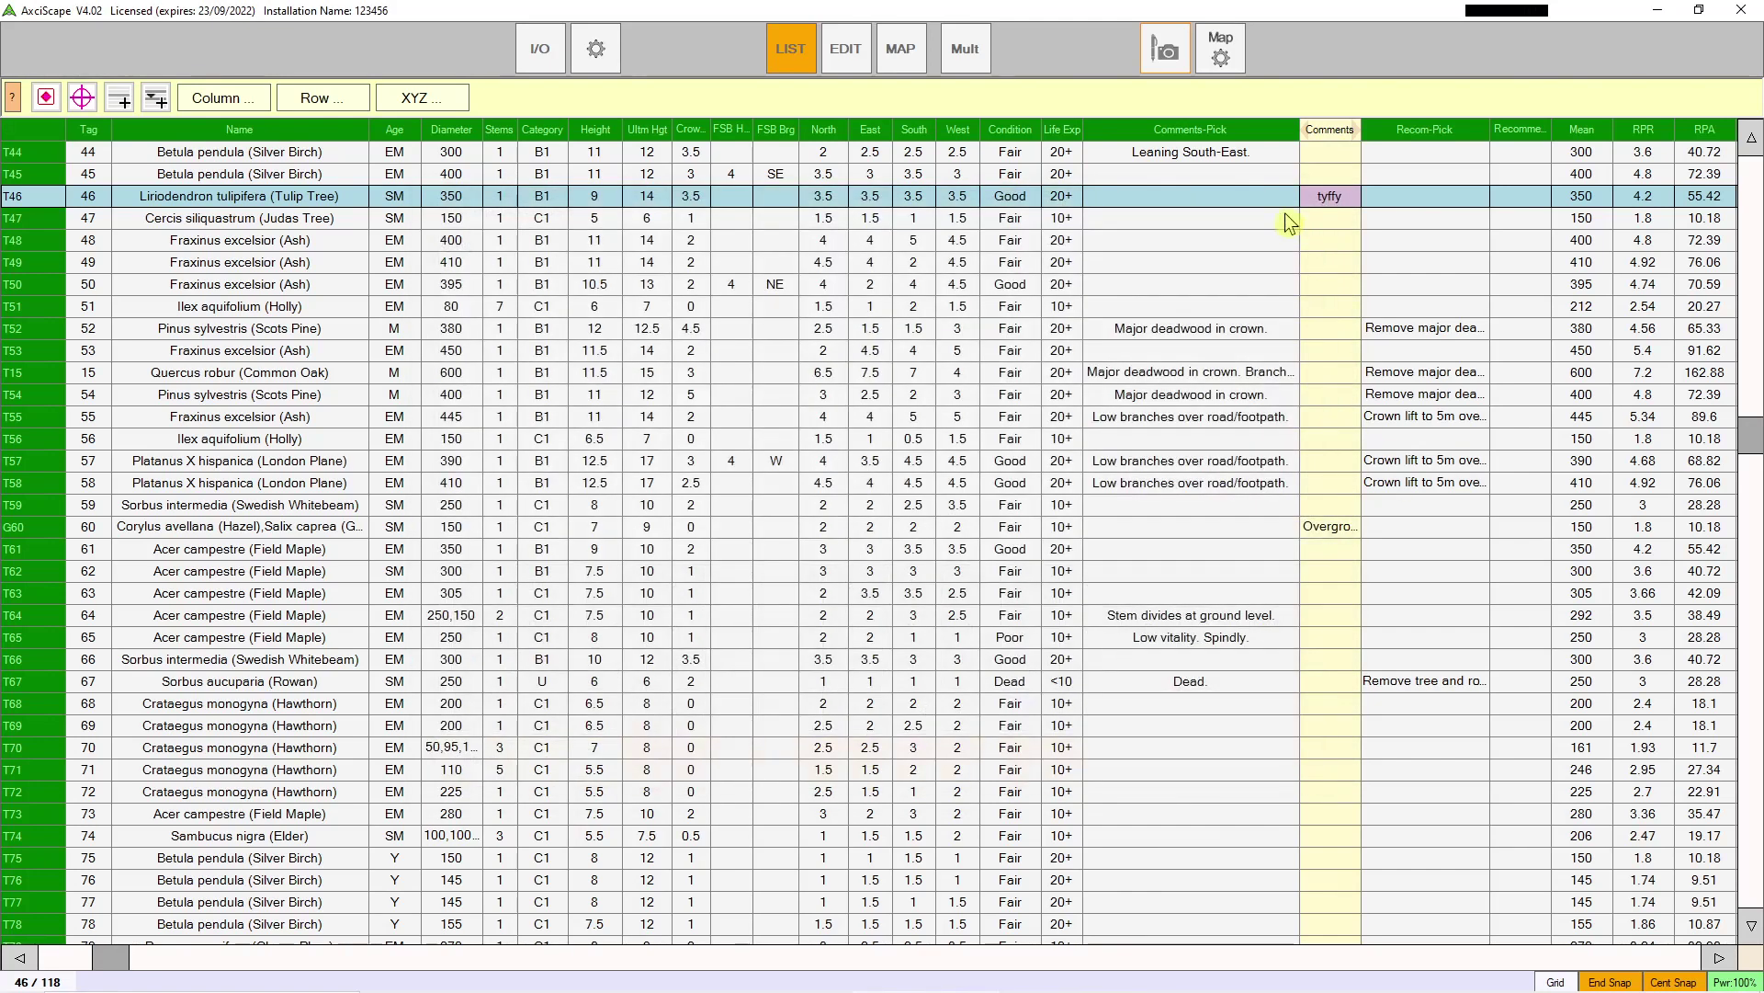
Step: Add the preset stem comments "Cavity on stem" and "Stem divides above 1.5m" to tree T46
click(1185, 193)
click(1185, 193)
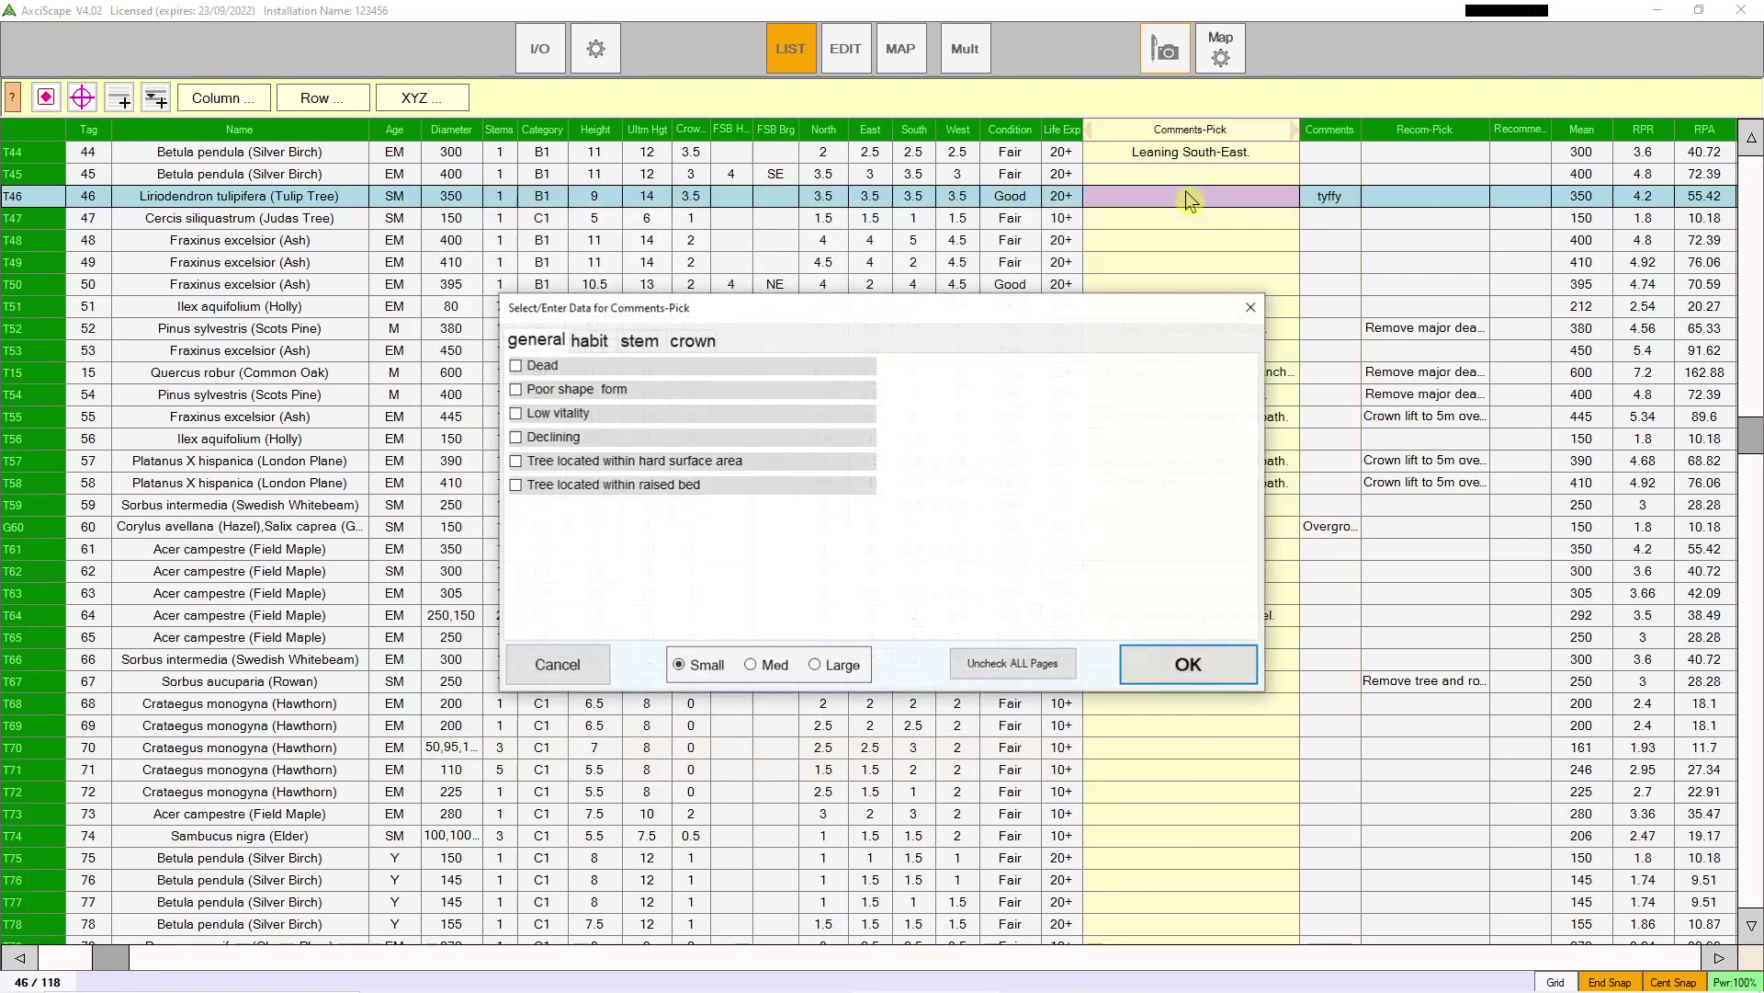
click(585, 342)
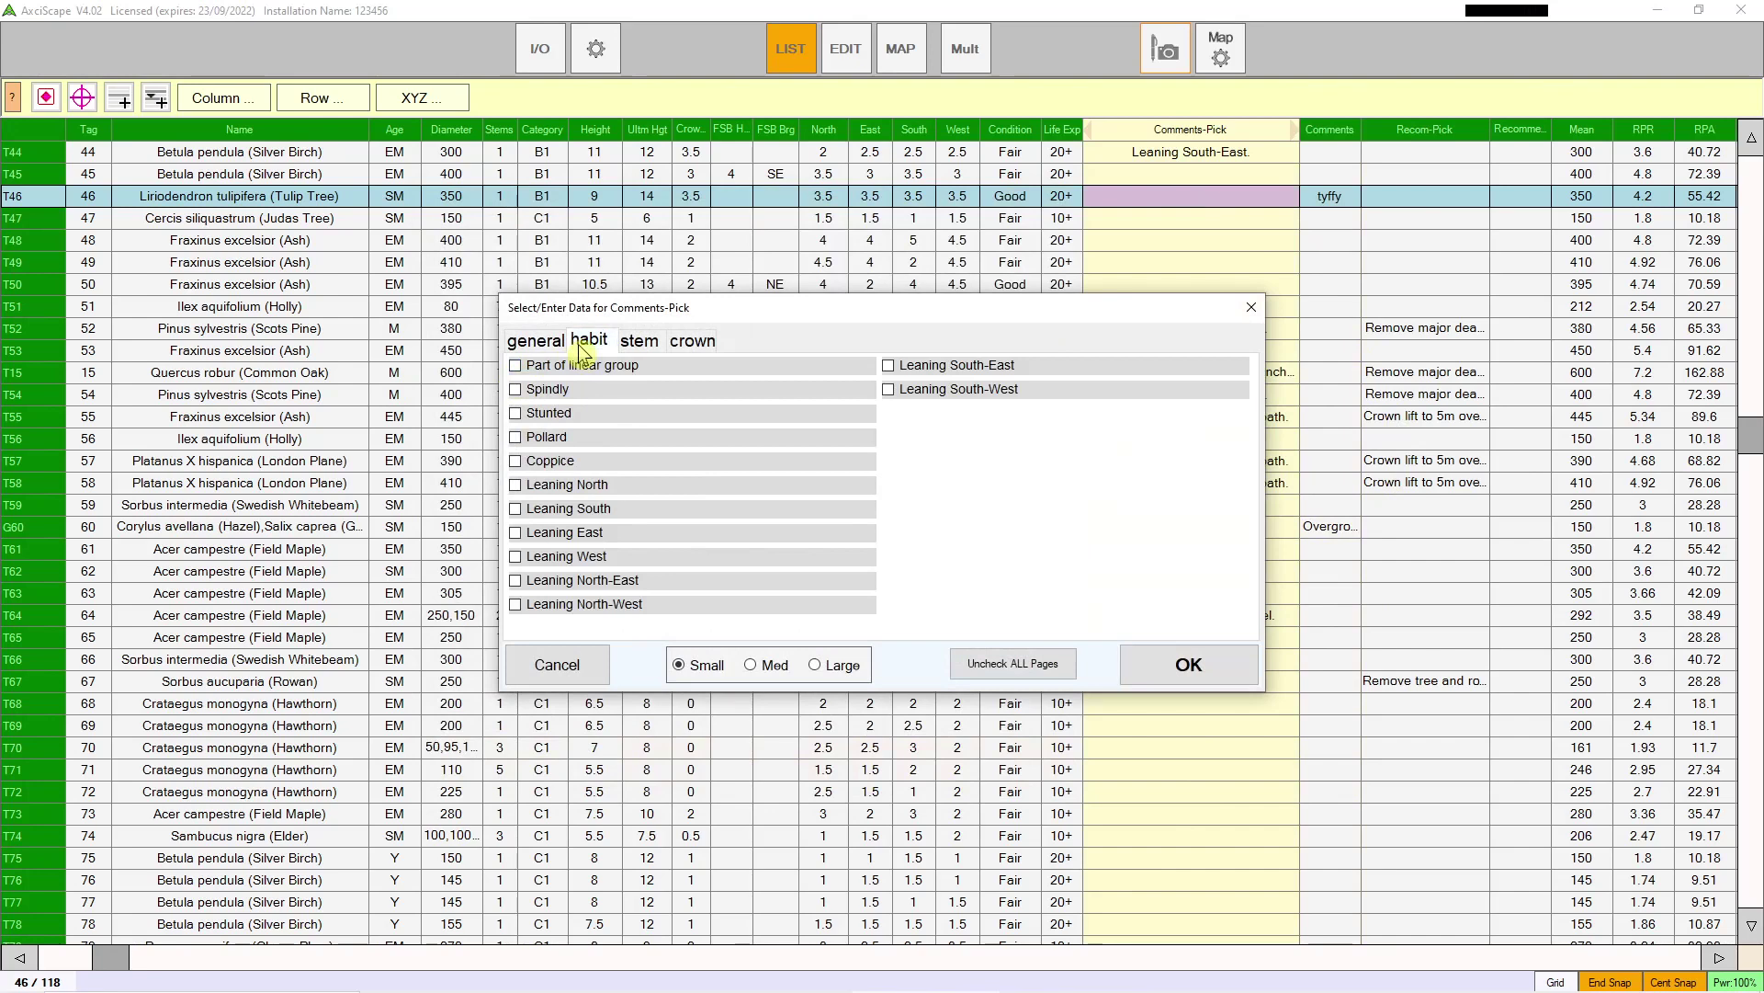
click(655, 347)
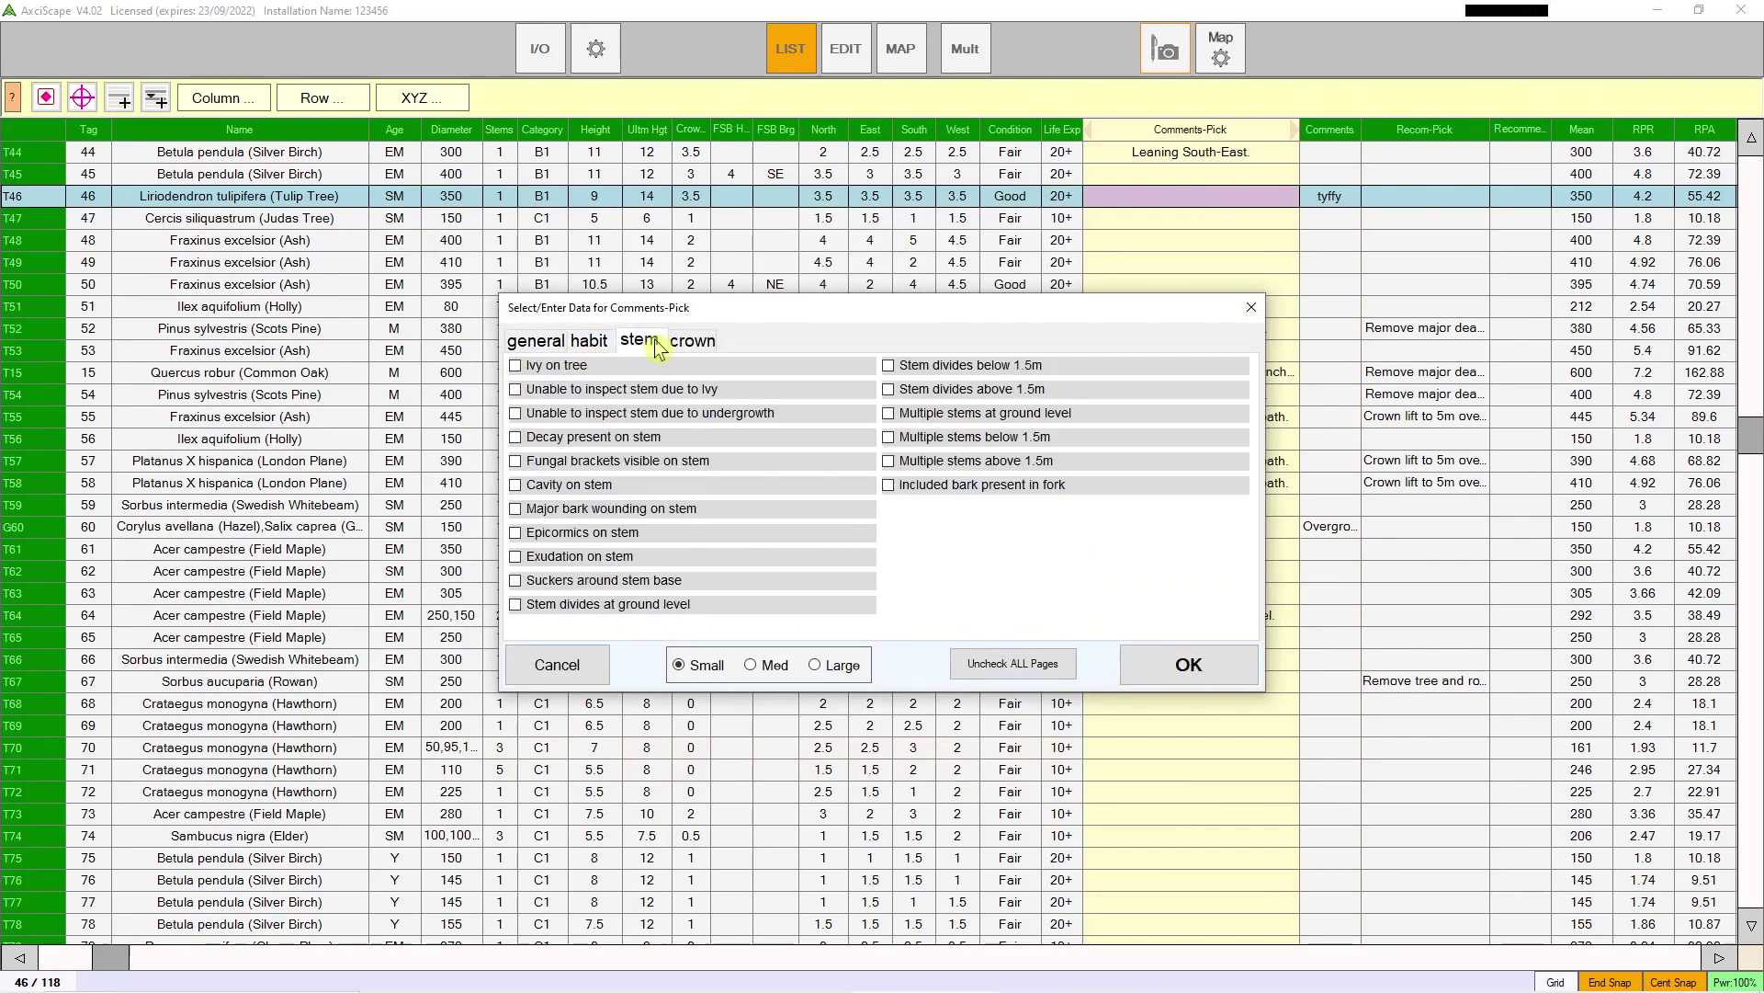
click(888, 390)
click(515, 485)
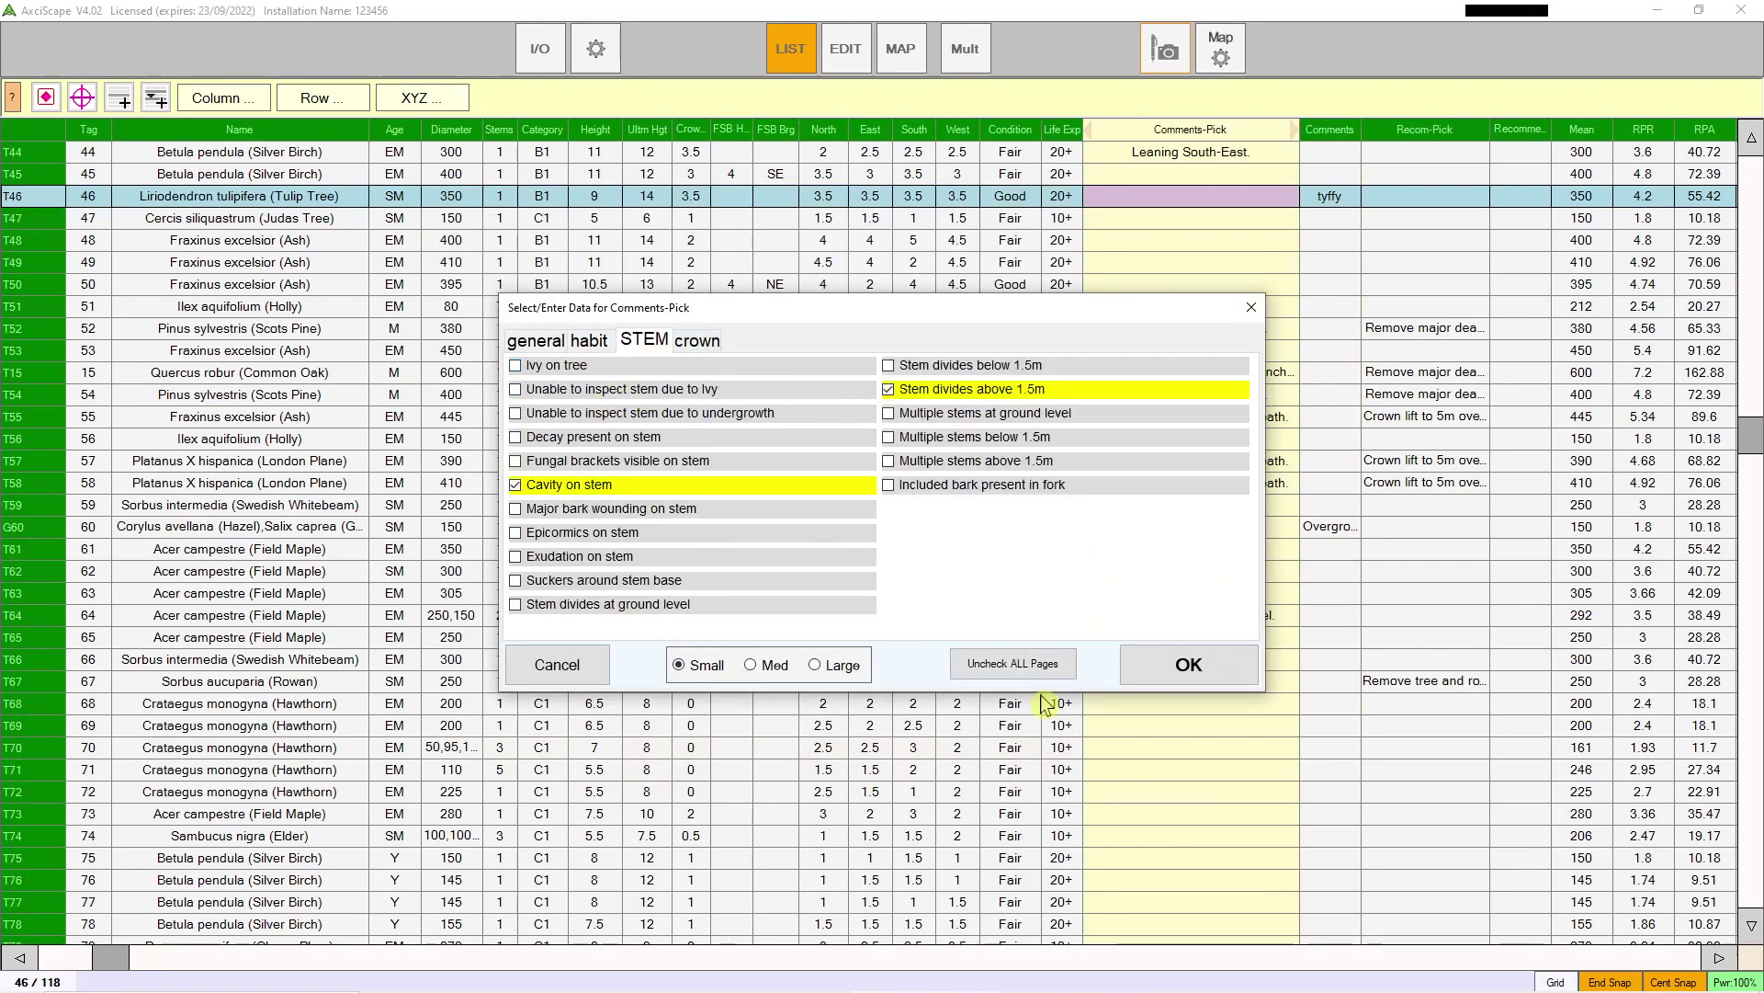
click(1149, 667)
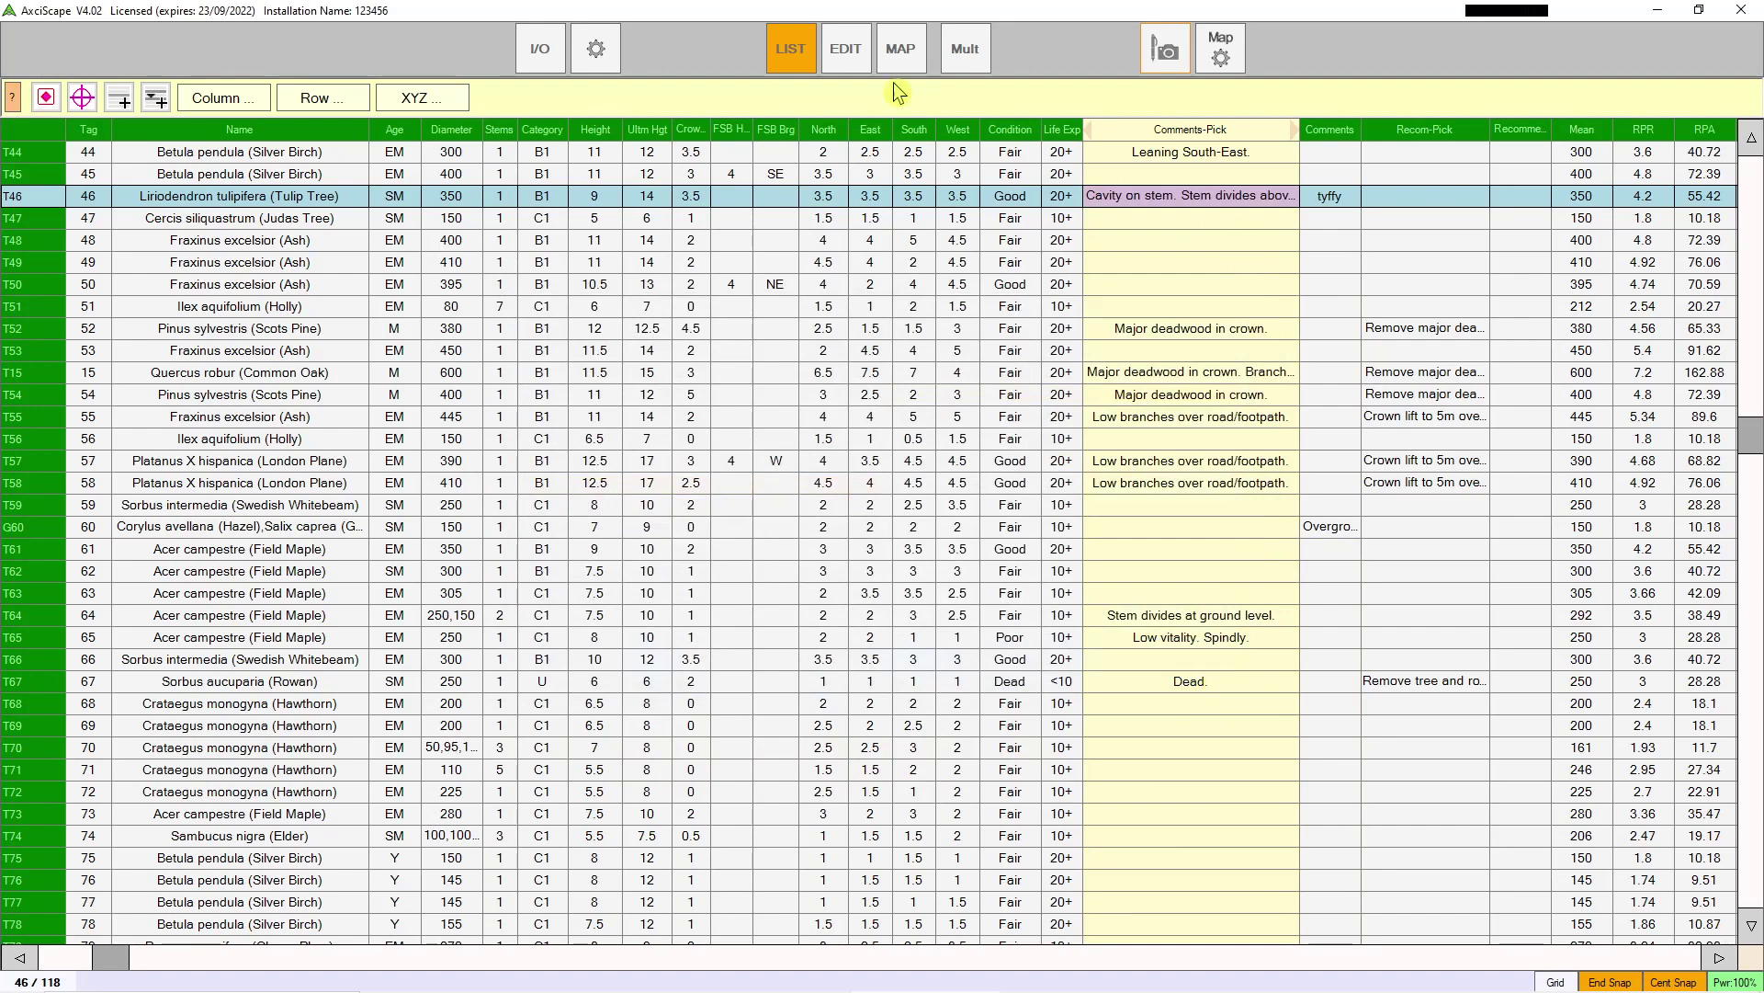
Step: In the edit view, add the preset stem comment "Ivy on tree" to tree T46
click(858, 59)
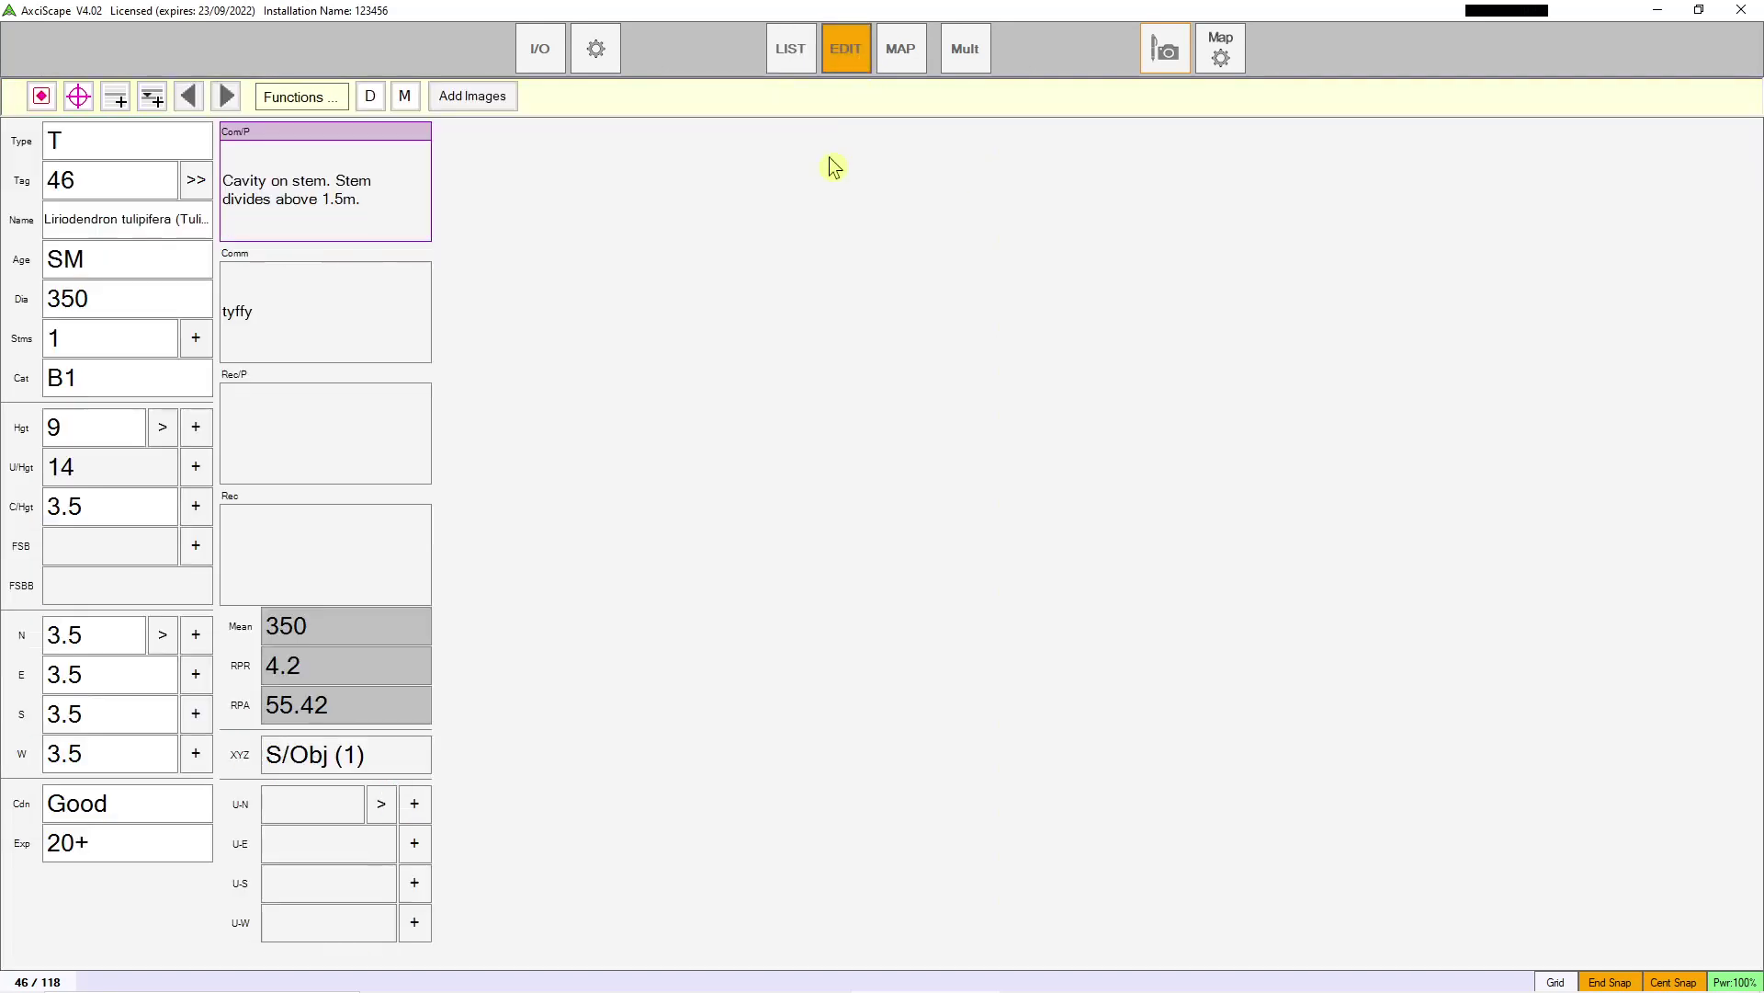
click(330, 201)
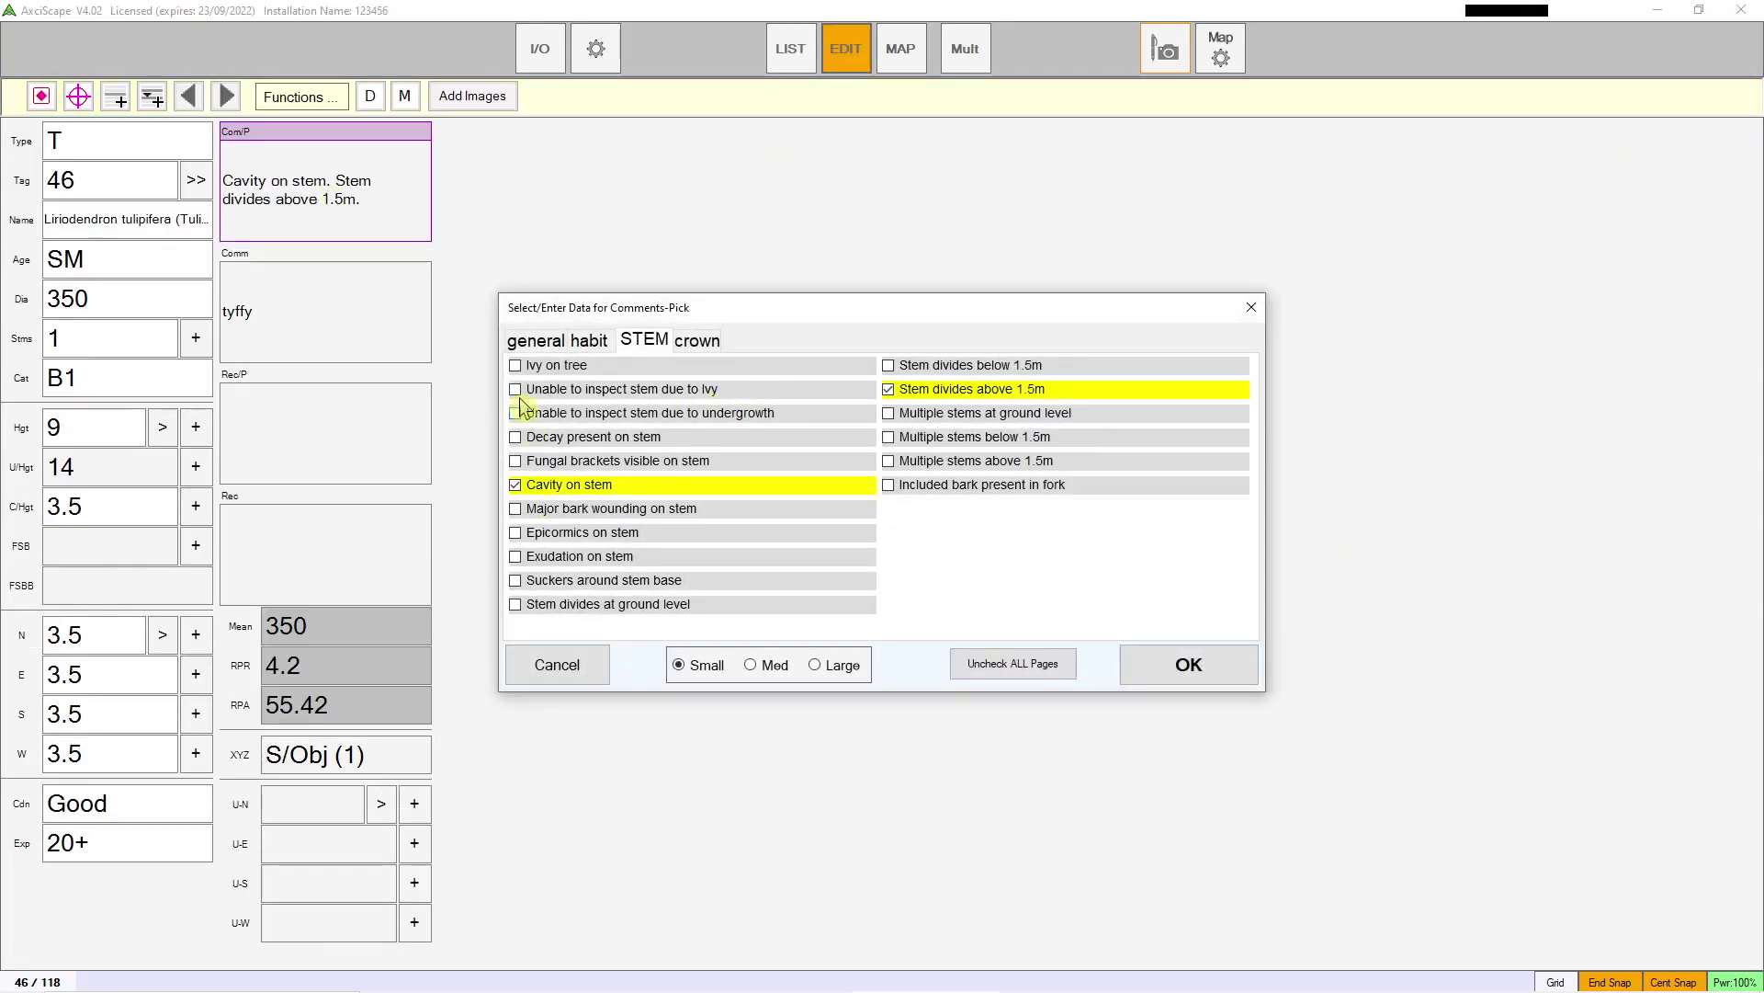
click(514, 366)
click(1243, 665)
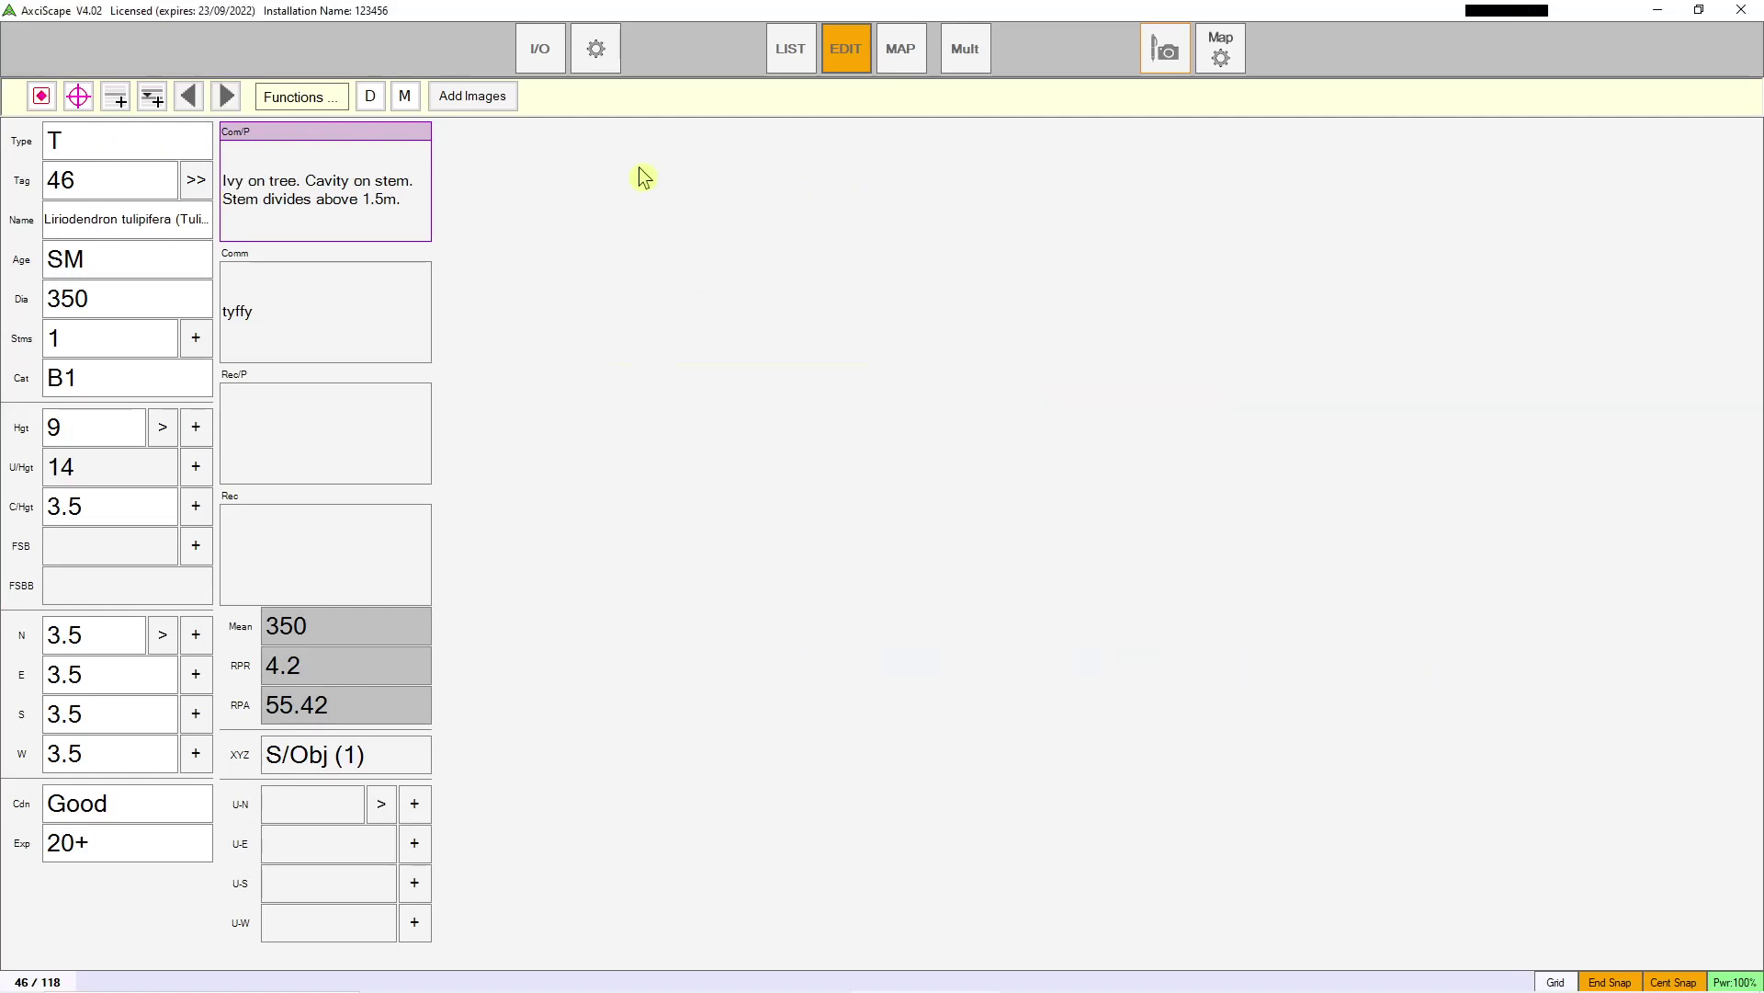
Step: Give tree T46 the preset general recommendation "Remove tree and root"
click(319, 433)
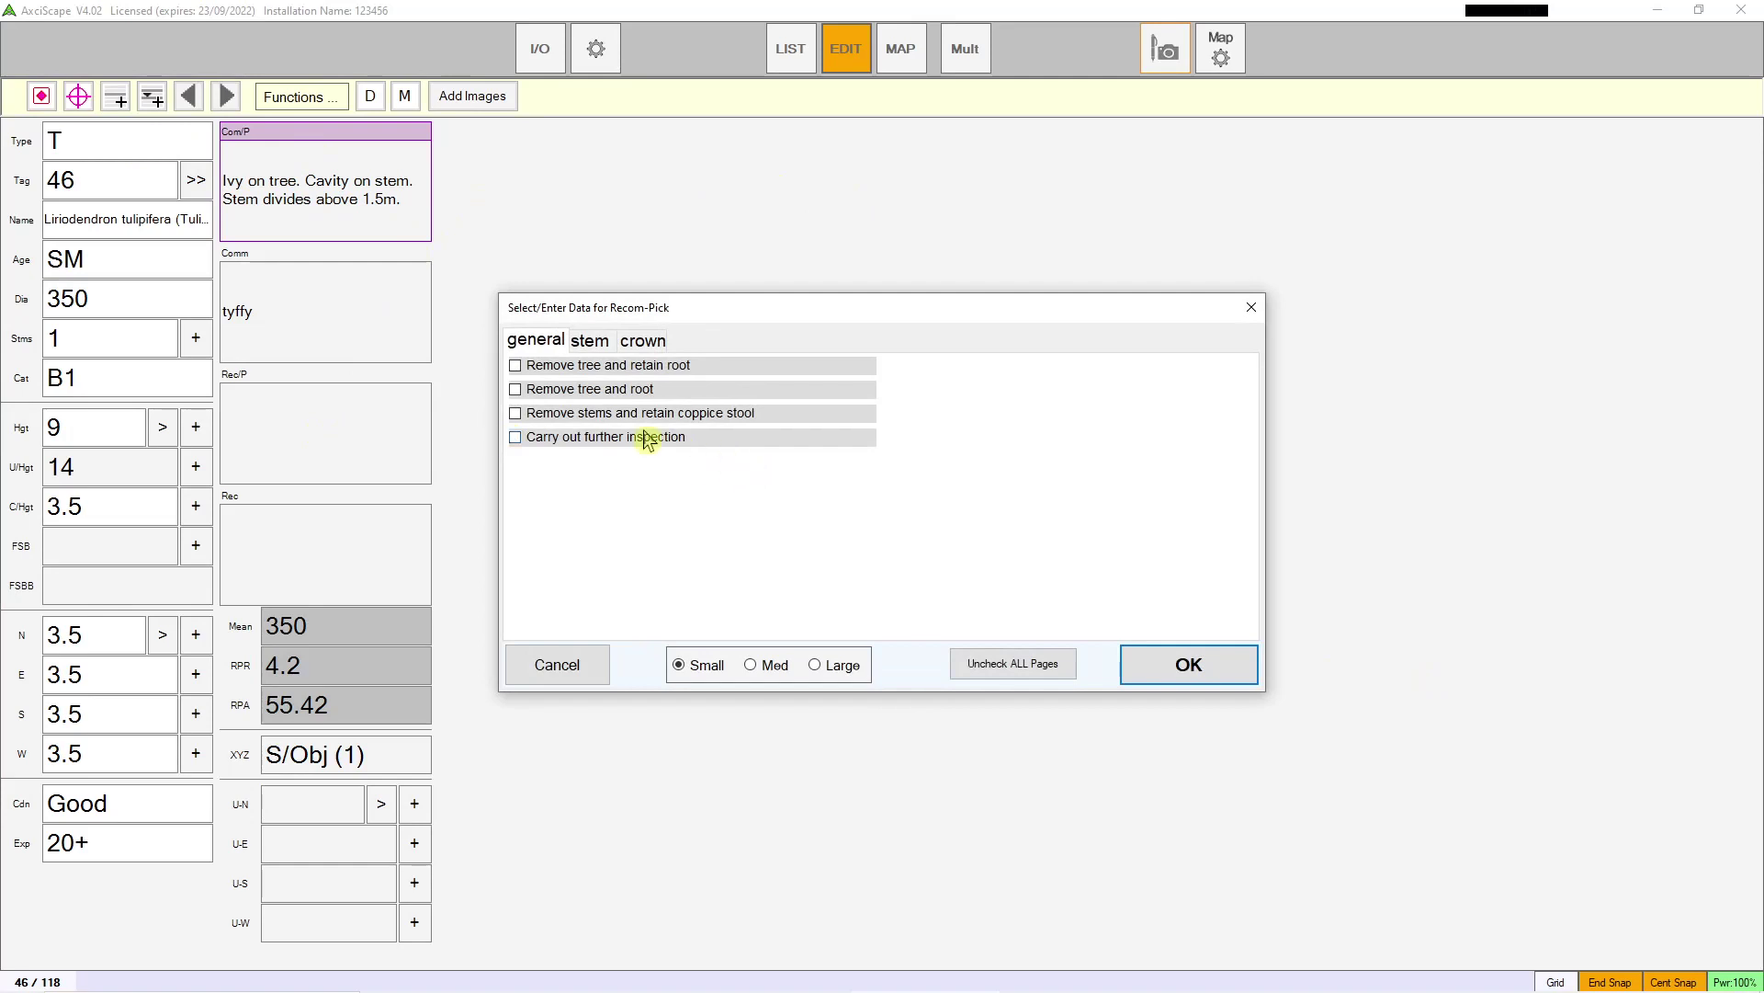
click(530, 390)
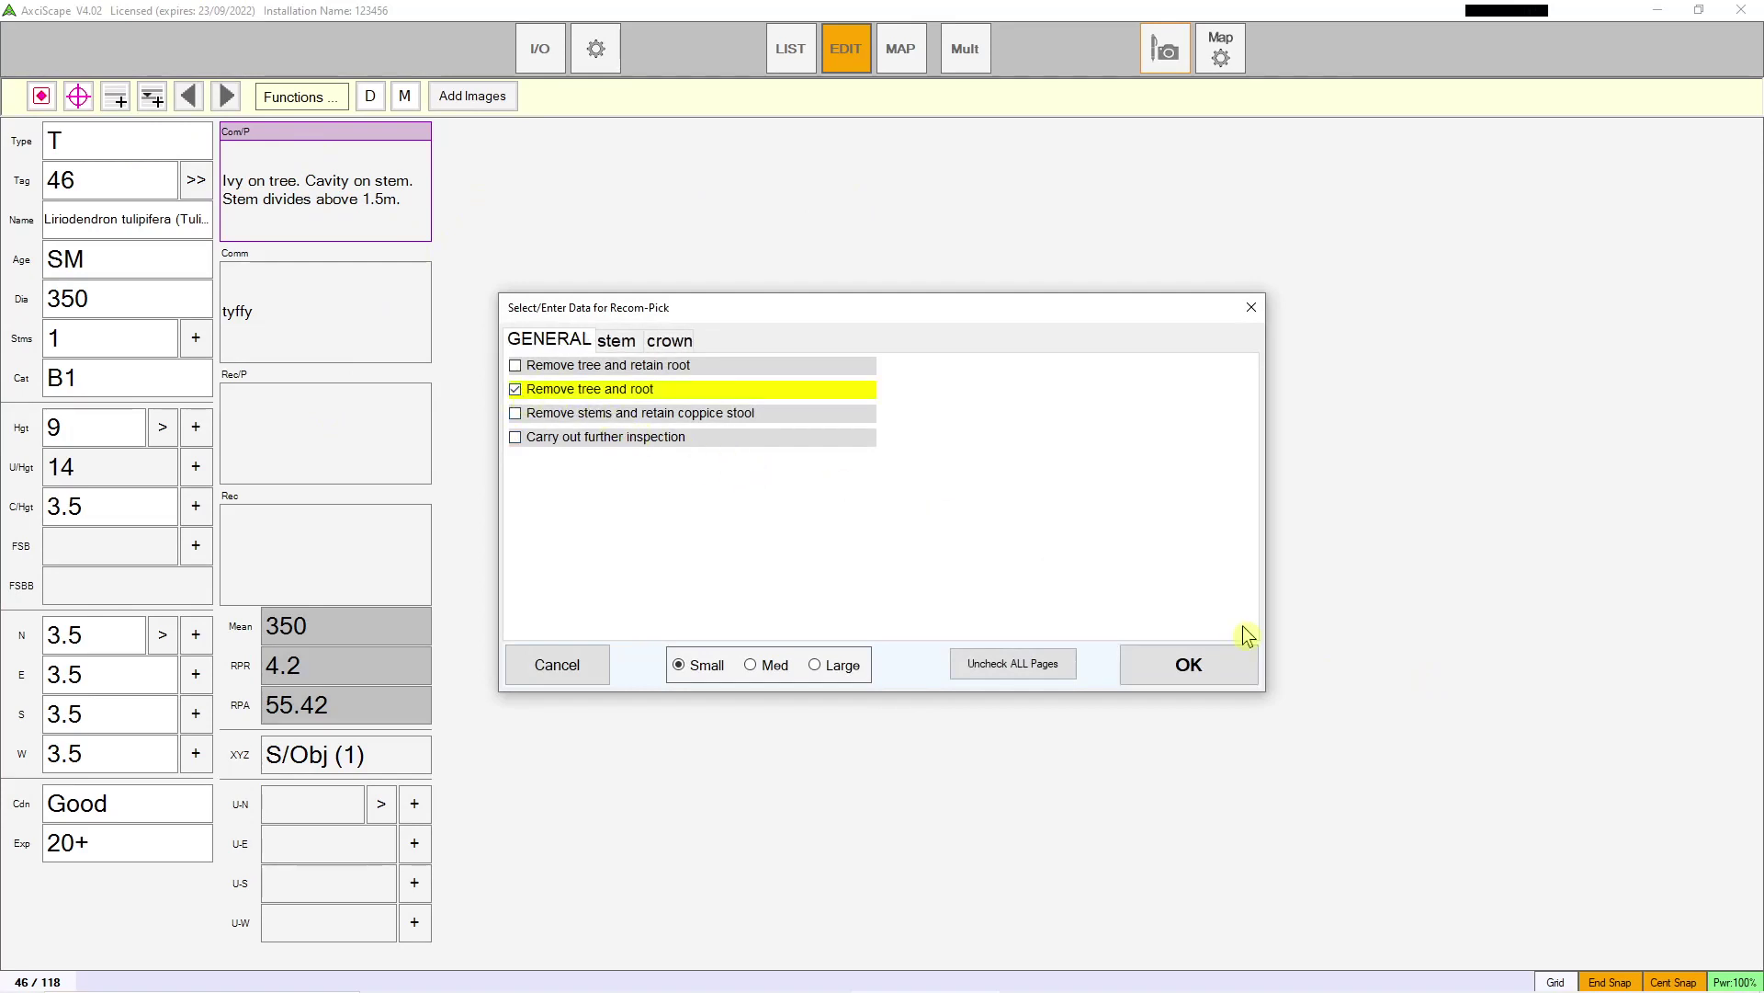
click(1233, 665)
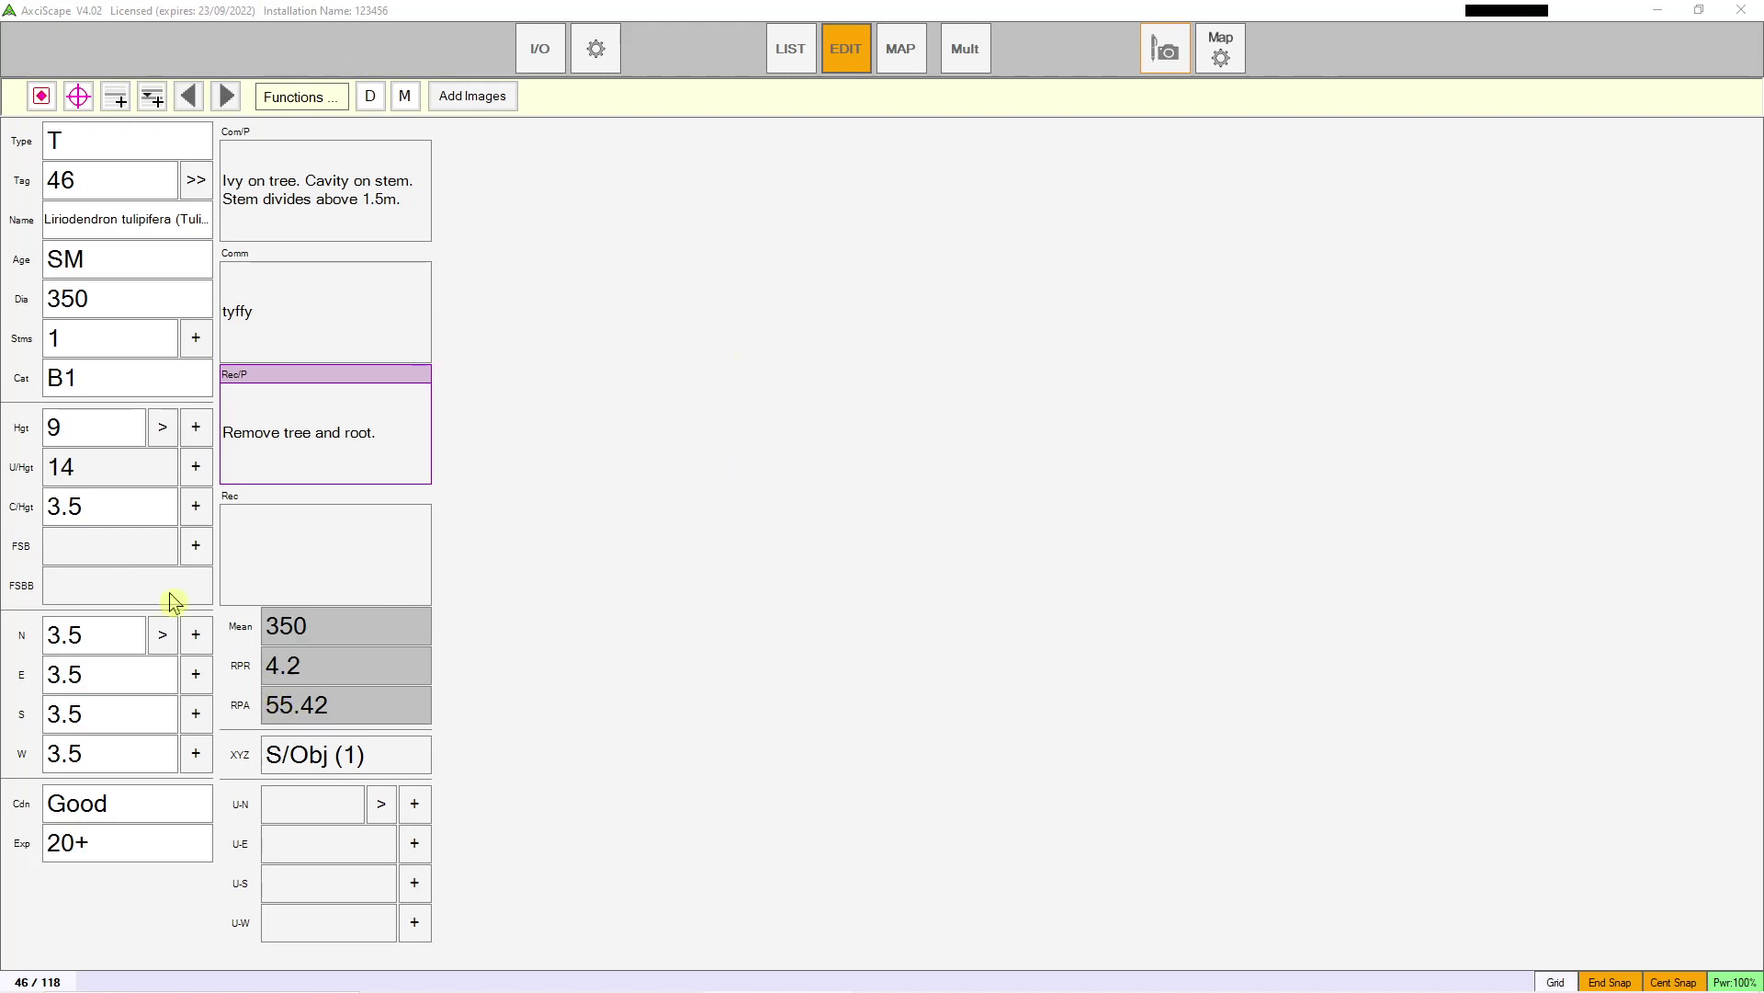
Step: Set tree T46's first significant branch height to 3 and its bearing to NE
click(104, 559)
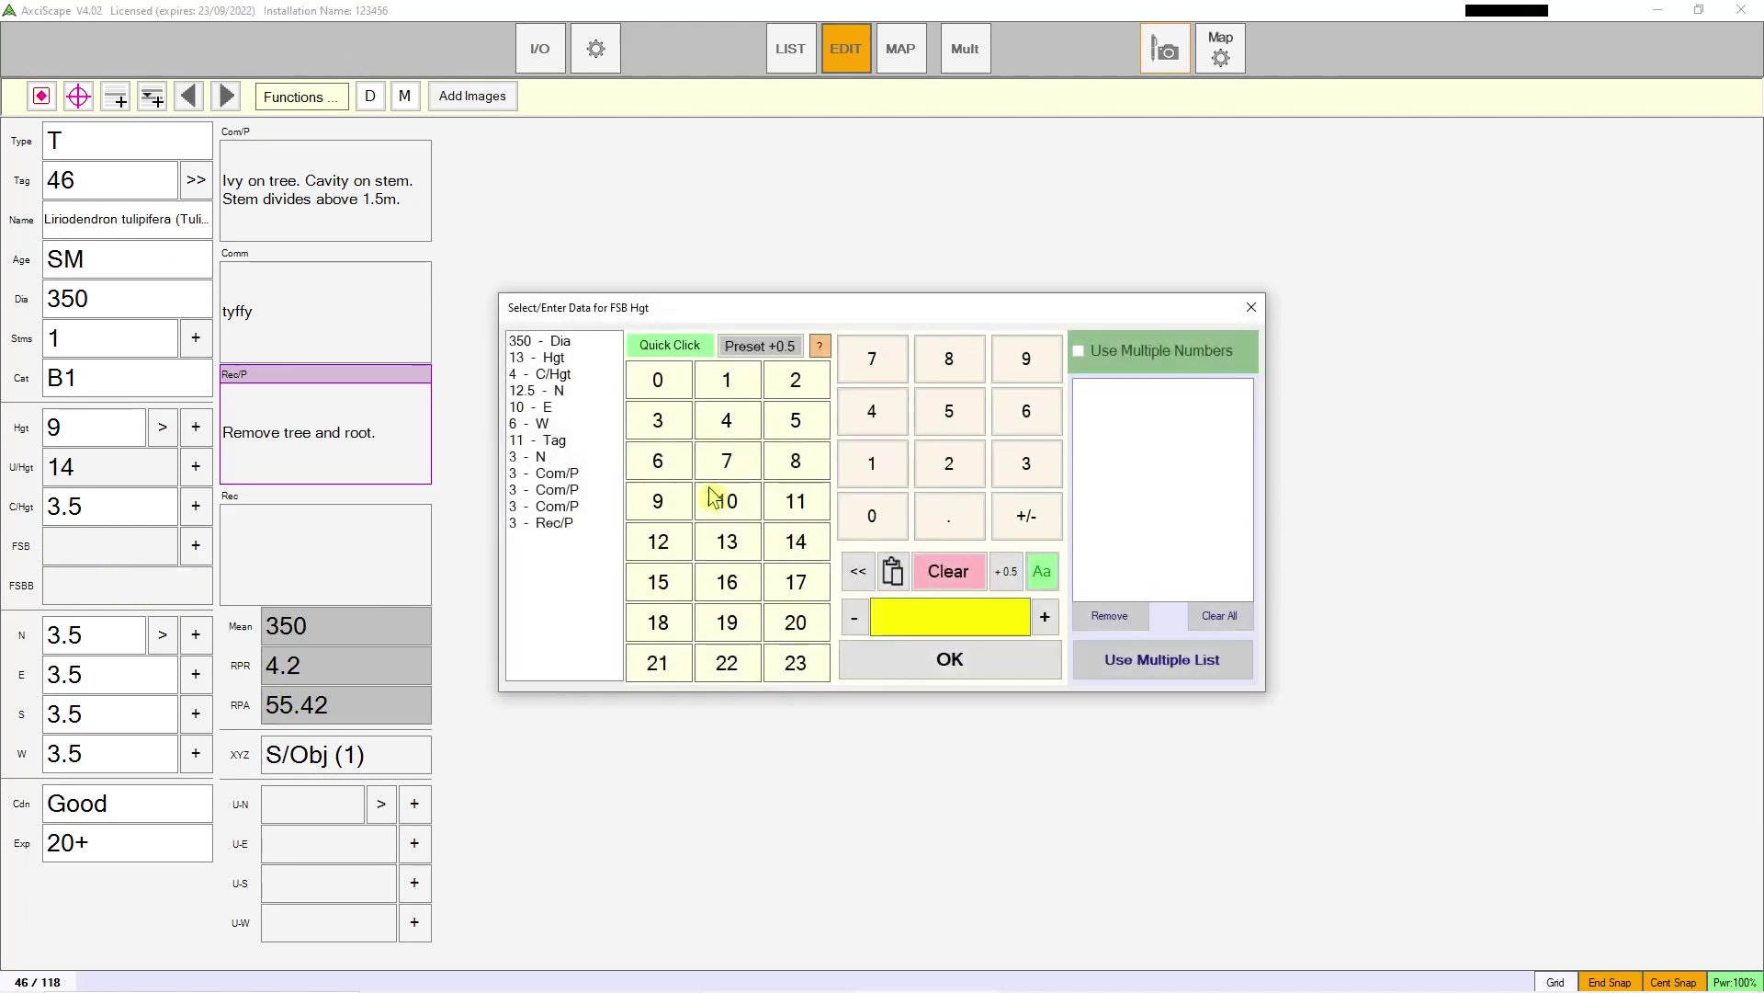
click(658, 422)
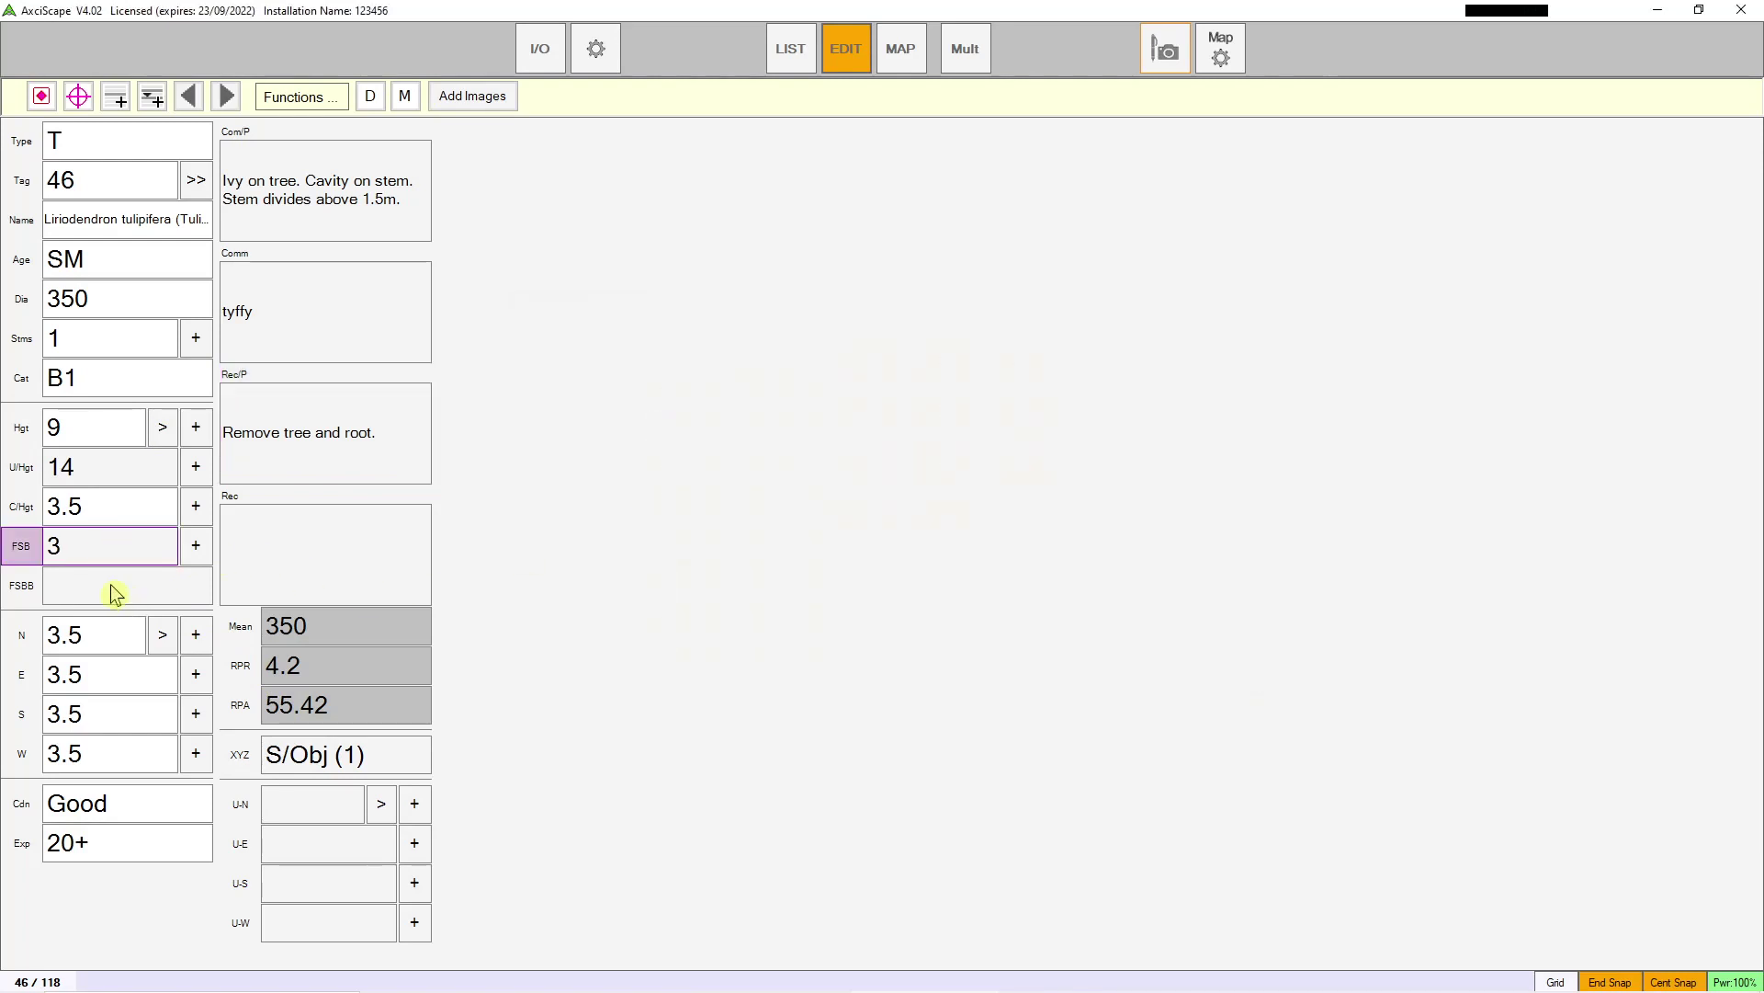
click(115, 592)
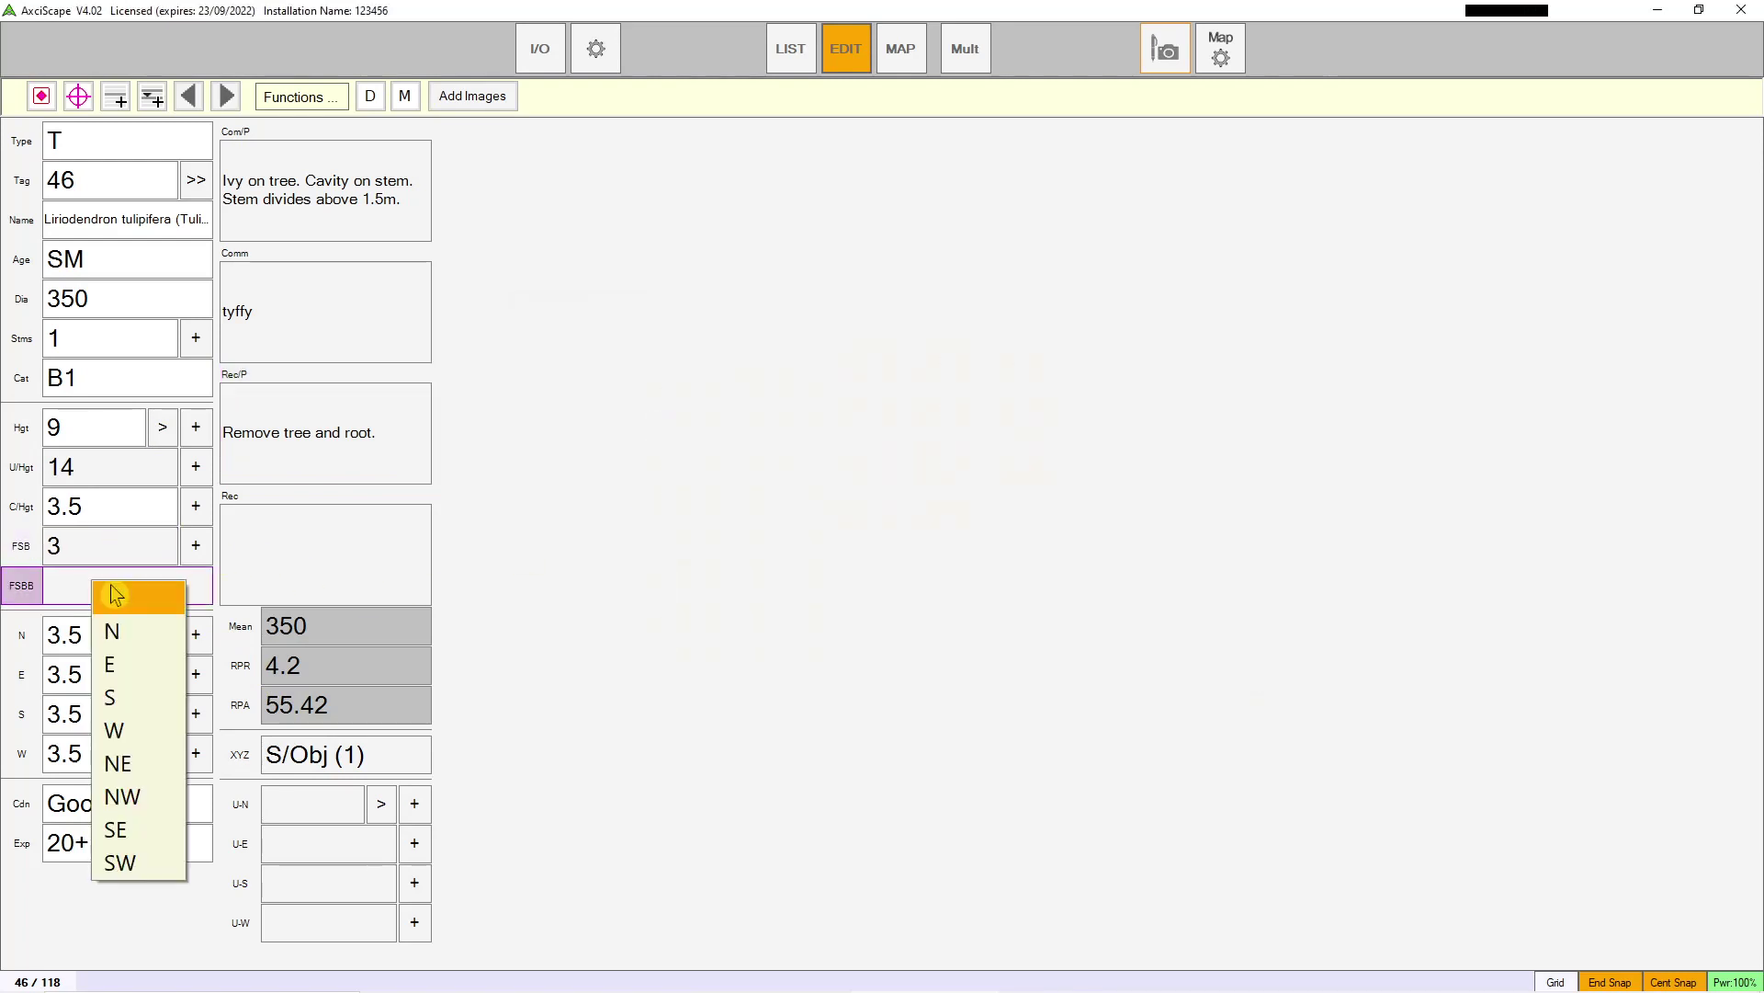
click(131, 765)
Step: Examine tree T46's branch direction arrow and the neighbouring trees in the map view
click(900, 53)
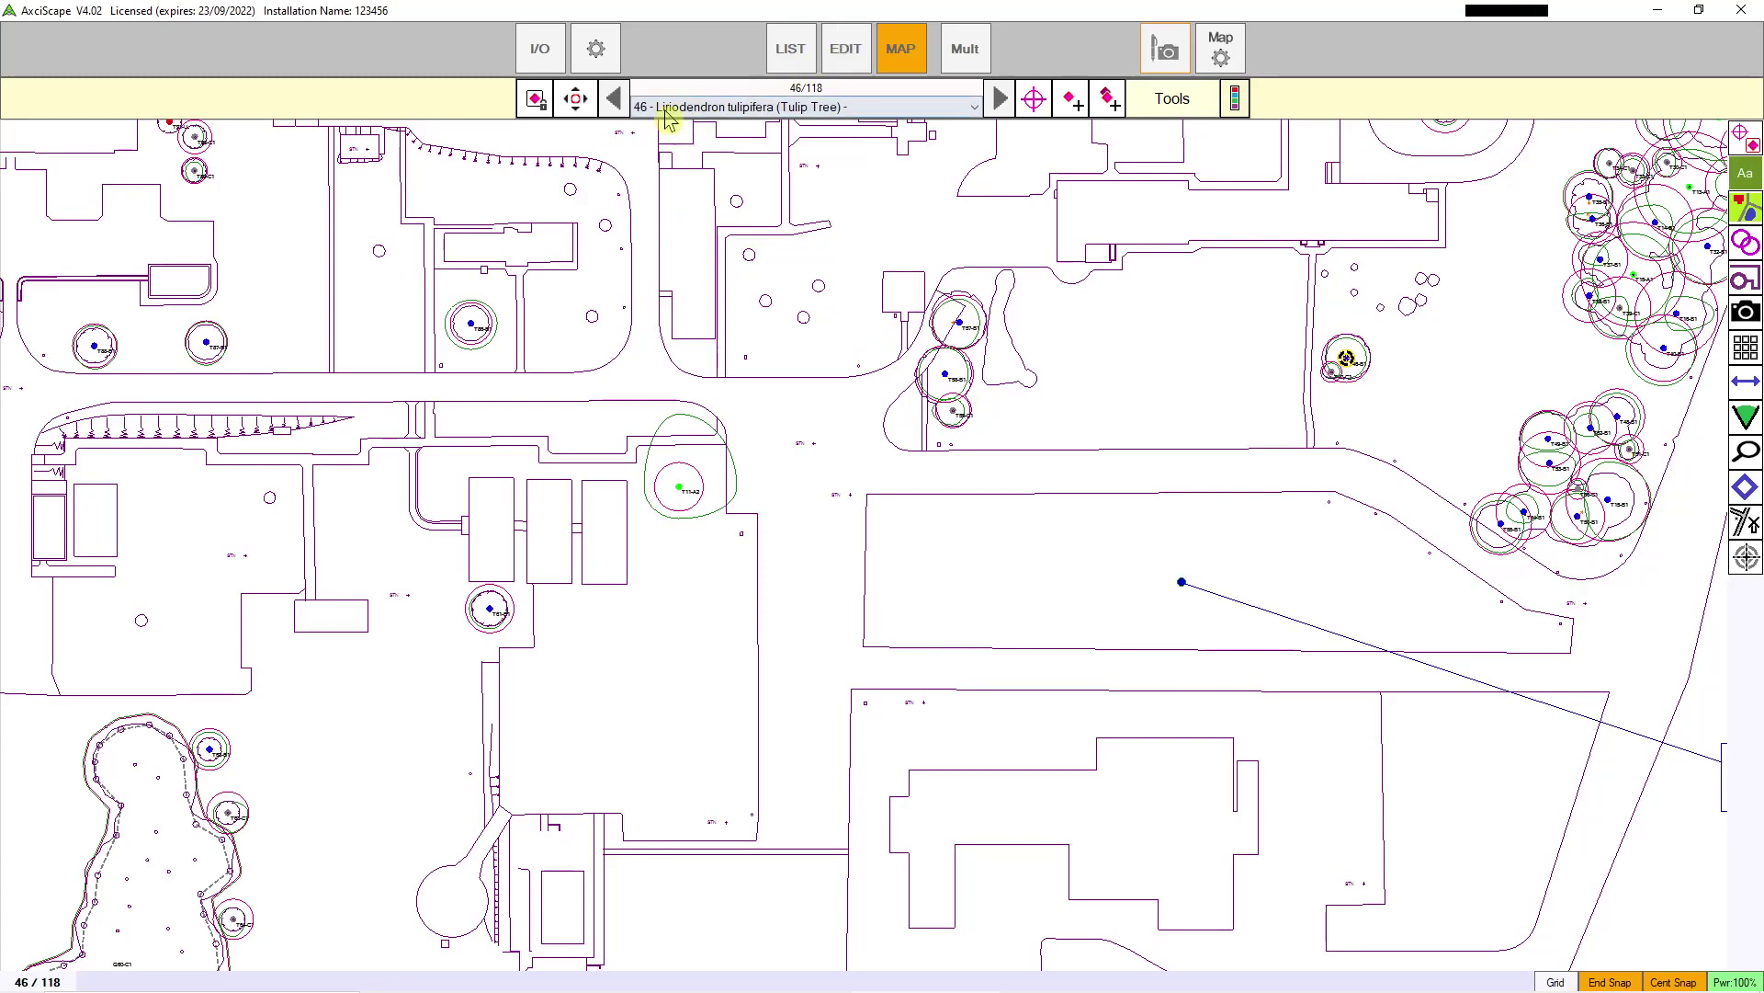
scroll(1002, 315, up, 2)
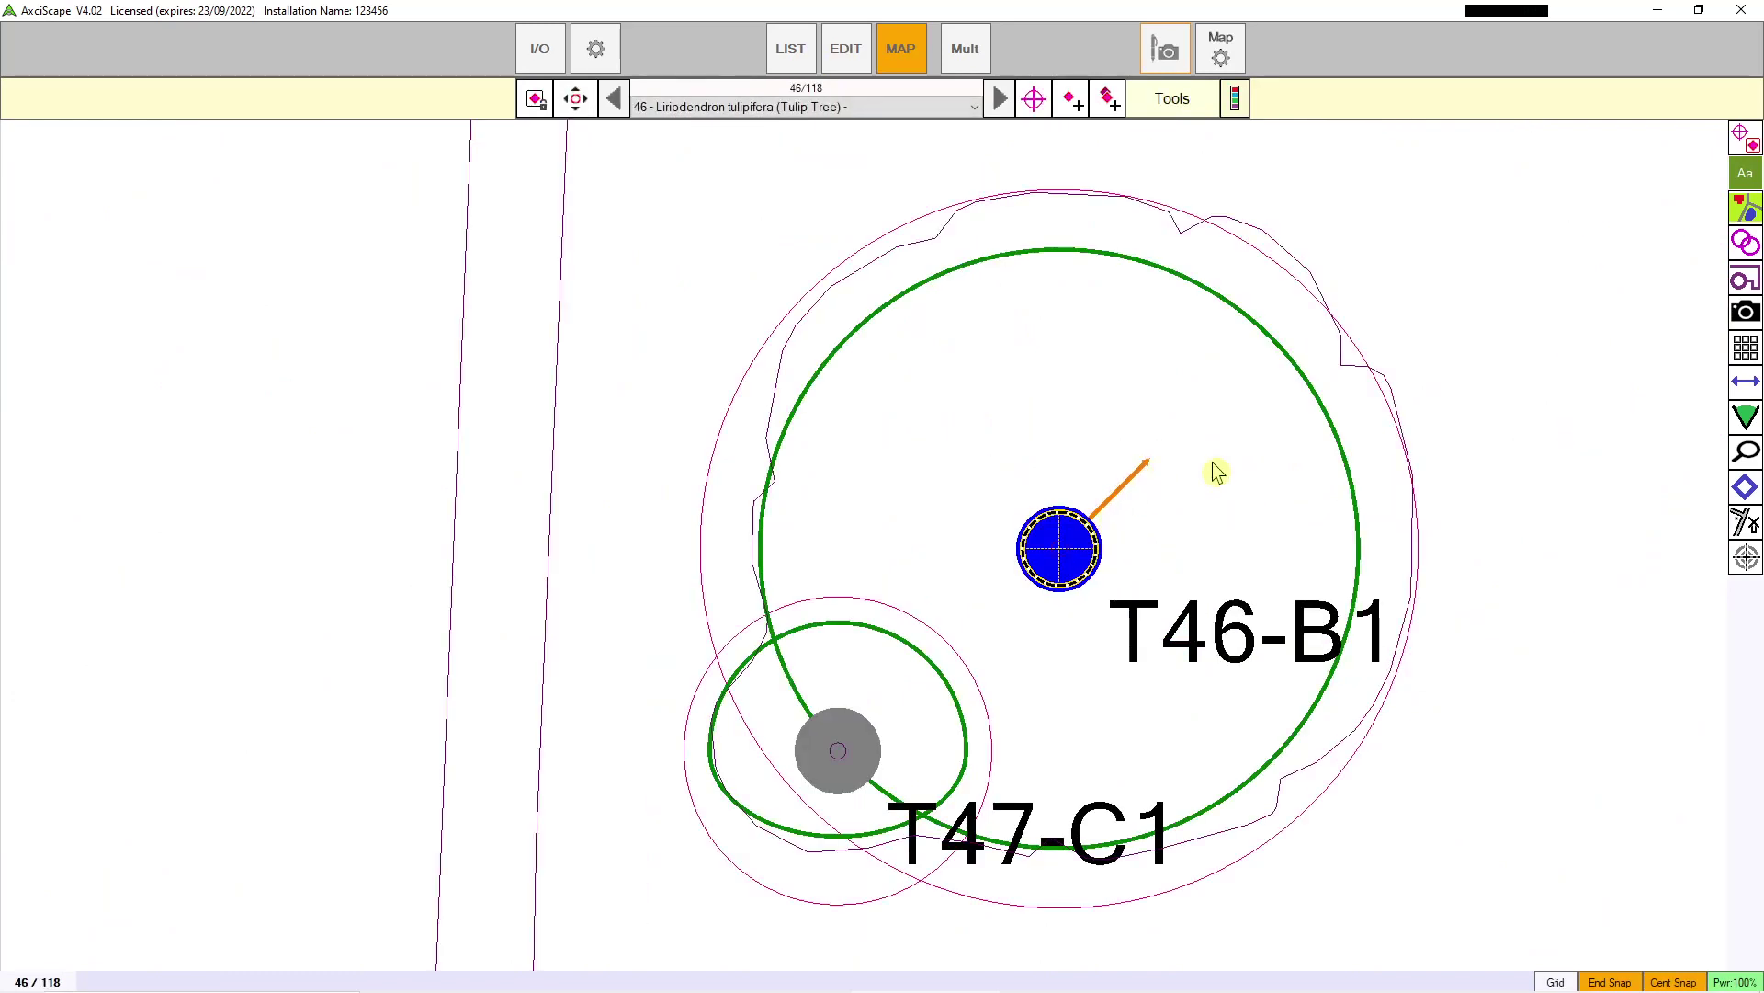
scroll(1223, 470, down, 1)
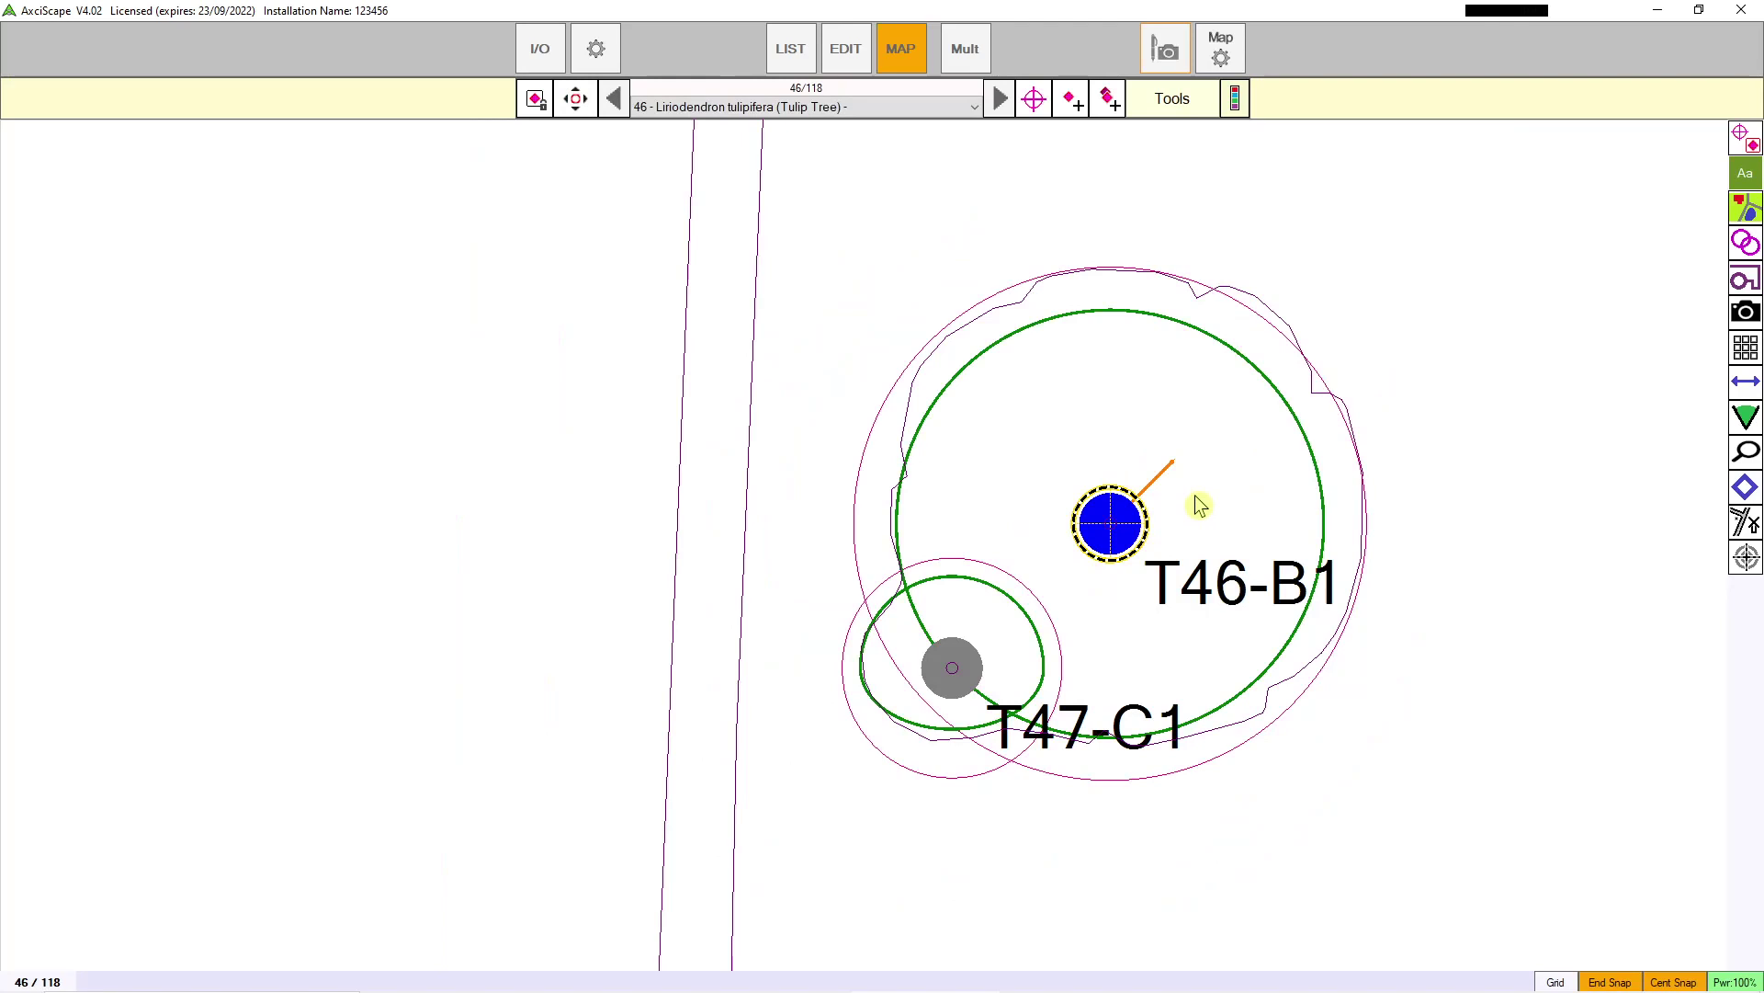
scroll(1201, 505, down, 5)
drag(1213, 602, 1087, 598)
scroll(1045, 572, up, 2)
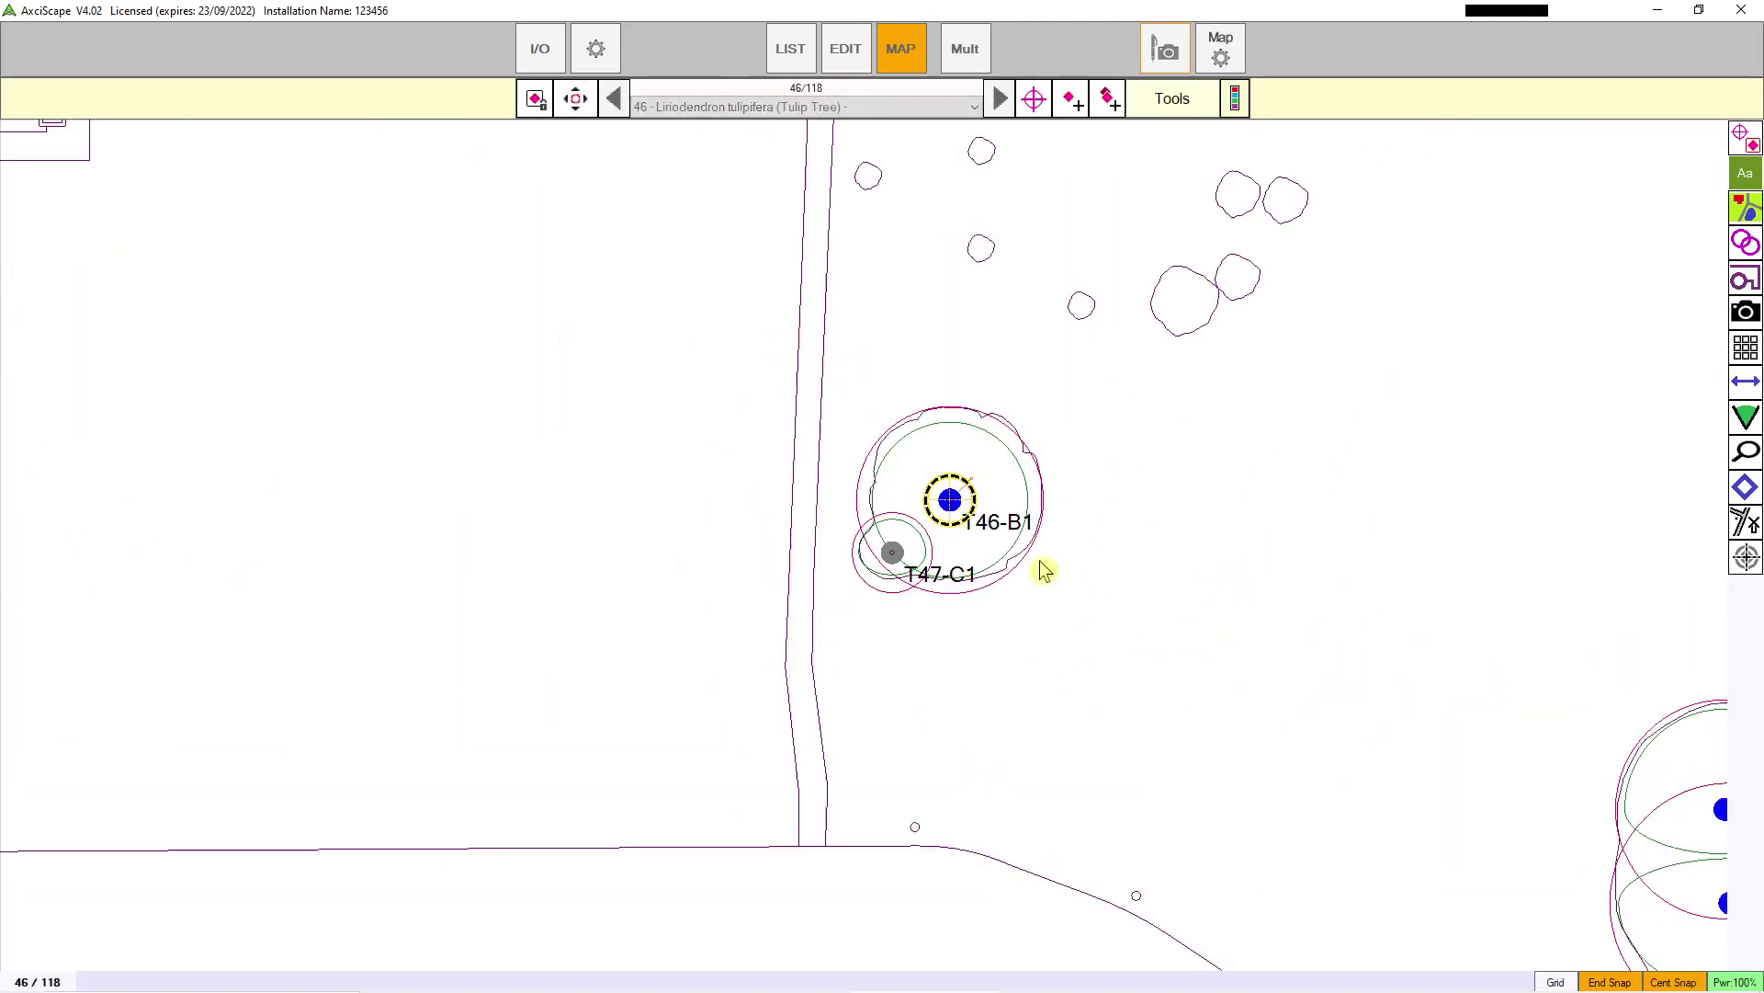
scroll(1046, 572, up, 2)
scroll(921, 467, down, 2)
drag(1305, 421, 732, 446)
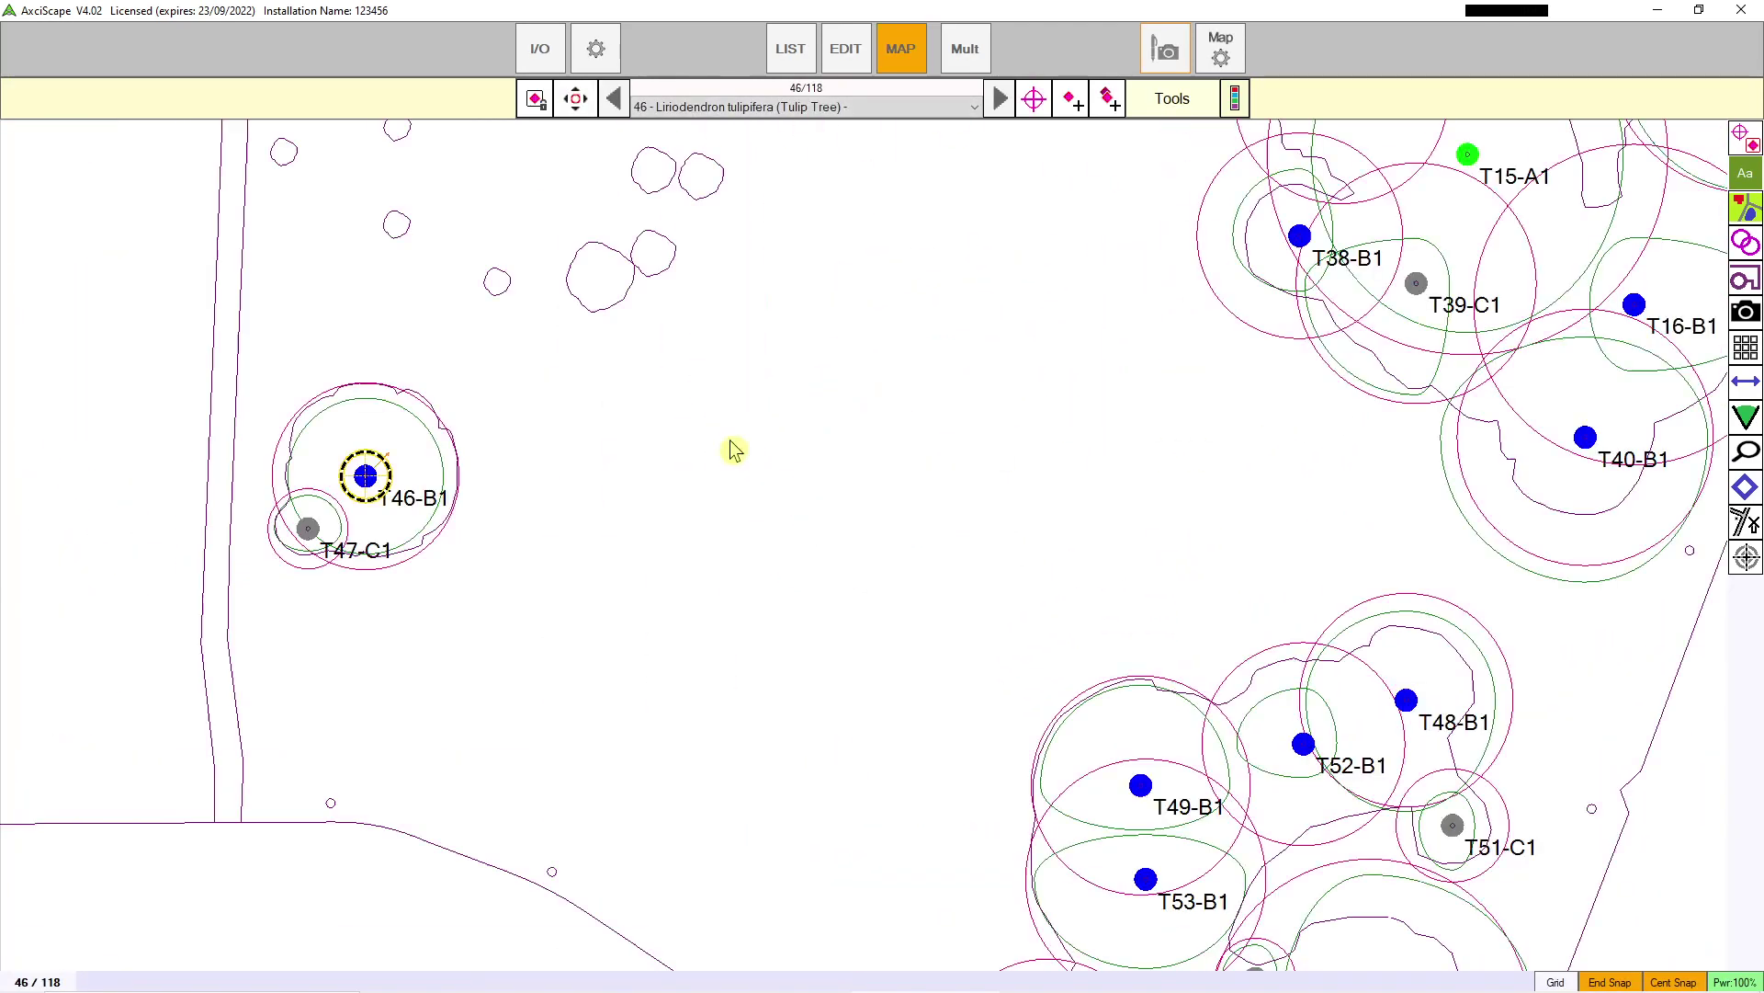
Step: Hide the RADIAL ARROWLINE drawing object on the map and check tree T46 up close
click(1227, 58)
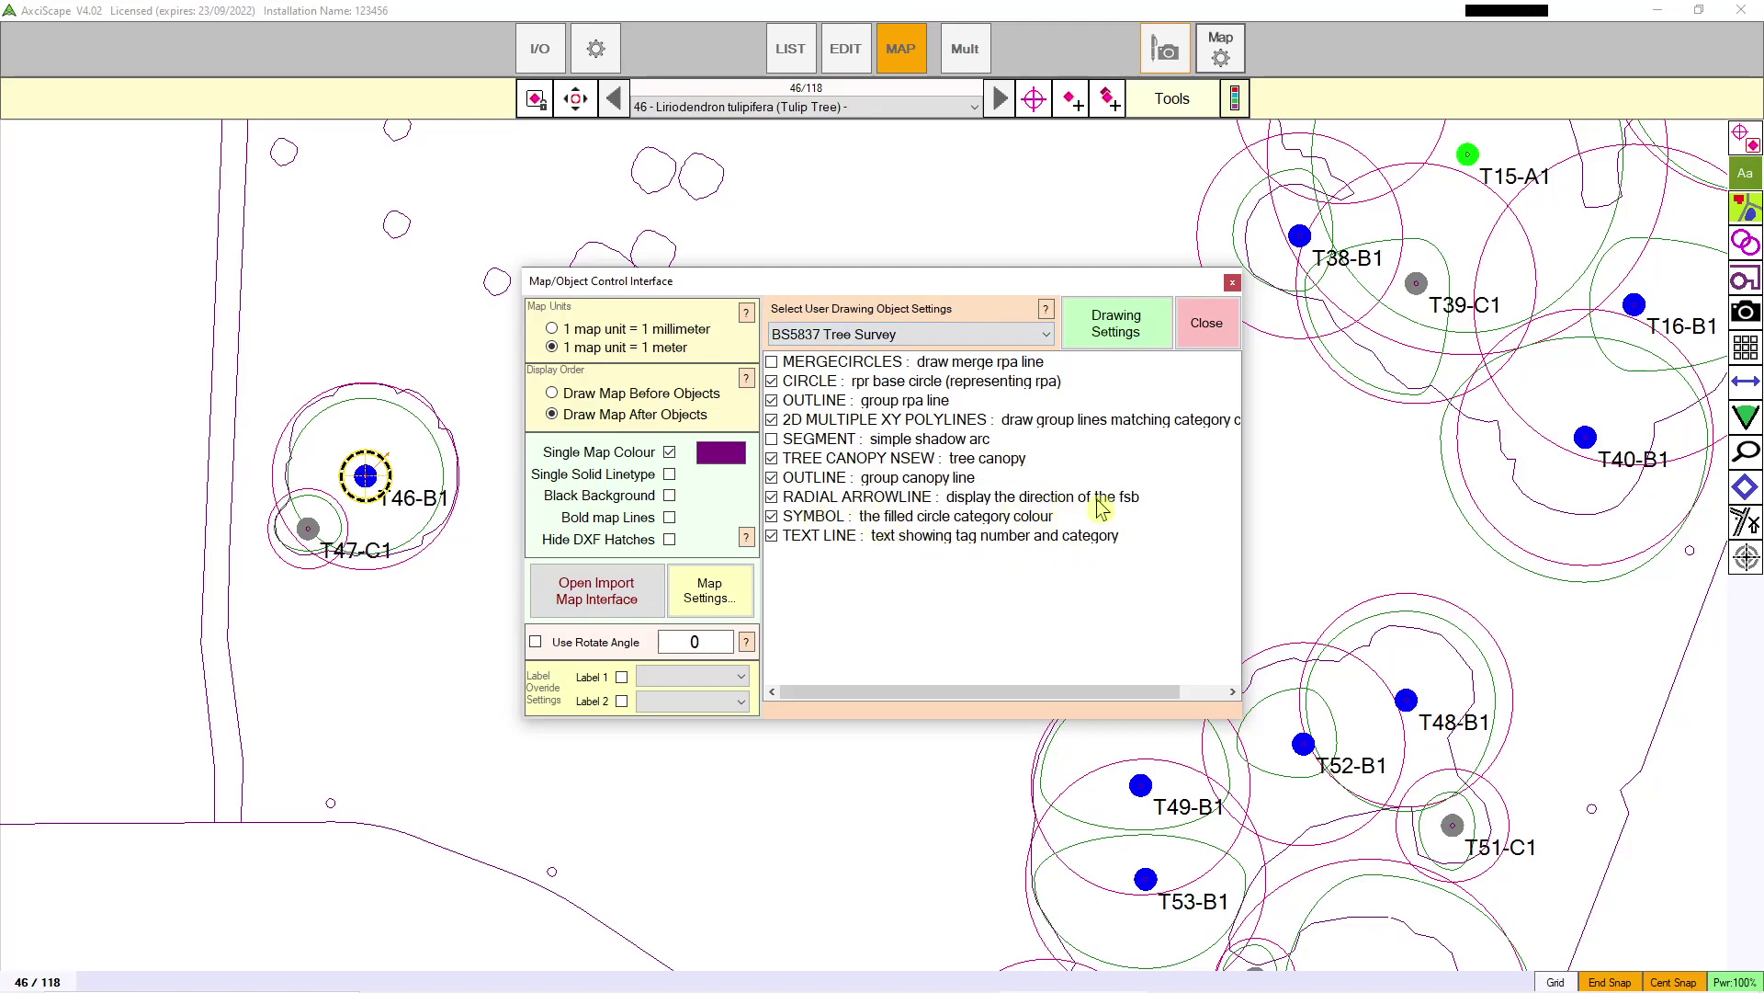
click(773, 497)
click(773, 497)
click(1207, 322)
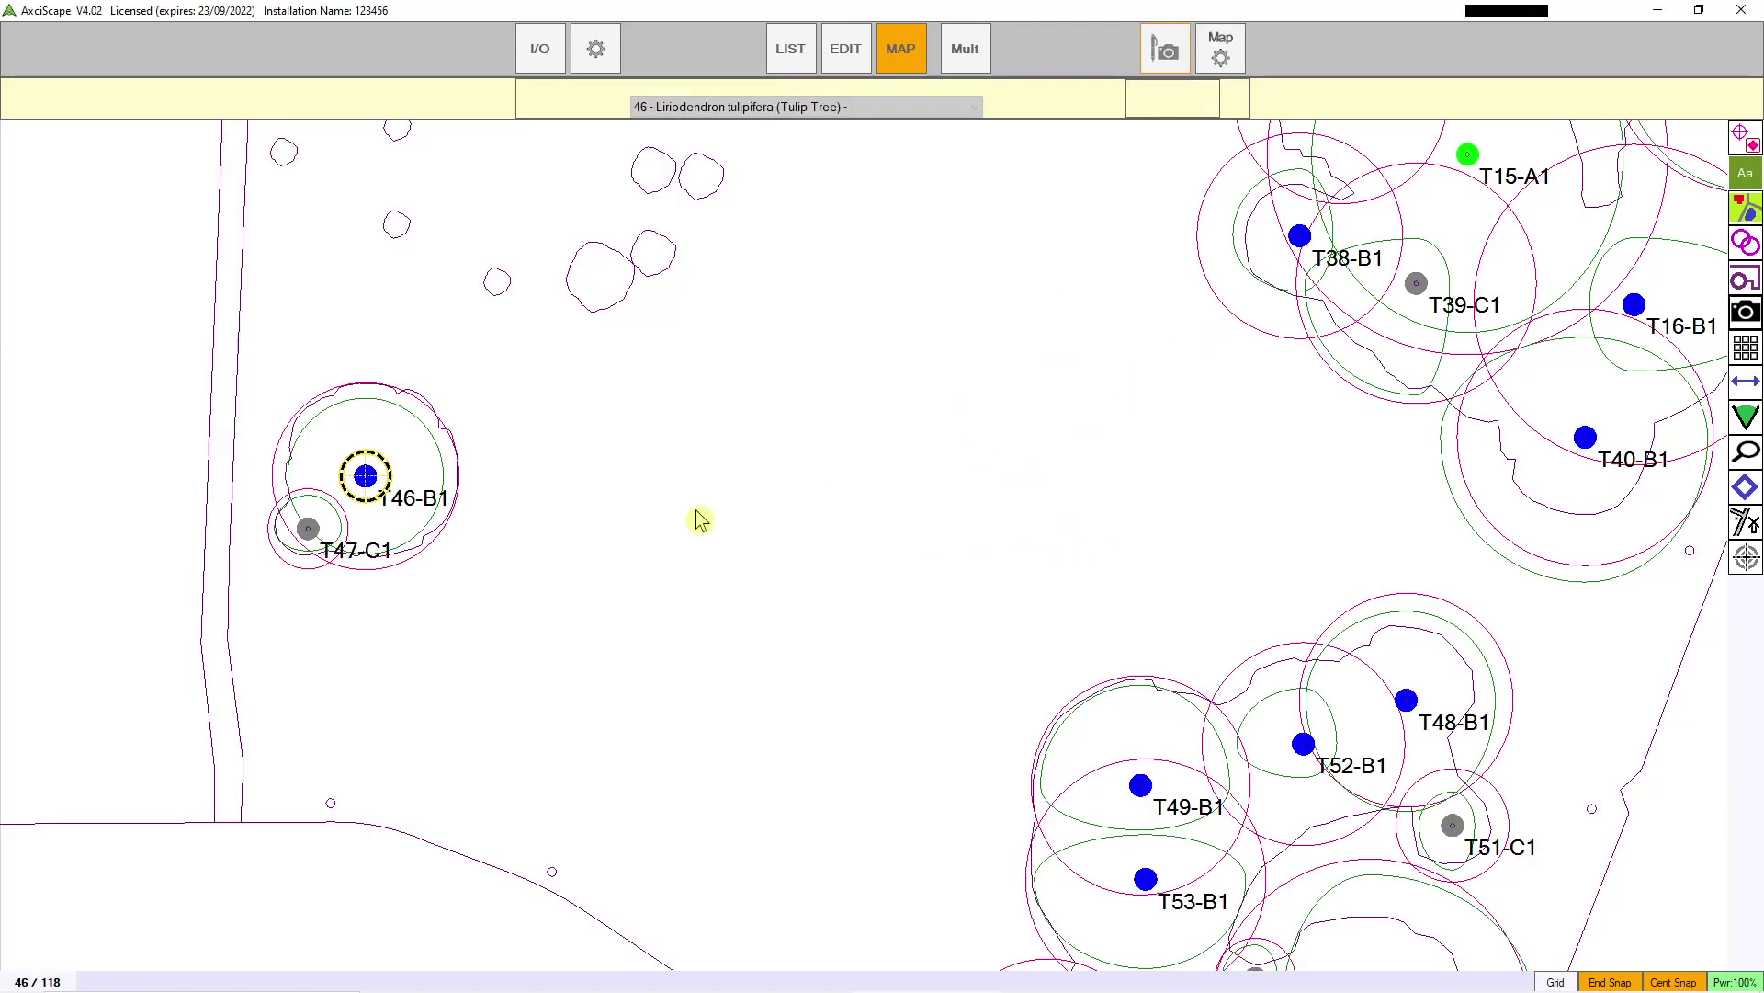
scroll(386, 492, up, 2)
scroll(476, 476, up, 3)
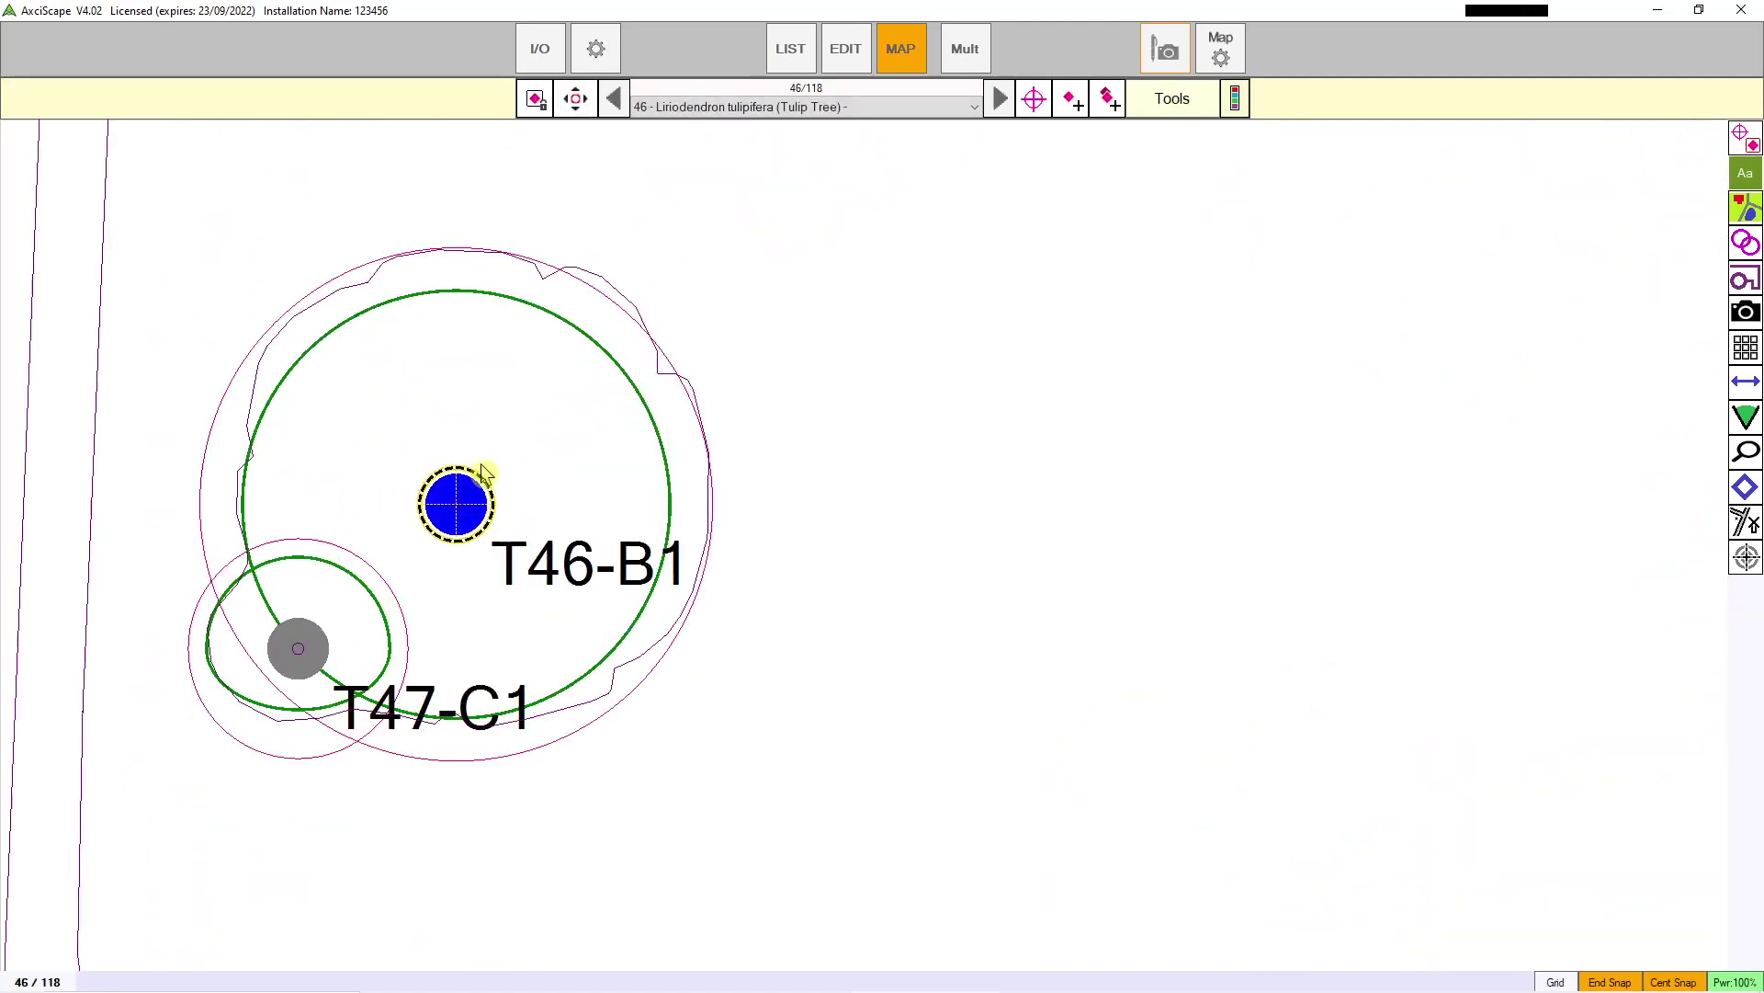
Step: Switch the RADIAL ARROWLINE drawing object showing the branch direction back on for the map
click(1218, 60)
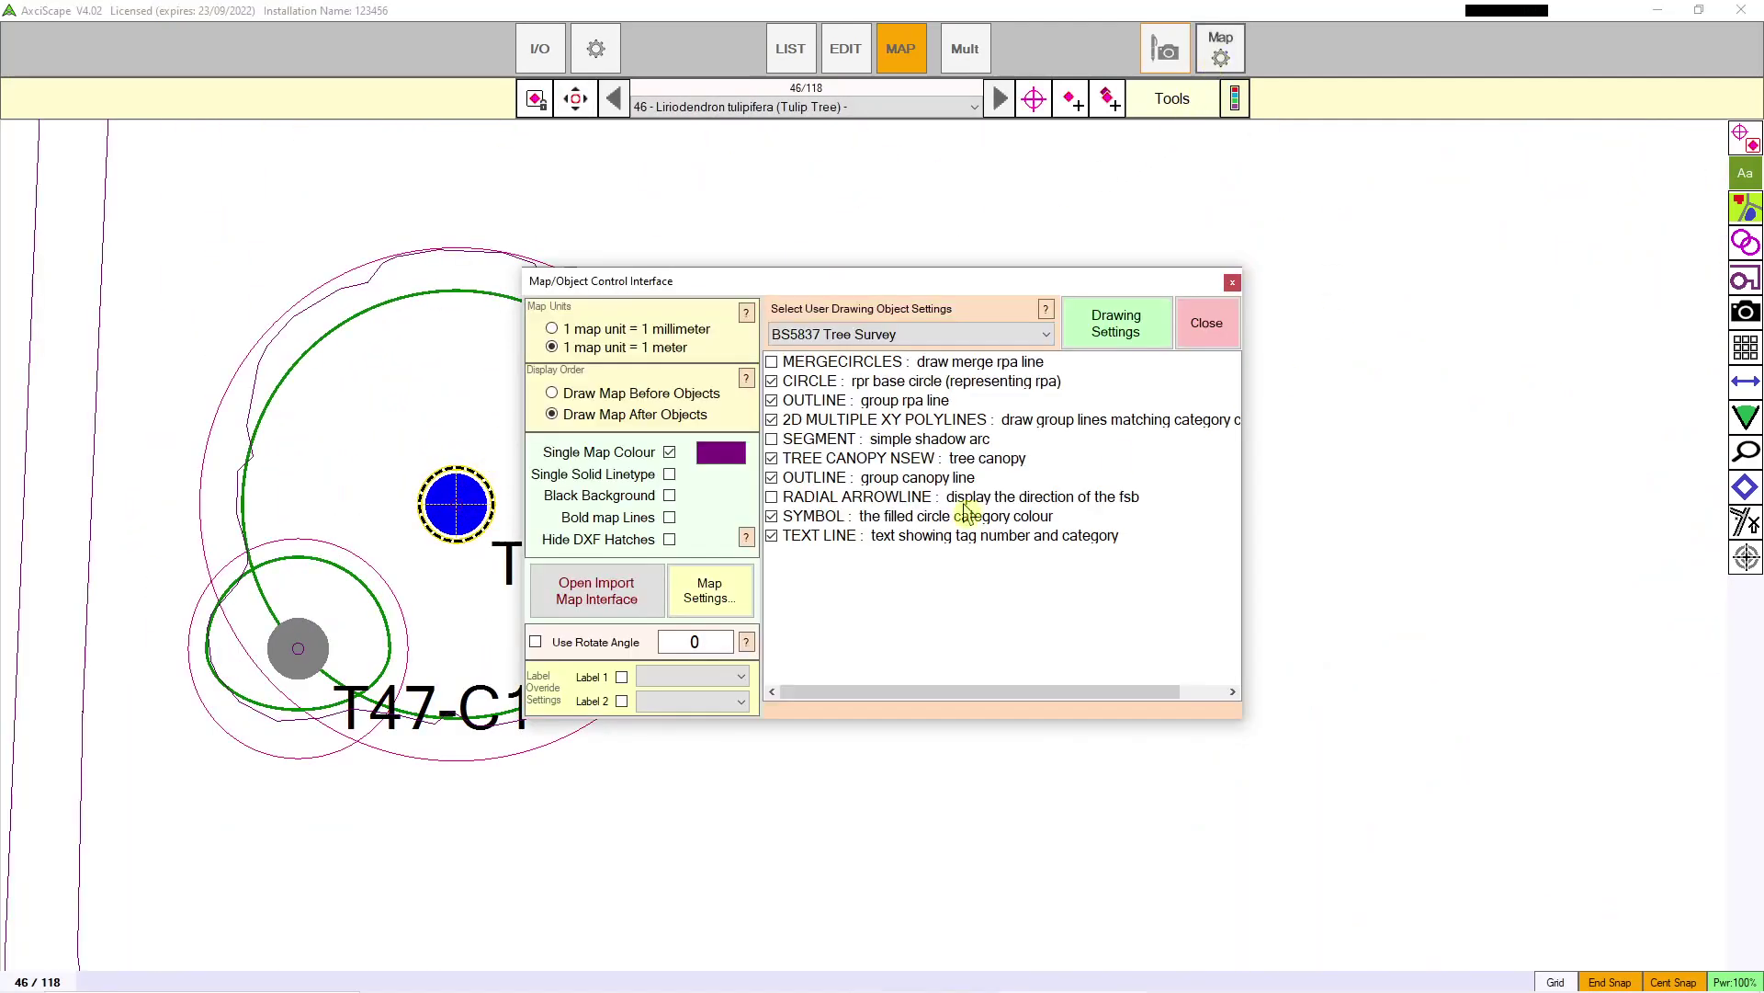
click(777, 497)
click(1186, 342)
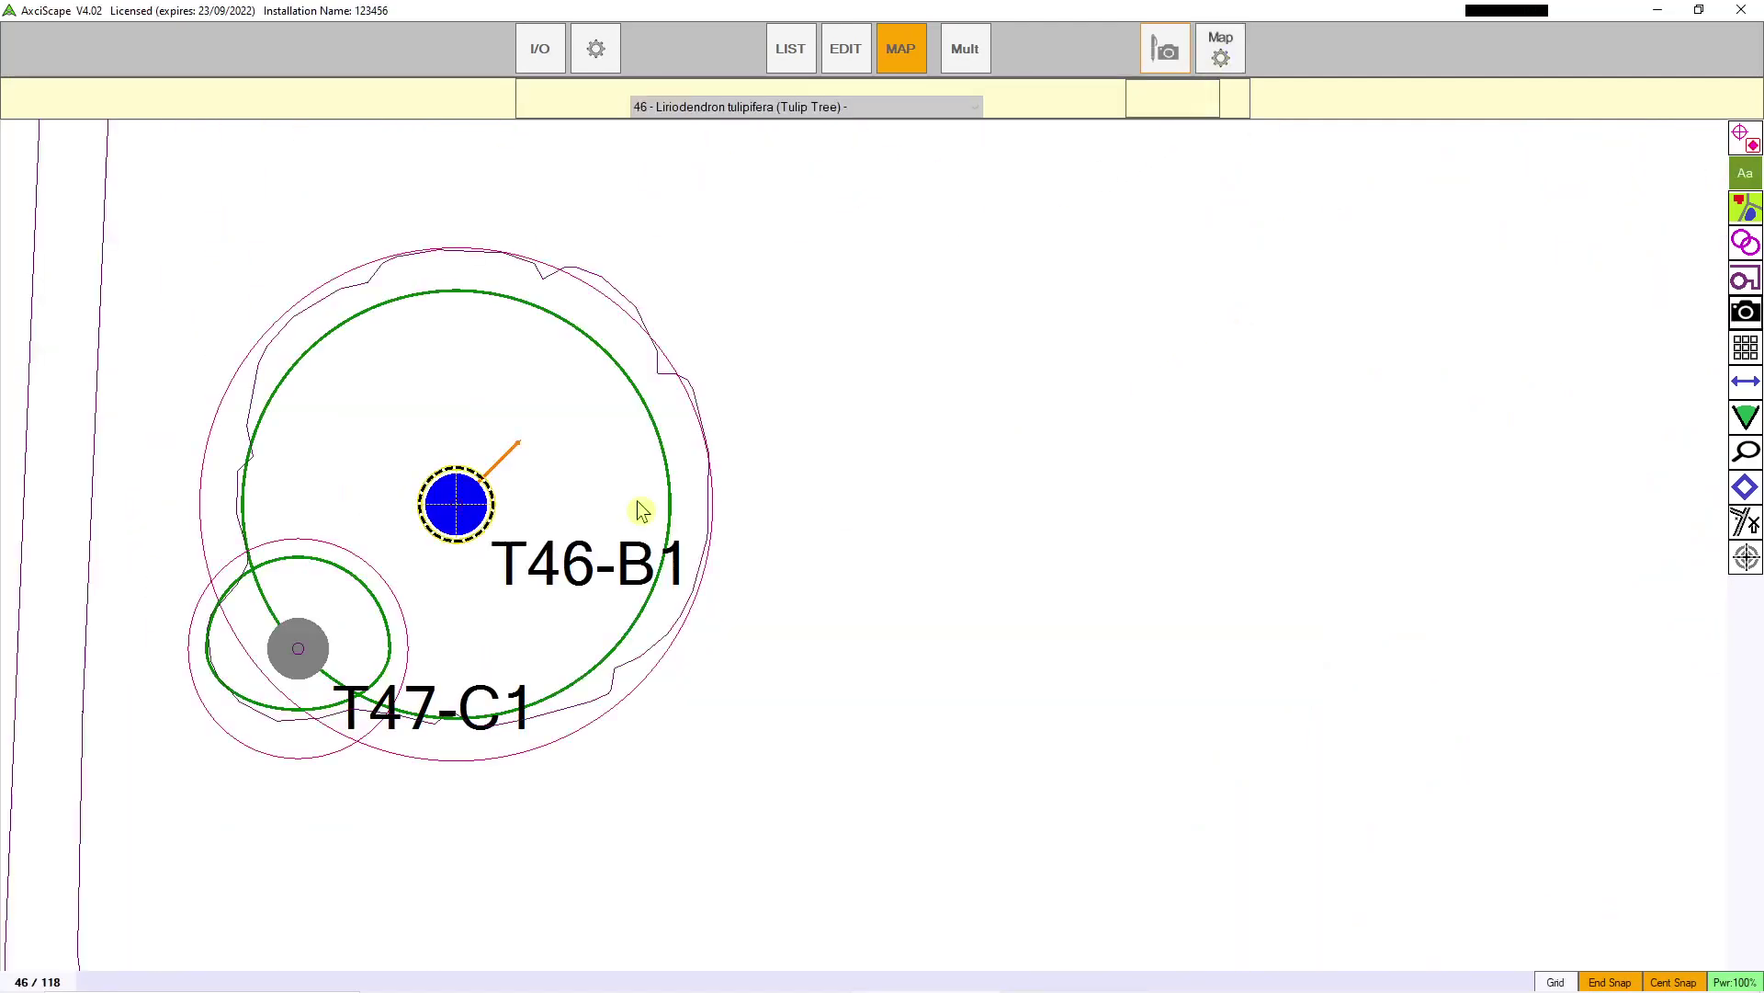
scroll(634, 504, down, 3)
Step: Review tree T46's row across the columns in the list view and widen the Category column
click(792, 56)
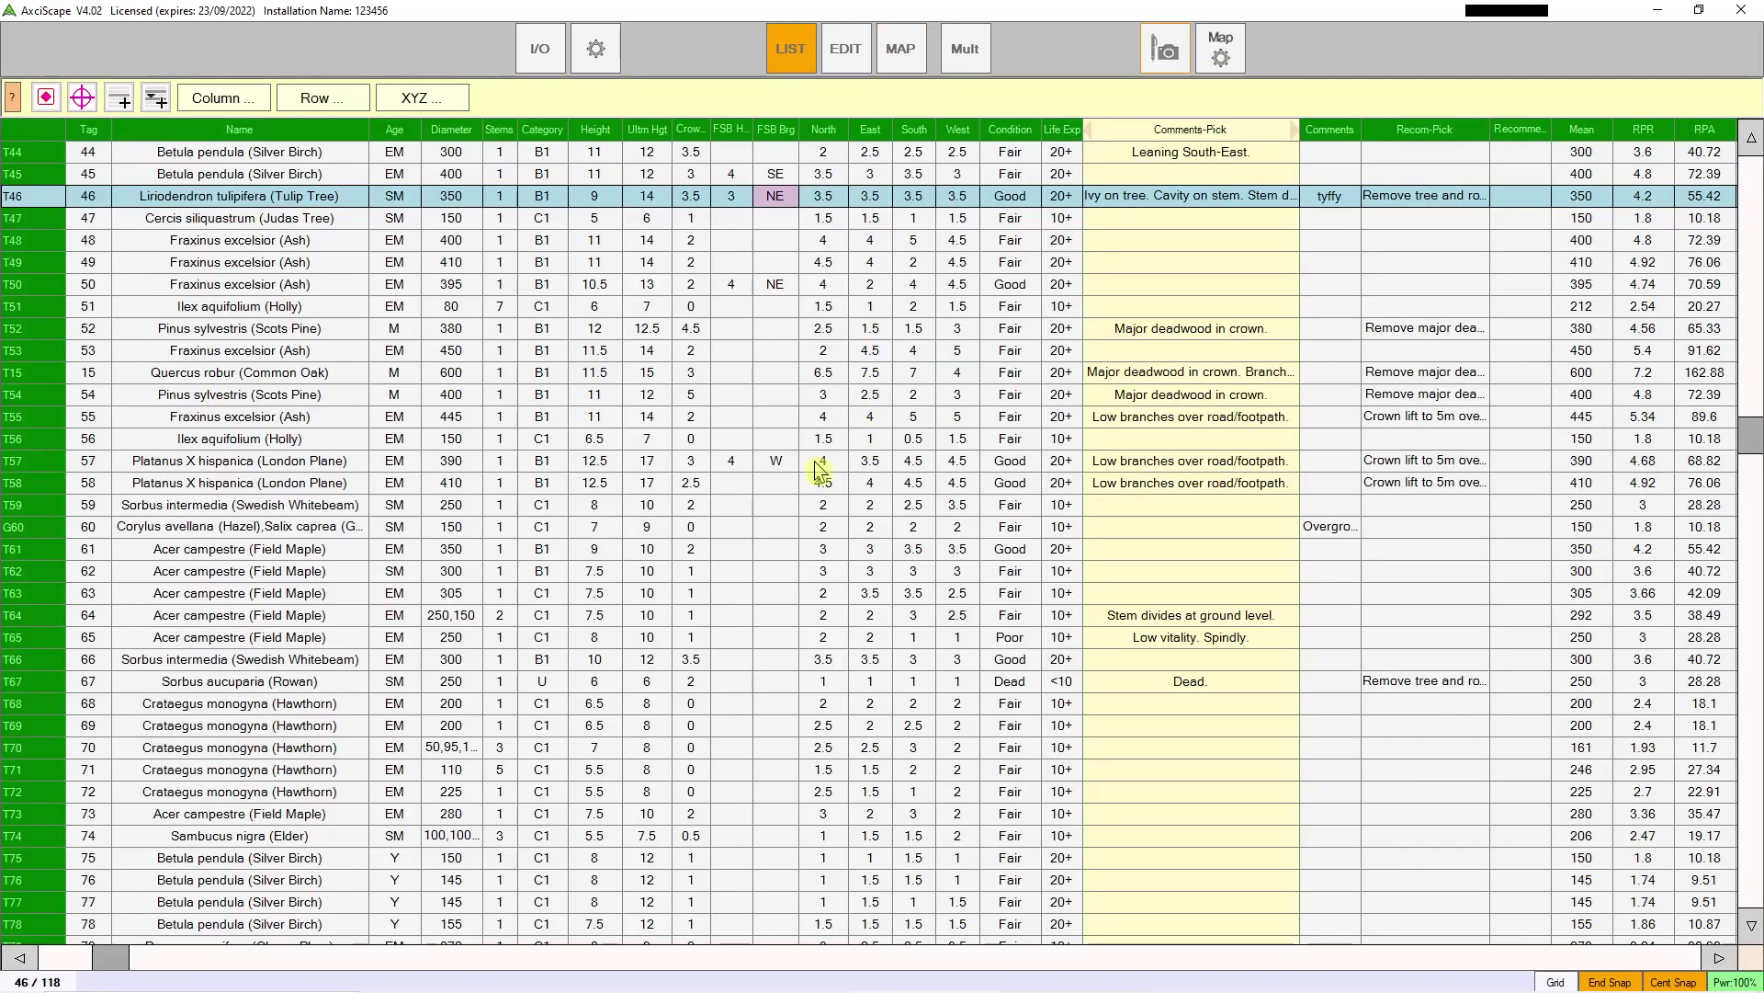
scroll(922, 425, right, 4)
scroll(1029, 411, left, 1)
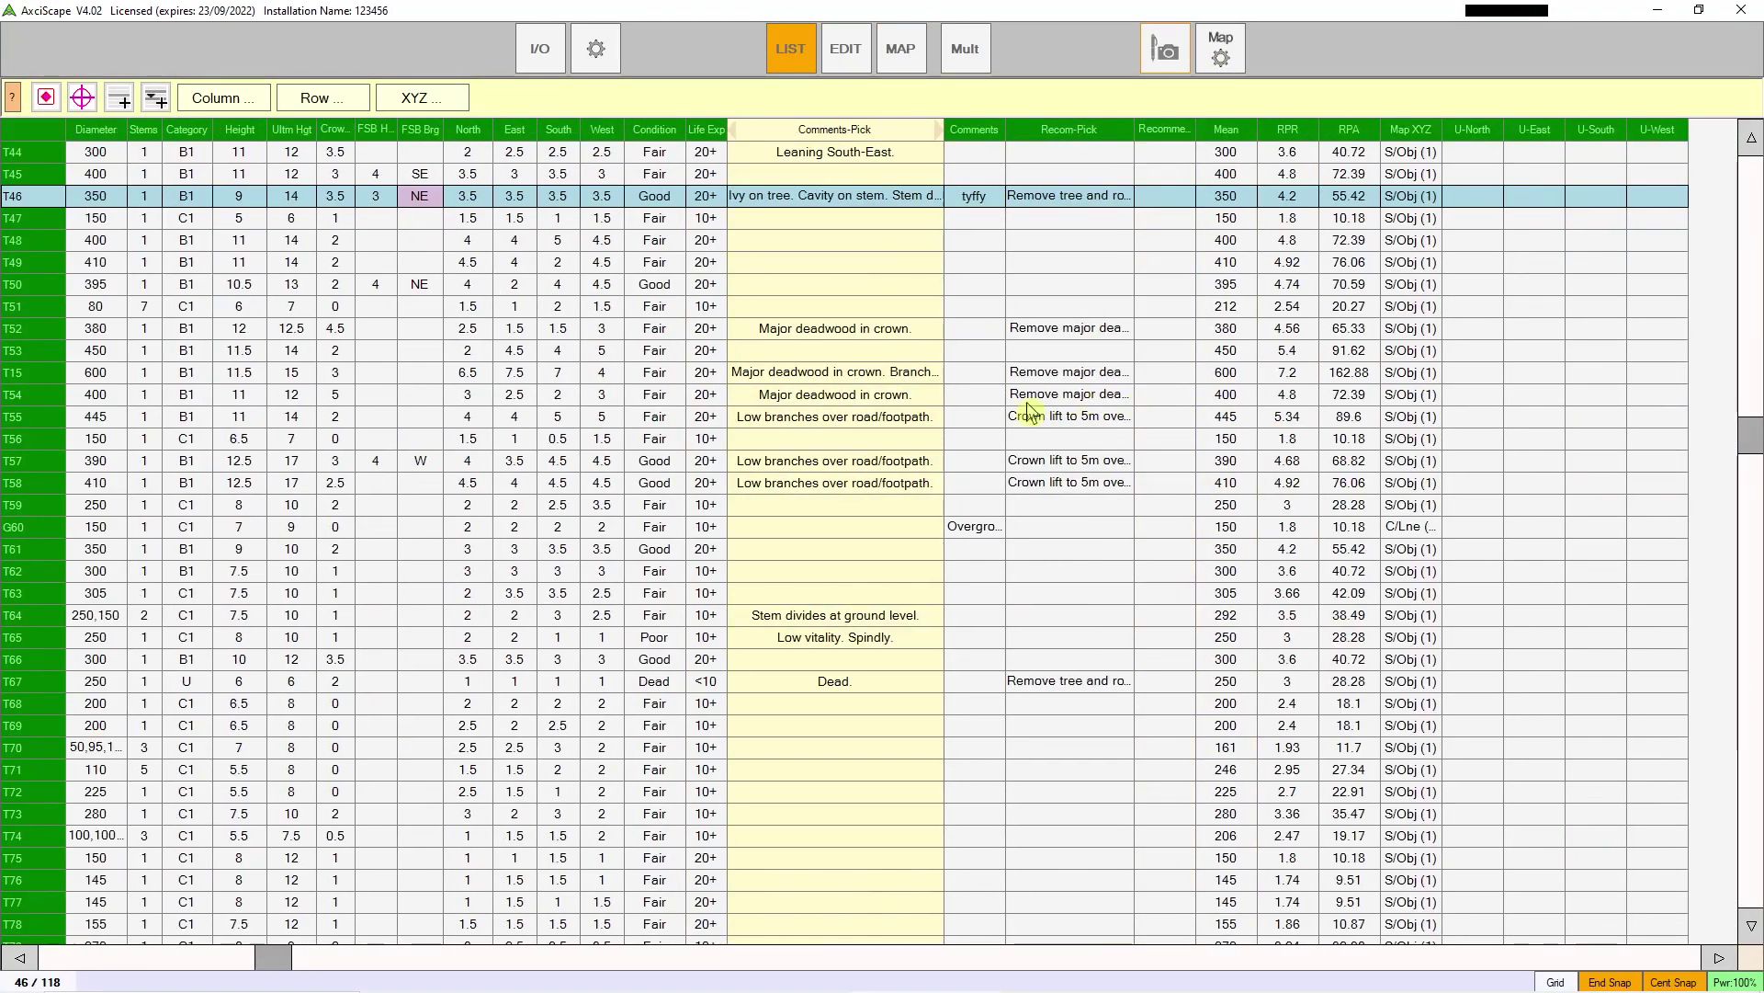
scroll(1603, 447, left, 4)
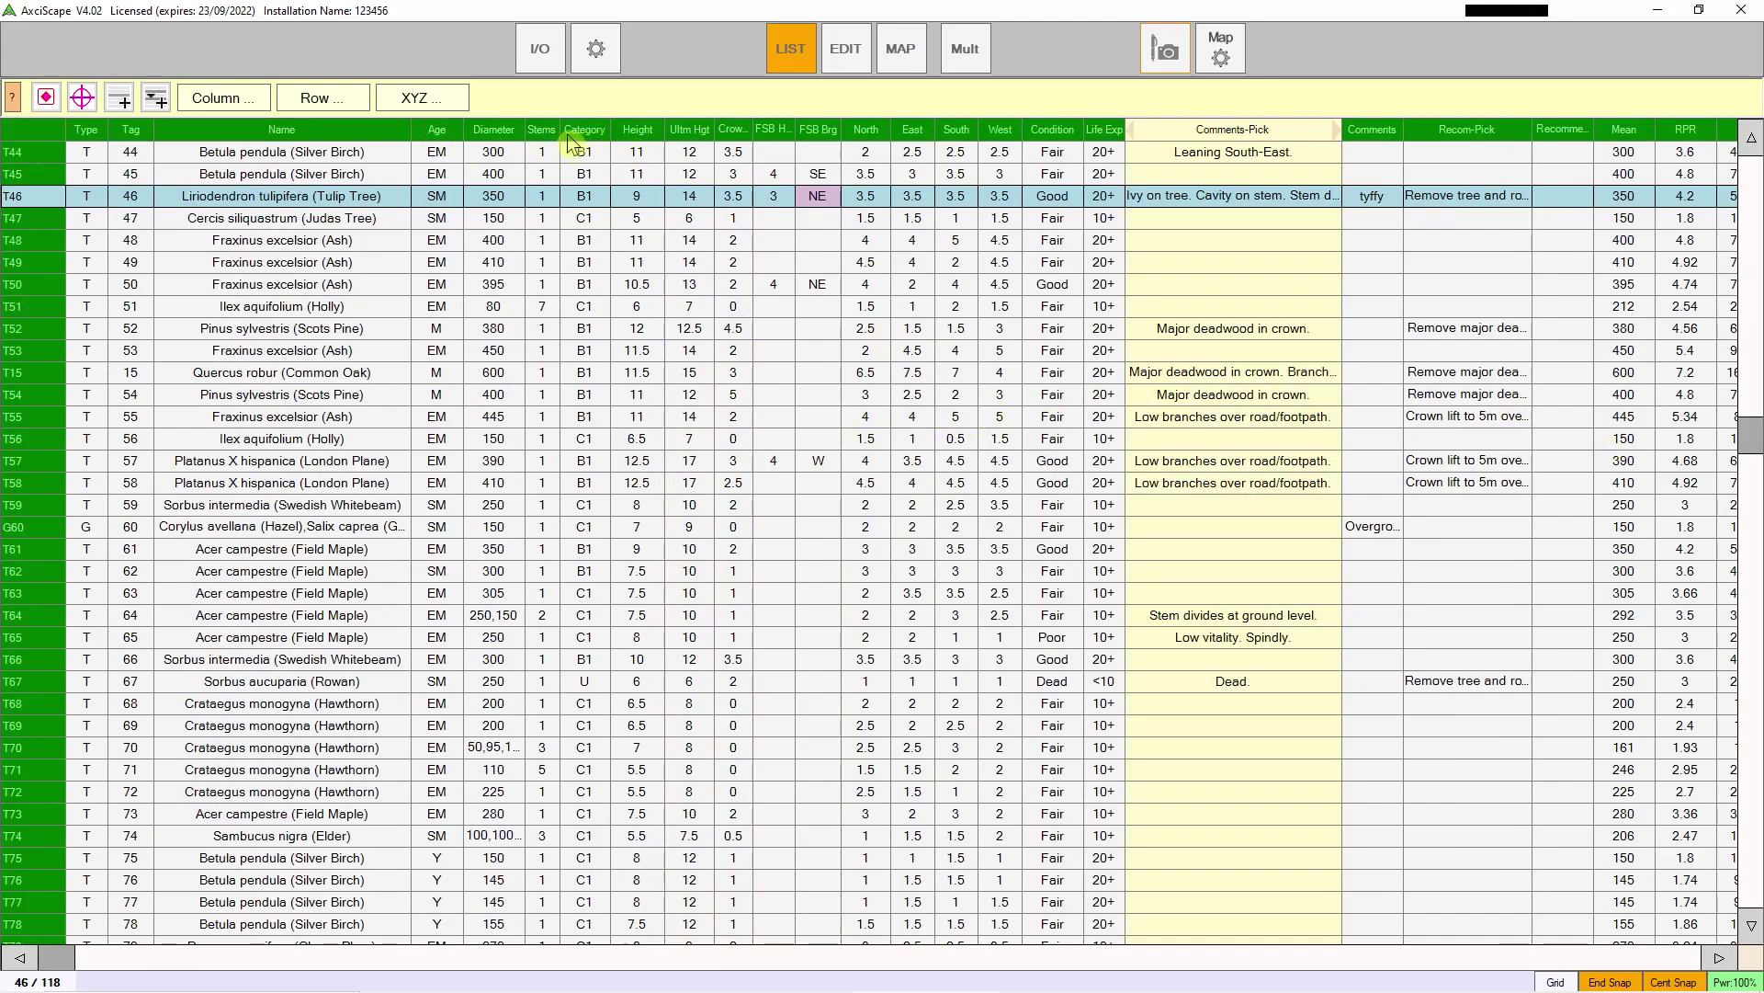
drag(610, 129, 654, 136)
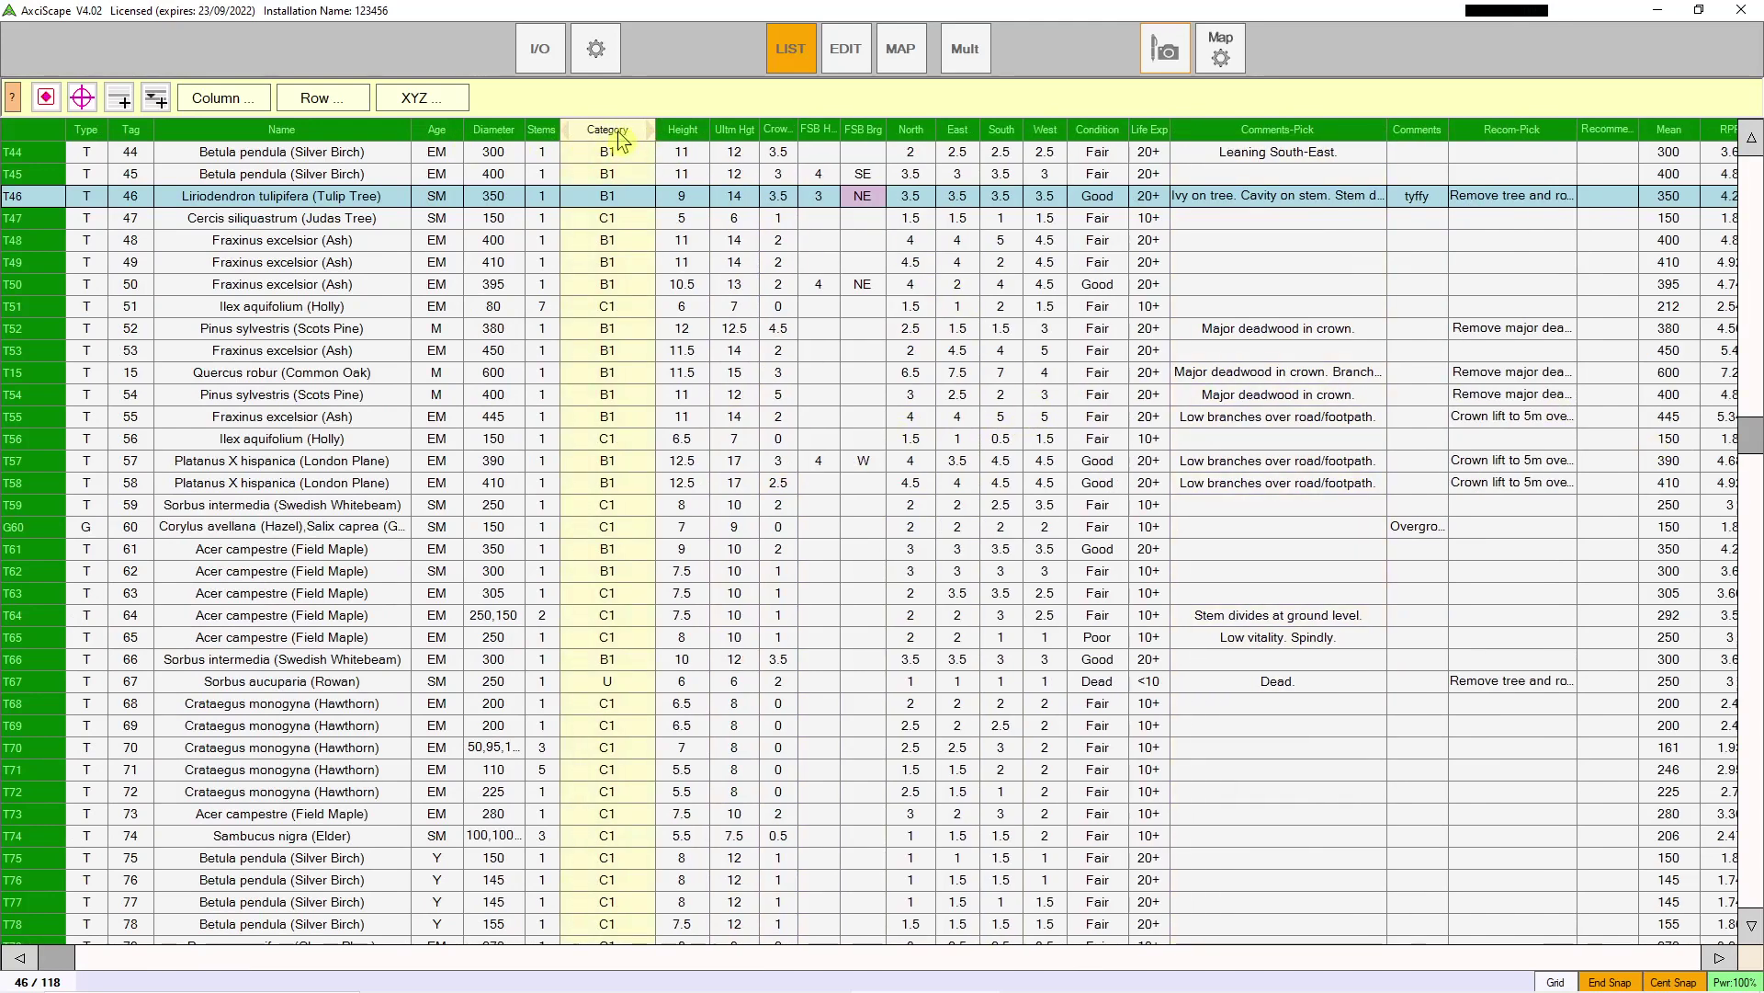
Step: Modify the Category field's pick list by adding the new entries A, B and C
right_click(618, 130)
click(664, 147)
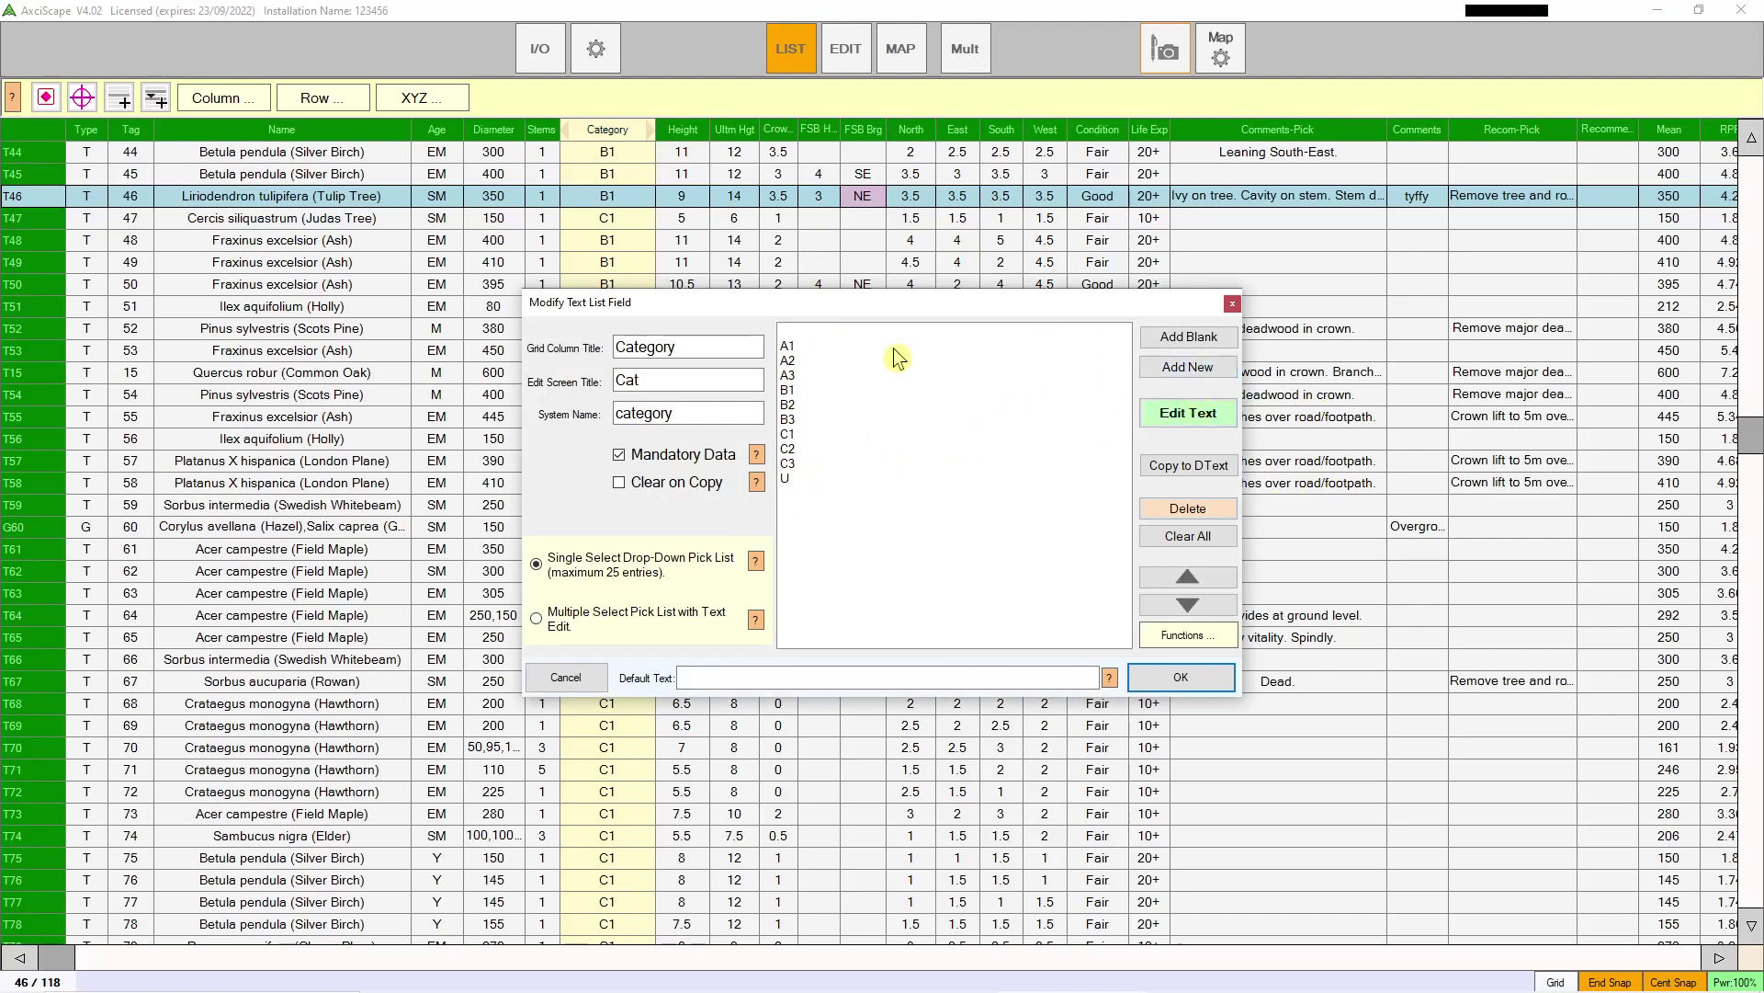
click(1203, 372)
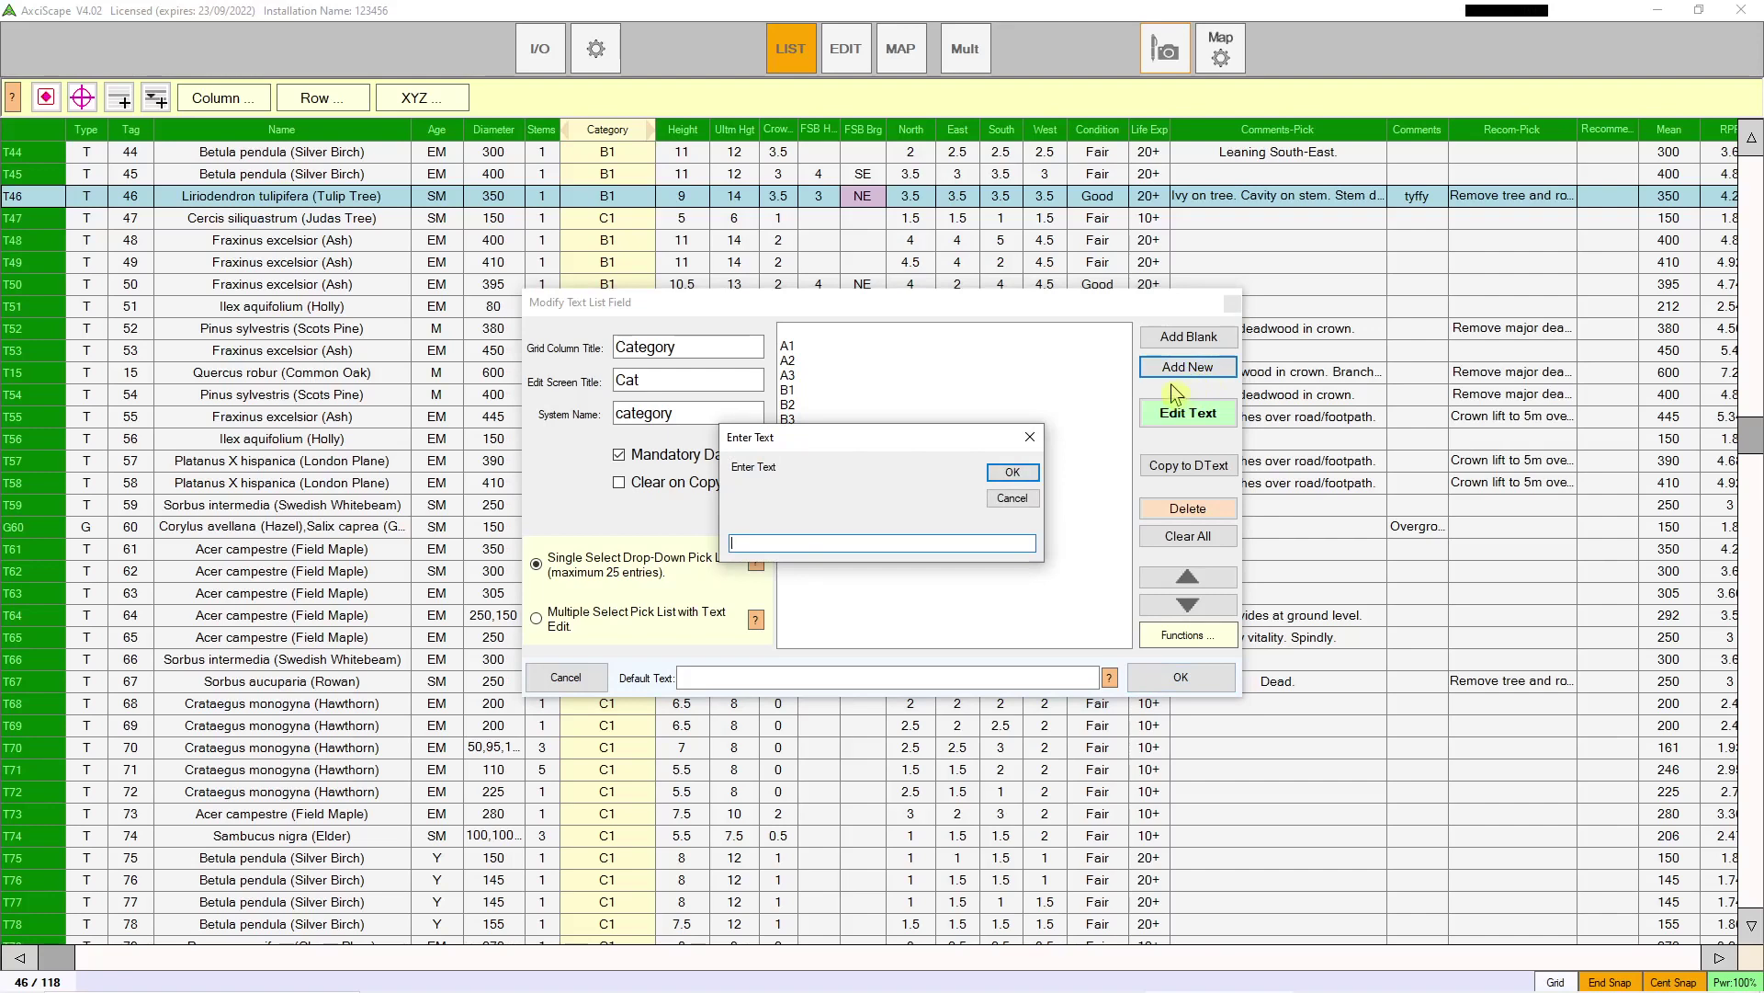
text(A)
click(1011, 472)
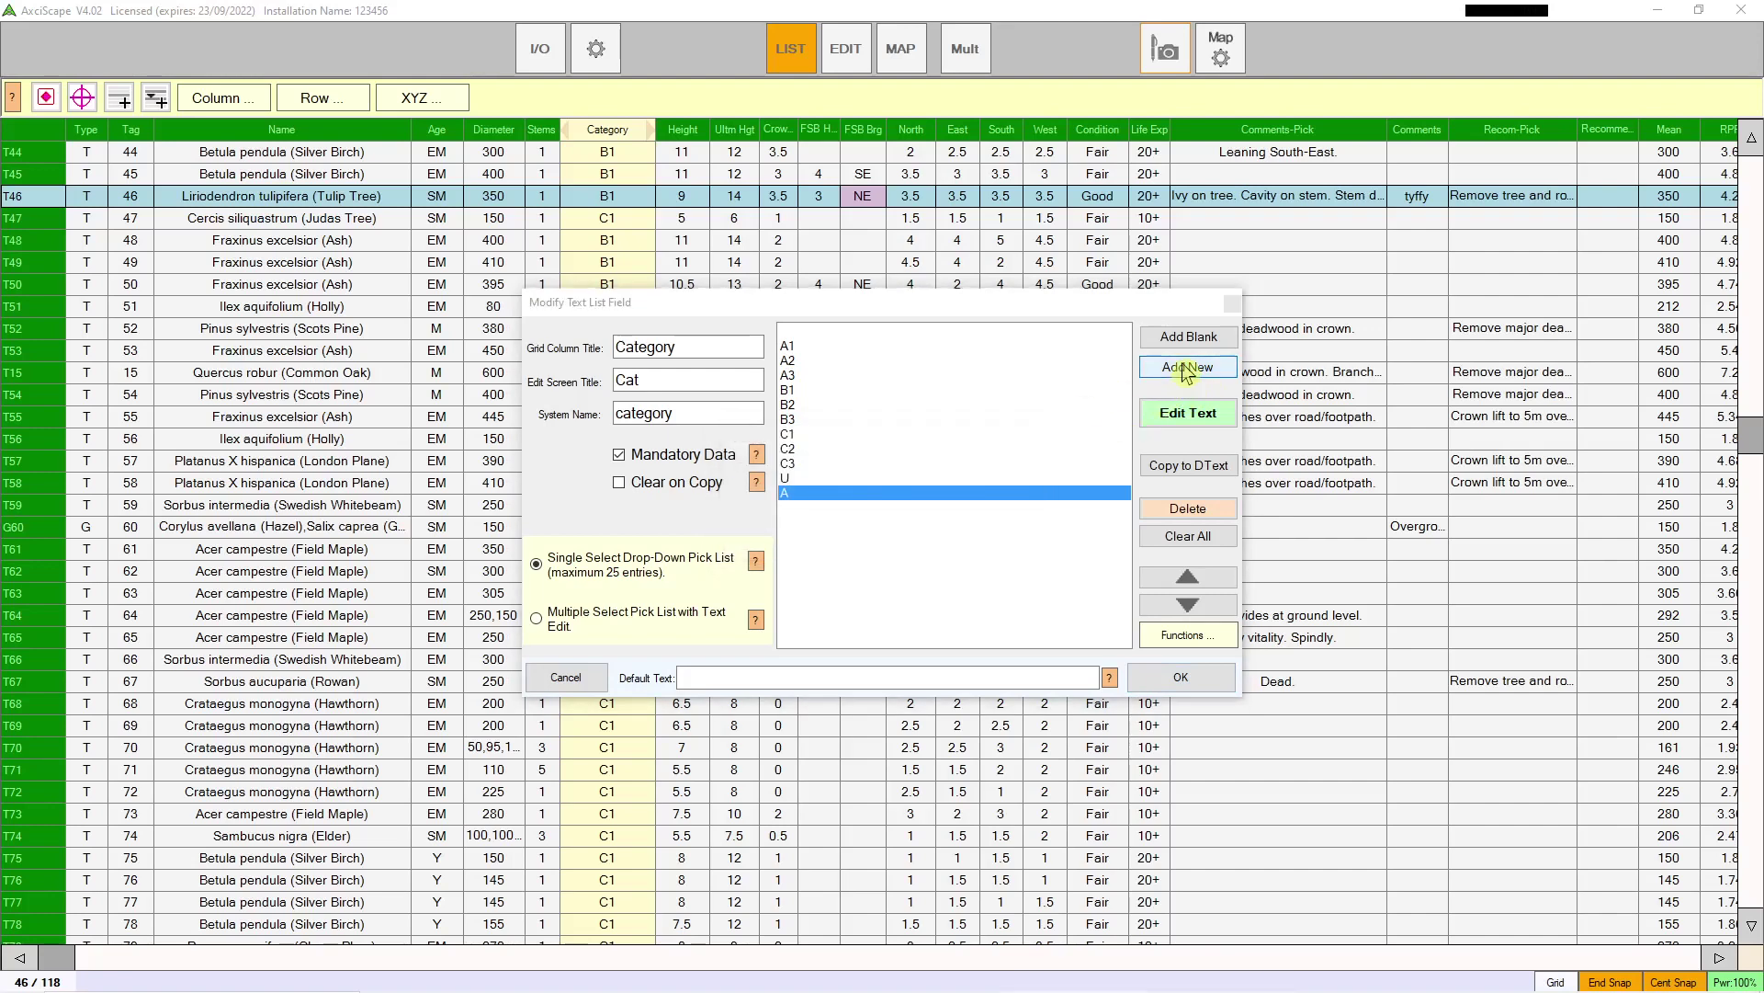
click(1177, 371)
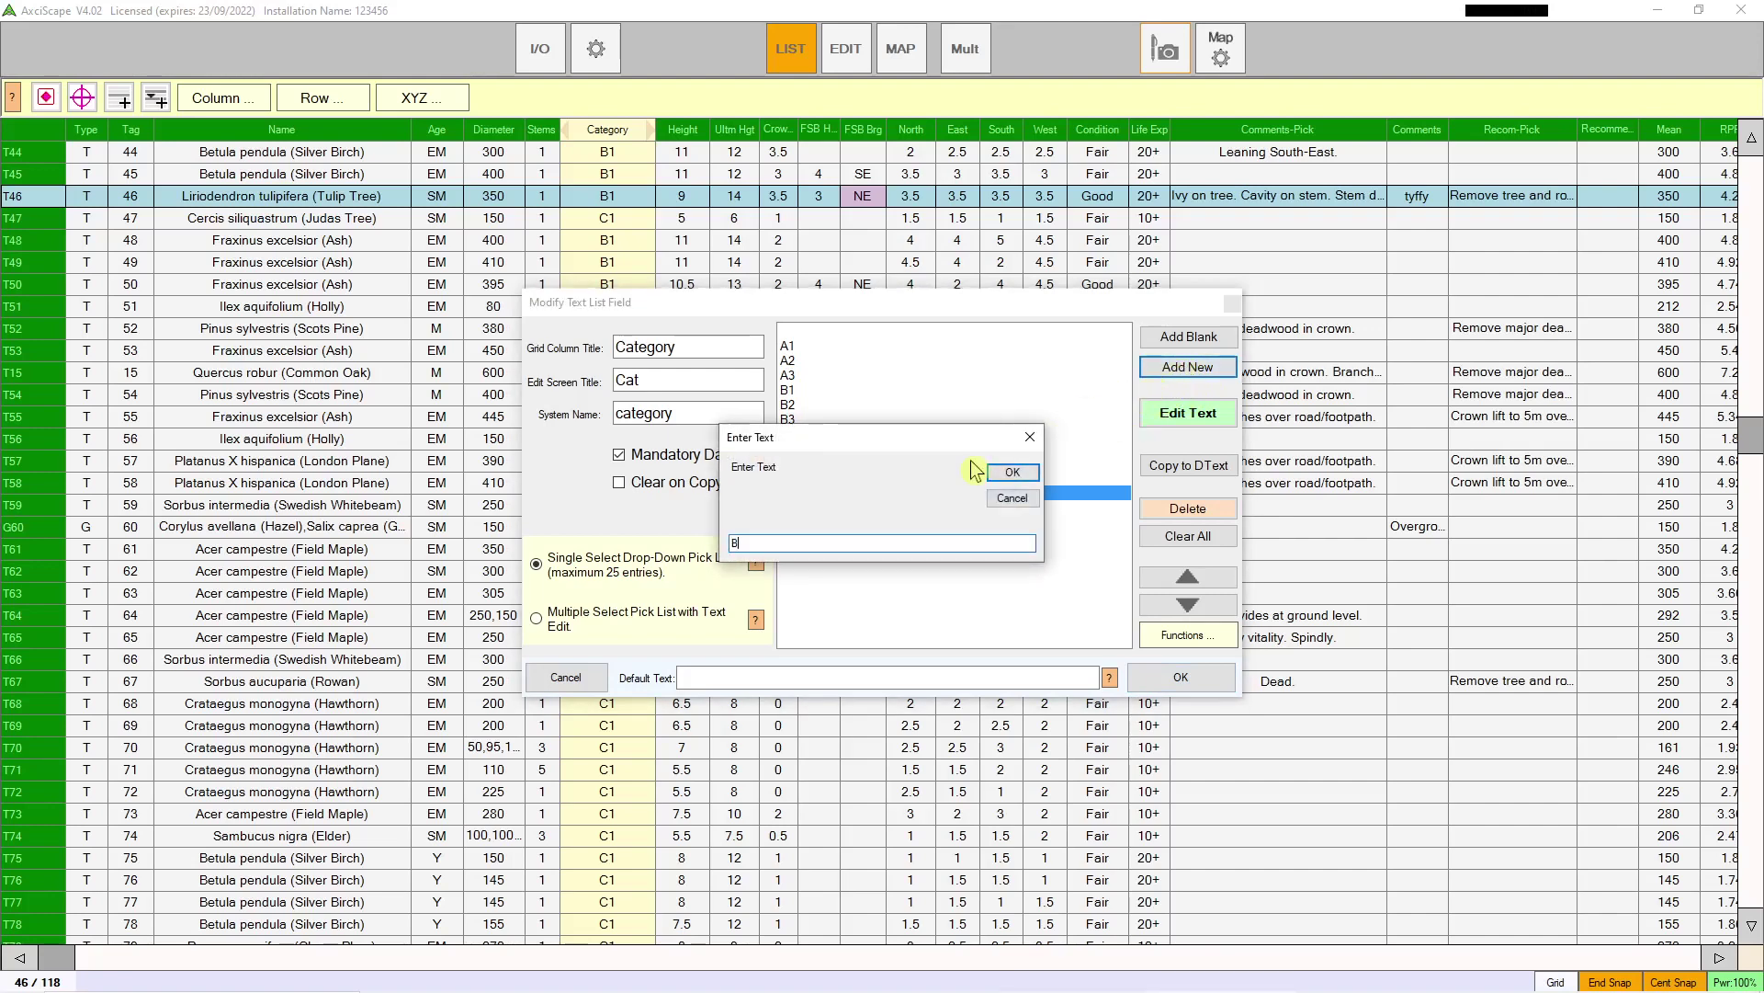
text(B)
click(1012, 472)
click(1176, 371)
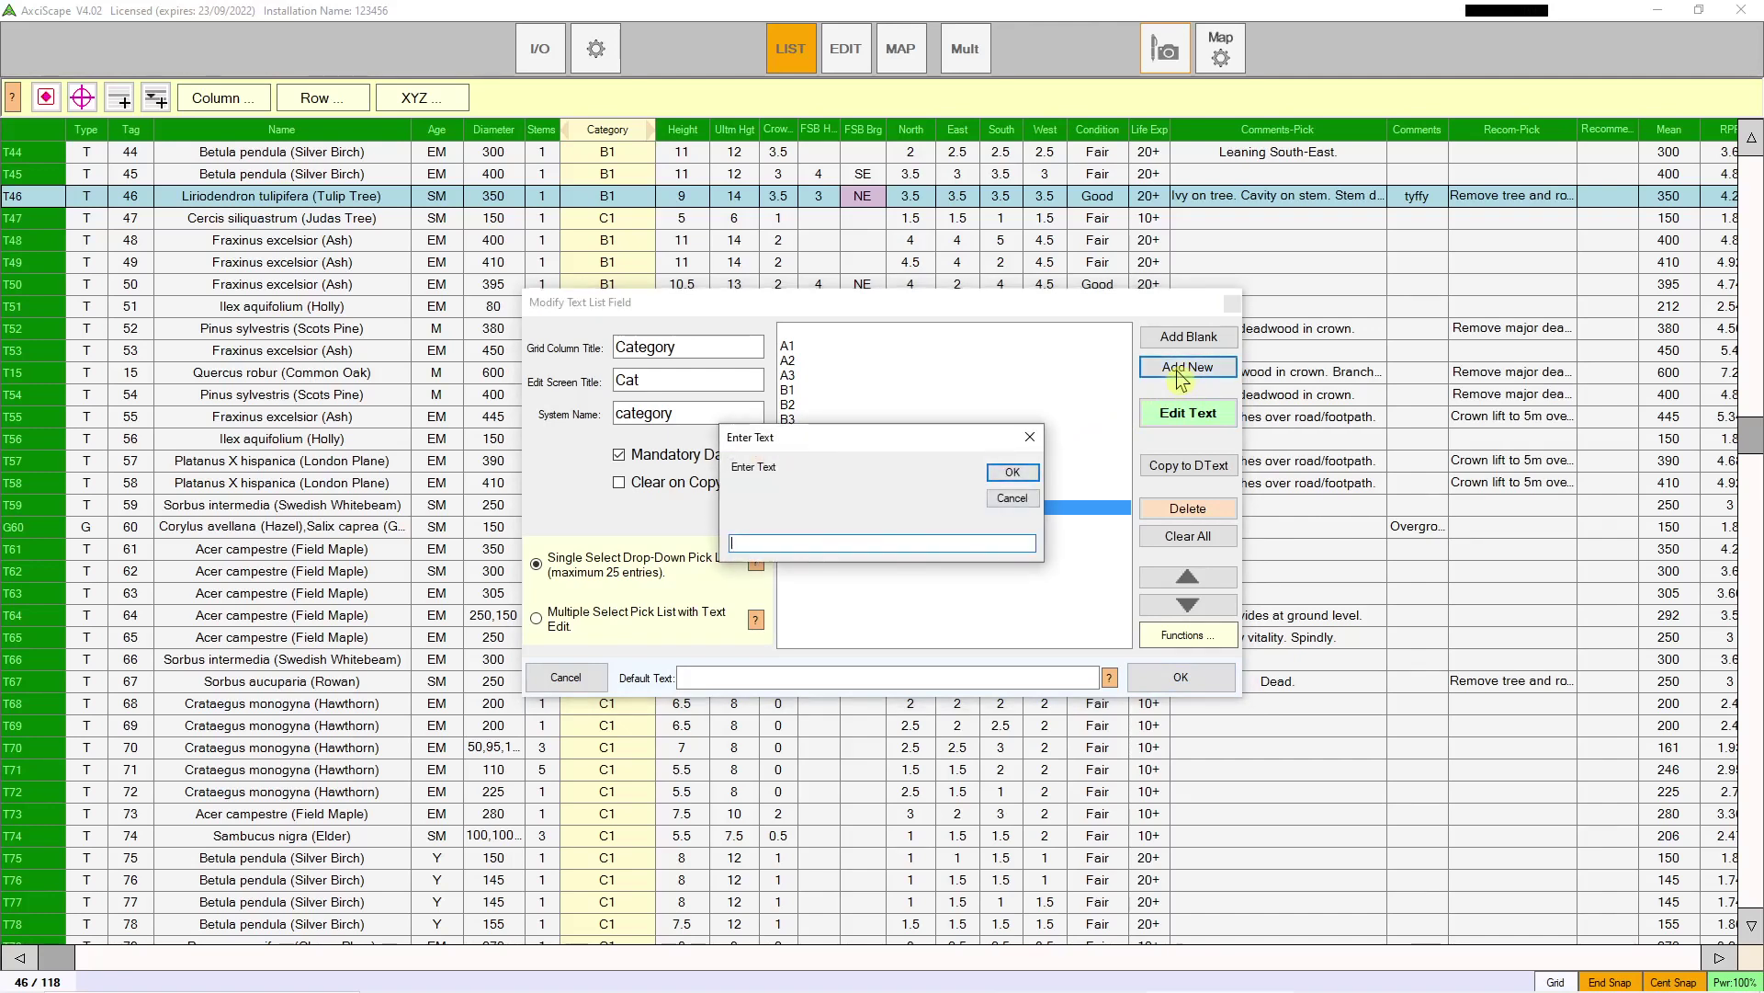
text(C)
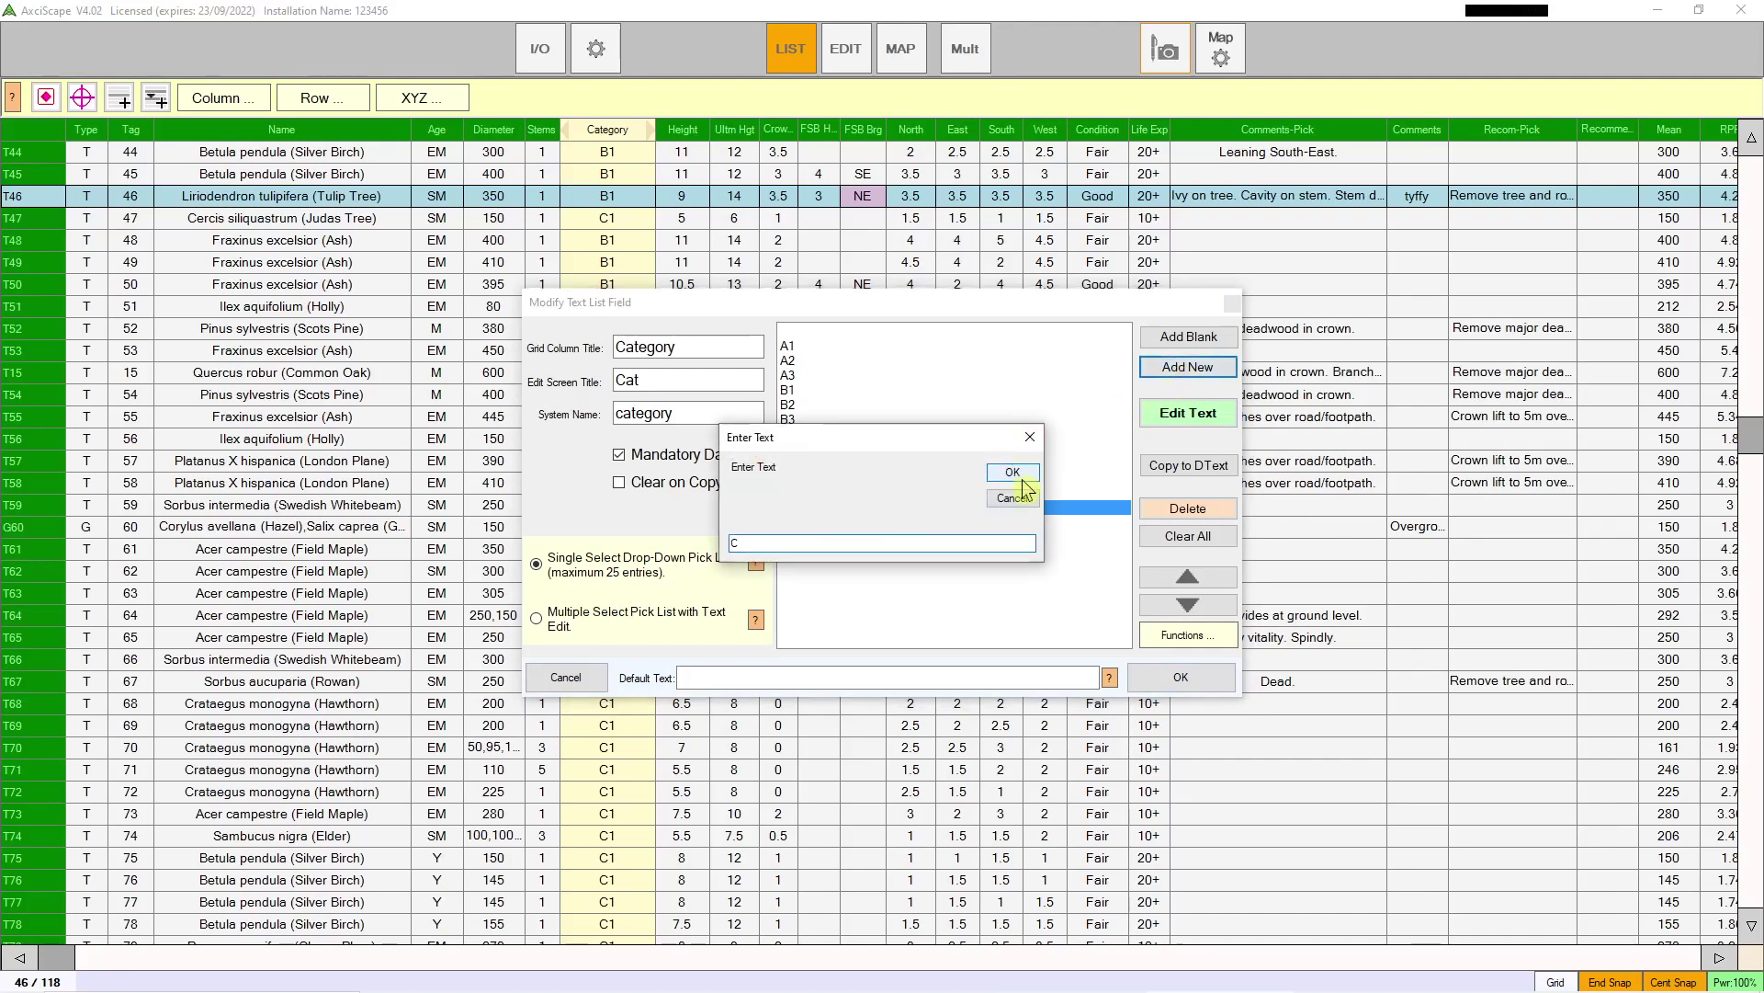
click(1012, 473)
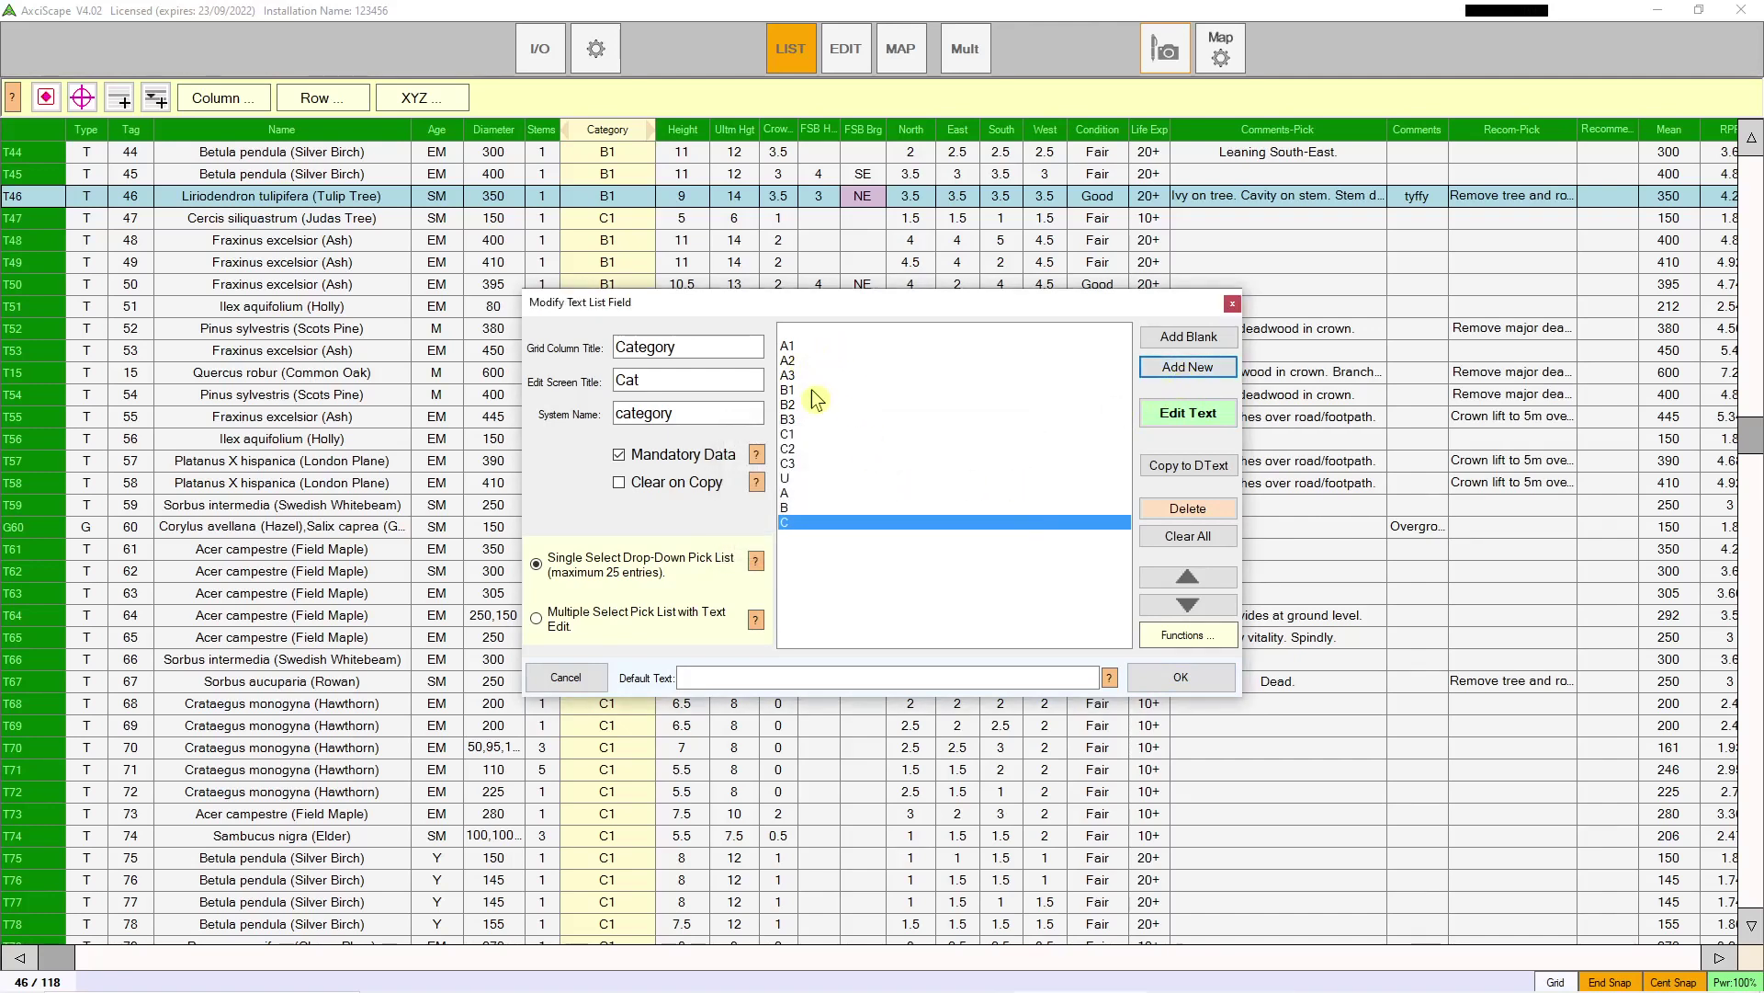
click(1173, 677)
Step: Set the category of tree T10 to A and of tree T13 to B in the list
click(619, 355)
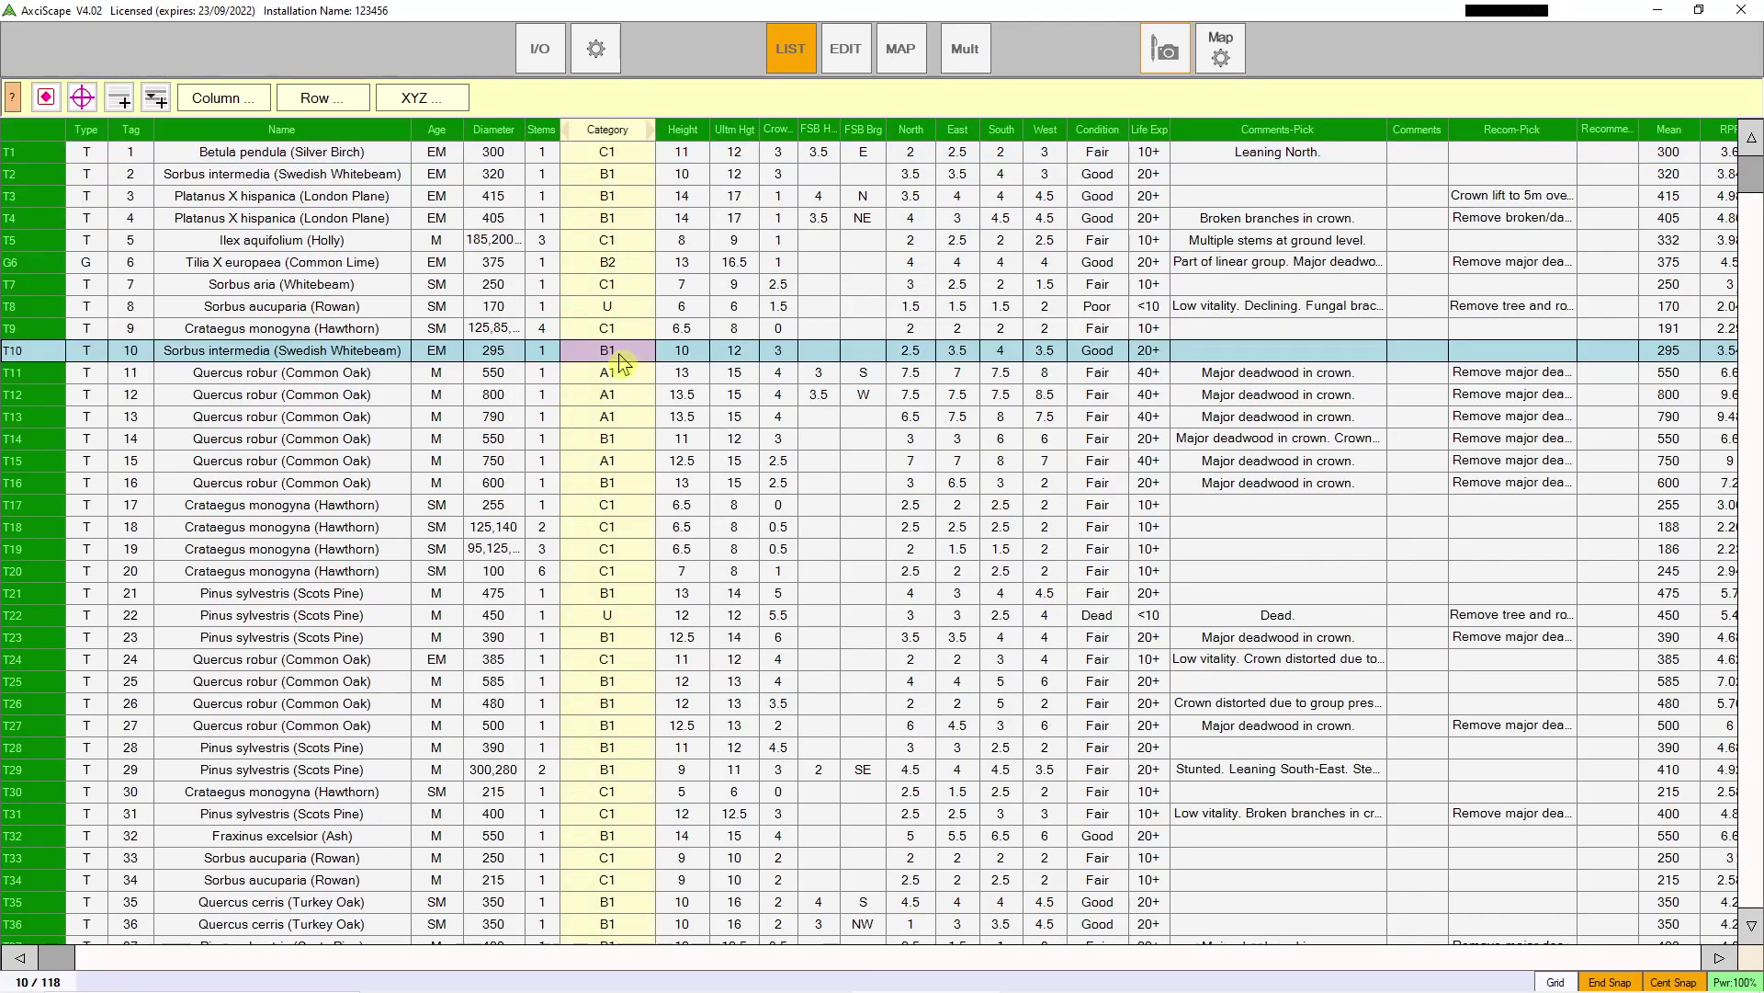
click(620, 355)
click(630, 737)
click(623, 417)
click(623, 417)
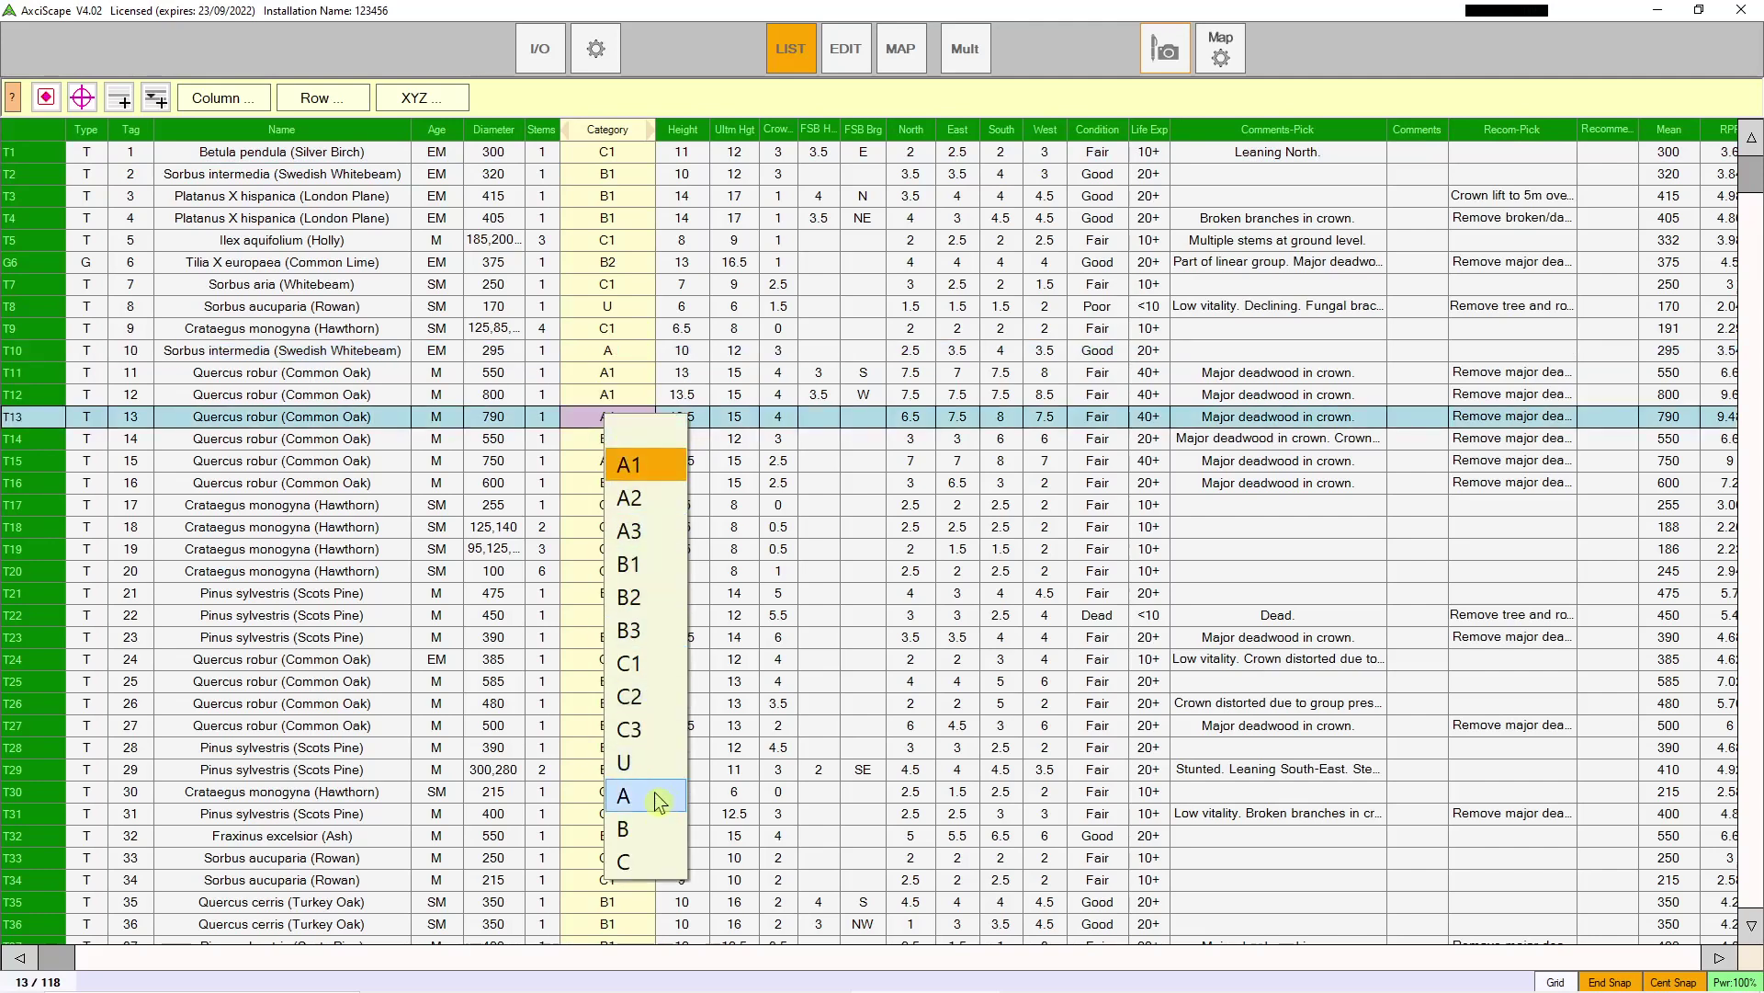
click(624, 828)
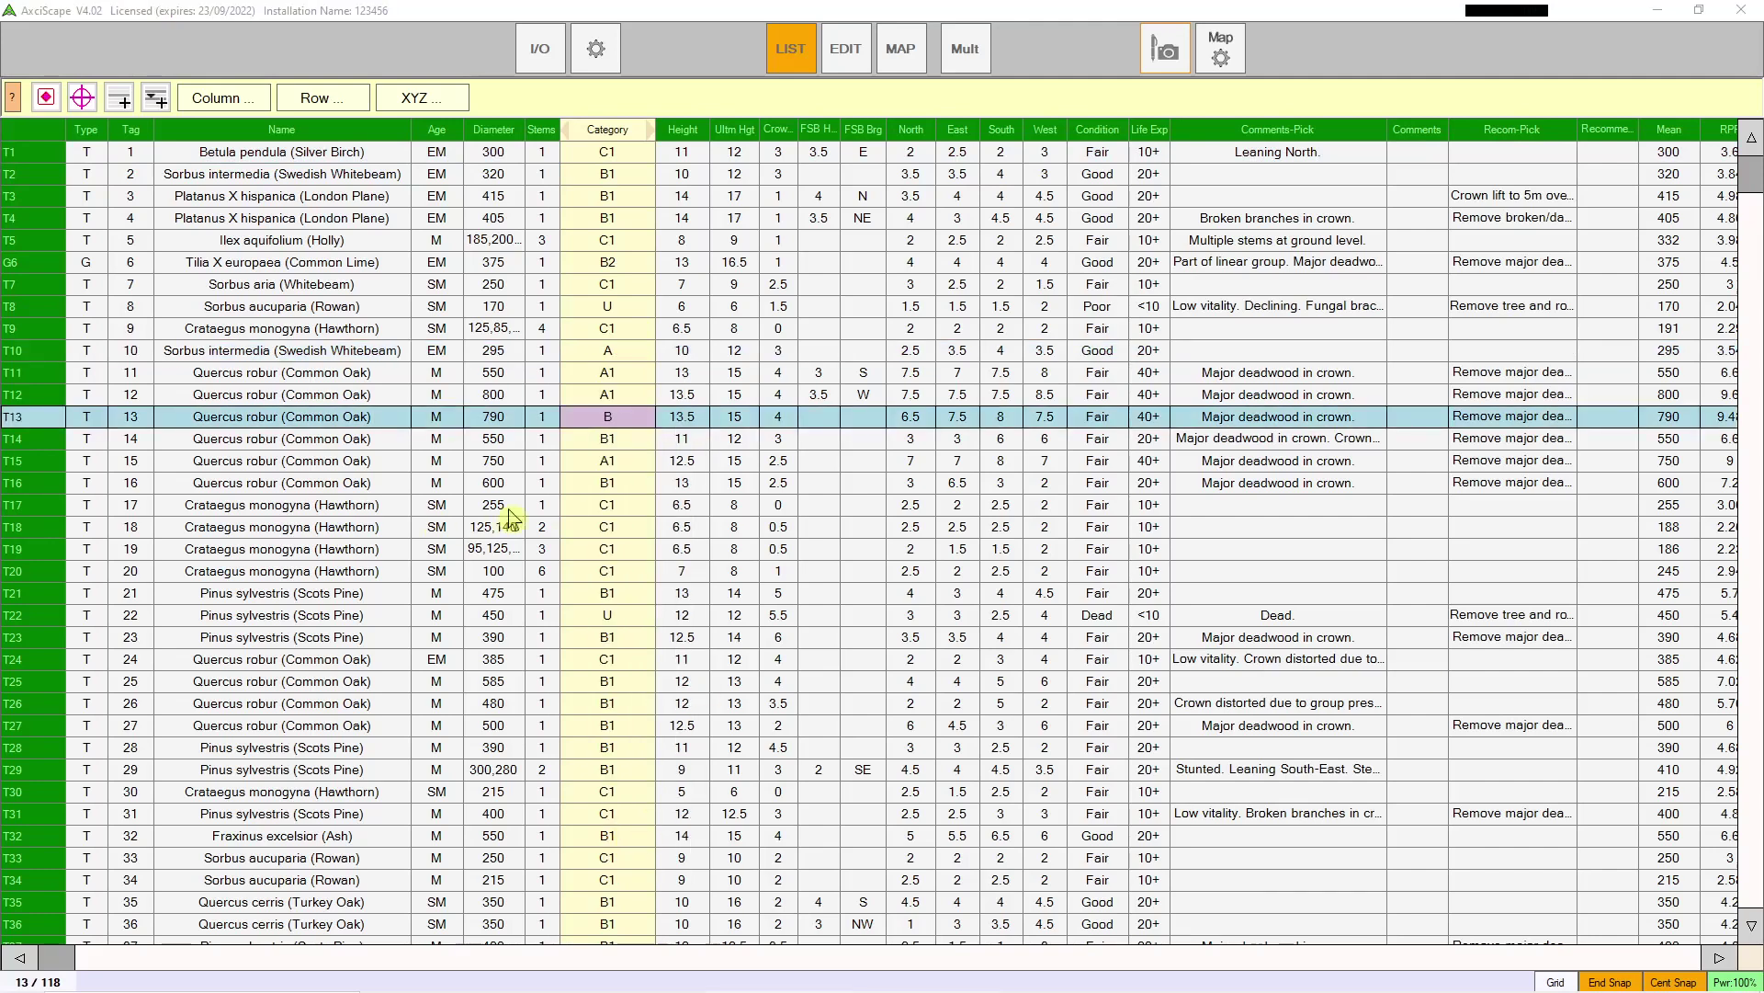
Step: Examine the field types available for adding to the survey, leaving the field setup without adding one
click(599, 52)
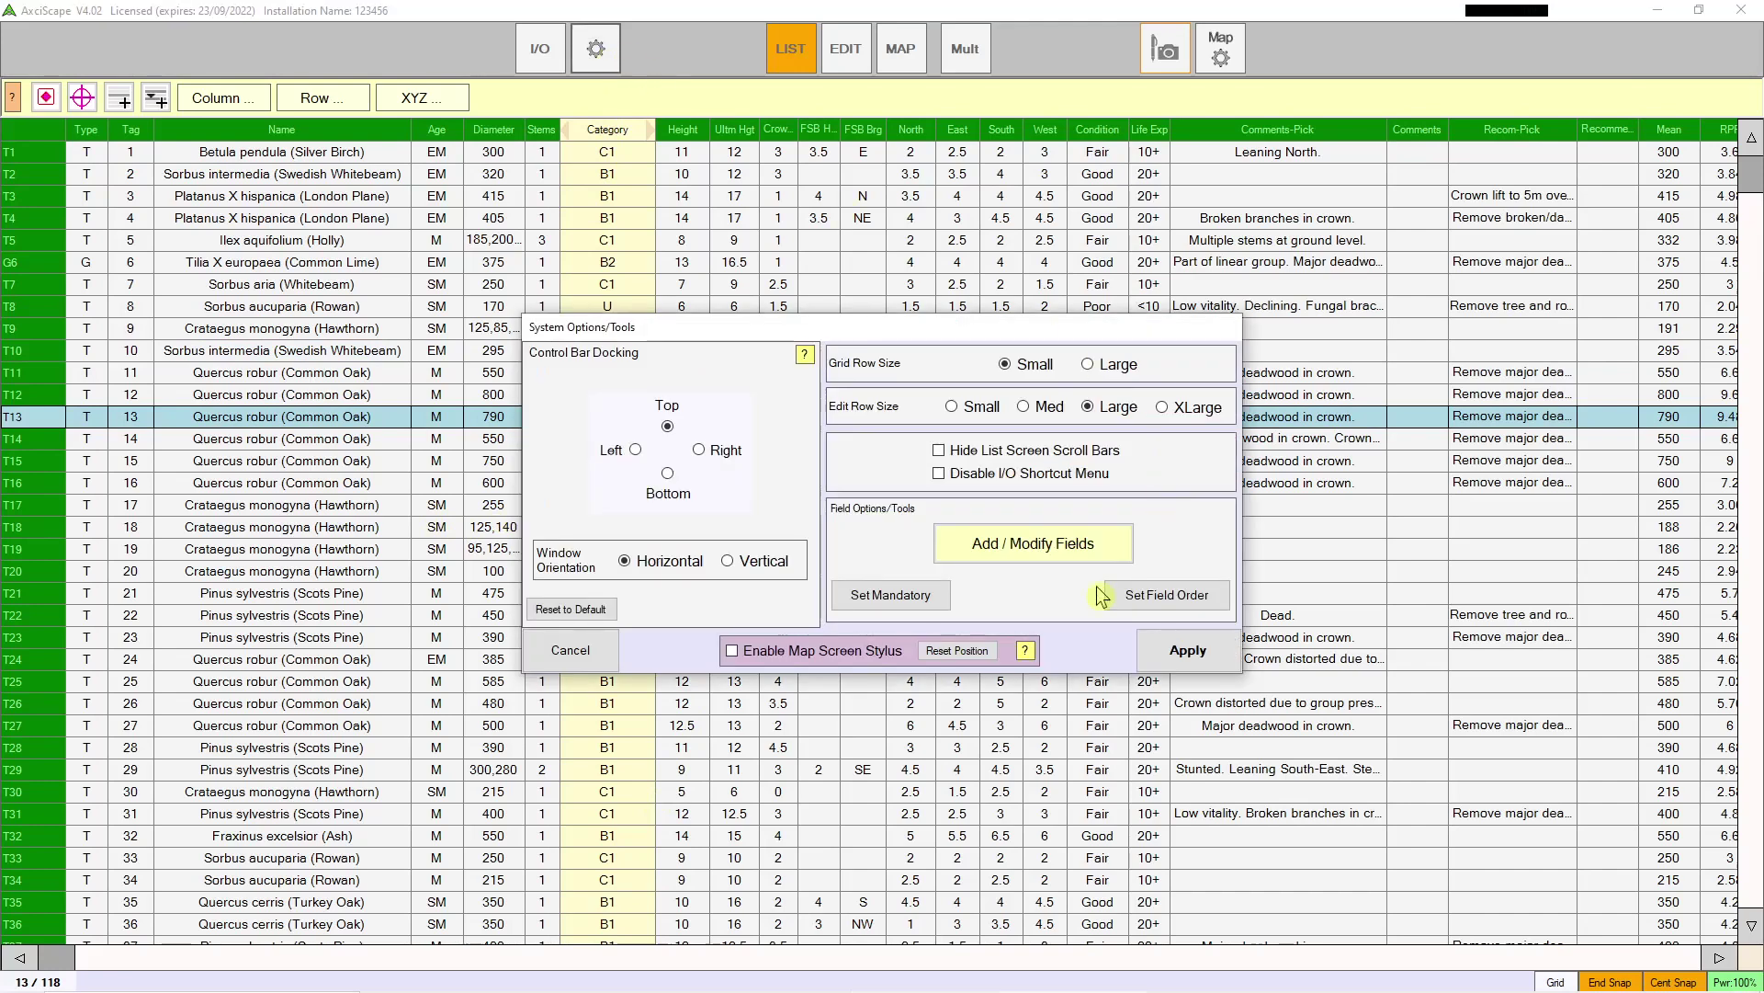
click(1018, 546)
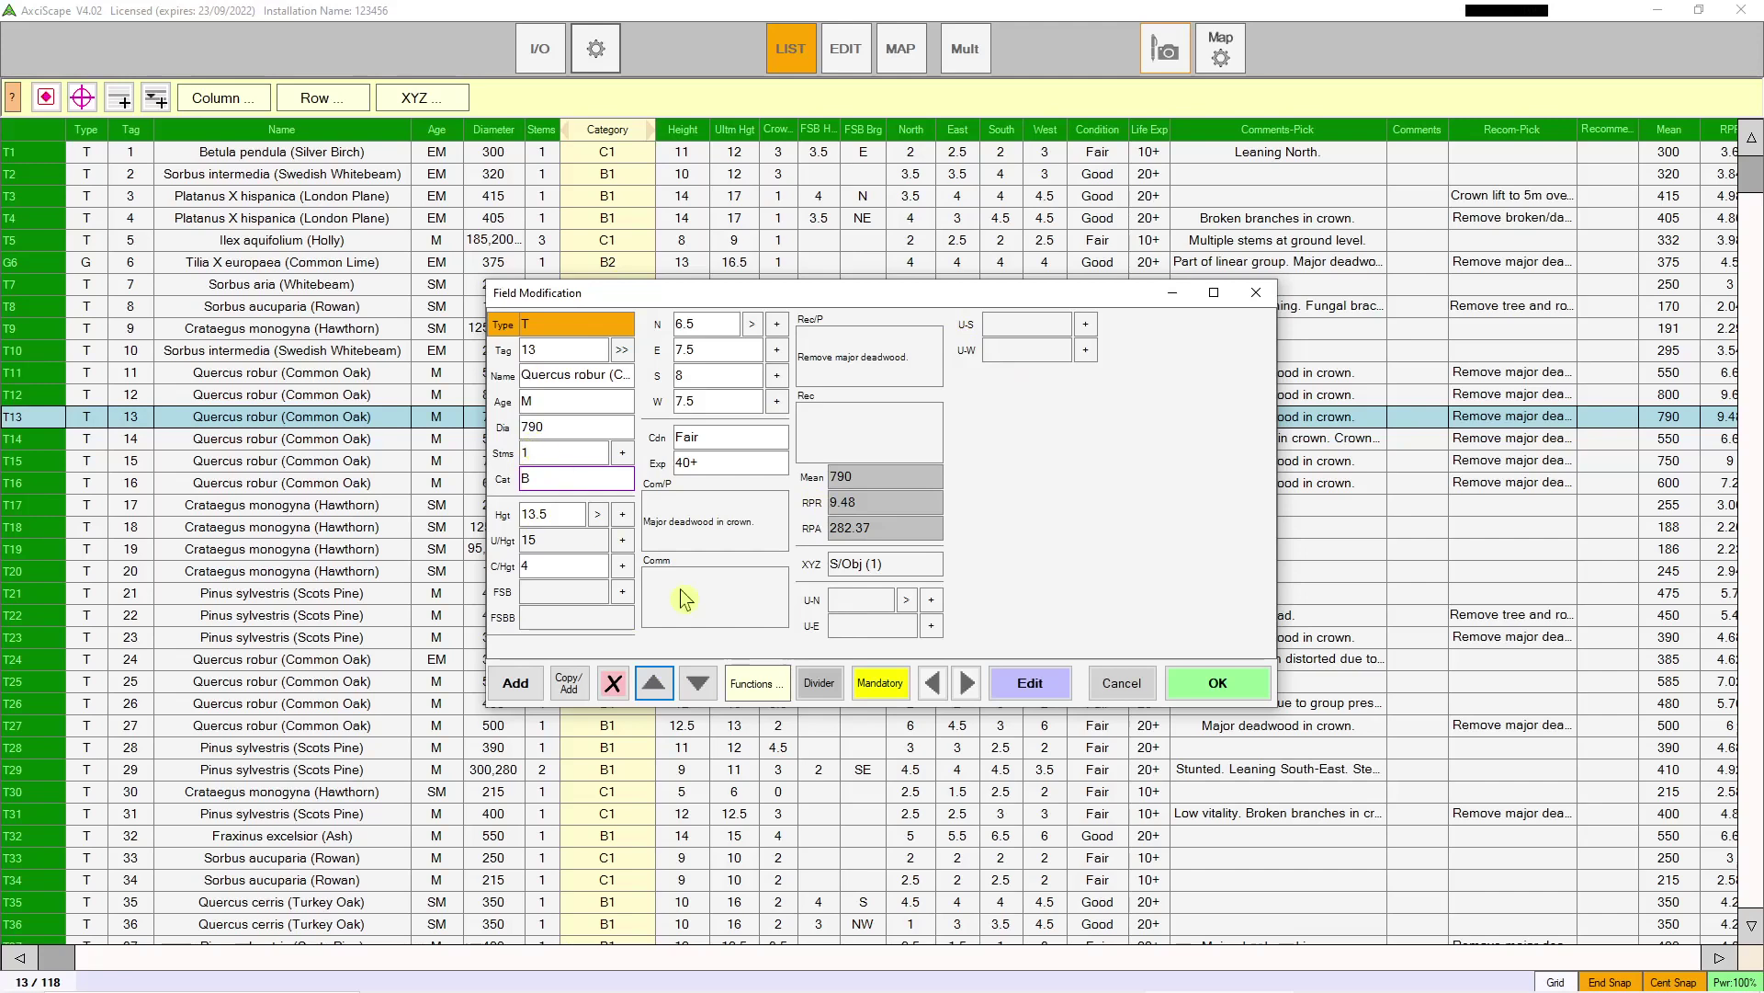
click(508, 684)
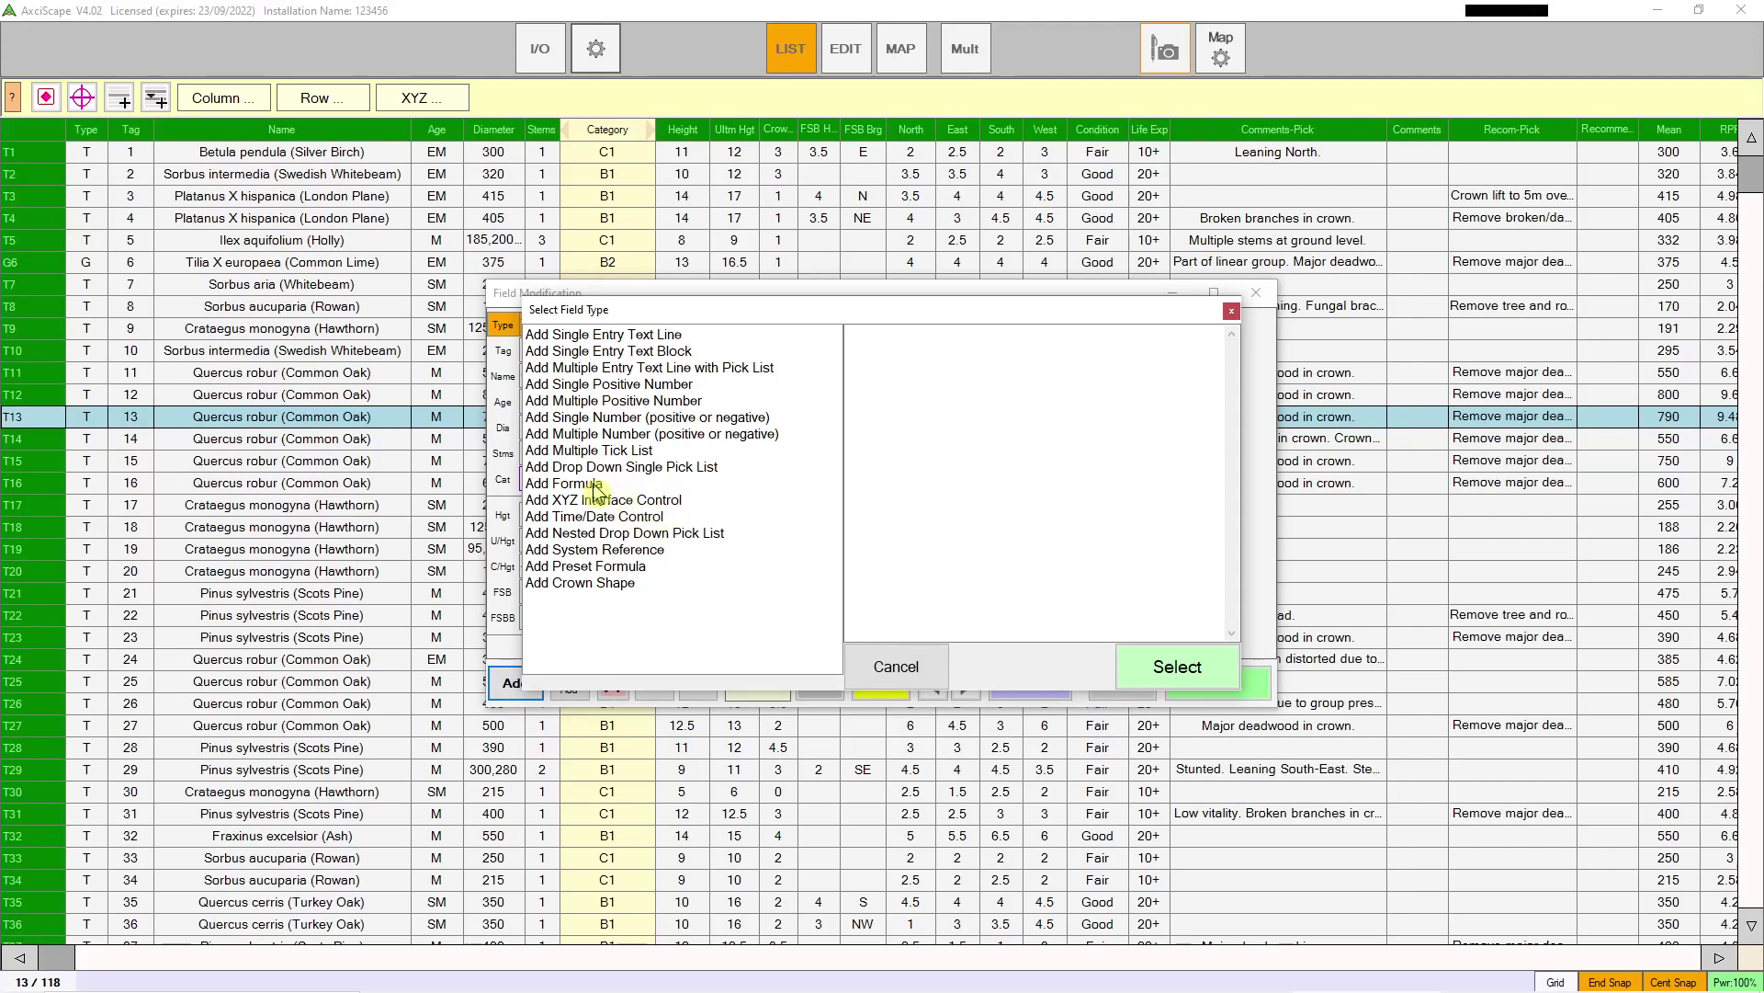
click(594, 549)
click(878, 669)
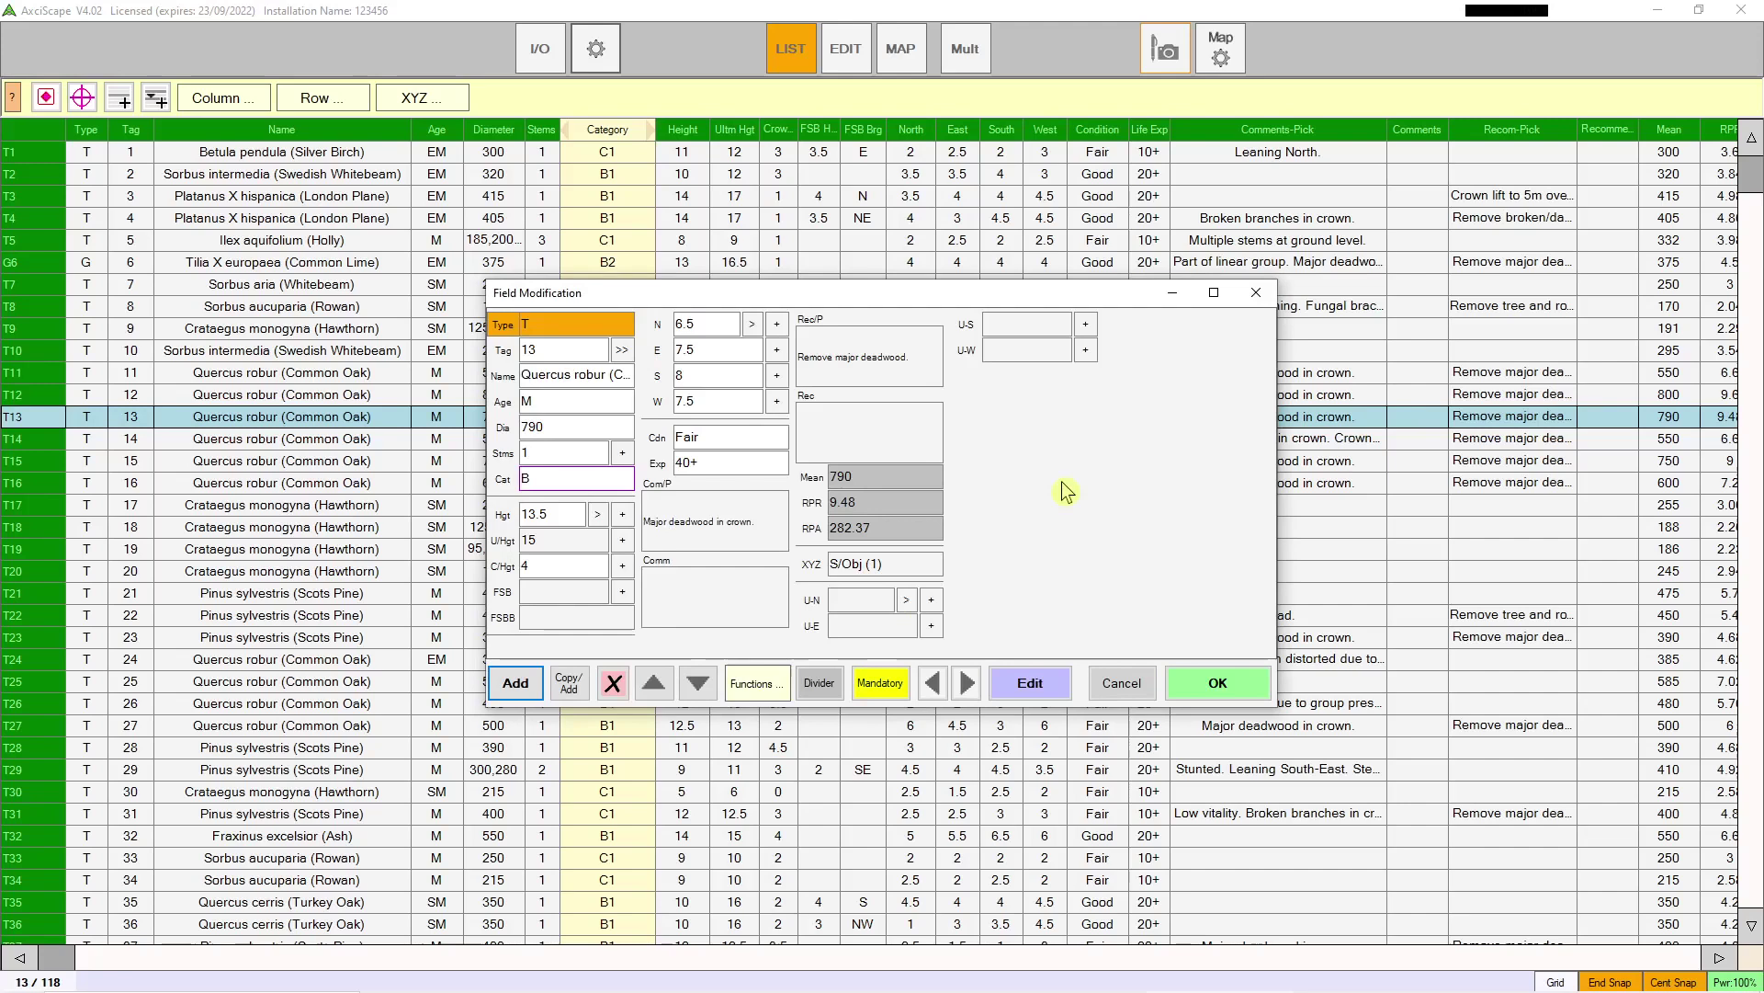
click(1256, 292)
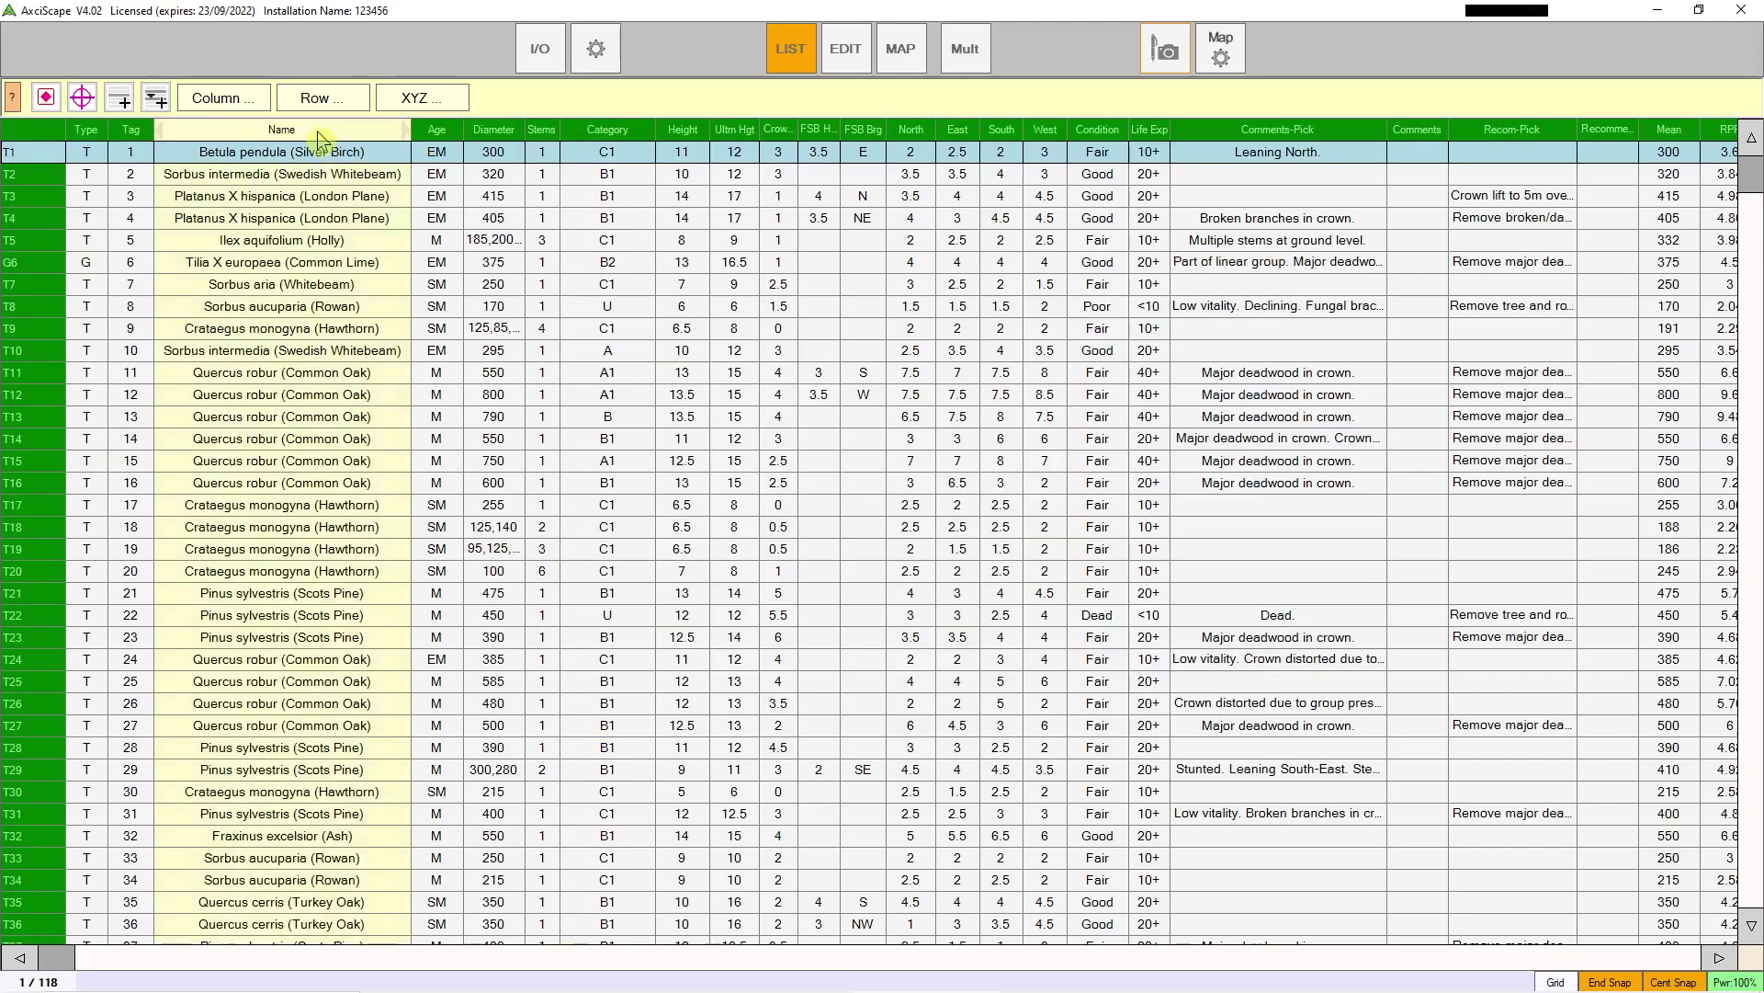
Step: Review the column operations available for the Category field in the list view
right_click(625, 127)
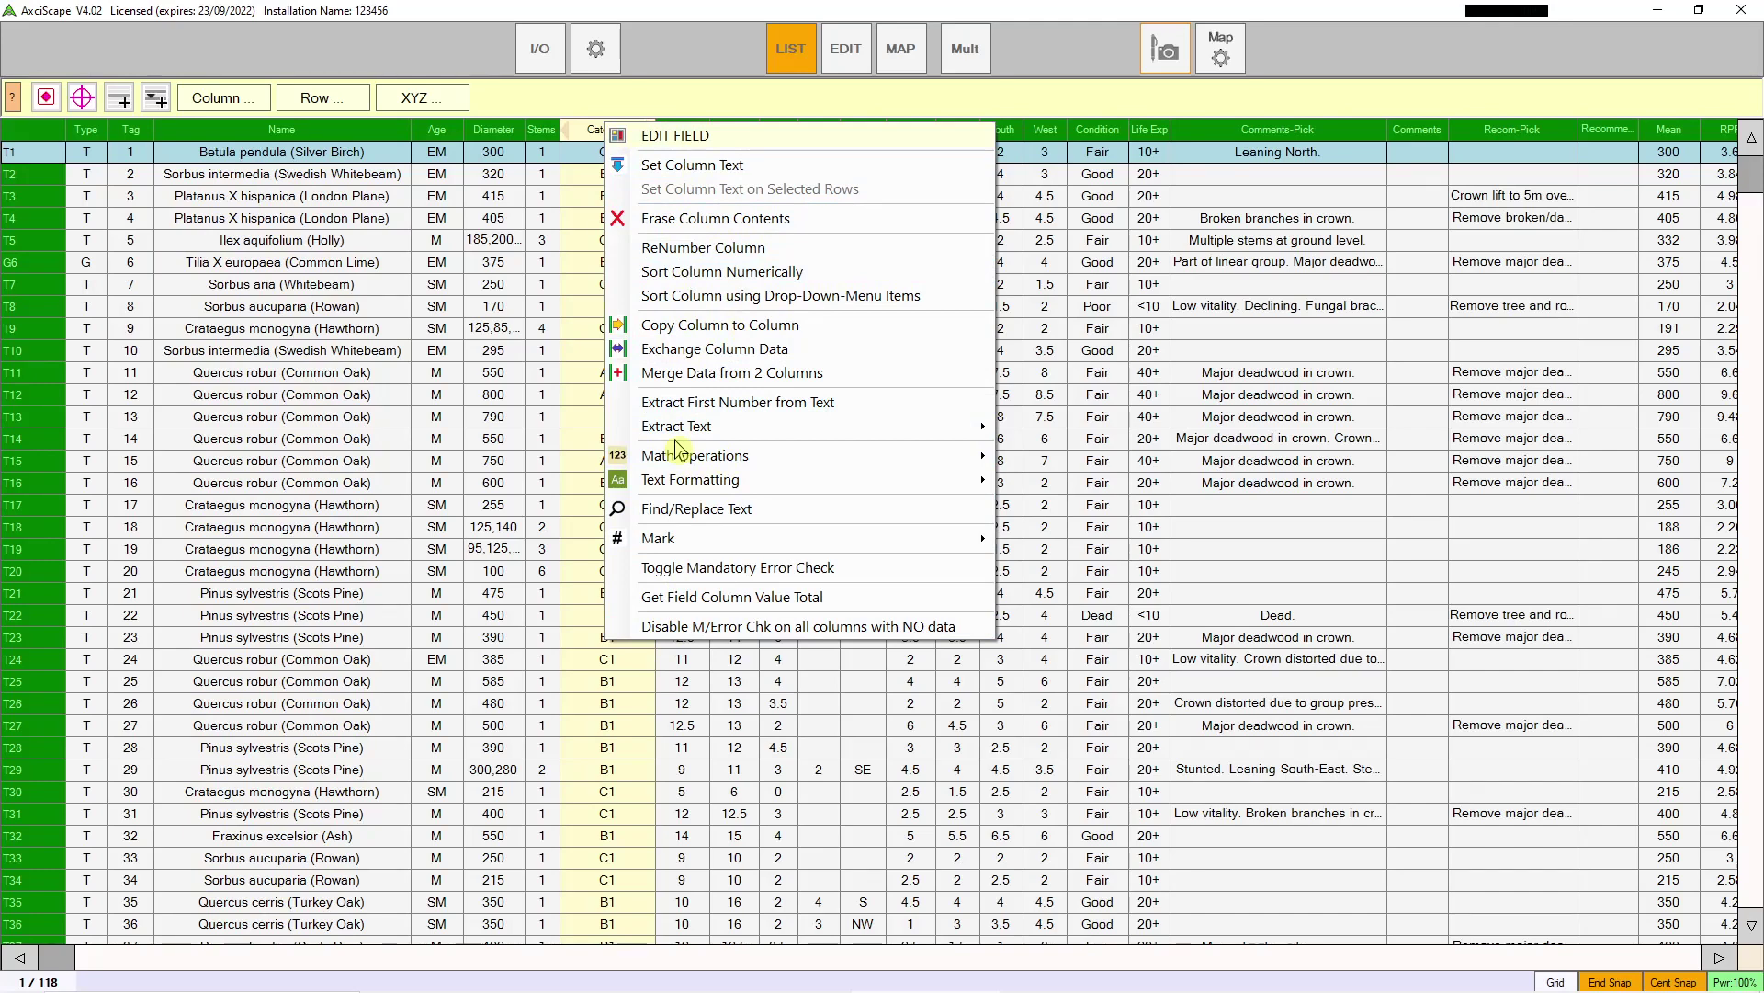
click(284, 269)
click(285, 267)
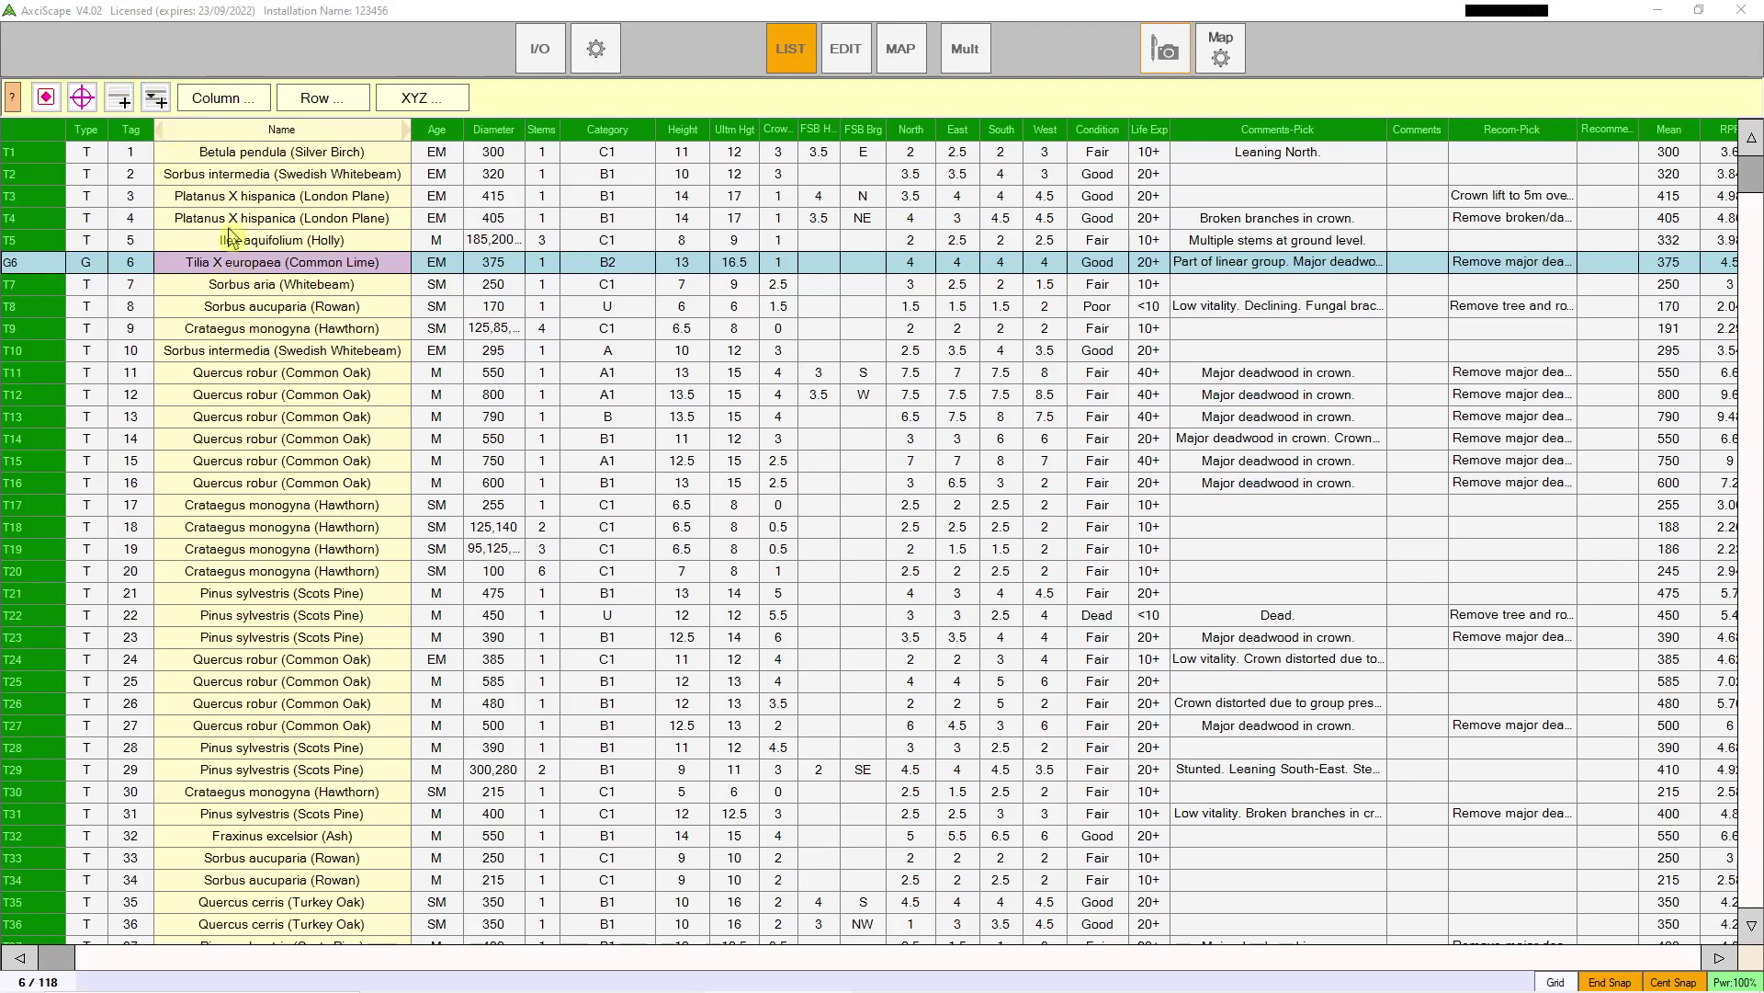
click(255, 288)
Step: Add a new row at the end of the tree list and set its type to T
click(122, 103)
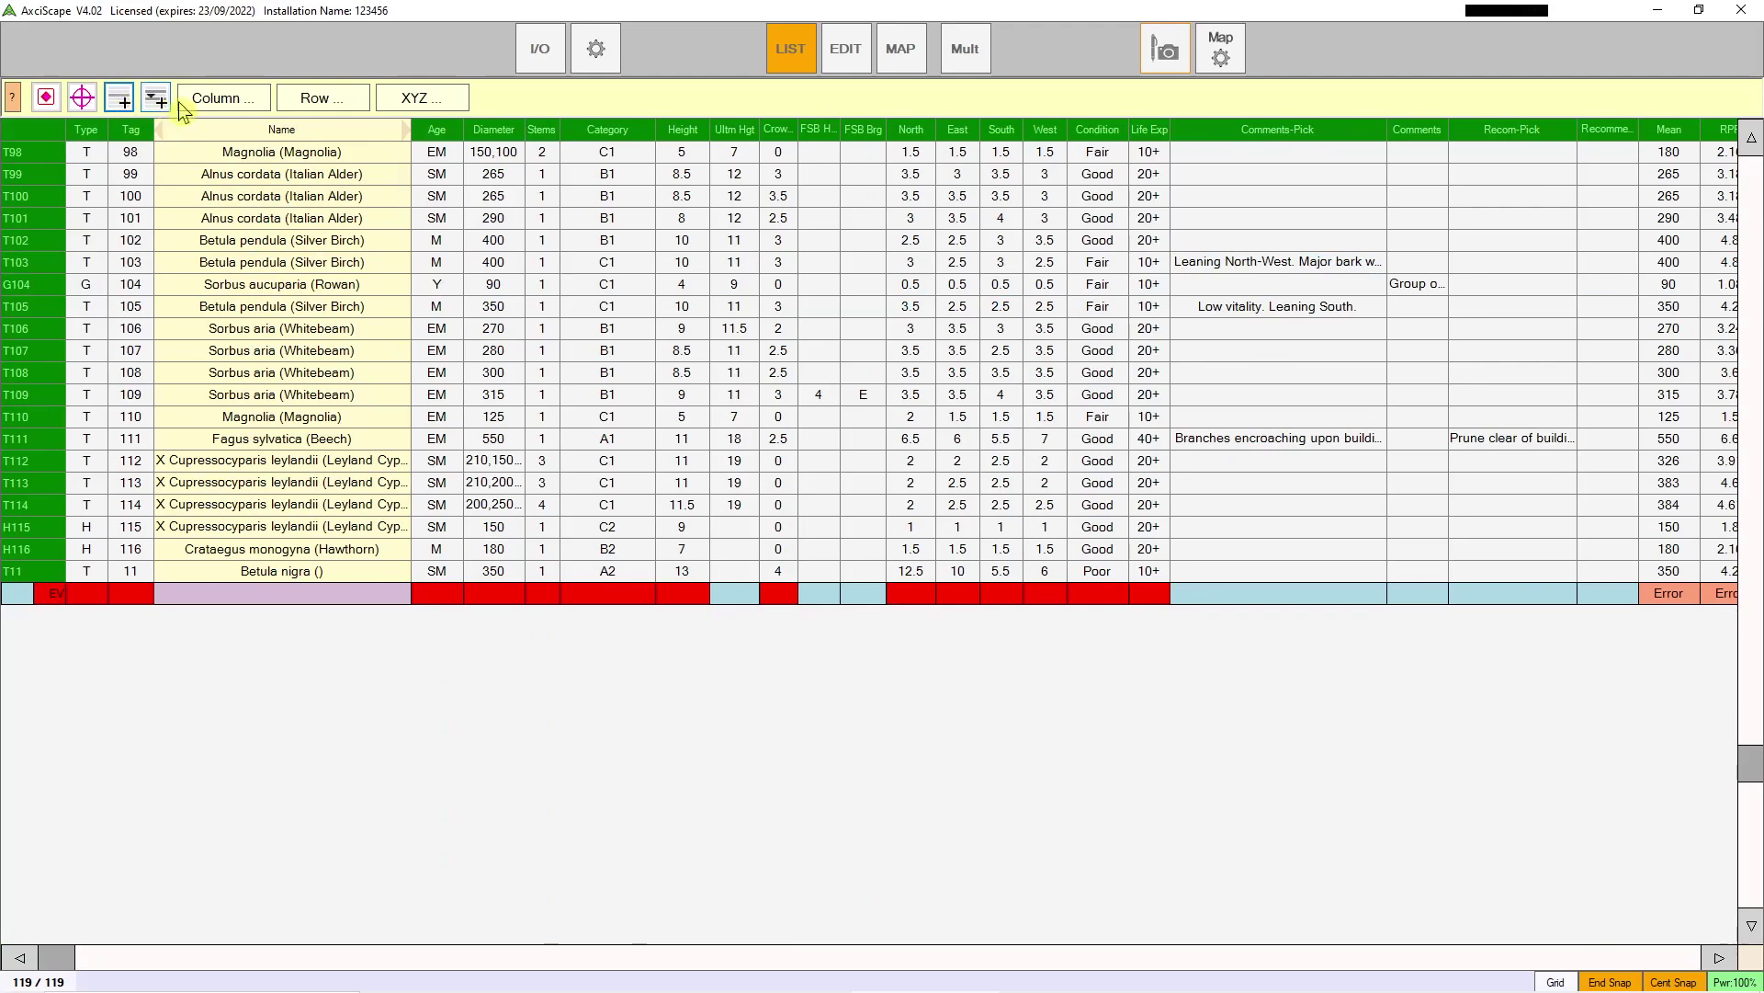
click(90, 593)
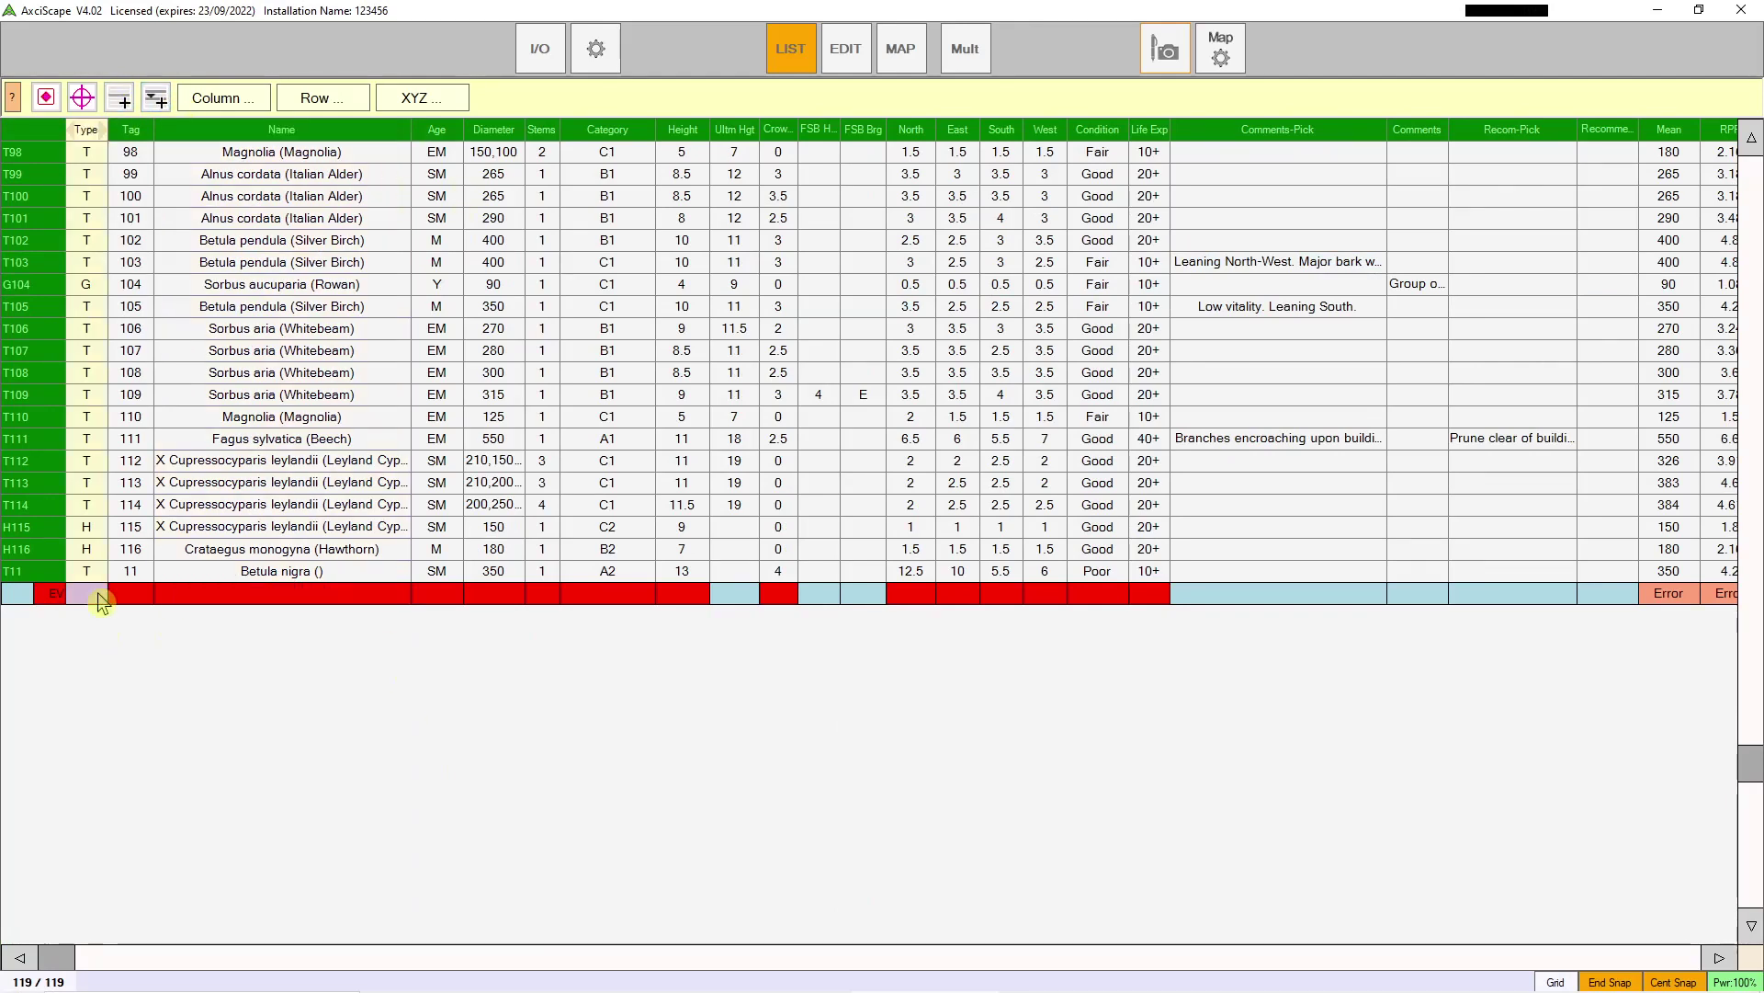
click(90, 594)
click(100, 636)
Step: Set the new tree's tag number to 255
click(136, 597)
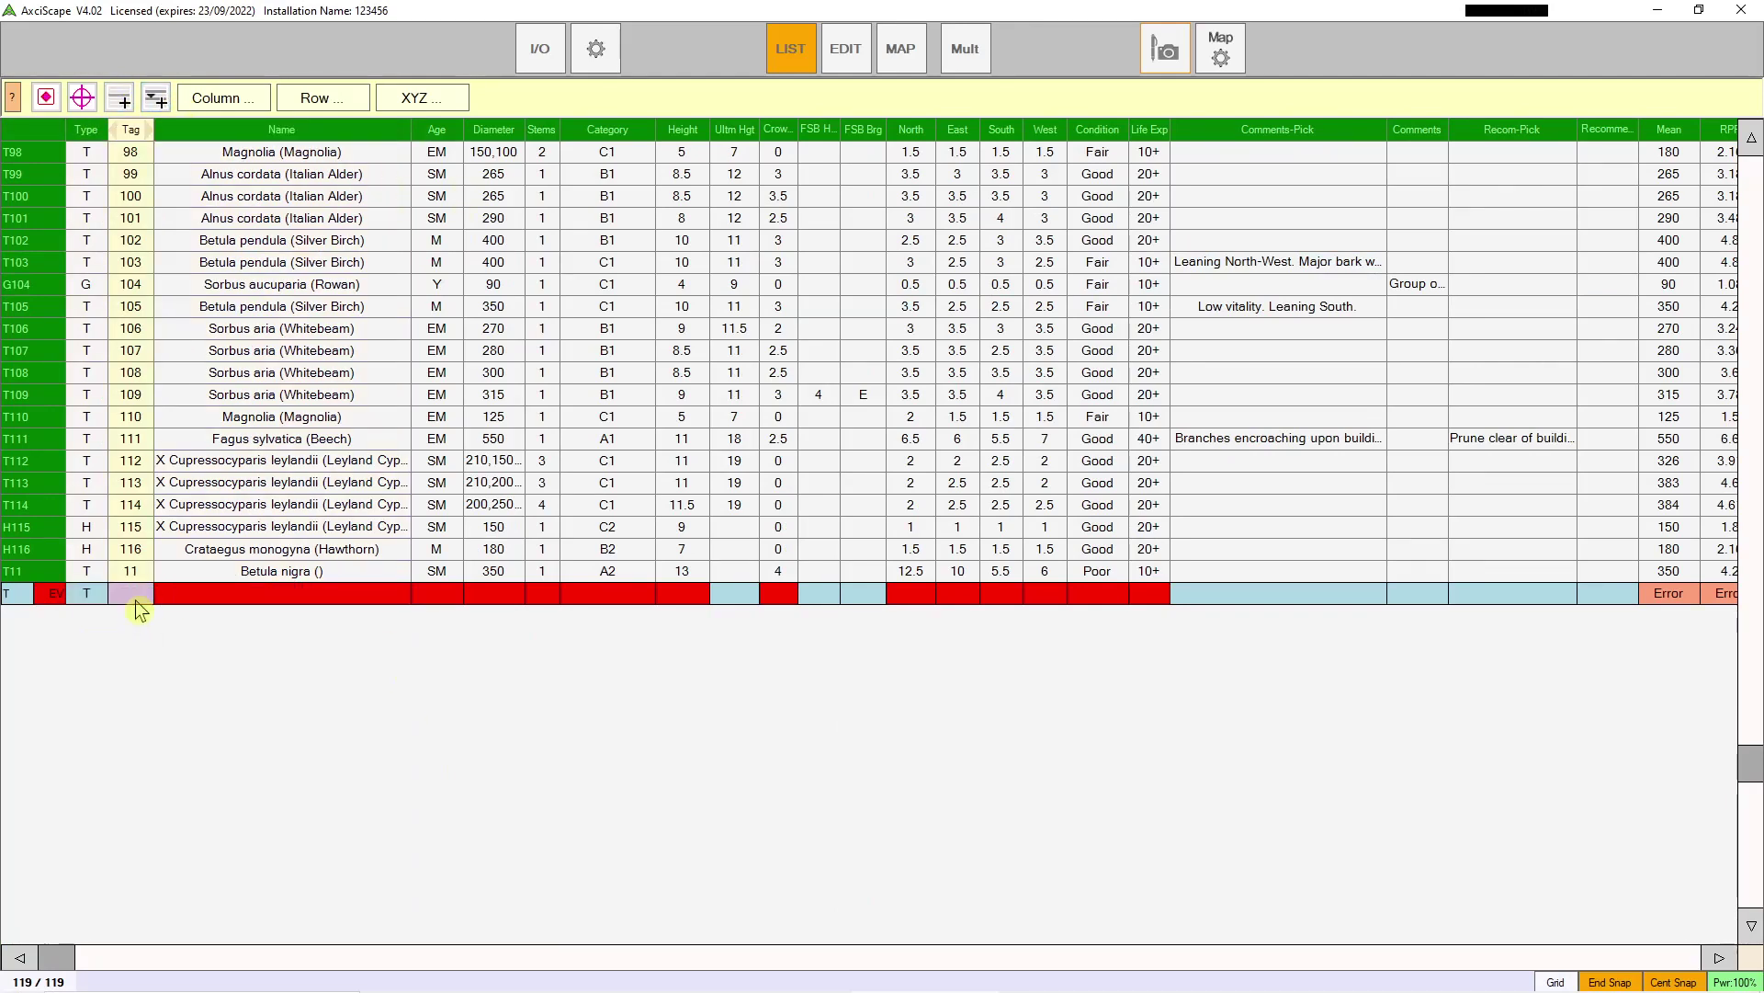
click(136, 597)
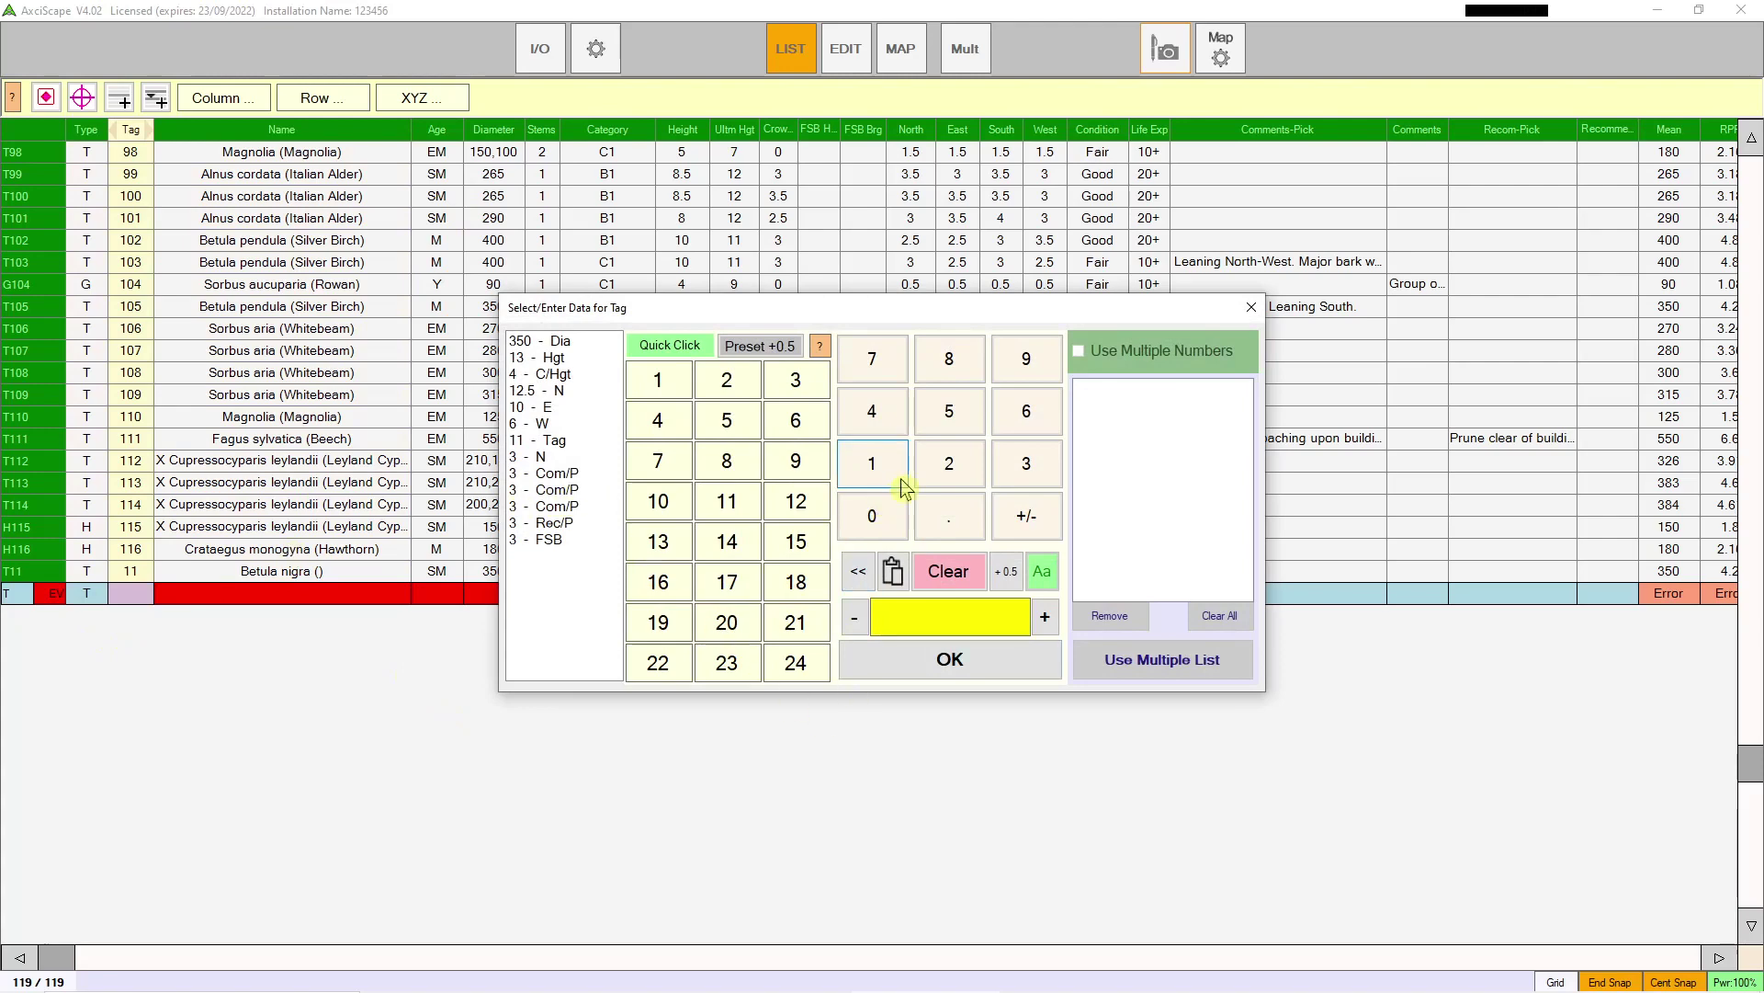
click(942, 473)
click(969, 421)
click(969, 421)
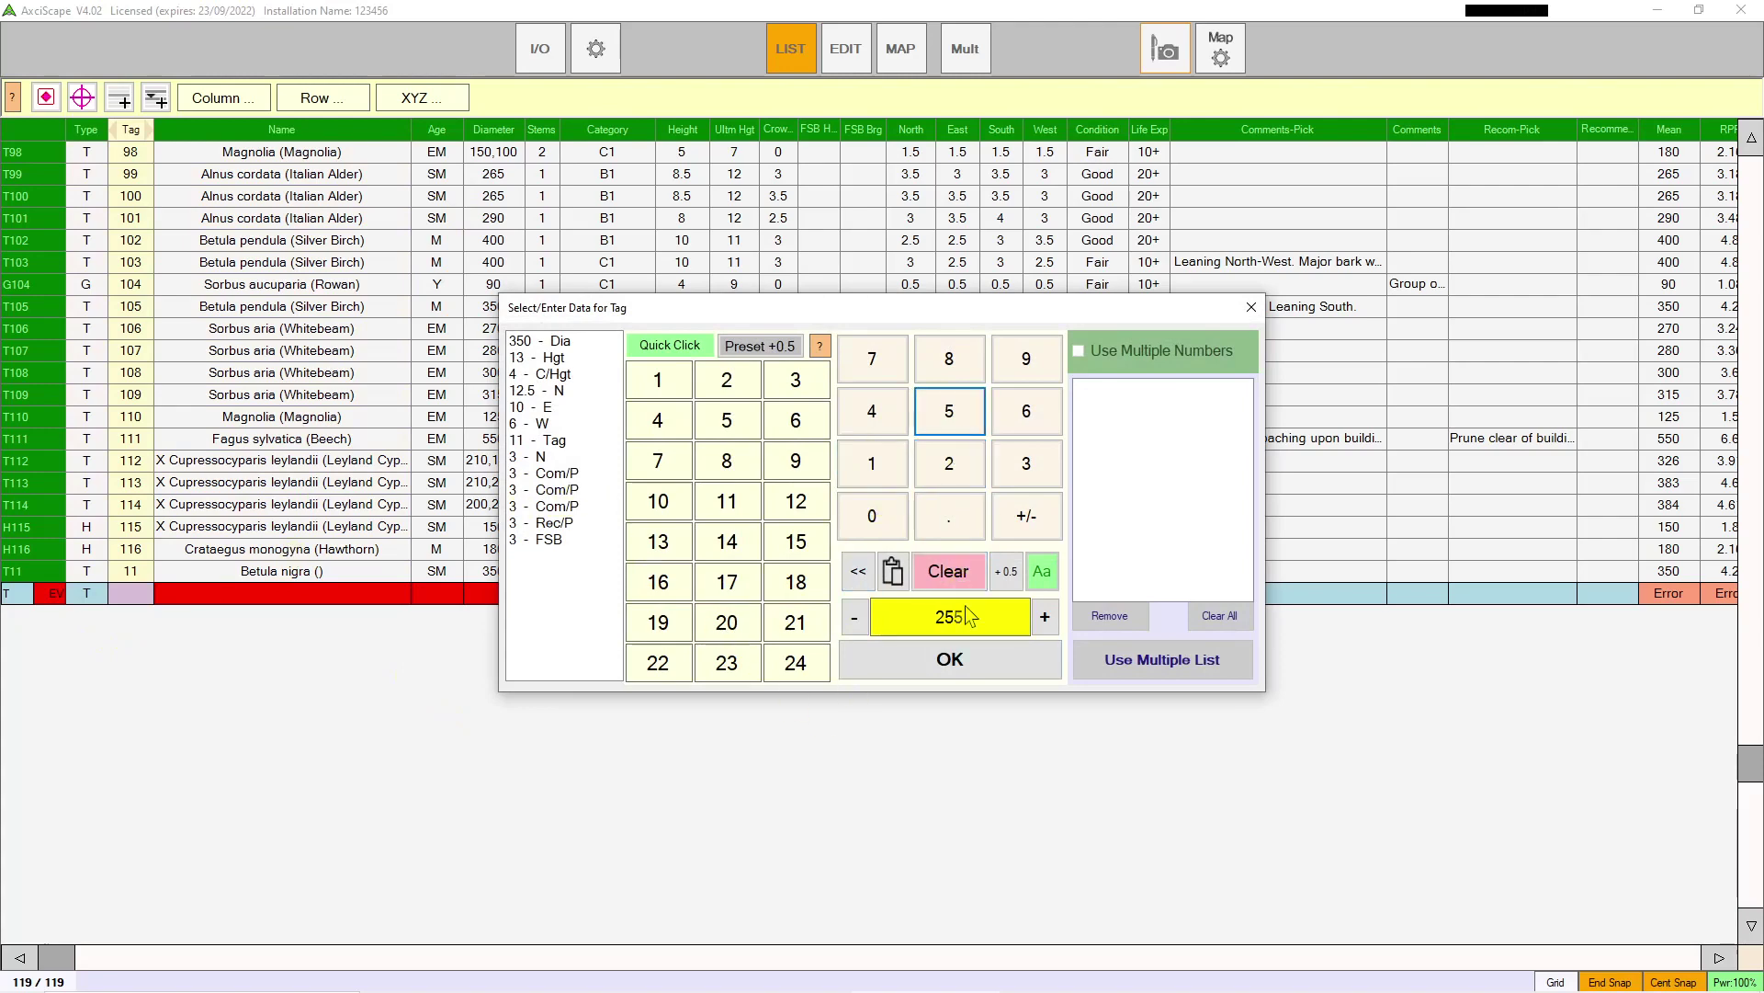
click(973, 662)
Step: Set the name of tree T255 to Abies procera (Noble Fir) and its age to EM
click(235, 595)
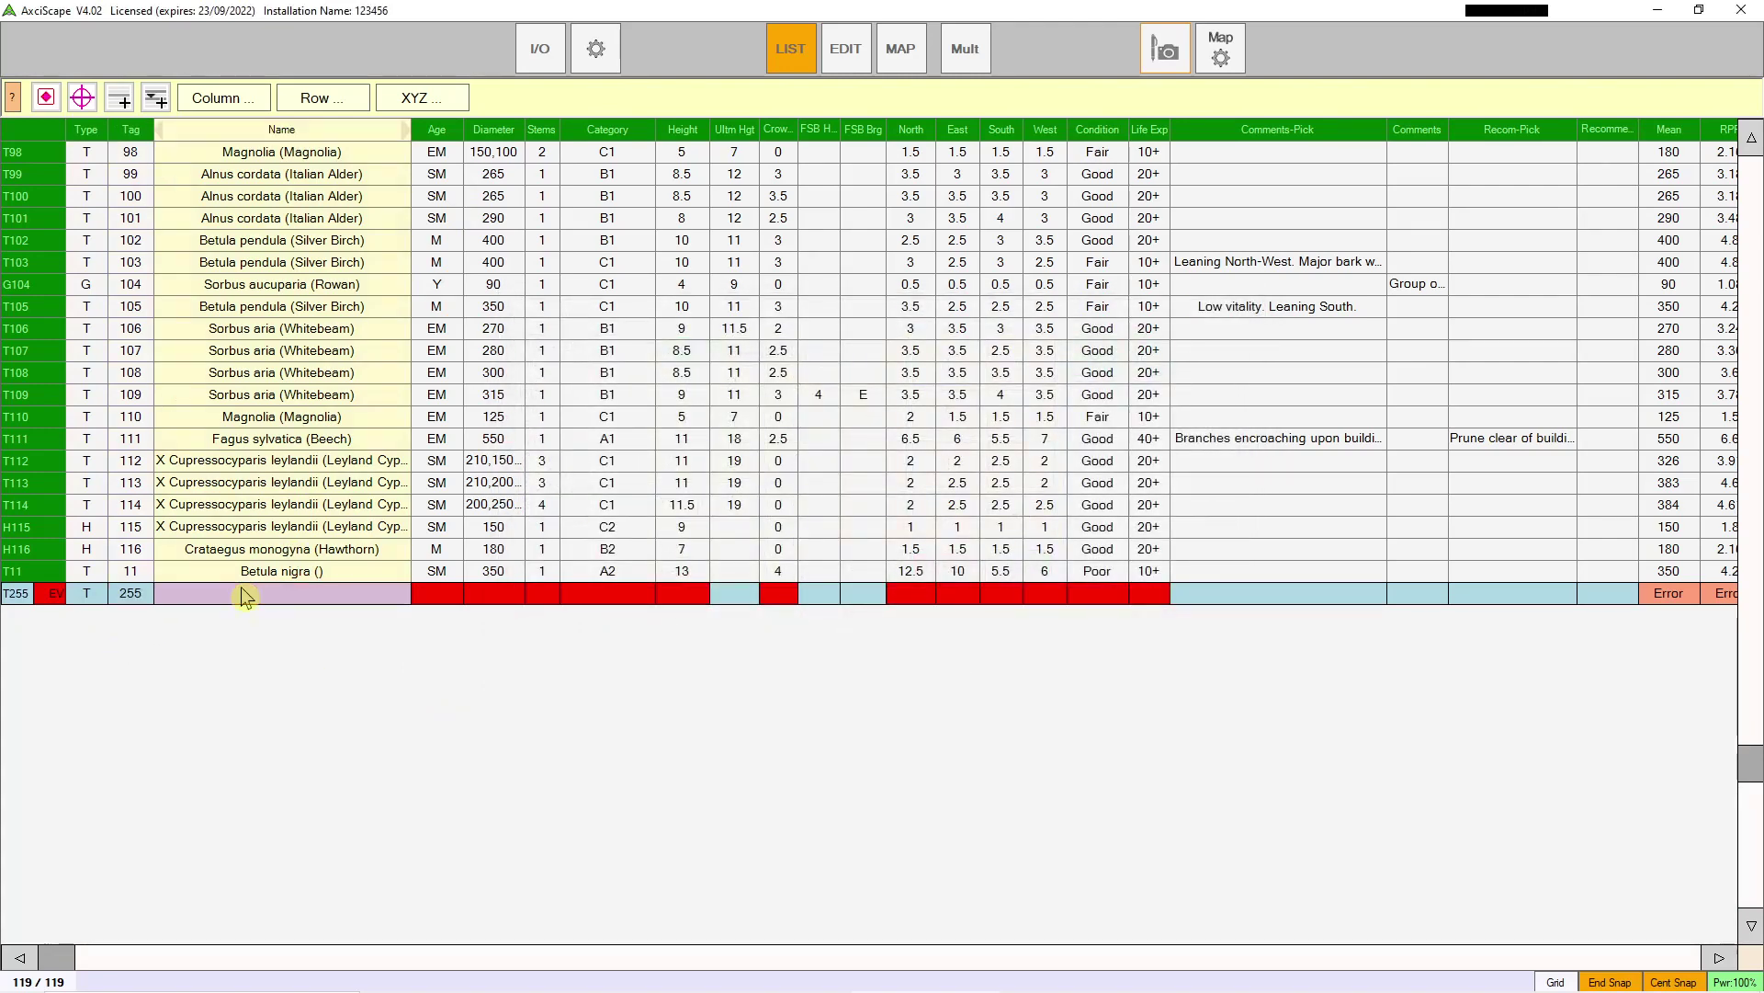
click(236, 595)
click(599, 432)
click(838, 676)
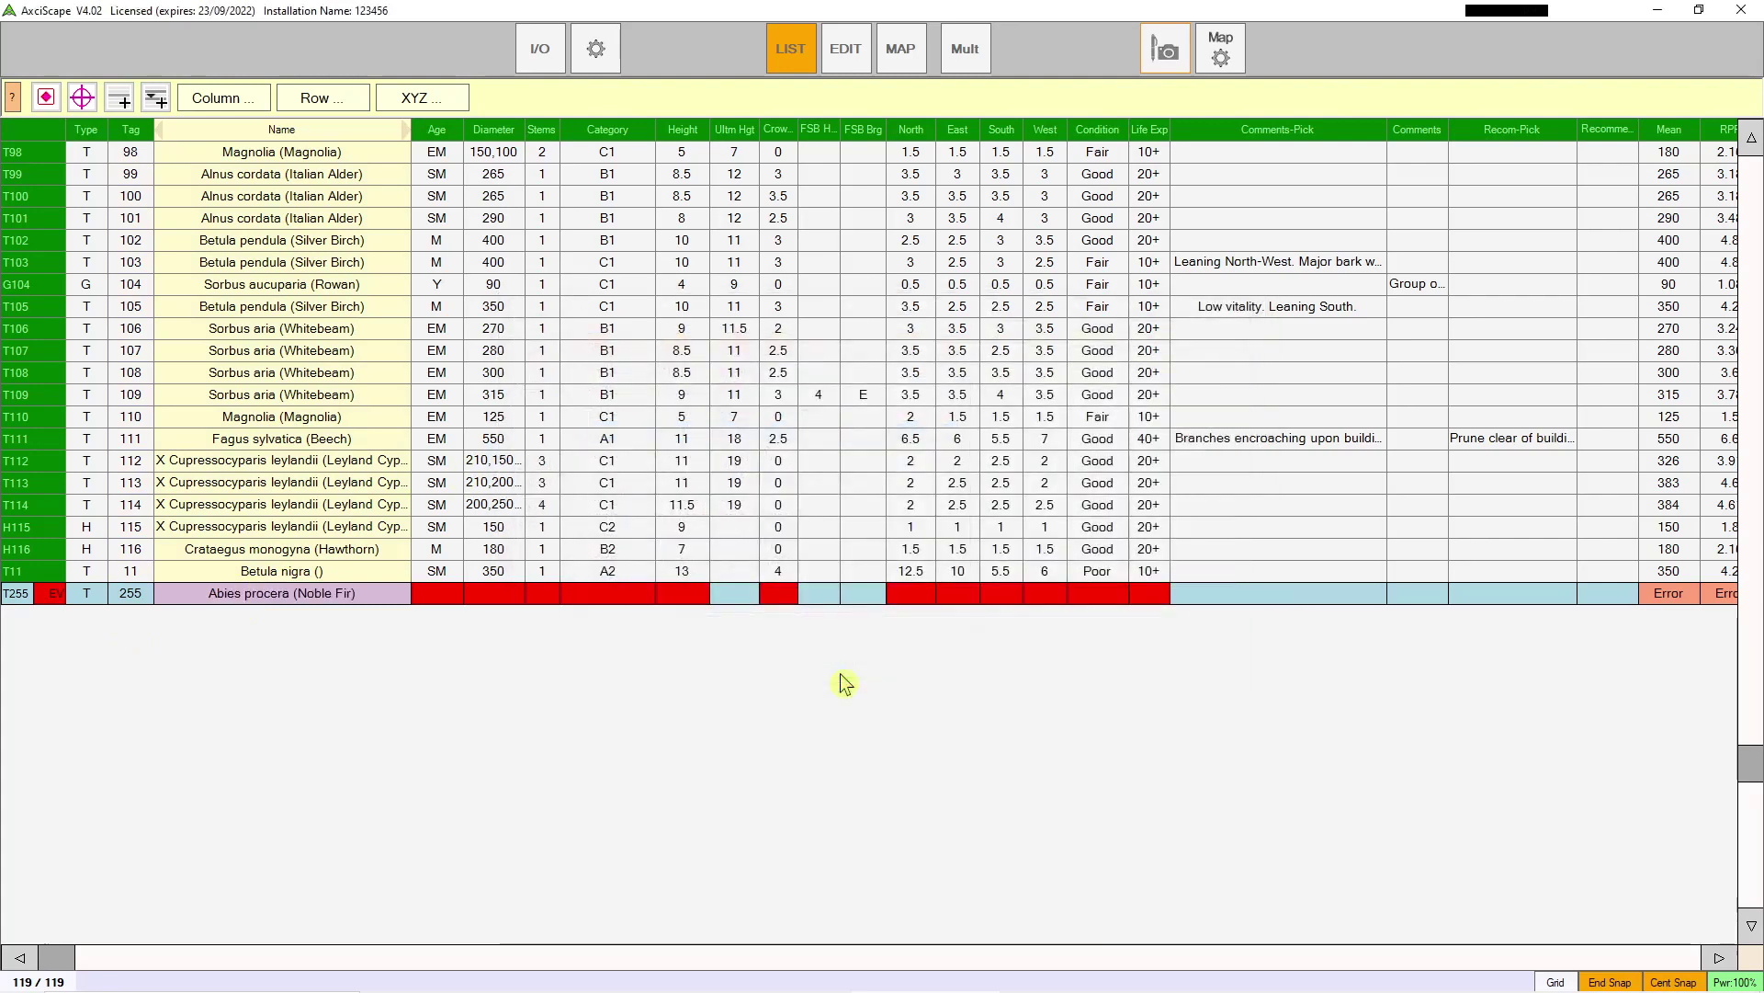
click(442, 596)
click(442, 599)
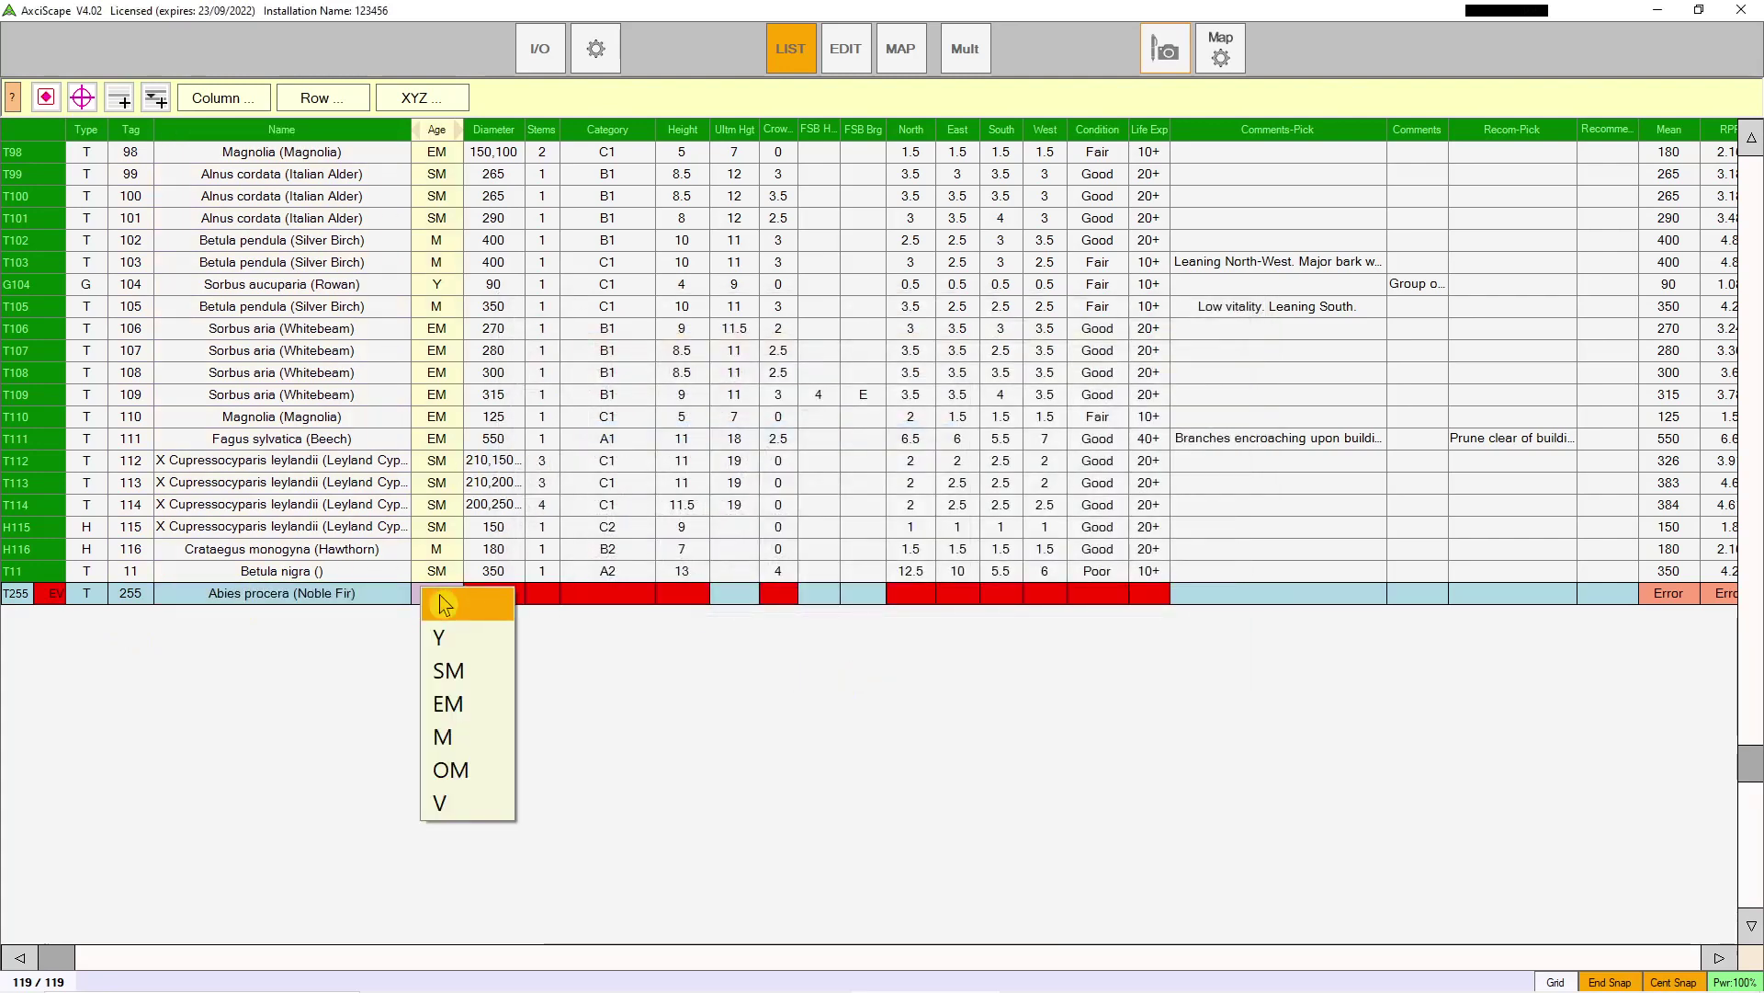
click(454, 711)
Step: Enable multiple numbers for tree T255's diameter and add 200 as the first stem value
click(495, 597)
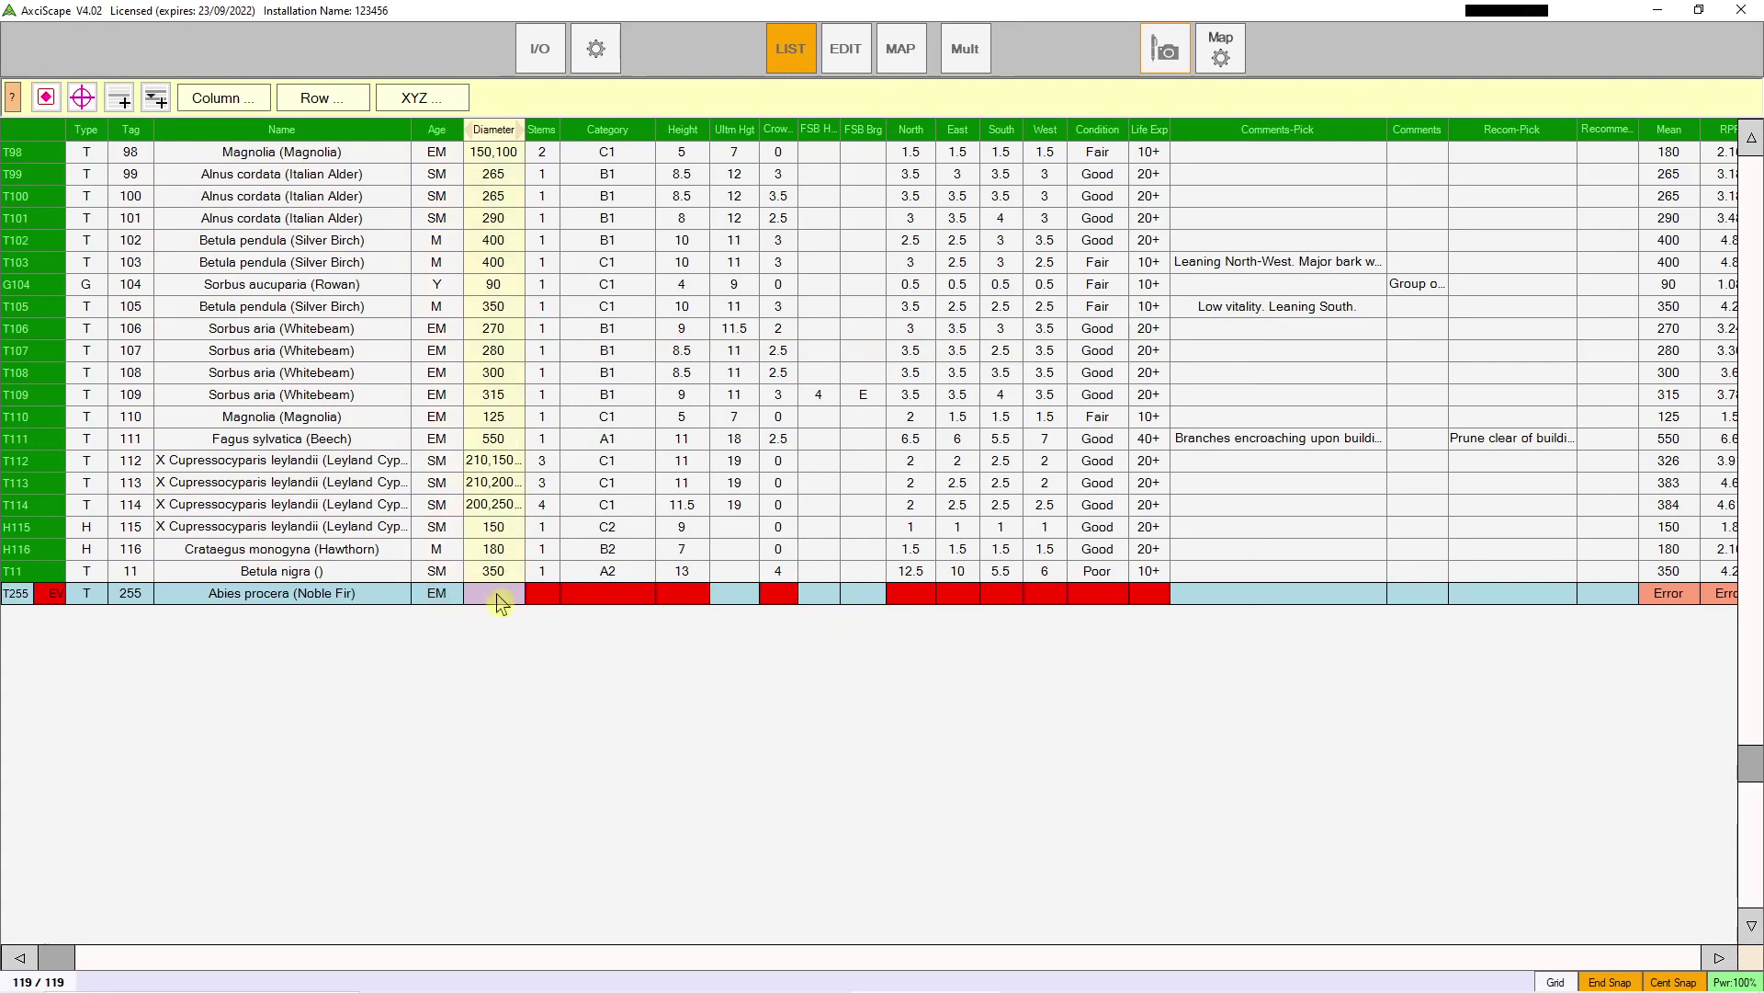
click(494, 597)
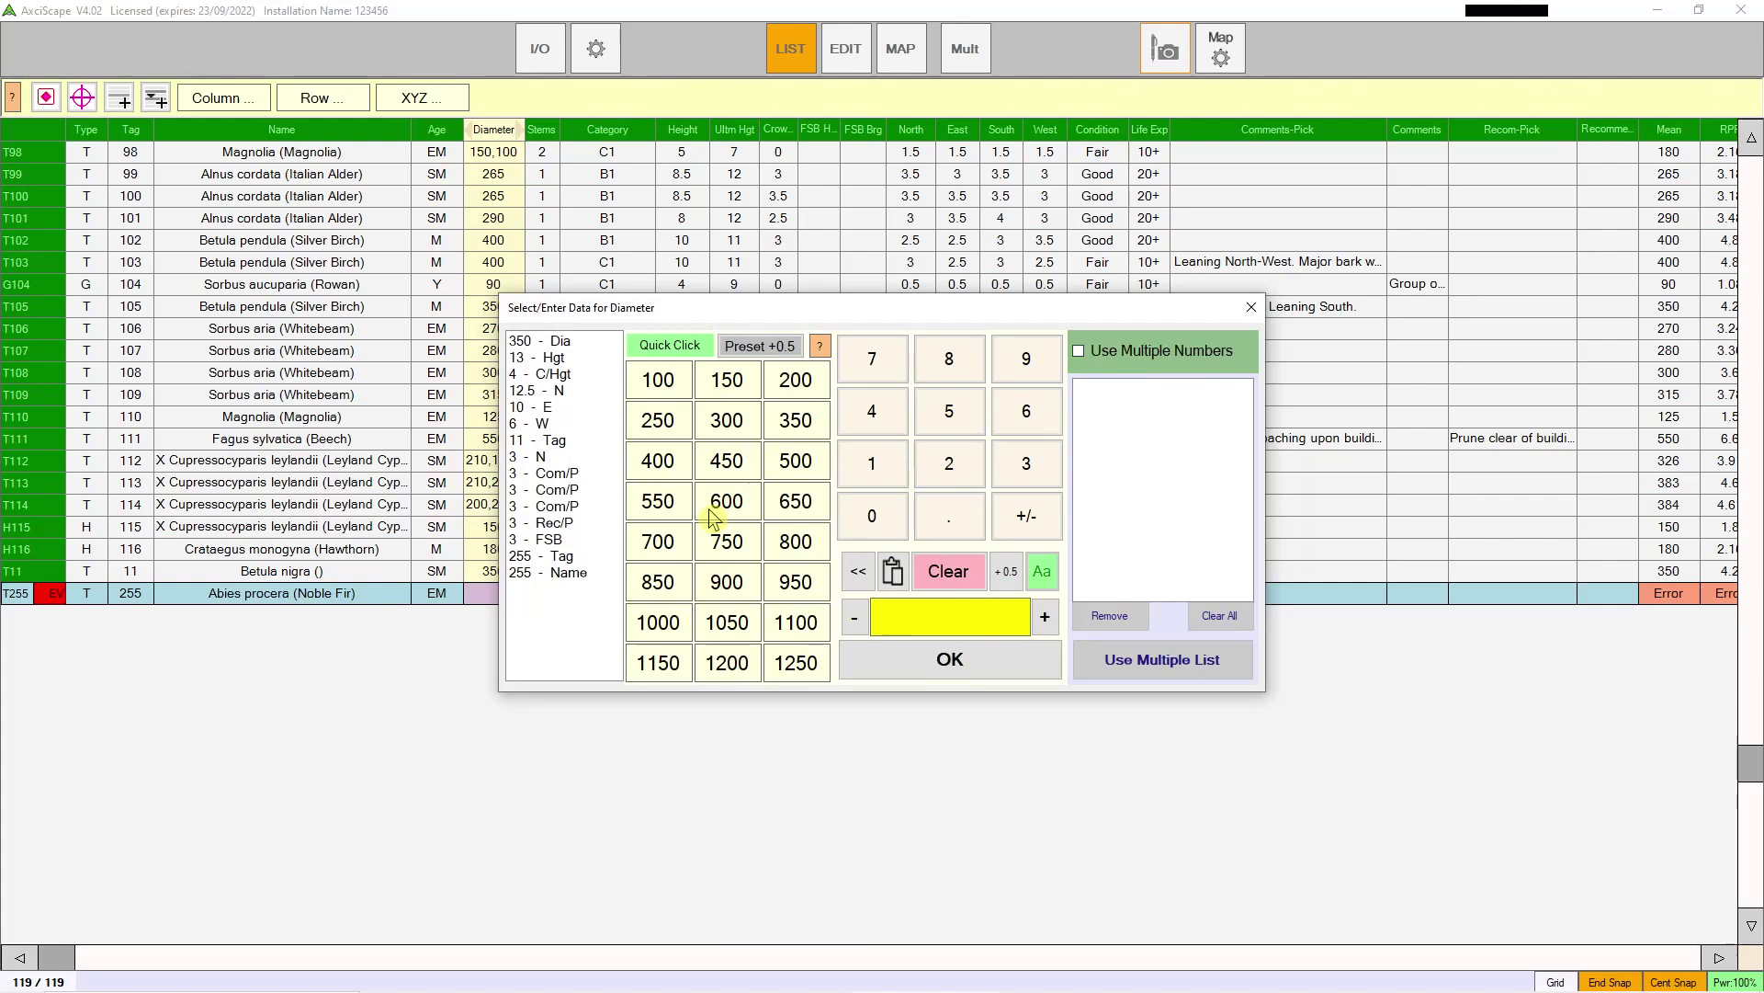
click(1079, 353)
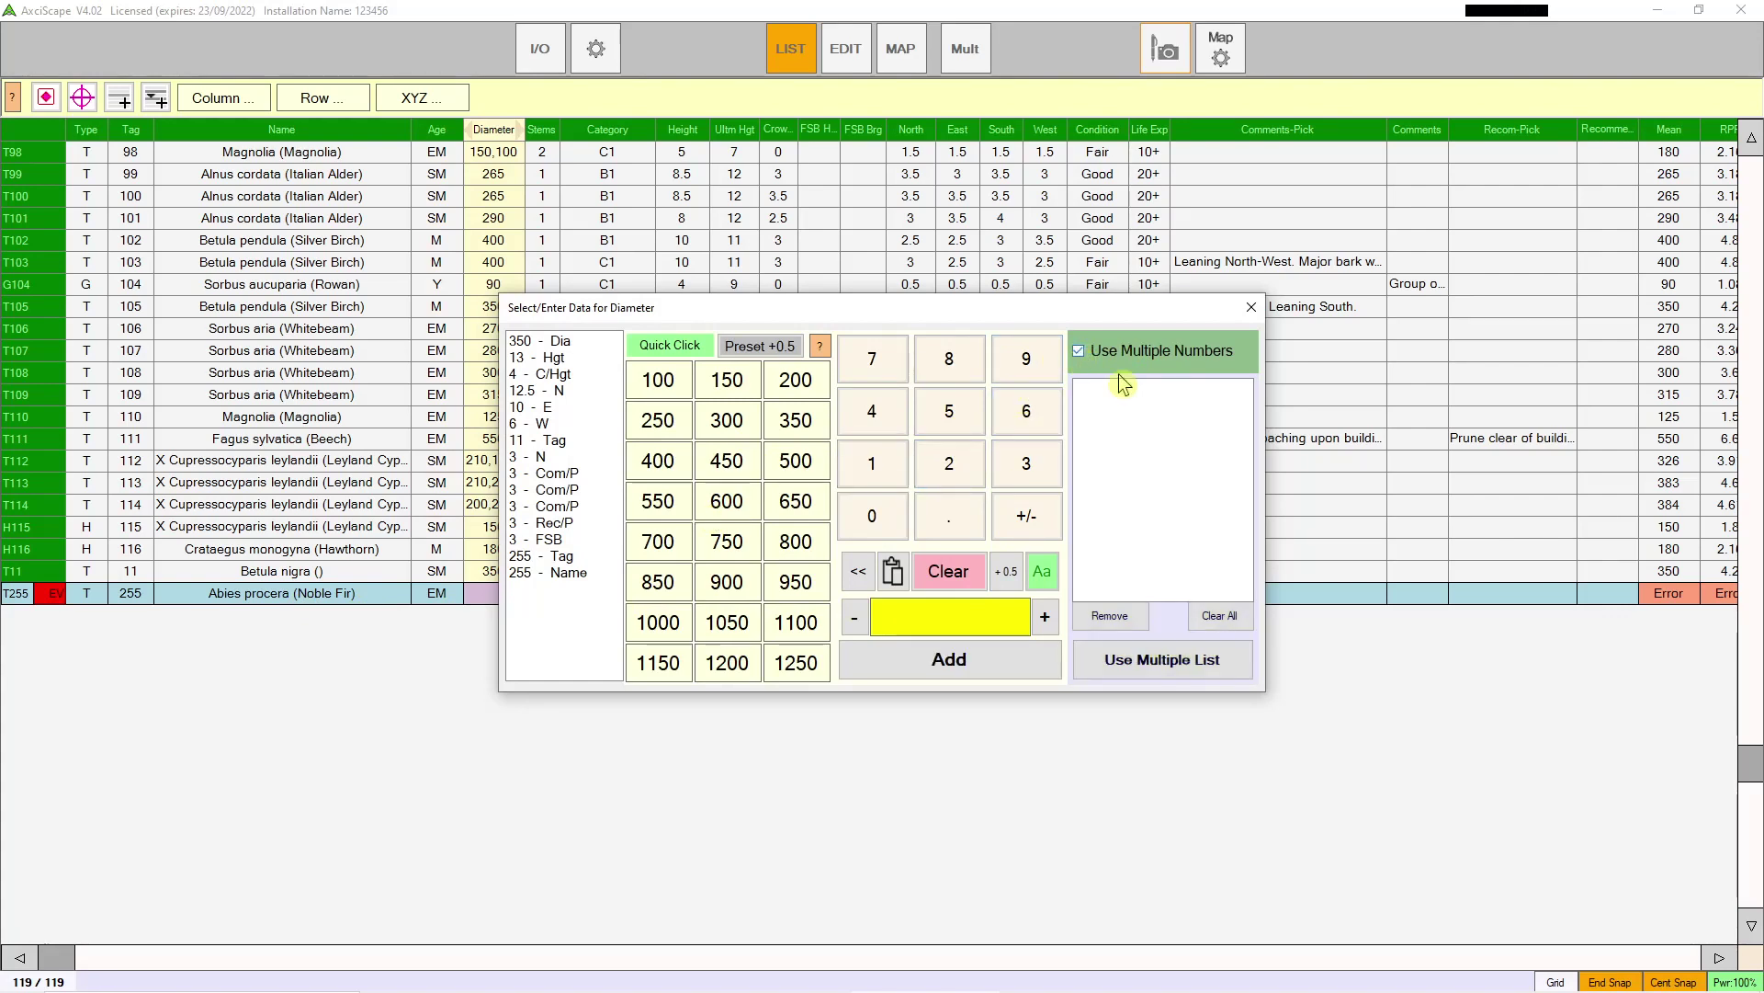
click(954, 480)
click(880, 524)
click(881, 524)
click(965, 671)
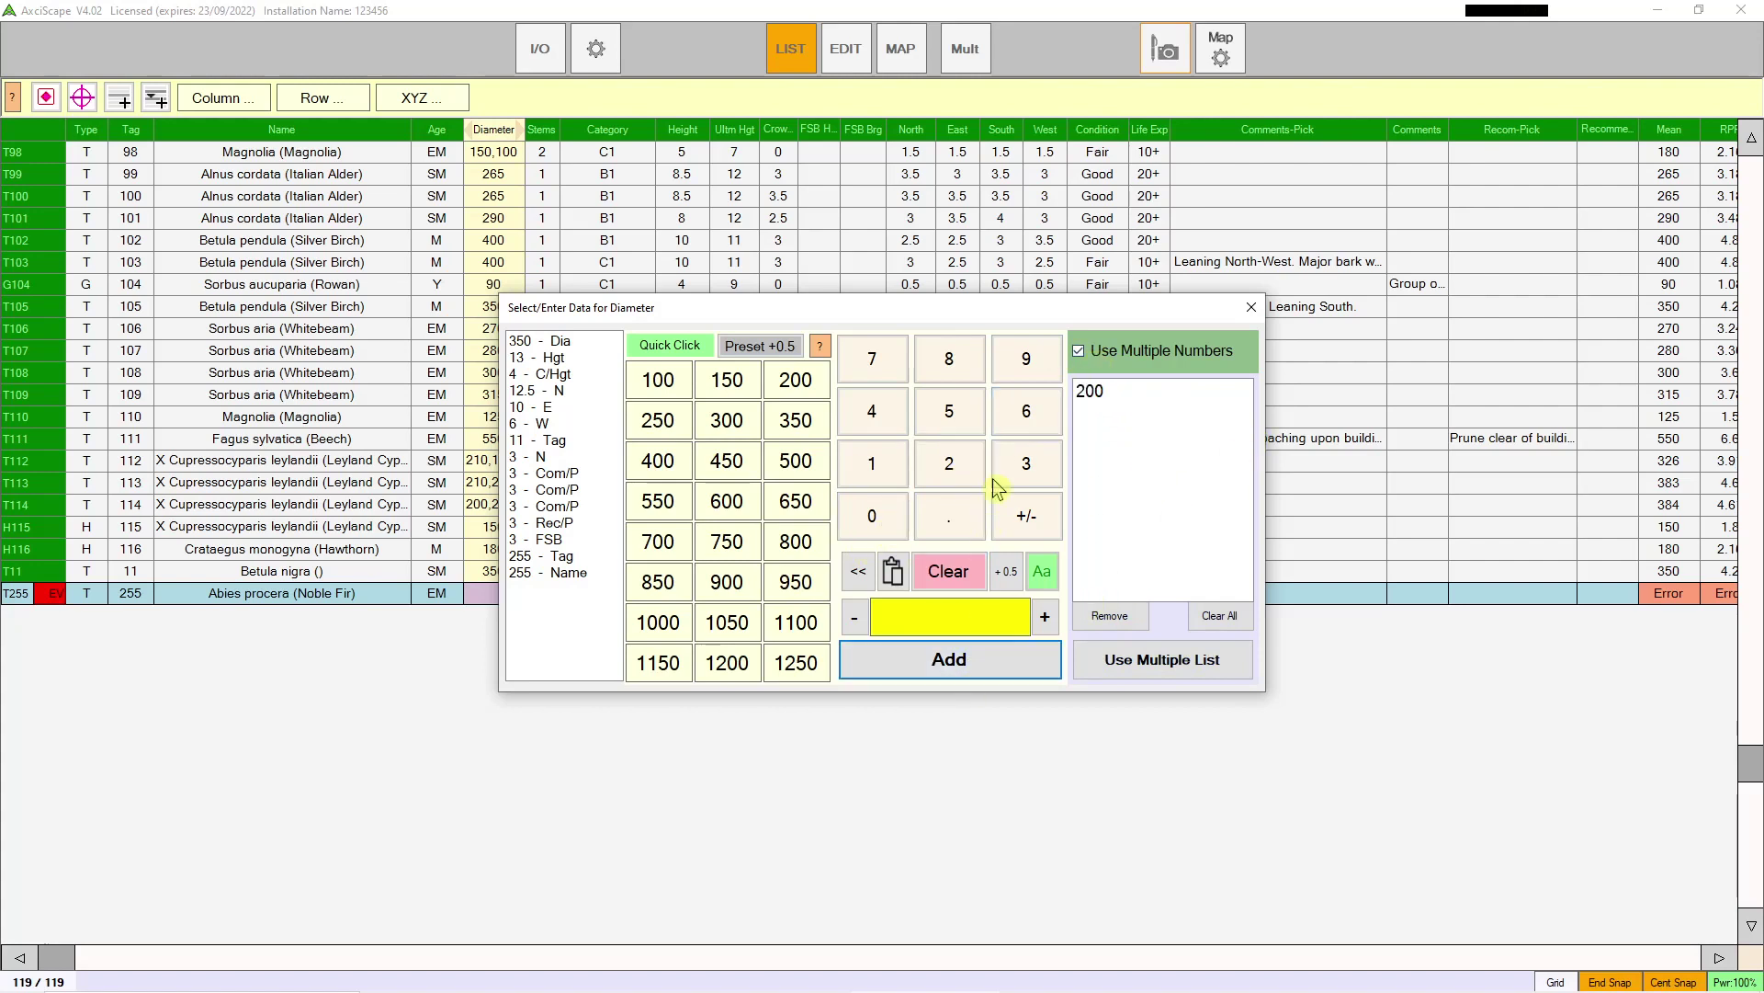
Step: Add stem diameters 320 and 255 for tree T255 and apply the multiple list to its Diameter field
click(1020, 476)
click(960, 473)
click(877, 519)
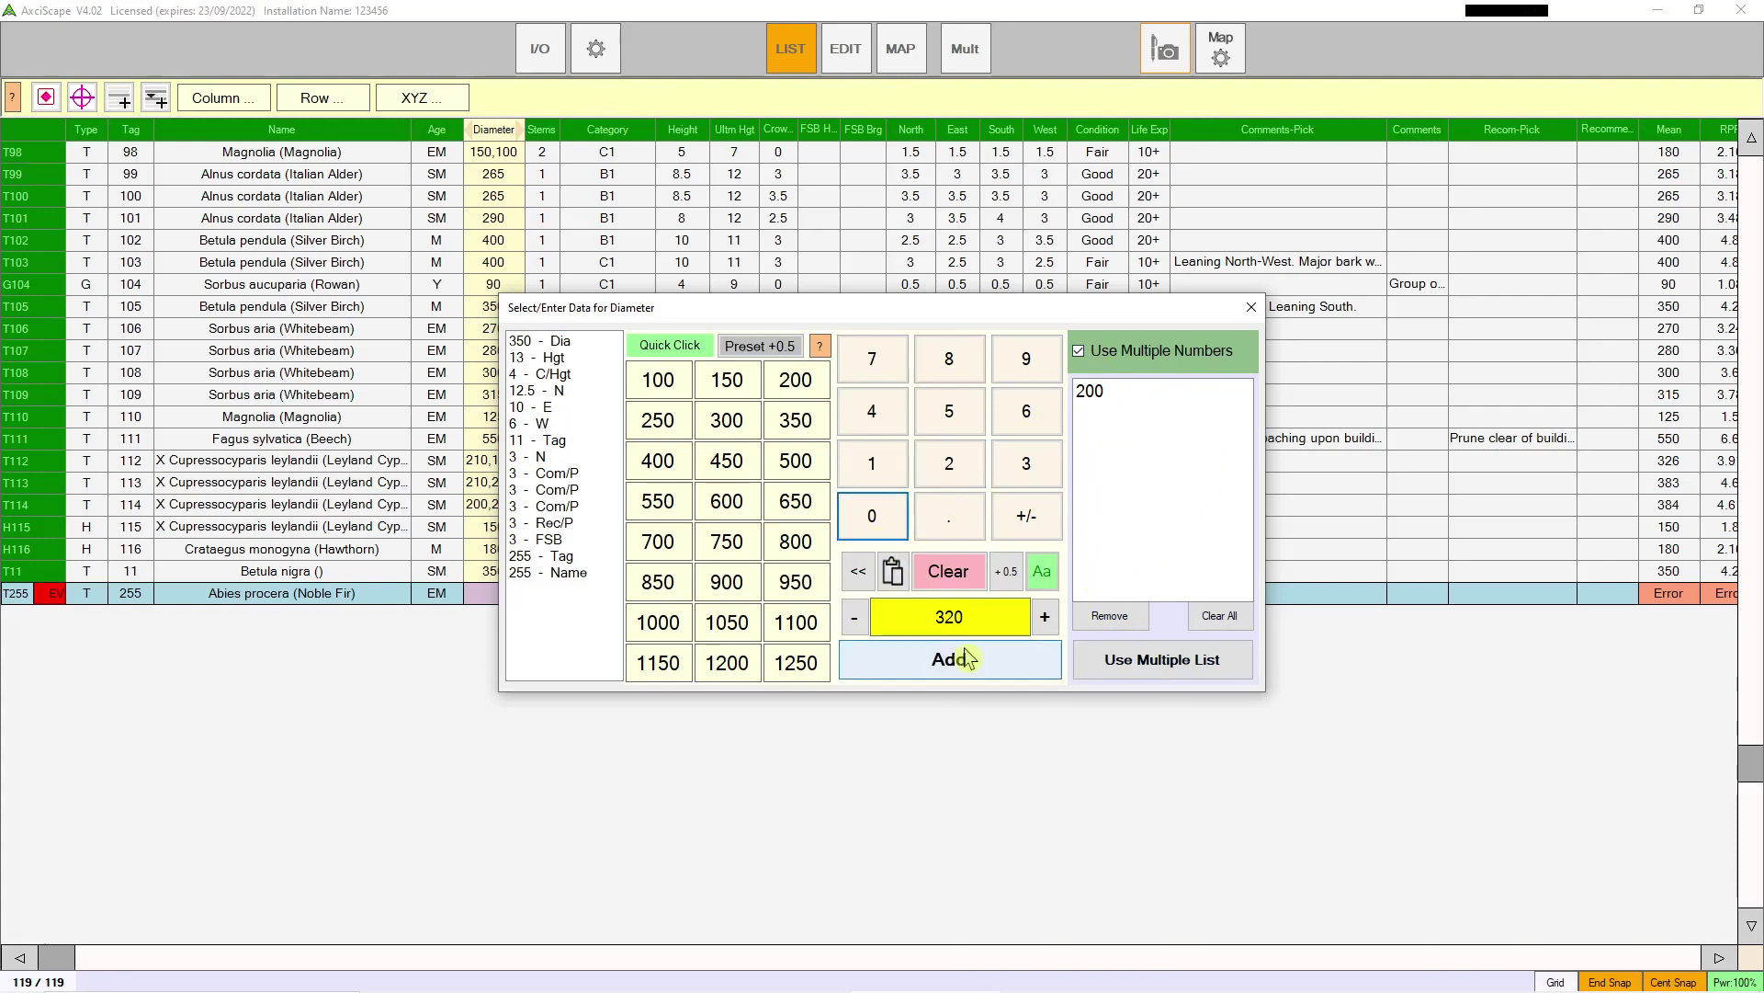
click(965, 658)
click(924, 471)
click(952, 415)
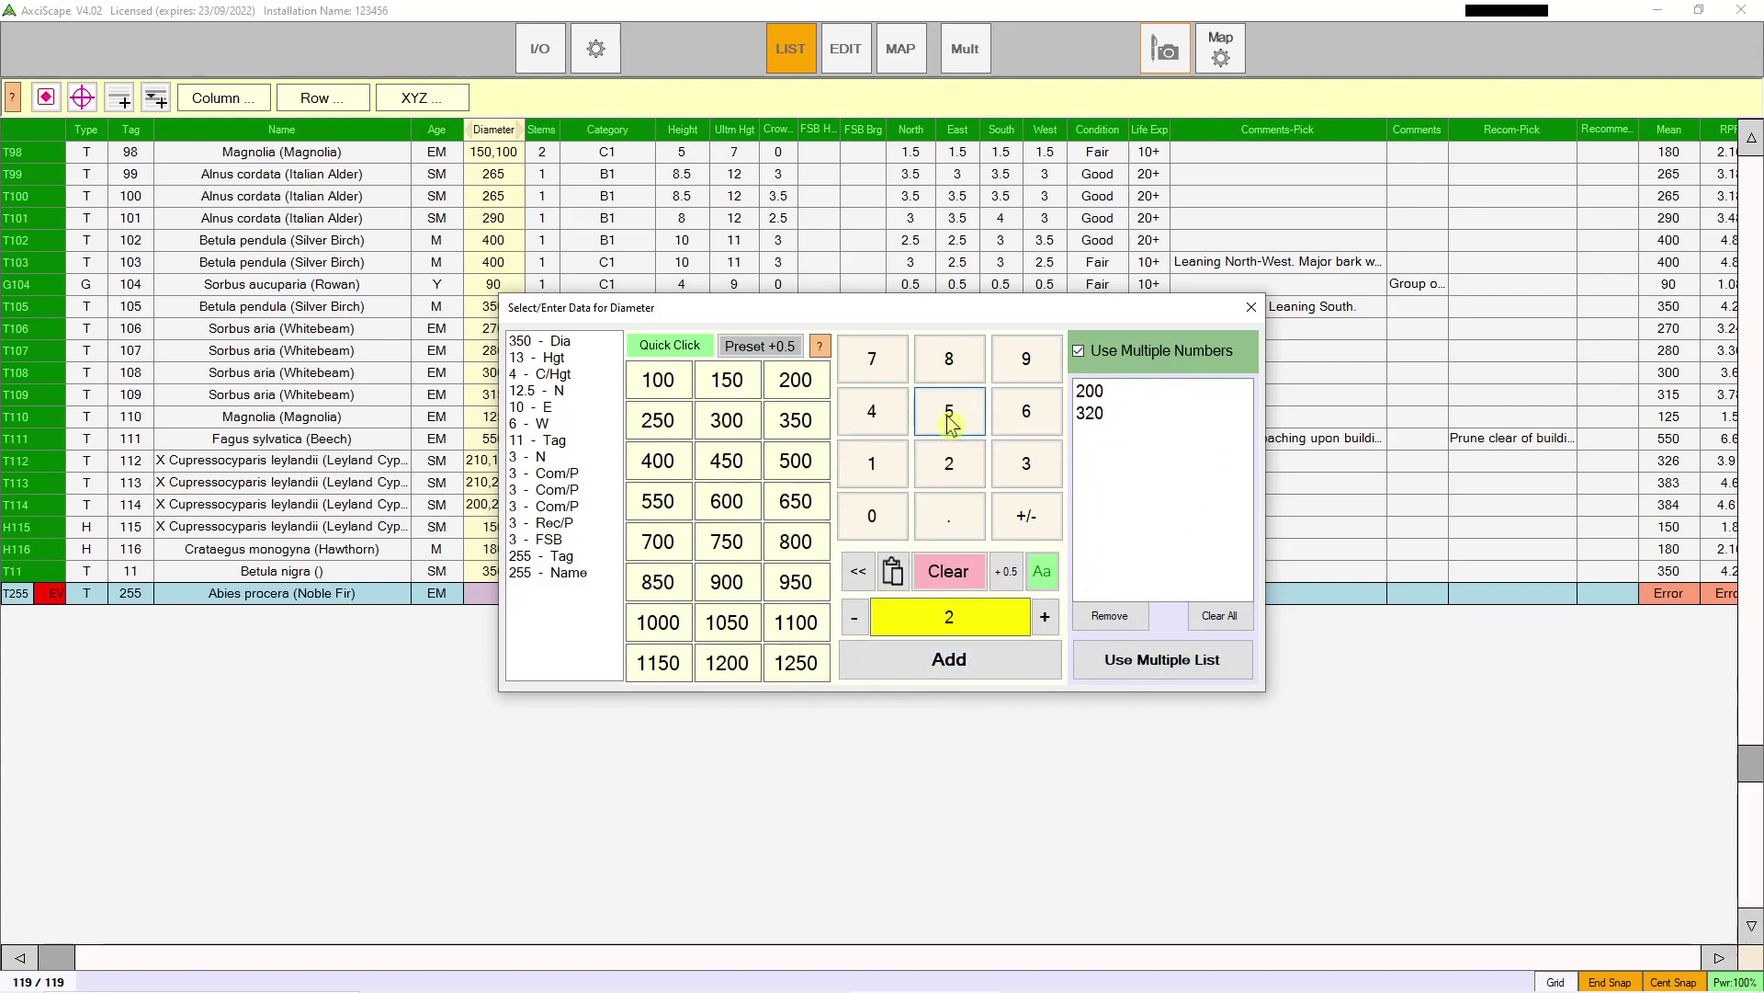
click(952, 415)
click(951, 658)
click(1169, 658)
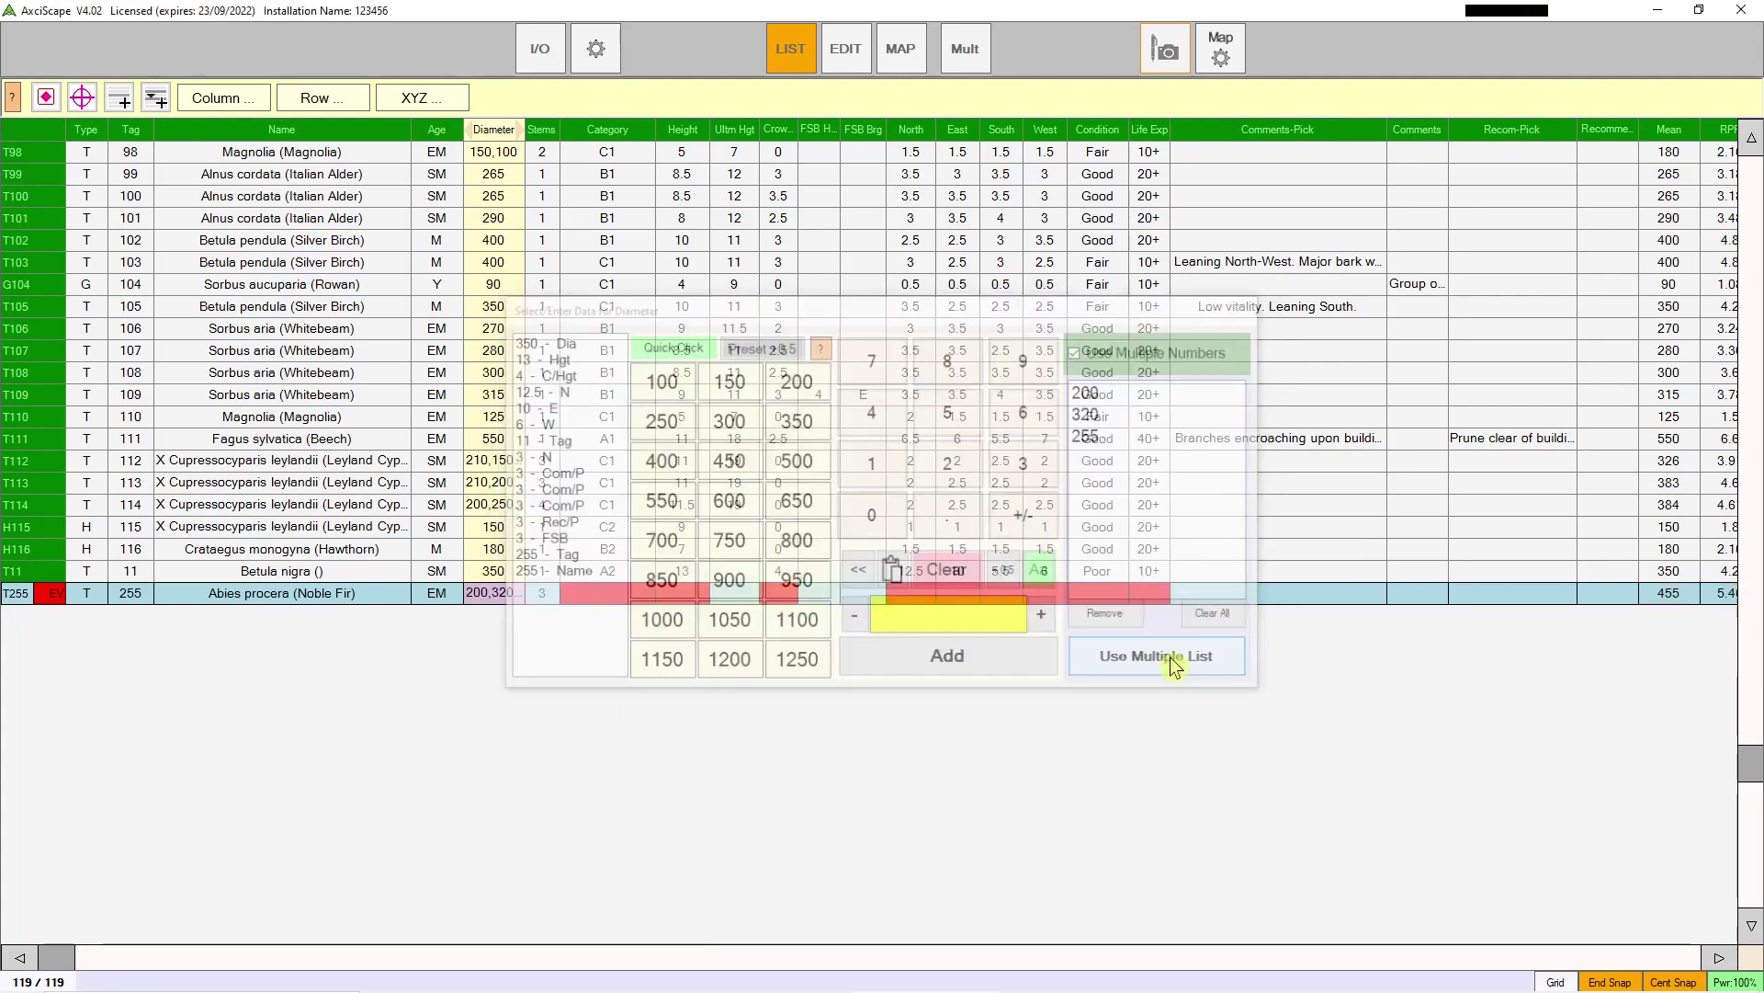
Step: Widen the Diameter column to show the full multi-stem values and review the remaining columns of tree T255's row
right_click(494, 130)
click(648, 99)
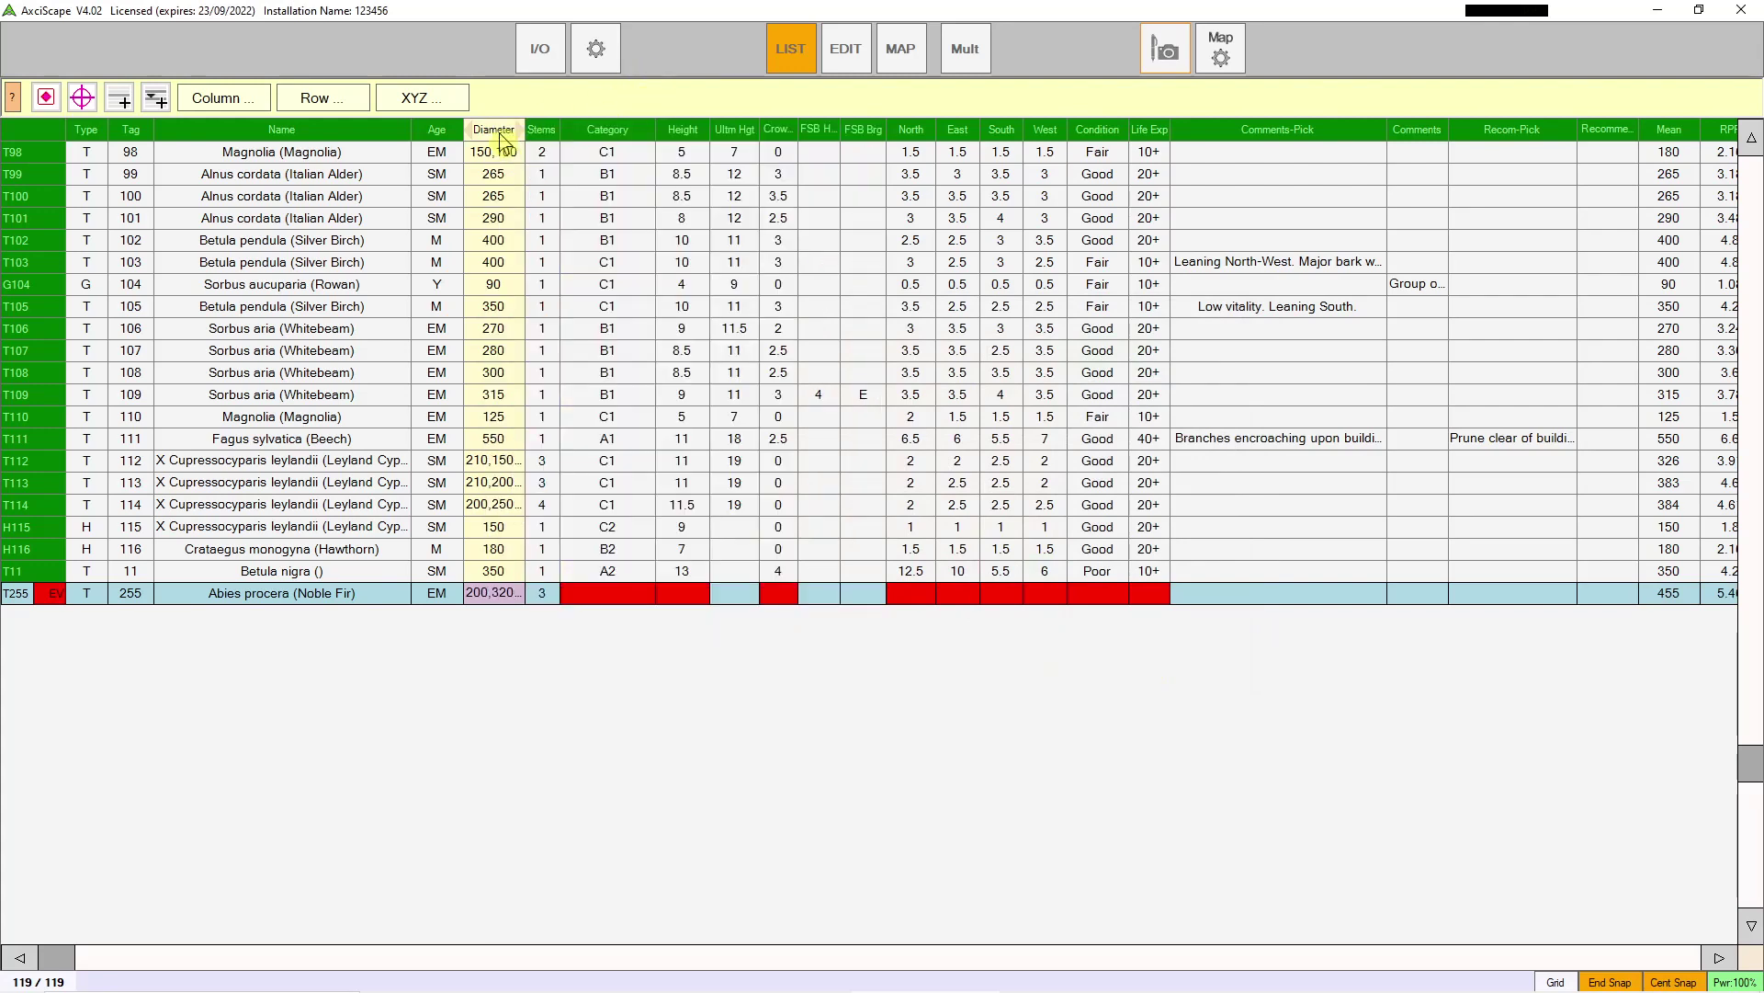
drag(525, 134, 621, 138)
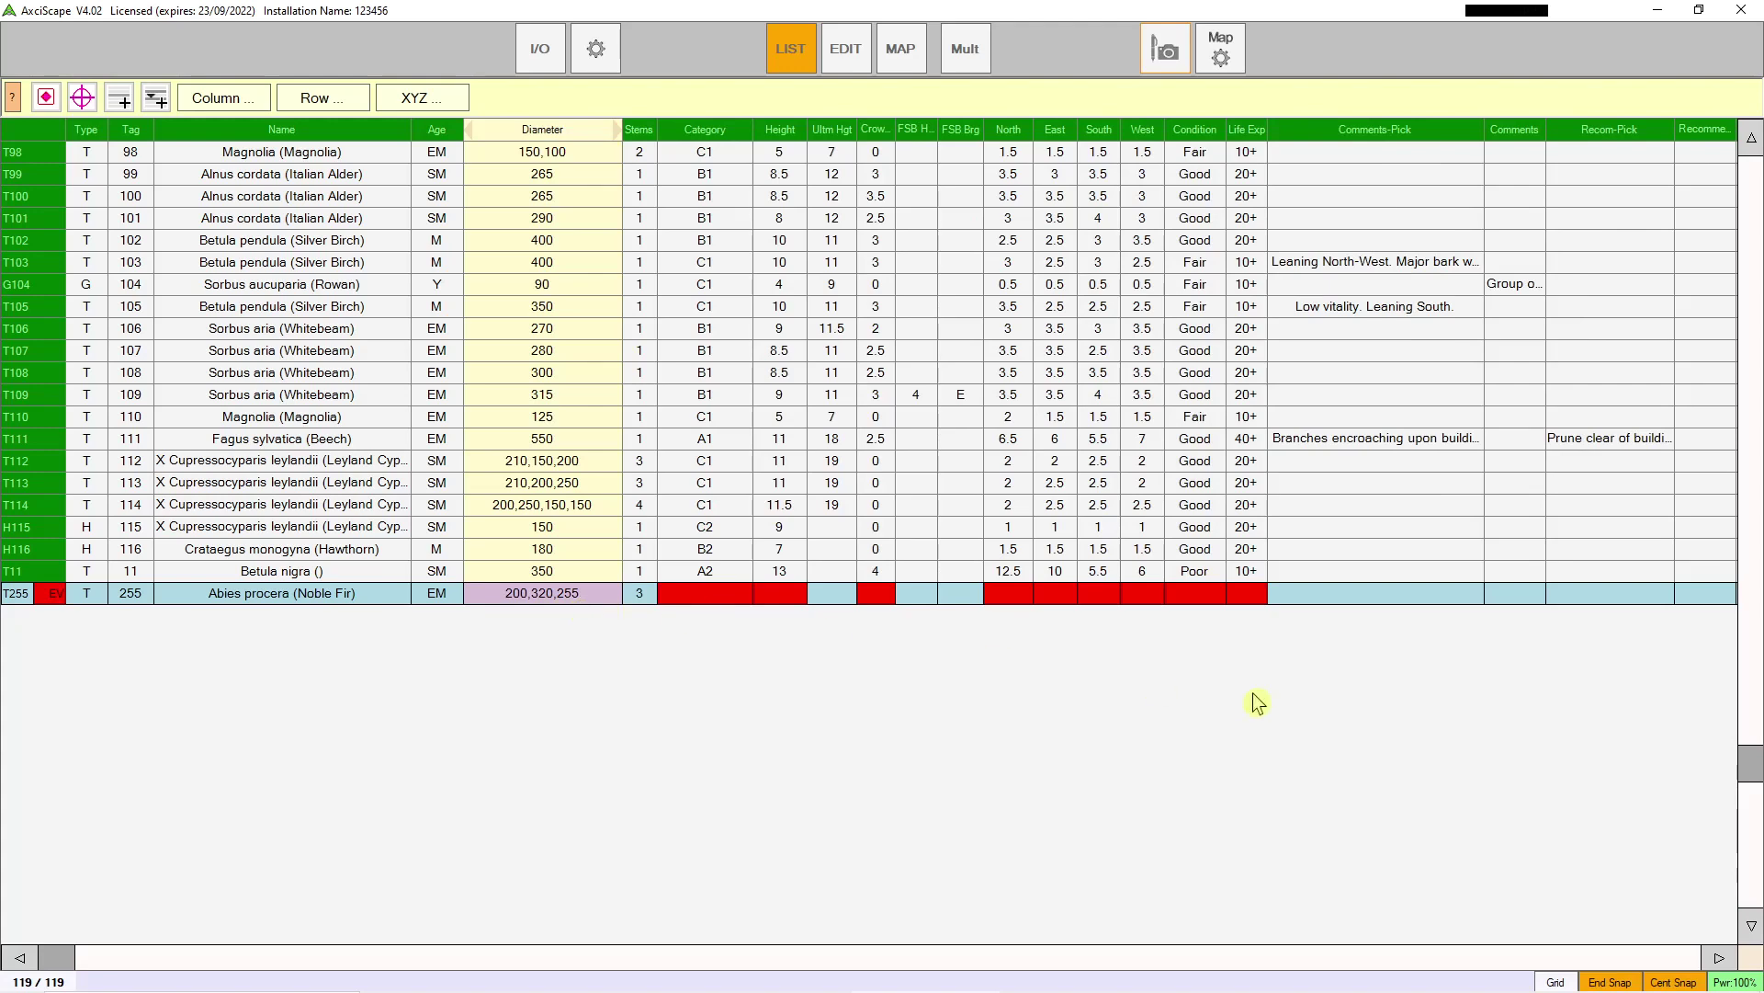
scroll(1257, 703, right, 5)
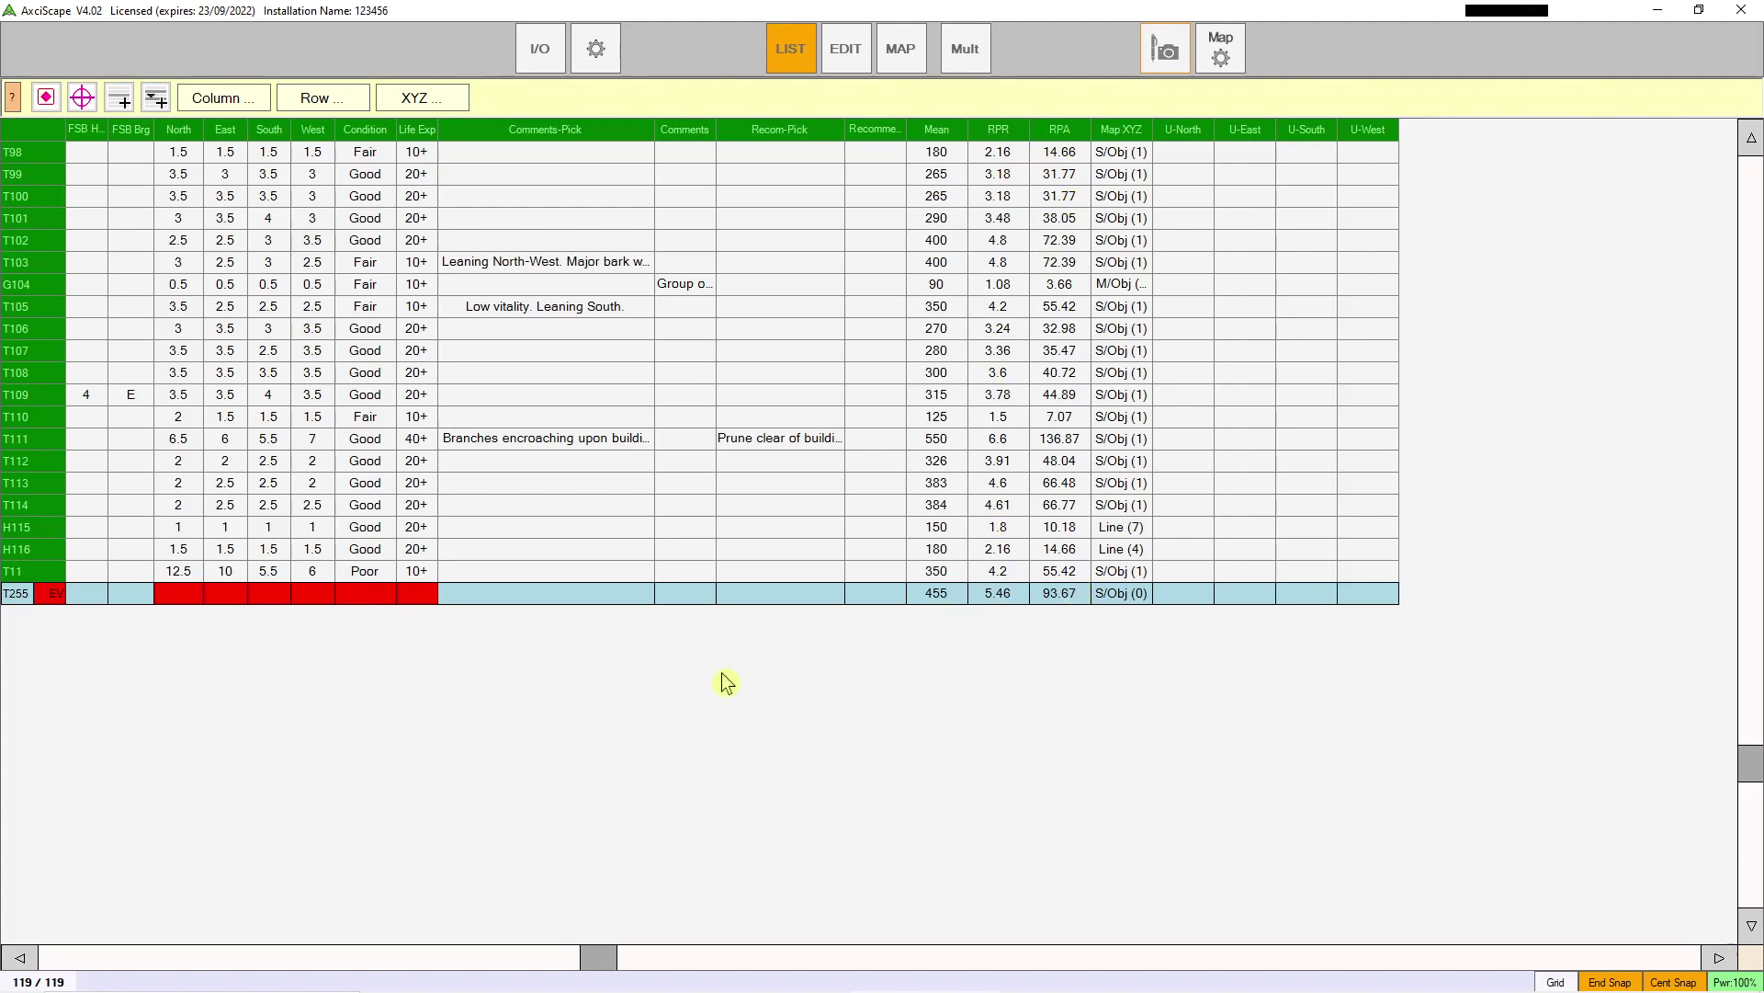
scroll(1160, 688, left, 5)
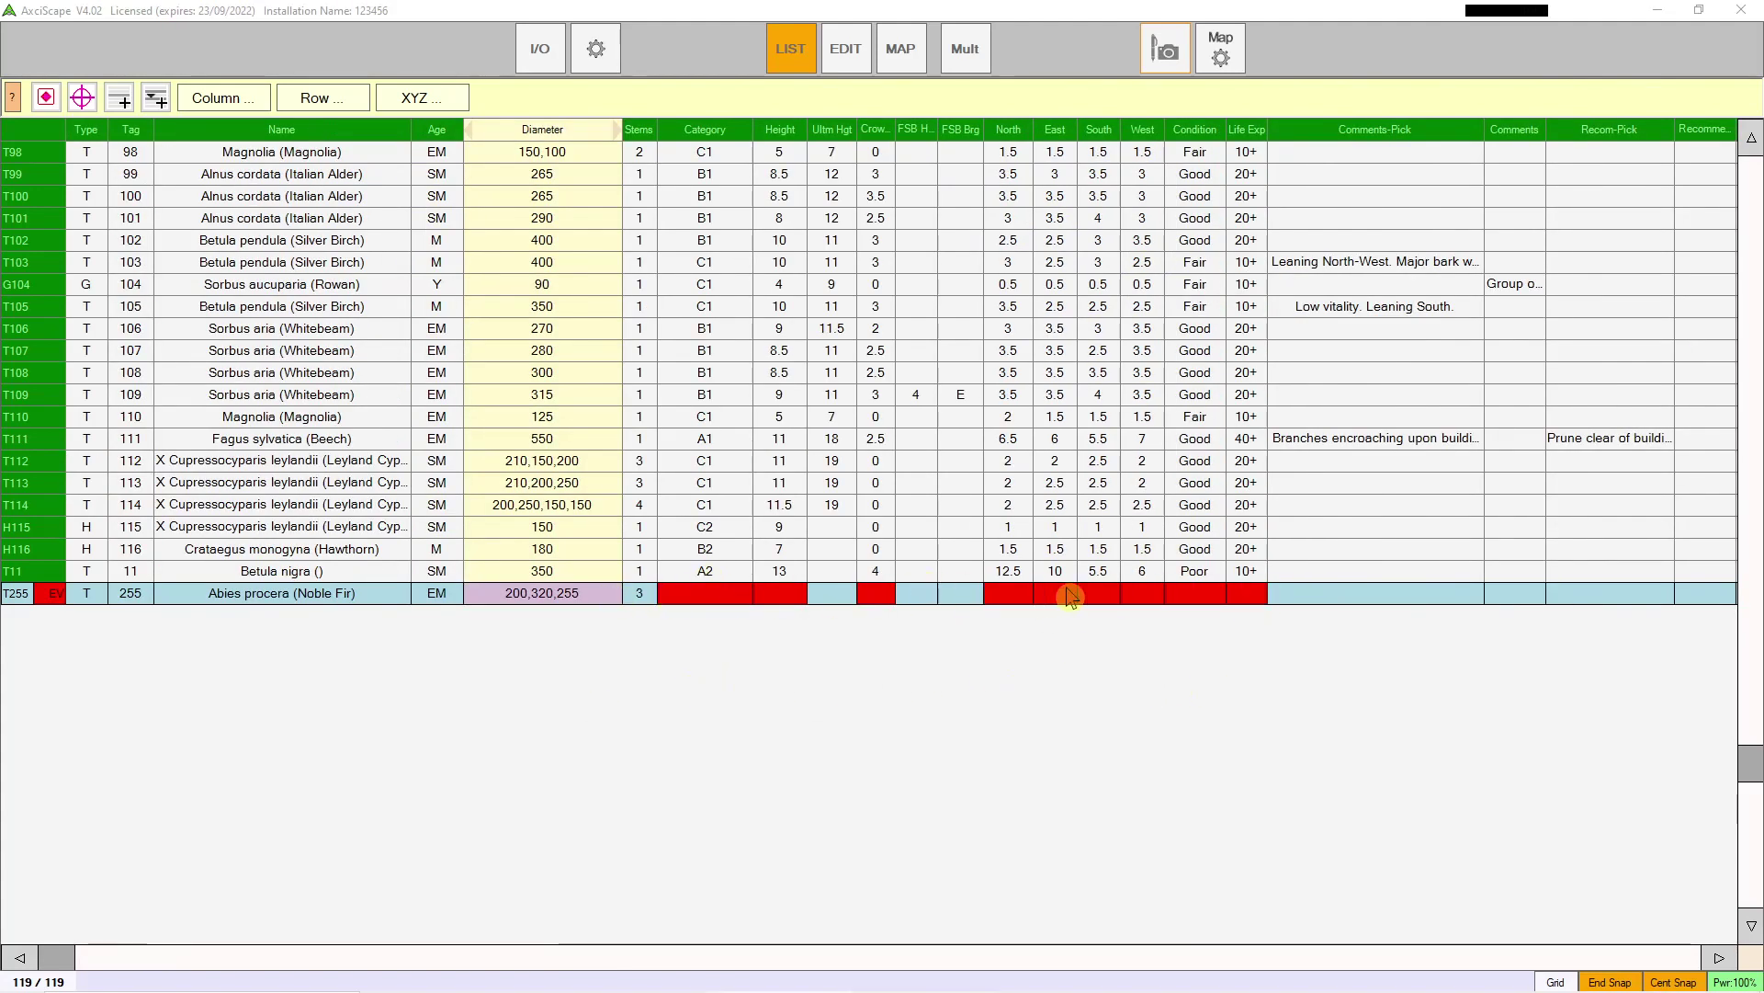
Step: Set the category of tree T255 to C2 and look over the field options in the system settings
click(705, 603)
click(705, 604)
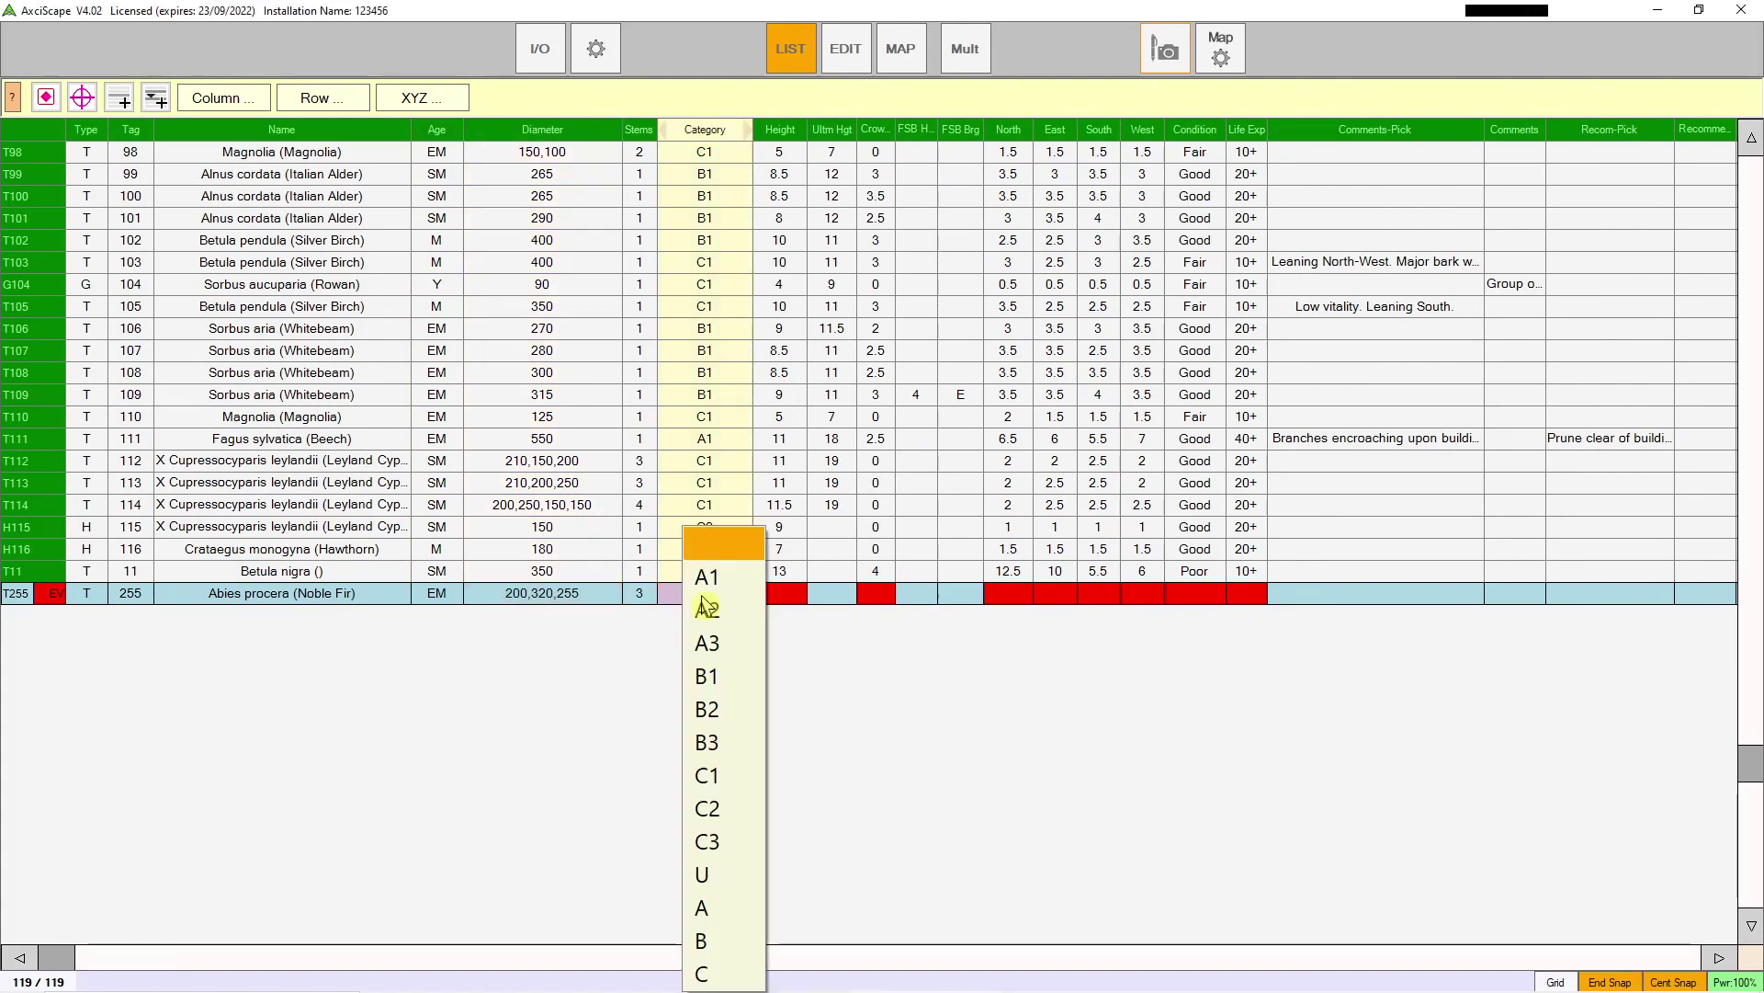
click(712, 809)
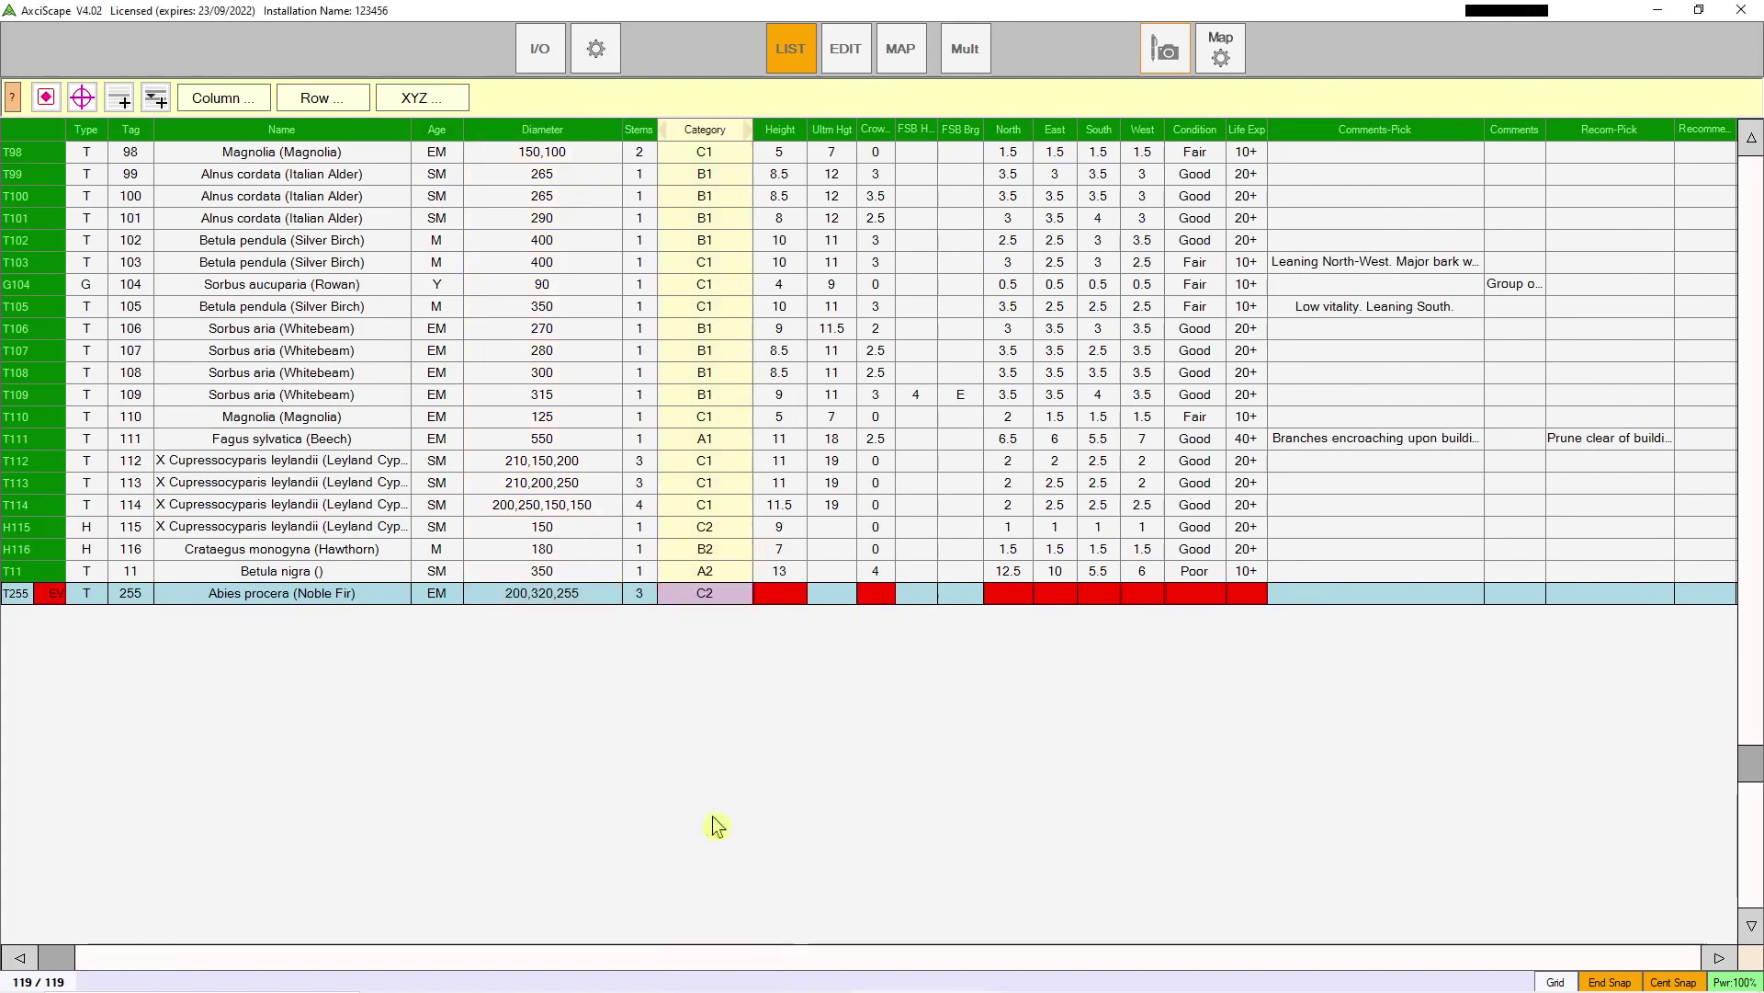
click(599, 48)
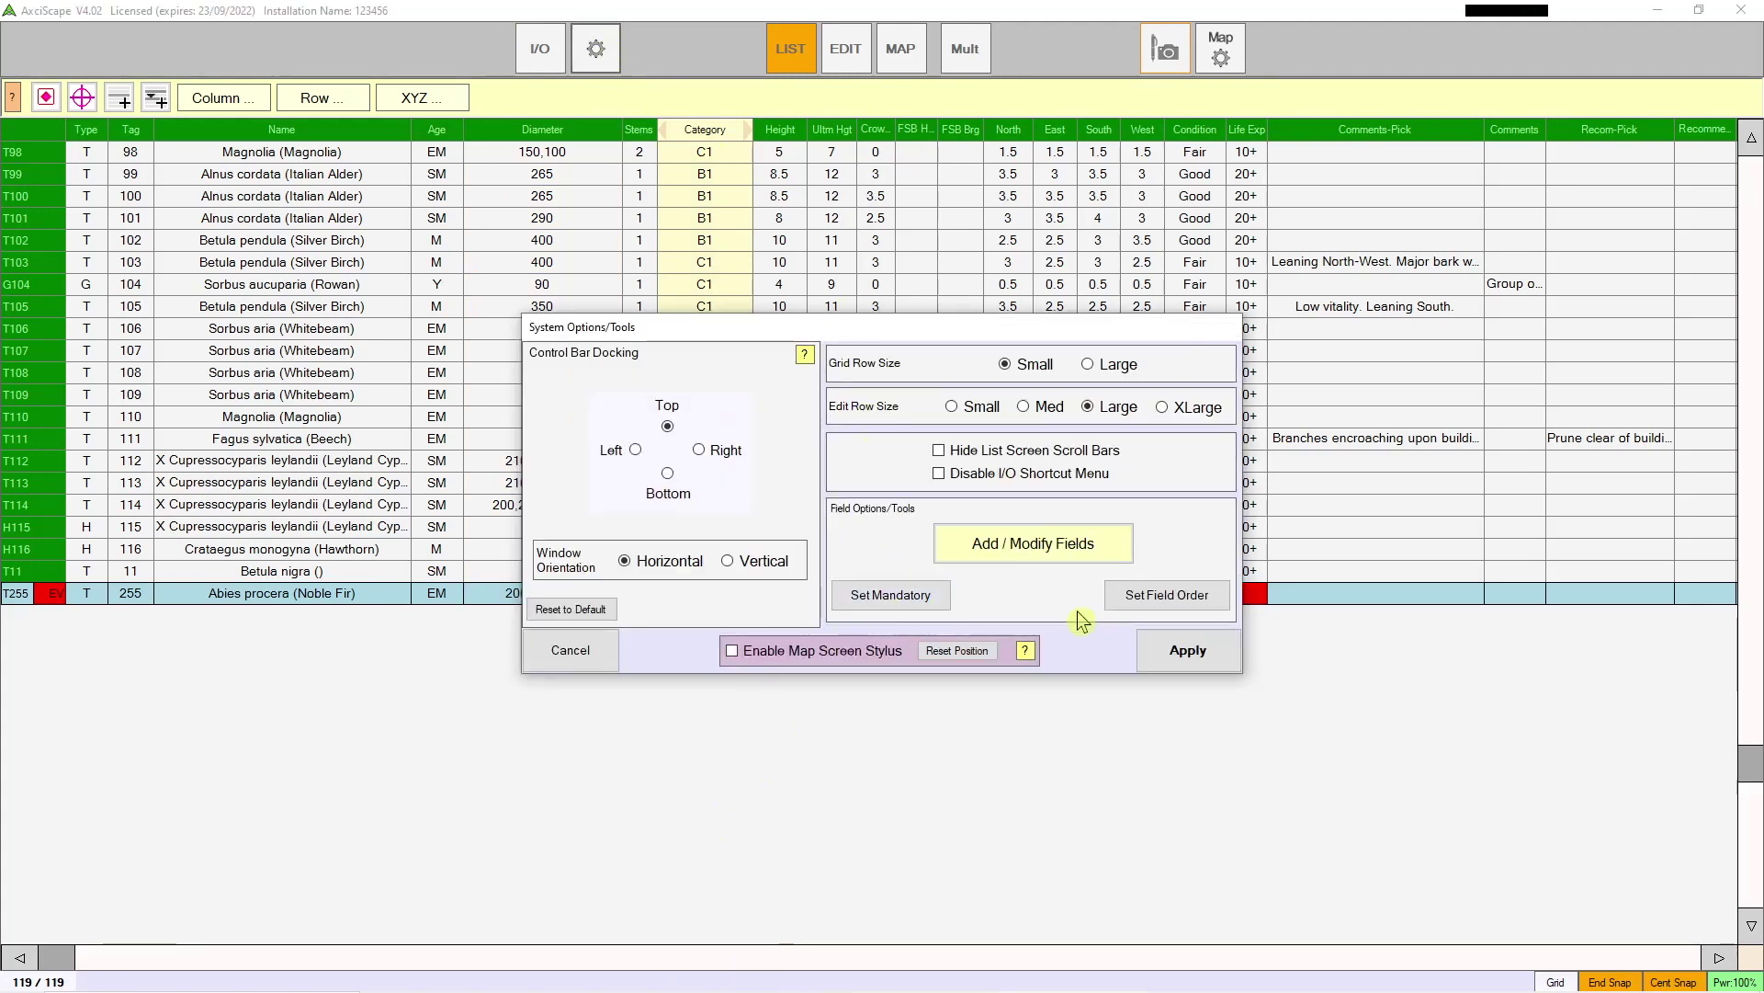
click(1175, 655)
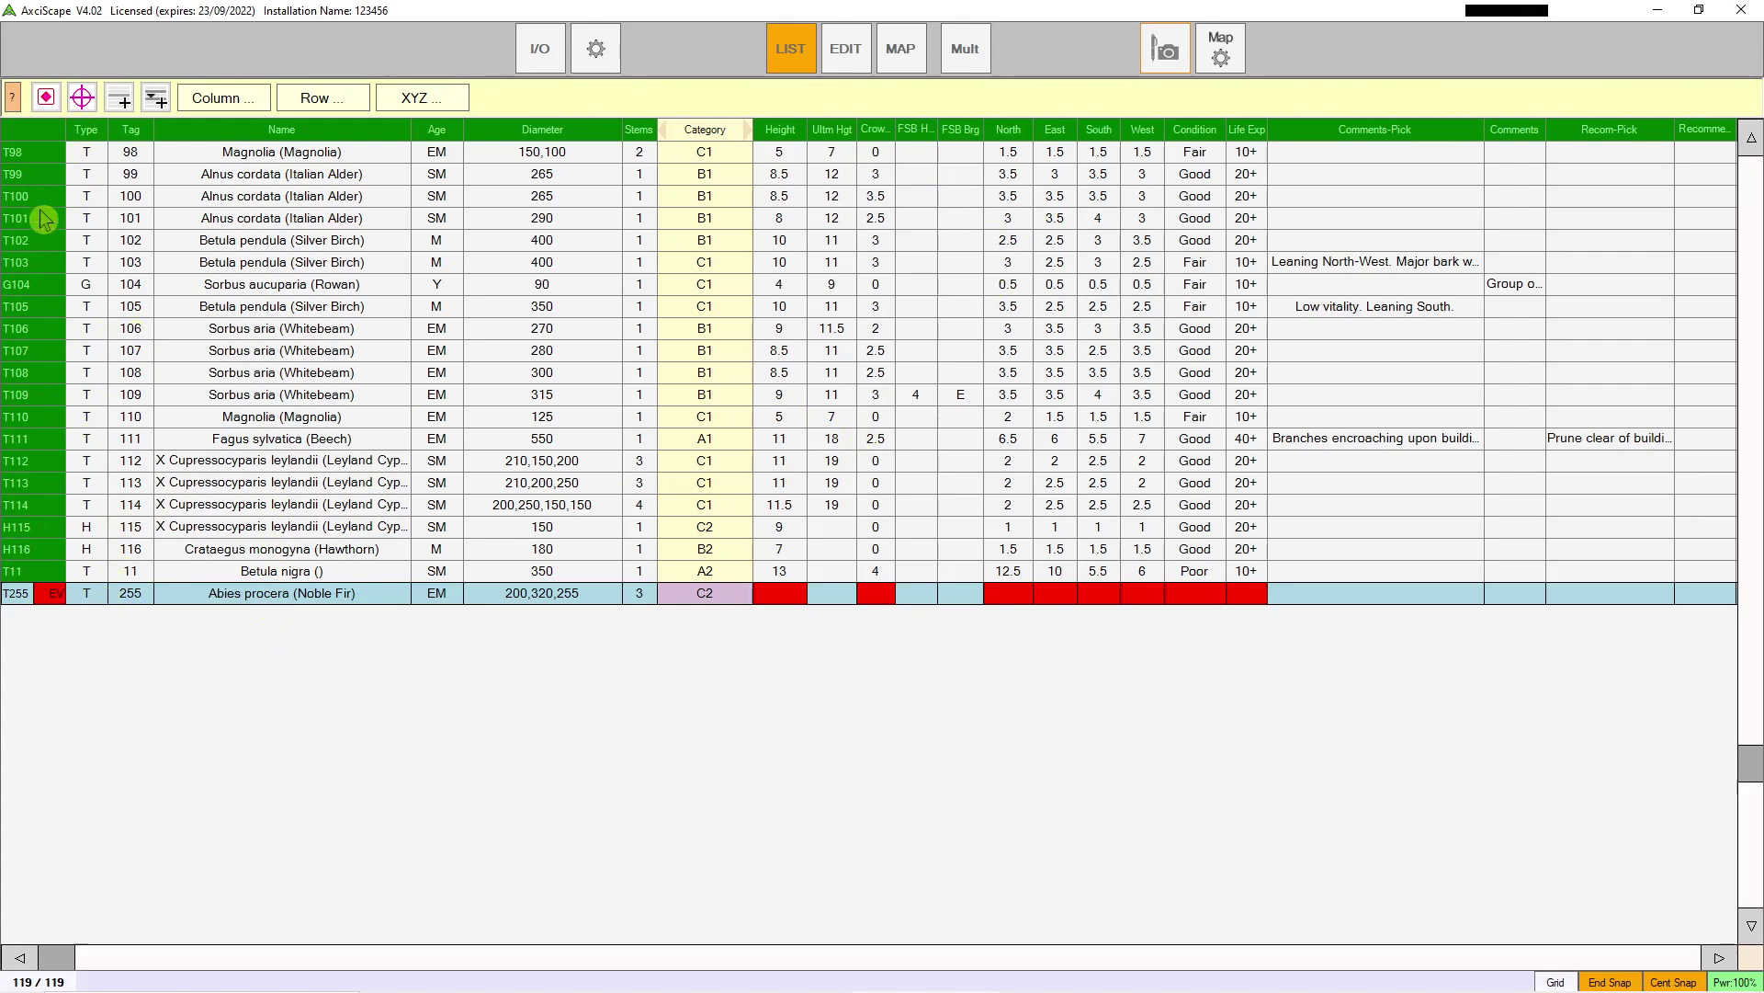
Step: Plot tree T255 on the map in the open area between T7, T9 and the building, and return to the list view
click(82, 98)
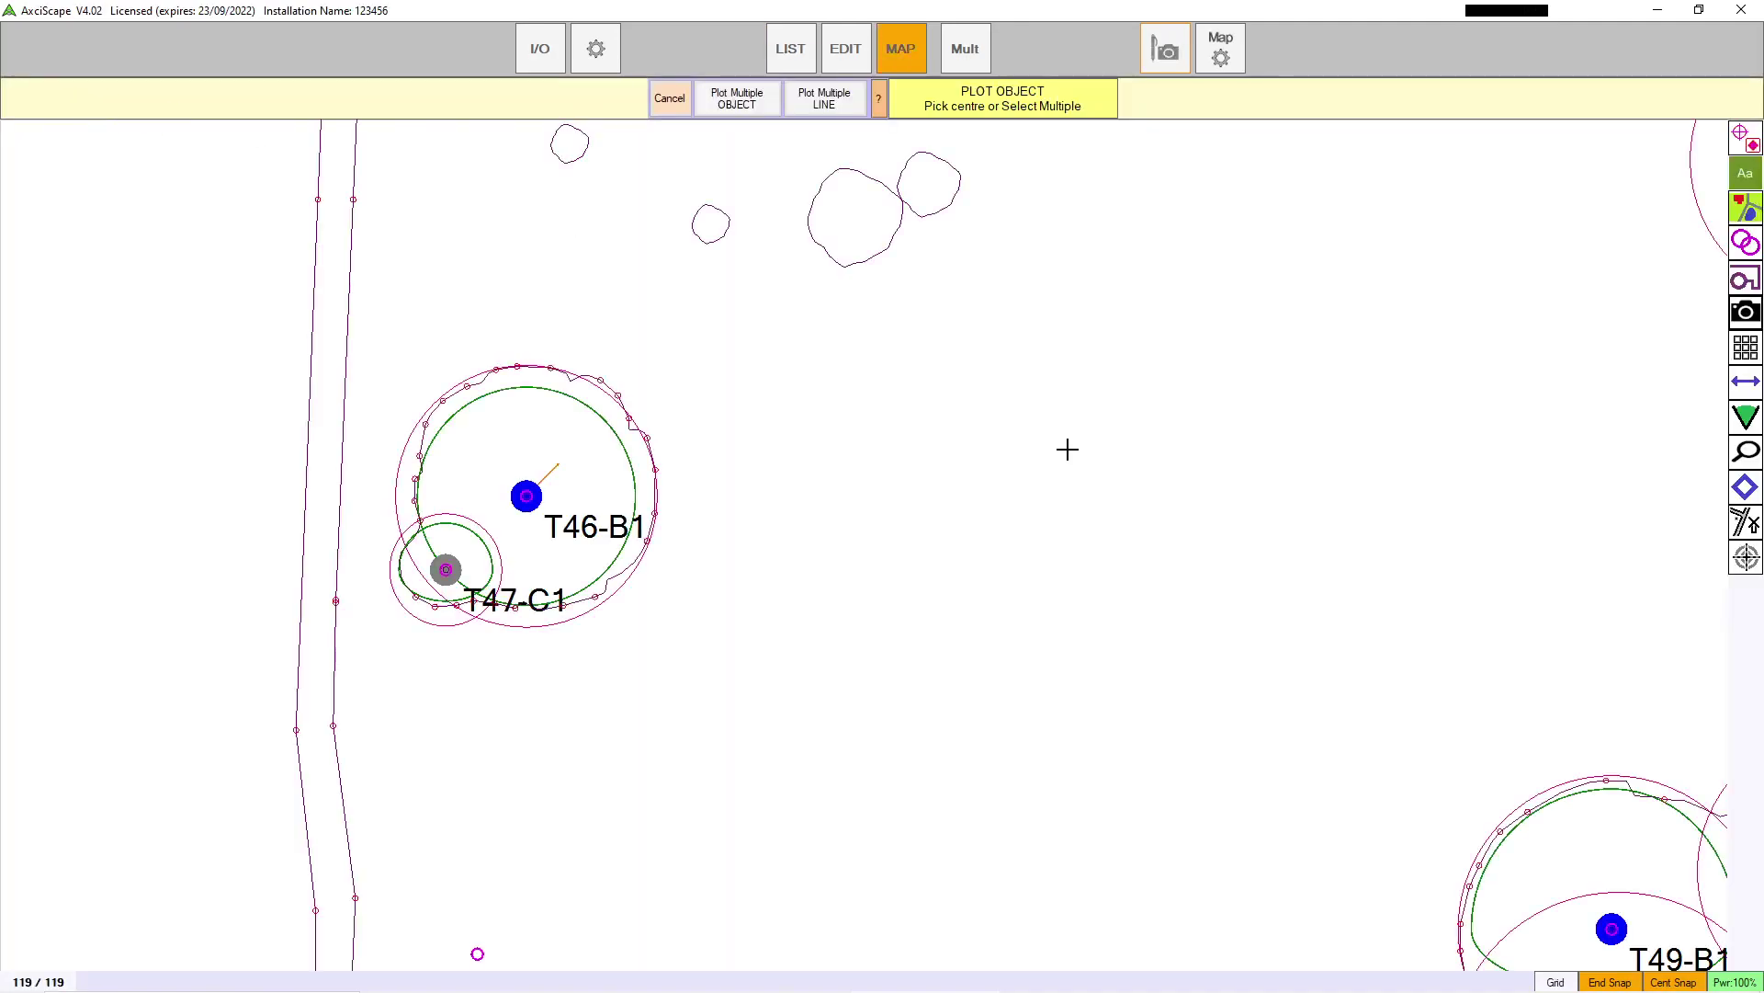
scroll(1067, 448, down, 5)
scroll(717, 692, up, 3)
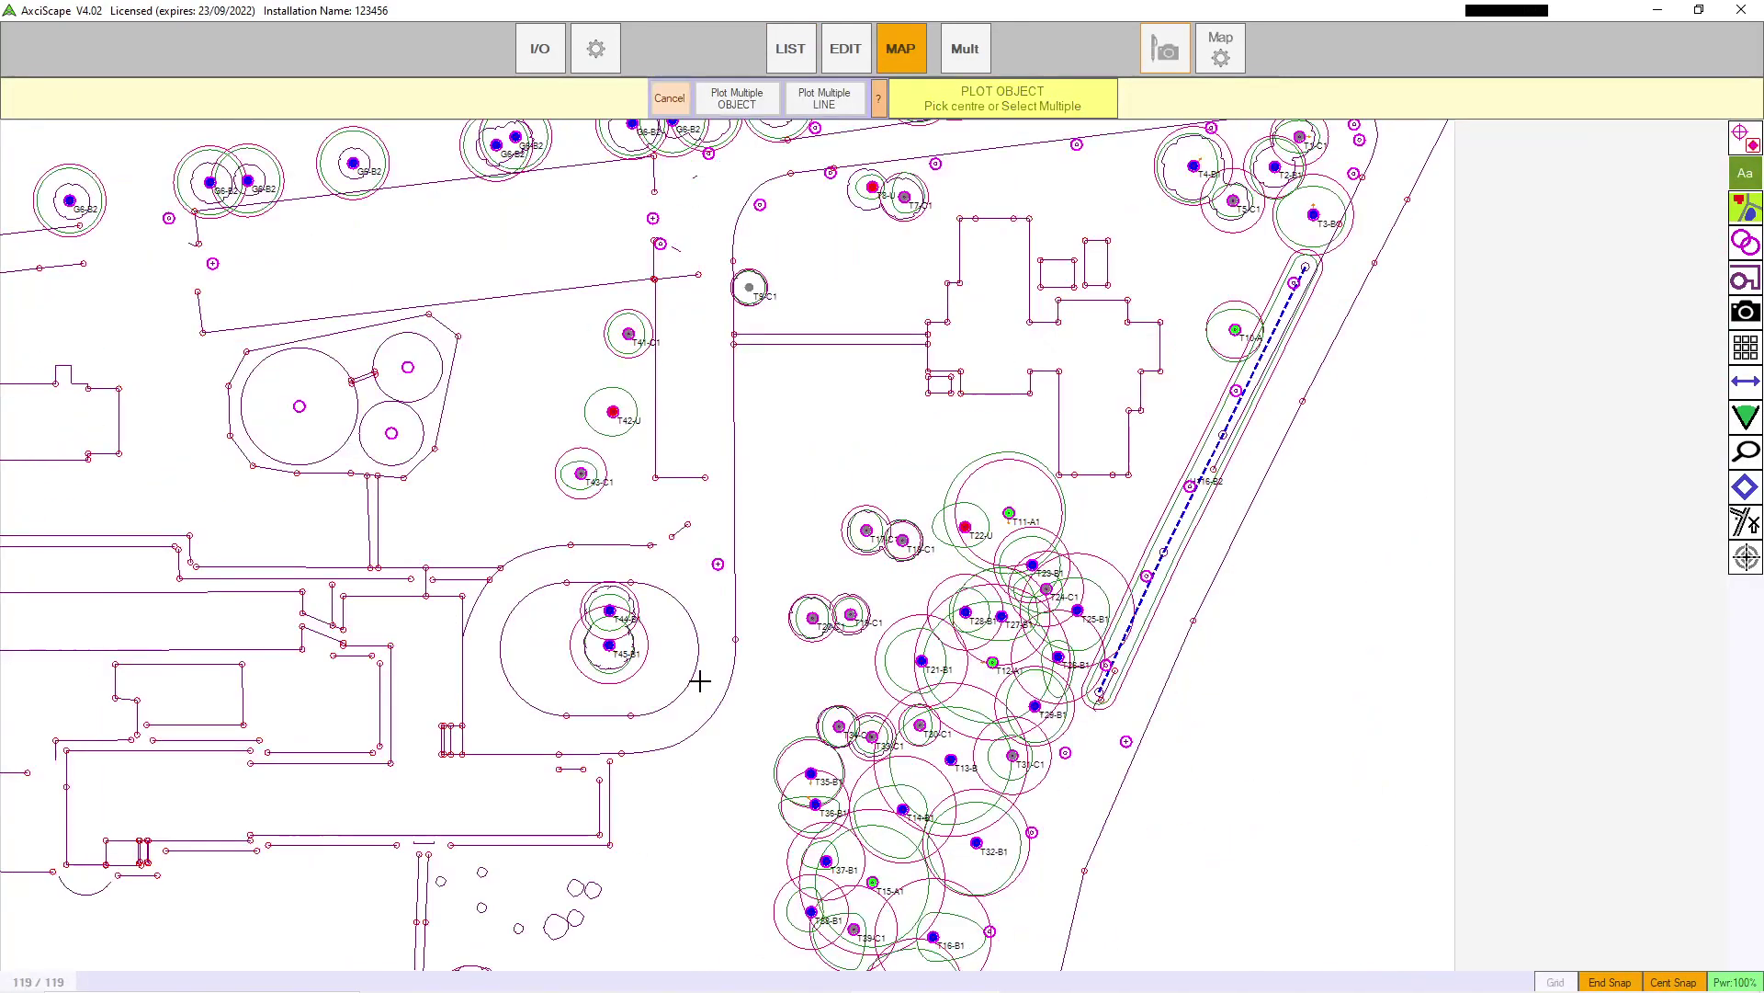
scroll(921, 256, up, 3)
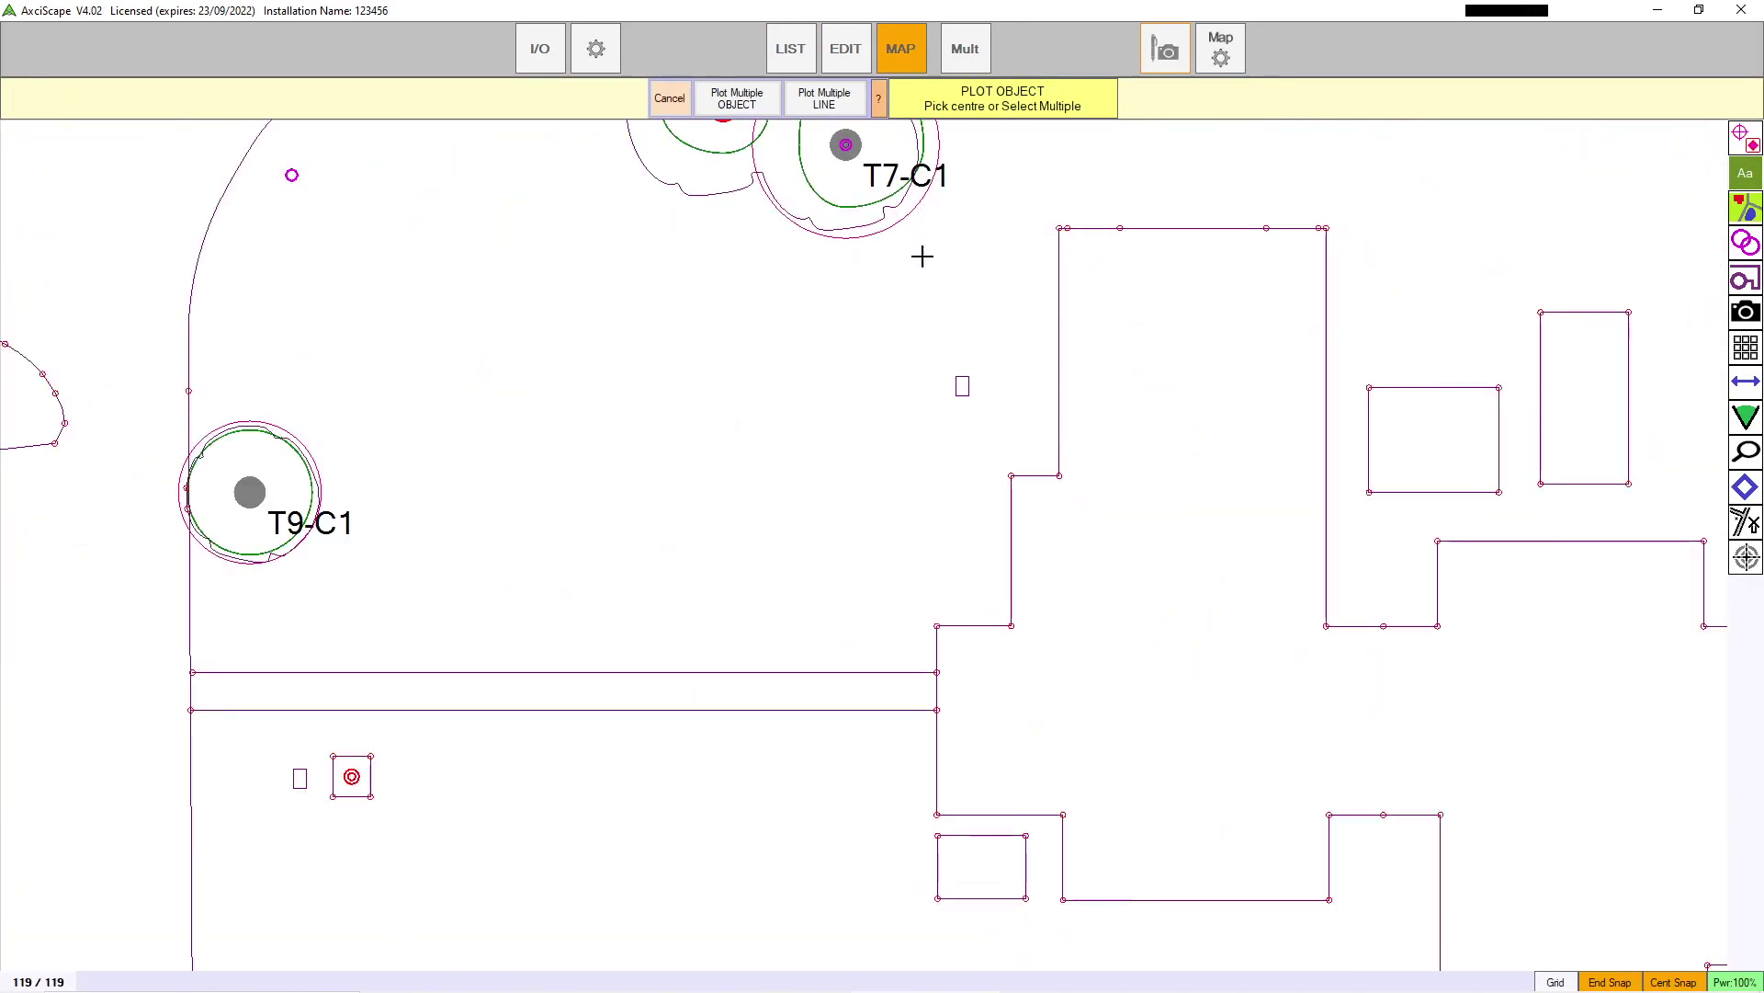
click(840, 516)
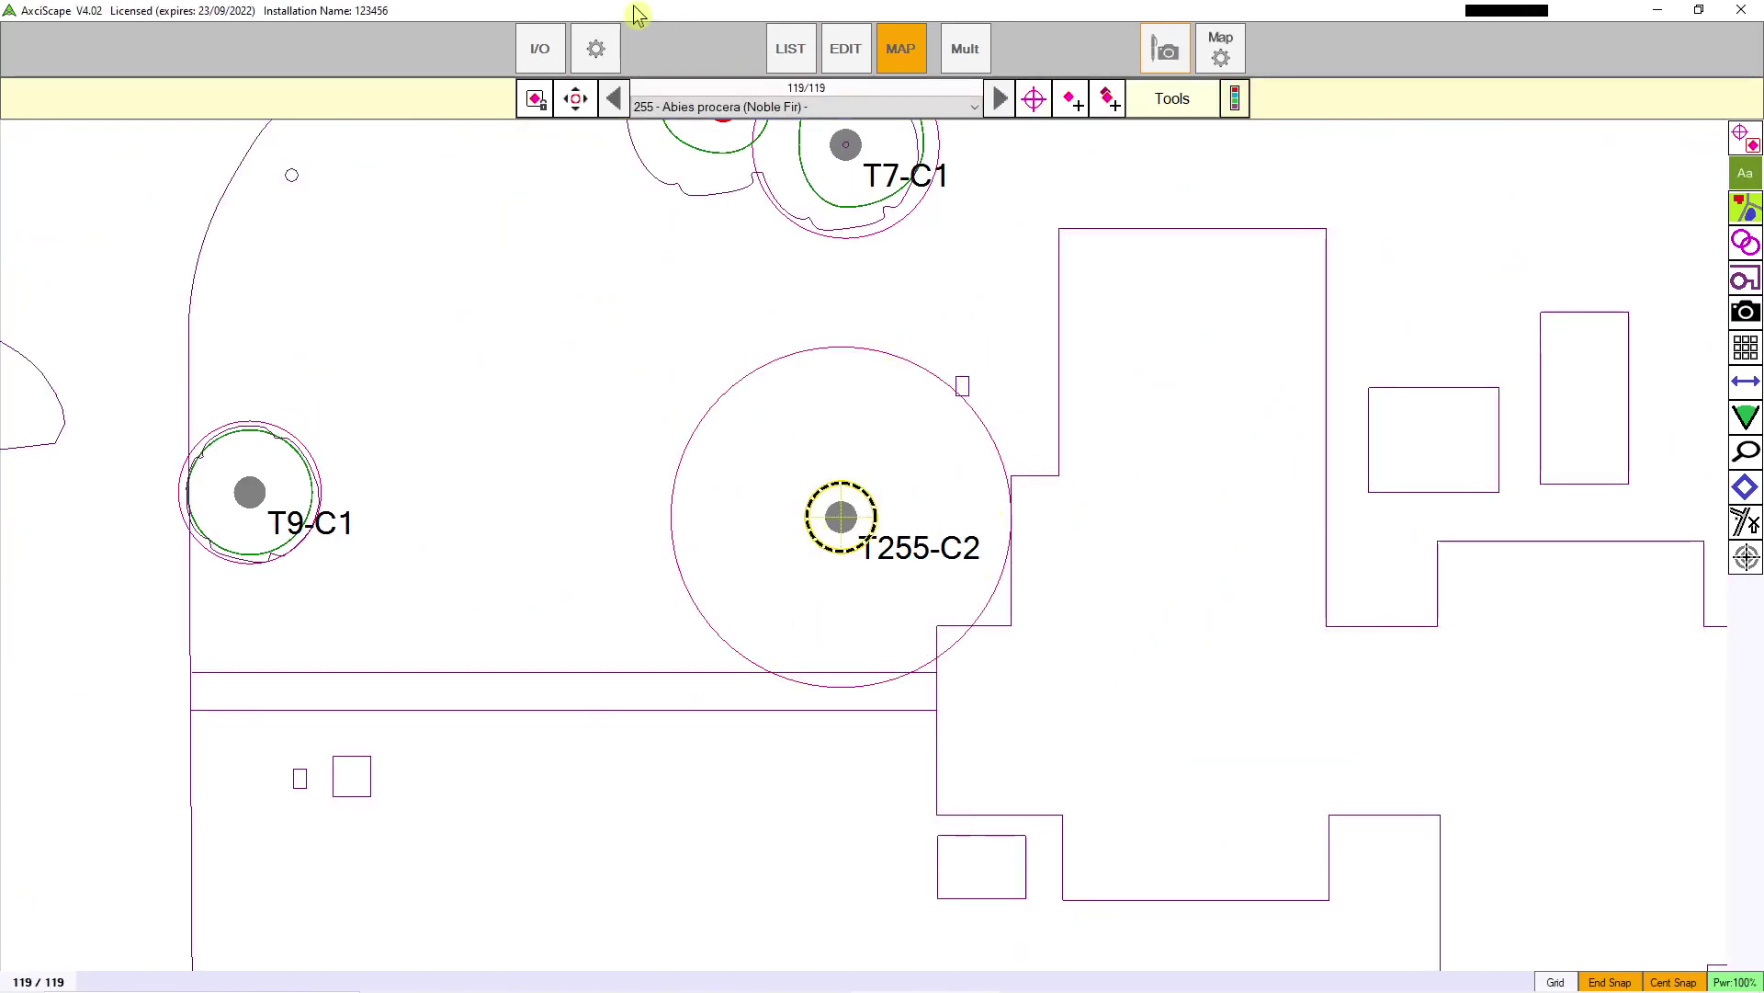
click(788, 48)
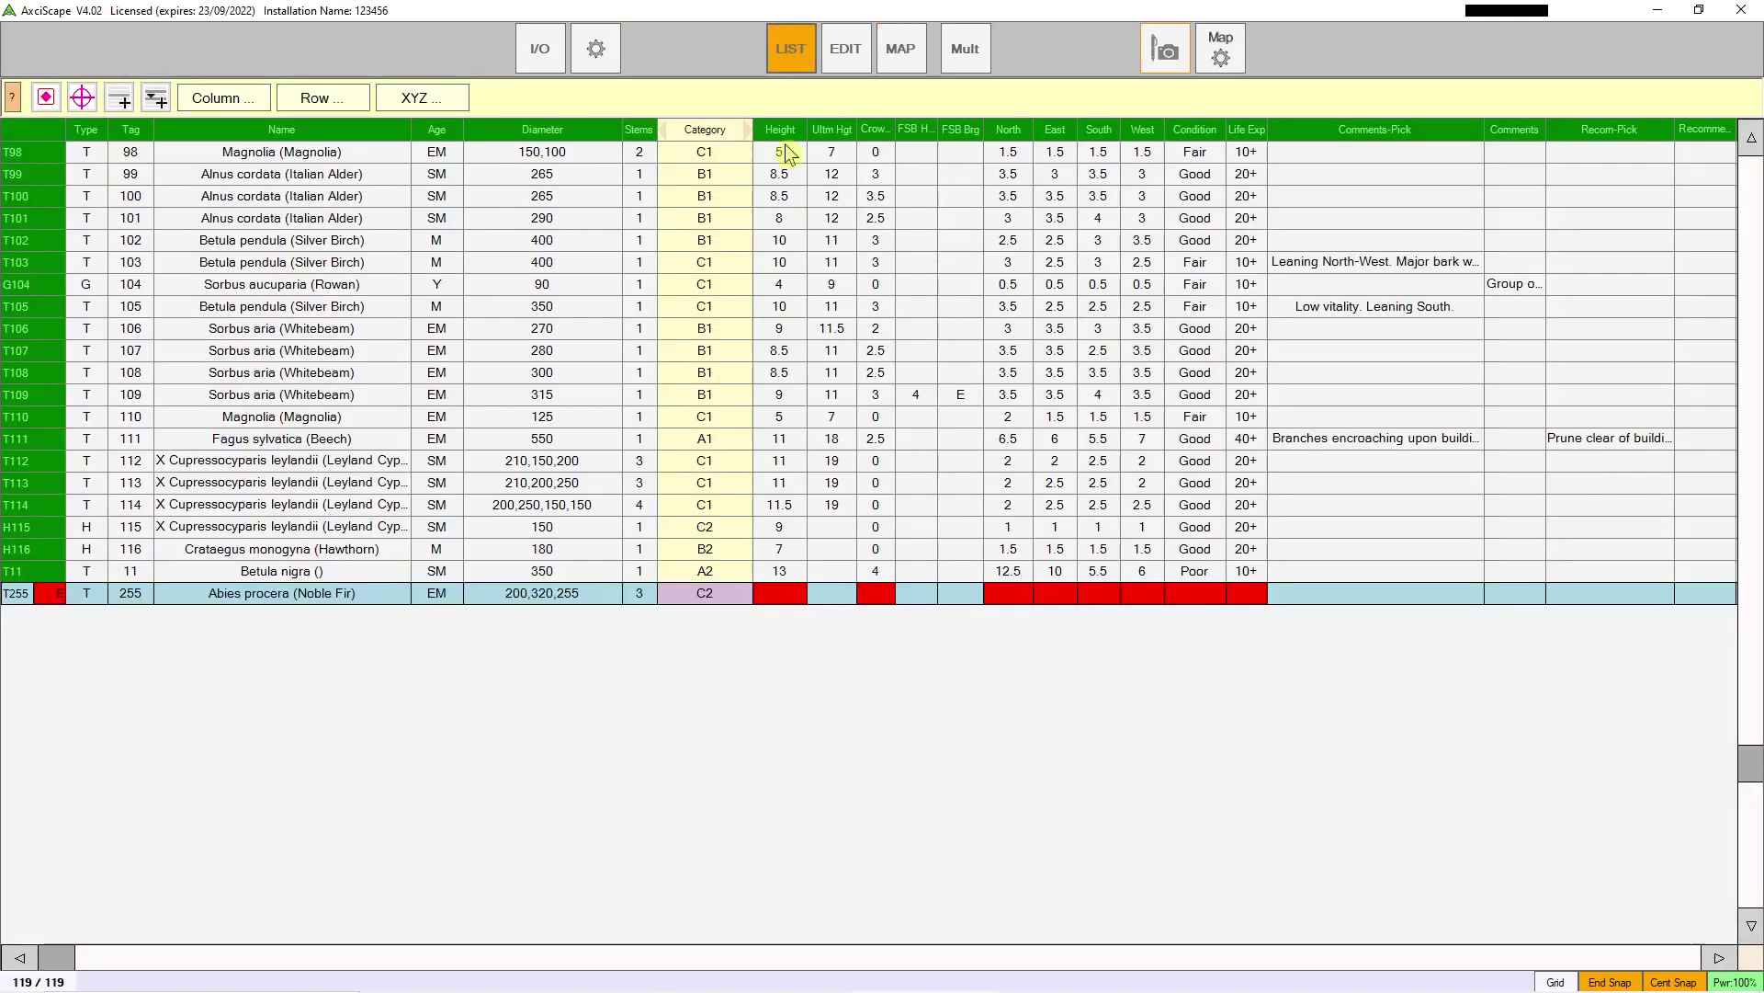
Step: Set tree T255's crown spreads to North 7, East 2, South 3 and West 8, and check the crown on the map
click(1009, 608)
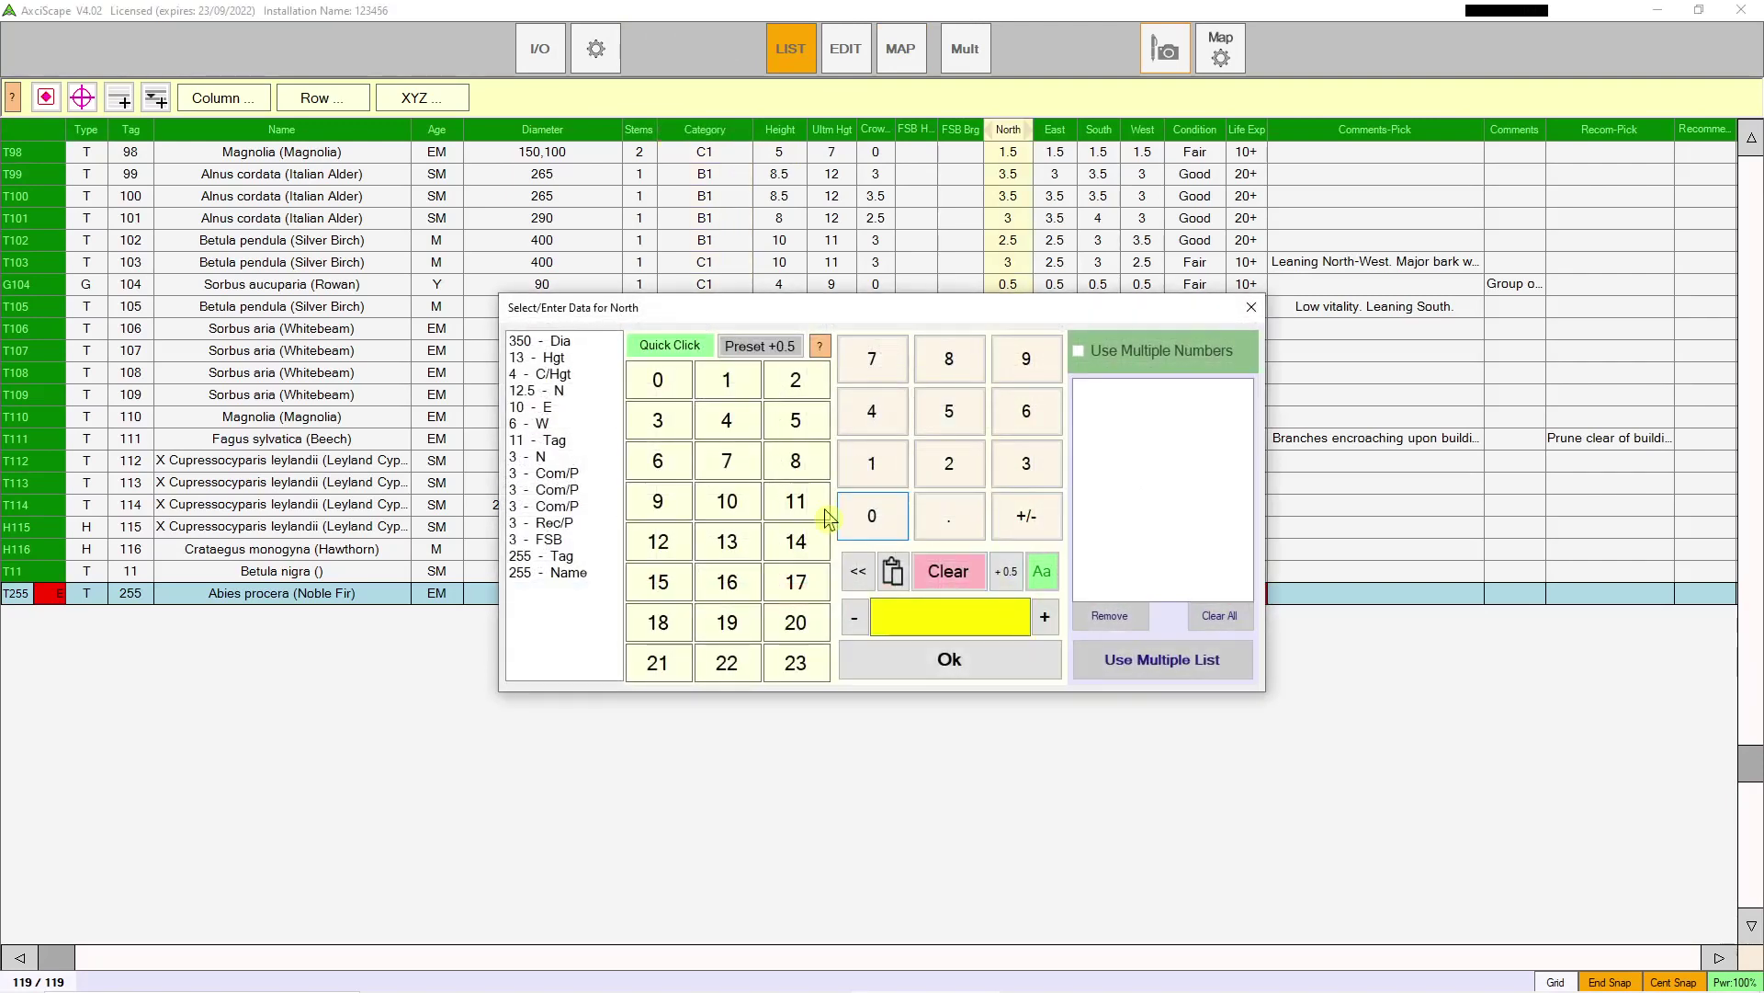
click(736, 475)
click(1055, 593)
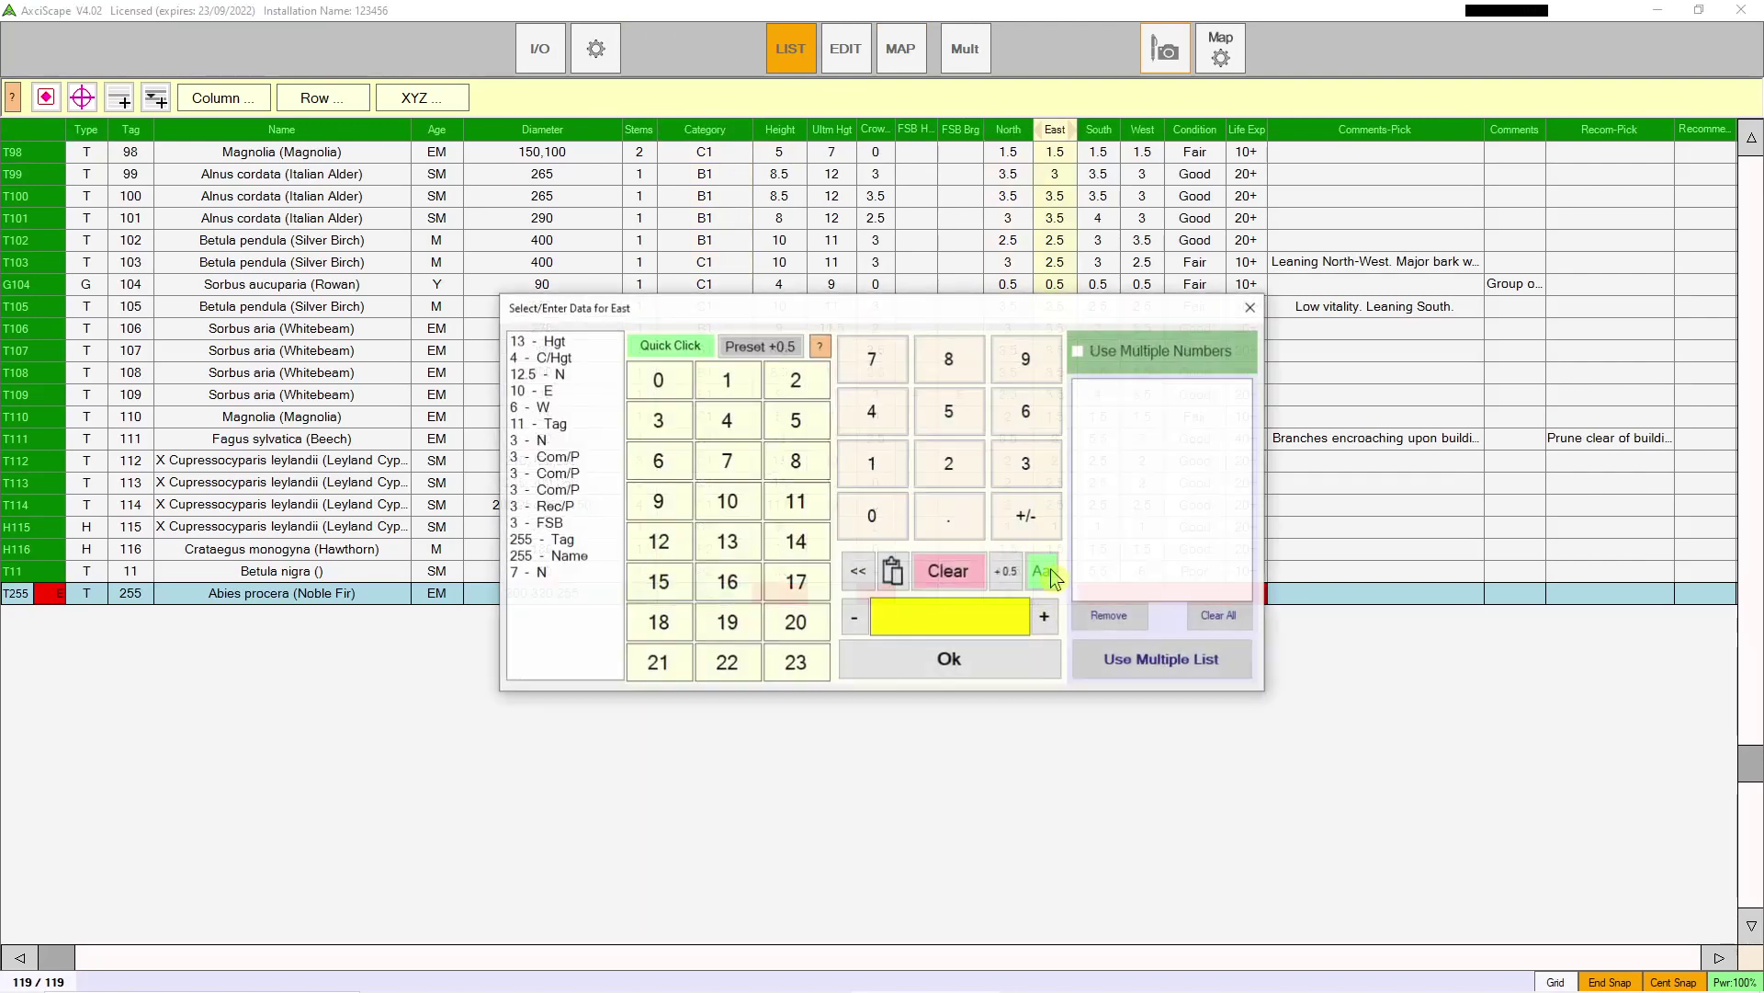
click(811, 383)
click(1109, 599)
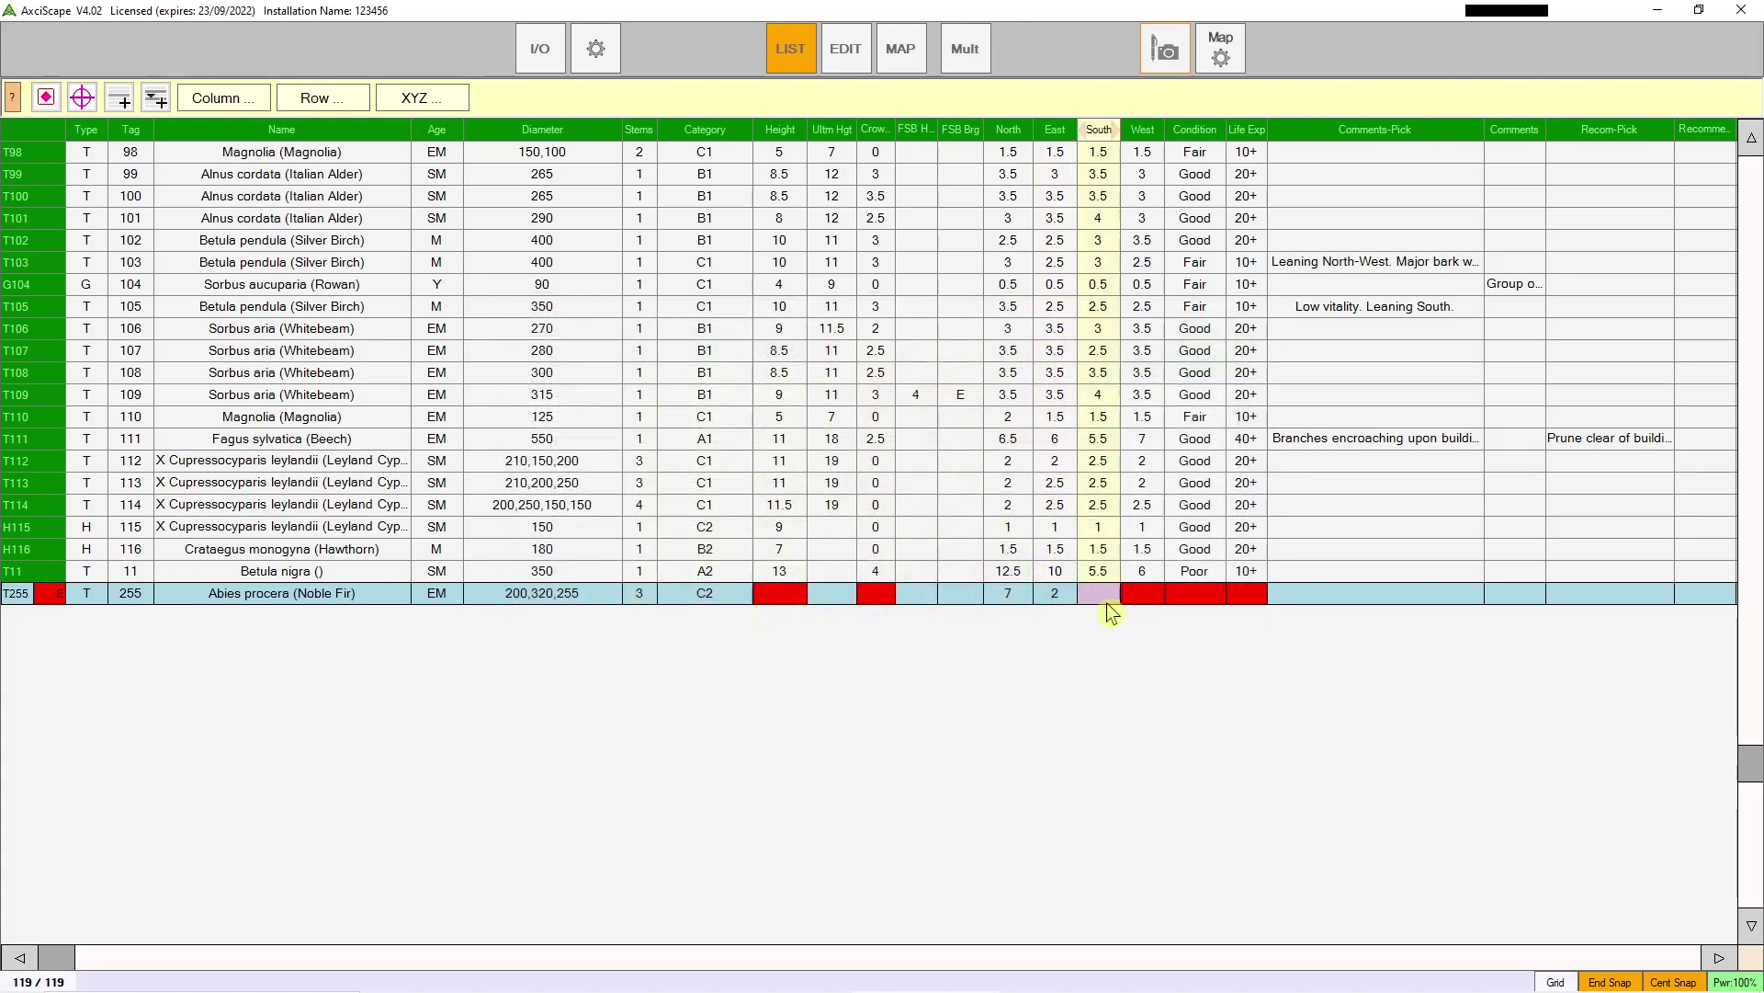
click(666, 422)
click(1143, 599)
click(952, 358)
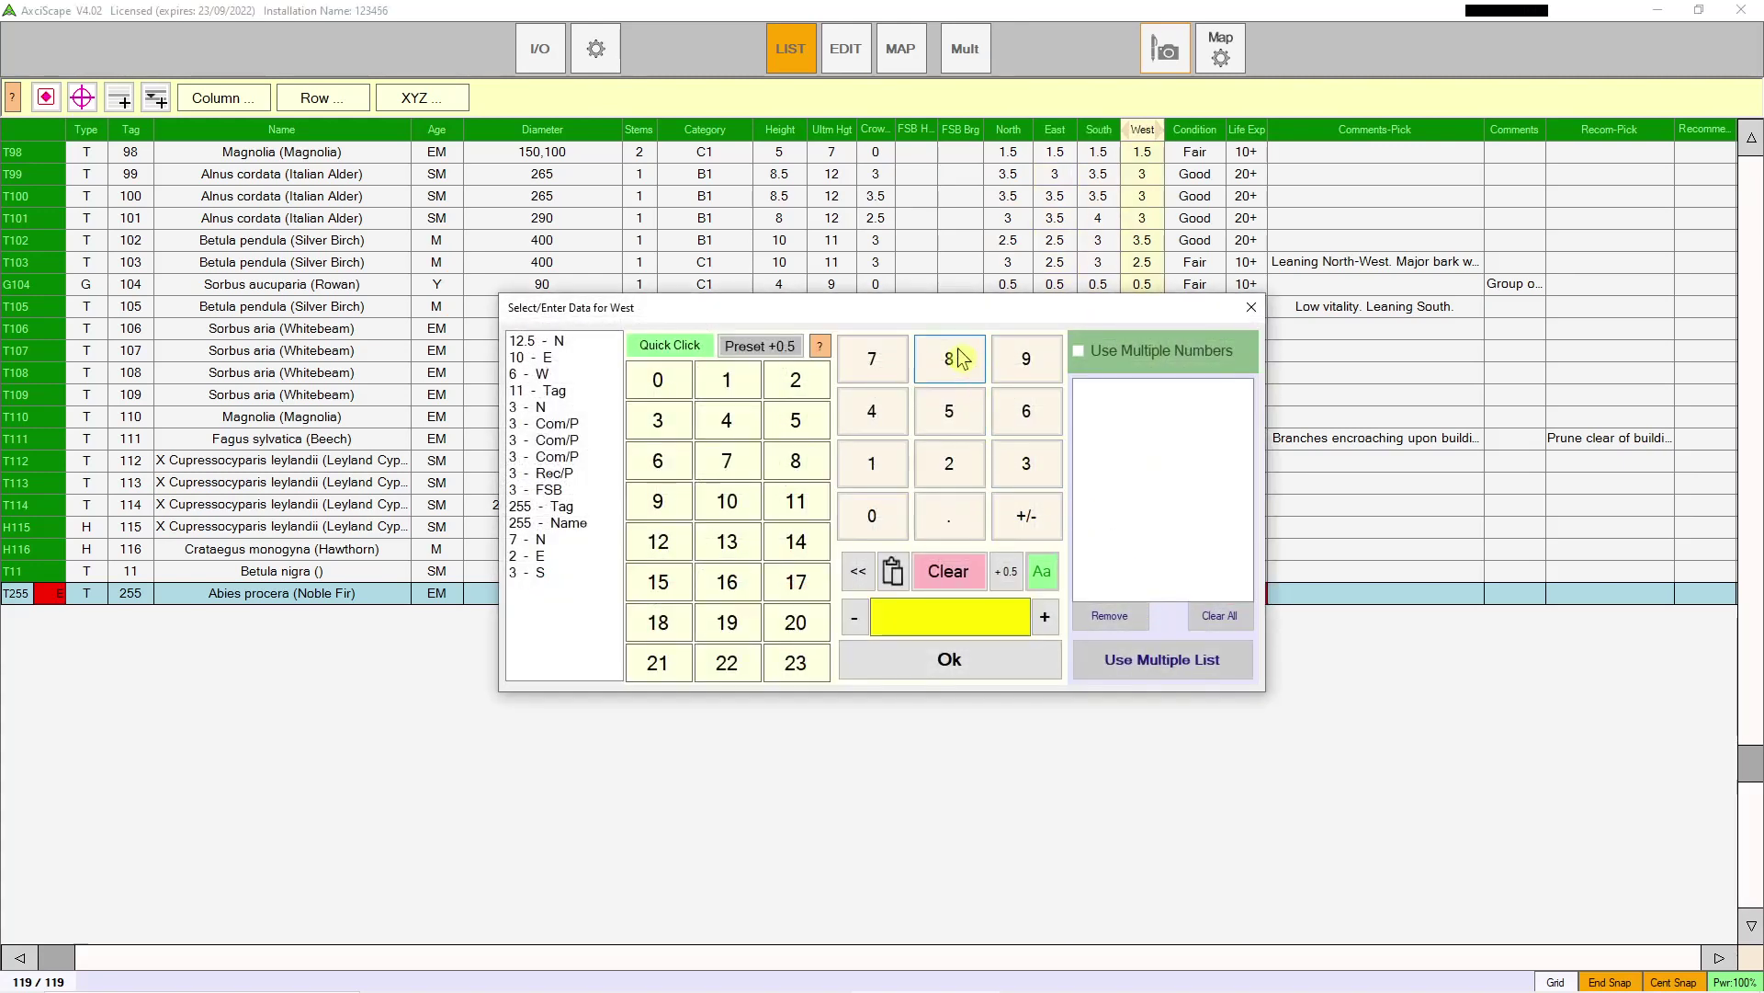
key(Return)
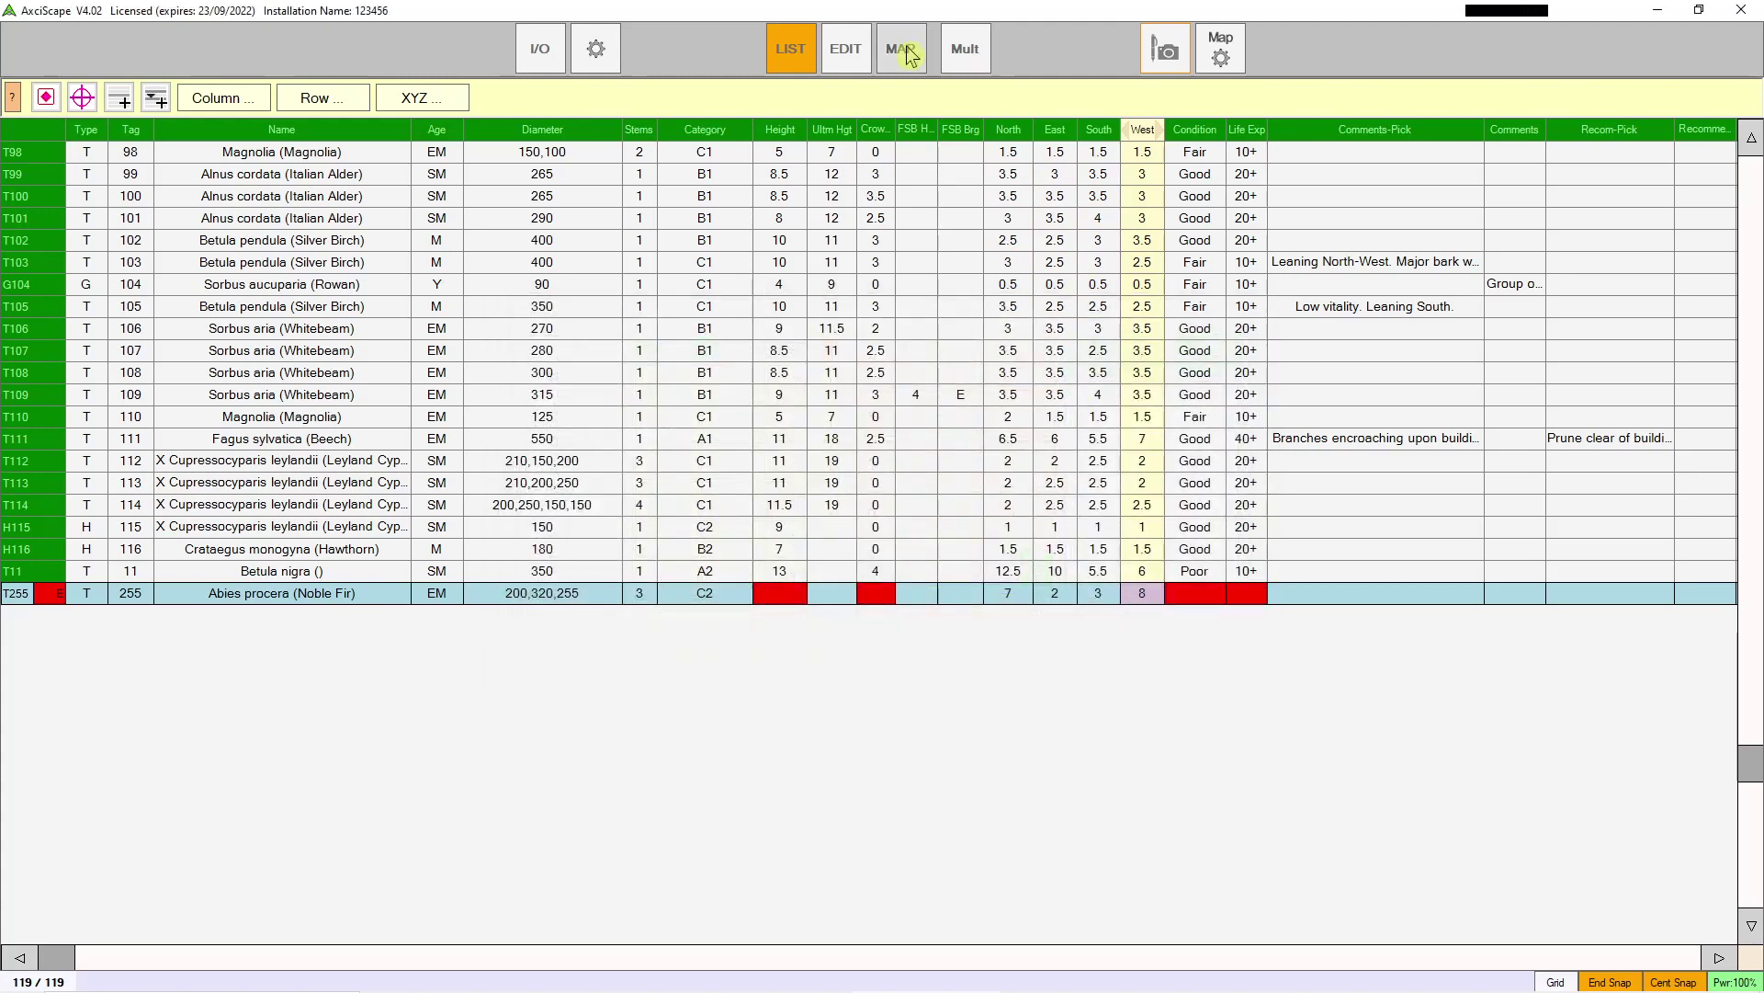
click(902, 49)
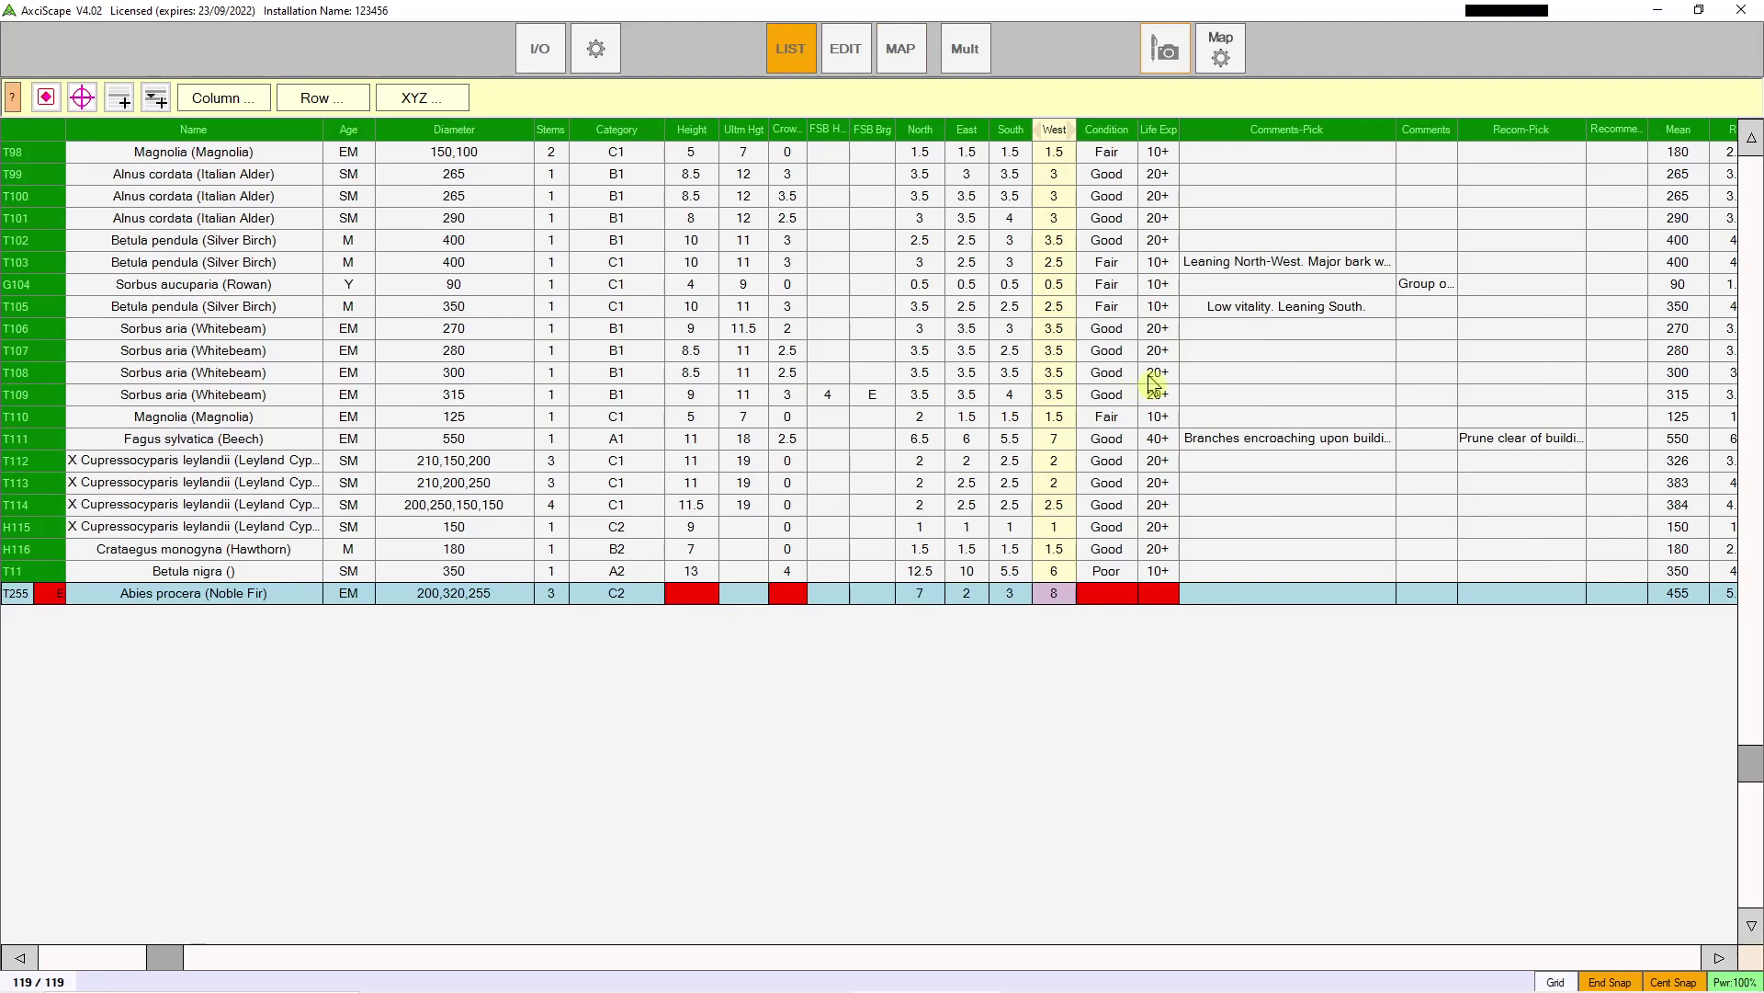
Step: Review the Comments-Pick field's selectable comments under the General, Habit, Stem and Crown headings, and look over the list's comment columns
scroll(1003, 328, right, 1)
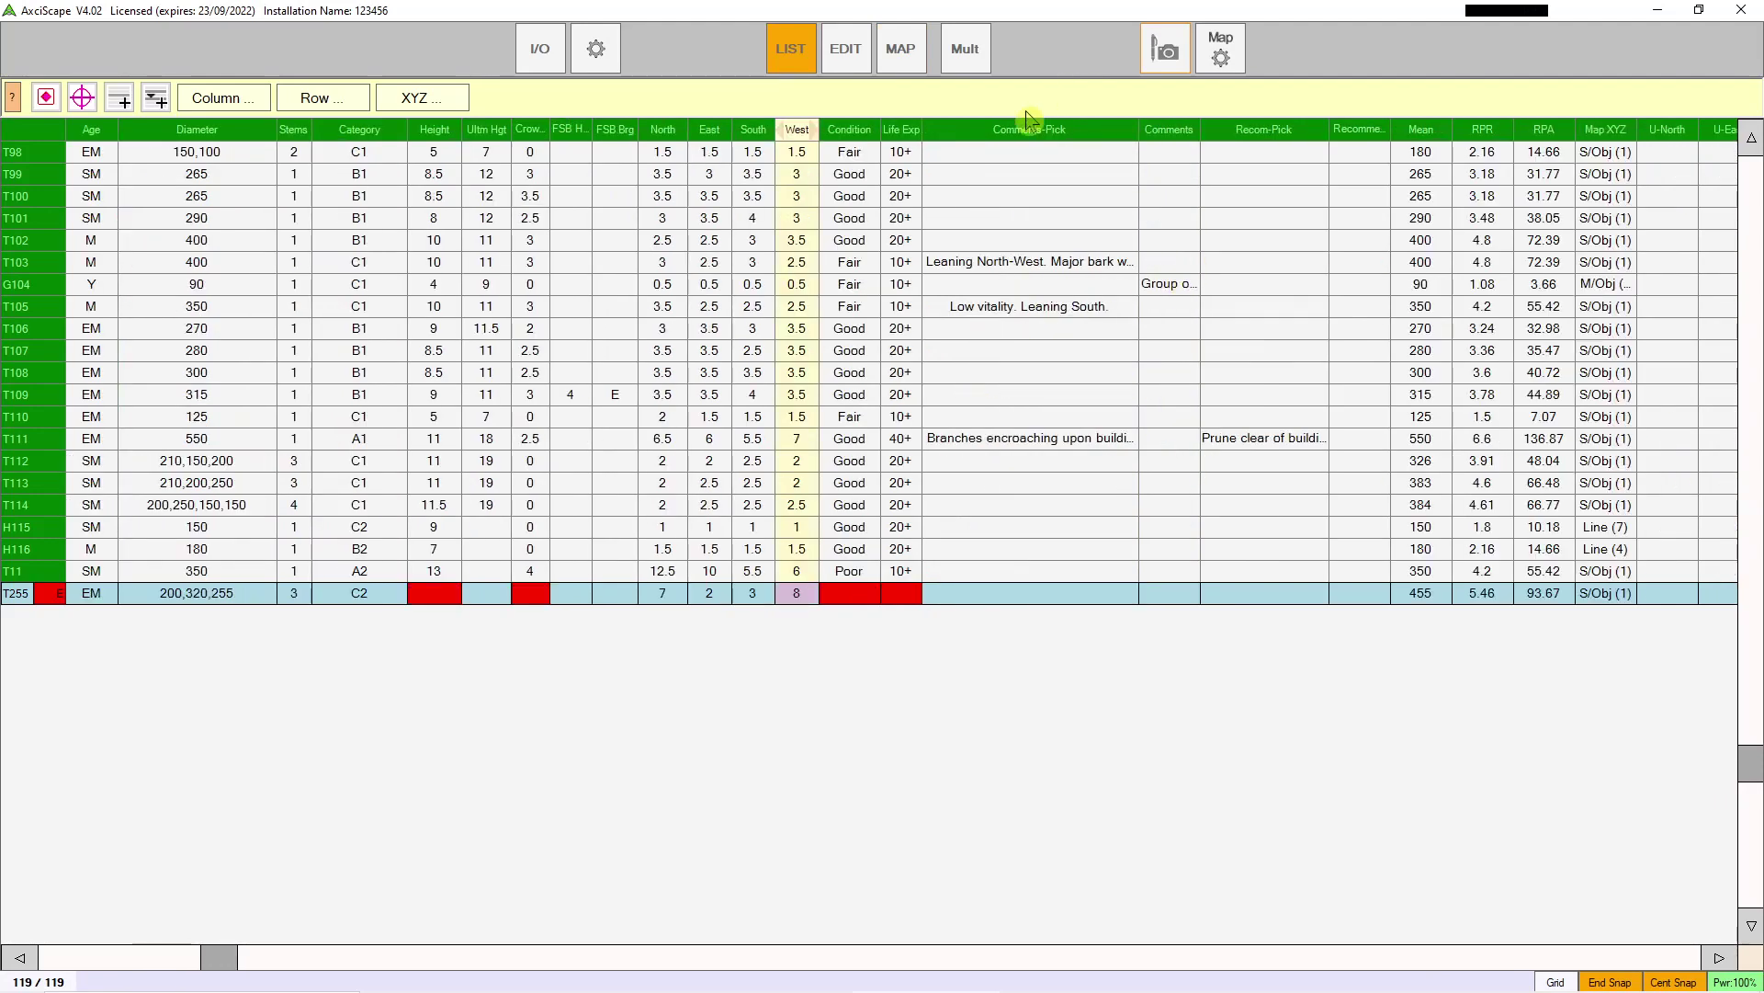
right_click(1029, 140)
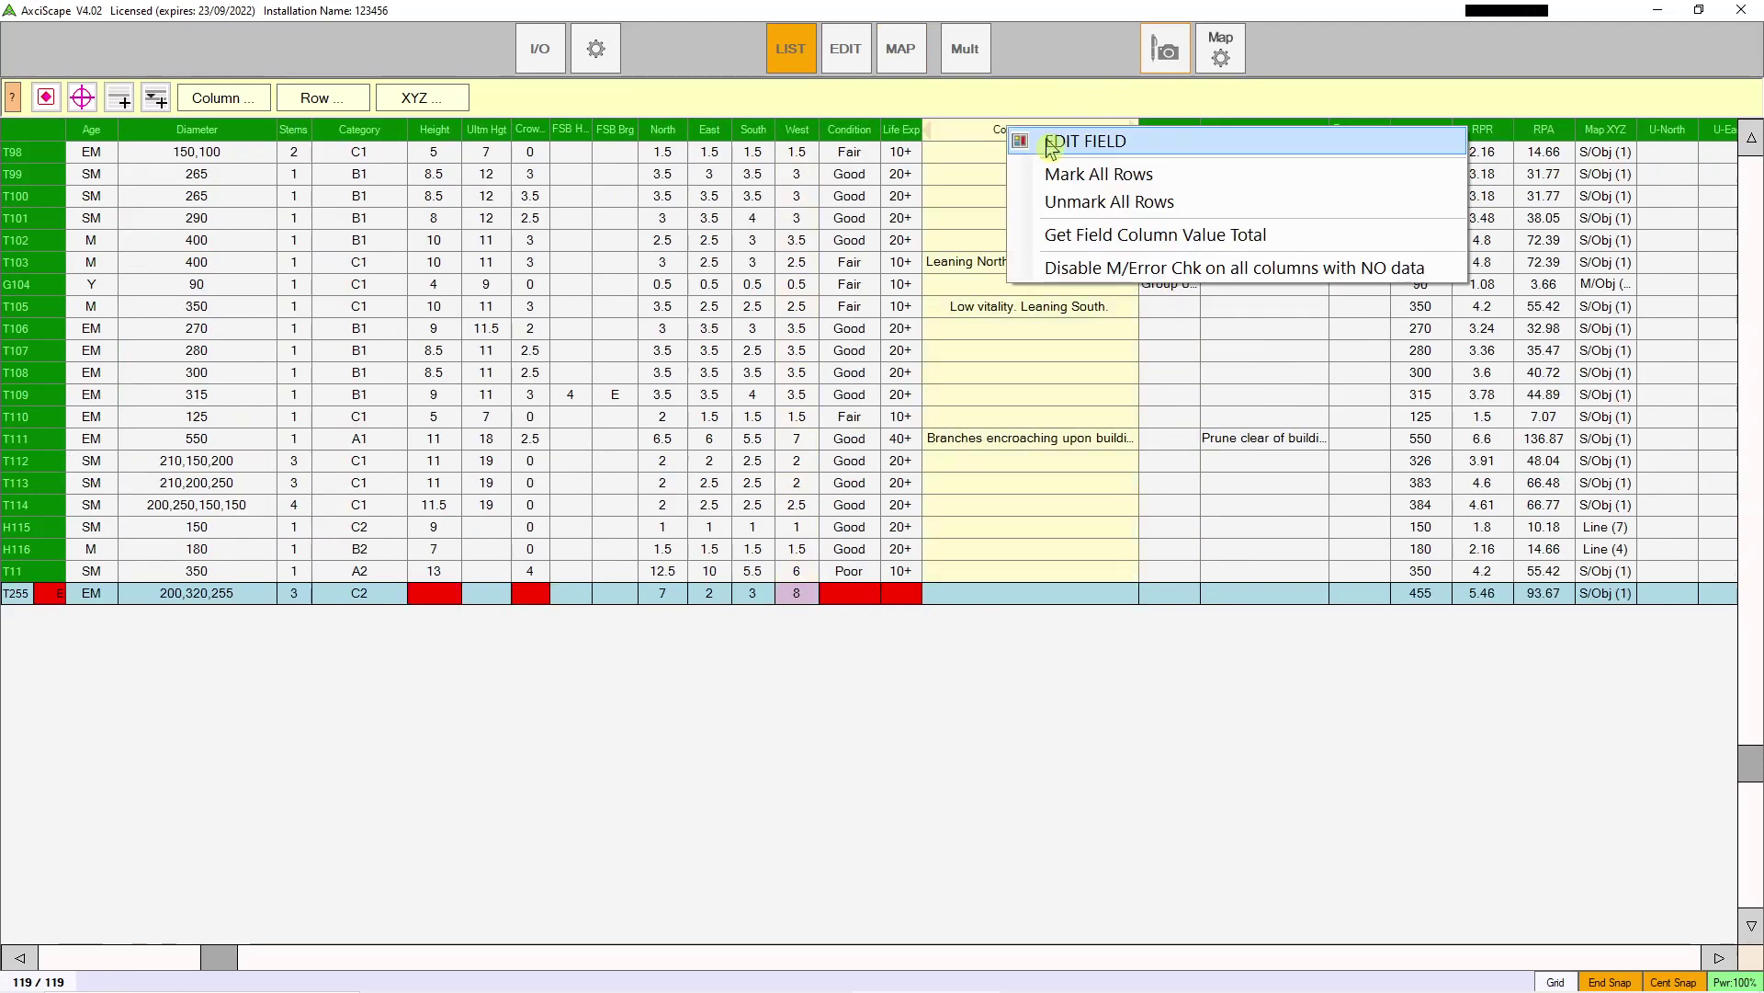
click(1039, 138)
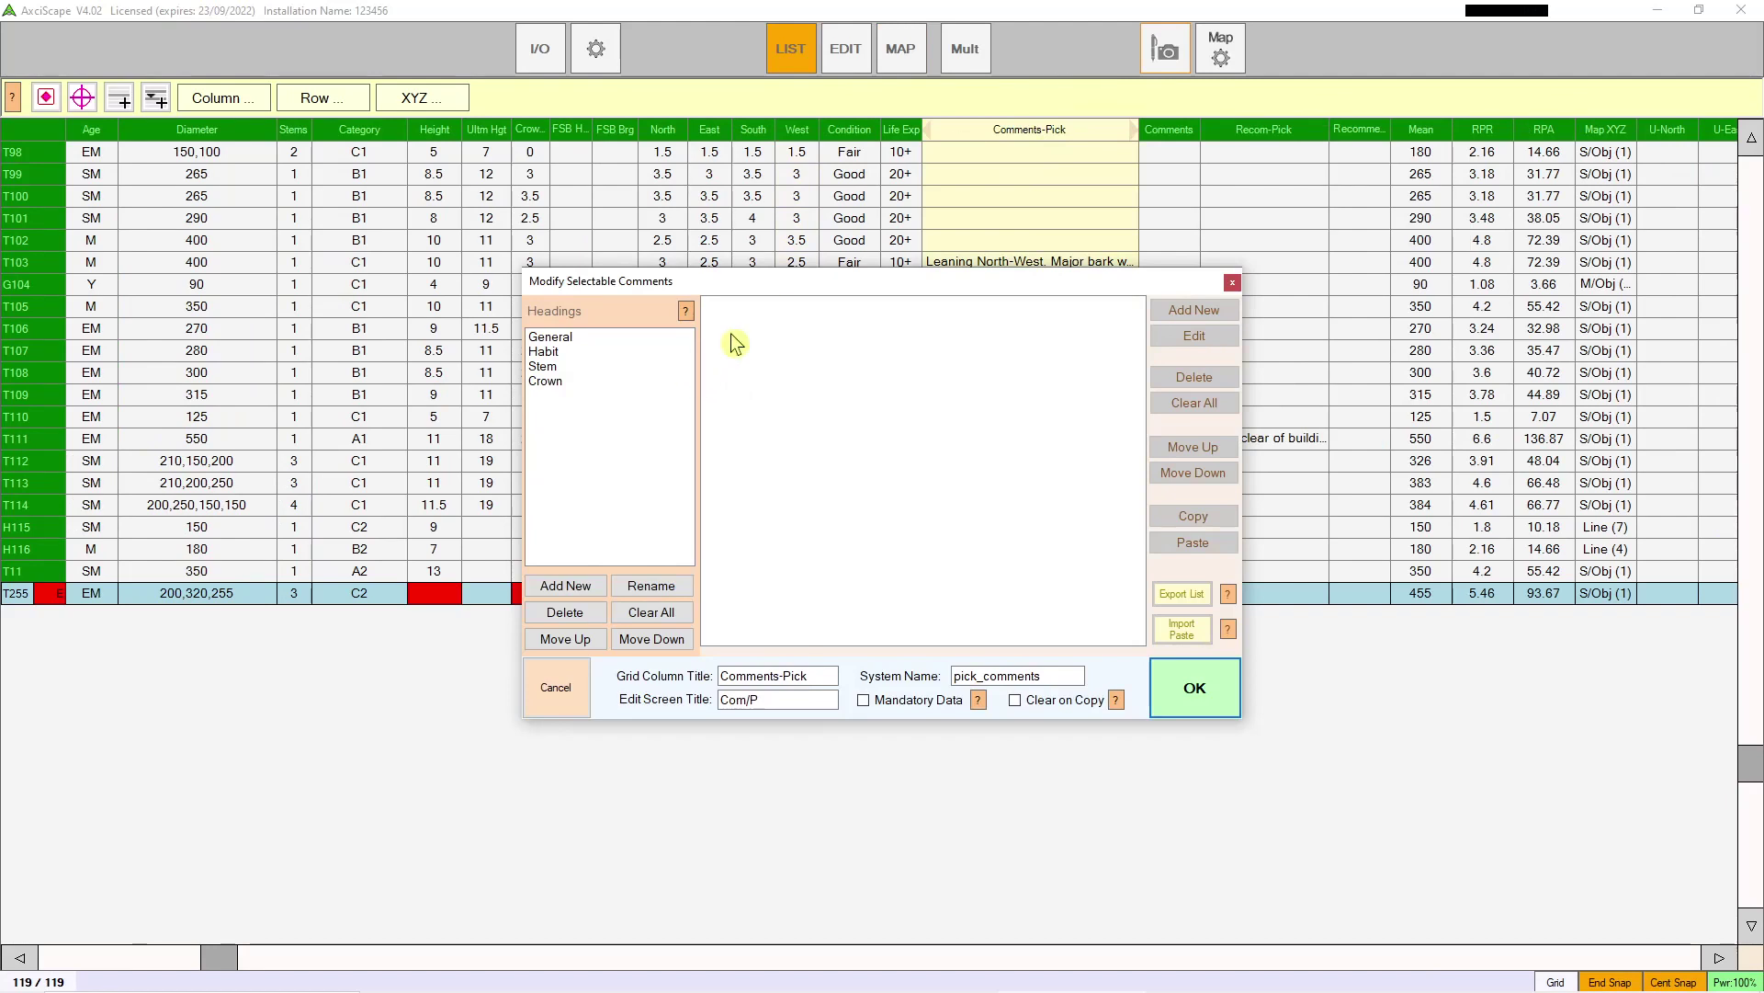
click(577, 339)
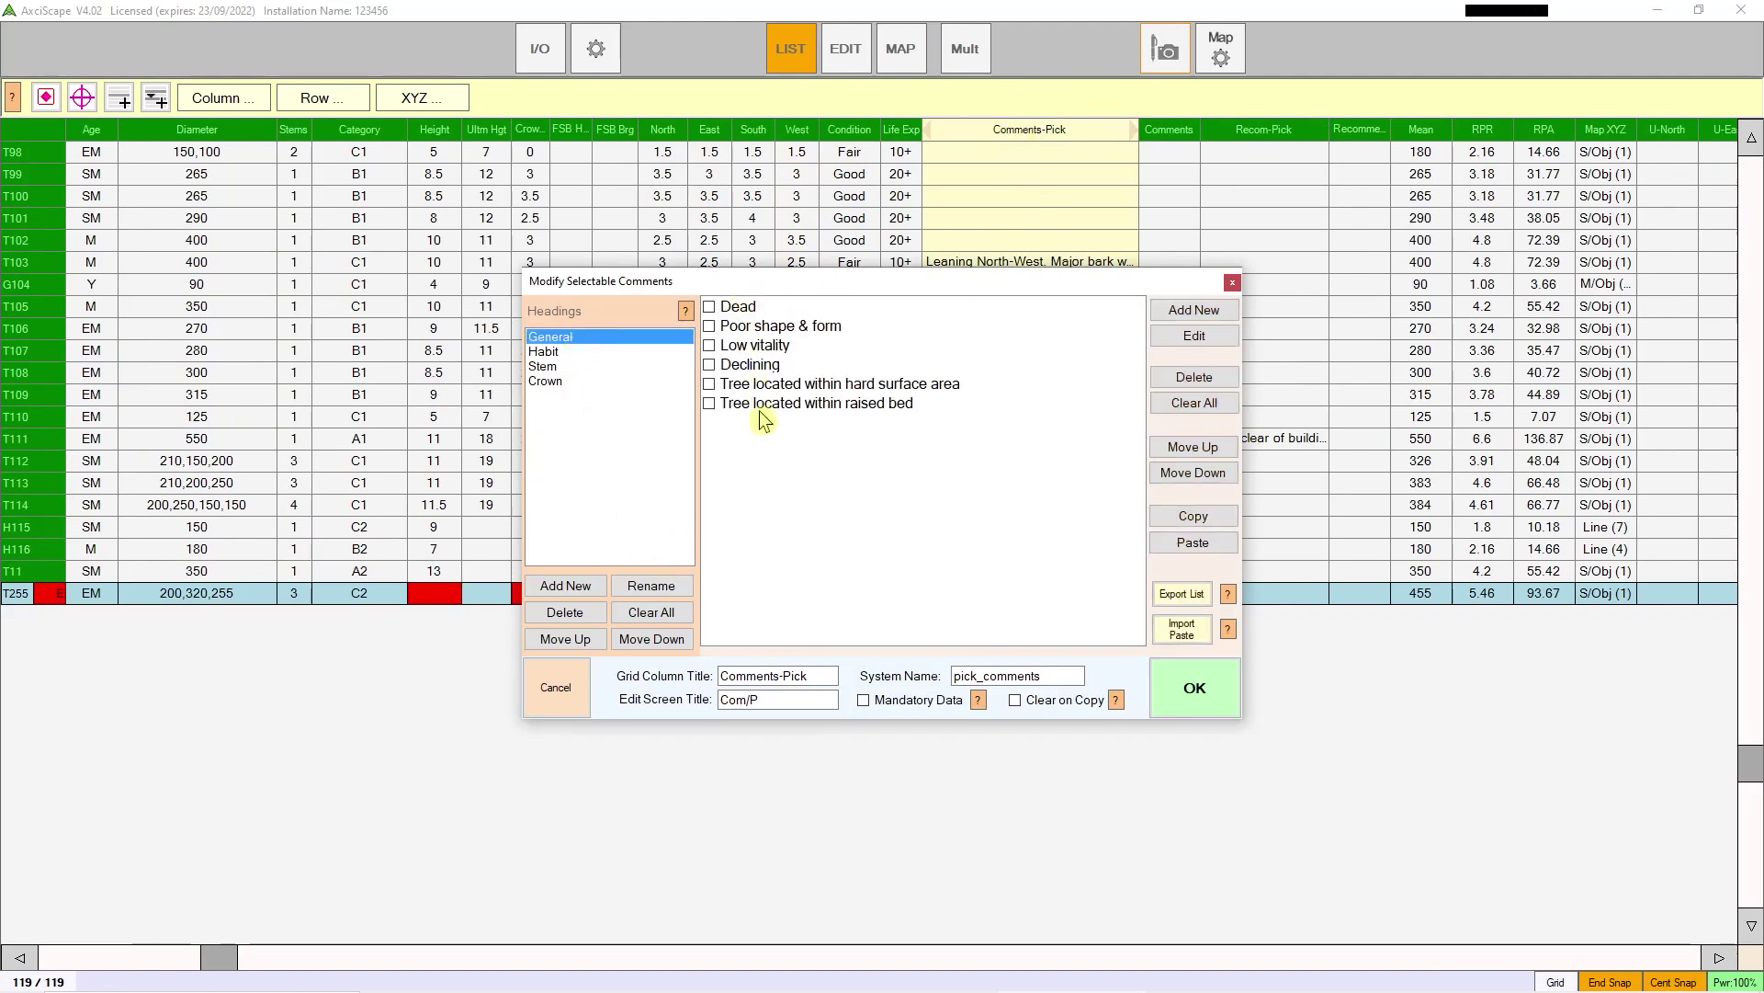
click(548, 353)
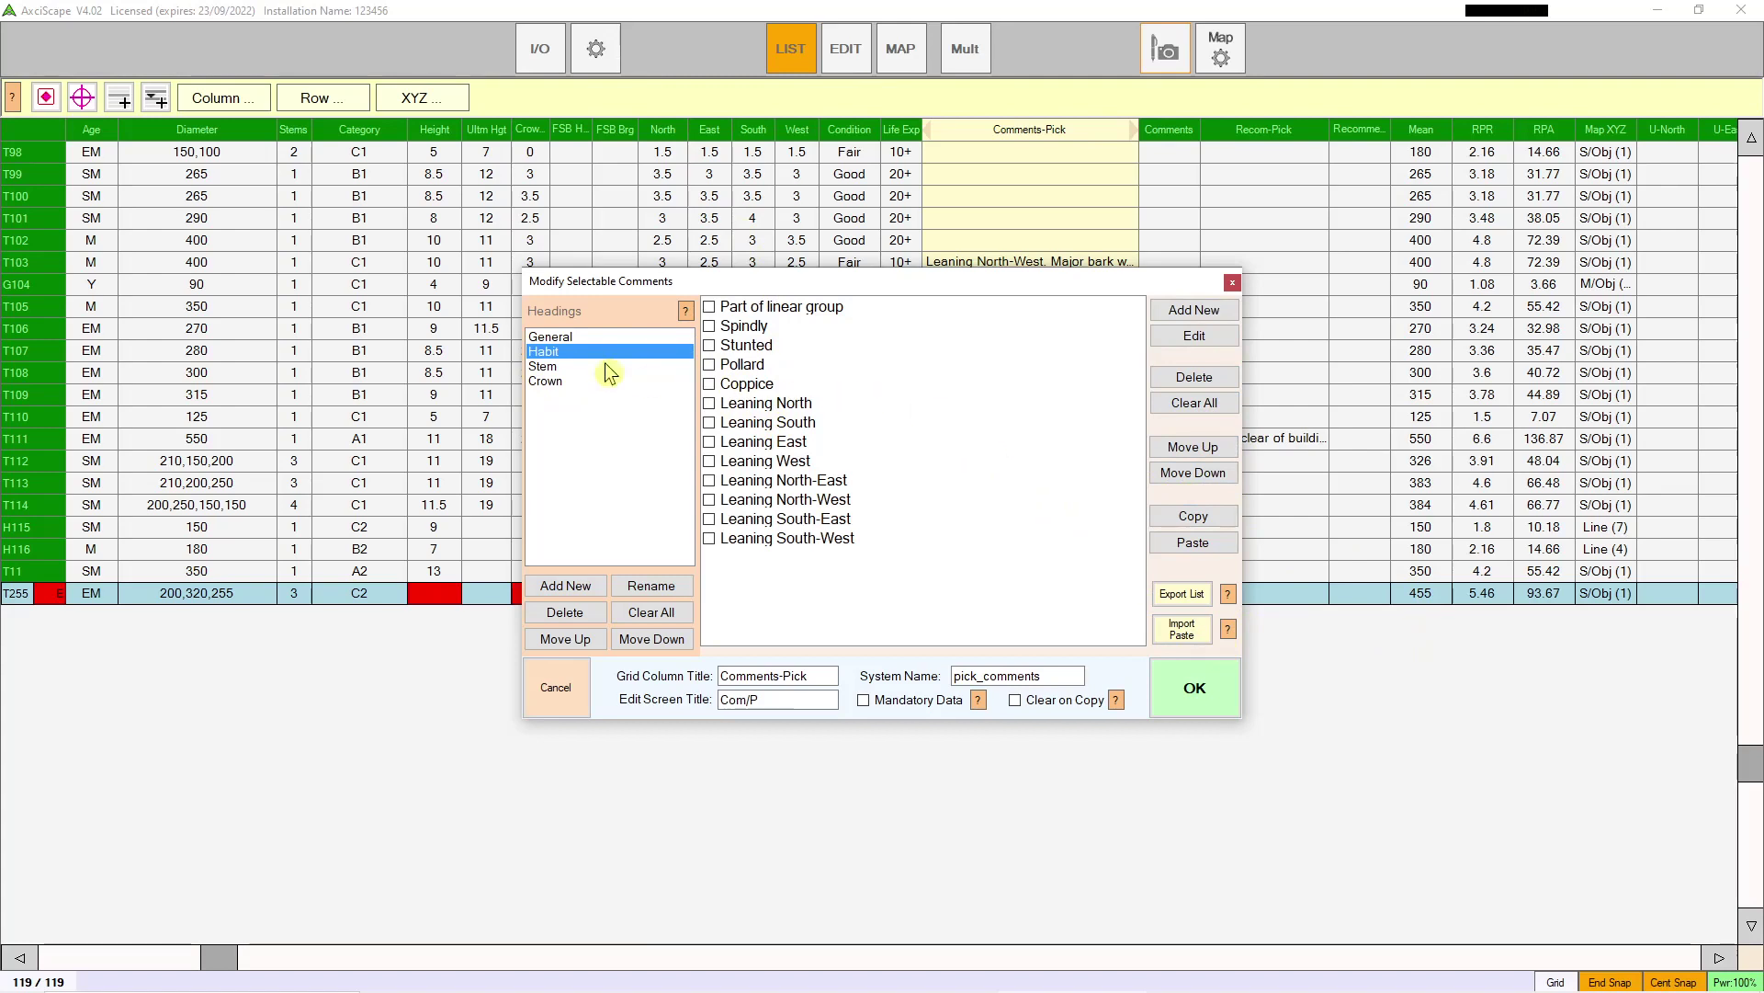
click(555, 367)
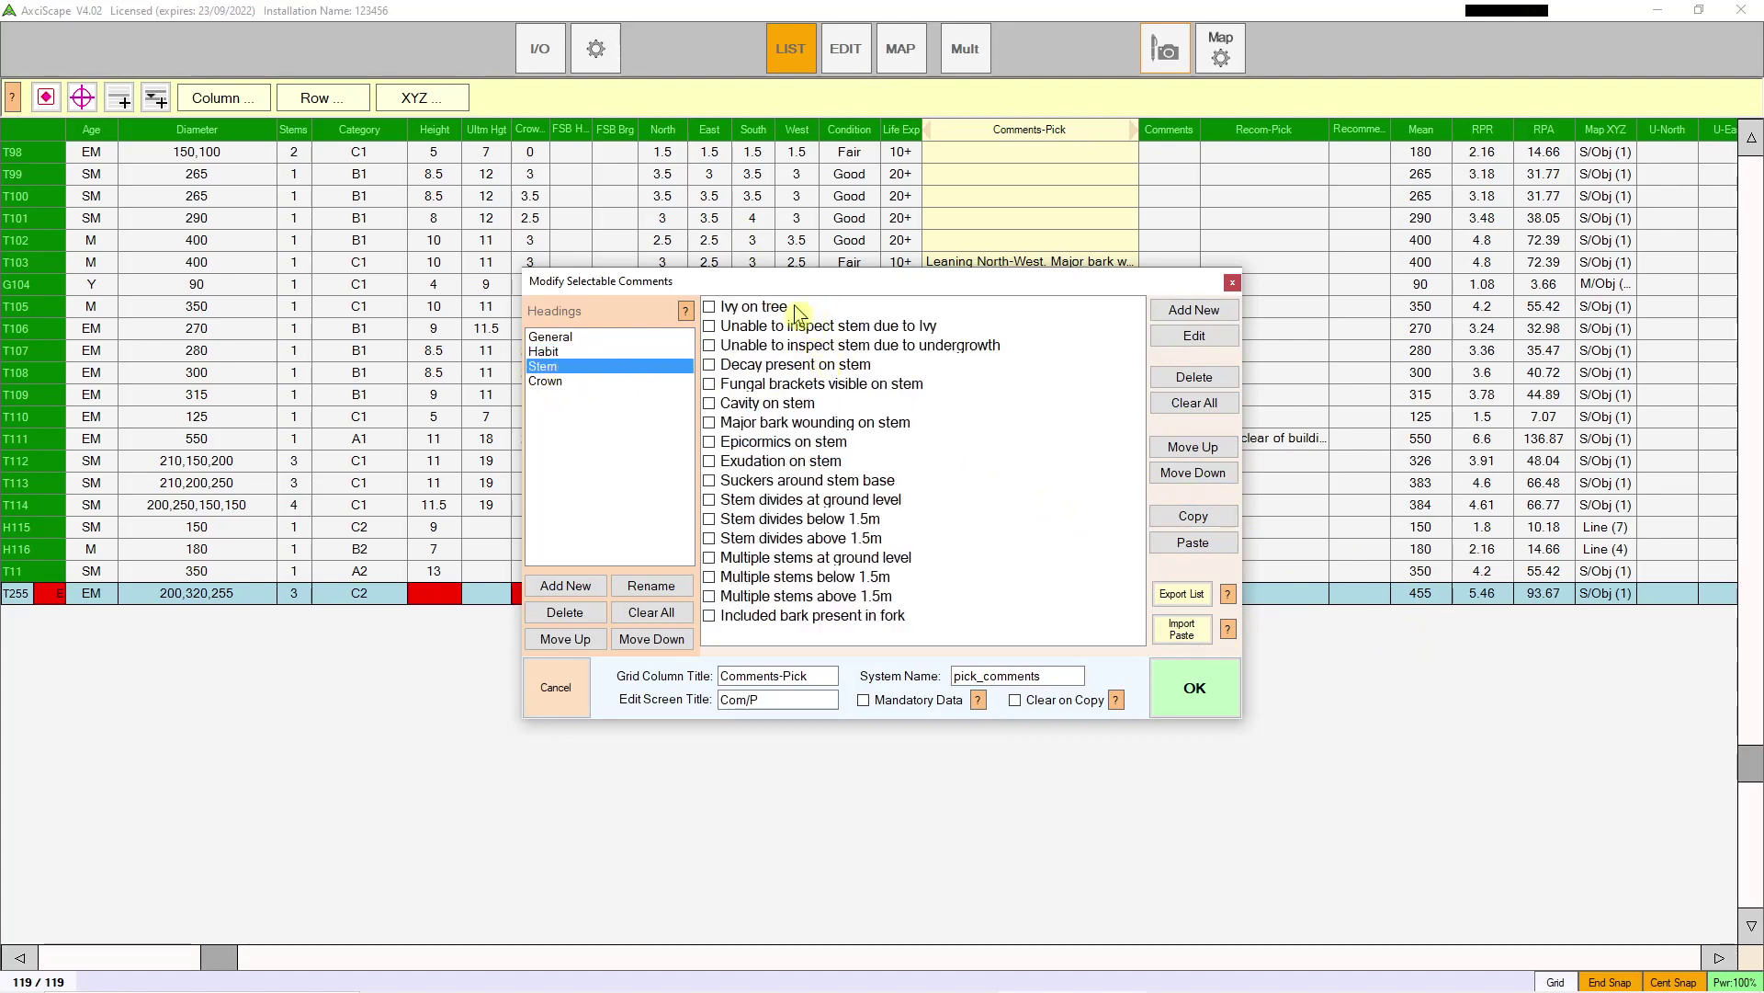
click(556, 382)
click(1194, 689)
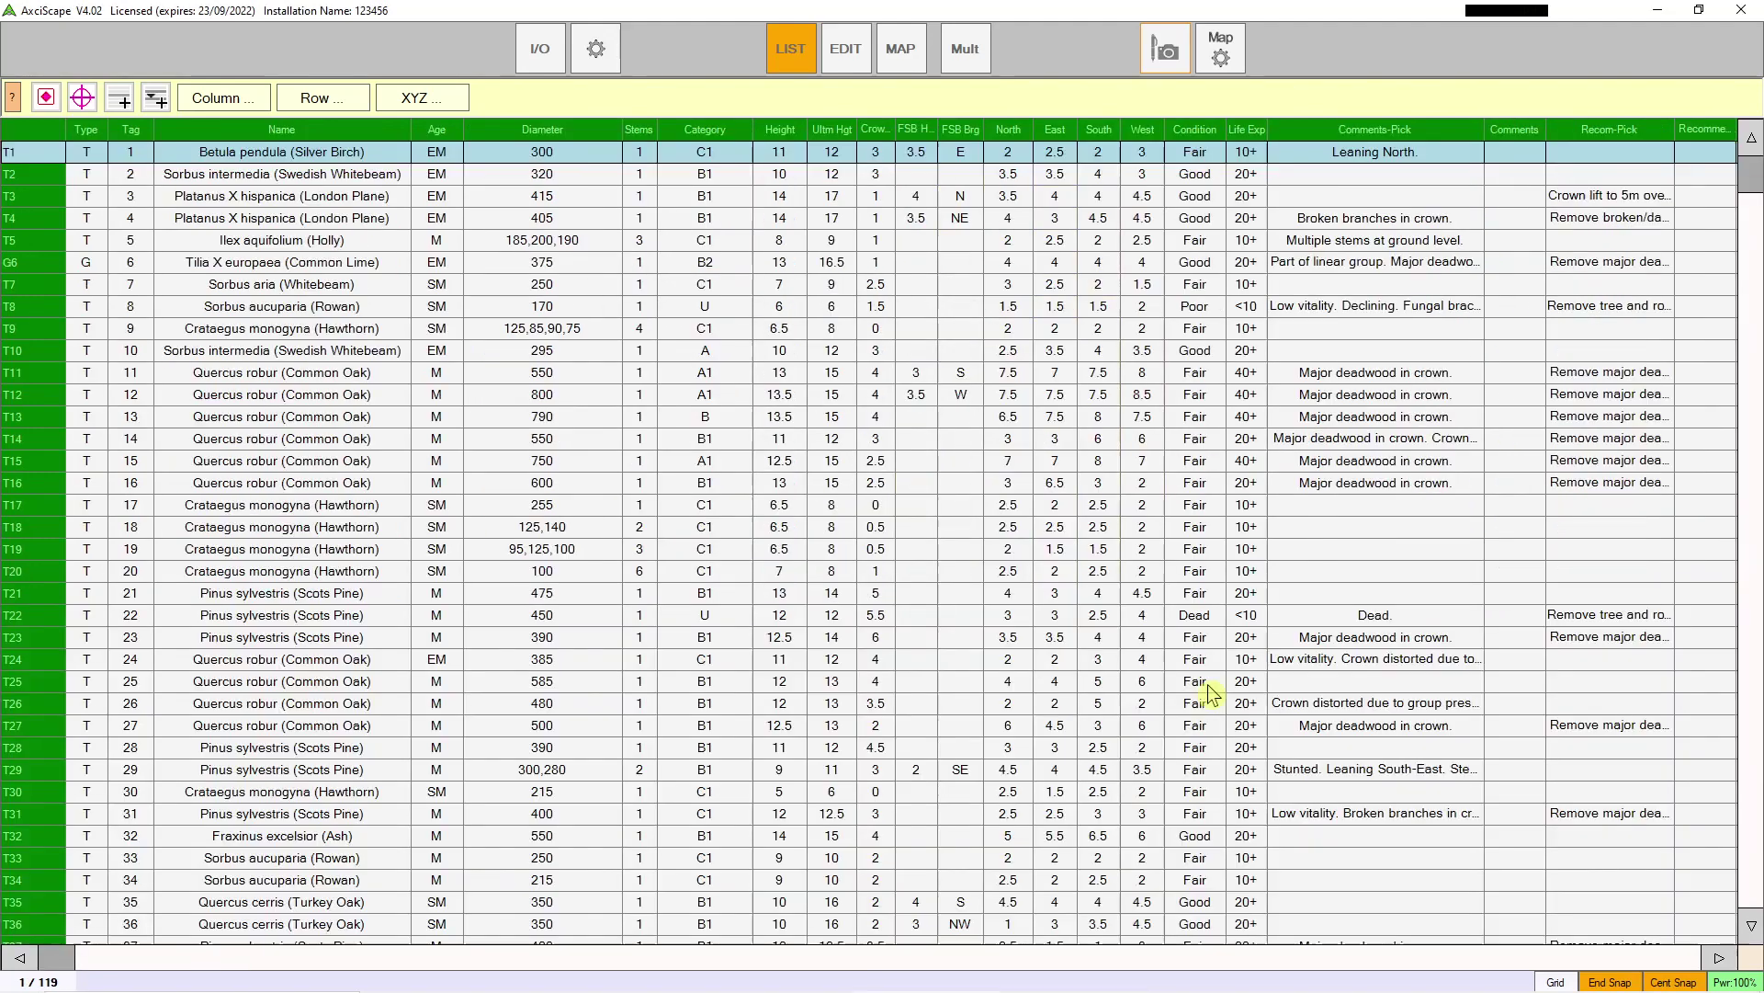
scroll(1112, 341, down, 3)
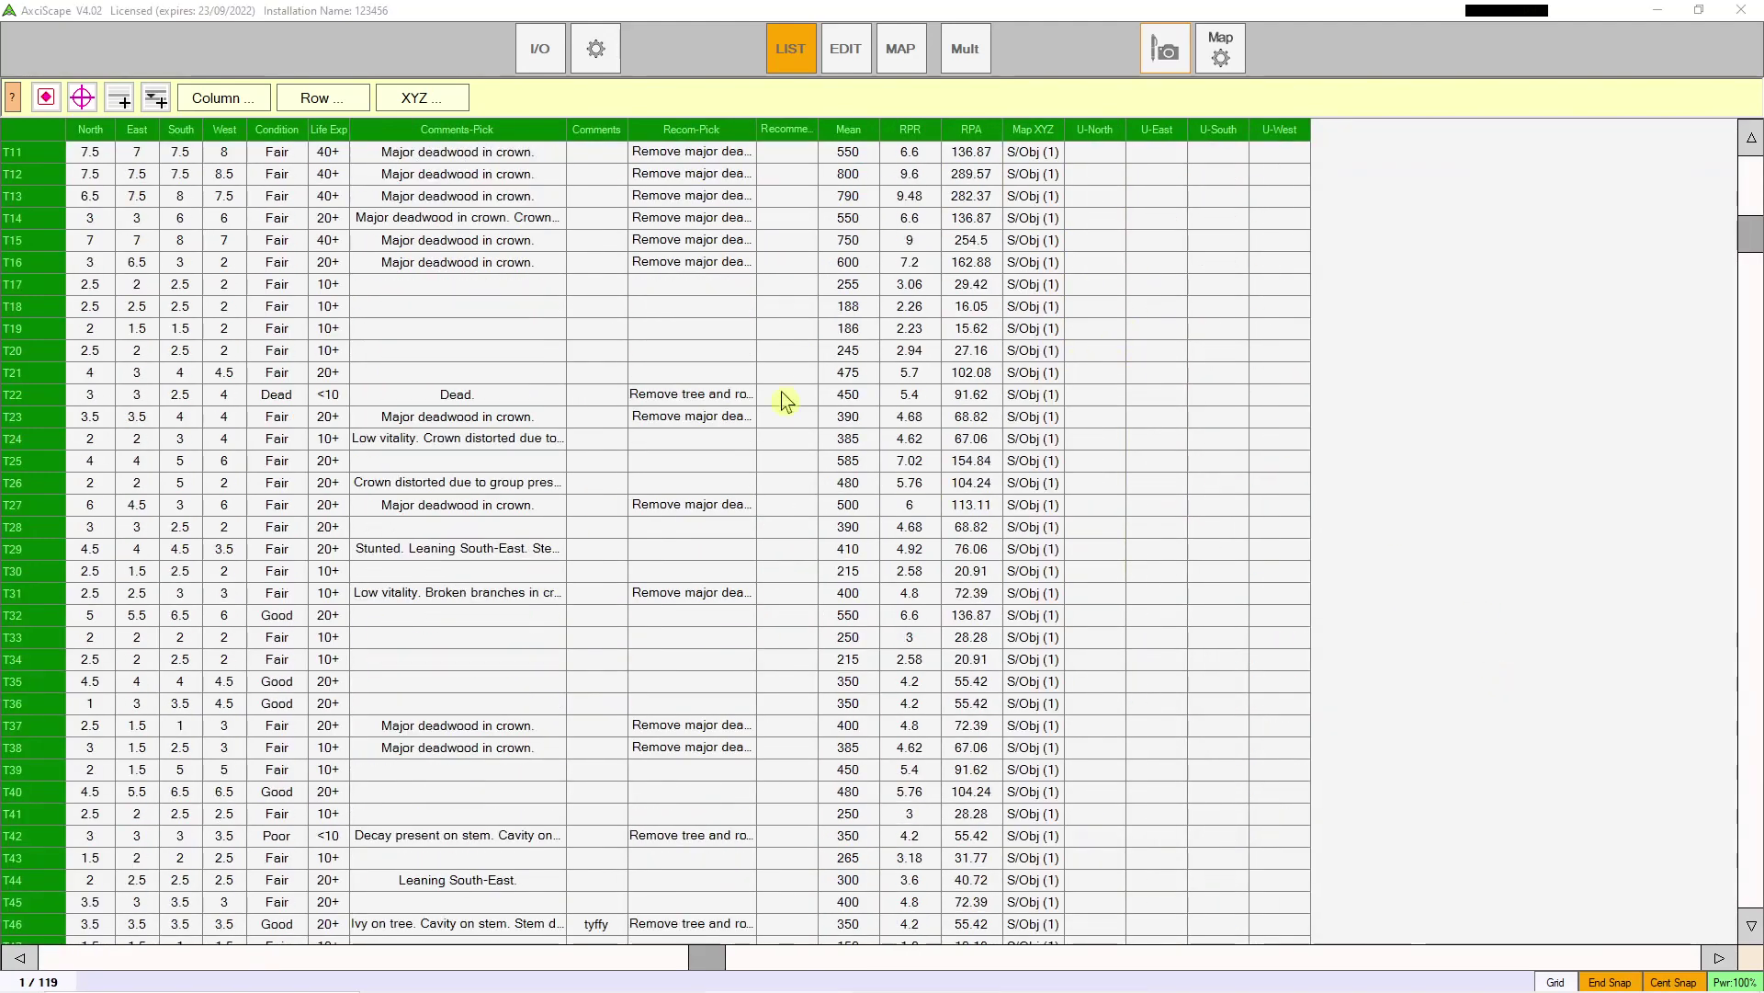
scroll(786, 401, up, 3)
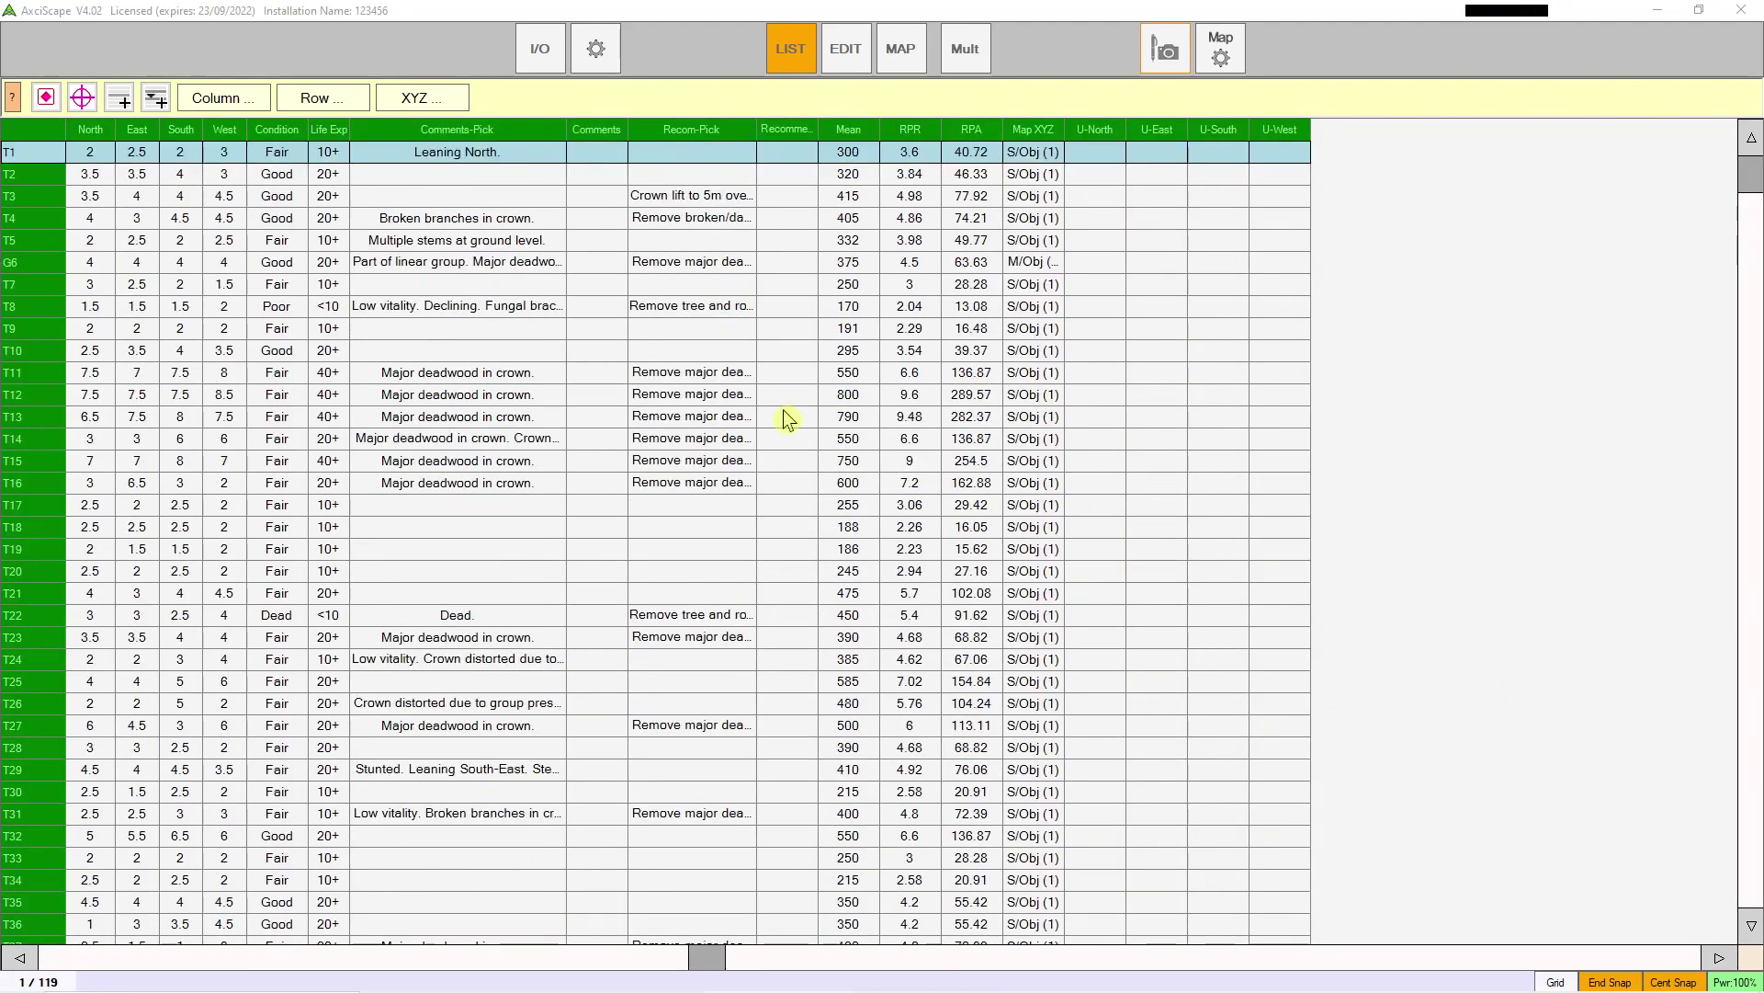
Step: Sketch a closed four-point line on the map between T4, T5 and the building, about 44 m around
click(896, 49)
scroll(1057, 368, down, 3)
scroll(1048, 386, up, 2)
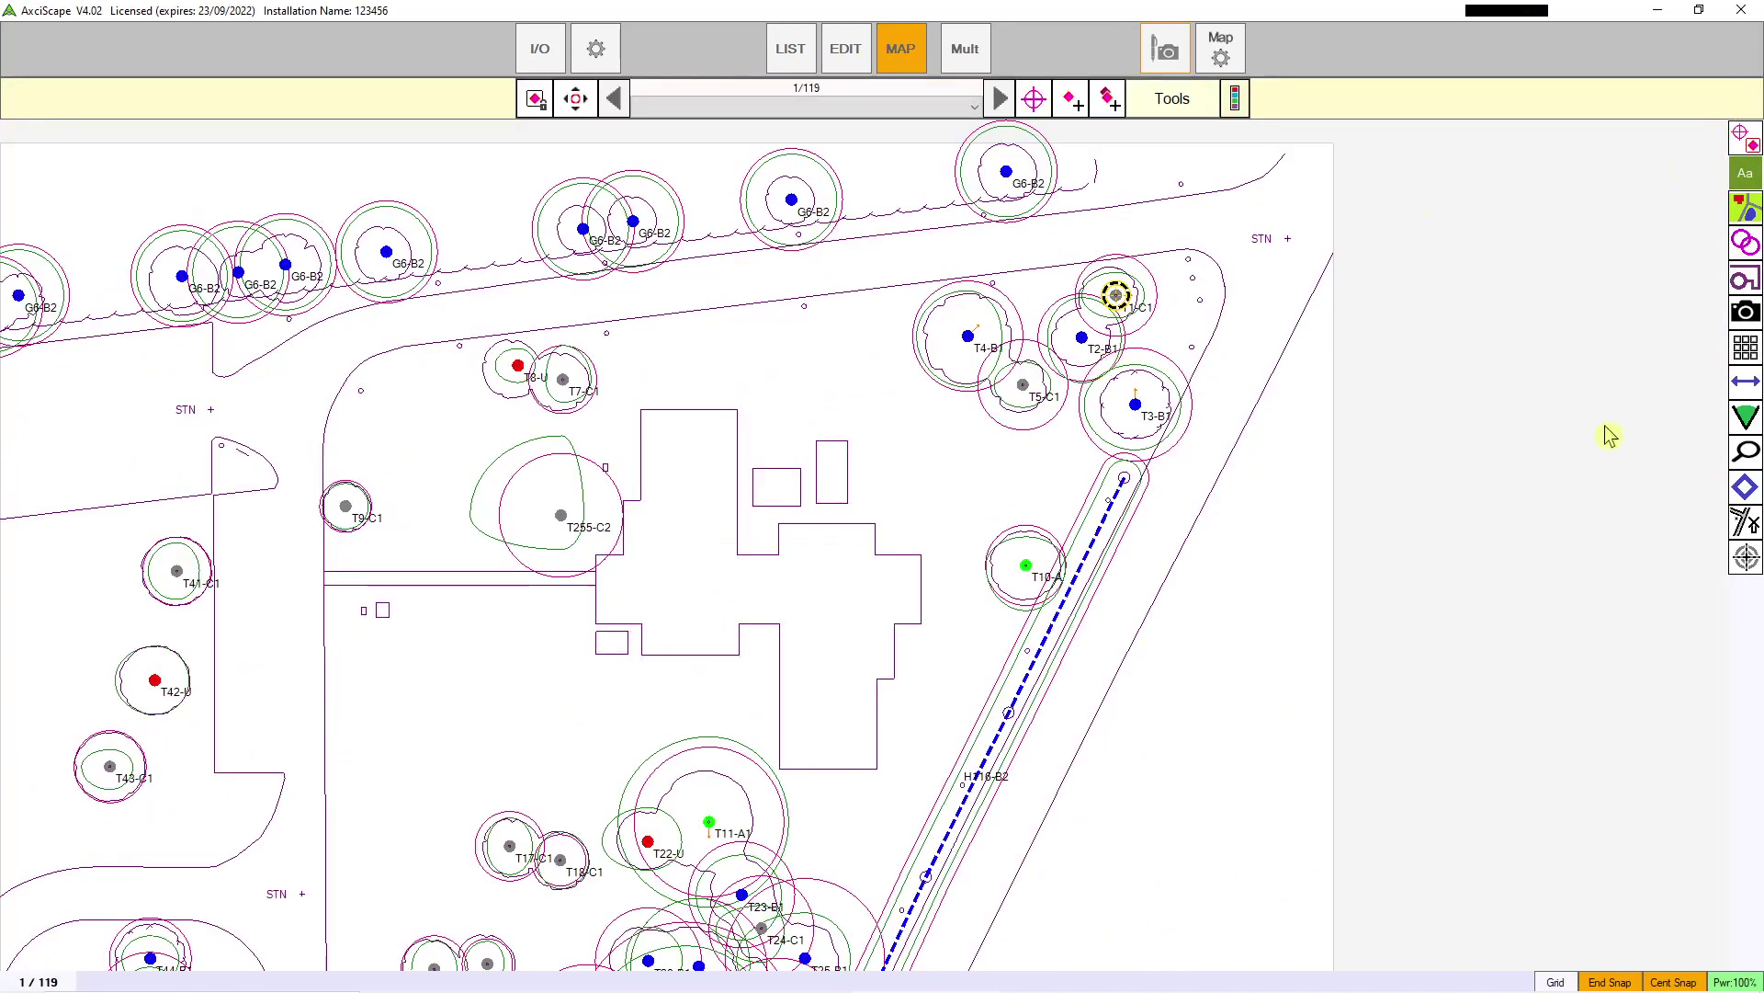
click(1746, 285)
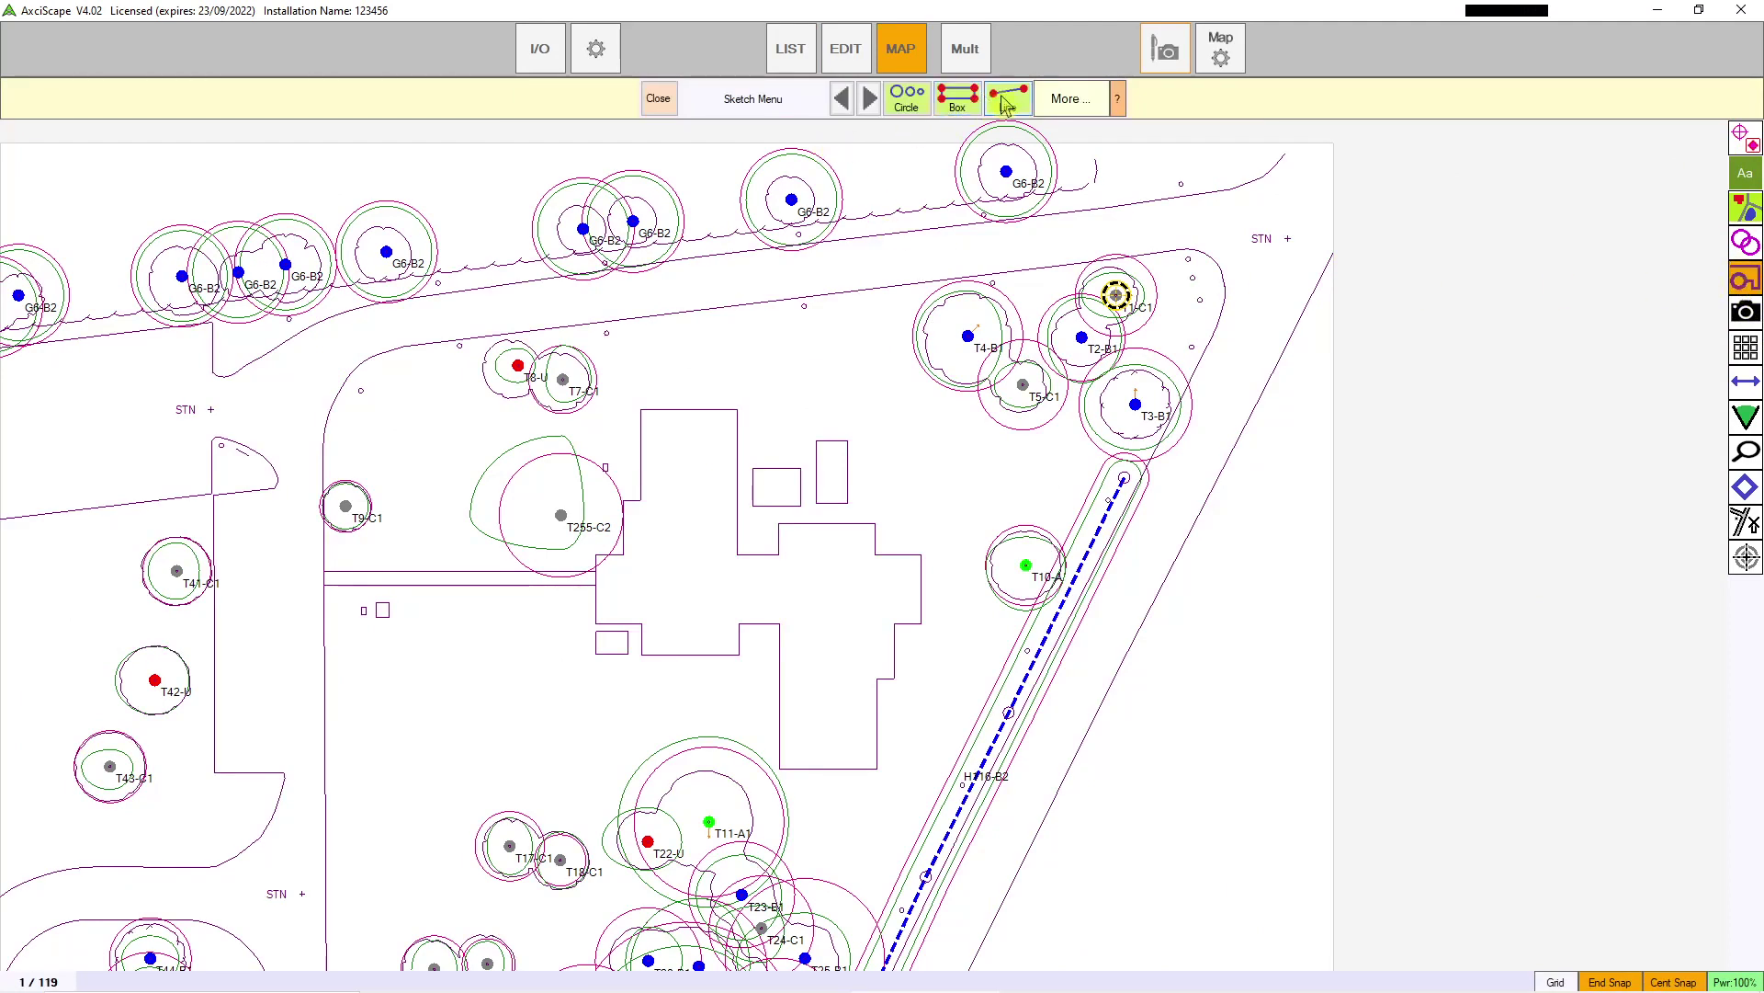
click(762, 370)
click(845, 337)
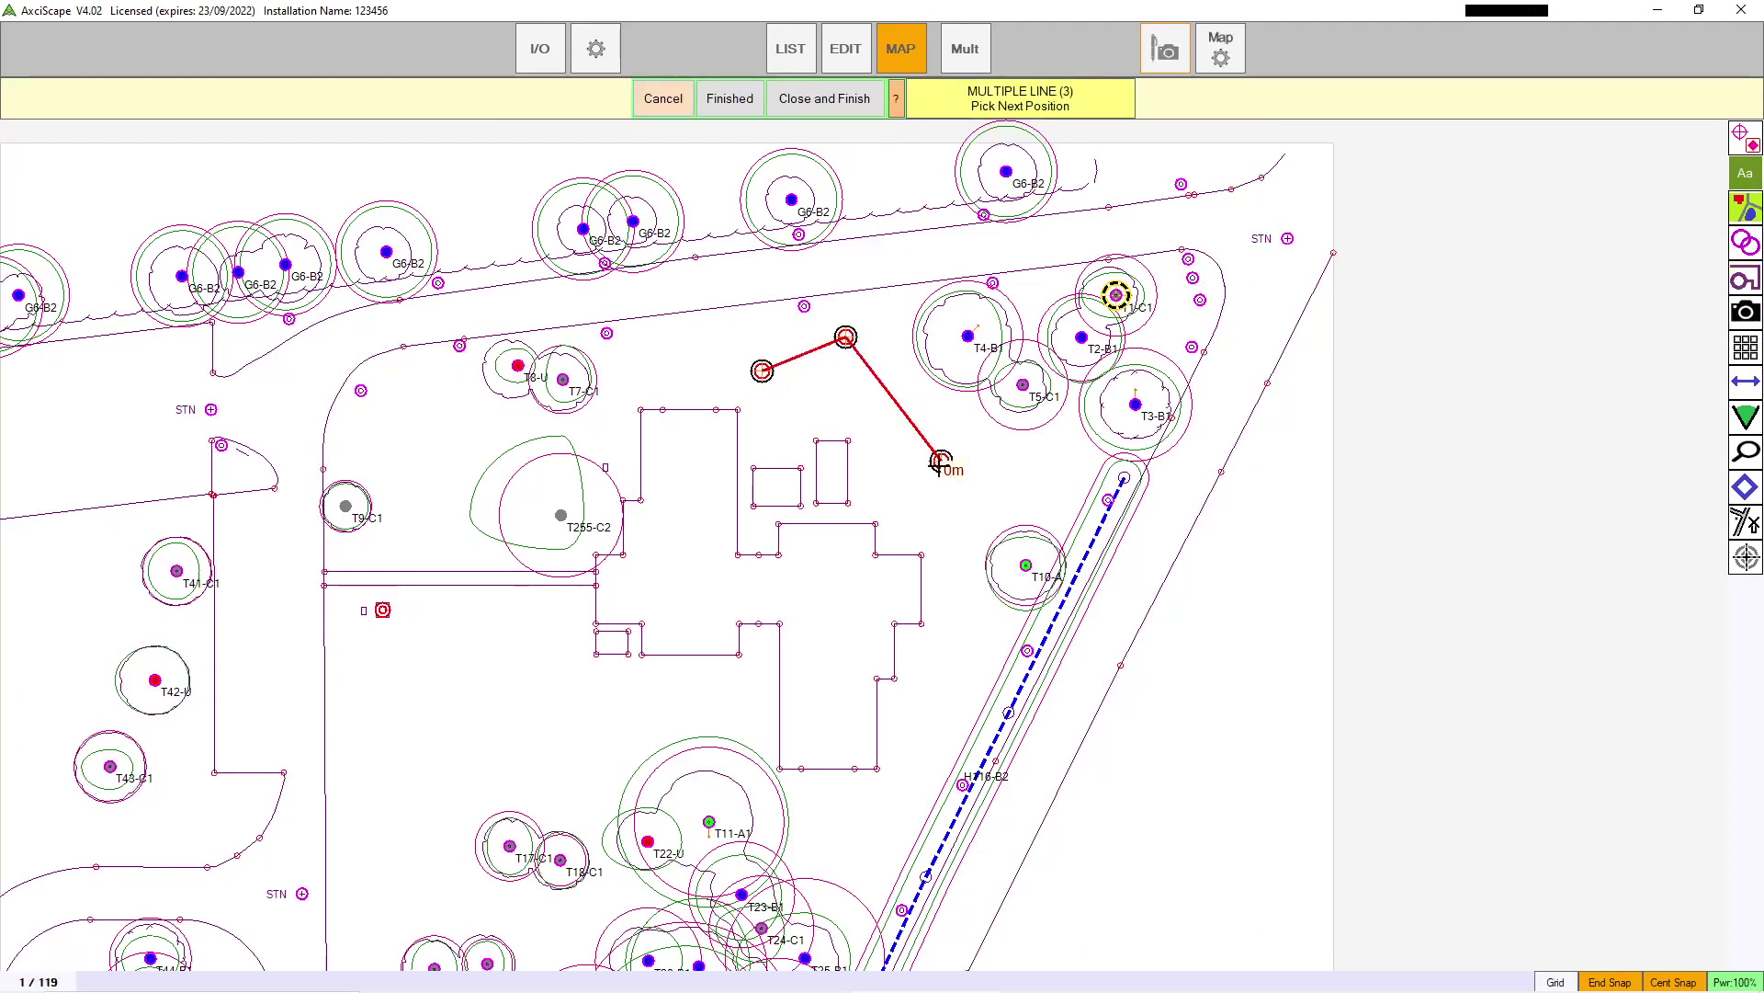
click(864, 500)
click(824, 99)
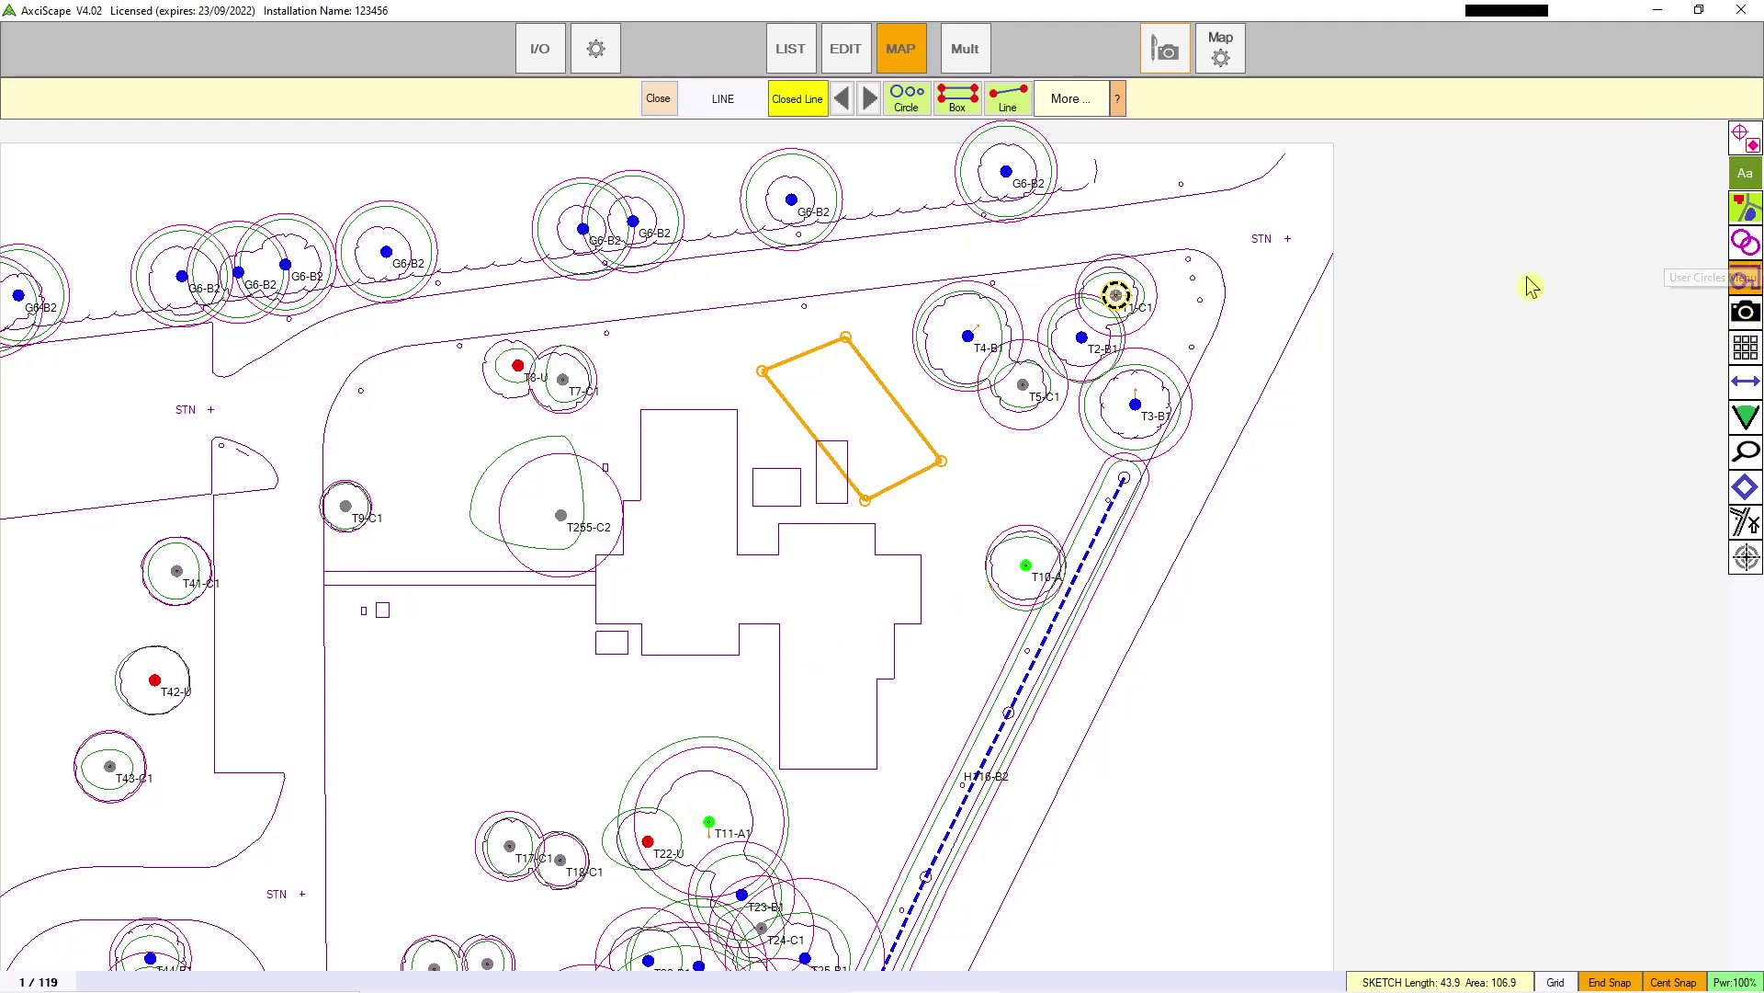
Step: Place the first user circle with radius 6 on the north-west corner of the small square building beside T57
drag(1186, 621, 1207, 440)
scroll(1208, 440, up, 5)
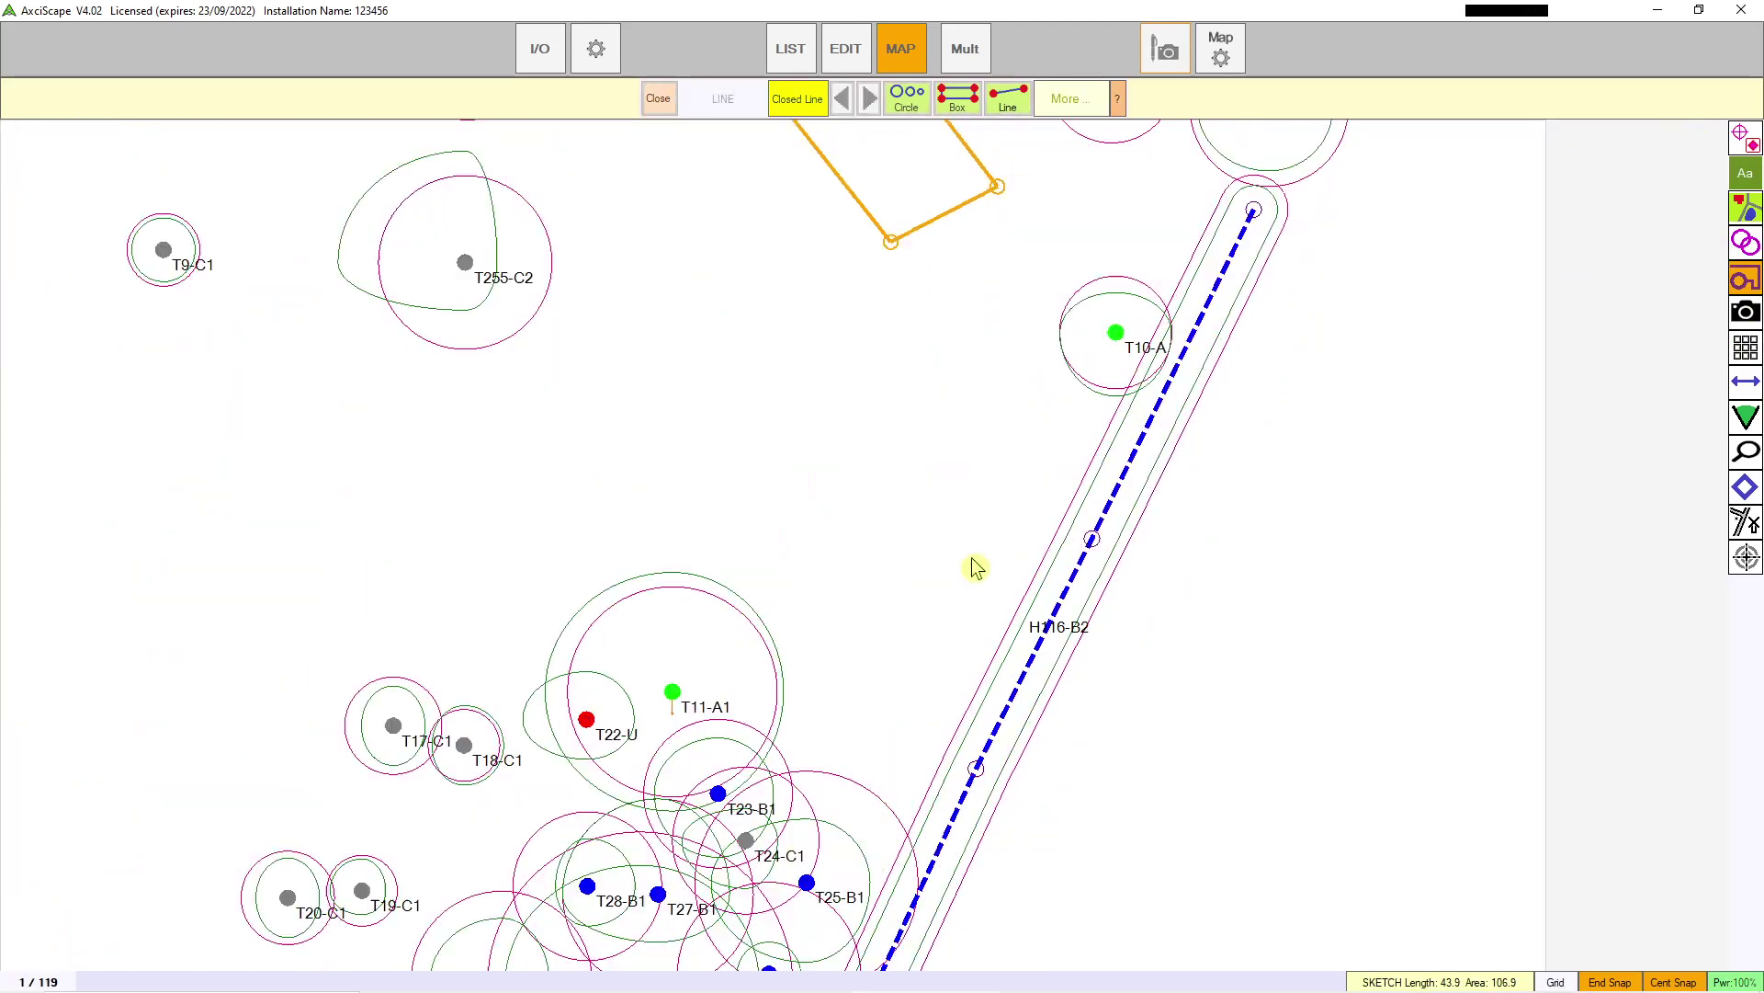
scroll(1174, 418, down, 2)
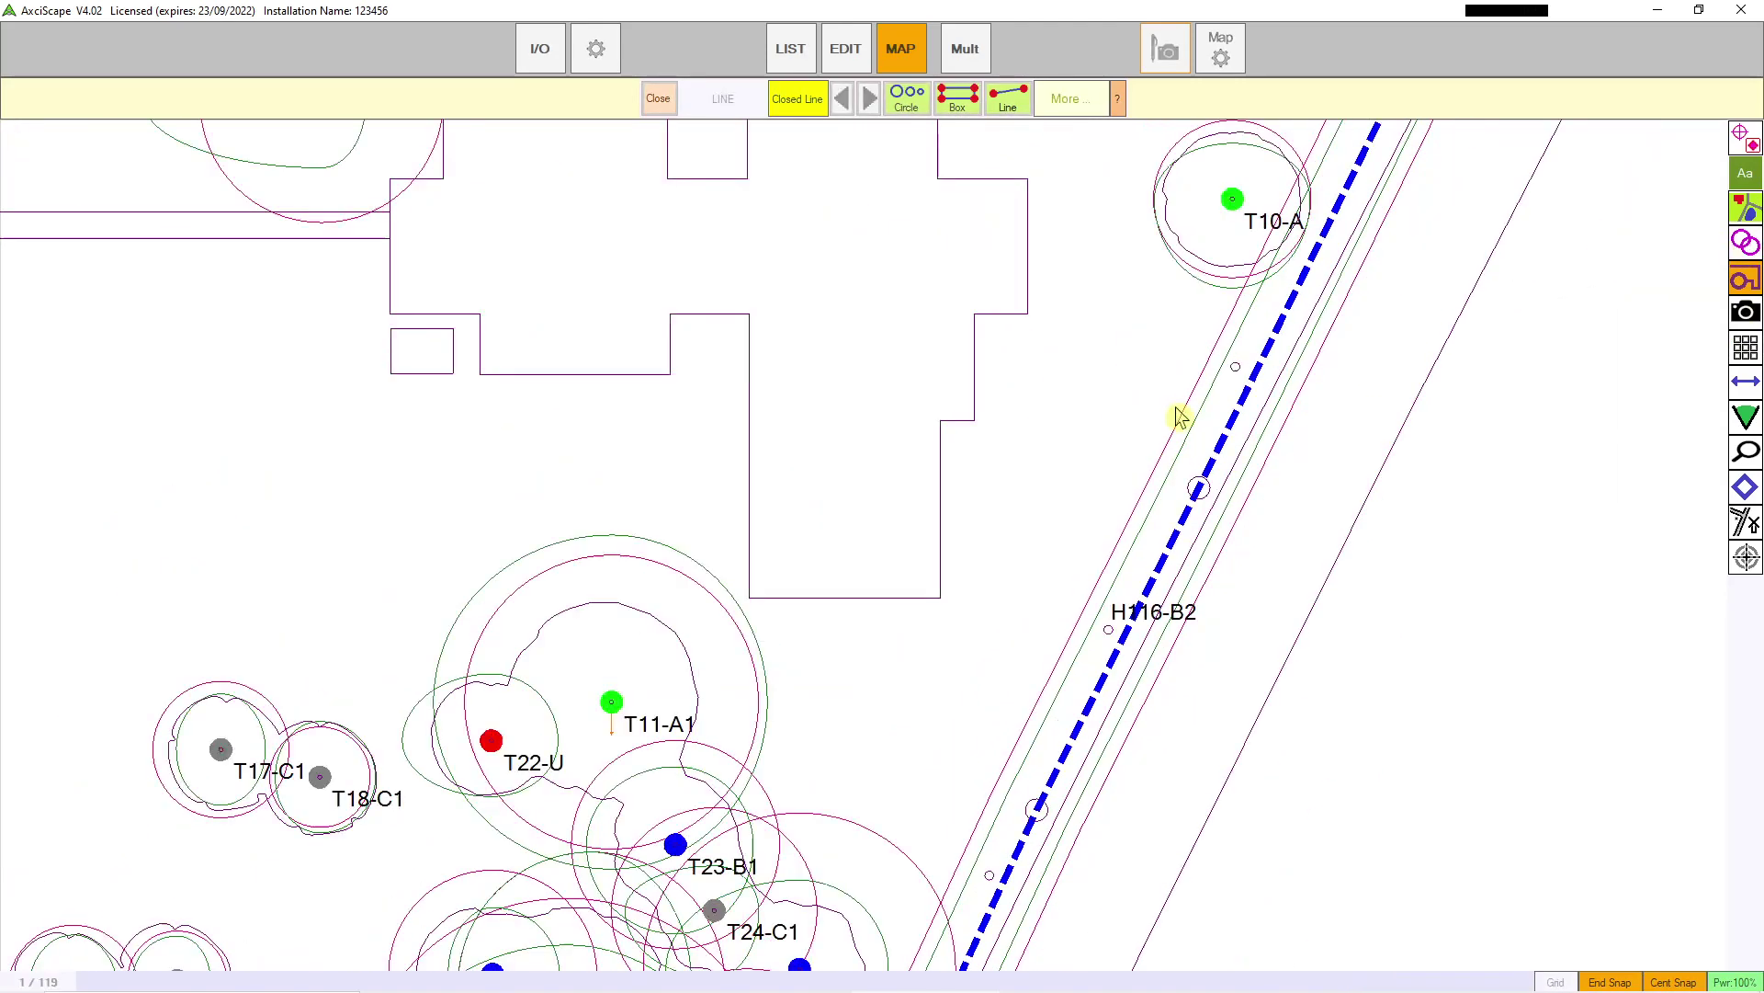
drag(1146, 496, 878, 499)
drag(579, 533, 1126, 356)
scroll(1075, 384, down, 2)
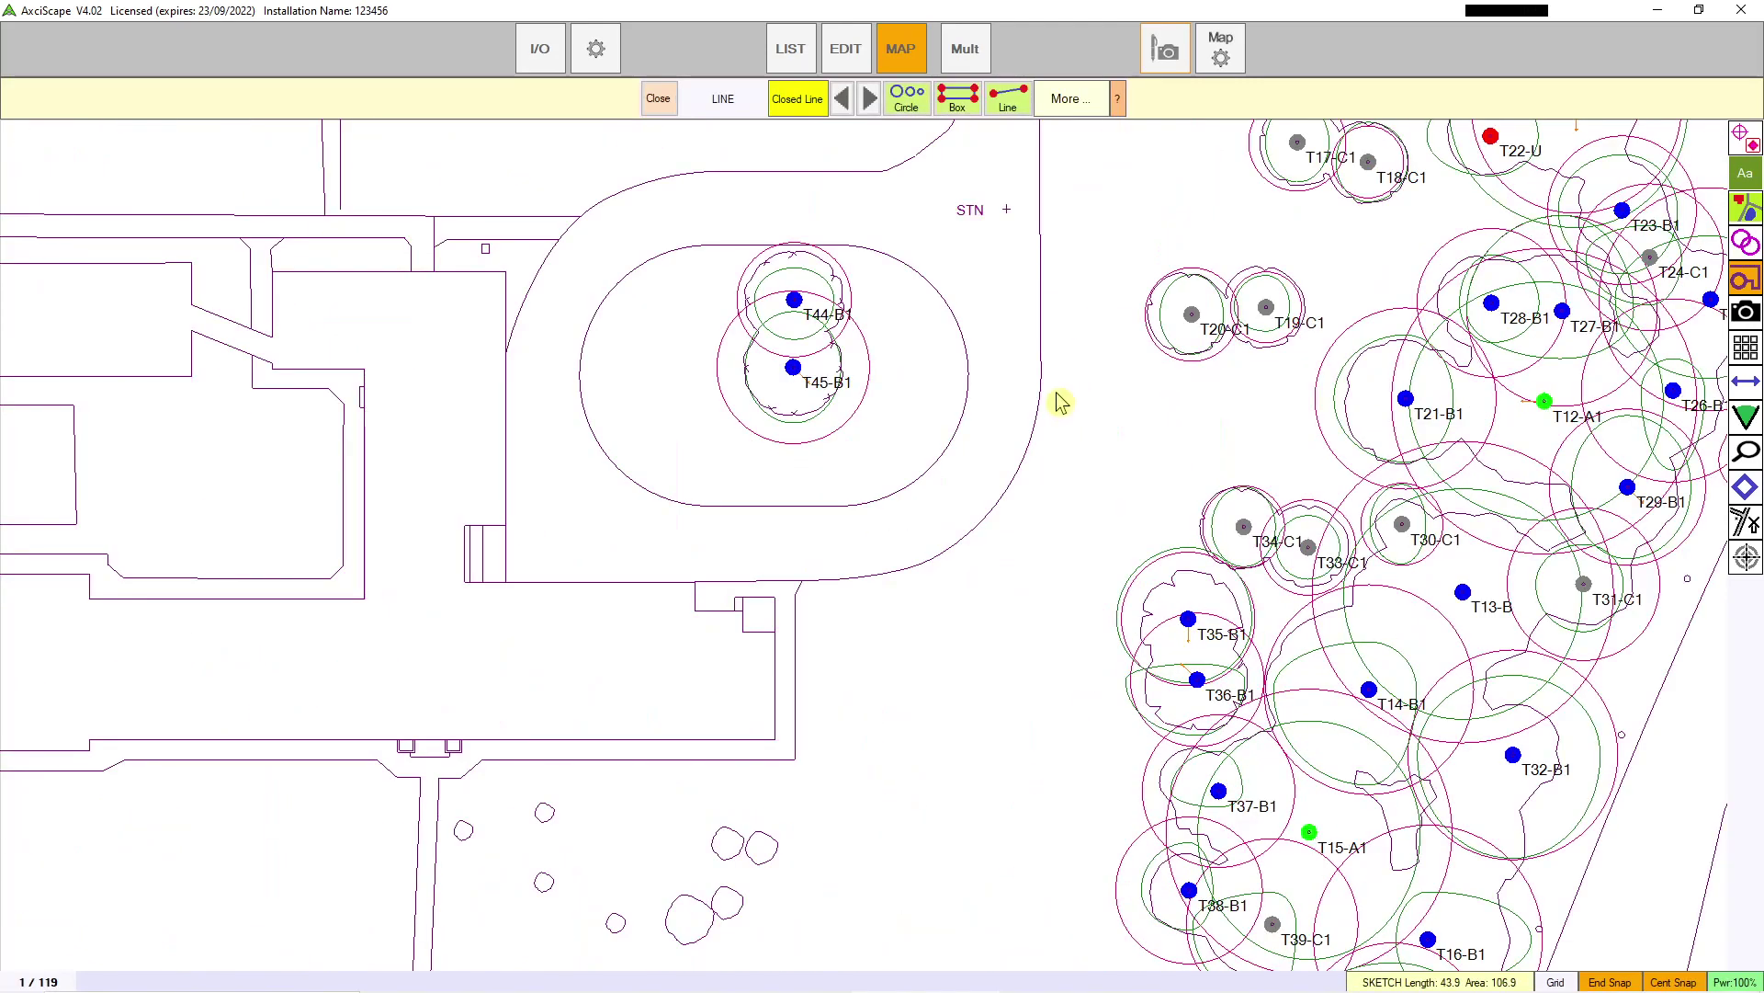
drag(506, 634, 1085, 528)
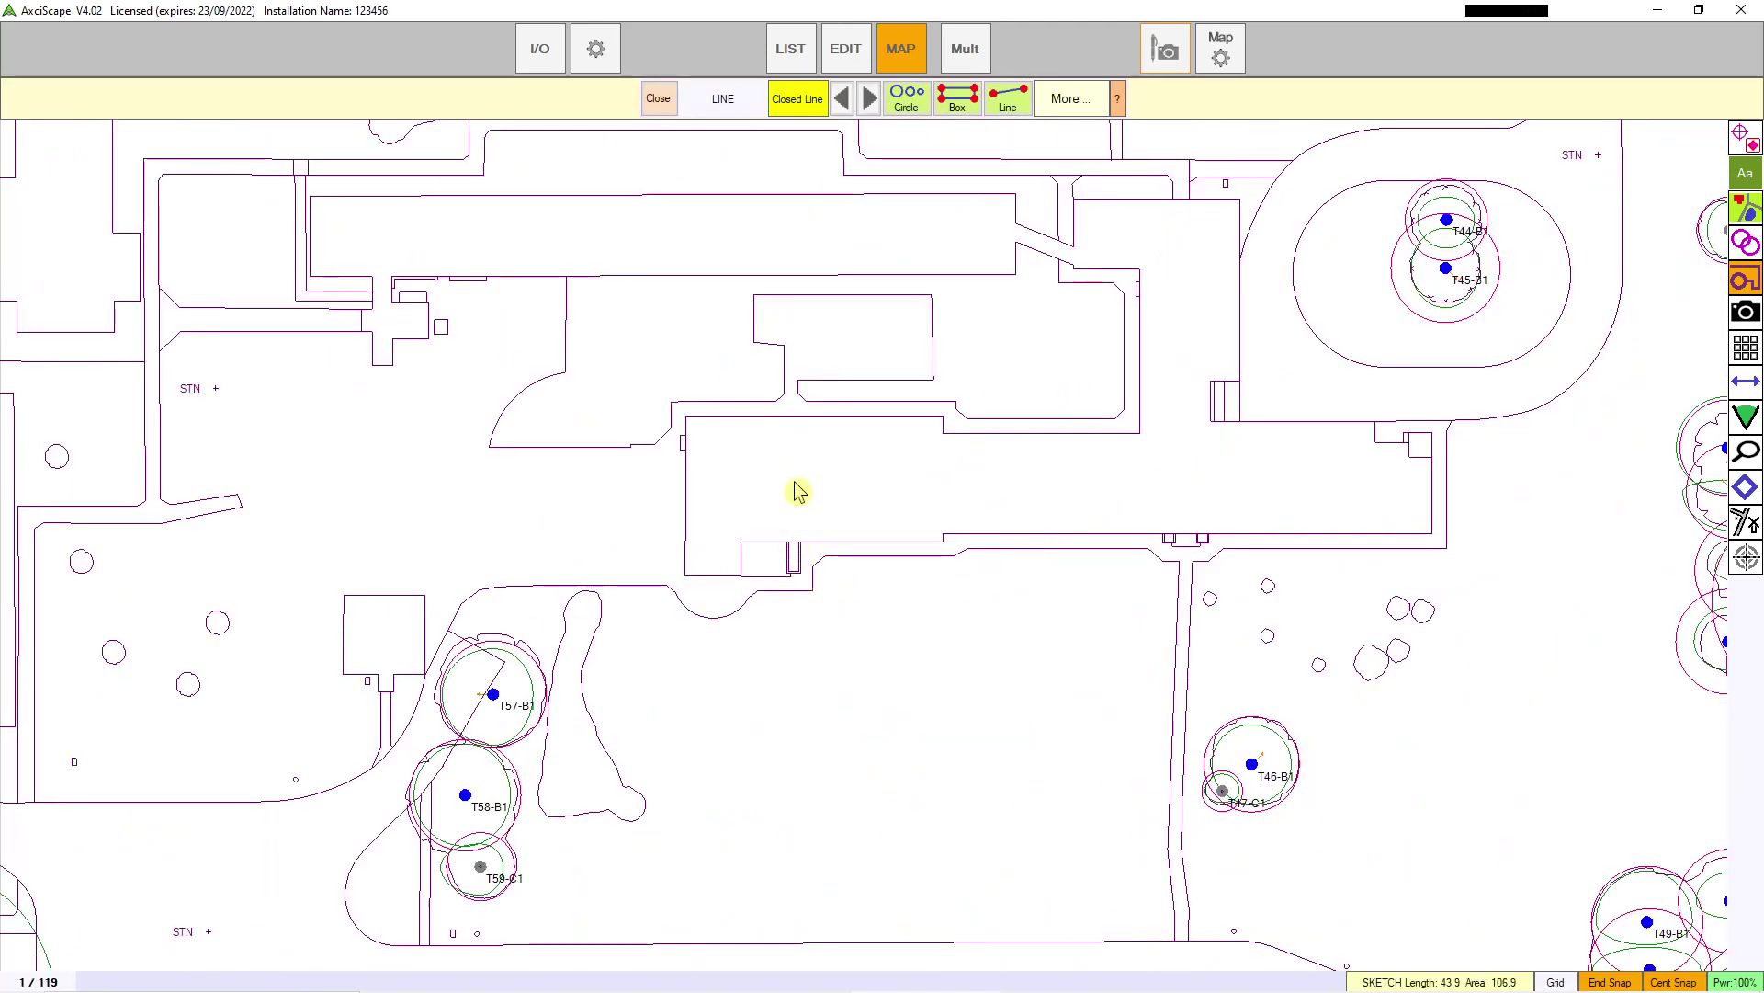
drag(513, 560, 1076, 536)
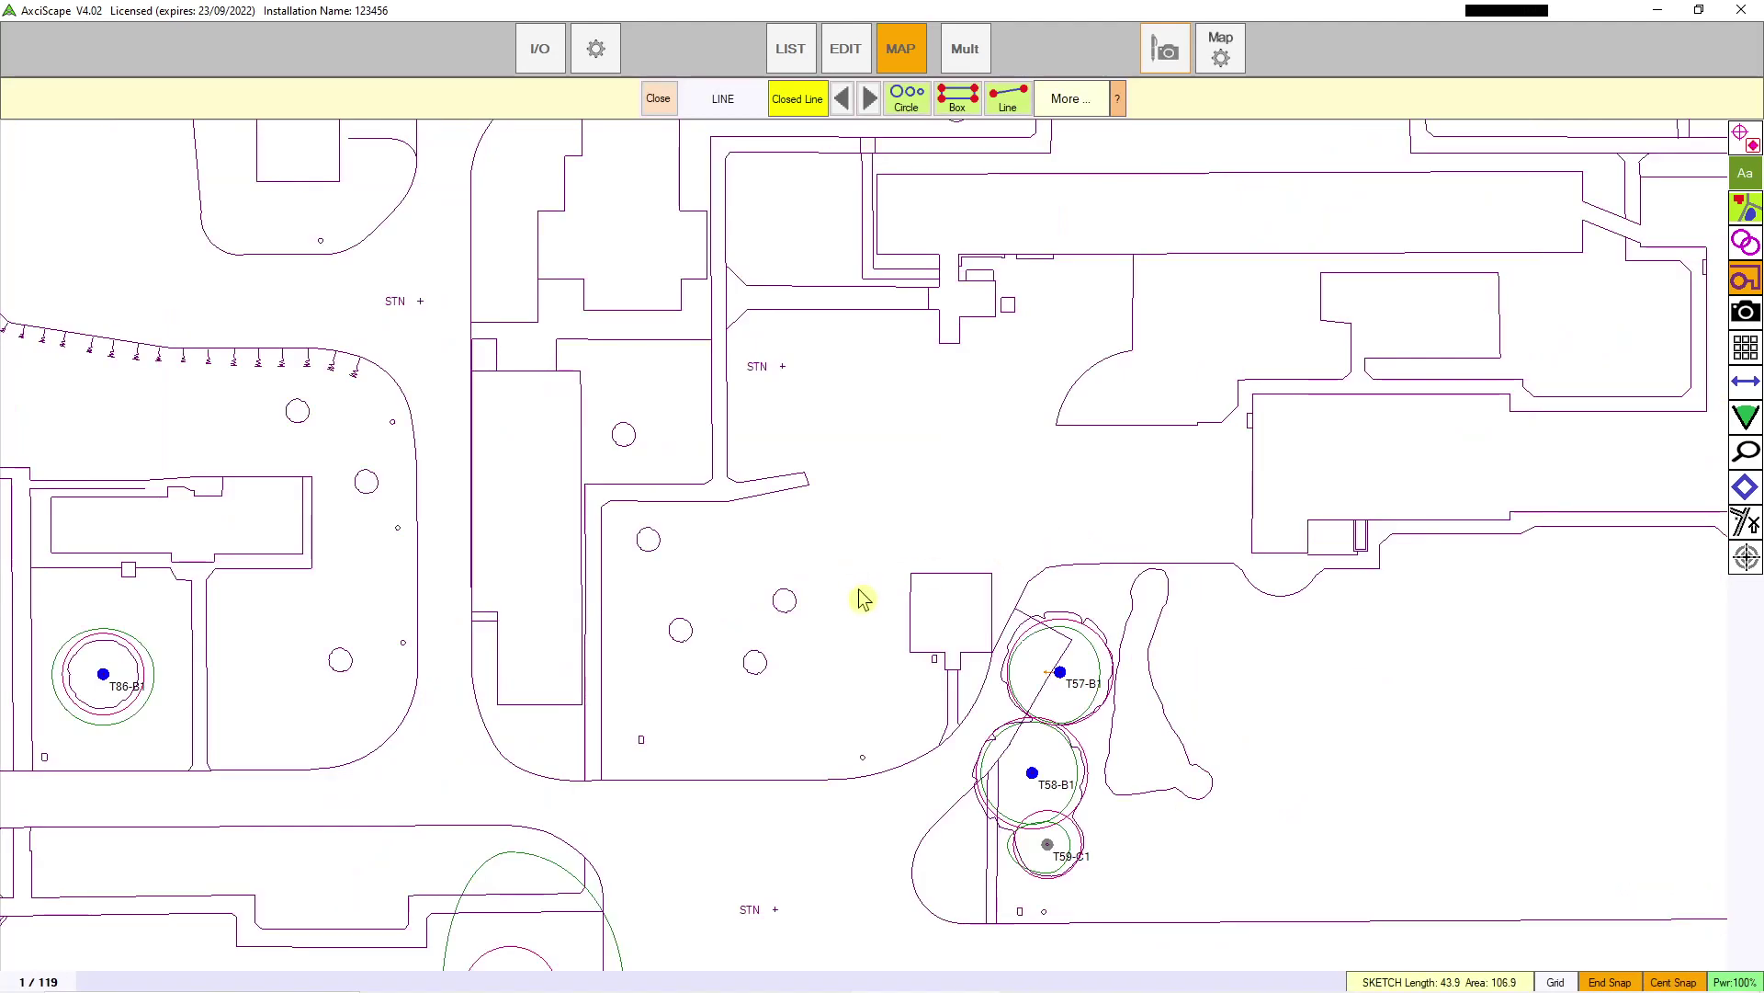
scroll(859, 598, up, 2)
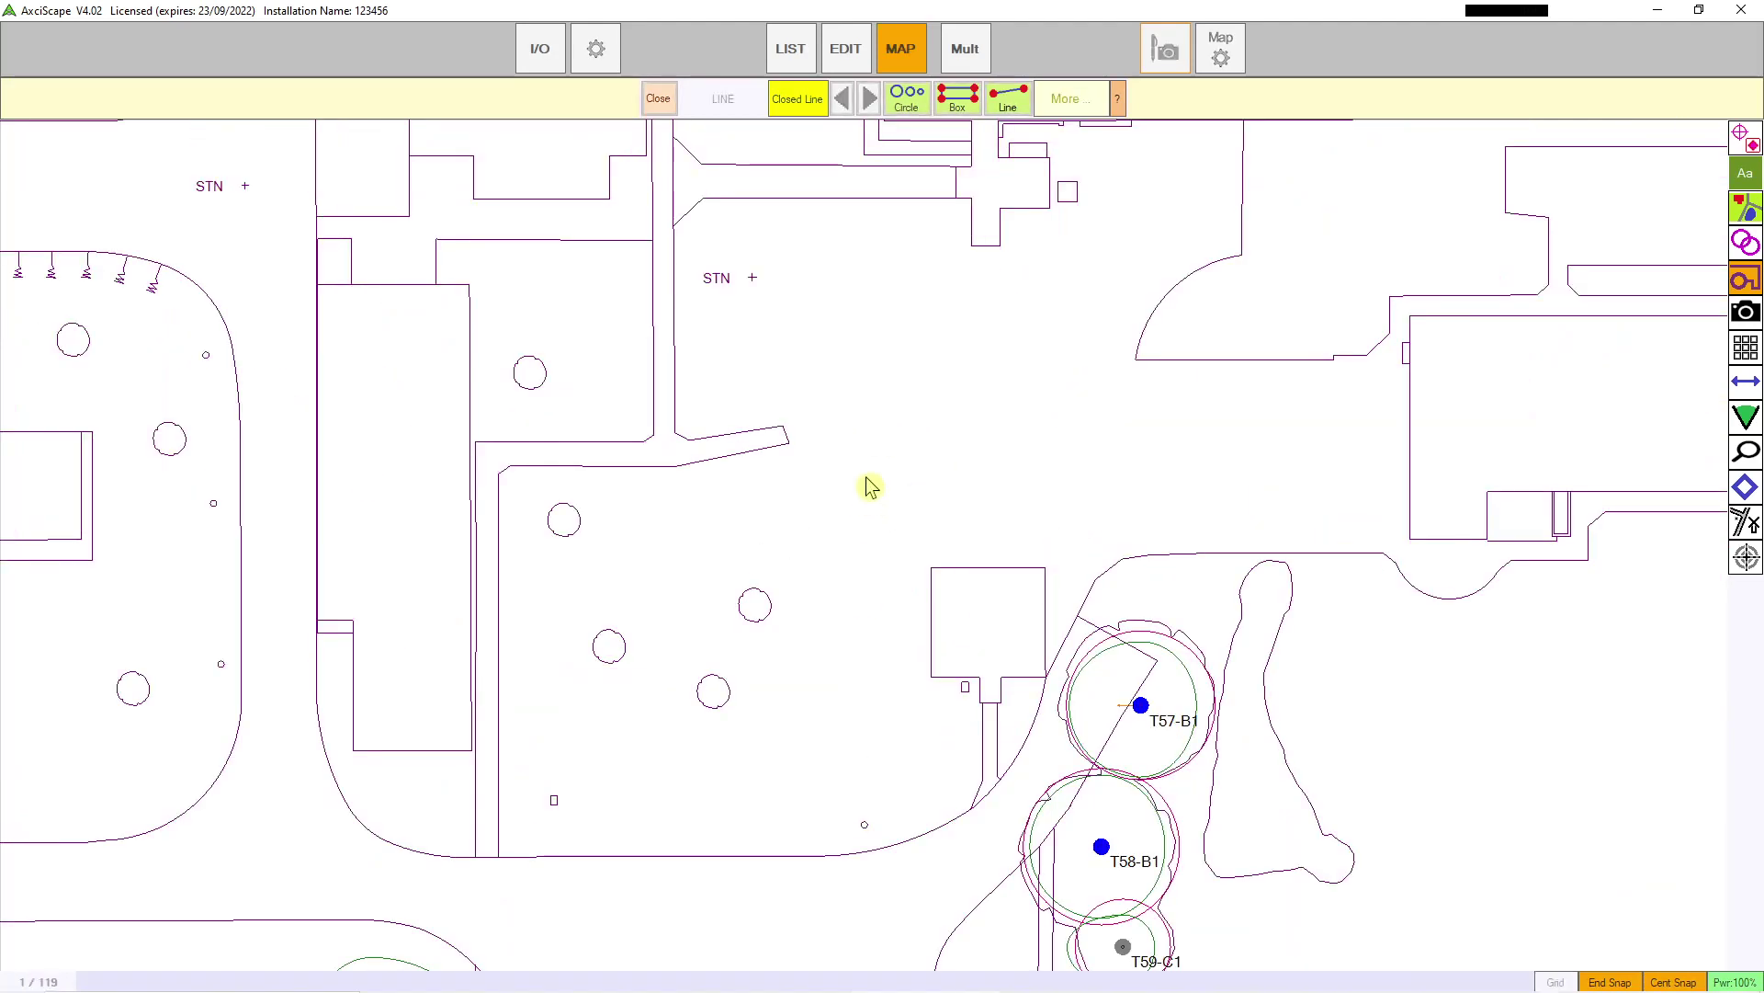
scroll(866, 482, up, 2)
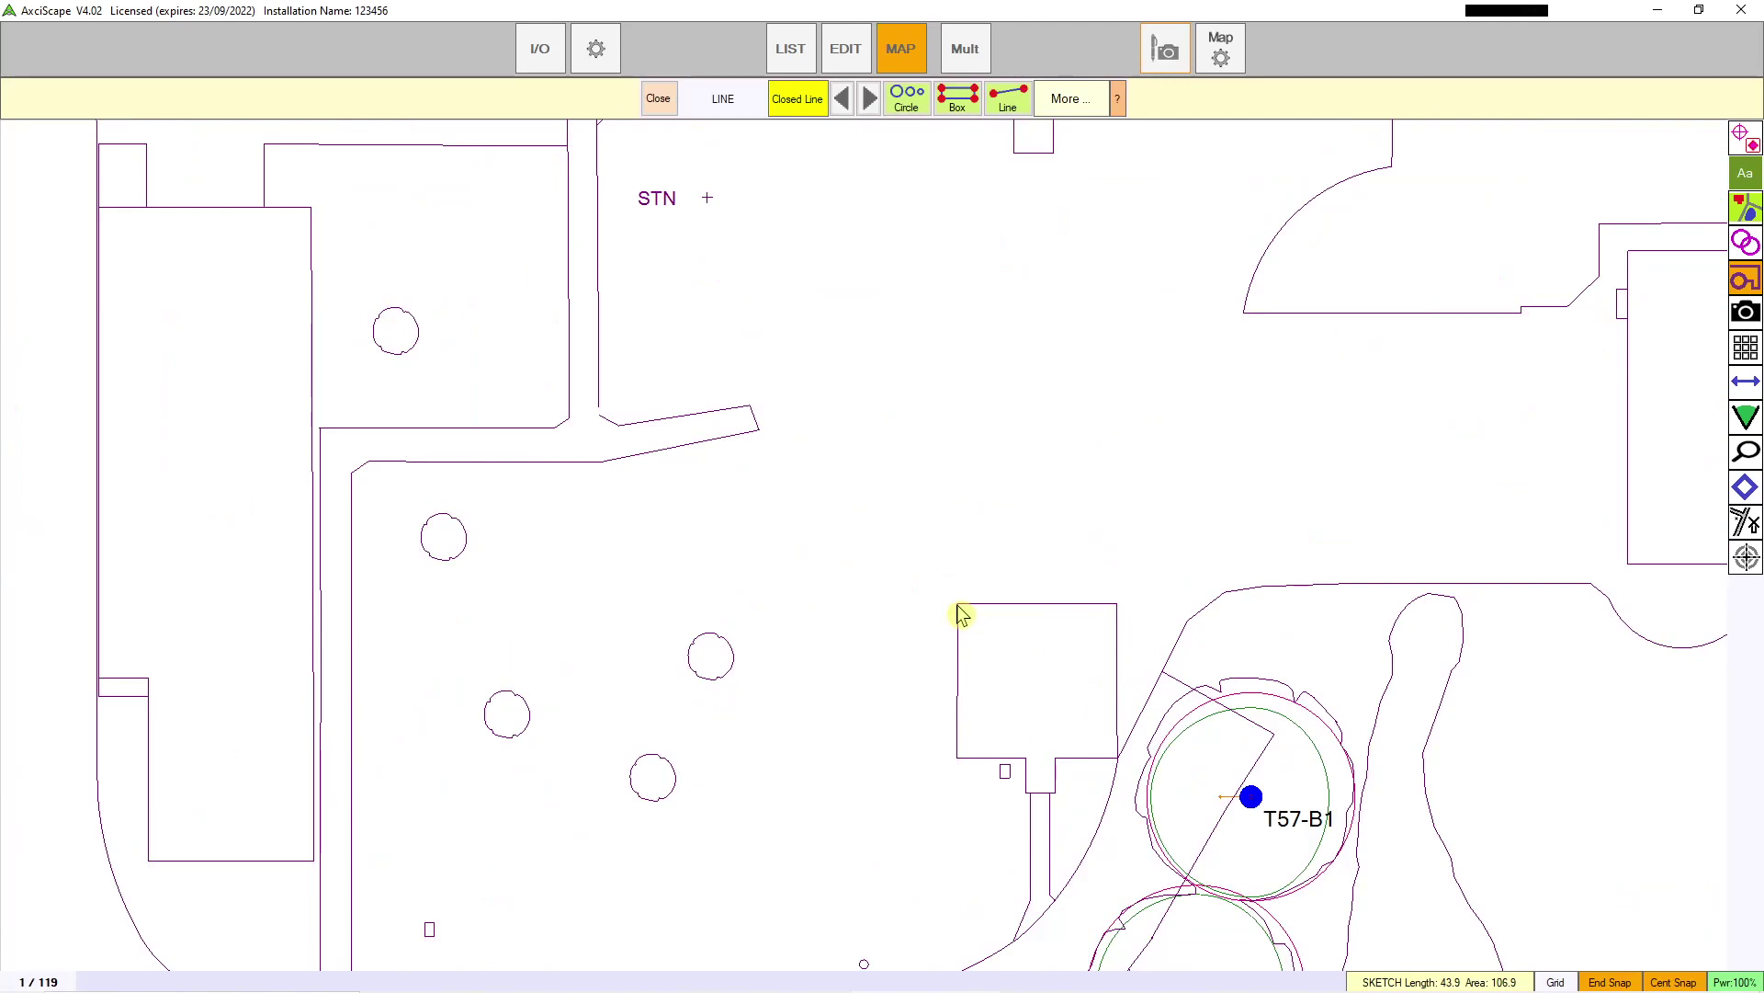
click(1748, 243)
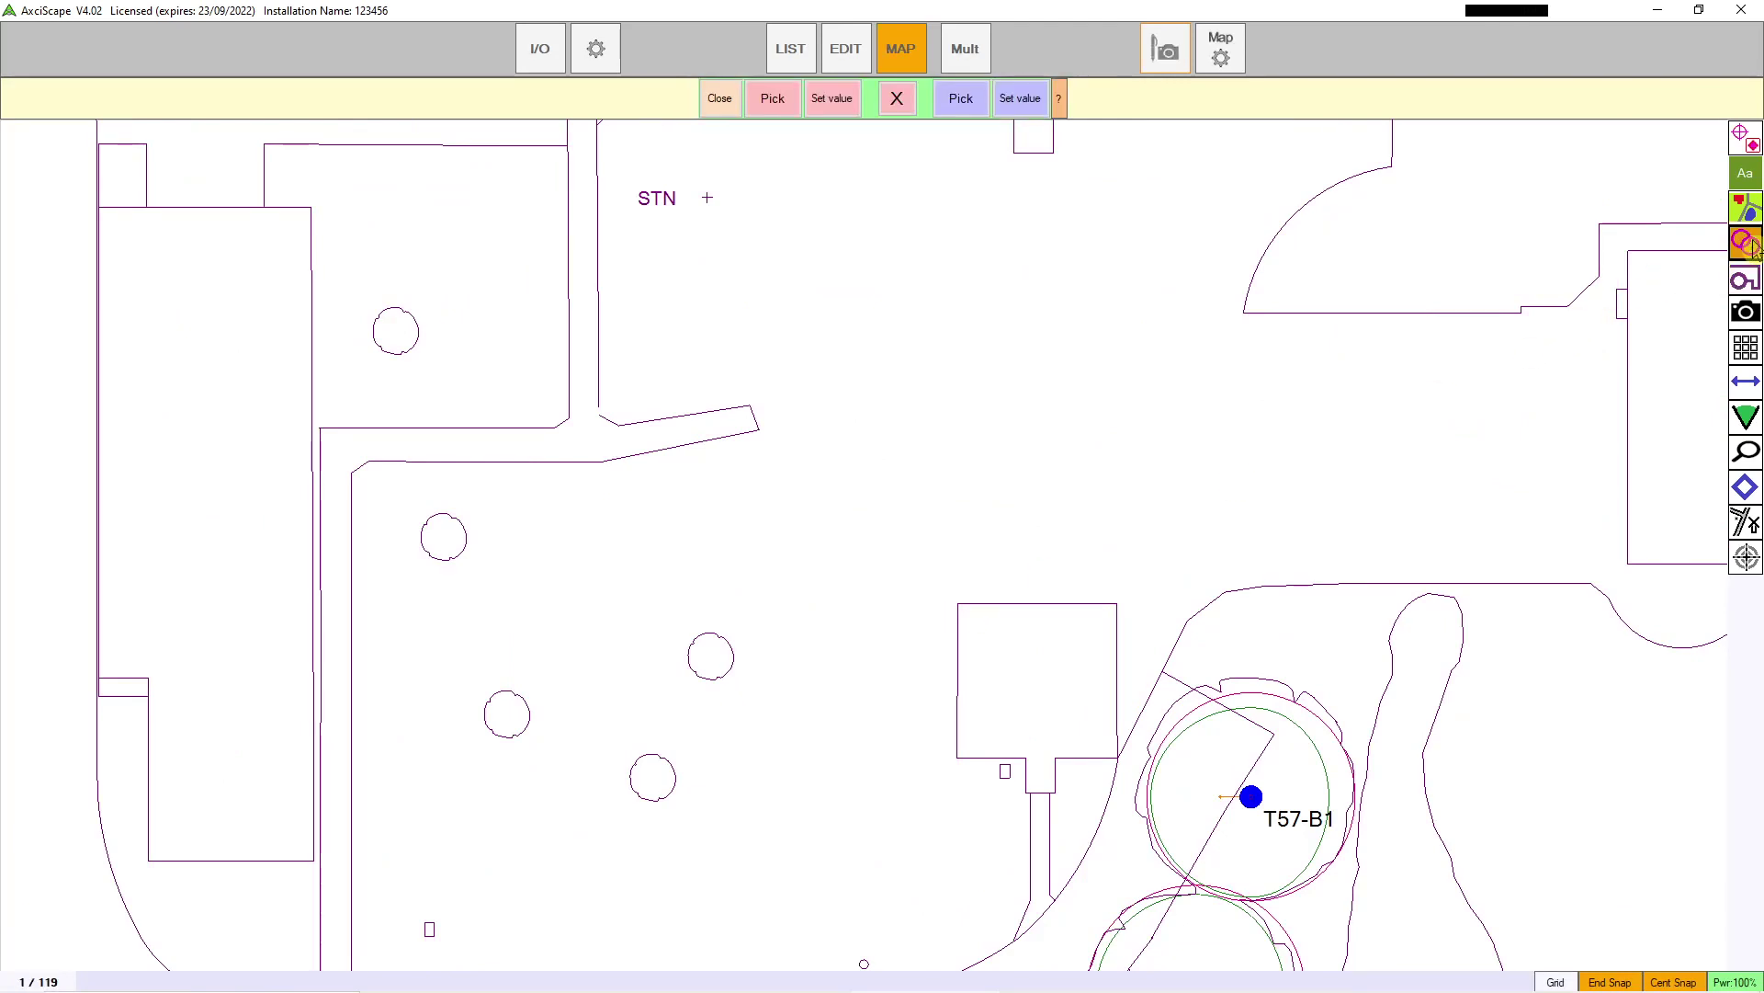
click(782, 103)
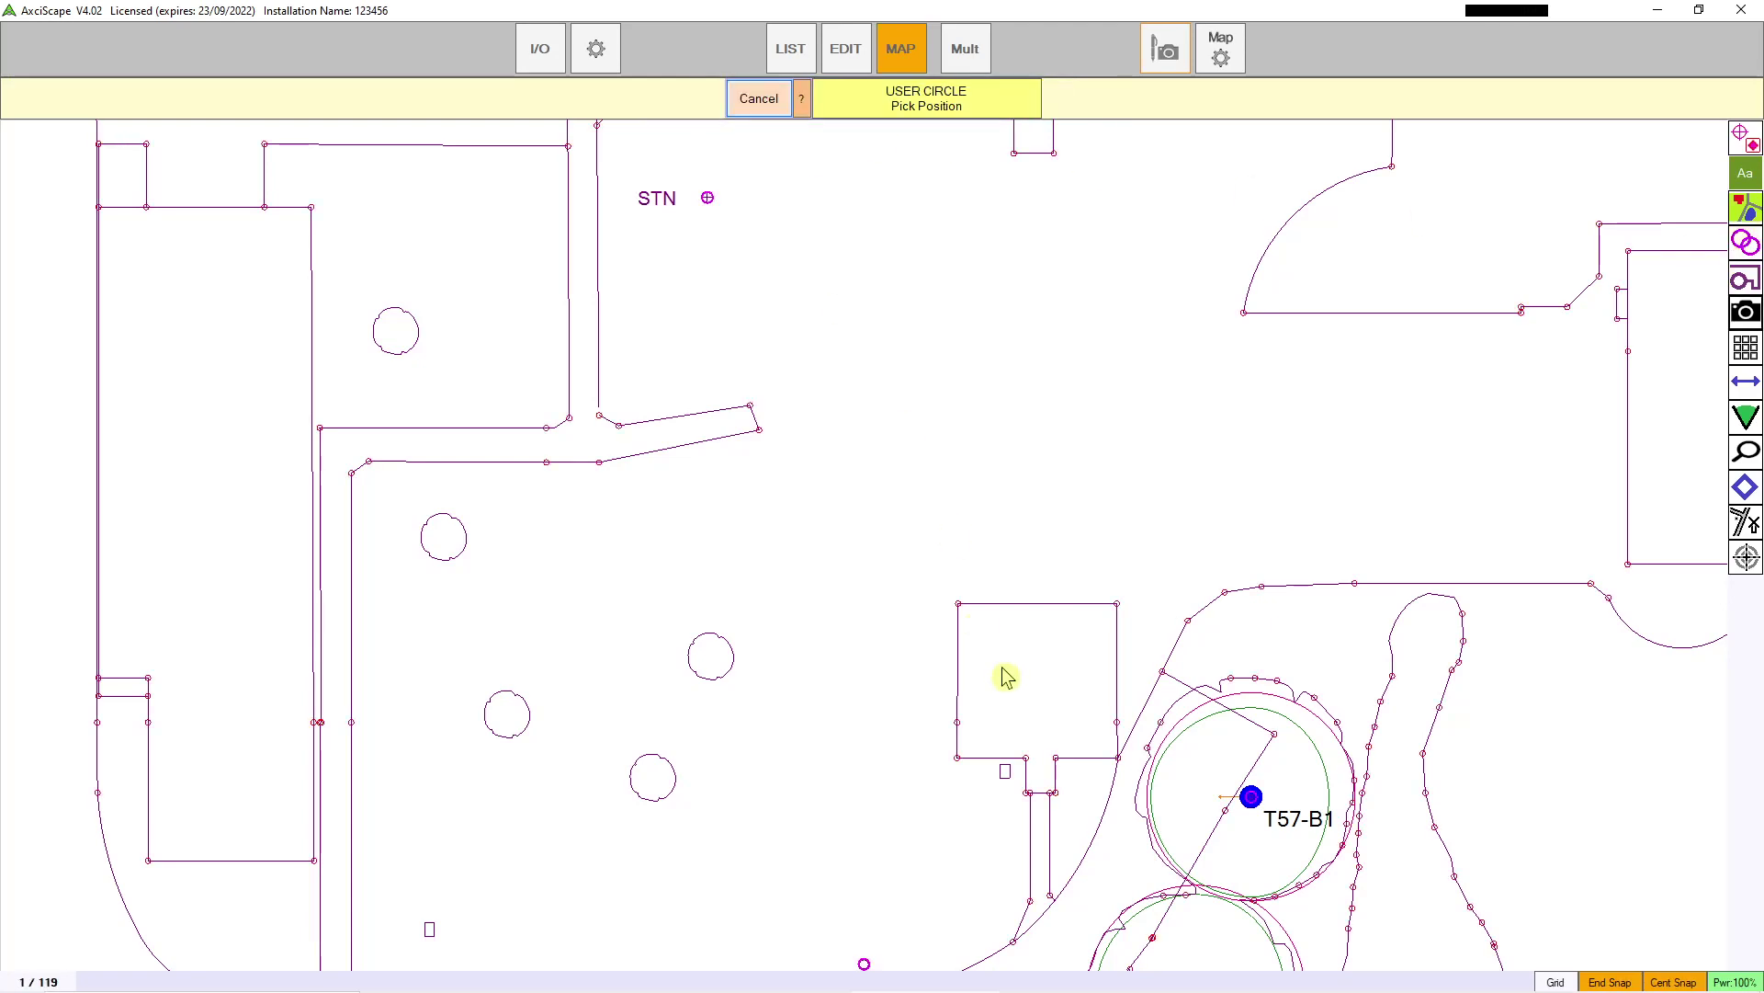
click(958, 604)
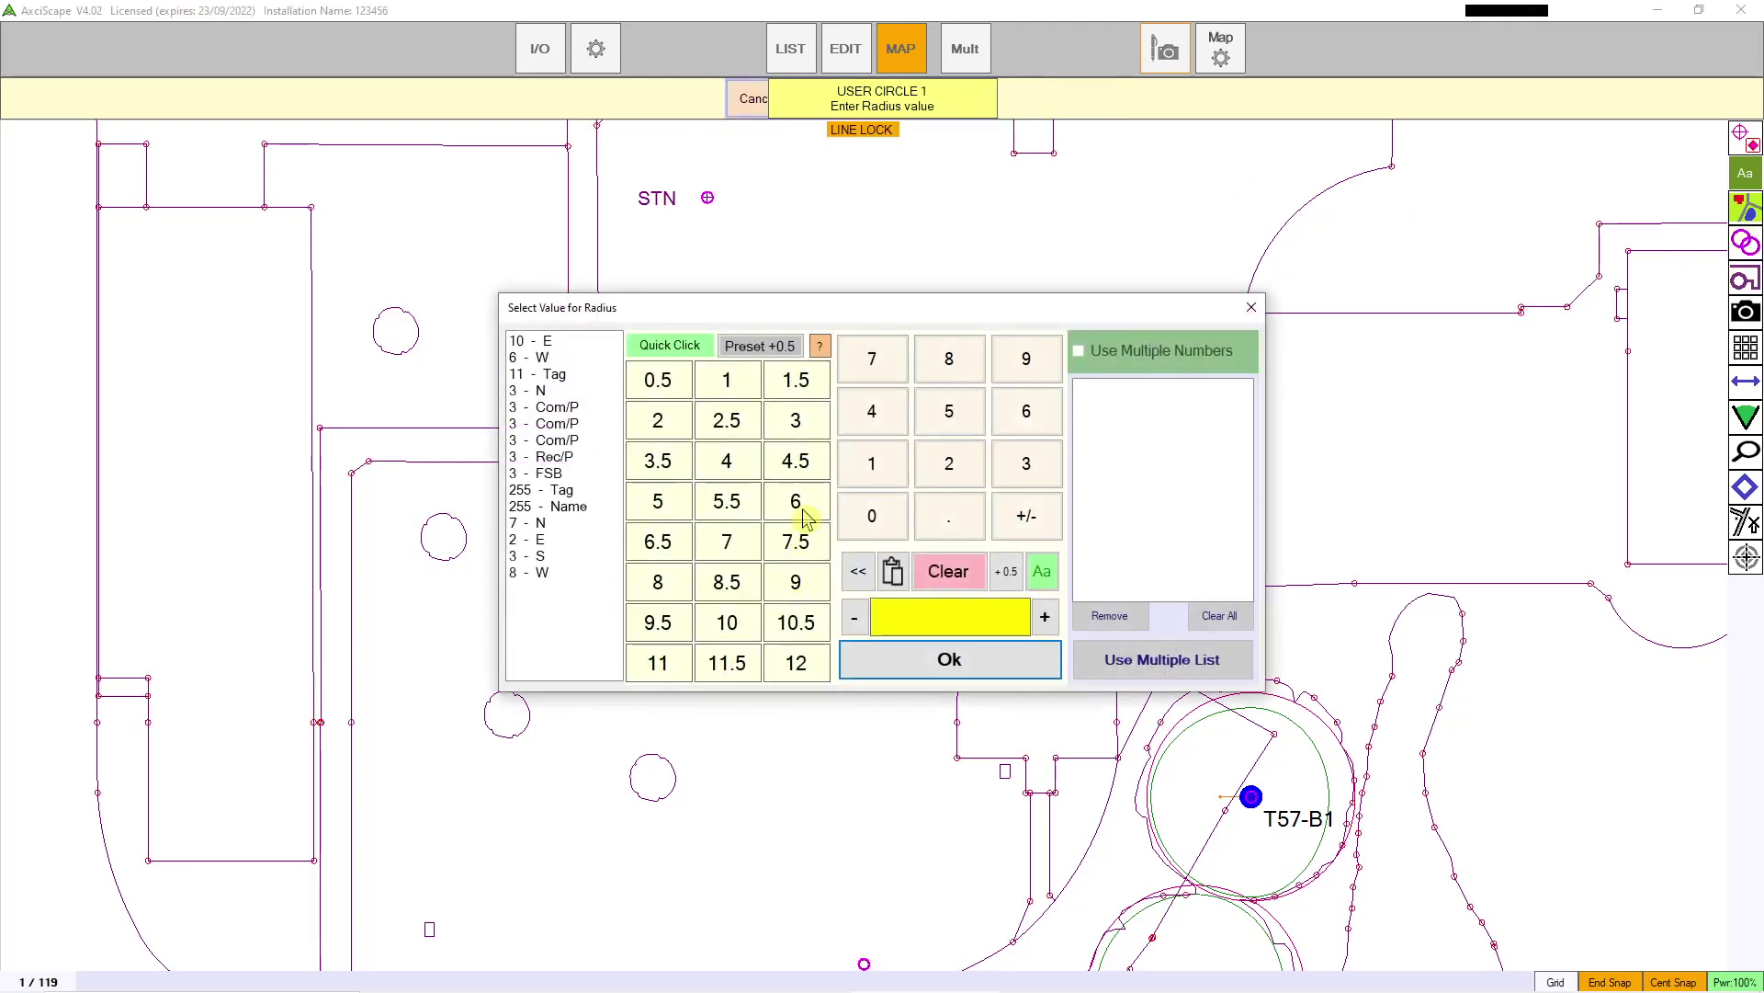
click(796, 505)
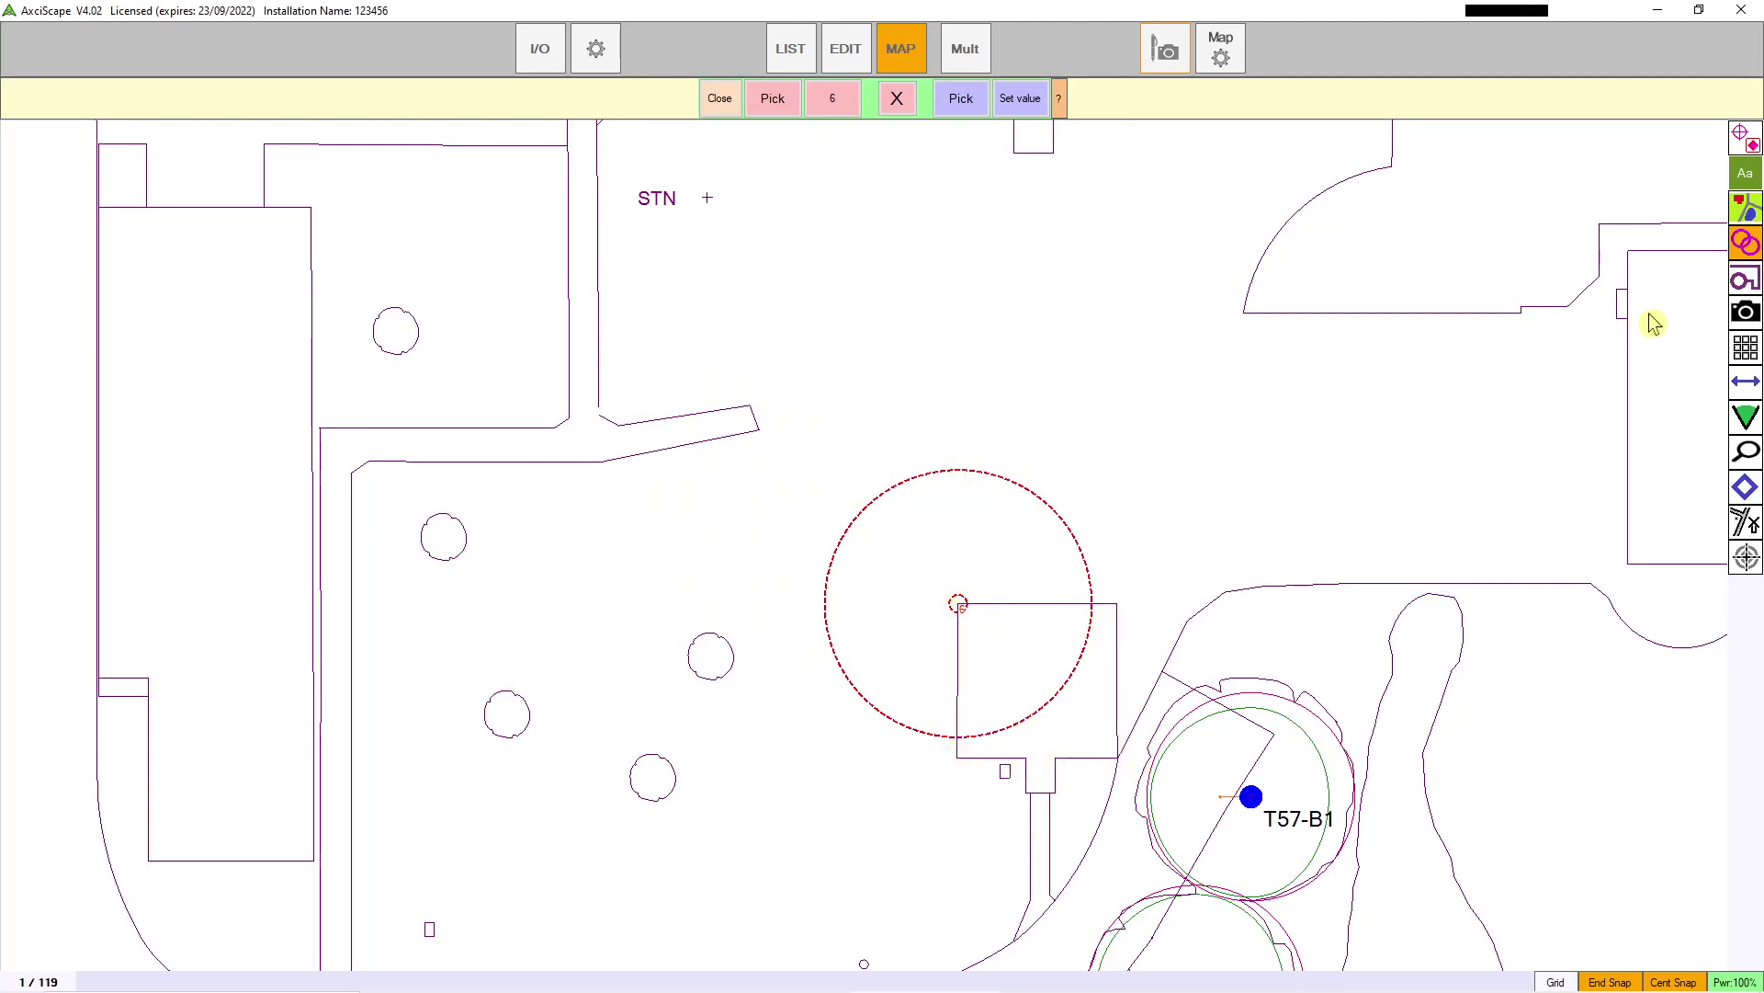
Step: Place the second user circle with radius 9 on the square building's south-west corner and close the user circle tool
click(960, 101)
click(957, 757)
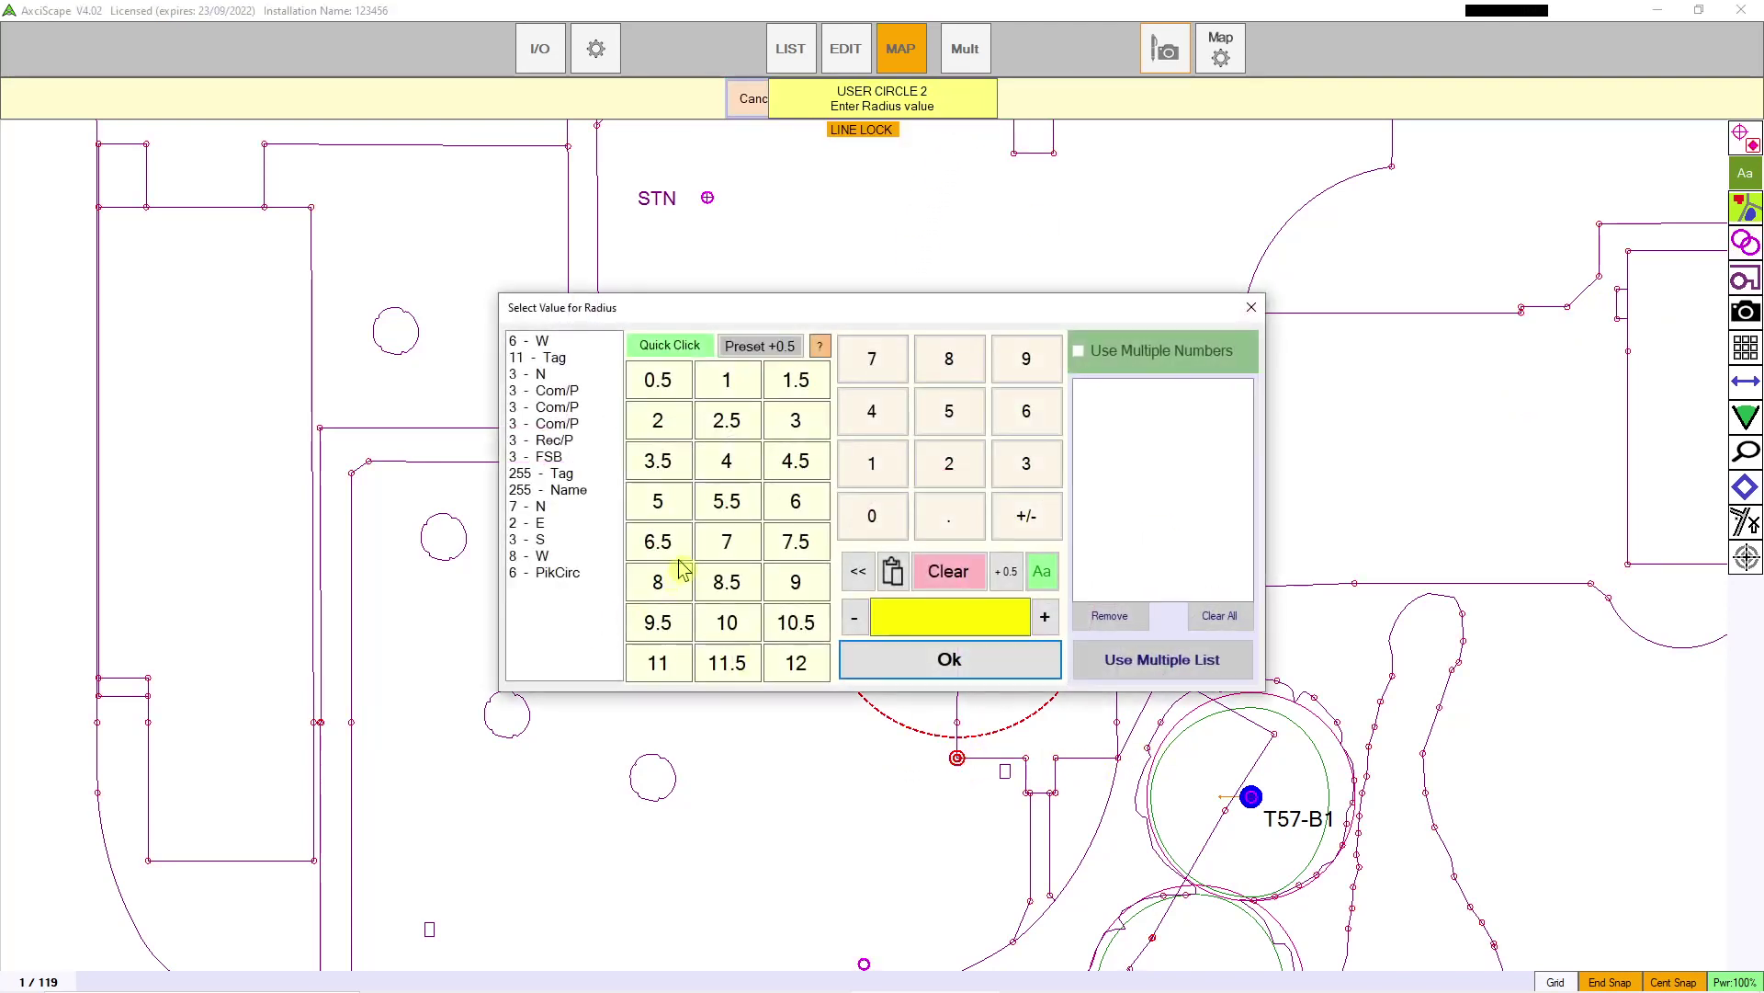
click(793, 586)
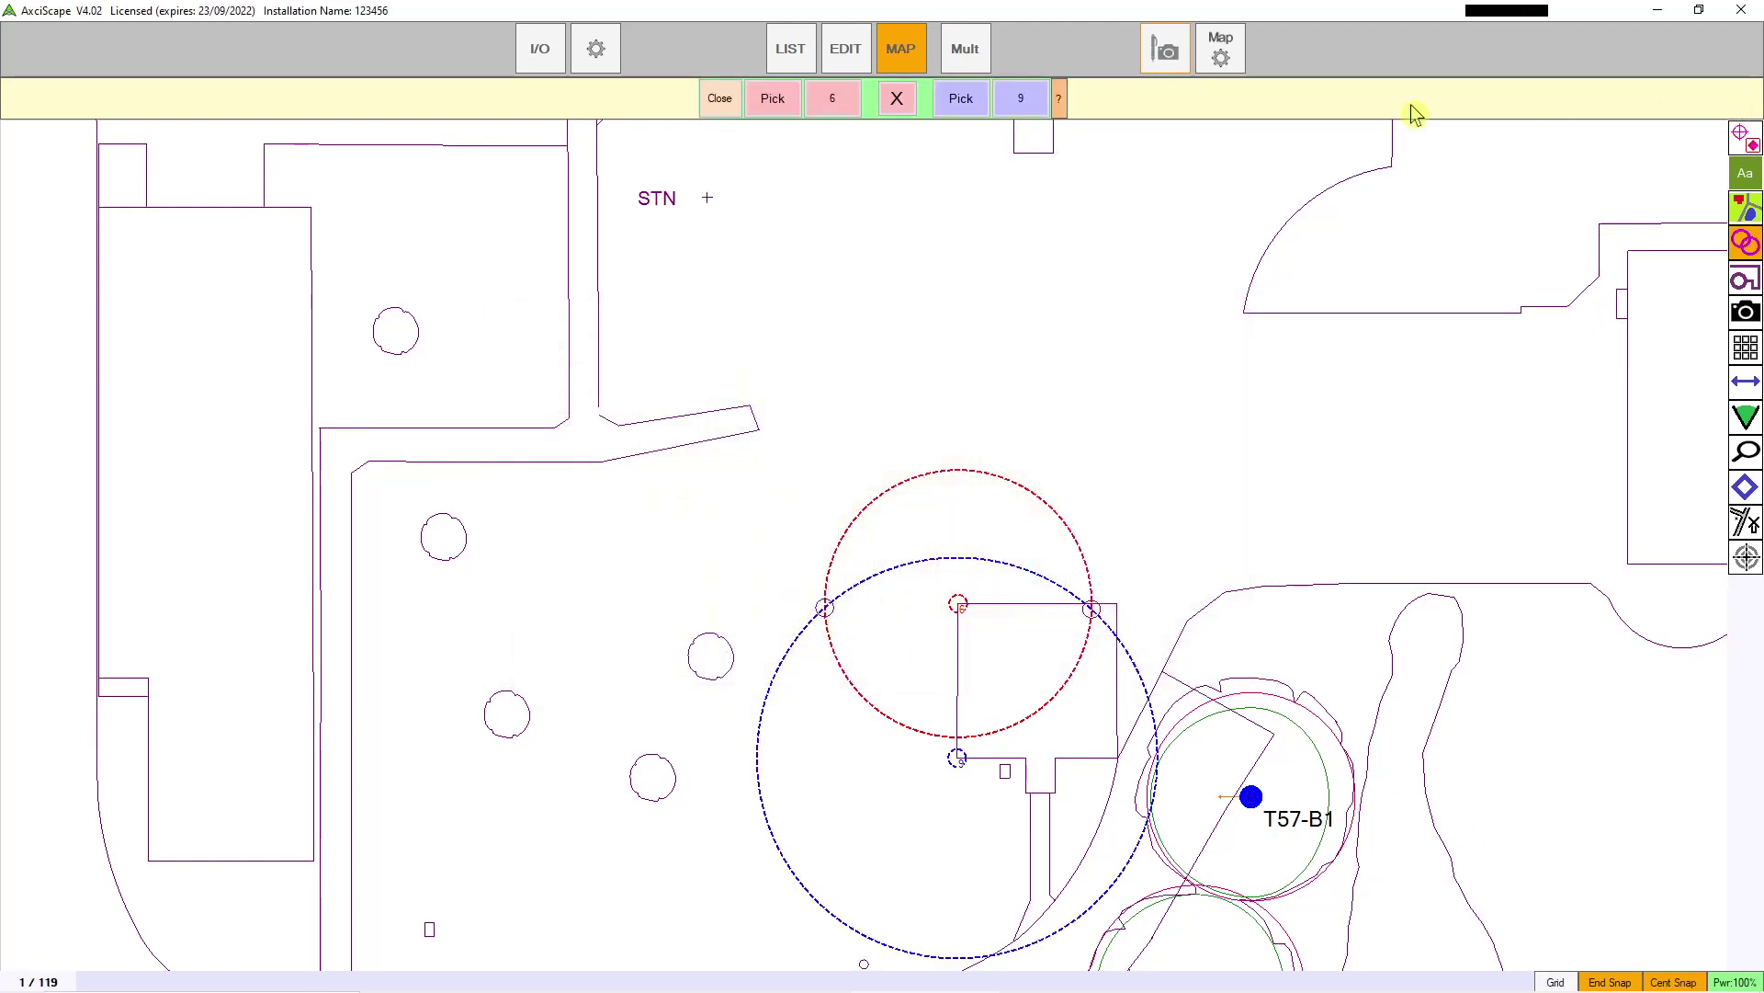
click(721, 101)
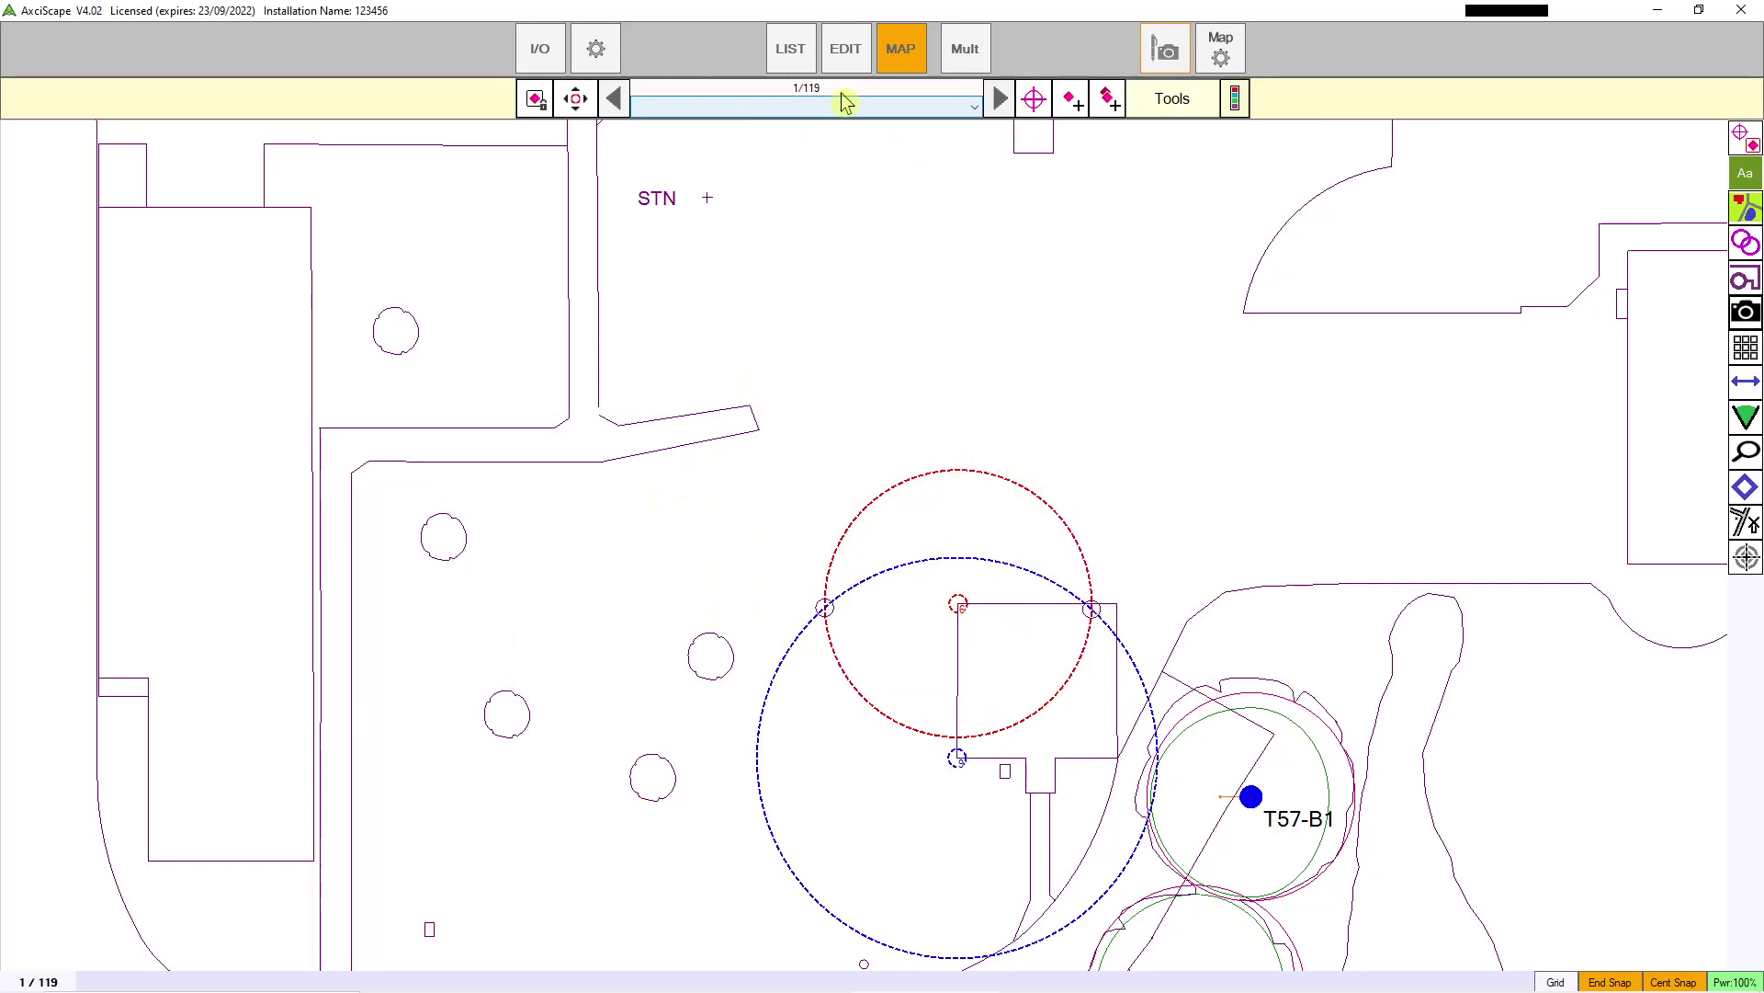
Step: Add a new single object to the survey at the western intersection of the two user circles
click(1075, 101)
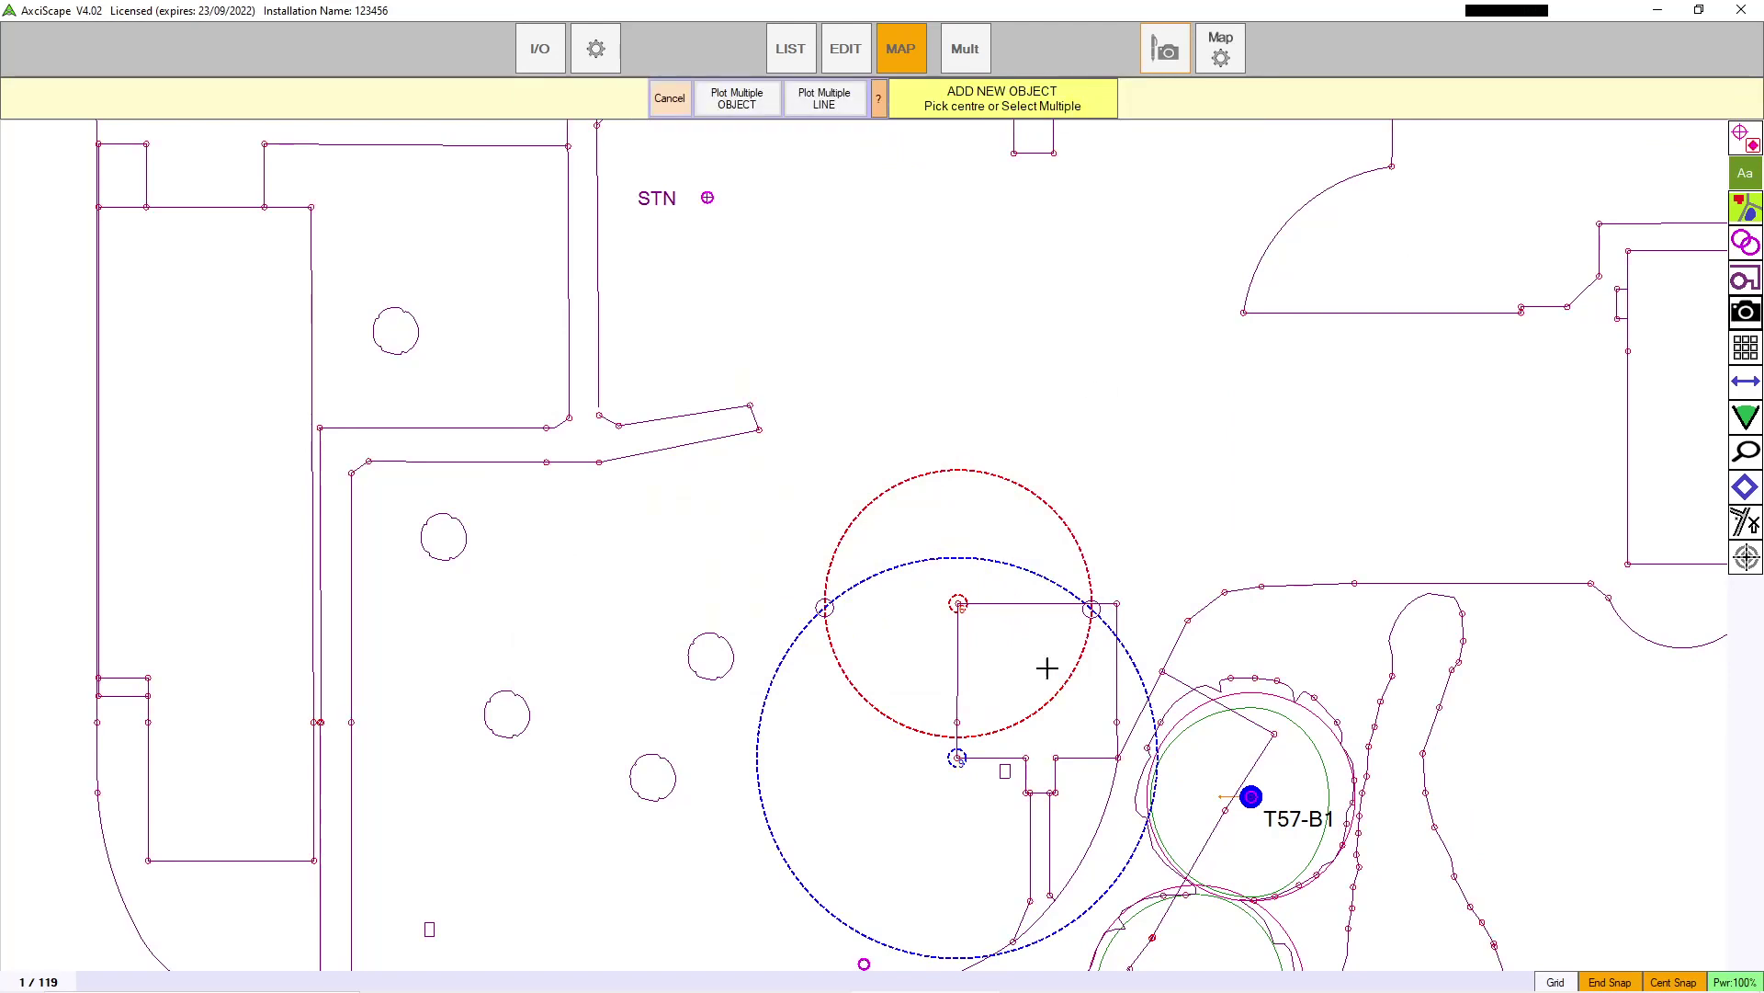
click(824, 608)
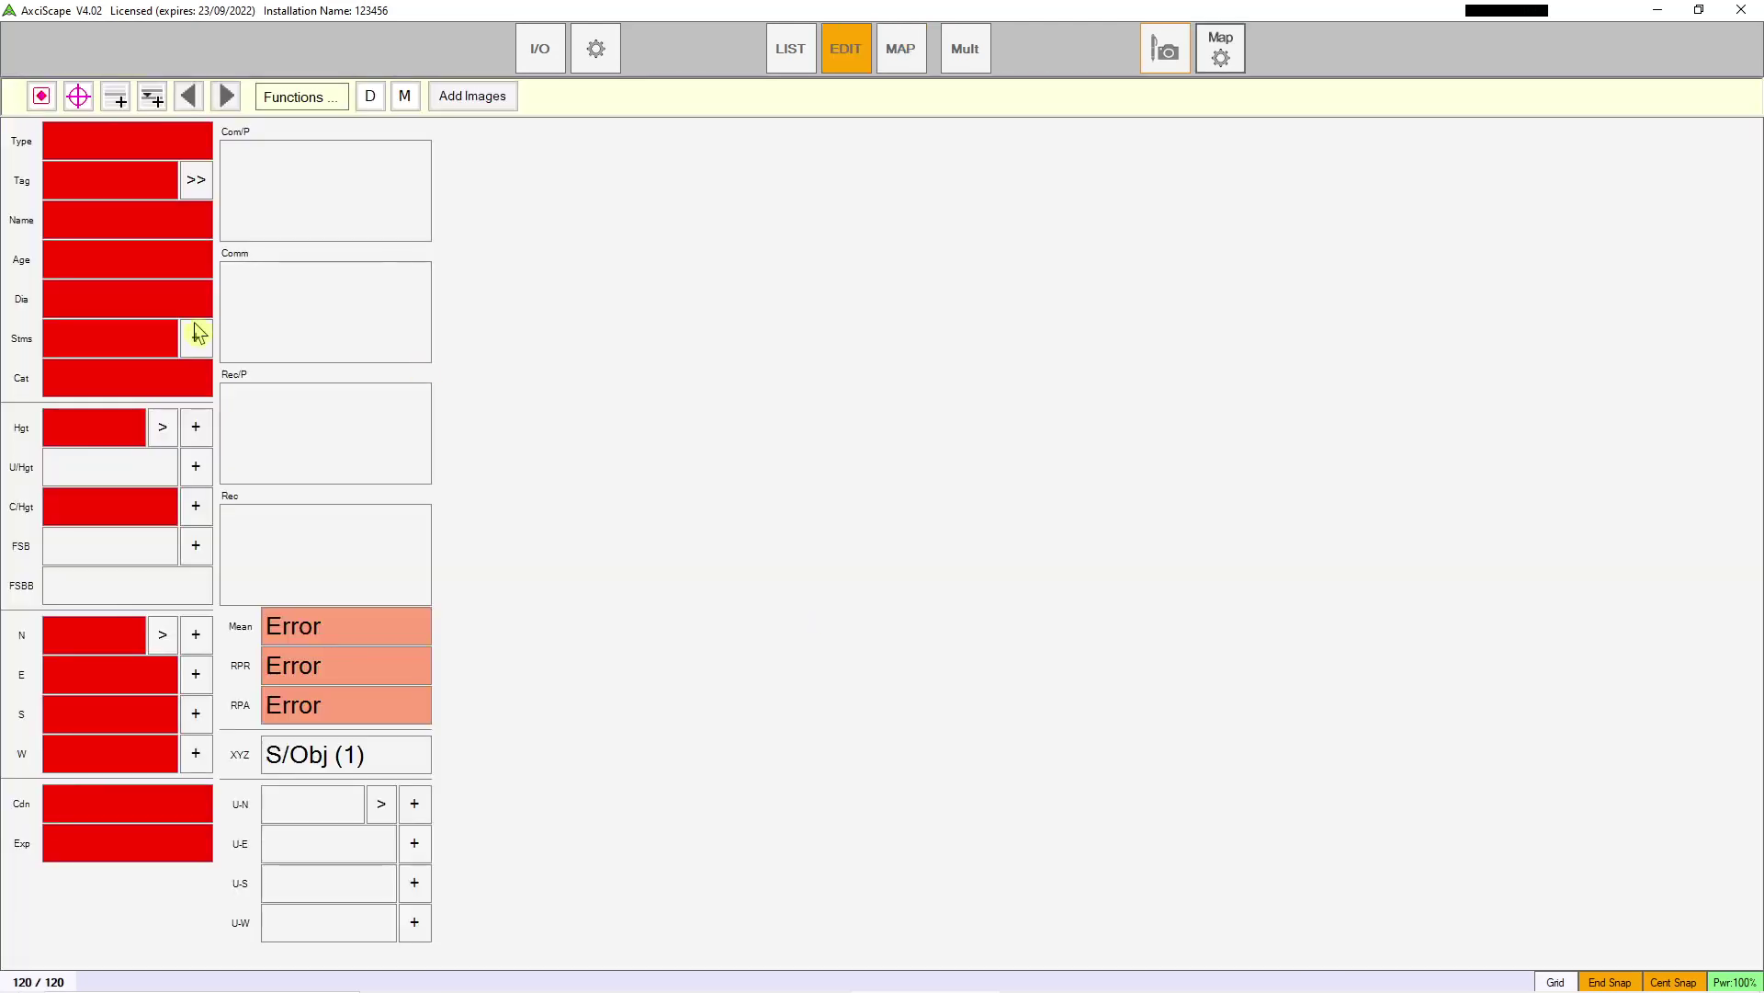
Step: Set the new object's type to T and assign it the next available tag, 256
click(110, 147)
click(120, 193)
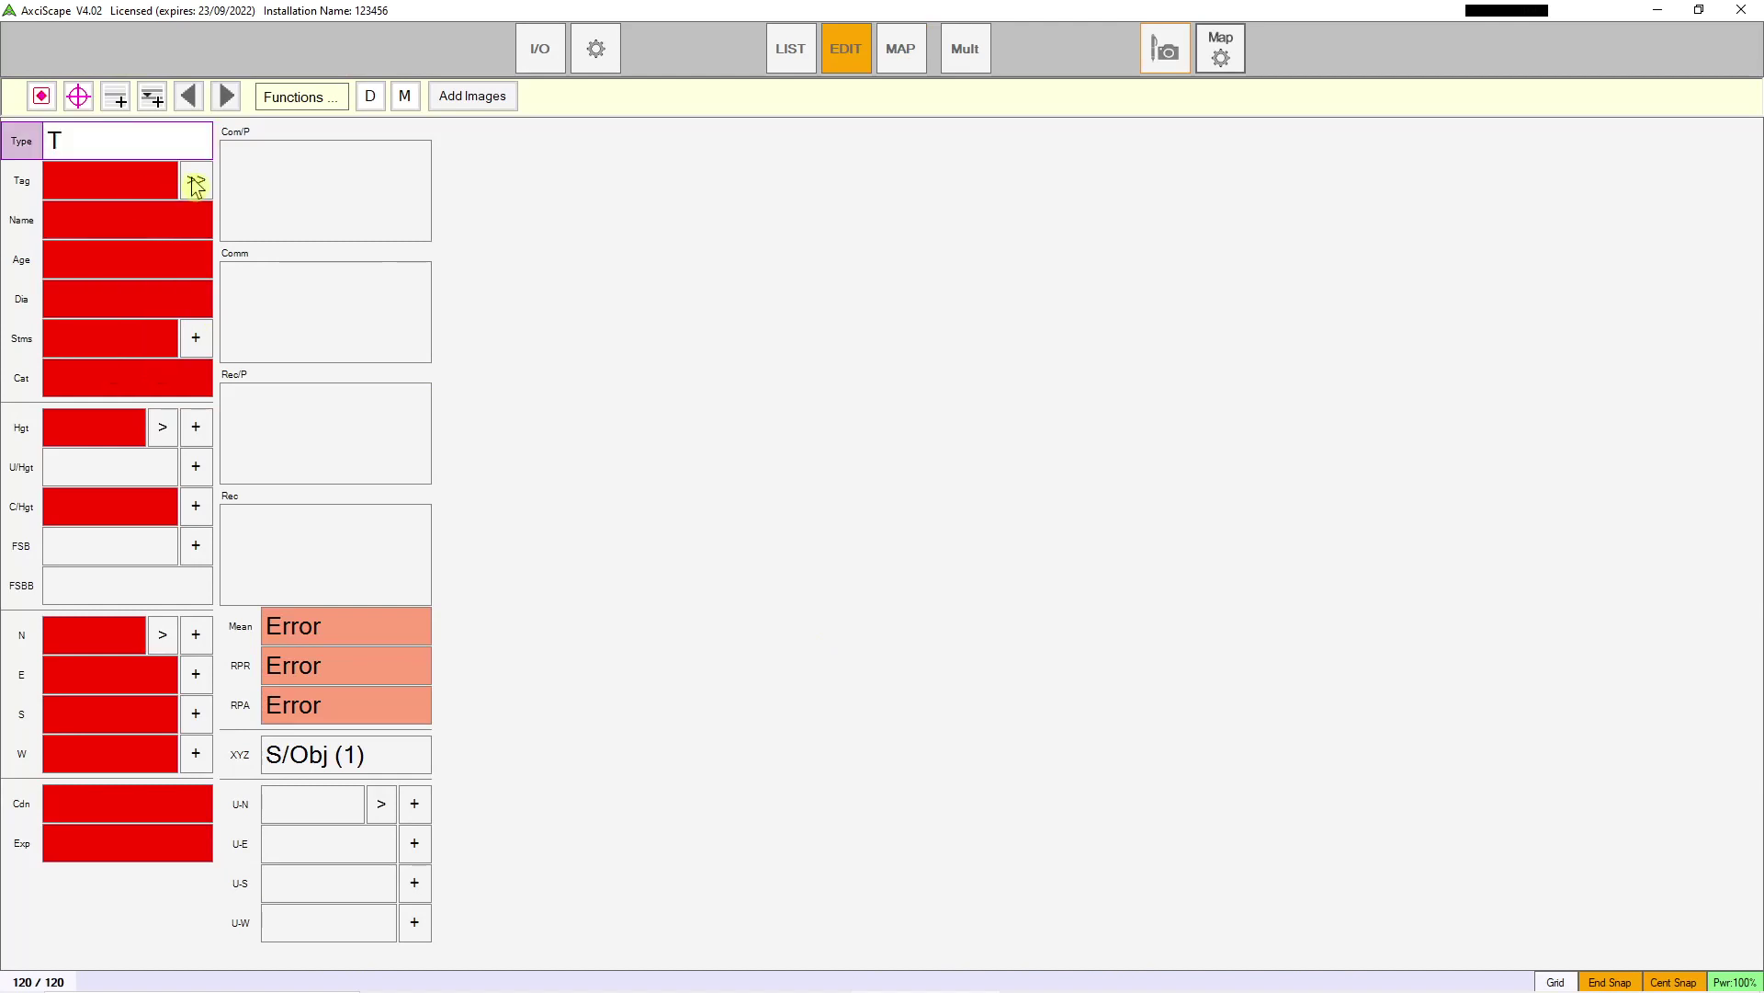
click(196, 184)
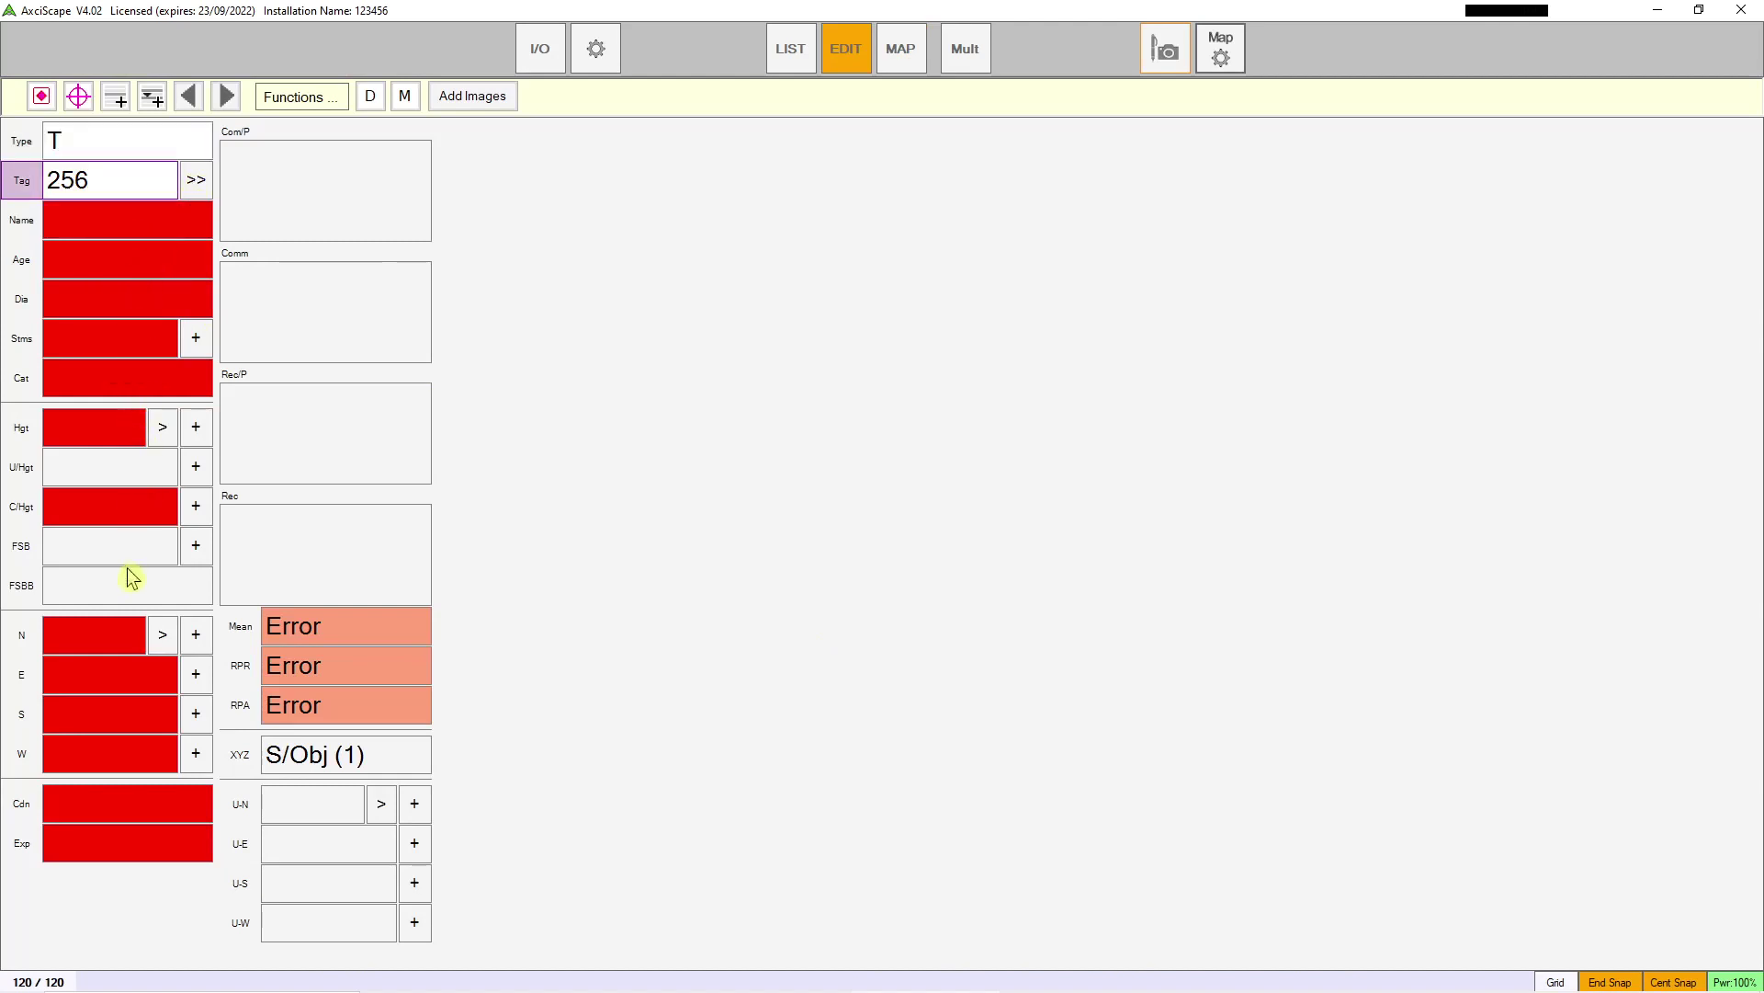
Step: Set T256's north crown spread to 6 and copy it to the east, south and west spreads
click(103, 641)
click(658, 461)
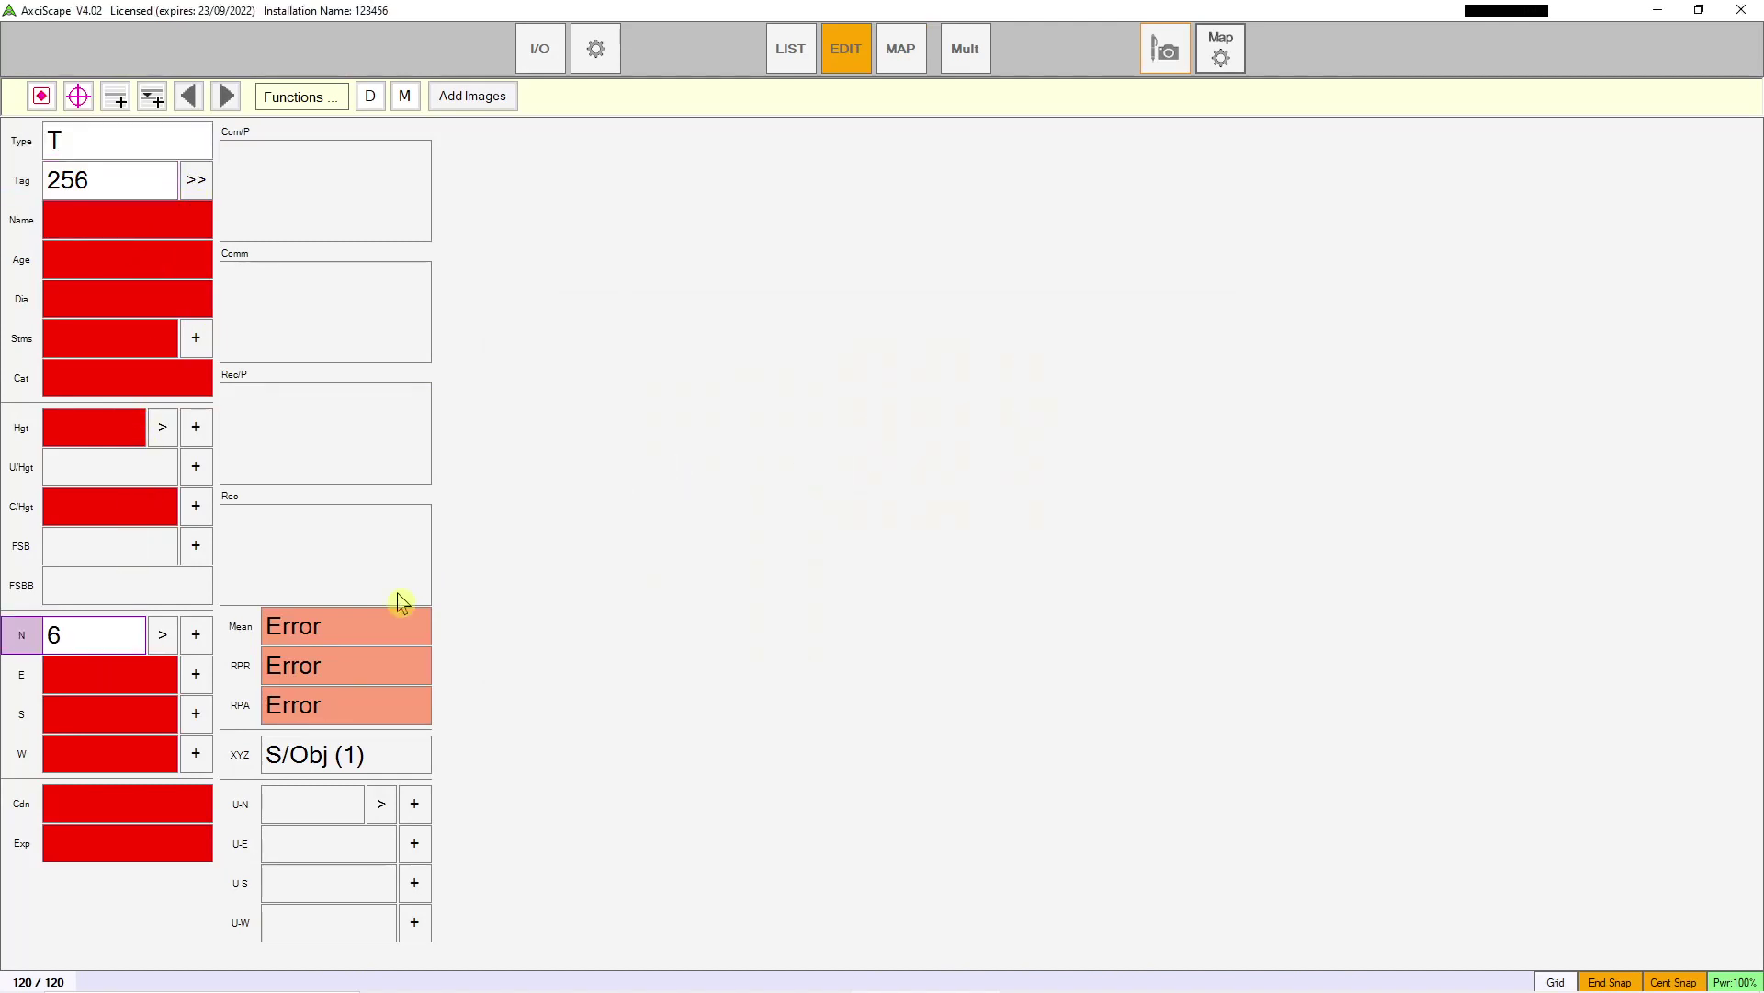
click(170, 647)
Step: Set T256's category to A3 and display the tree on the map
click(110, 380)
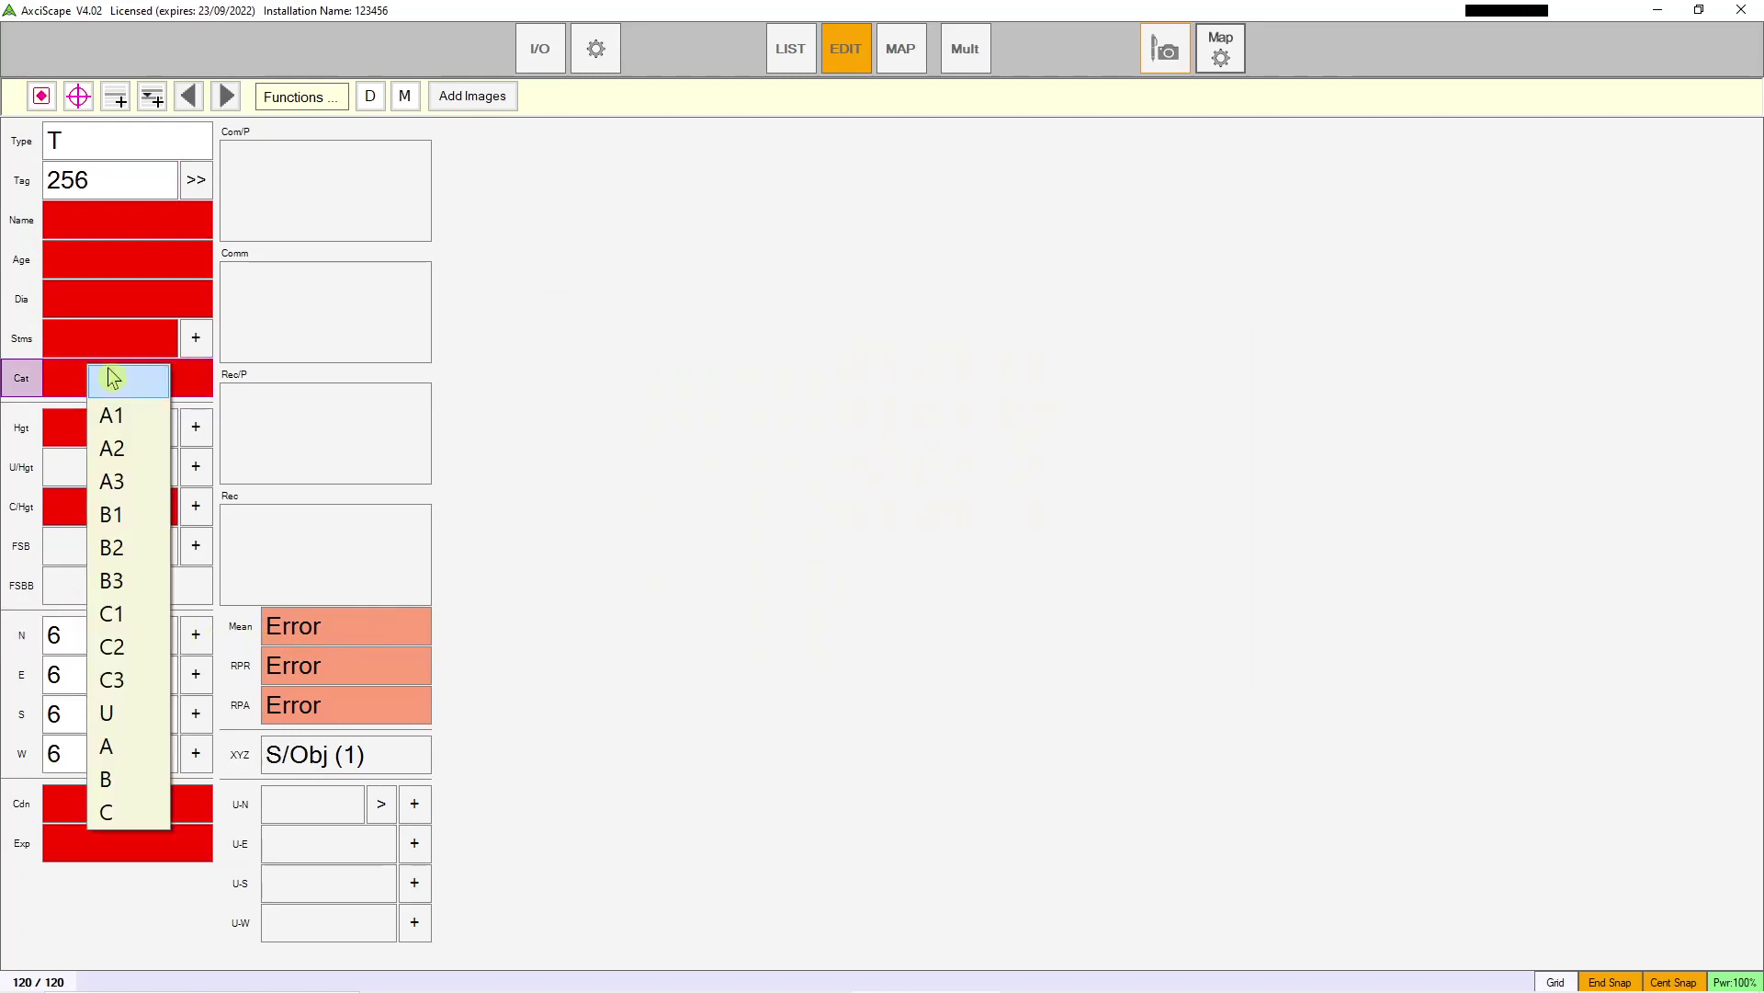
click(138, 484)
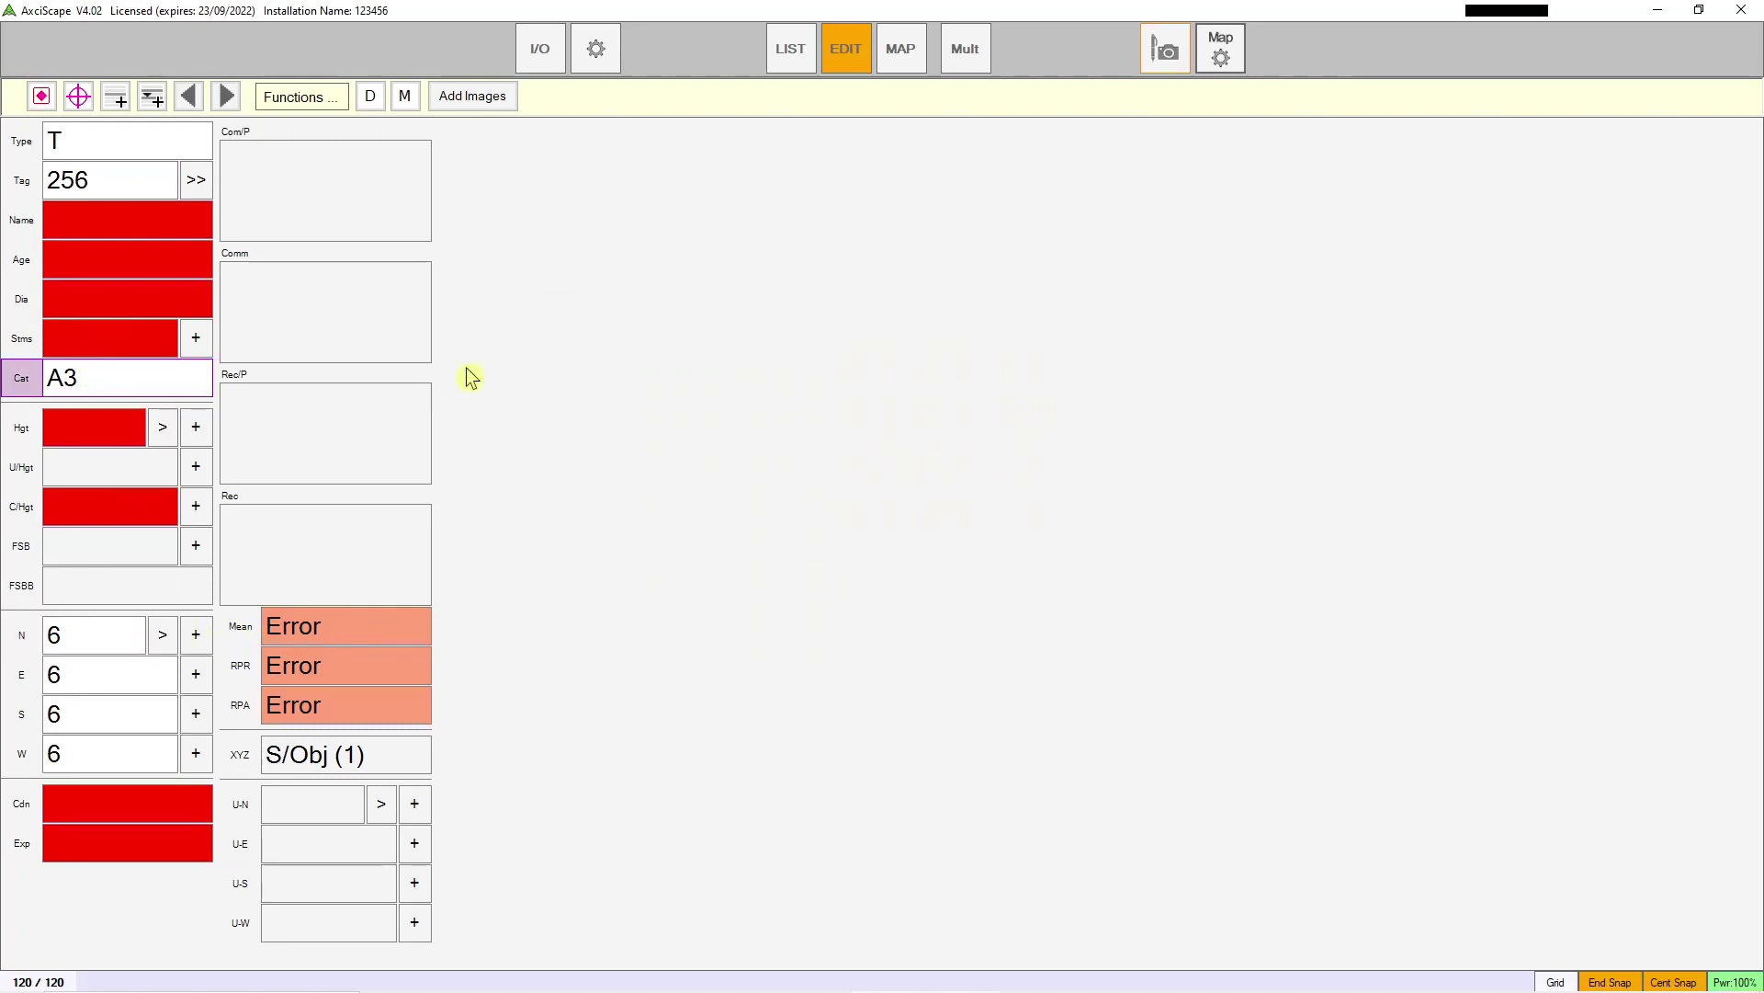
click(901, 50)
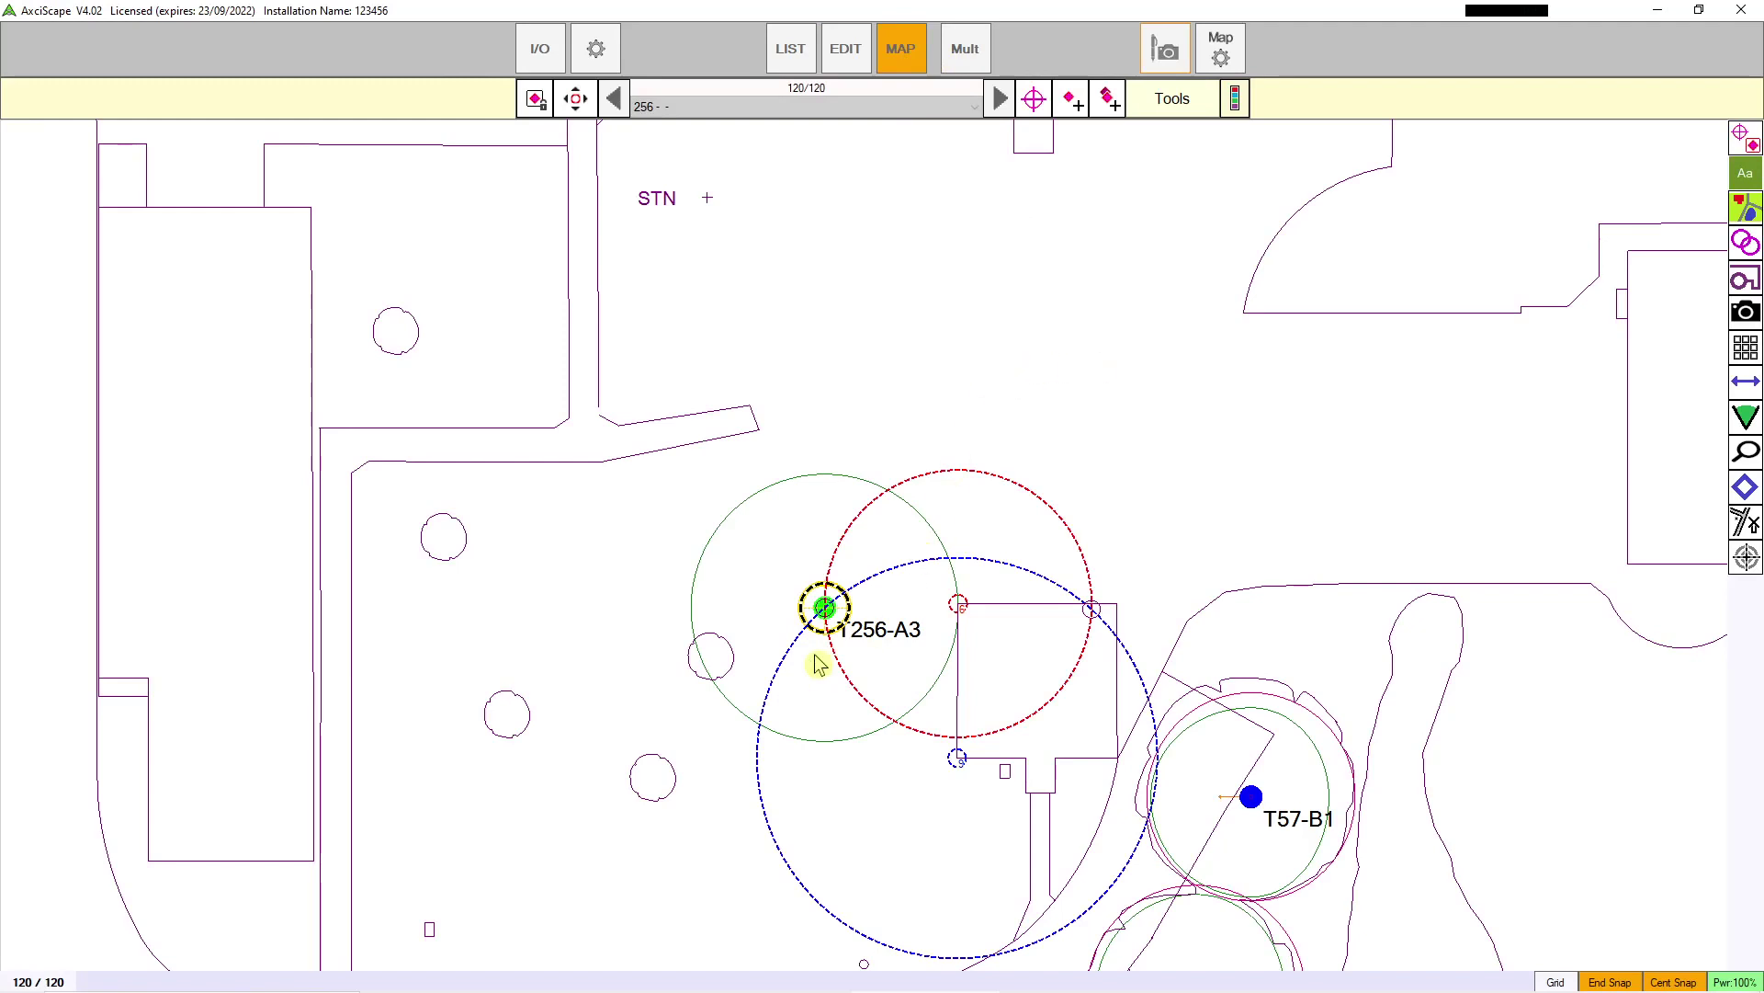
scroll(818, 663, up, 1)
scroll(1017, 643, down, 3)
scroll(900, 491, up, 1)
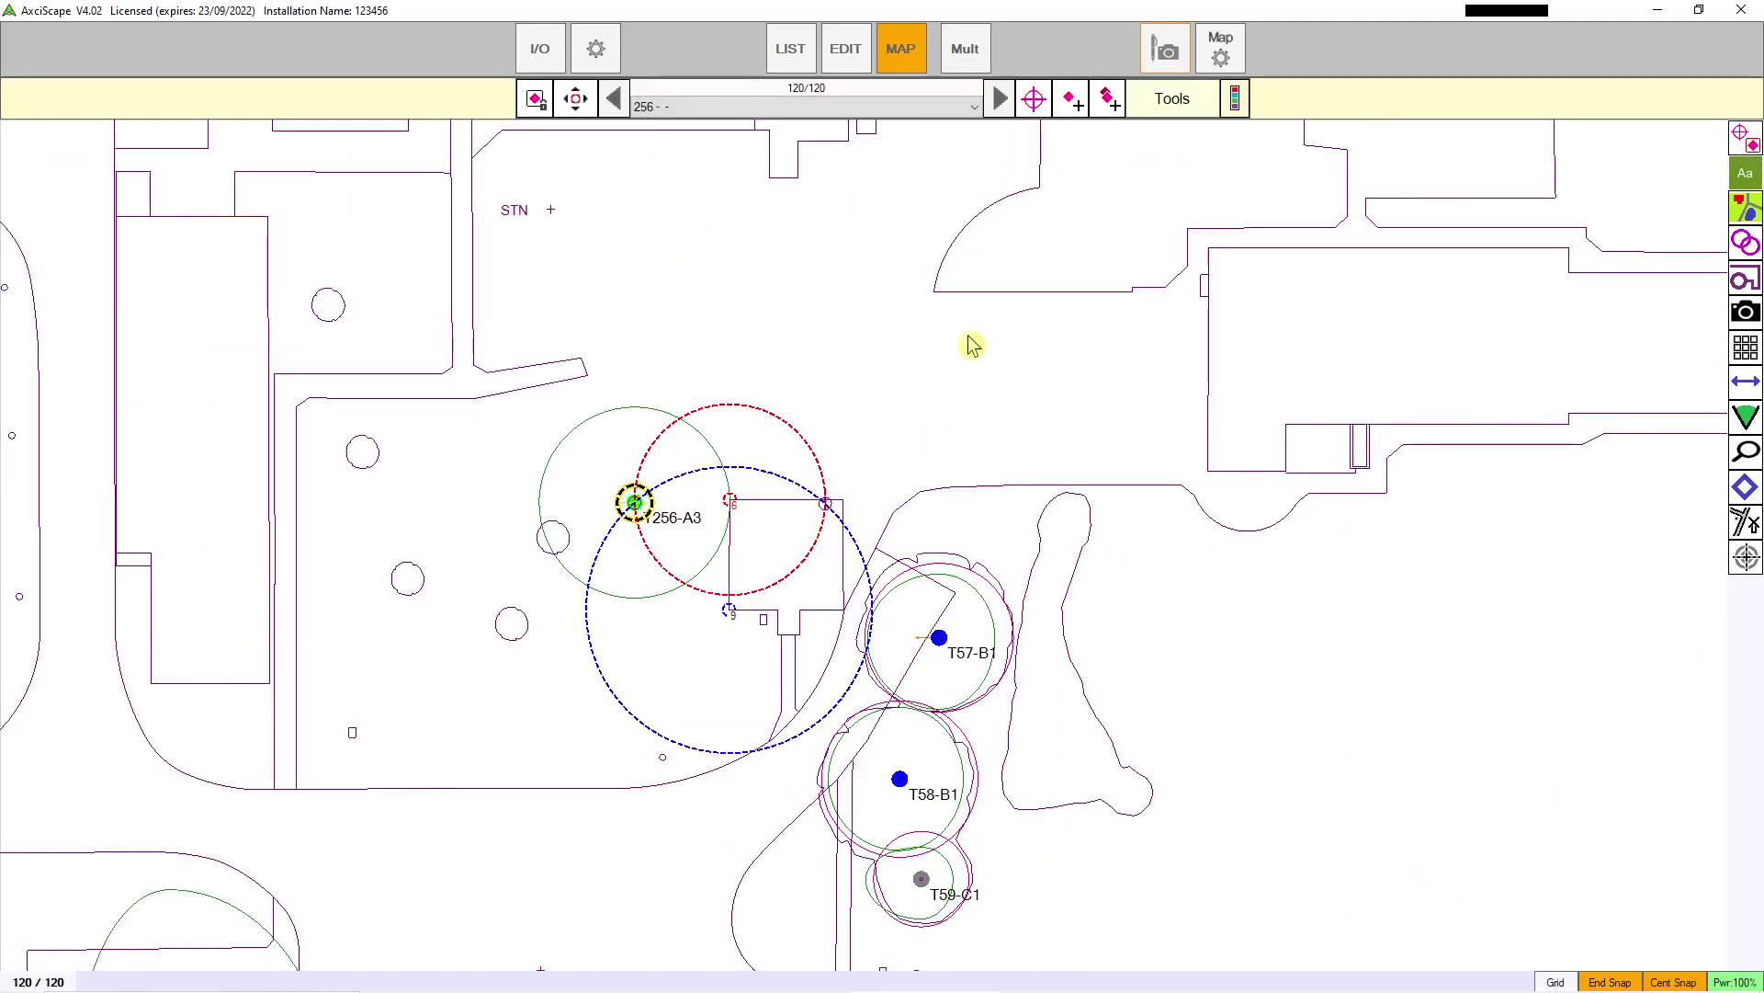
Step: Measure the distance from the line vertex north-east of T57 to the kerb vertex south of it, beside the large eastern building
click(1747, 383)
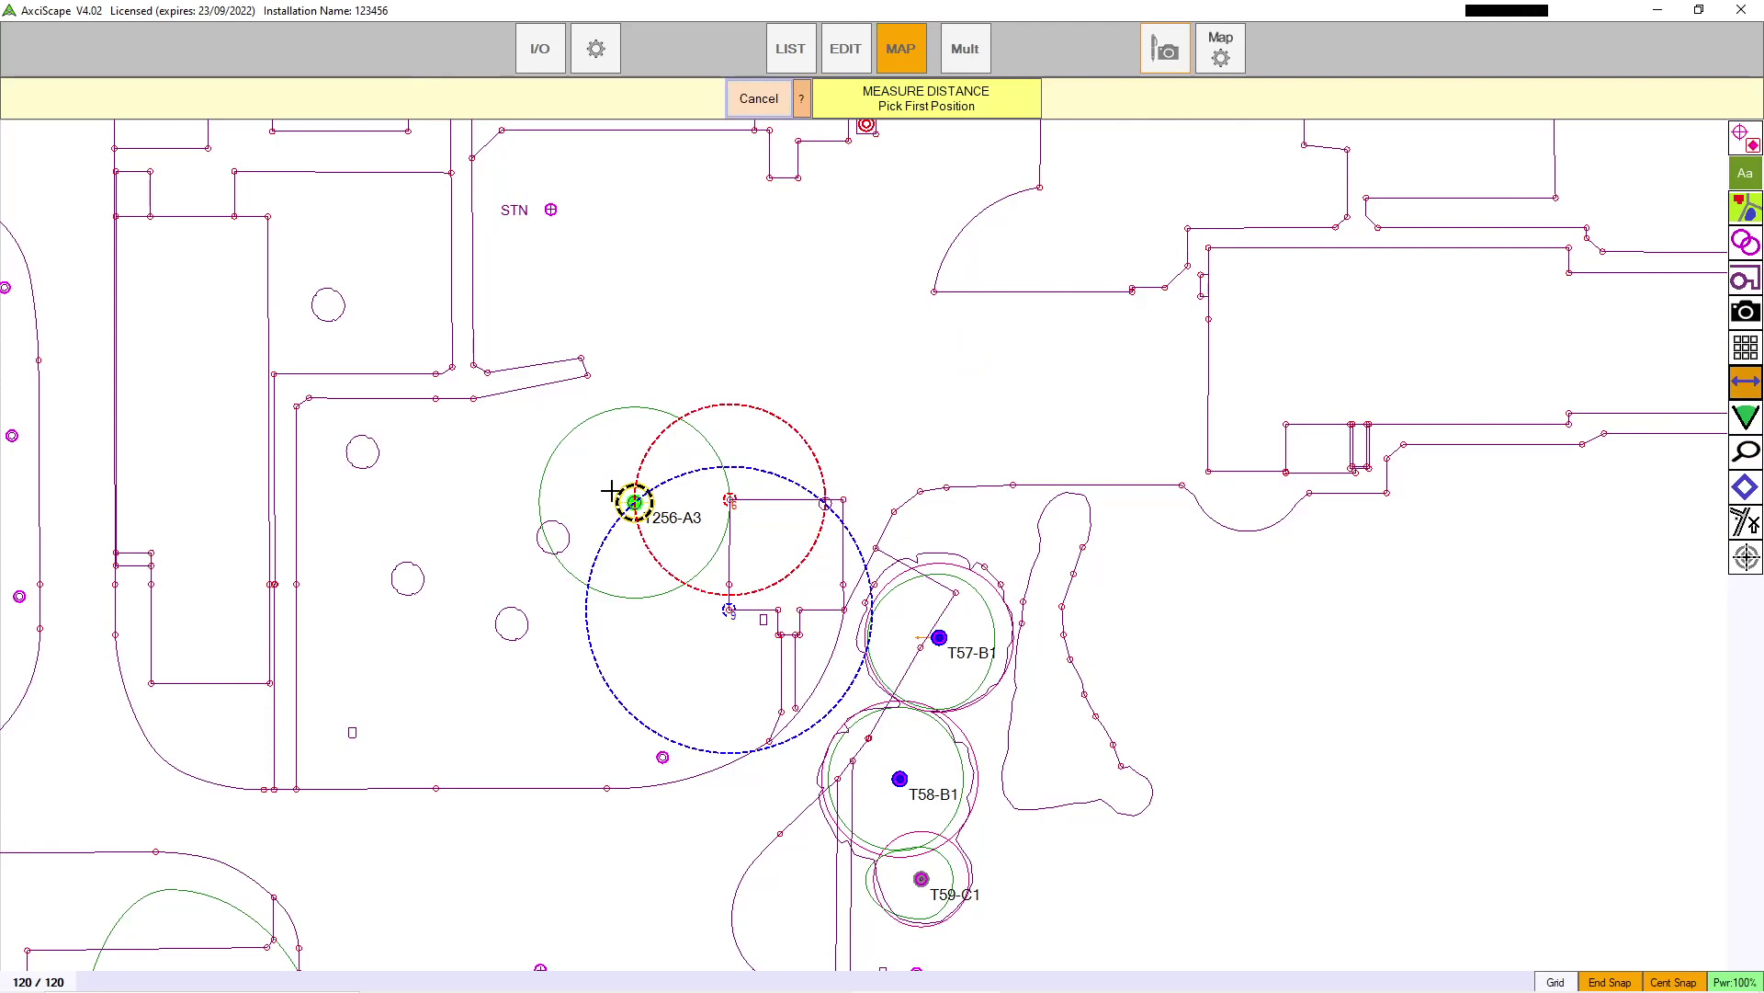
click(1121, 287)
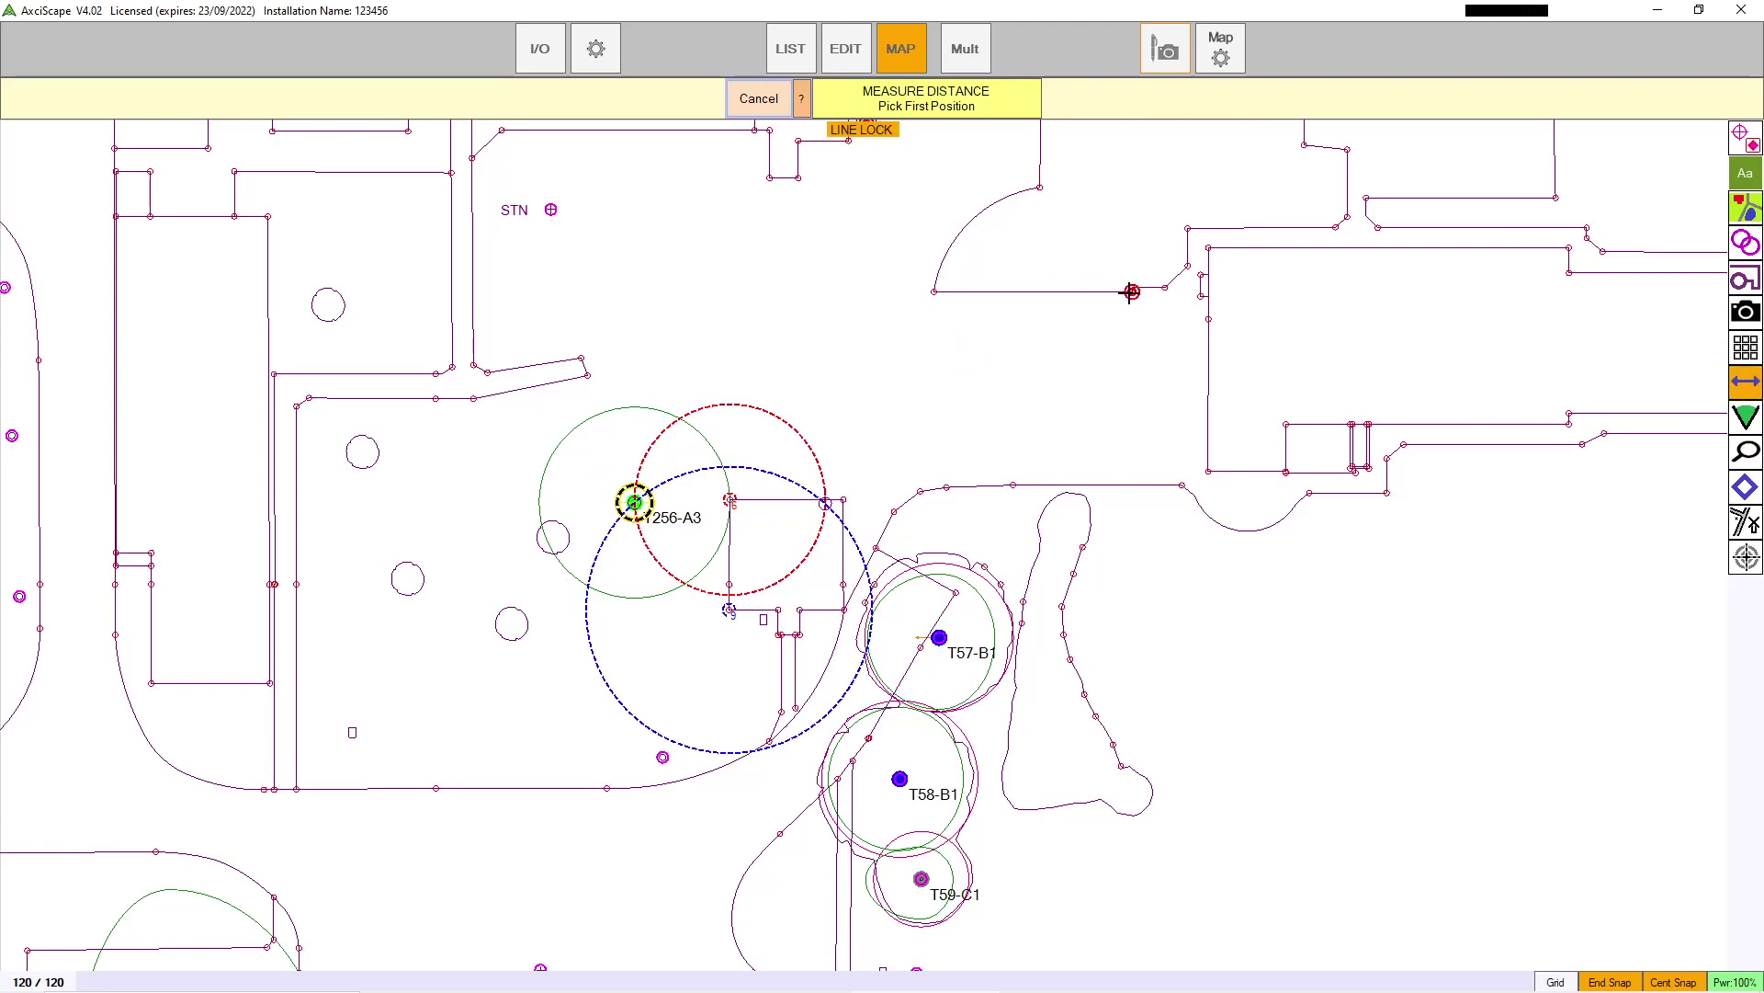
click(1182, 484)
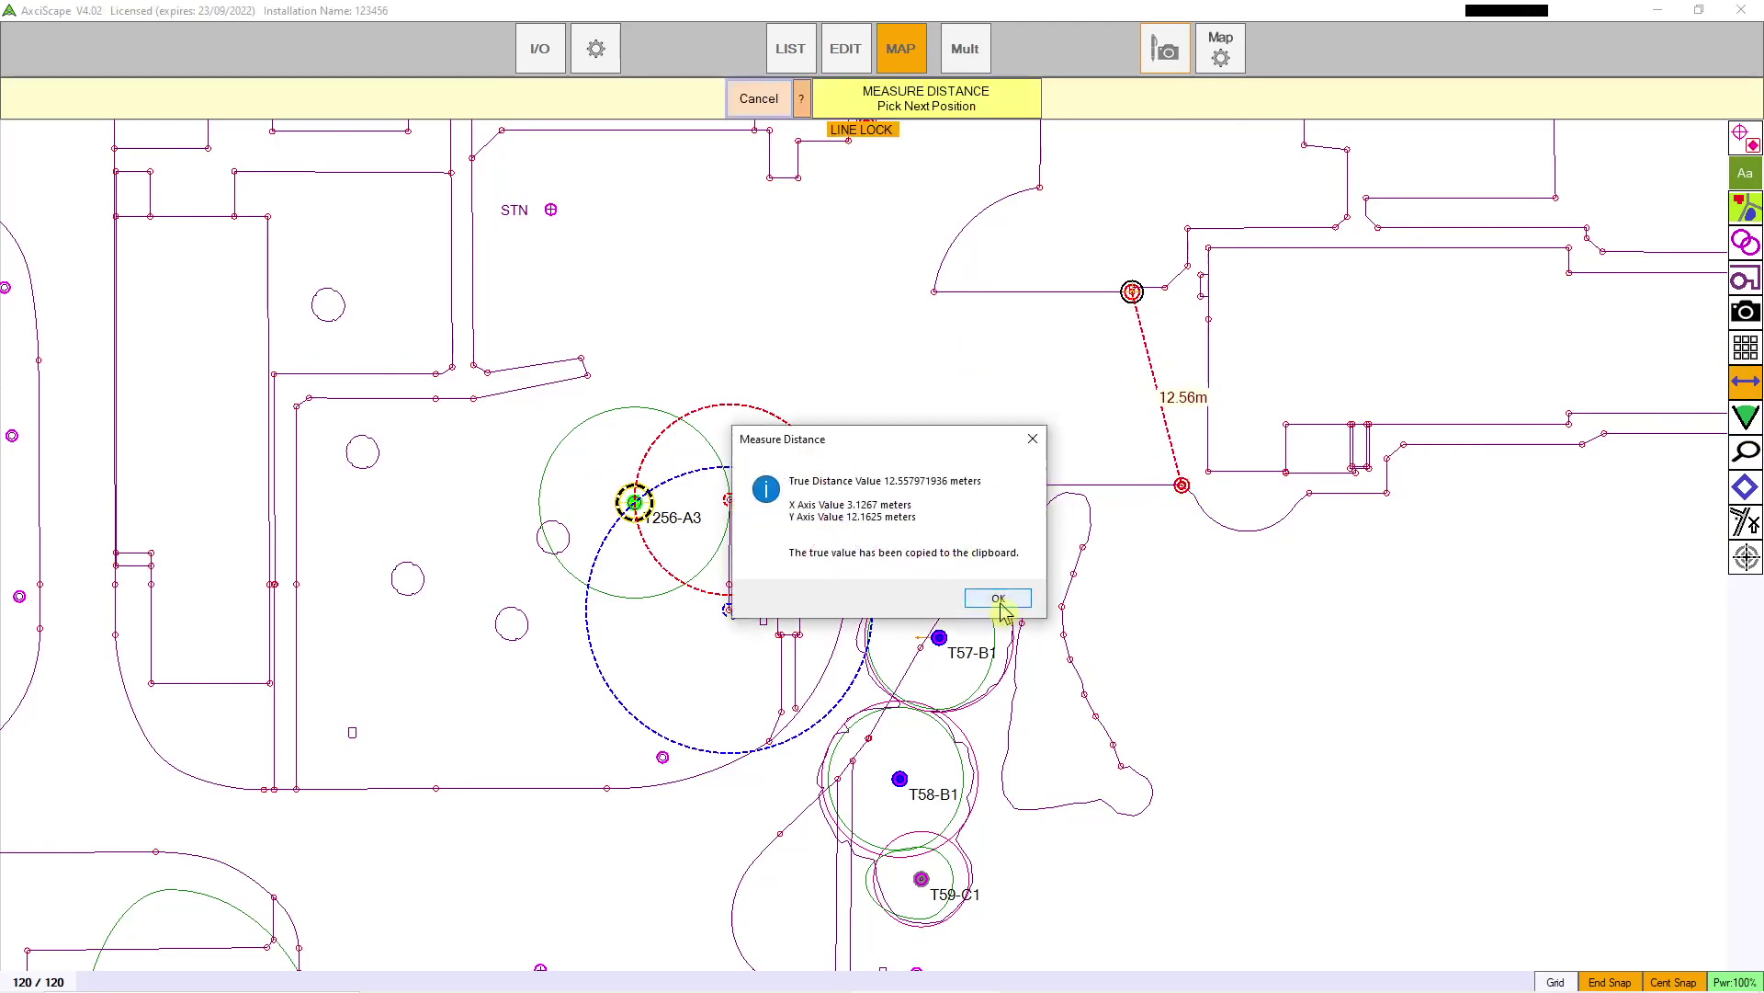
click(999, 599)
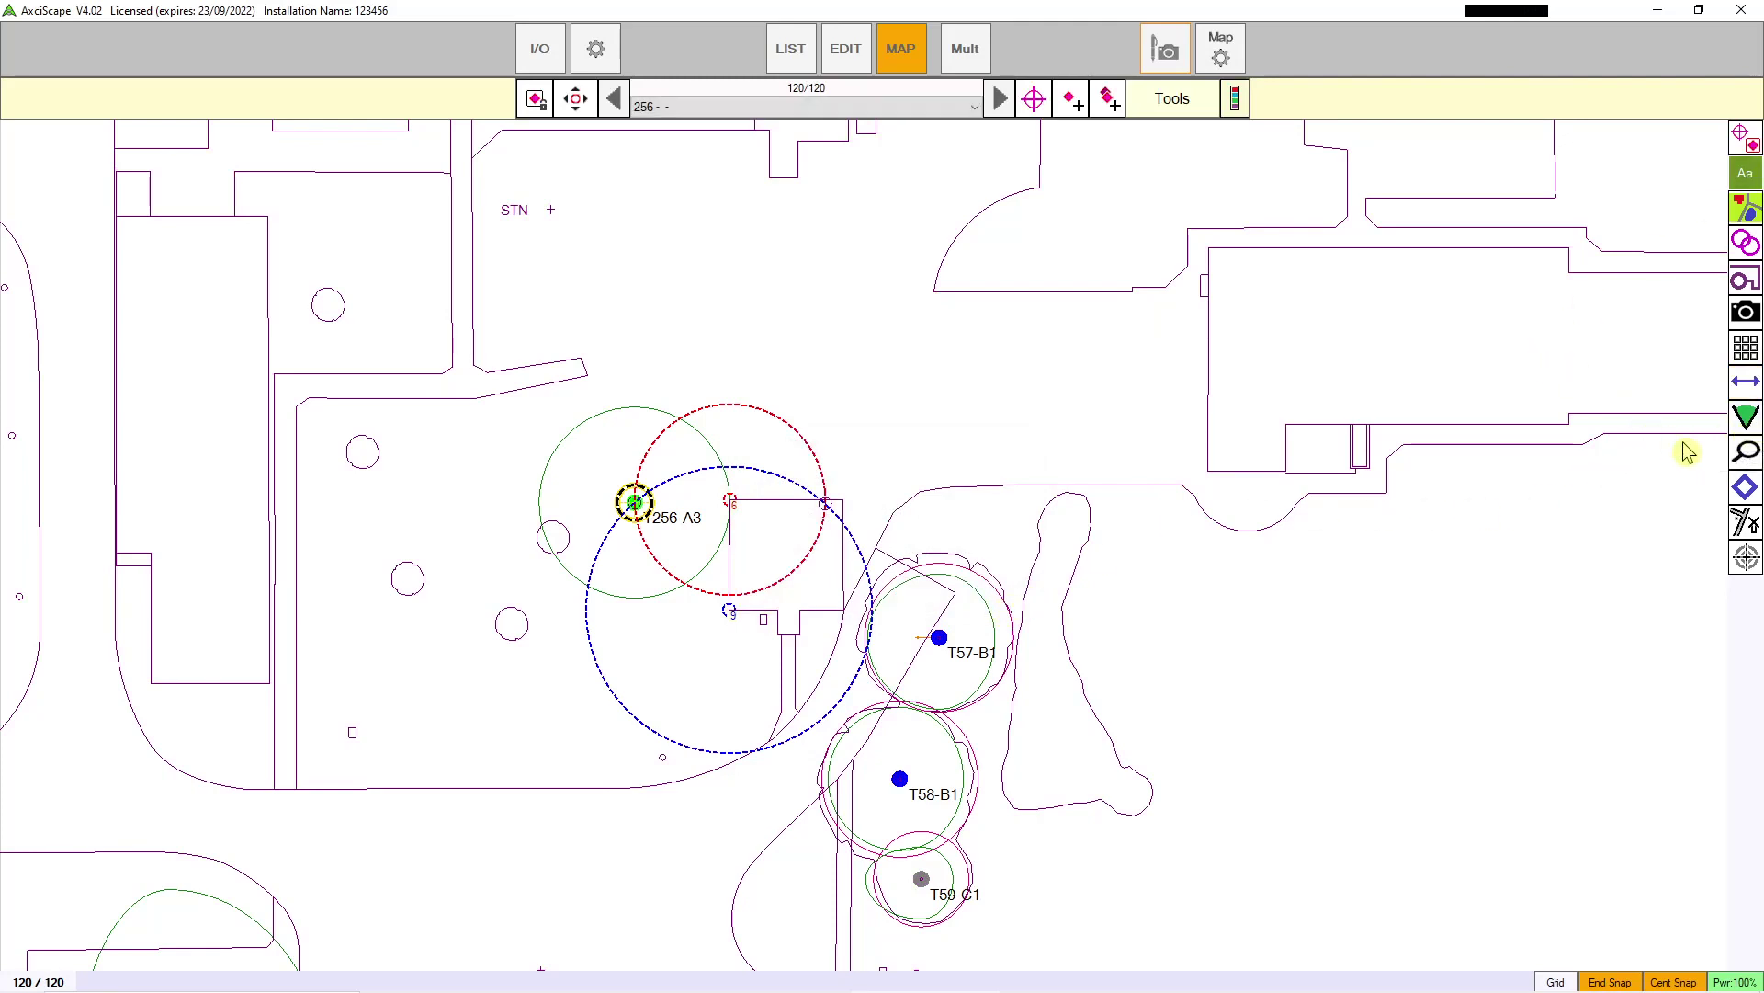
Step: Turn on the map magnifier, inspect the user circles around T256 with it, and turn it off
click(1743, 459)
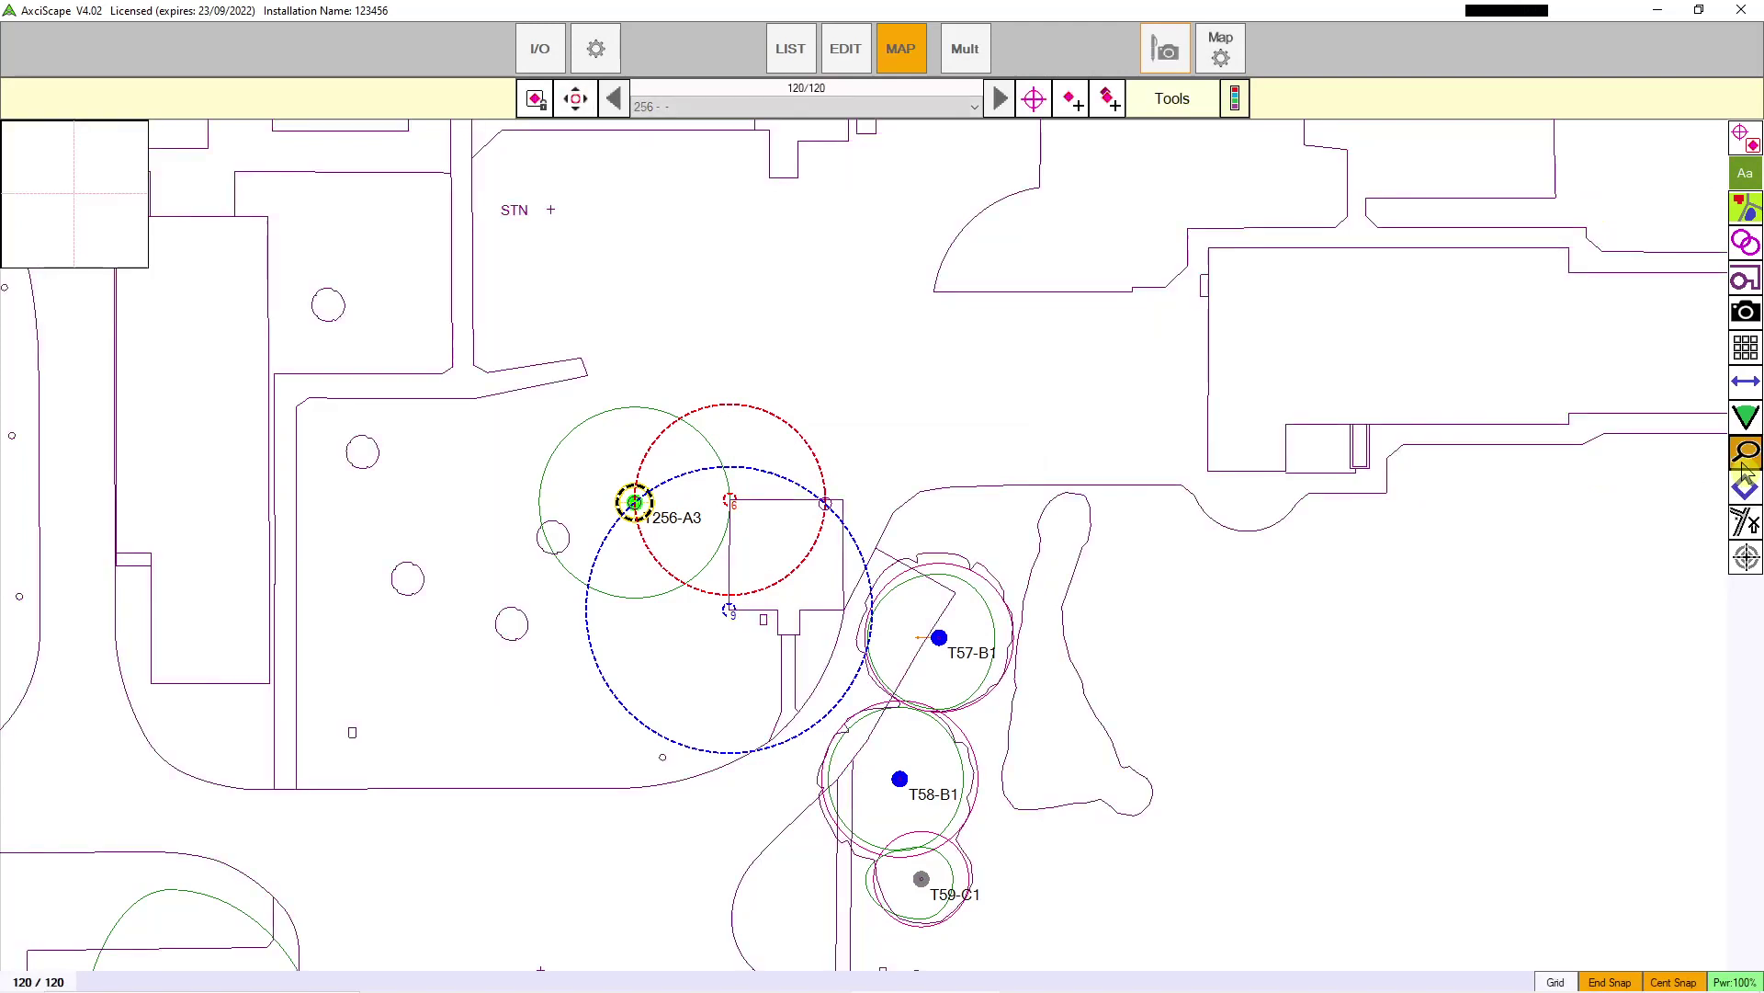
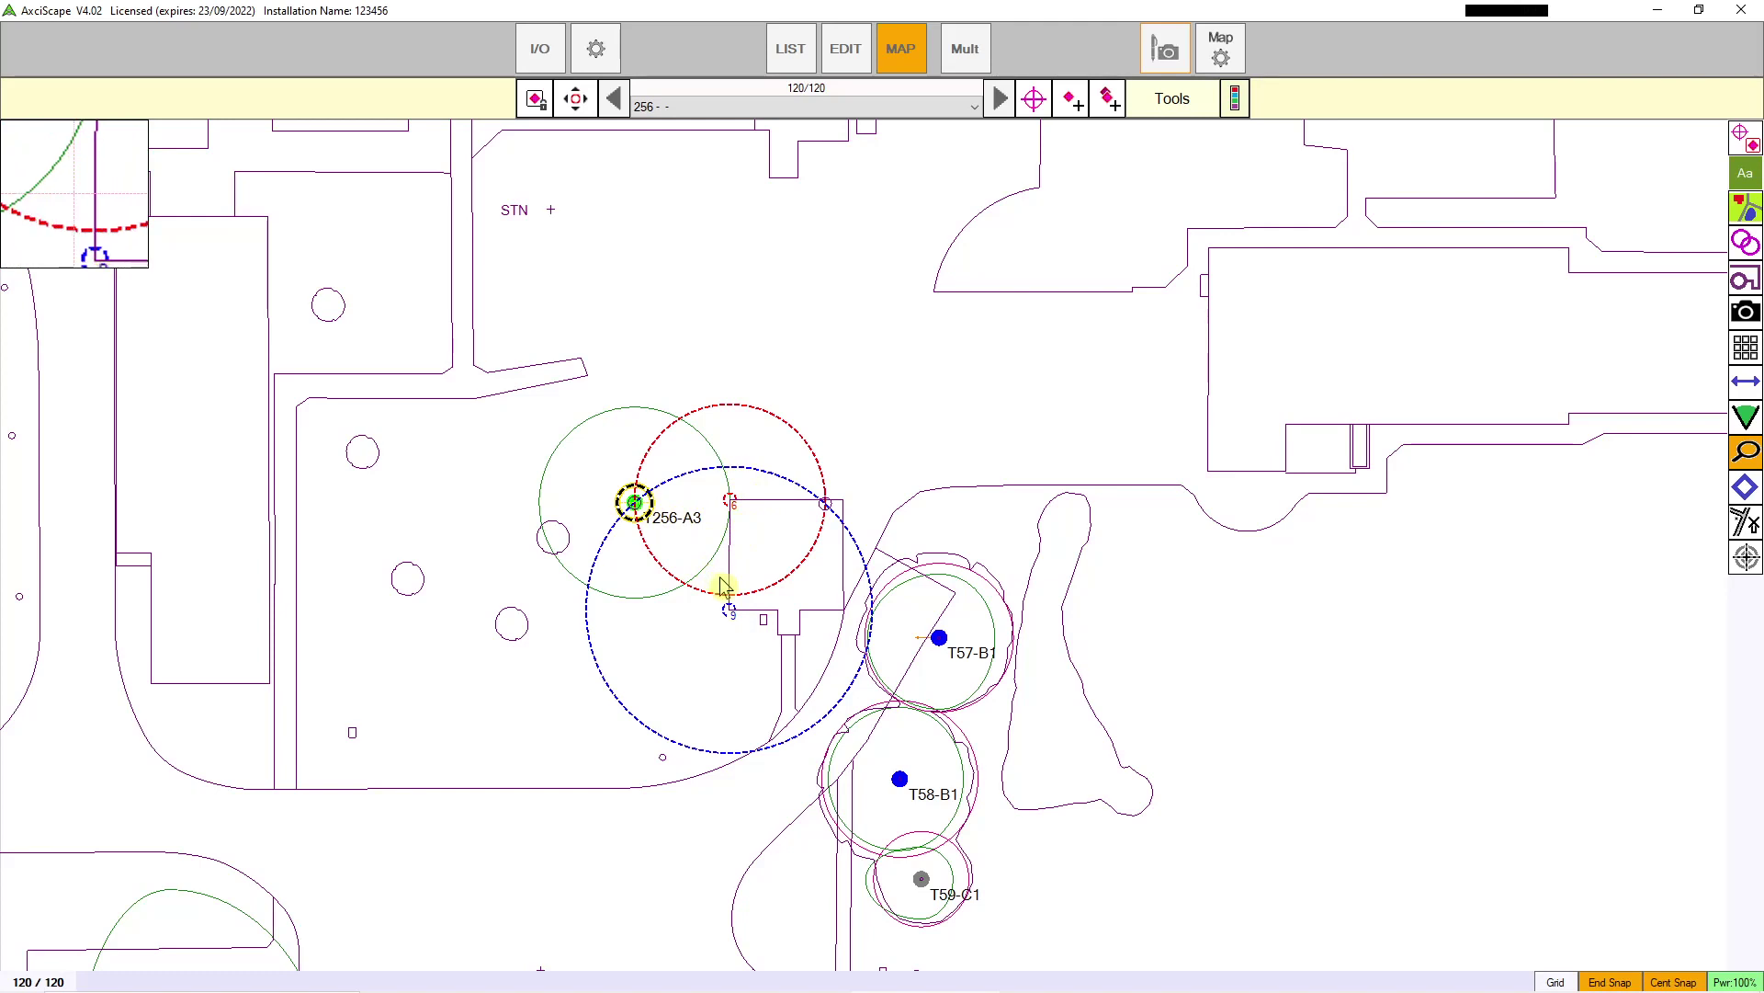
click(1751, 455)
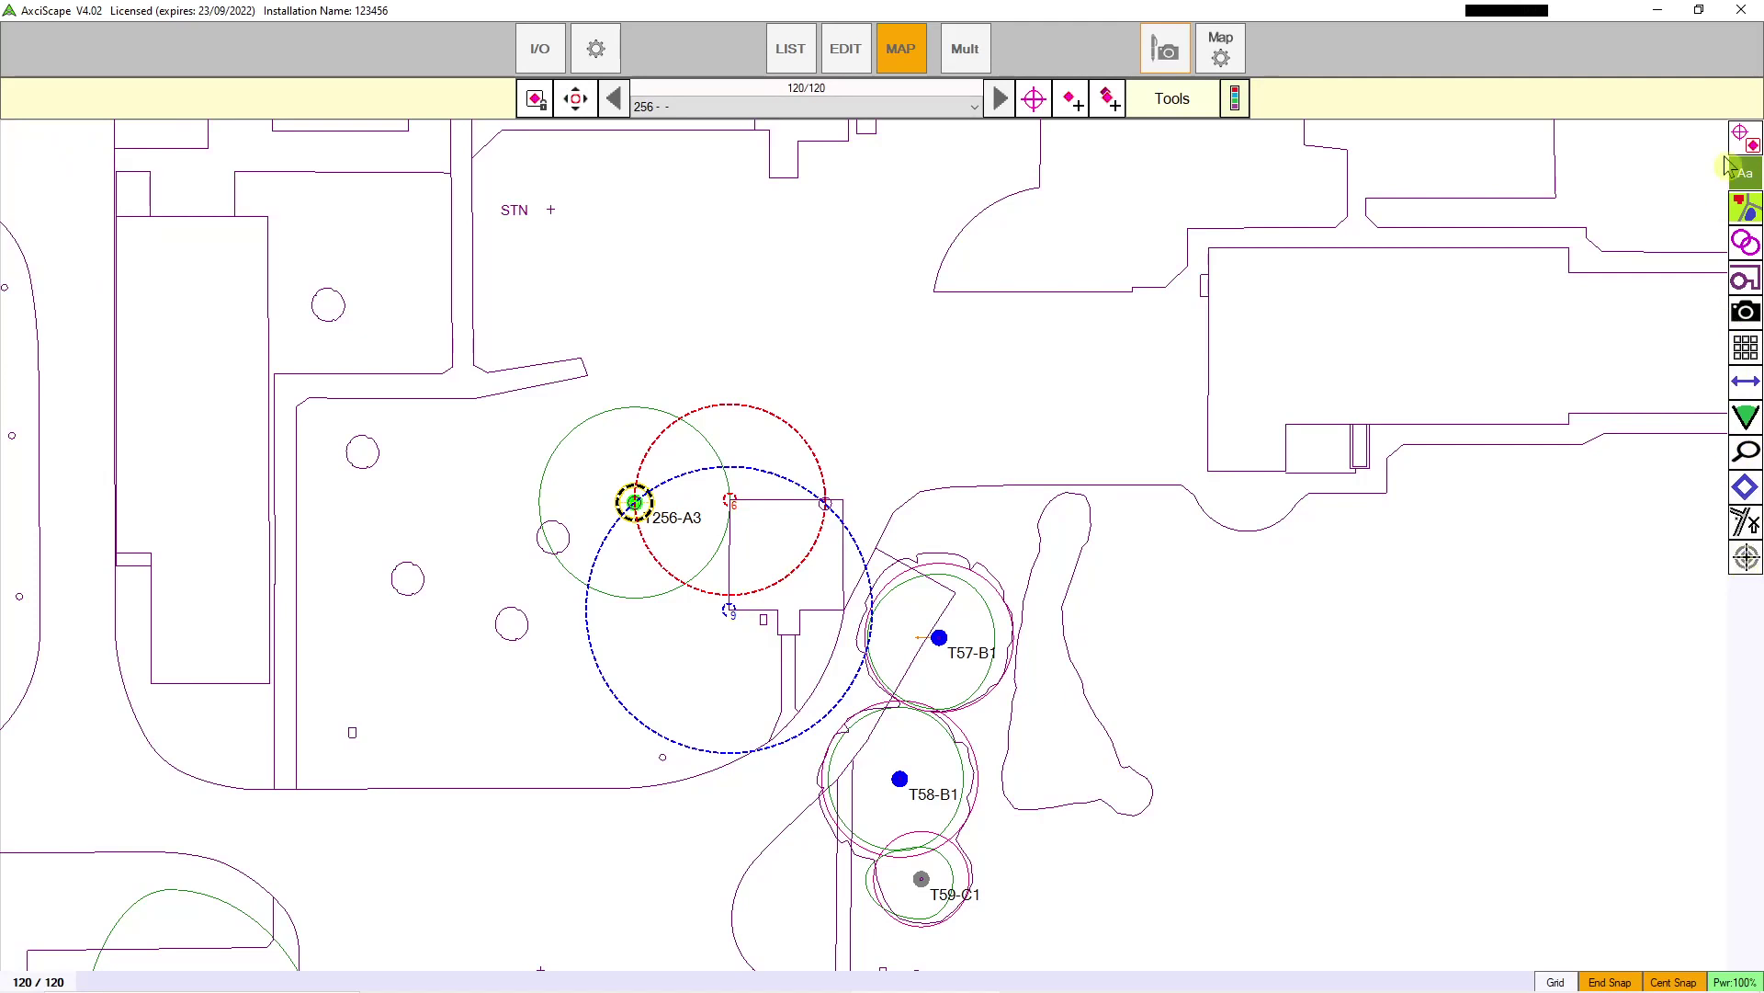
Step: Examine the additional commands of the map image tool and close the tool without adding an image
click(1745, 209)
click(939, 101)
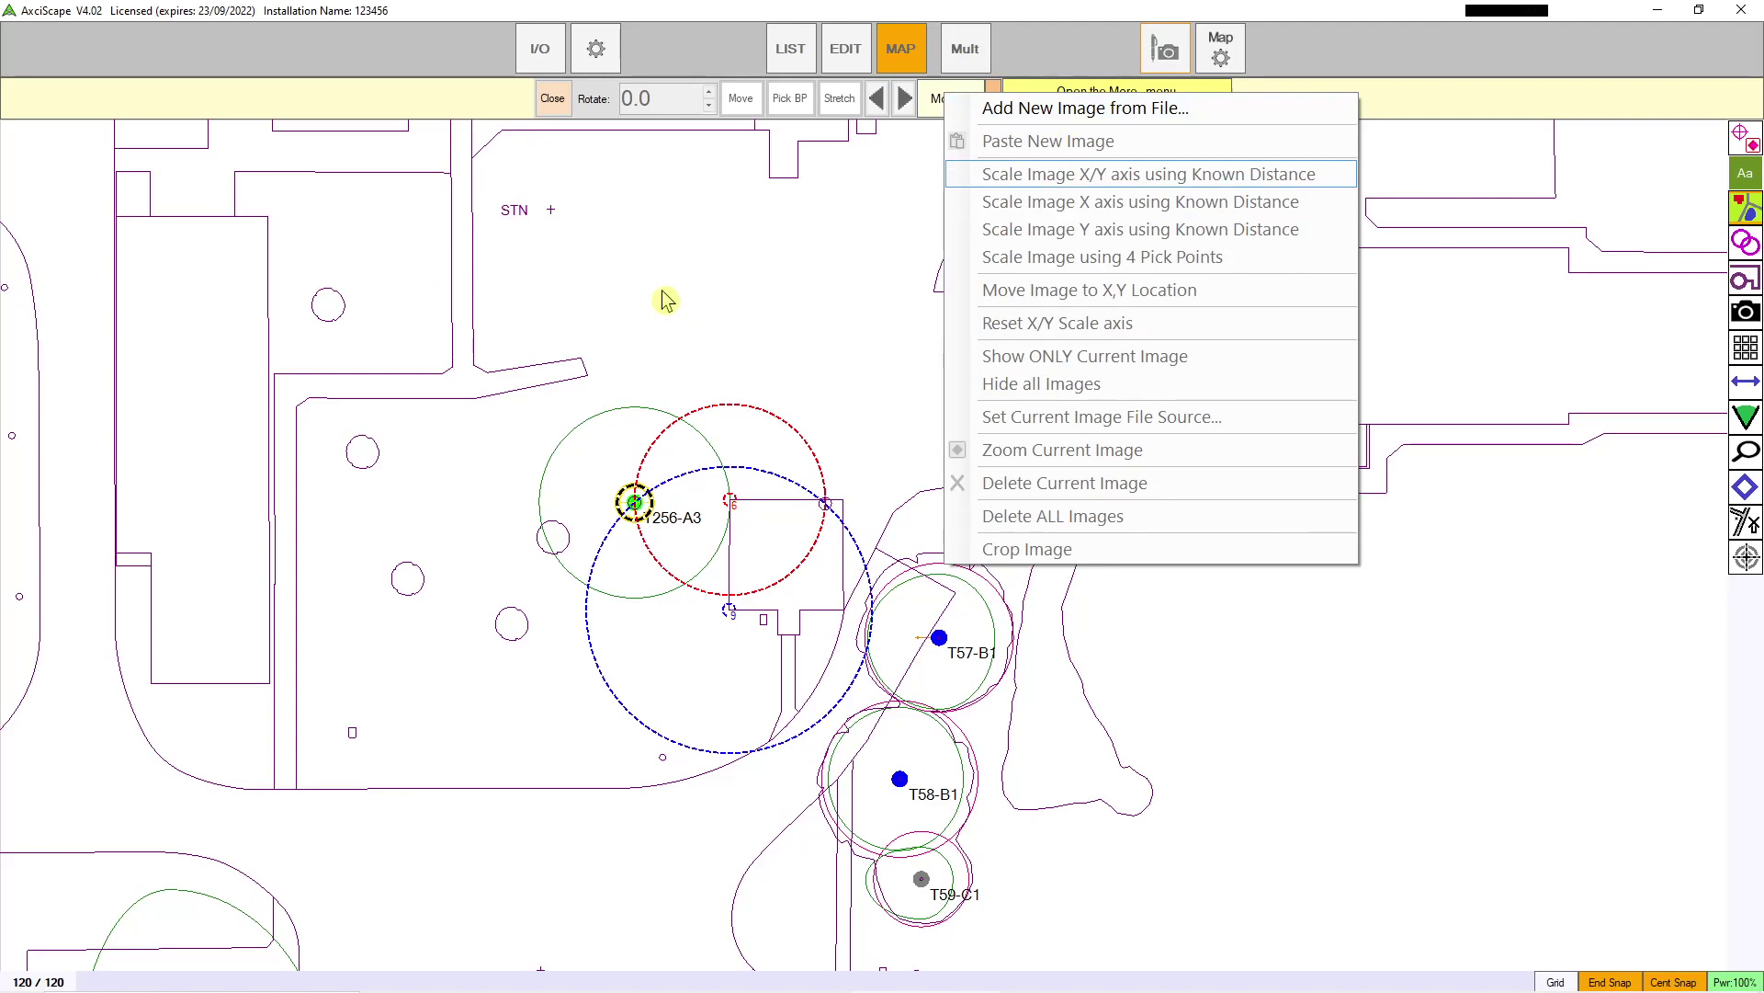
click(744, 200)
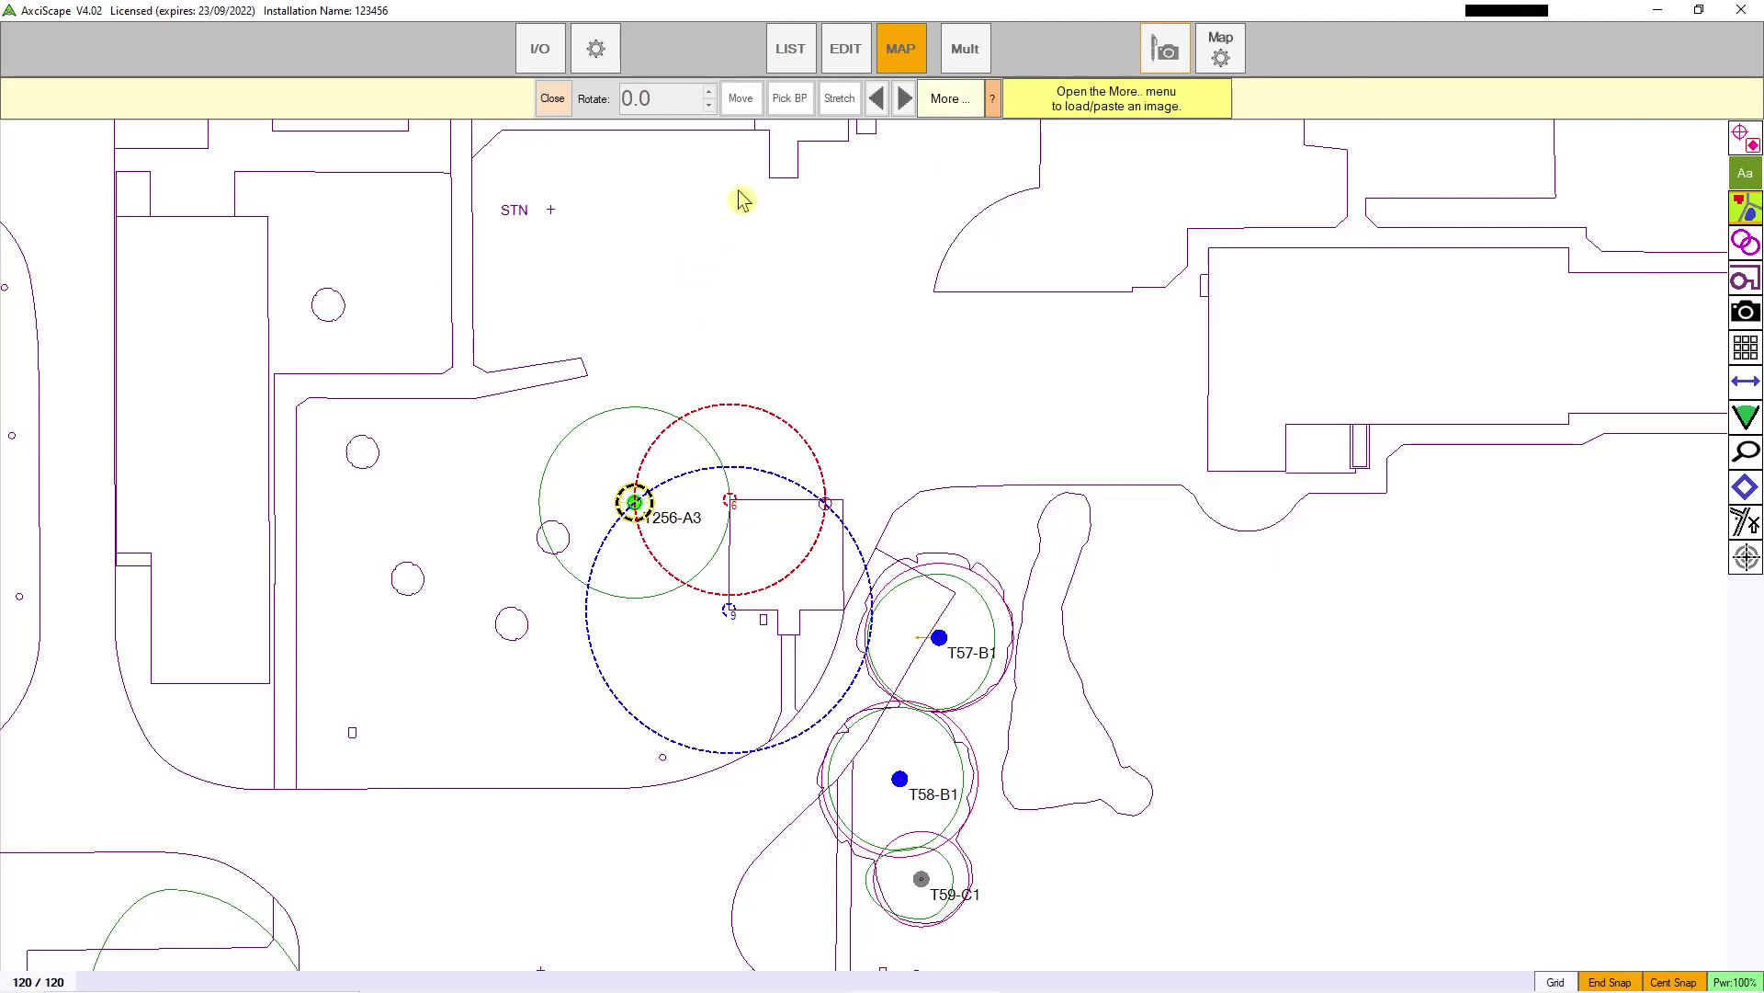
click(553, 98)
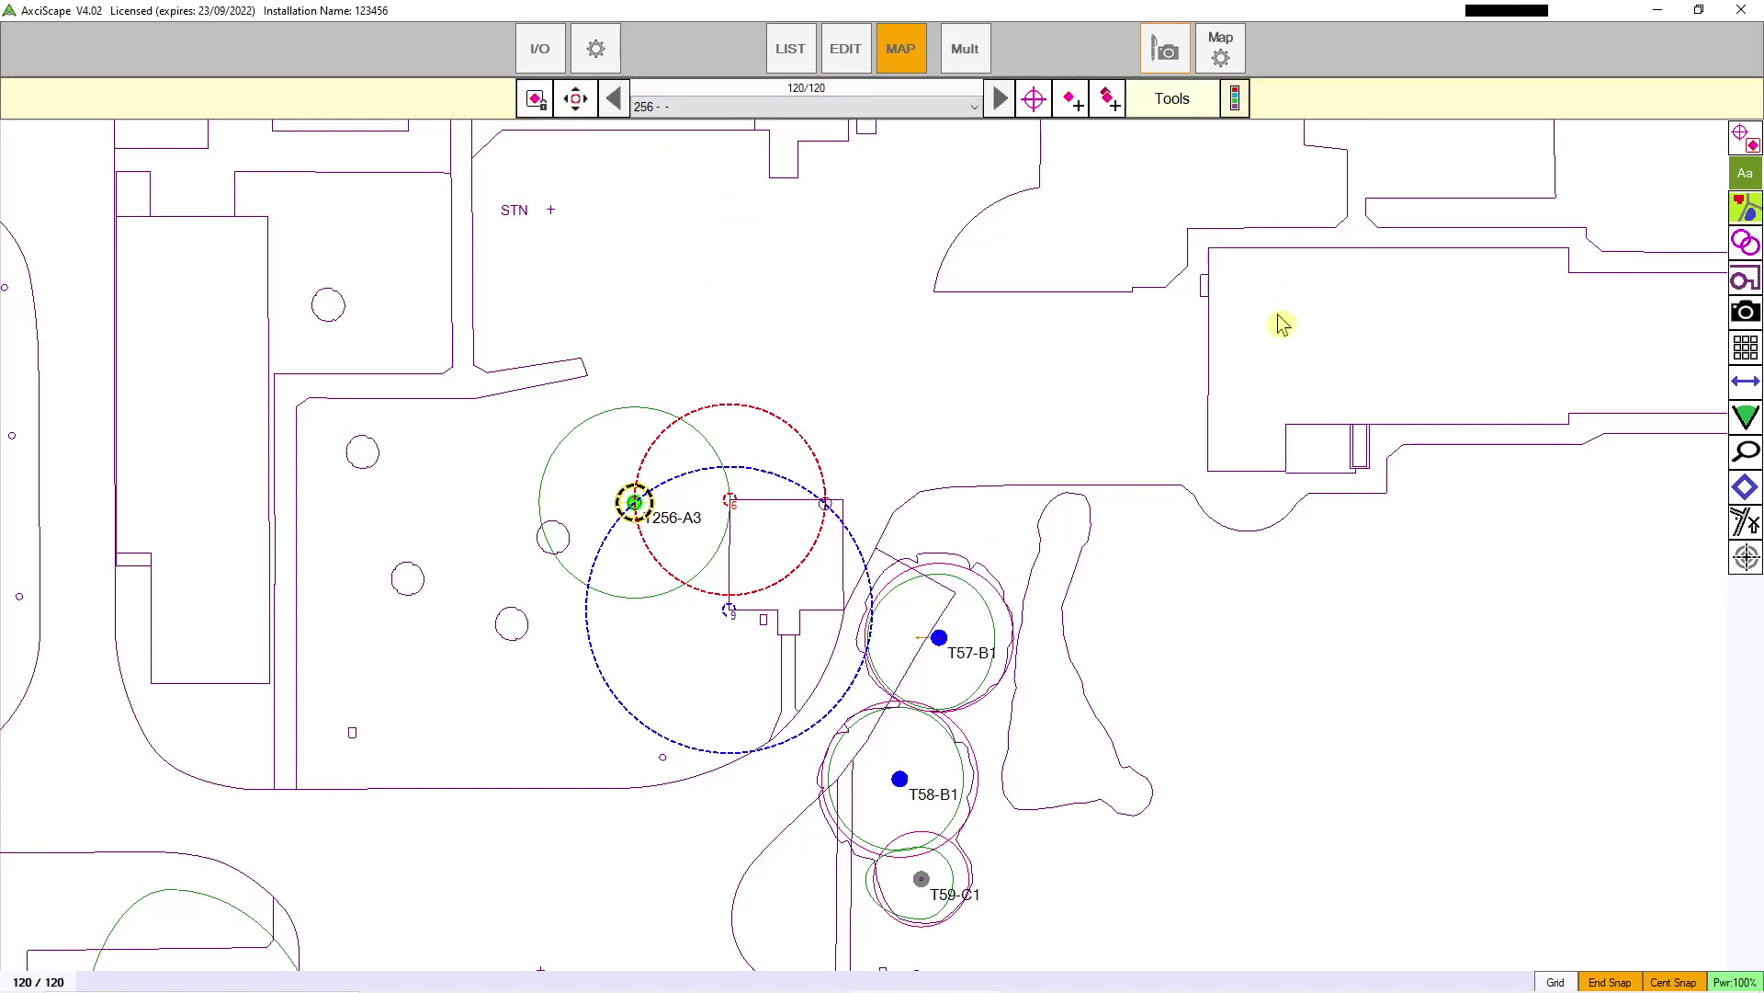
Step: Plot an open three-point line object about 55.2 m long, running west from the boundary corner near T41 past the three large circles
scroll(989, 393, down, 2)
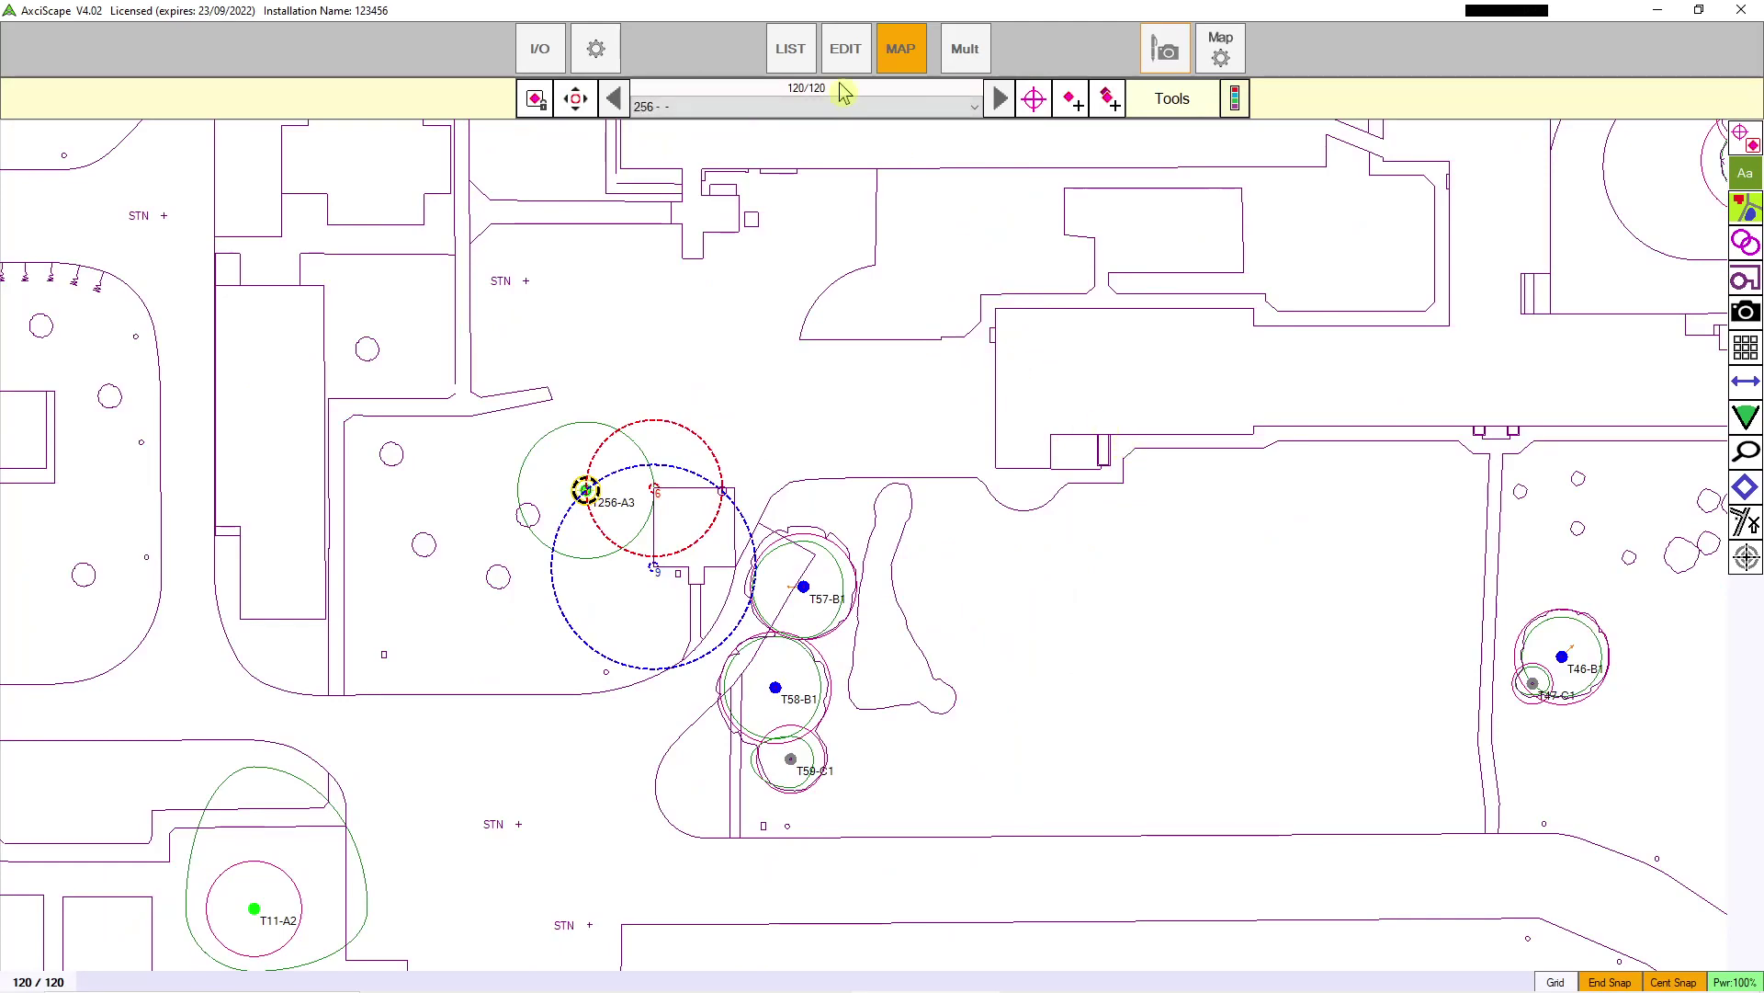
drag(1045, 324, 930, 366)
scroll(1167, 377, down, 1)
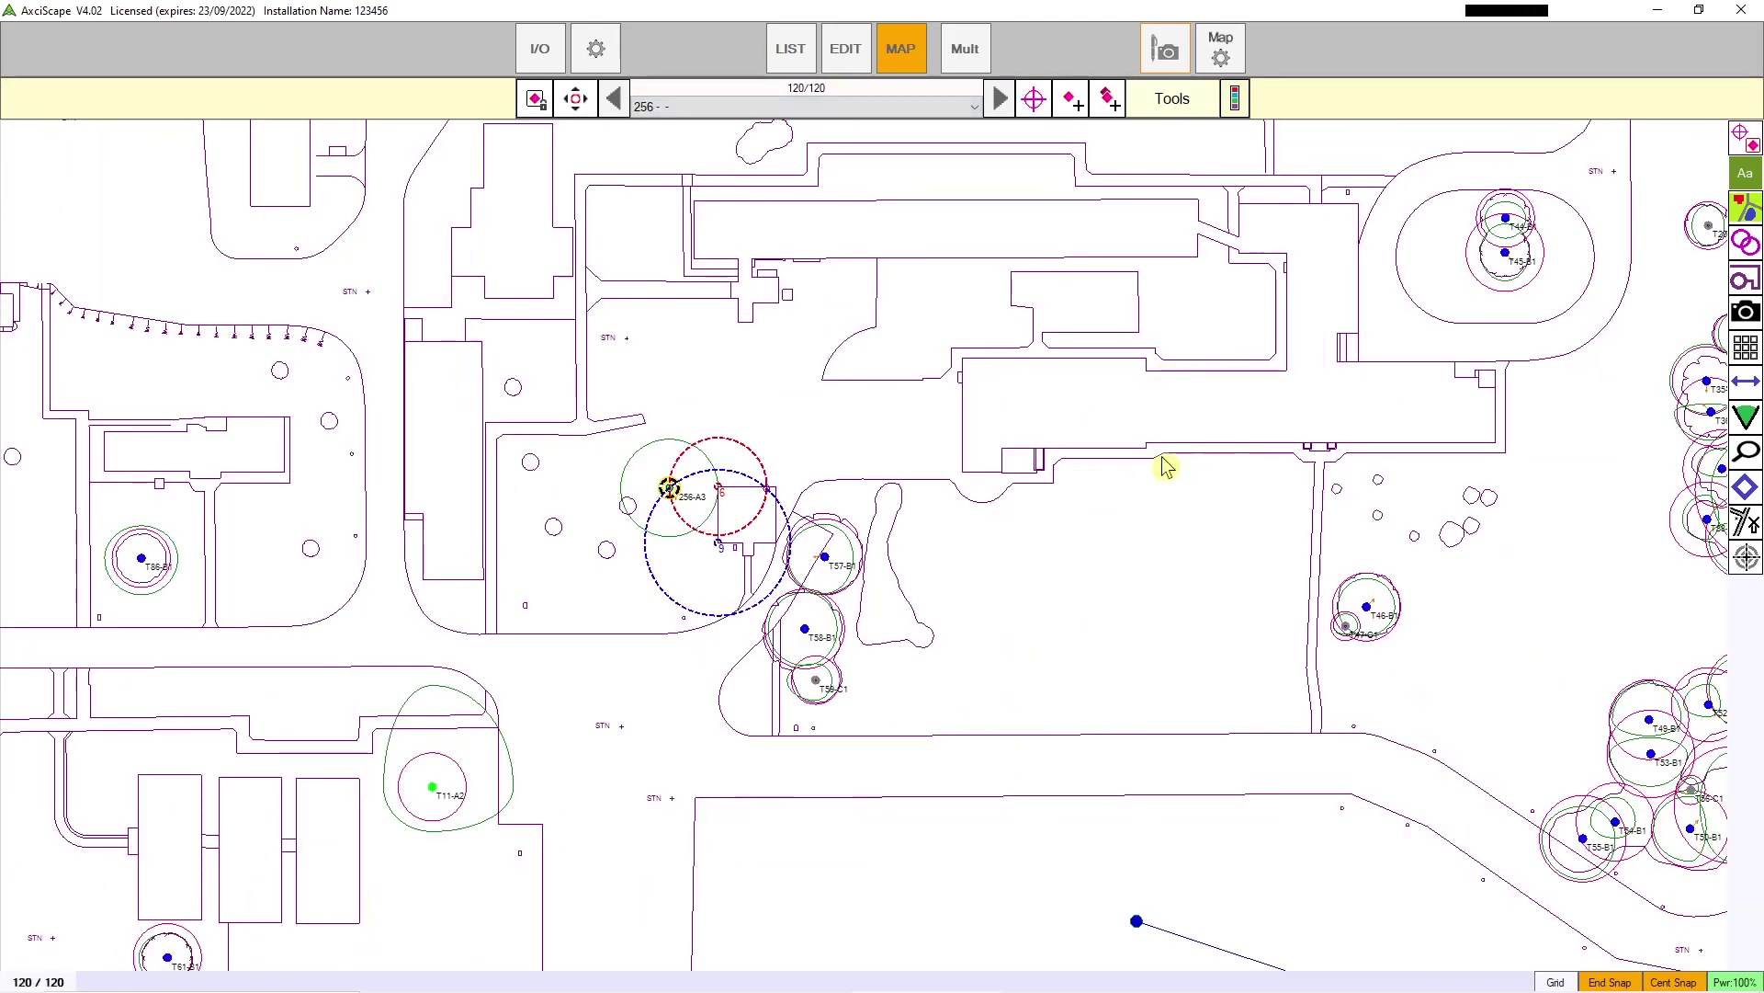
drag(1167, 465, 800, 555)
drag(1048, 366, 796, 615)
scroll(1032, 480, down, 1)
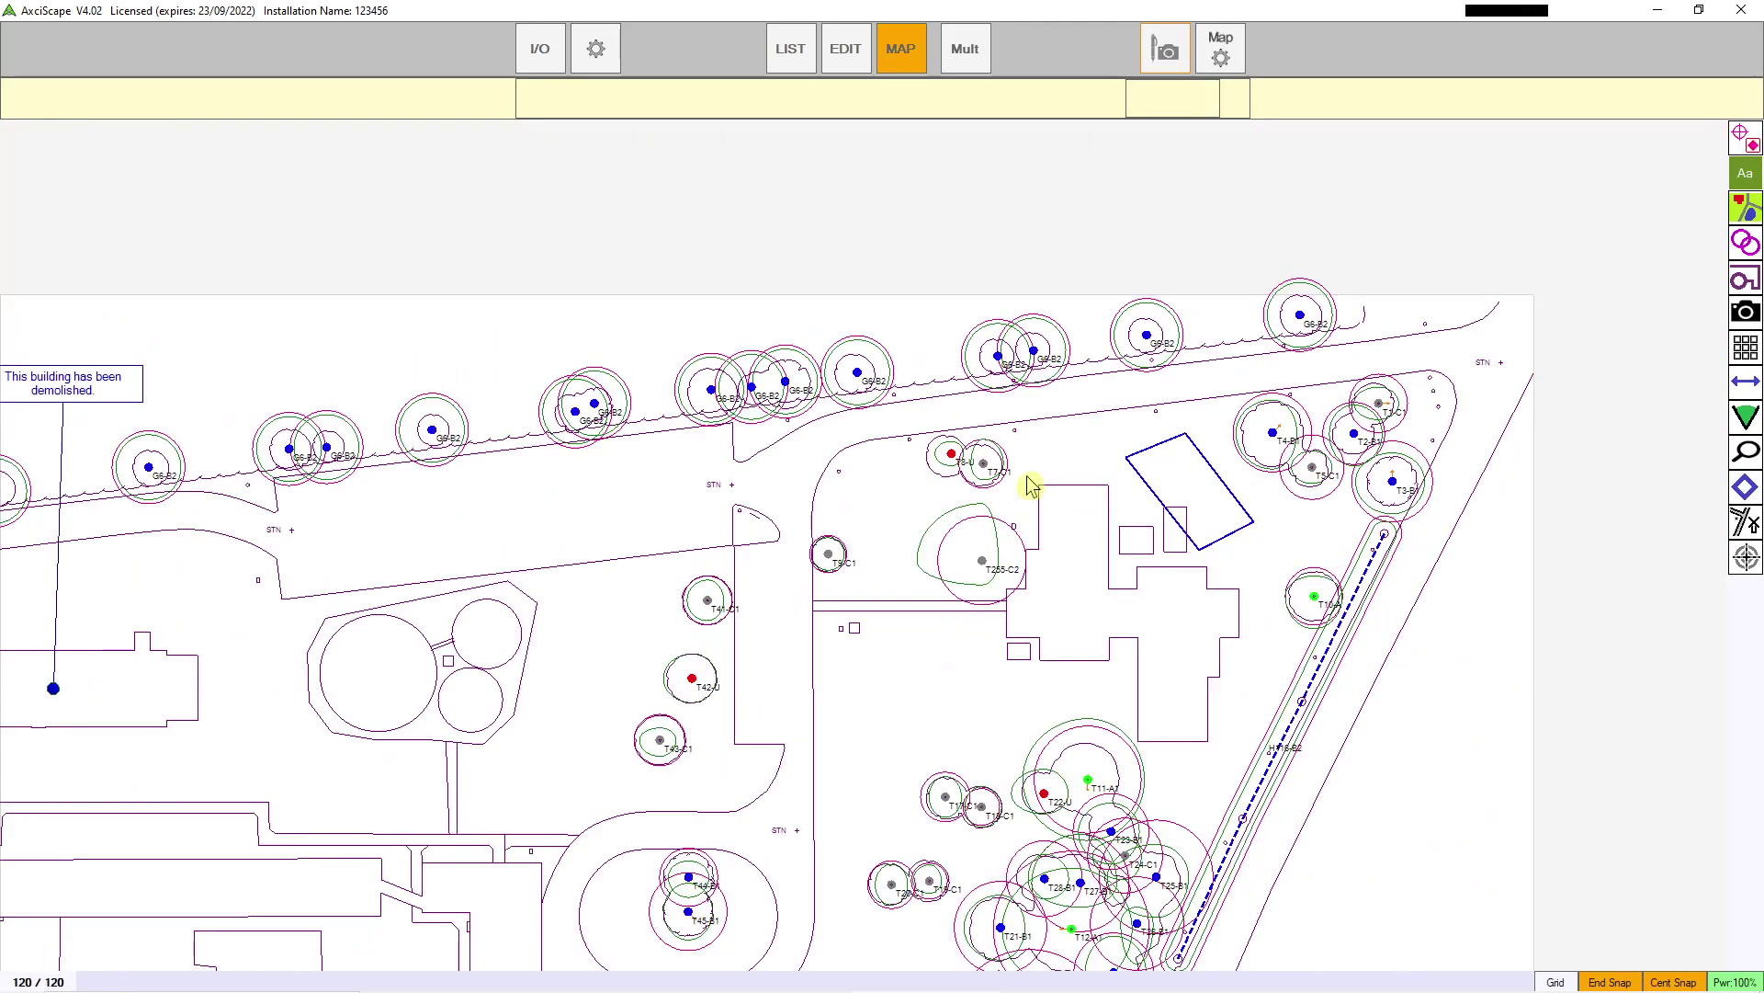
scroll(723, 462, up, 1)
scroll(678, 505, up, 3)
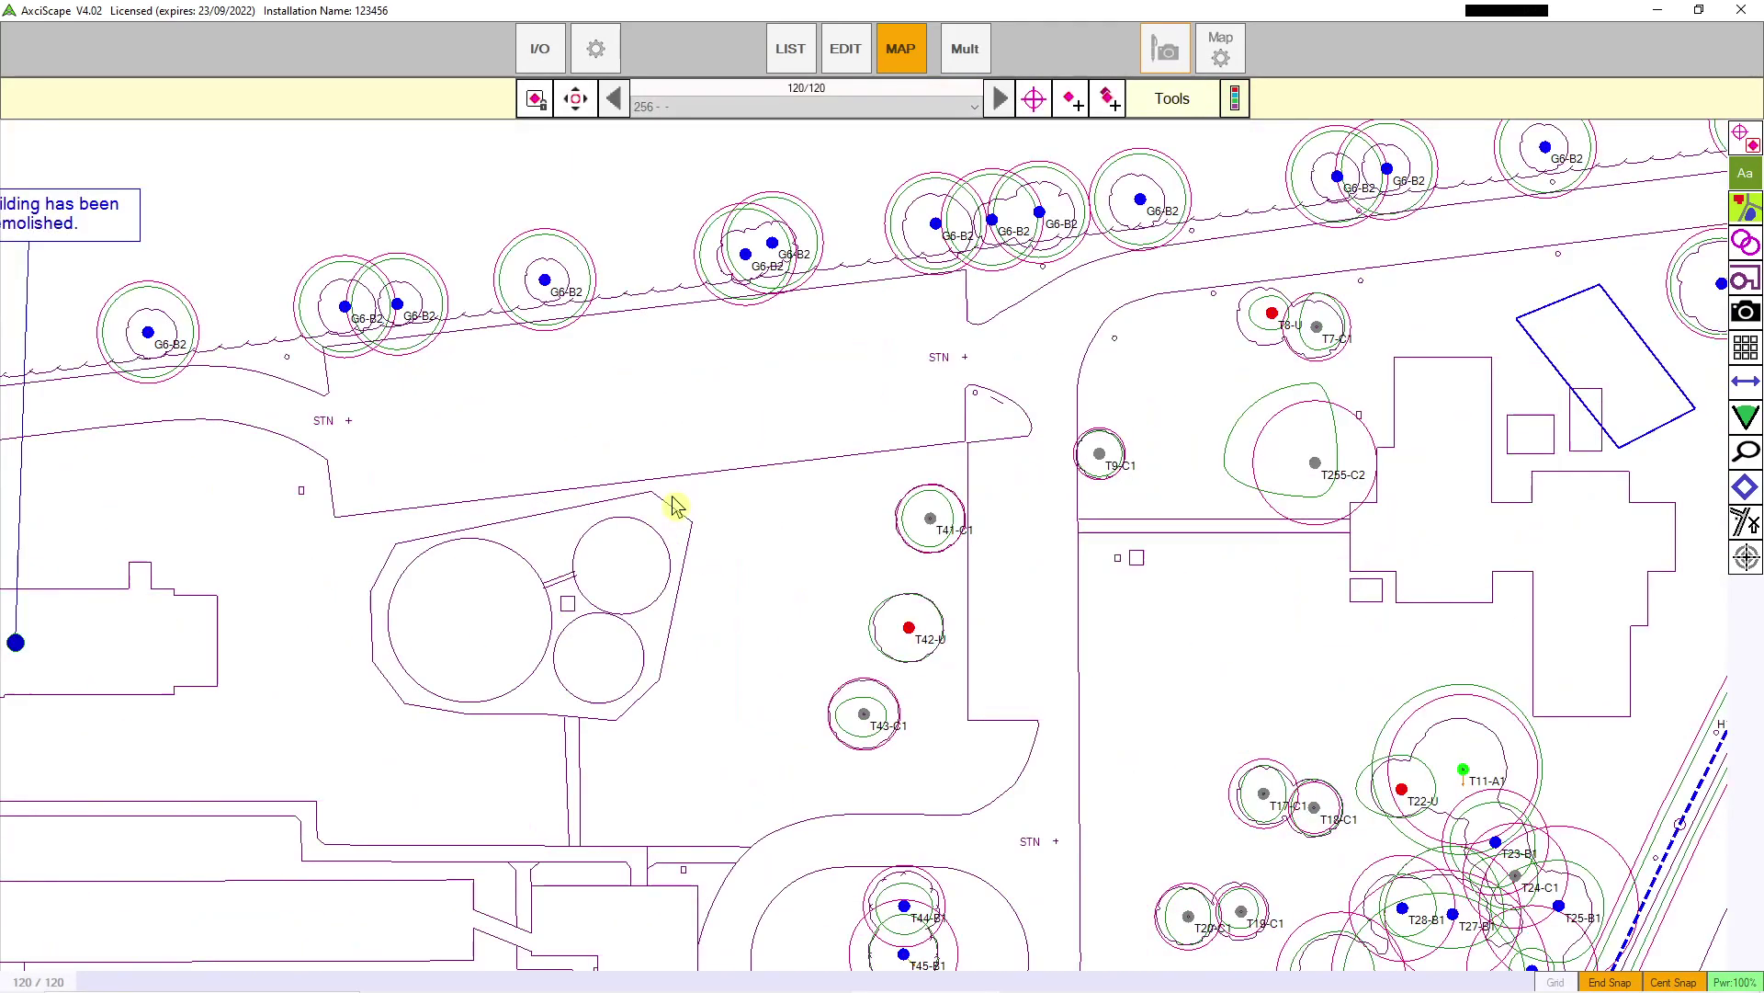
drag(678, 505, 791, 500)
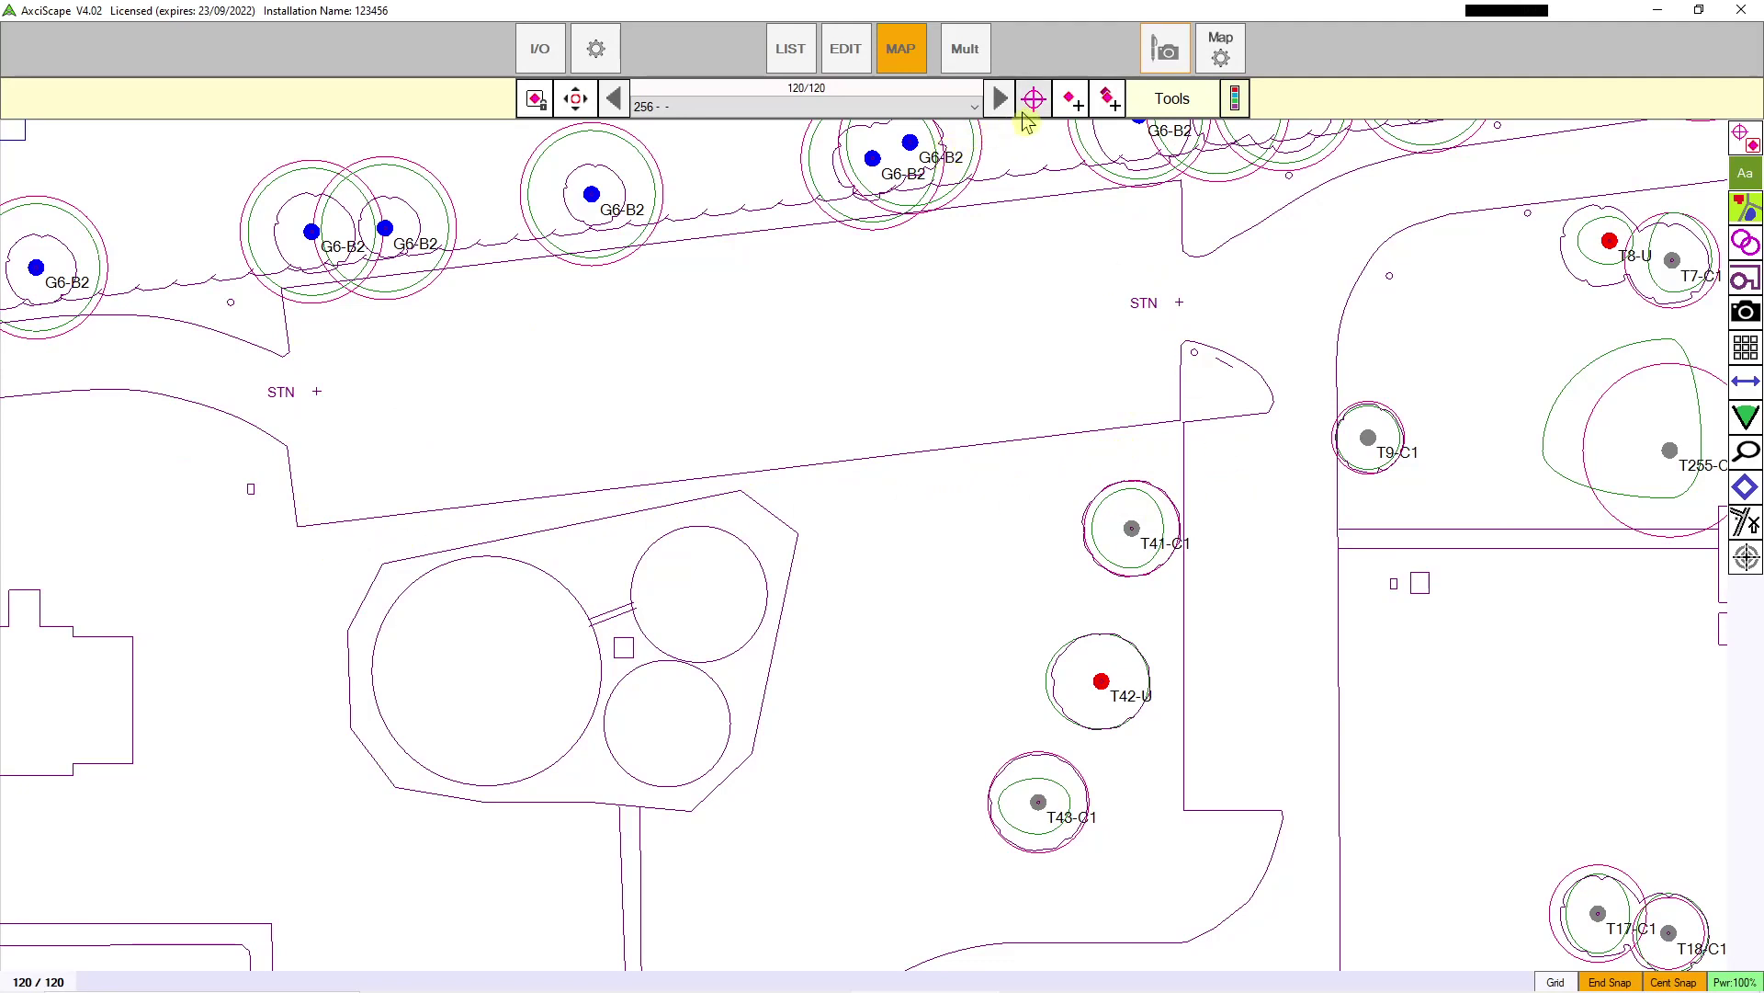
click(1072, 100)
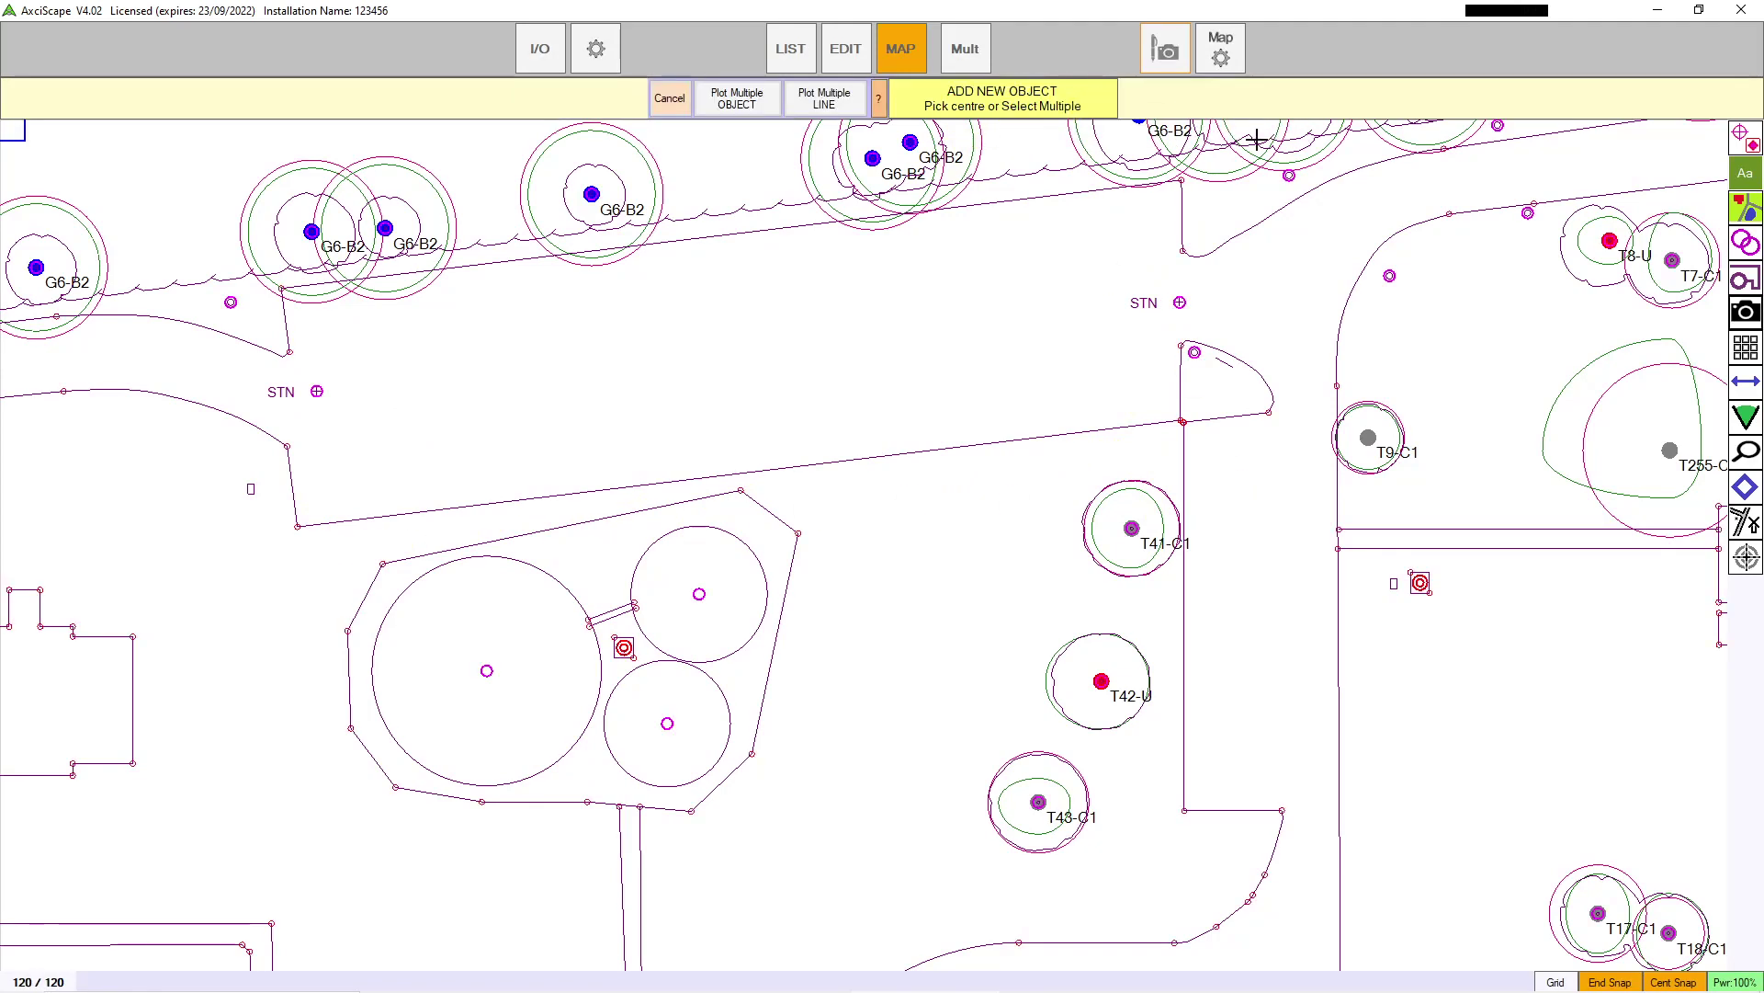
click(837, 105)
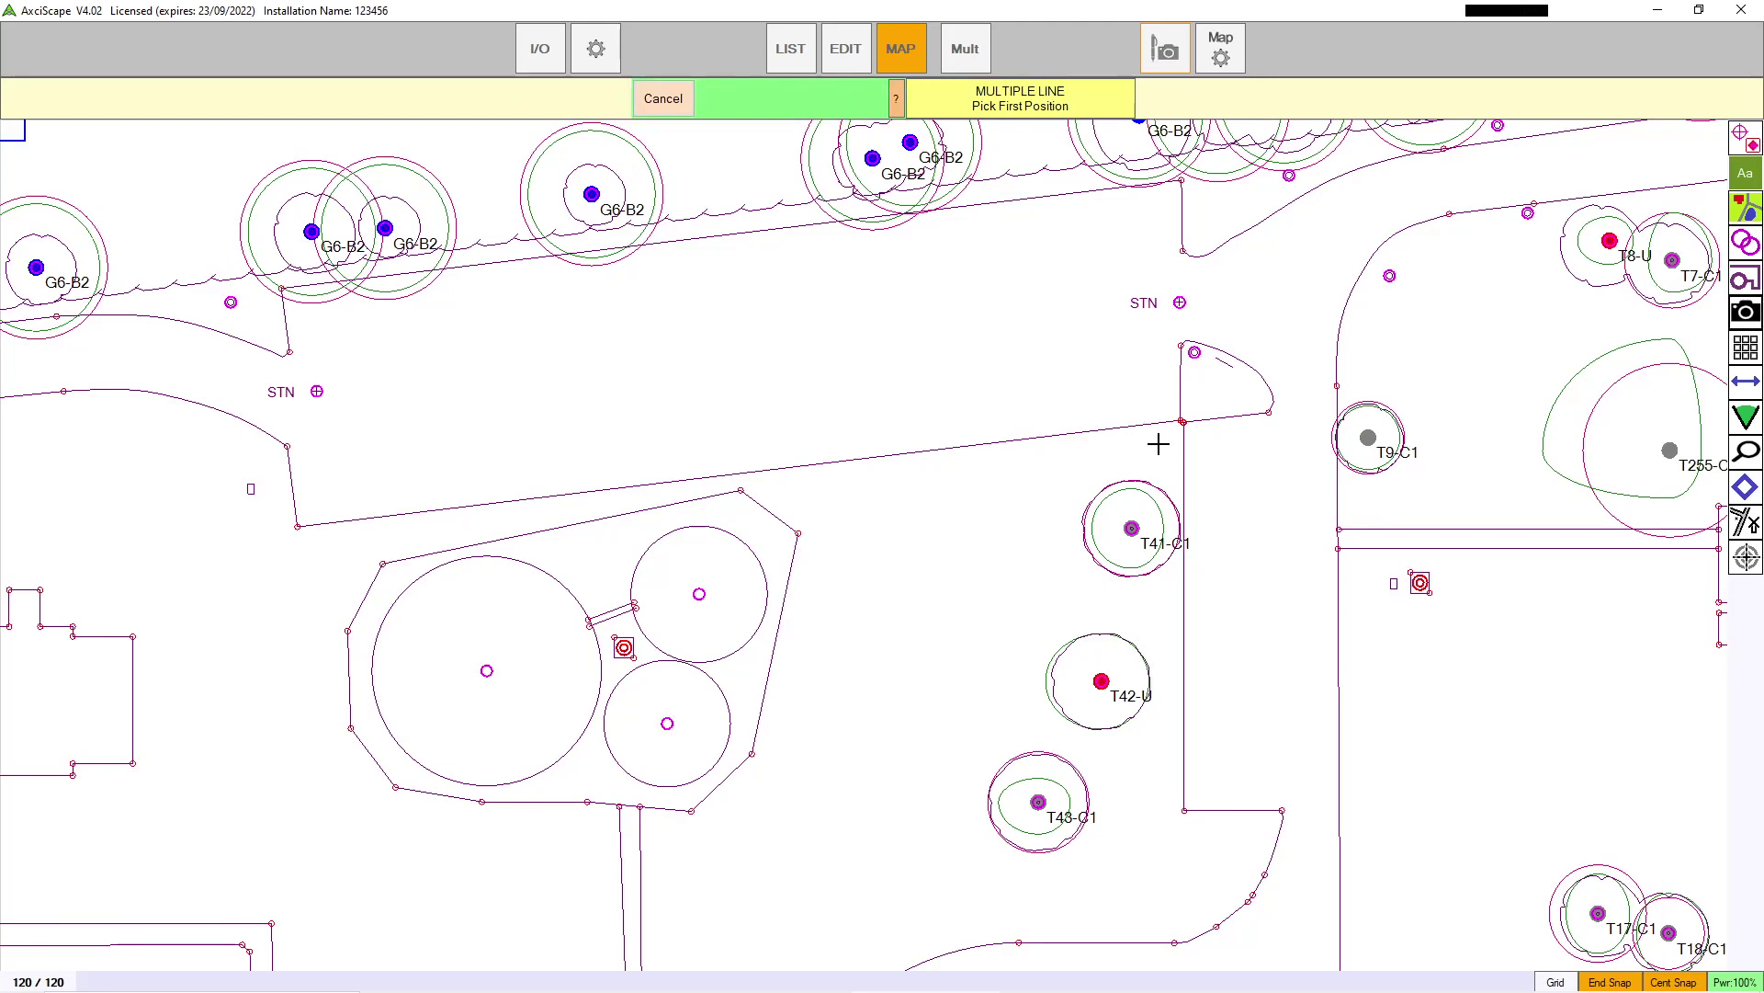
scroll(1157, 444, up, 2)
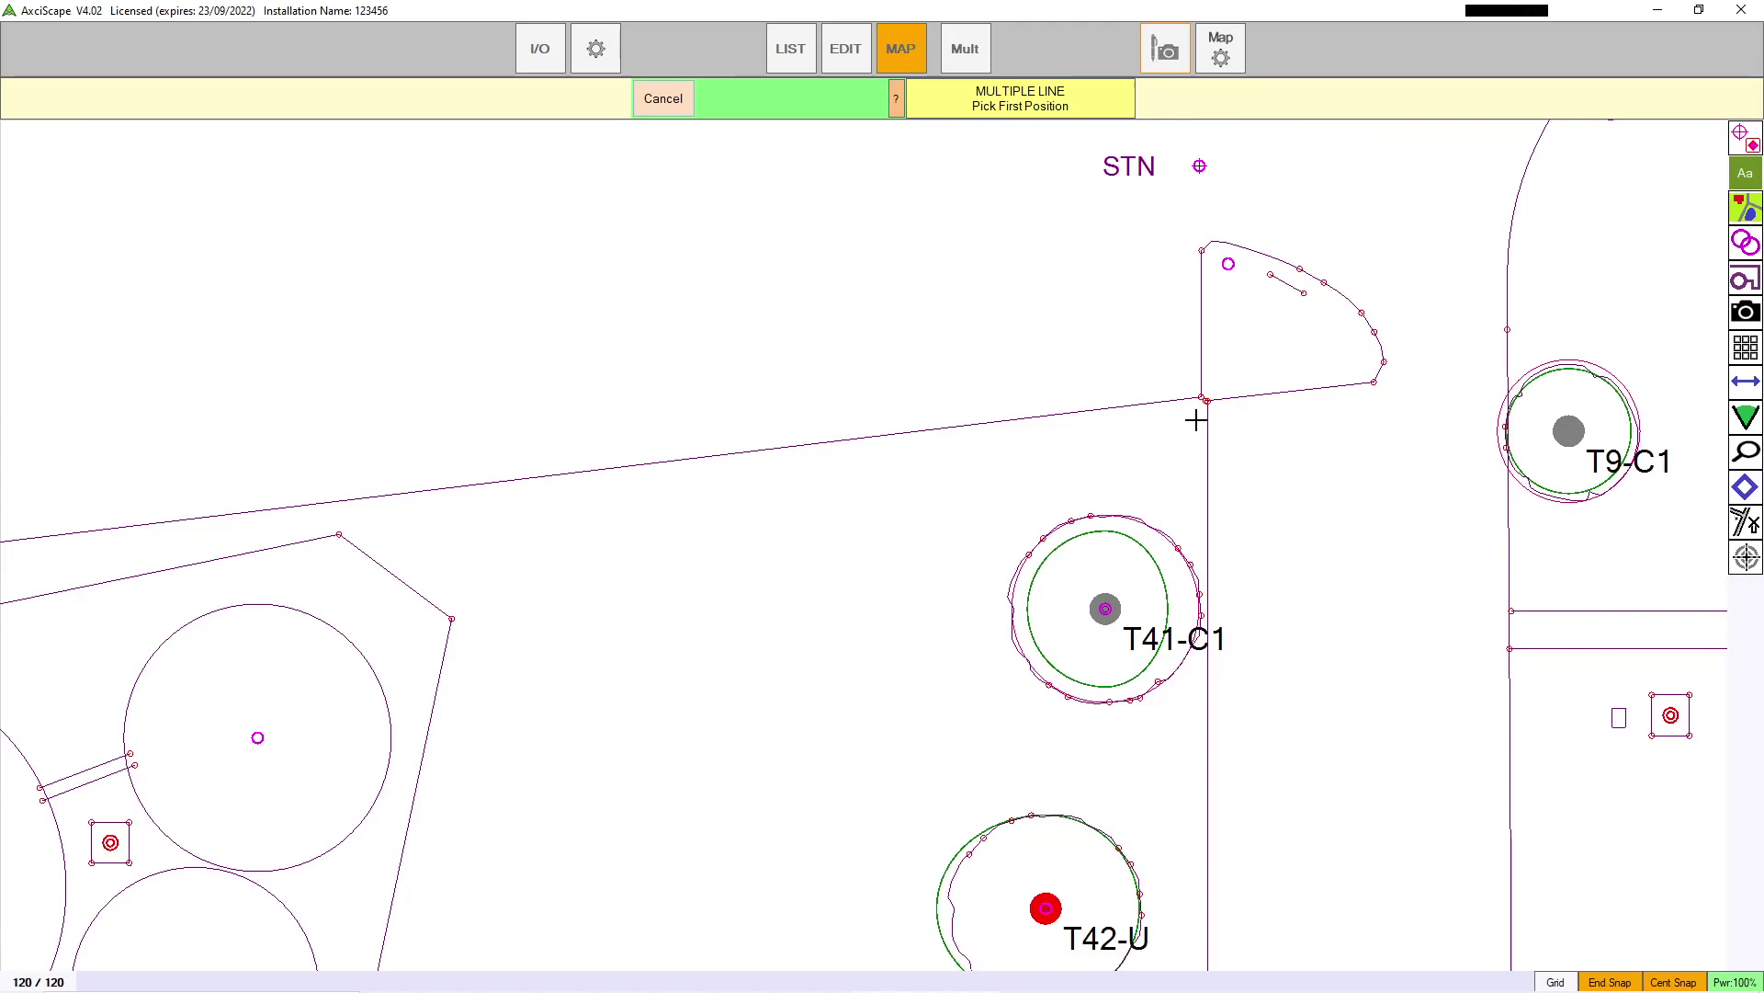
click(1189, 418)
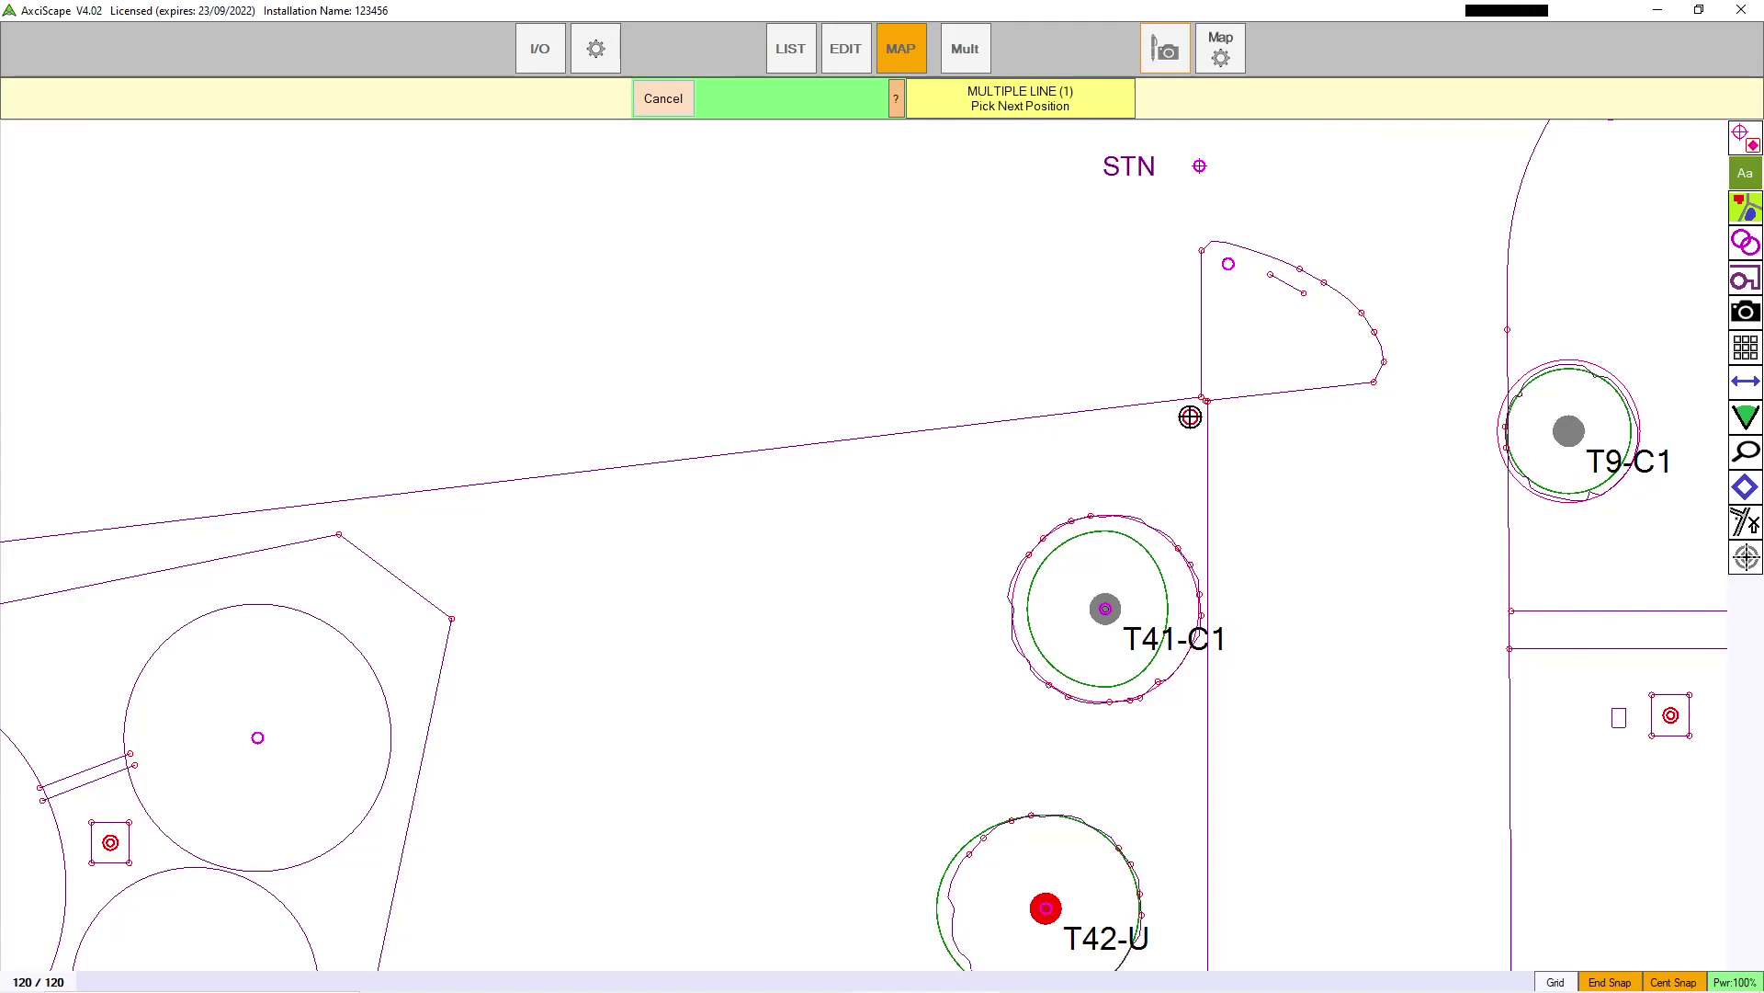
drag(443, 513, 873, 425)
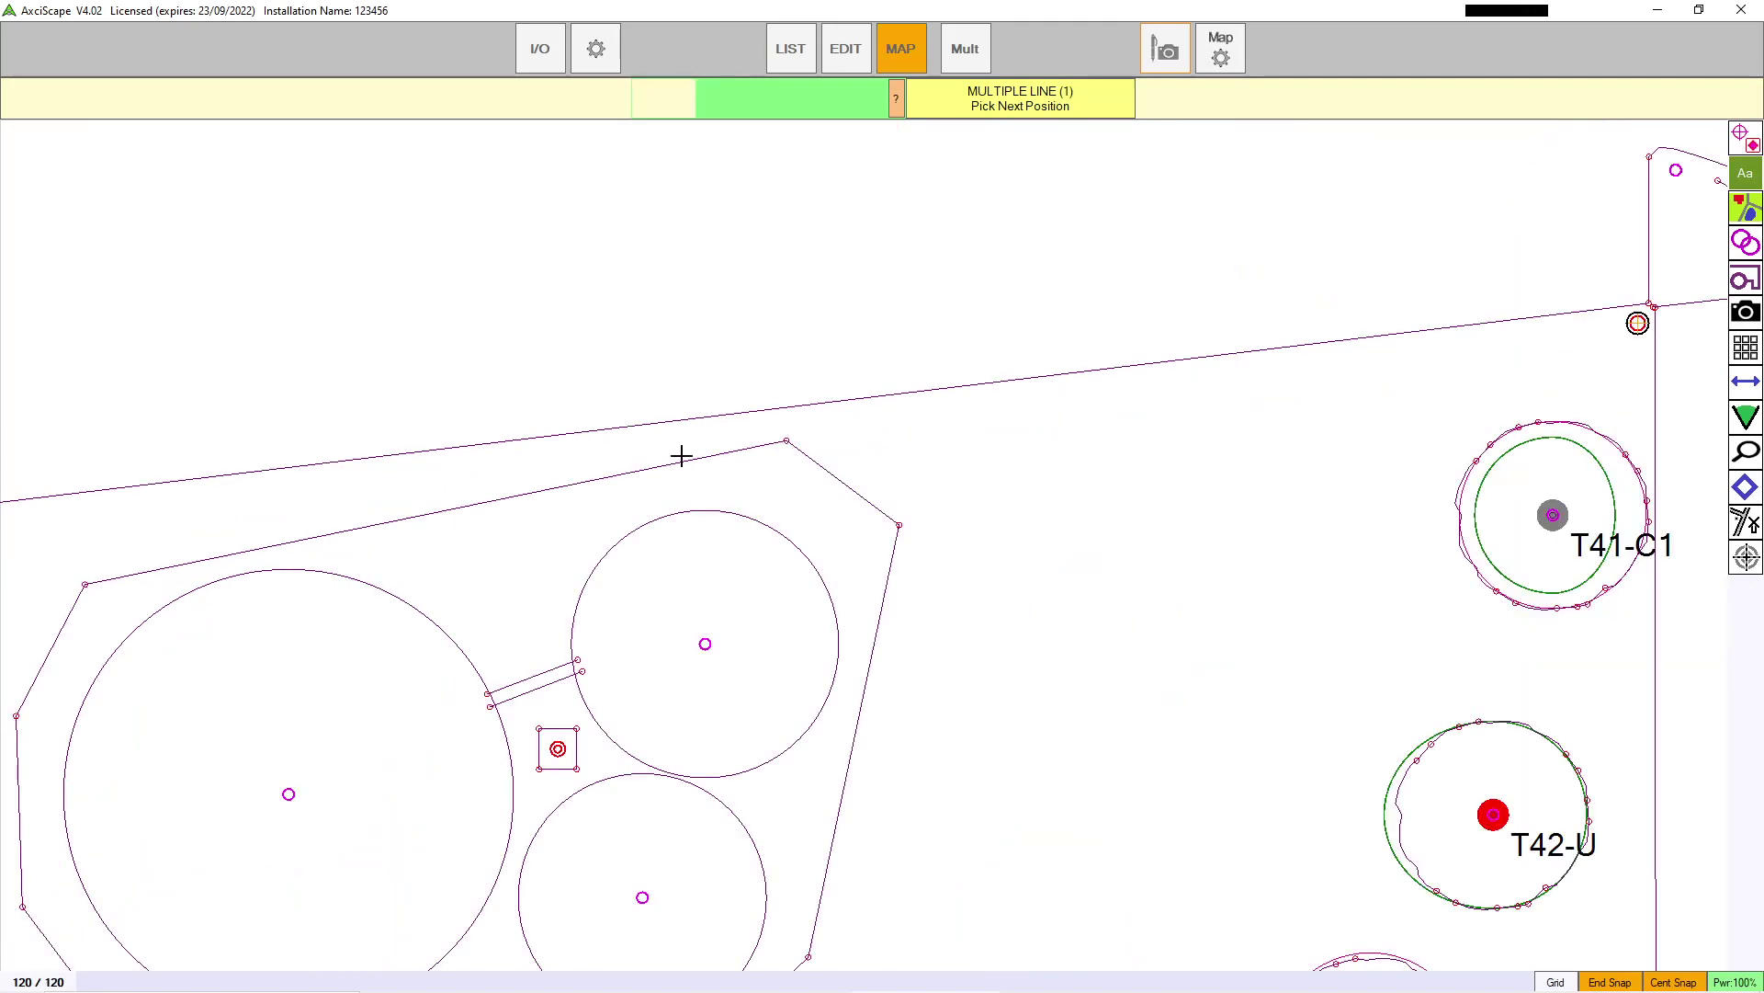
click(603, 448)
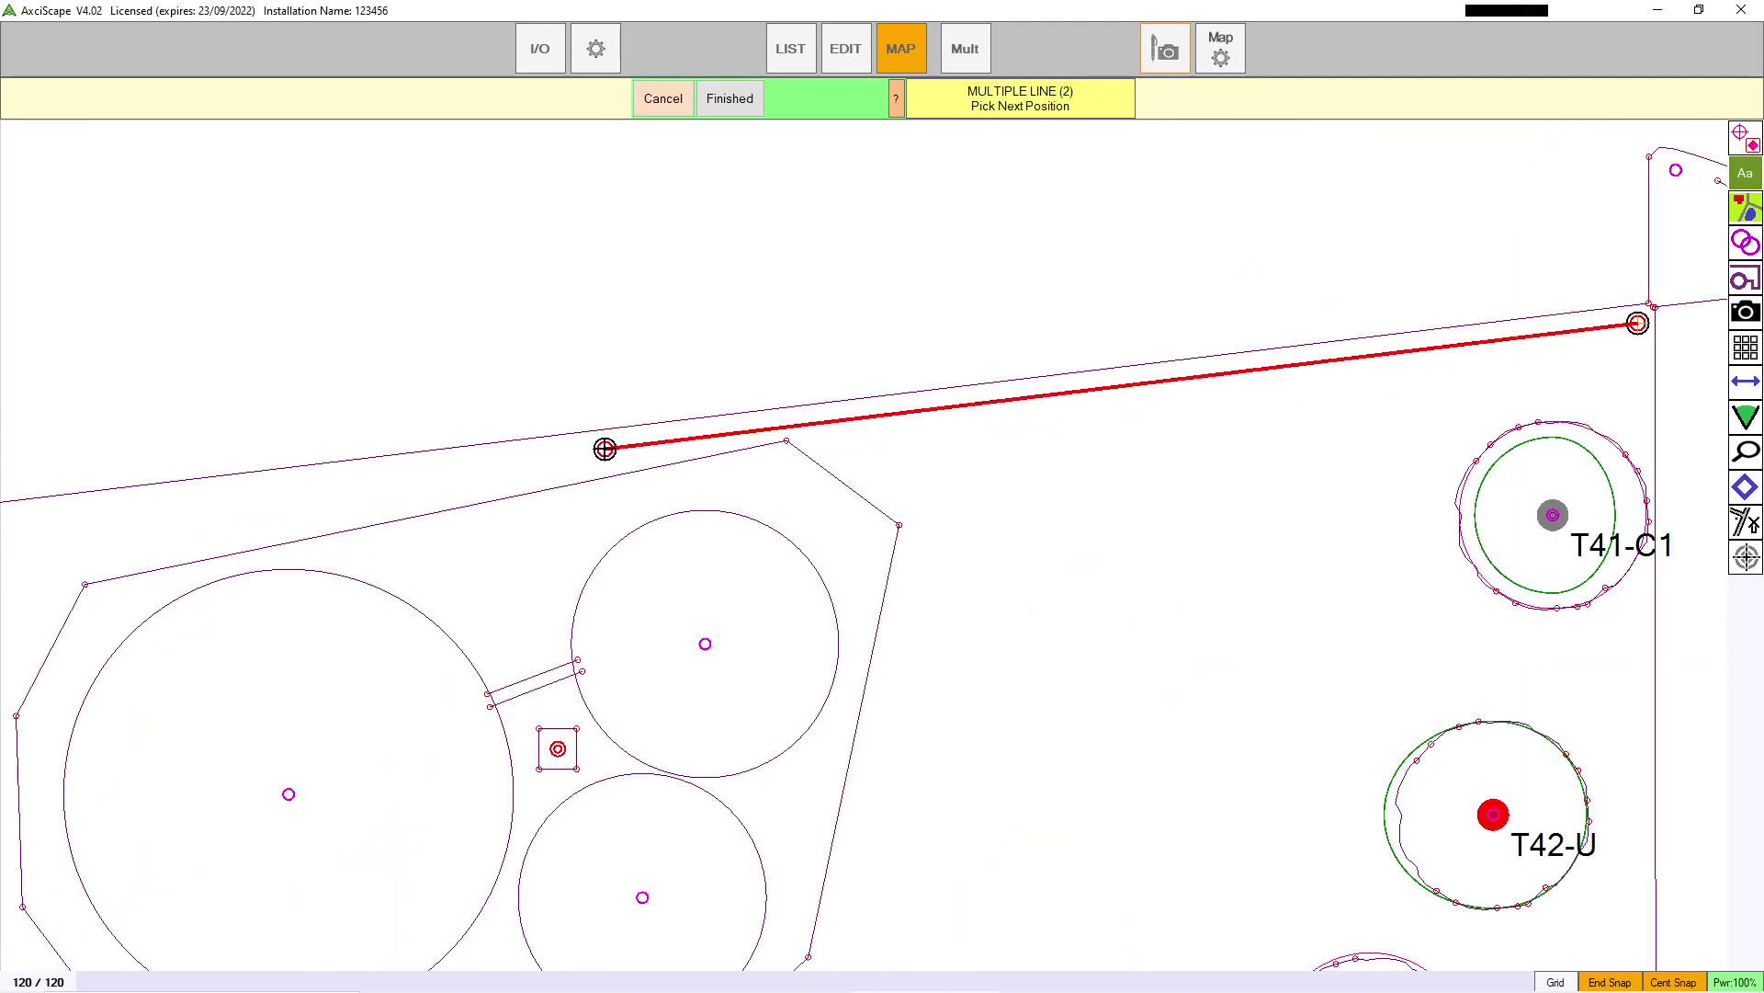
drag(324, 483, 985, 370)
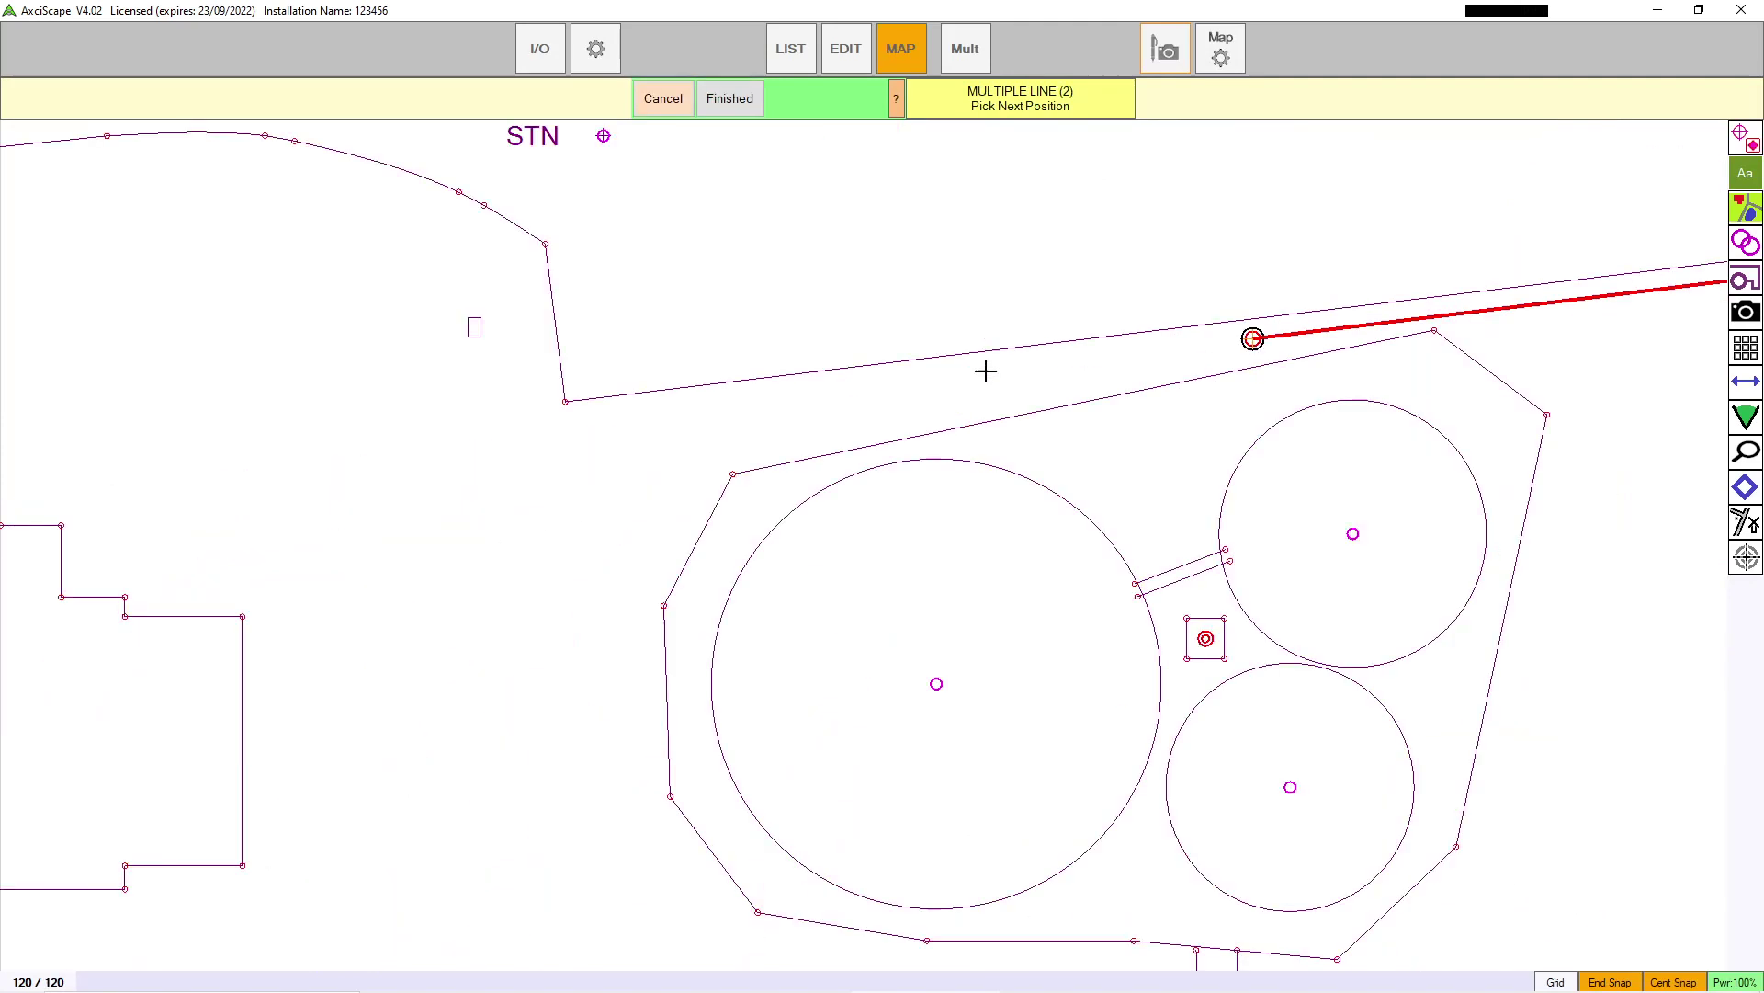
click(577, 421)
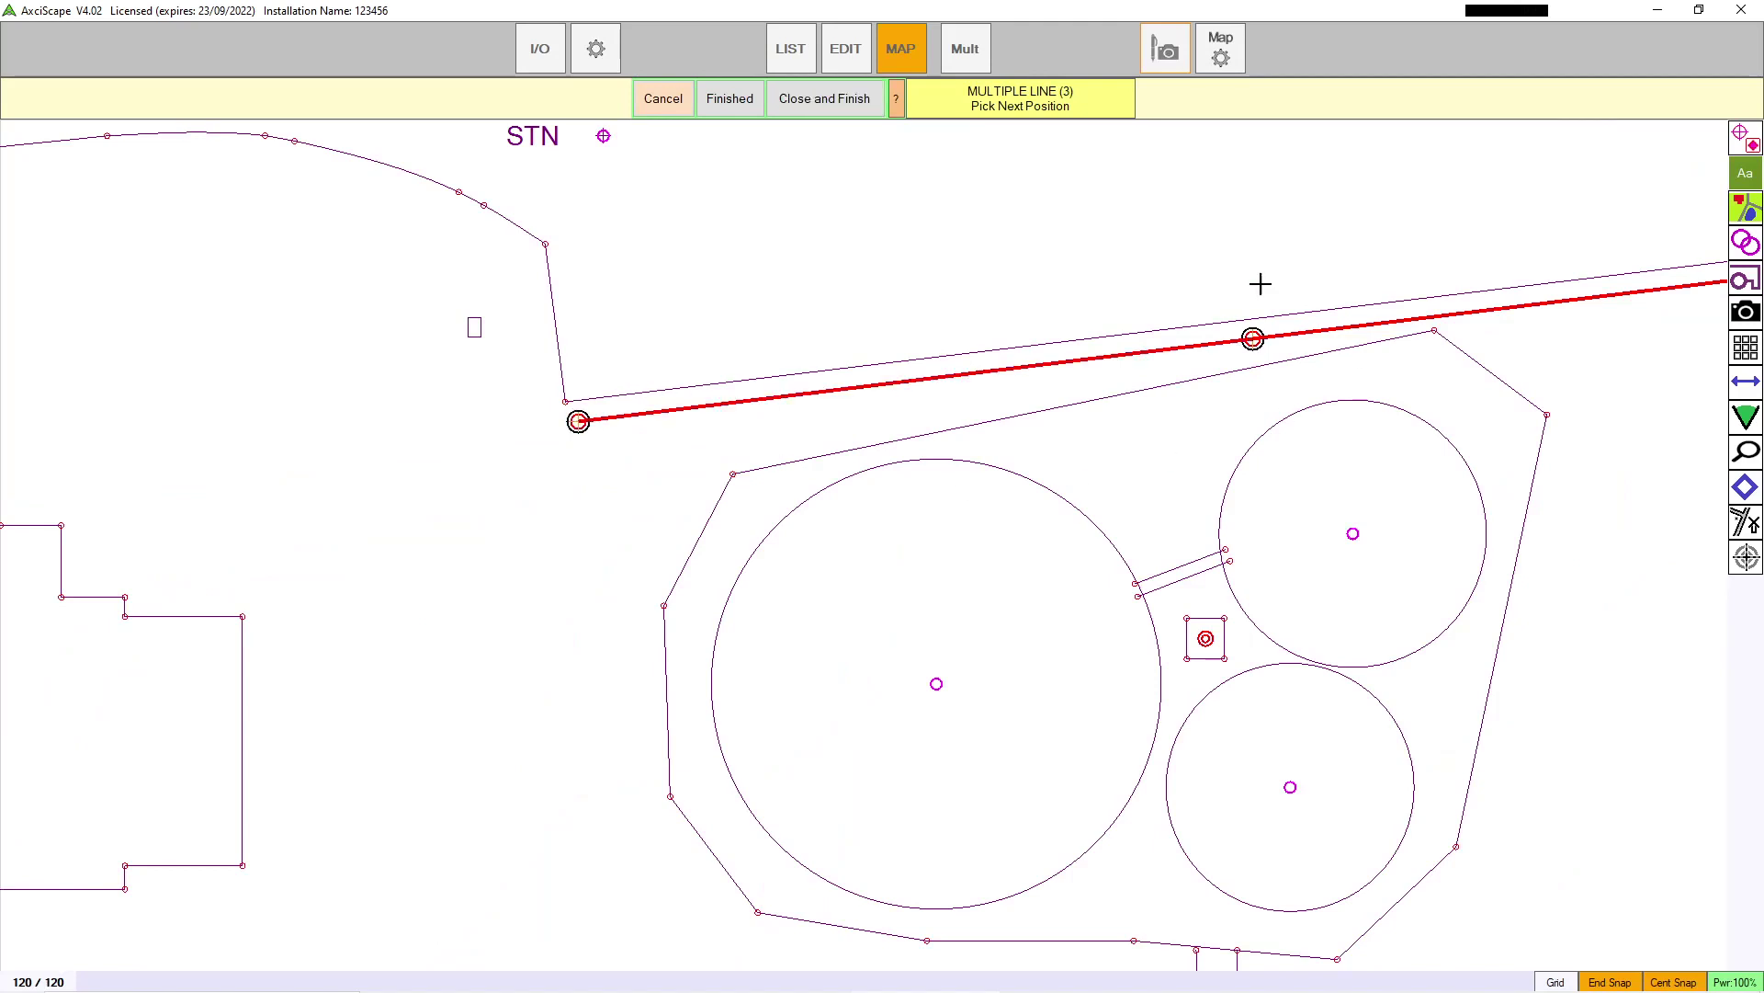
click(727, 99)
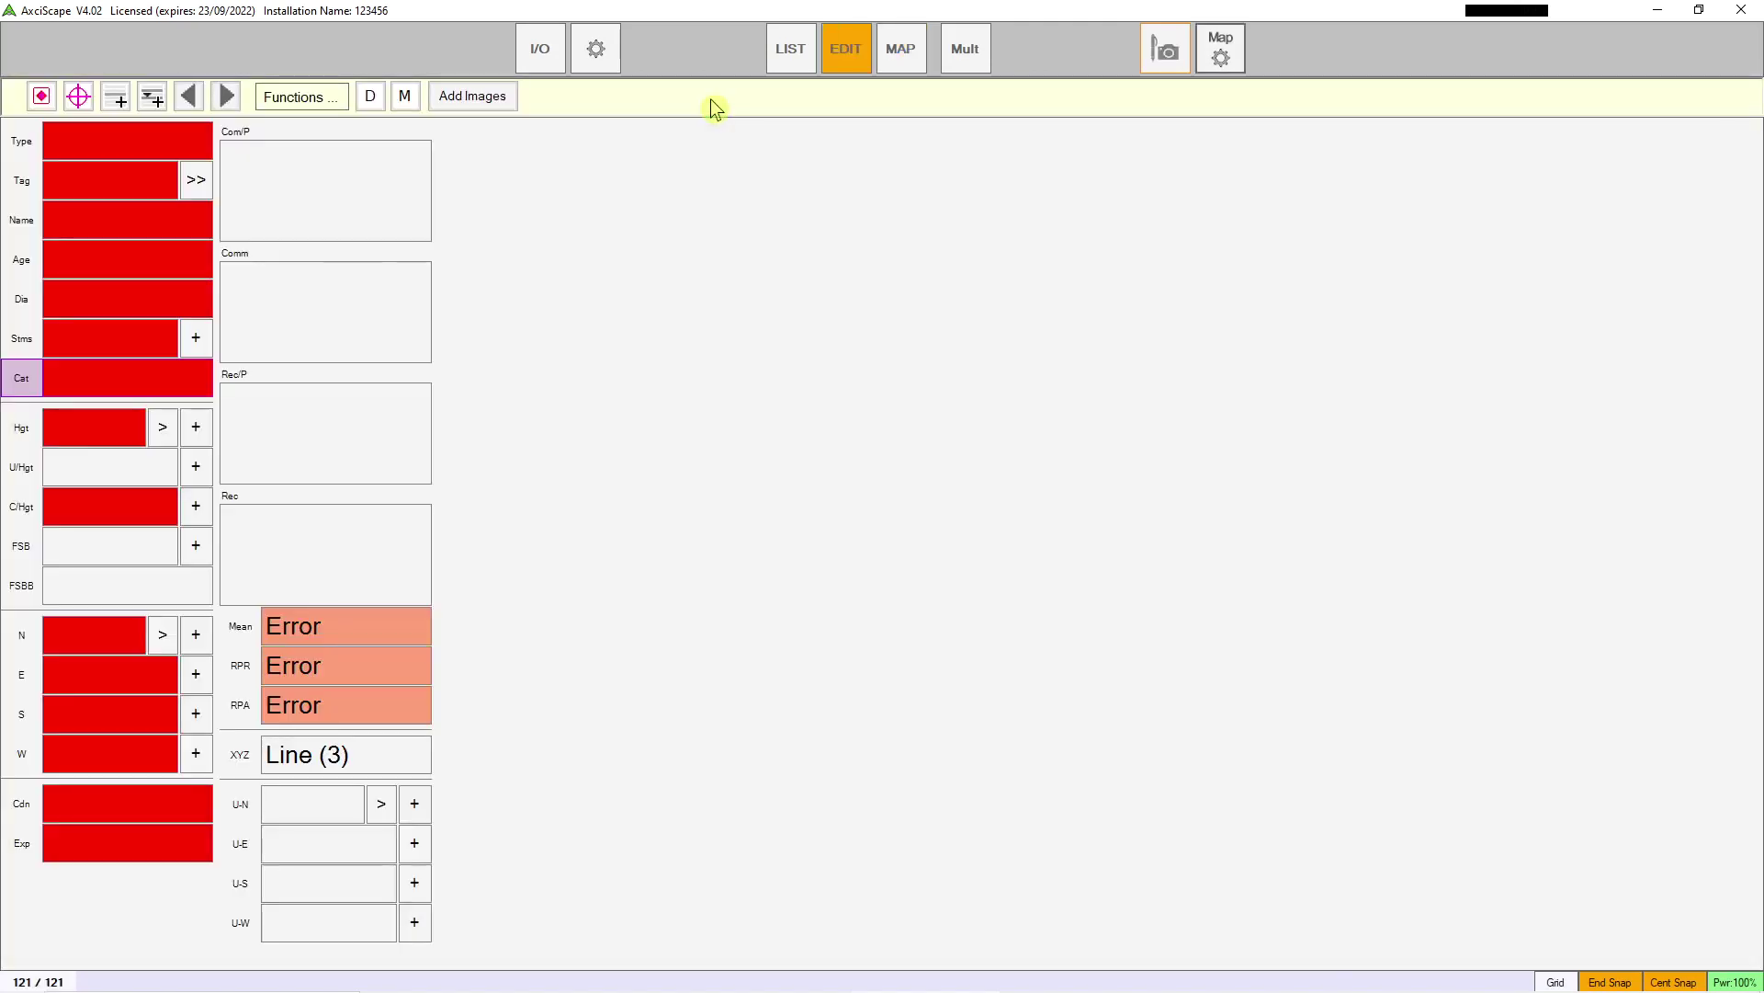
Step: Display the edit form beside the map and give the new line object type H and tag 1
click(971, 56)
scroll(1094, 551, down, 5)
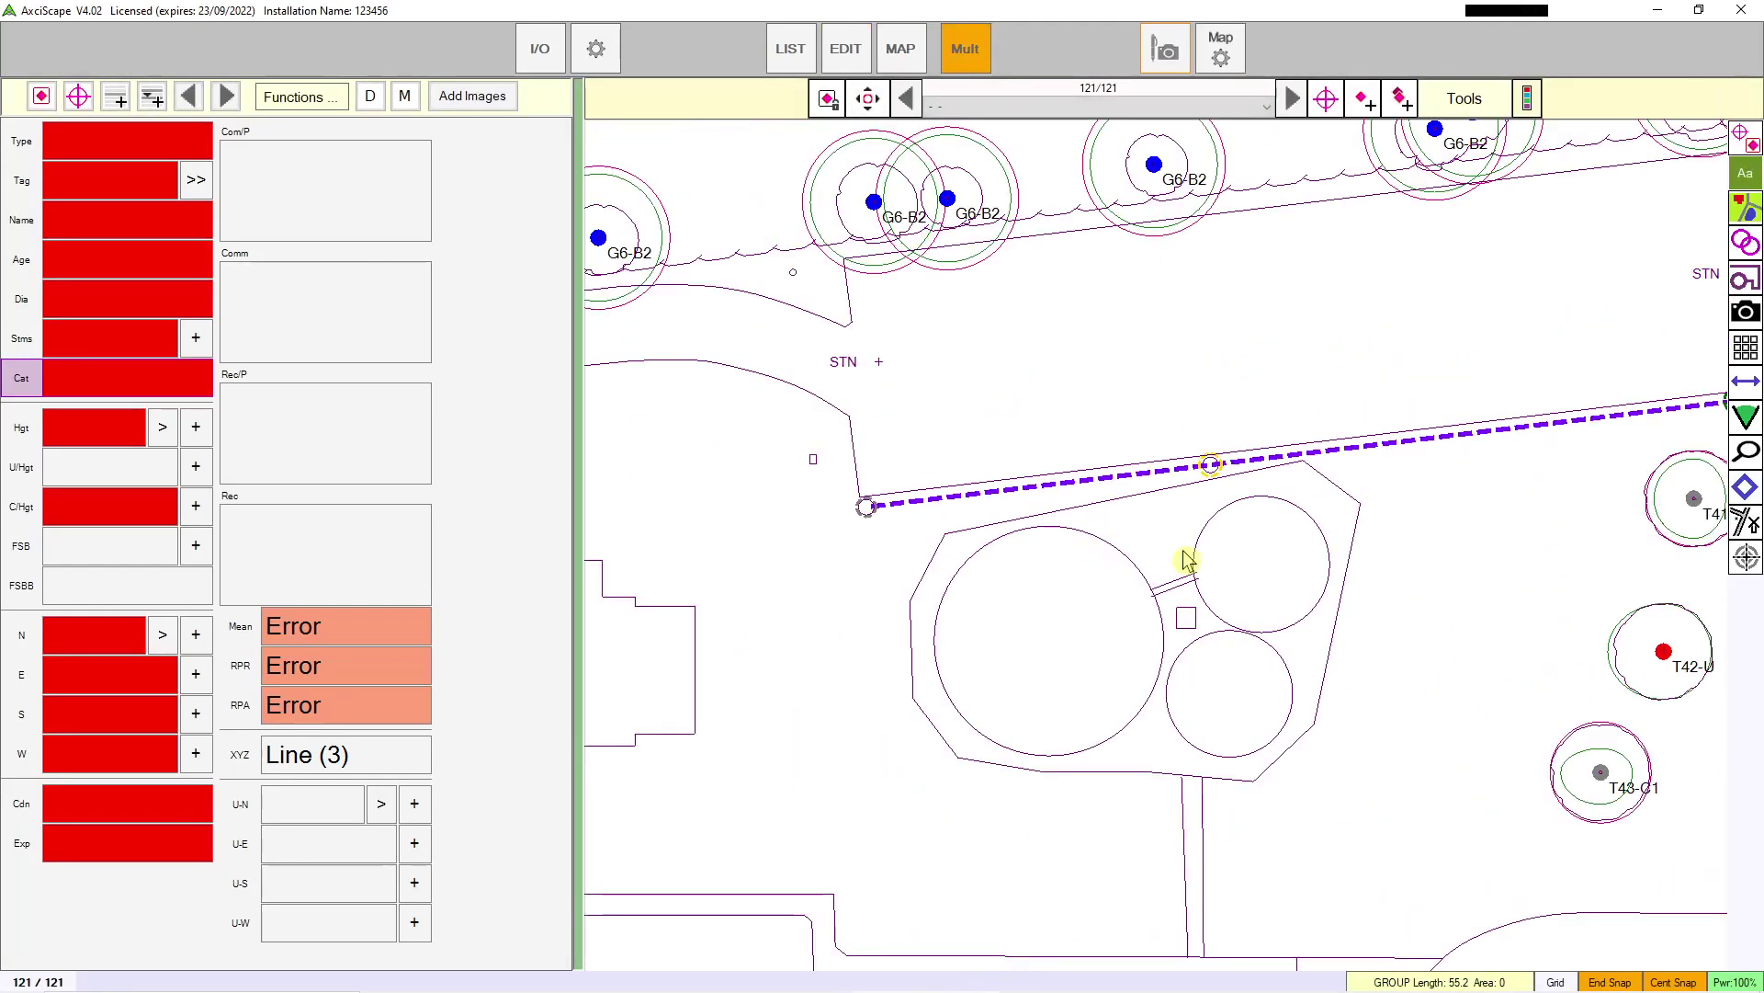
click(73, 150)
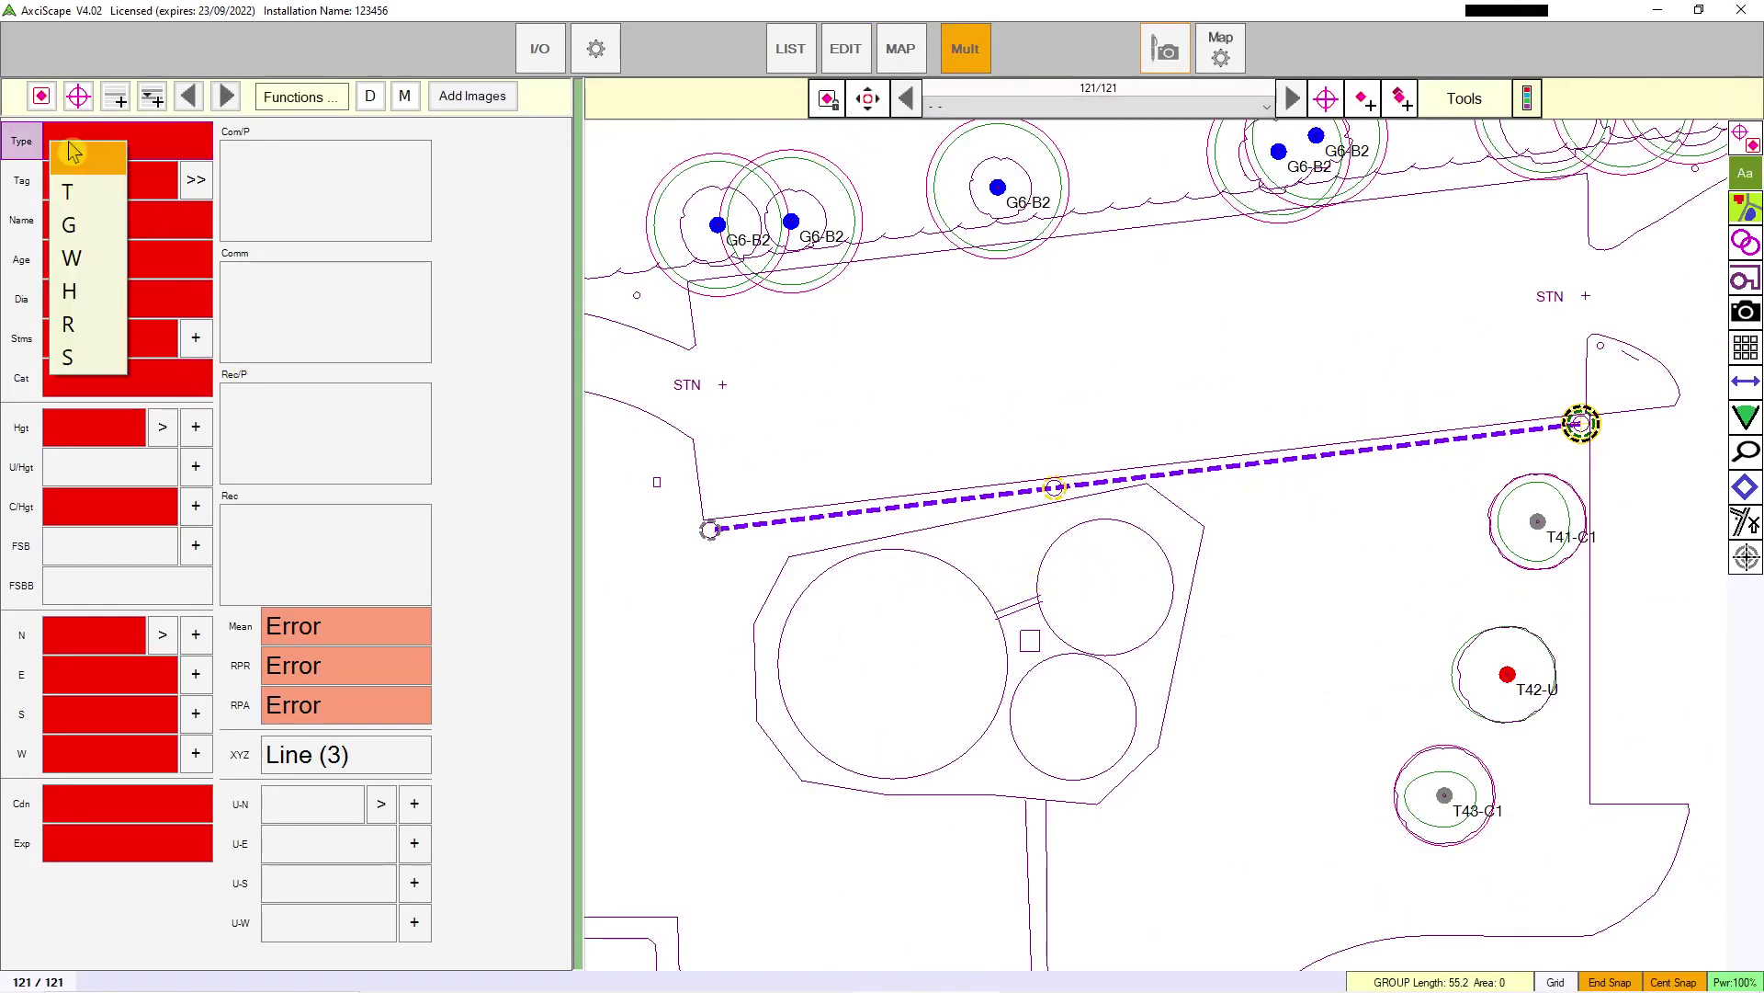
click(88, 298)
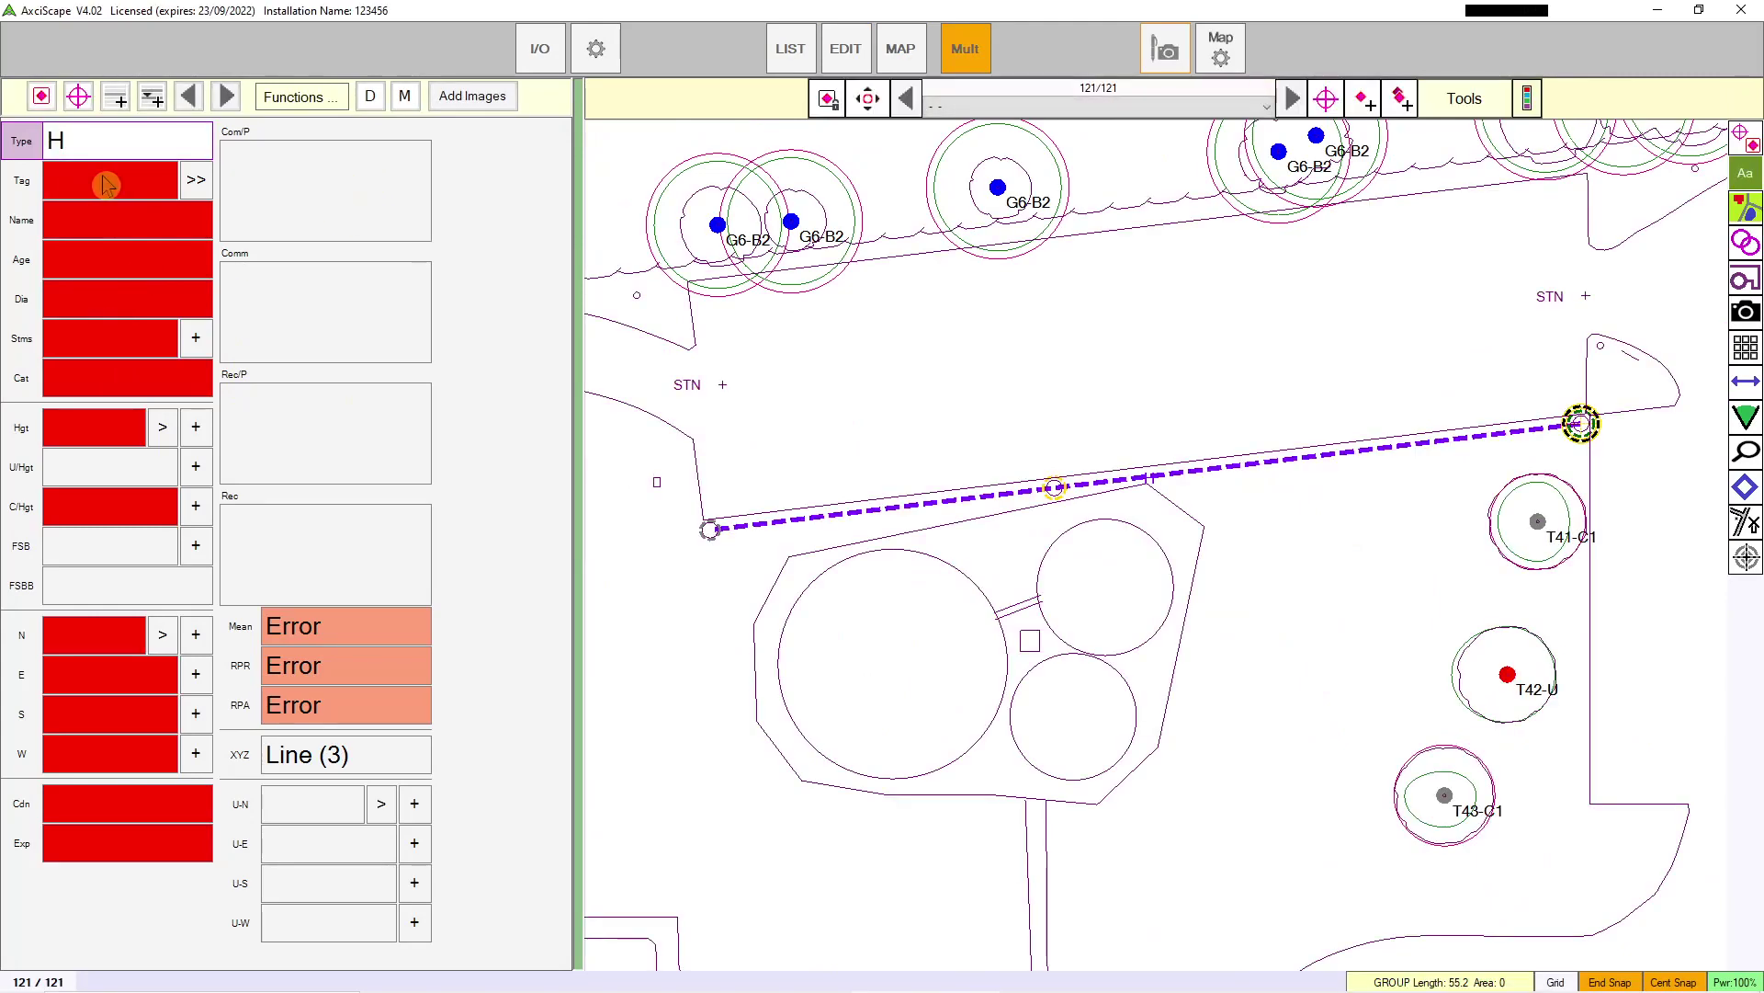
click(84, 189)
click(659, 384)
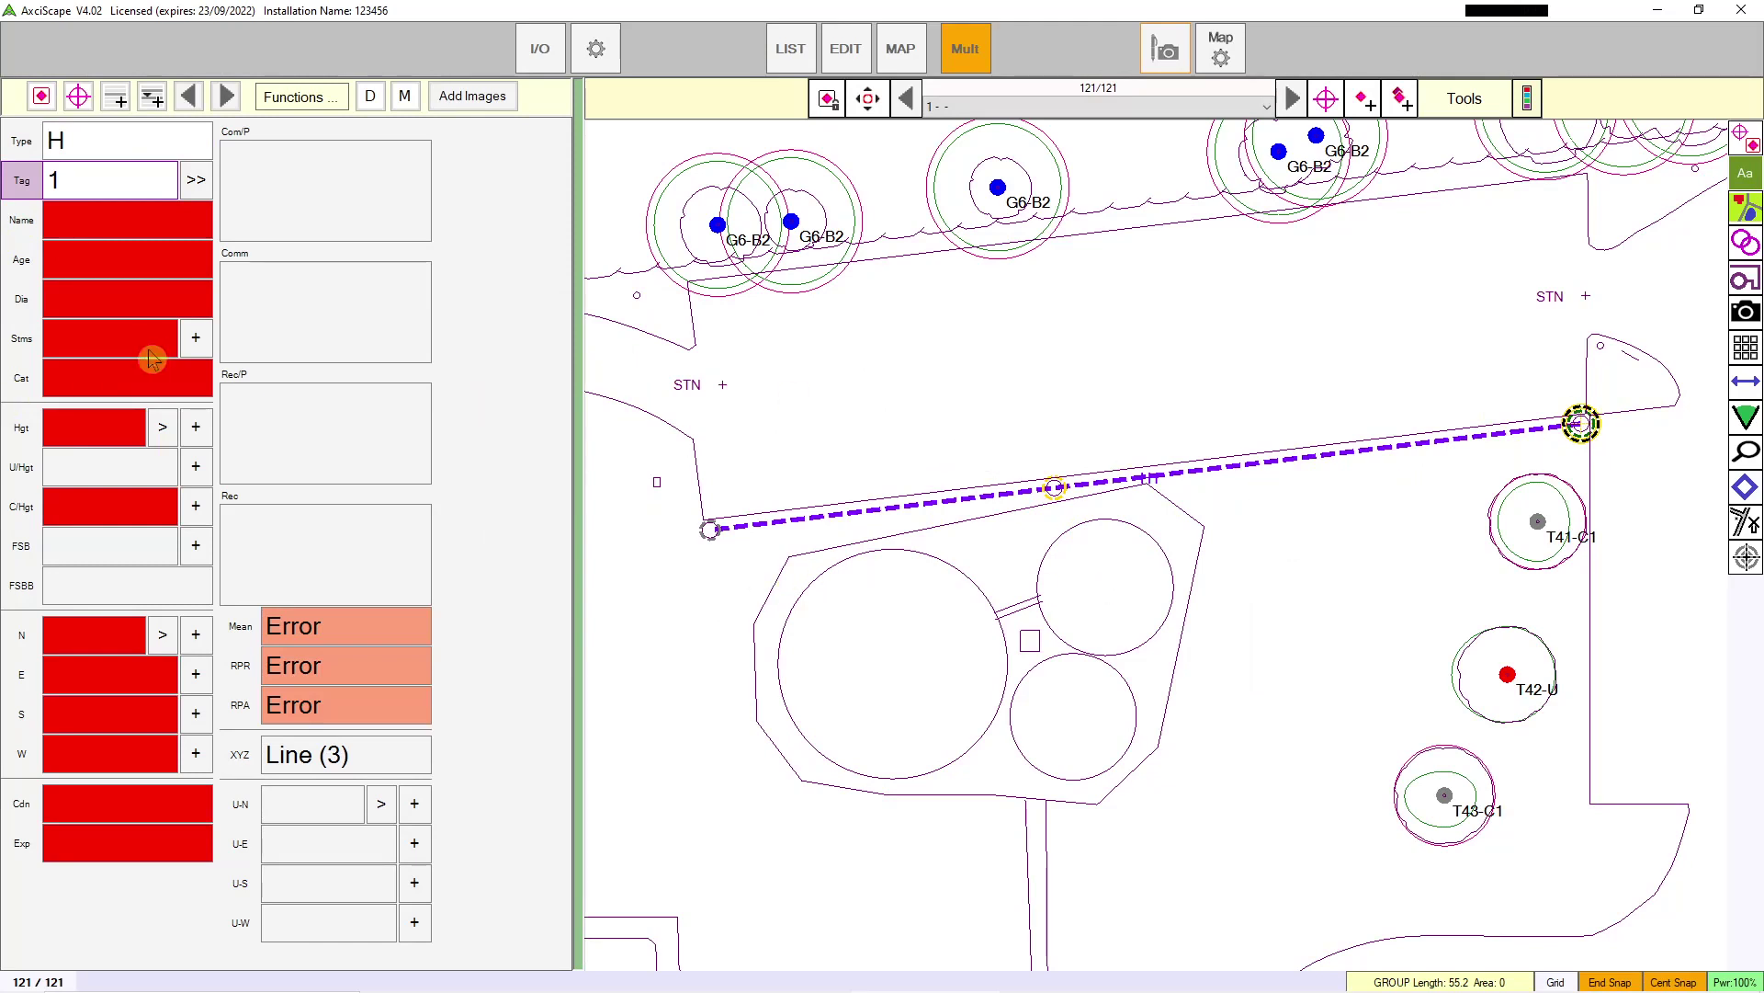
Step: Set the hedge line's diameter to 125 and its stem count to 1
click(129, 304)
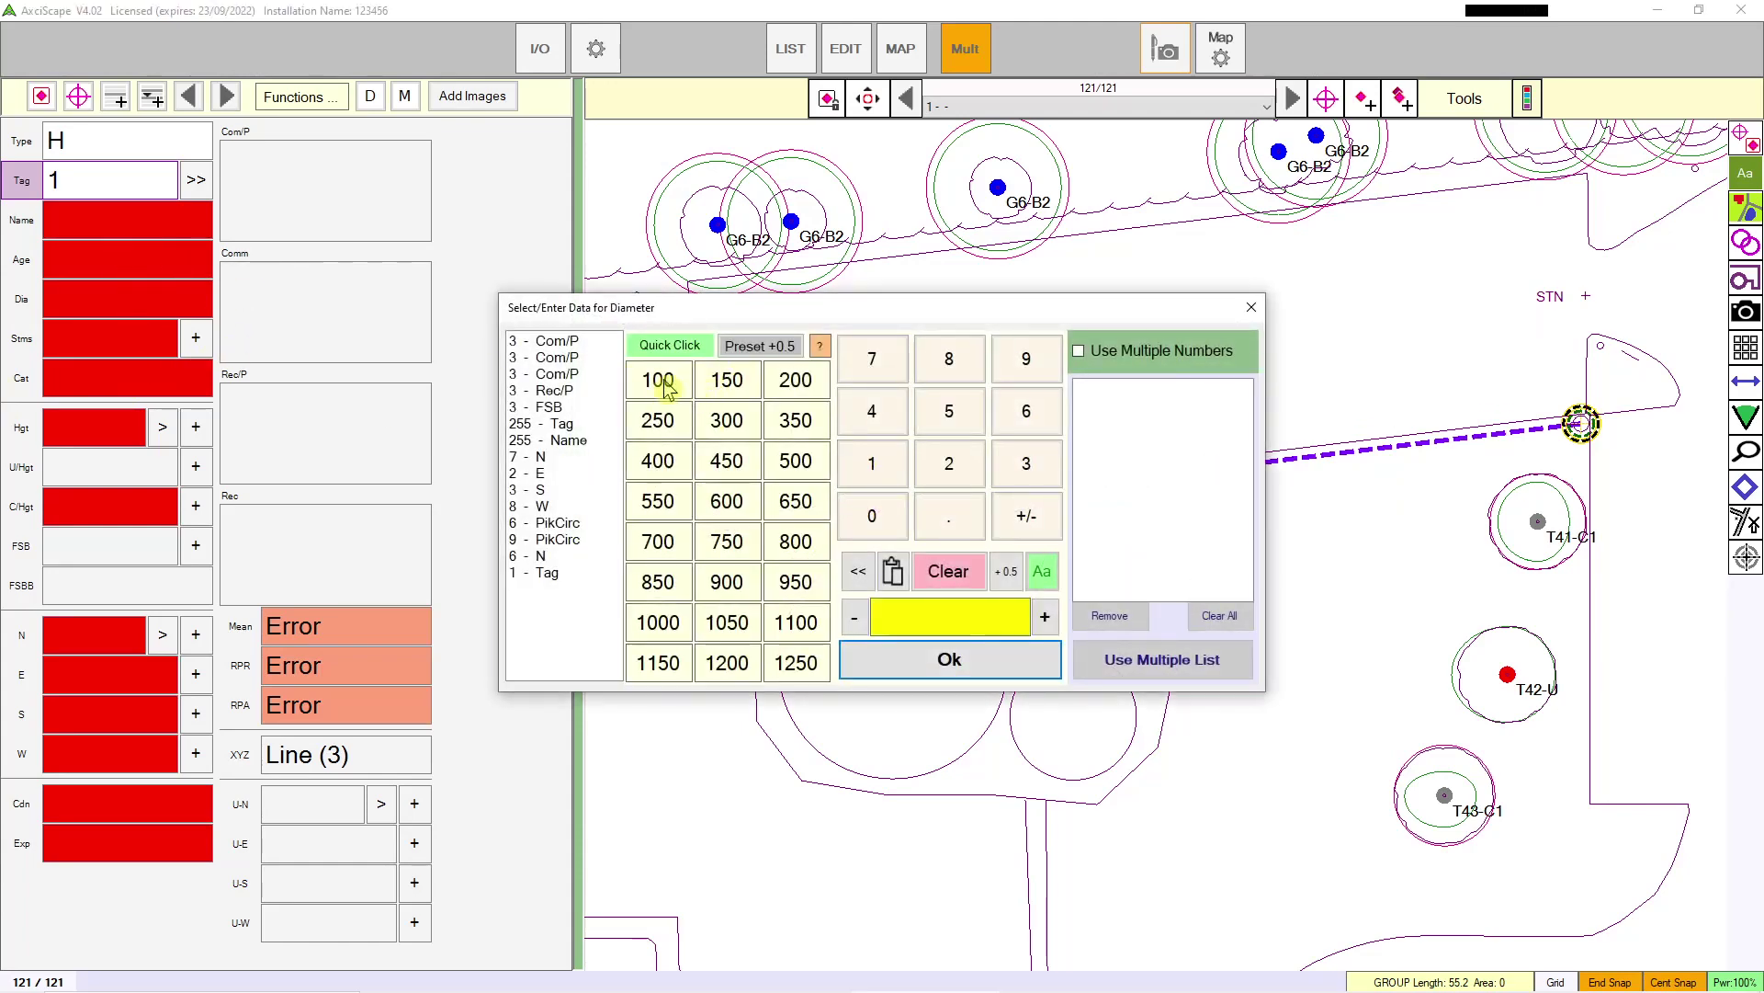
click(897, 470)
click(949, 463)
click(949, 411)
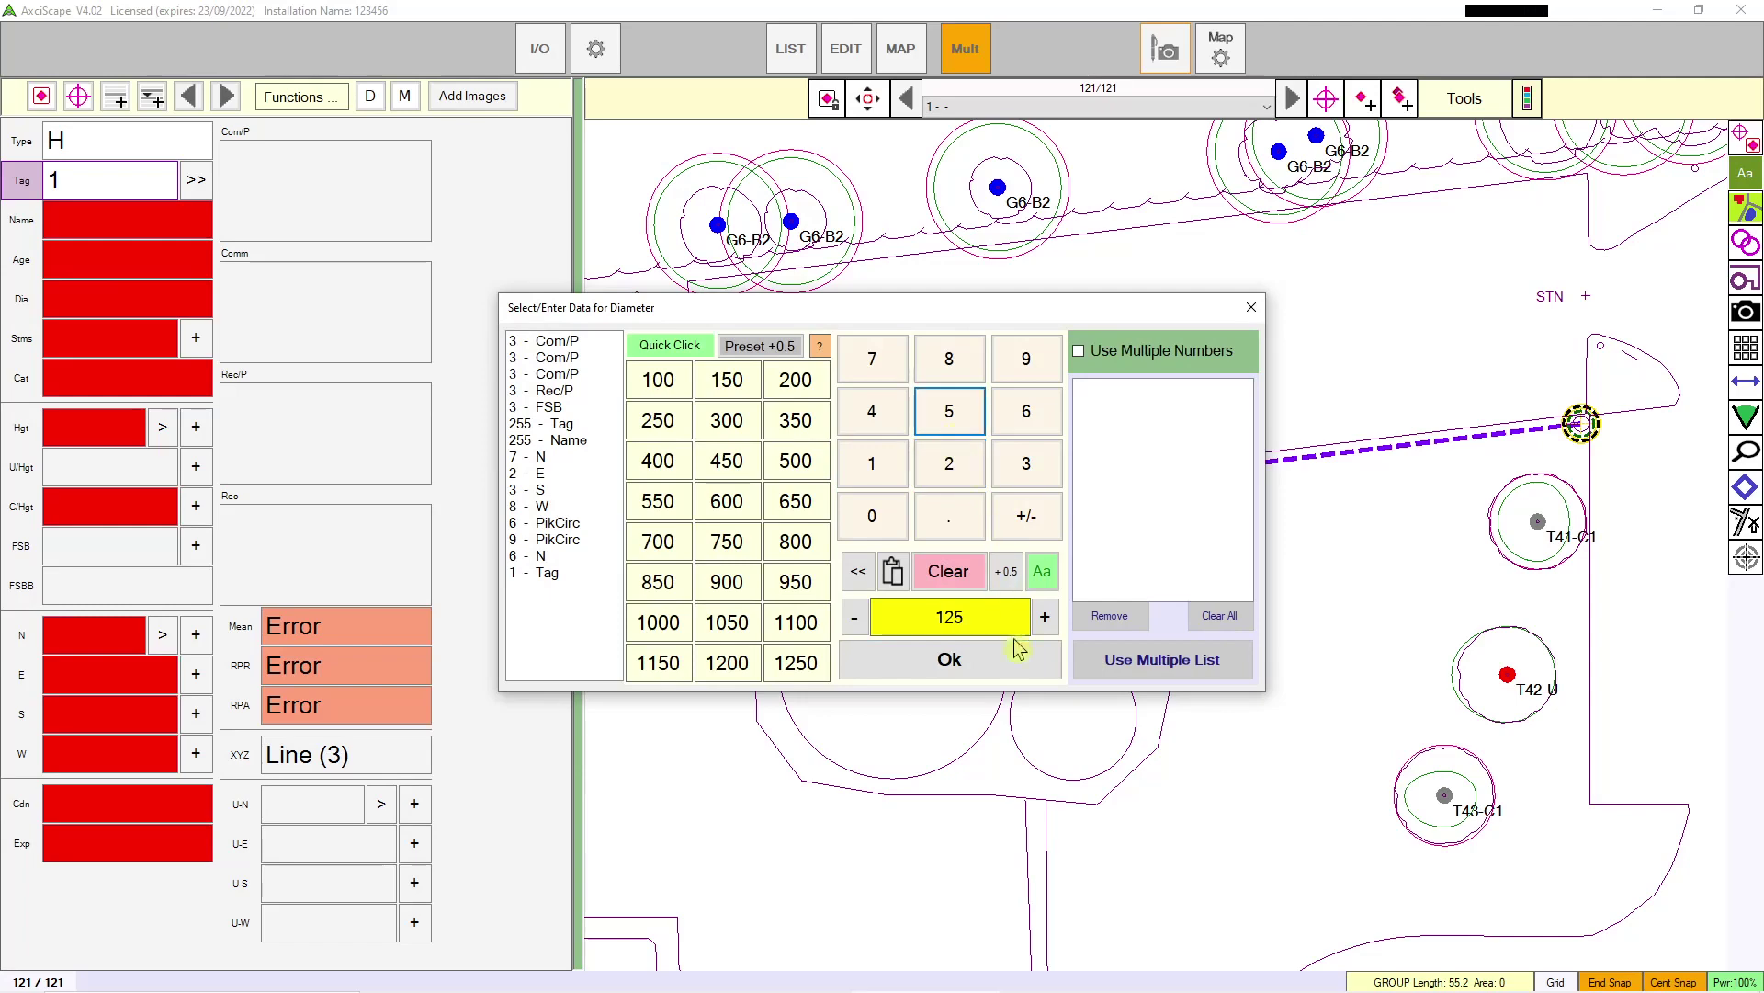
click(997, 656)
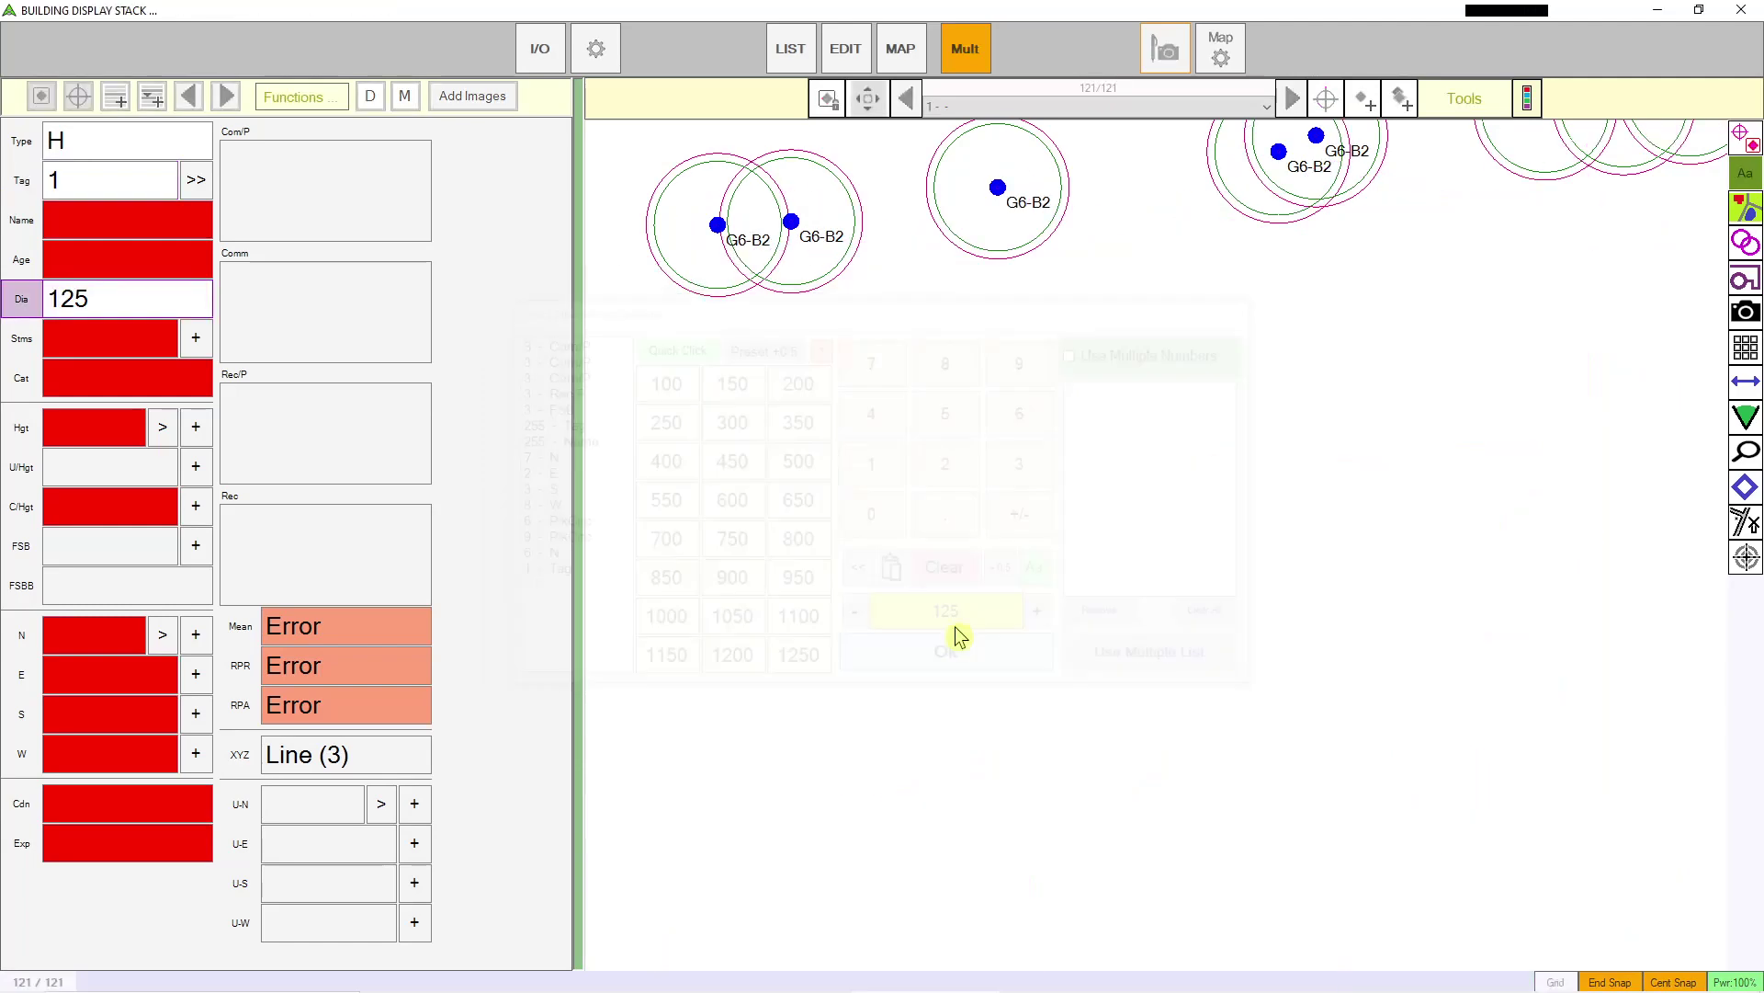
click(194, 339)
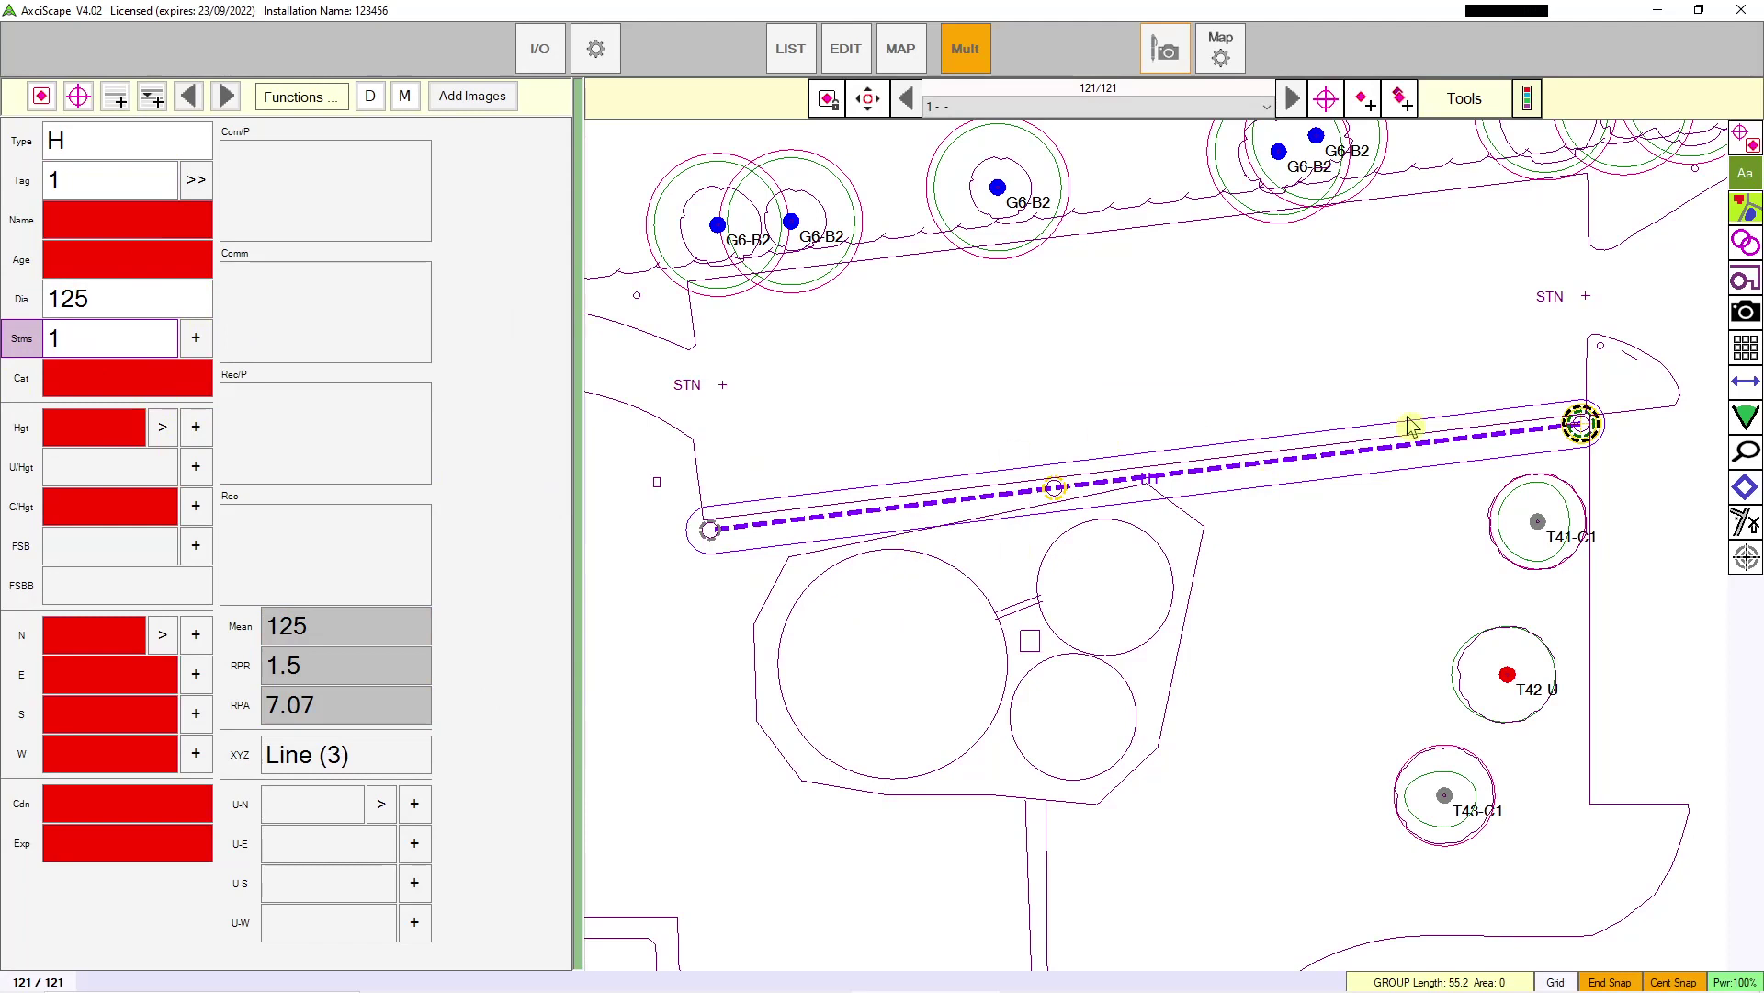
Step: Set hedge H1's category to C1 and inspect its line on the map
click(88, 393)
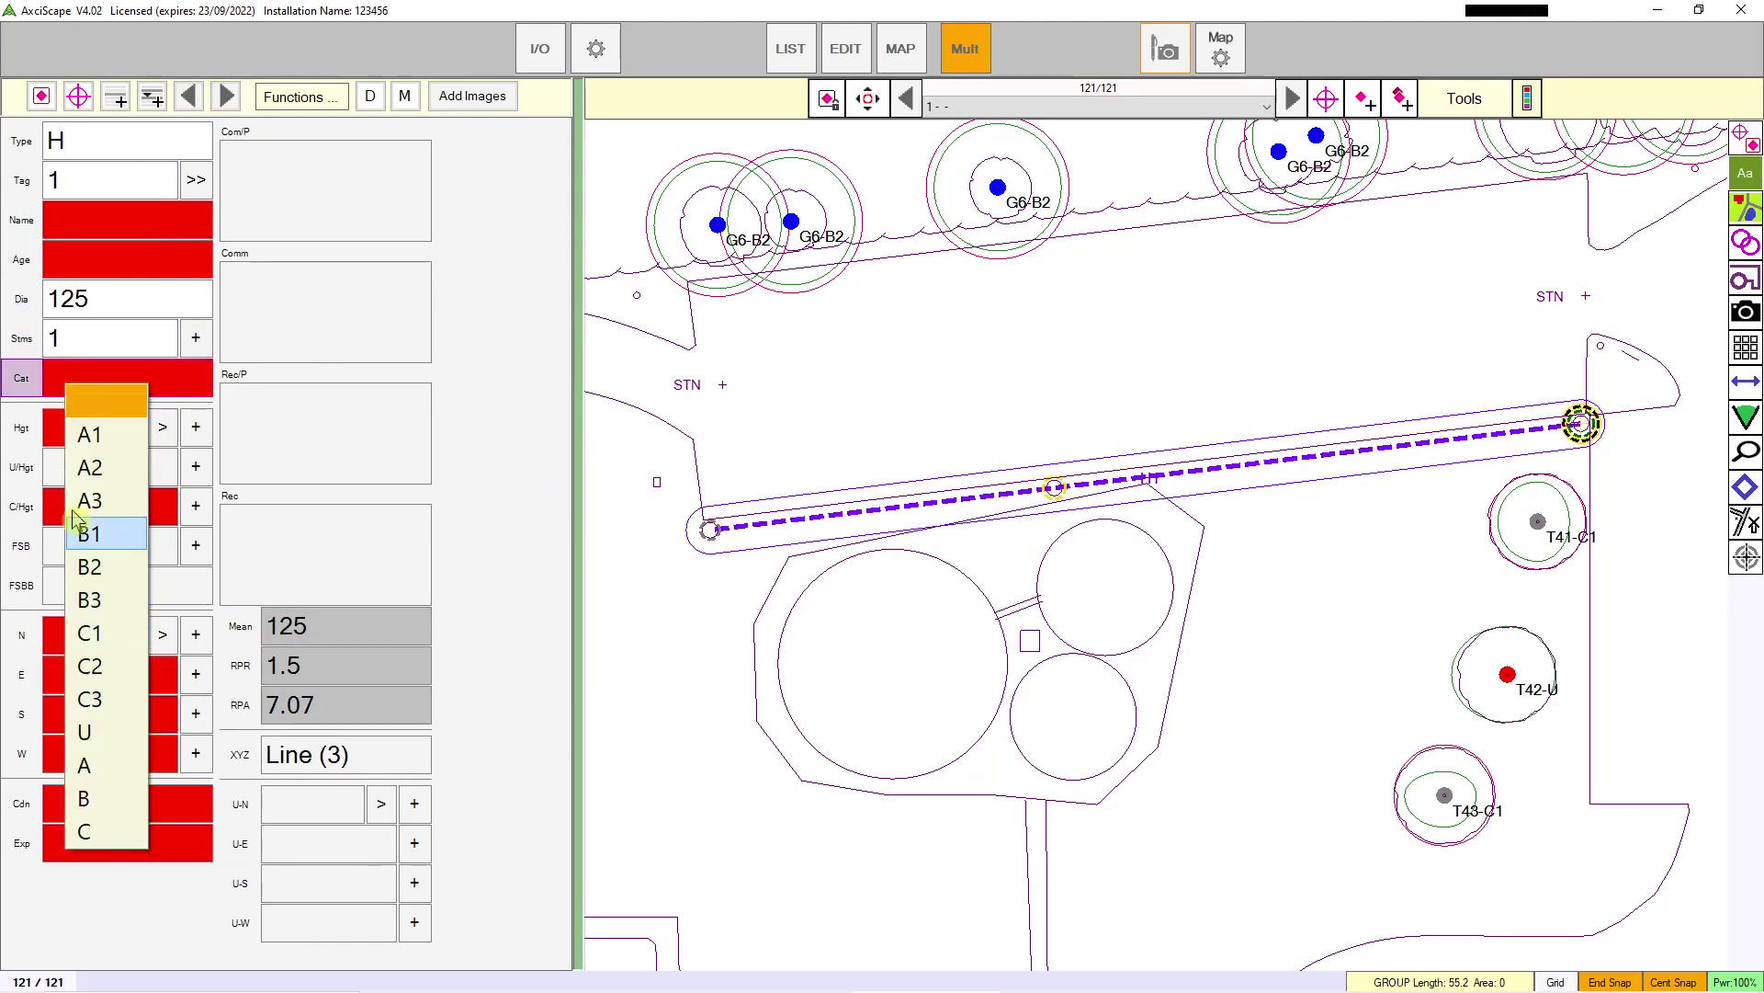
click(110, 633)
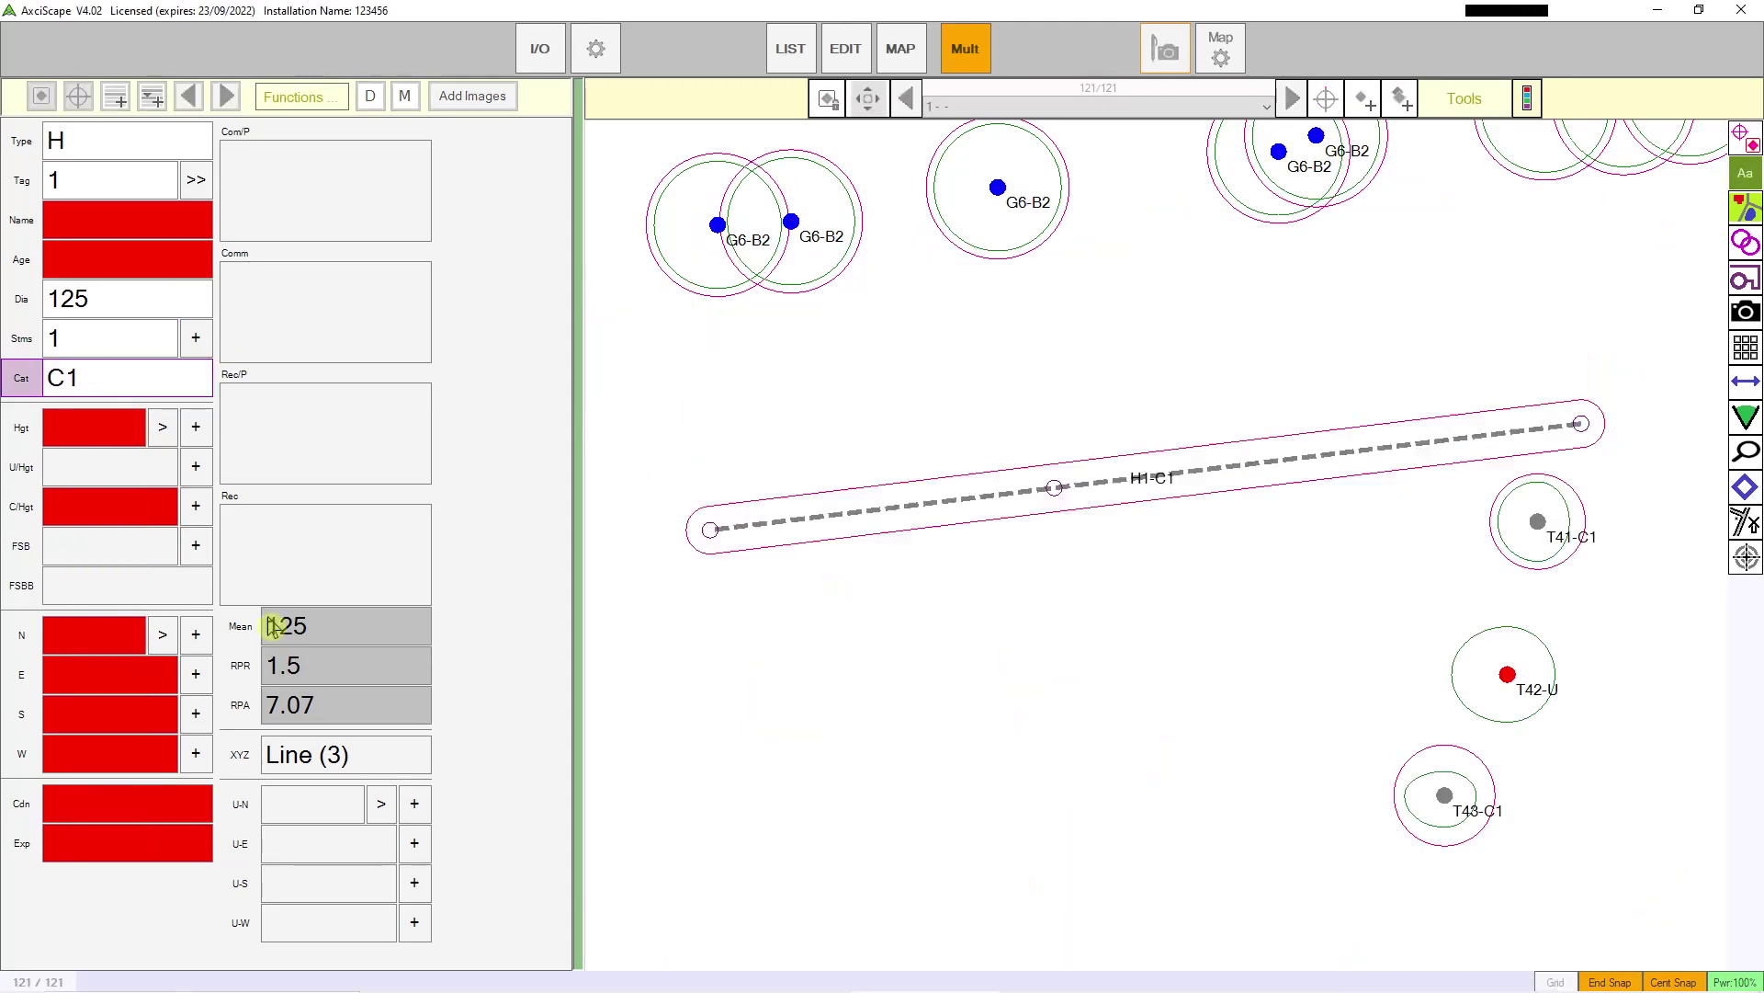
scroll(1397, 466, up, 3)
scroll(1410, 453, down, 3)
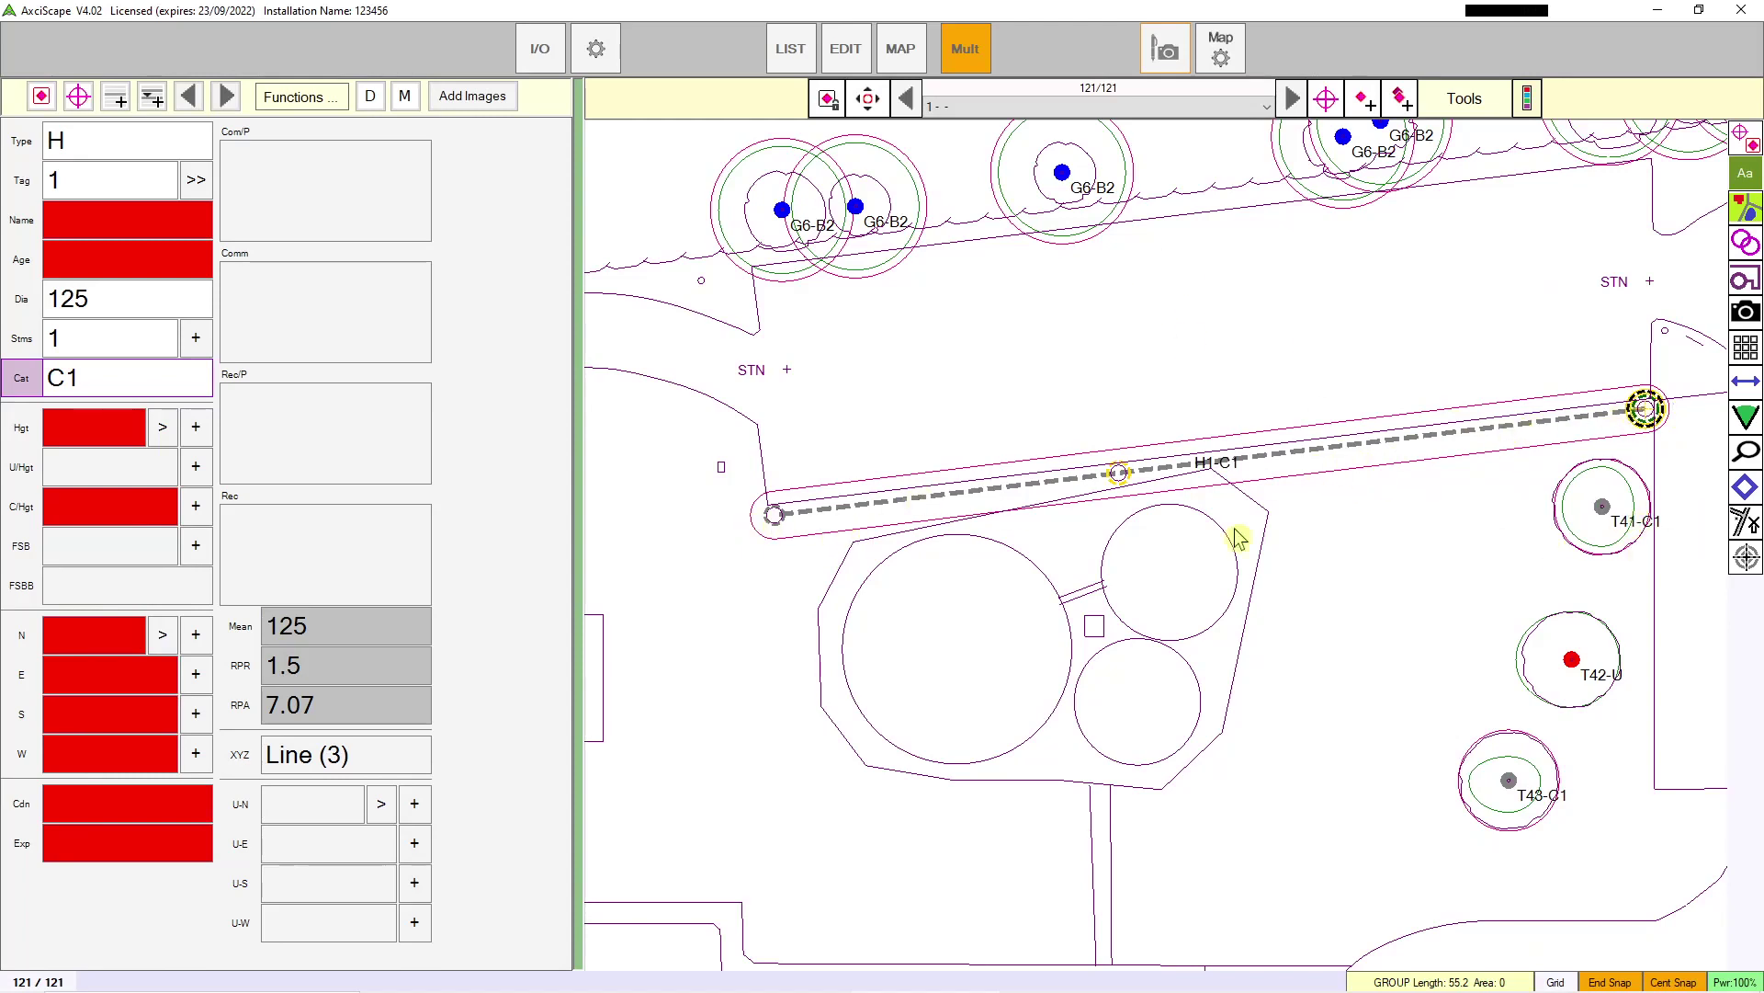
Step: Change hedge H1's category to B2, set its north spread to 1, and inspect the resulting outlines on the map
click(177, 384)
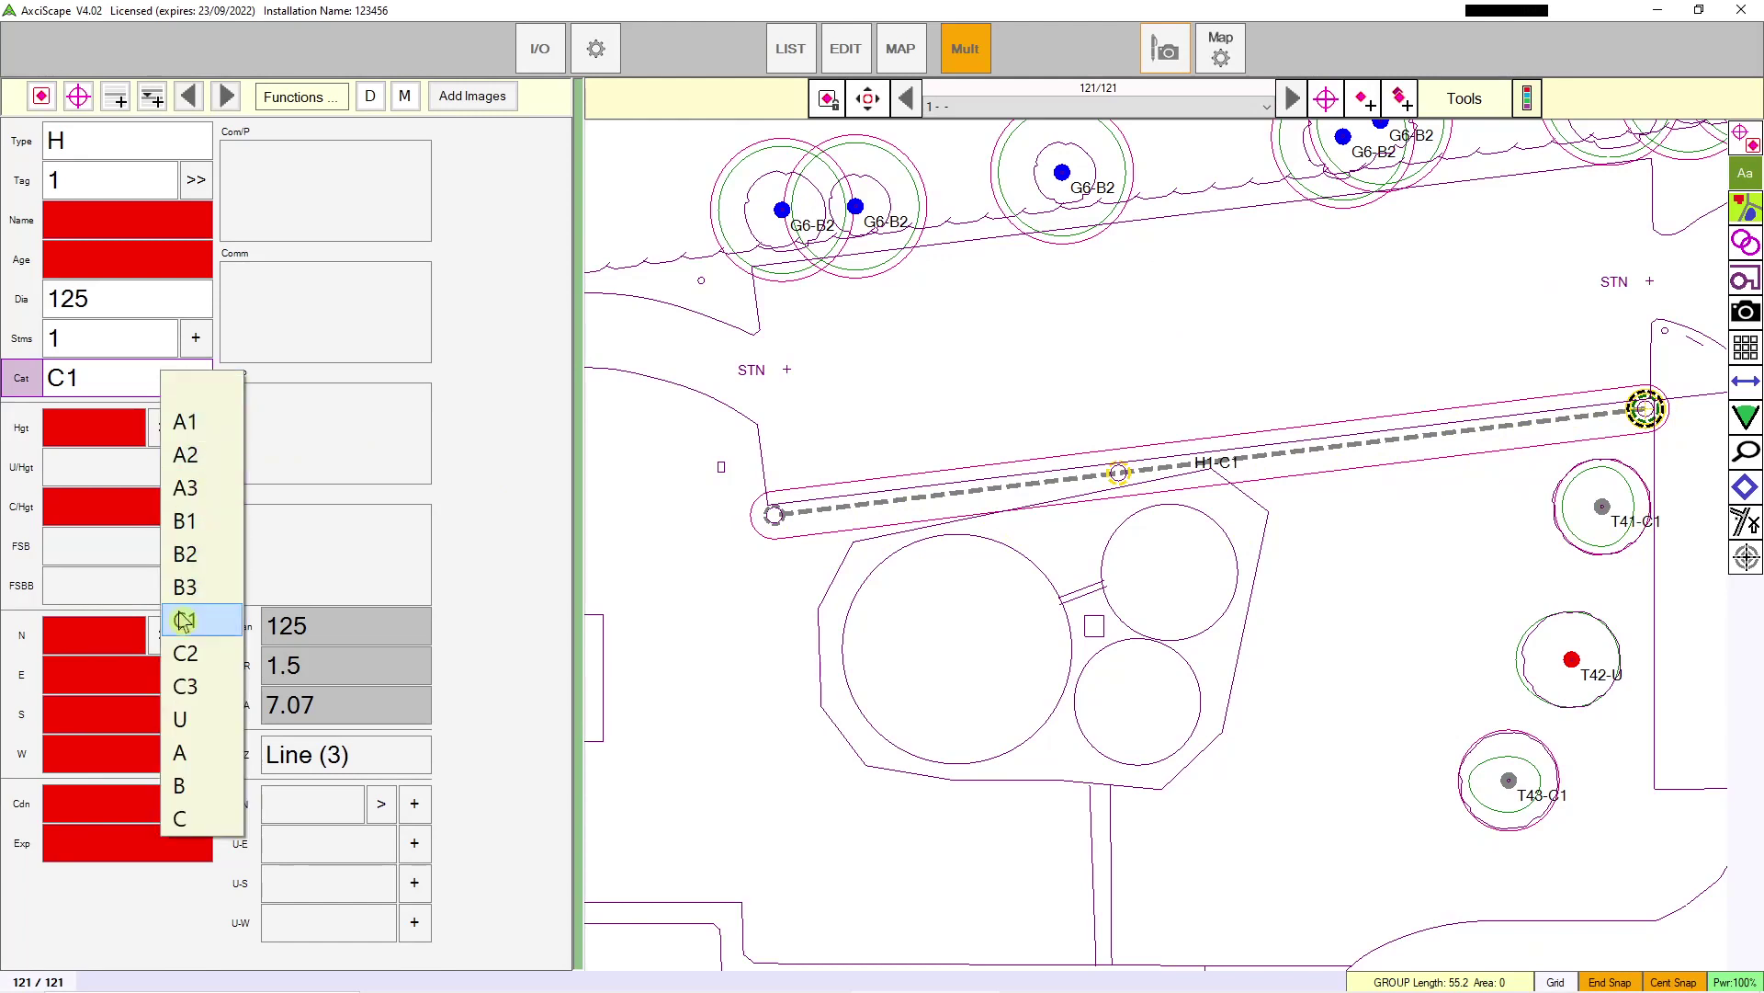
click(186, 556)
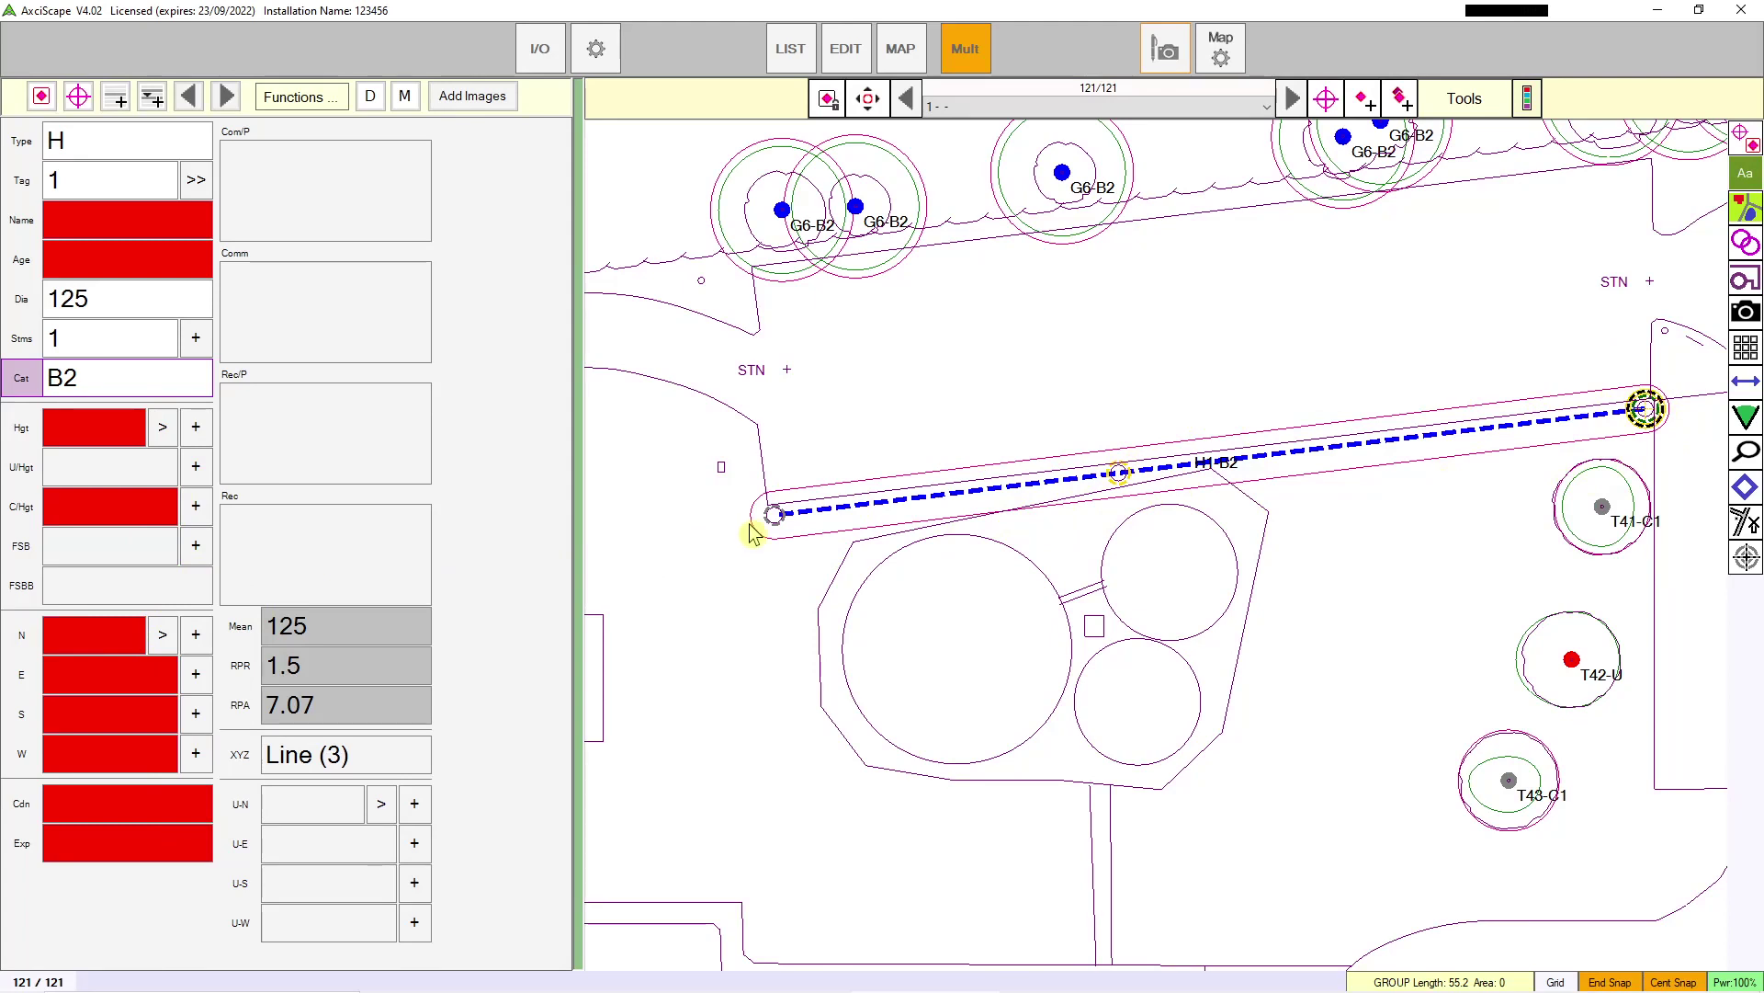
click(74, 636)
click(87, 641)
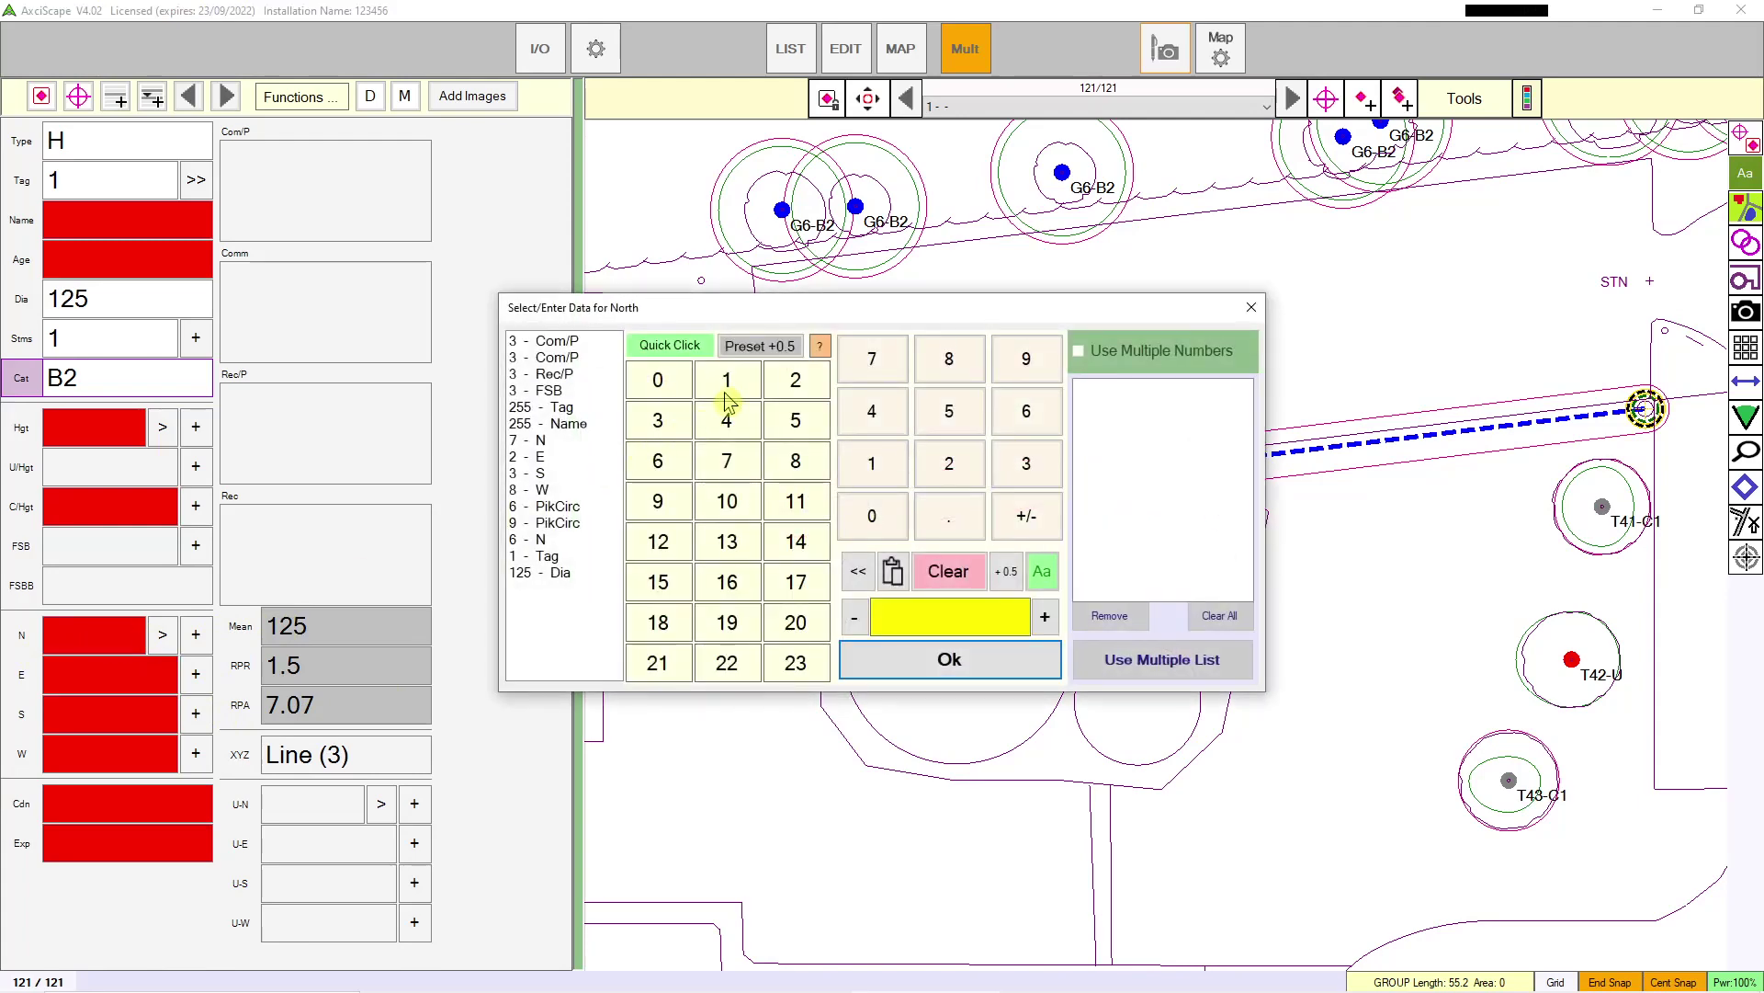
click(728, 381)
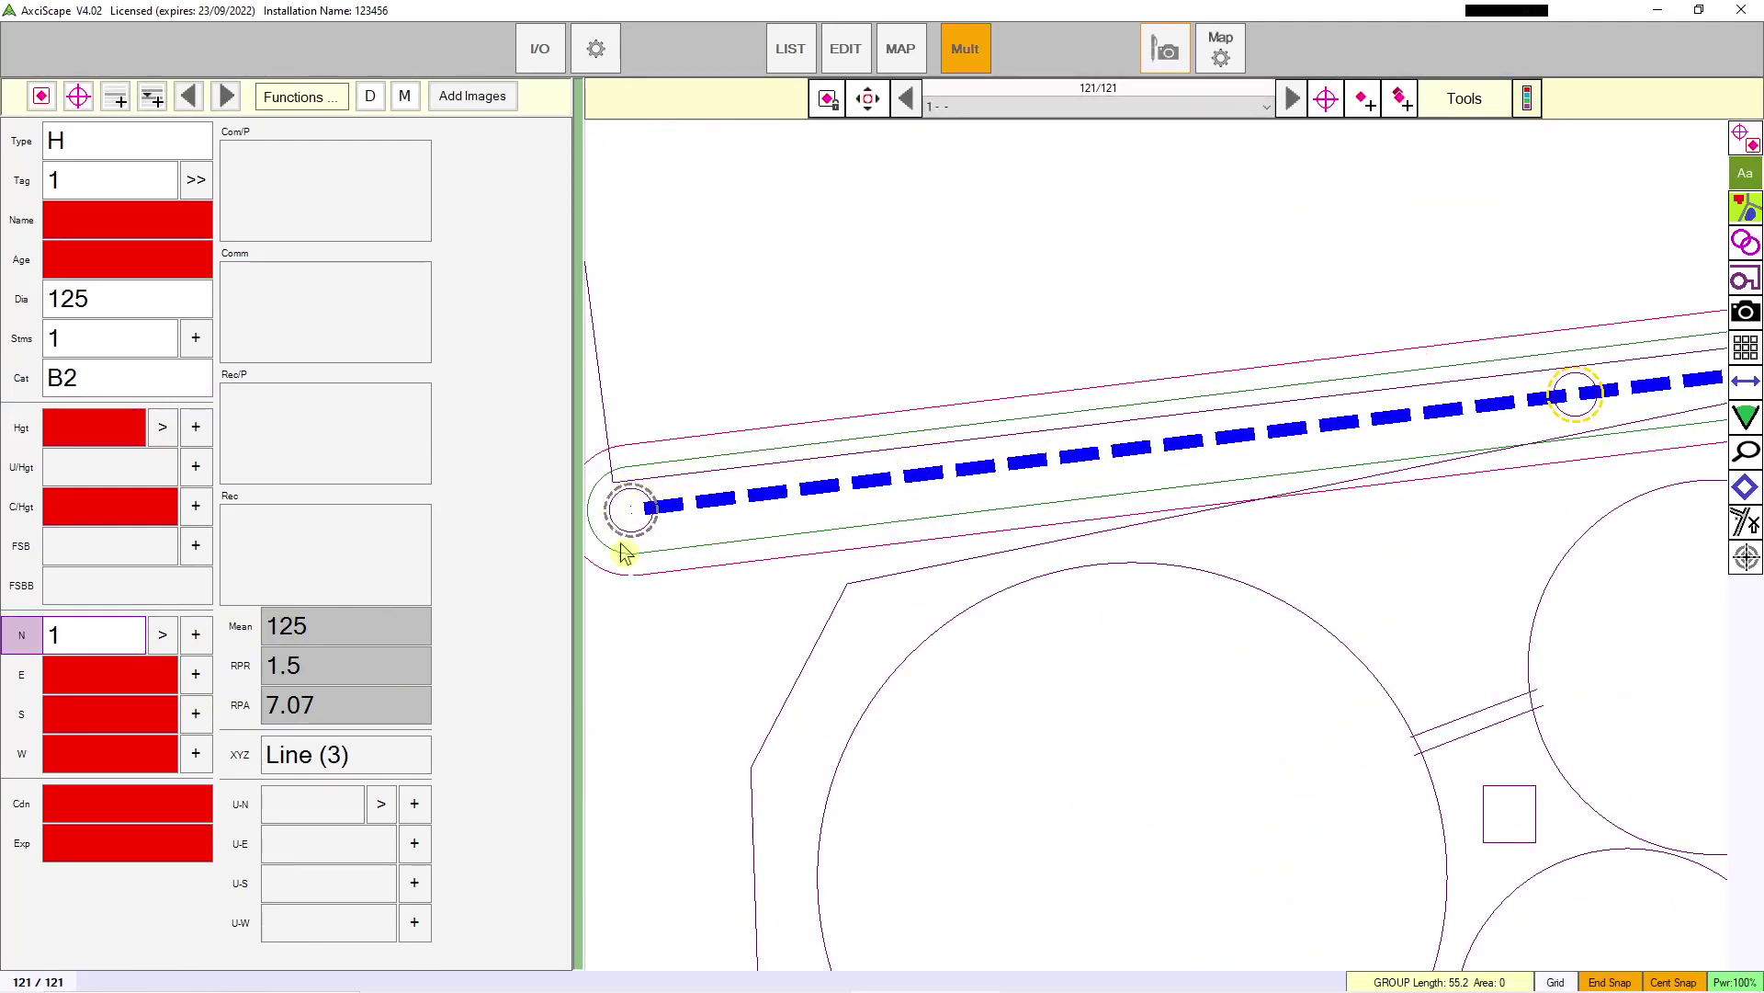
click(765, 504)
scroll(1094, 546, down, 2)
scroll(1139, 551, down, 1)
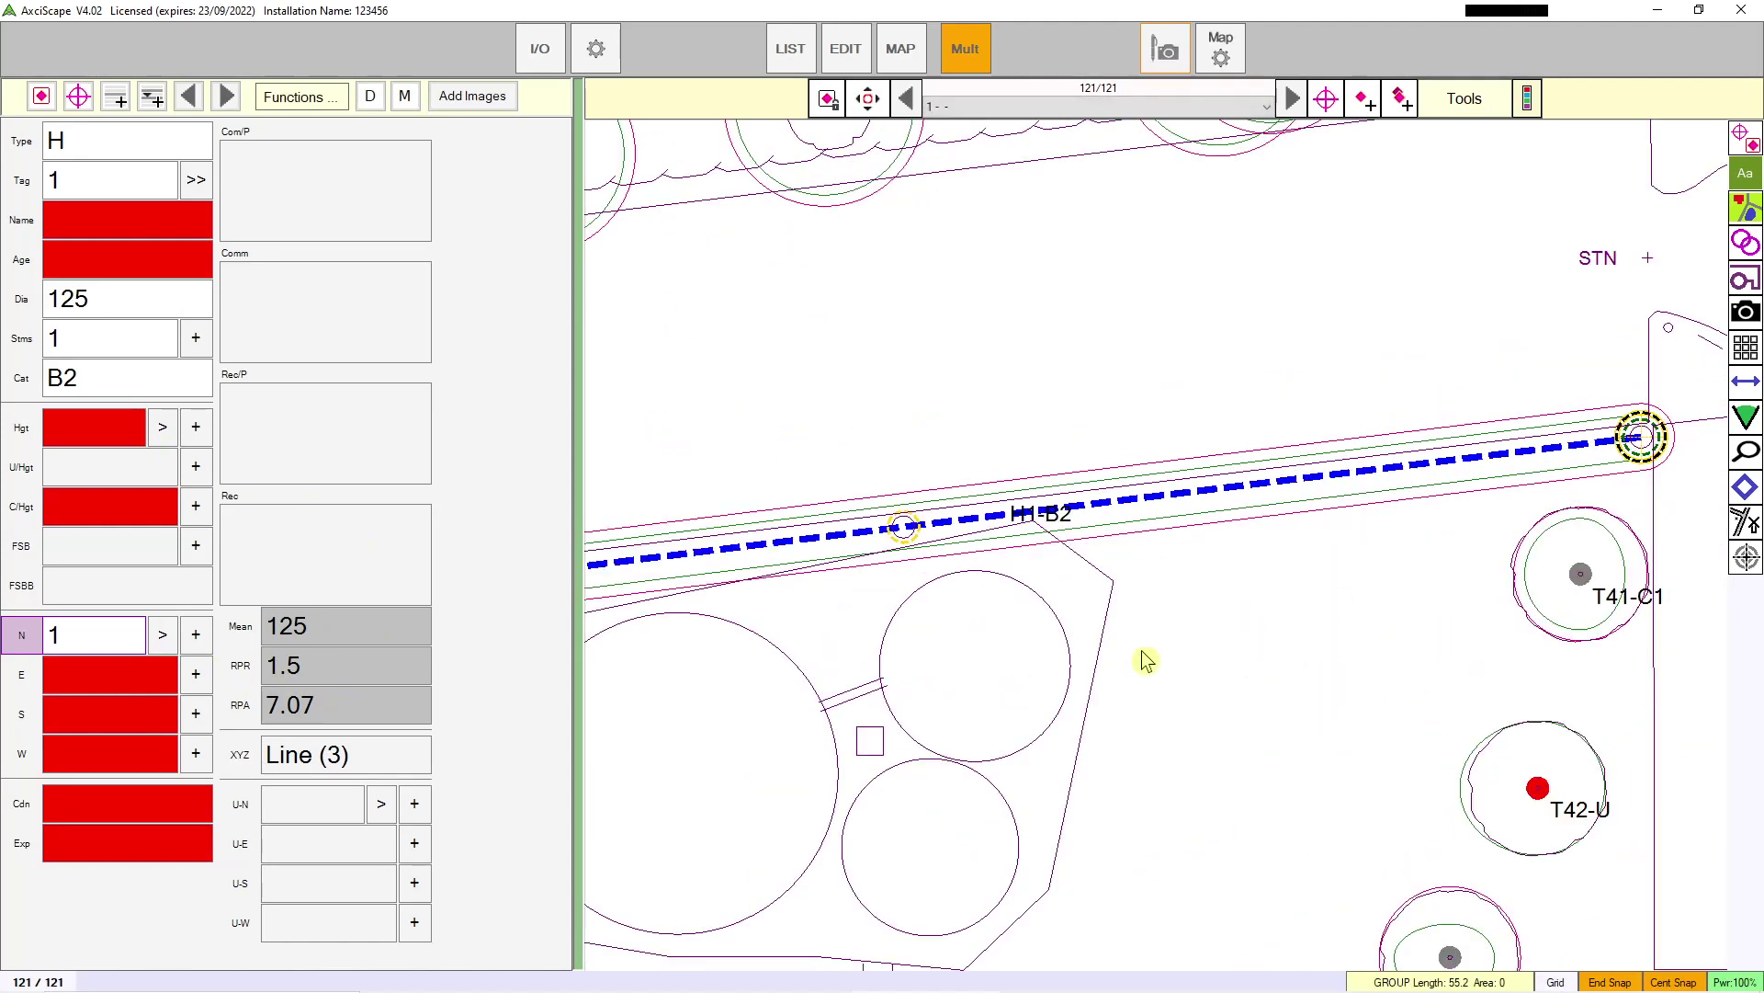
mouse_move(1142, 658)
mouse_down()
mouse_move(1244, 638)
mouse_move(1176, 610)
mouse_up()
scroll(1243, 629, down, 1)
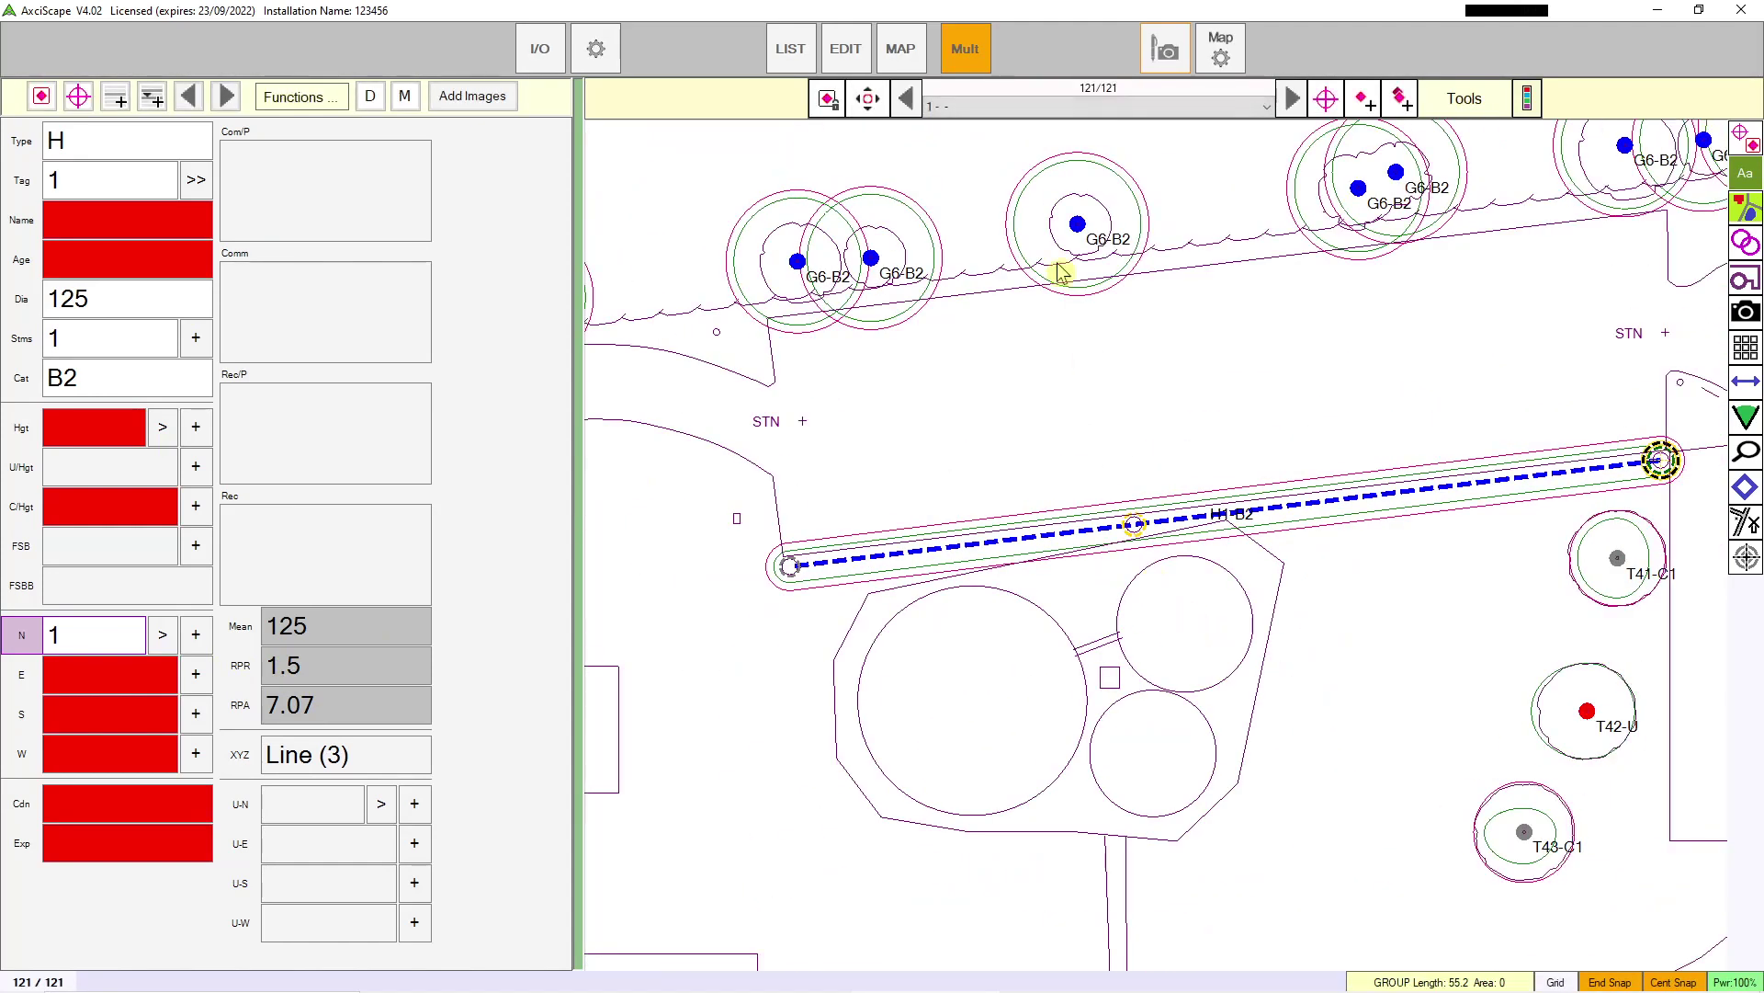
Step: Plot a closed ten-point line object about 121.2 m long inside the plot boundary west of the bramble and scrub note
drag(1368, 592, 1305, 404)
scroll(1122, 681, down, 3)
scroll(1107, 496, up, 1)
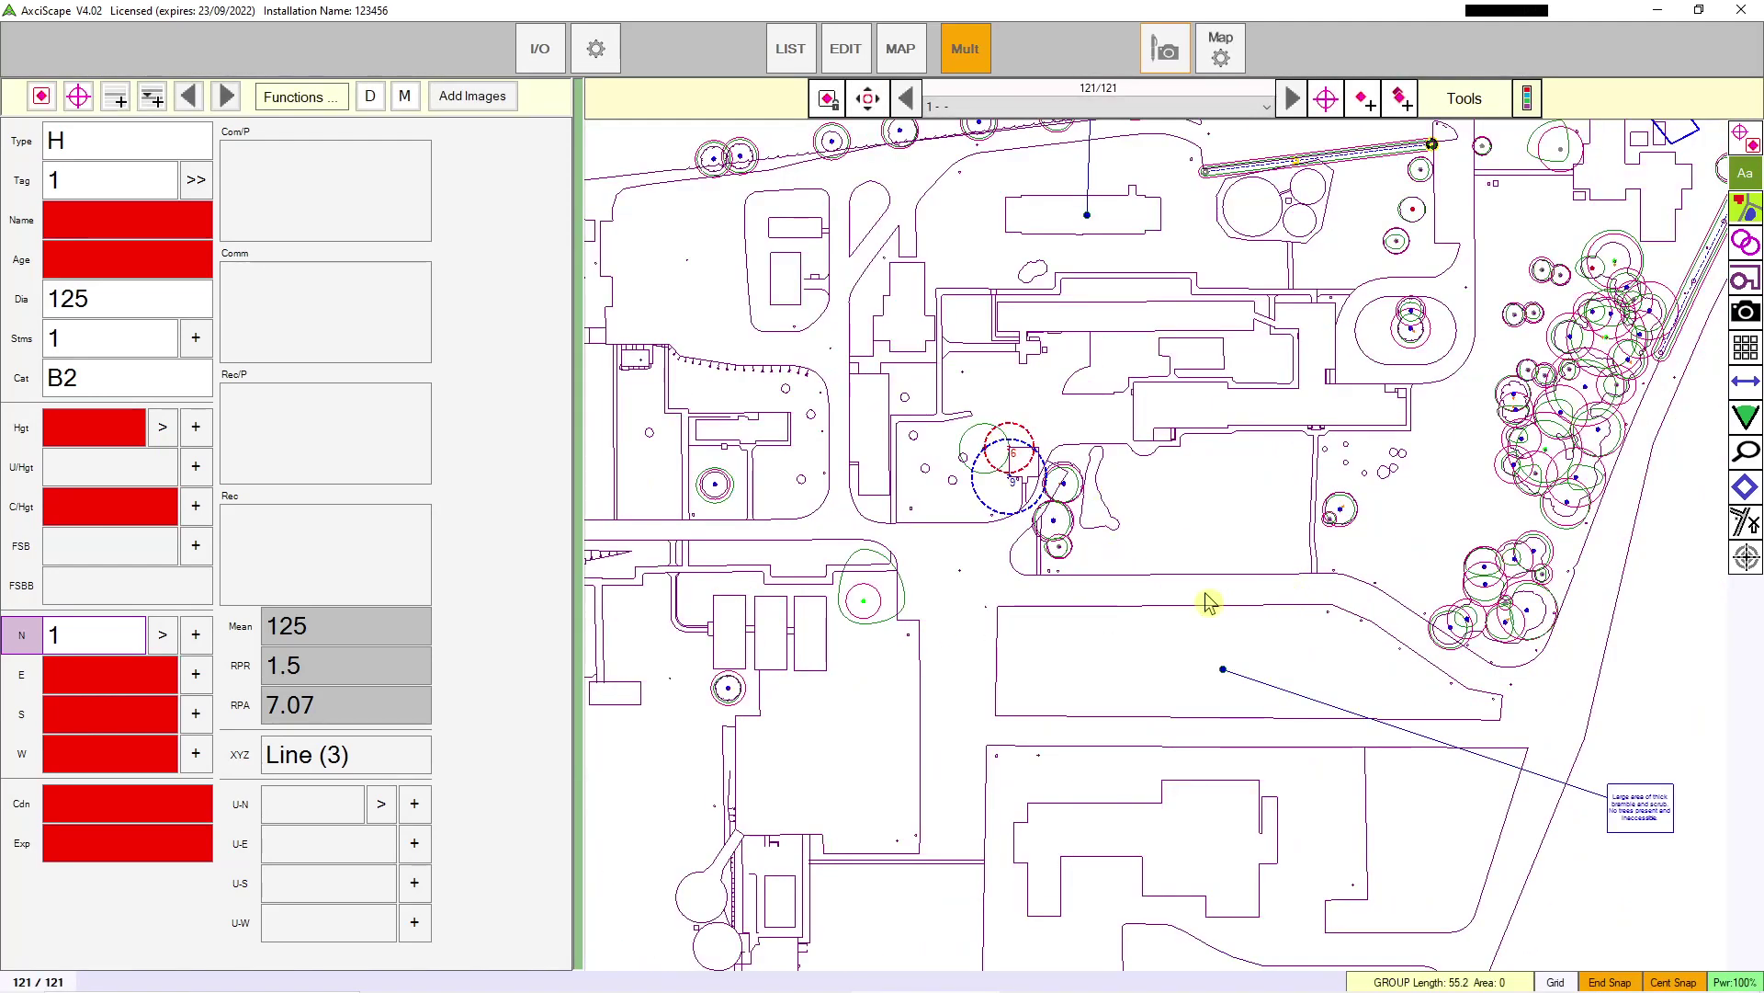
drag(1209, 603, 1116, 607)
drag(1351, 729, 1246, 648)
scroll(1308, 763, up, 2)
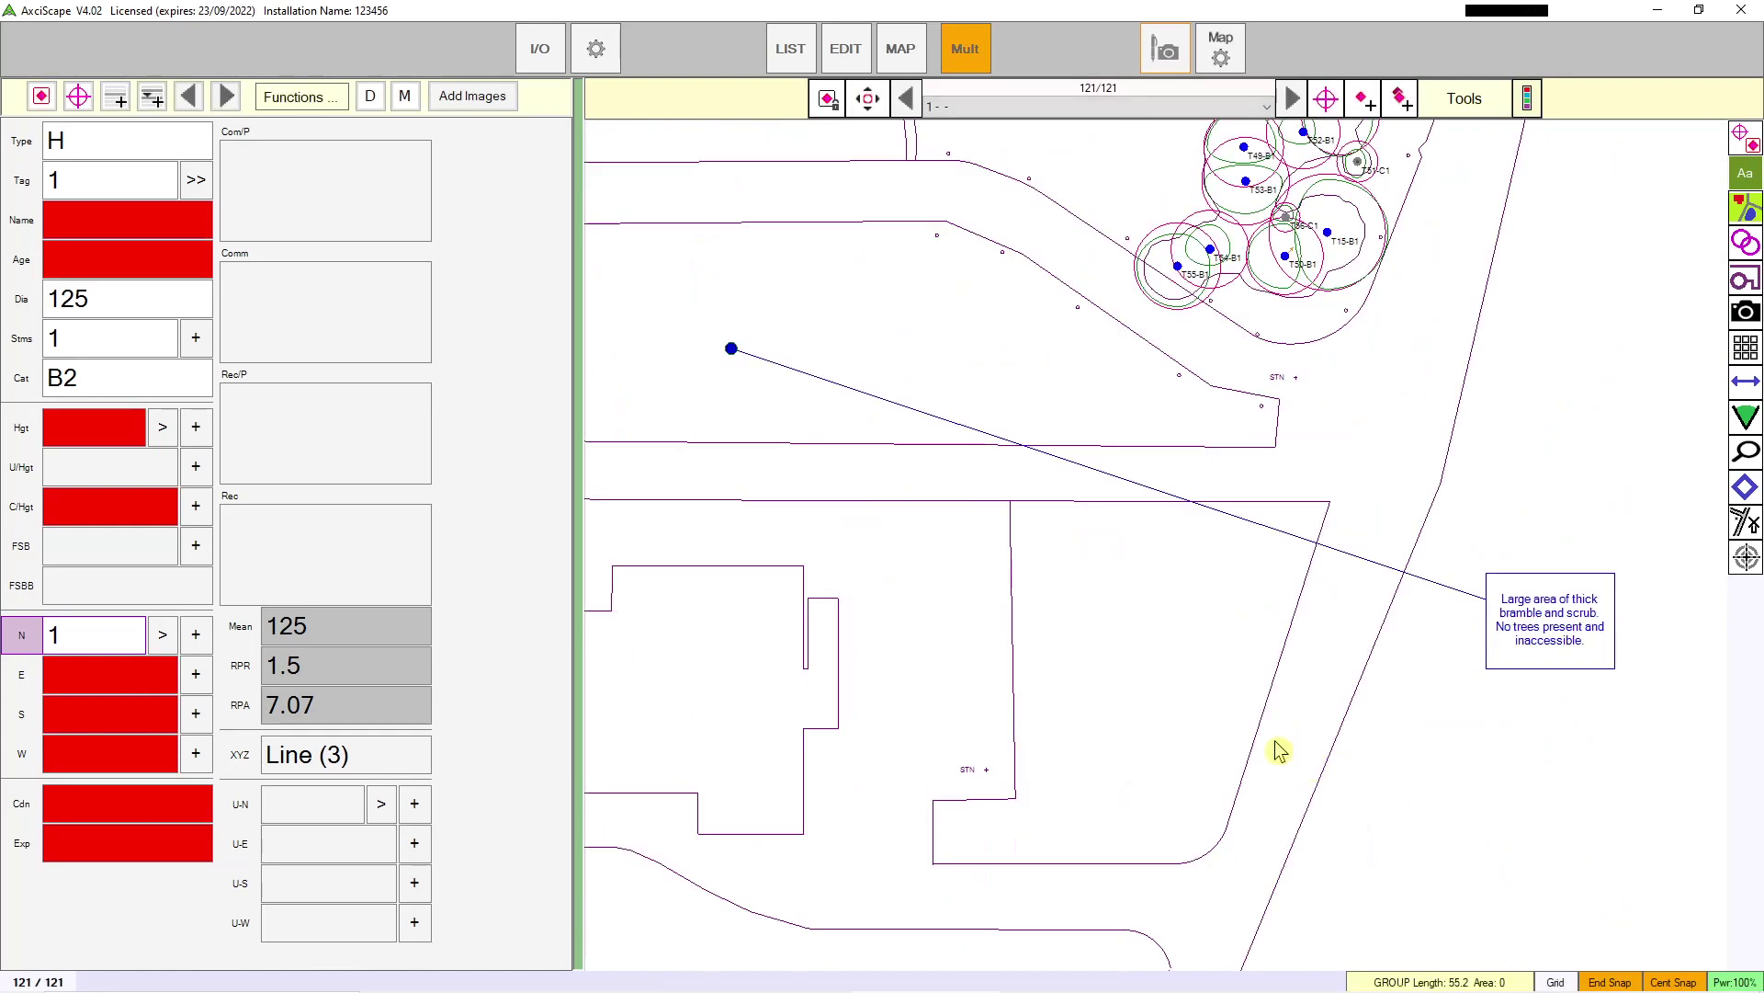
drag(1227, 717, 1205, 598)
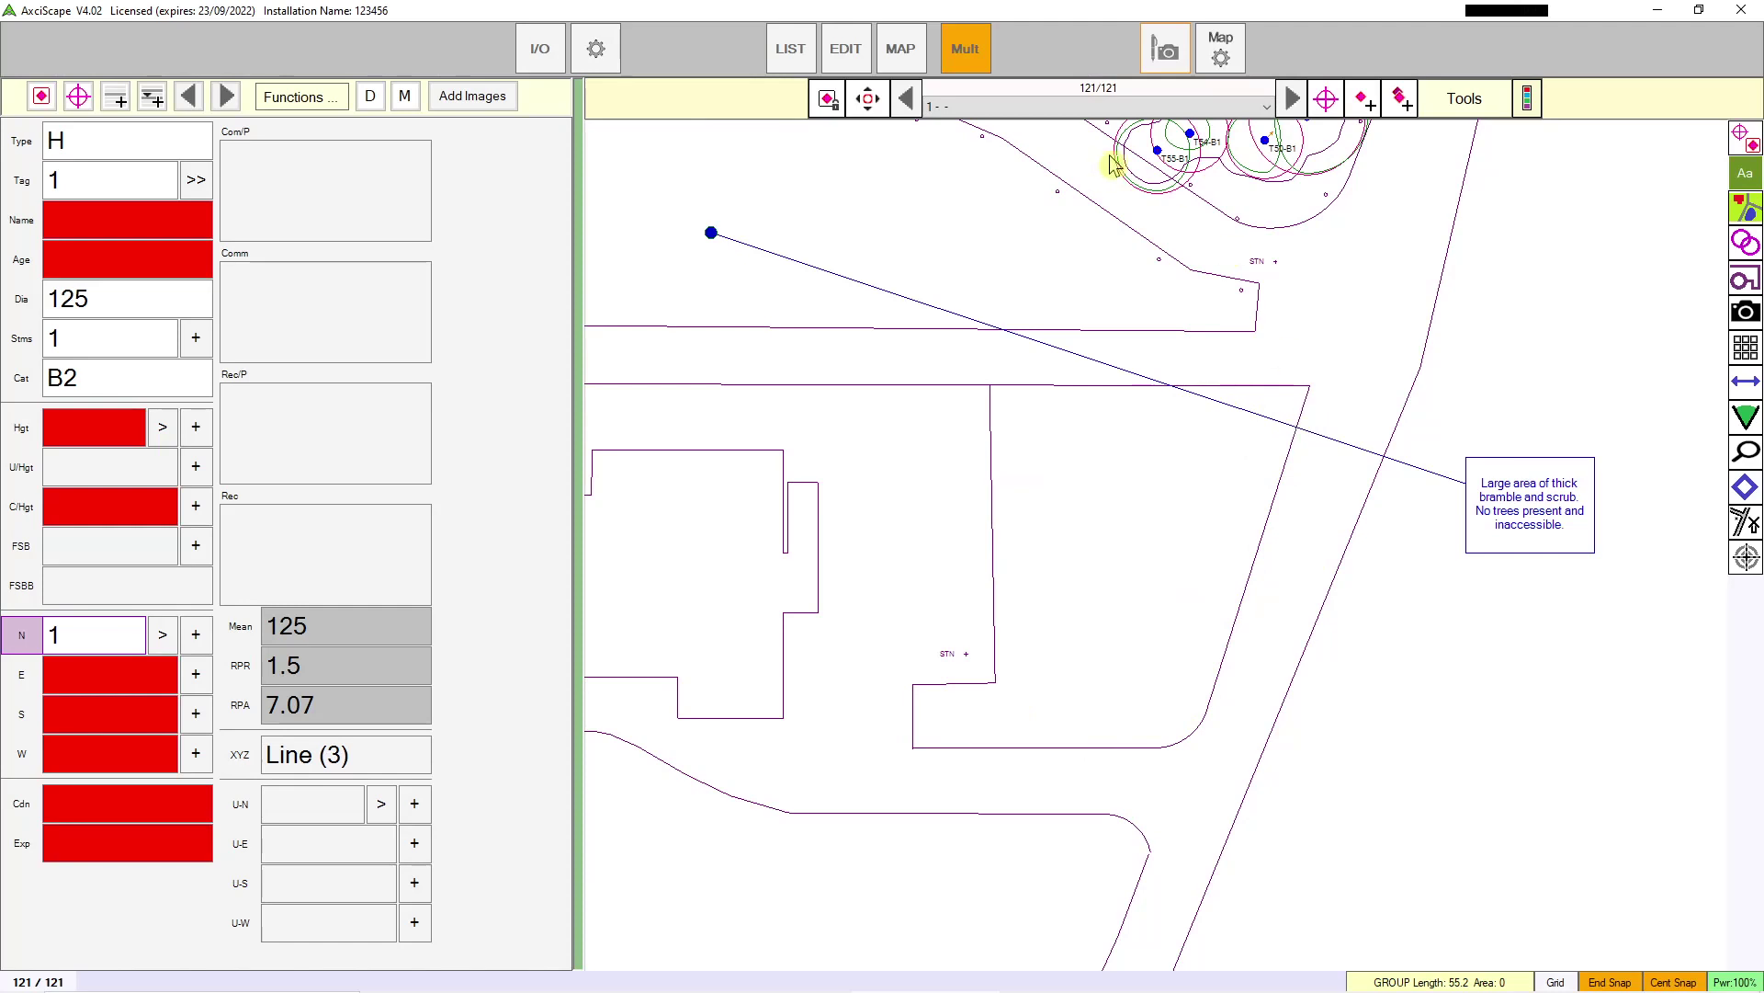
click(1362, 101)
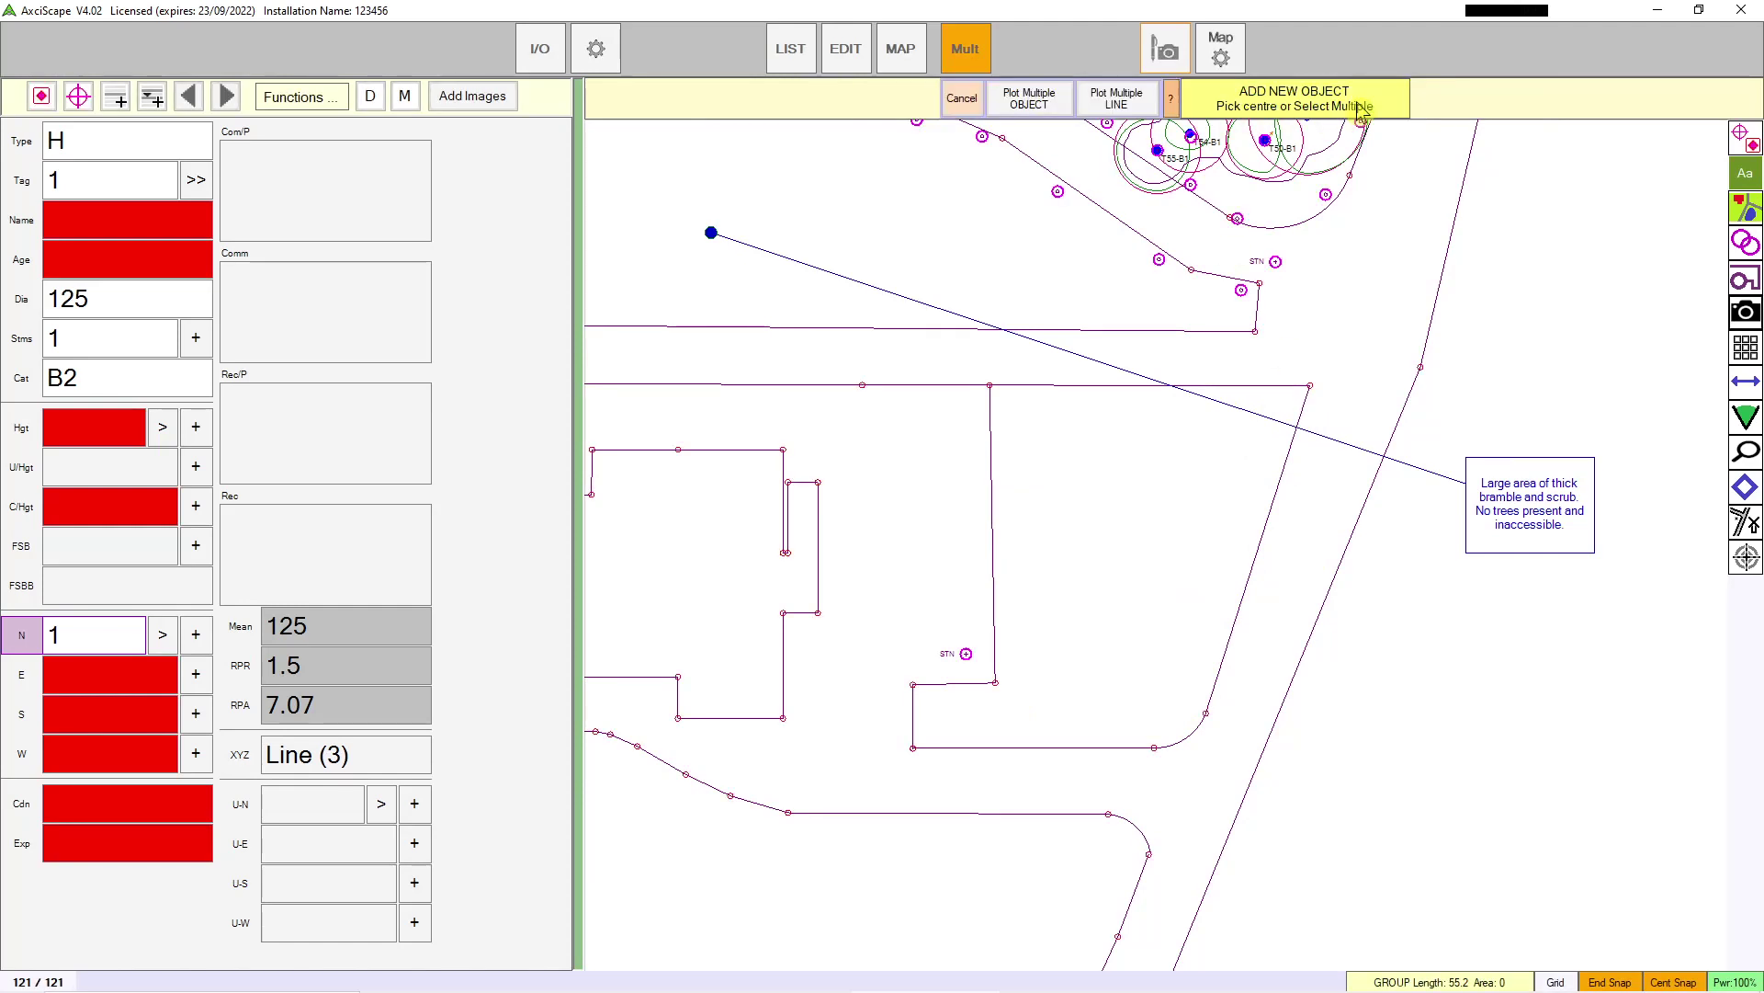
click(1151, 99)
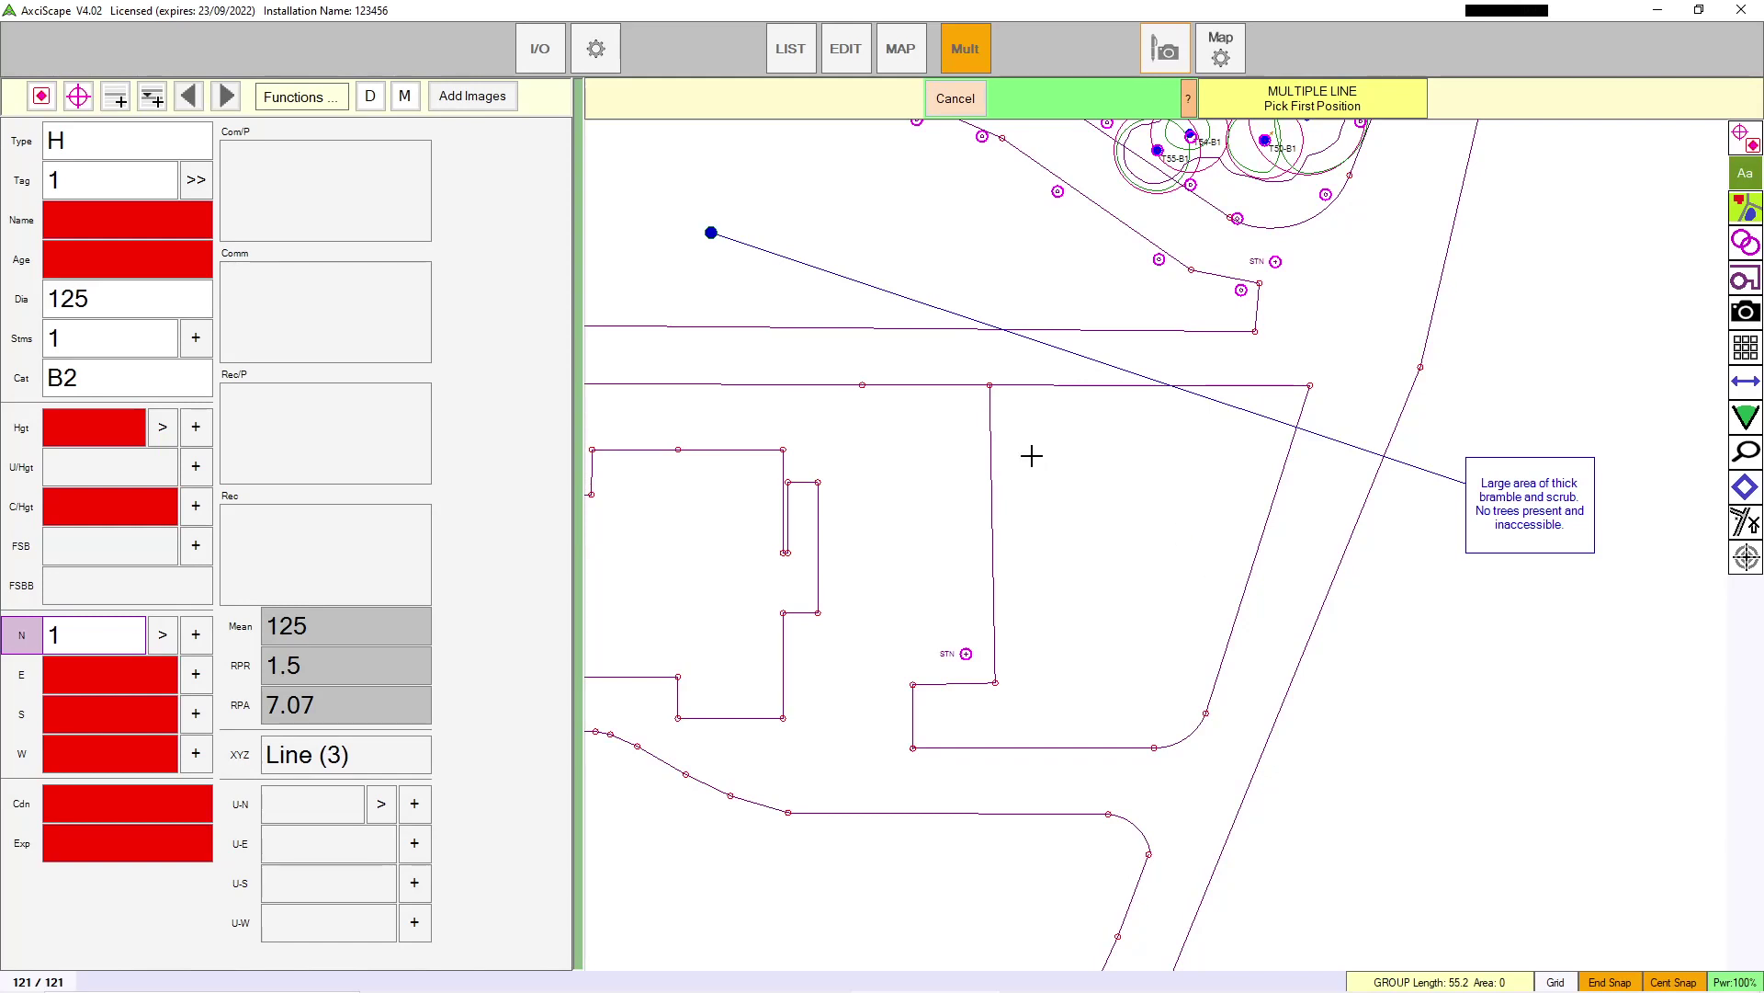
click(1017, 417)
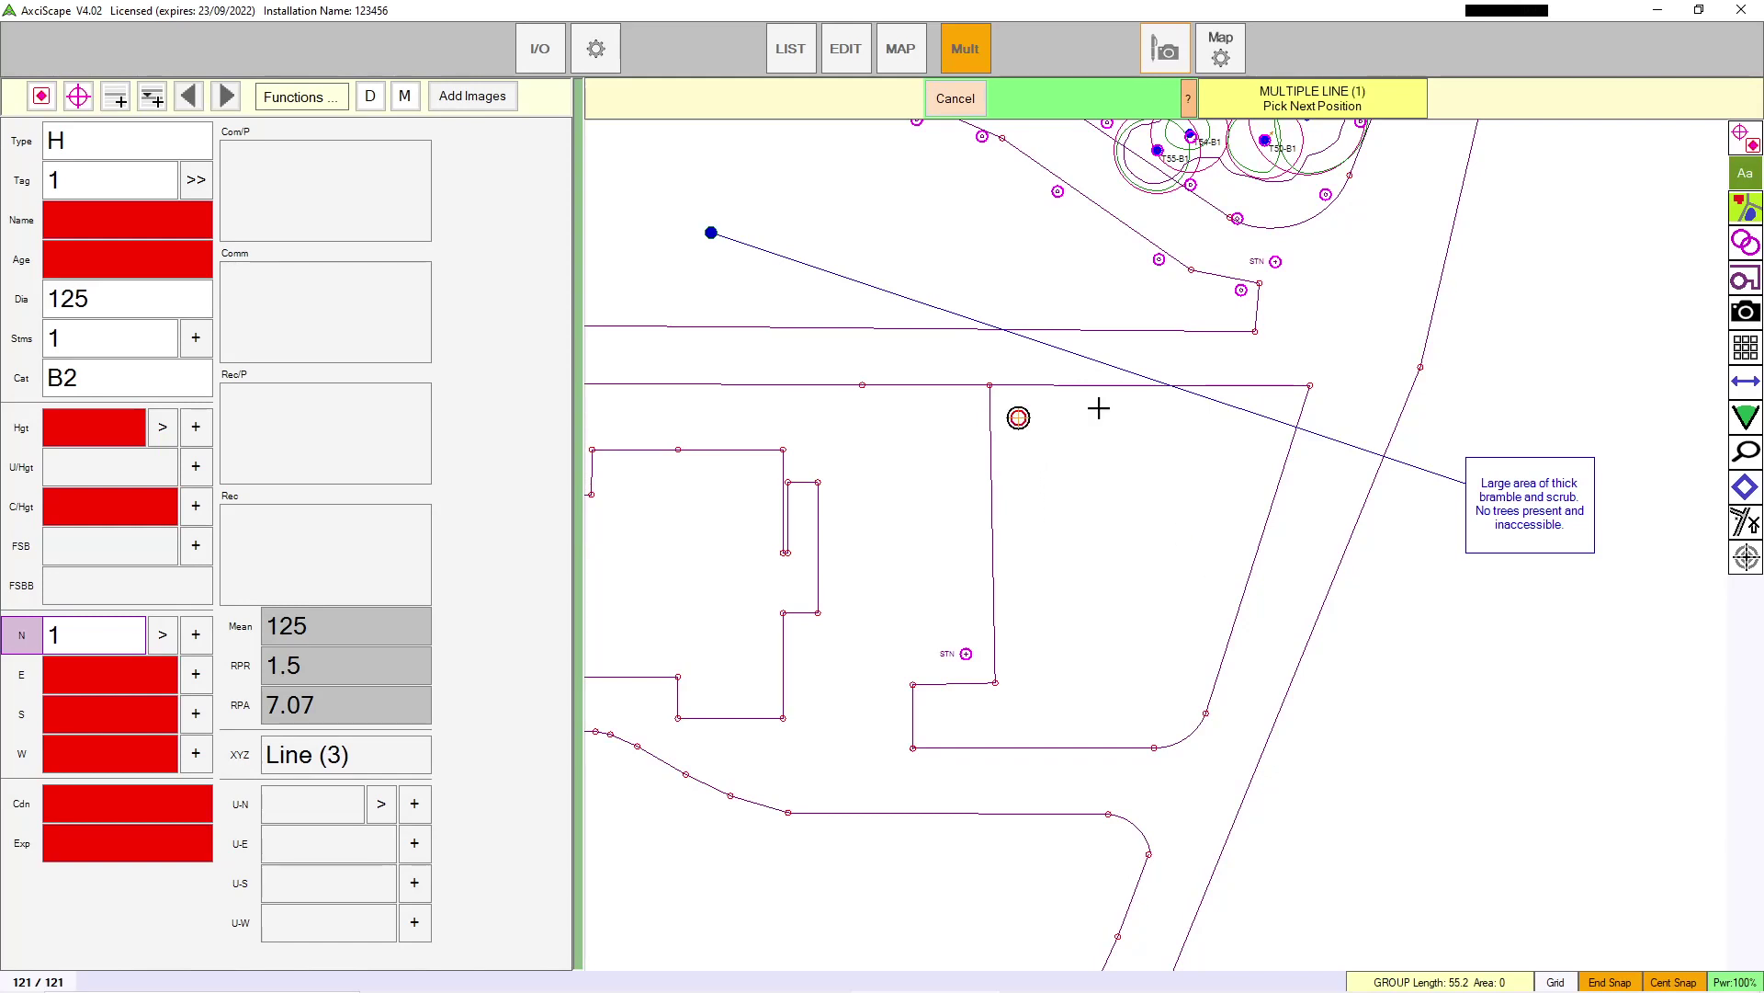
click(1135, 410)
click(1259, 414)
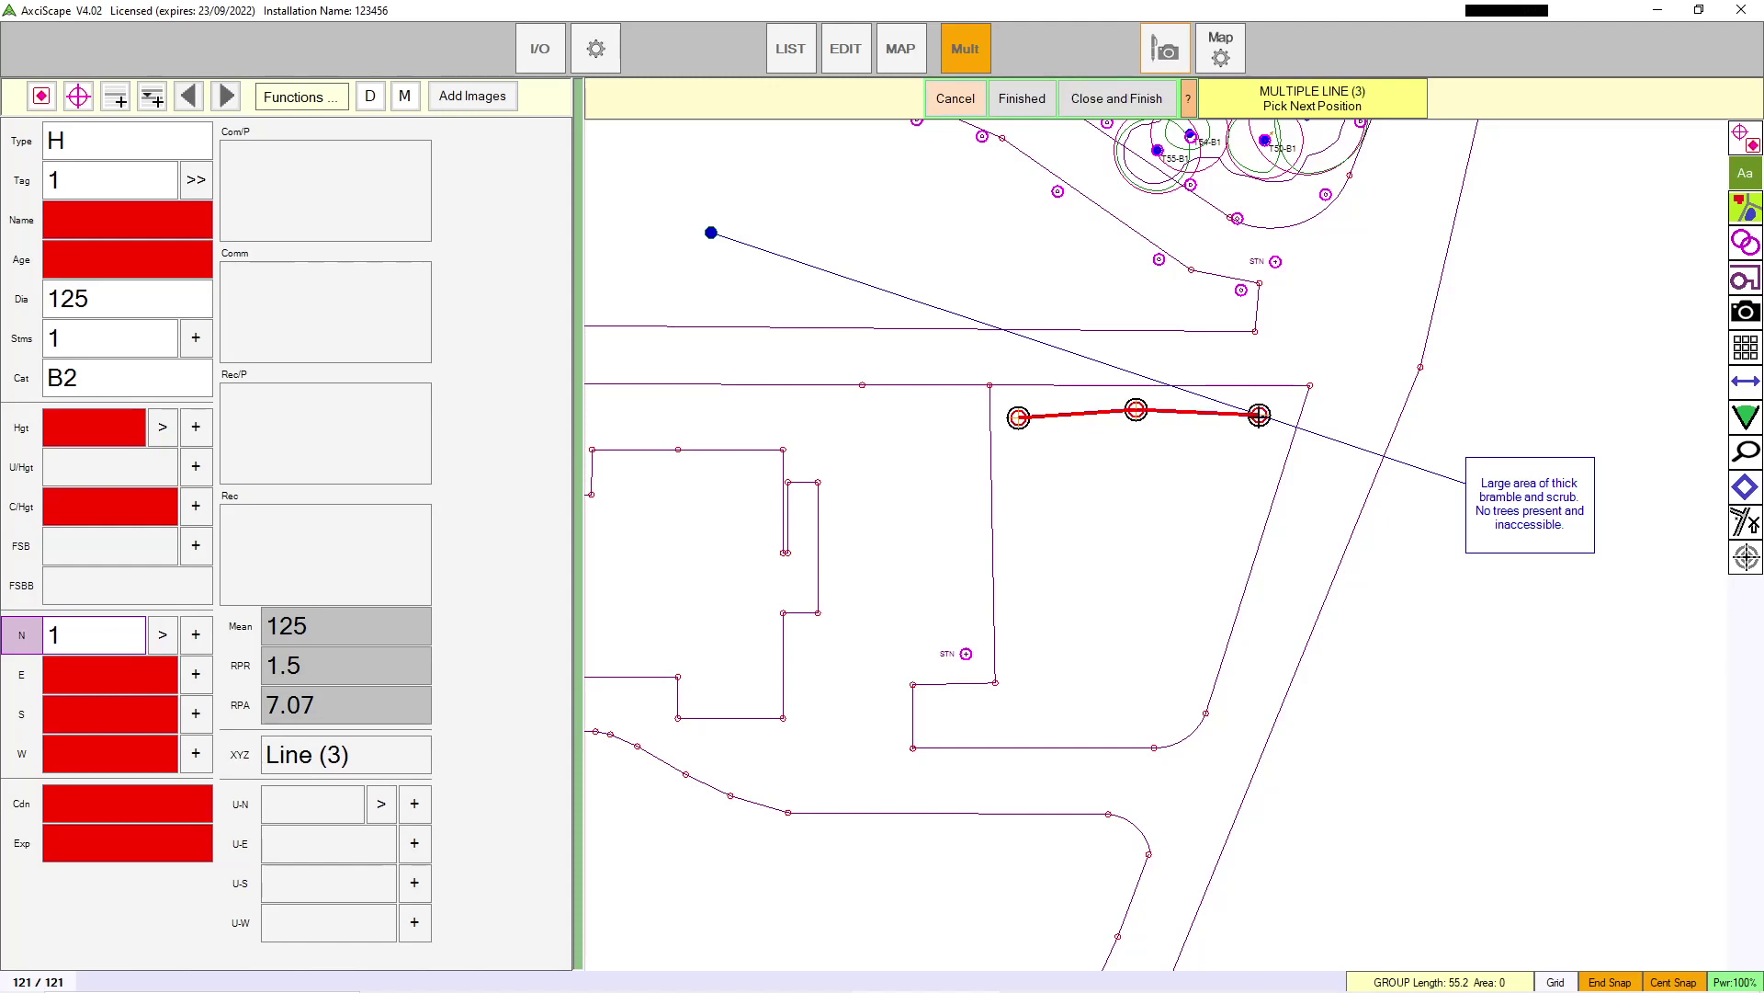
click(1242, 524)
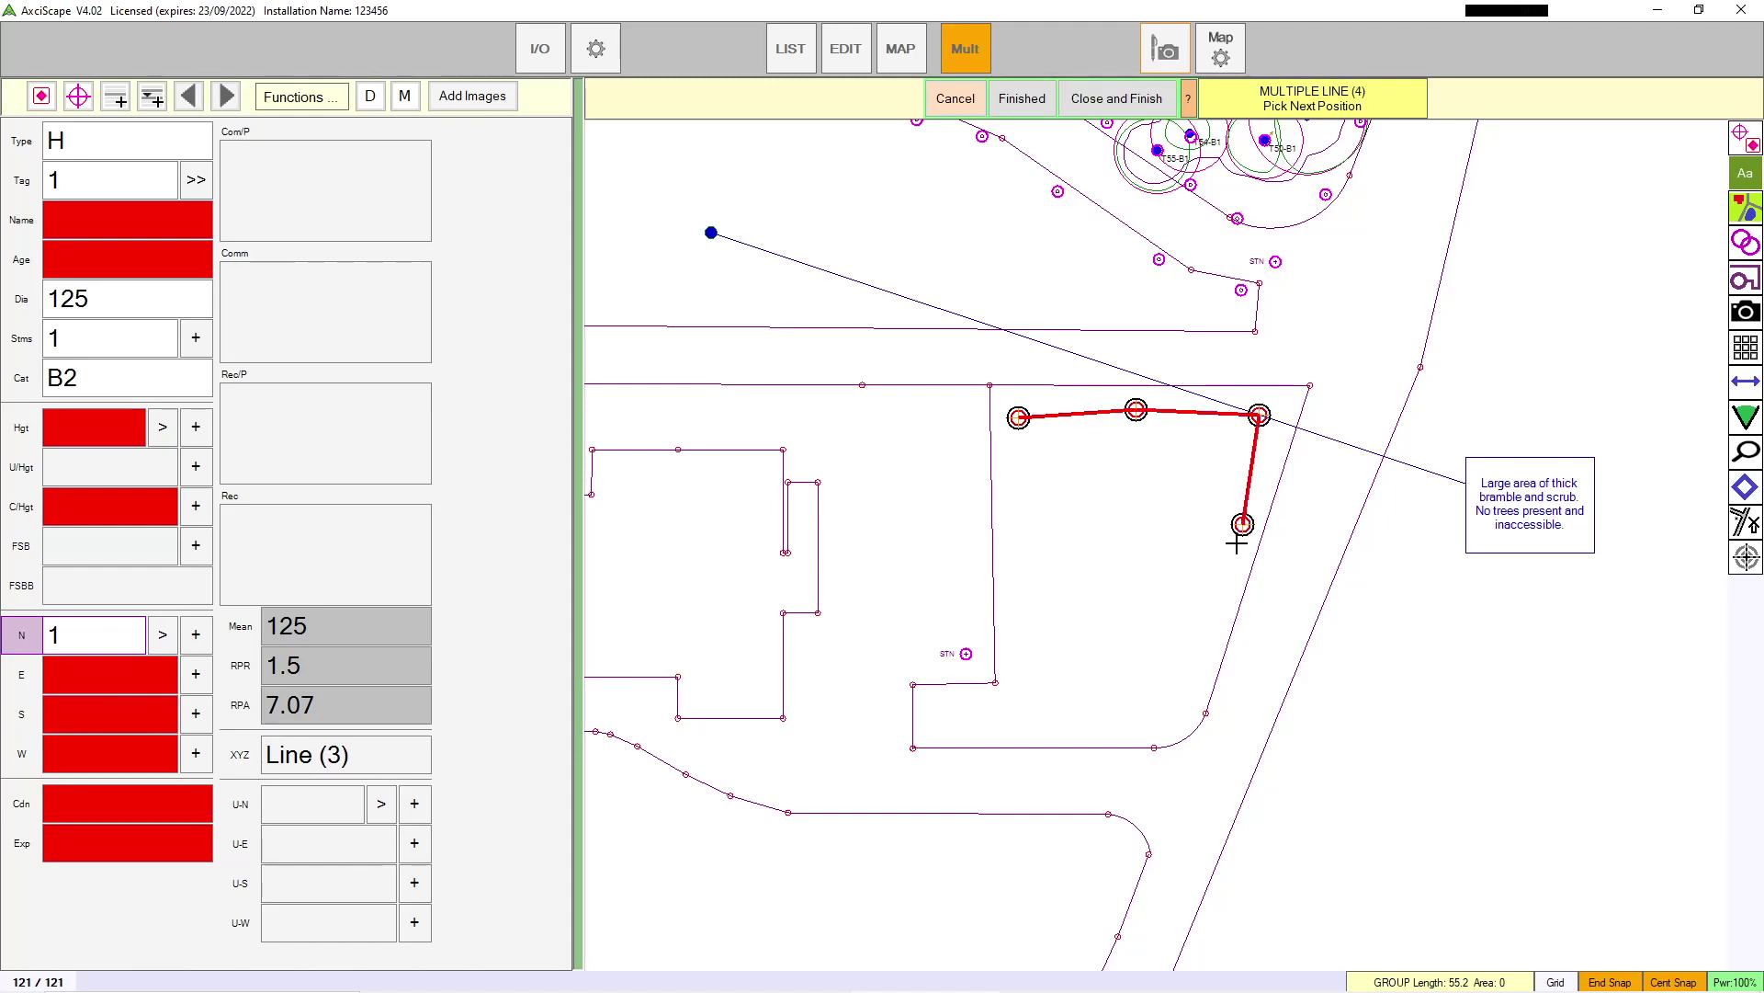
click(1192, 666)
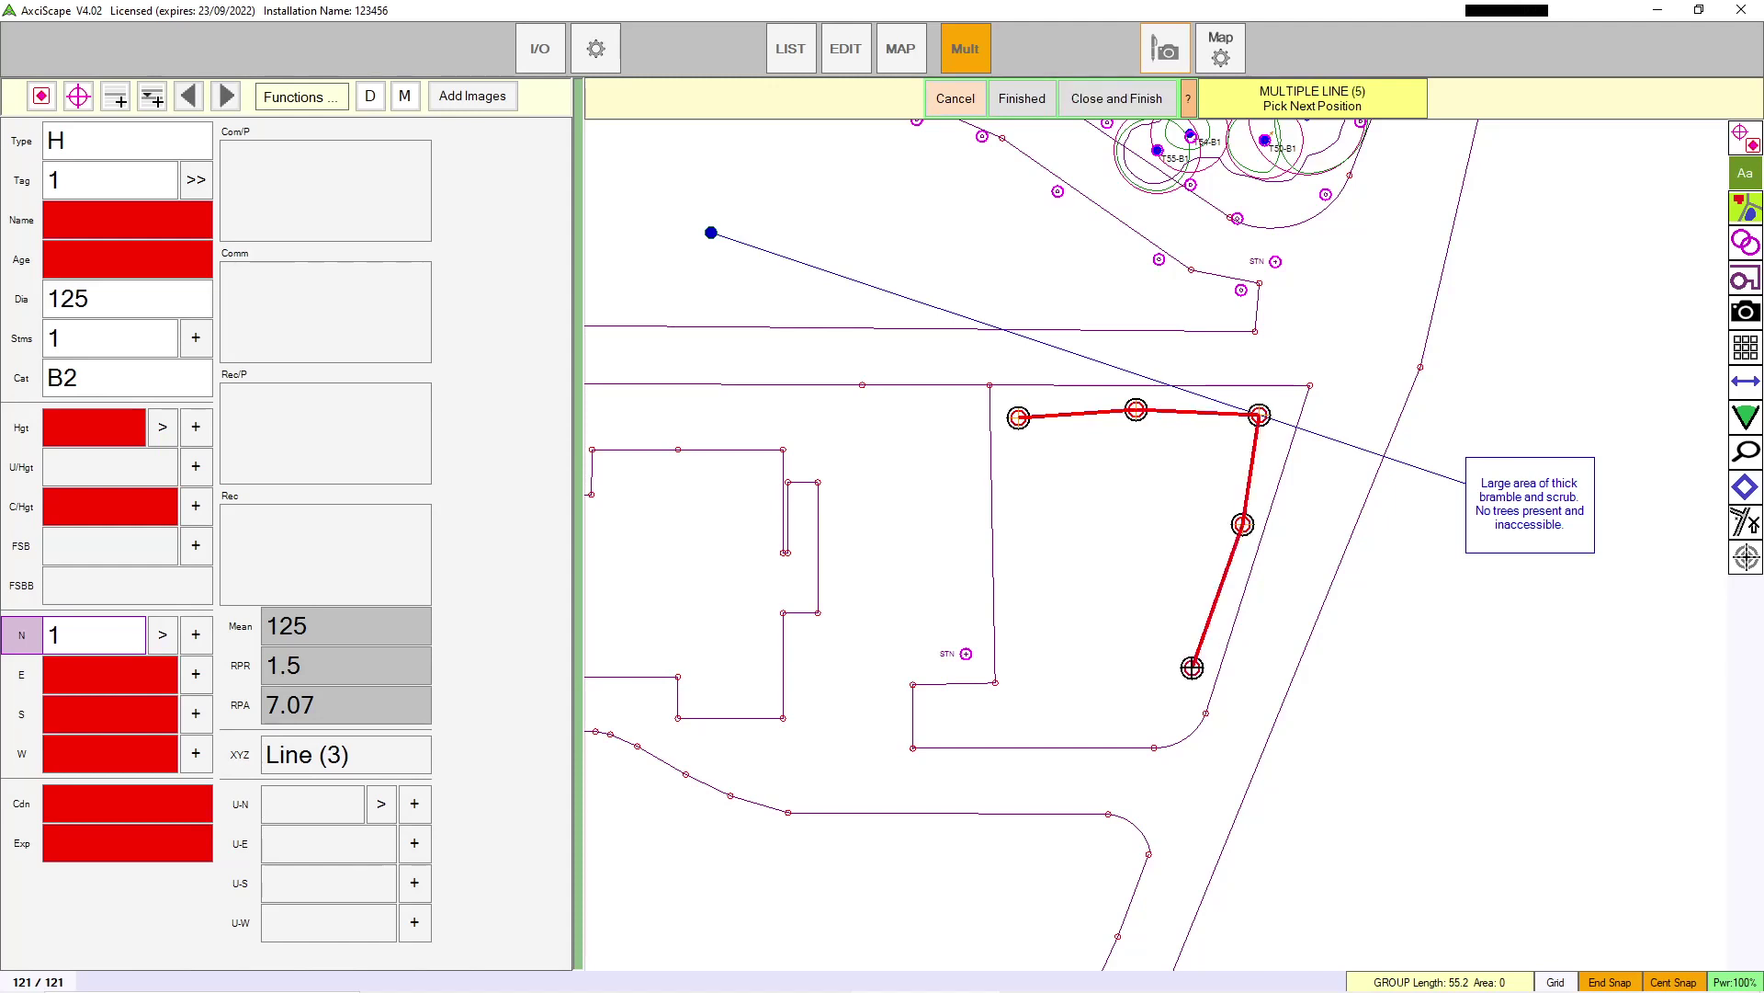
click(1162, 708)
click(1049, 720)
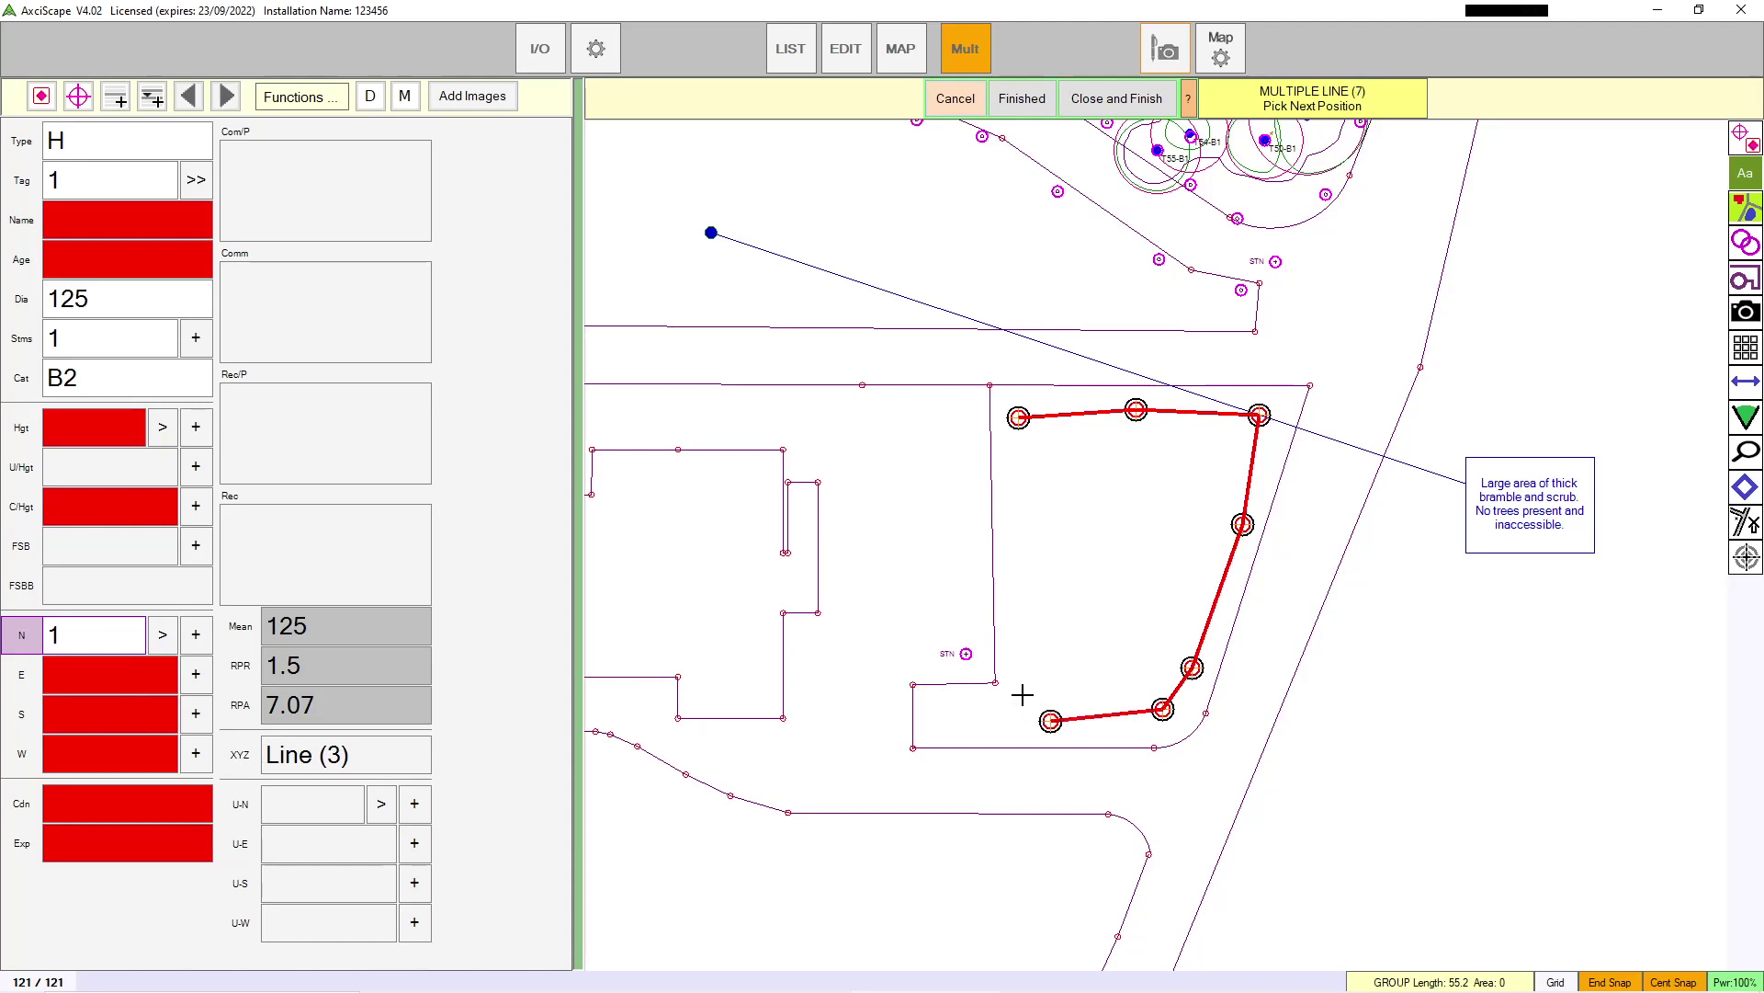
click(1010, 564)
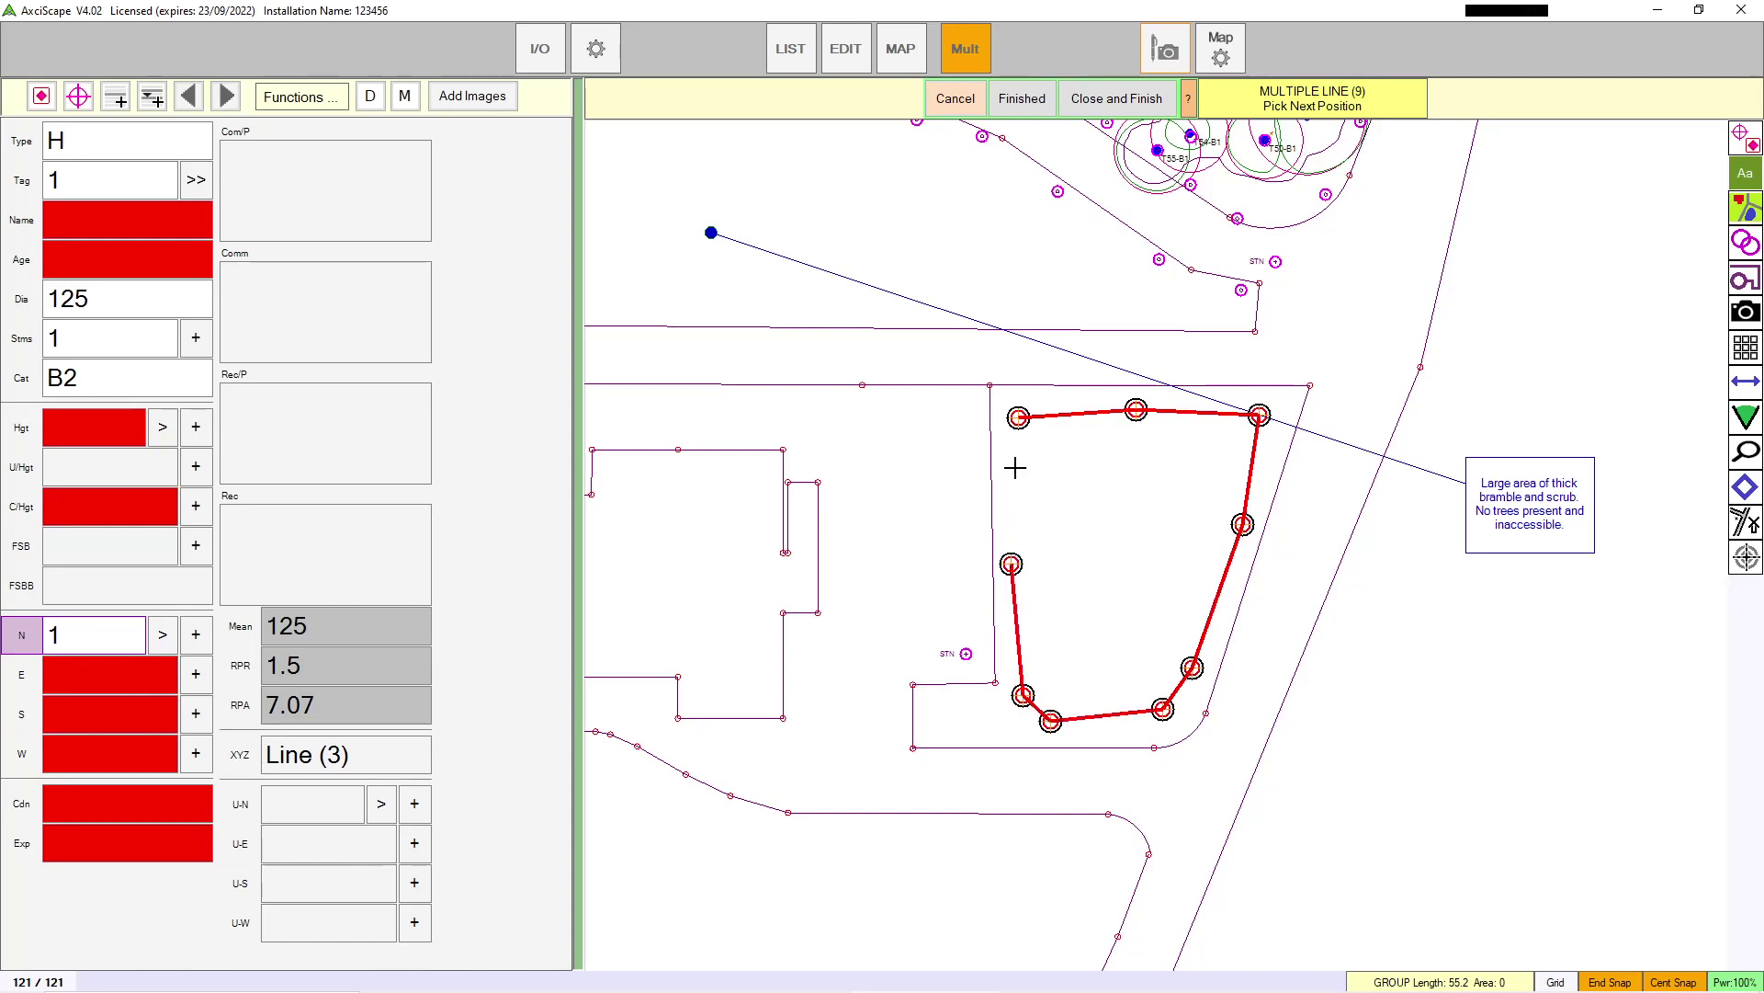
click(1015, 468)
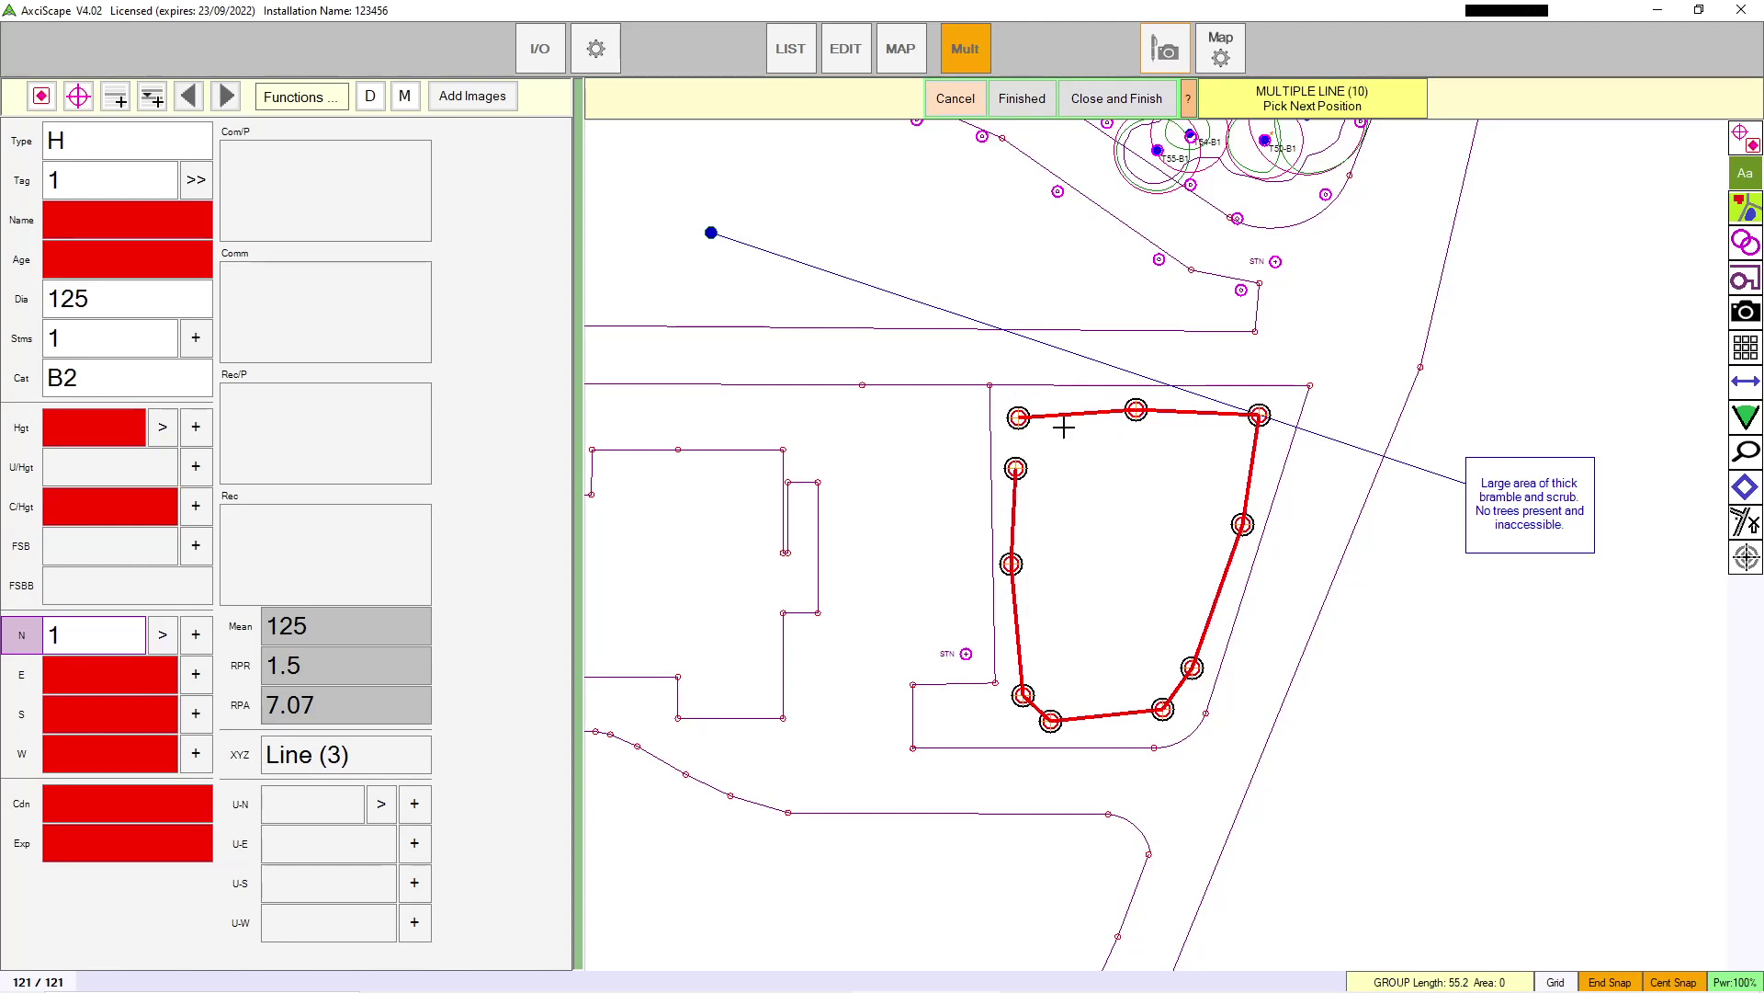
click(1132, 103)
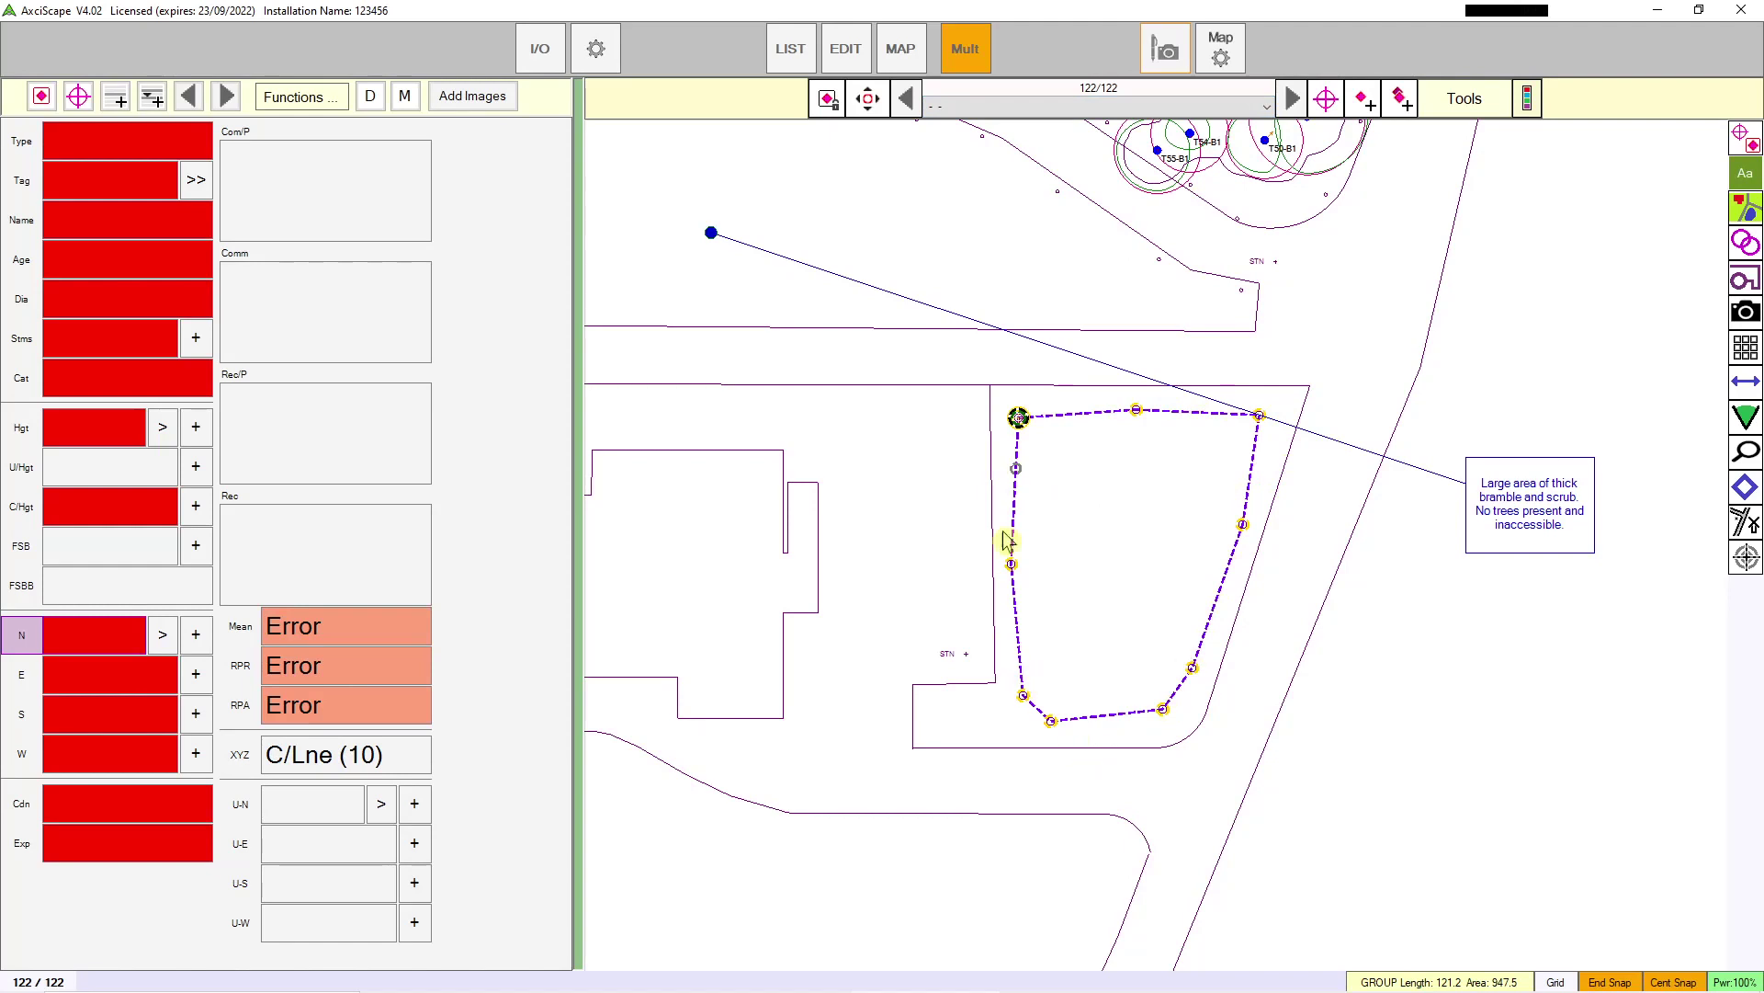
Step: Give the new closed line object type G and tag 12
click(94, 149)
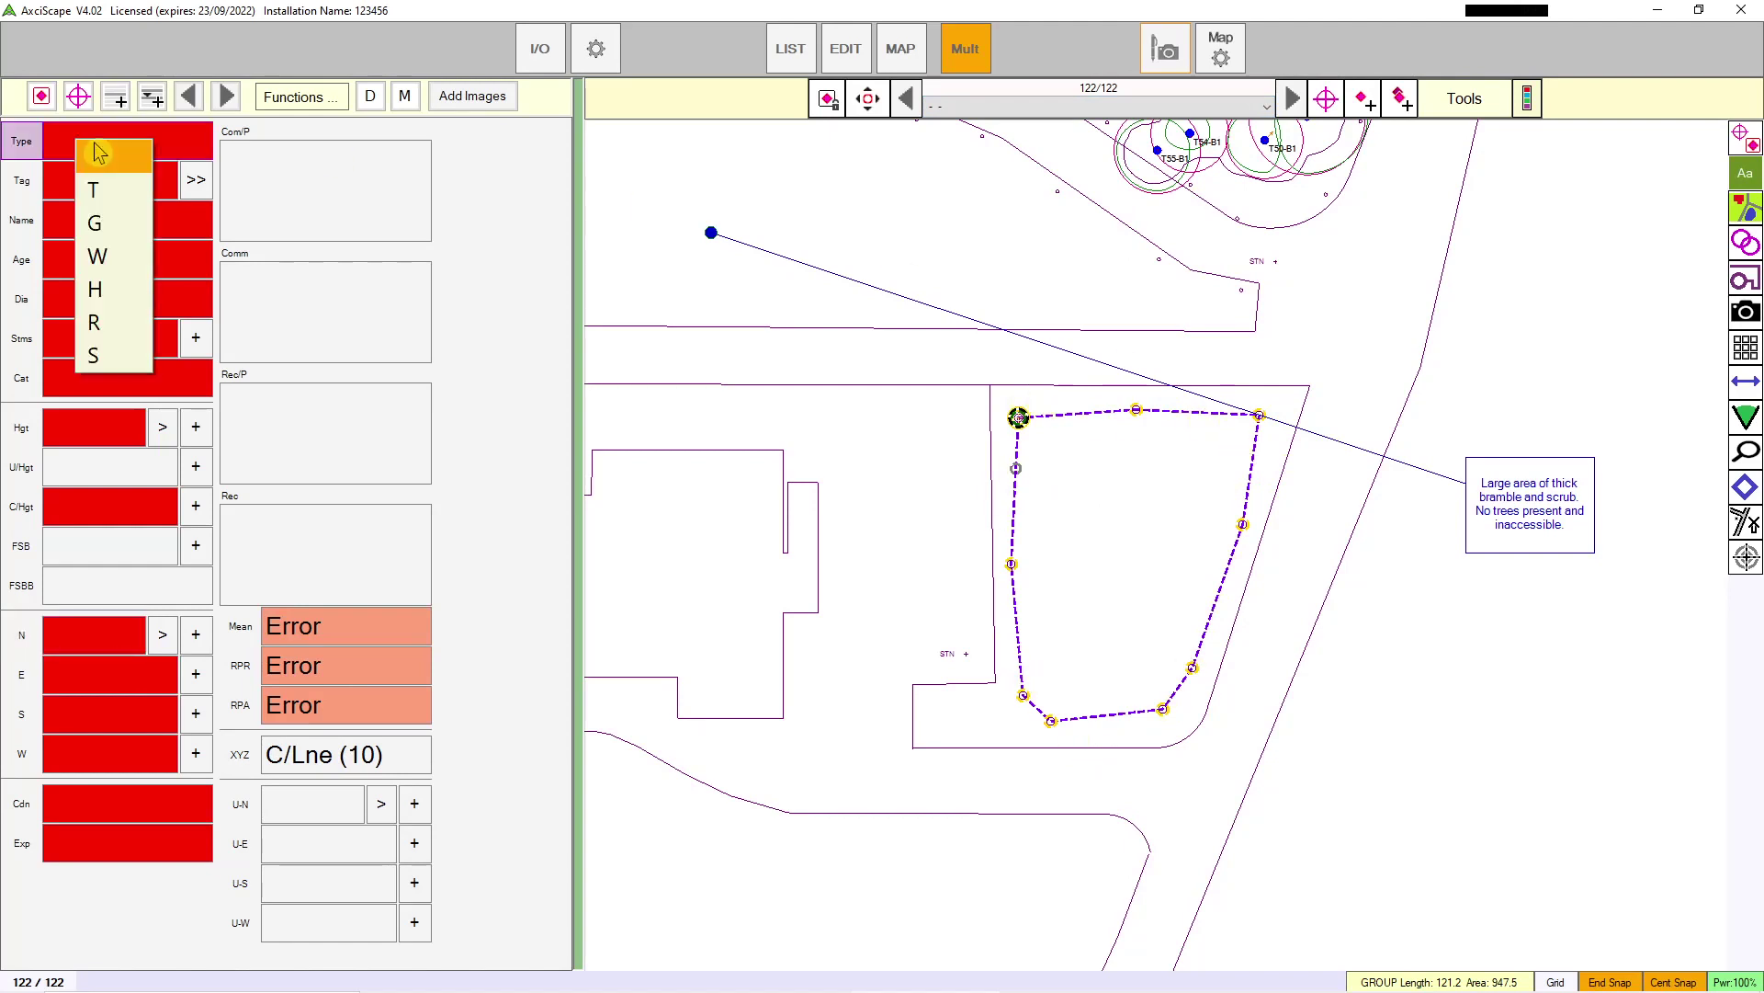
click(106, 232)
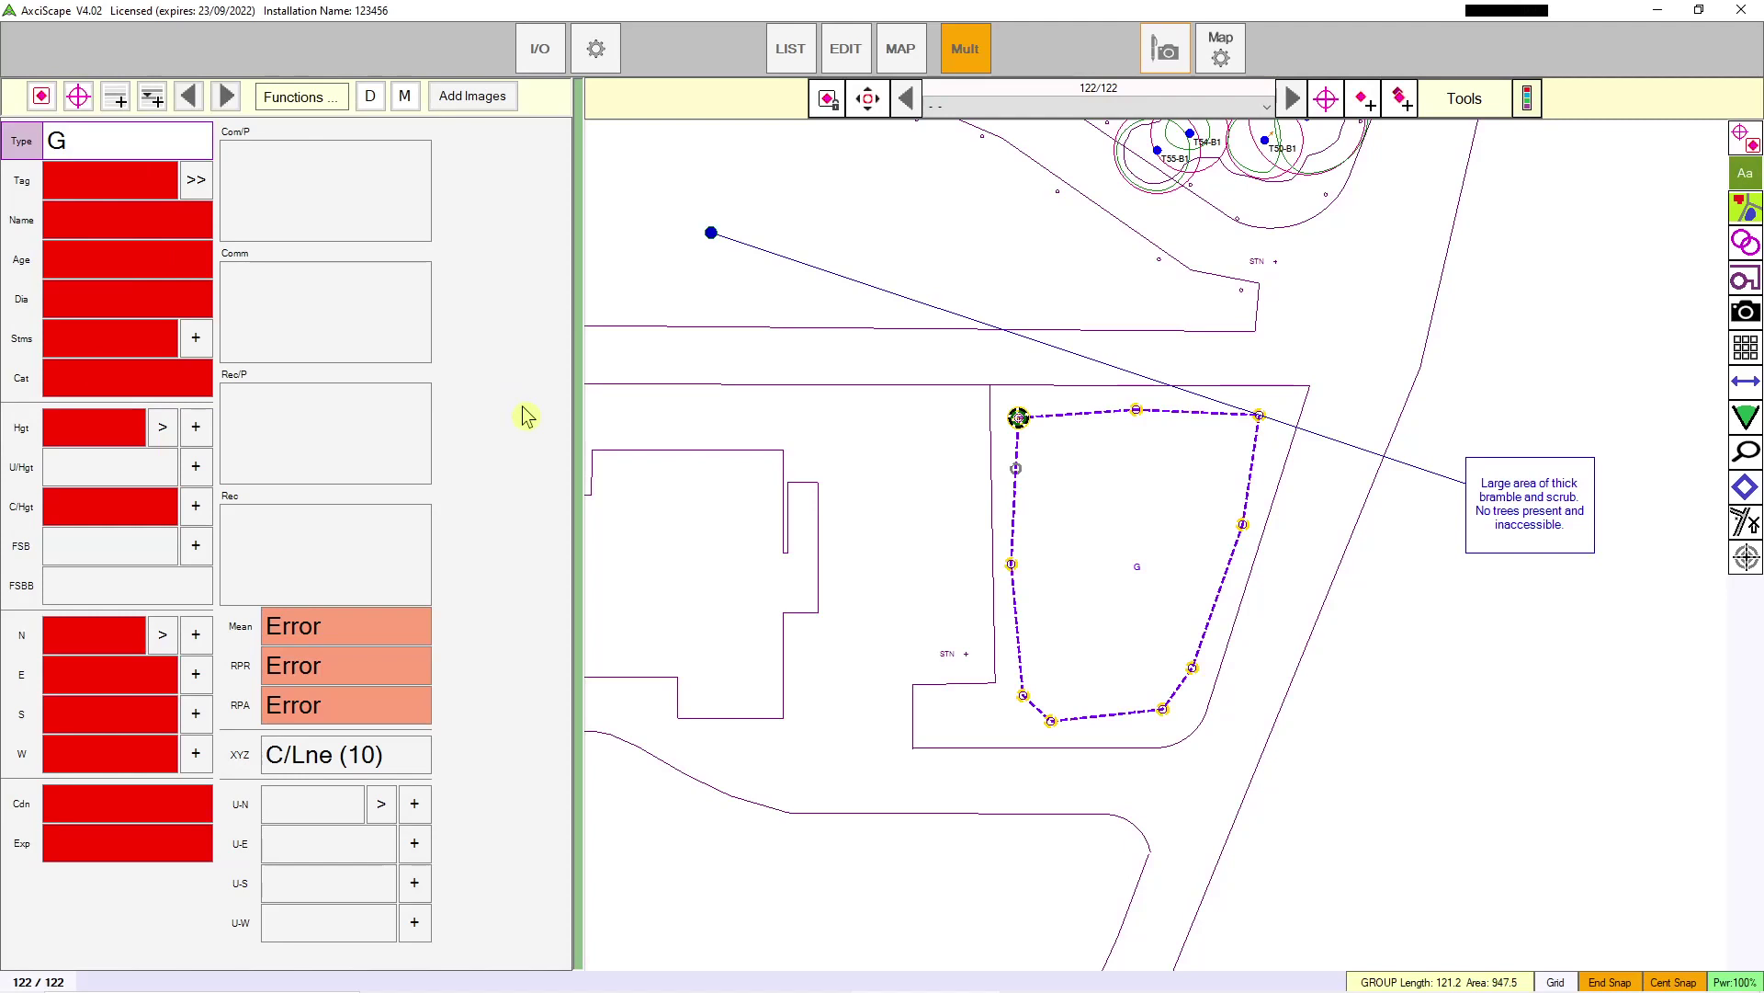
click(140, 191)
click(795, 500)
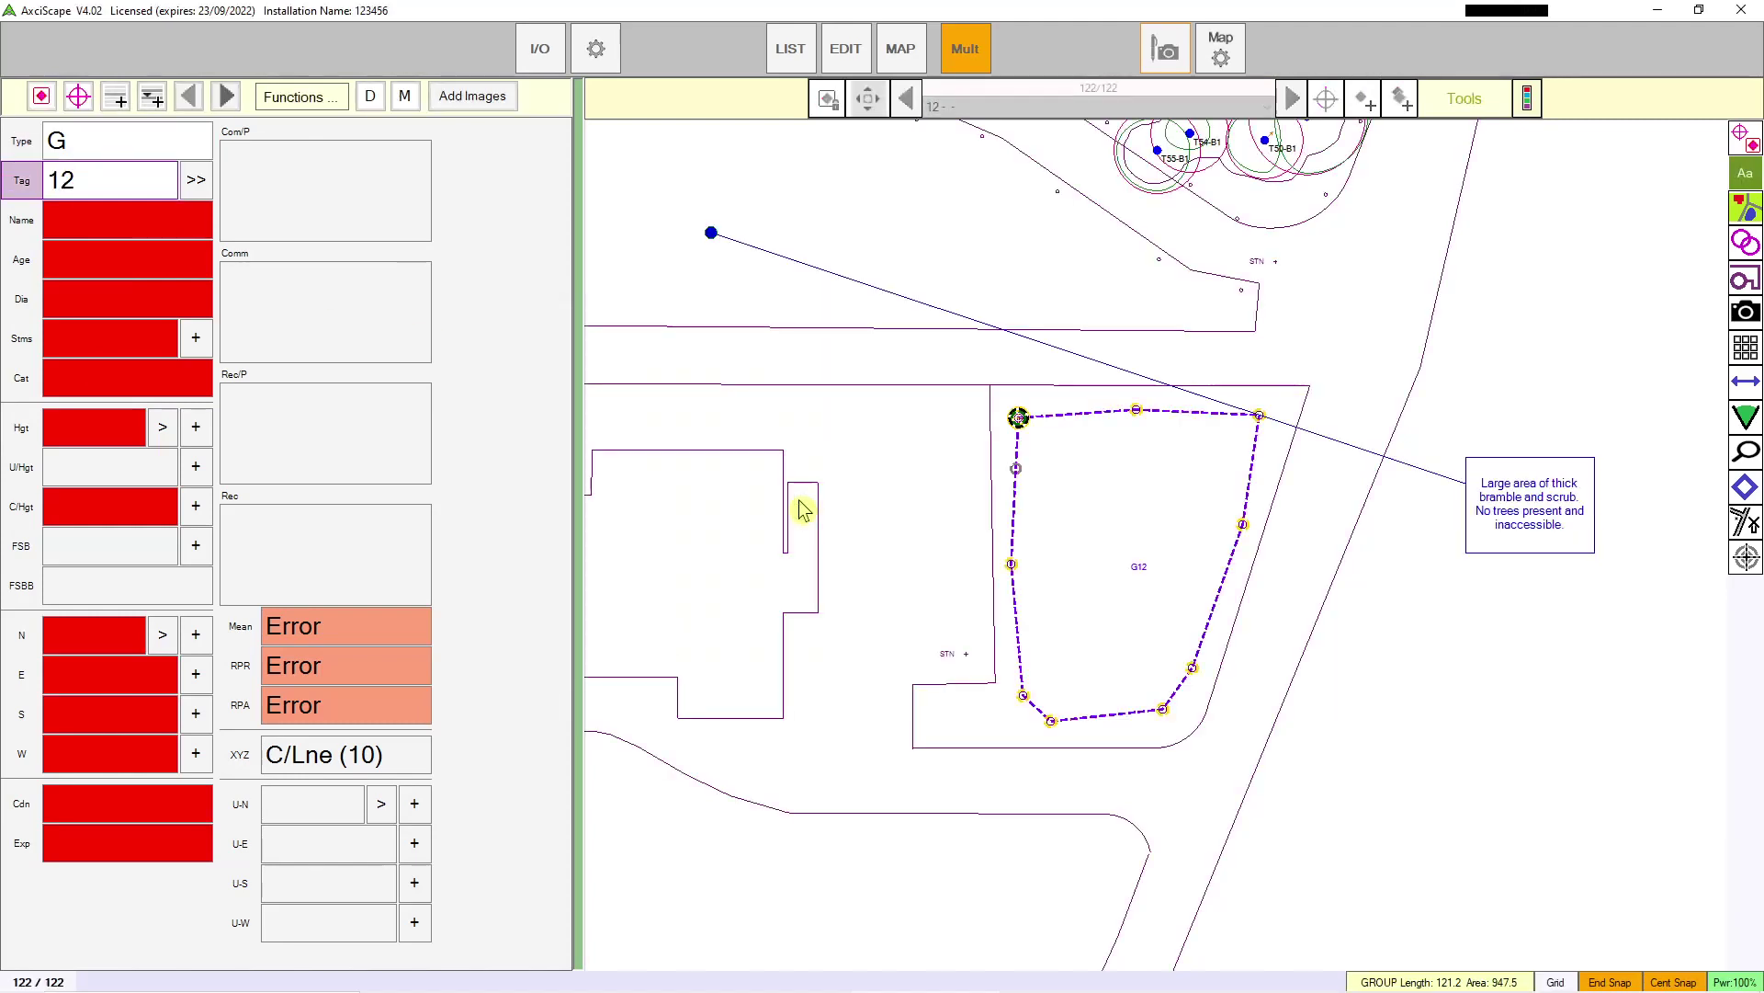
Step: Set group G12's diameter to 350, stem count to 1 and category to A2
click(90, 308)
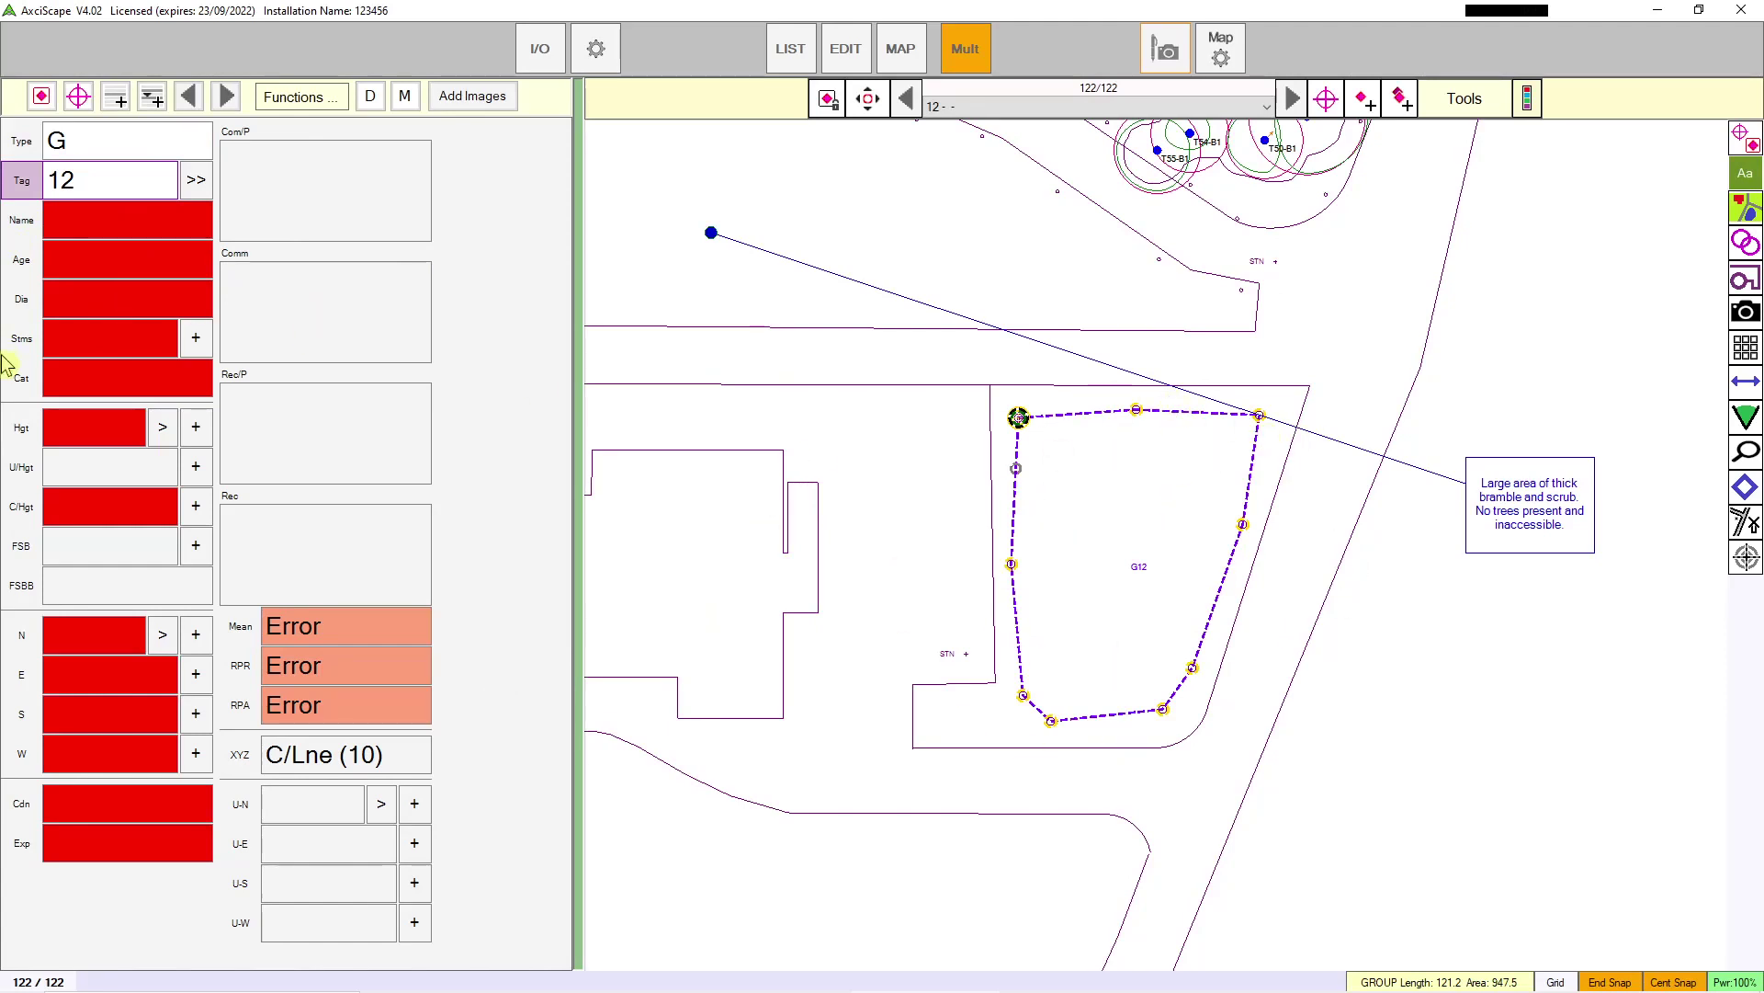
click(58, 339)
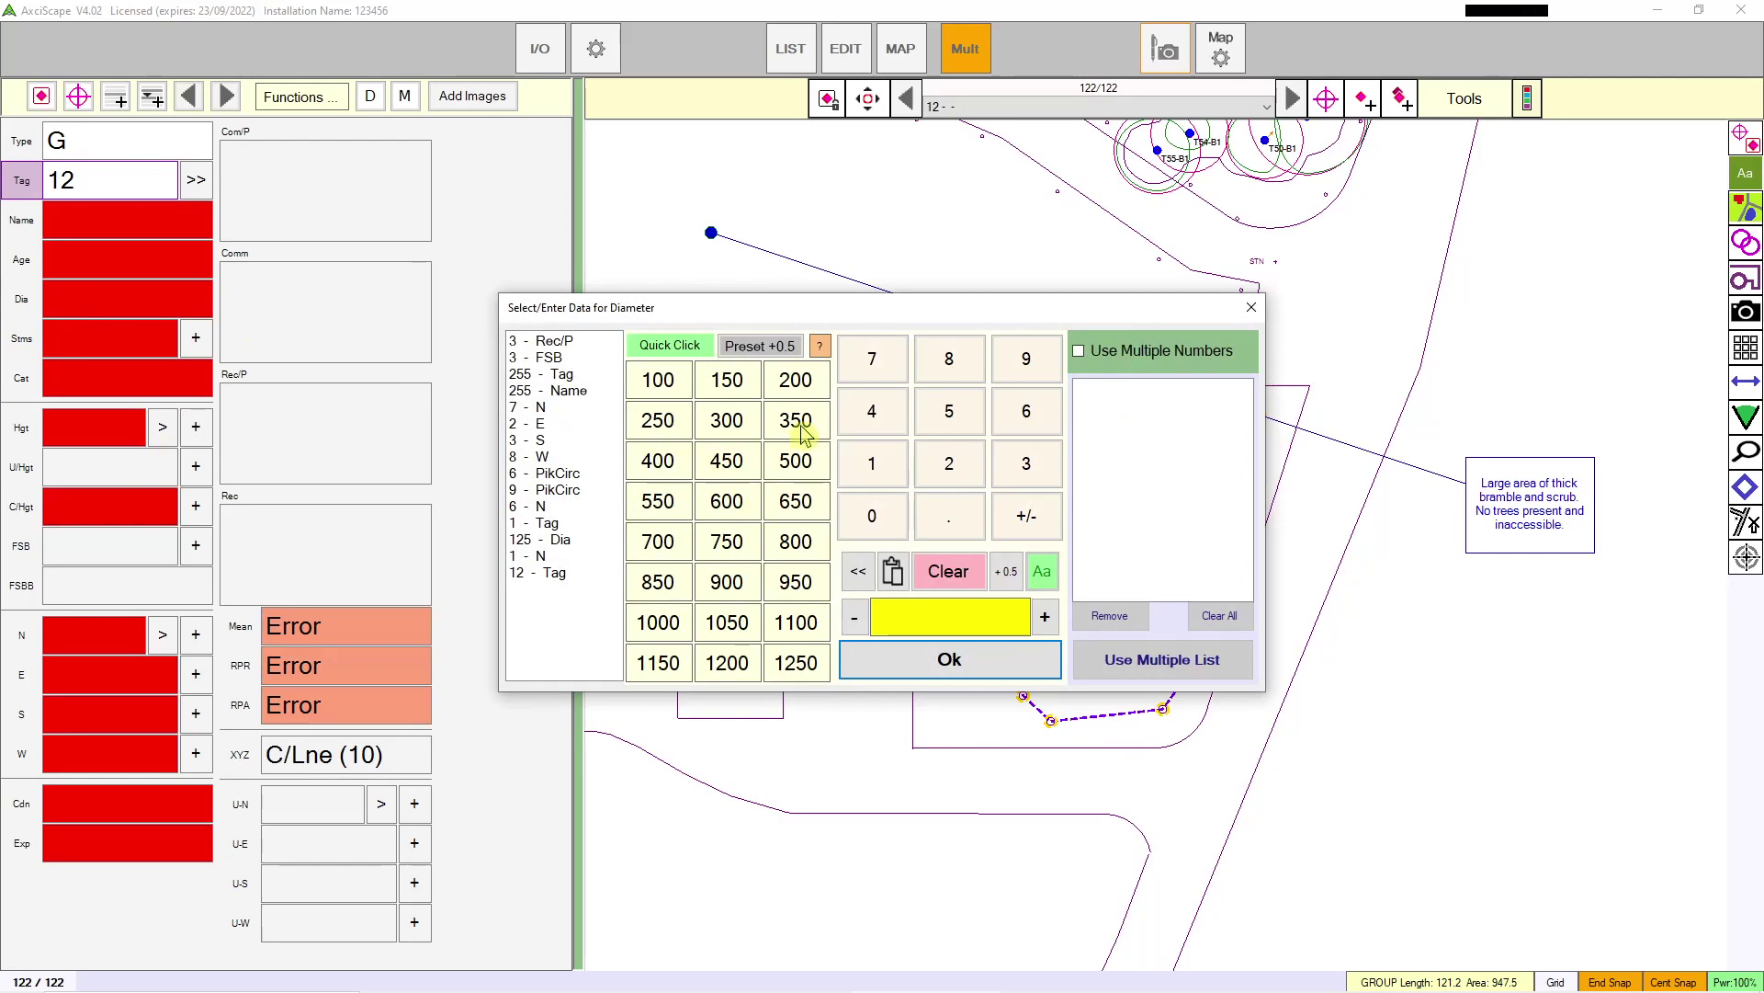
click(806, 434)
click(189, 340)
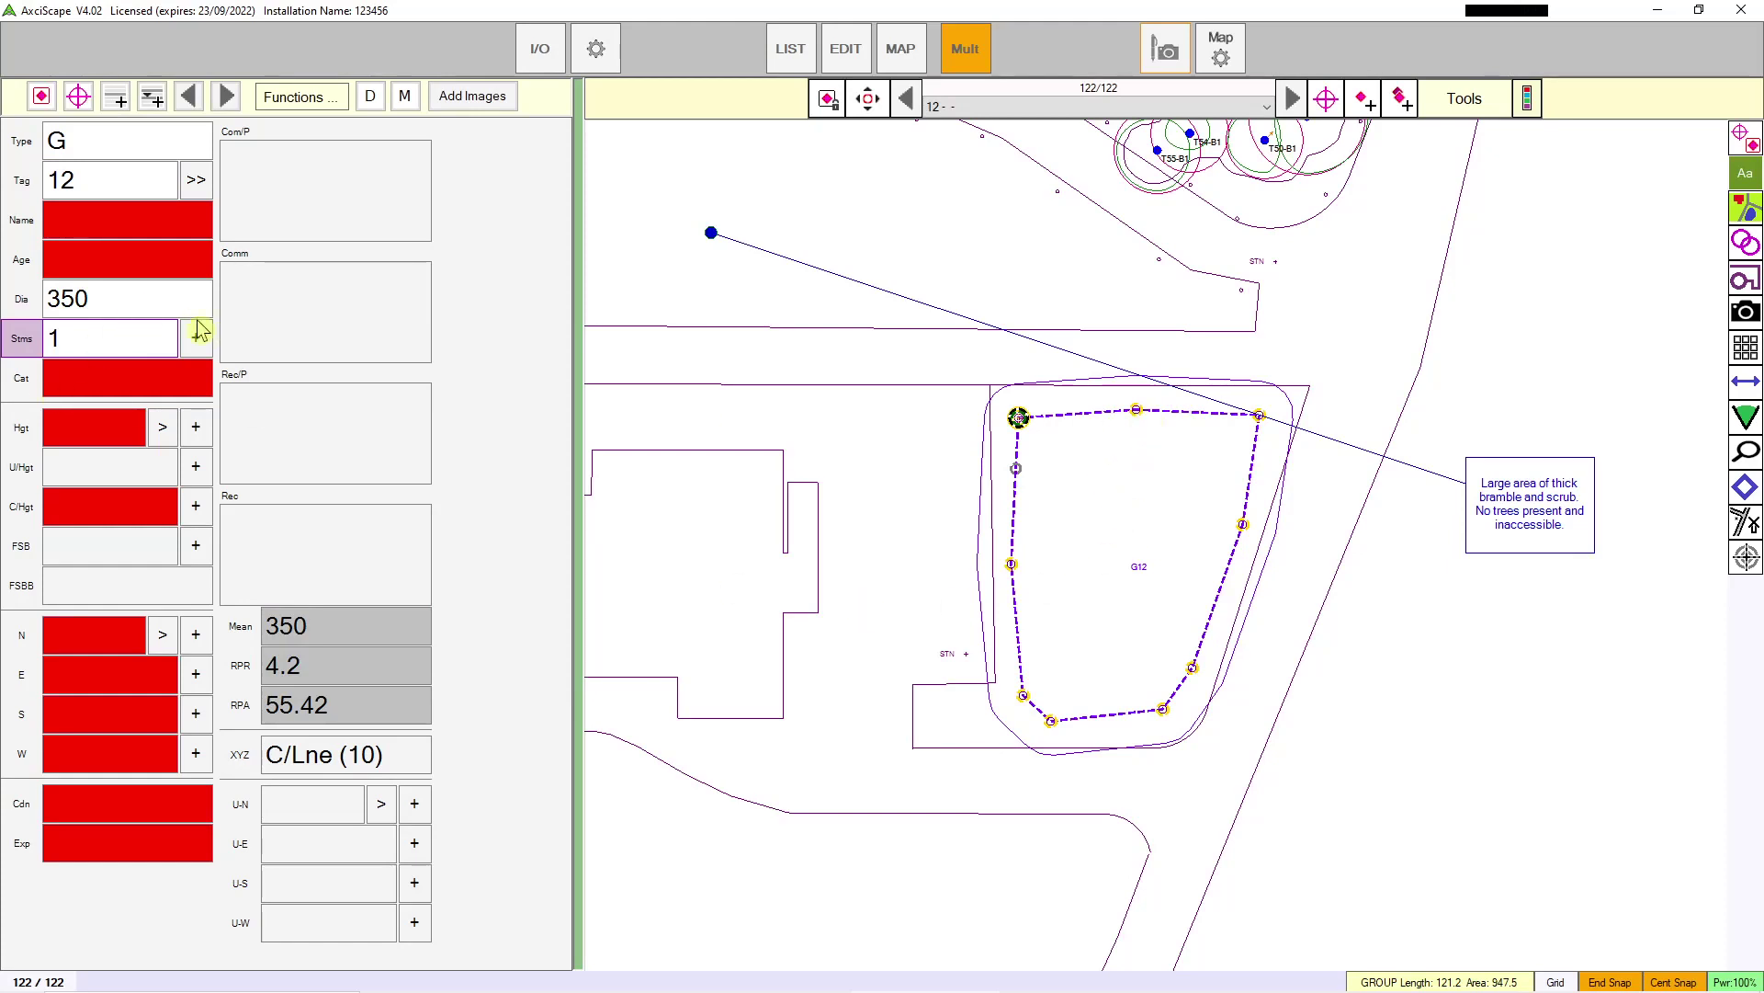
click(130, 381)
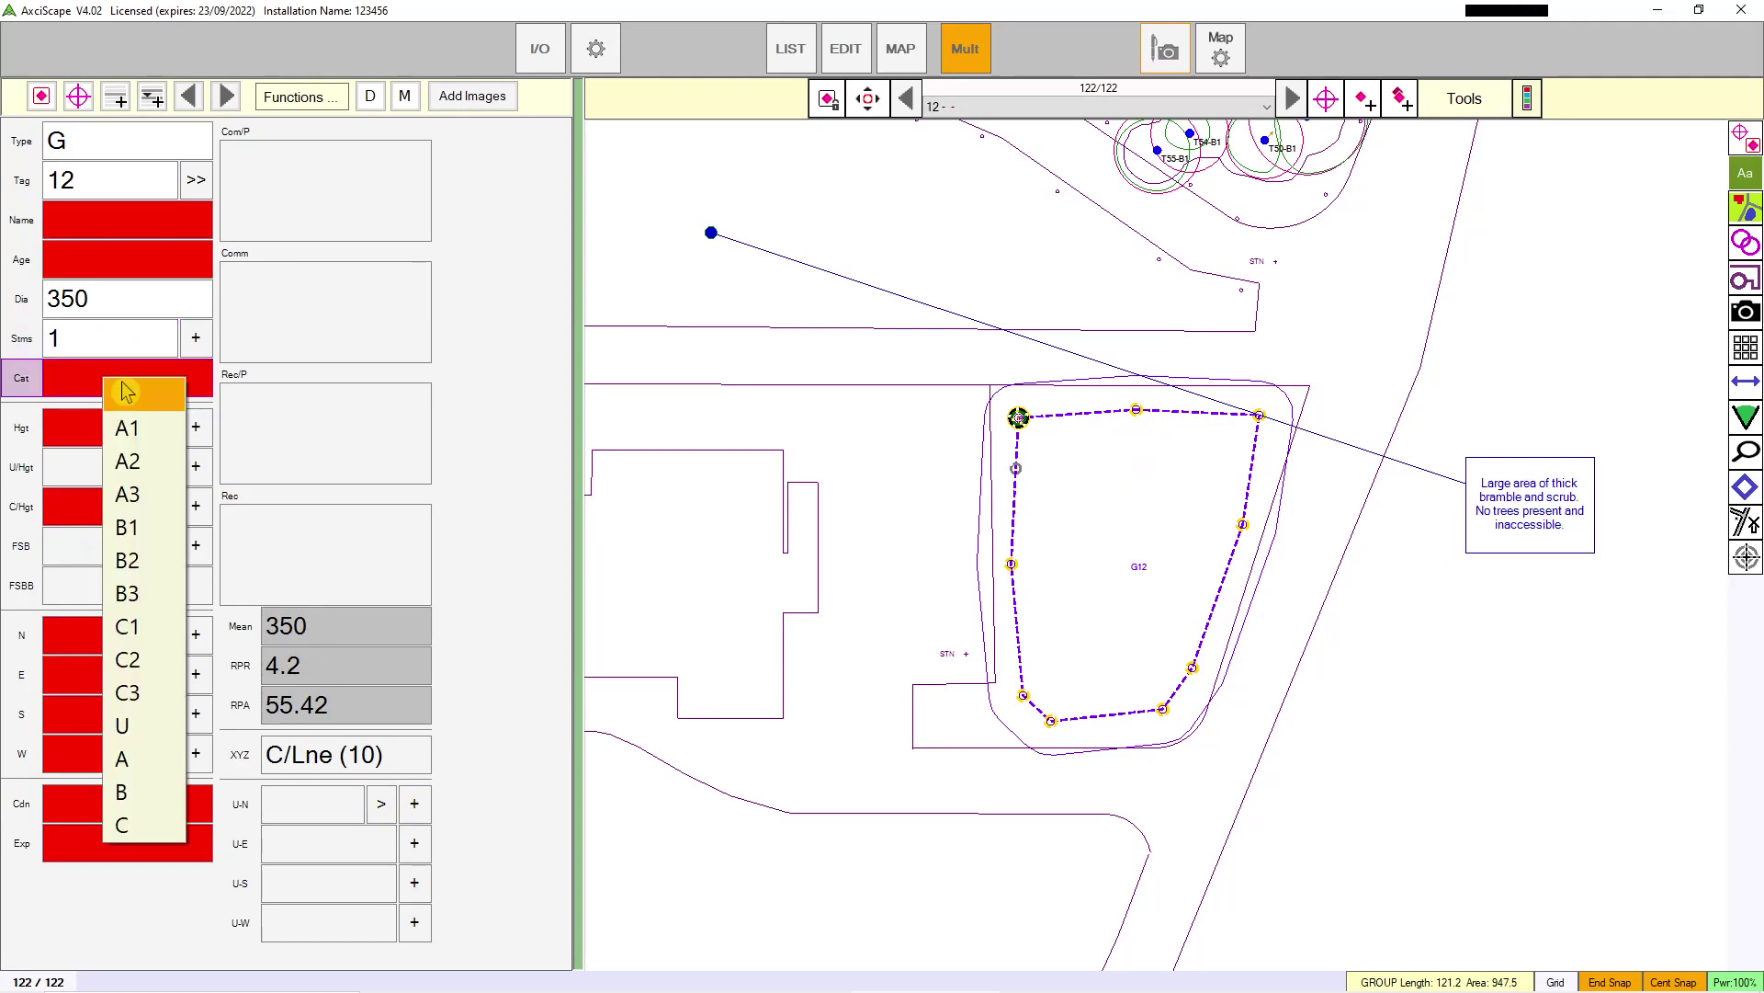
click(127, 464)
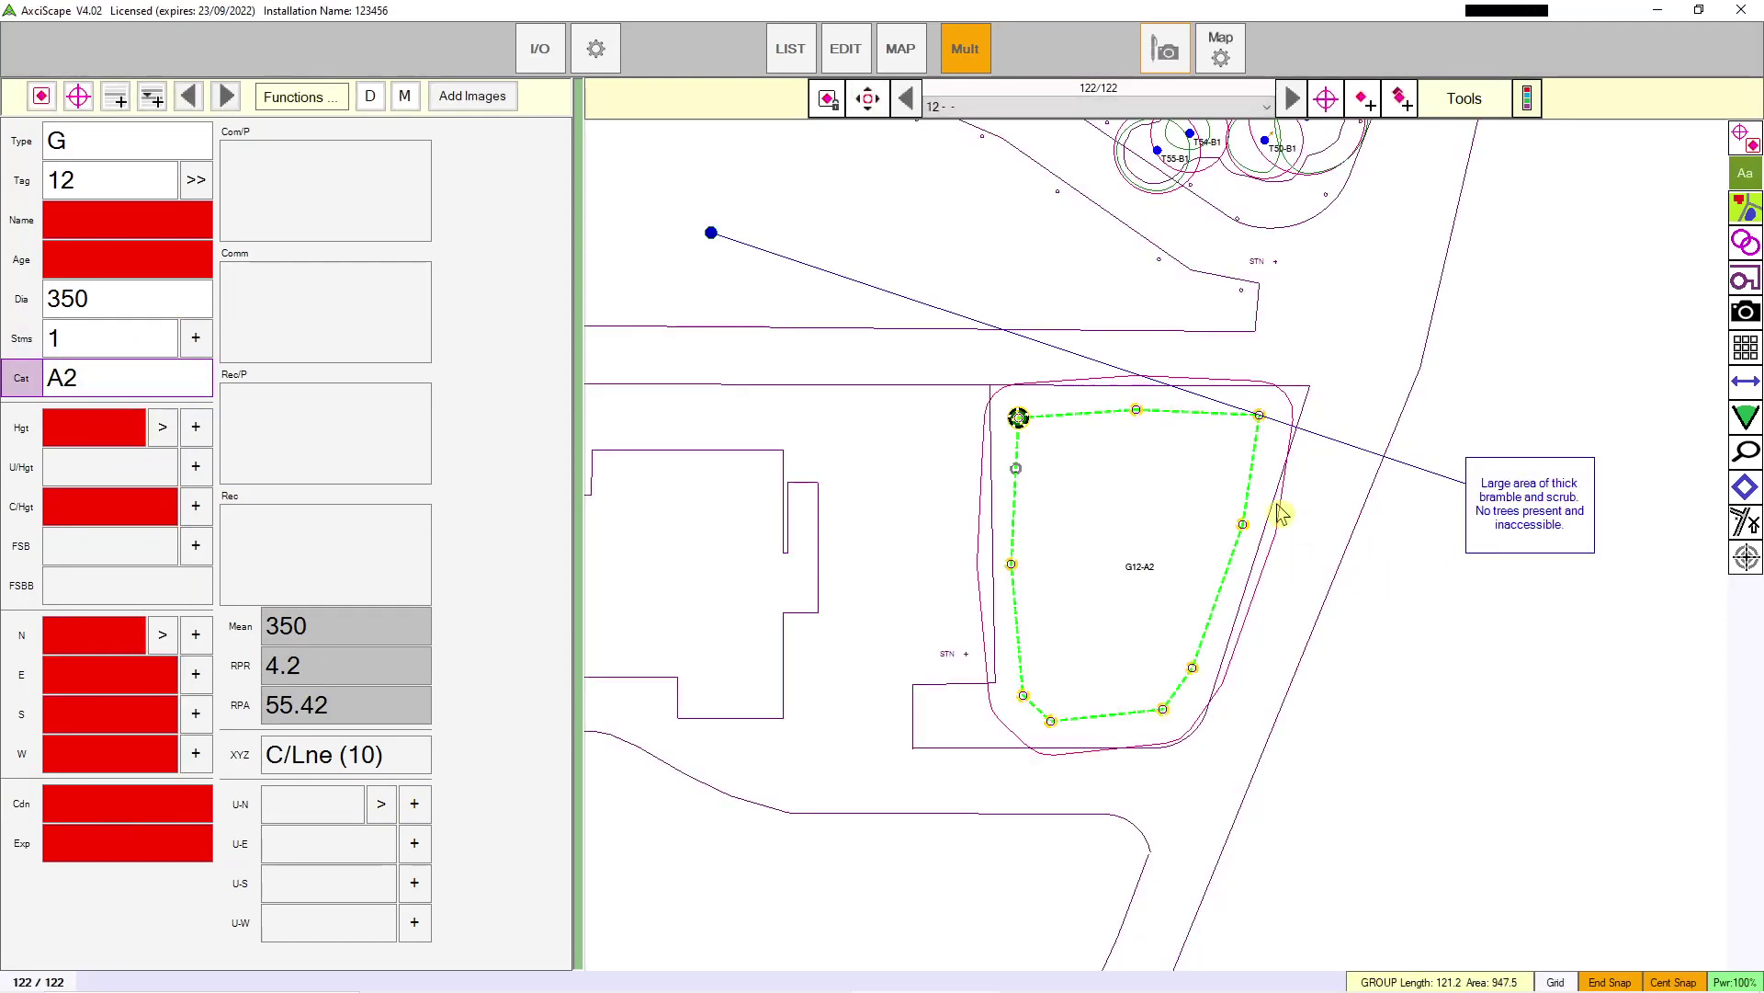
Step: Check the distance from G12's eastern edge to its outer root protection line with the distance tool, then leave the tool
scroll(1129, 455, up, 2)
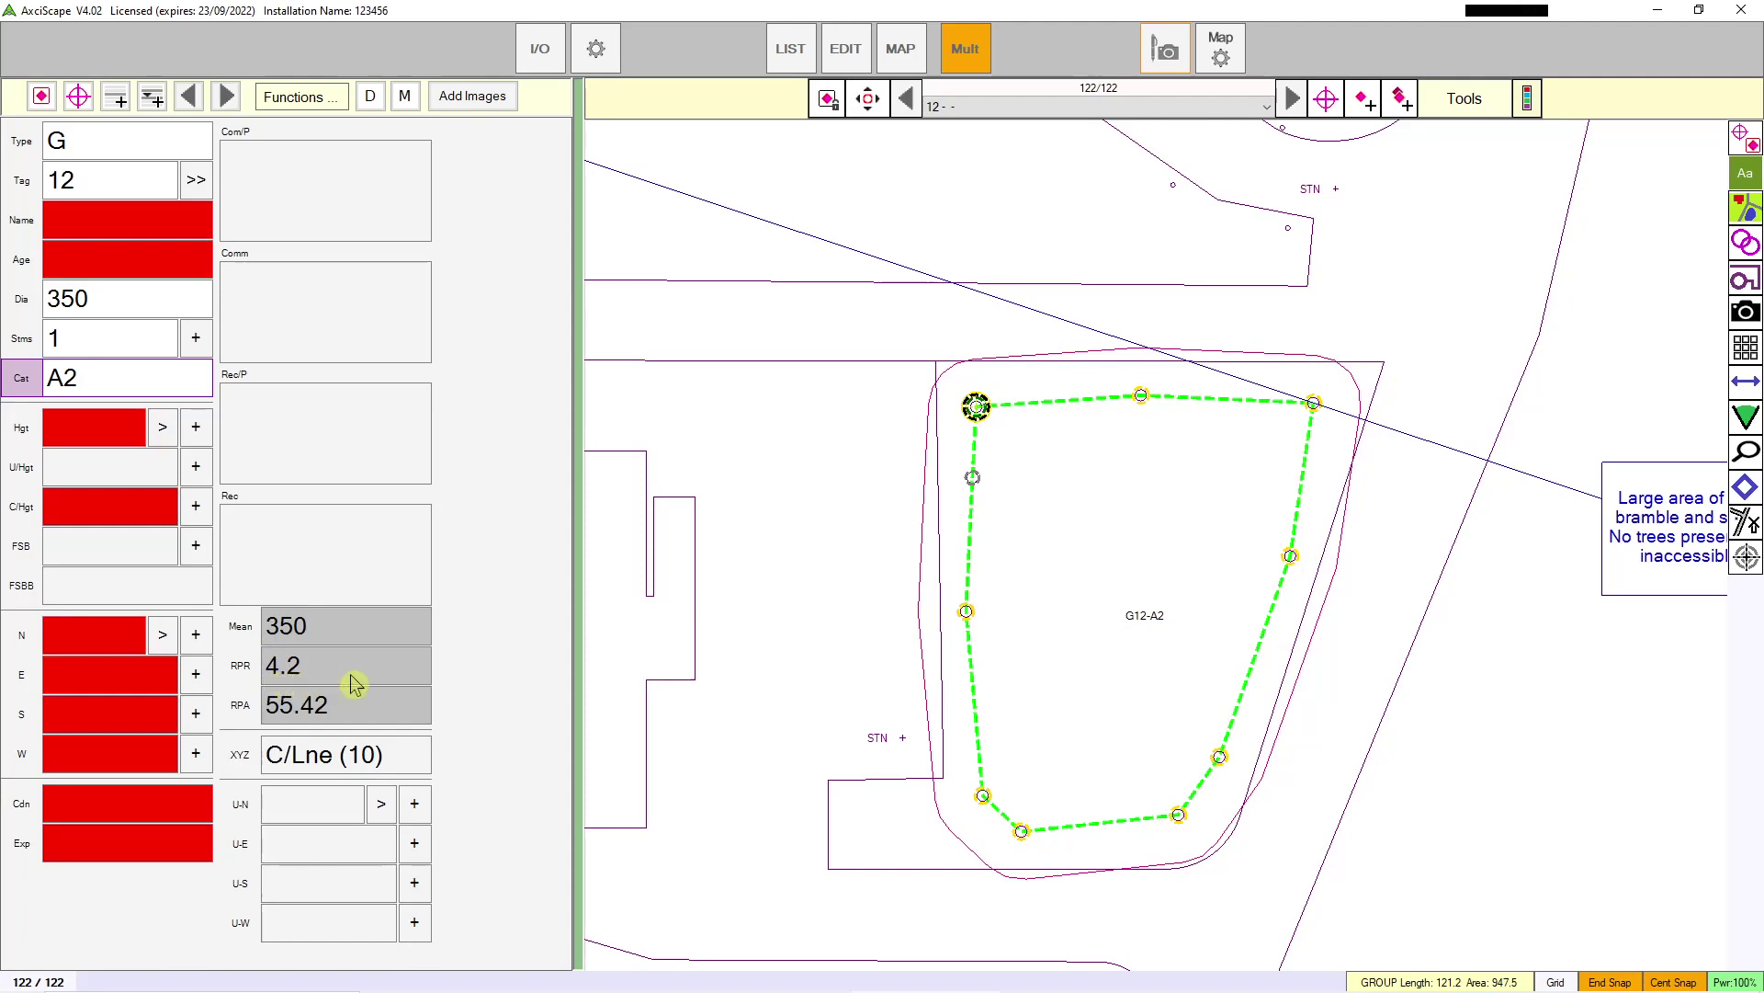
scroll(1326, 562, up, 2)
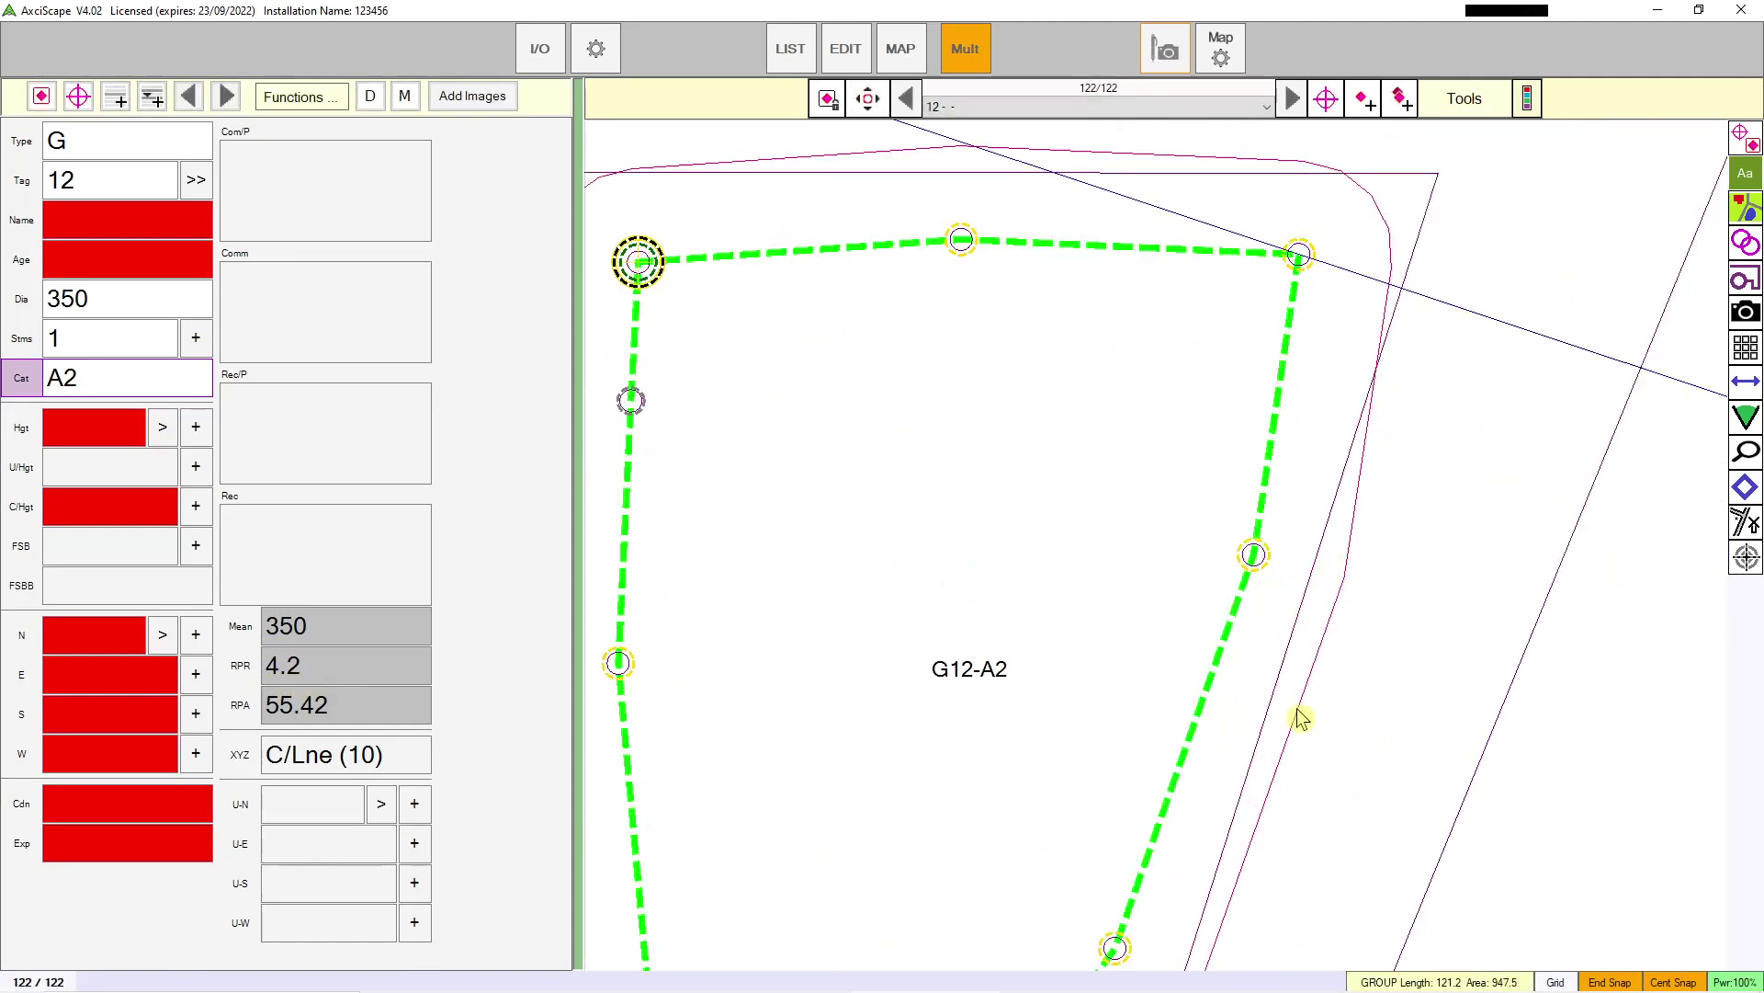
click(1744, 382)
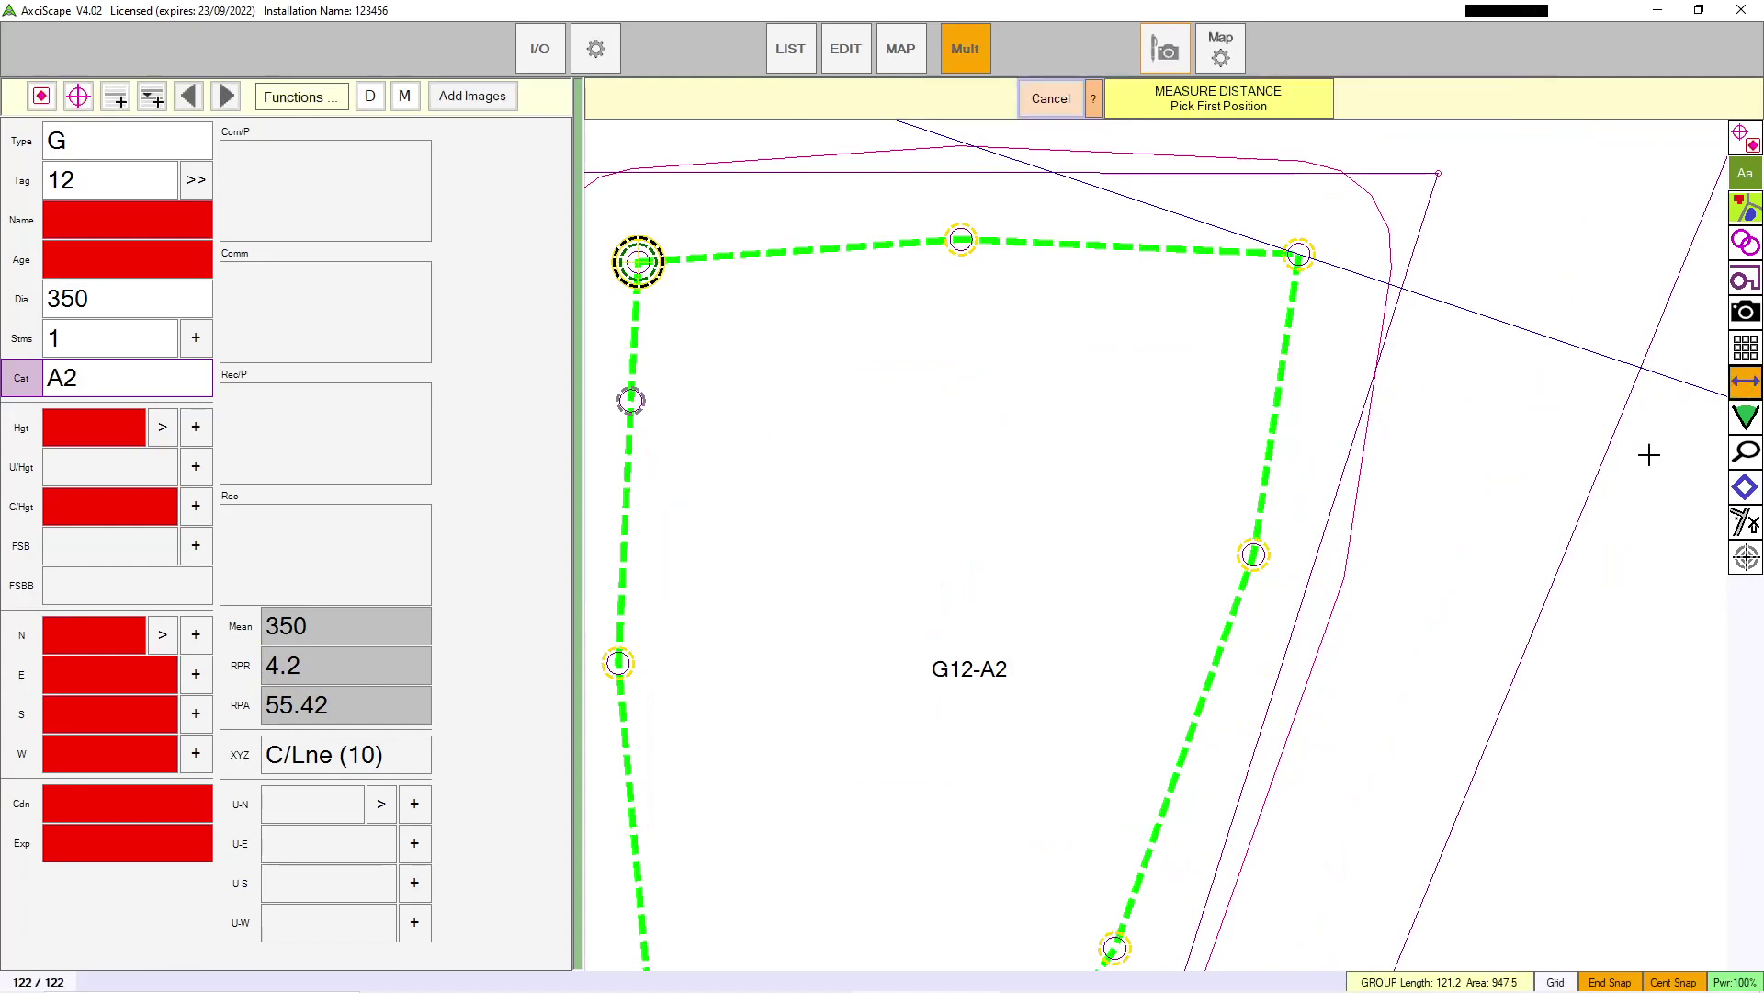
click(1207, 680)
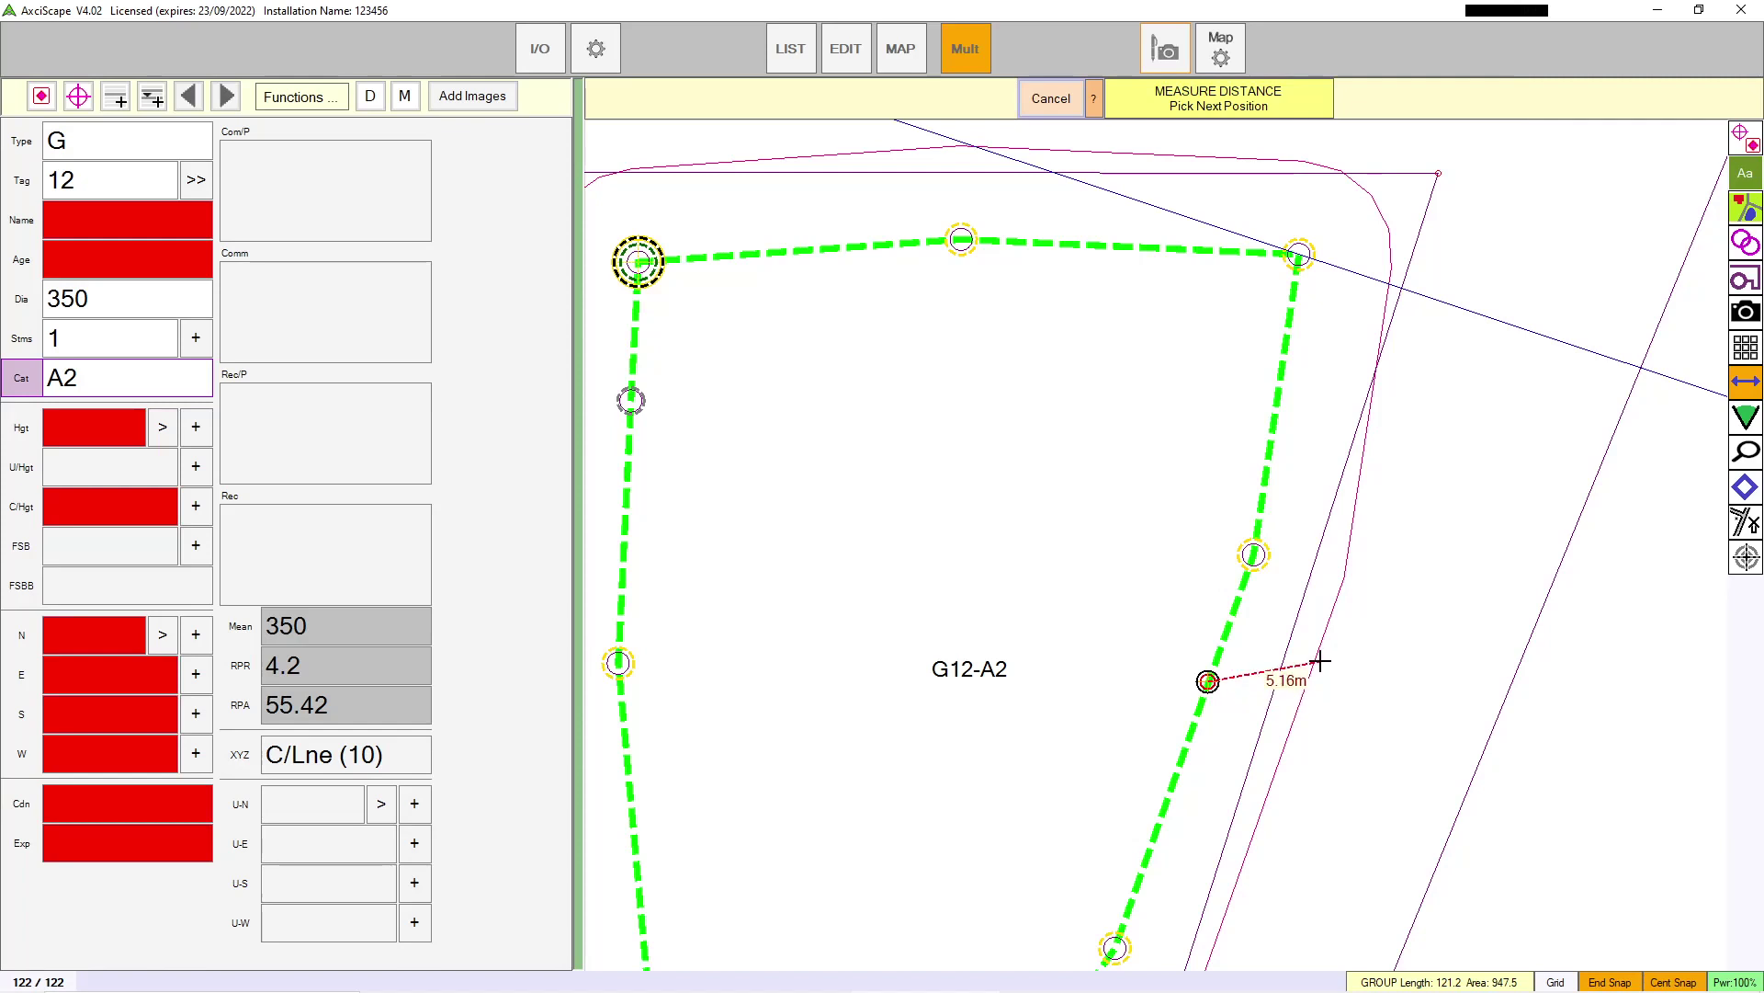
key(Escape)
scroll(1057, 641, down, 1)
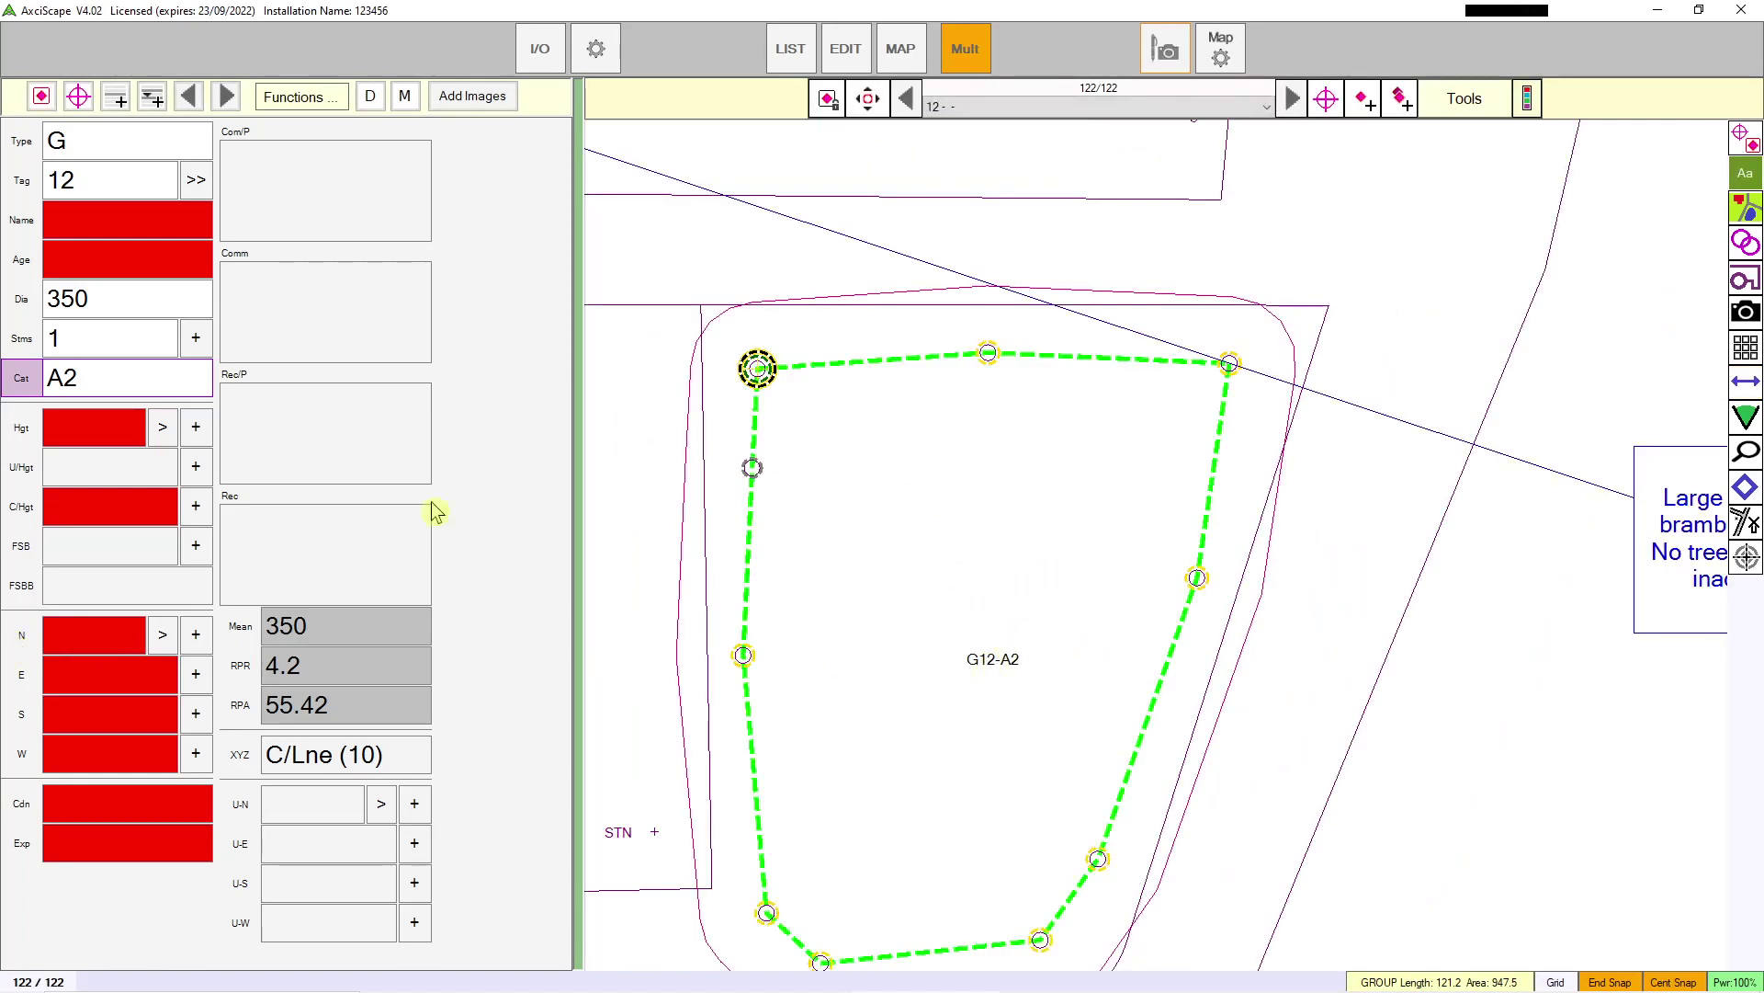
Step: Set group G12's north canopy spread to 2.5 and copy it to the east, south and west spreads
click(81, 632)
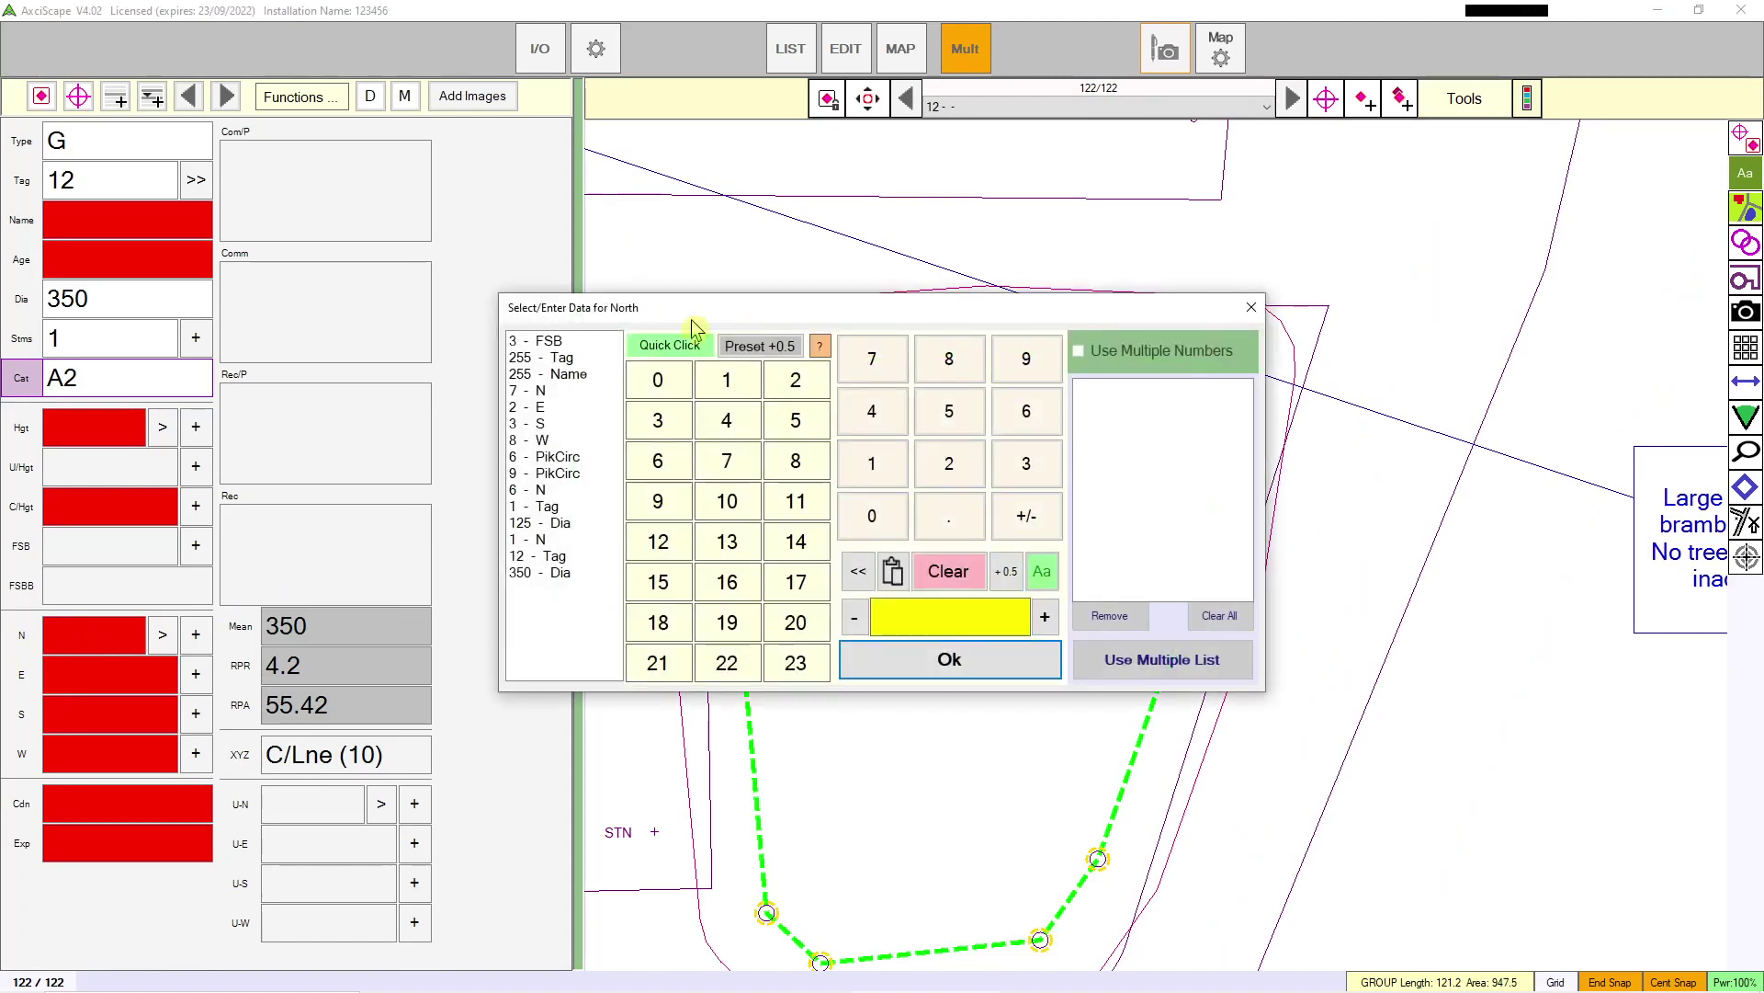
click(730, 390)
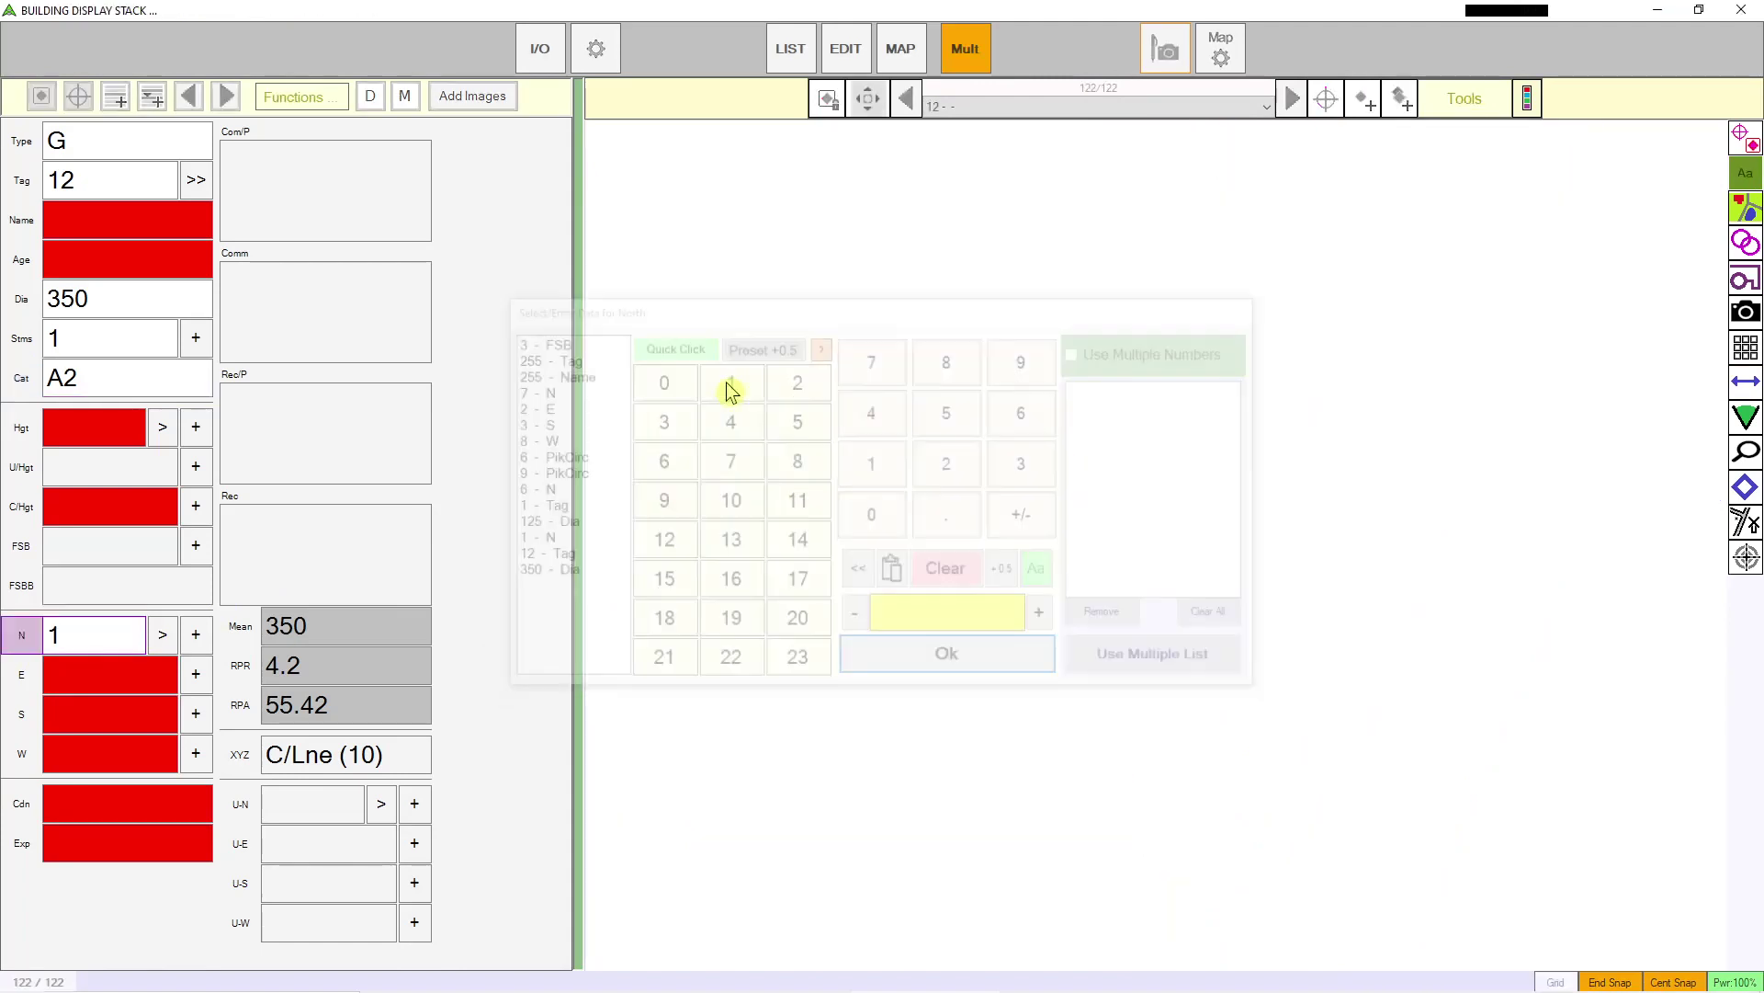
click(203, 634)
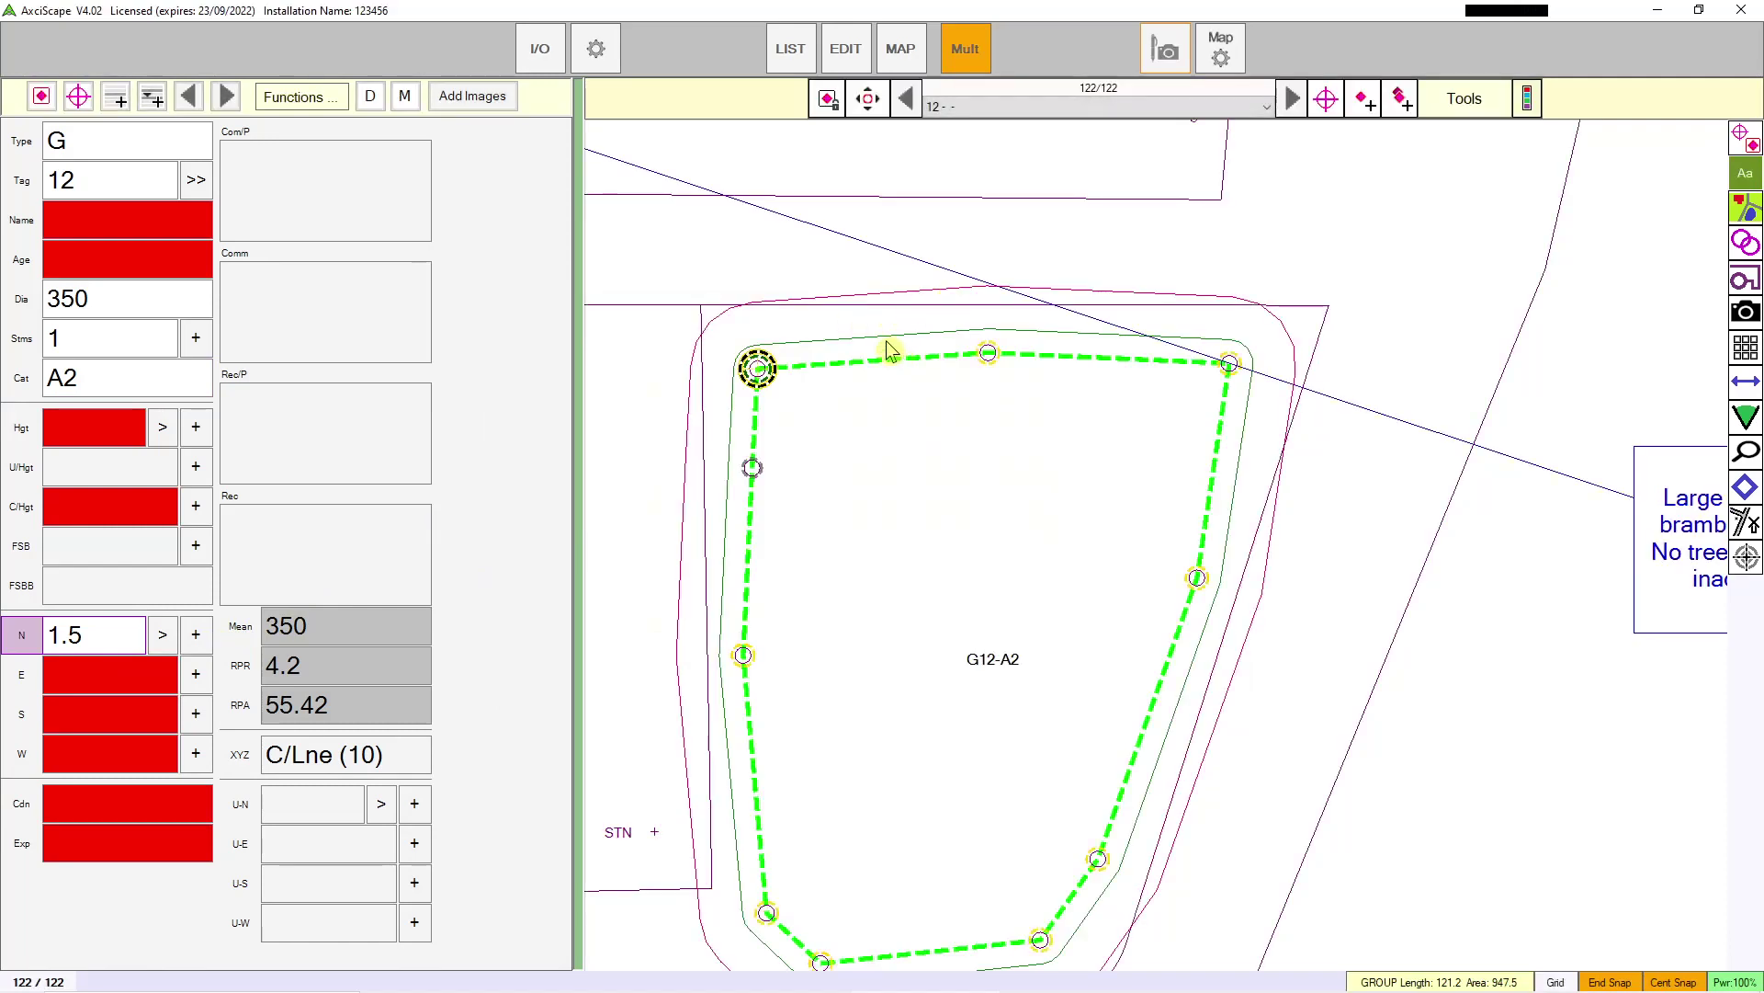
click(197, 635)
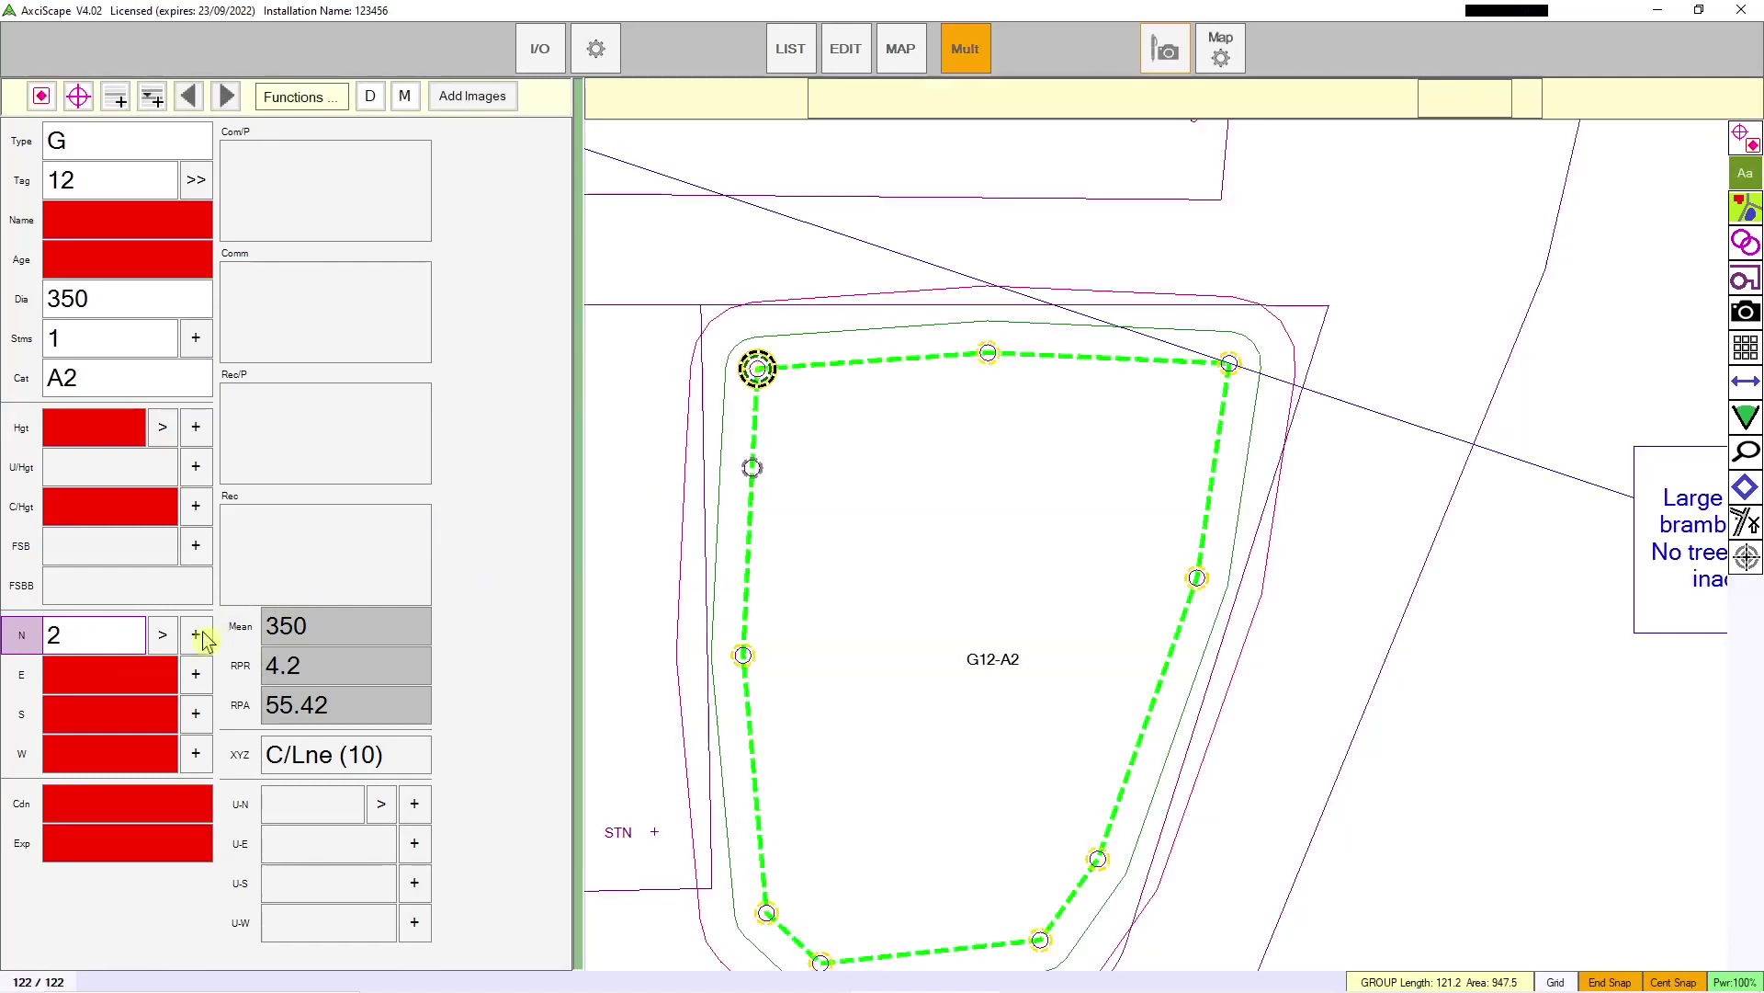
click(196, 635)
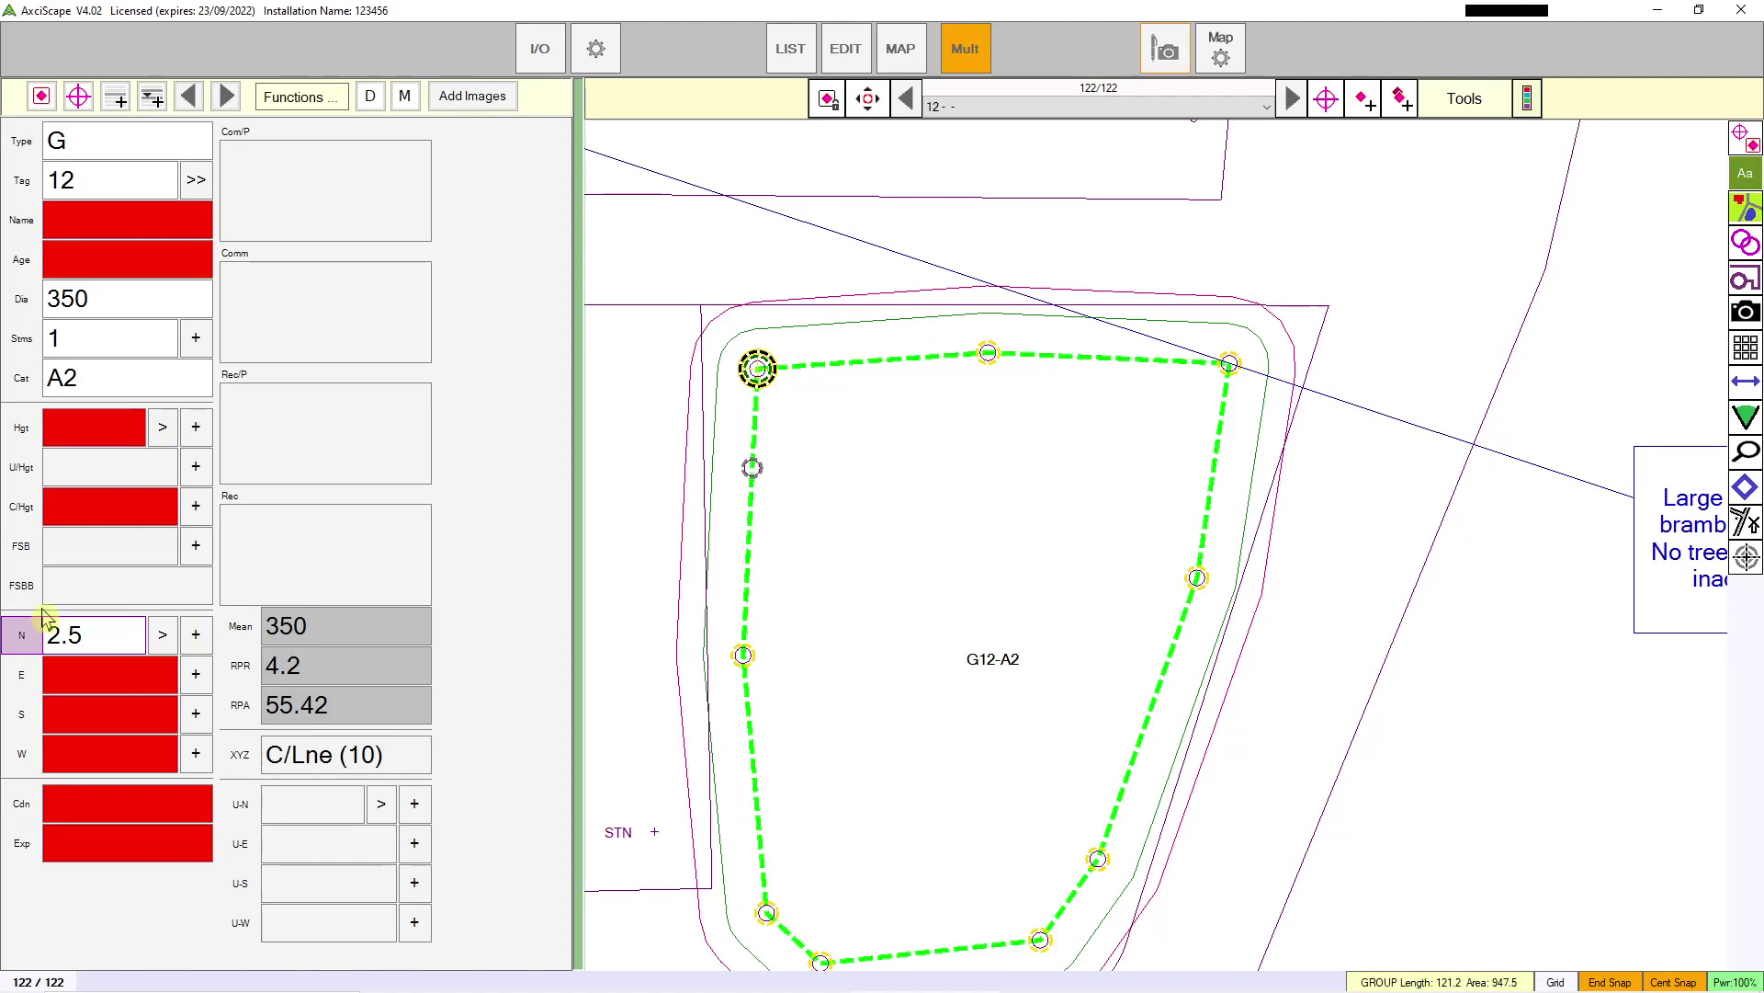
click(164, 636)
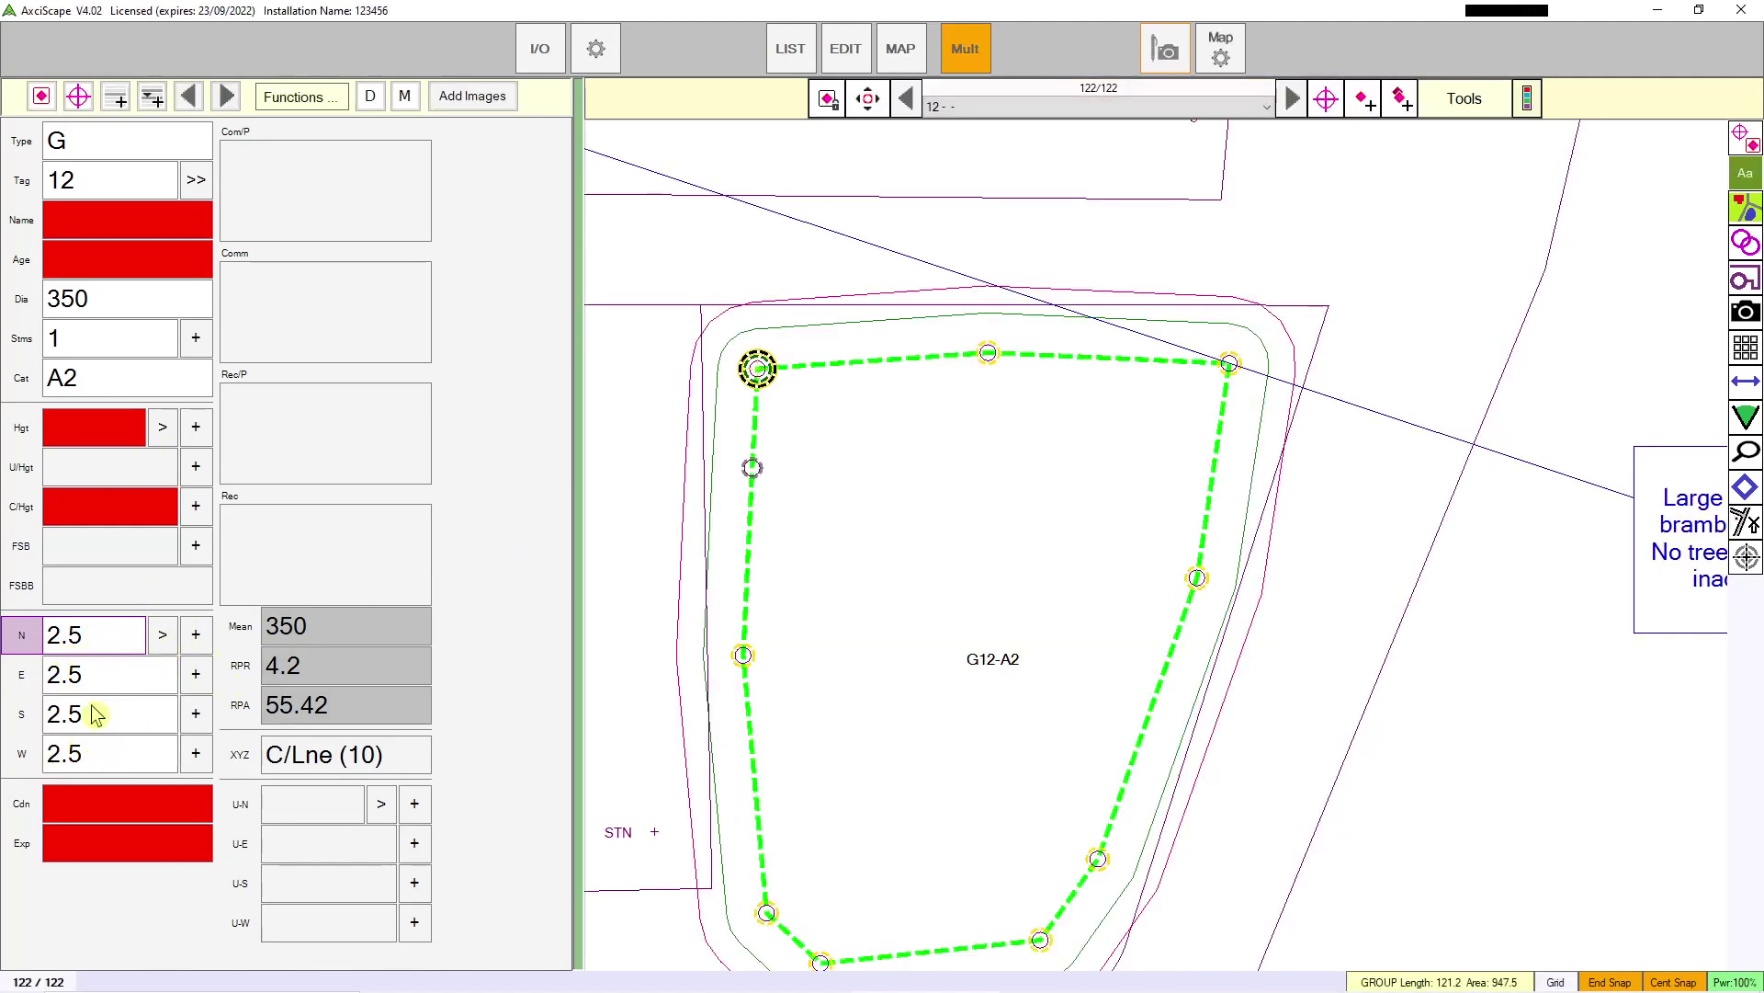
Step: Examine group G12's canopy and root protection outlines, both close up and within the surrounding site plan
scroll(1186, 546, down, 2)
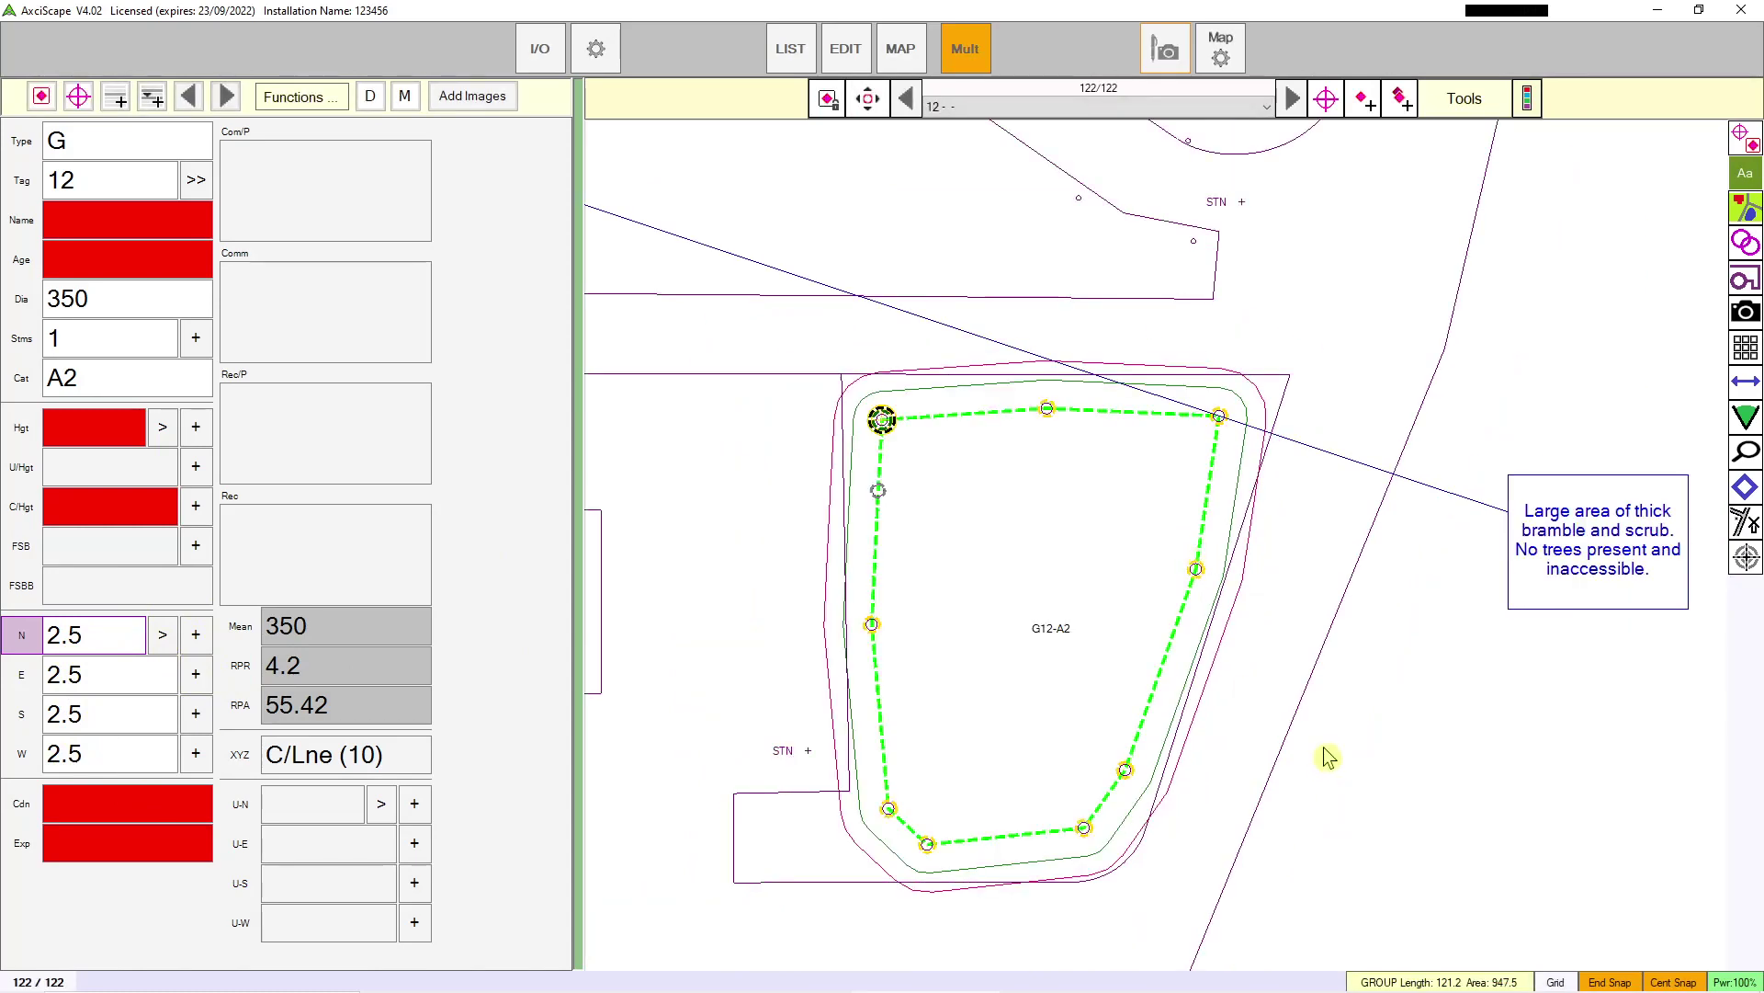
scroll(1190, 654, down, 1)
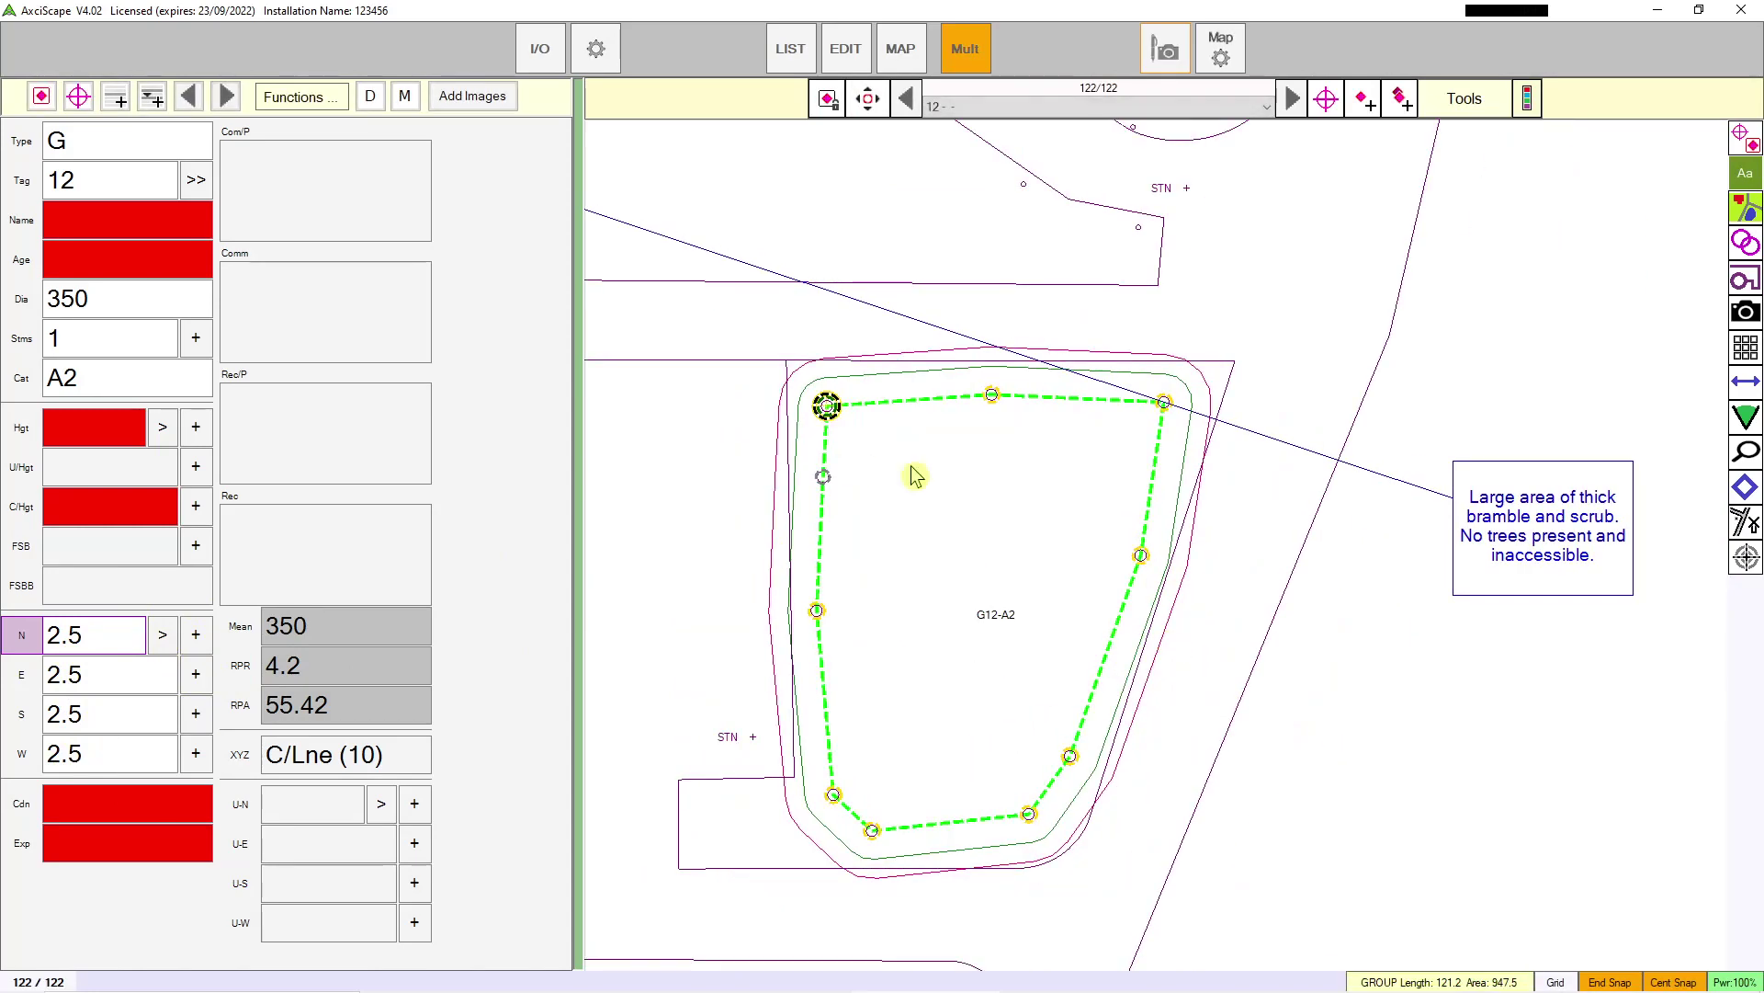
scroll(915, 477, down, 1)
scroll(991, 644, down, 3)
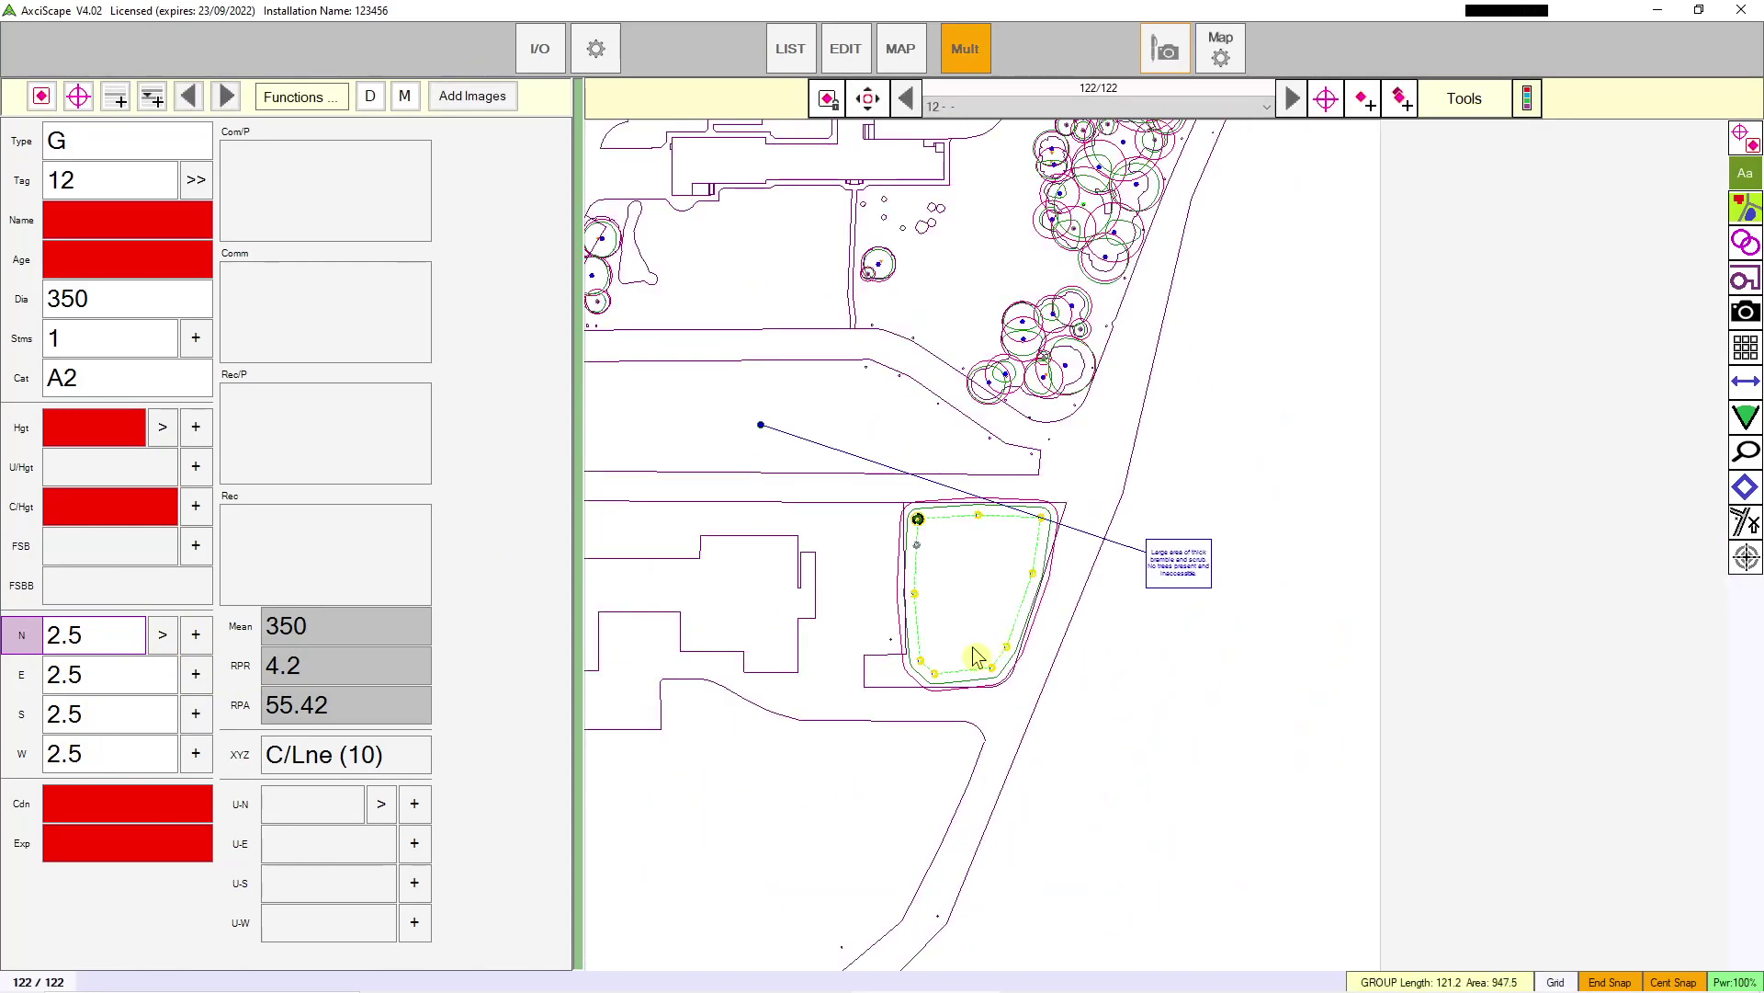
scroll(1055, 571, up, 4)
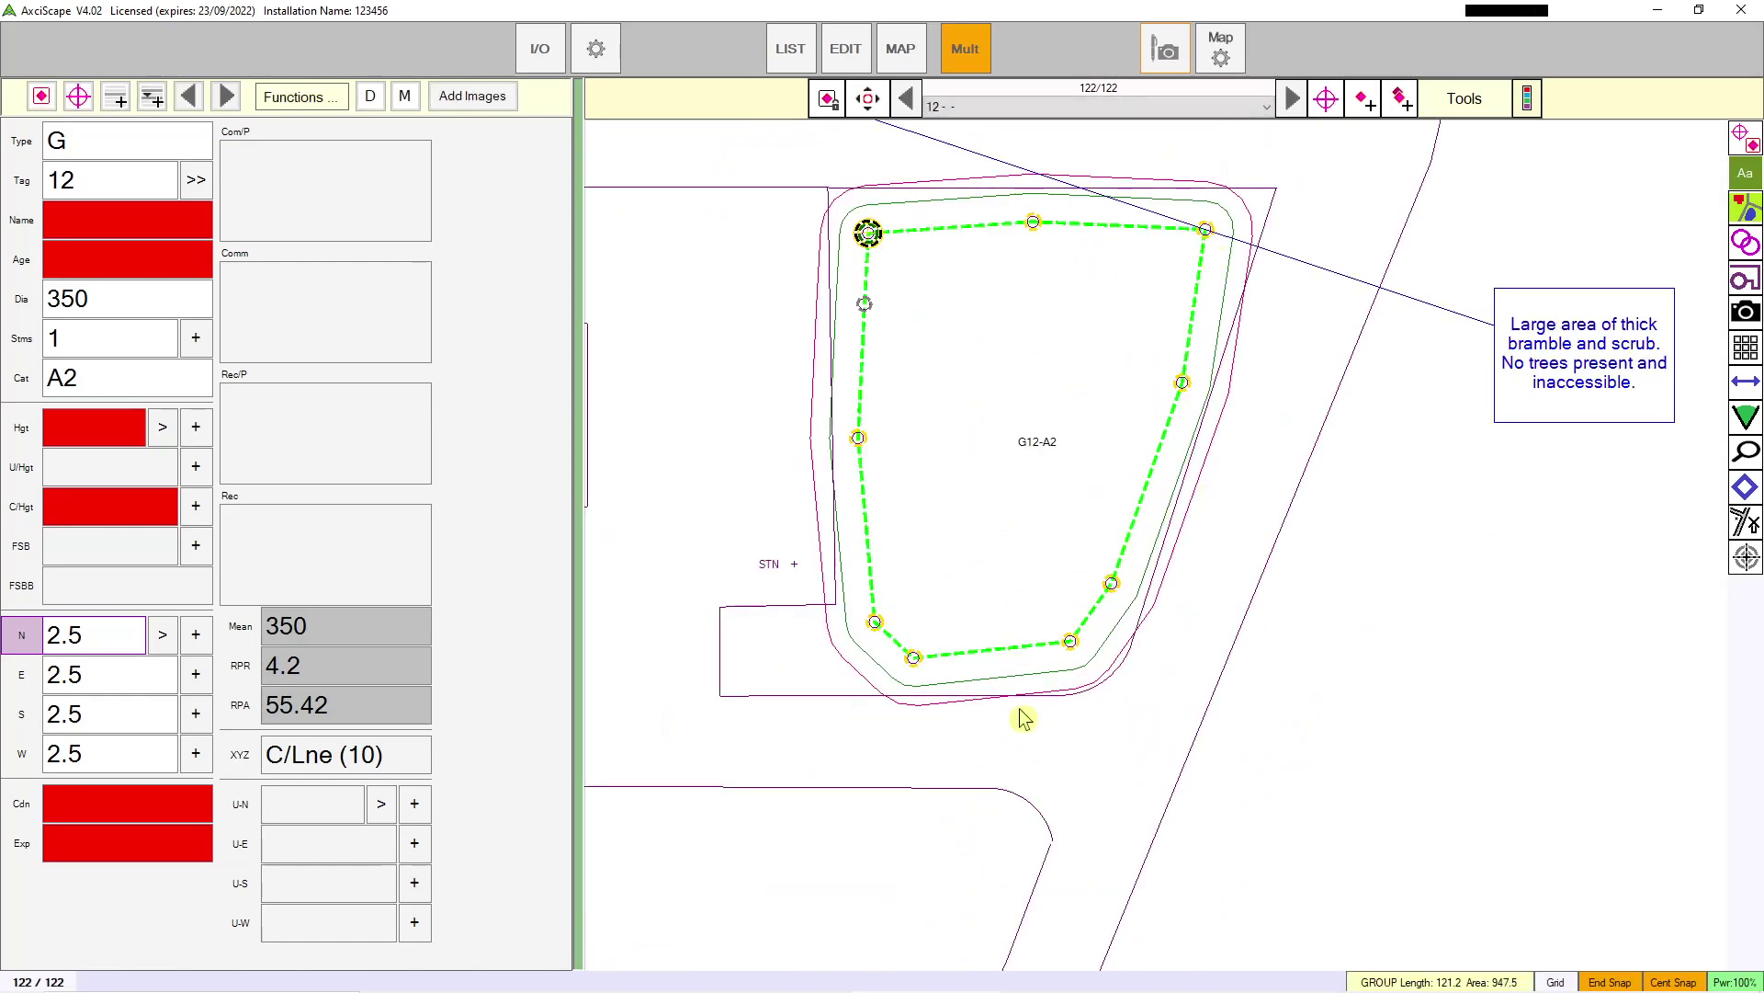
Step: Plot a multiple-object record with nine scattered positions in the empty strip at the site's southwest corner
scroll(1114, 389, down, 3)
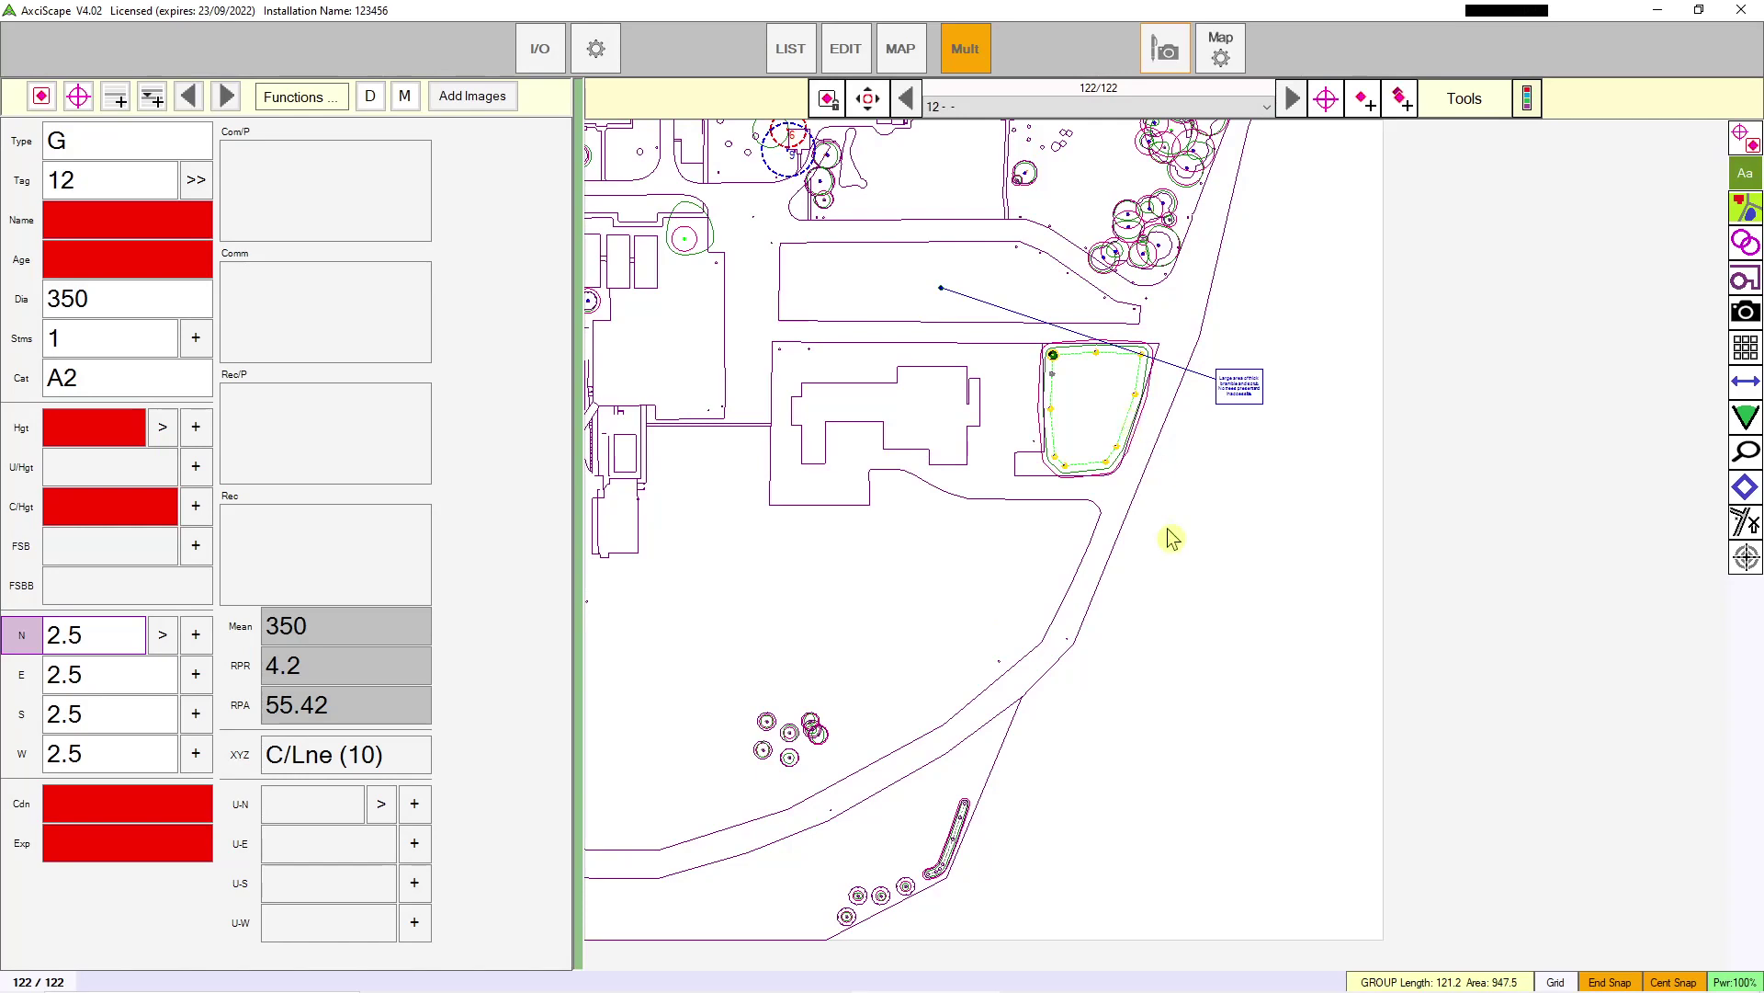
scroll(1166, 540, down, 2)
scroll(1188, 414, up, 1)
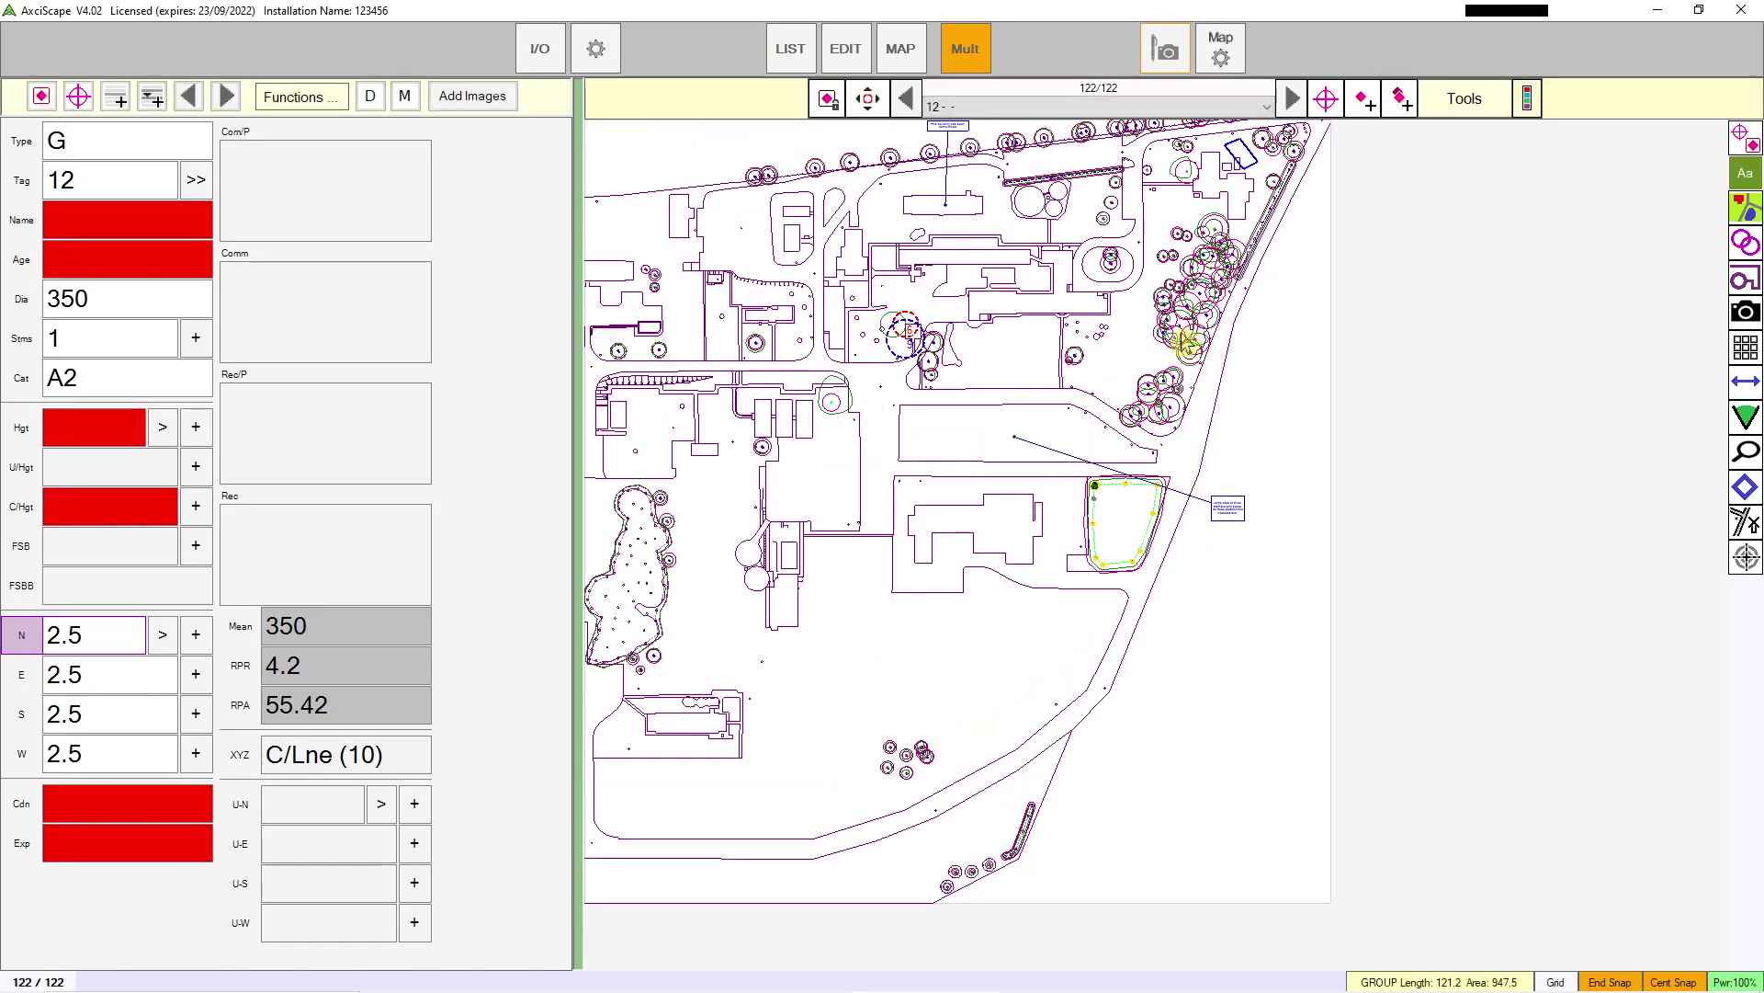
drag(994, 403, 1014, 434)
drag(857, 742, 945, 563)
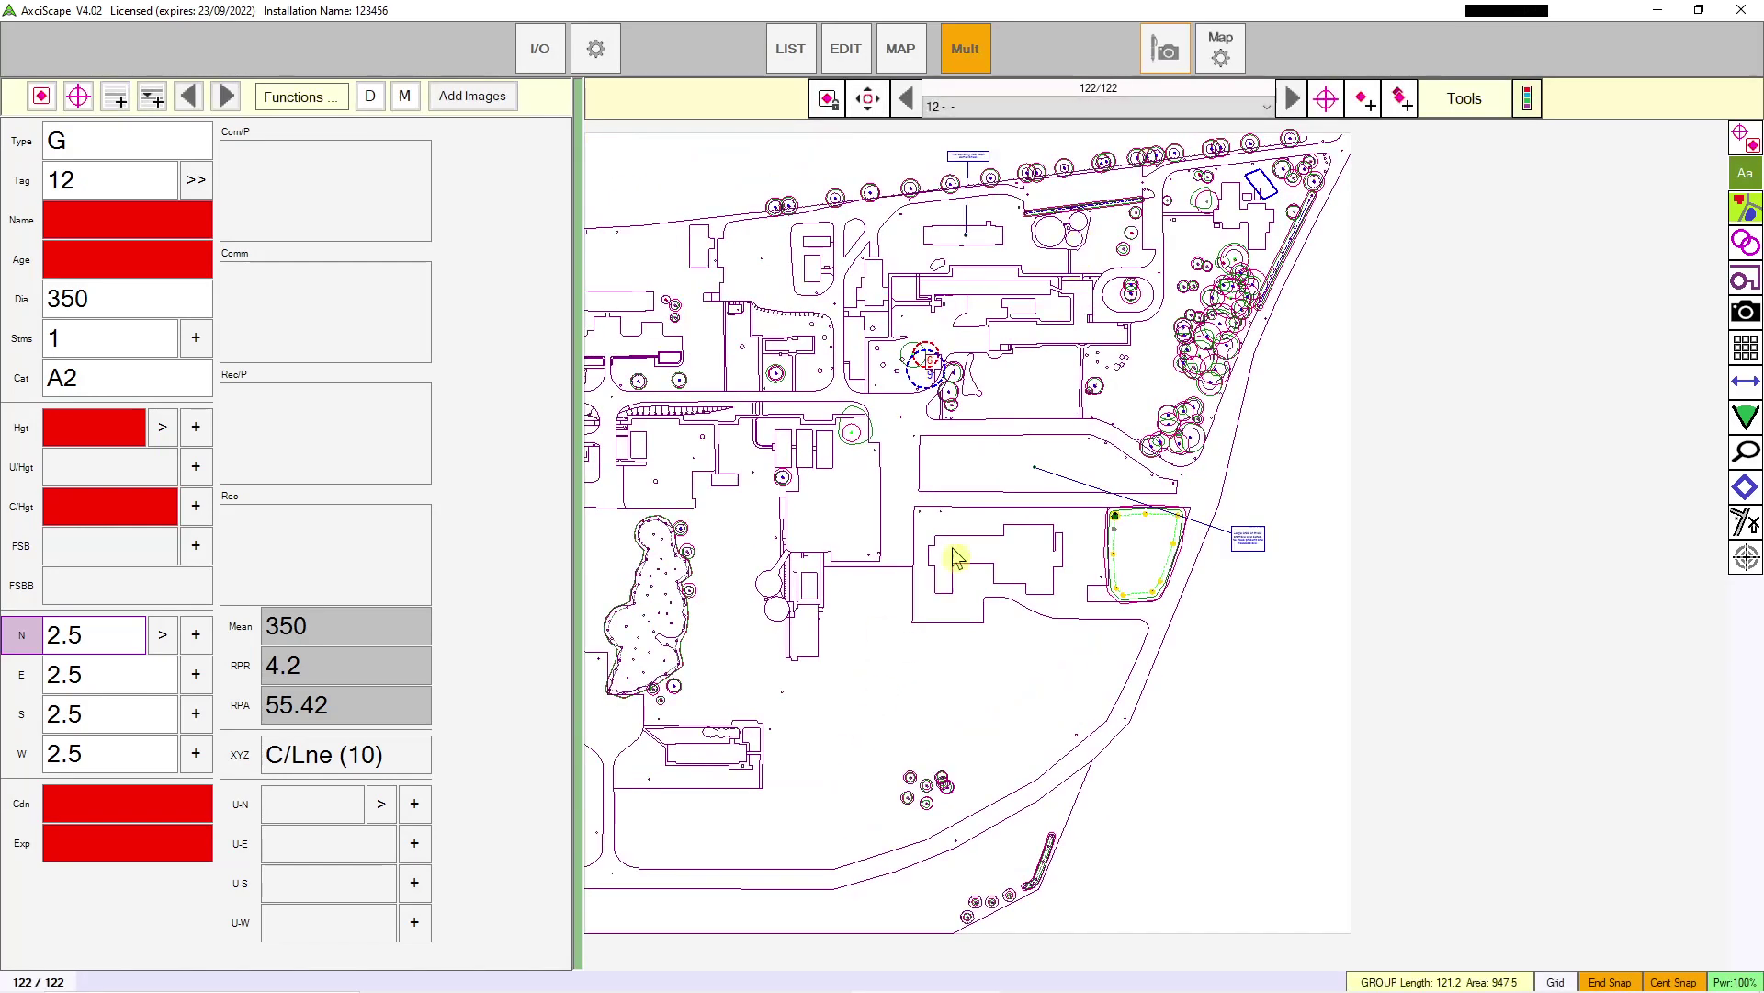
drag(804, 514, 1118, 484)
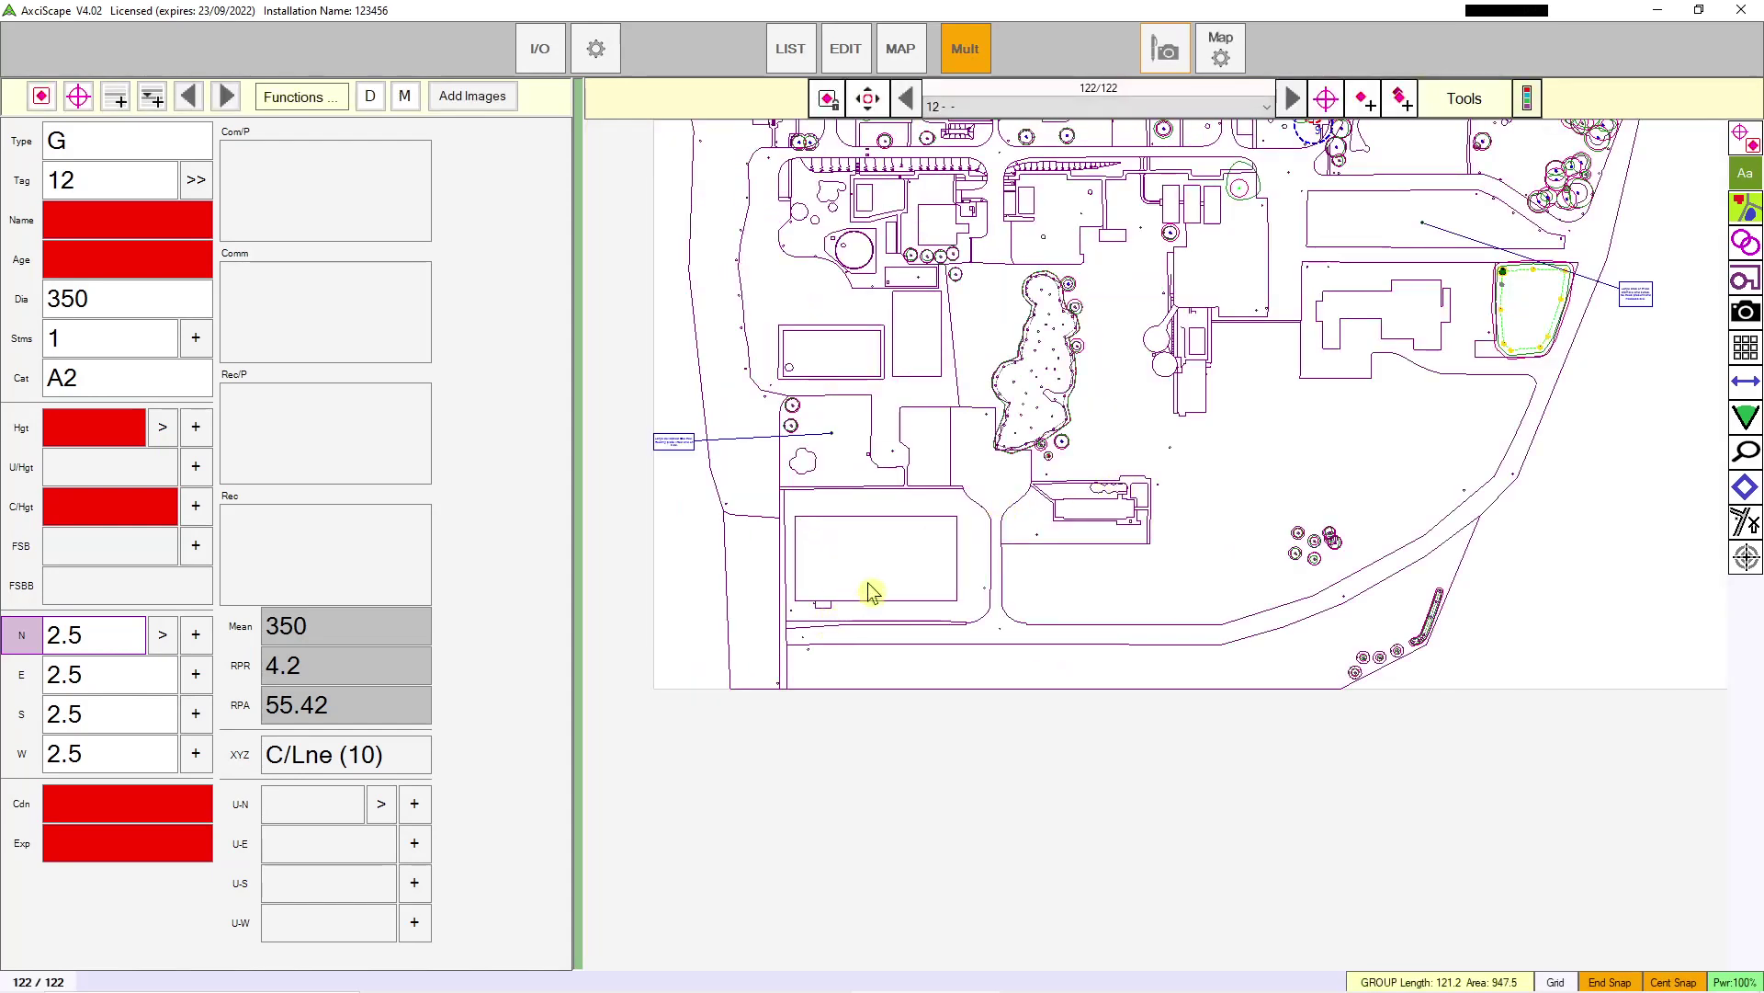
scroll(828, 698, up, 1)
scroll(827, 694, up, 2)
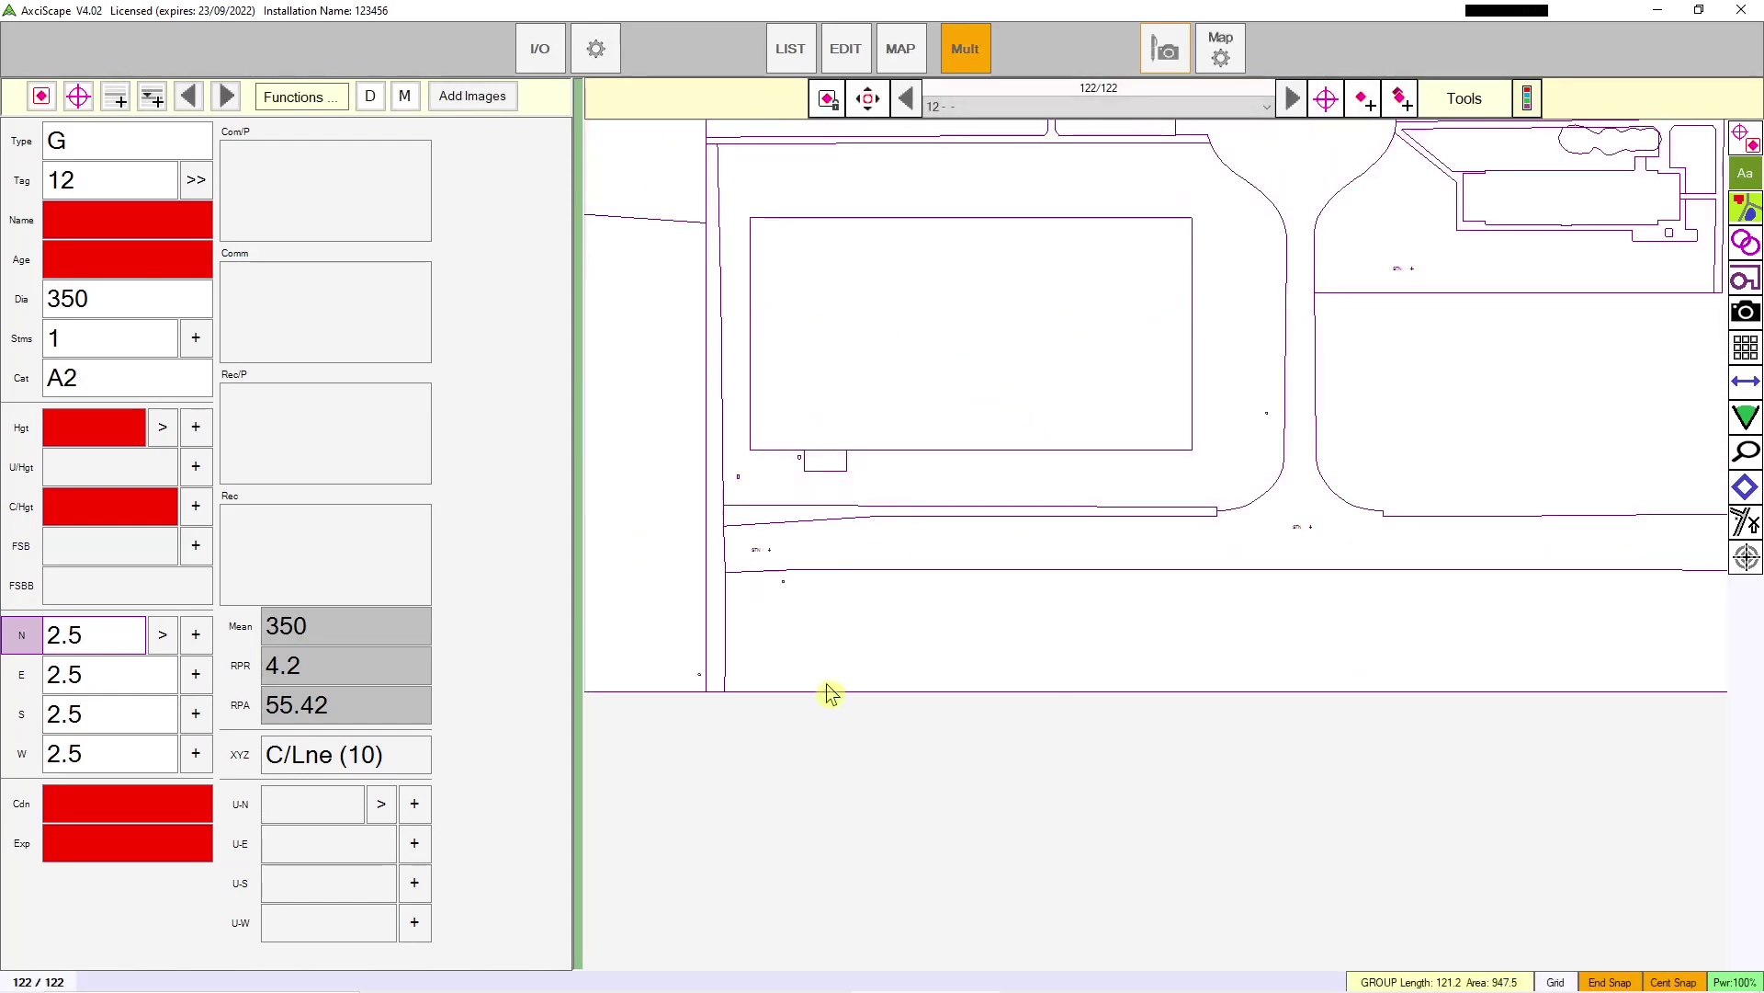
drag(827, 689, 858, 582)
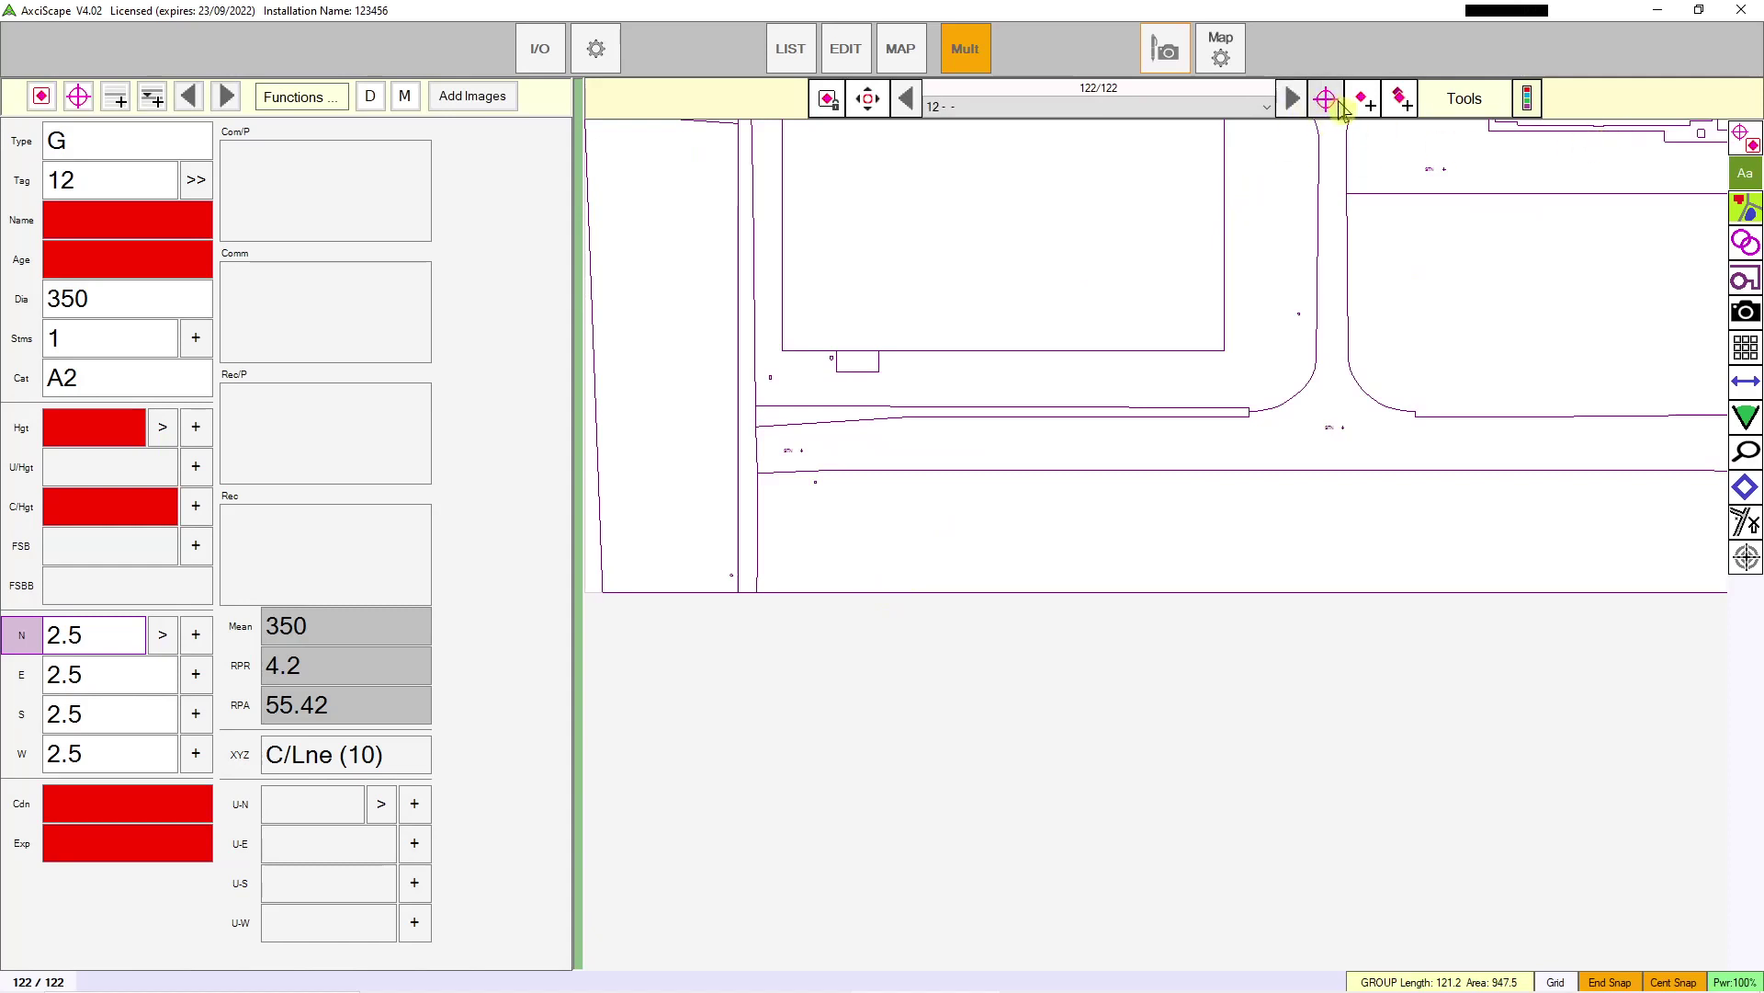
click(1365, 101)
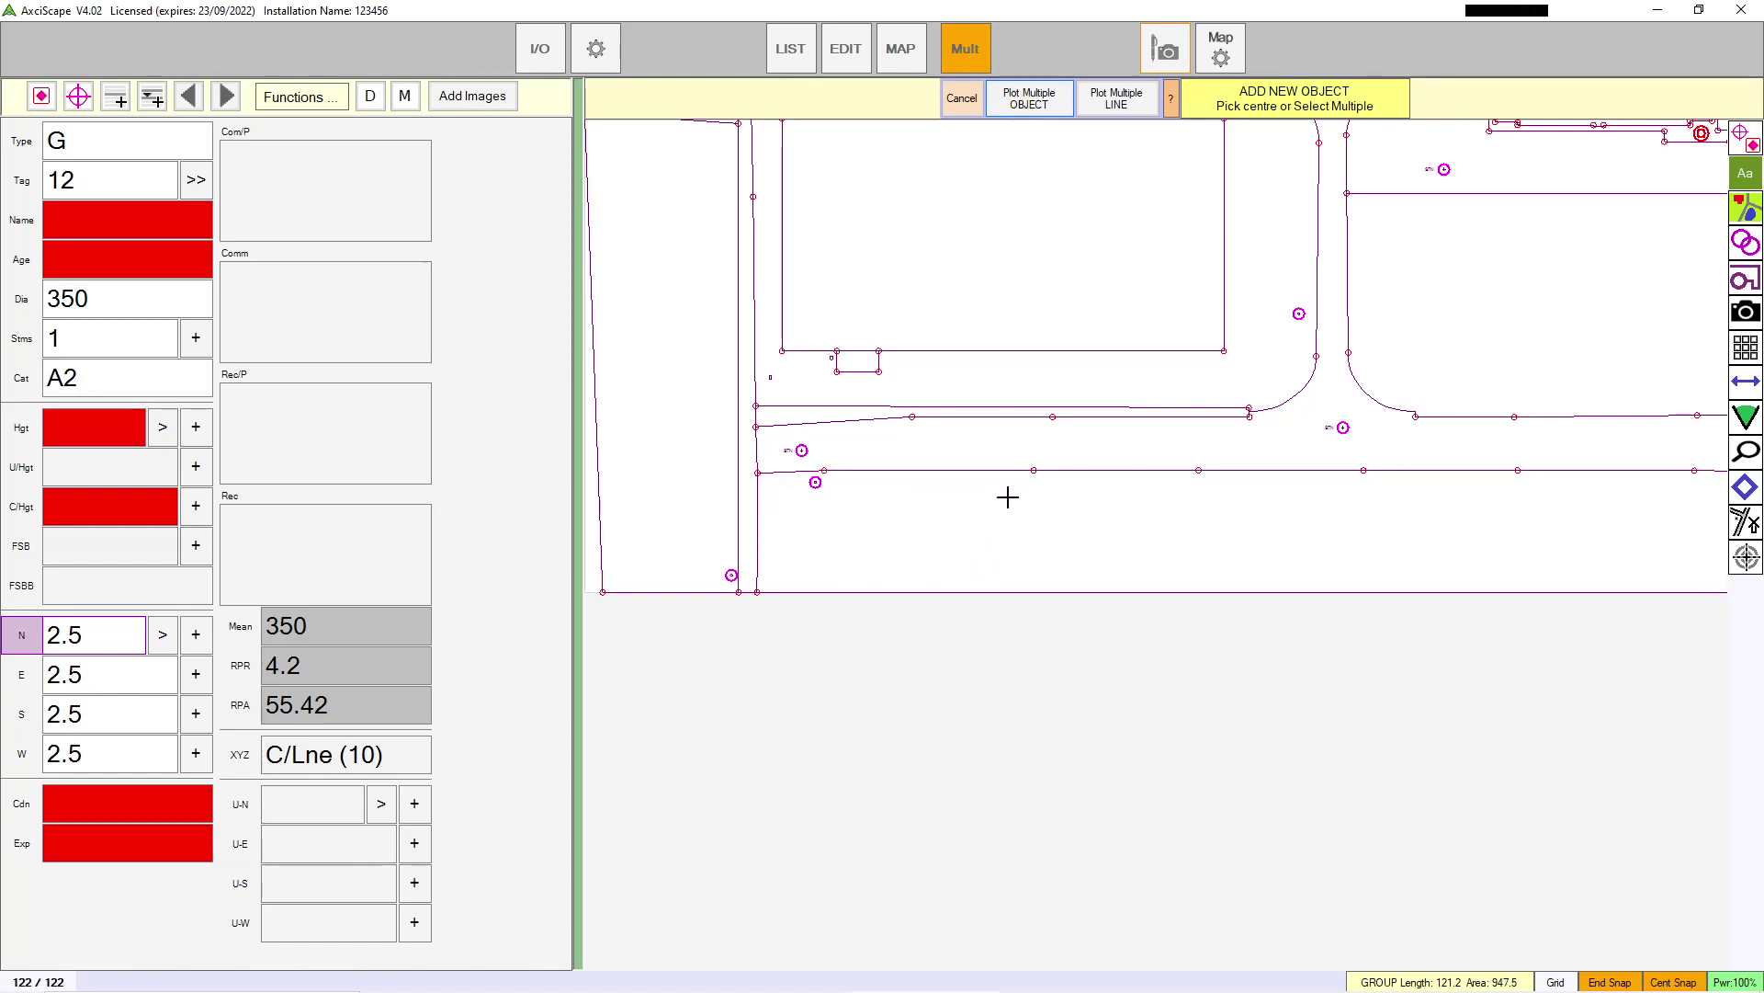
click(1044, 107)
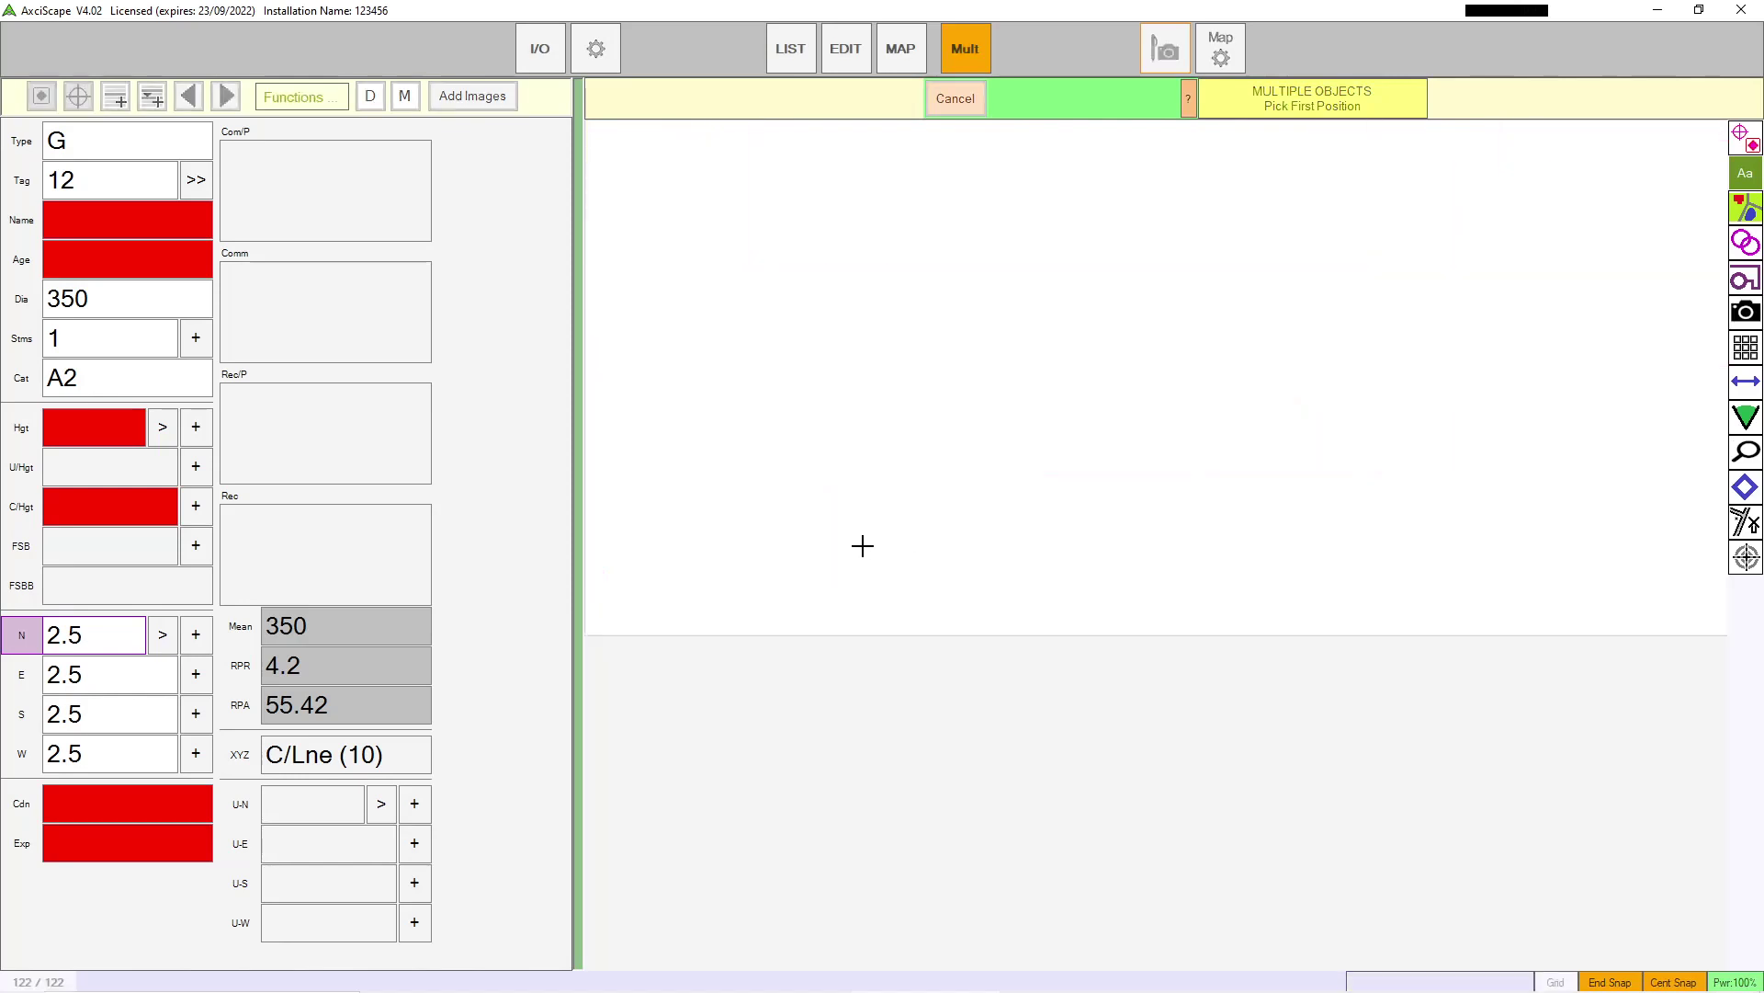
click(735, 543)
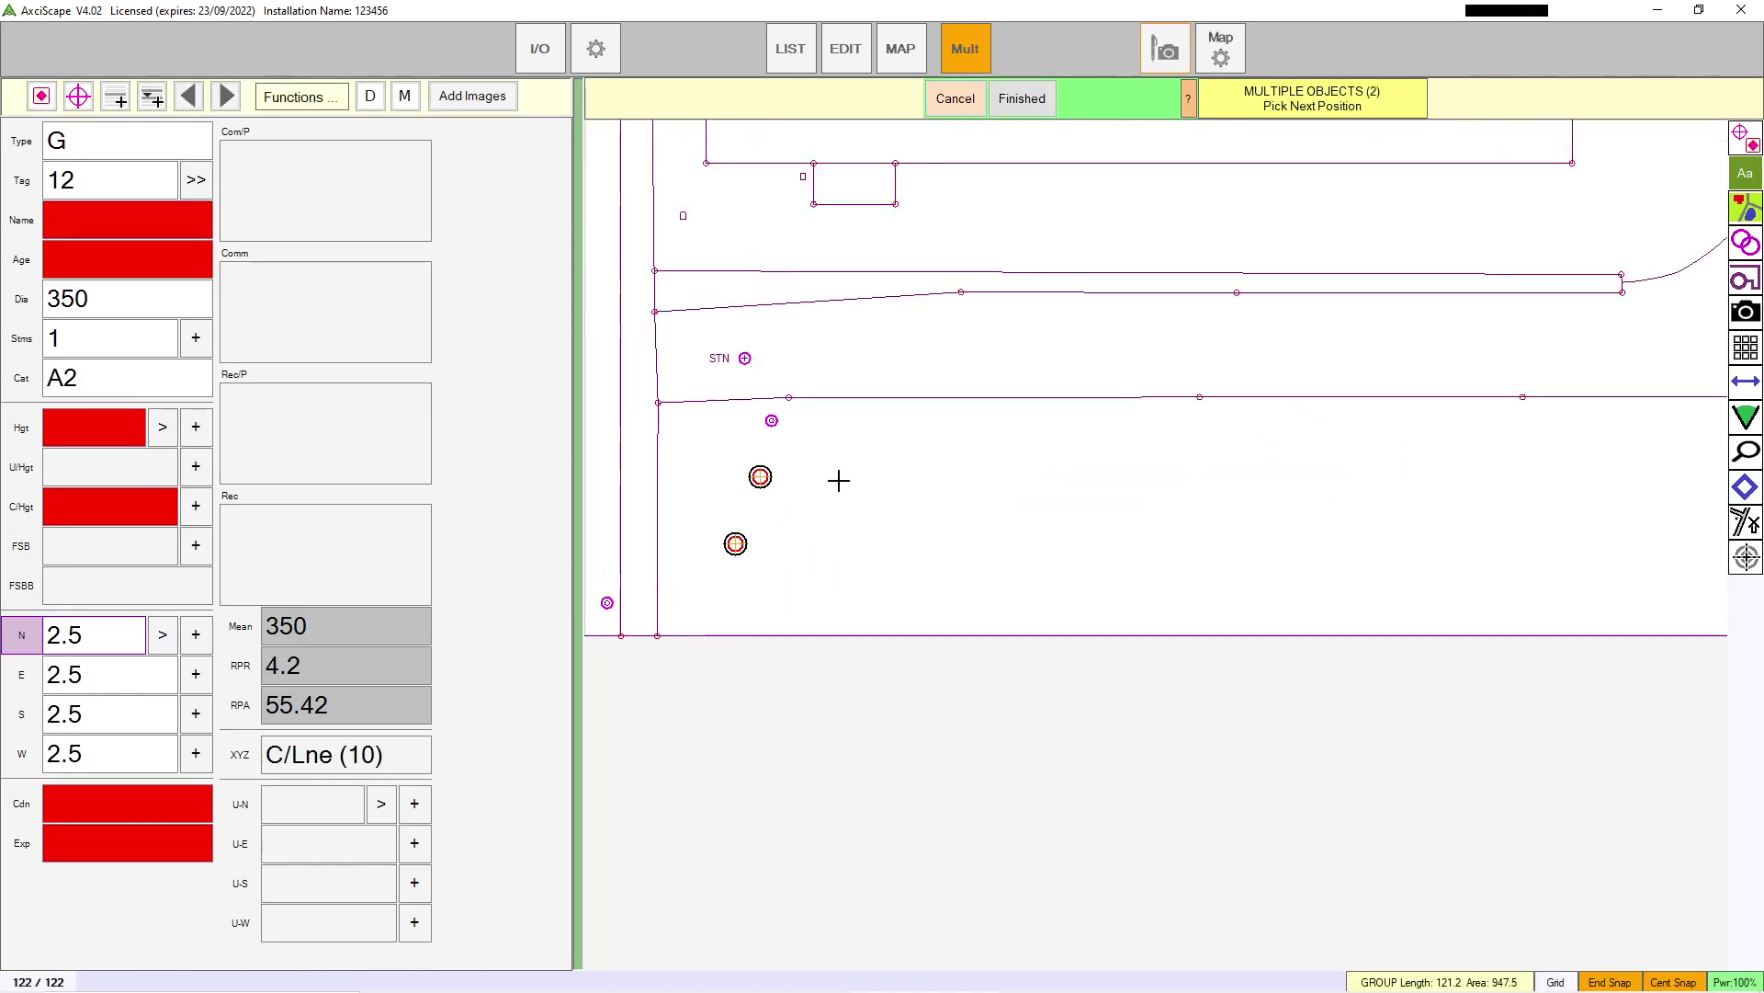
click(838, 577)
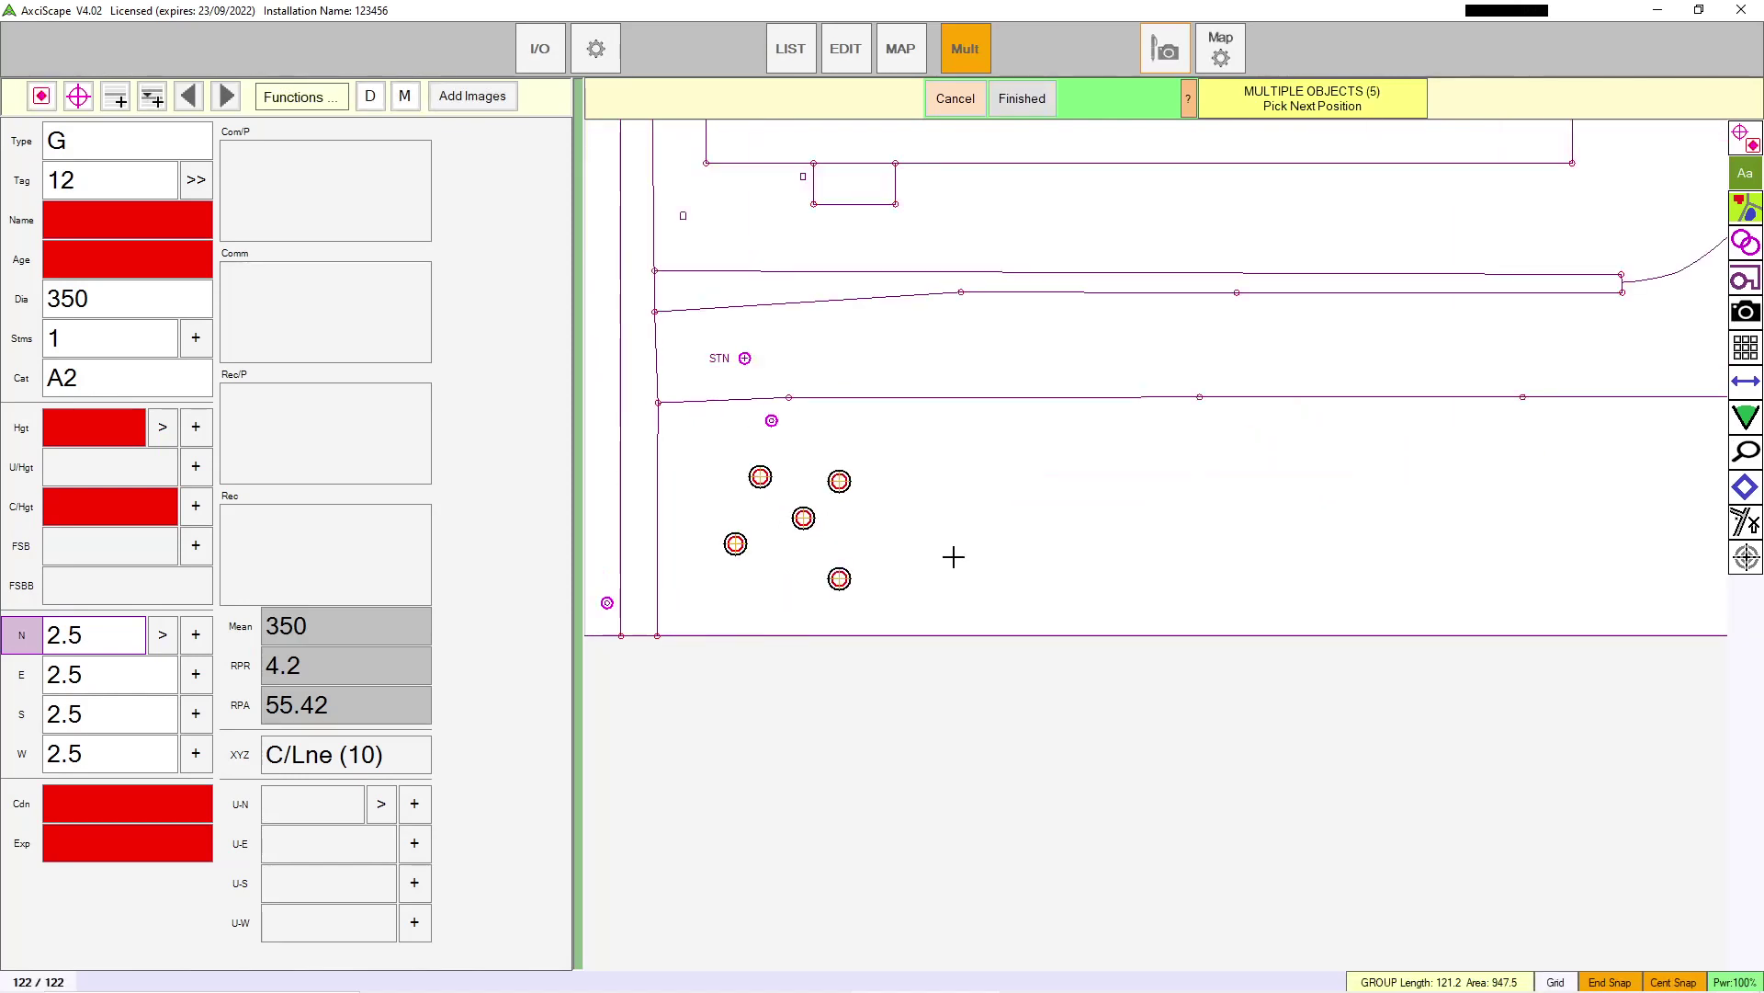
click(907, 539)
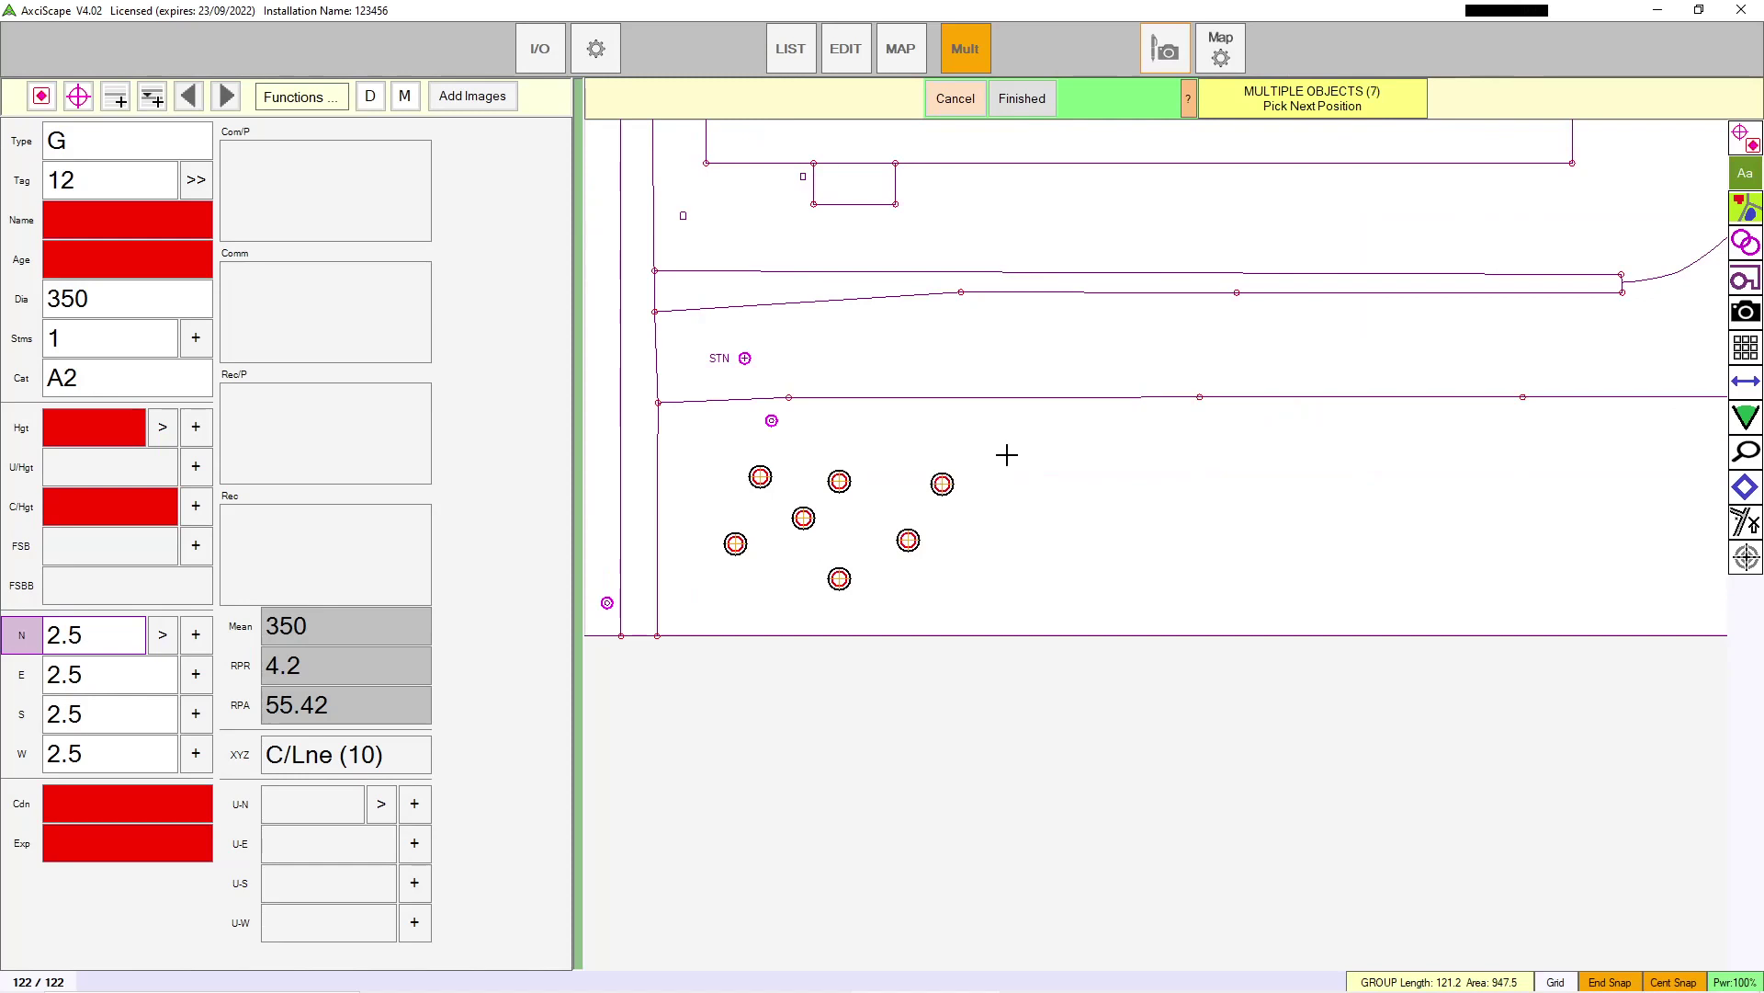
click(1023, 524)
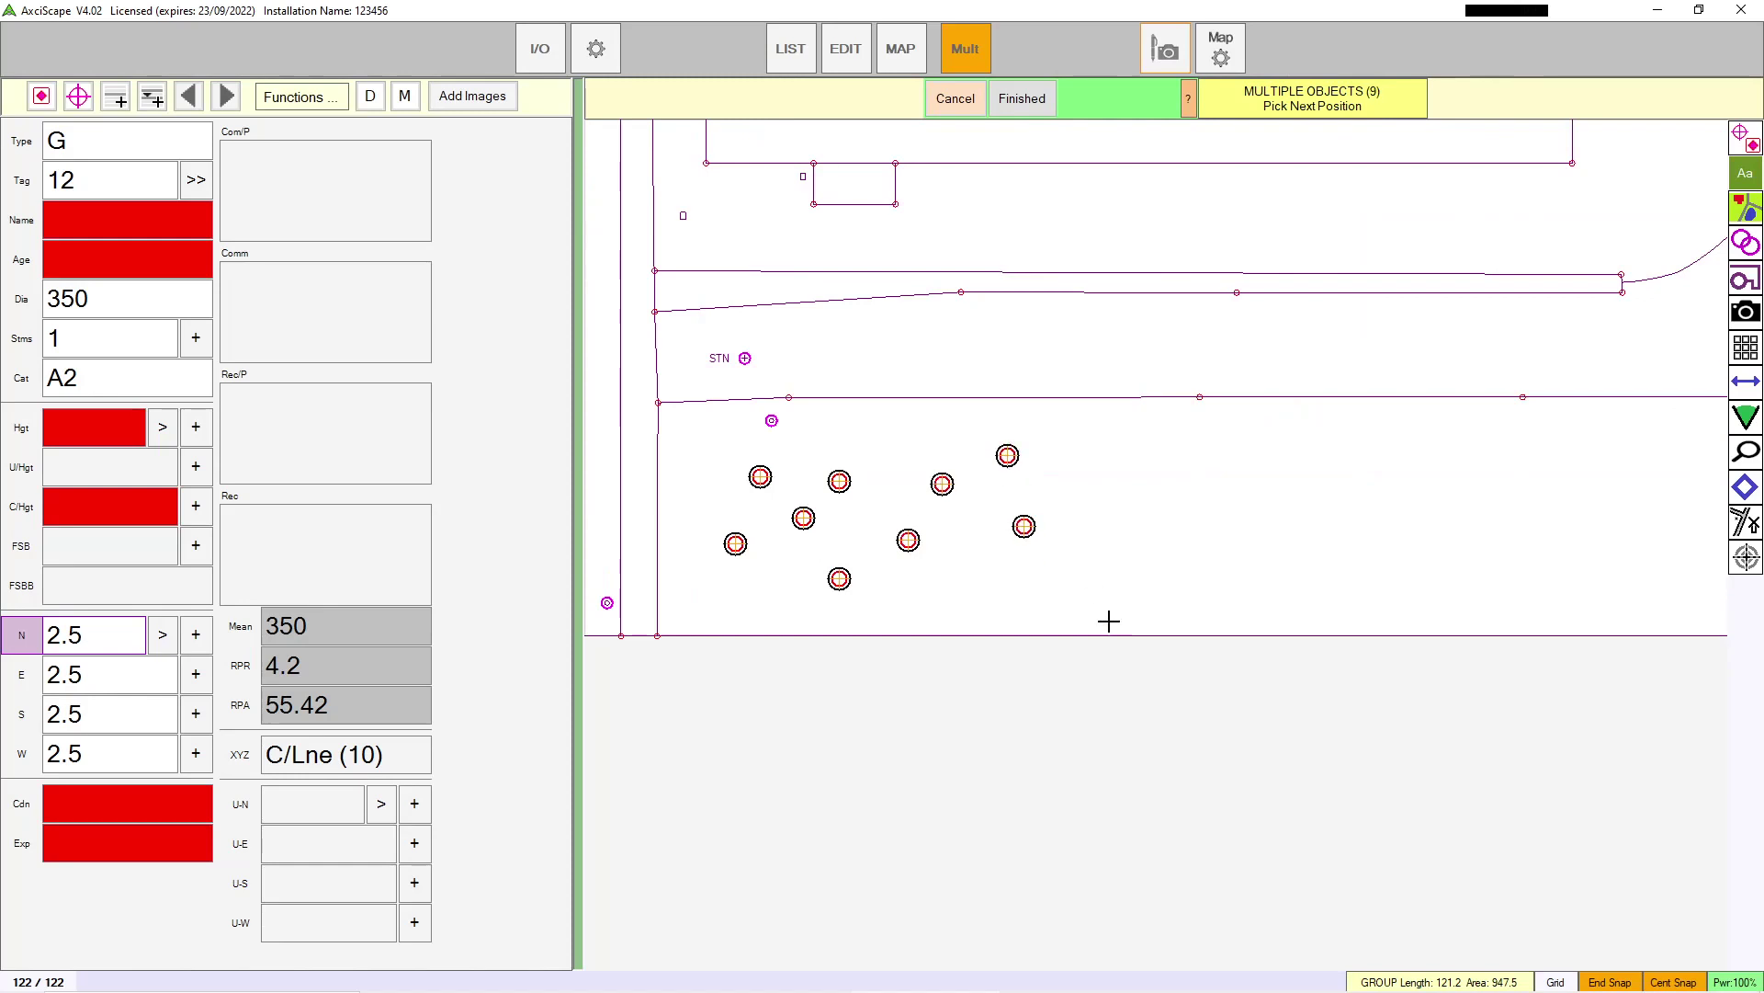
click(1021, 103)
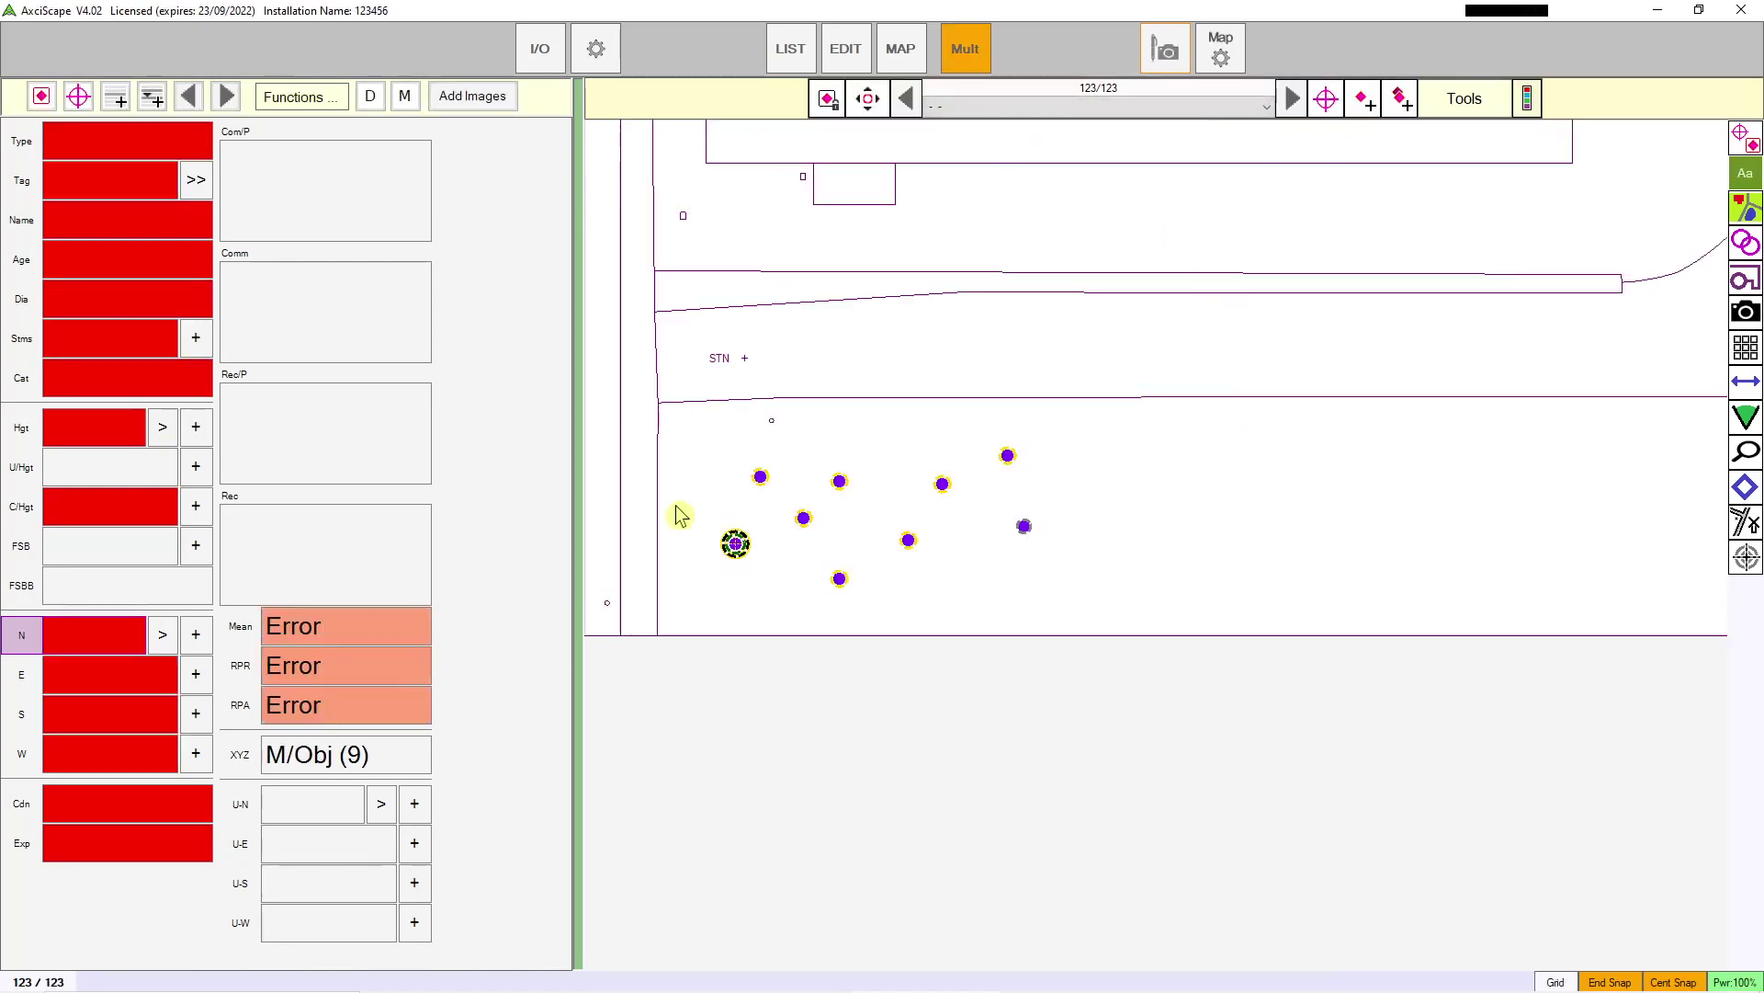
Step: Classify the new multiple-object record as type G with tag 6 and category B2
click(127, 144)
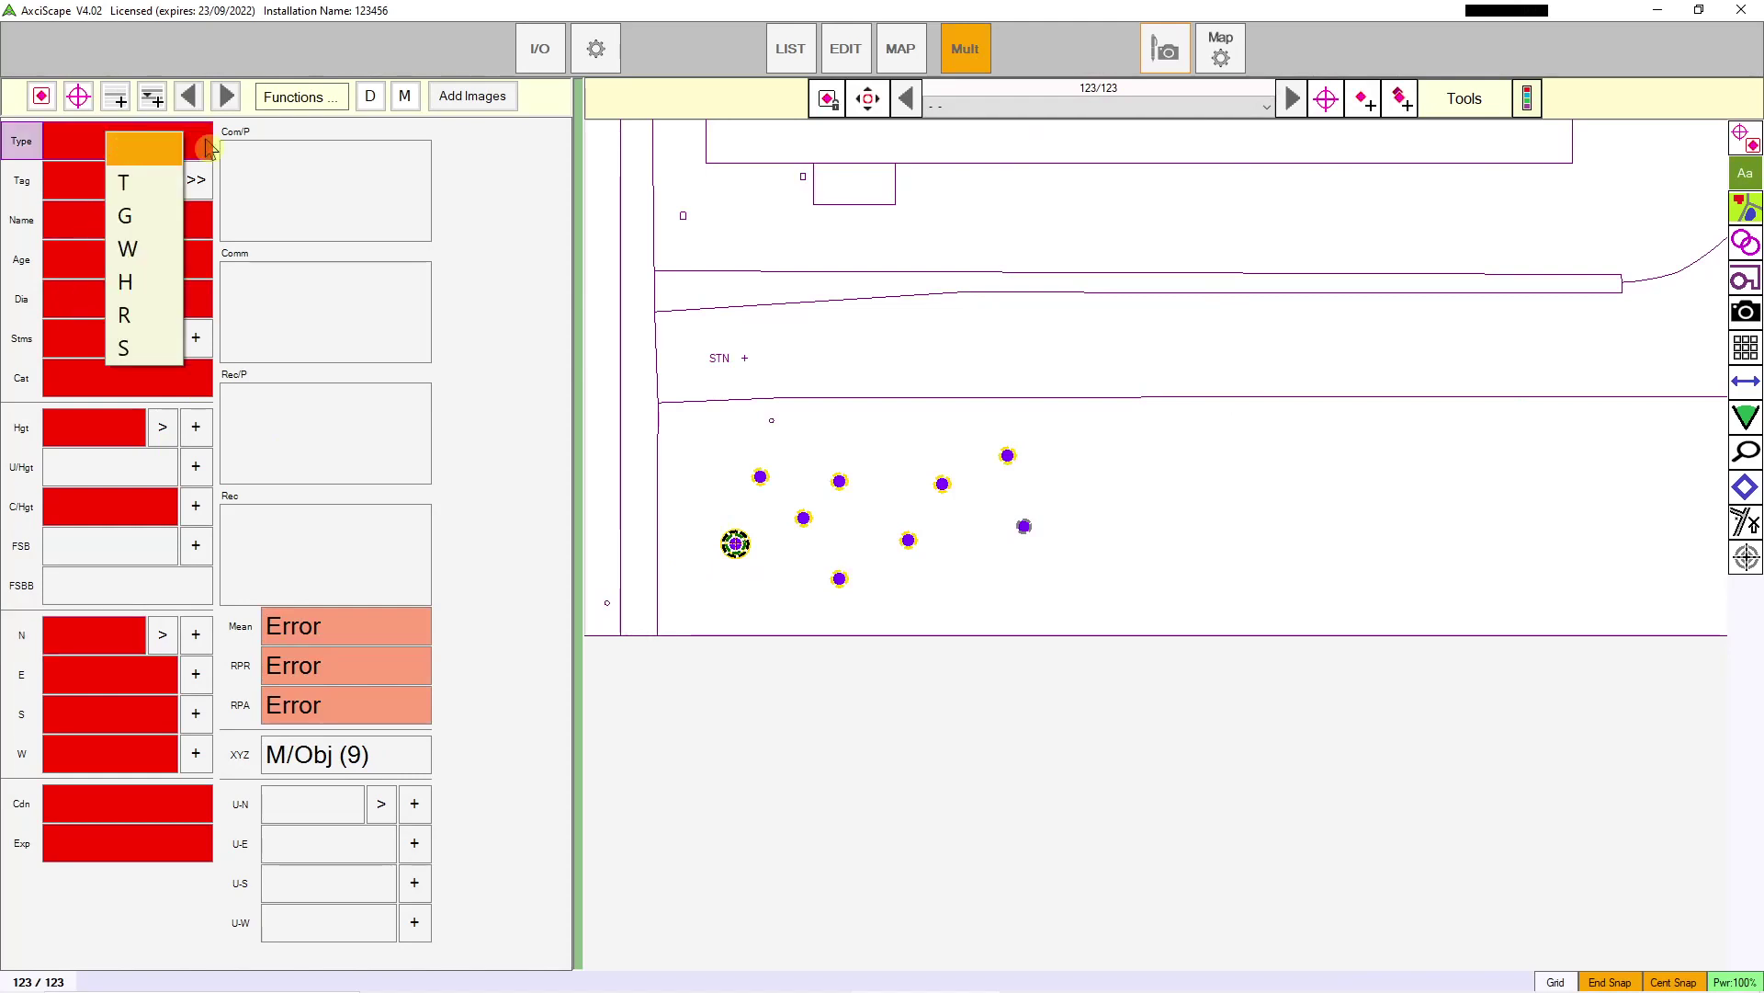
click(147, 218)
click(197, 183)
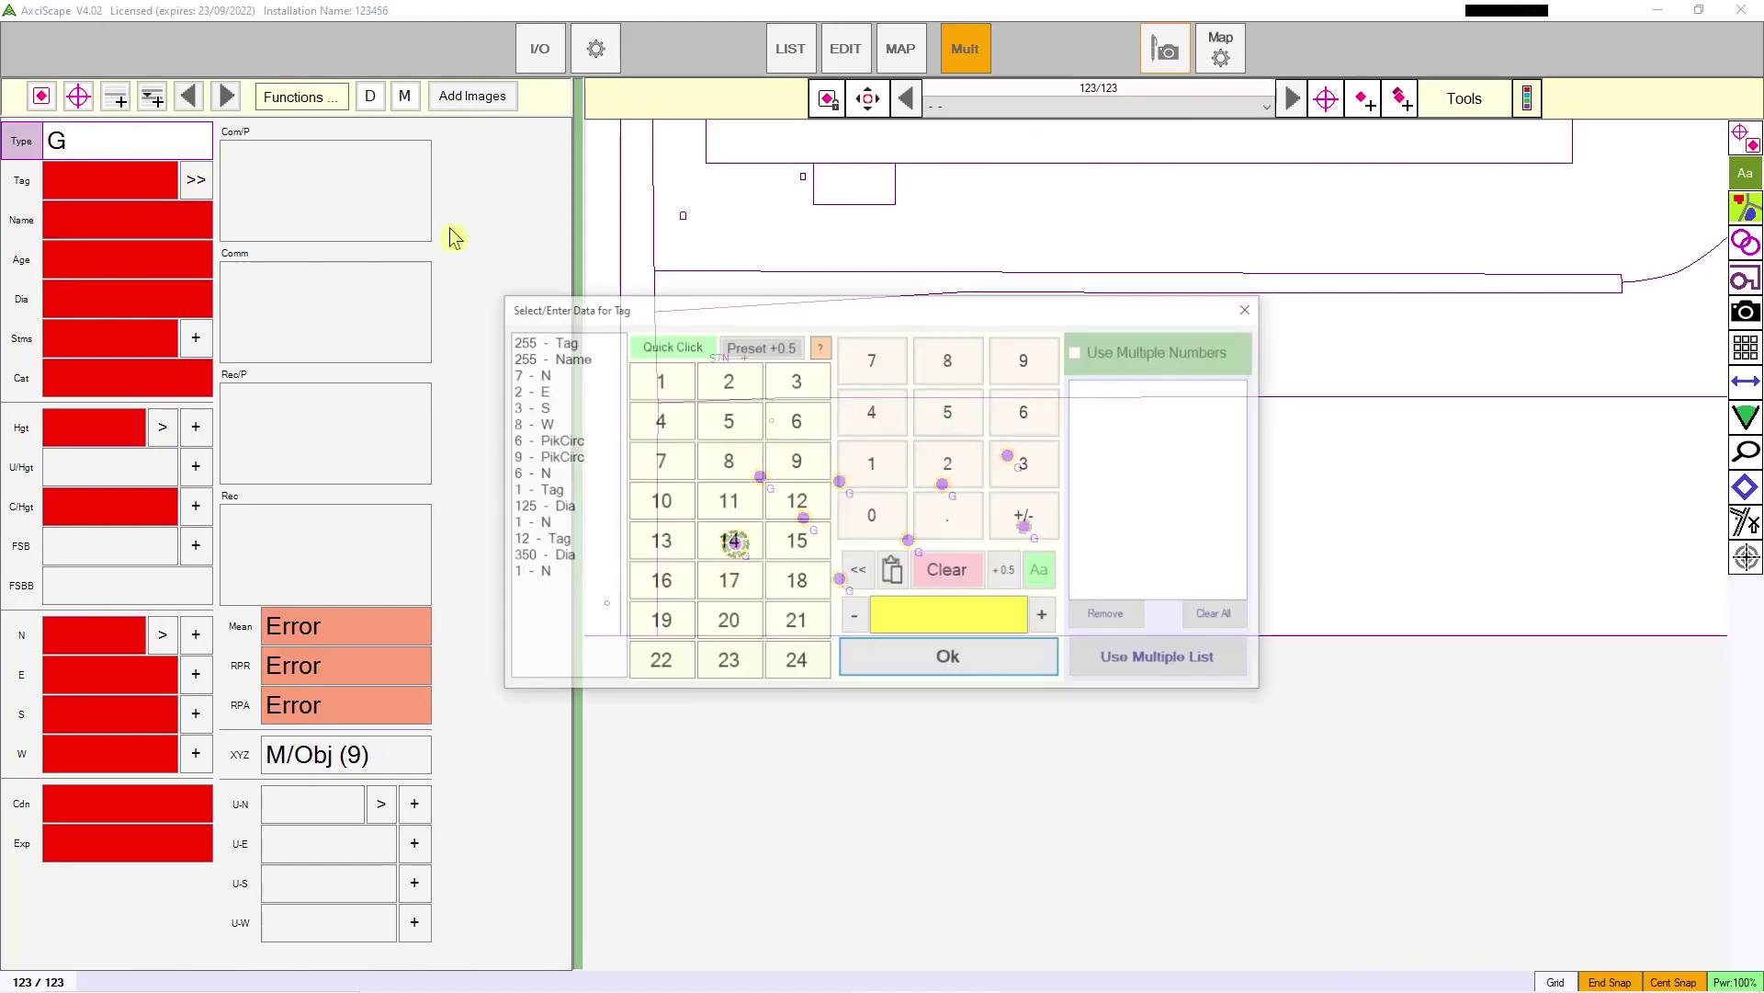
click(778, 420)
scroll(920, 604, up, 2)
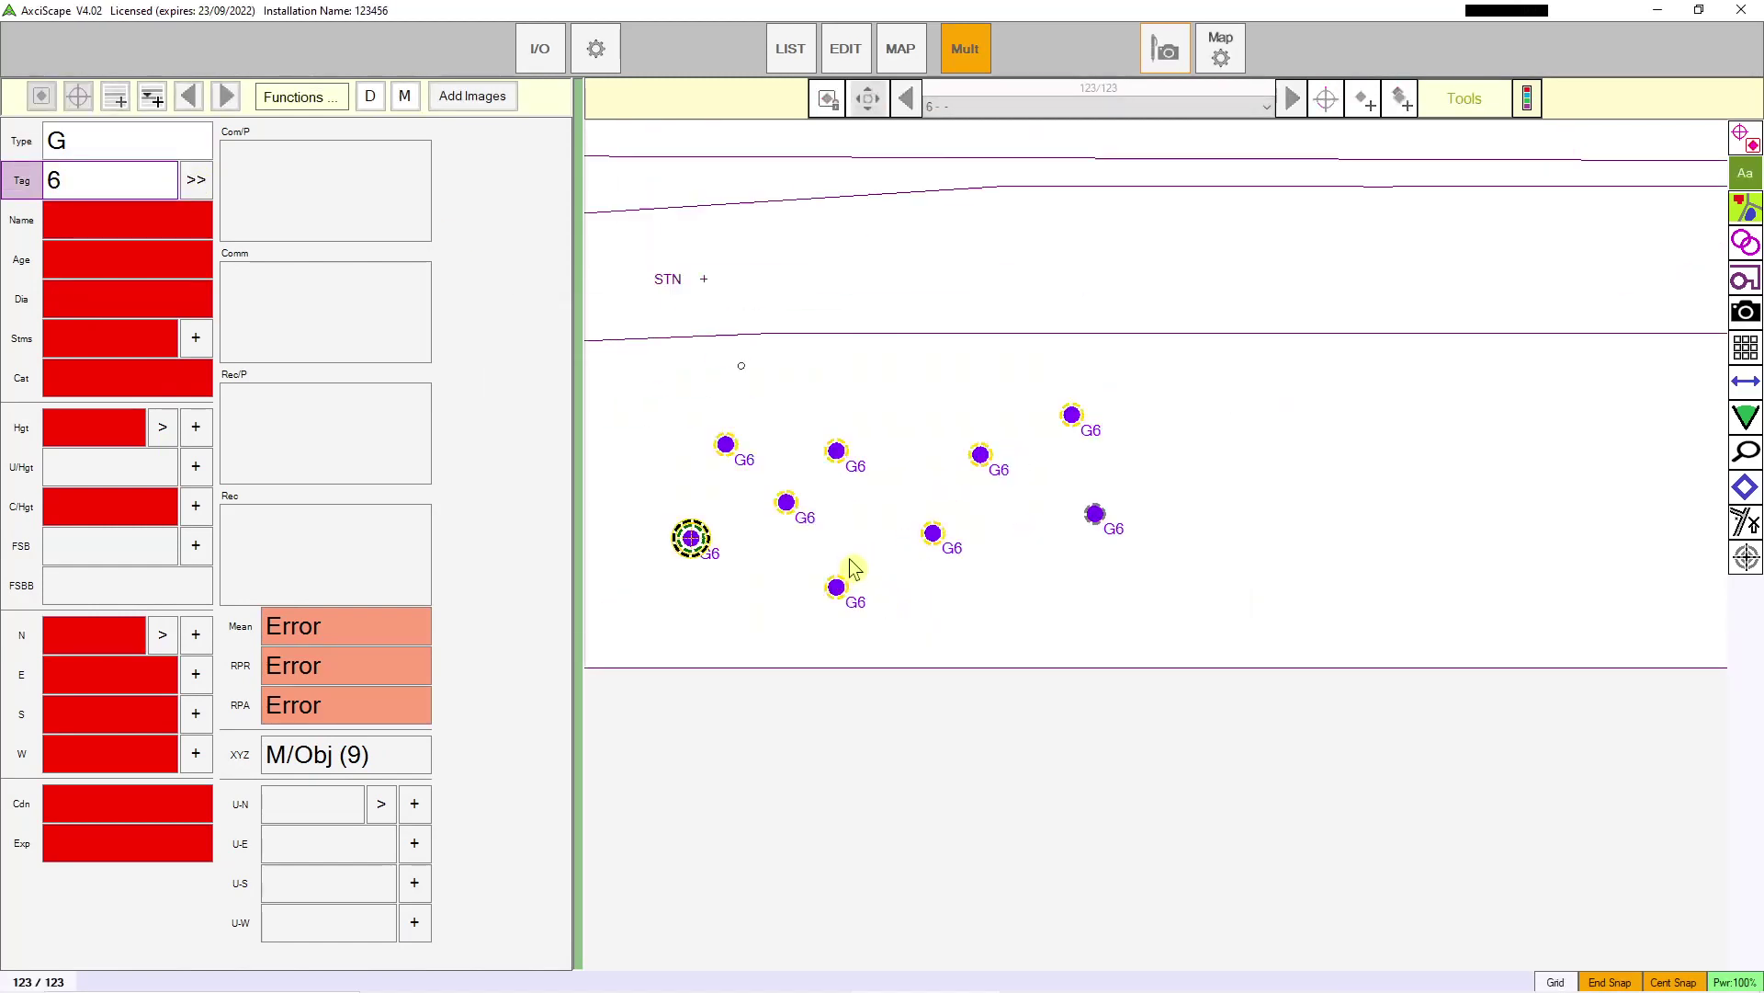
click(86, 387)
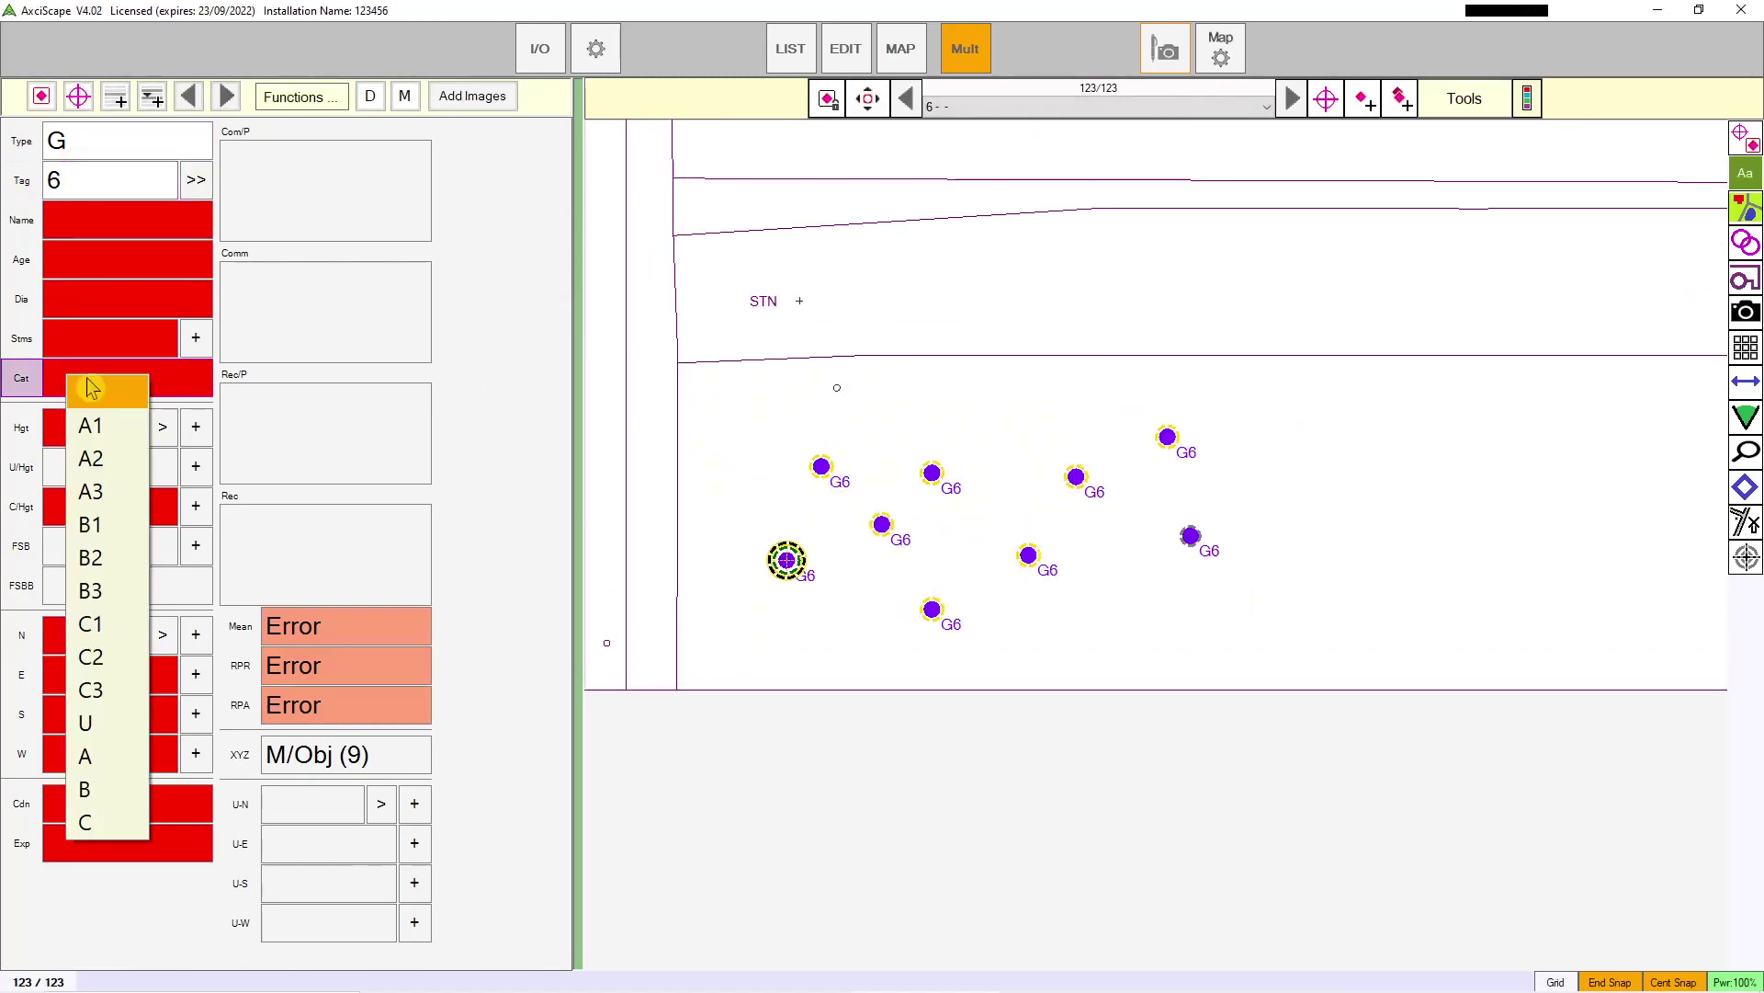
click(99, 560)
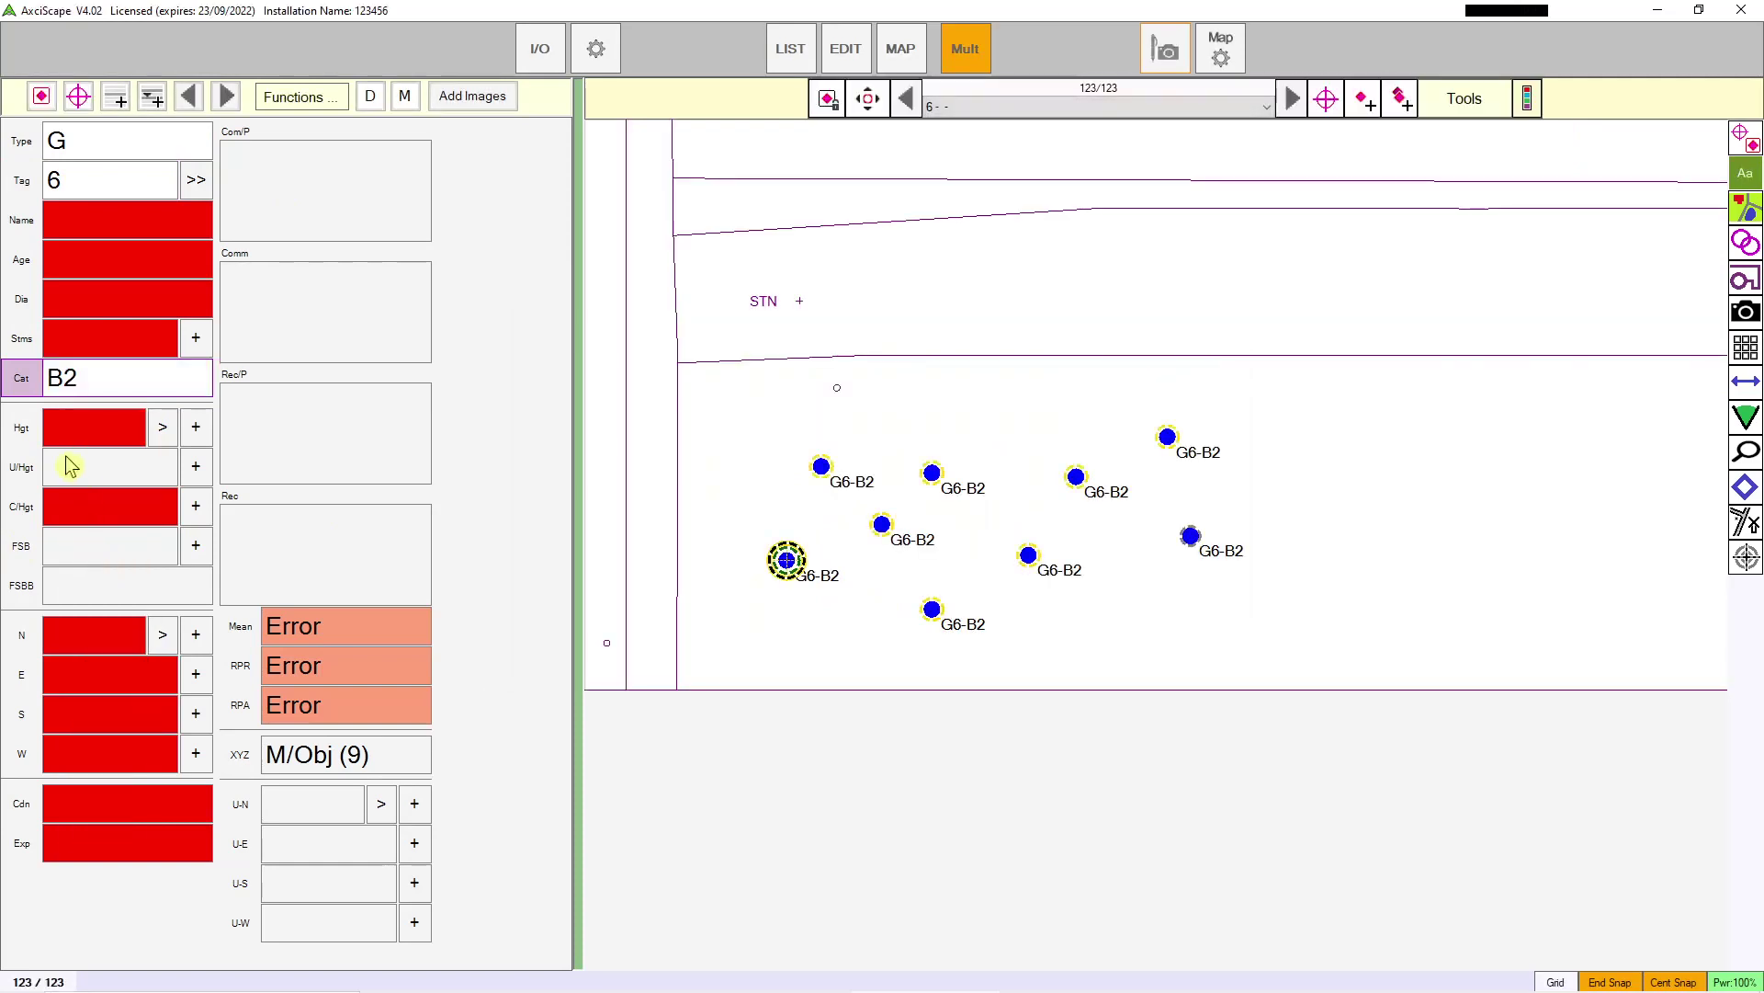
Step: Set group G6's north canopy spread to 4 and copy it to the other three directions
click(95, 634)
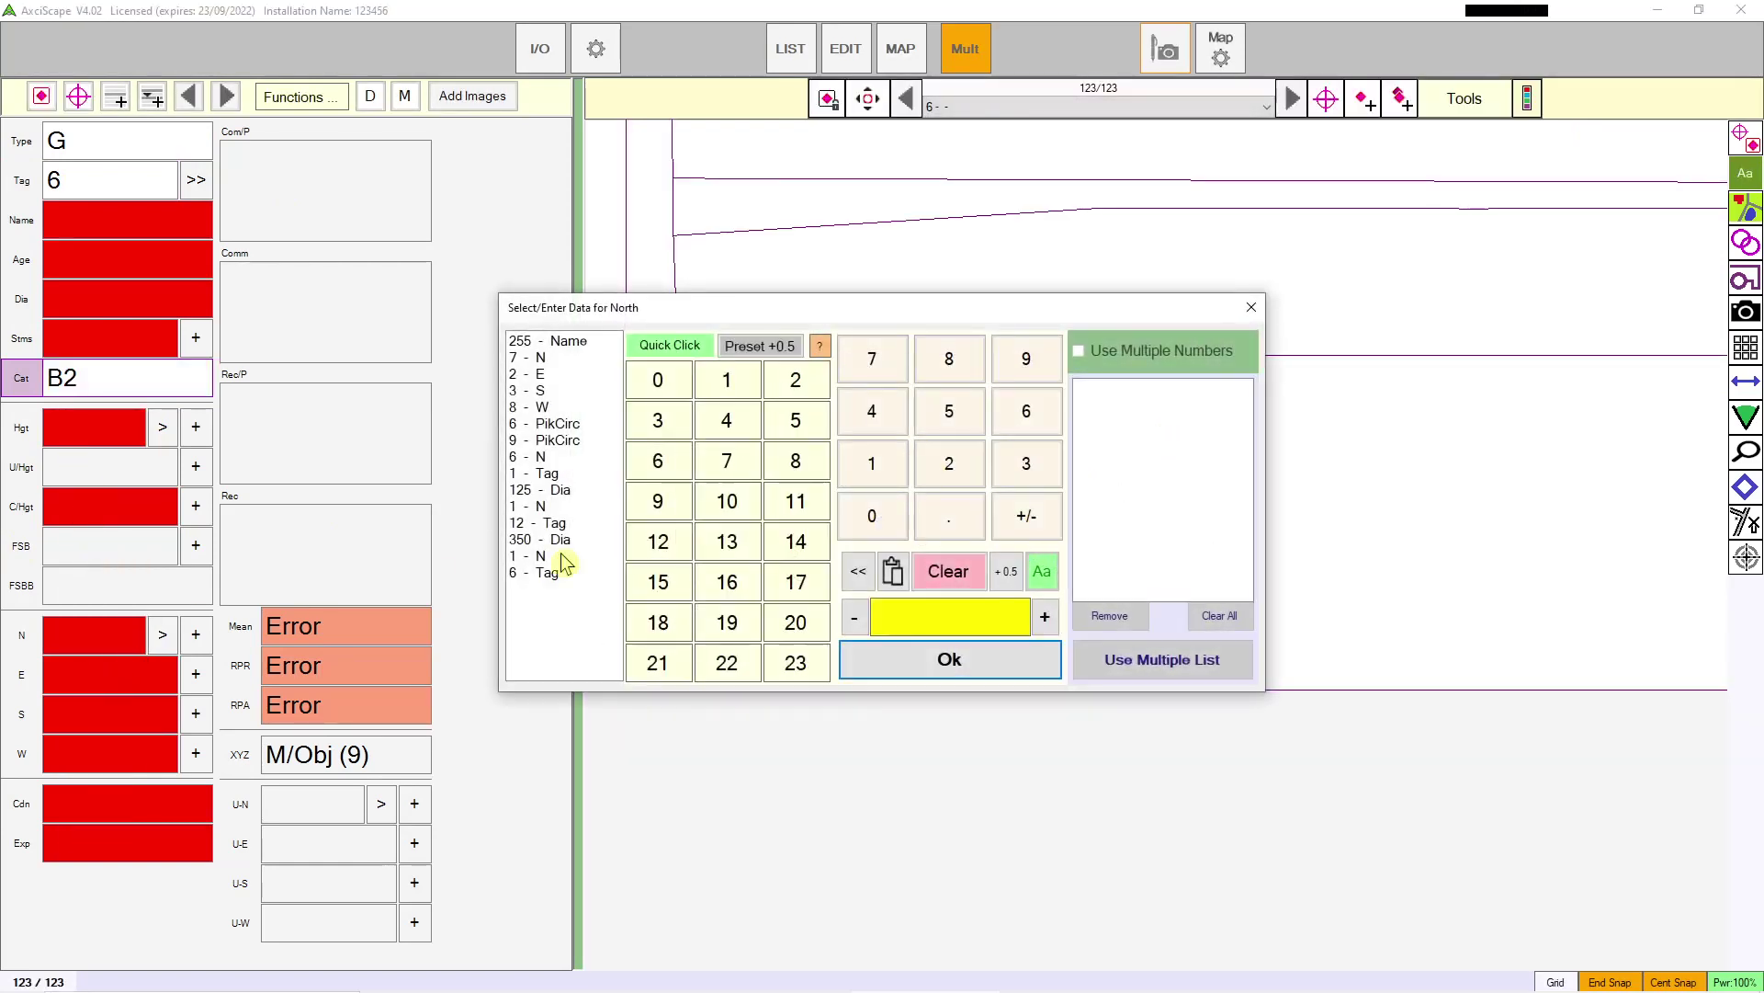
click(726, 421)
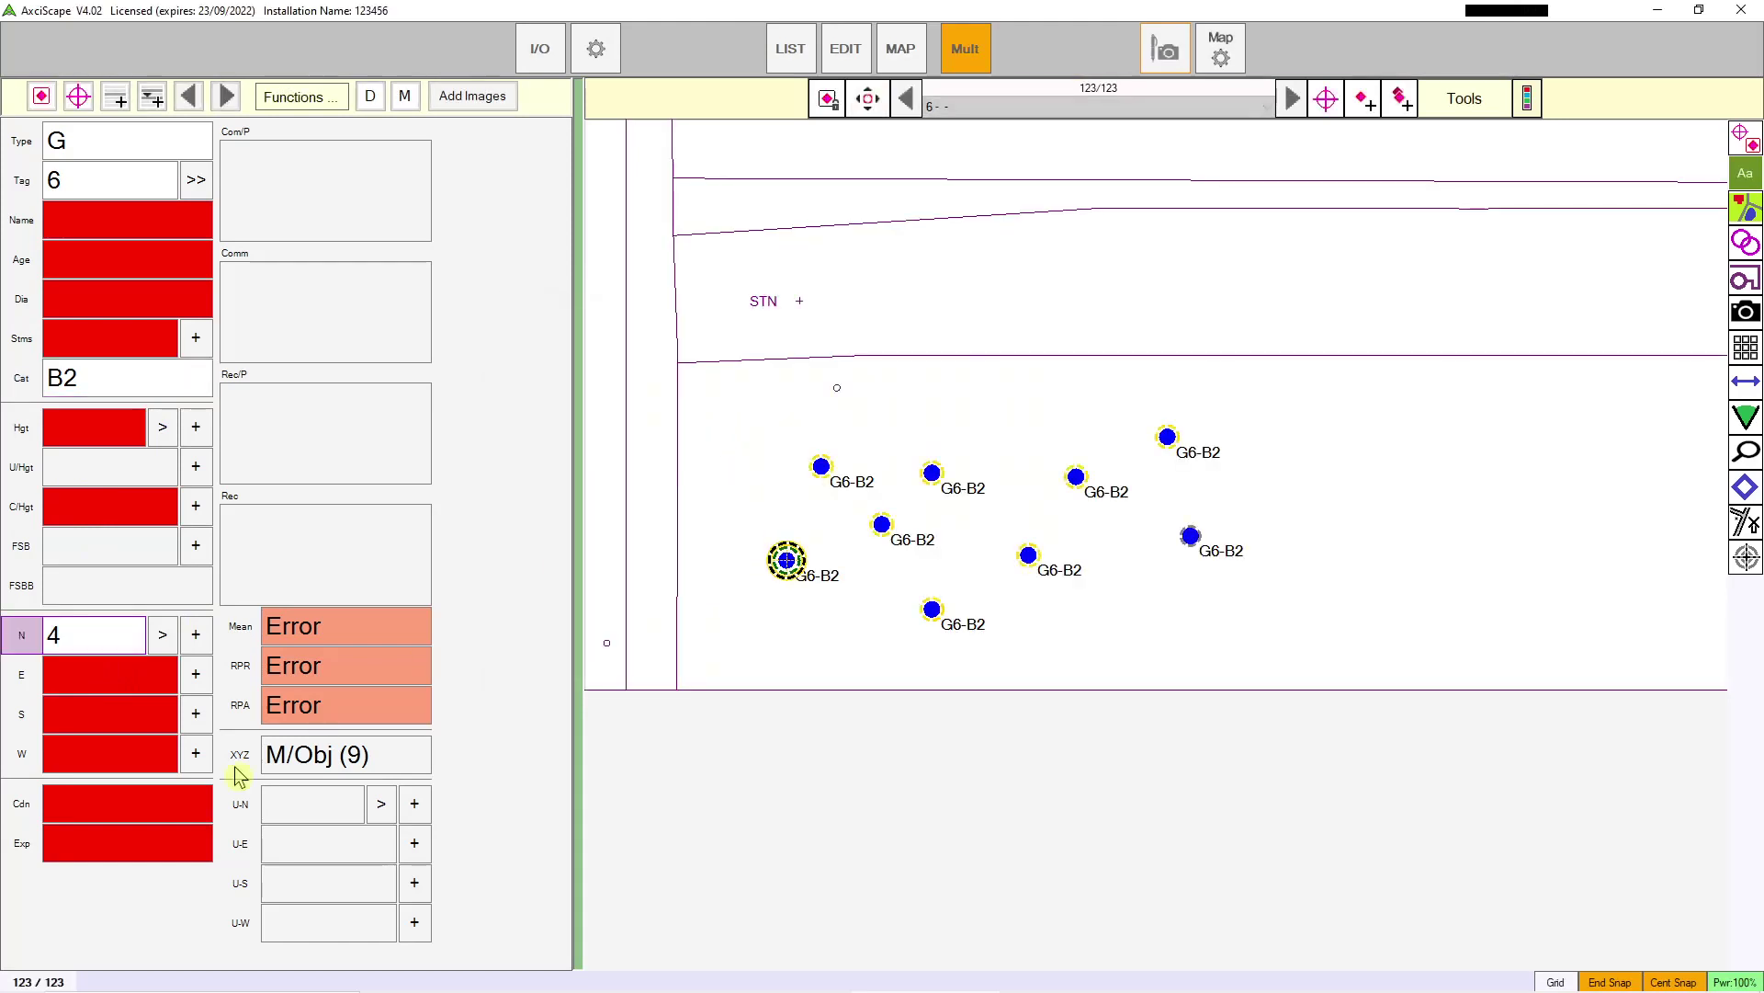
click(161, 638)
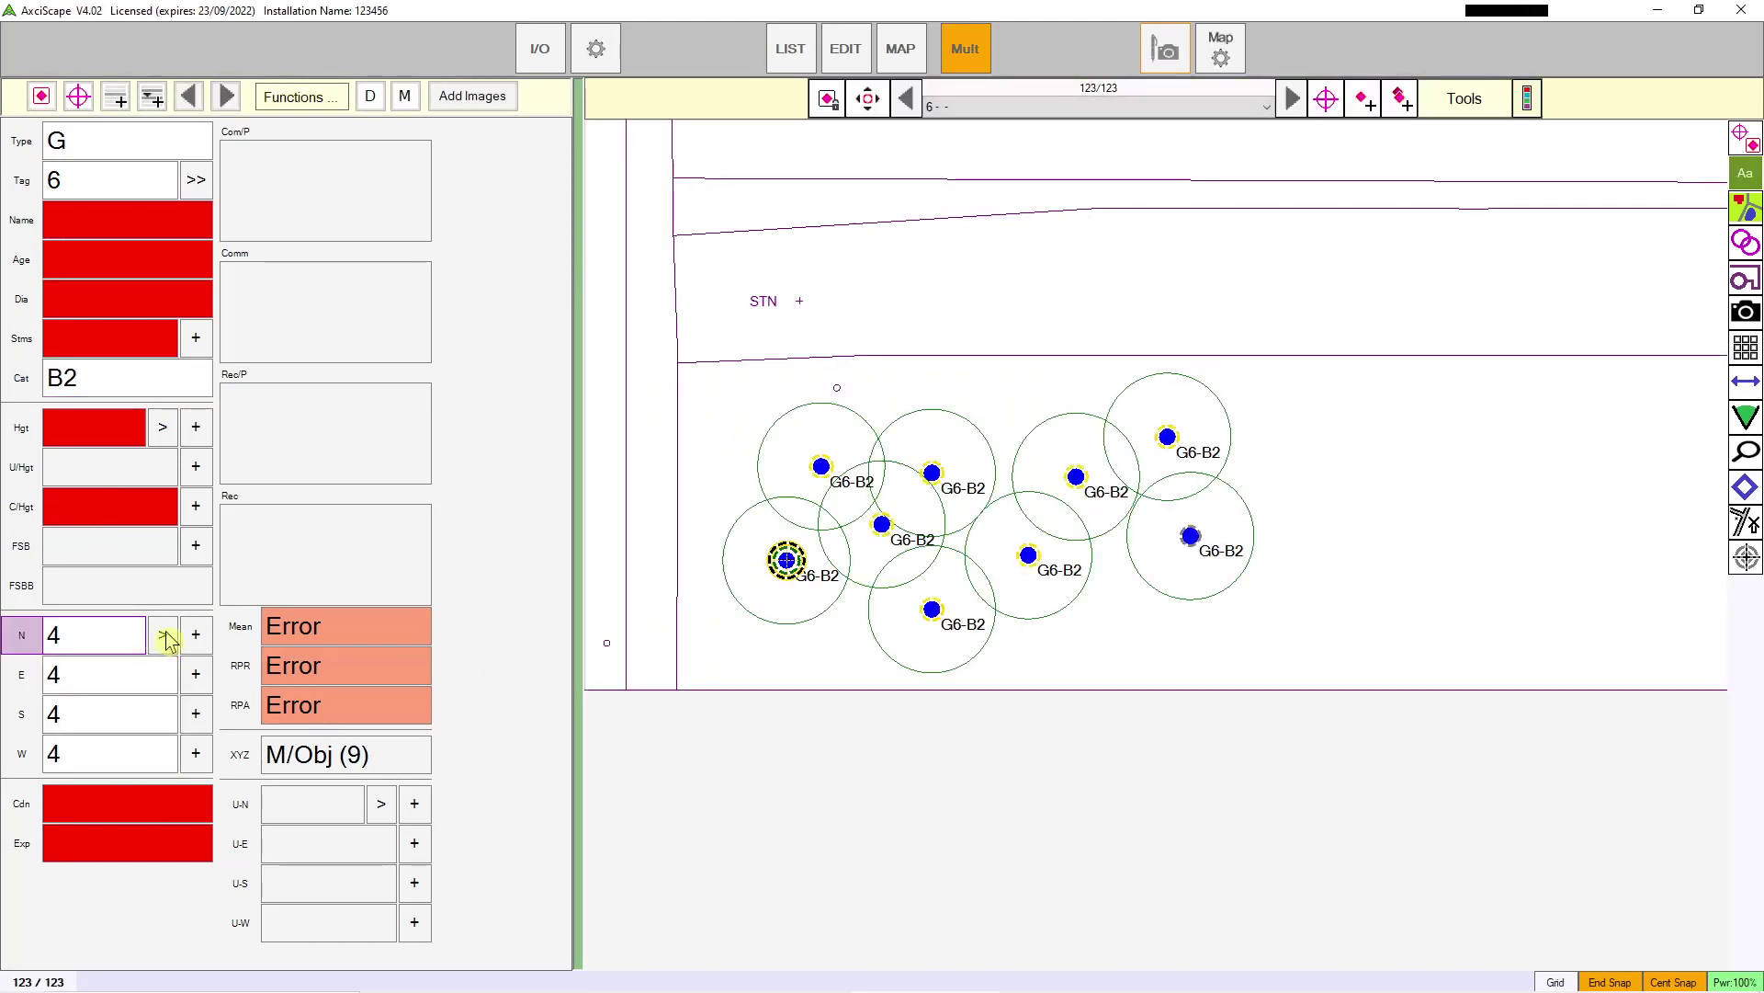
Step: Set group G6's stem diameter to 500 and its number of stems to 1
scroll(1010, 487, up, 1)
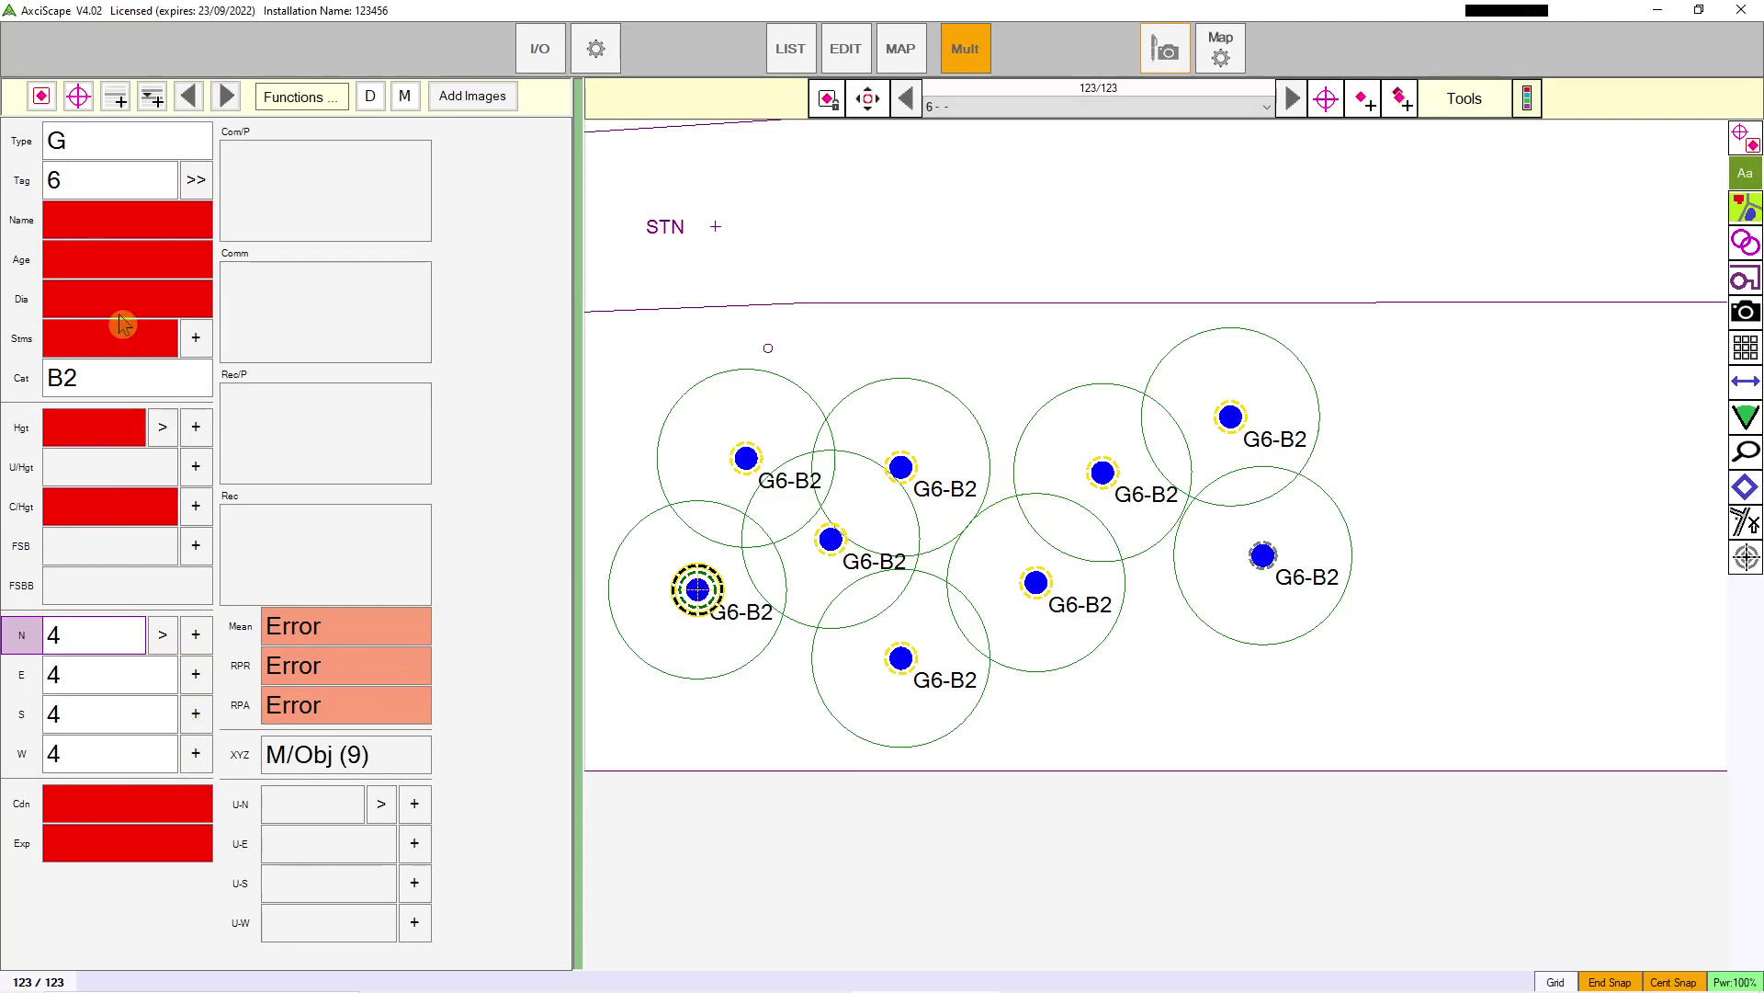
click(147, 310)
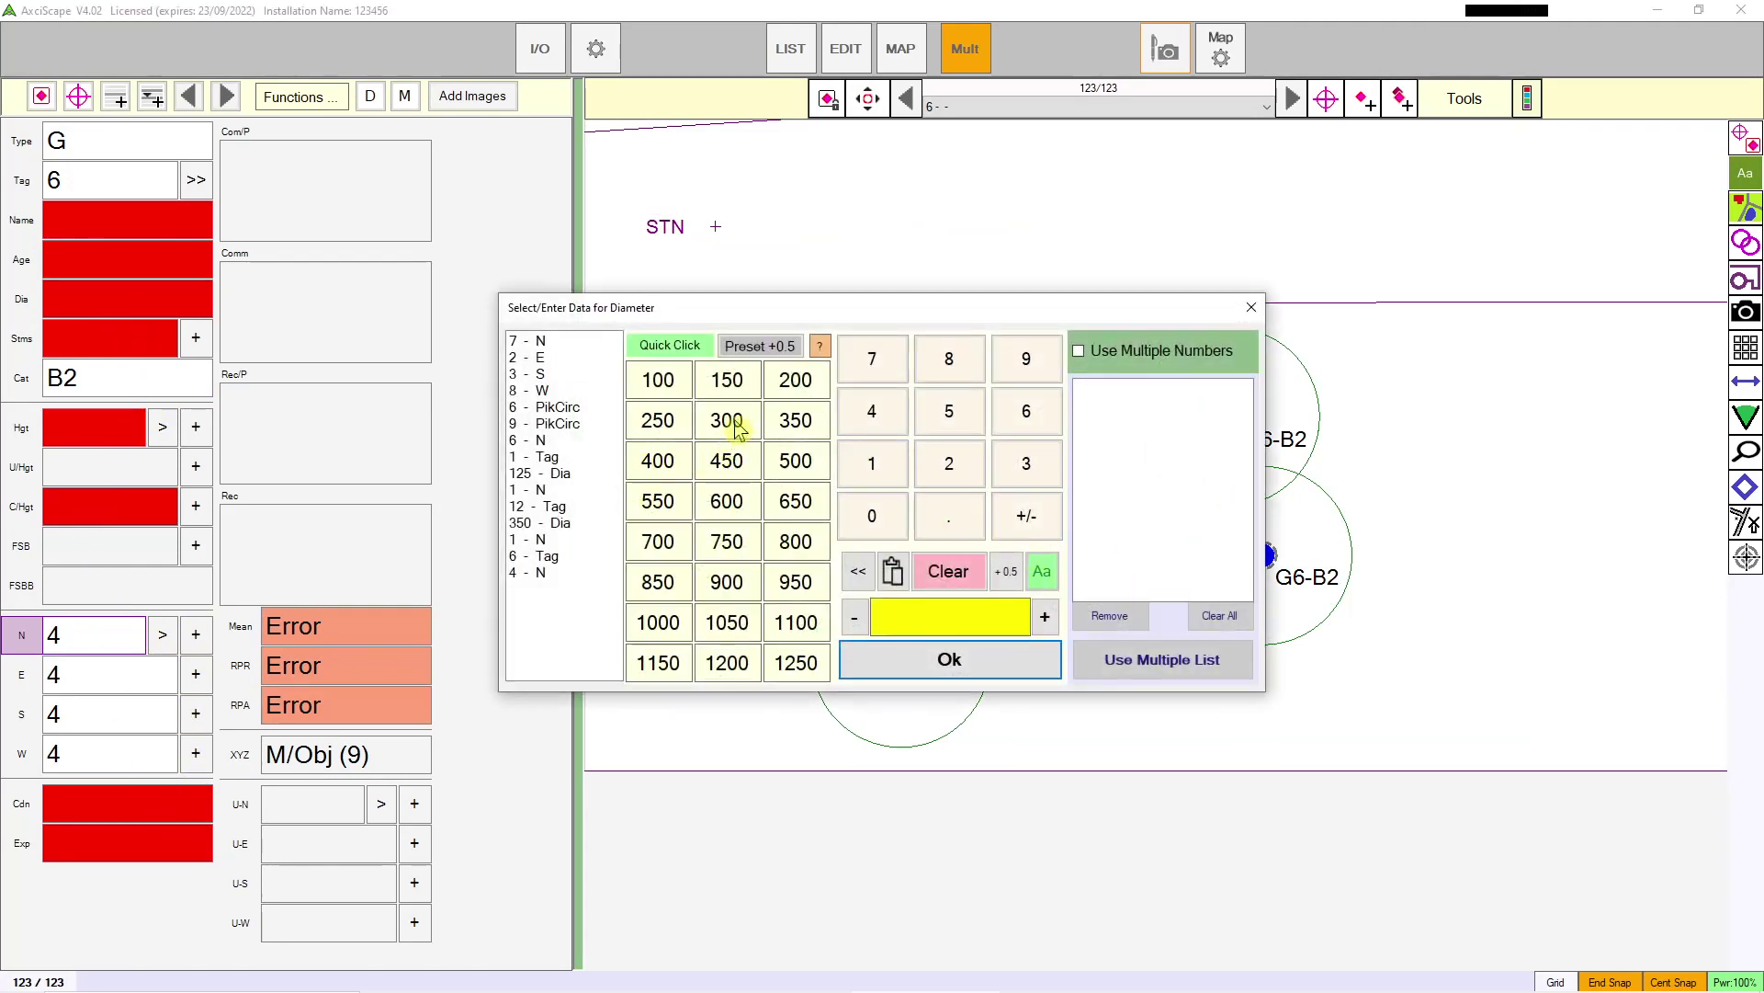
click(795, 461)
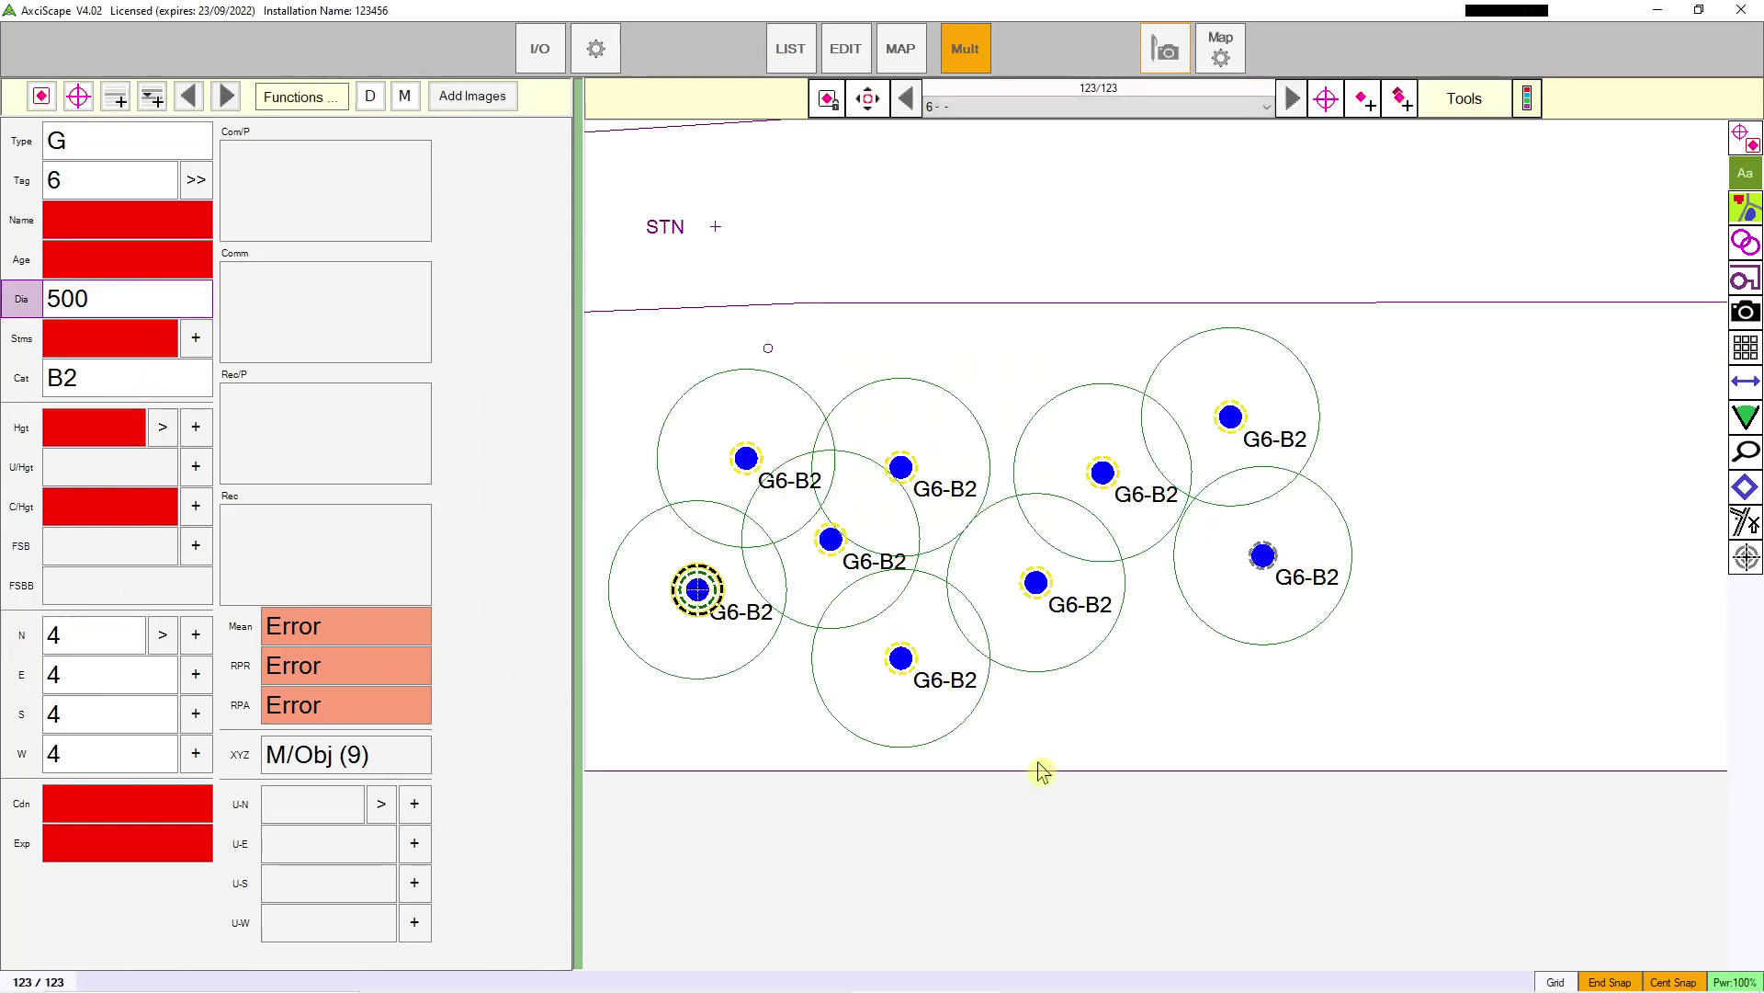
click(195, 340)
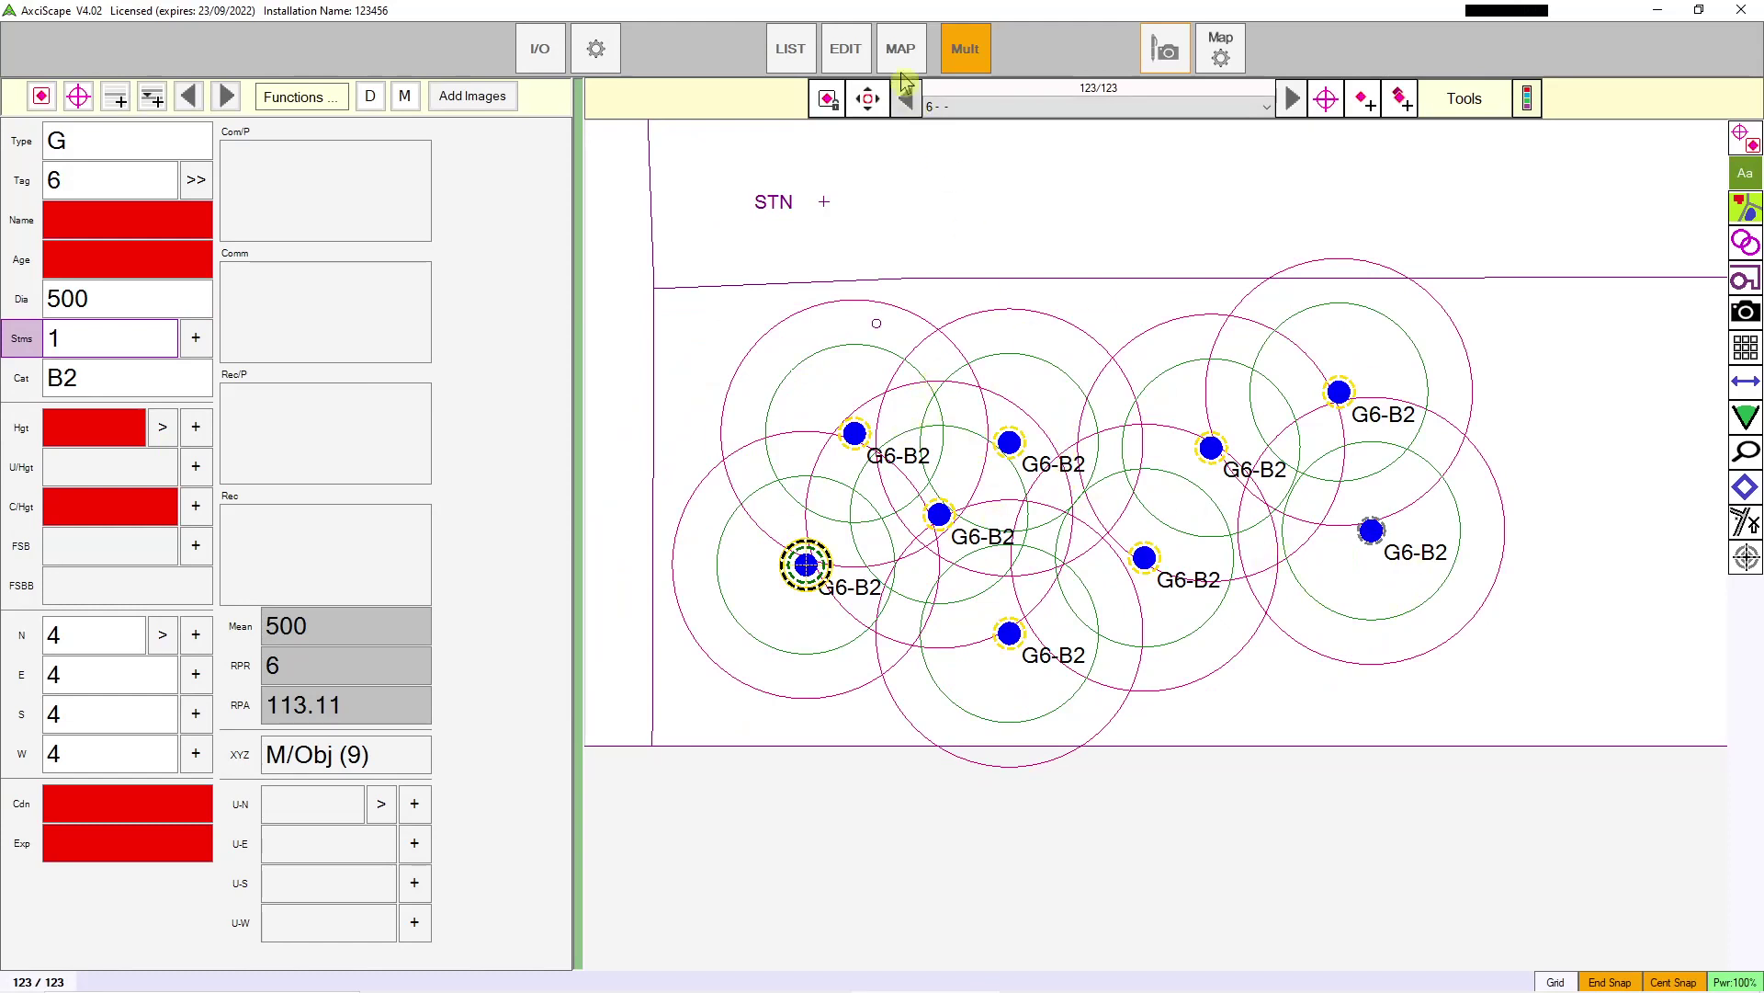
Step: Widen the Map XYZ column in the record list so its object types can be read, and return to the map
click(790, 51)
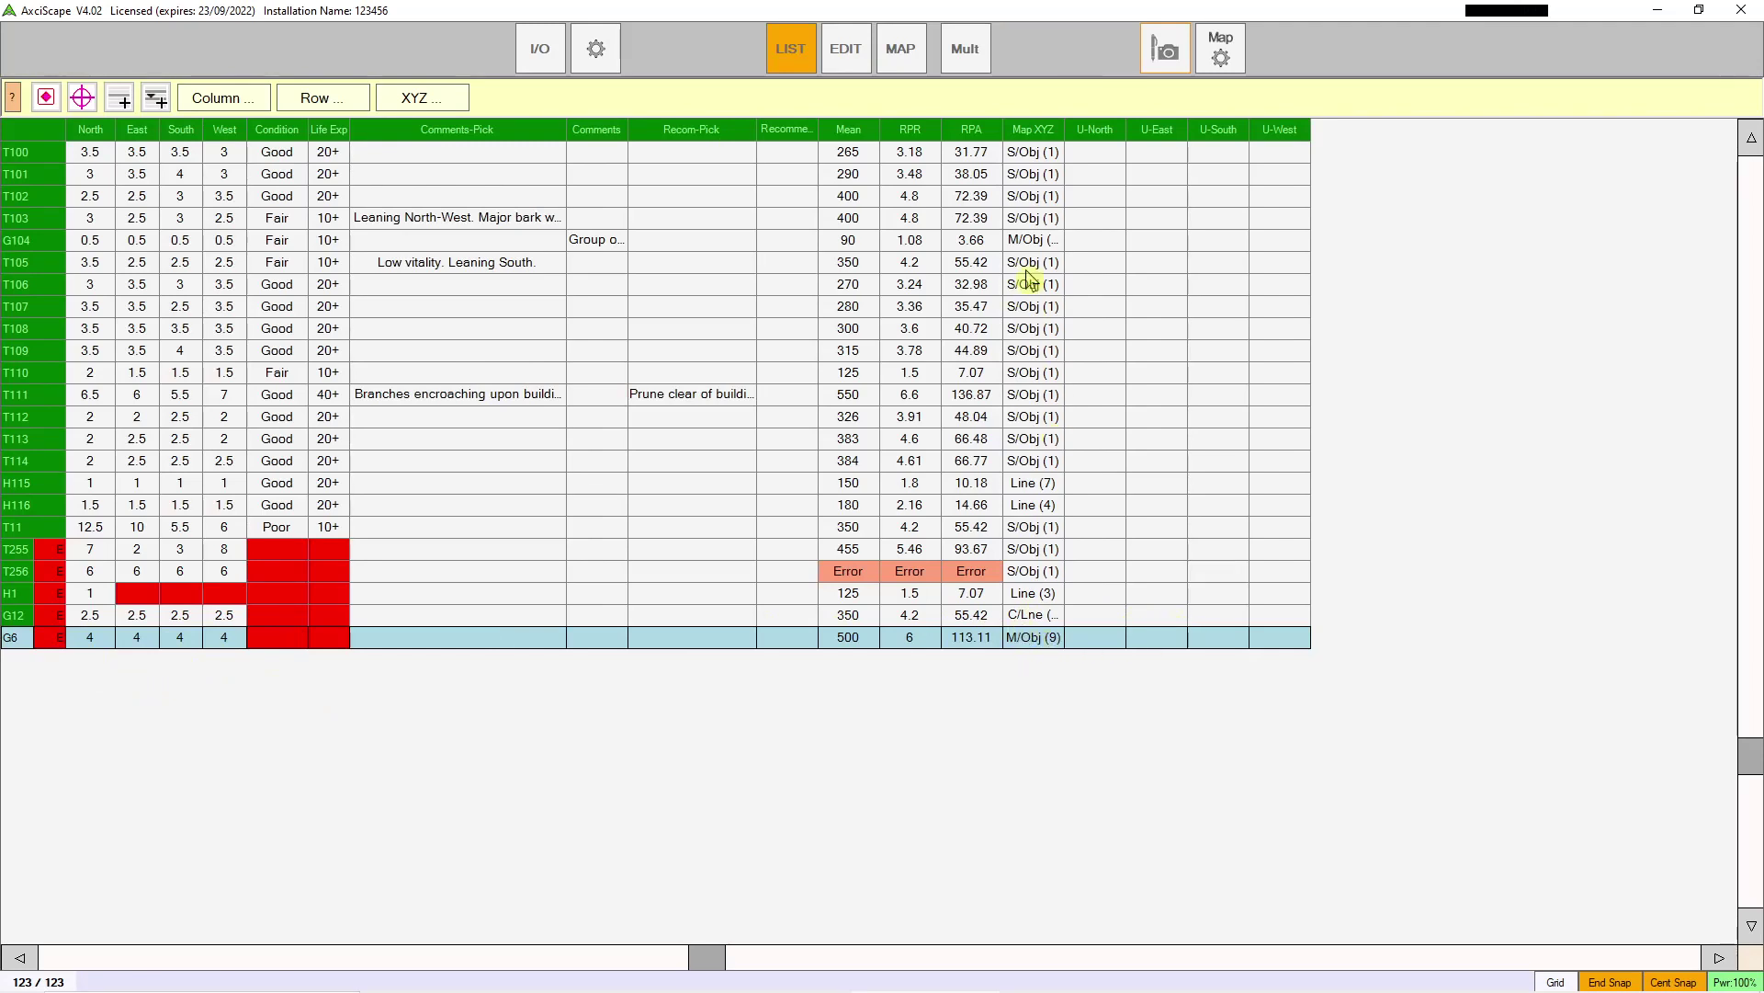
drag(1064, 130, 1158, 138)
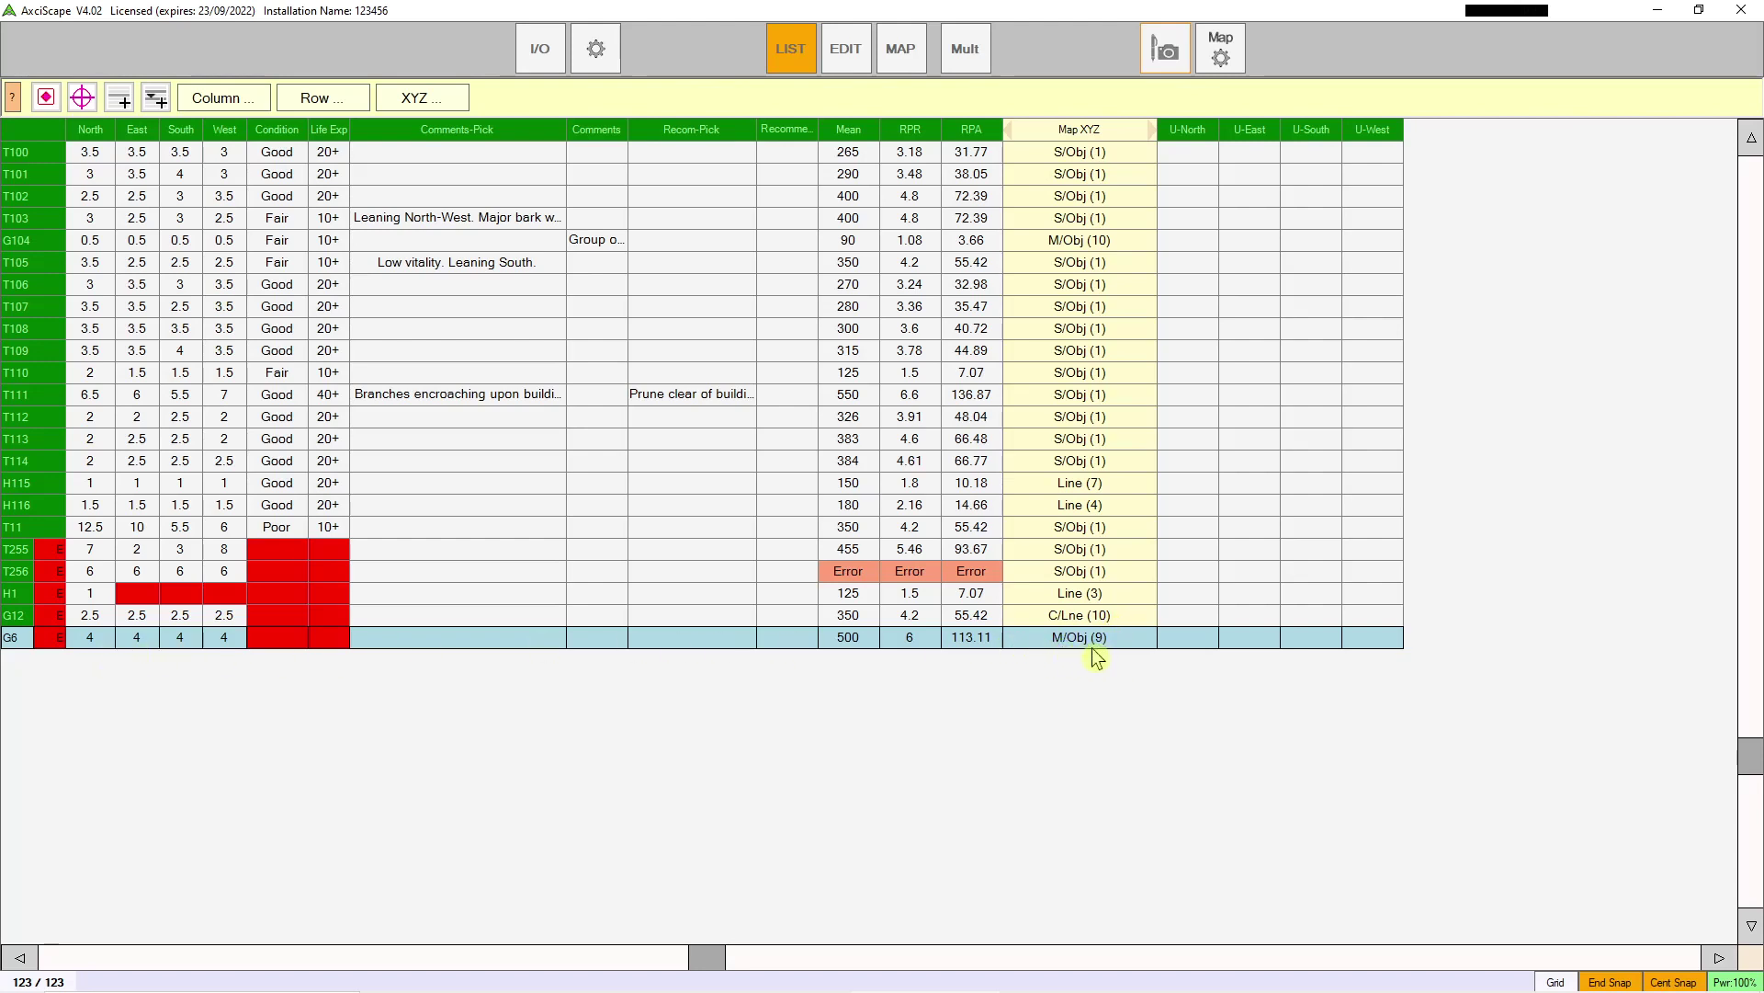
click(902, 53)
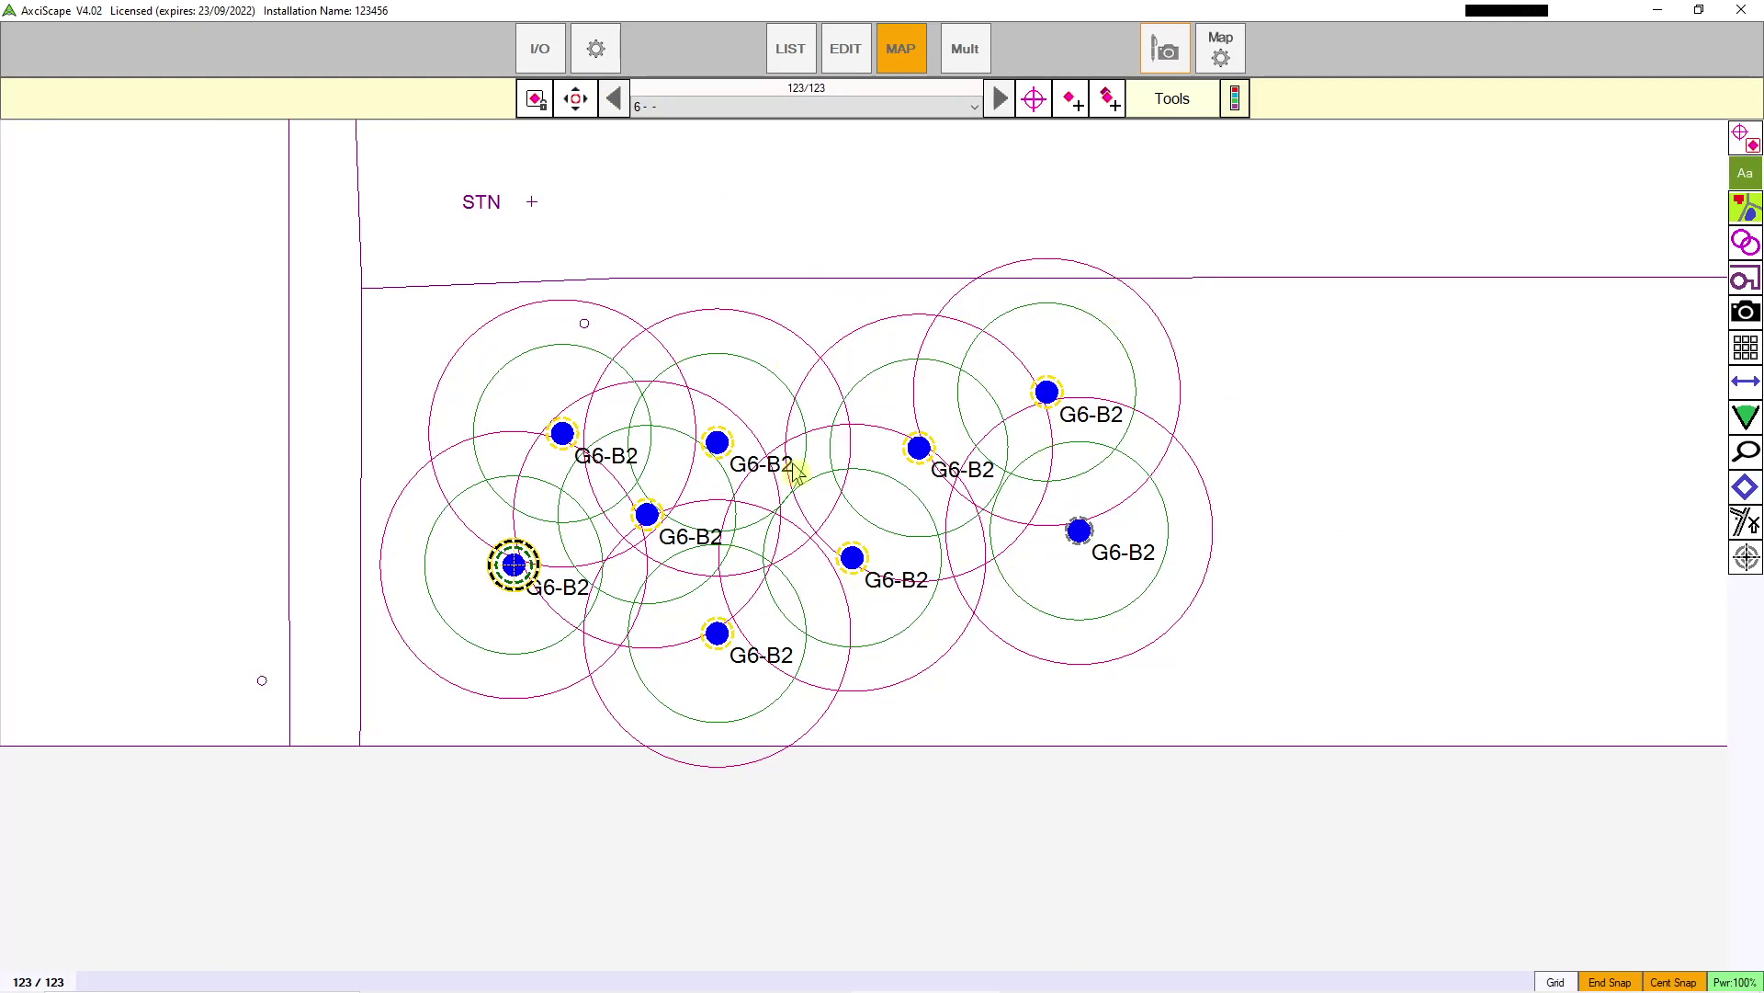
Step: Move the two northernmost positions in group G6's eastern half slightly further northwest by adjusting its vertices
click(576, 99)
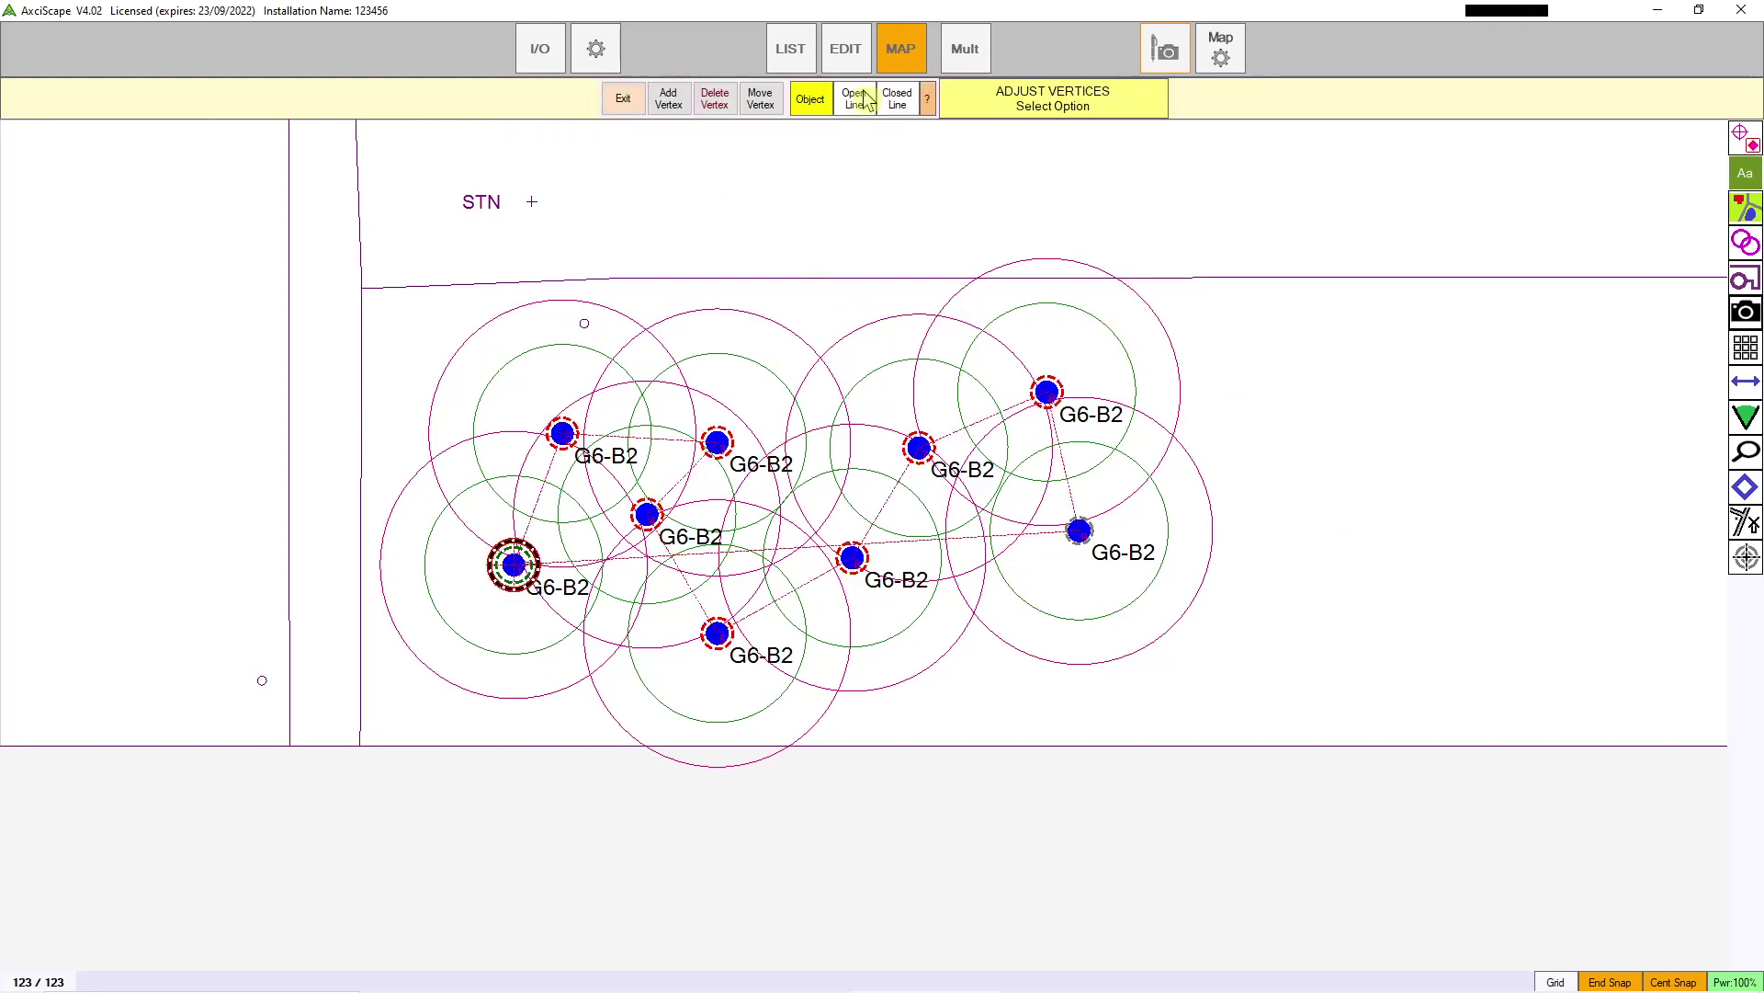
click(623, 99)
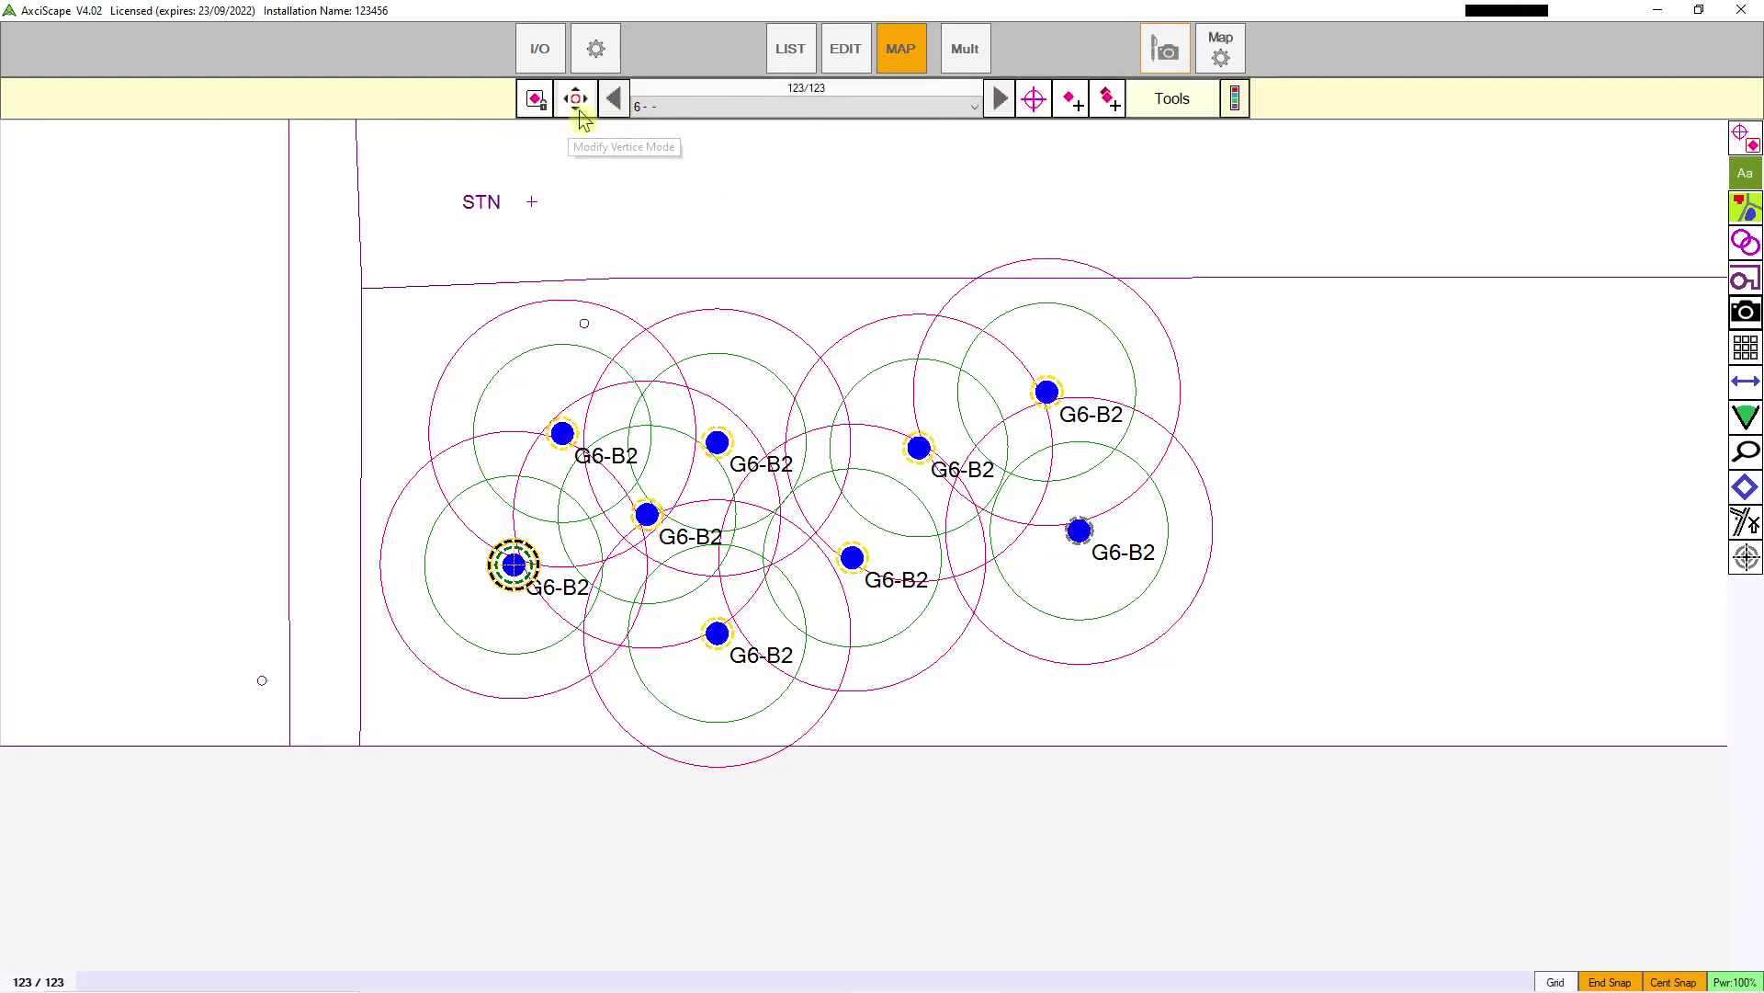
click(576, 98)
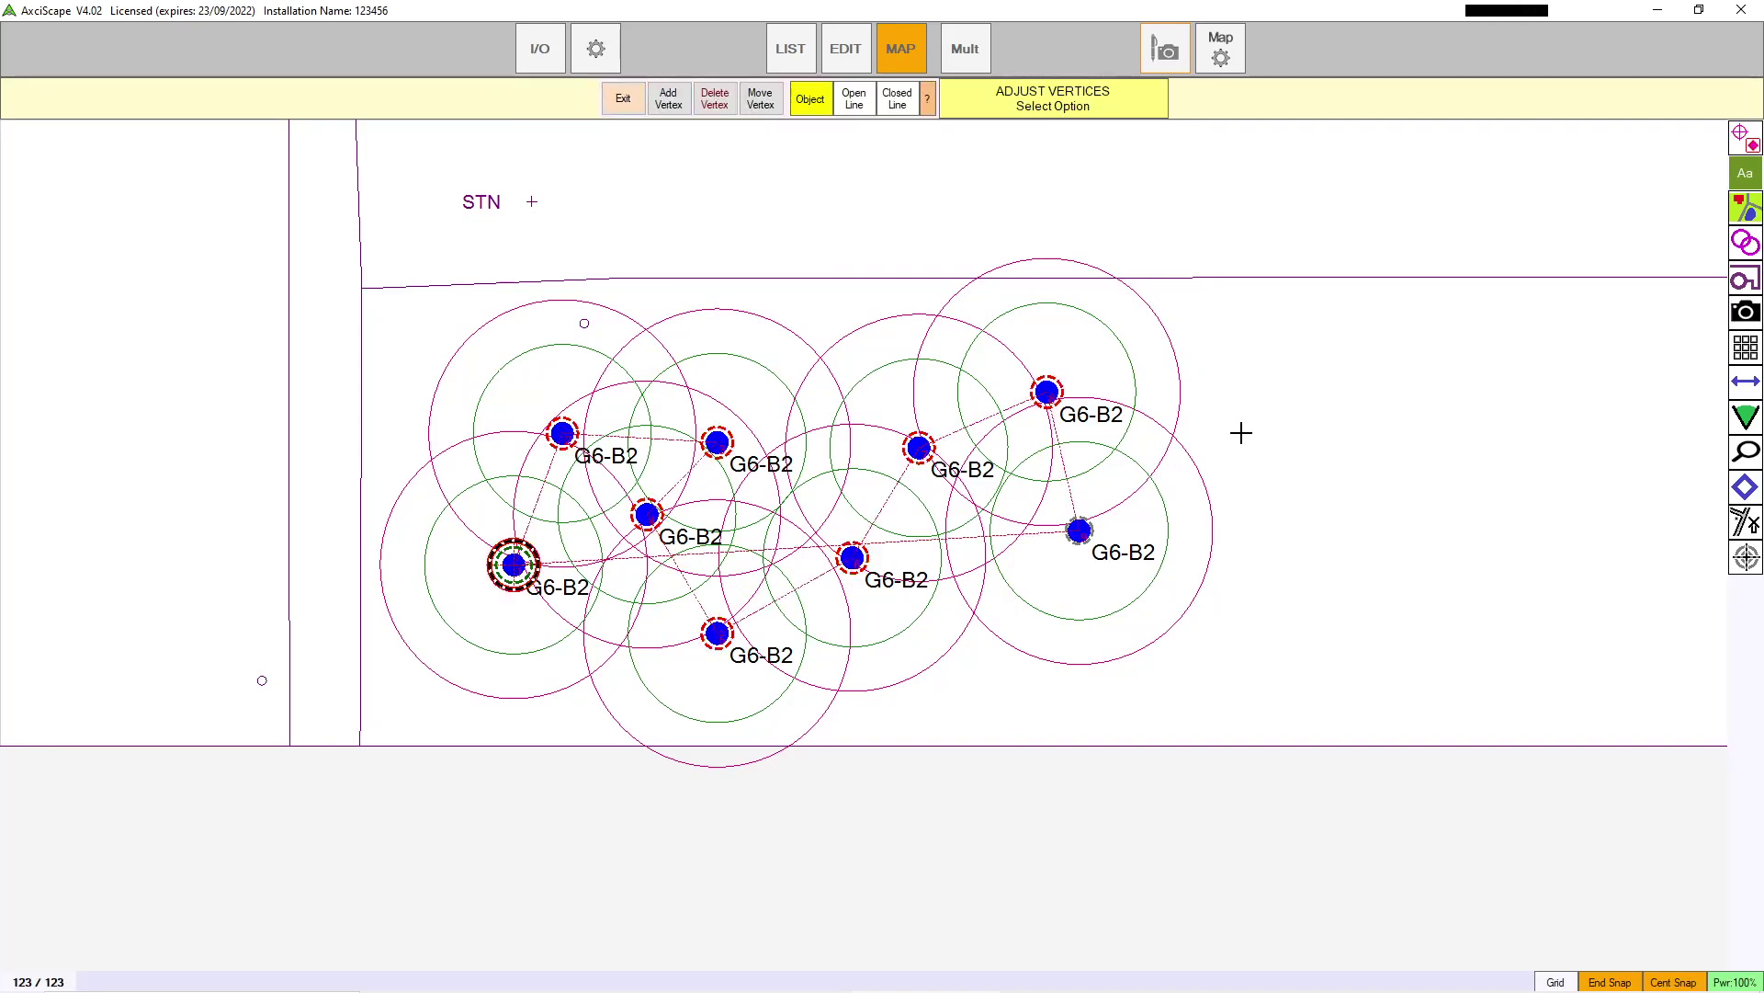
drag(1054, 386, 1019, 339)
drag(940, 448, 939, 376)
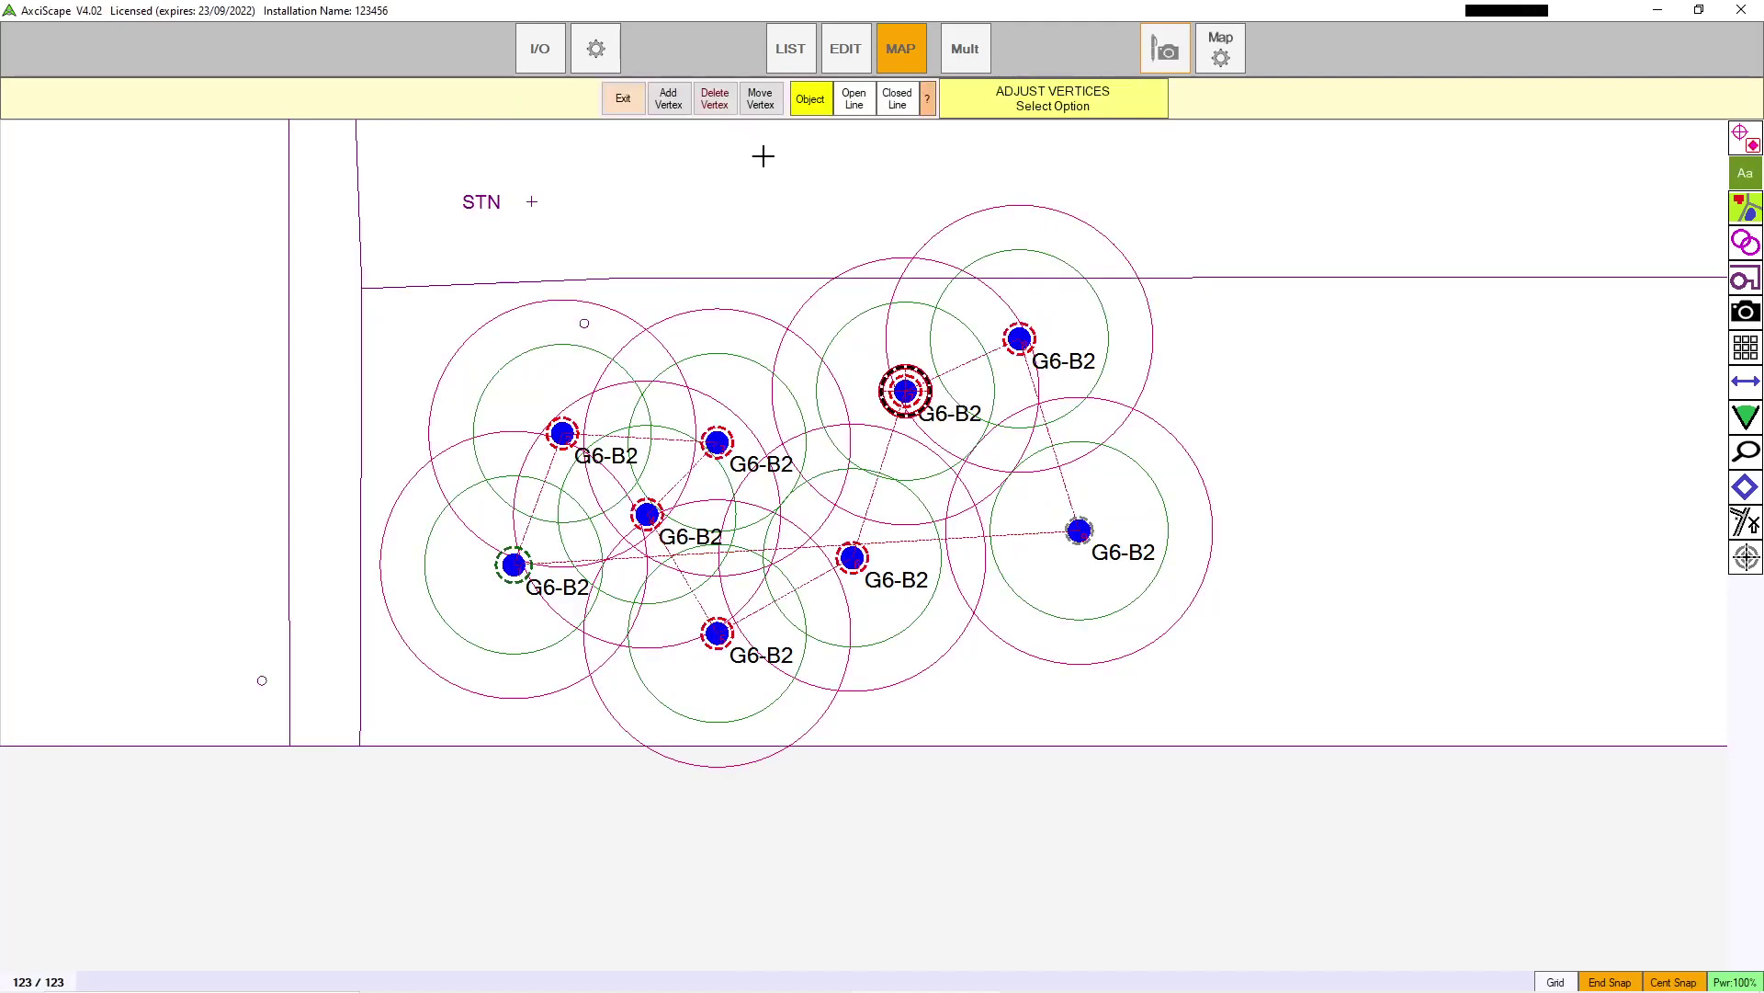
Step: Delete G6's vertex just east of its northwestern position and add a new one at the small circle southeast of the nearby STN mark
click(1088, 533)
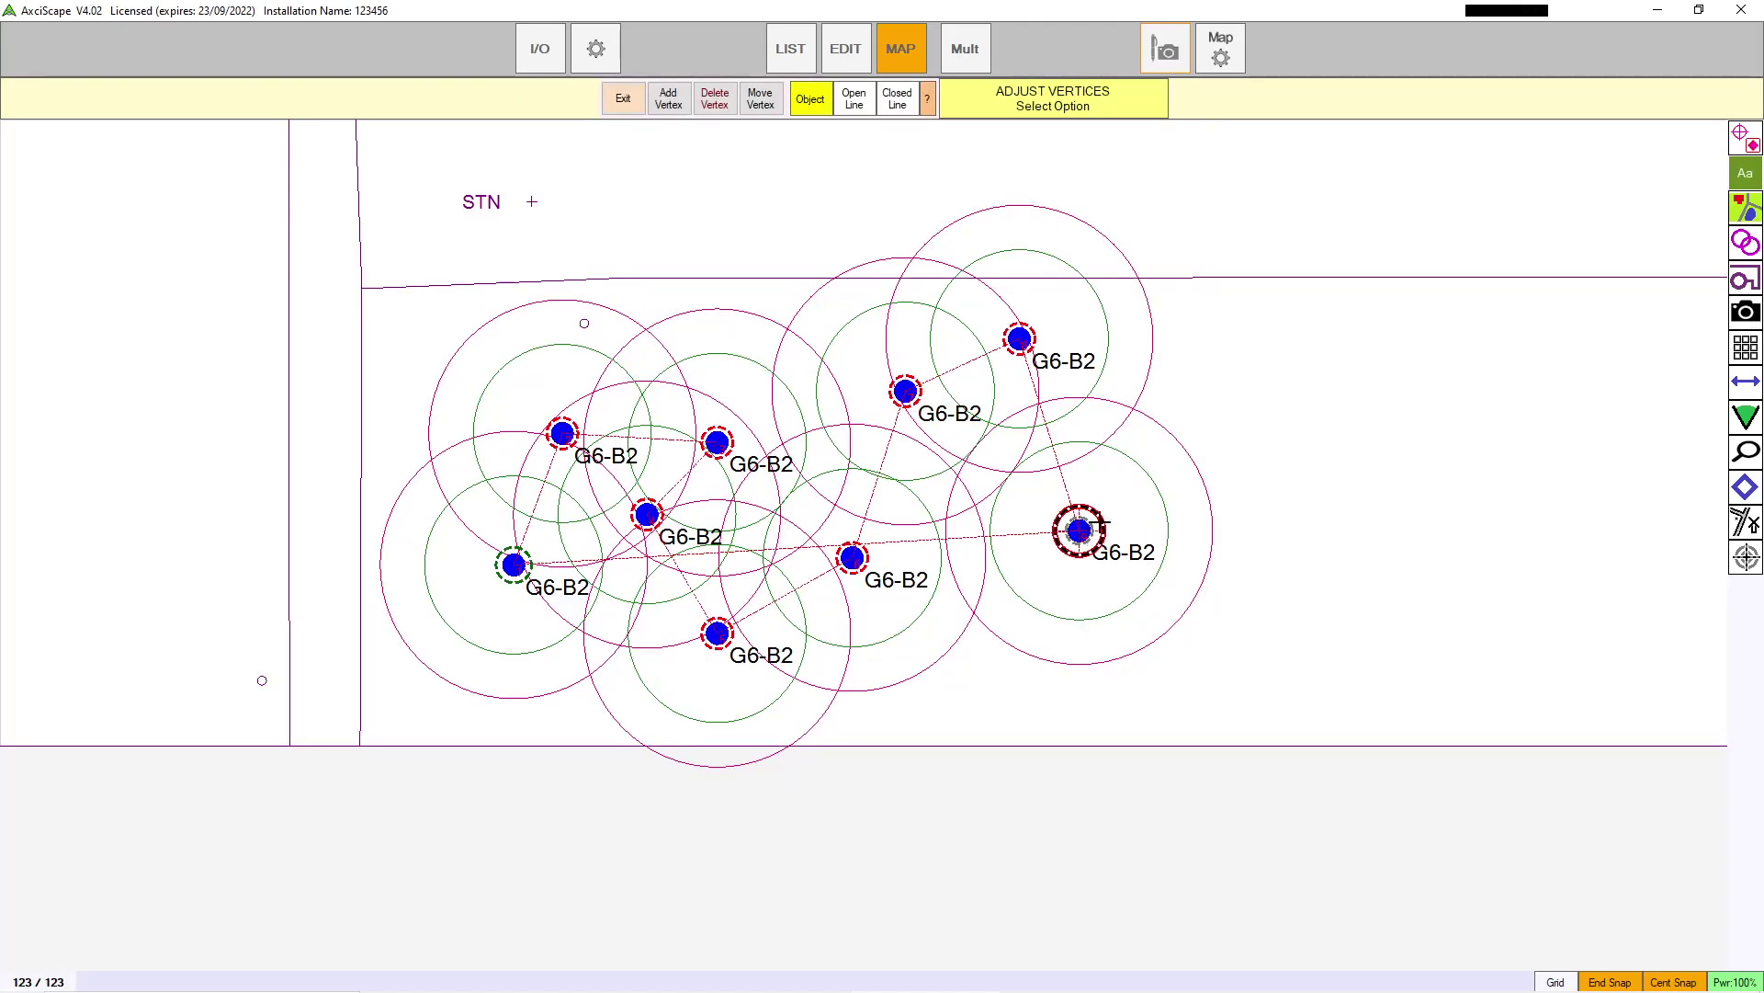
click(717, 444)
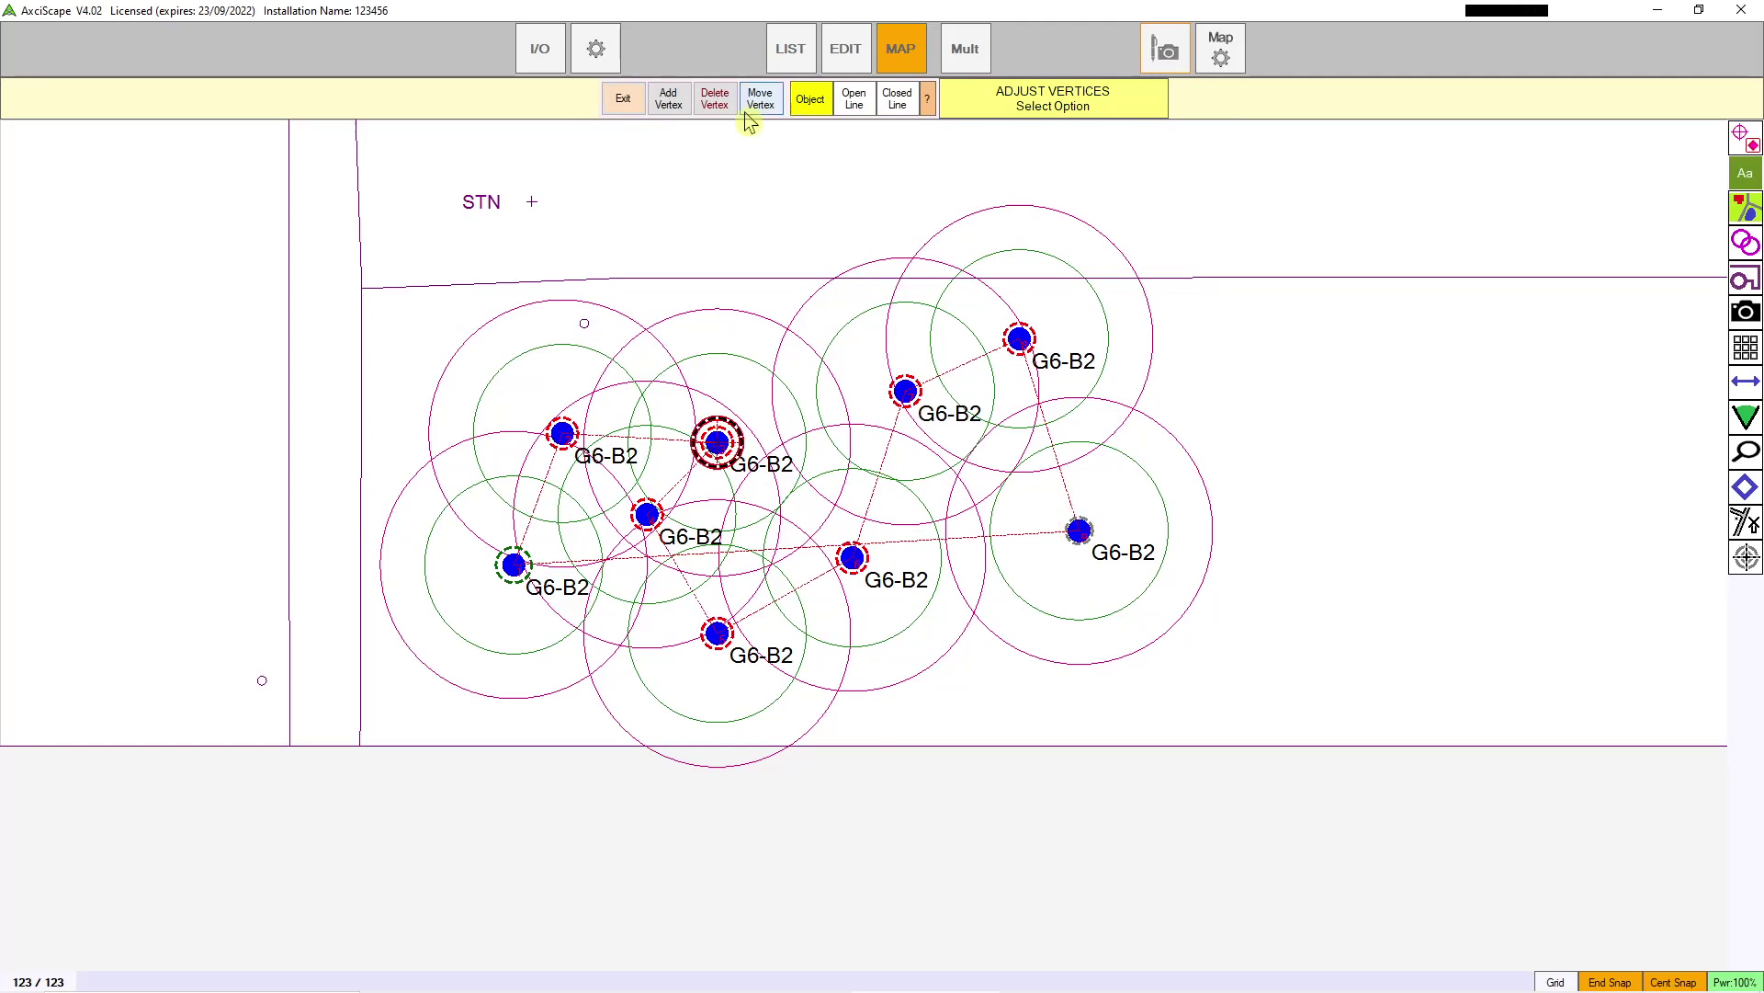
click(716, 103)
click(896, 576)
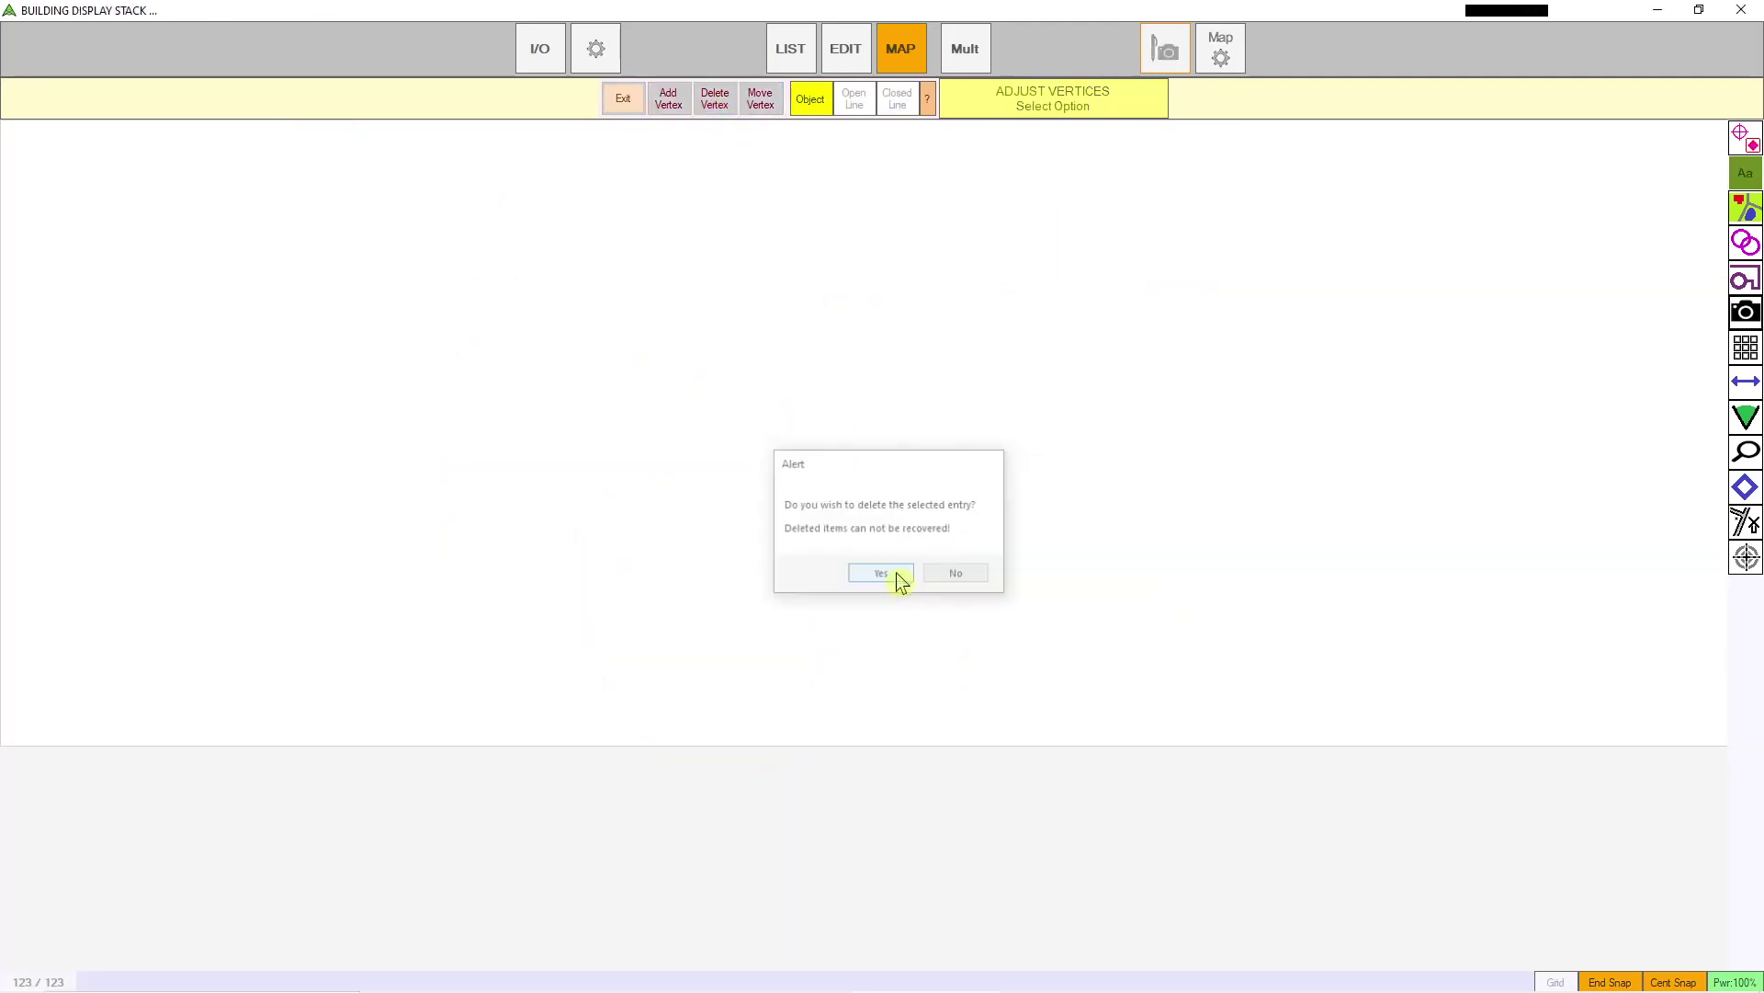
click(670, 103)
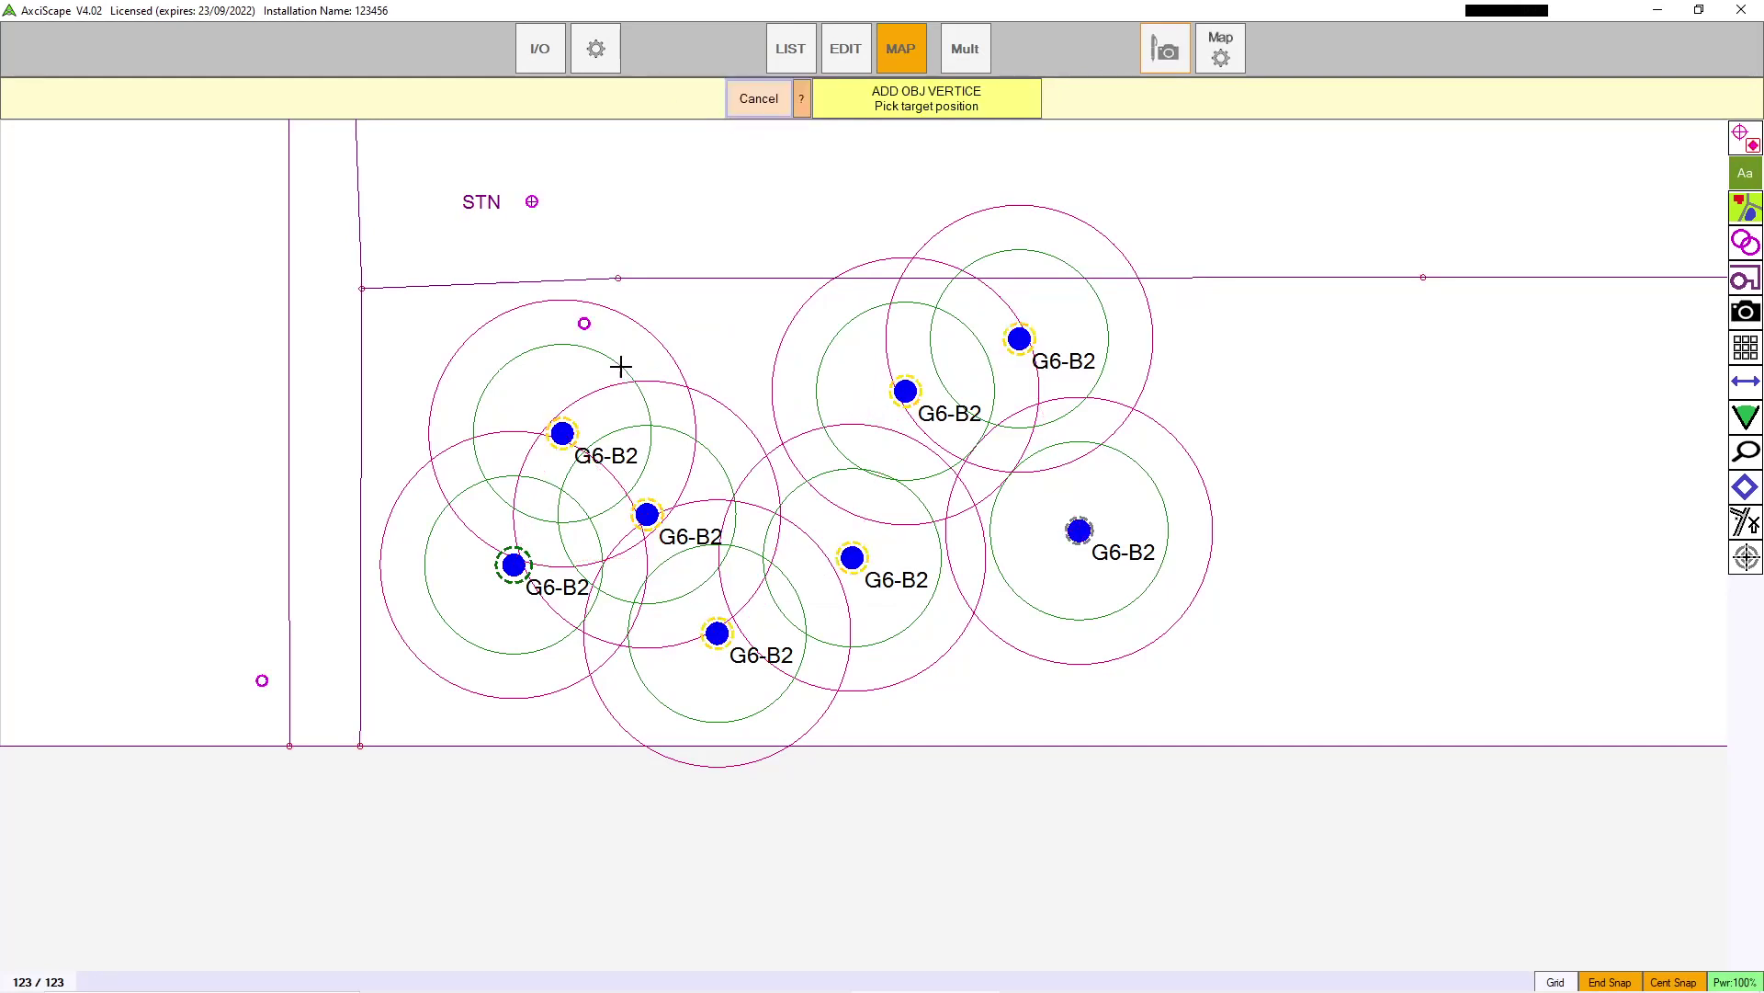
click(584, 322)
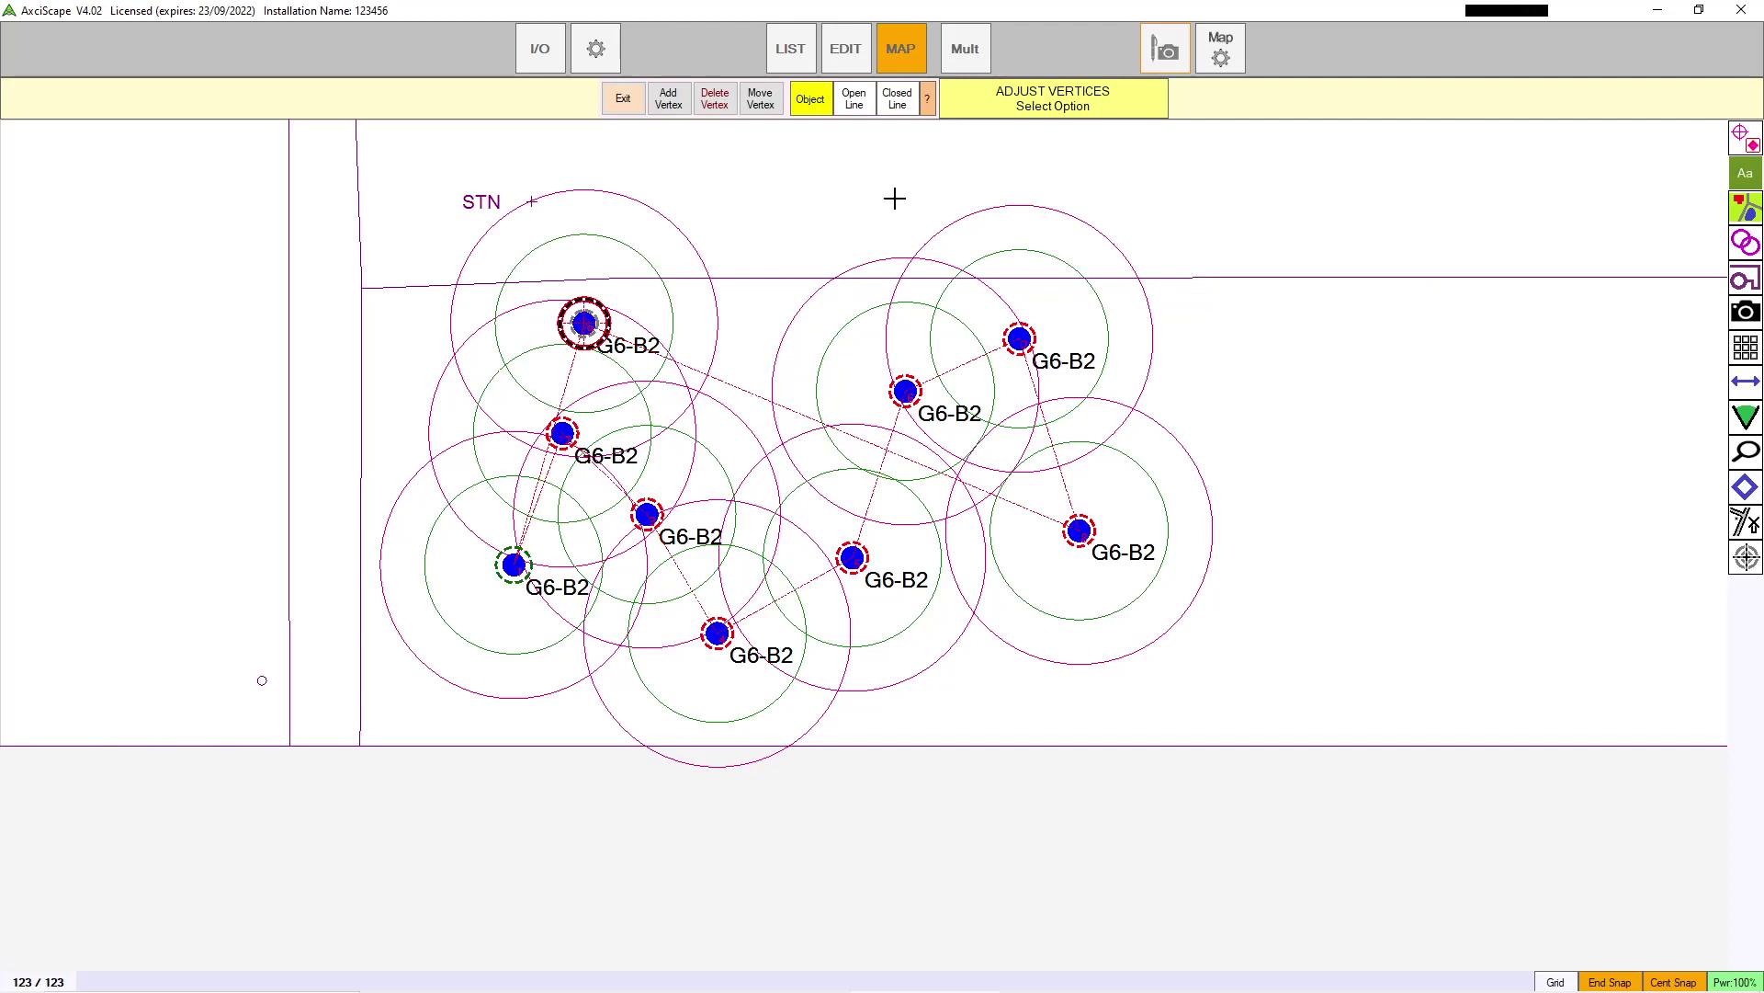
Step: Try displaying group G6 as an open line and as a closed line, restore it to separate objects, and leave vertex editing
click(853, 104)
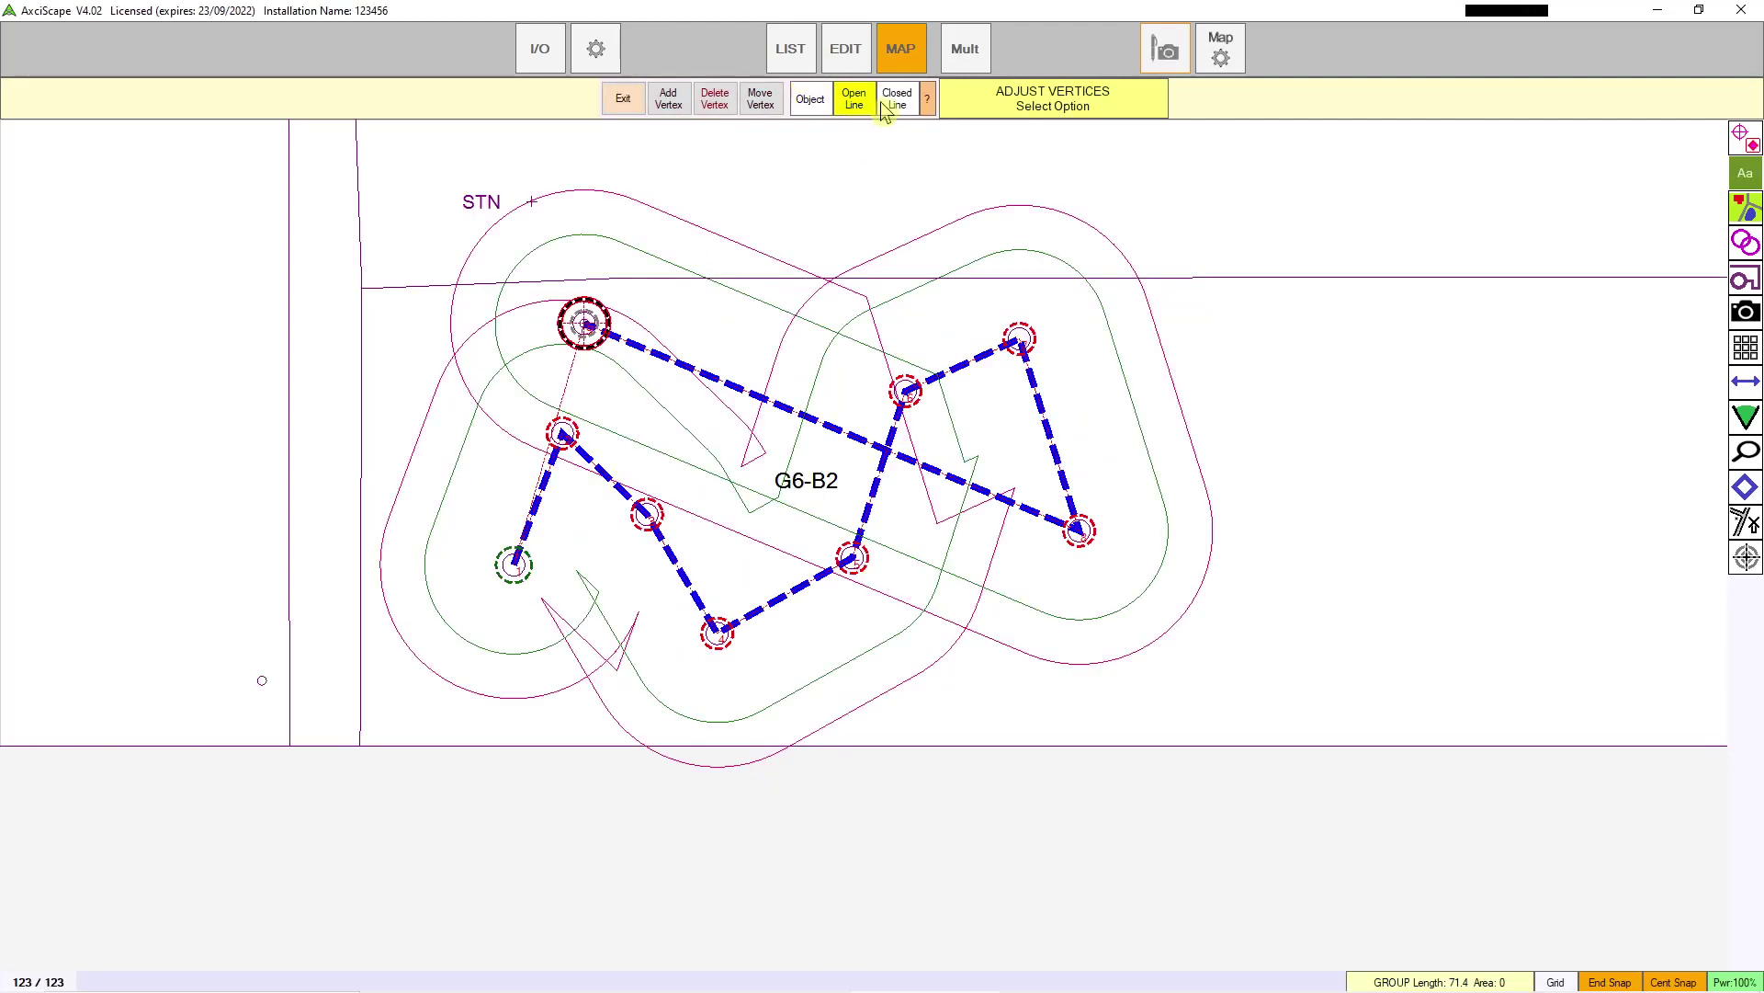
click(897, 103)
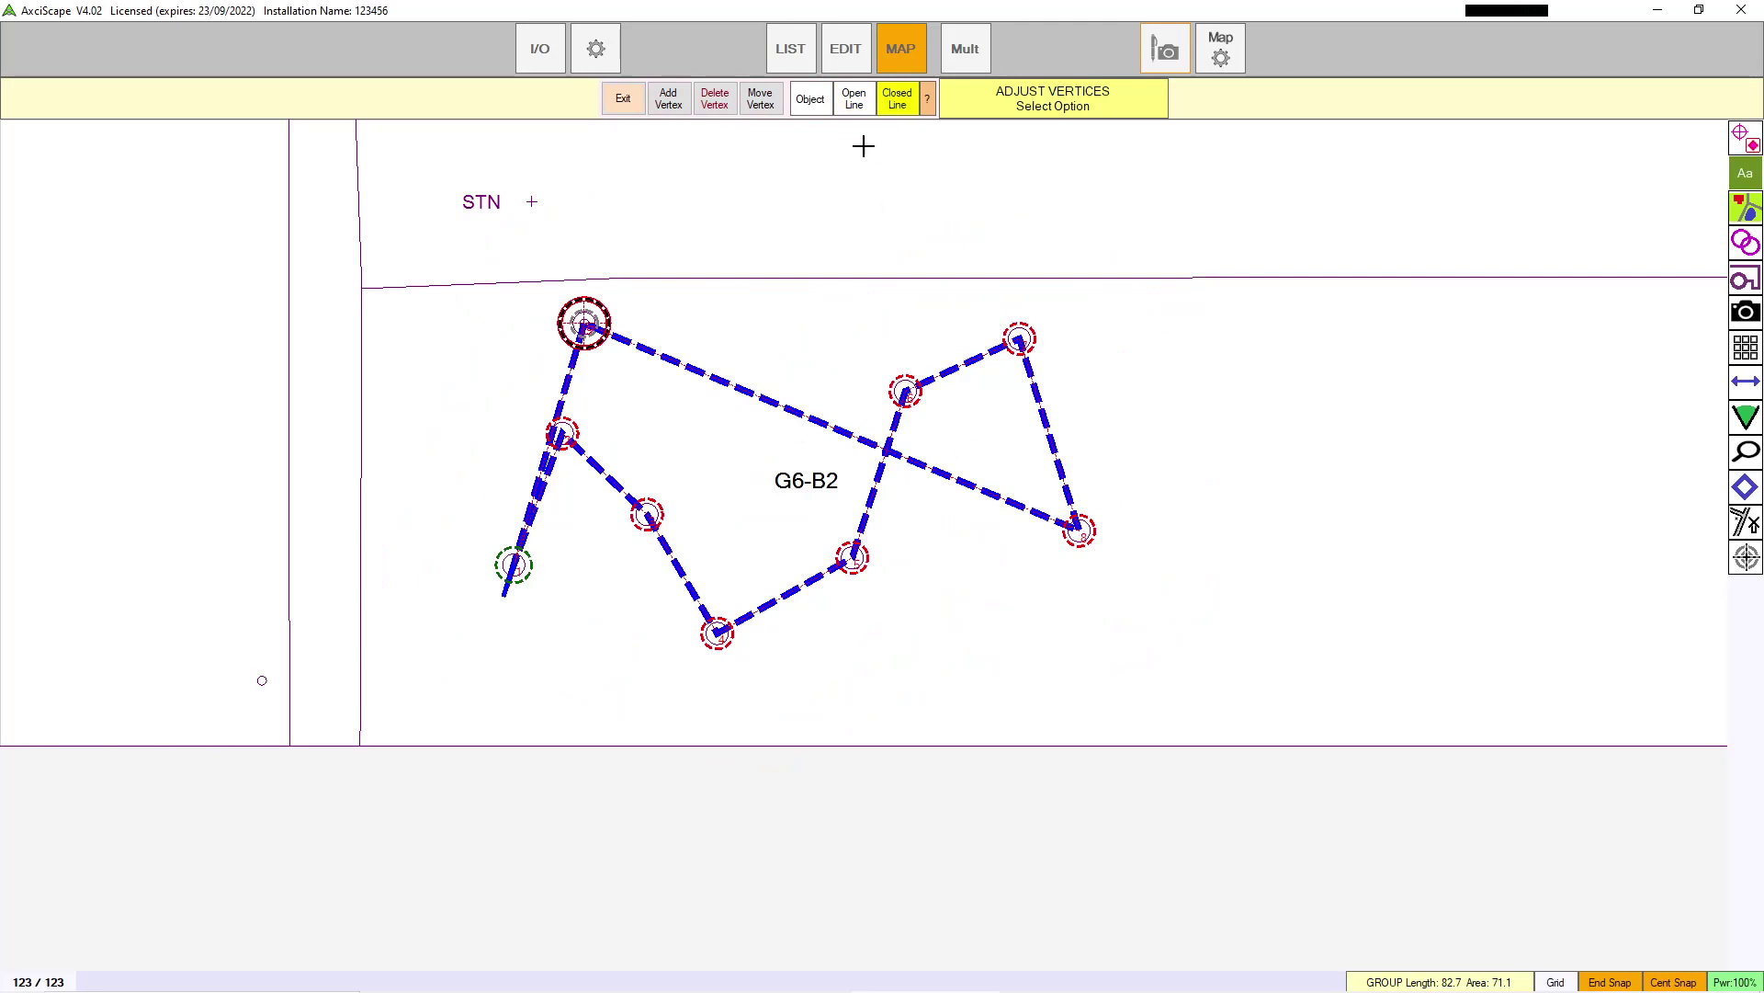
click(823, 108)
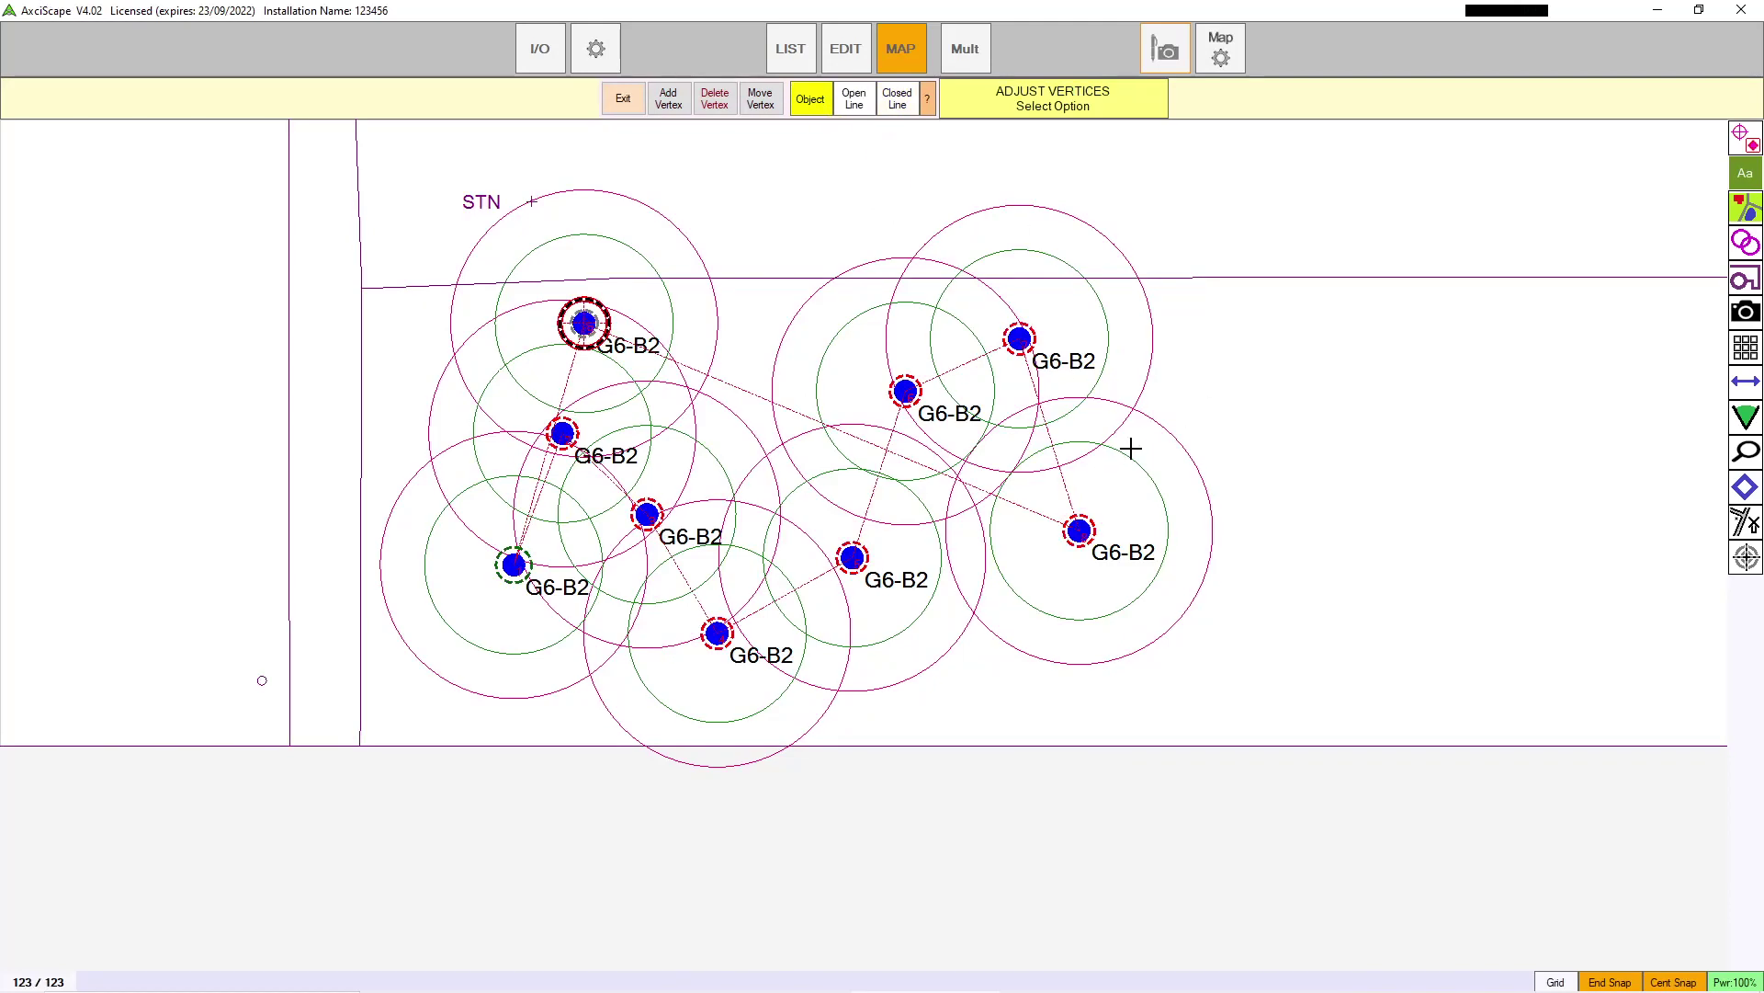
scroll(1130, 447, down, 2)
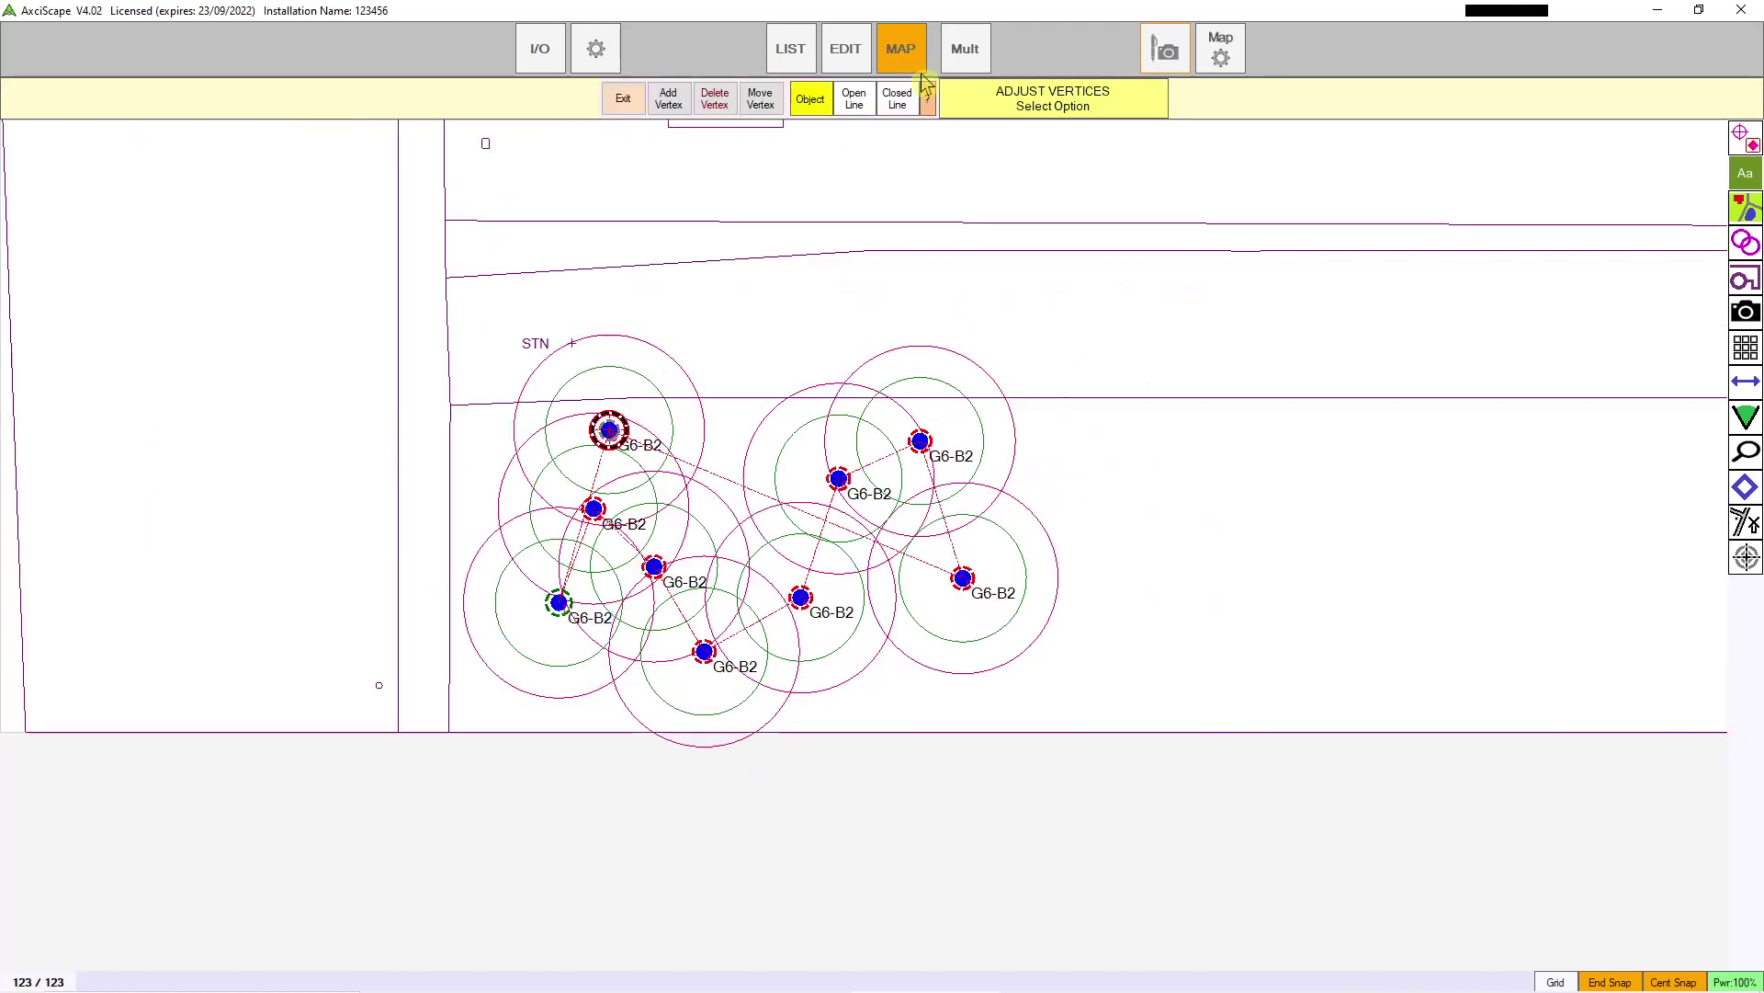
click(614, 103)
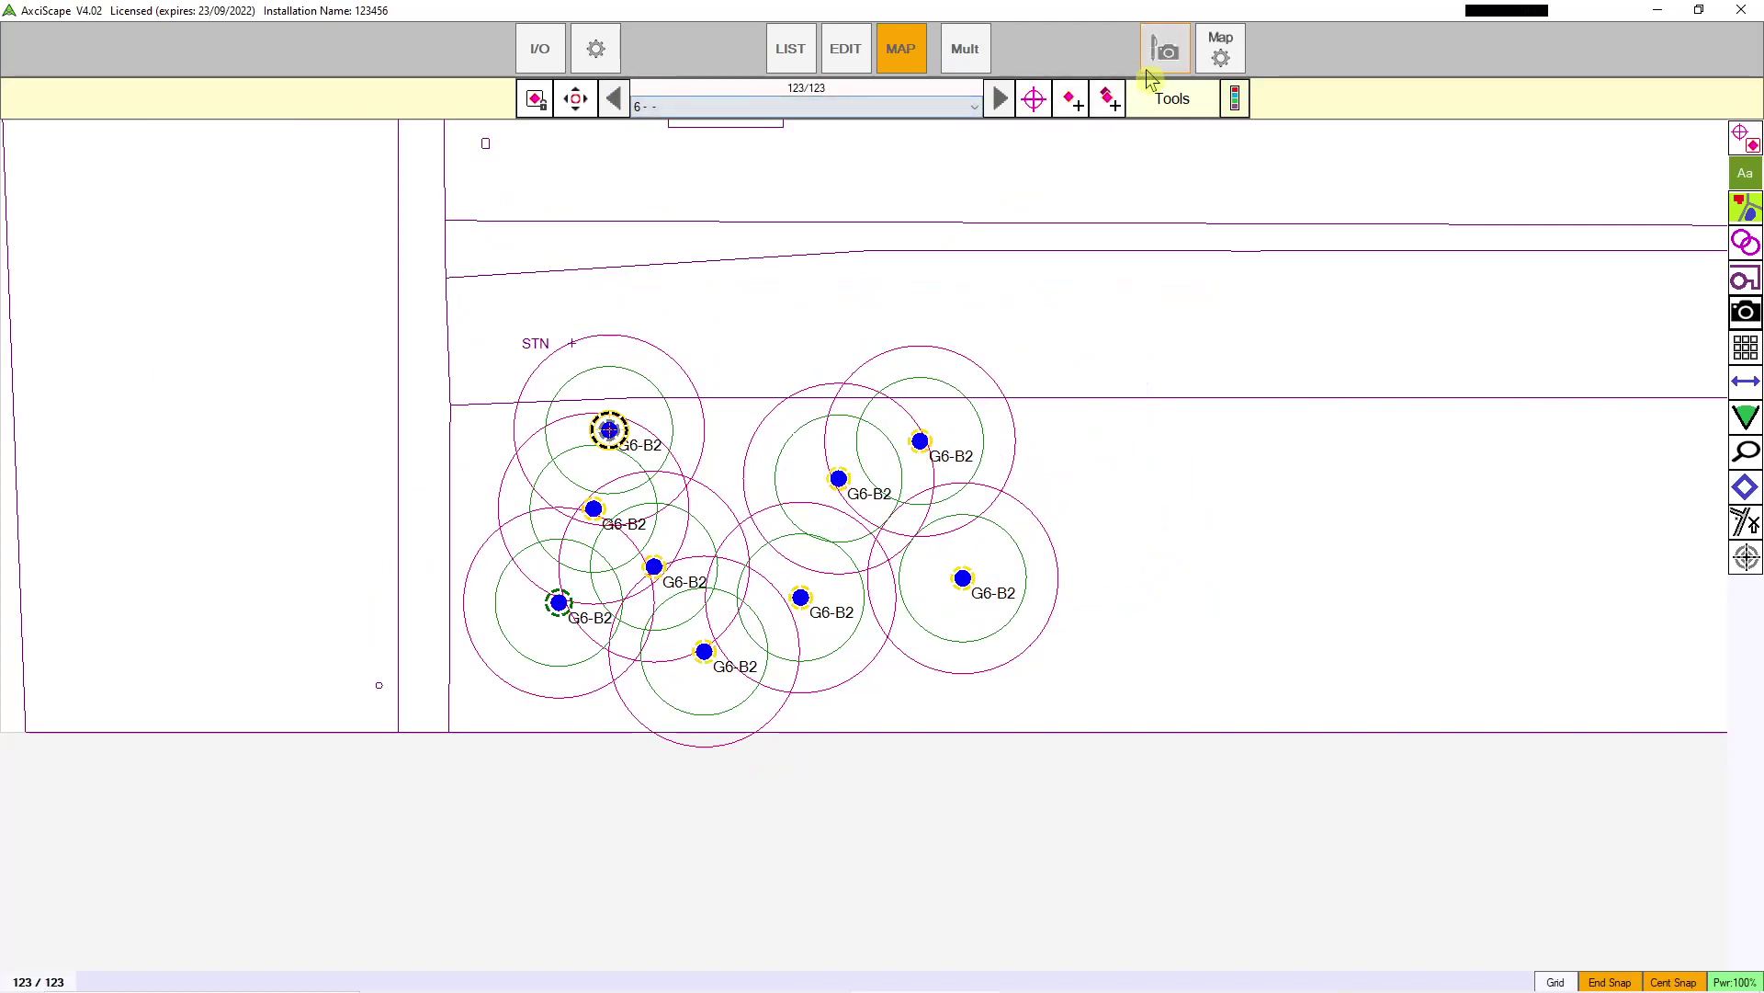
Step: Enable the MERGECIRCLES merged RPA line in the map's drawing objects and inspect the combined outline around group G6
click(1220, 48)
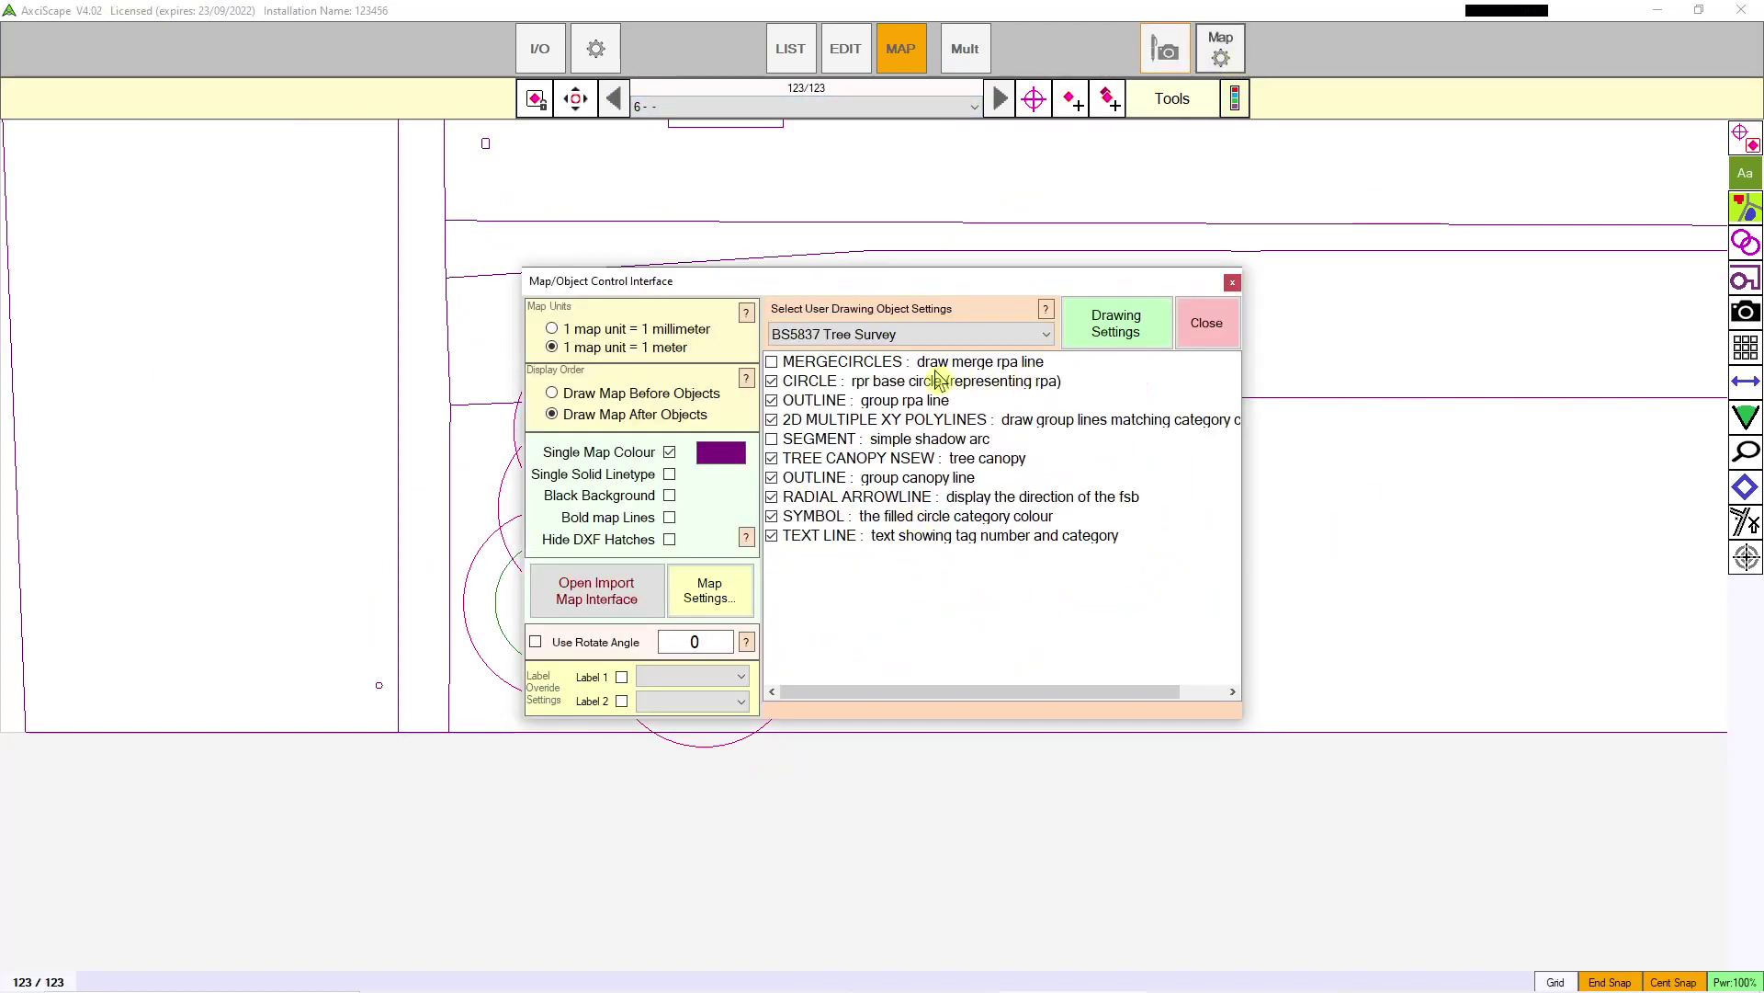
click(798, 363)
click(1214, 326)
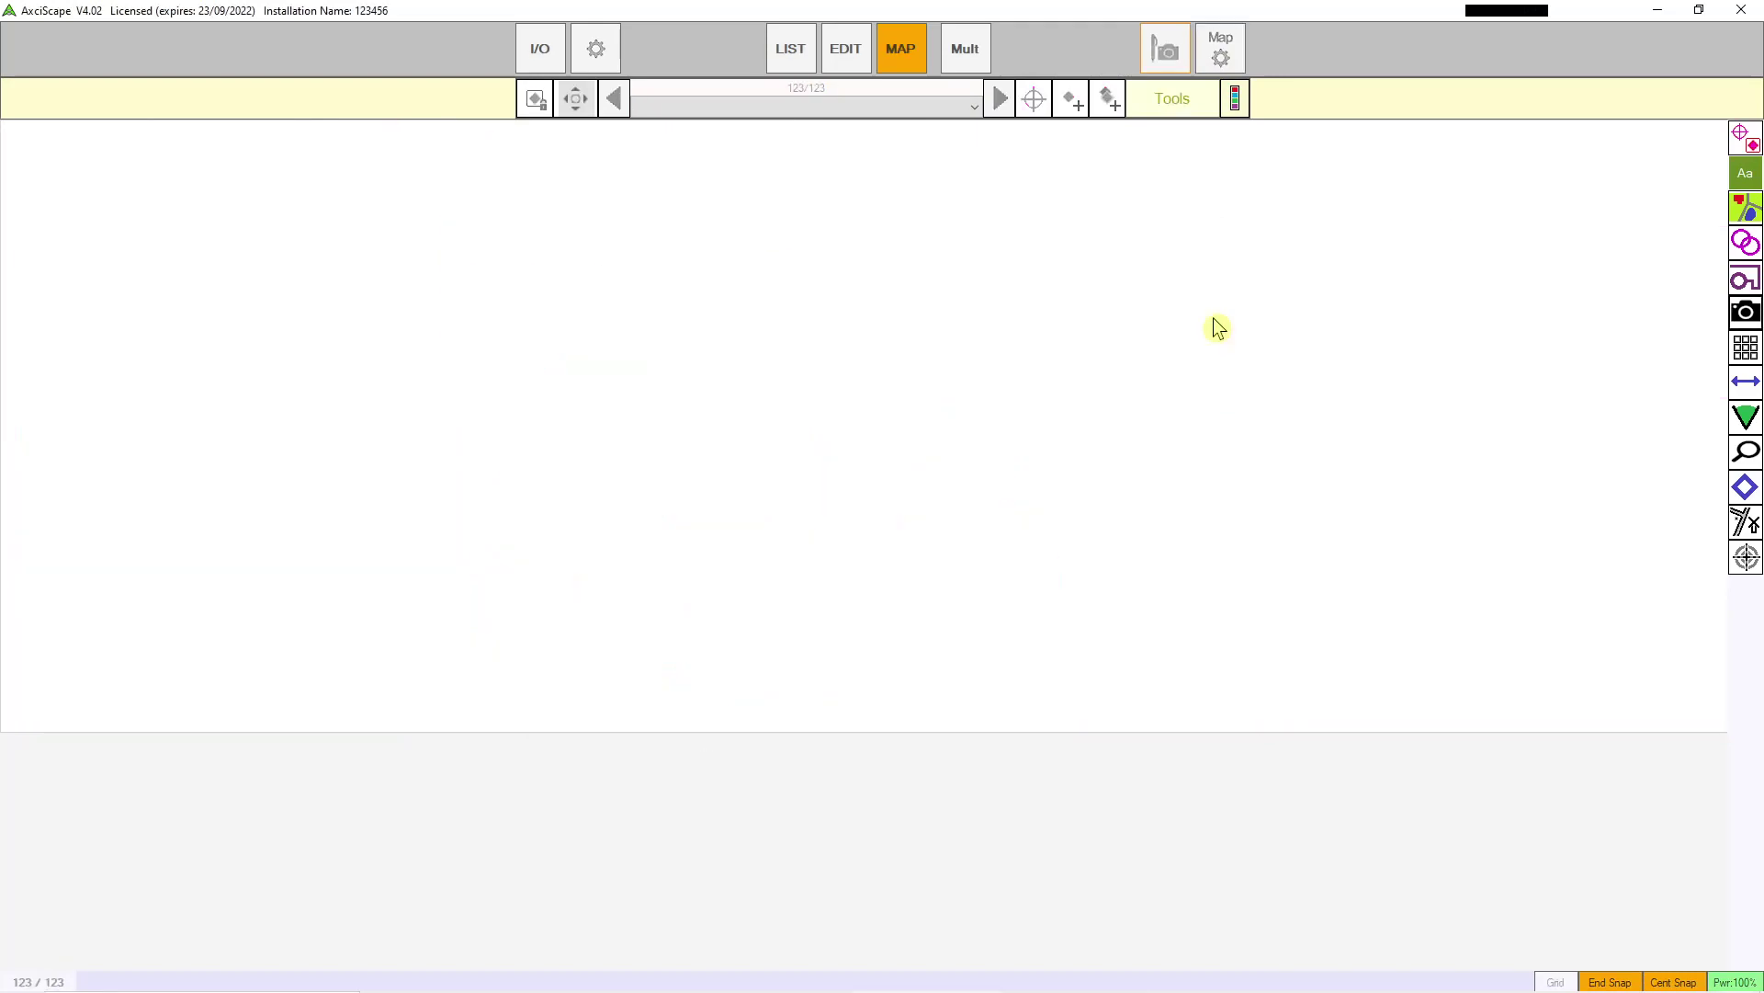
scroll(976, 676, up, 2)
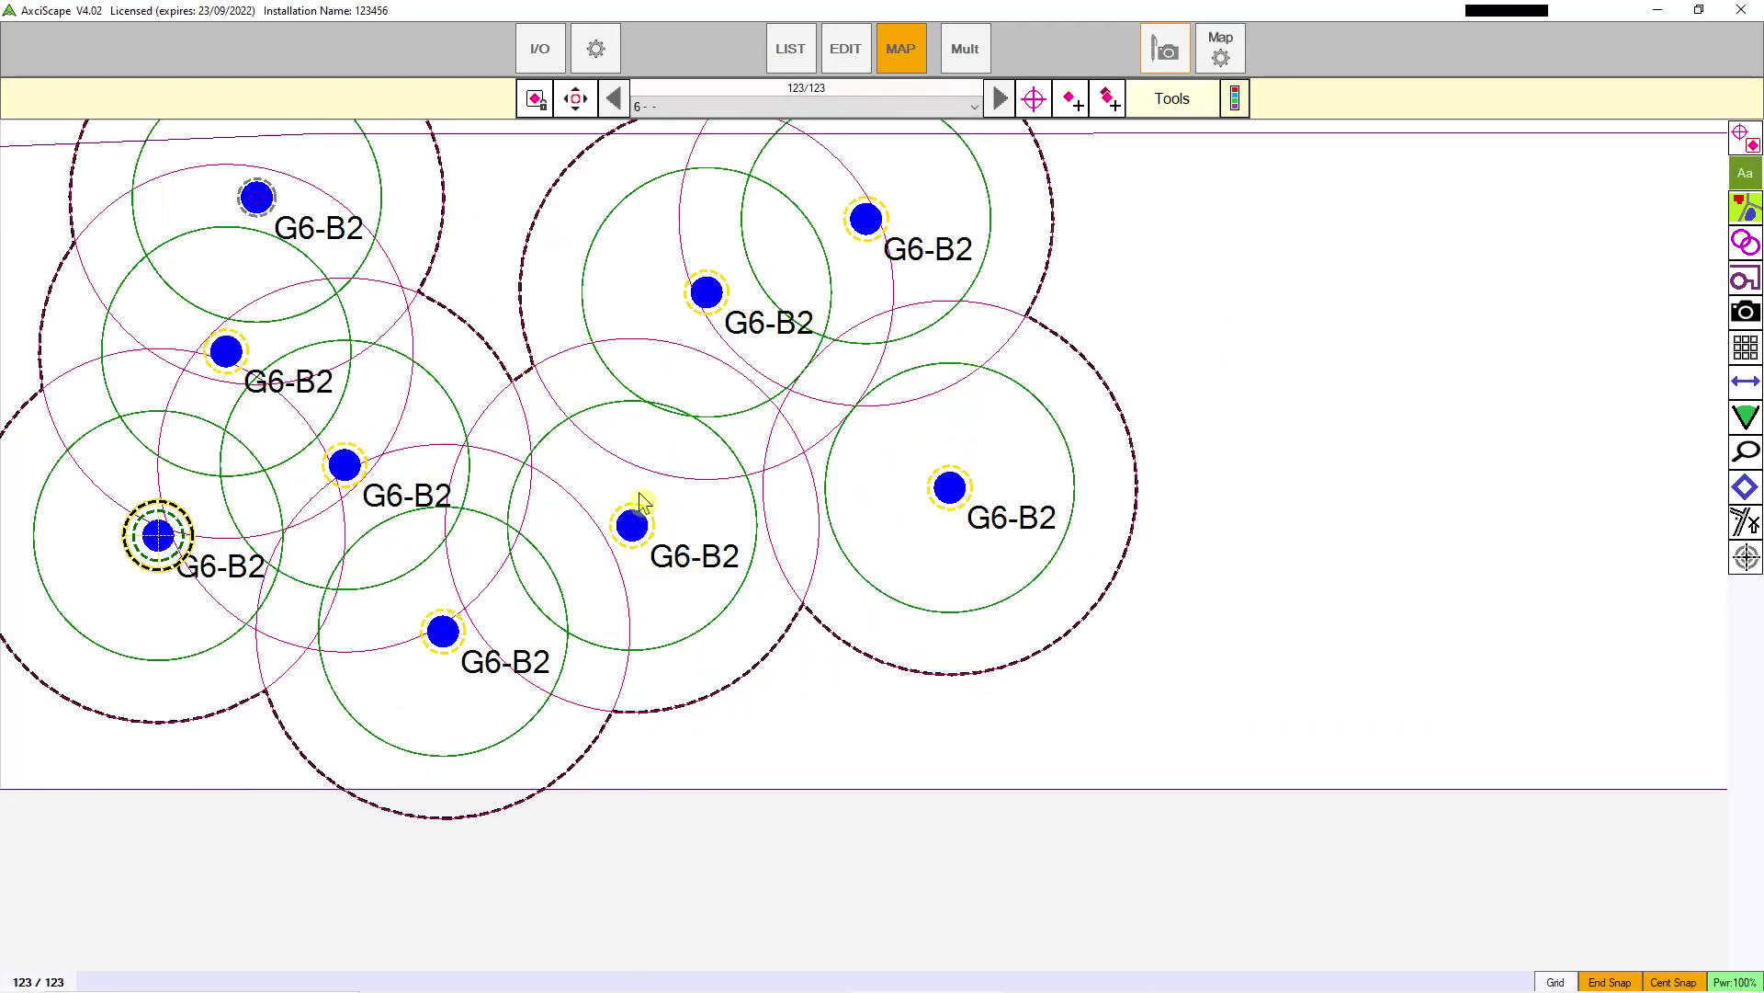
scroll(629, 731, up, 1)
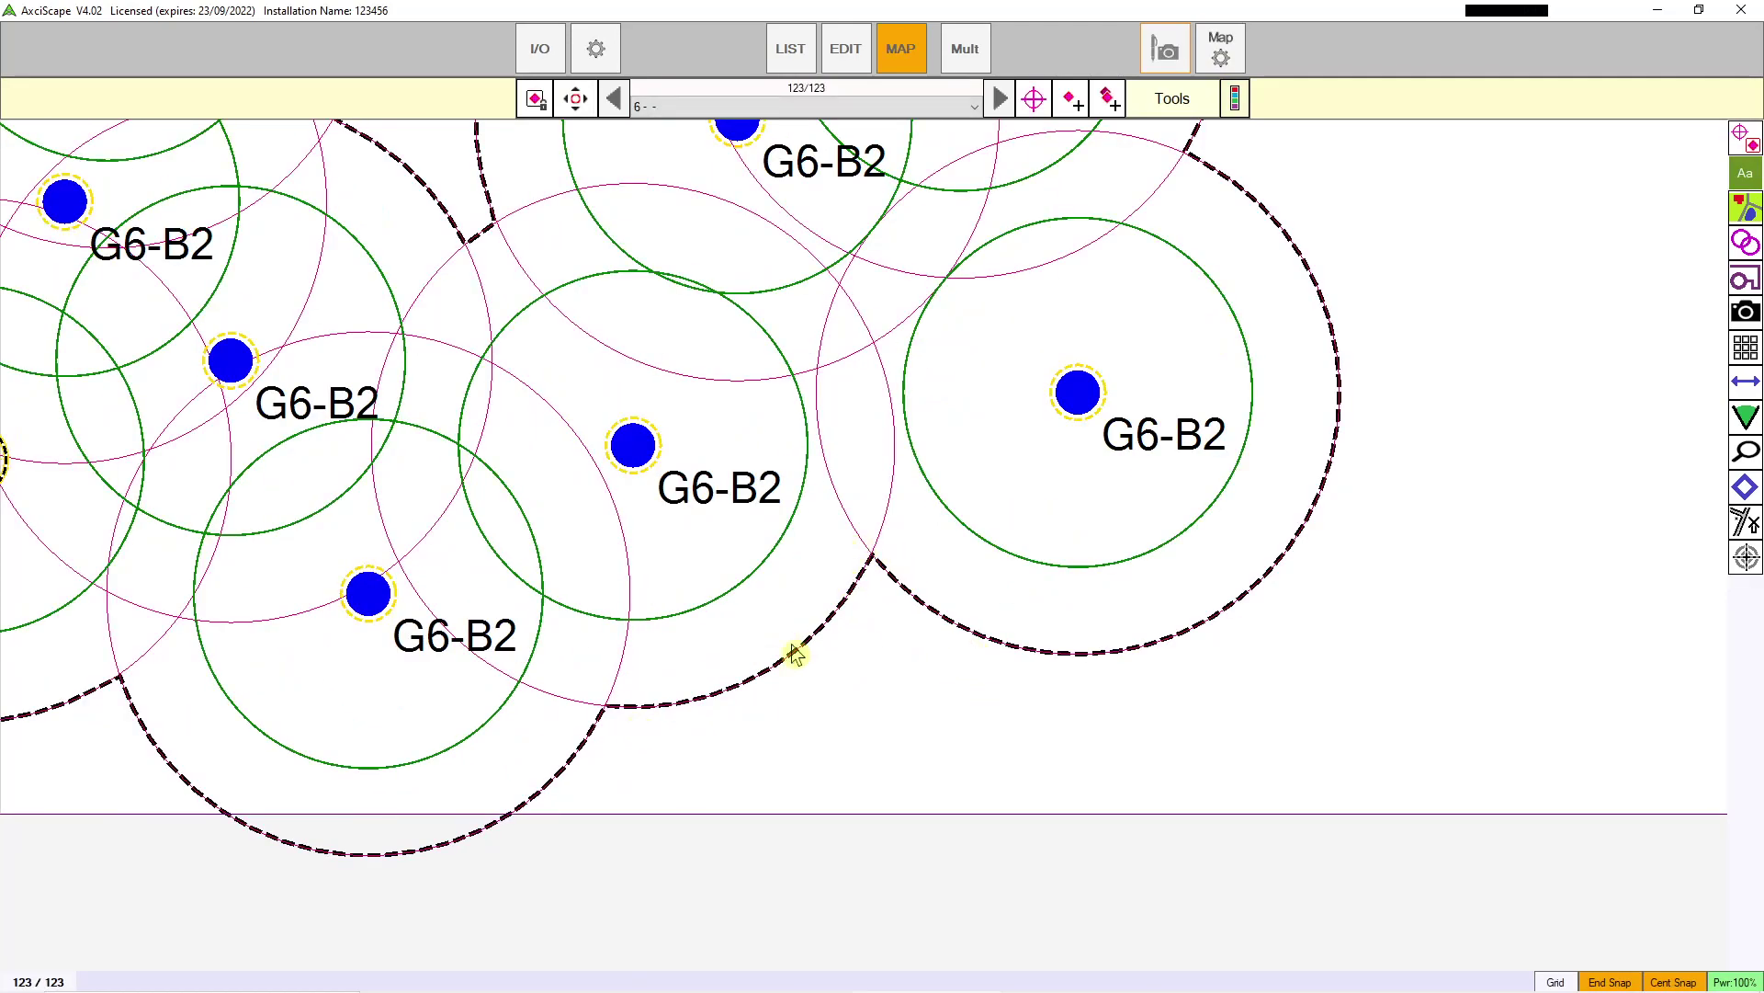
scroll(652, 661, down, 3)
scroll(551, 368, up, 3)
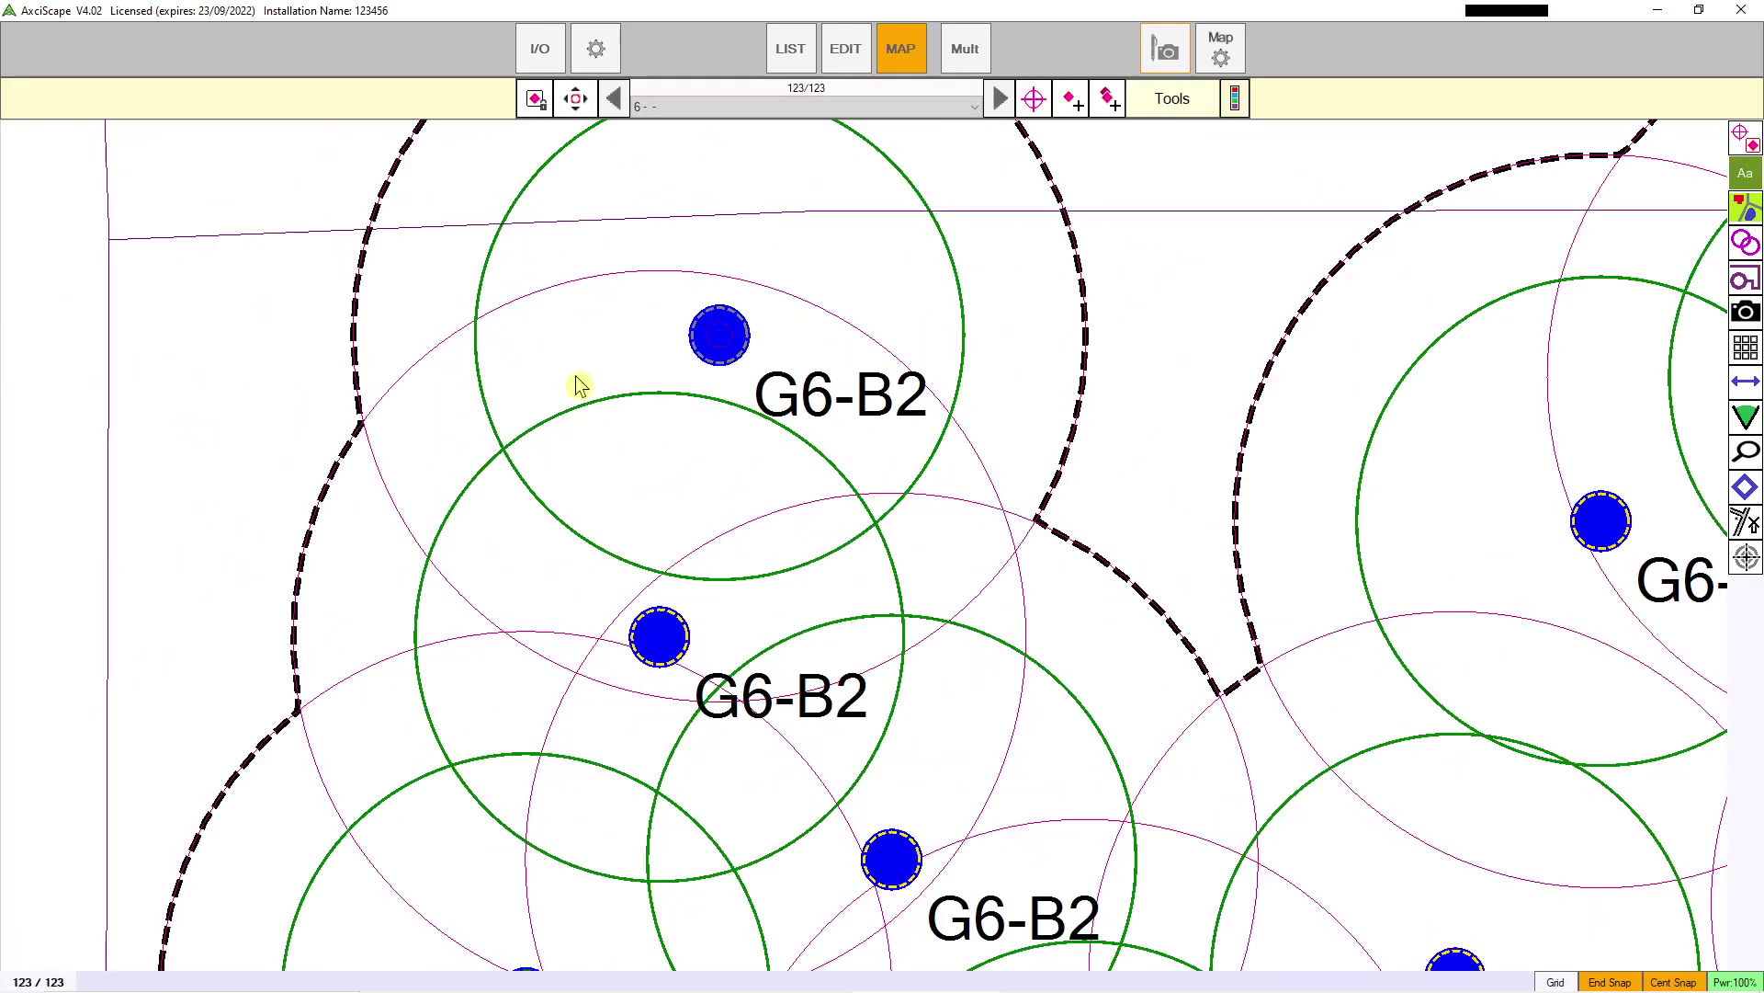
scroll(564, 460, down, 3)
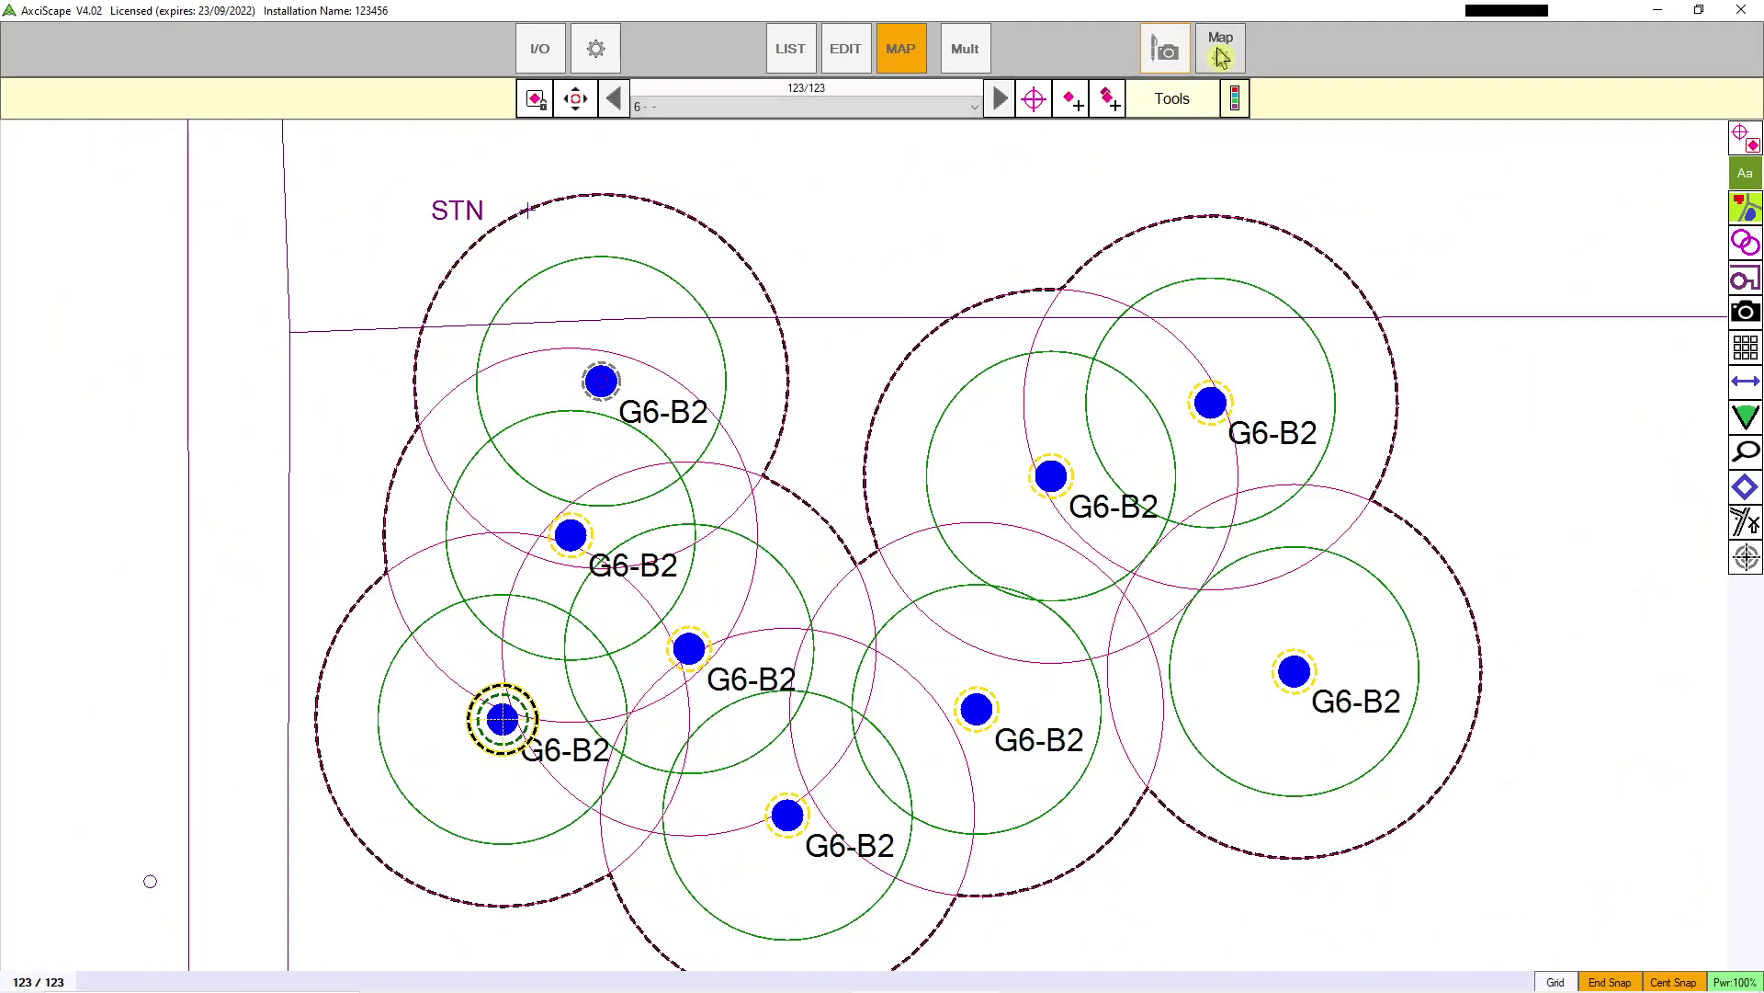
Step: Disable the MERGECIRCLES merged RPA line in the map's drawing objects
click(1221, 55)
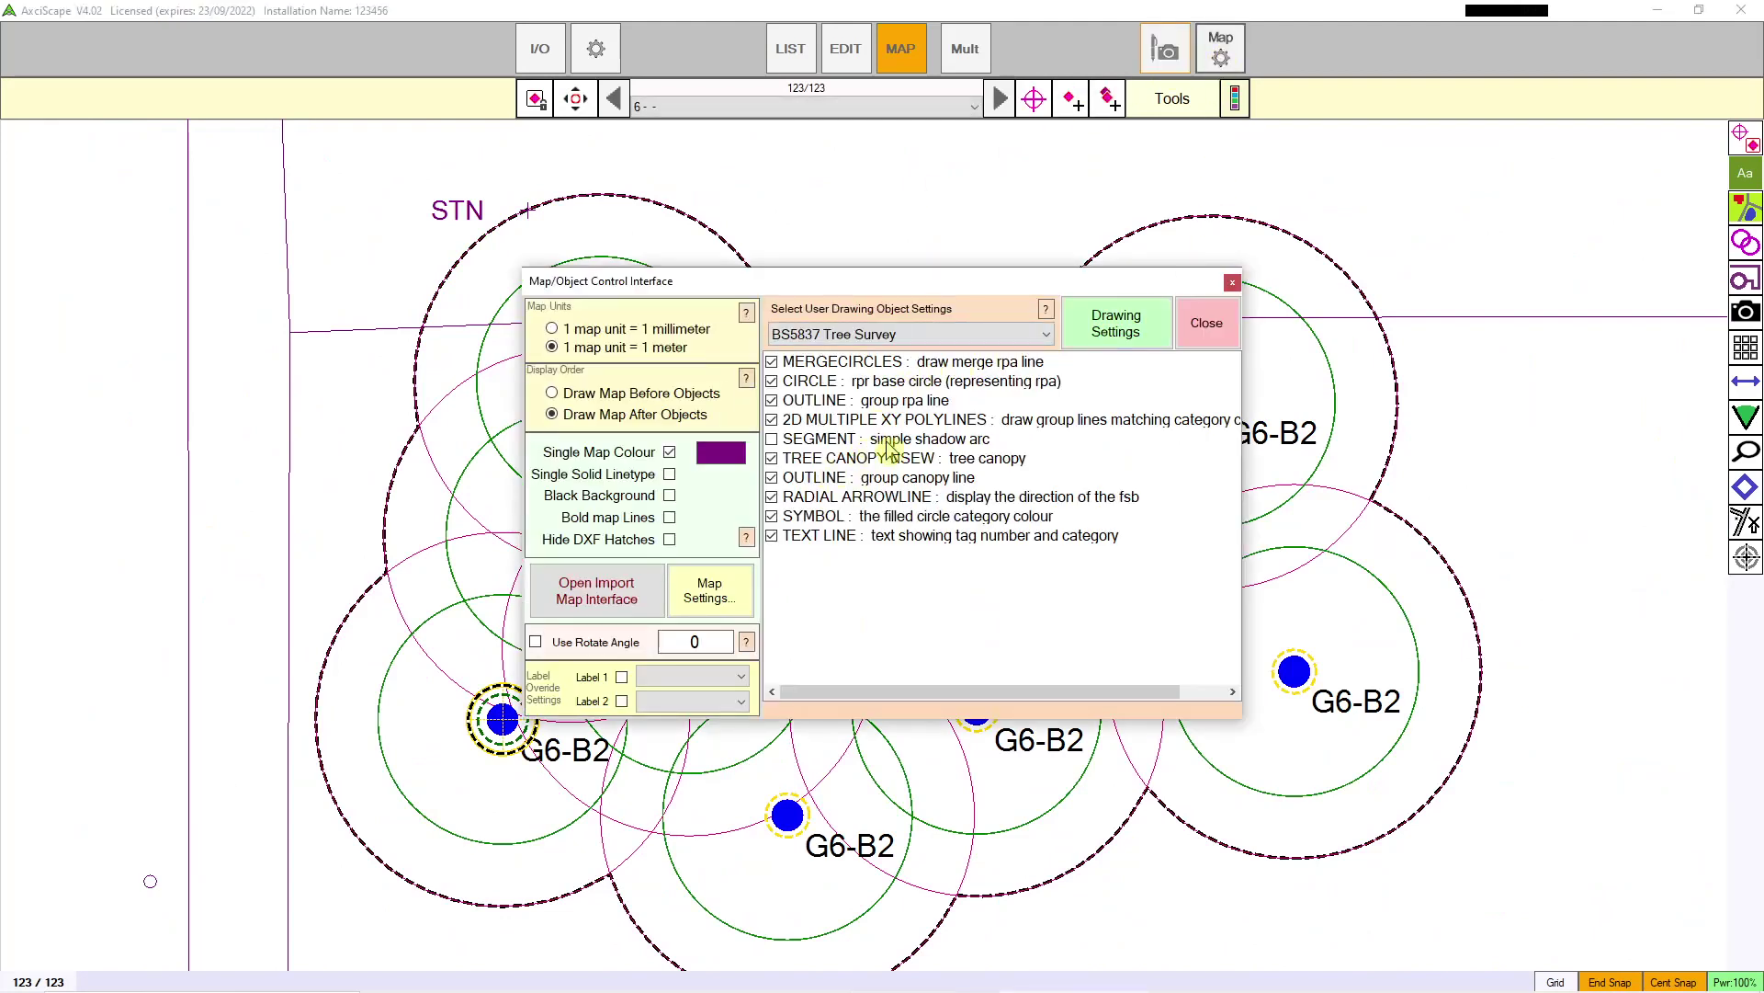
click(780, 364)
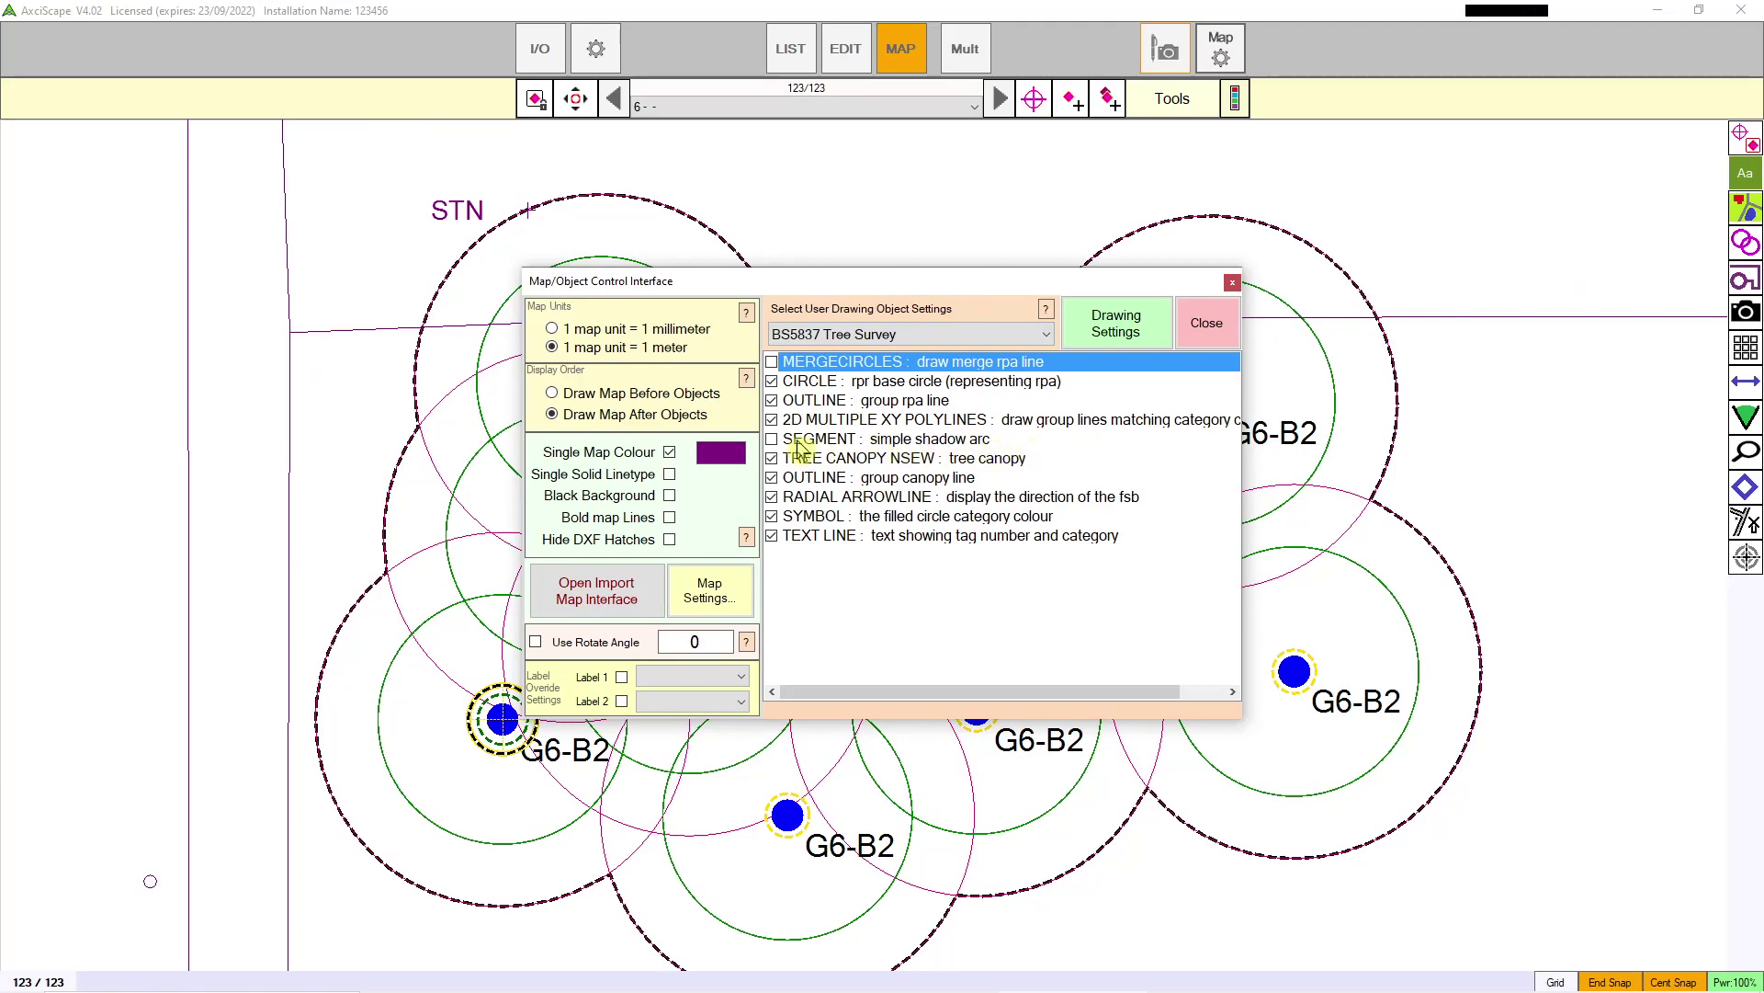
click(1200, 329)
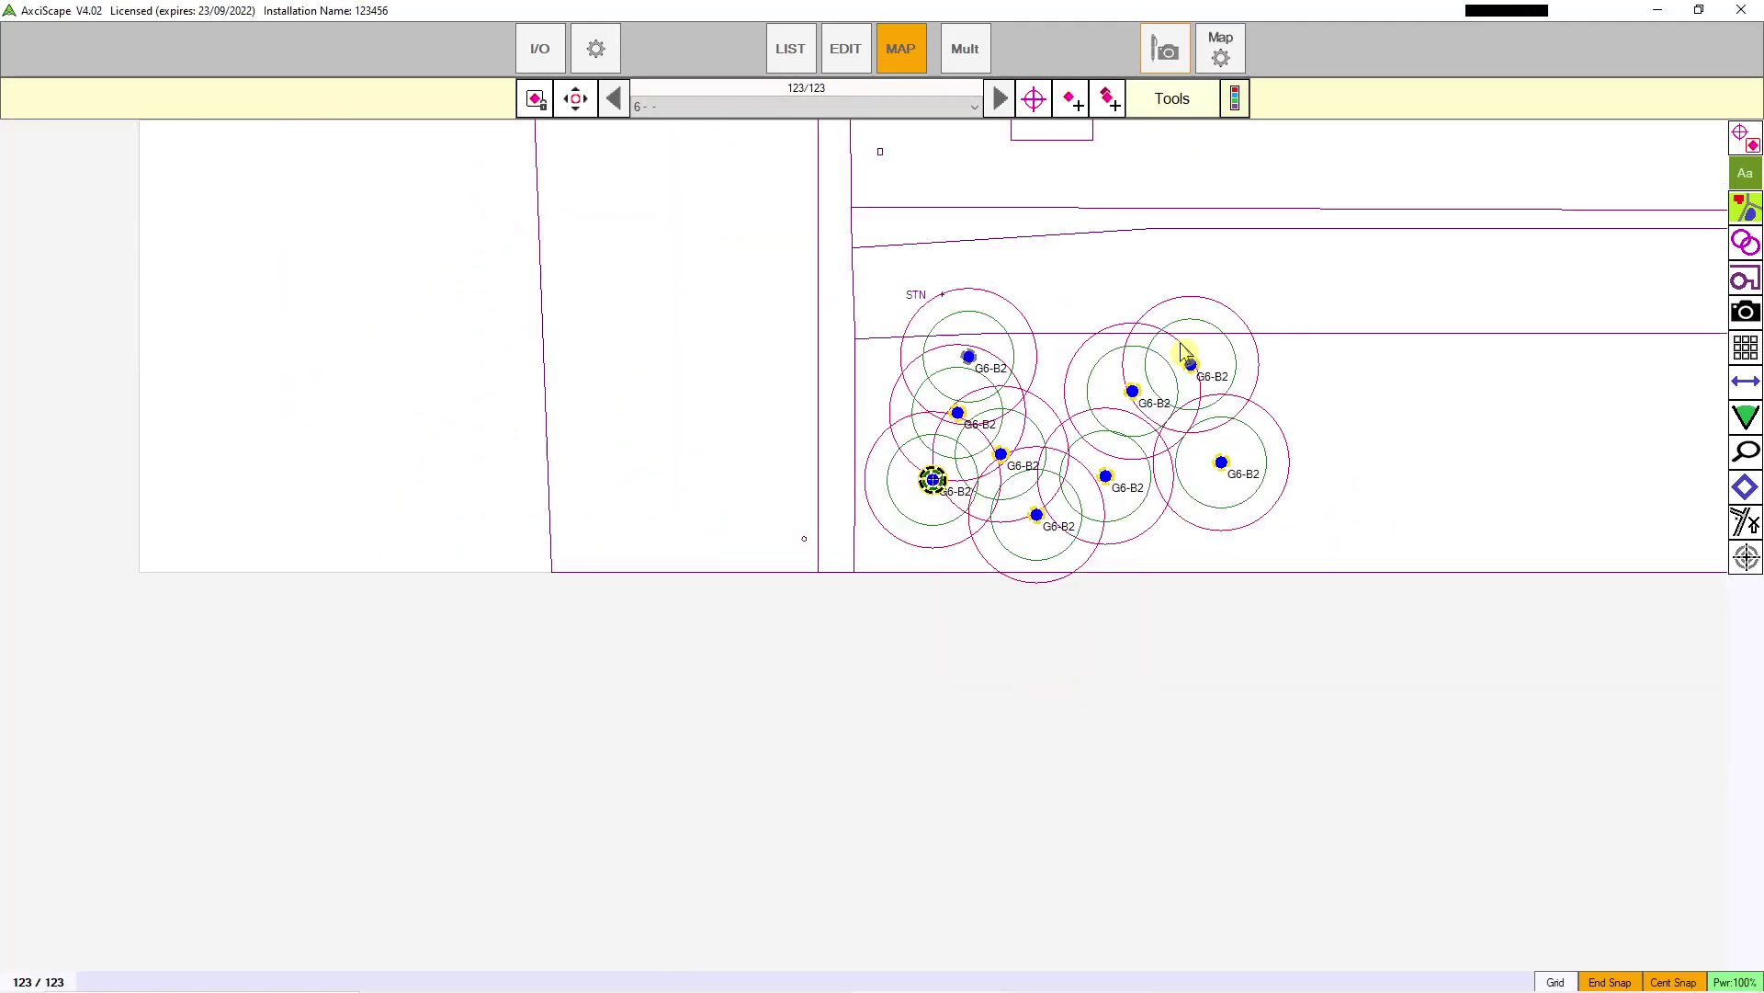
Step: Examine the shadow arcs drawn for trees T68 to T74 on the eastern part of the plan and return to group G6
drag(1183, 351, 904, 423)
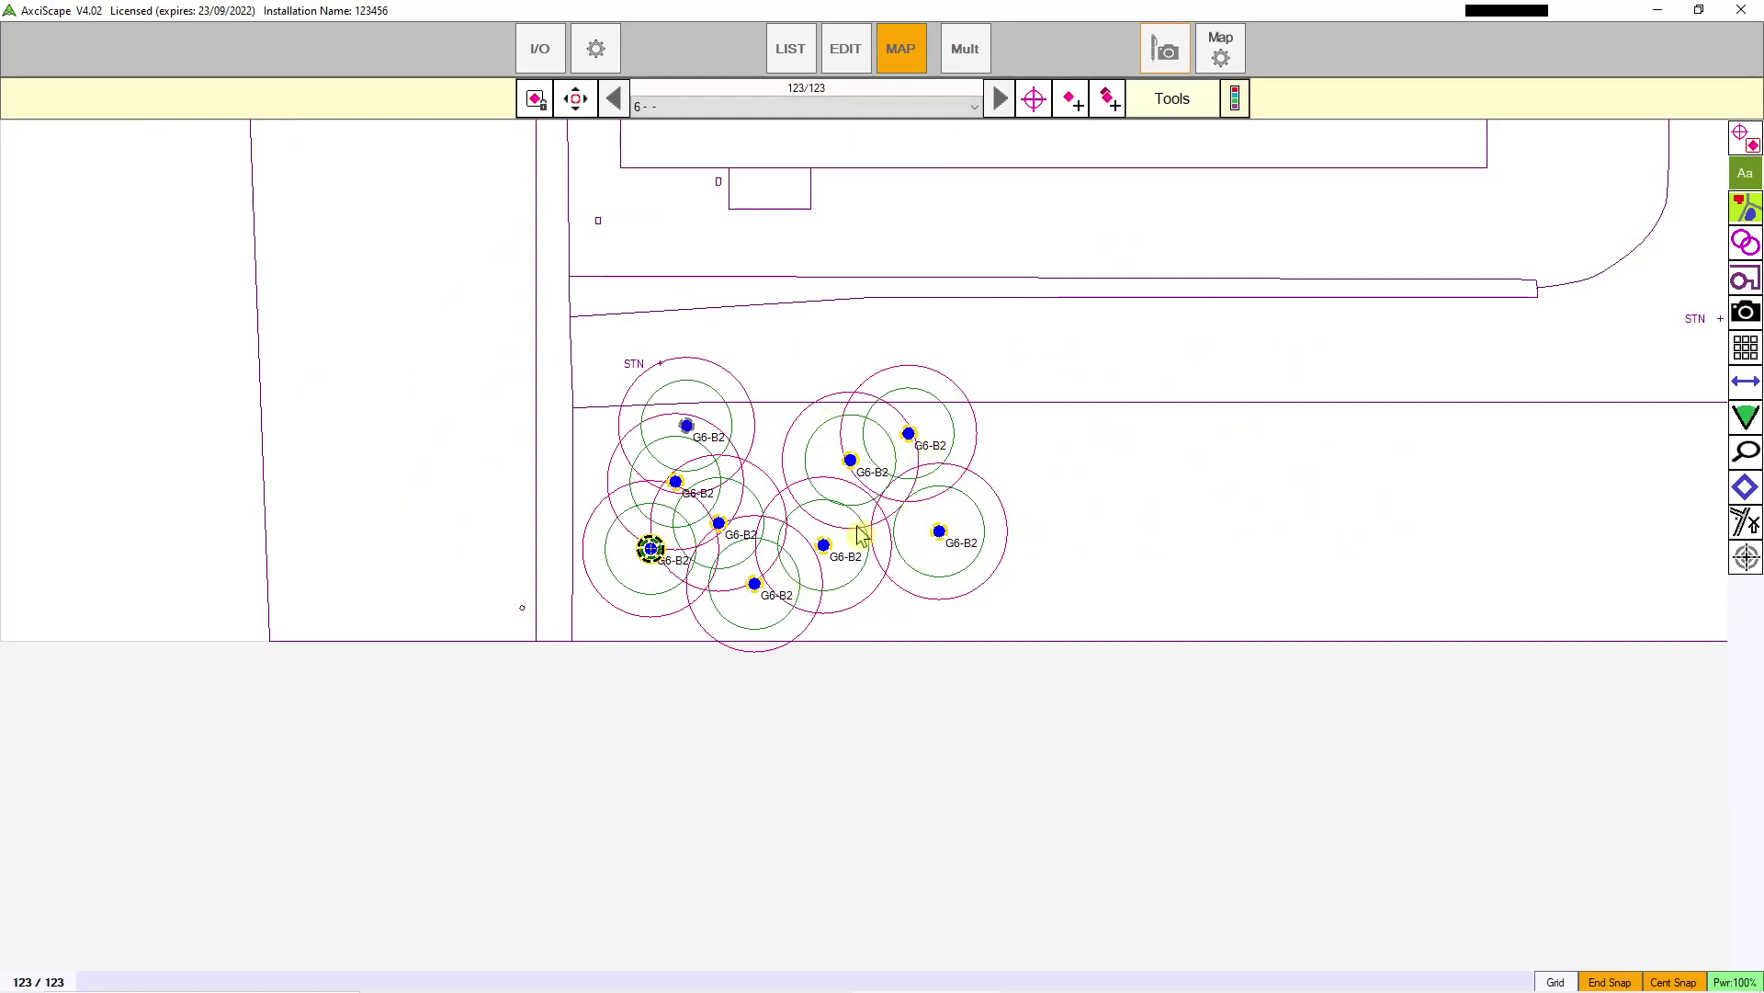
scroll(873, 522, up, 2)
scroll(1059, 370, down, 4)
drag(1156, 398, 498, 697)
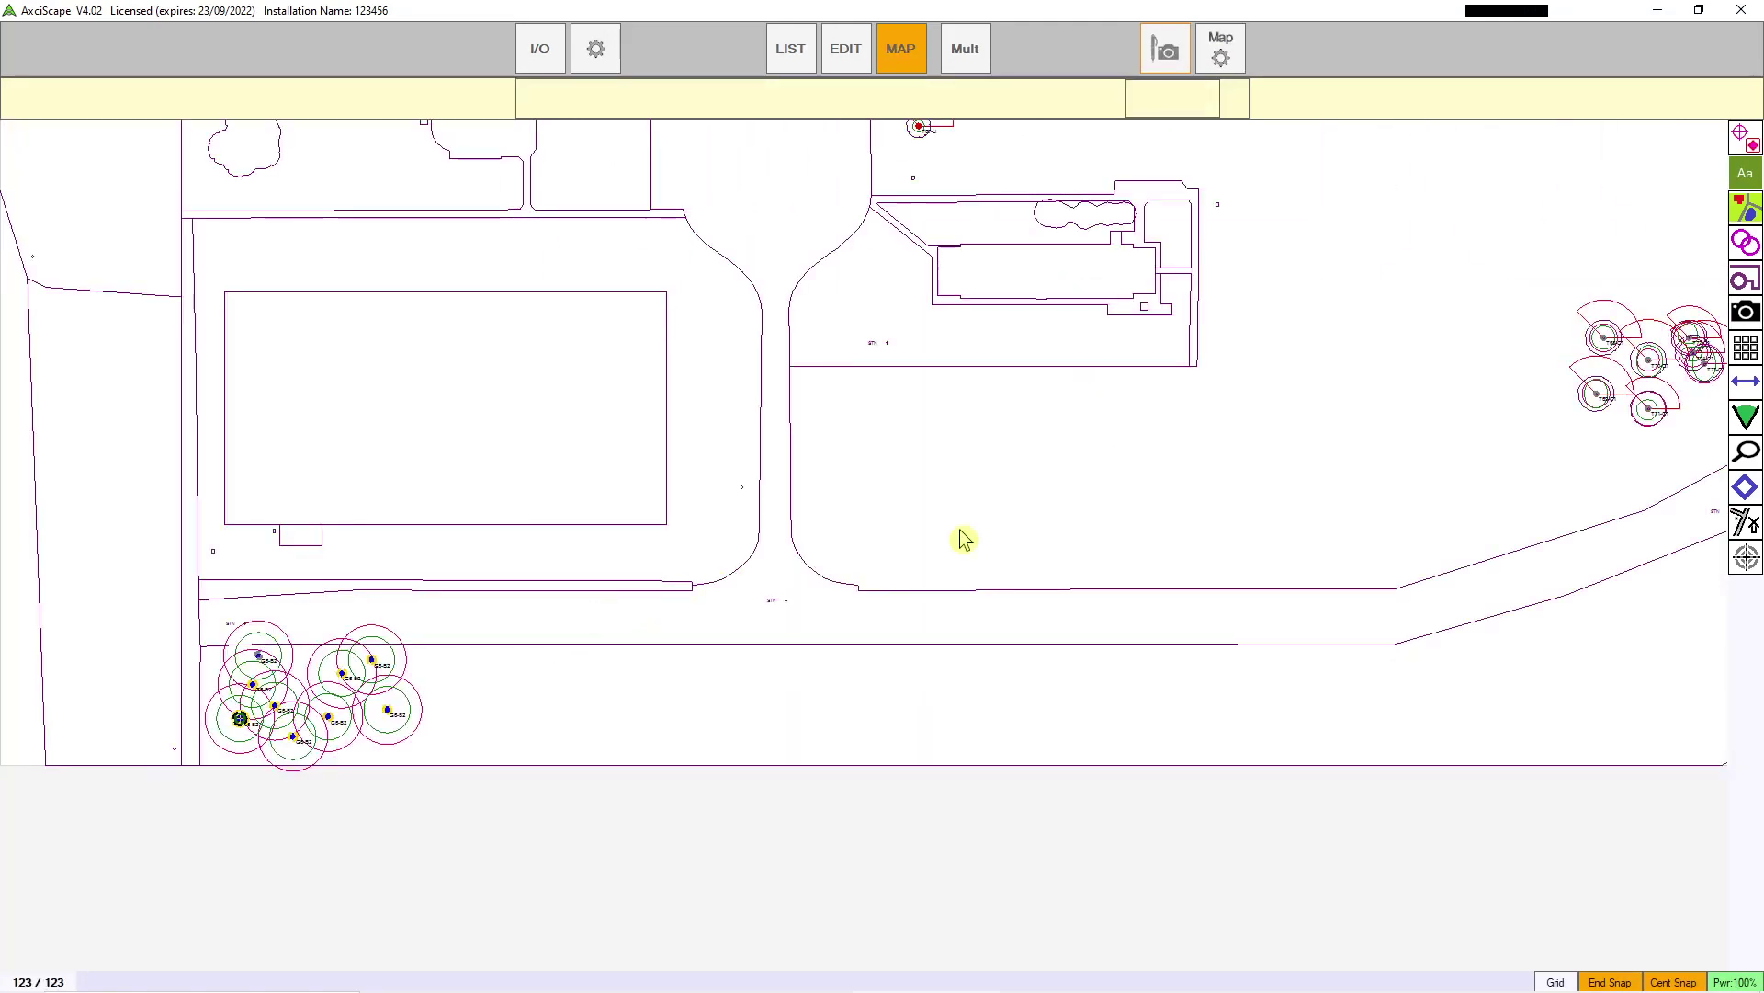
drag(1166, 465, 562, 567)
scroll(1075, 480, up, 4)
scroll(1029, 486, up, 2)
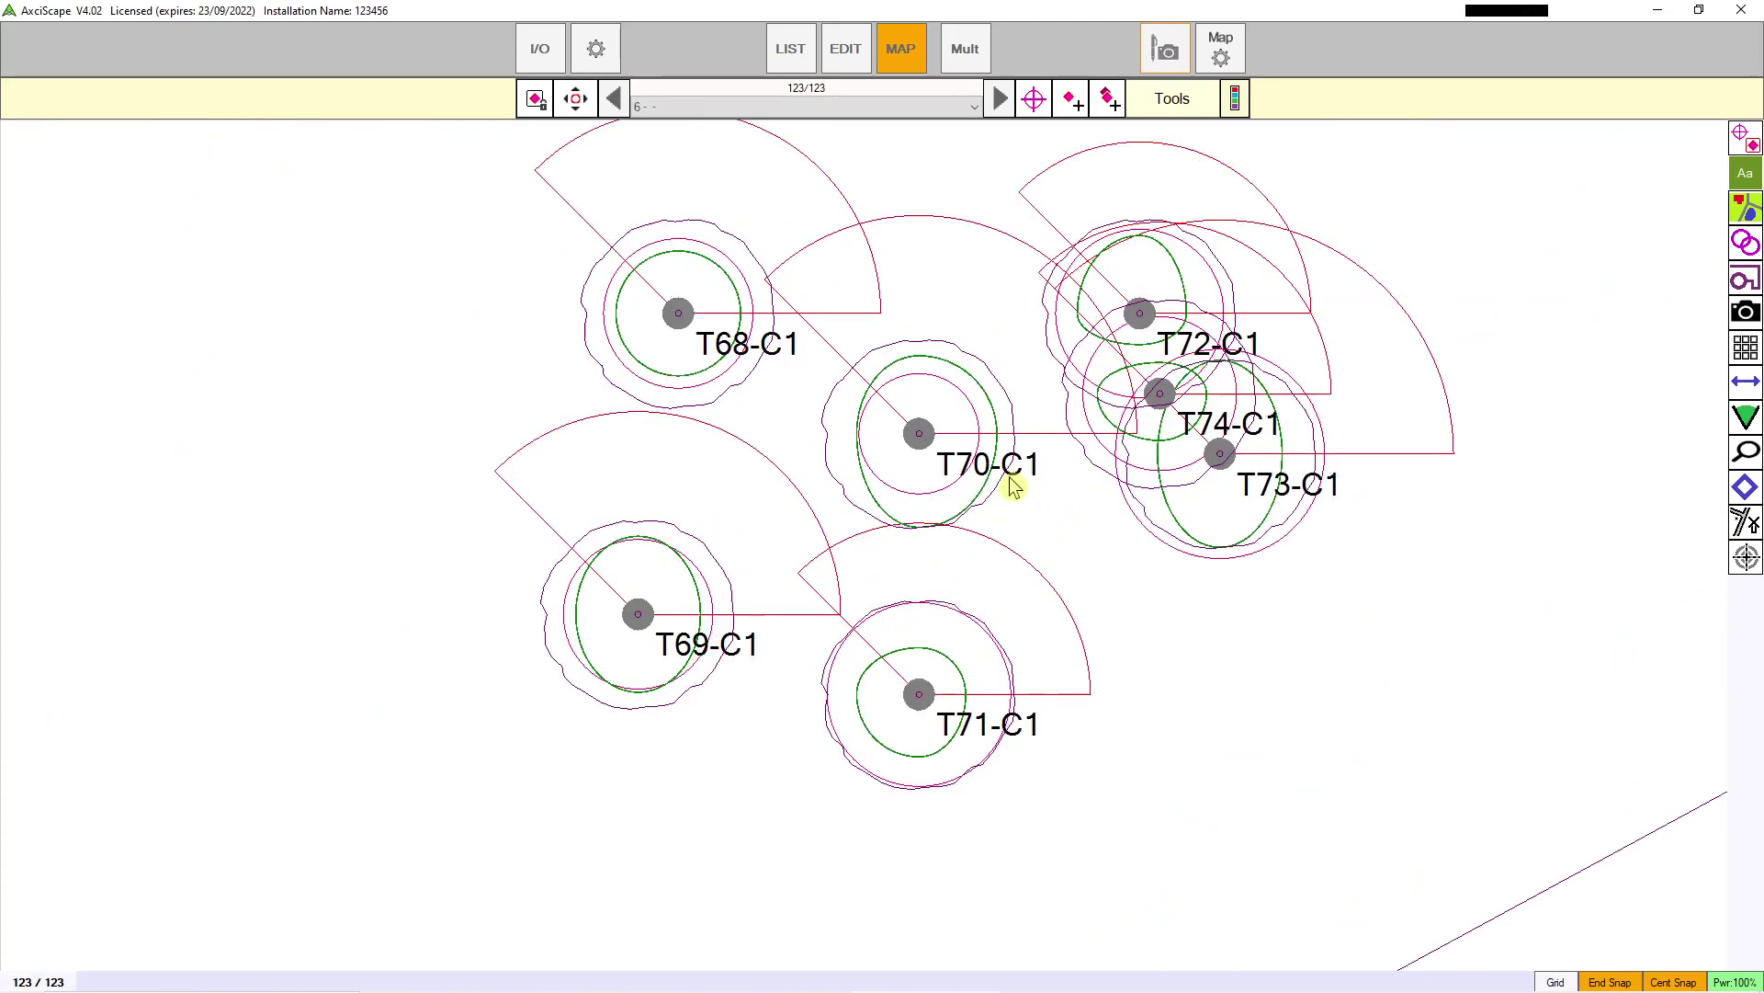
drag(737, 343, 776, 419)
scroll(564, 648, down, 3)
scroll(559, 639, down, 1)
drag(398, 706, 967, 441)
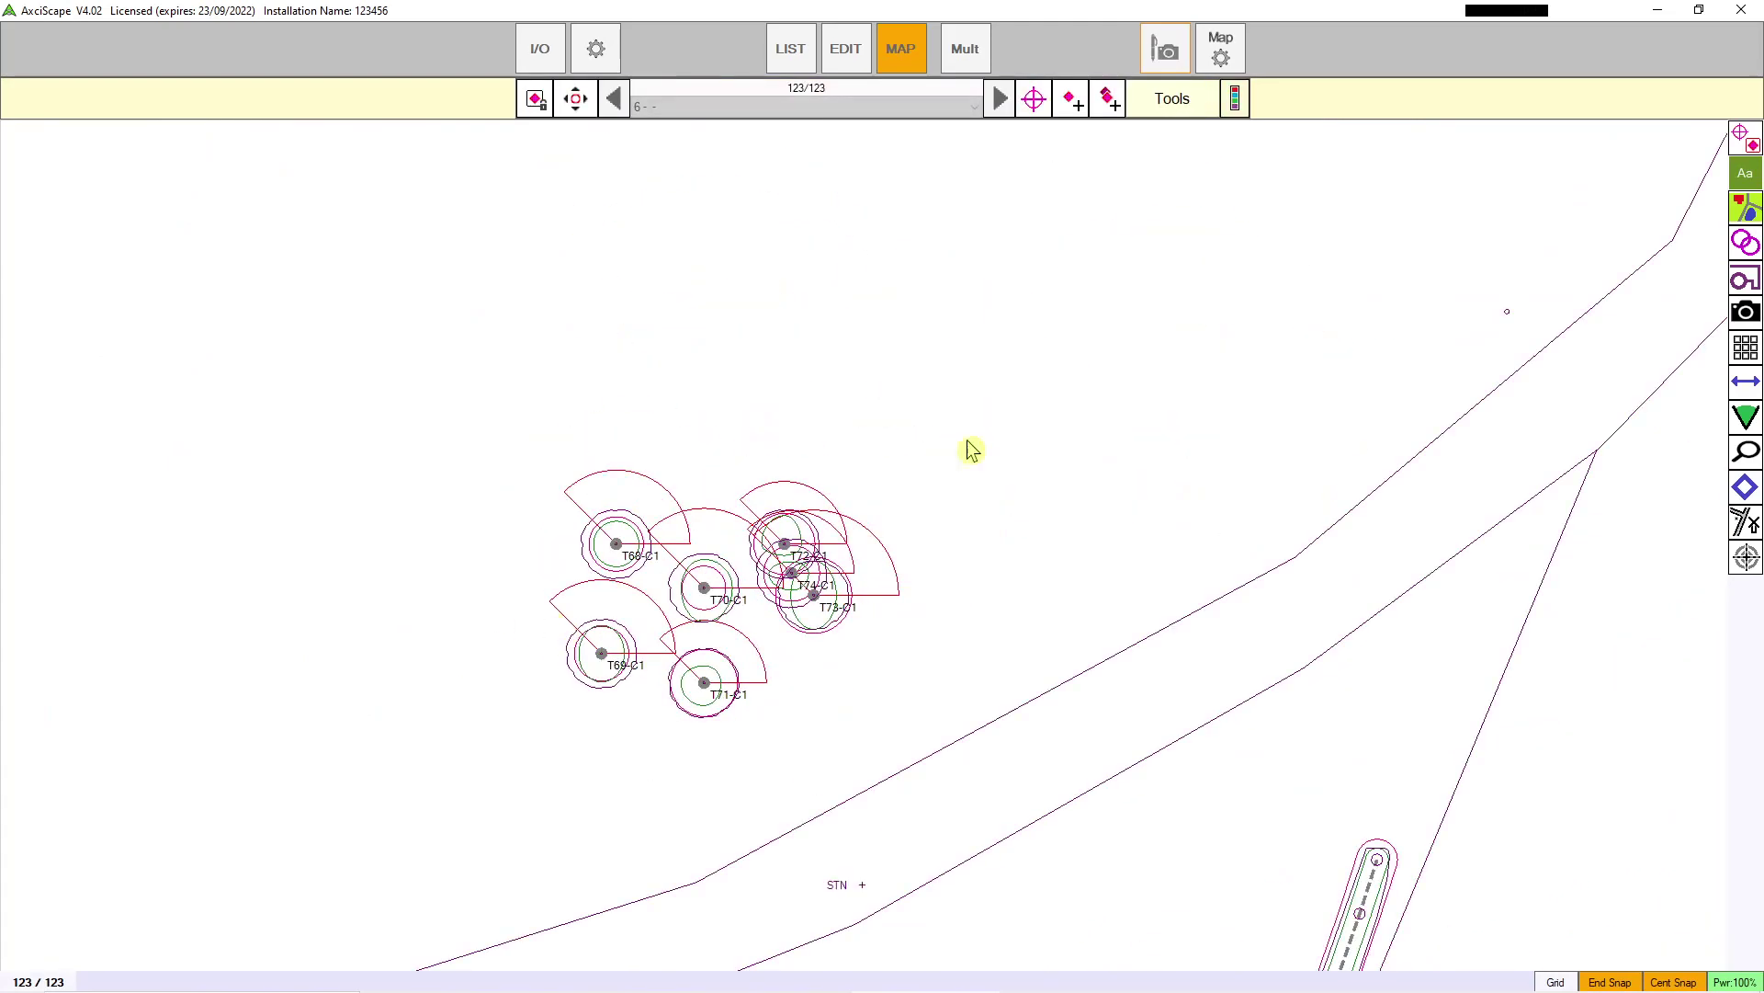
drag(337, 561, 909, 448)
drag(226, 599, 894, 588)
drag(329, 591, 874, 405)
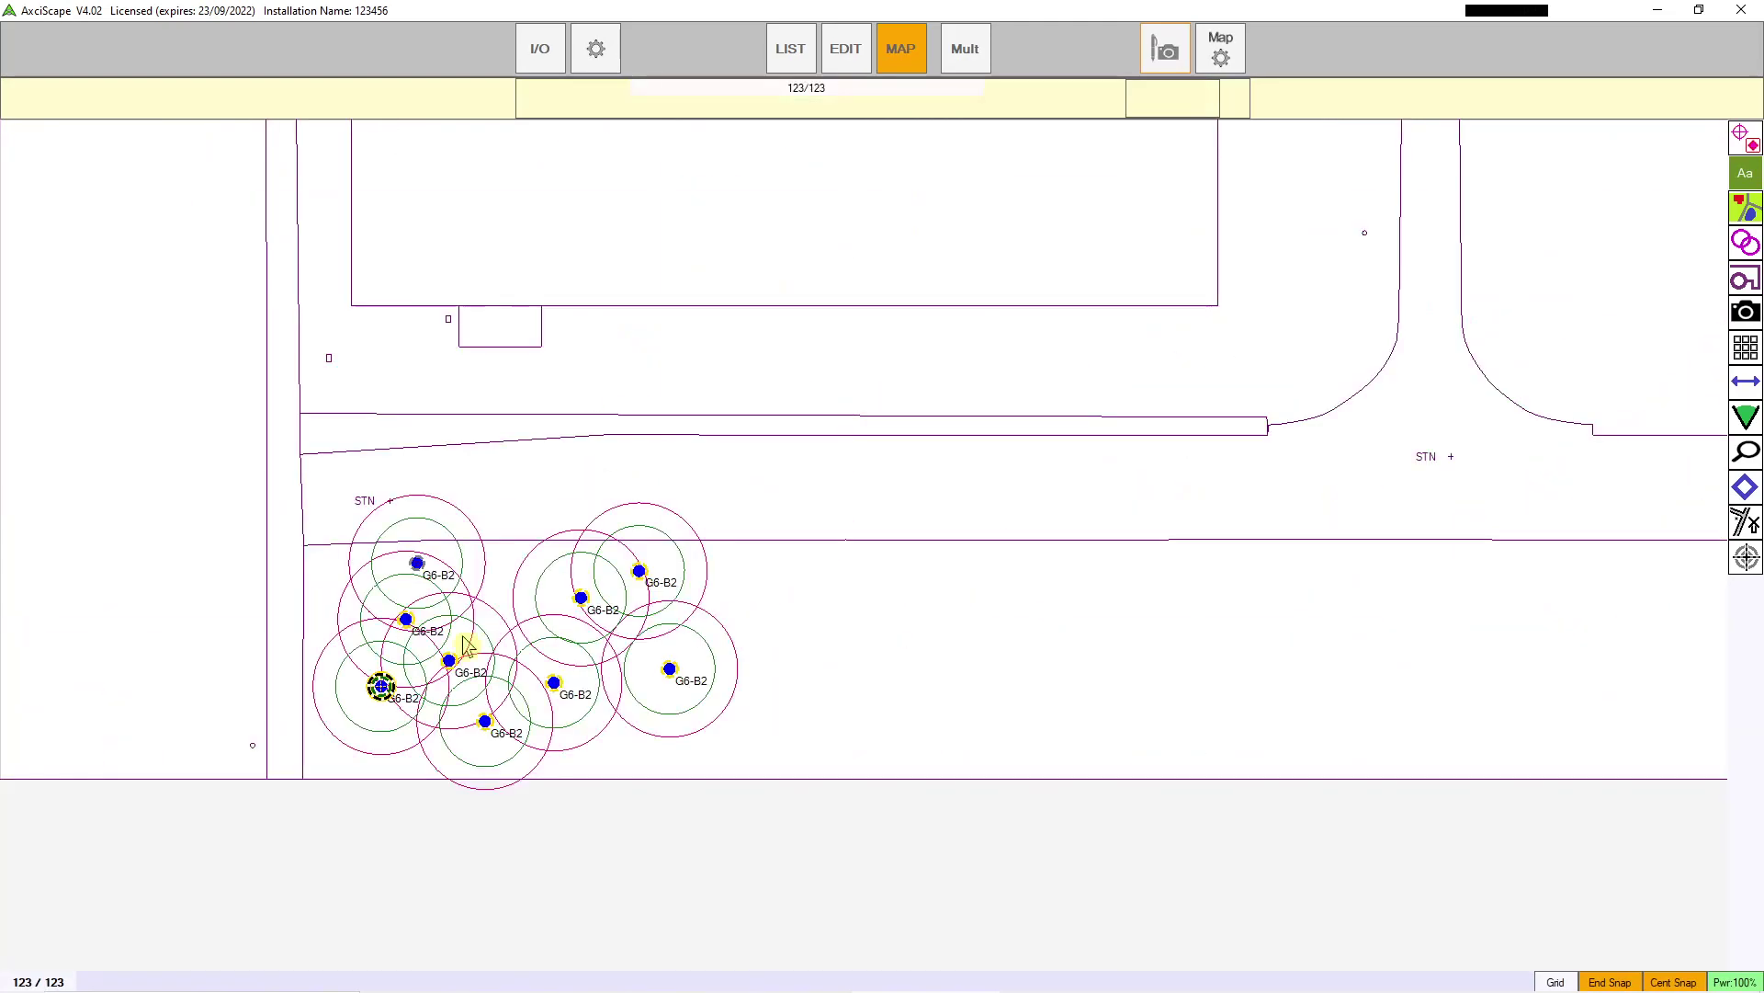
Step: Set group G6's height to 10 in its record, with the plan shown alongside
scroll(465, 643, up, 3)
click(963, 49)
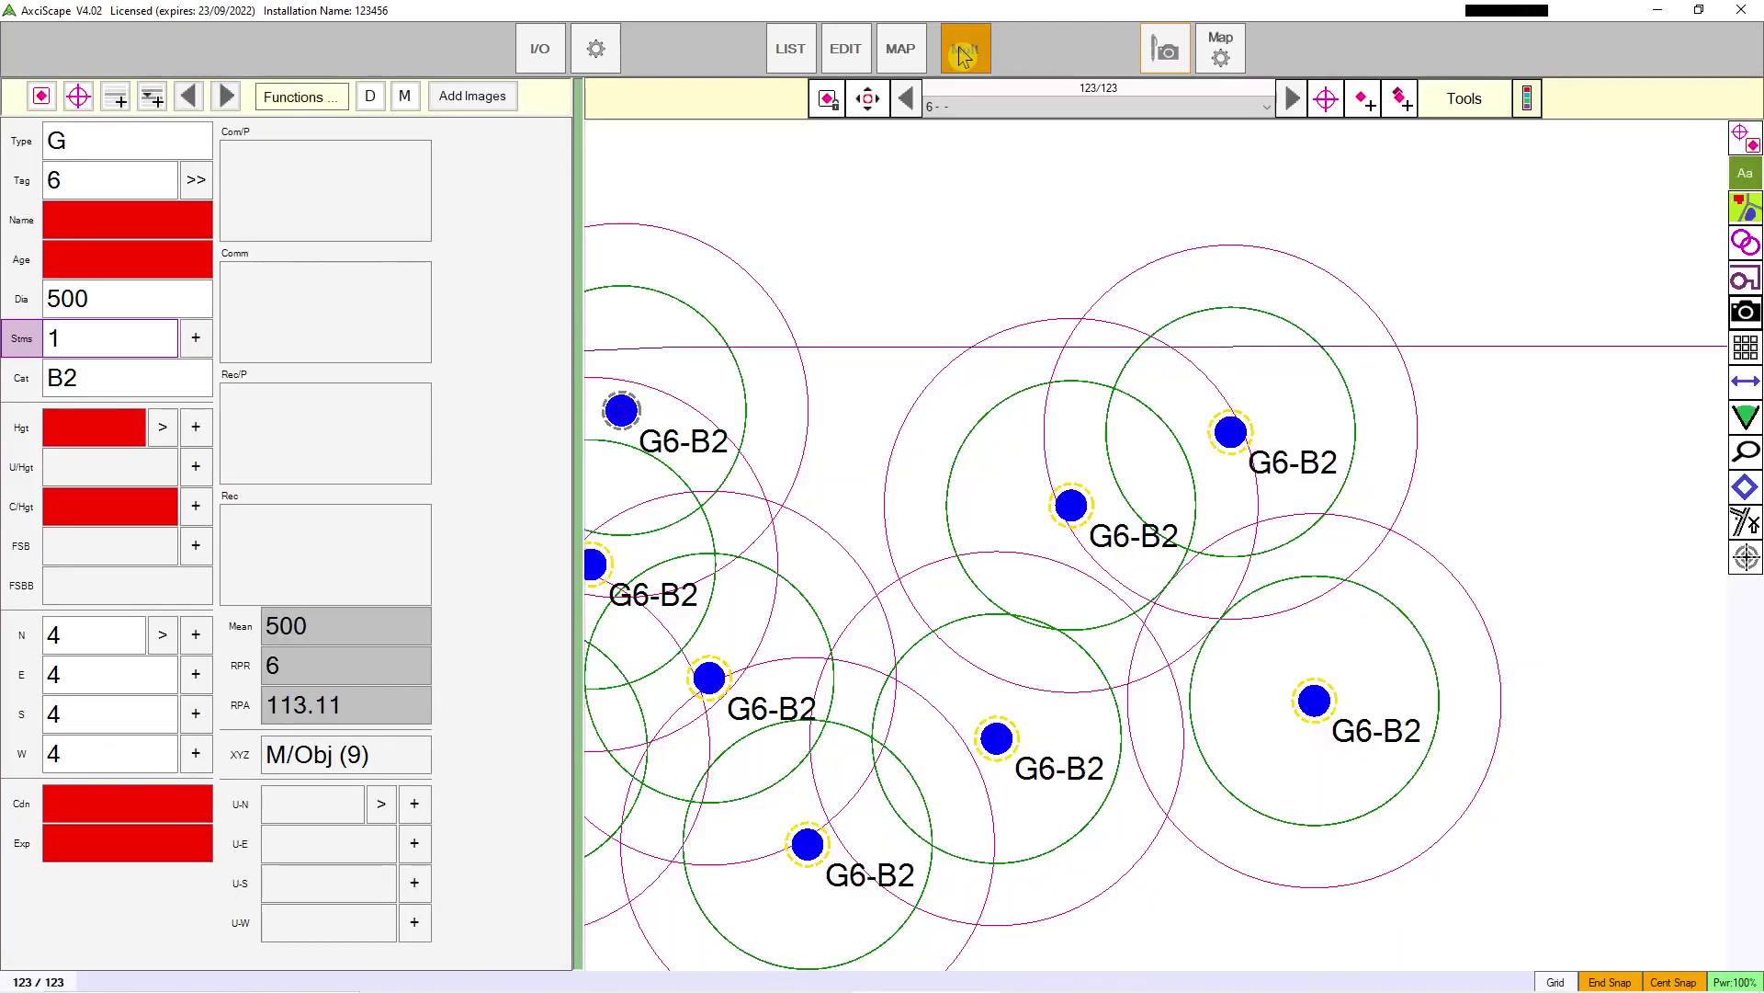
click(1070, 504)
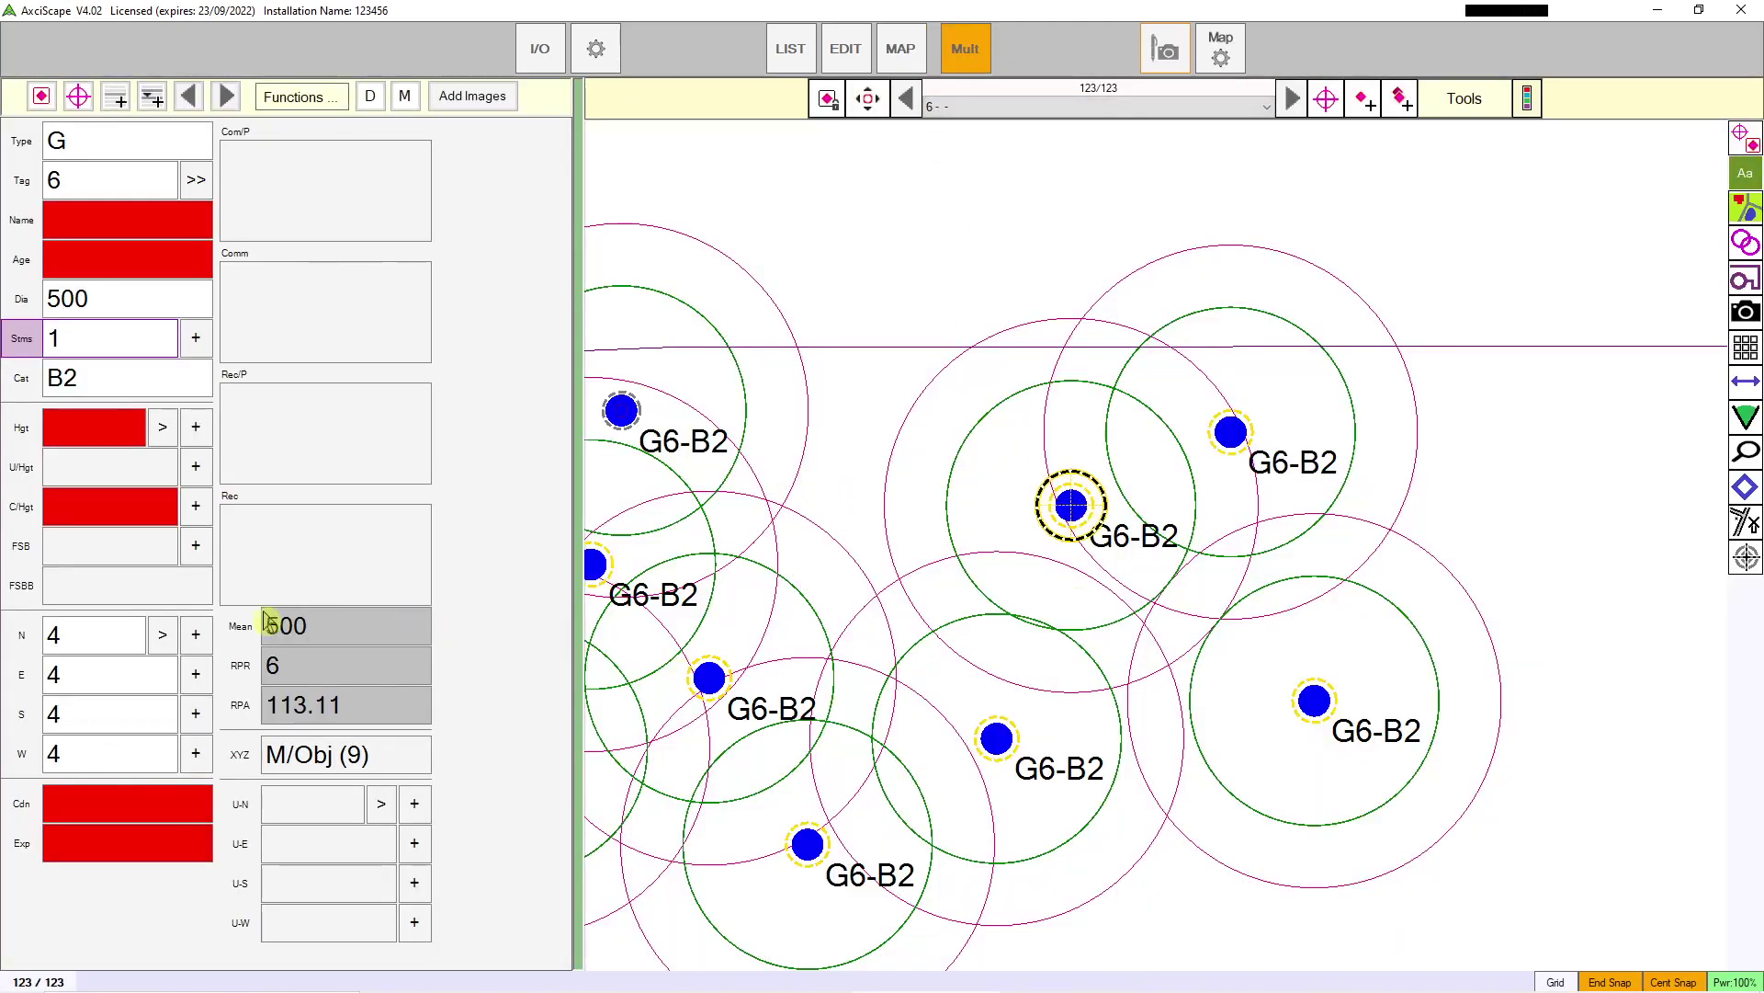
click(91, 440)
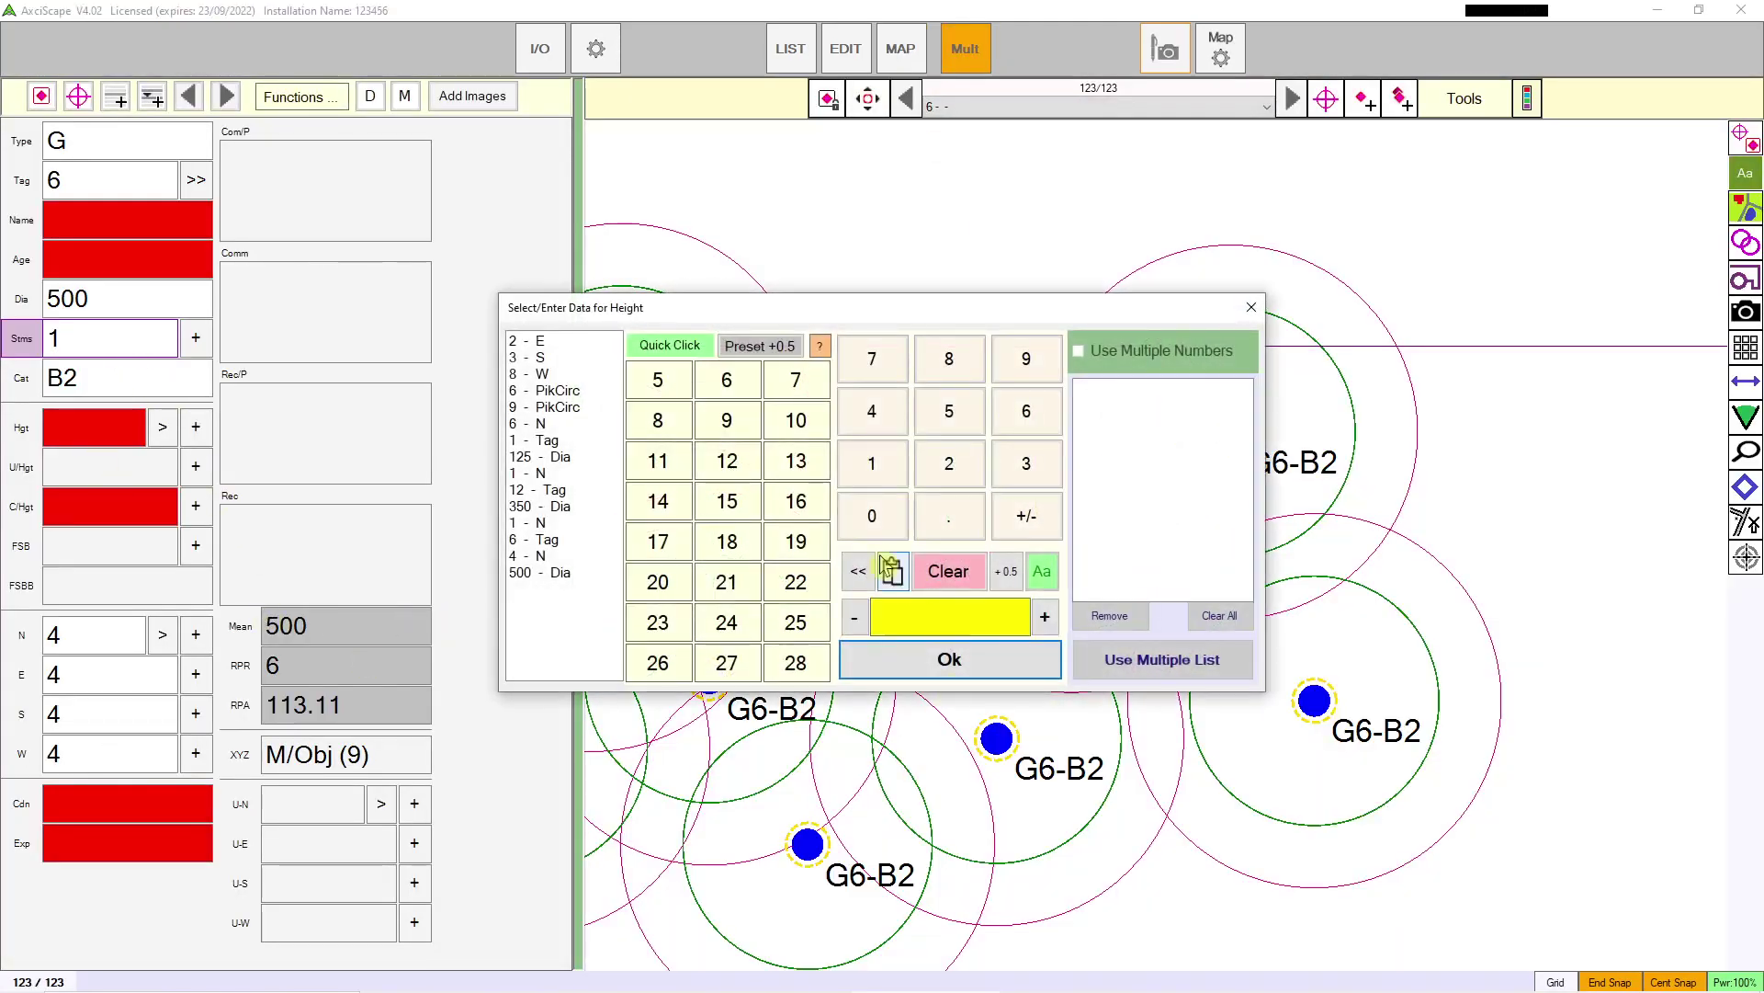
click(796, 422)
scroll(1180, 650, down, 1)
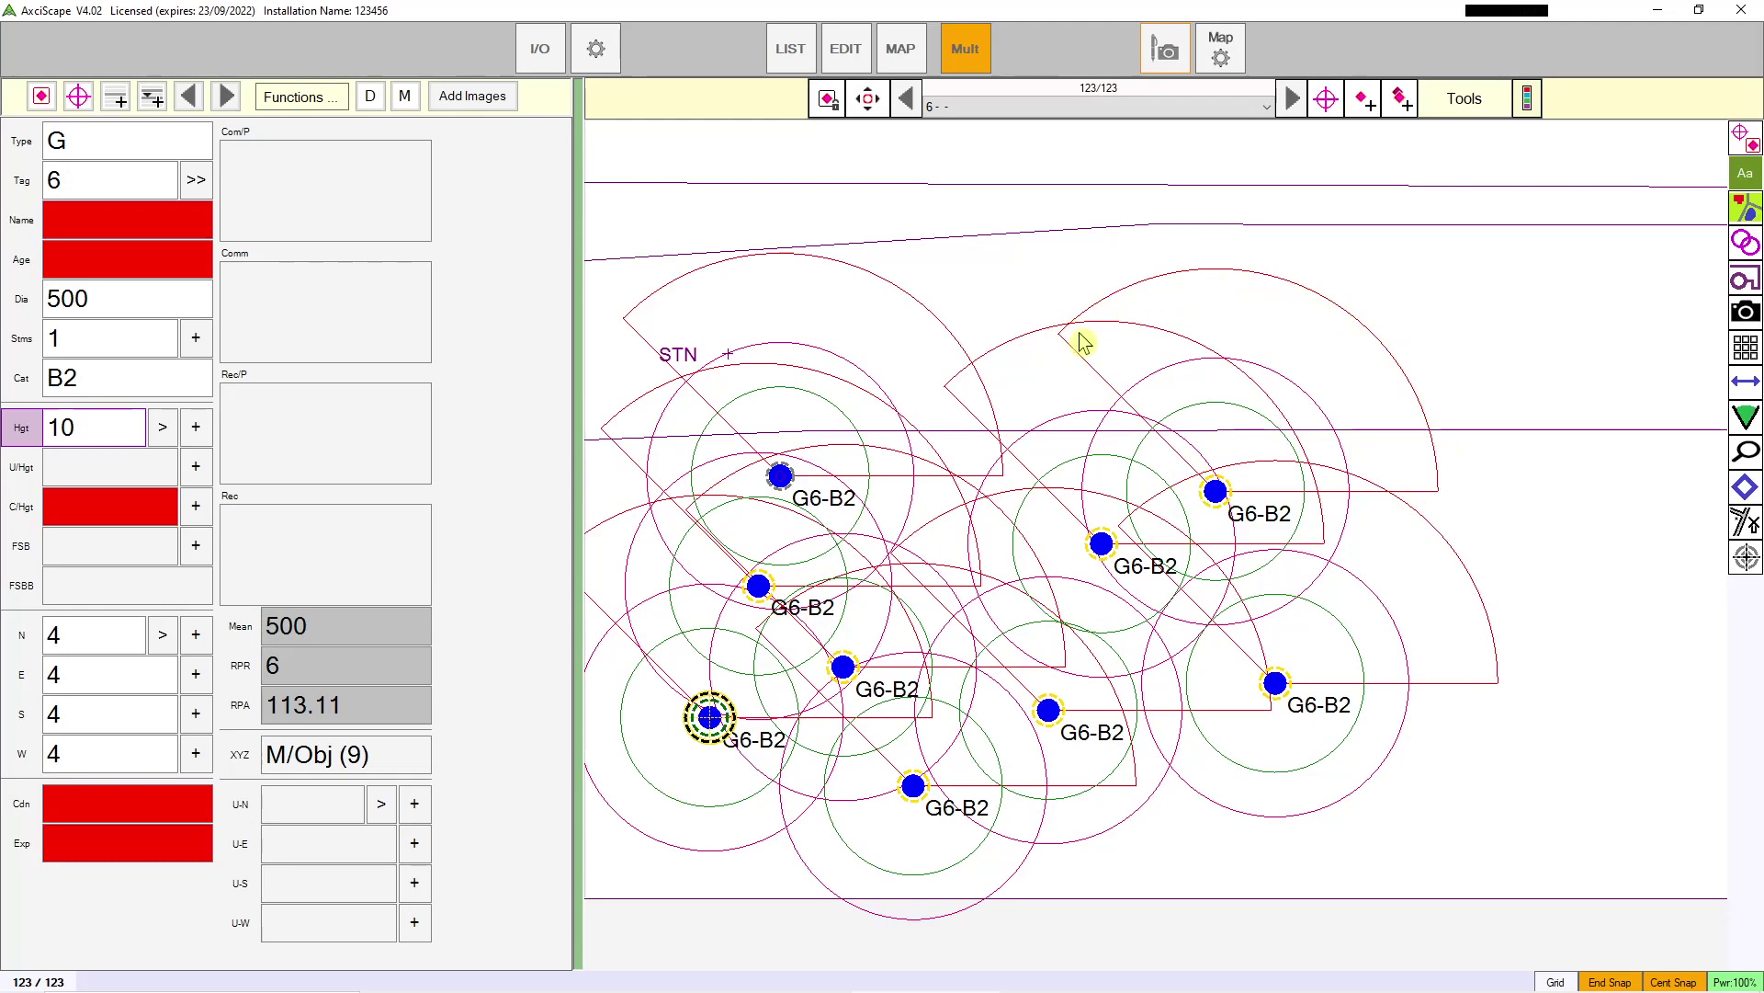
Step: Copy the horse chestnut T86 to a point just east of it on the plan and give the copy tag 257
drag(932, 721, 1107, 722)
scroll(1190, 530, down, 4)
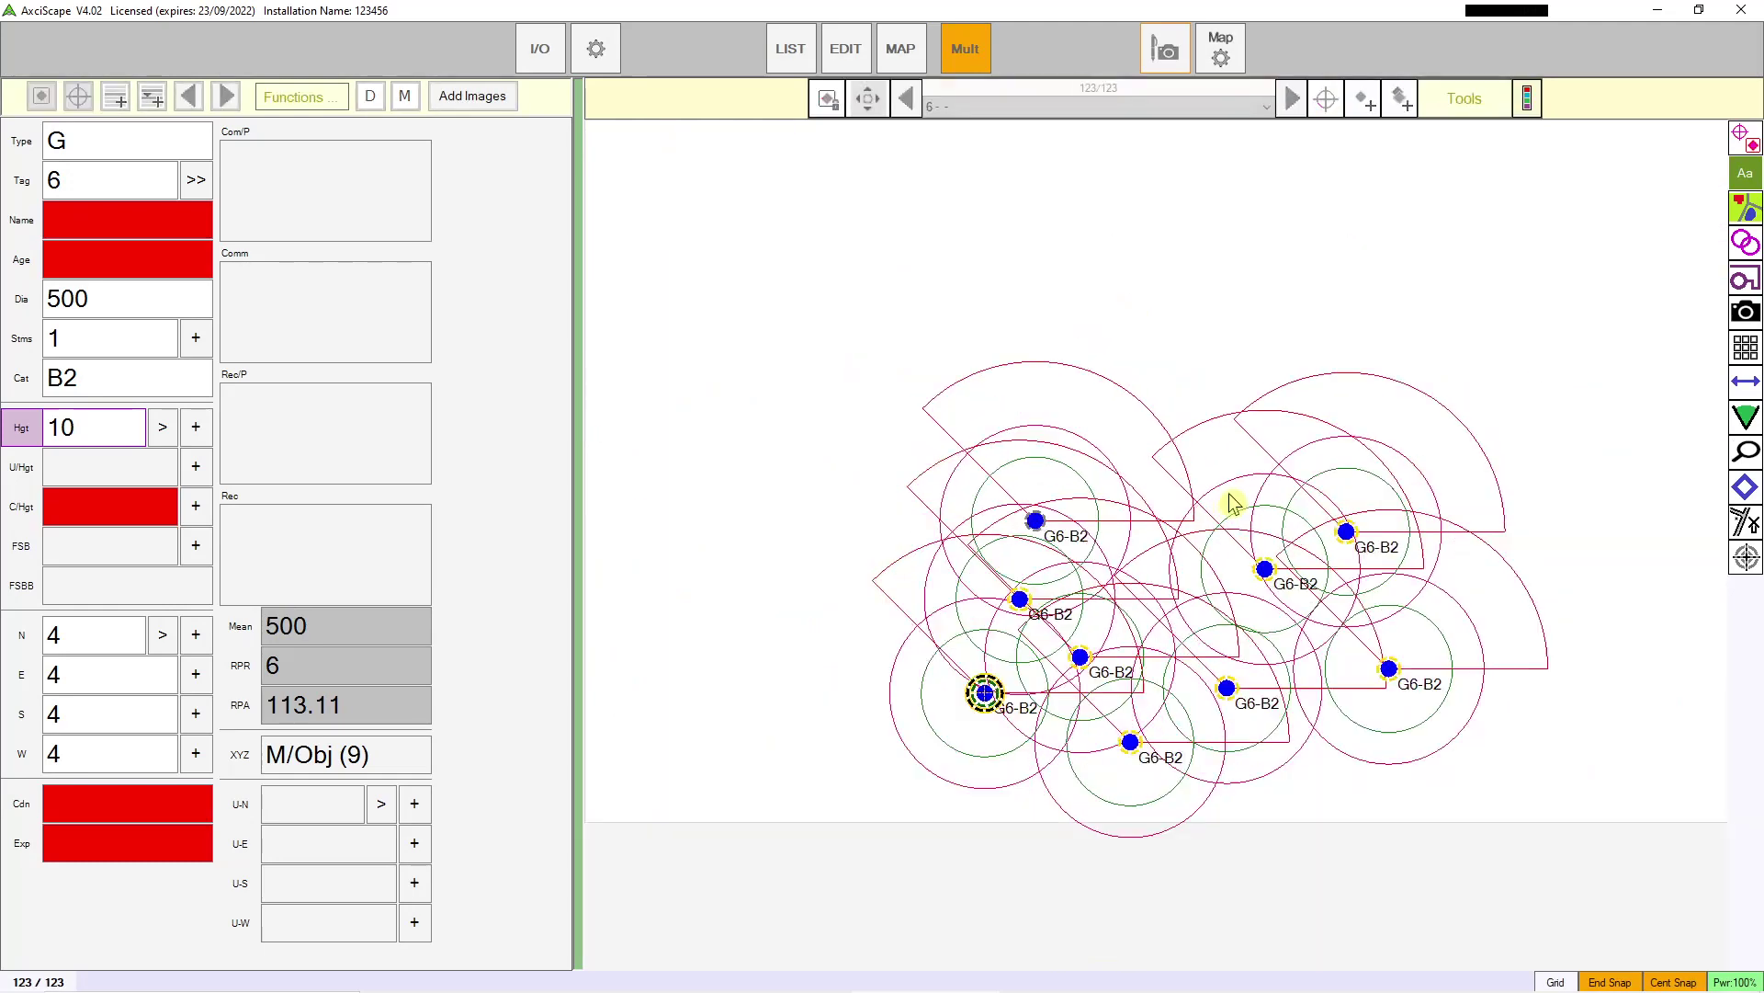
scroll(918, 839, up, 2)
scroll(909, 772, down, 2)
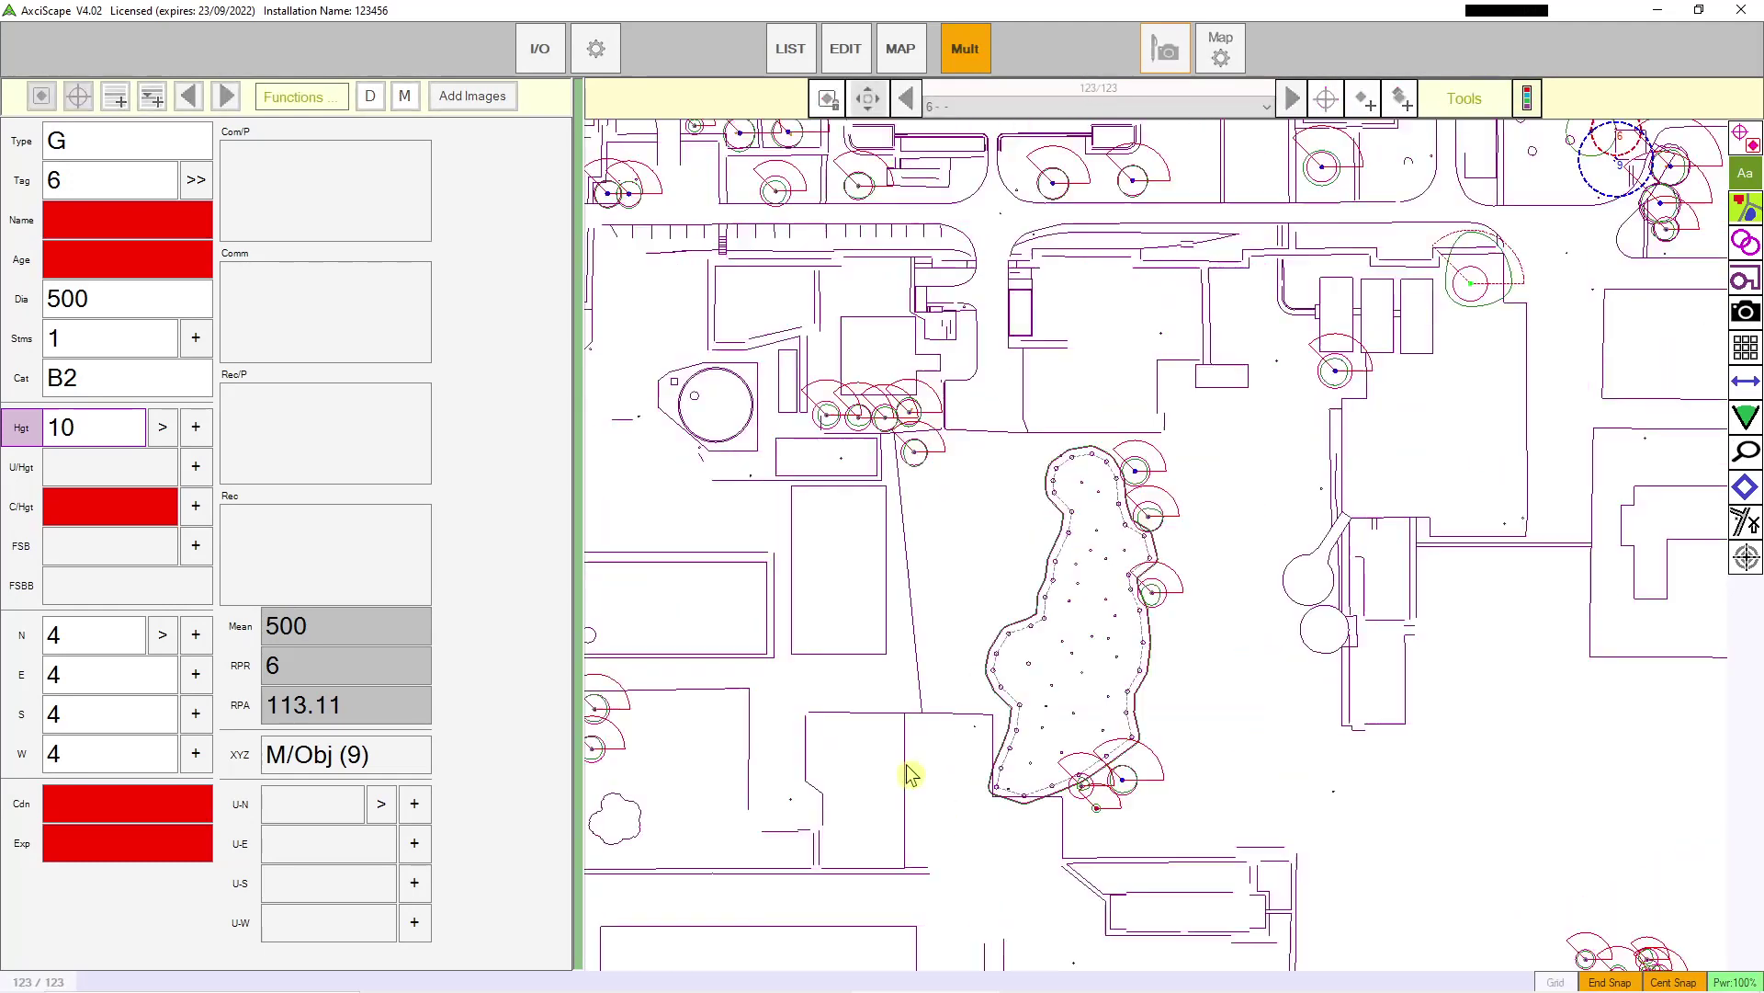
scroll(946, 505, up, 2)
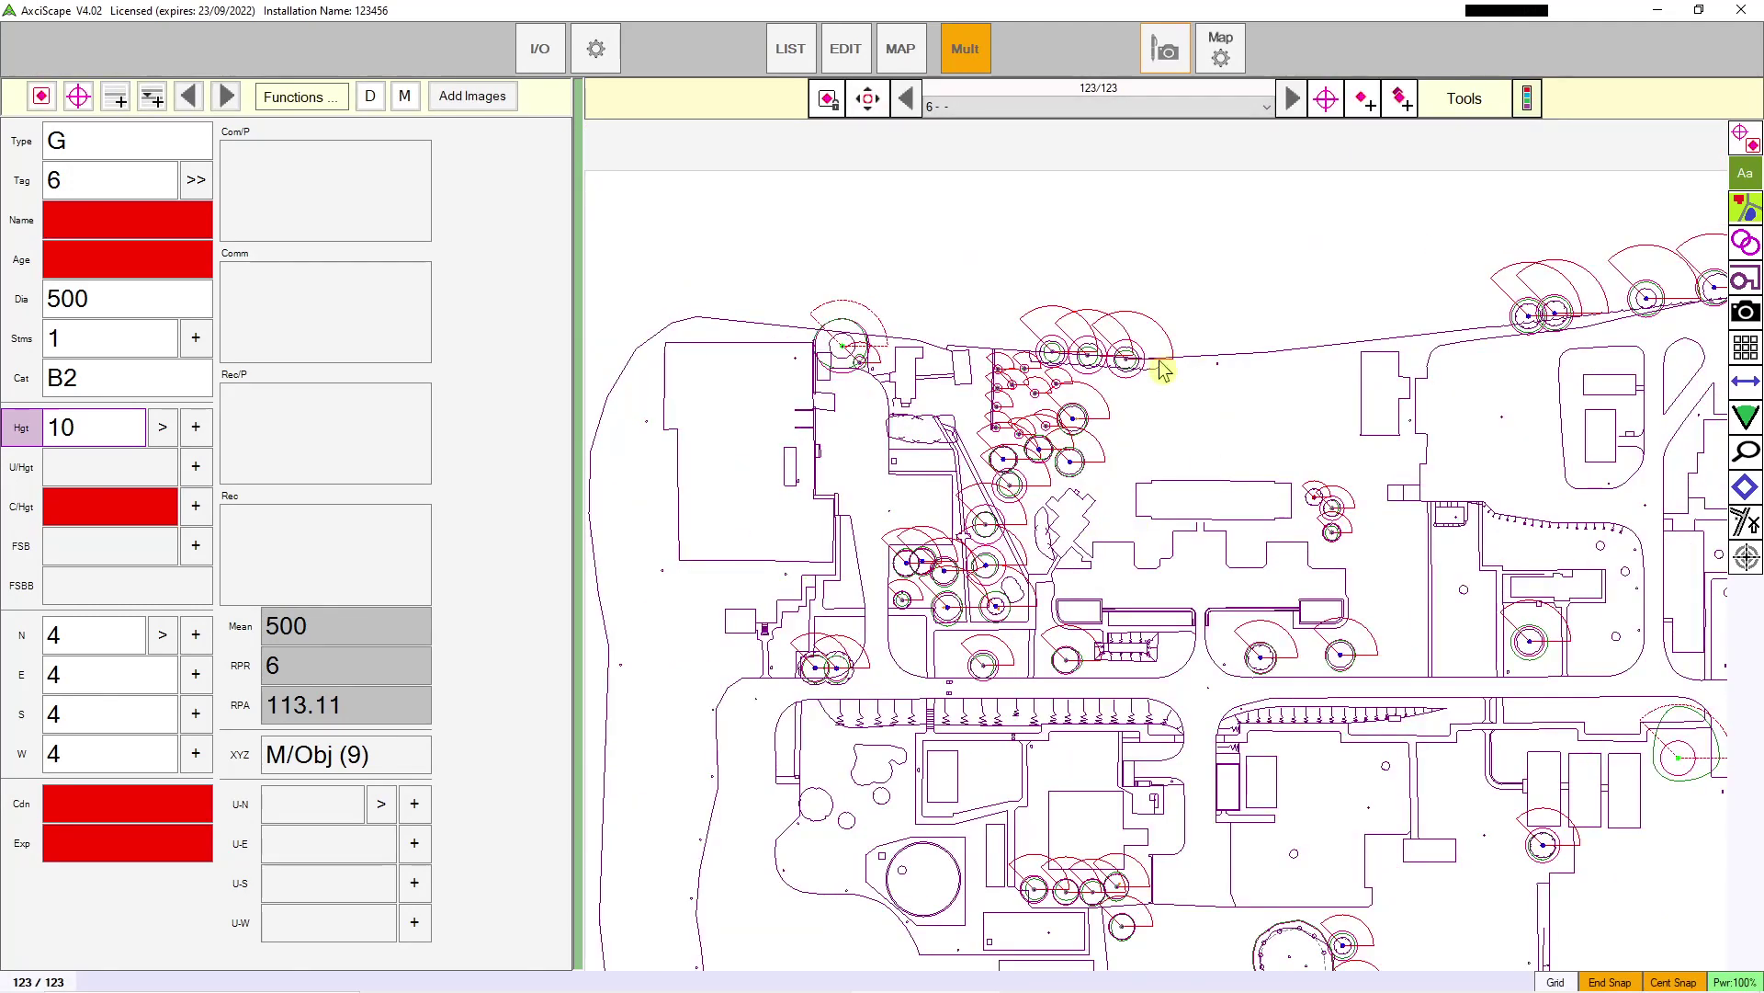
scroll(1161, 366, up, 1)
scroll(1354, 678, up, 3)
drag(1354, 678, 1138, 656)
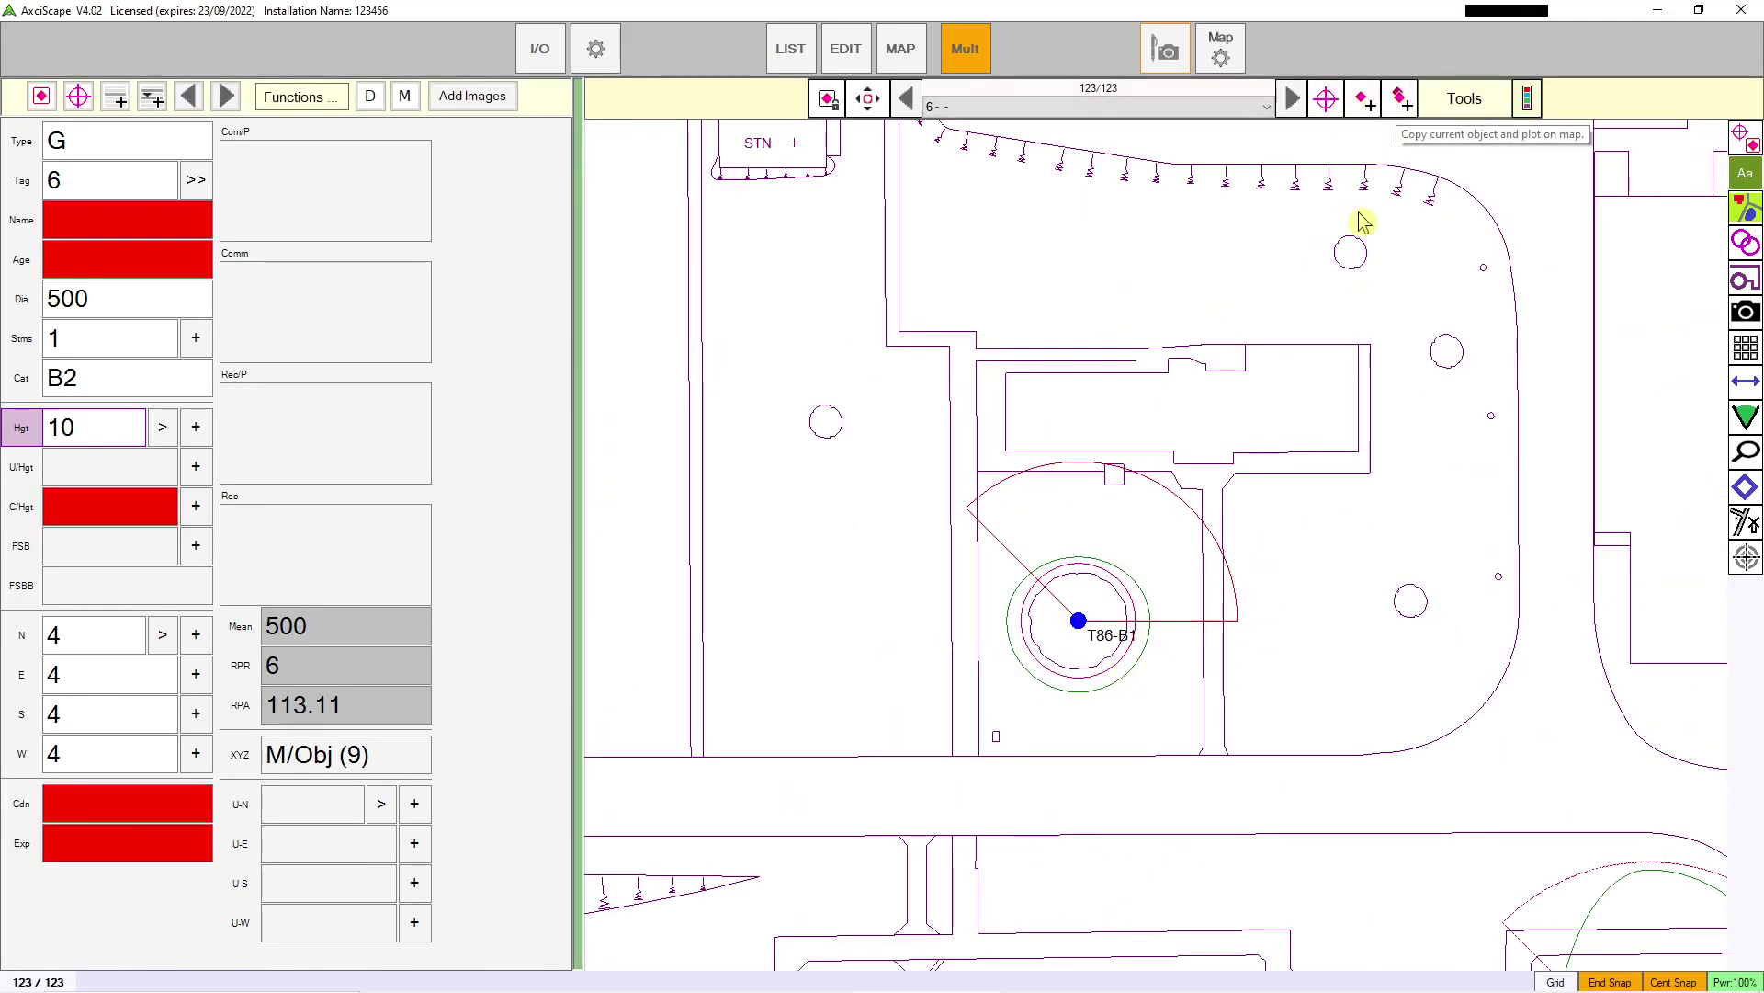
scroll(1139, 705, up, 2)
scroll(1134, 669, down, 3)
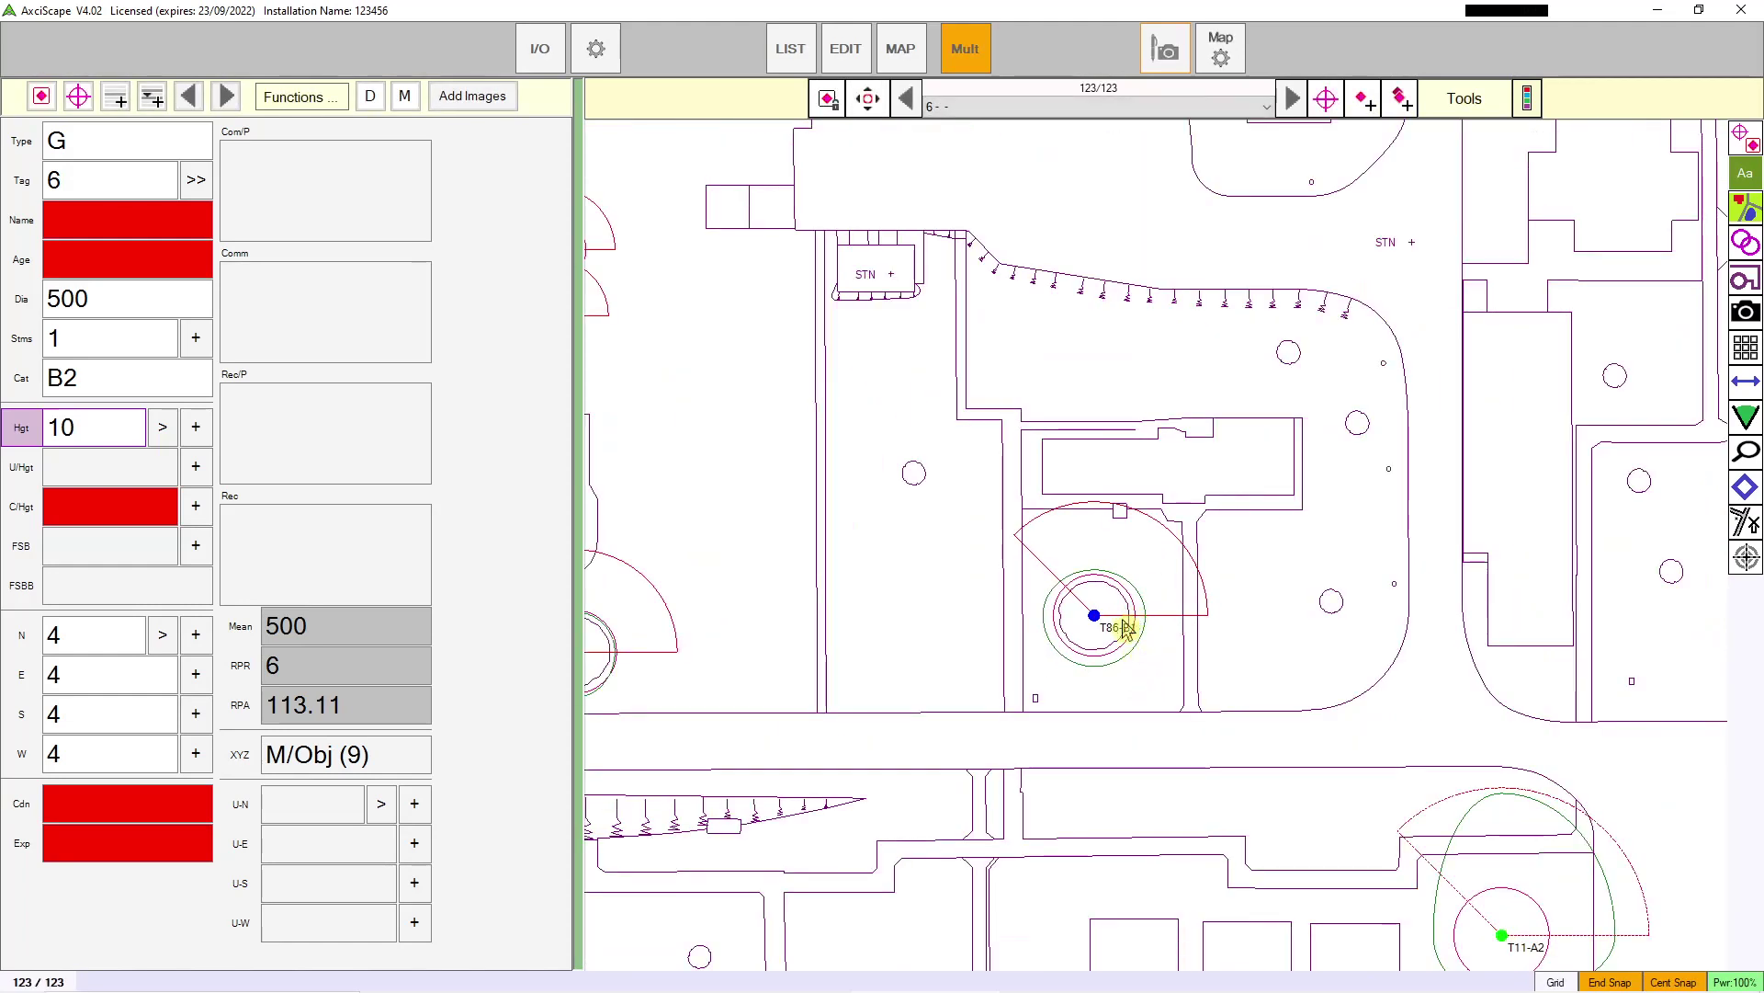
drag(1133, 629, 990, 602)
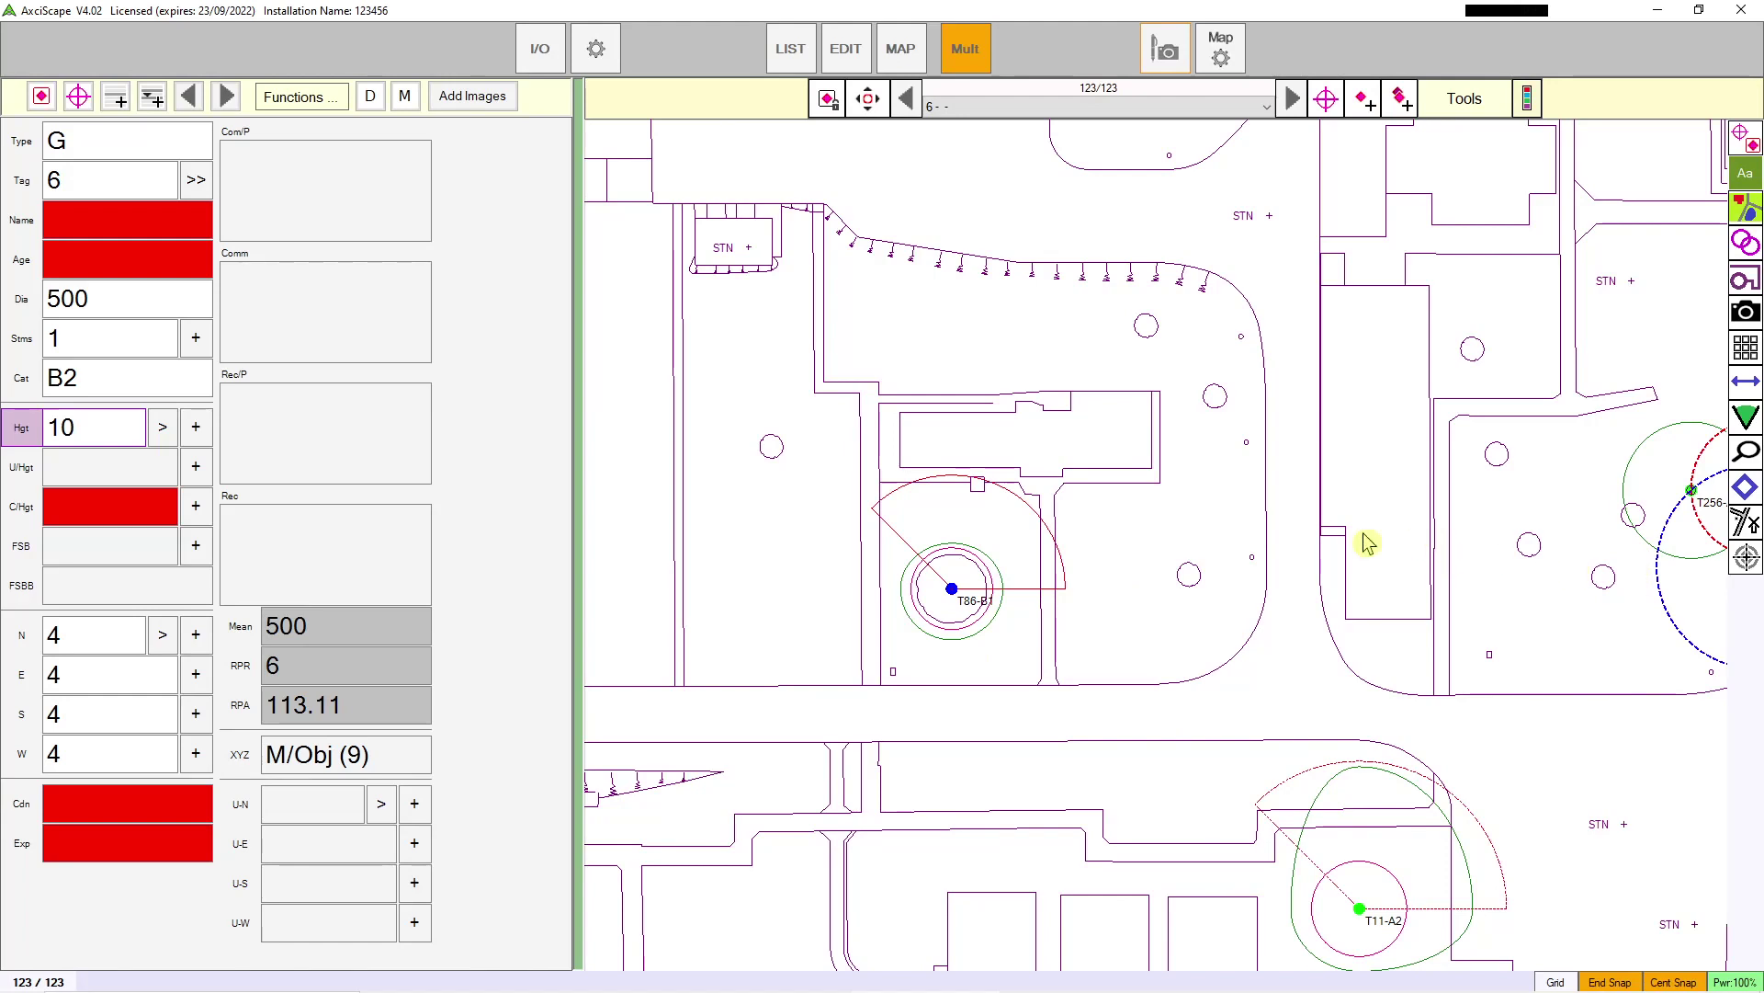
scroll(965, 655, up, 1)
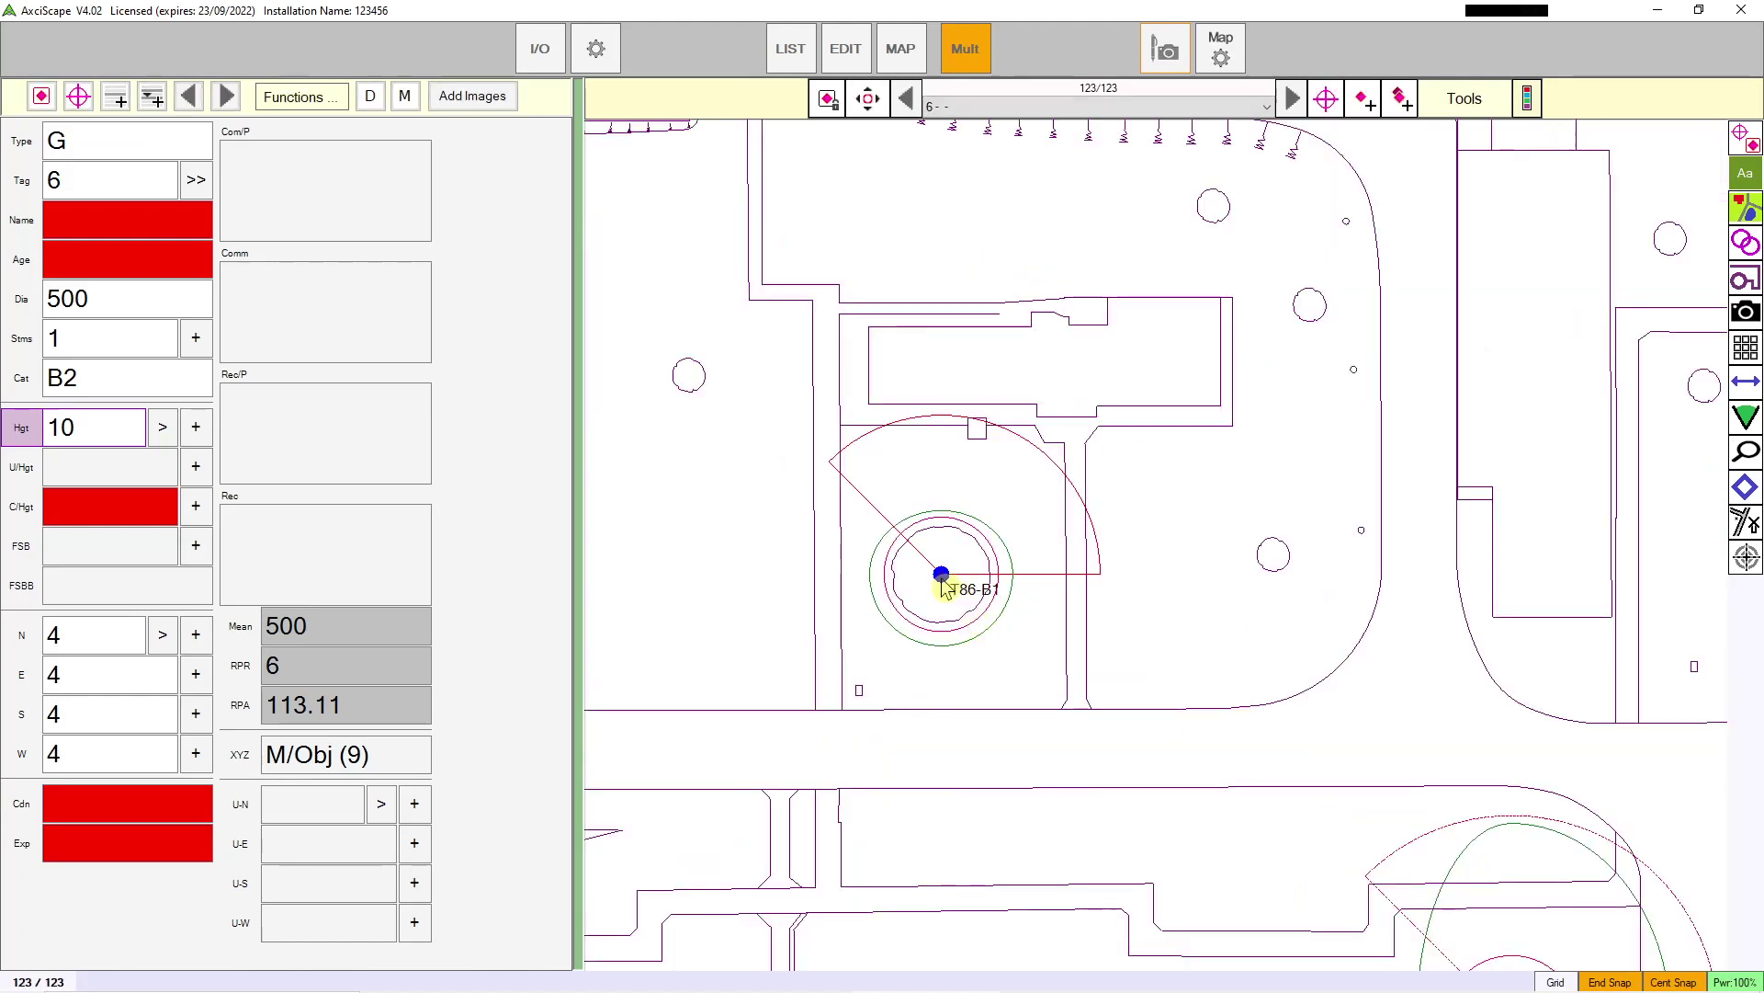
click(942, 575)
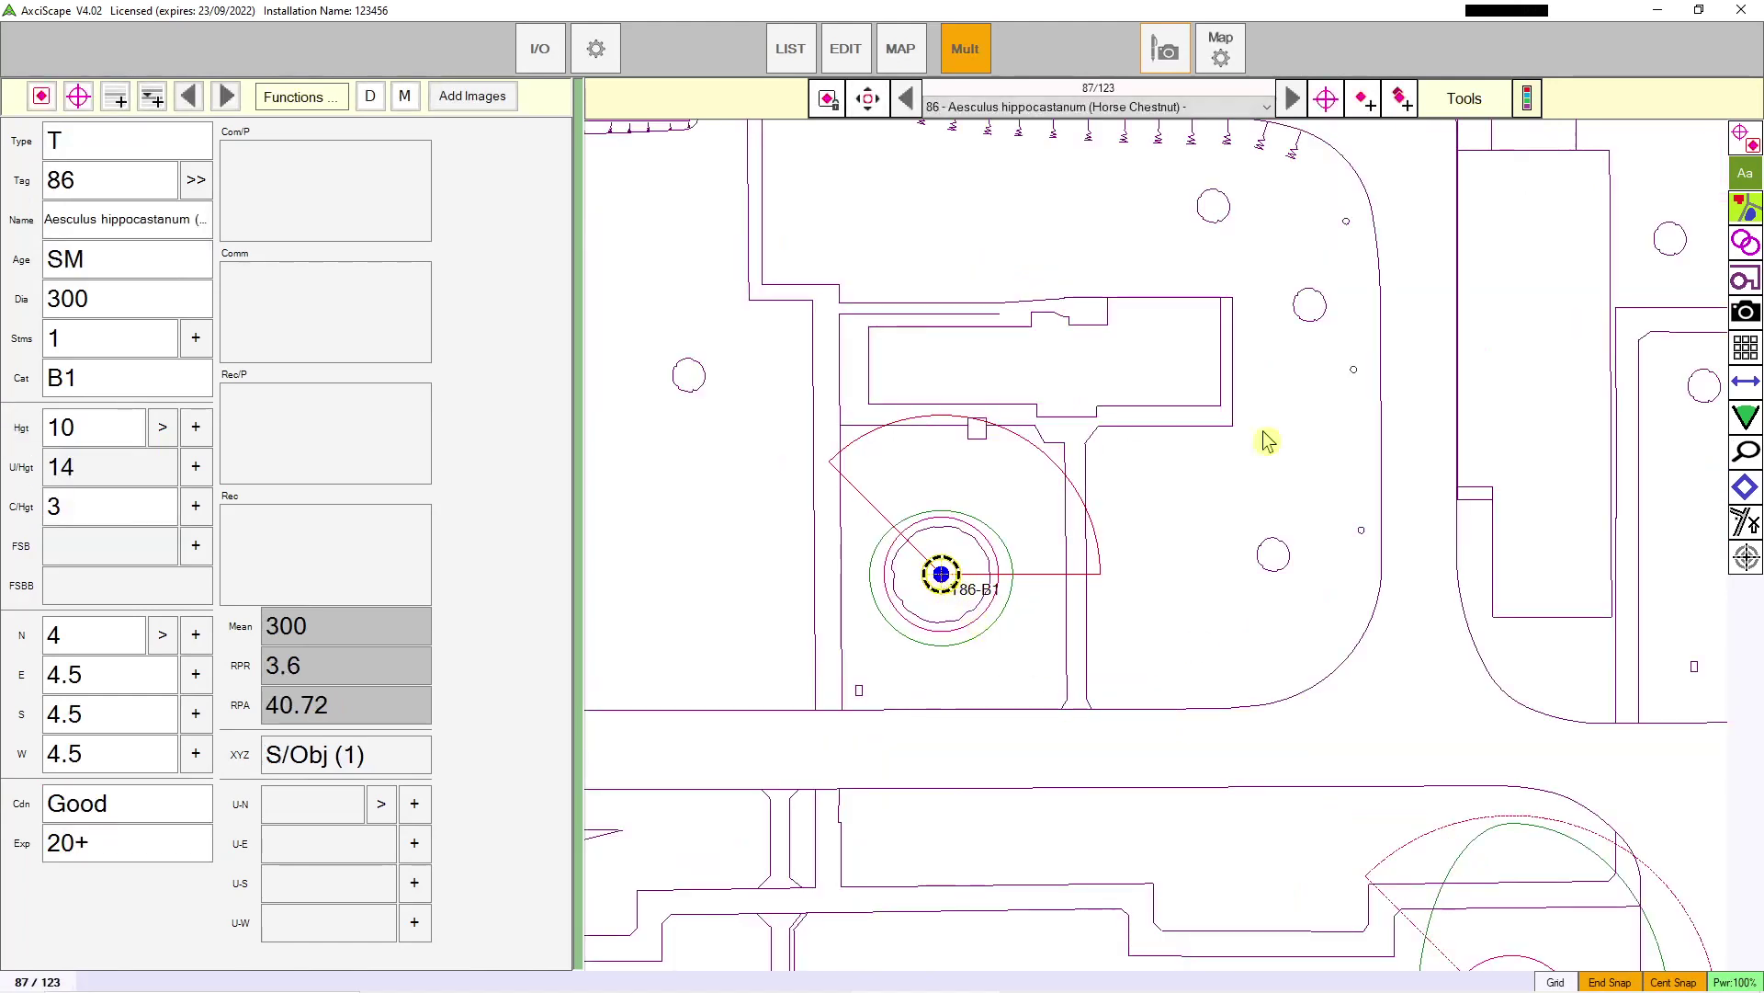
click(1401, 101)
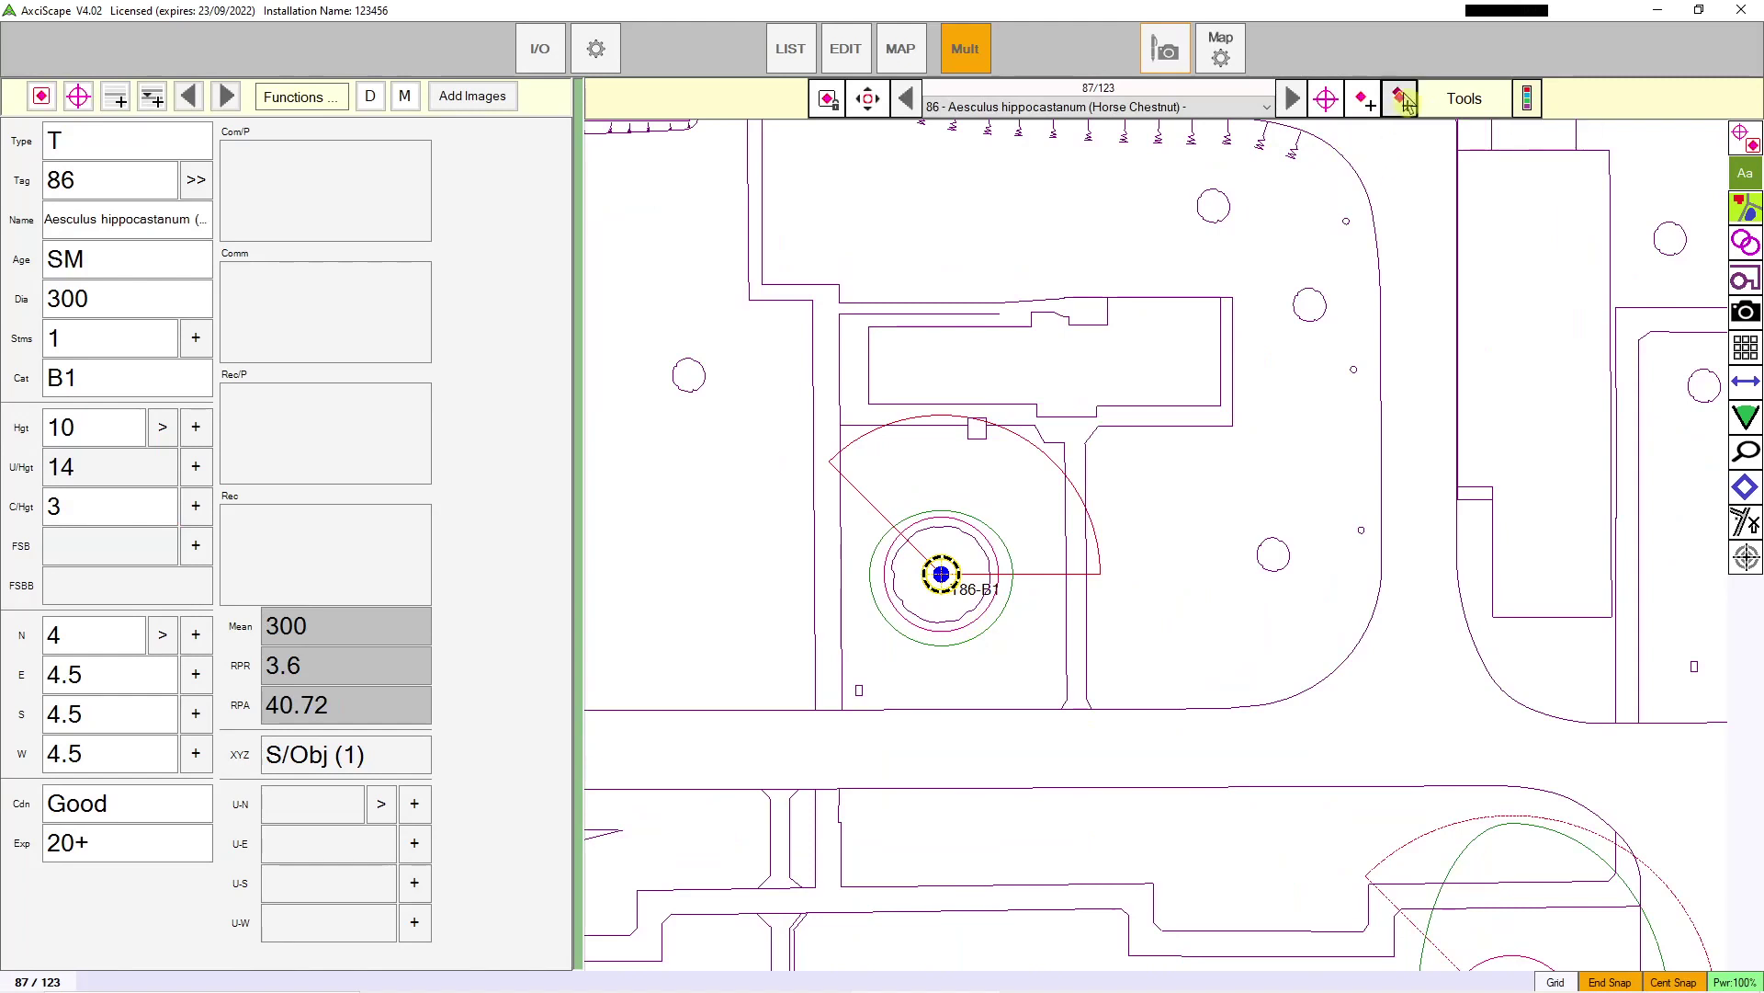
click(1025, 576)
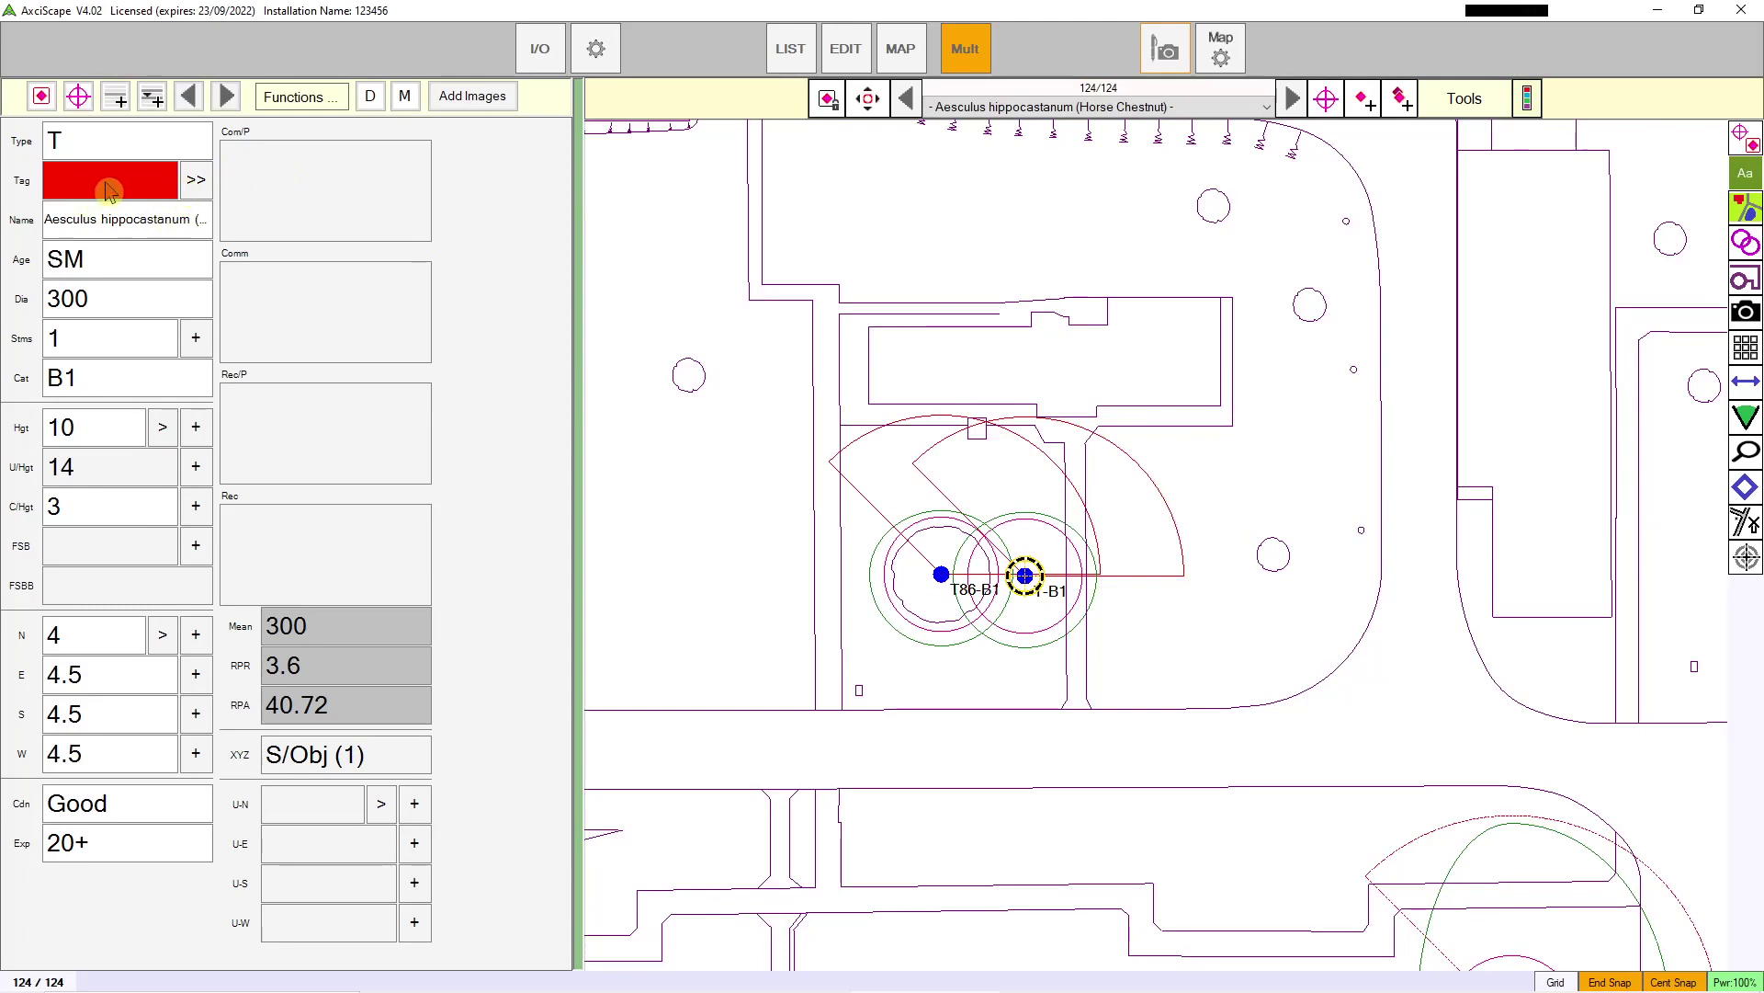
click(198, 183)
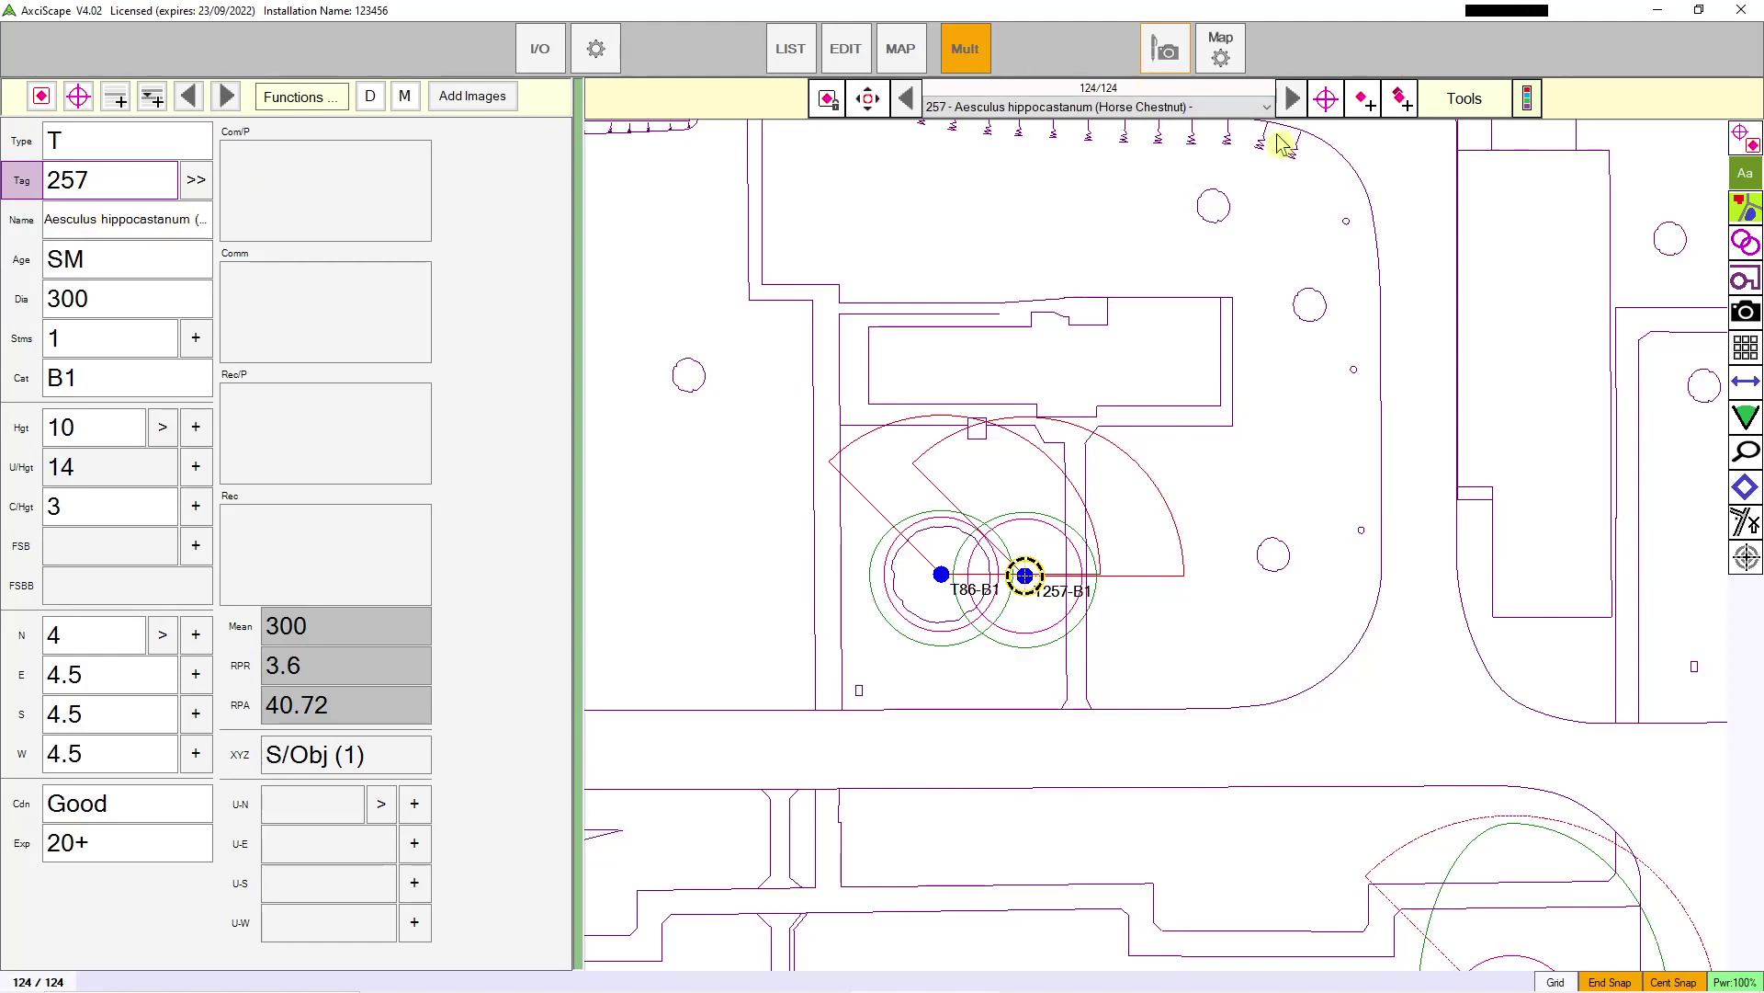
Step: Plot two more copies of the horse chestnut further east in the same row and tag them 258 and 259
click(1400, 99)
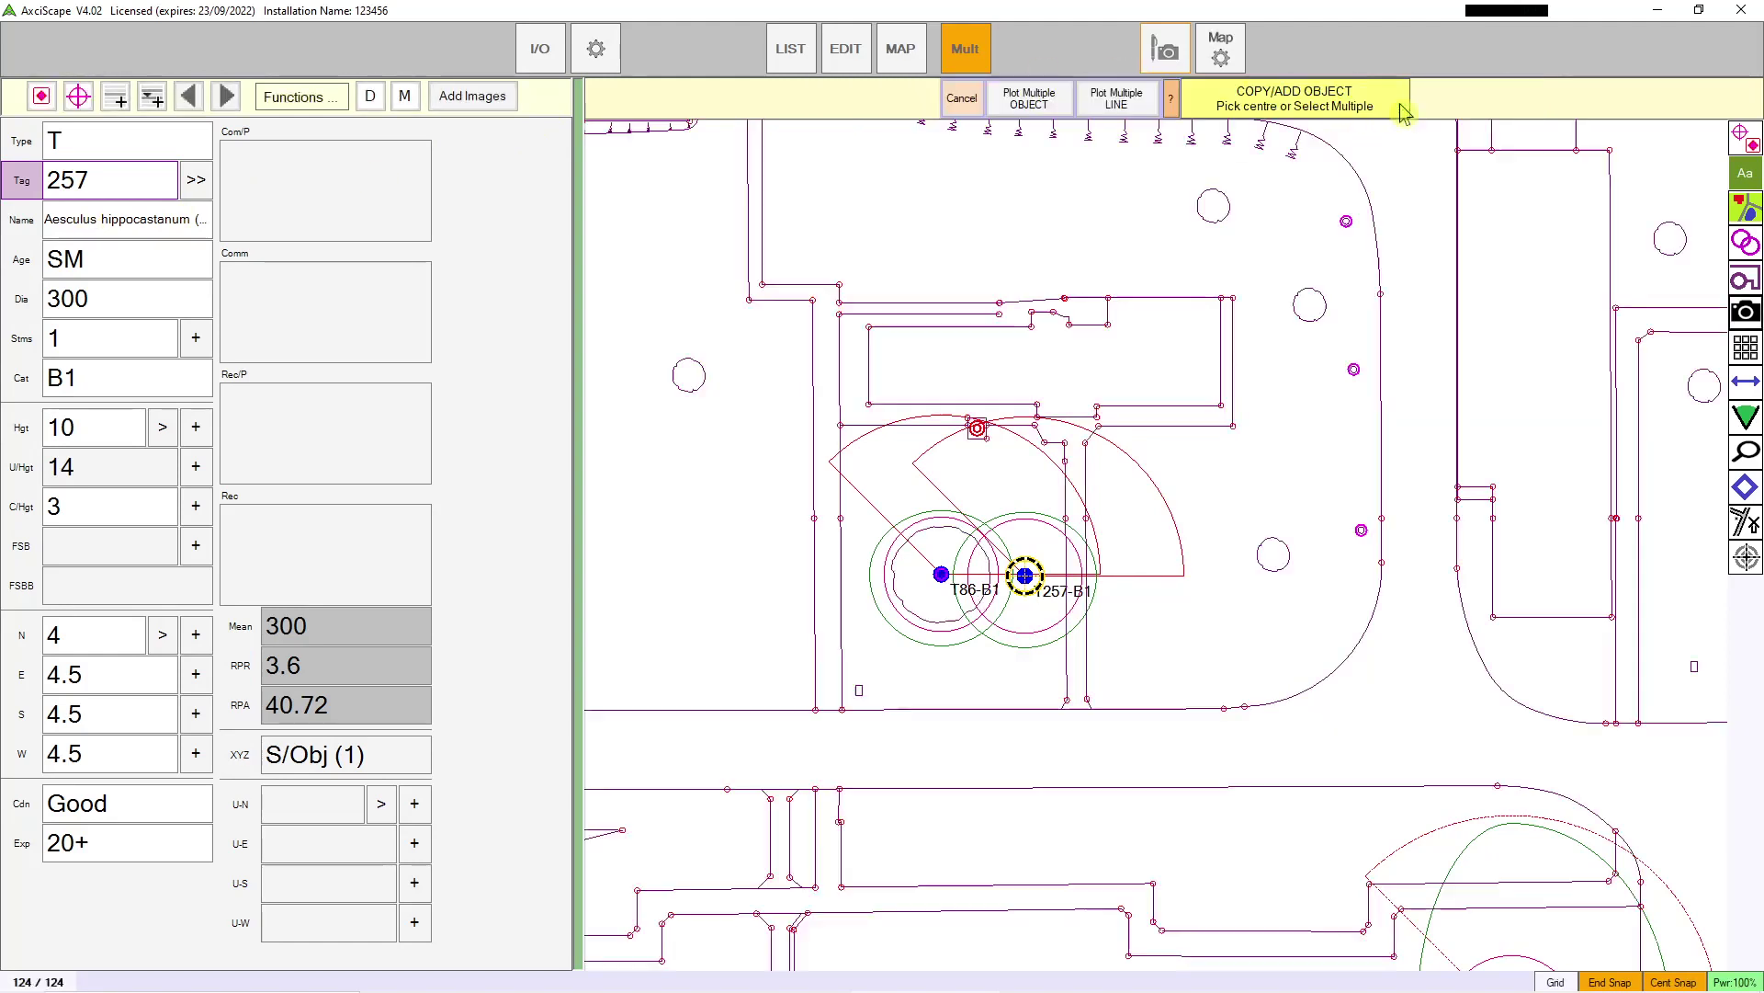
click(1063, 579)
click(196, 181)
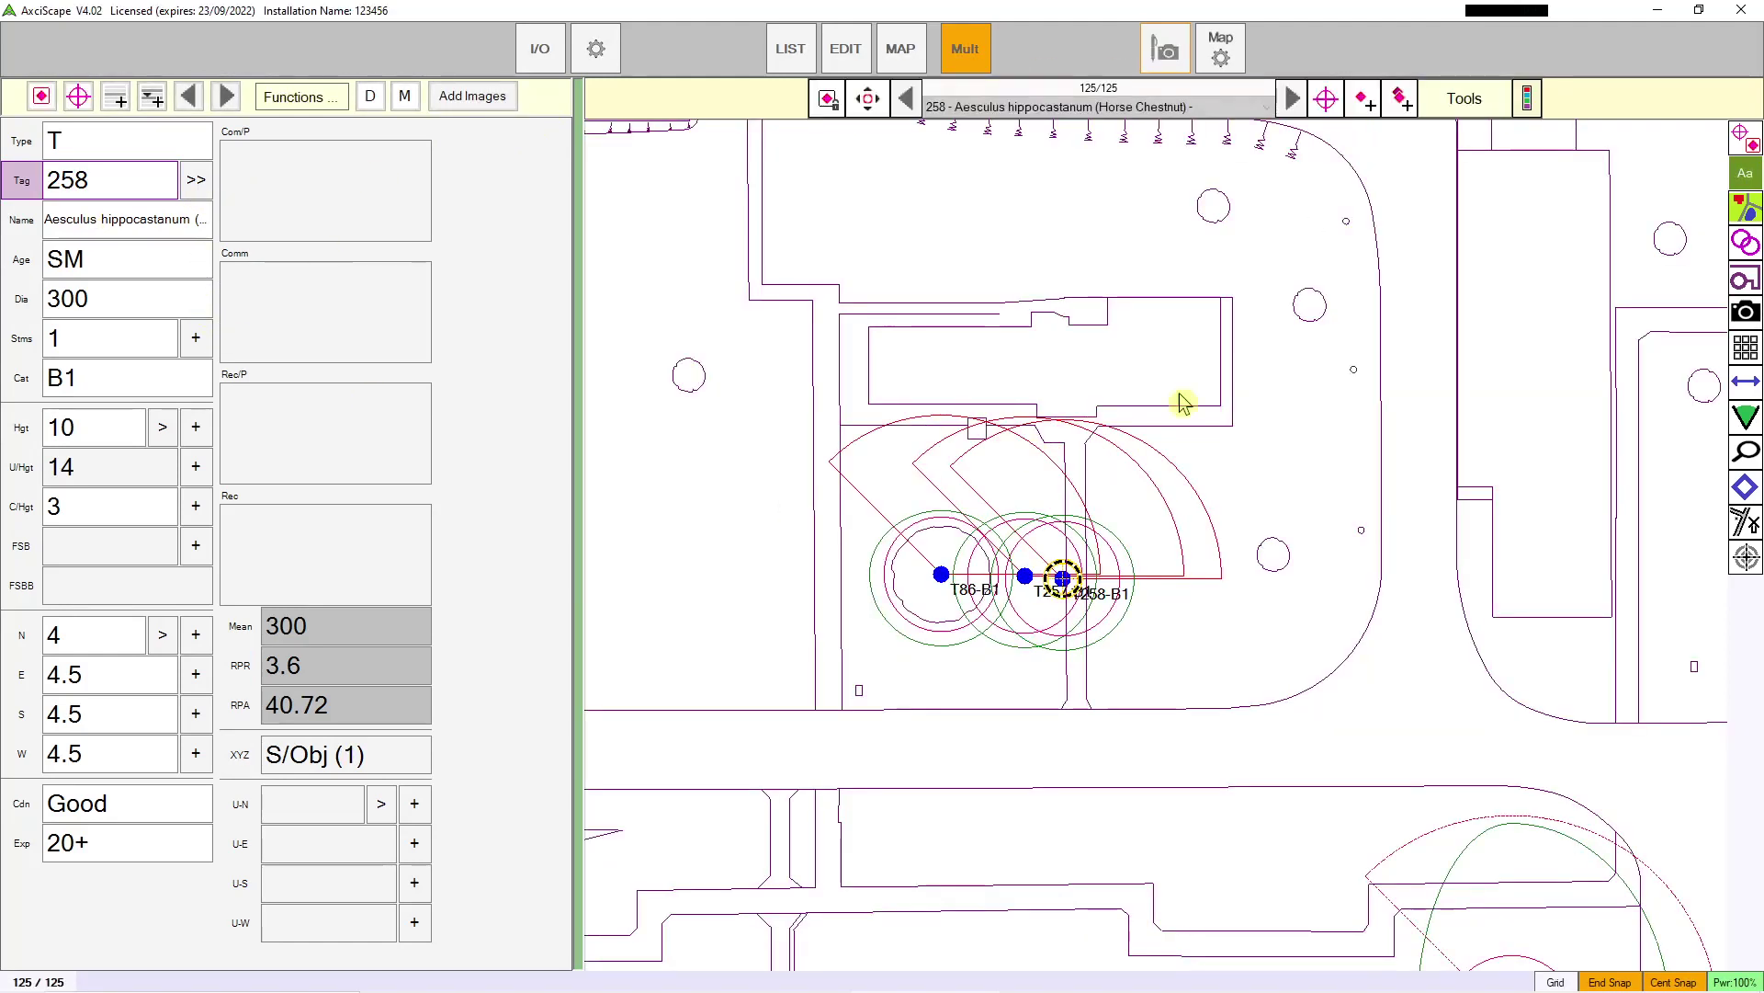
click(1400, 100)
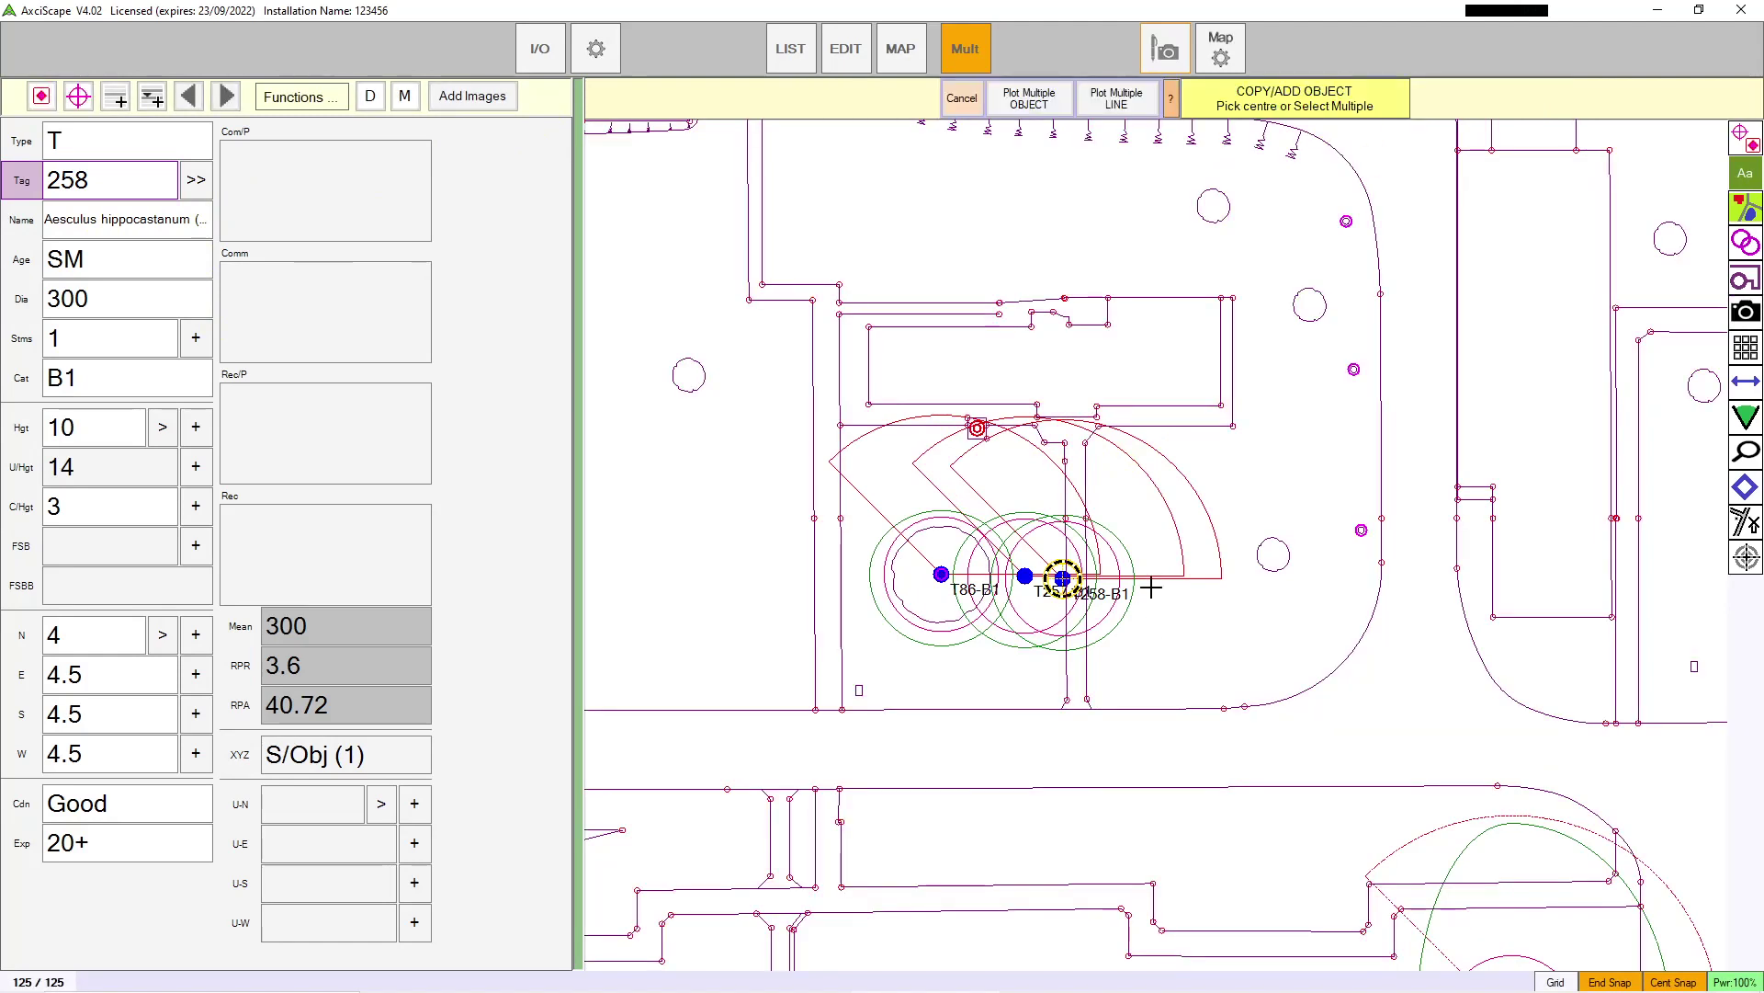
click(1152, 588)
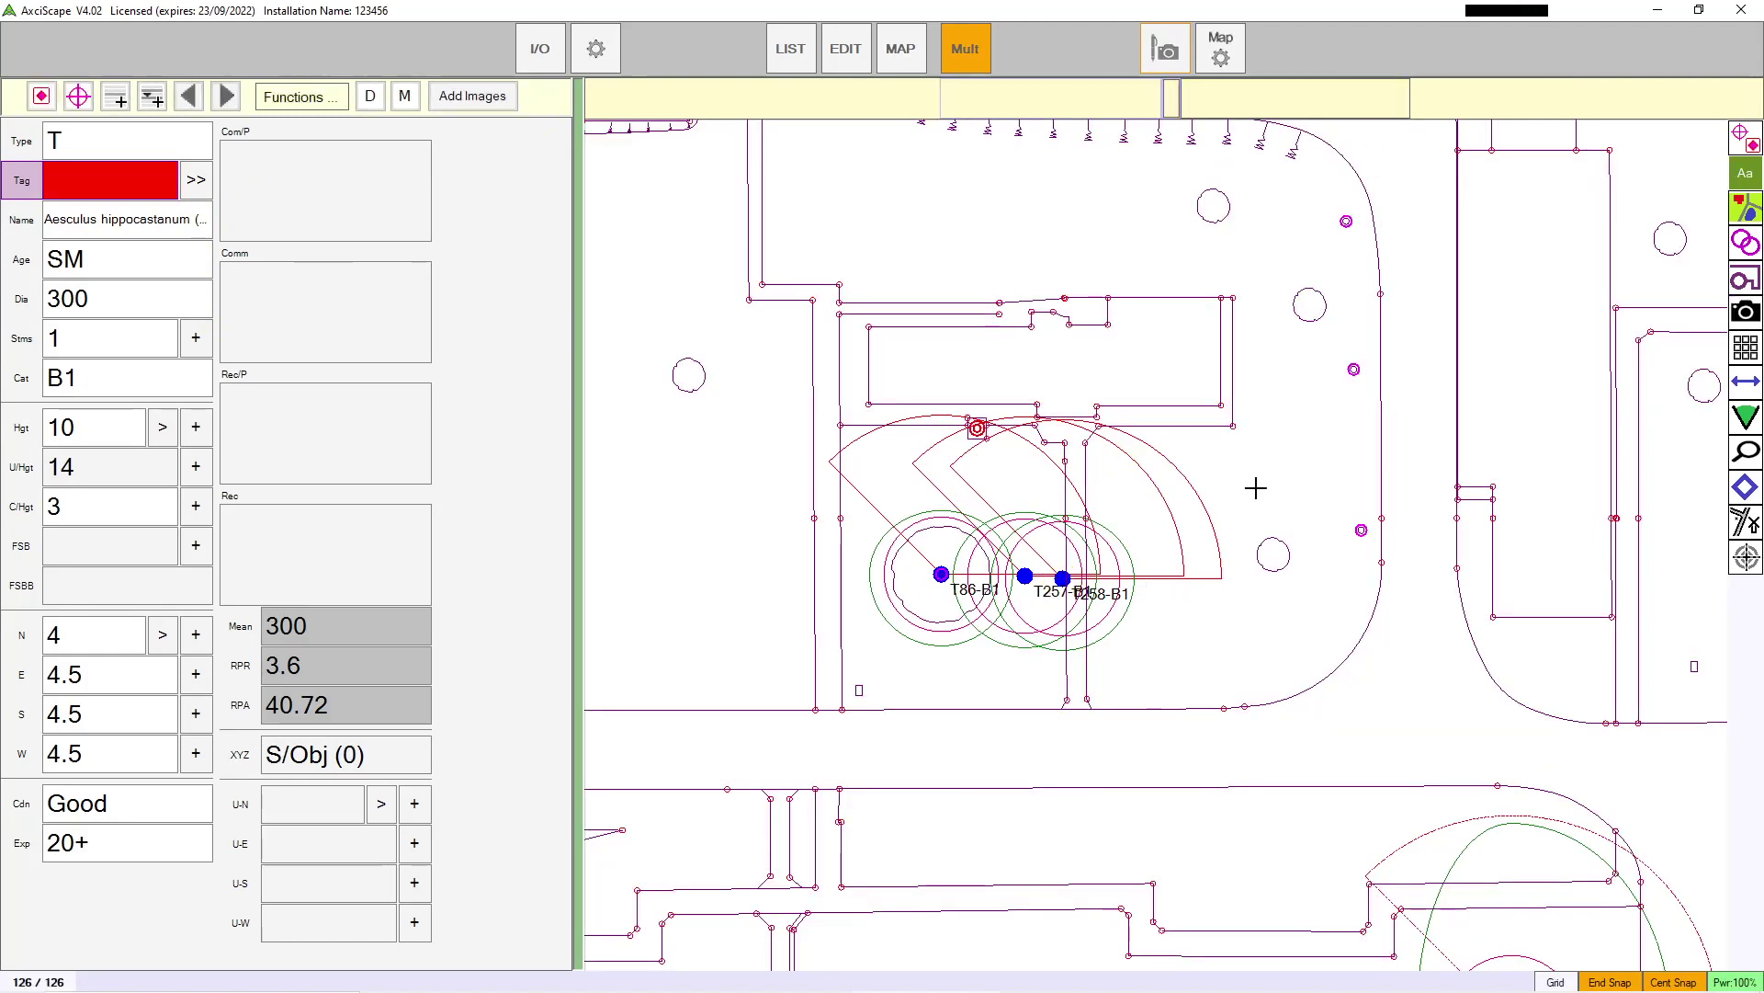
click(197, 181)
Step: Plot another horse chestnut copy east of T259 and set its crown spread to 5 south and 2 north
click(1402, 99)
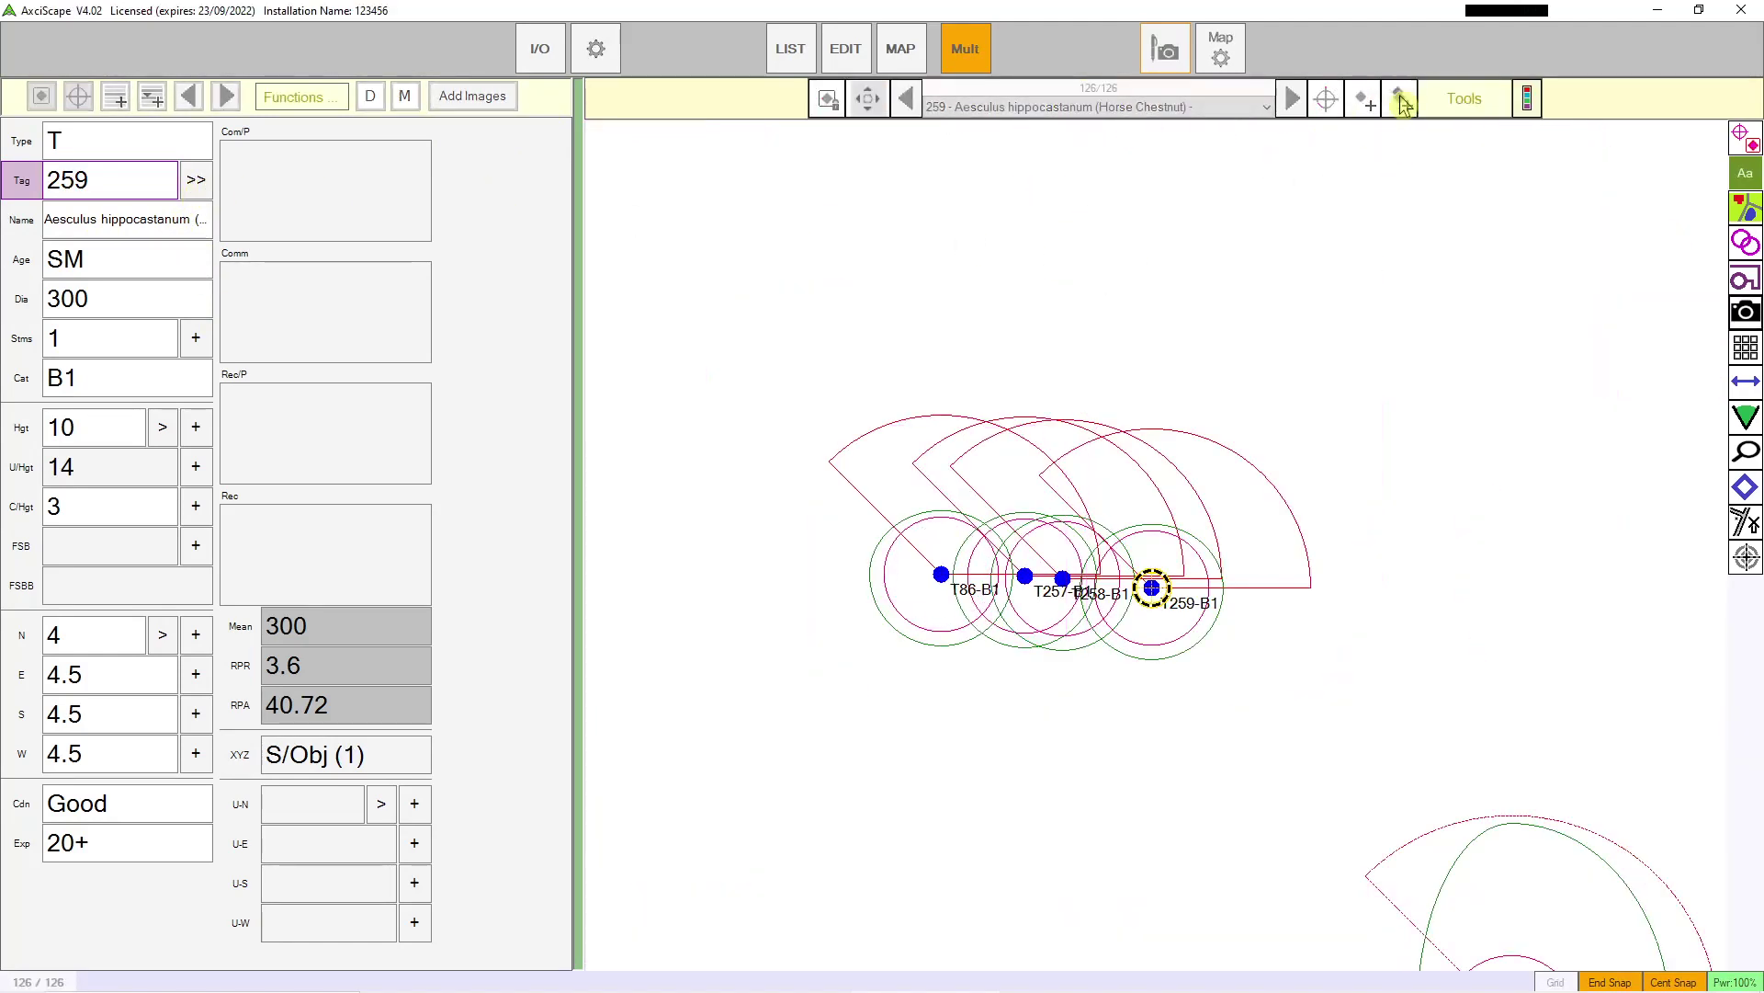
click(1265, 615)
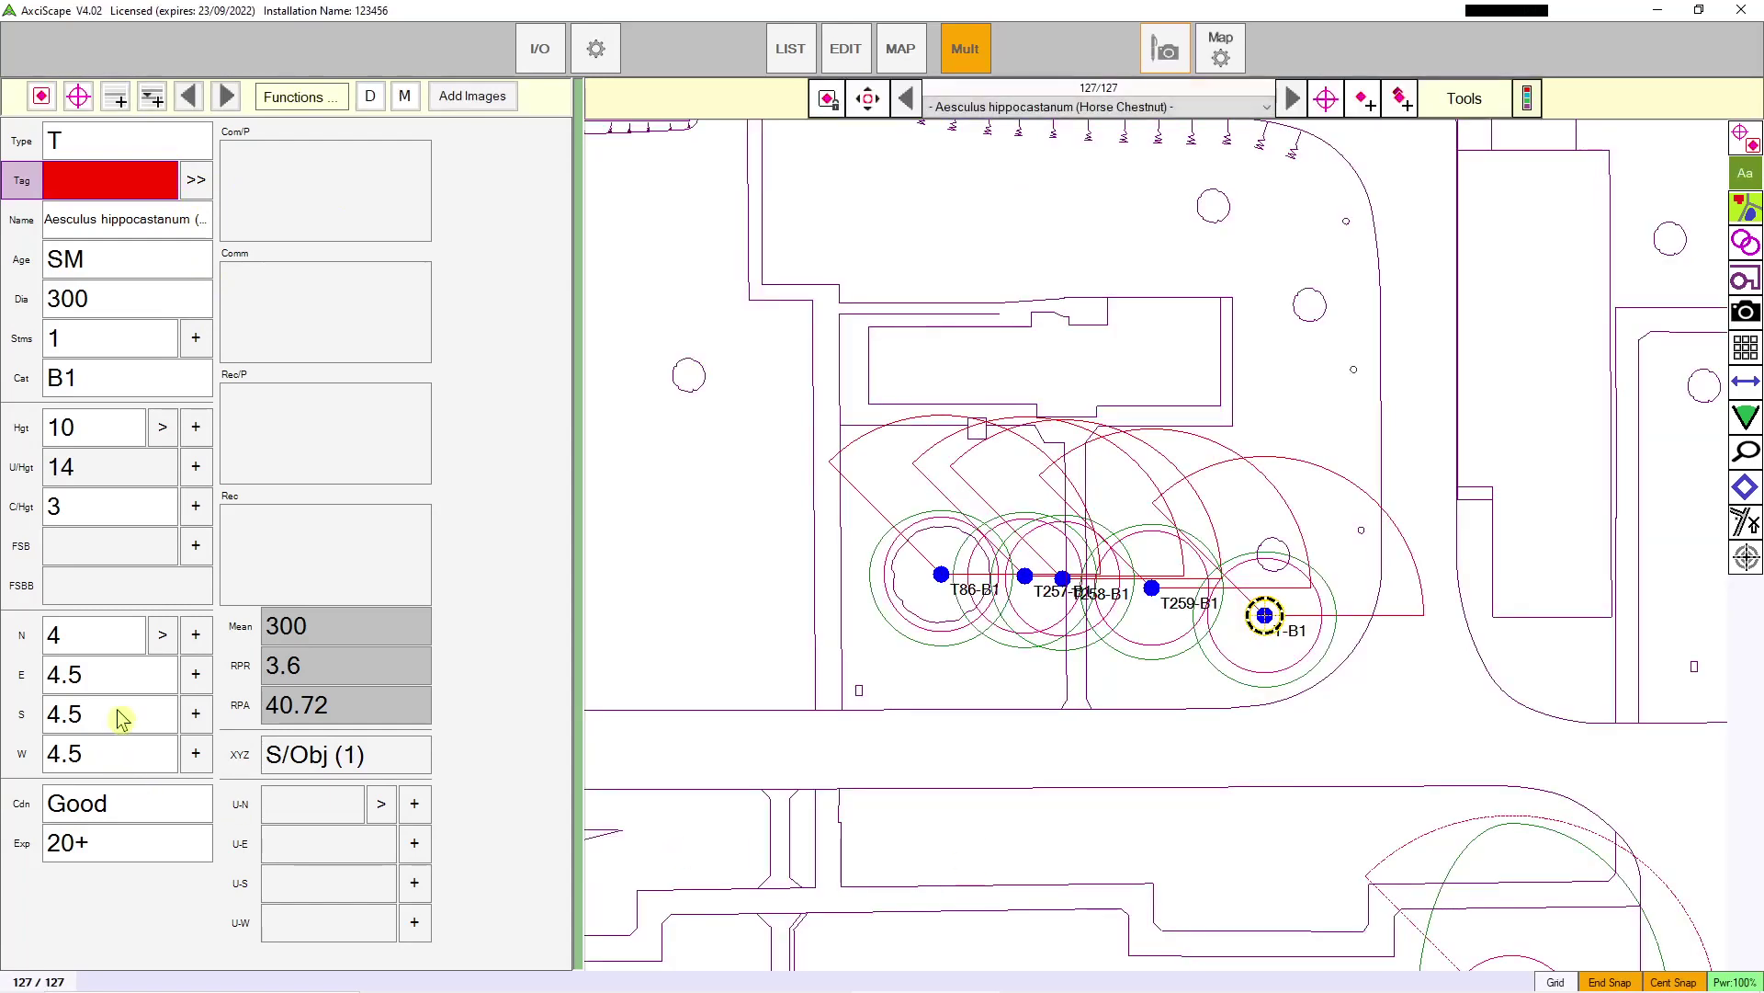
click(195, 714)
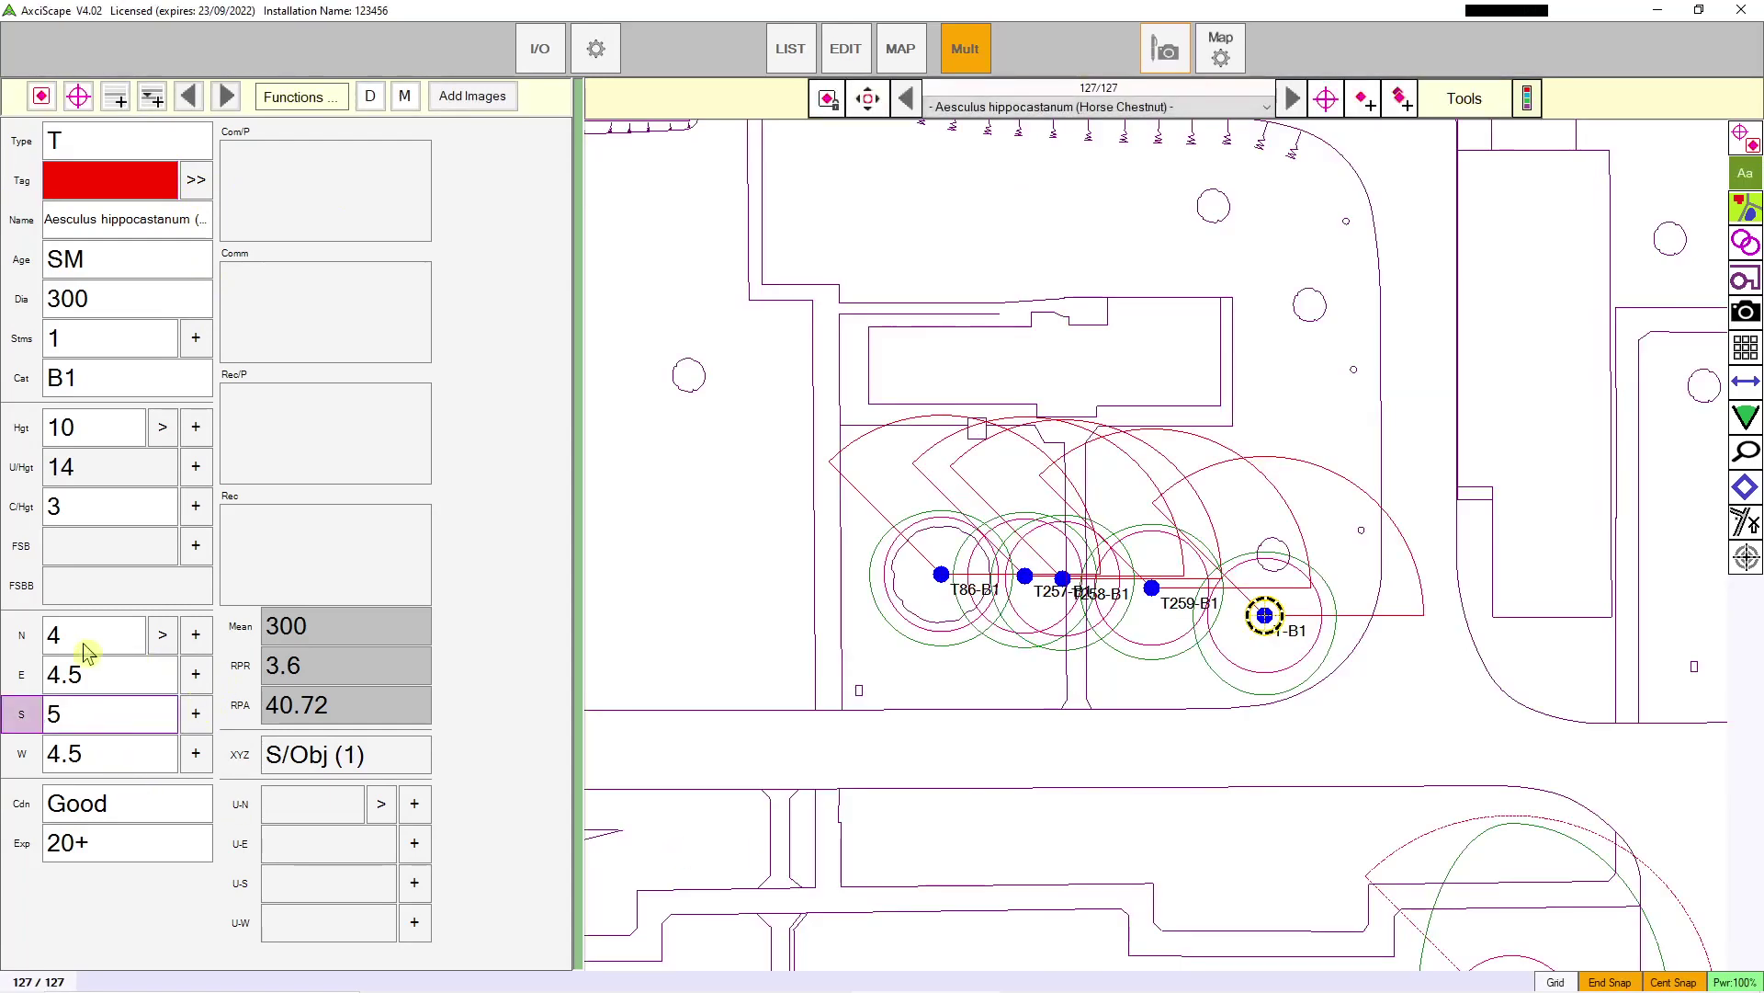
click(86, 653)
click(789, 384)
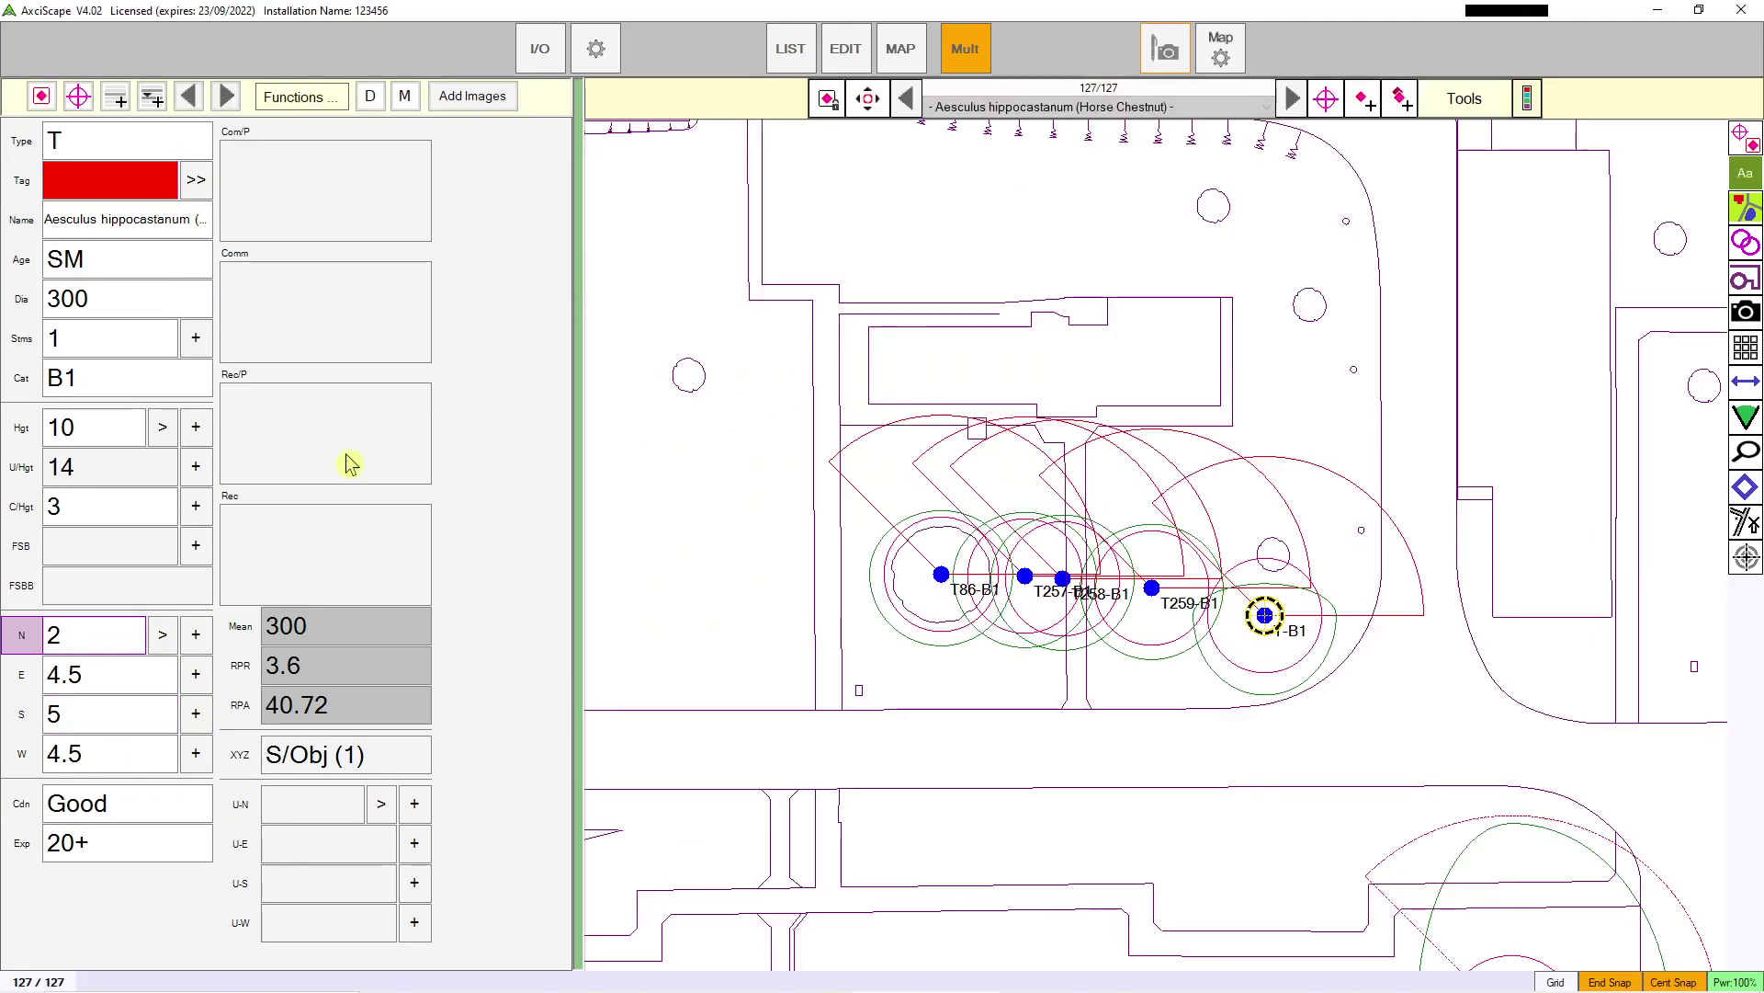
Step: Set the easternmost copy's stem diameter to 400 and give it tag 260
click(110, 308)
click(662, 460)
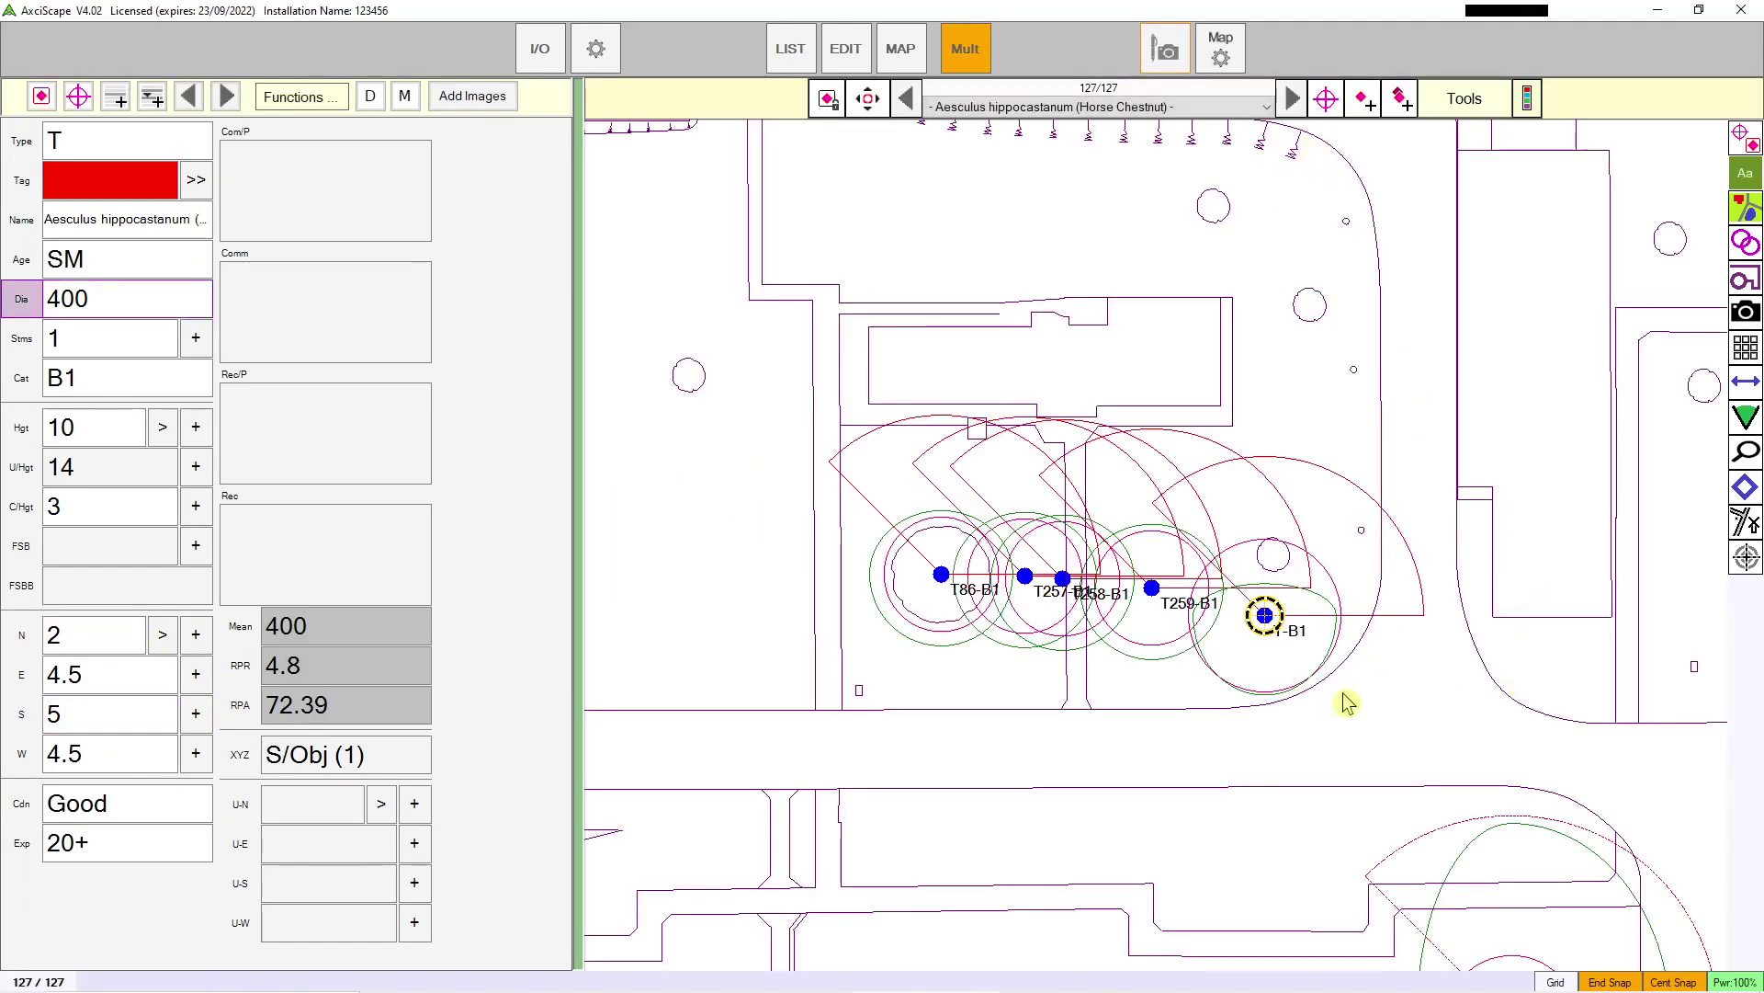
click(196, 179)
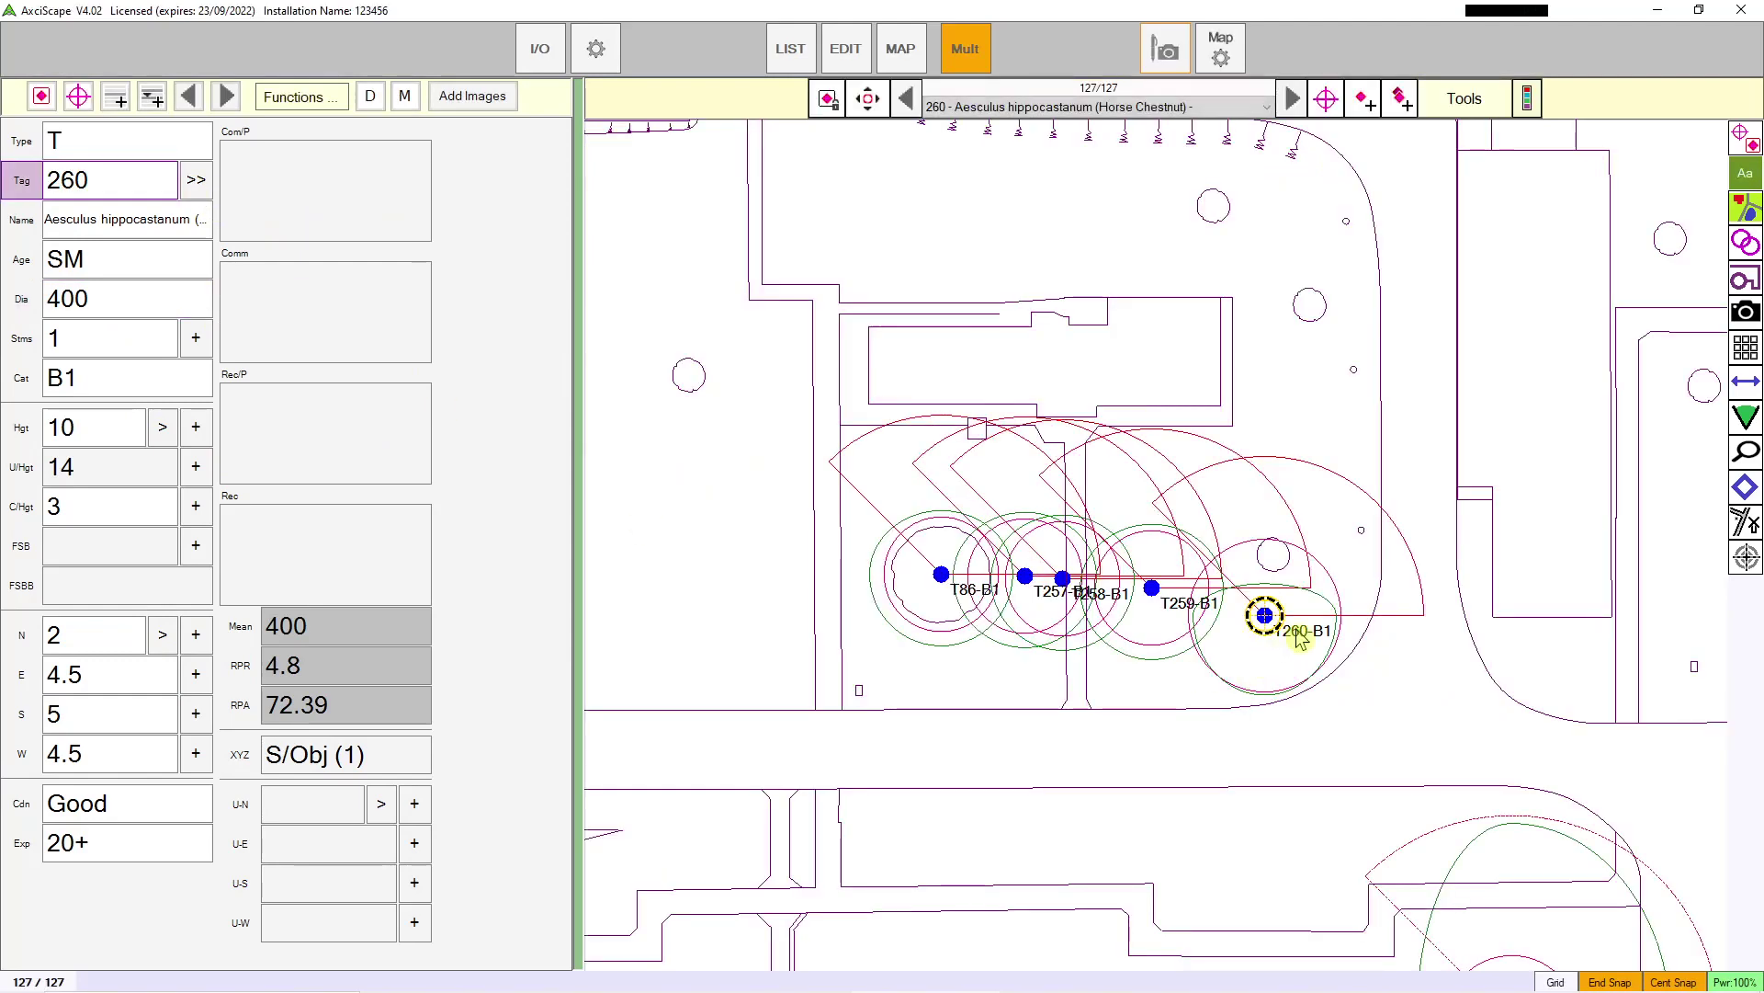
scroll(1300, 641, up, 3)
scroll(1300, 641, down, 3)
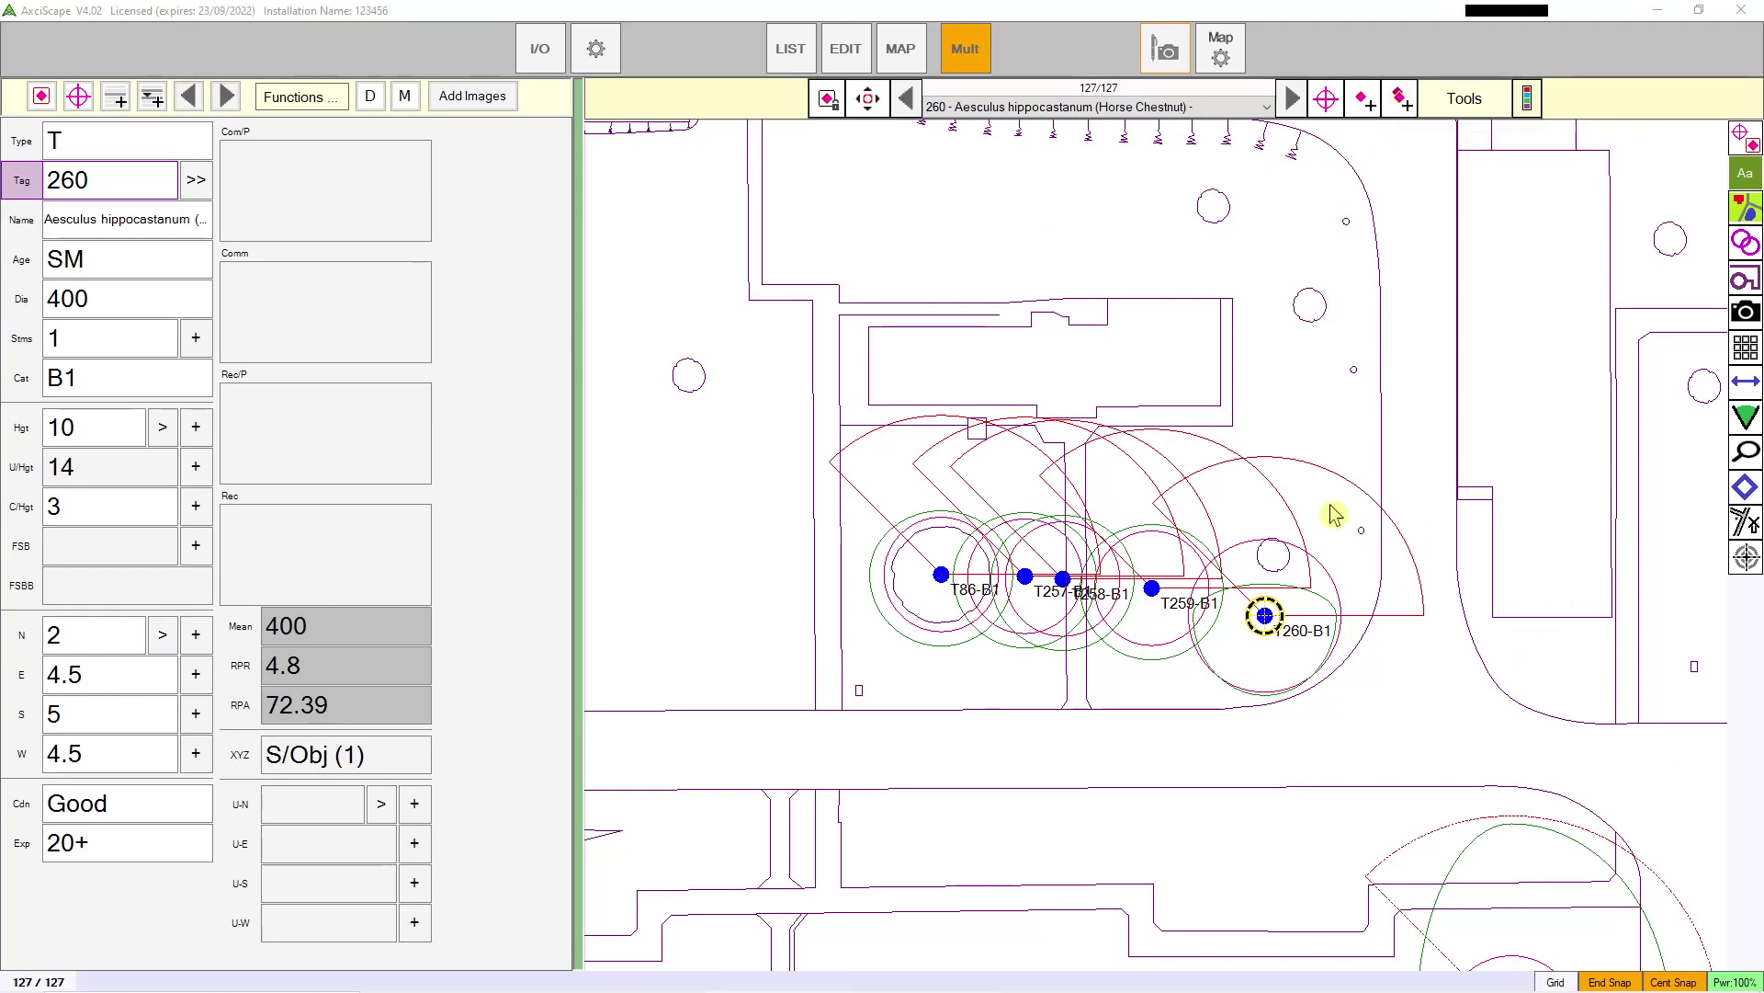
scroll(1327, 510, down, 1)
drag(1322, 439, 1205, 500)
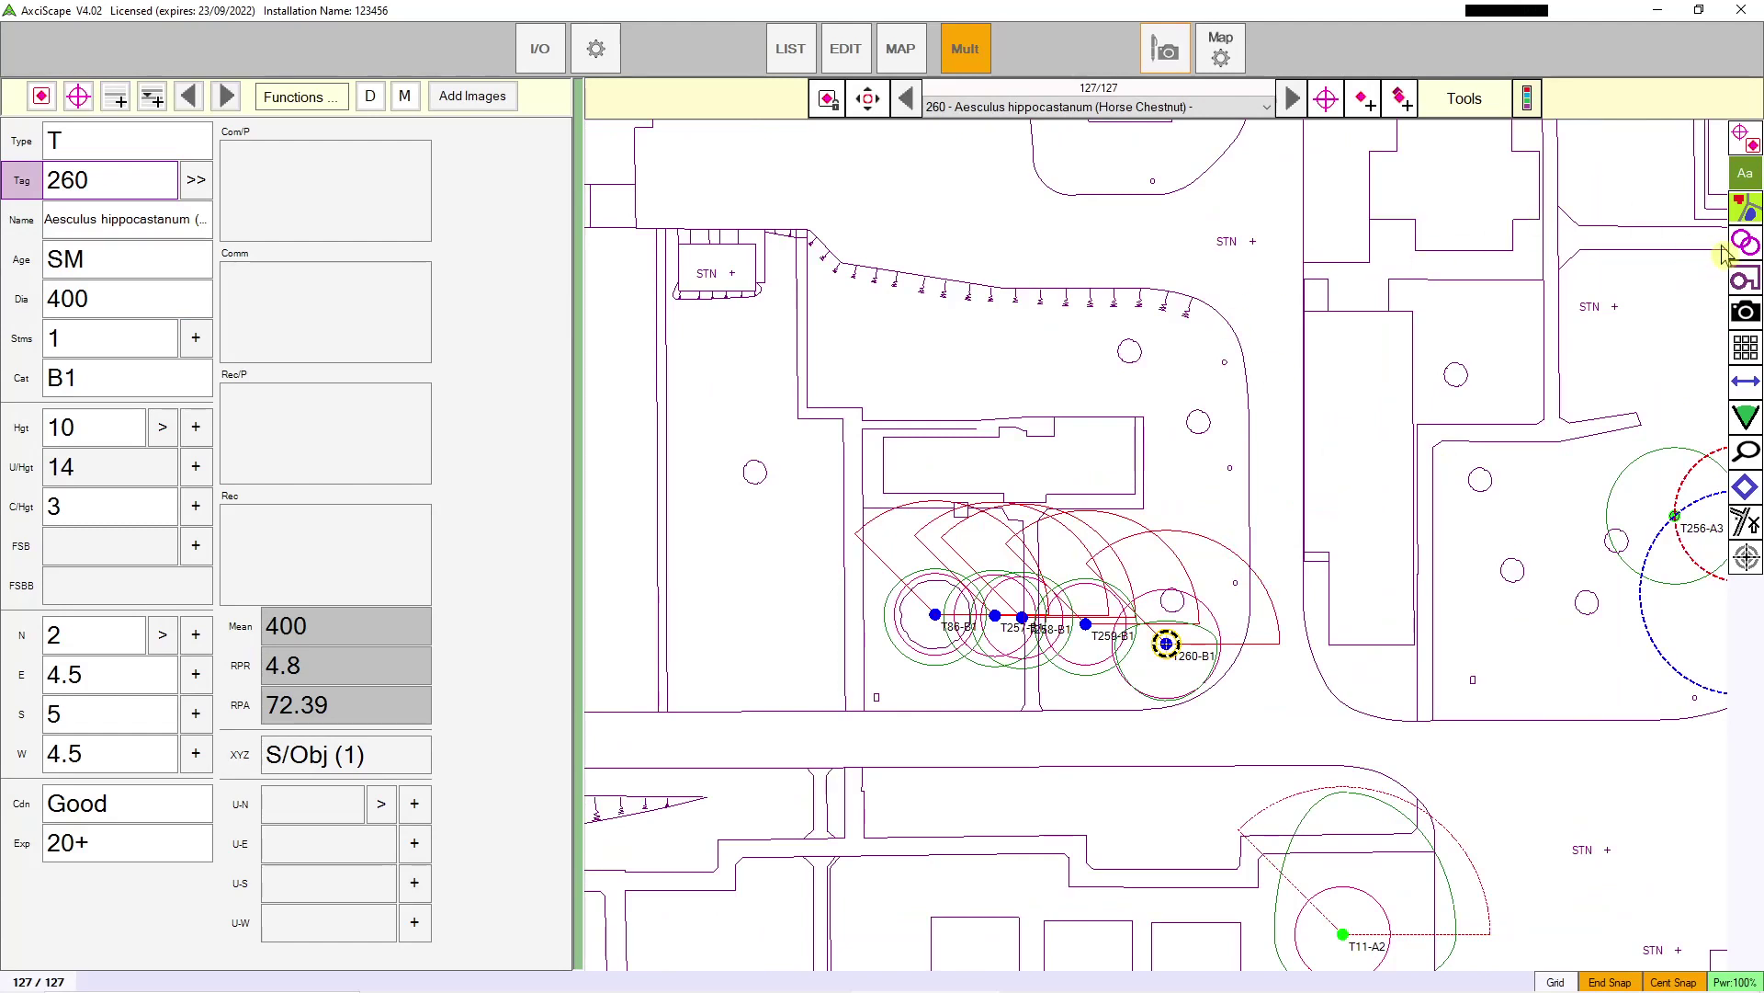
click(1747, 210)
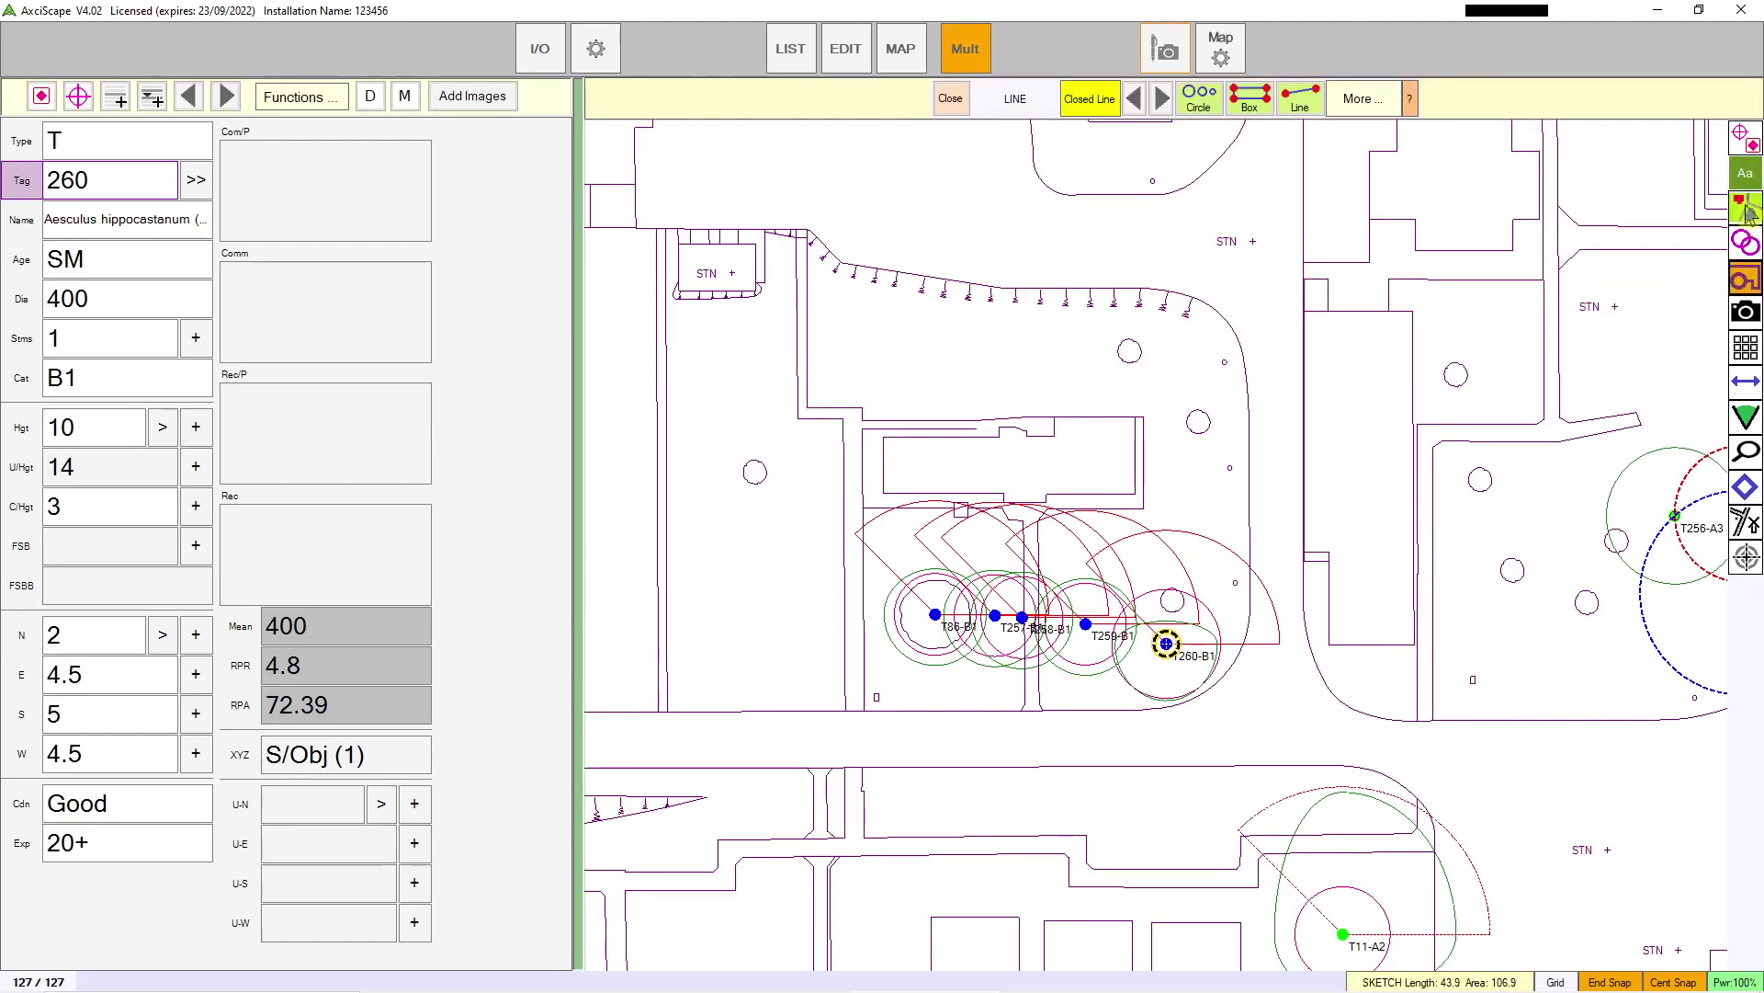
click(1747, 210)
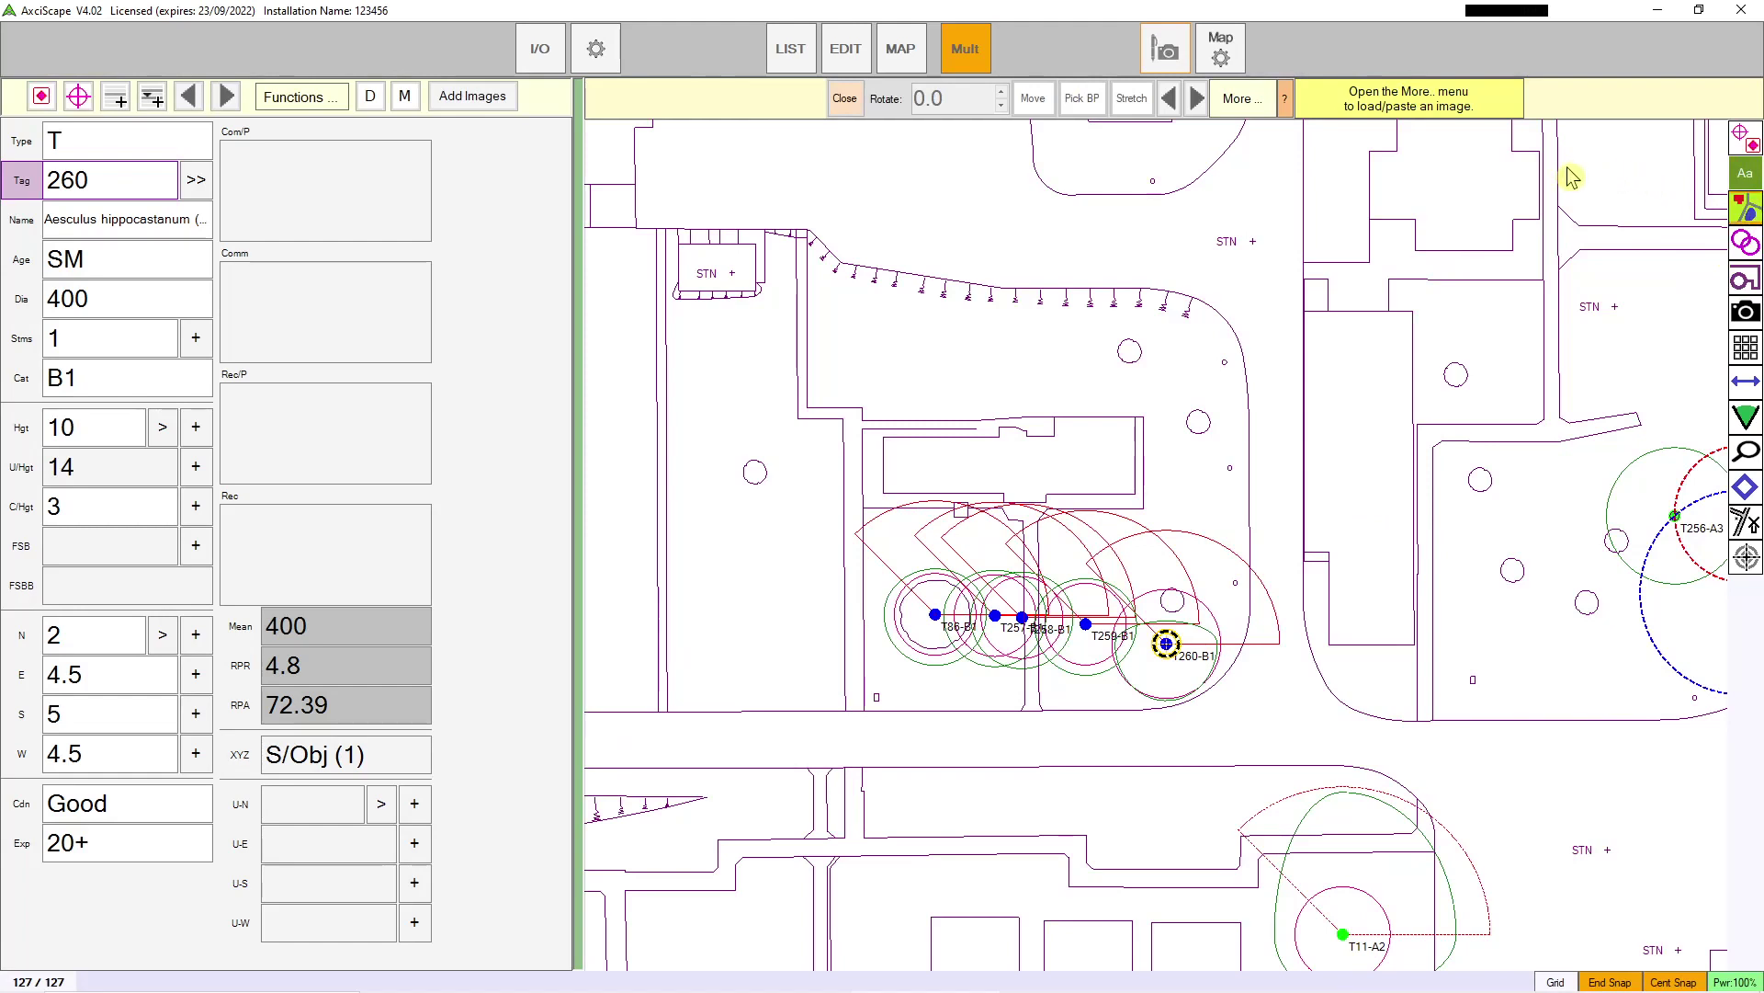
click(843, 108)
scroll(1461, 423, down, 2)
scroll(1209, 551, down, 1)
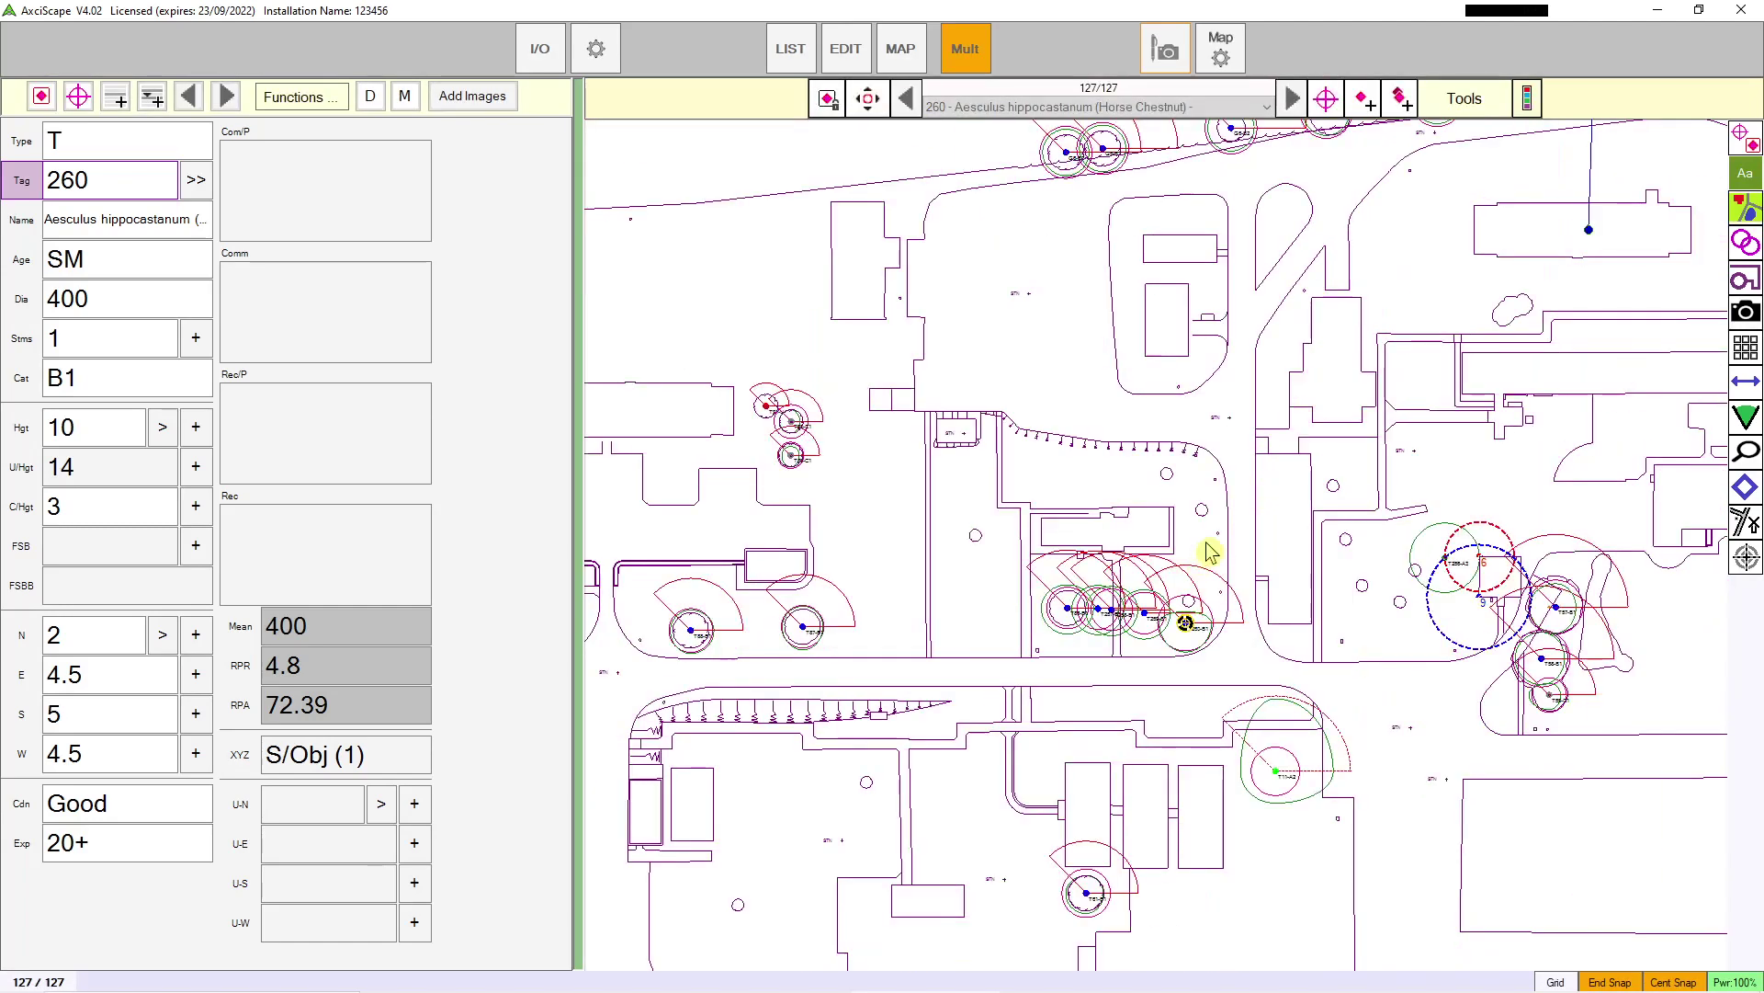
scroll(1379, 436, down, 1)
scroll(1199, 464, down, 1)
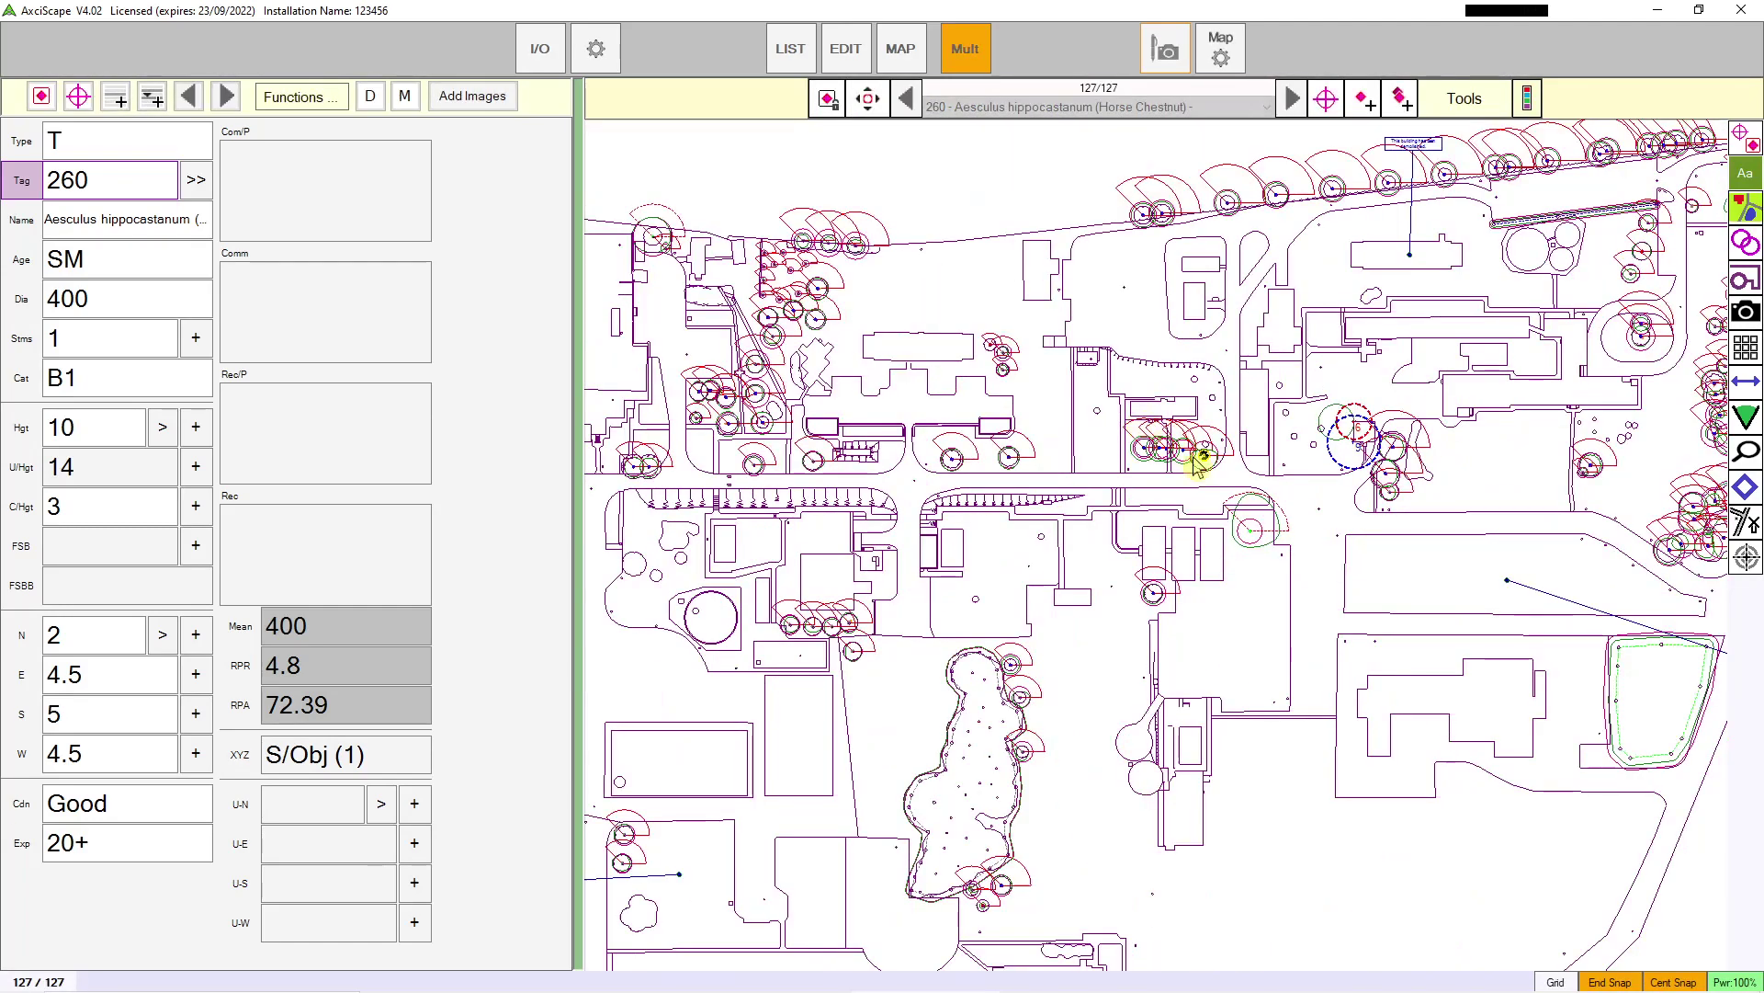
scroll(1379, 444, up, 3)
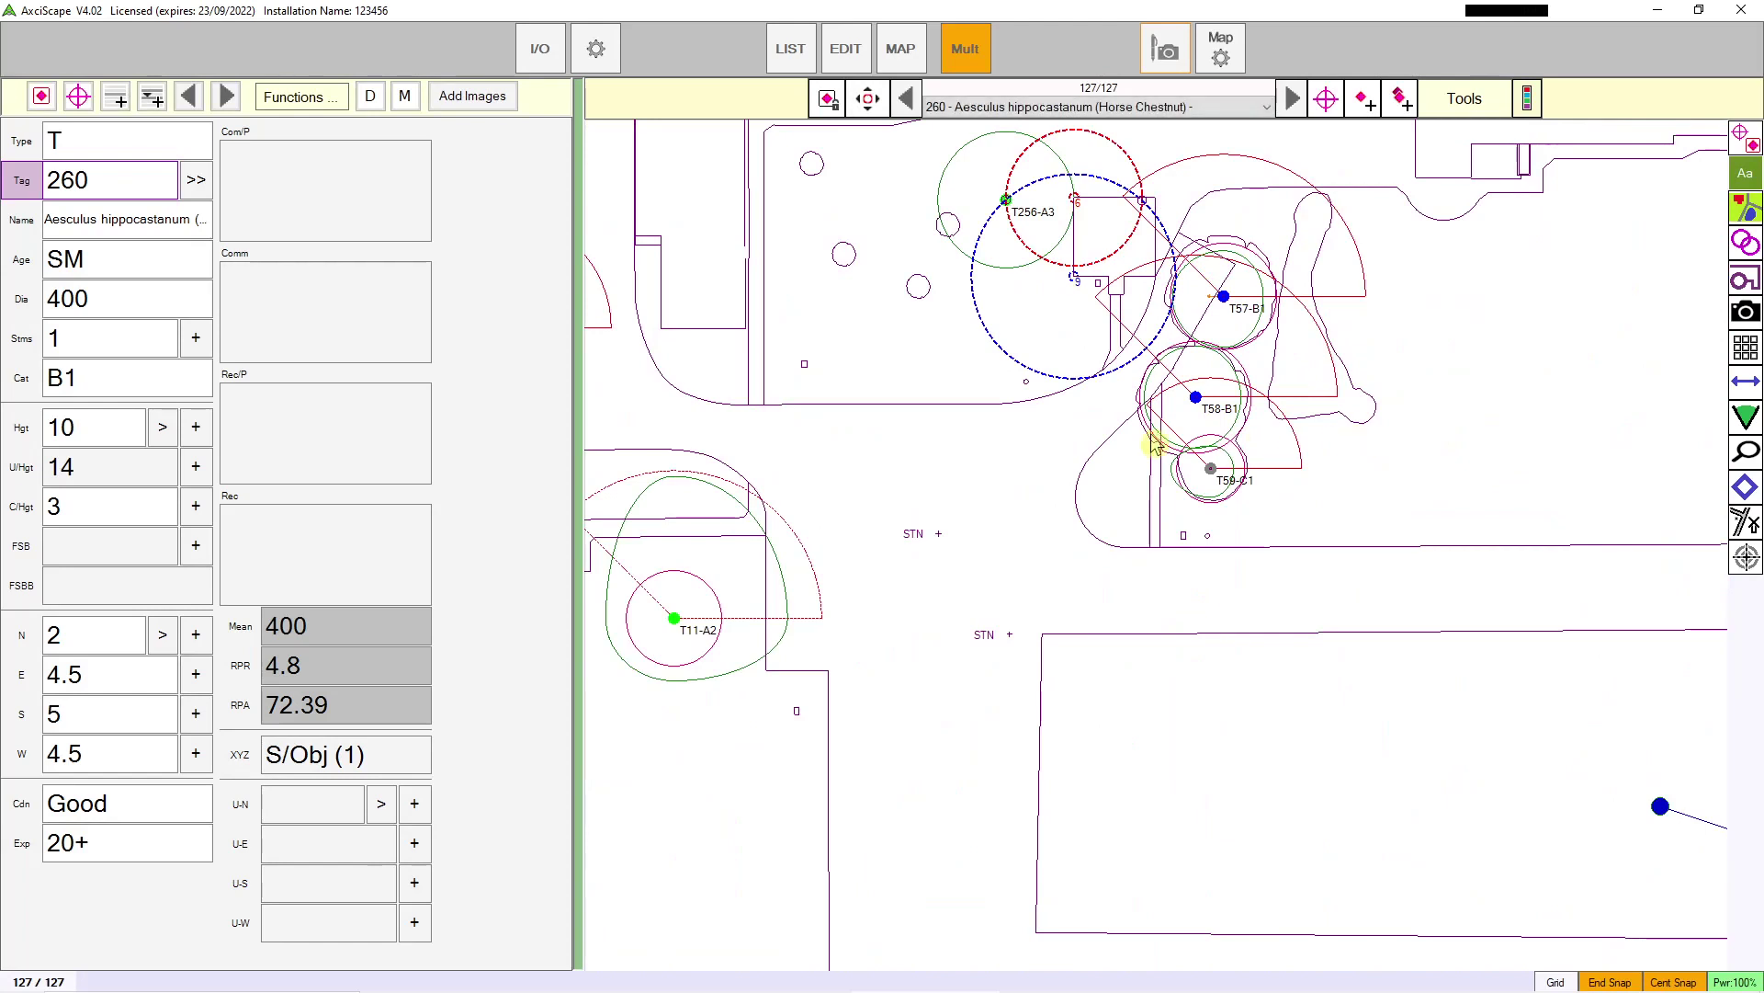
drag(889, 405, 1085, 583)
drag(1068, 353, 1072, 464)
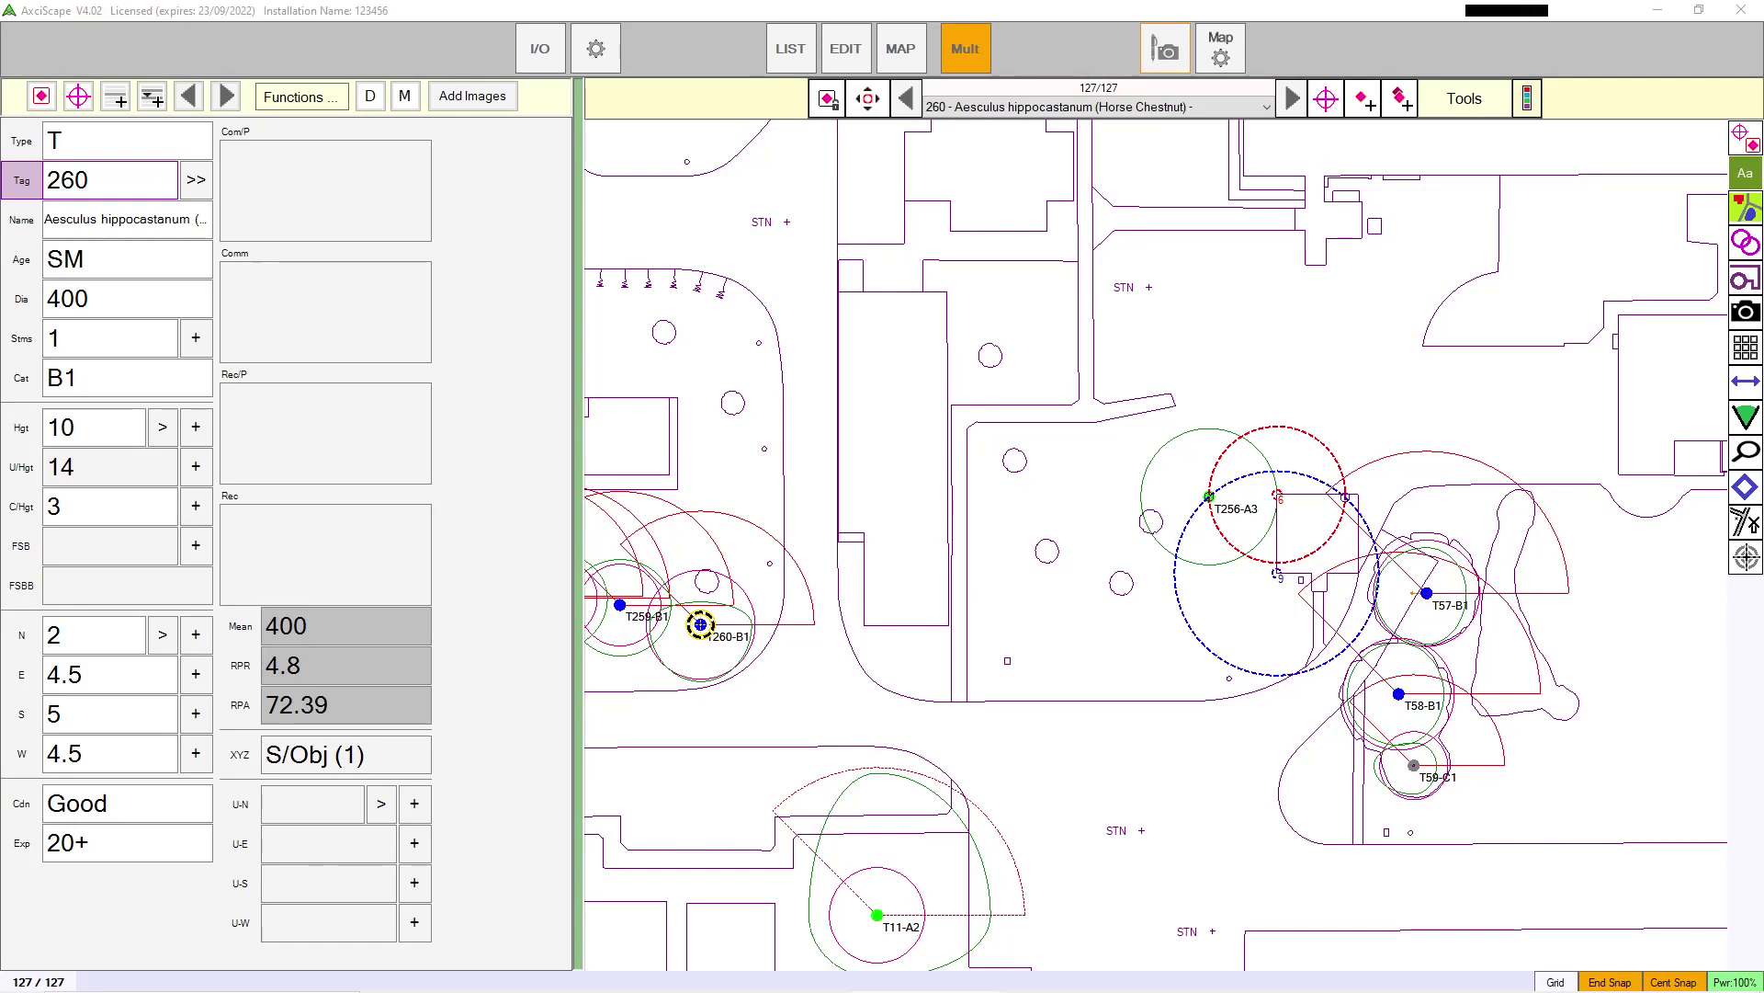
Step: Reset the project by clearing the map and database, and show the empty record list
click(542, 50)
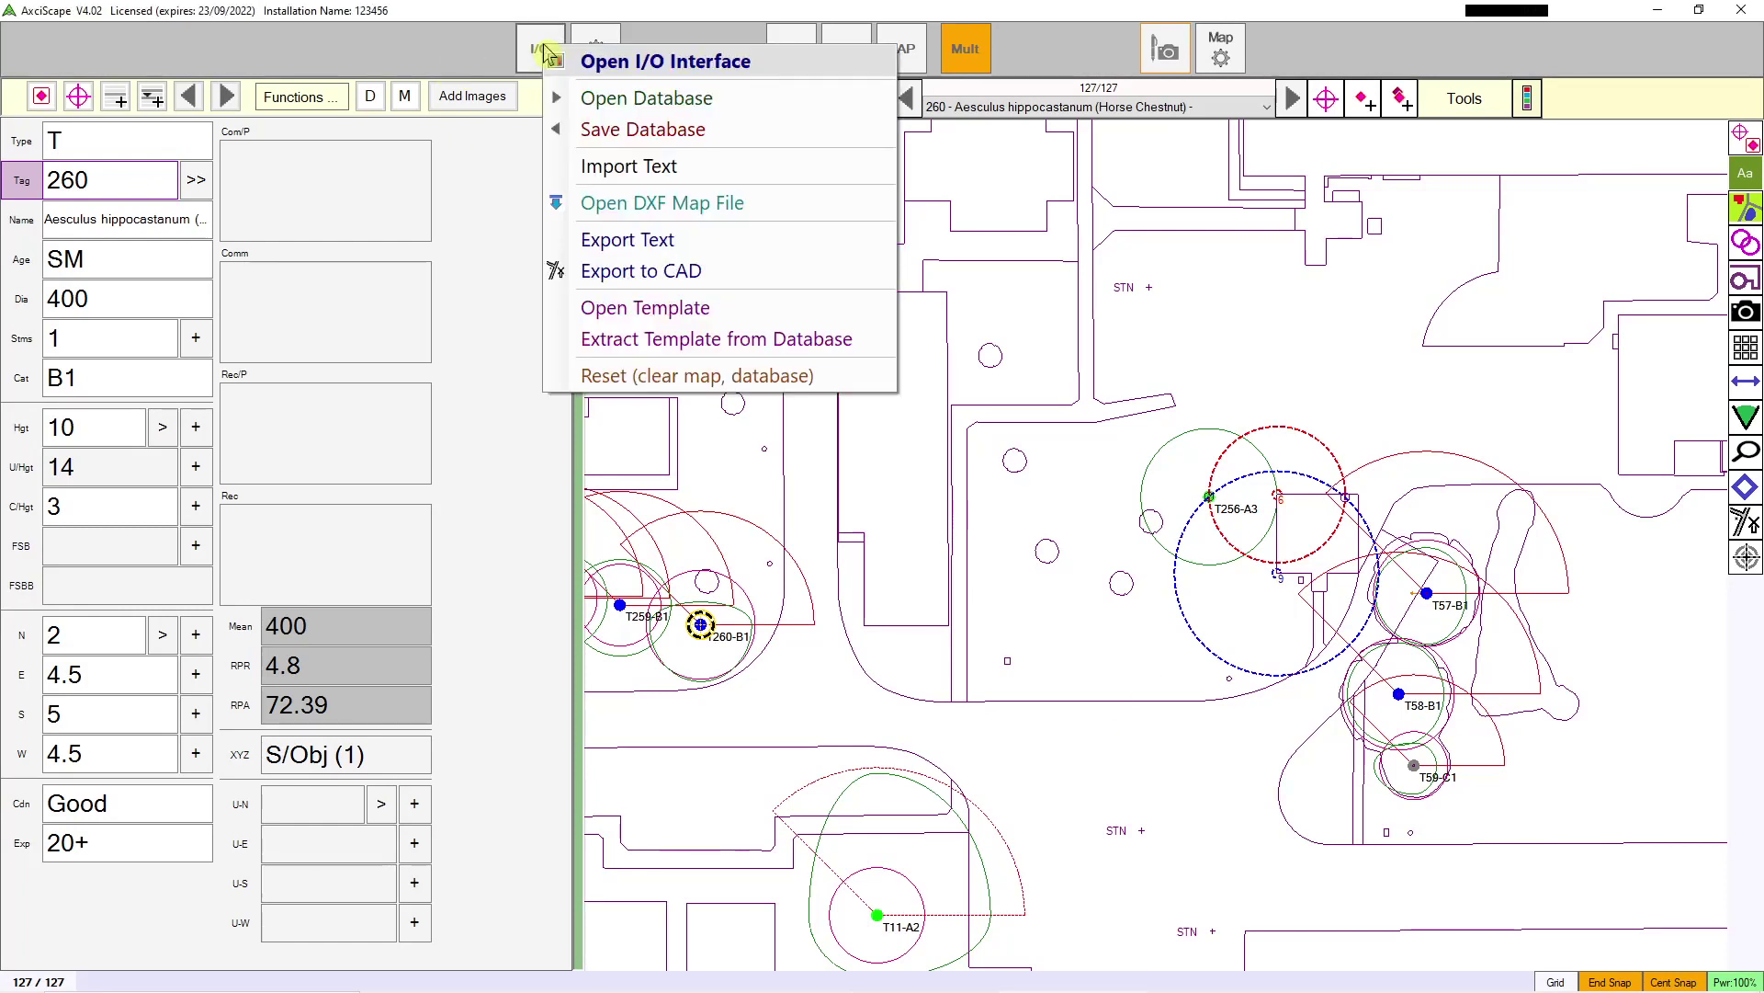
click(678, 383)
click(940, 570)
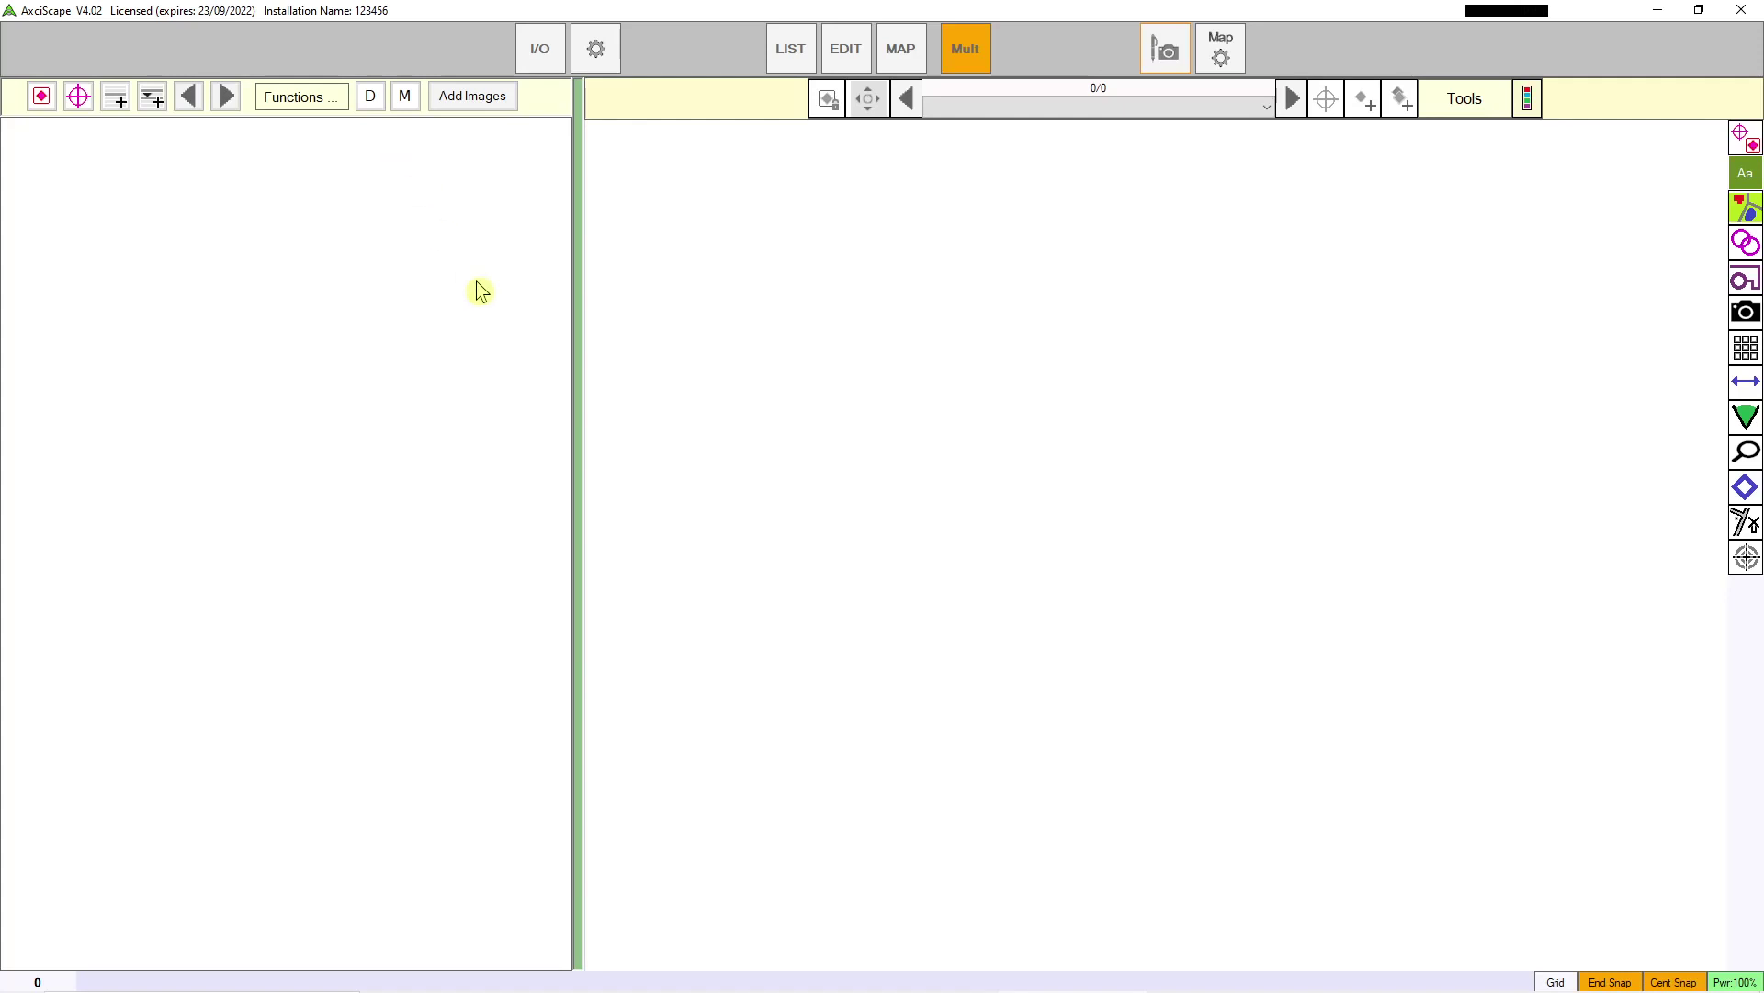
click(779, 53)
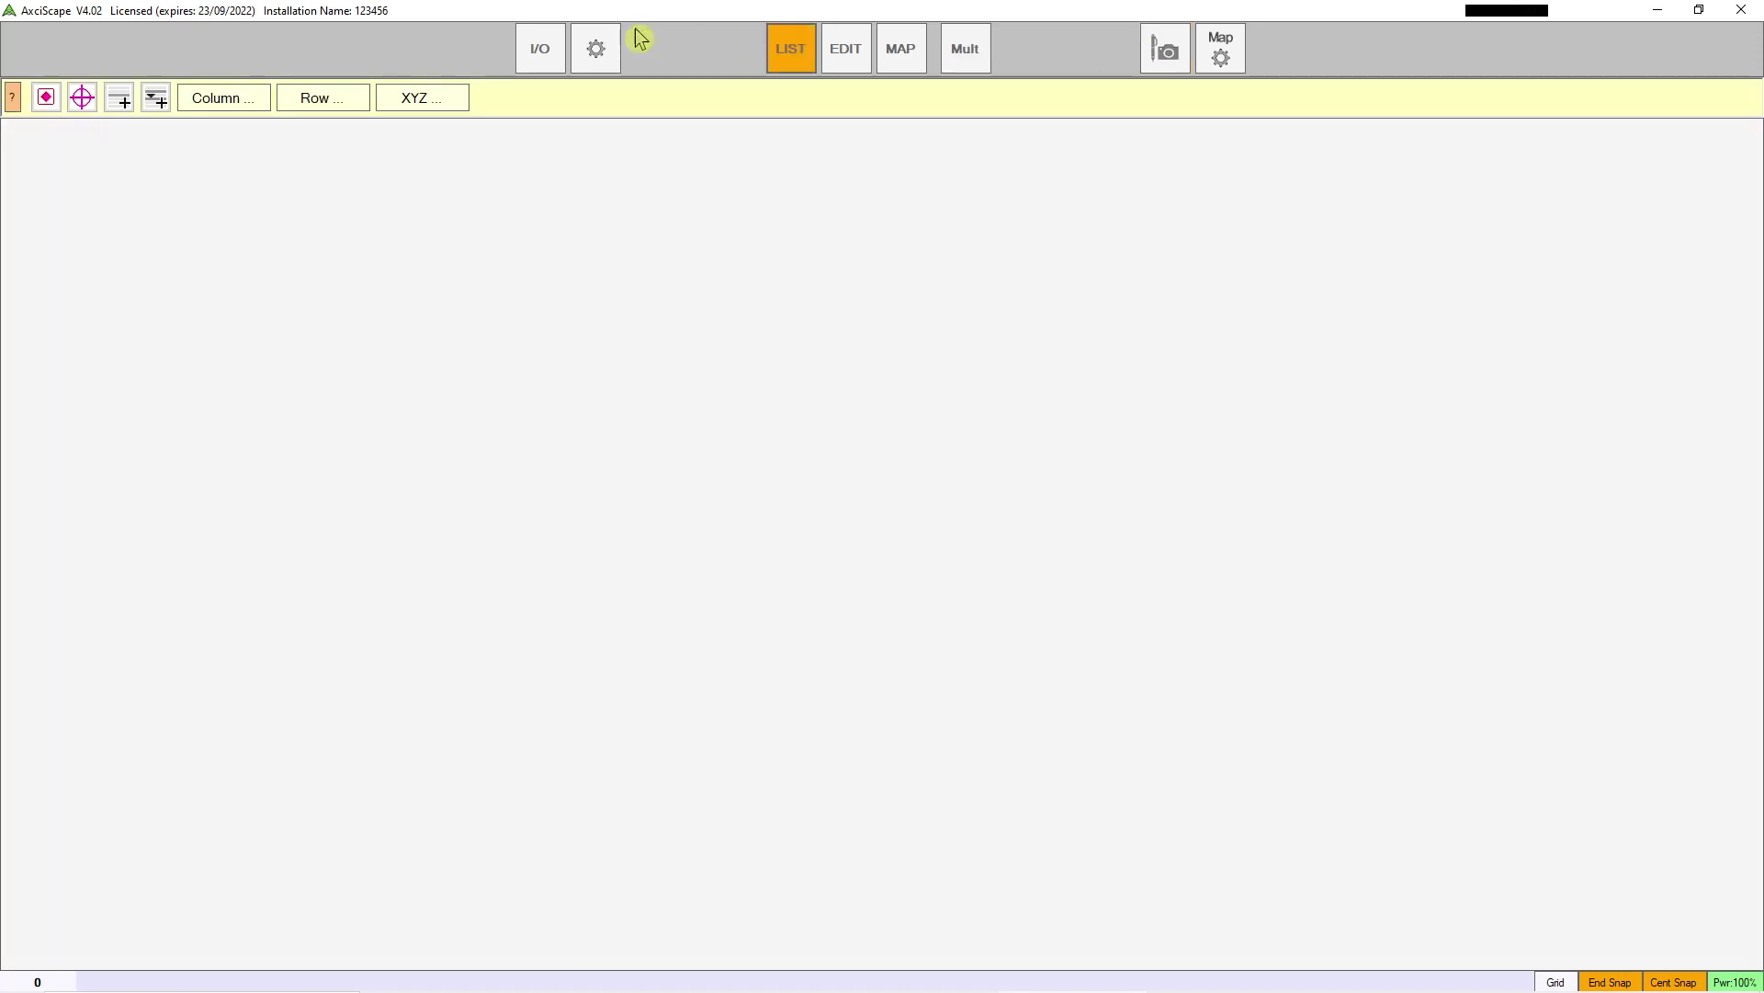
Step: Load the template Bs5837_template.axt from the AxciScape_Work_Space\Demo_Files folder on drive D
click(536, 55)
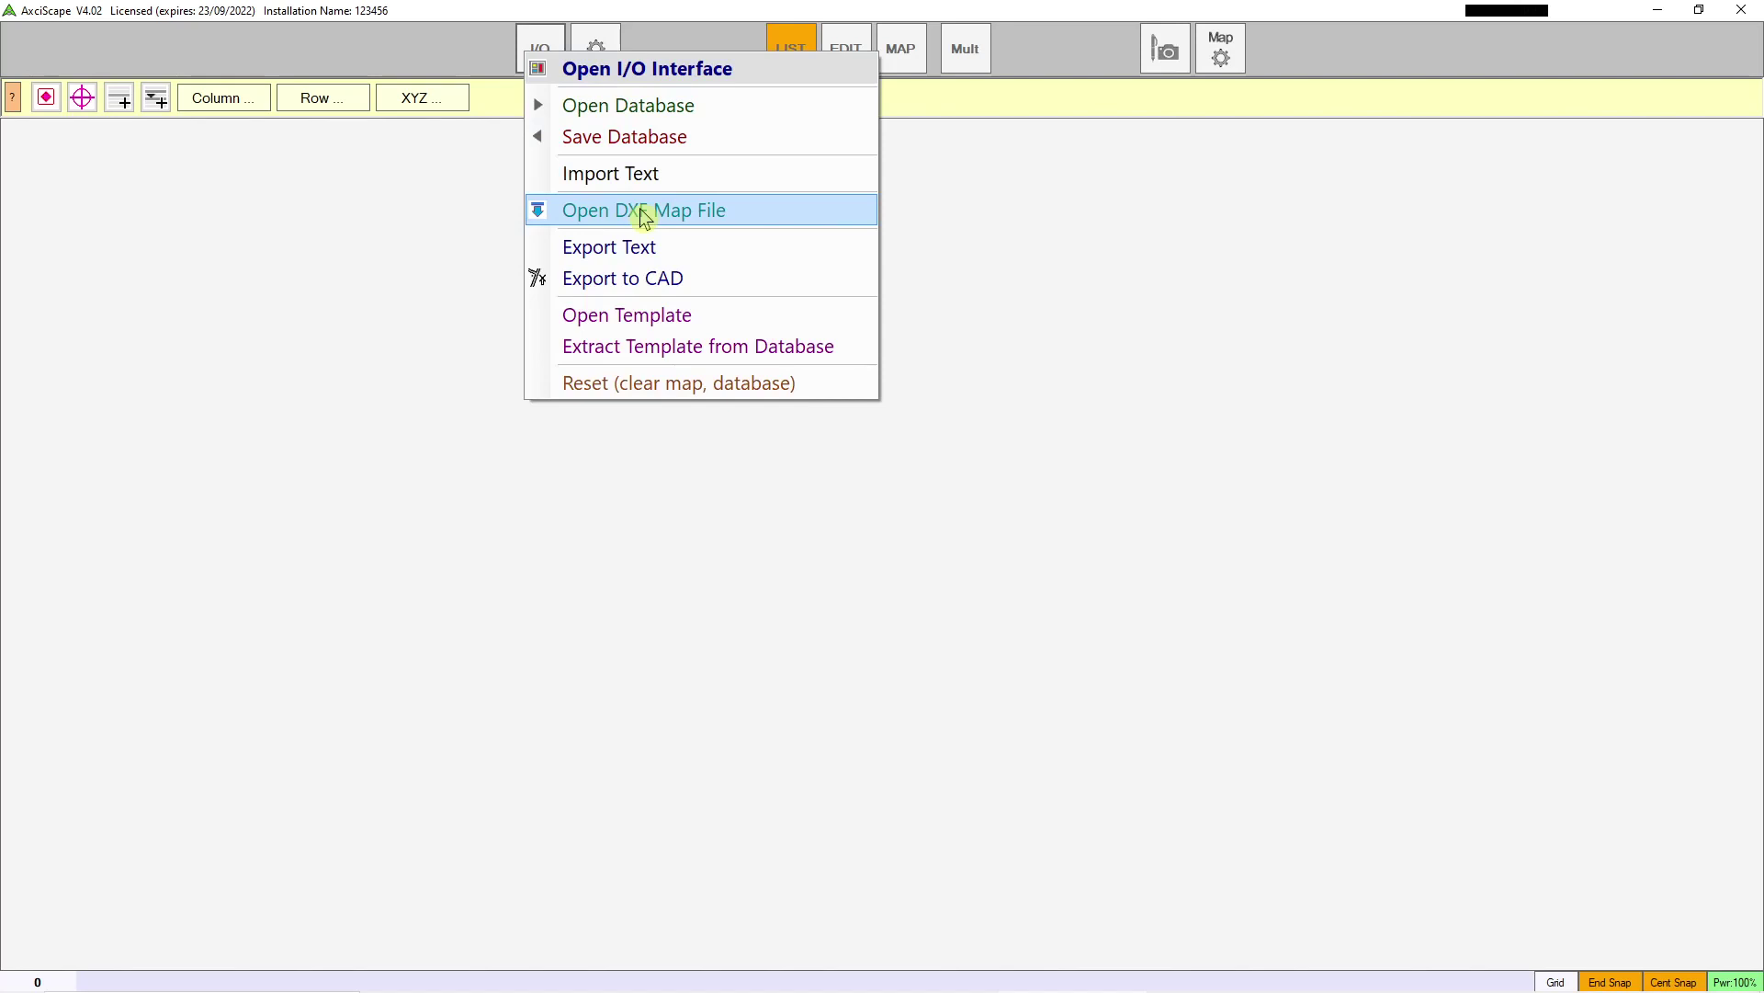
click(643, 315)
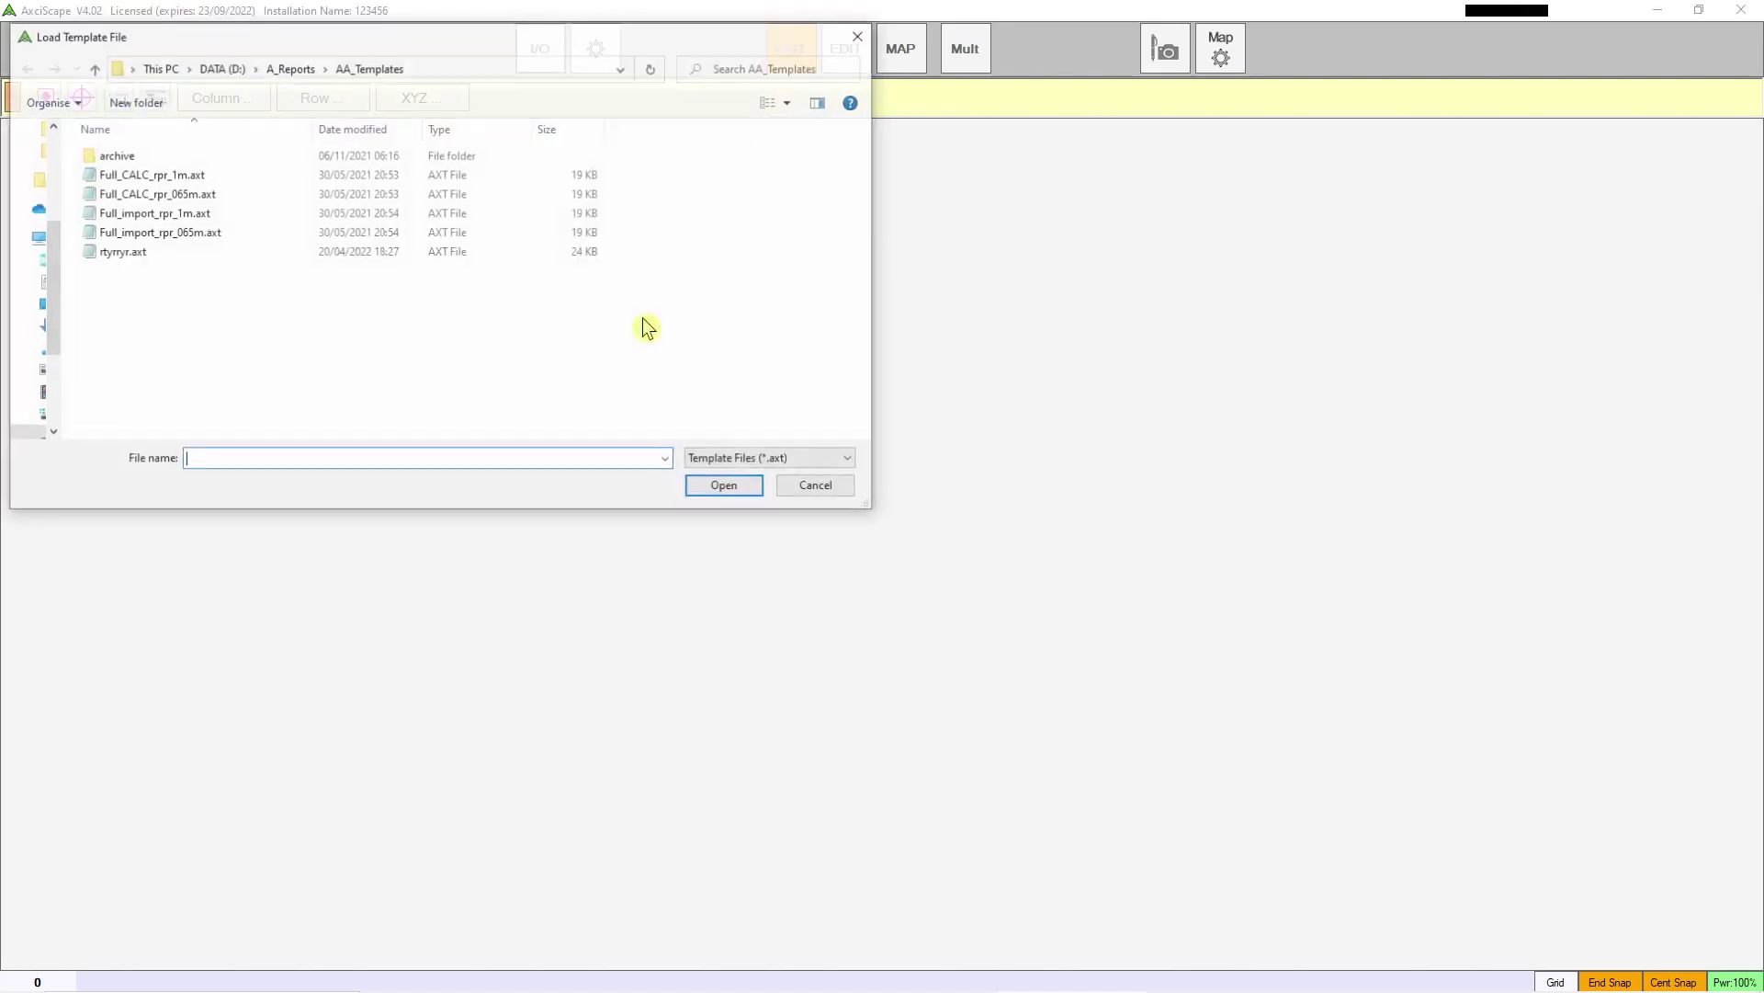
click(223, 70)
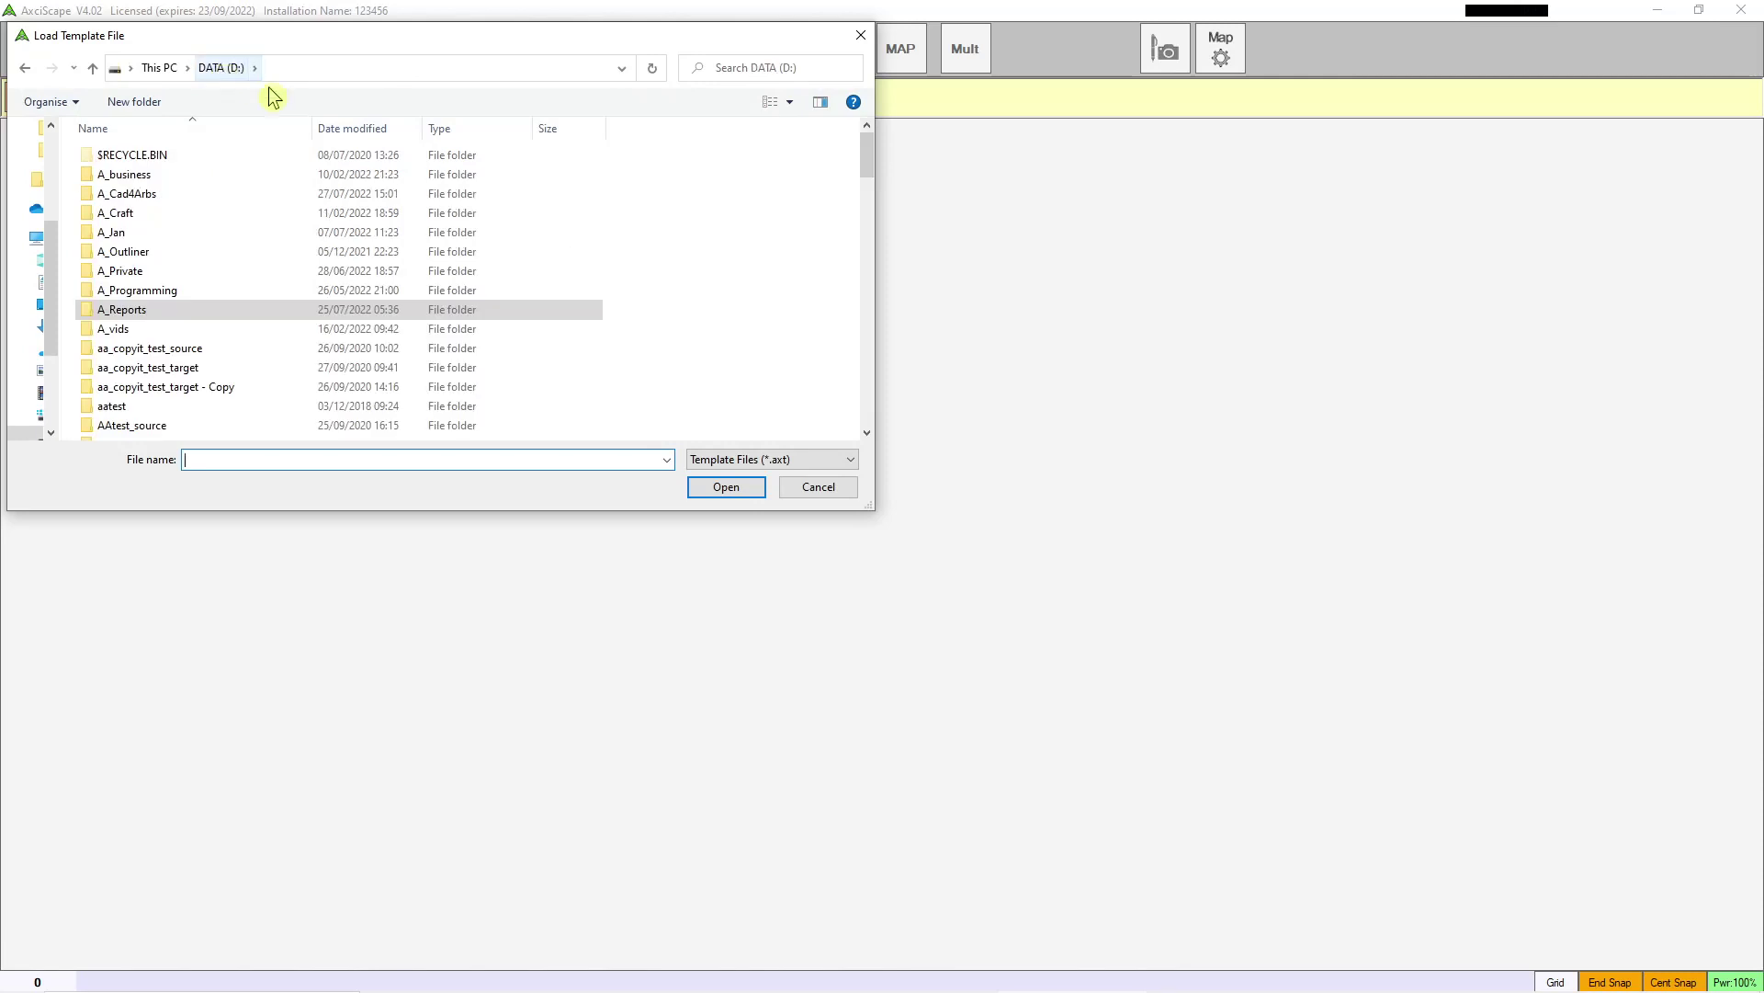
scroll(248, 337, down, 5)
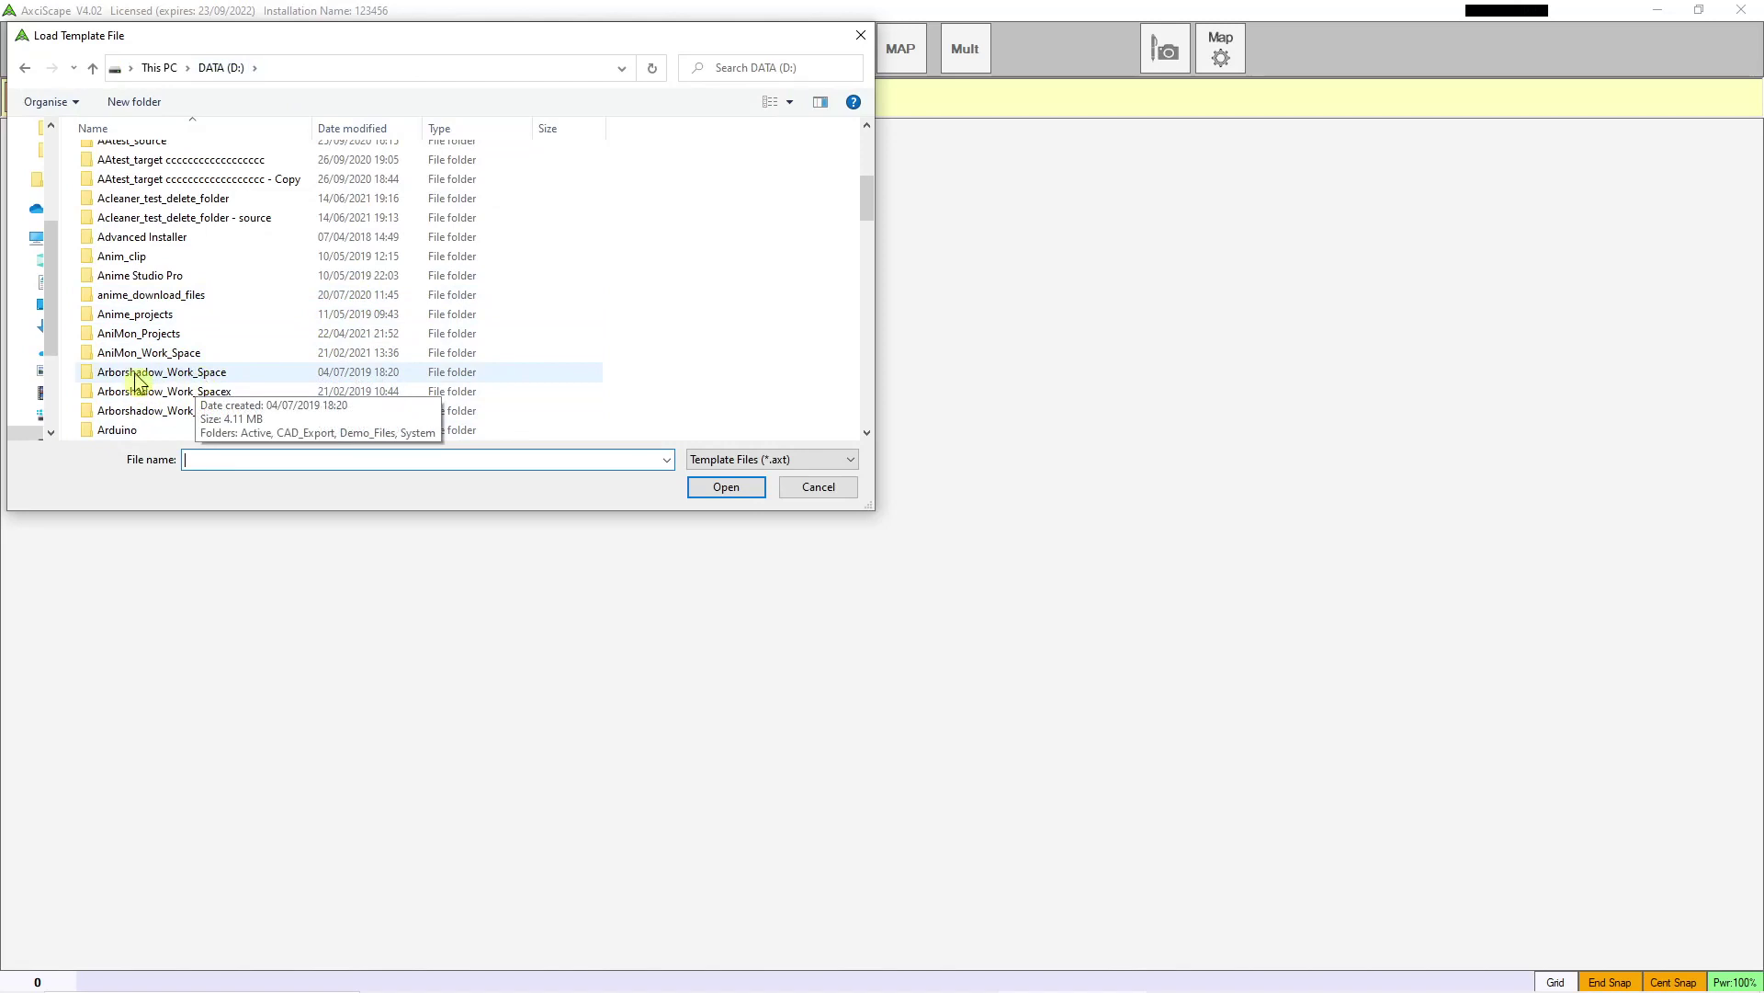
scroll(153, 367, down, 3)
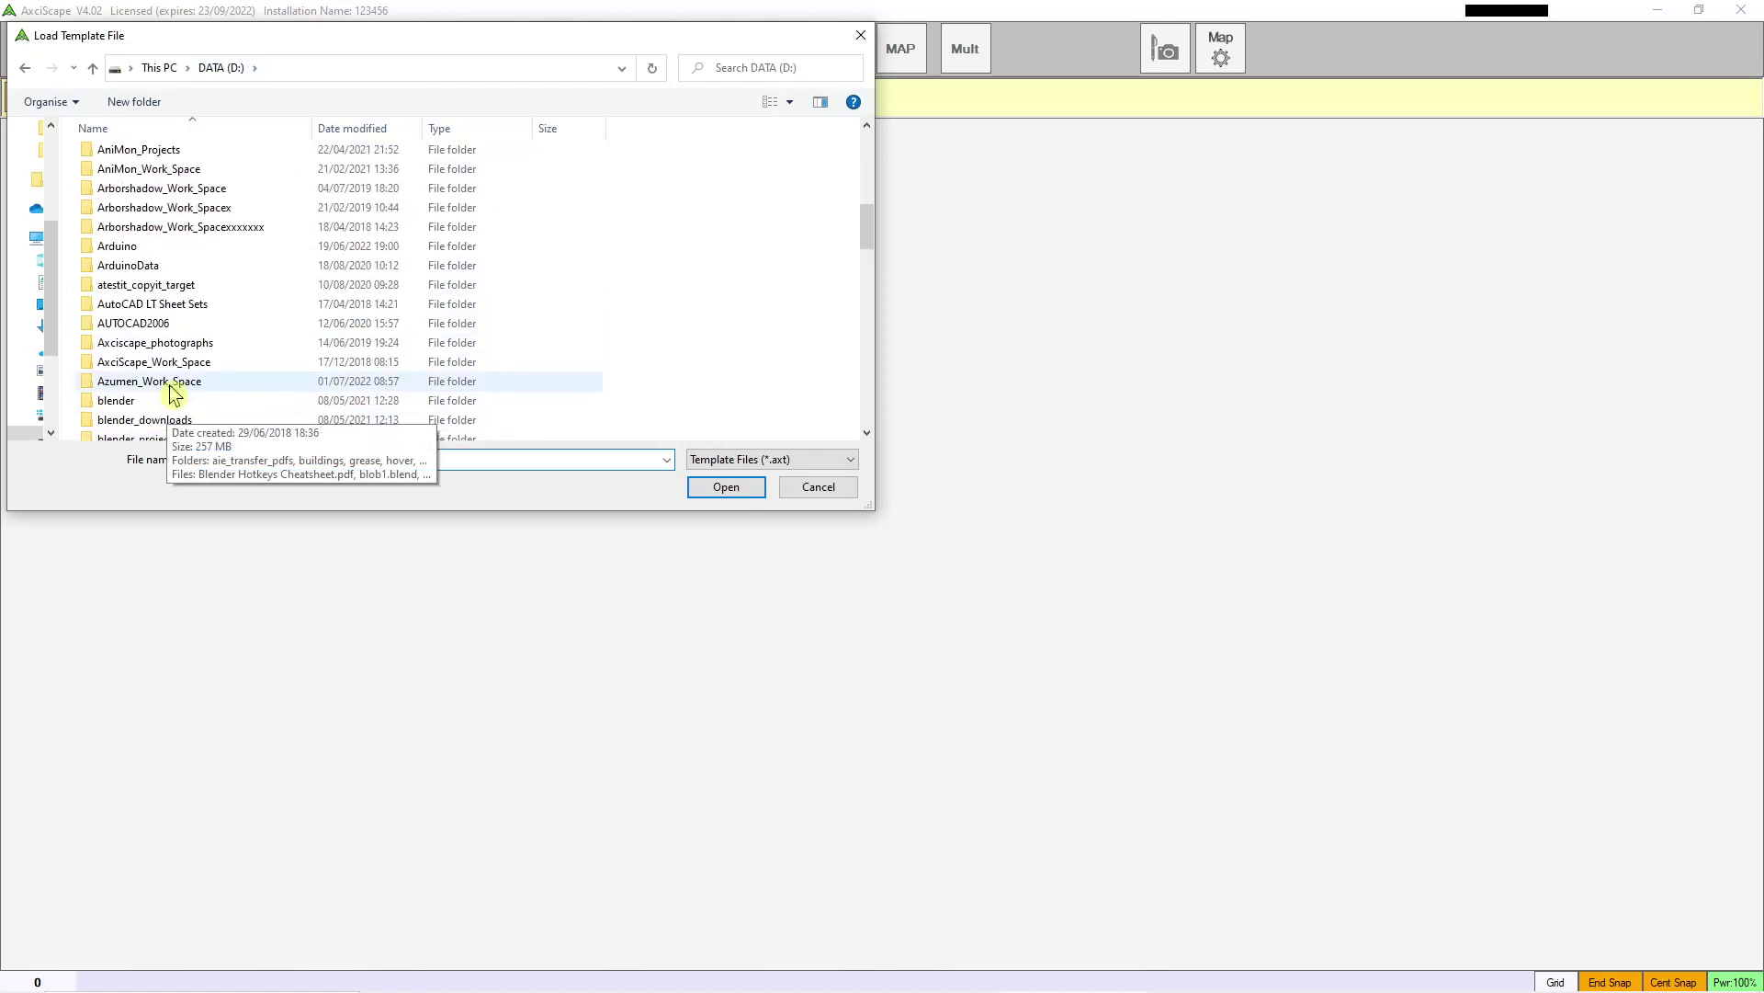
double_click(151, 365)
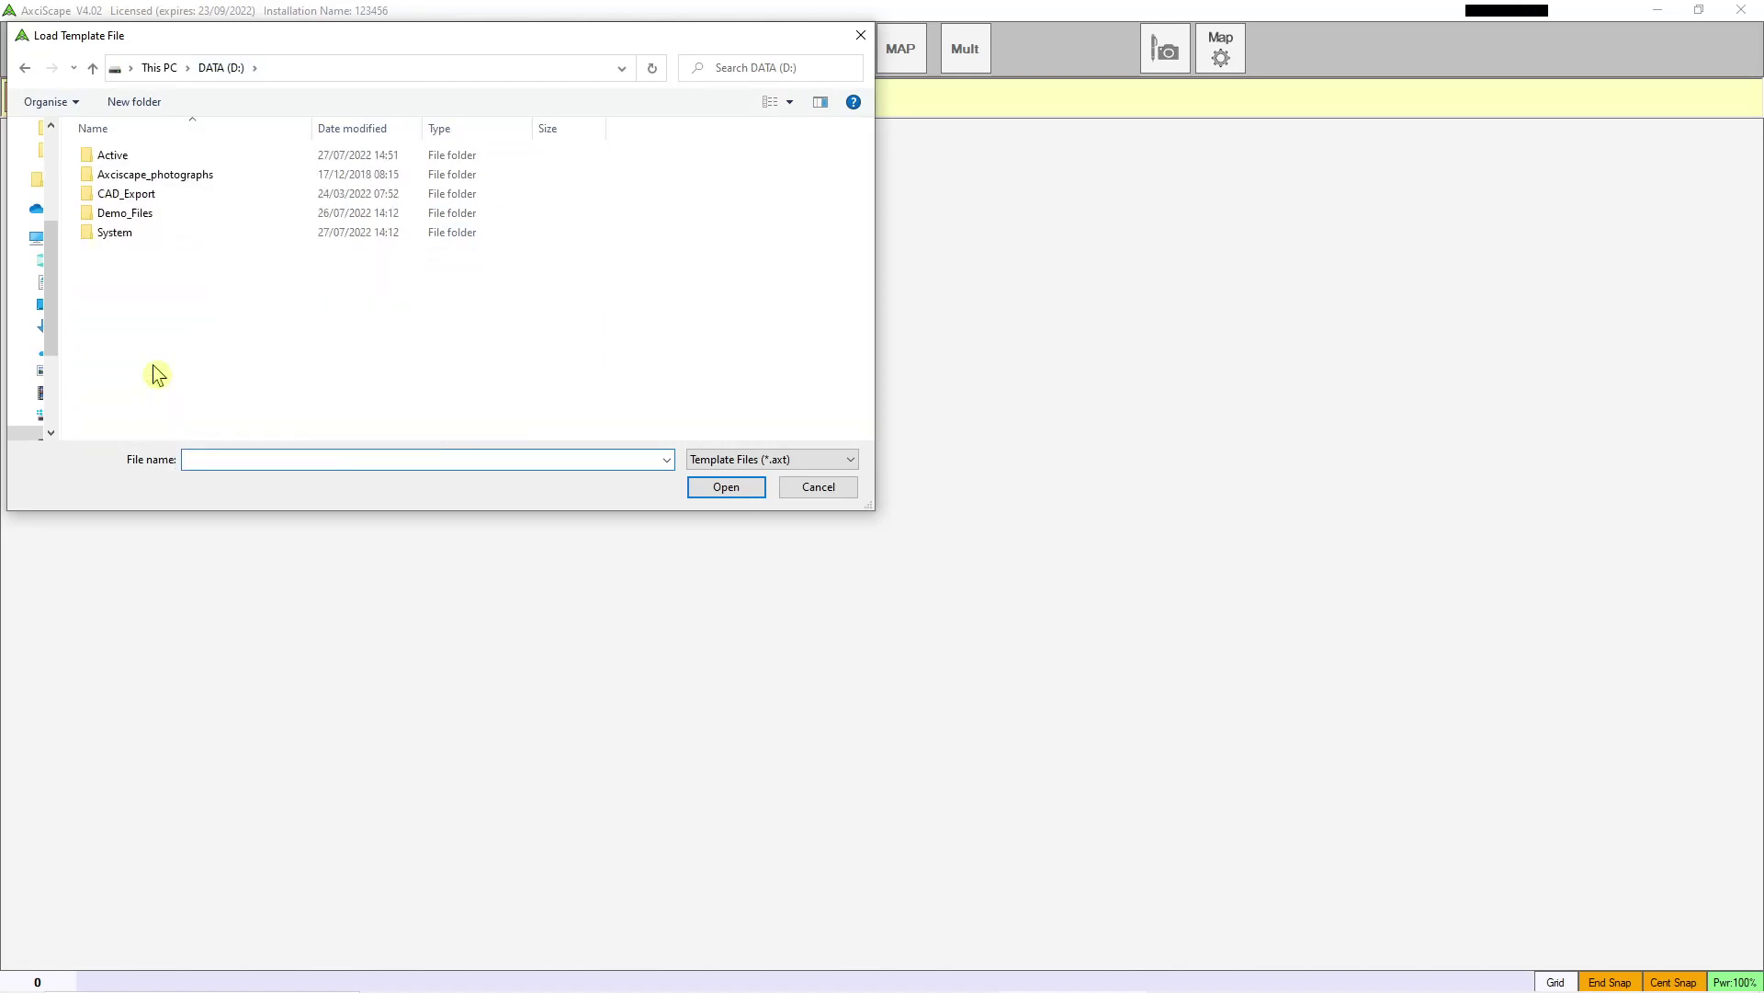
click(121, 220)
double_click(119, 220)
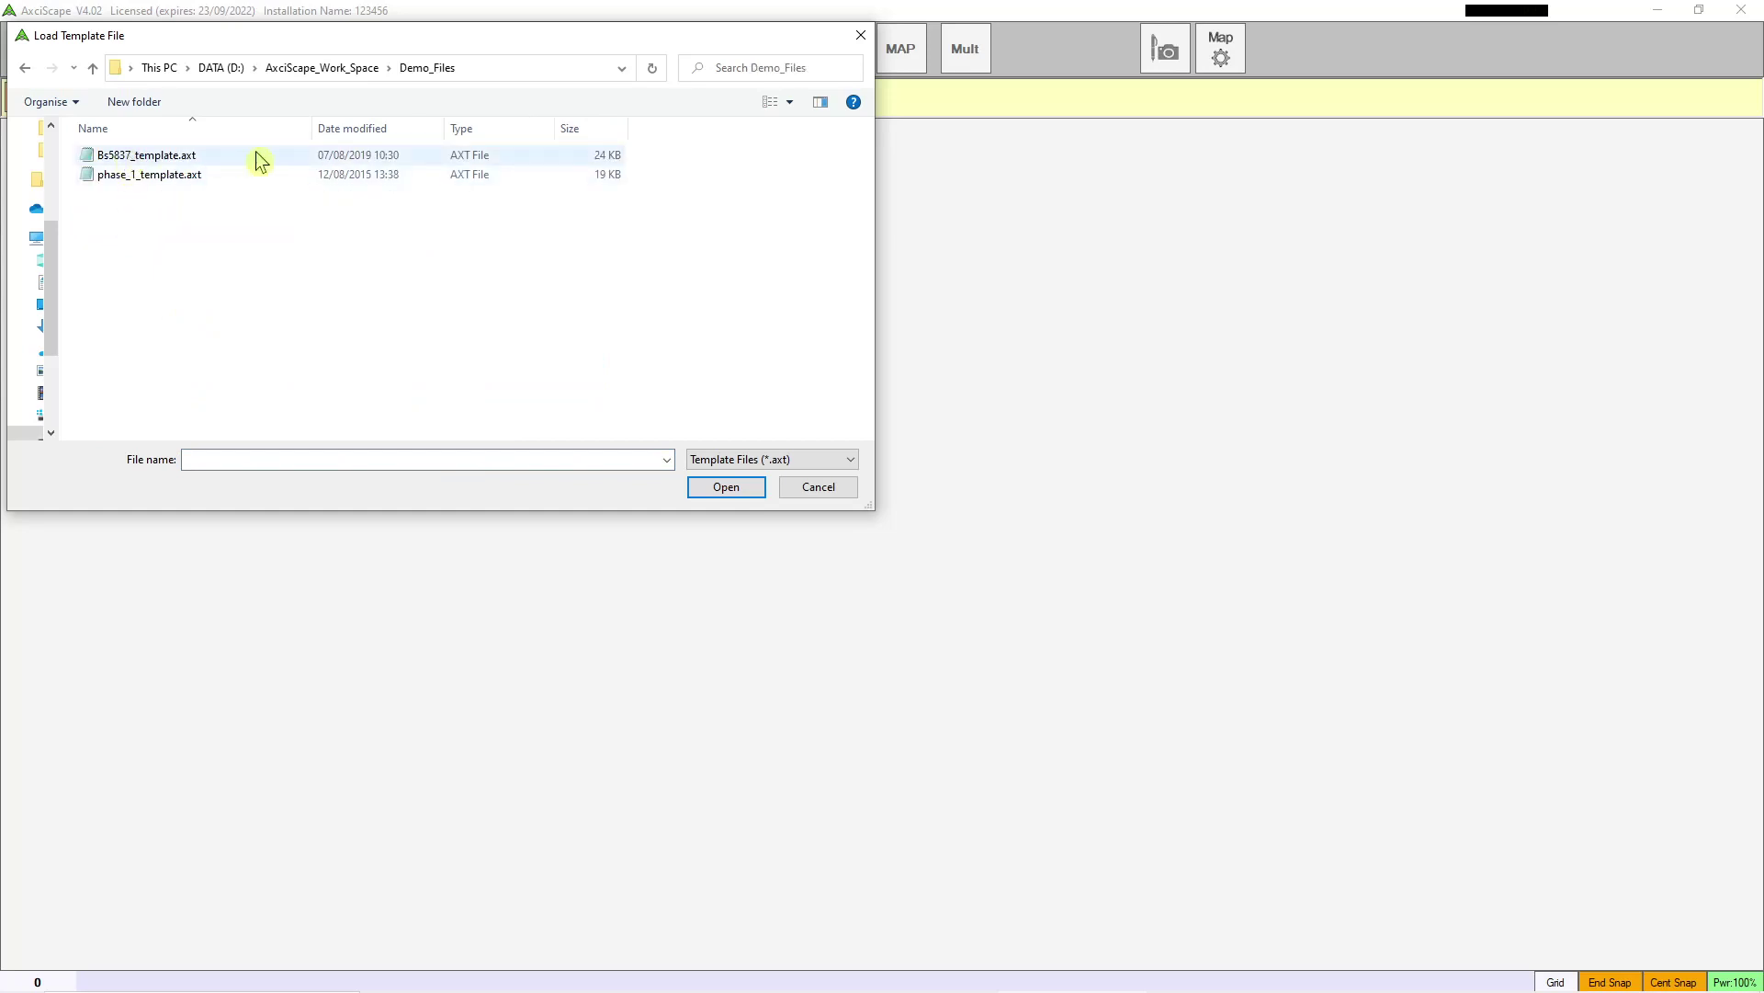
click(165, 156)
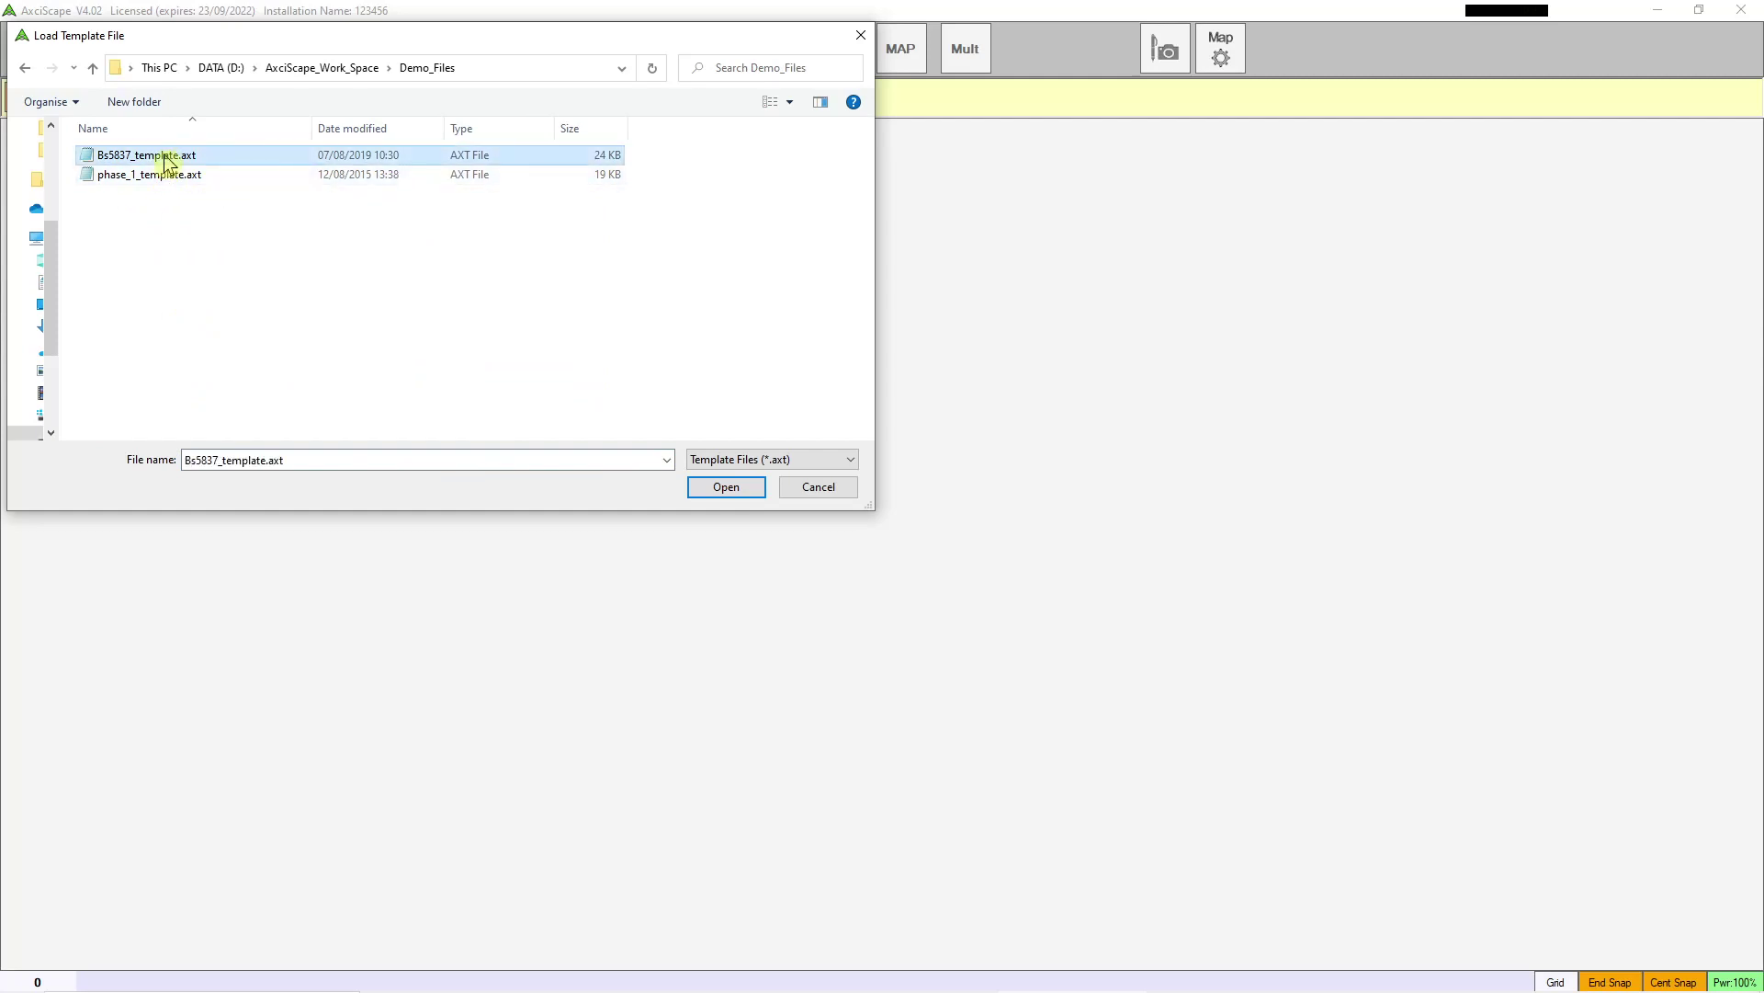
click(729, 487)
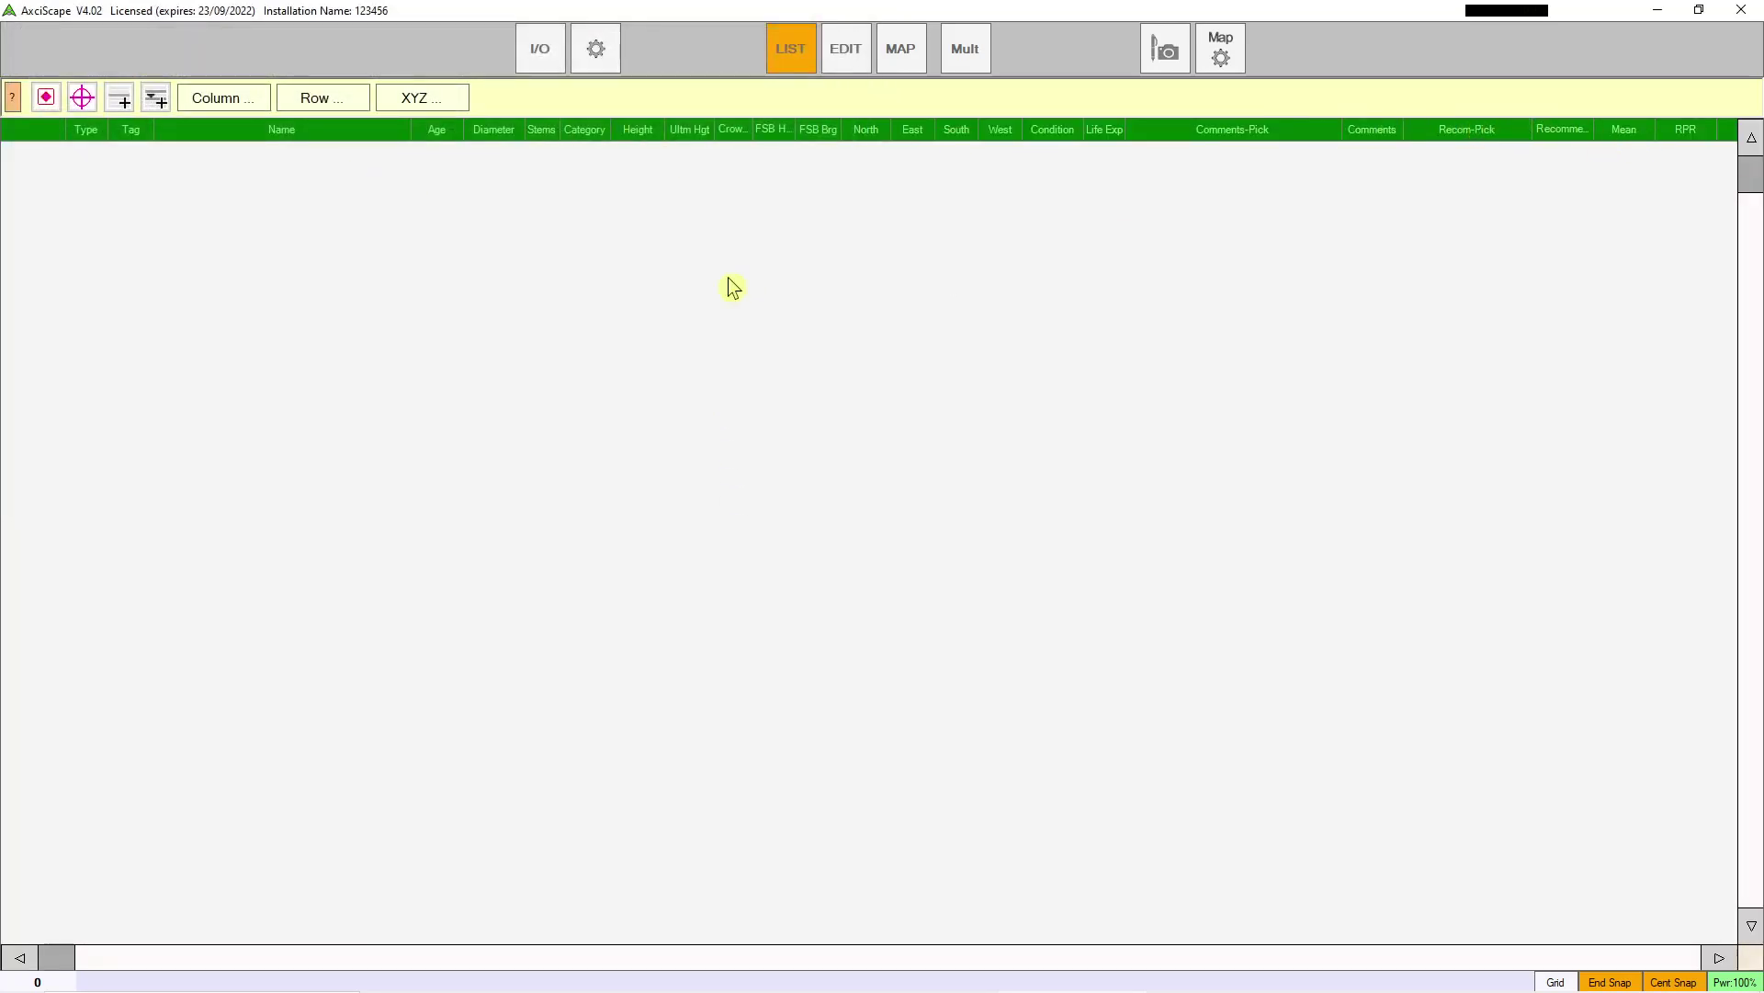
Step: Examine the template loading, saving and default folder options in the I/O interface, and close it
click(541, 49)
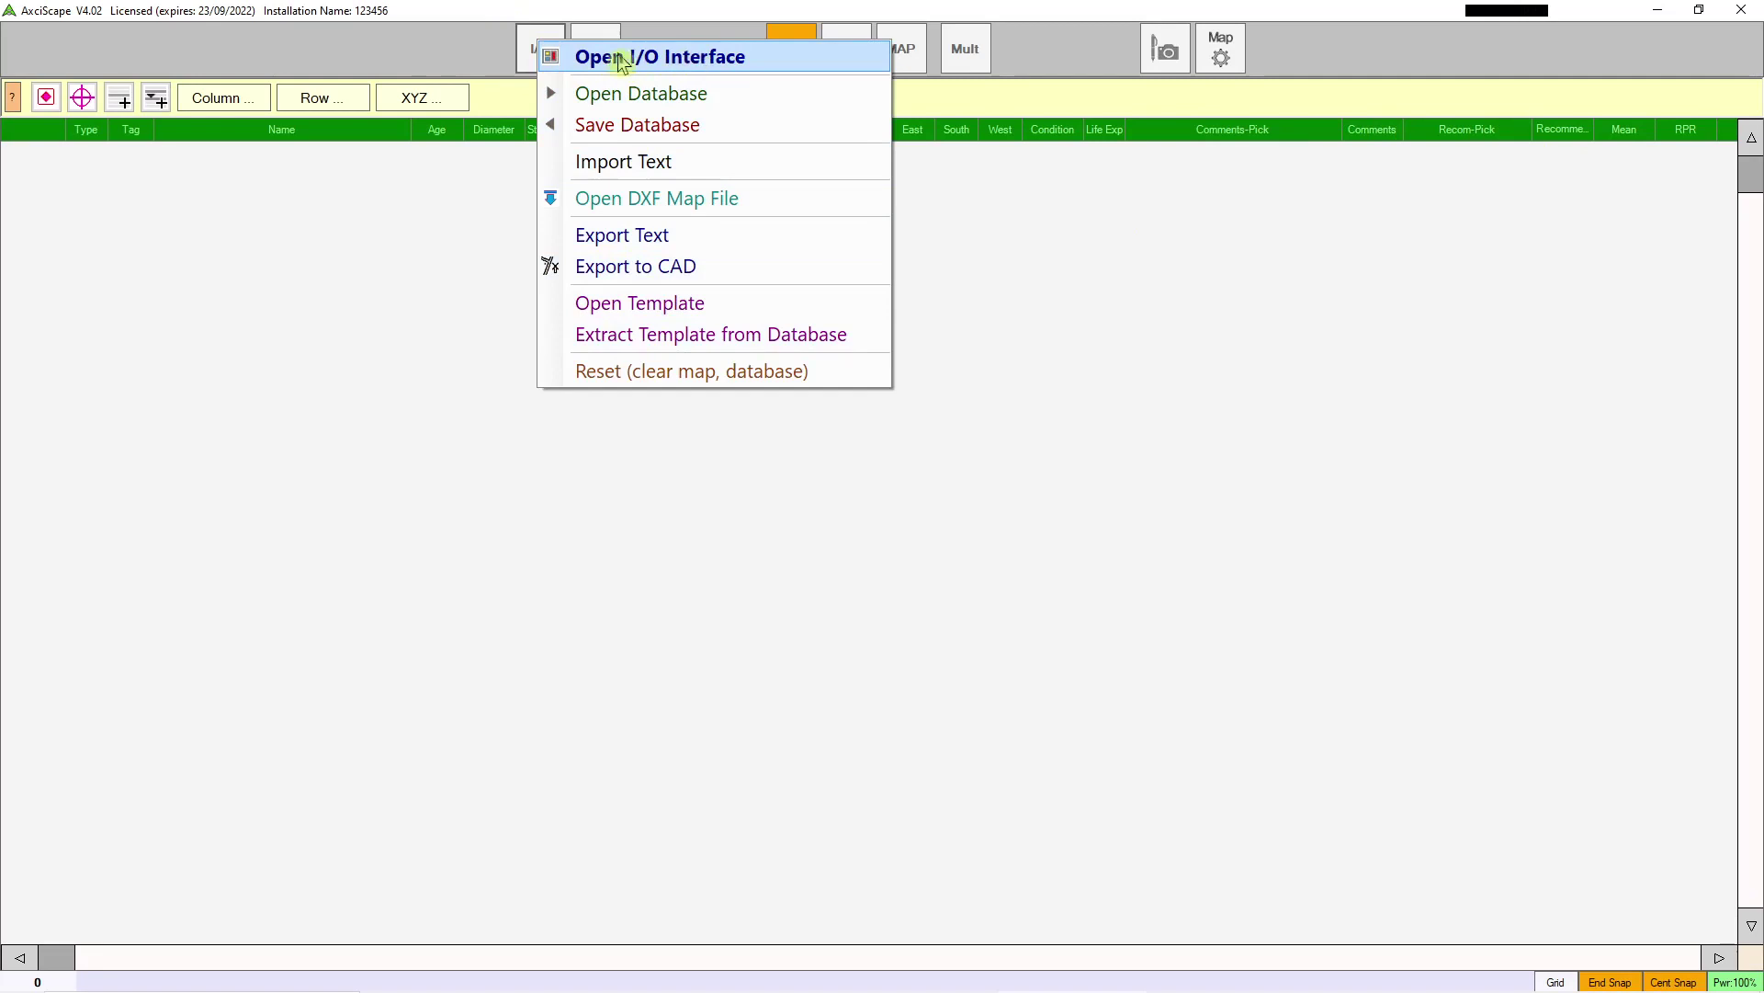
click(701, 61)
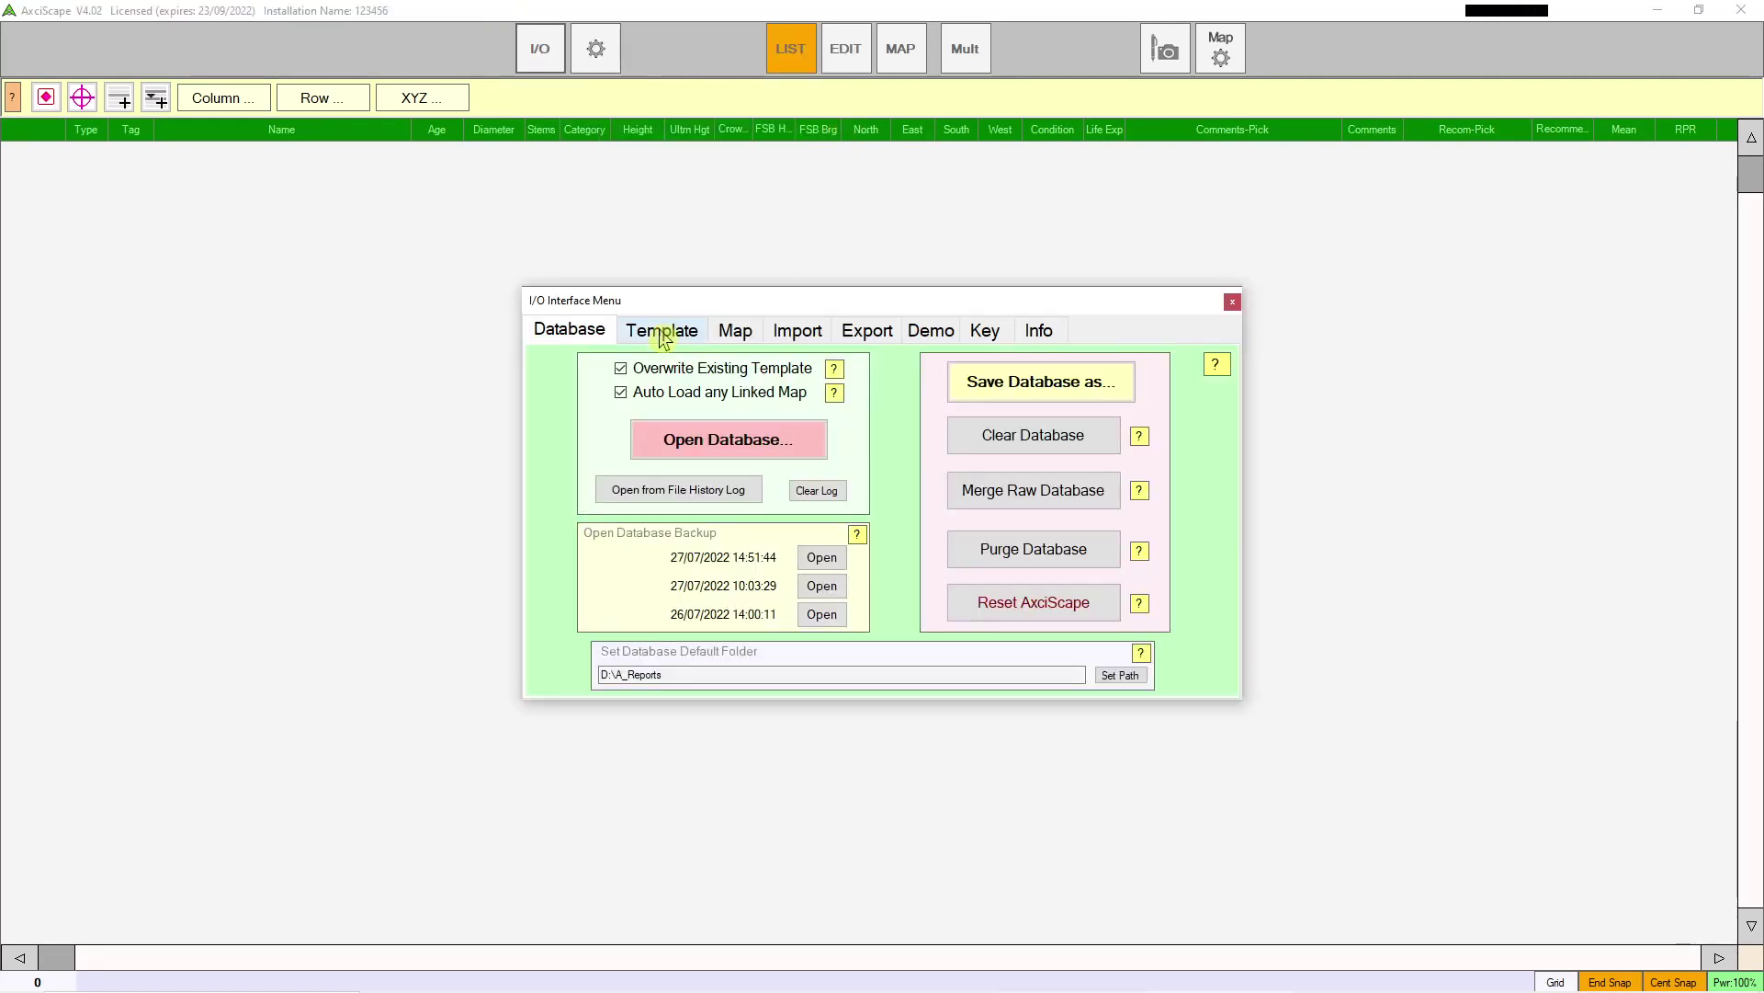
click(663, 336)
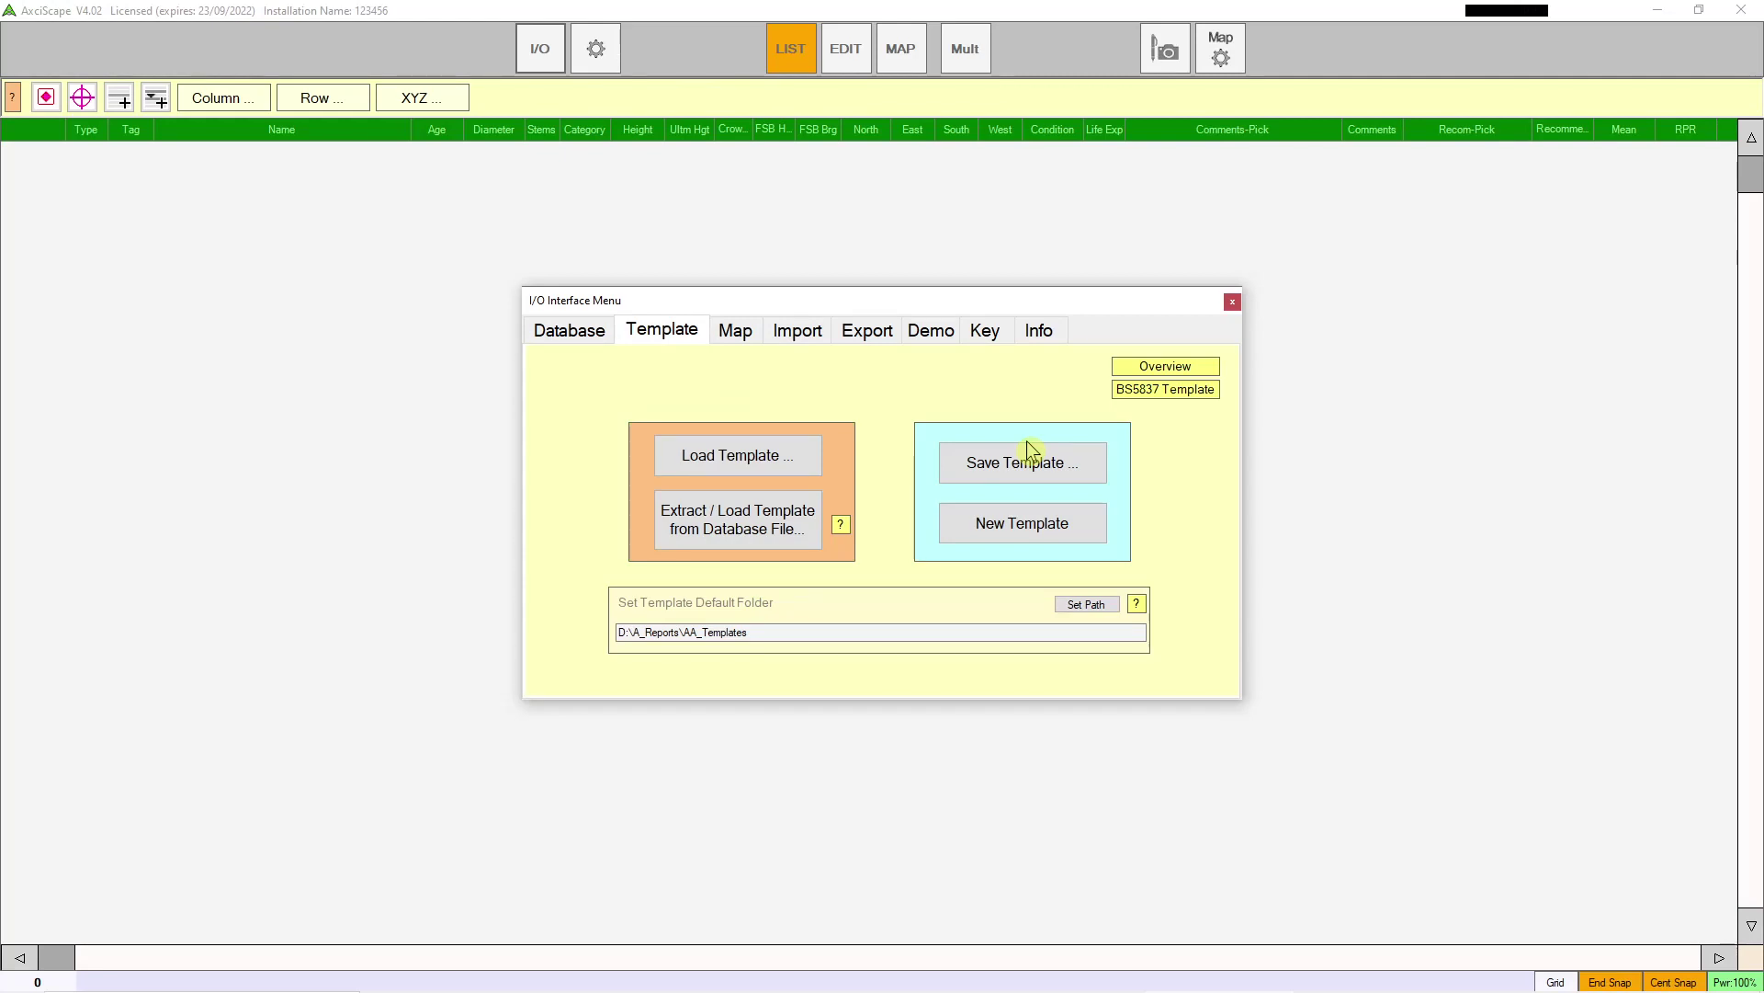
click(1233, 303)
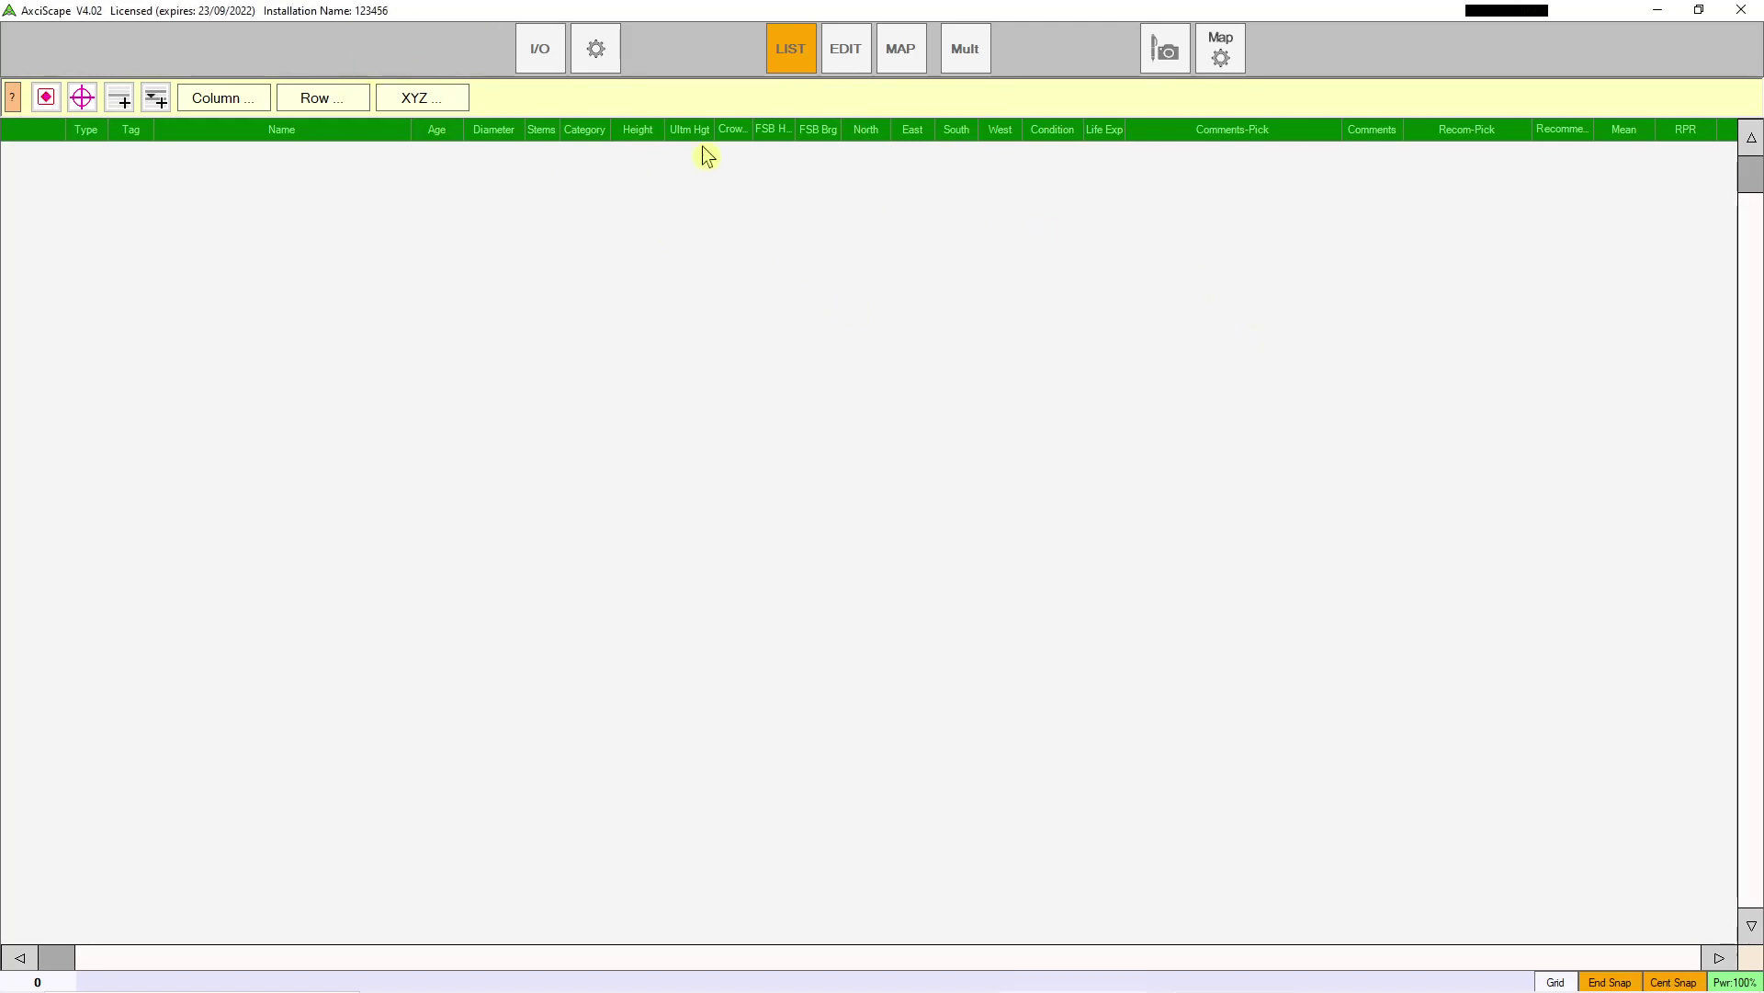
Step: Switch to the AxciScape_Work_Space folder window and open demo_CAD_2000.dwg from Demo_Files in AutoCAD LT
mouse_move(765, 991)
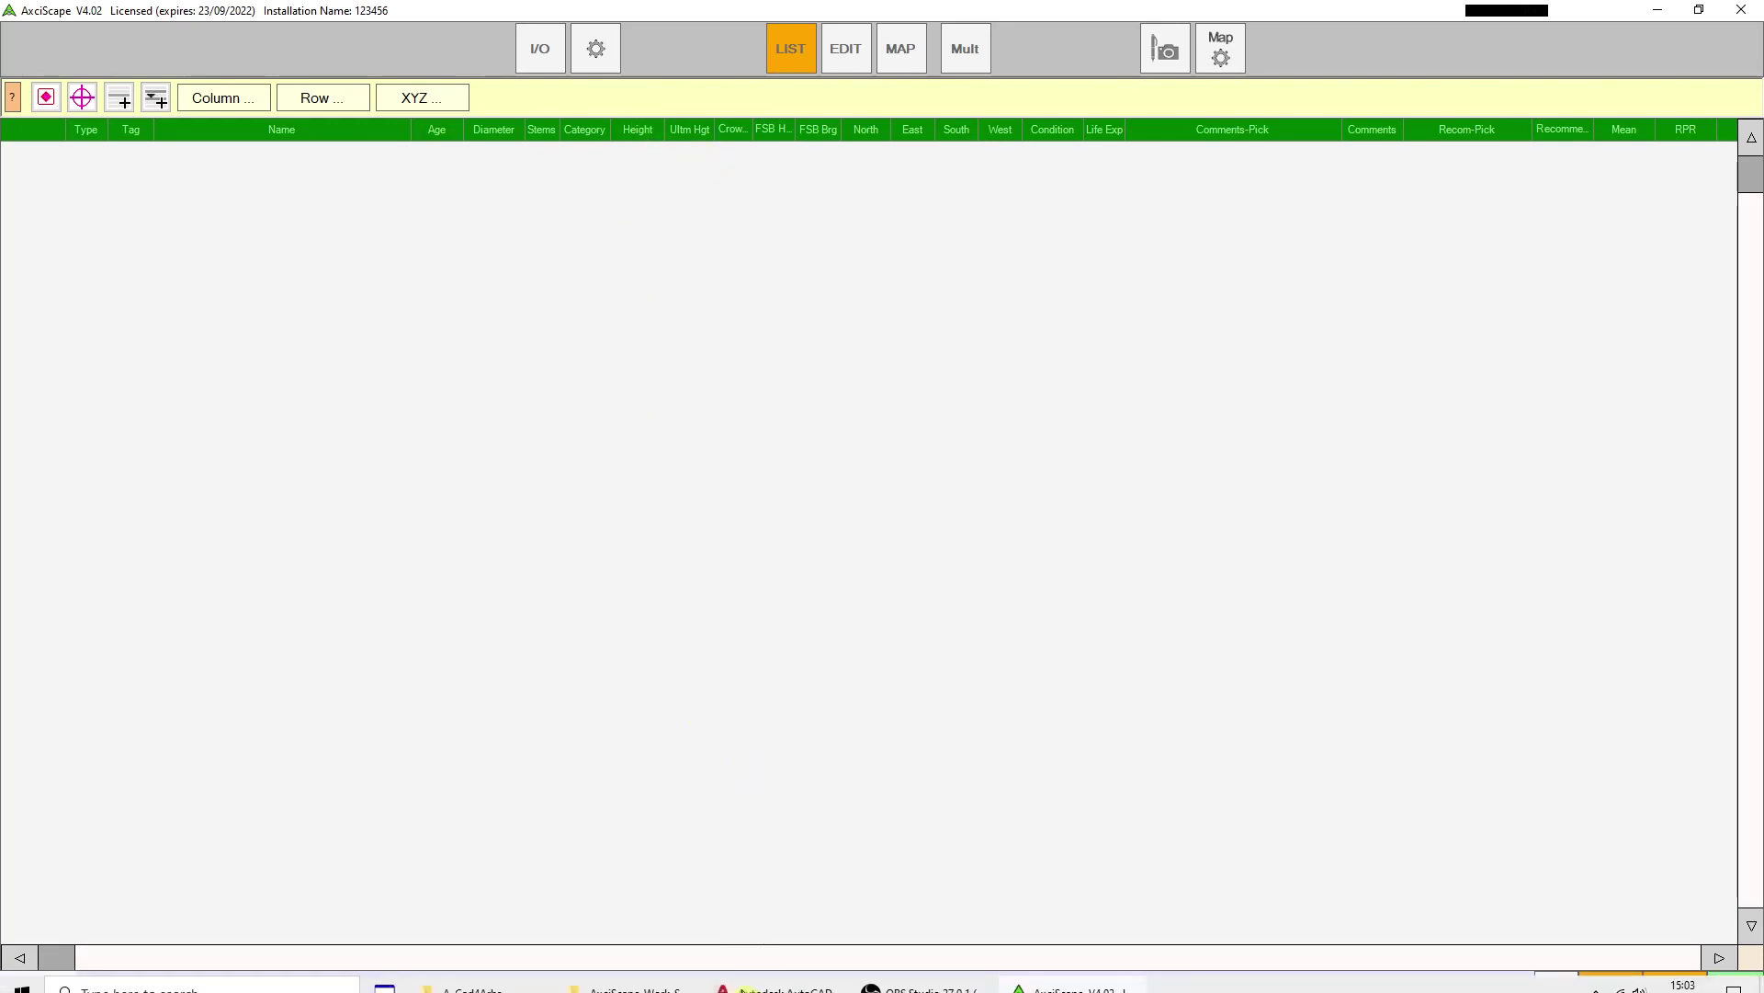
click(634, 973)
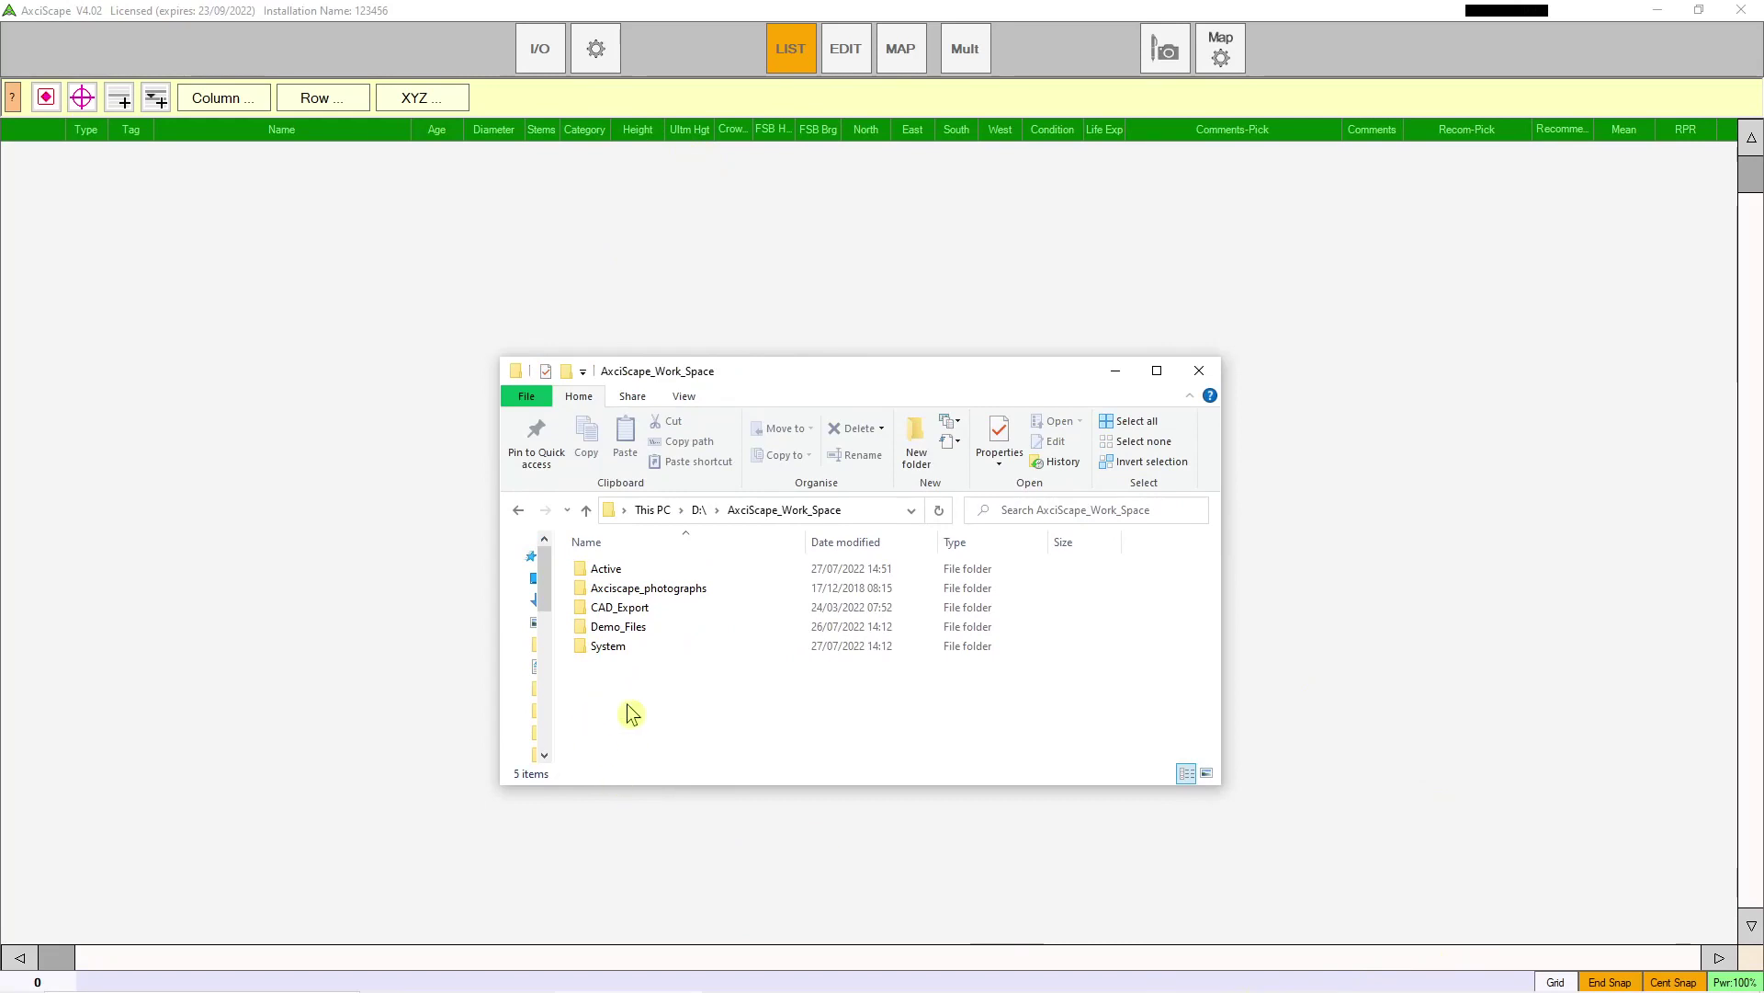
double_click(615, 628)
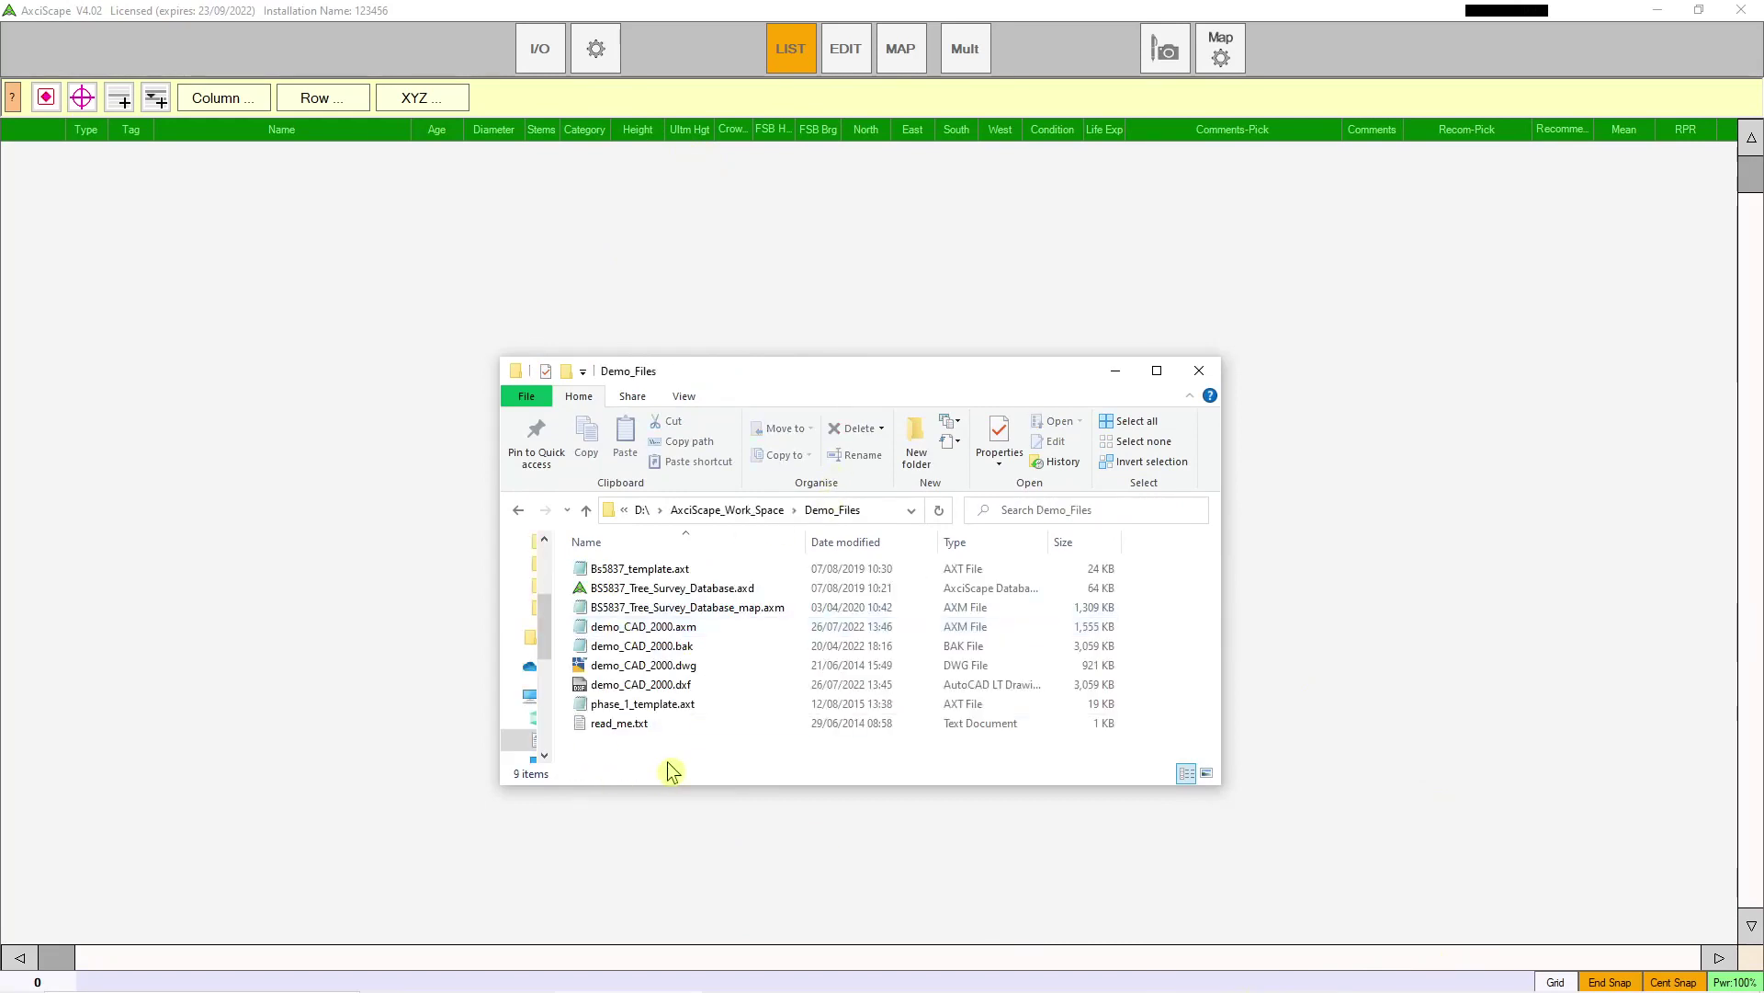
double_click(662, 674)
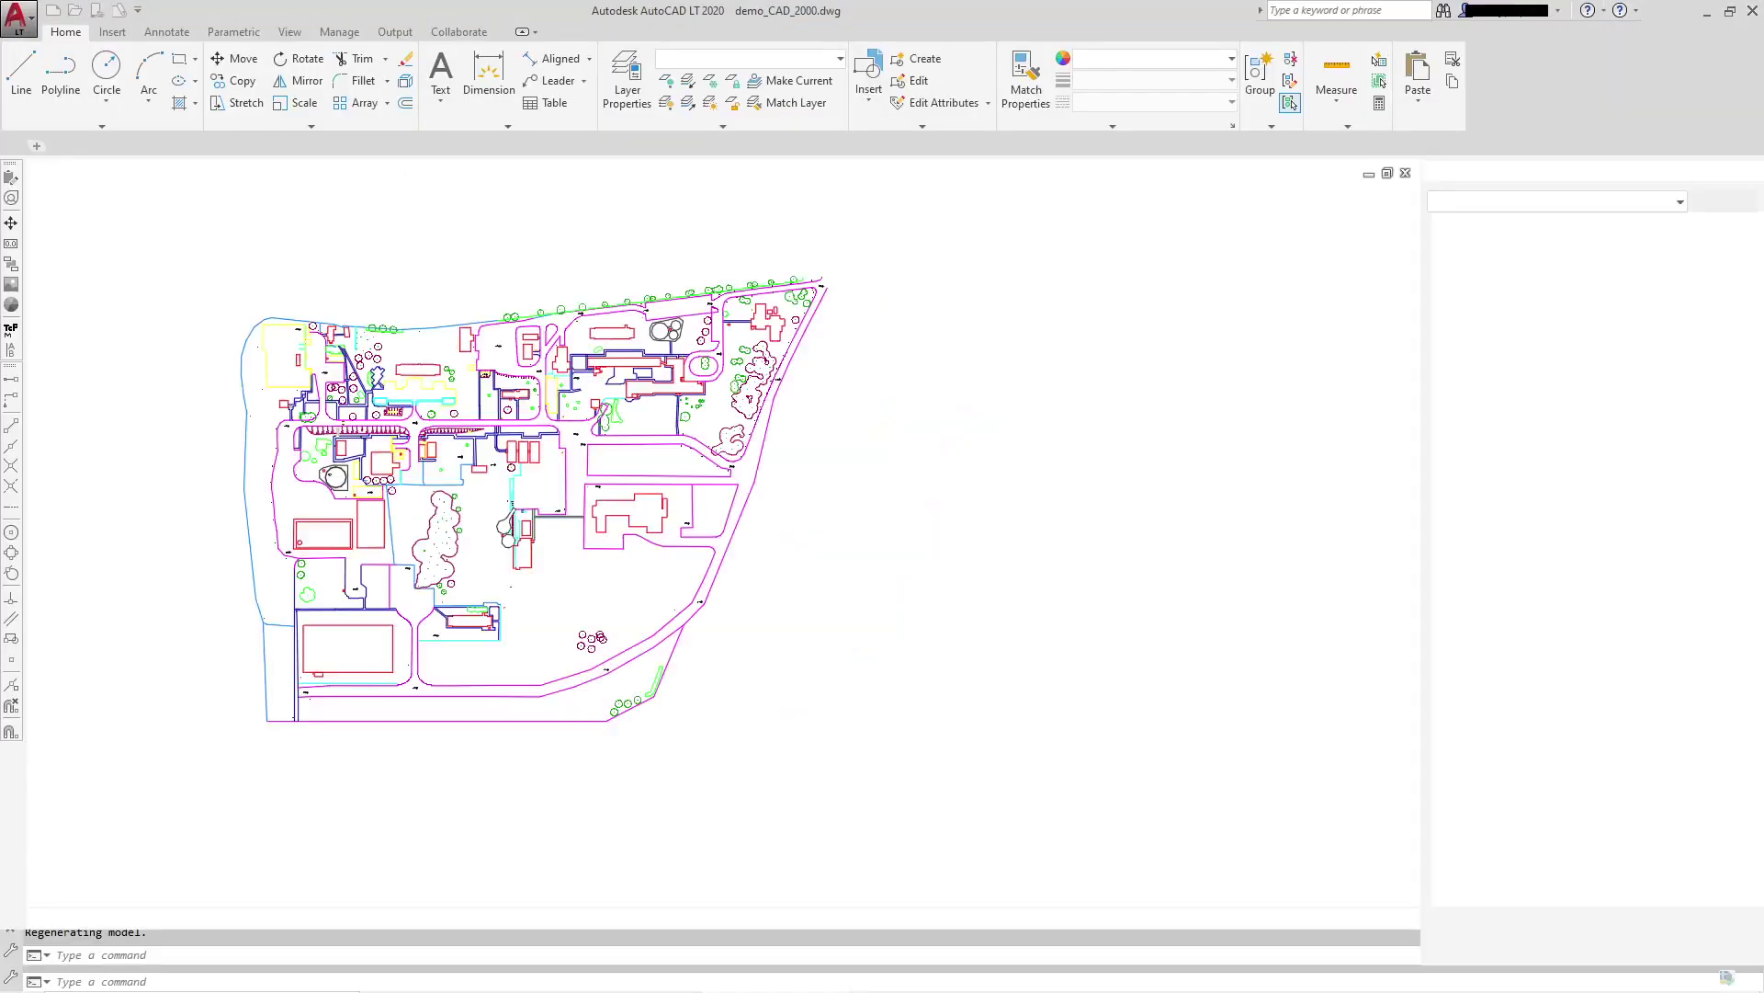
Step: Save the drawing as demo_CAD_2000.dxf in AutoCAD LT 2018 DXF format, replacing the existing file, and close it without saving in drawing format
scroll(889, 544, up, 4)
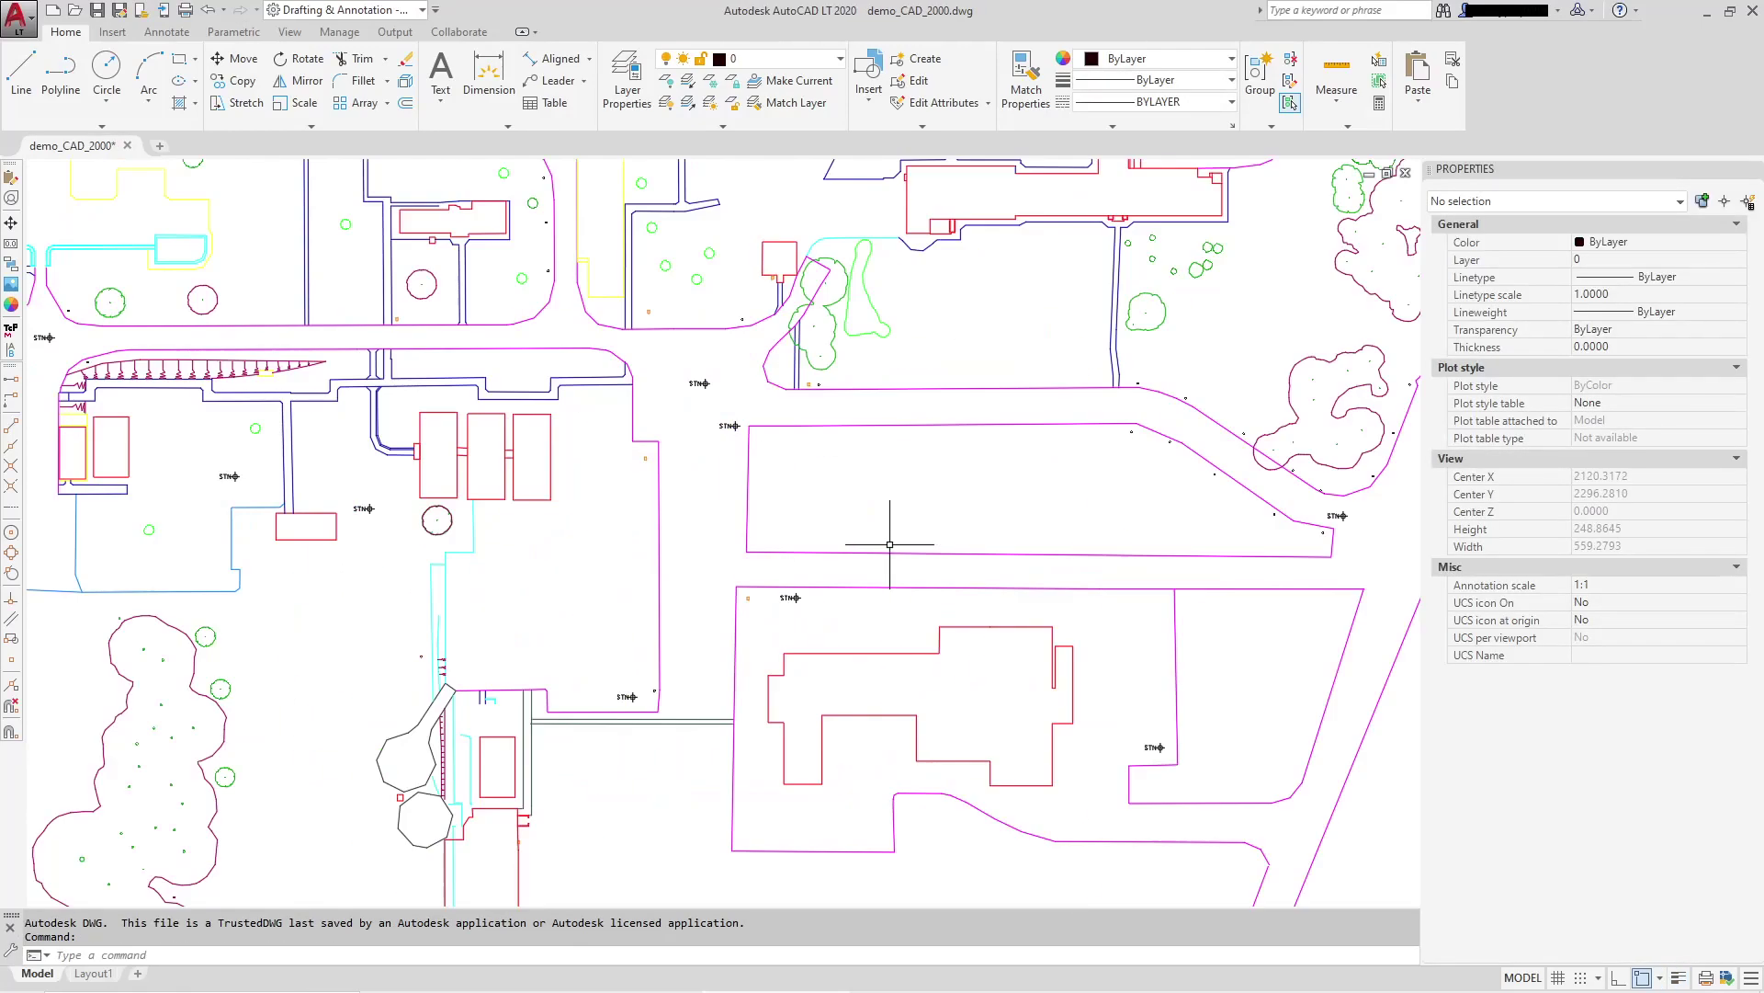
scroll(889, 544, down, 2)
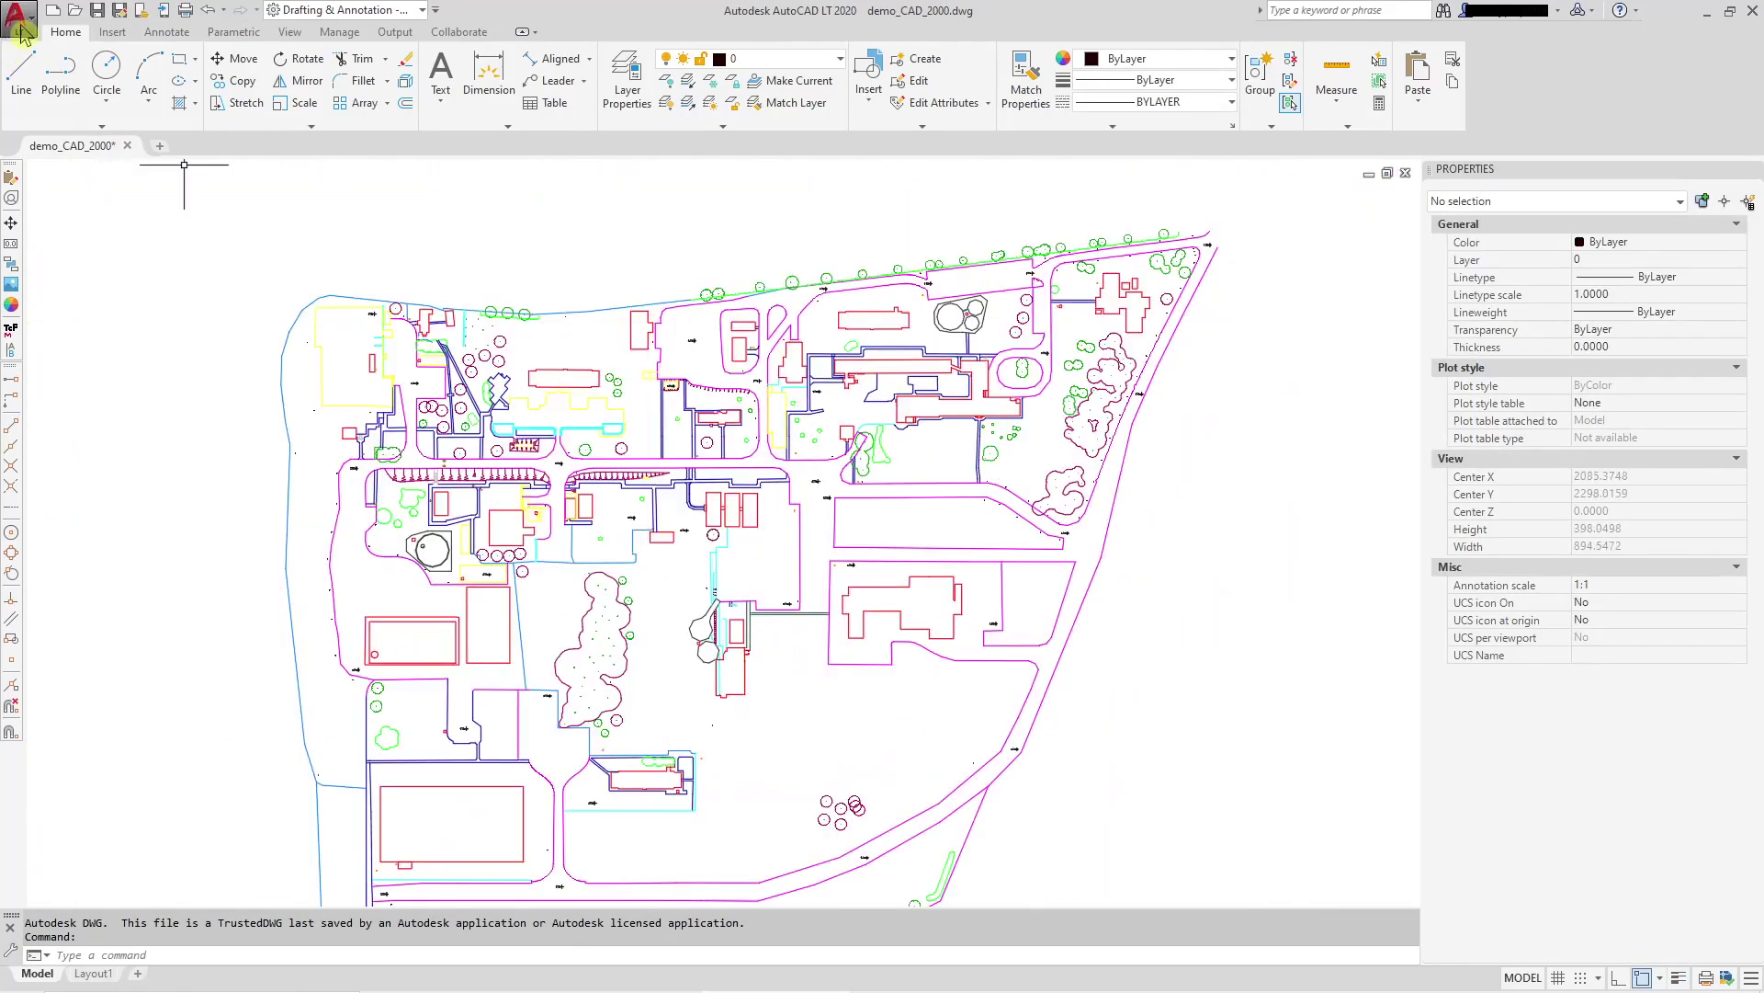
click(22, 34)
mouse_move(61, 239)
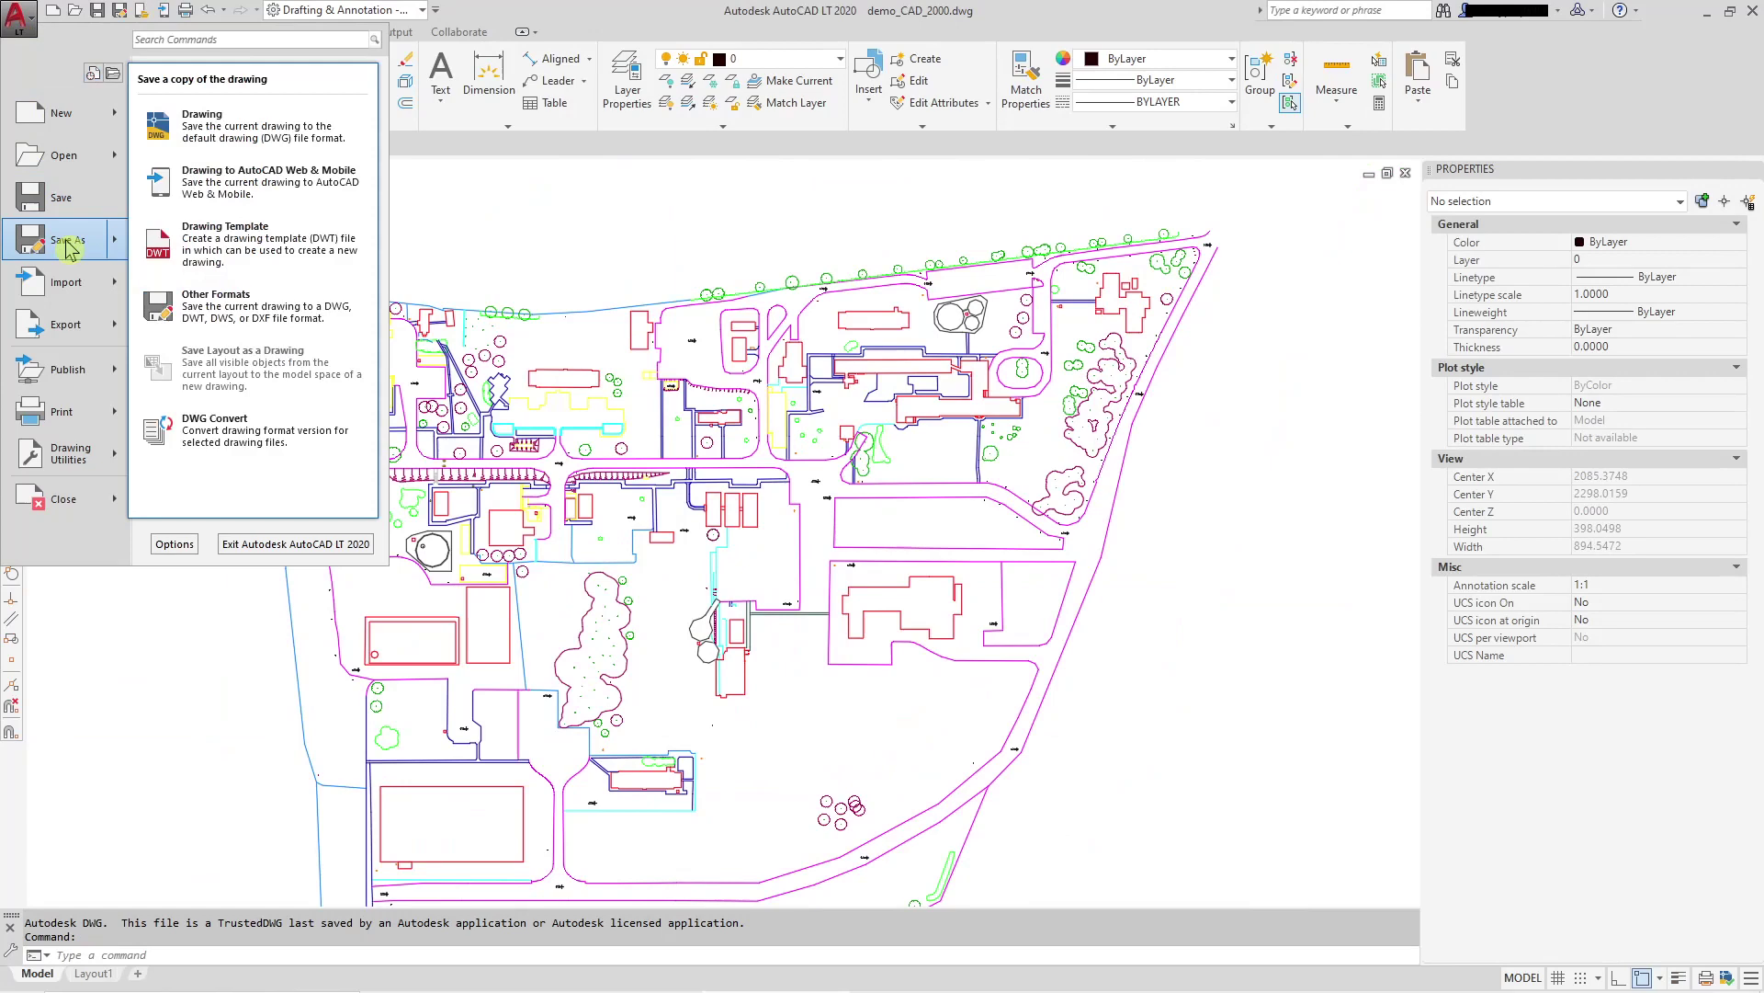
click(231, 138)
click(723, 661)
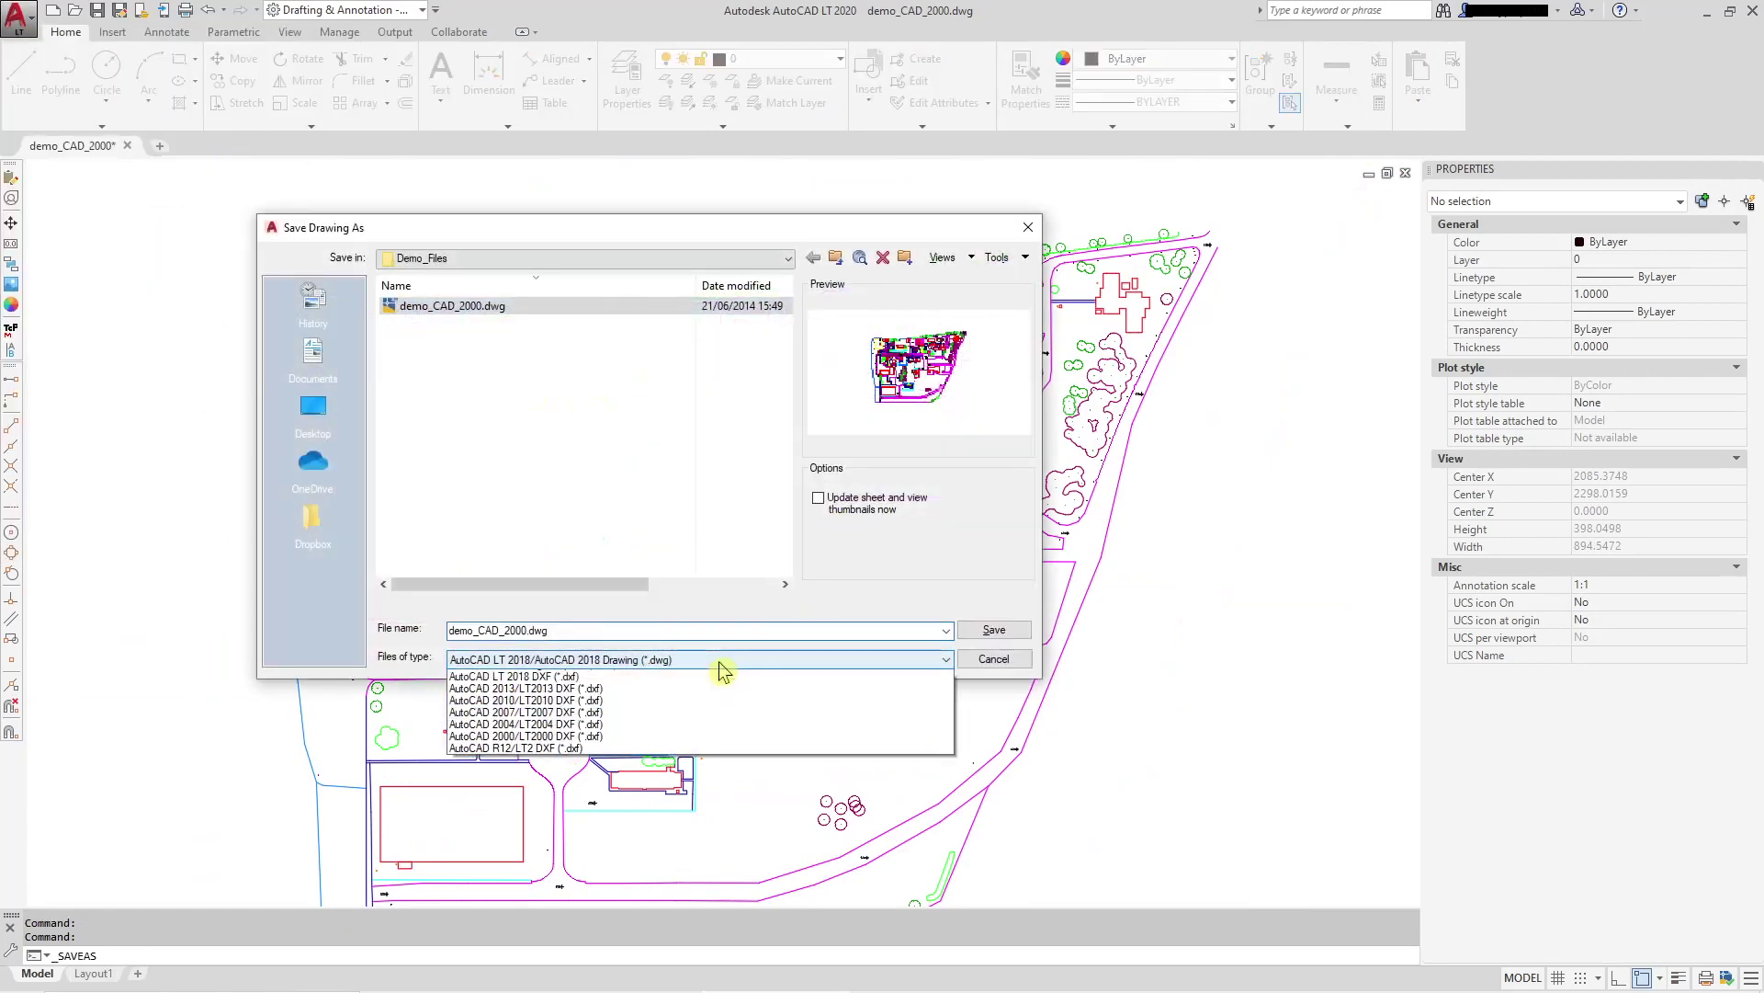
click(653, 770)
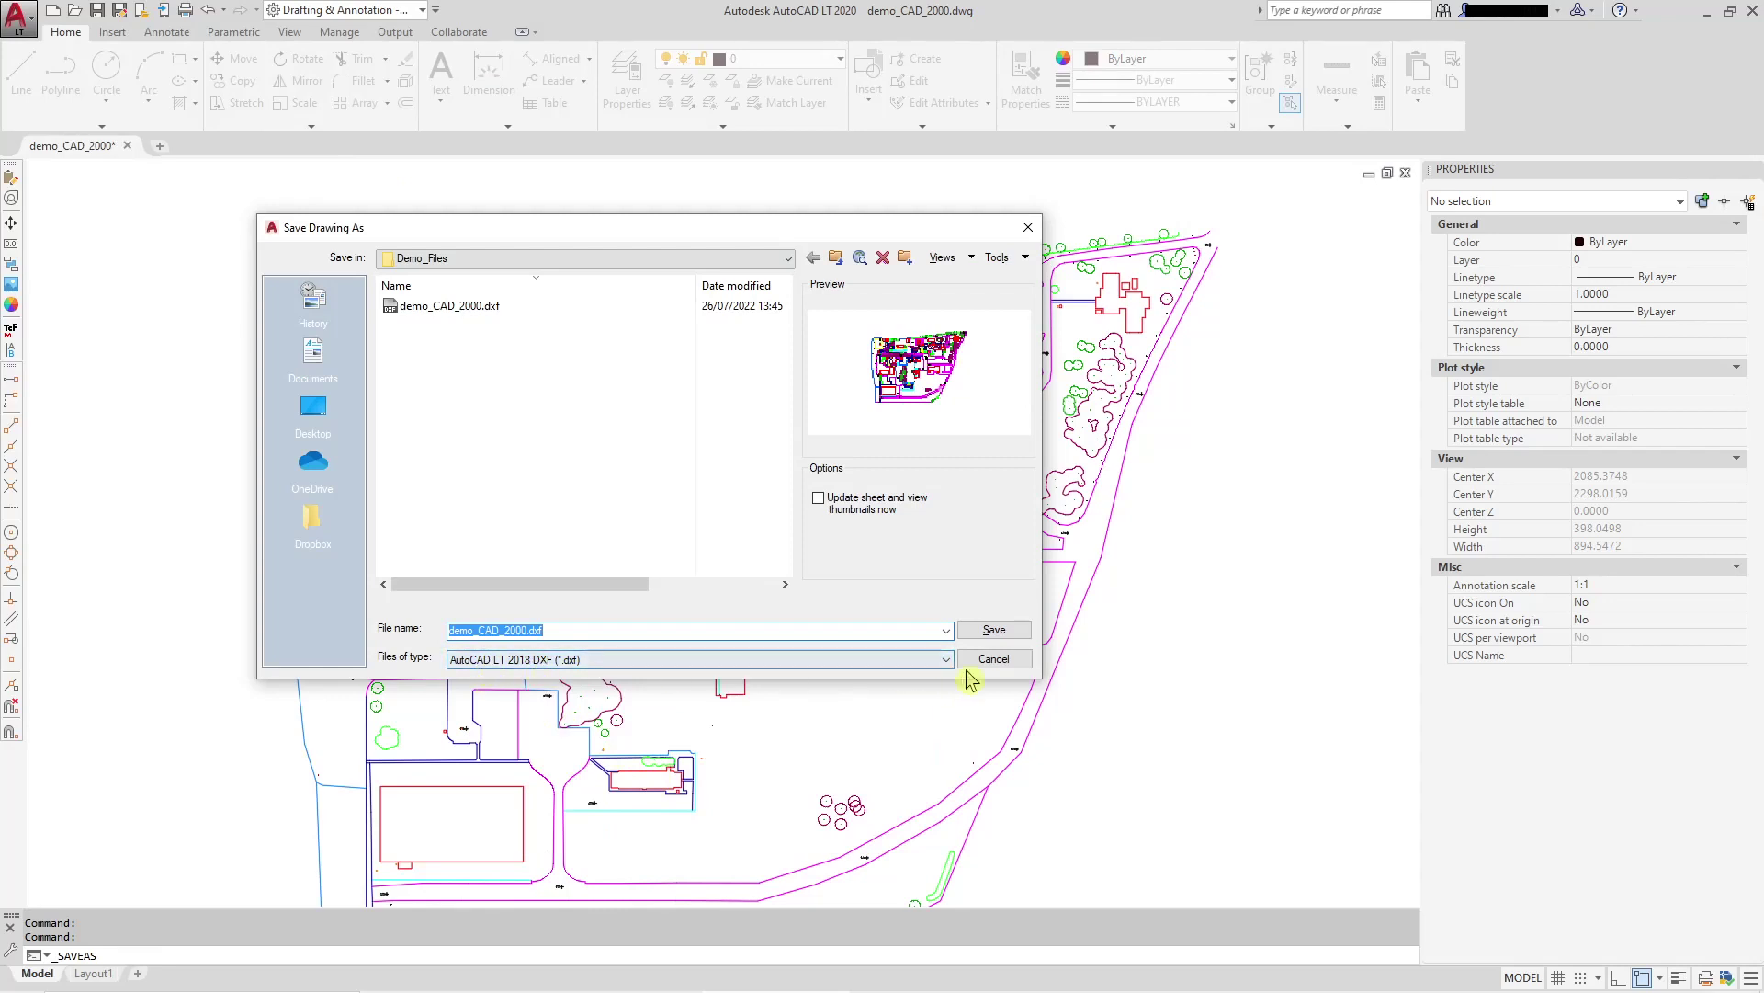
click(994, 630)
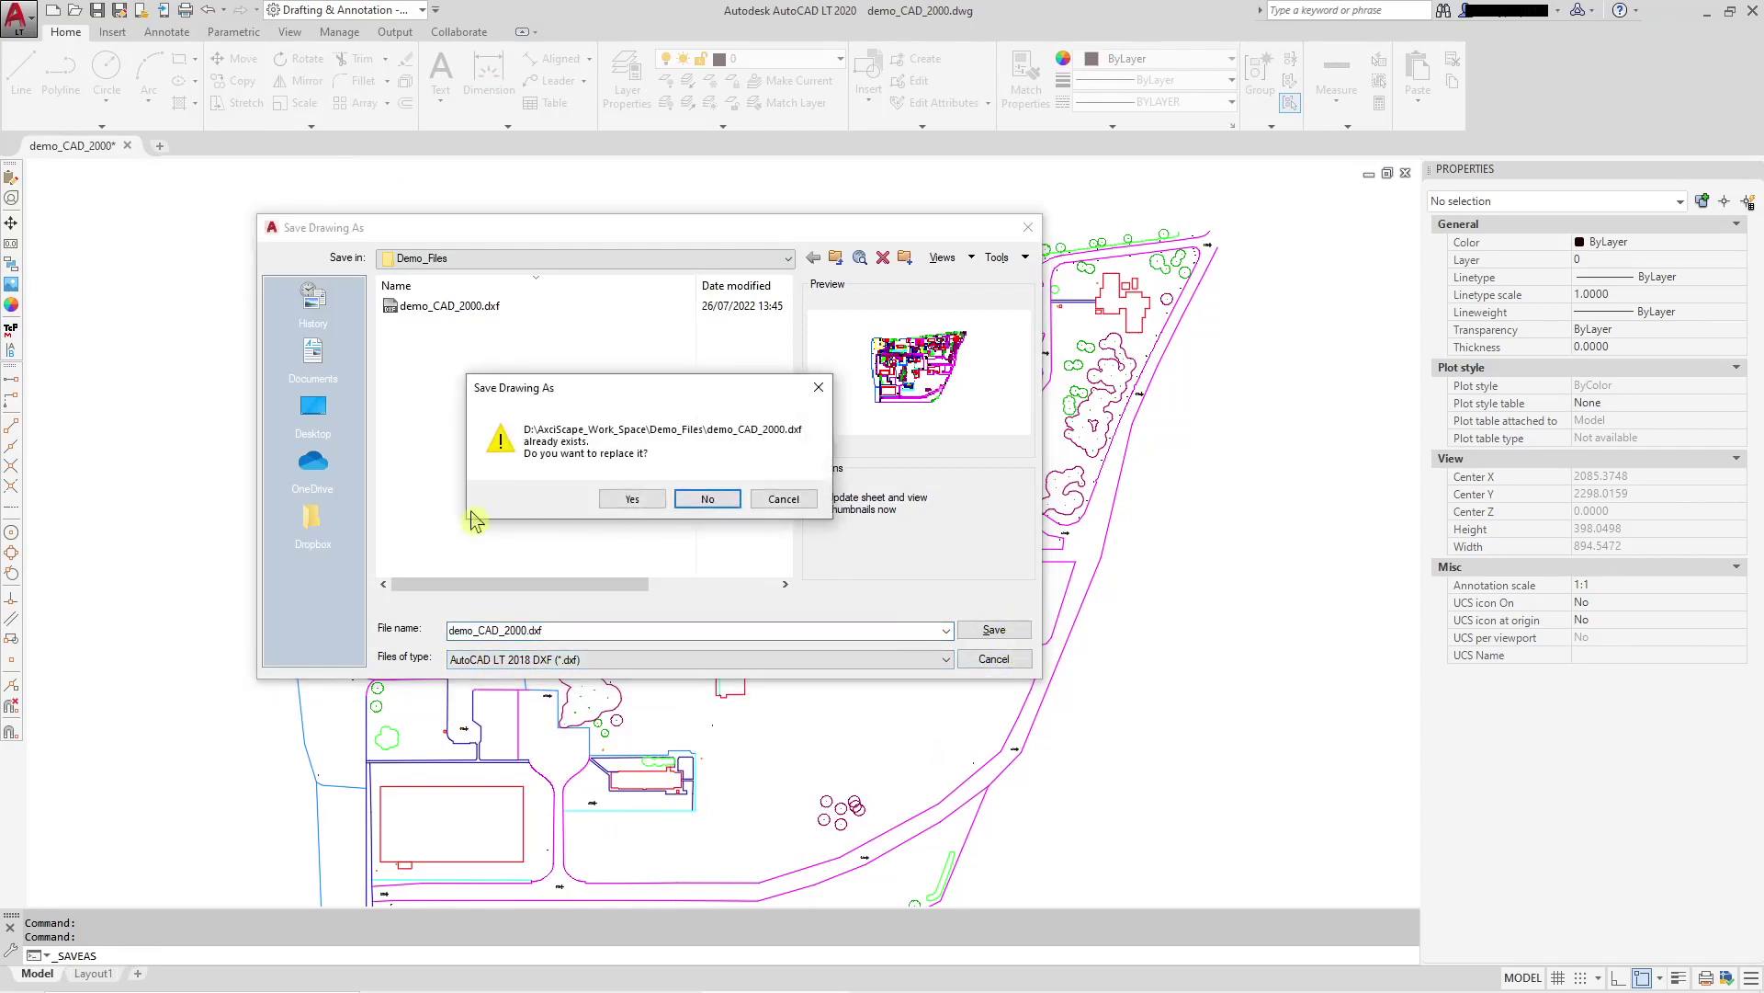
click(632, 499)
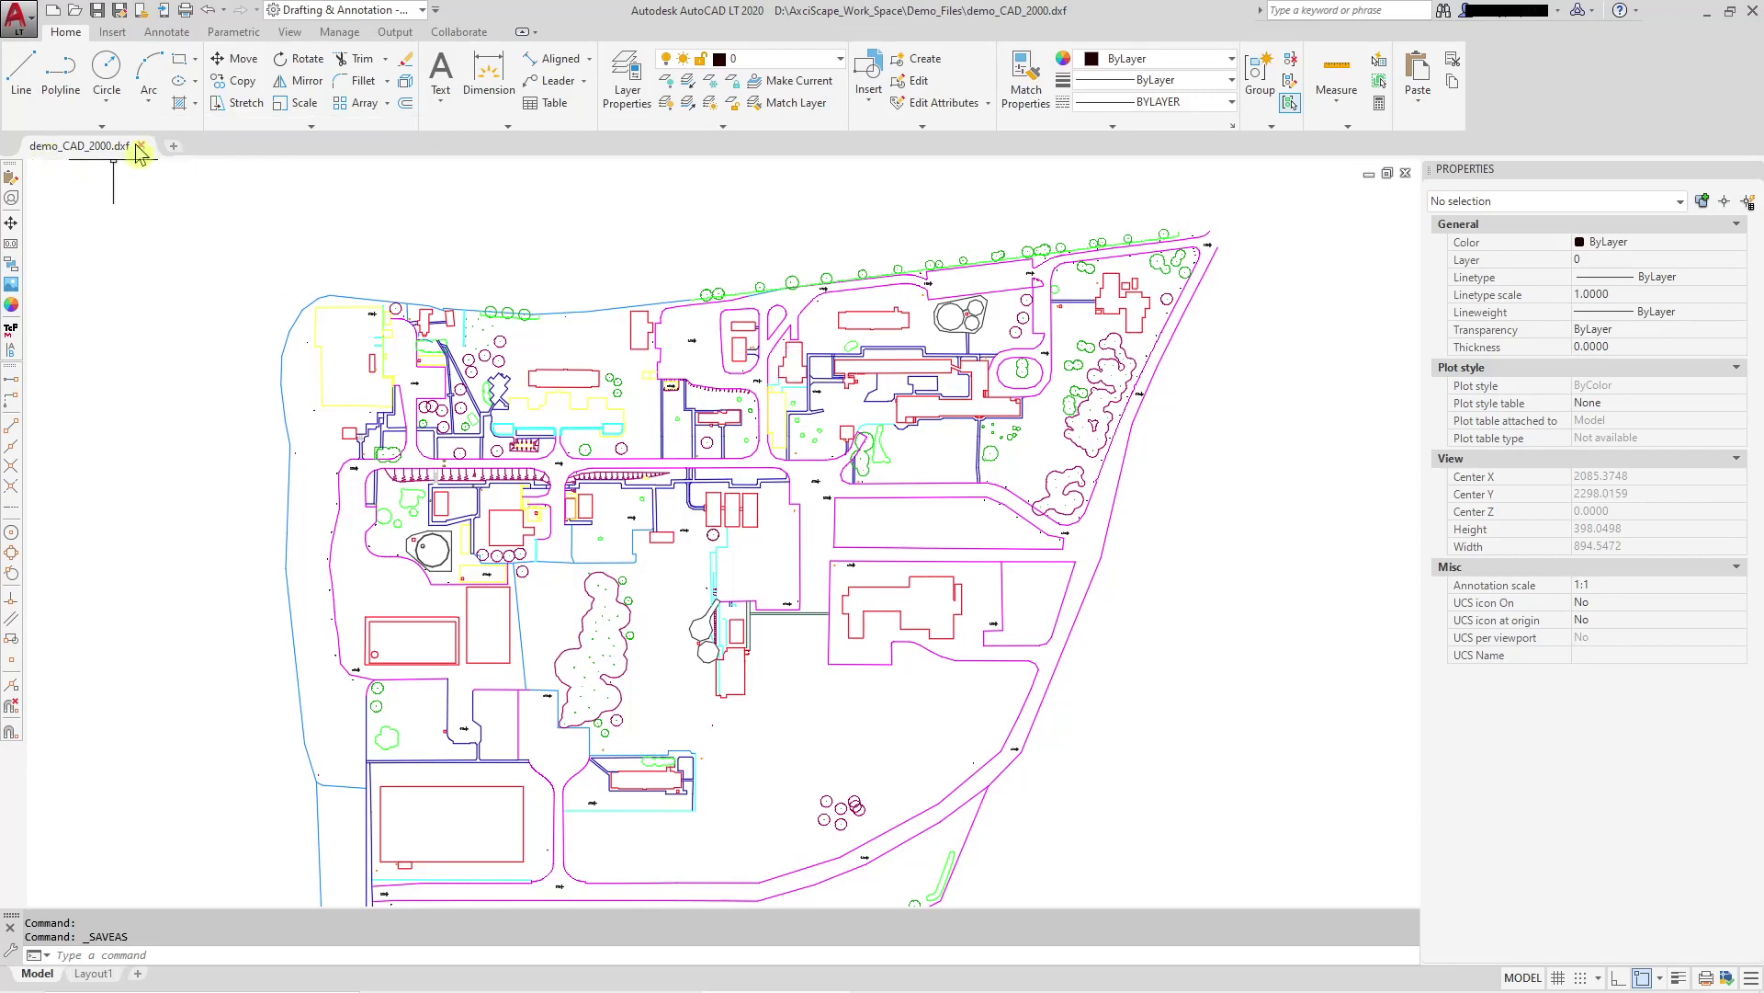
click(142, 146)
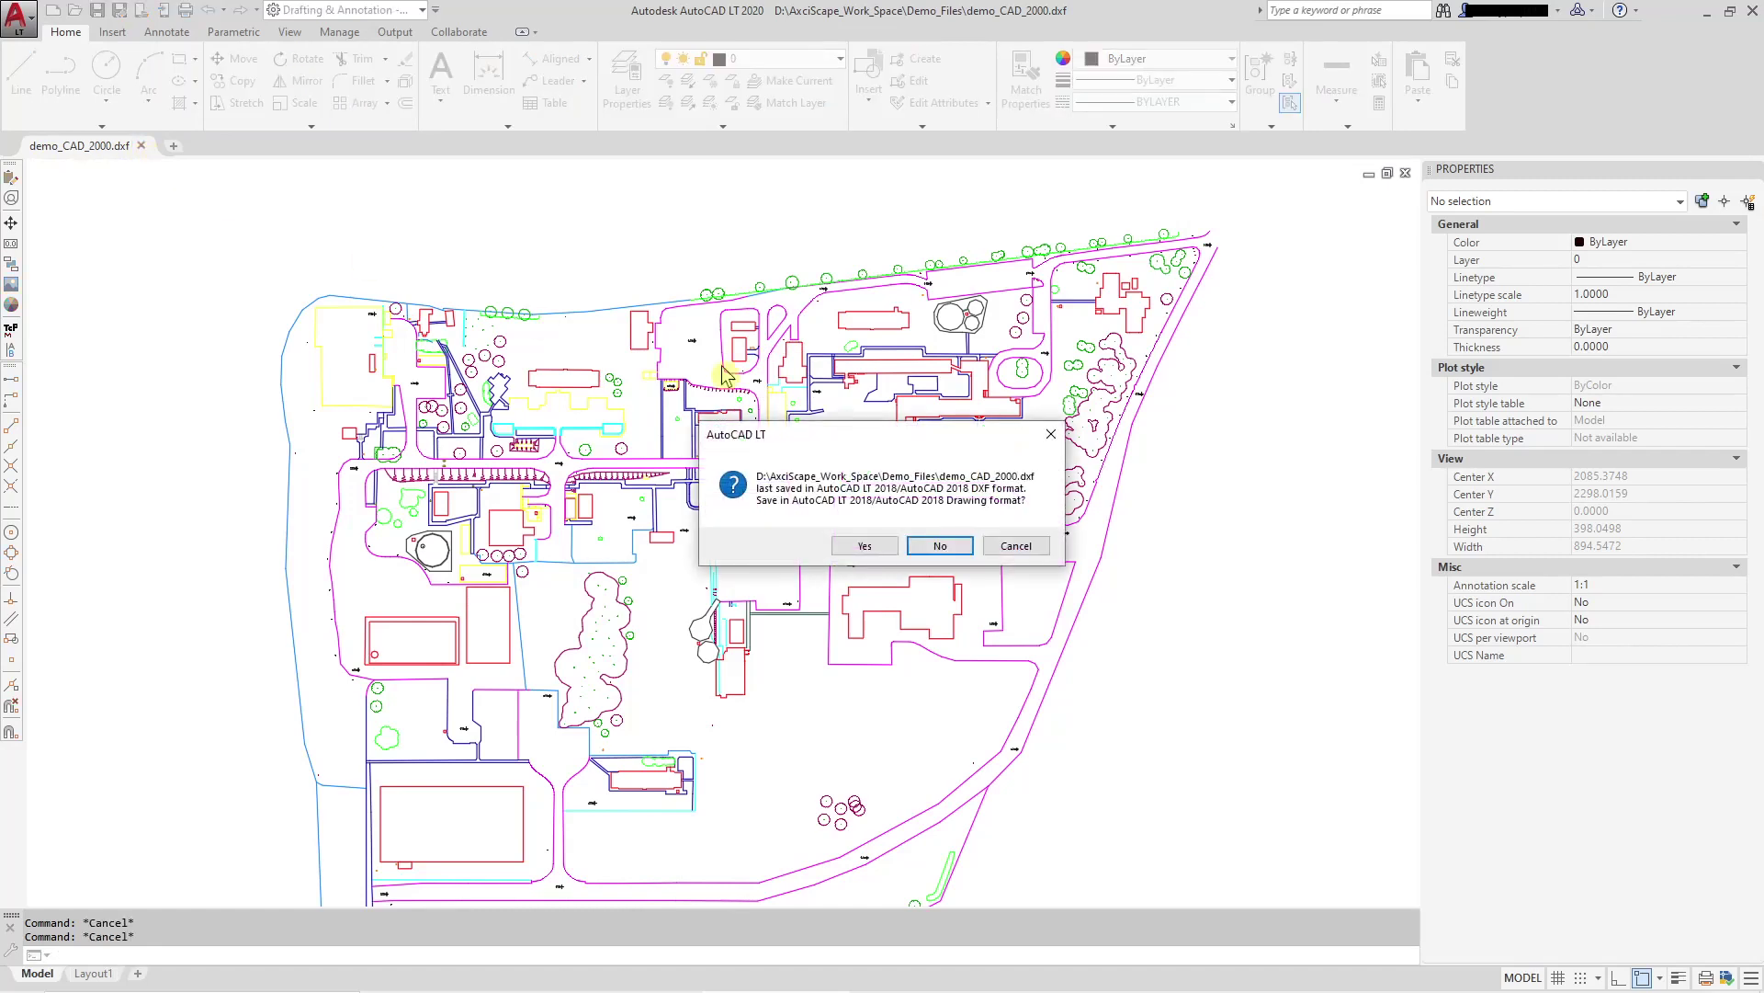
click(939, 557)
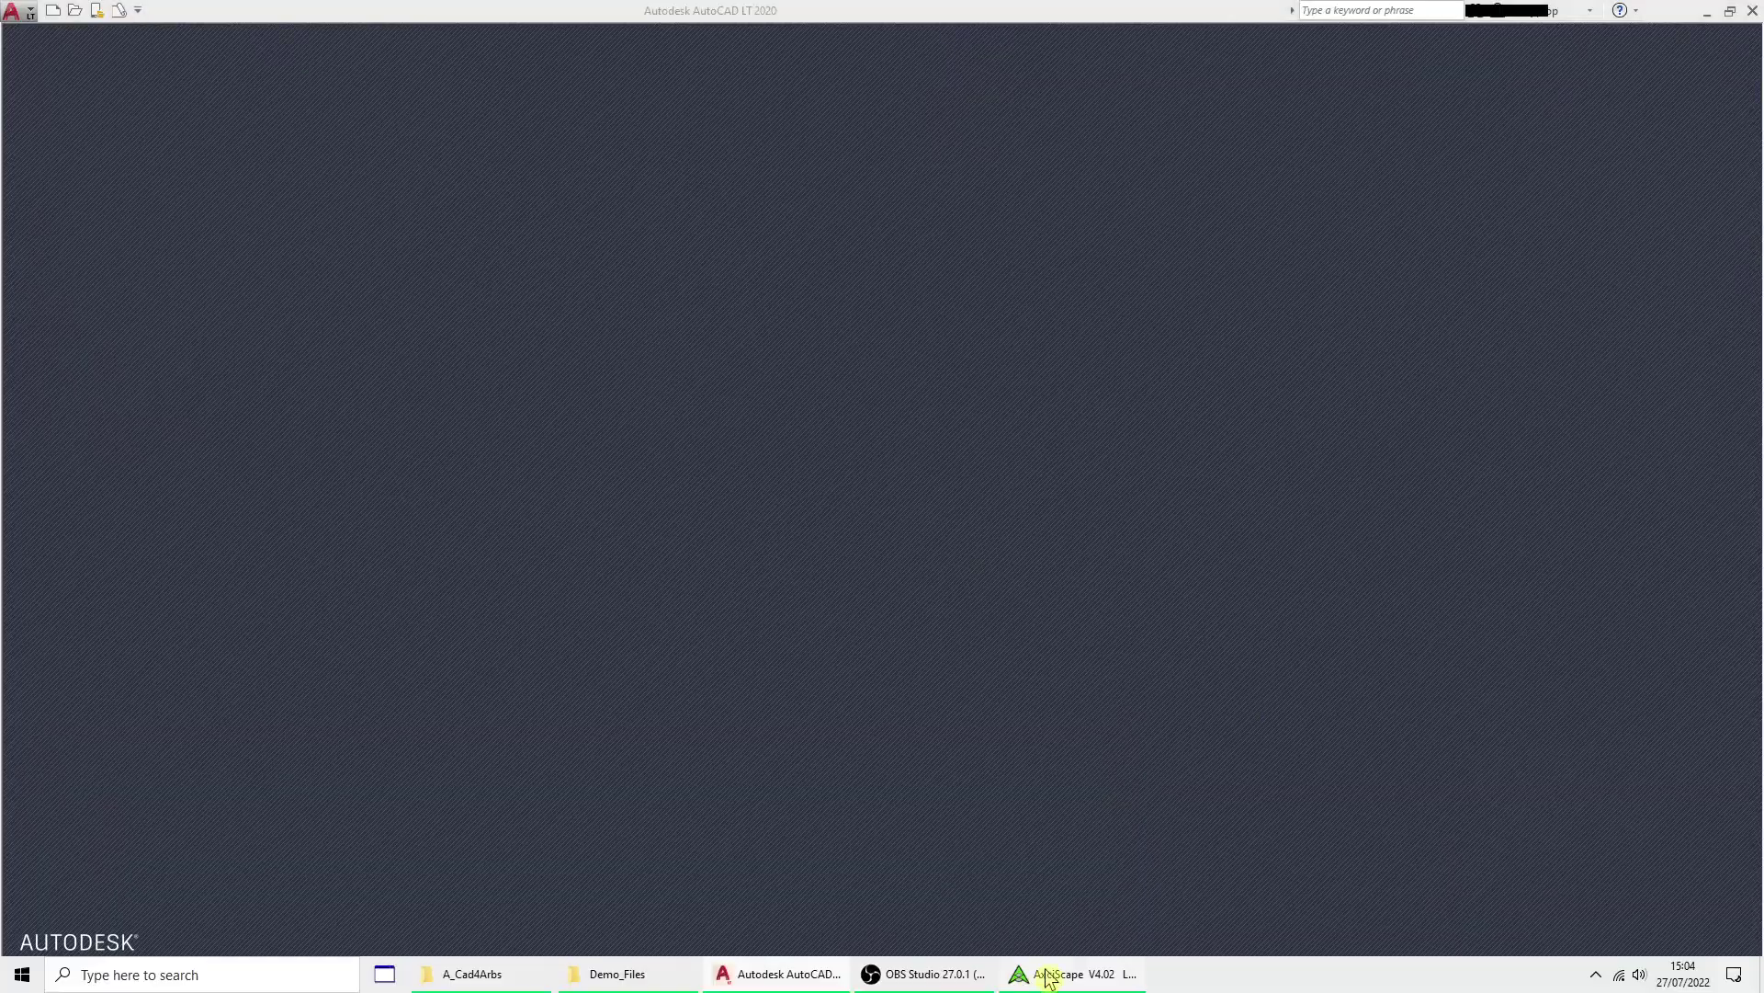
Step: Switch to AxciScape and open demo_CAD_2000.dxf from the Demo_Files folder as the DXF map
click(1041, 968)
click(530, 65)
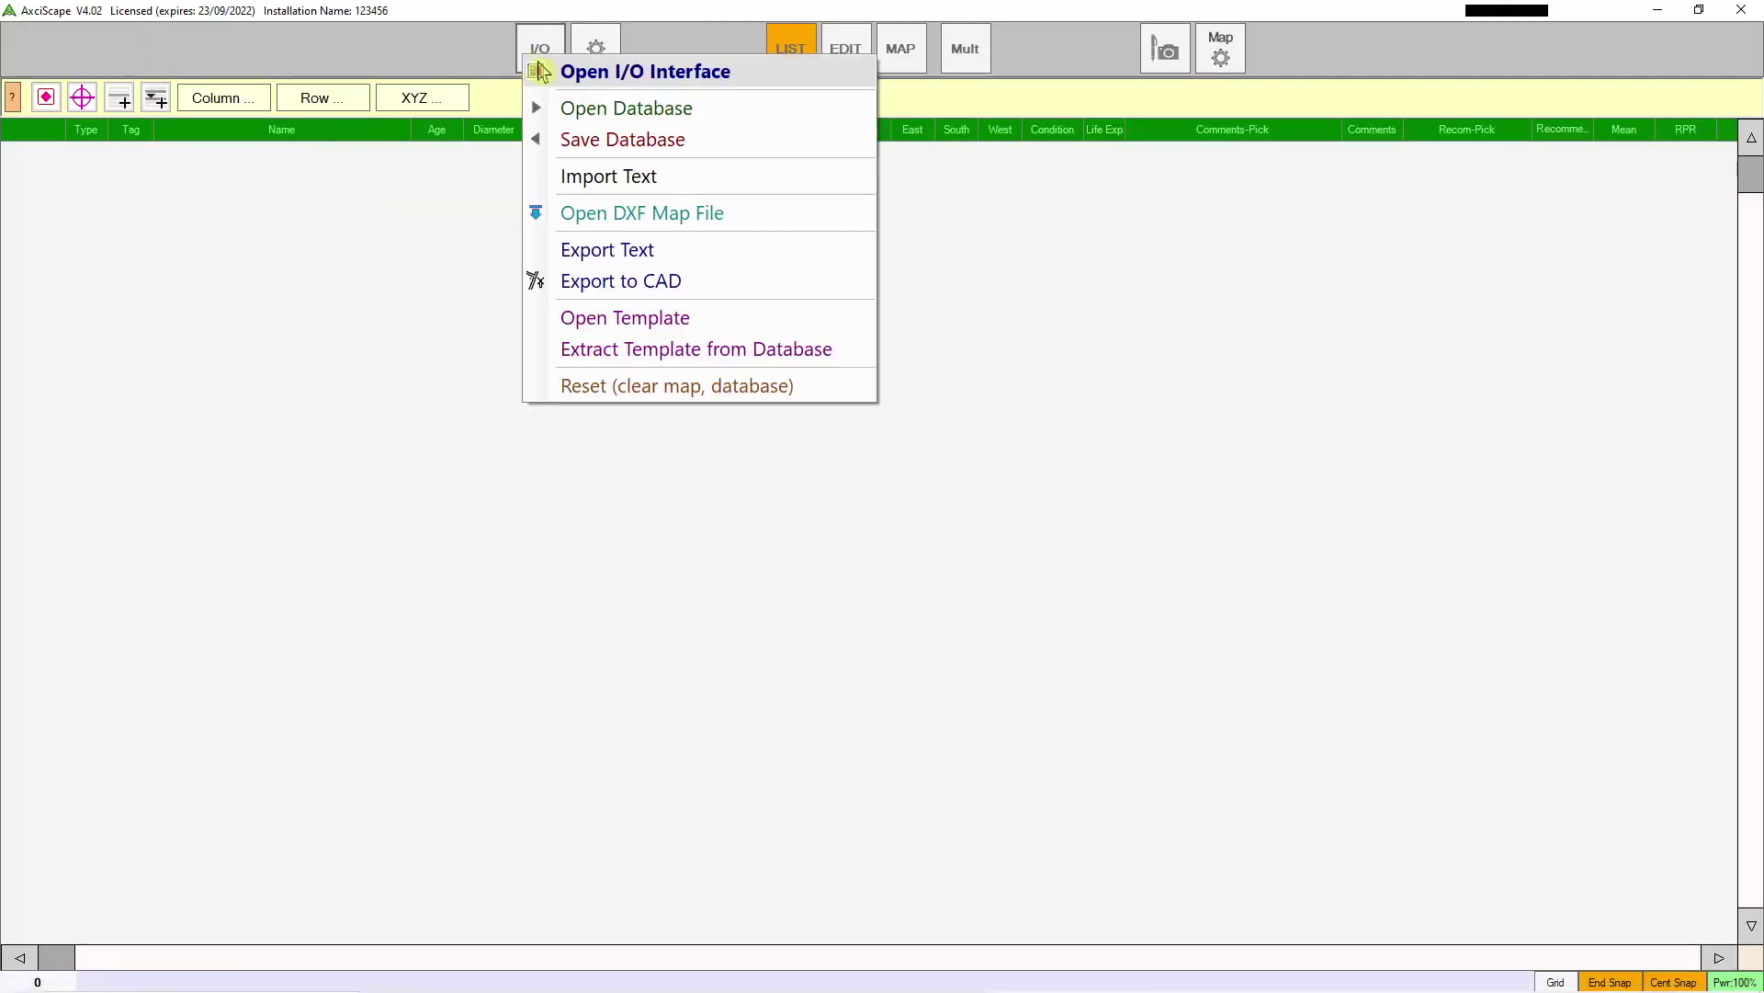
click(619, 215)
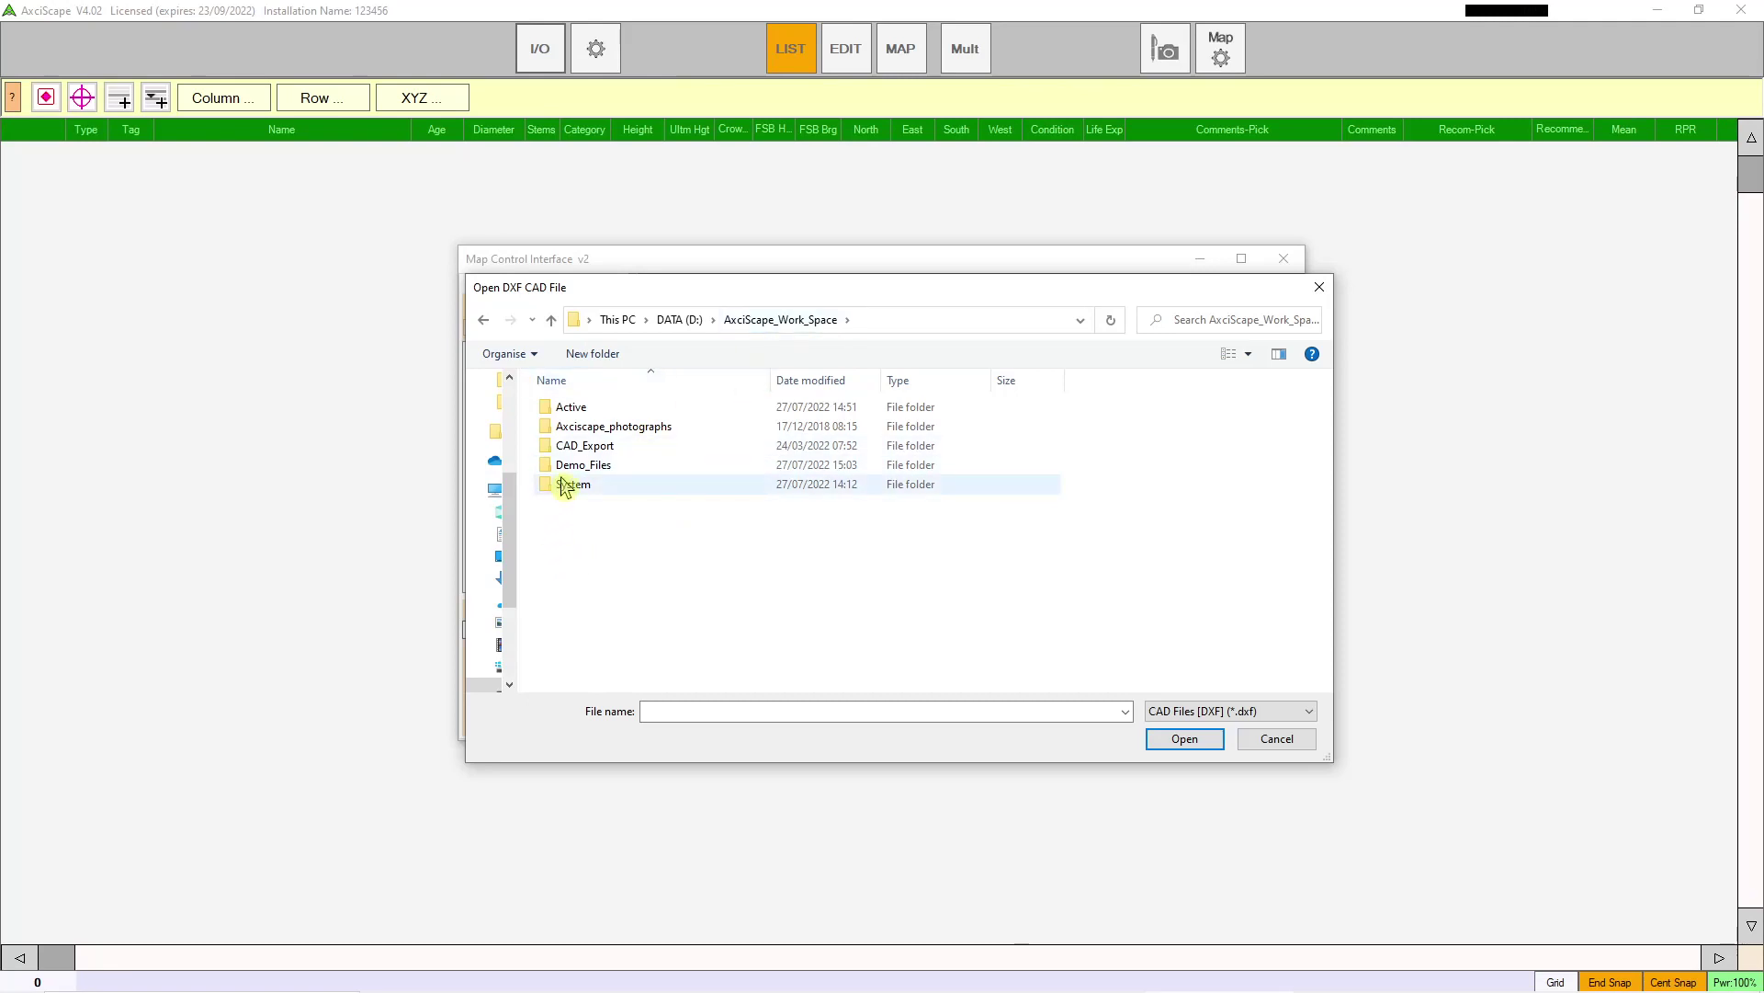
click(610, 469)
double_click(610, 468)
click(622, 410)
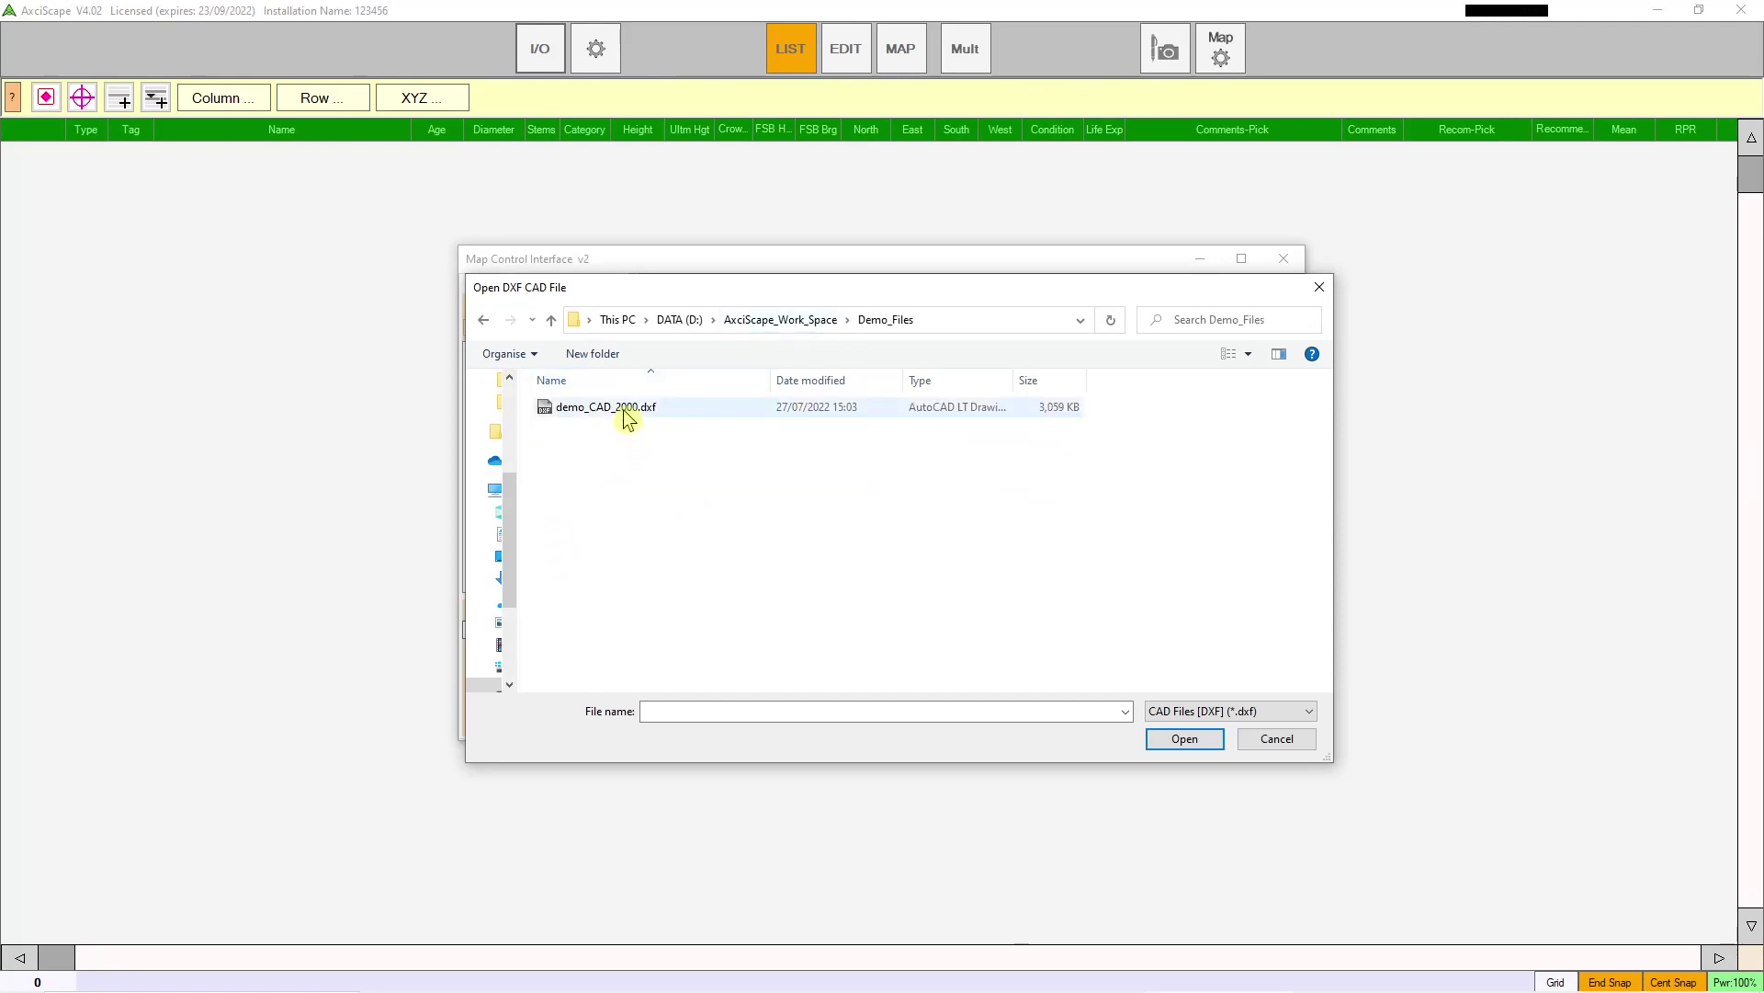
click(1215, 738)
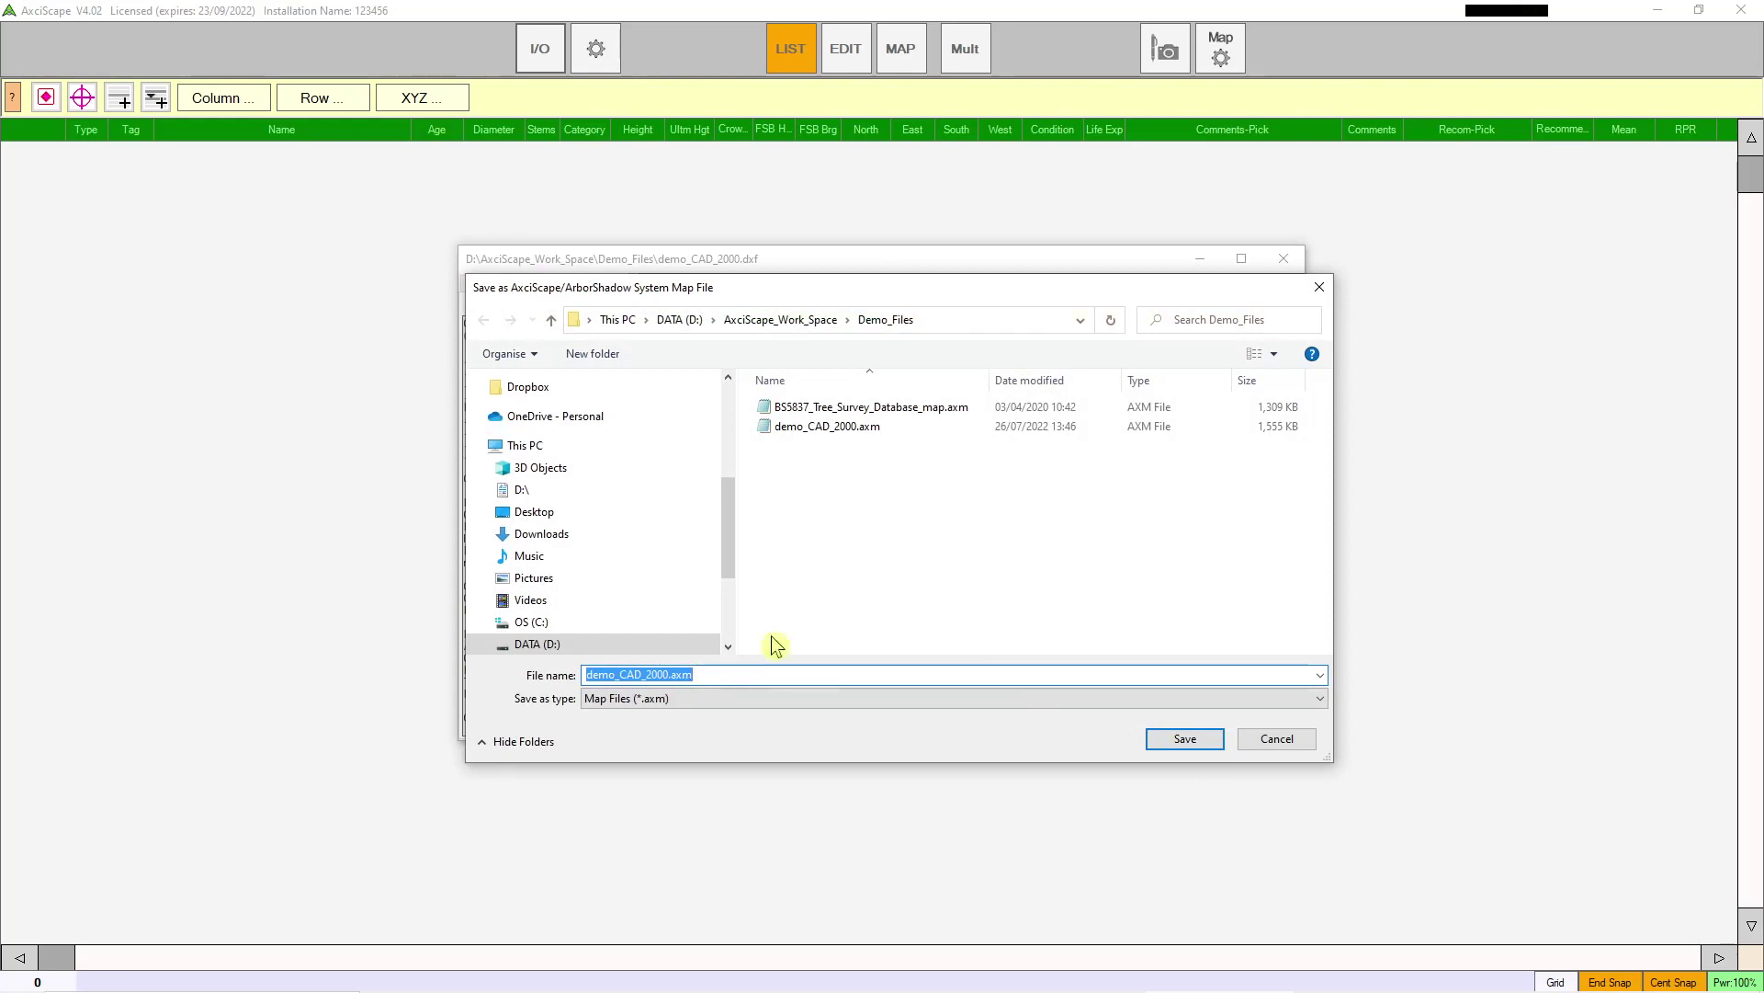
Step: Save the converted map as demo_CAD_2000.axm in Demo_Files, replacing the existing file, and close the map import window
click(1172, 734)
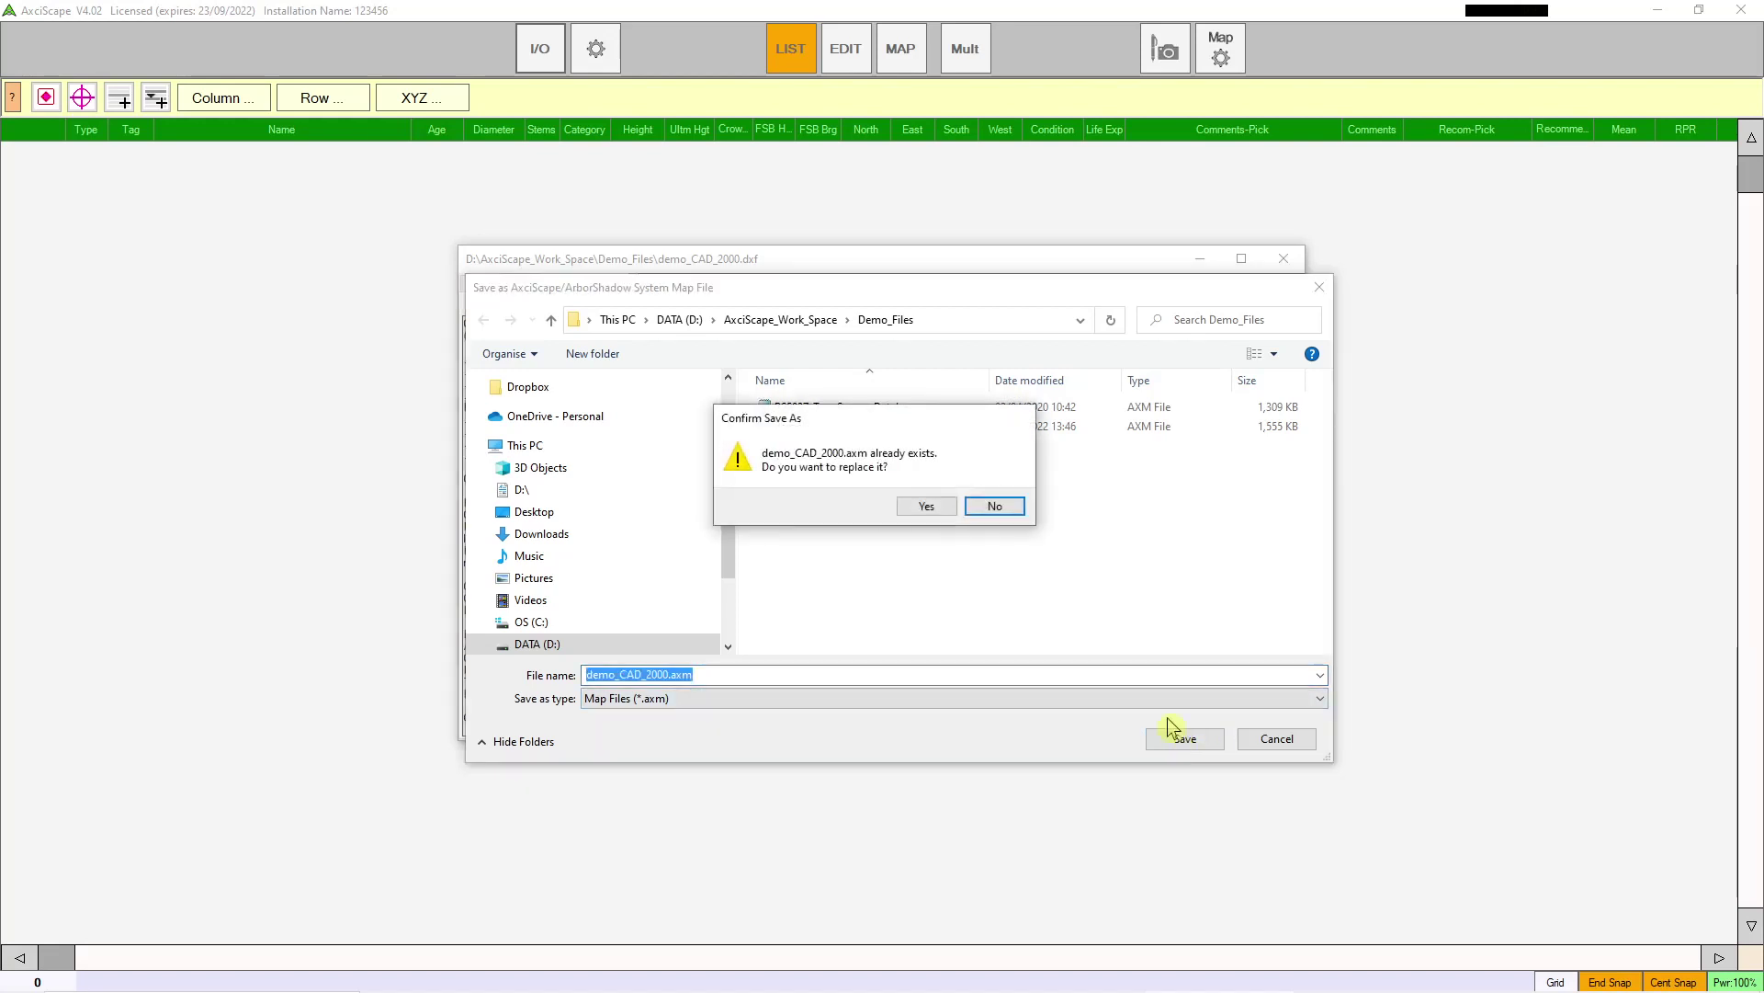
click(921, 507)
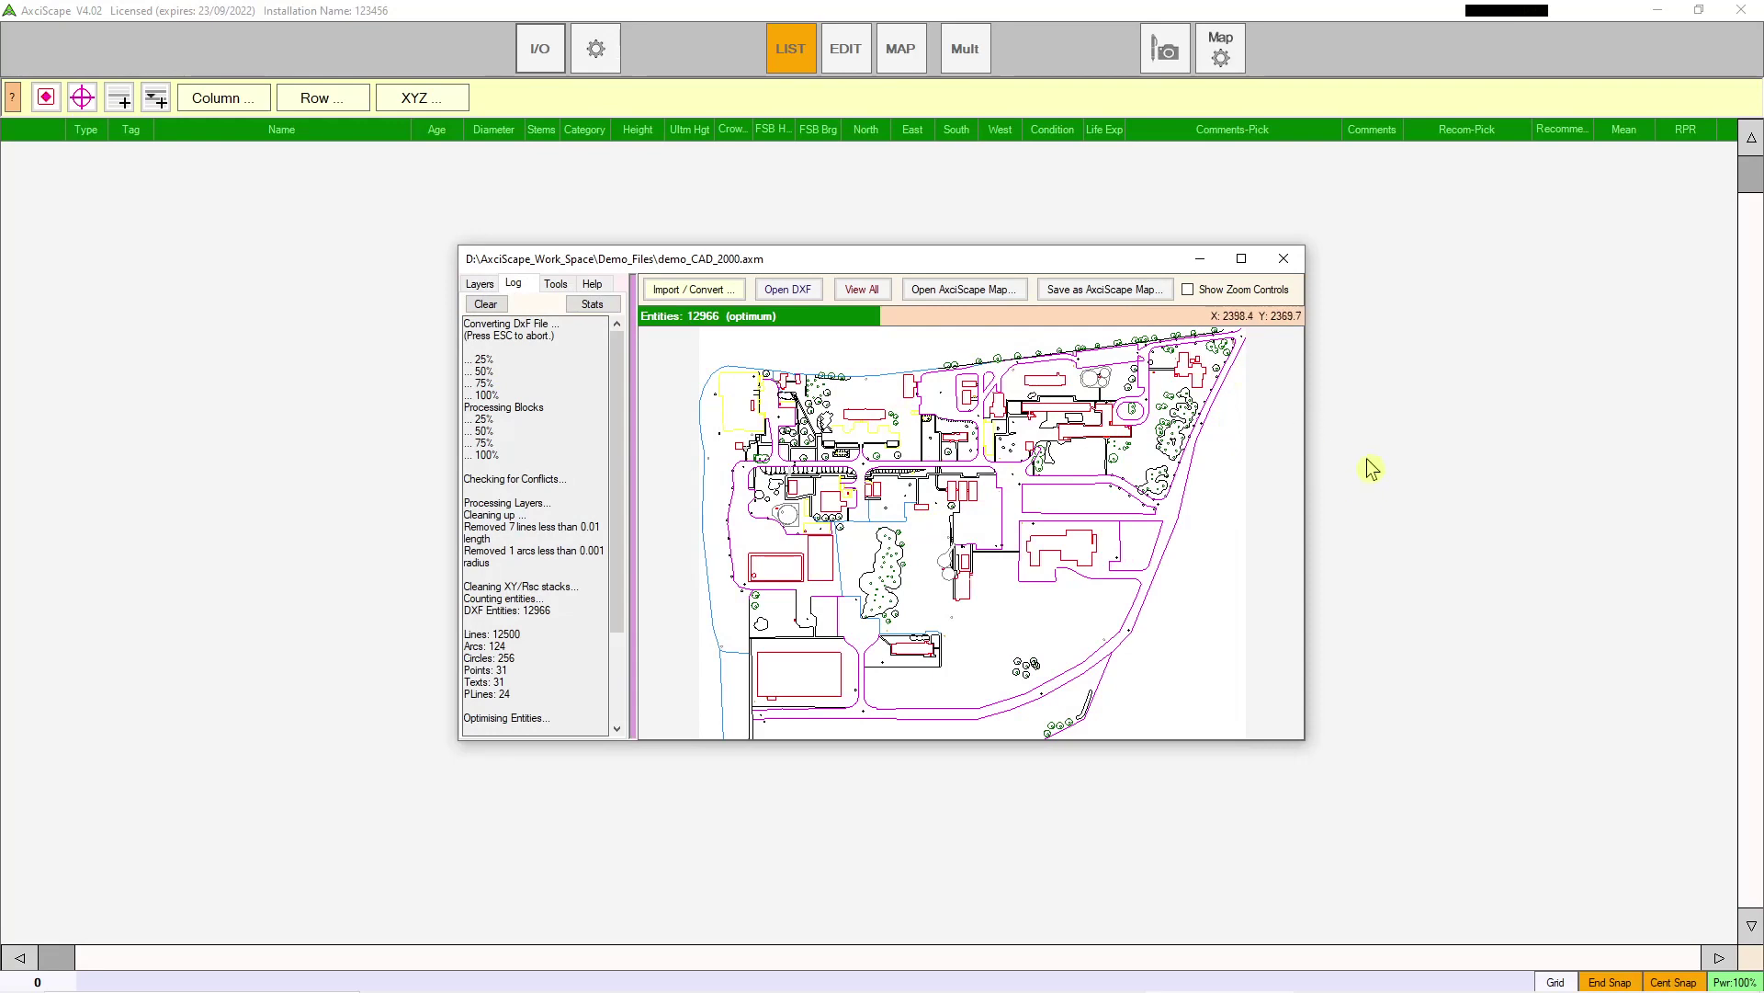
click(1285, 260)
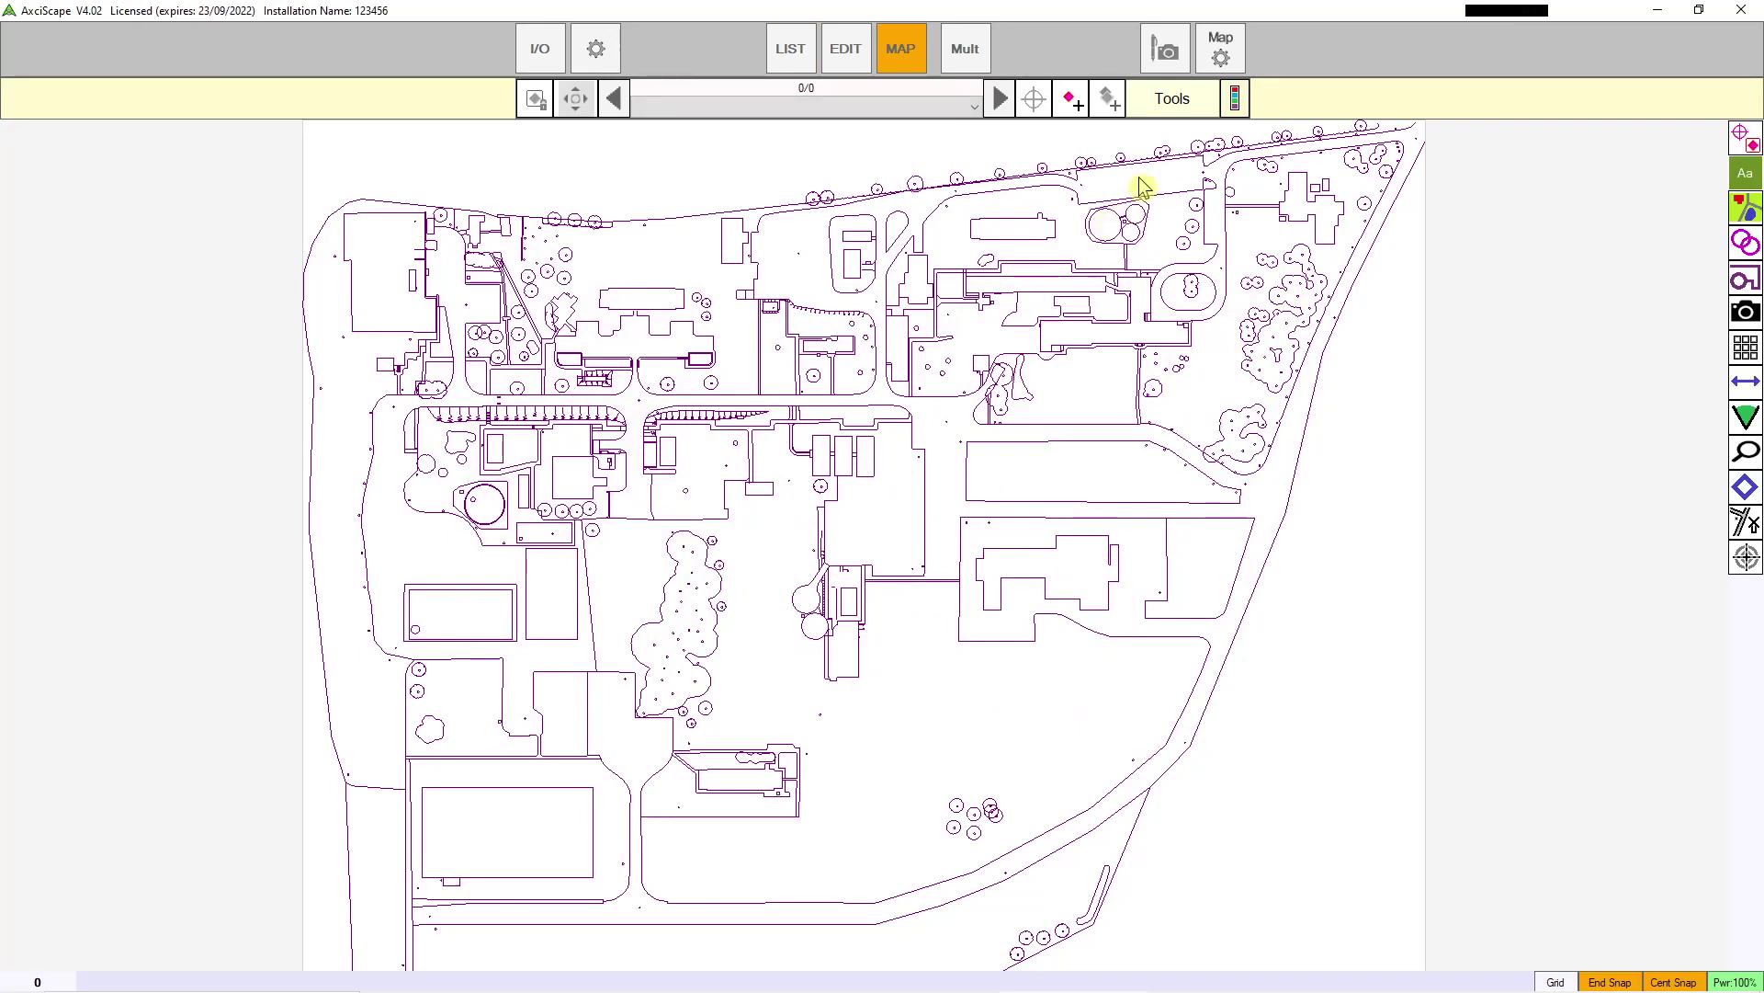
Step: Turn off the single map colour setting so the site plan is drawn in its original layer colours
scroll(886, 367, down, 1)
scroll(893, 367, up, 1)
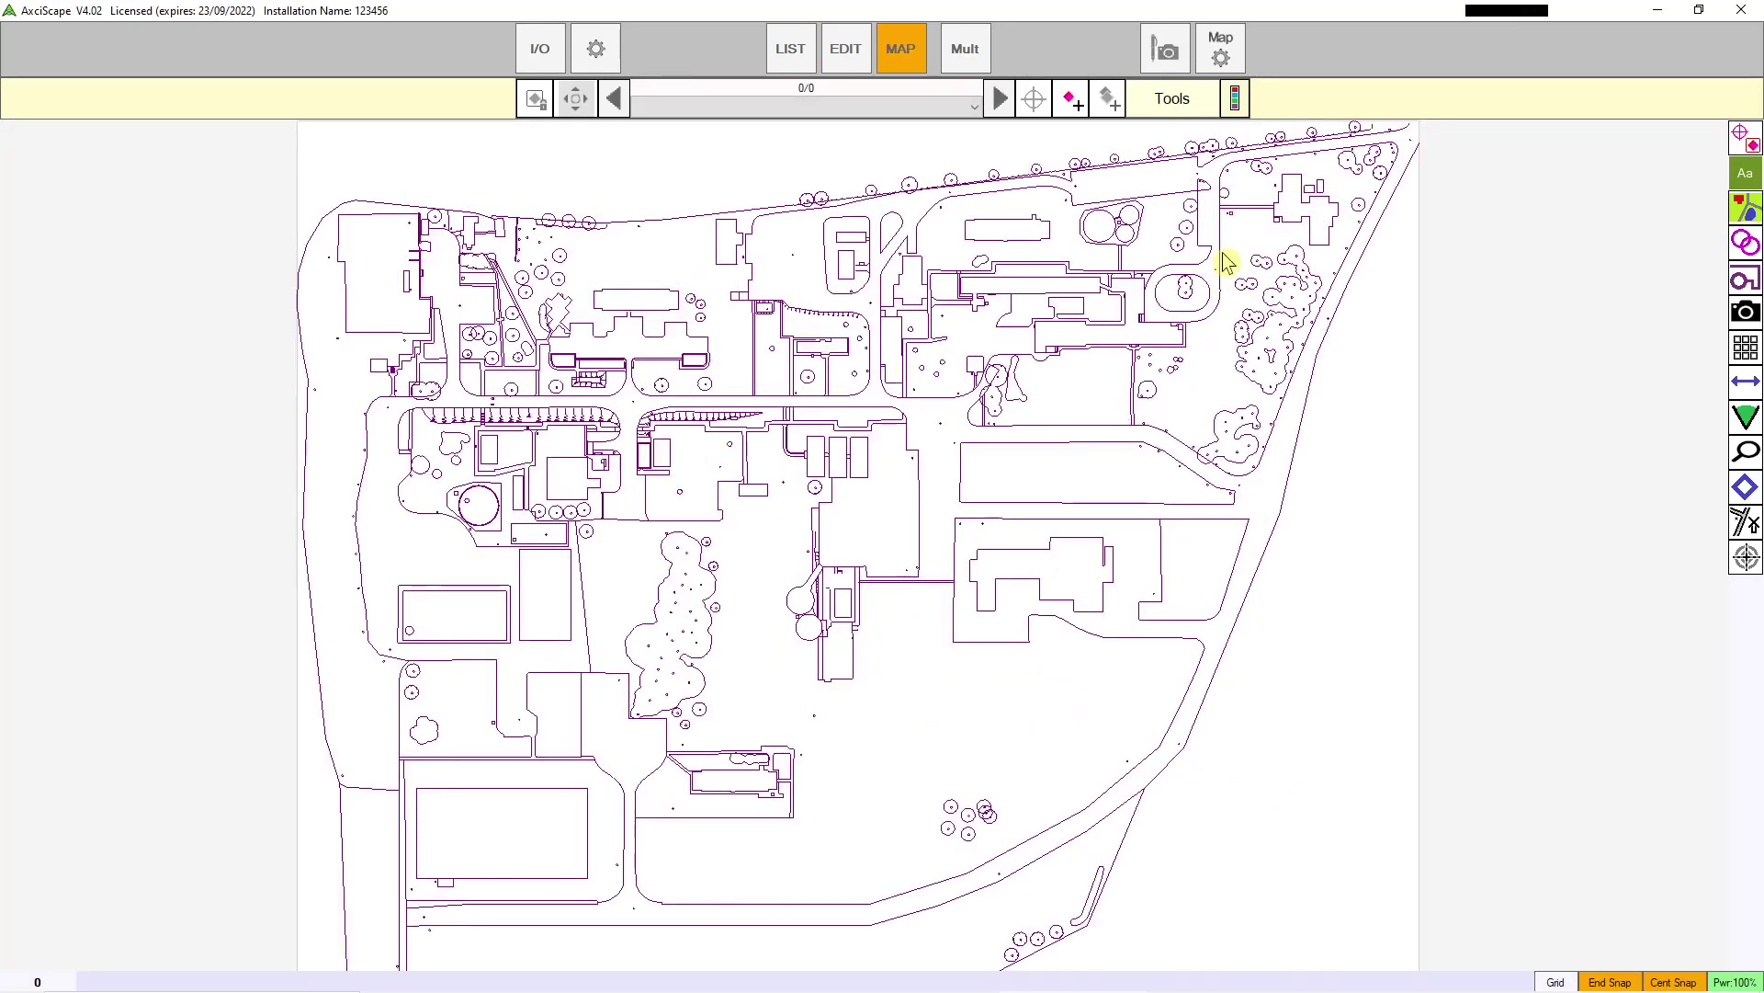
click(1222, 55)
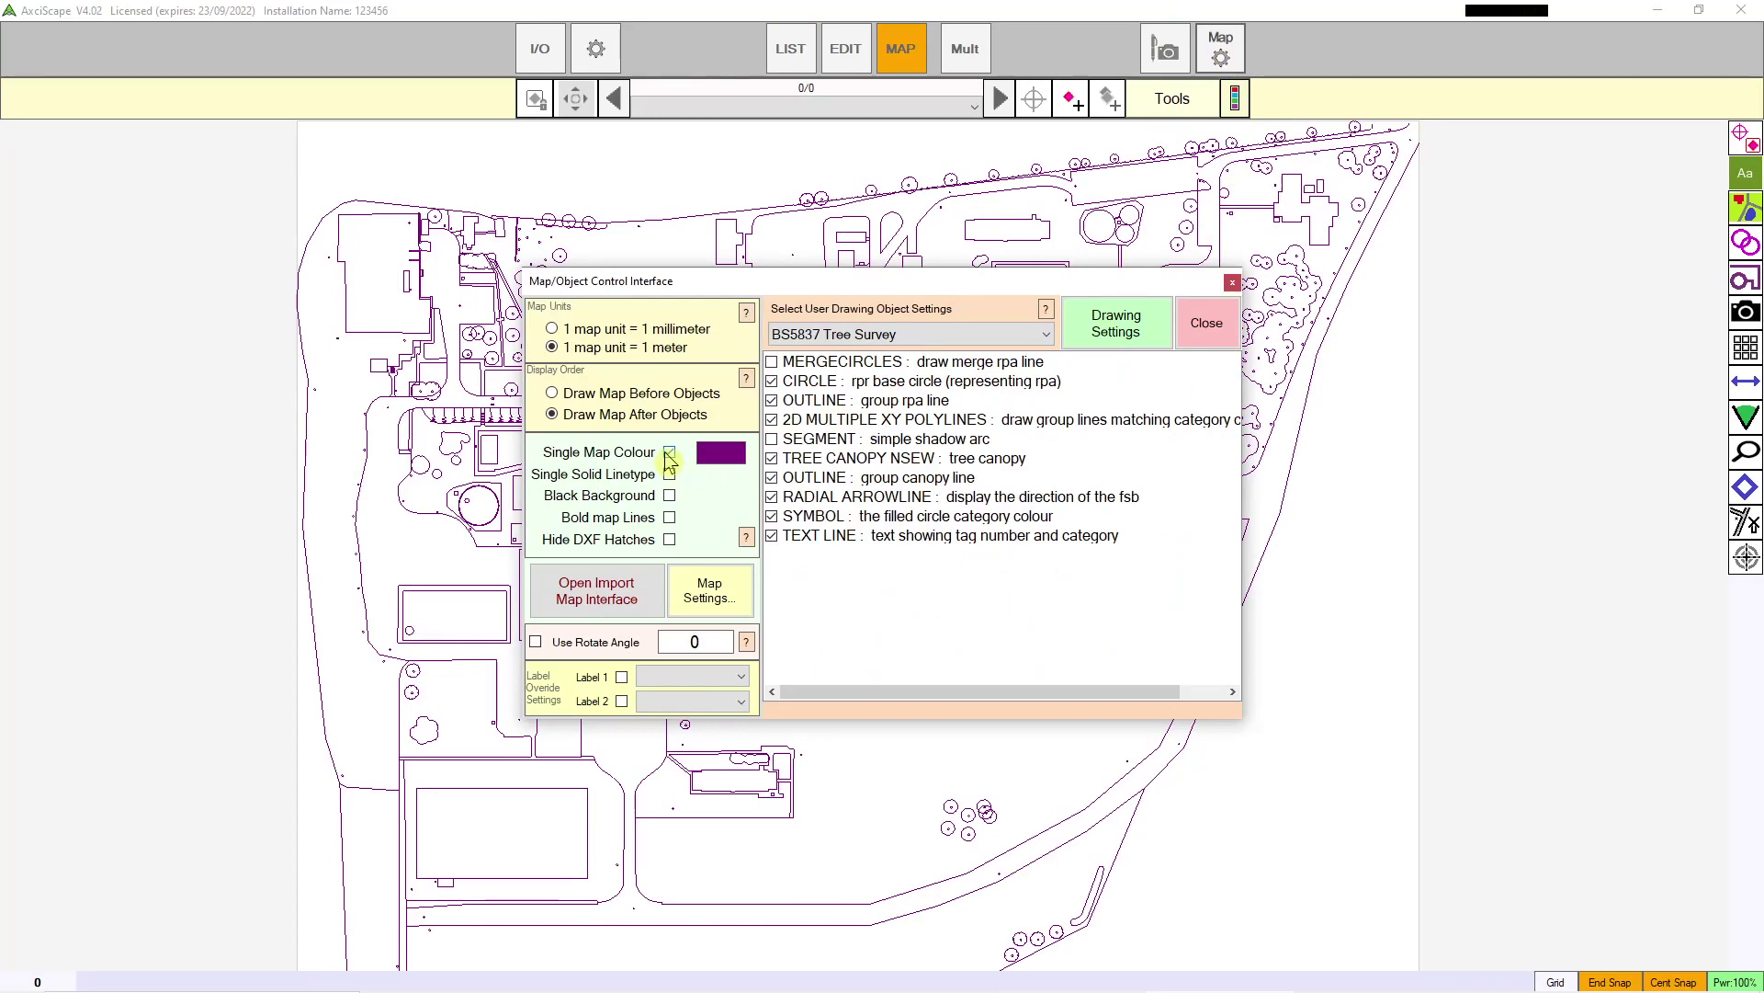
click(1205, 326)
scroll(949, 402, up, 5)
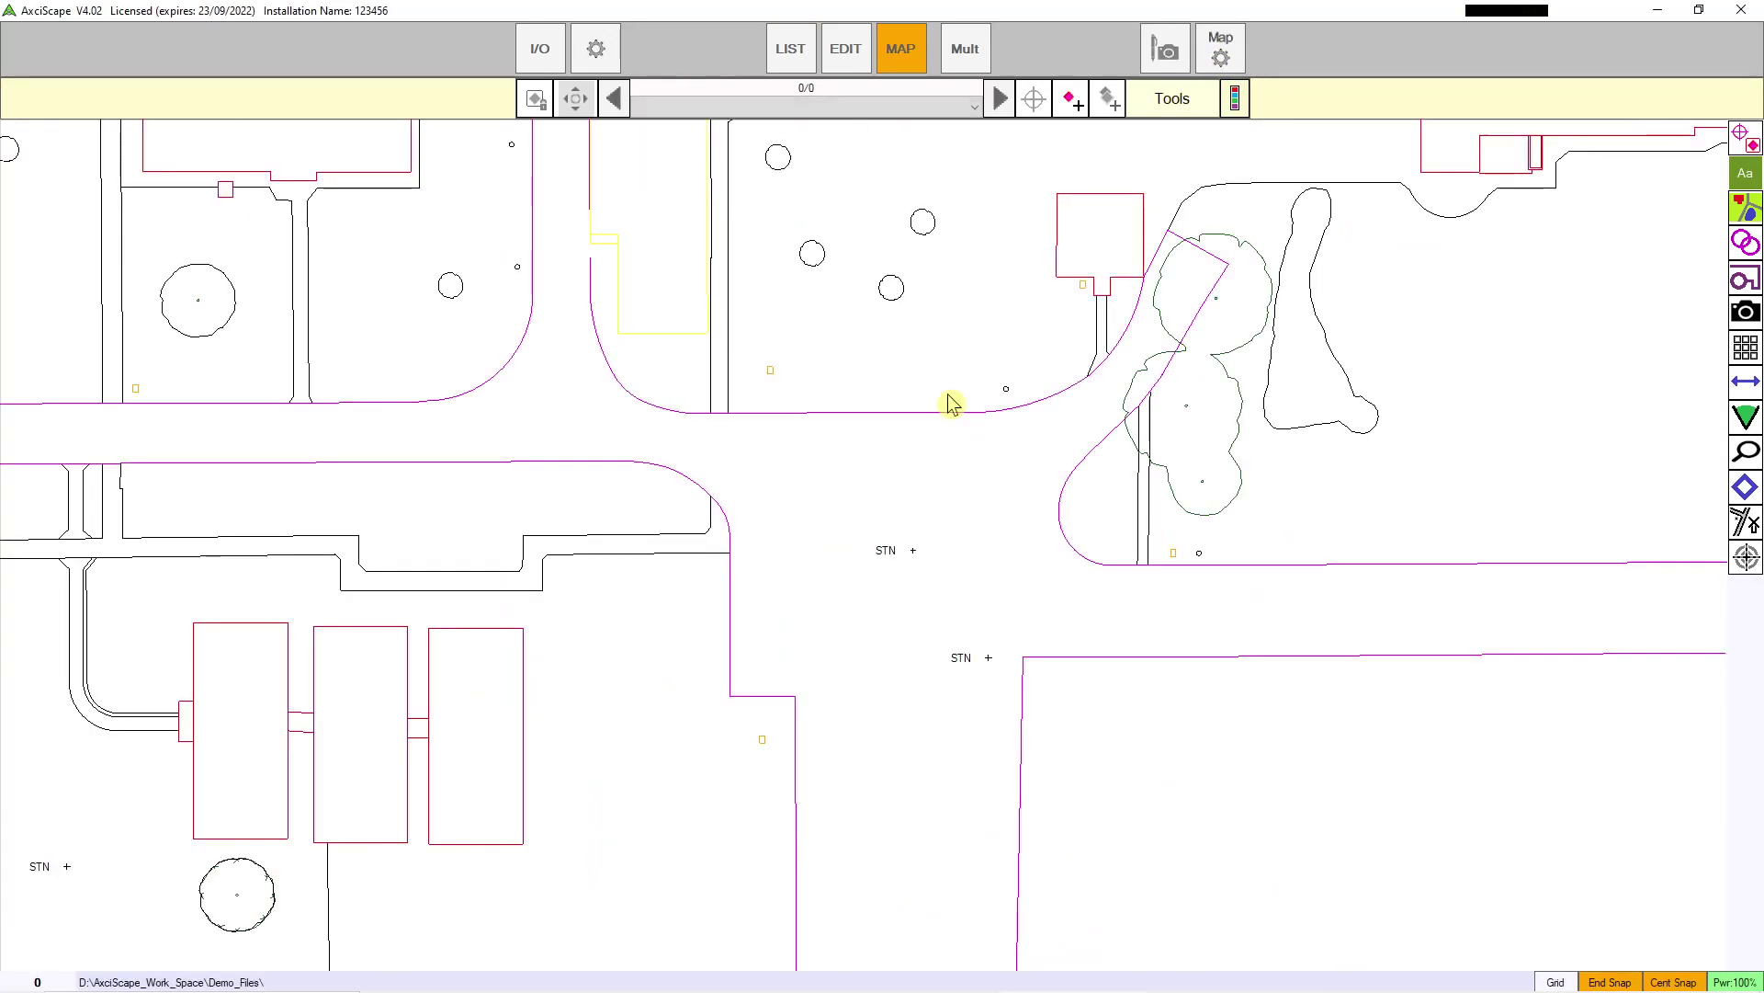
Step: Turn on bold map lines and inspect the site plan around the buildings
scroll(950, 401, down, 4)
click(1222, 51)
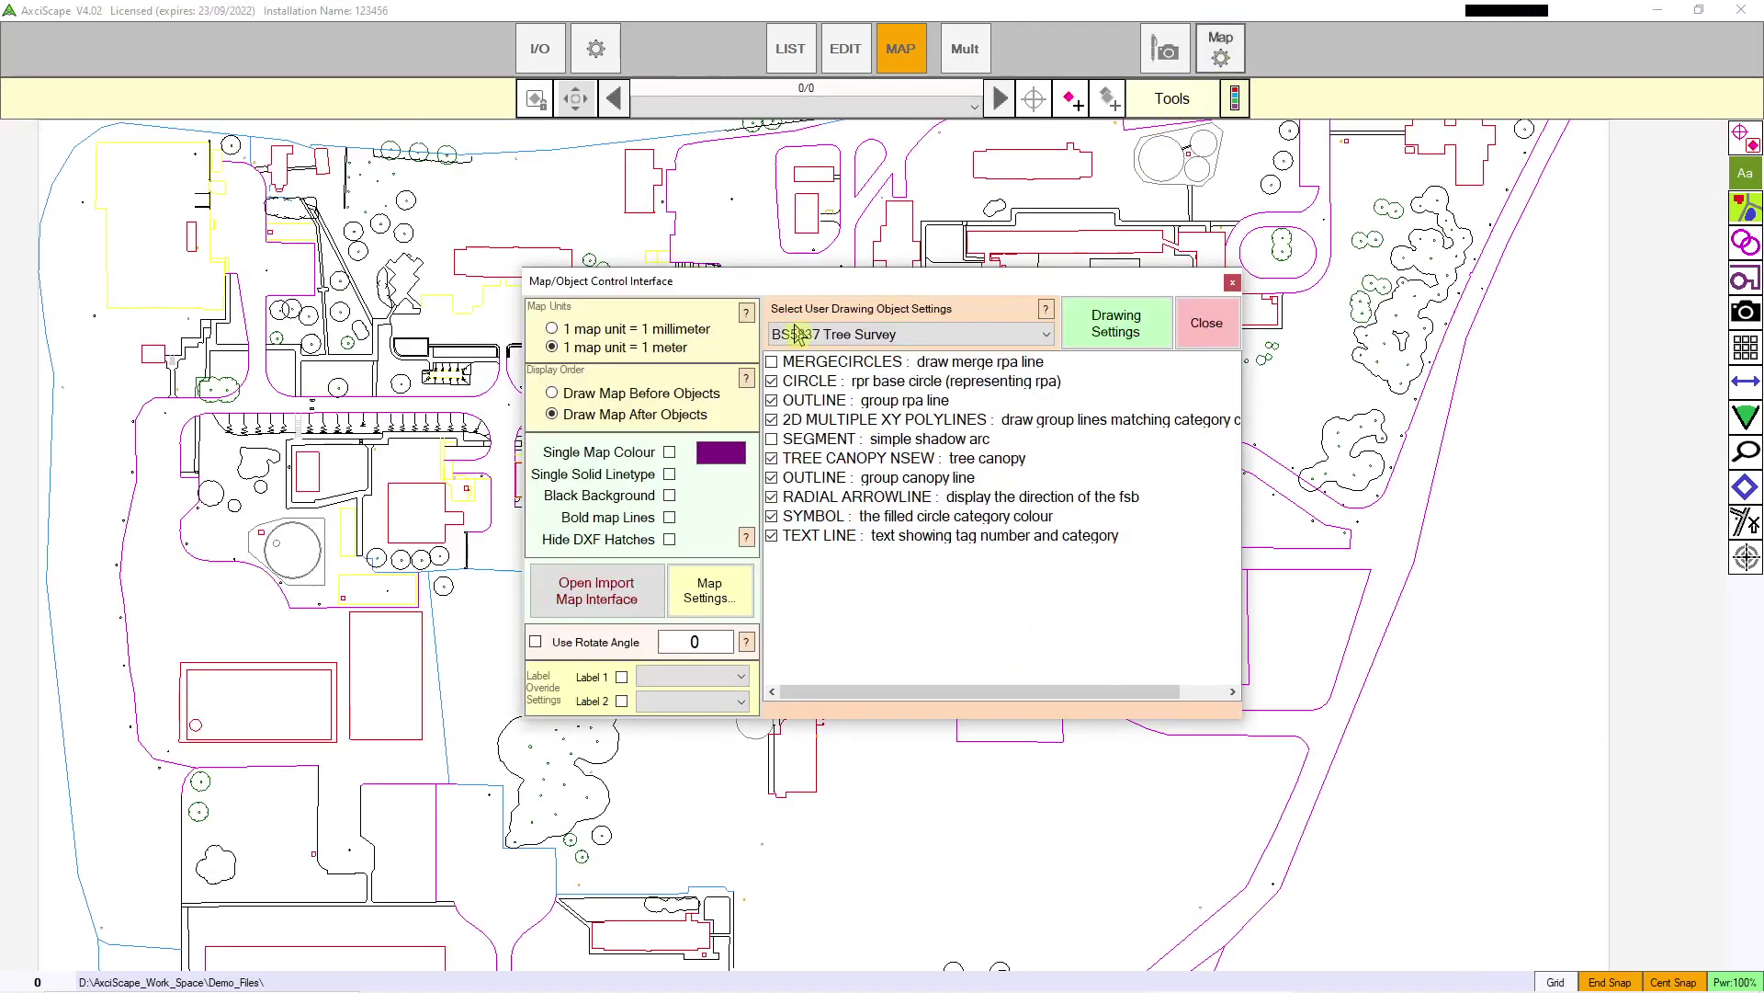
click(1205, 323)
scroll(983, 432, down, 3)
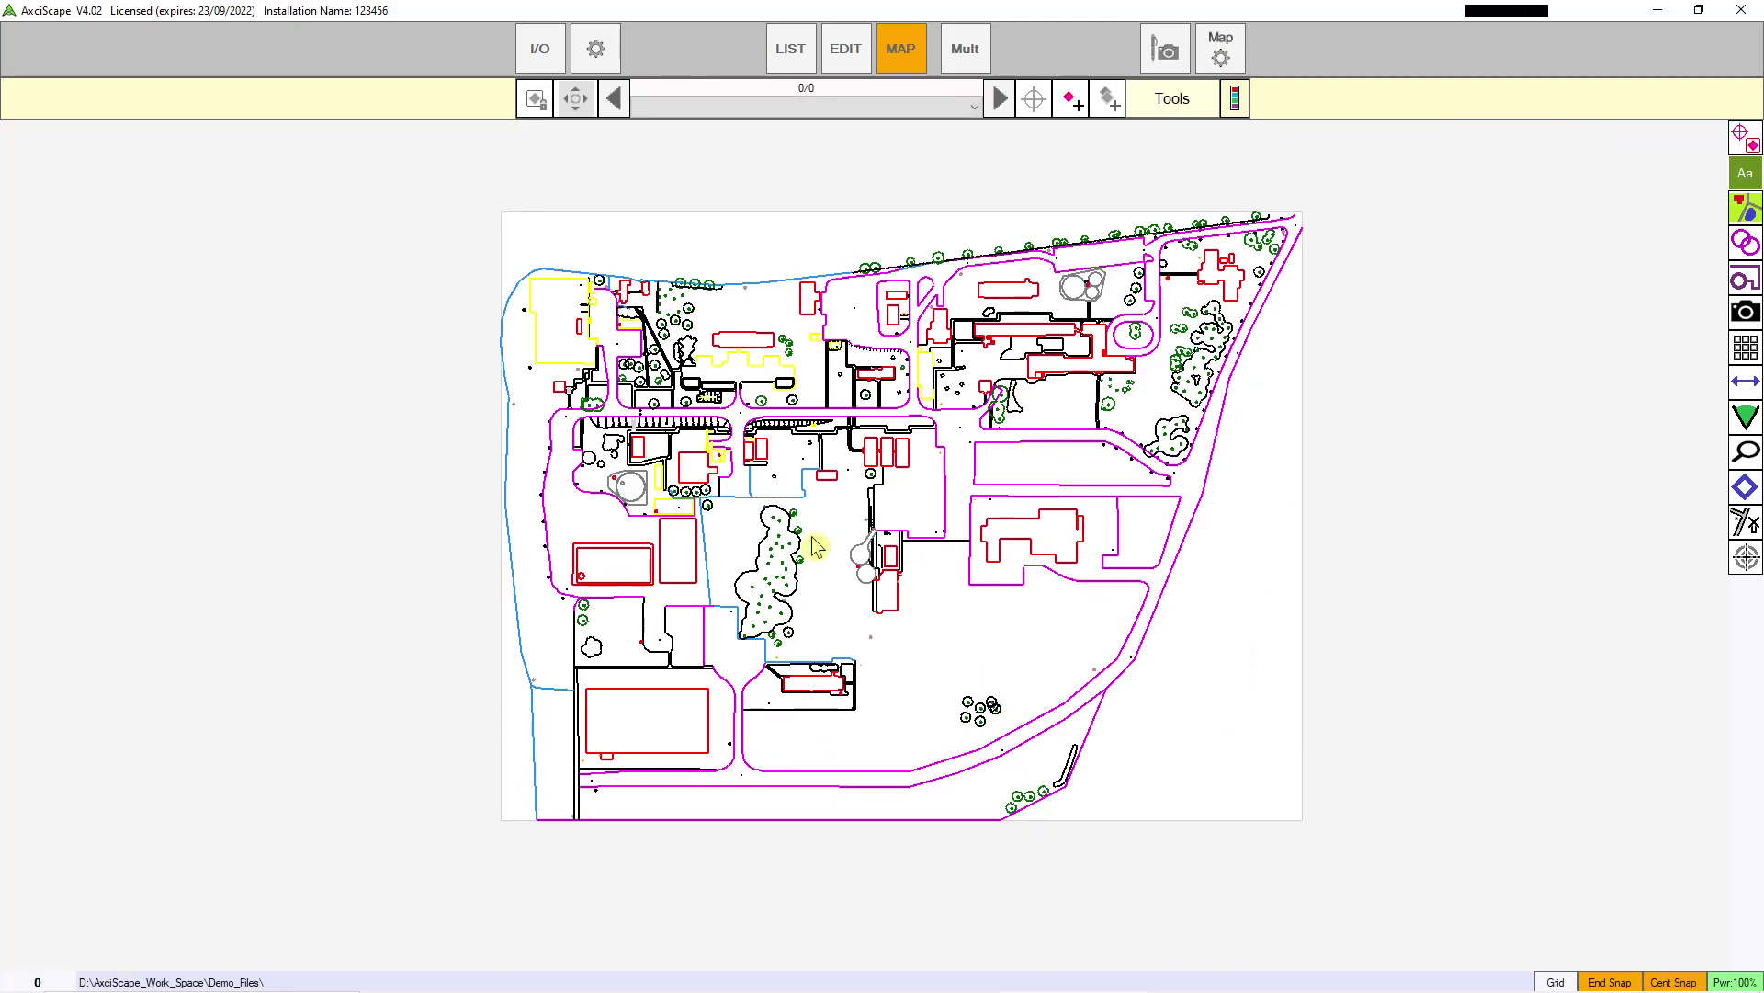
scroll(988, 504, up, 5)
drag(723, 691, 871, 515)
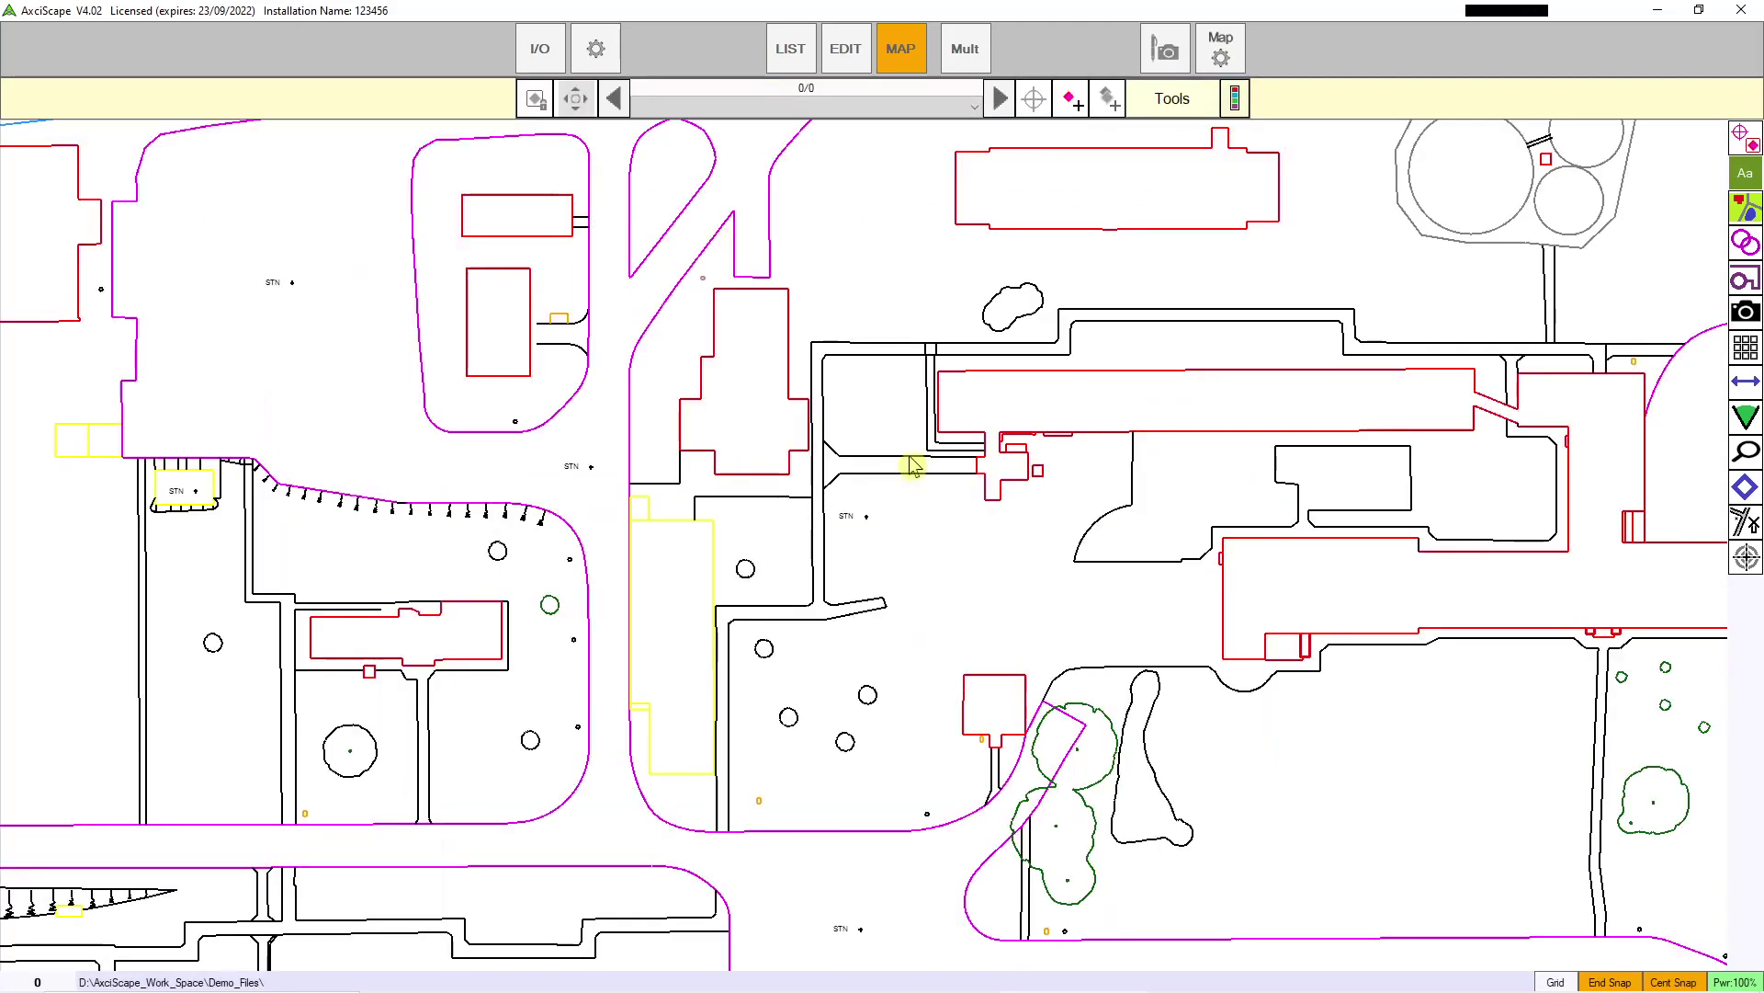
Step: Turn off bold map lines and apply a map rotate angle of 70 degrees
click(1228, 41)
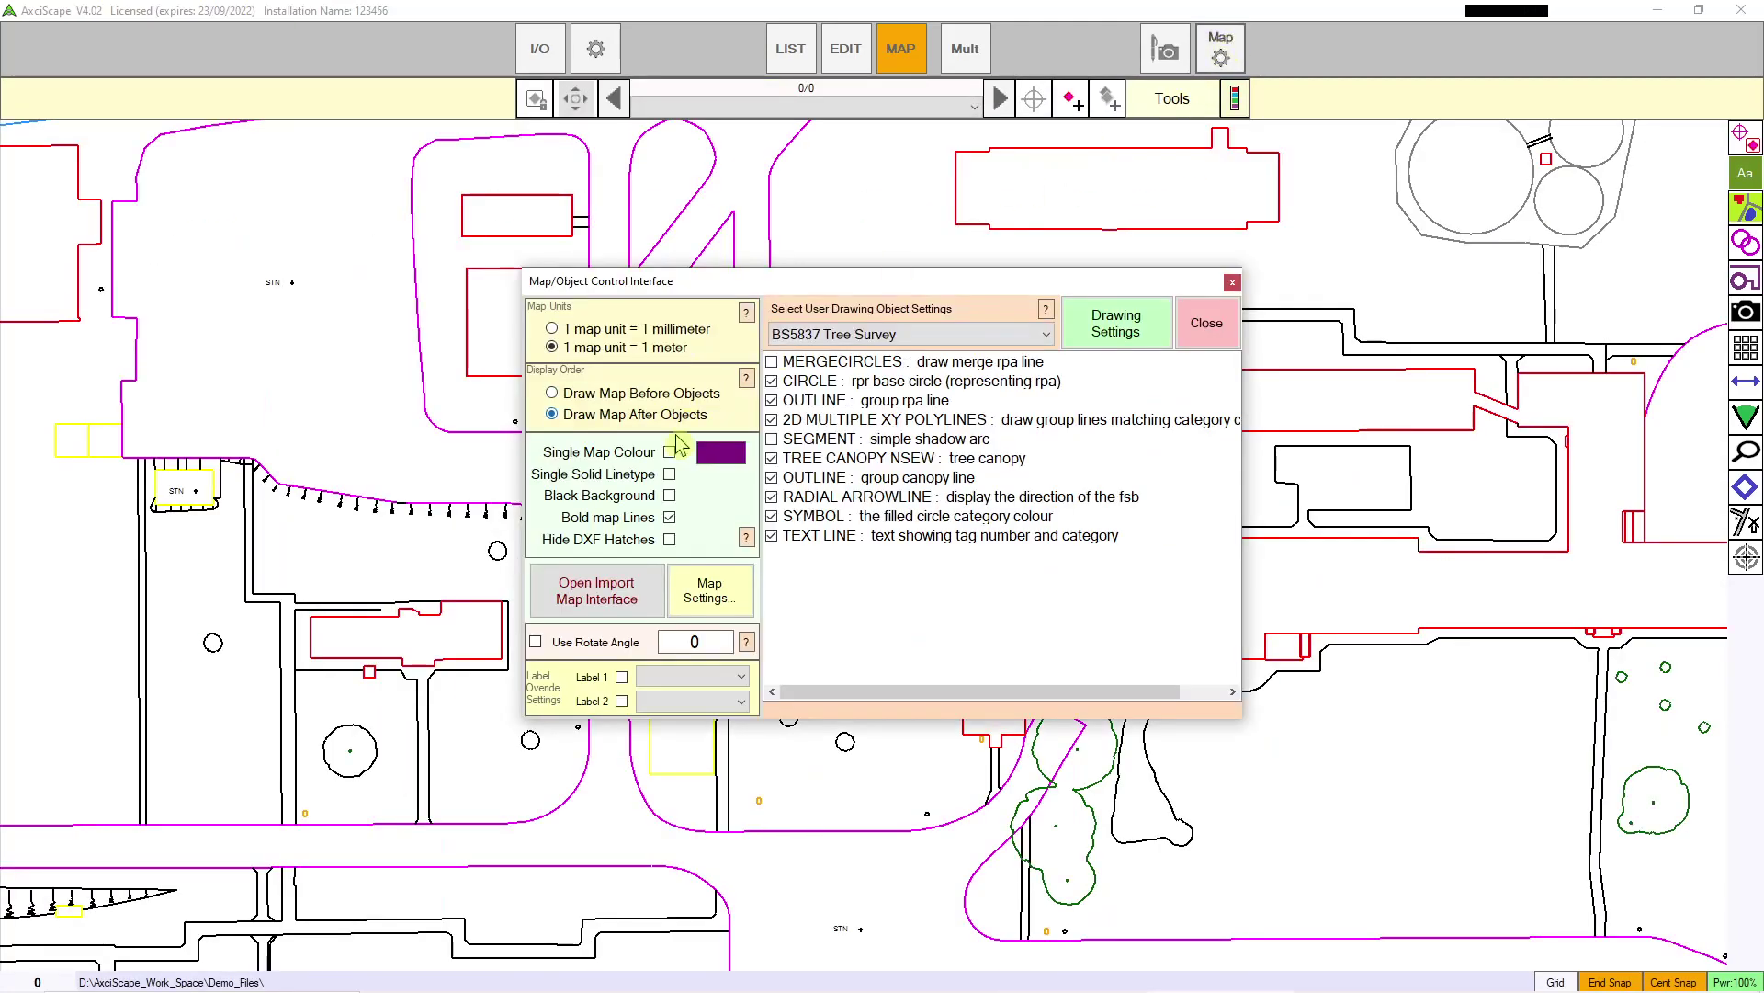
click(669, 517)
click(676, 649)
click(728, 459)
click(1213, 331)
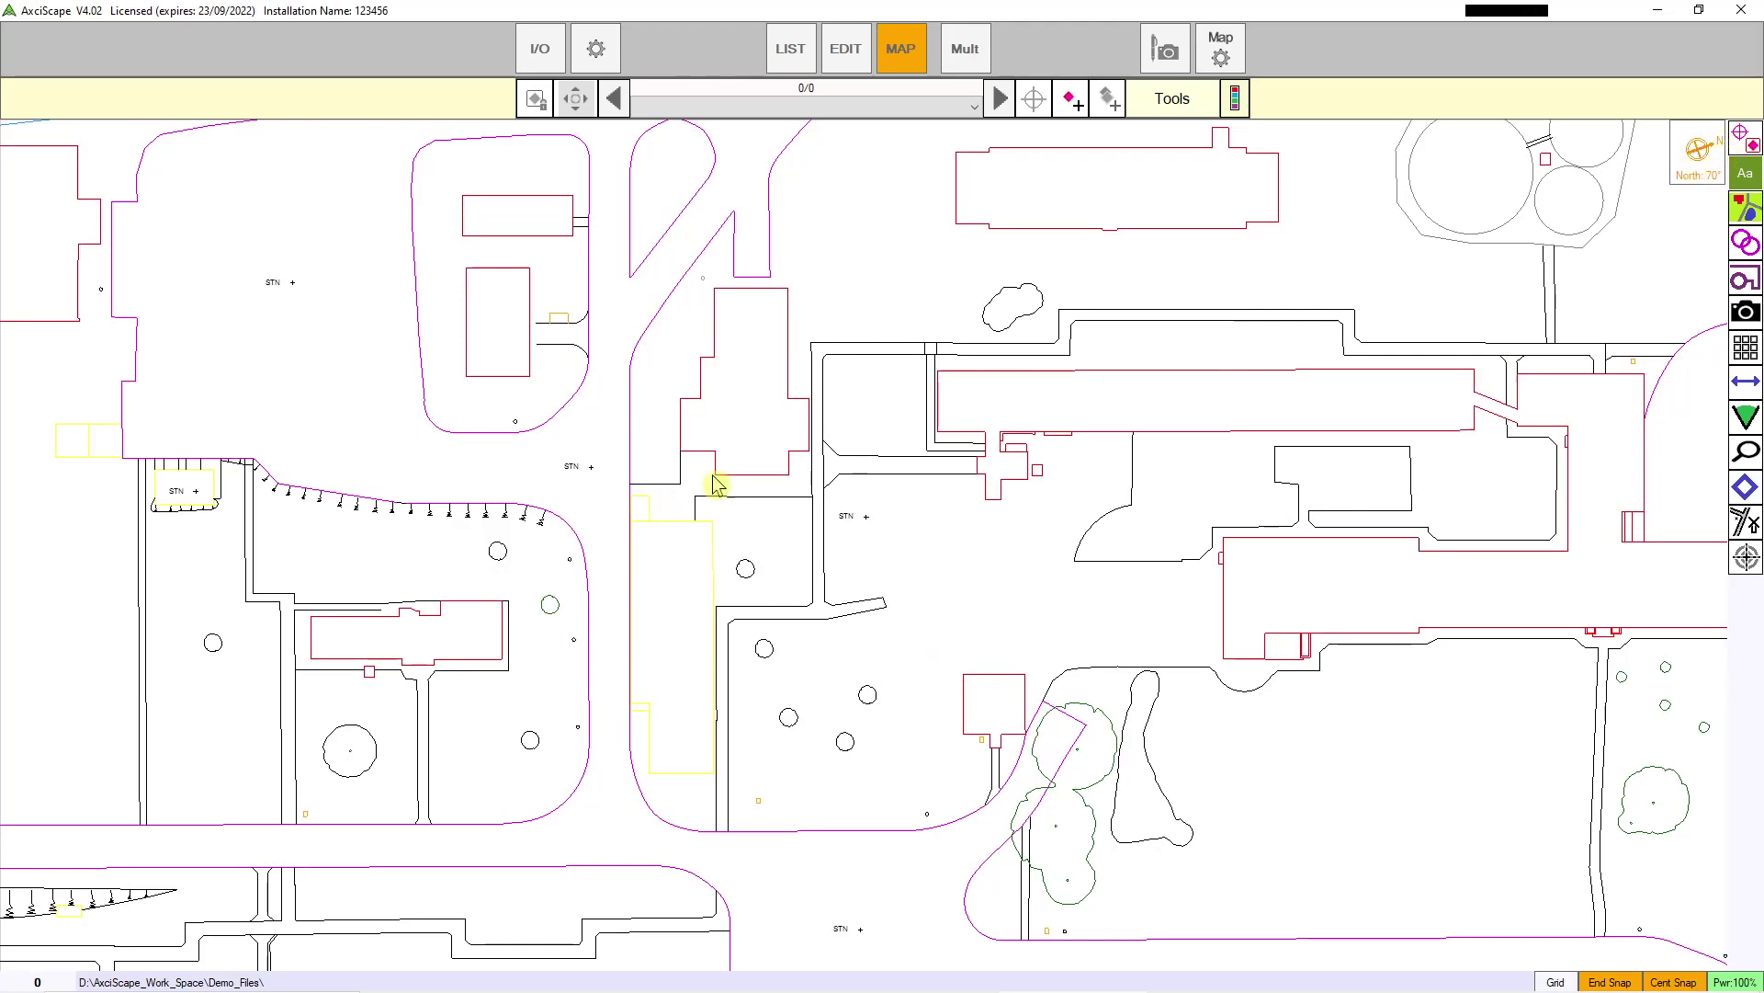
scroll(954, 340, down, 5)
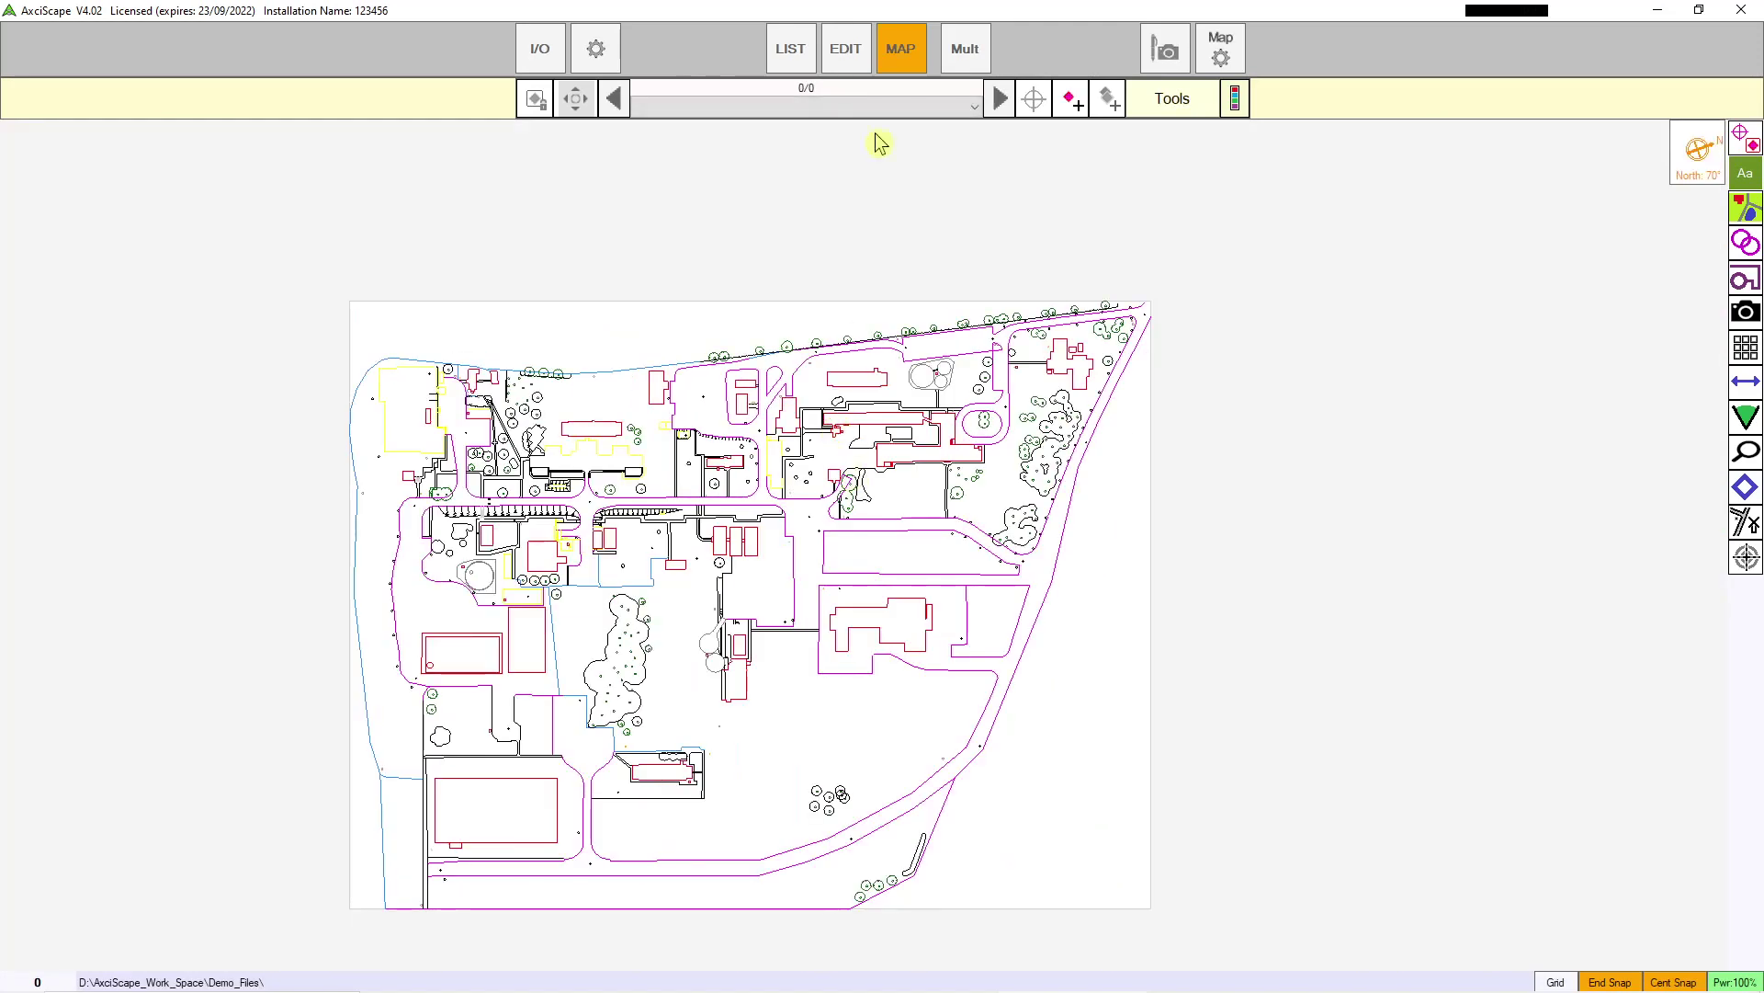
Step: Add a new survey record in the edit view, with type T and automatically assigned tag number 1
click(788, 55)
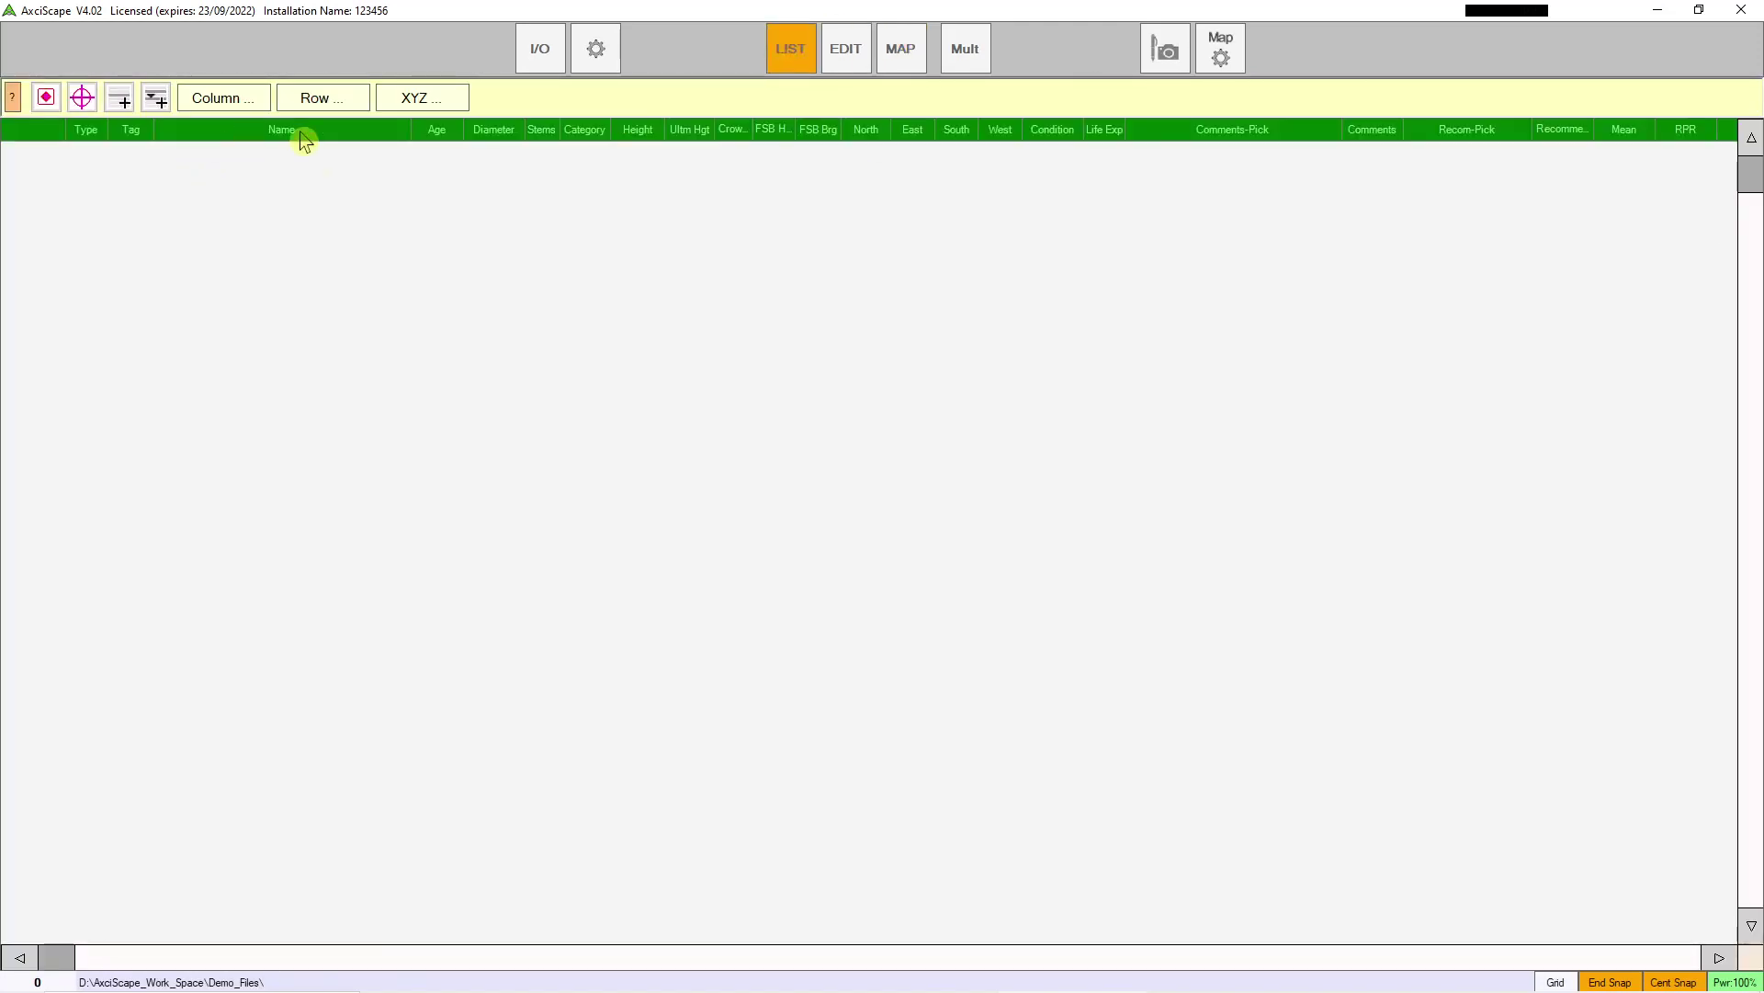
click(853, 50)
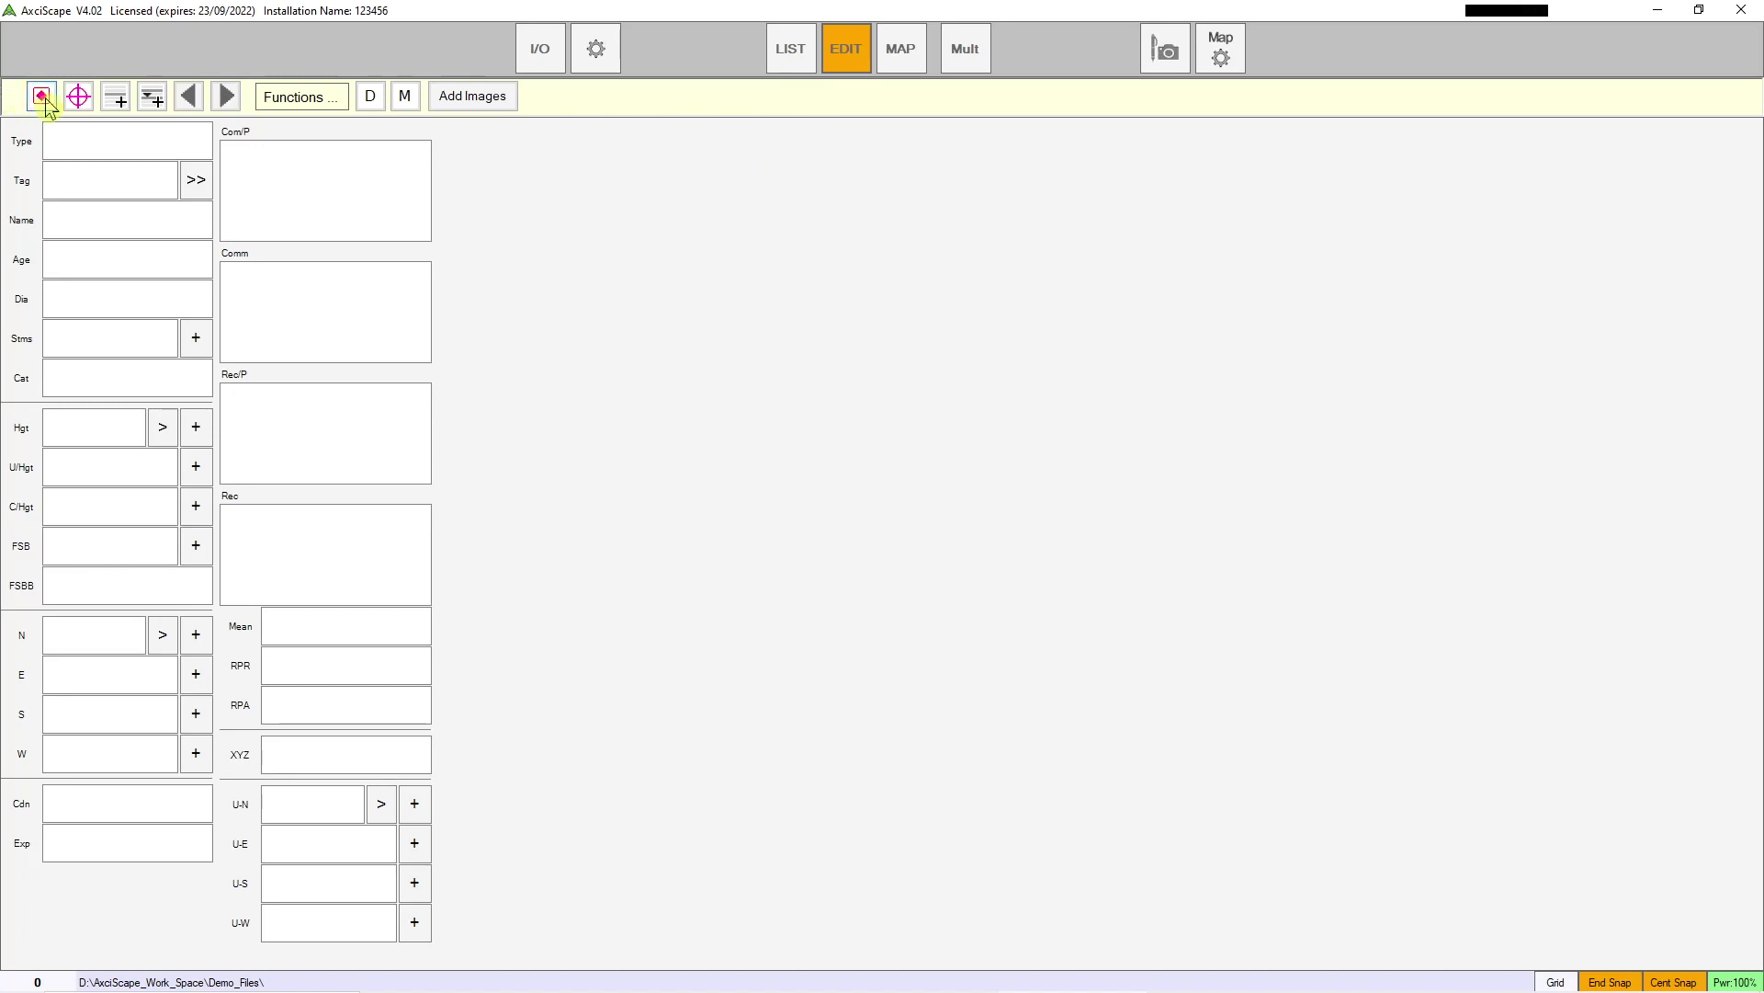
click(116, 101)
click(92, 146)
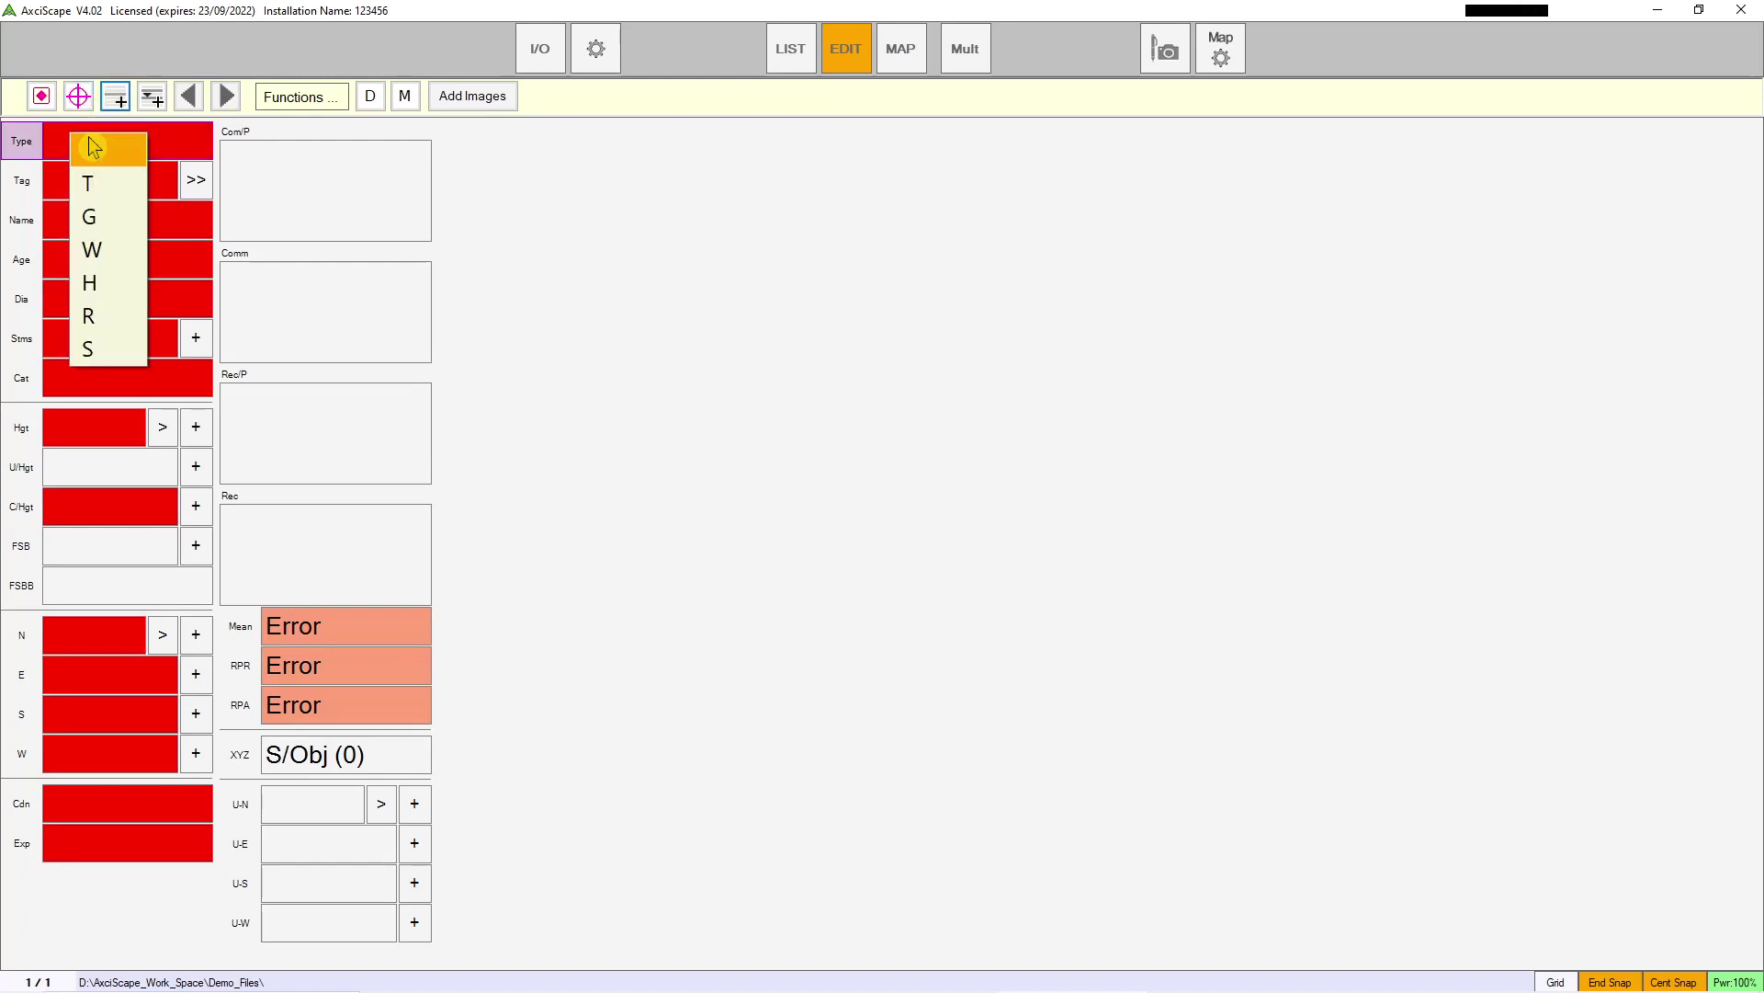
click(104, 184)
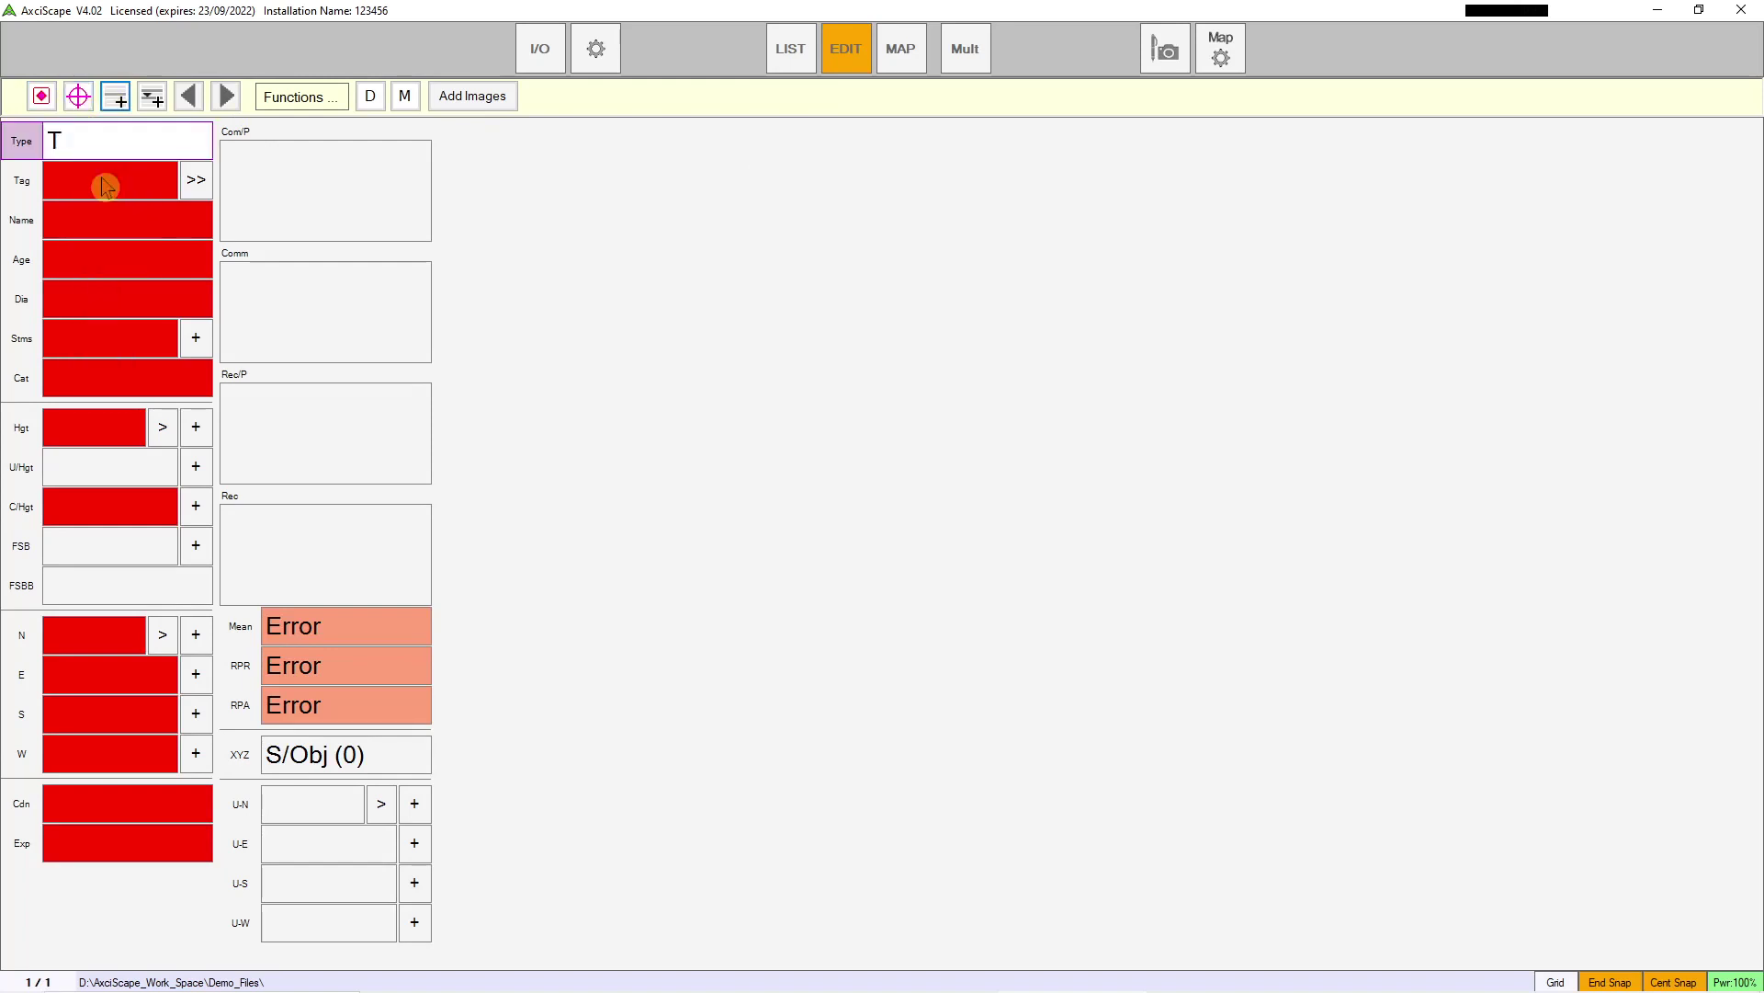
click(206, 191)
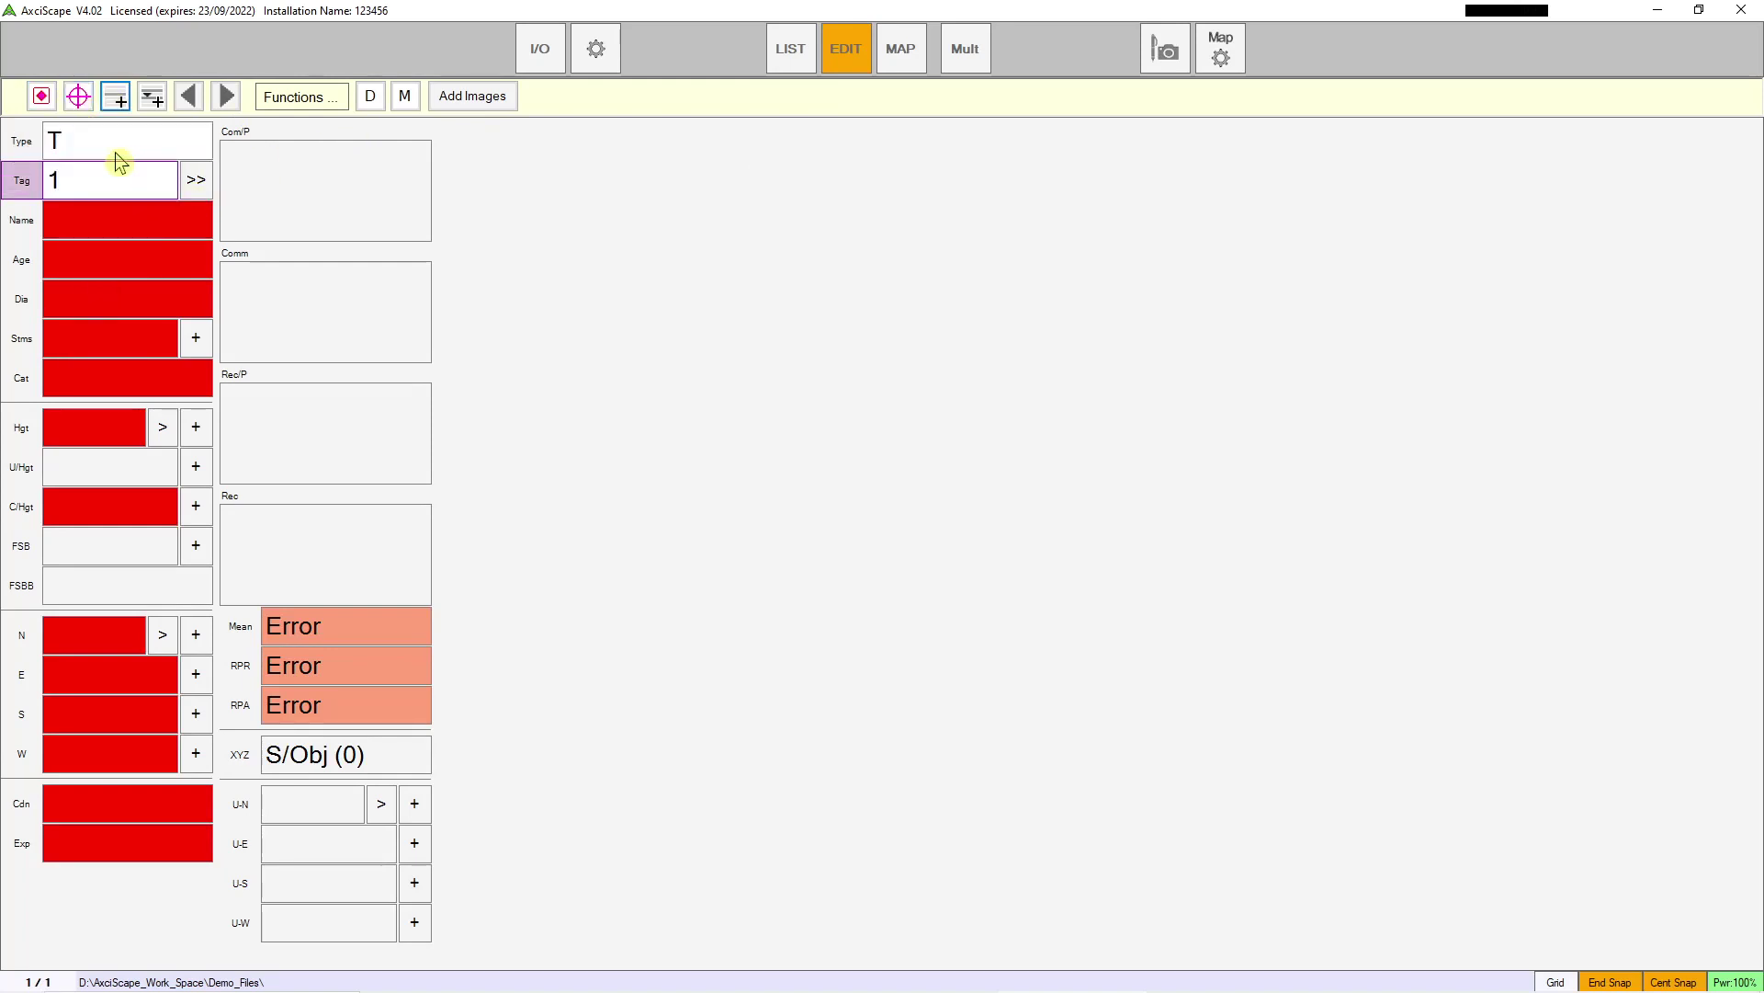
Step: Set the new tree's diameter to 400, its stem count to 1 and its height to 8
click(101, 309)
click(674, 470)
click(197, 341)
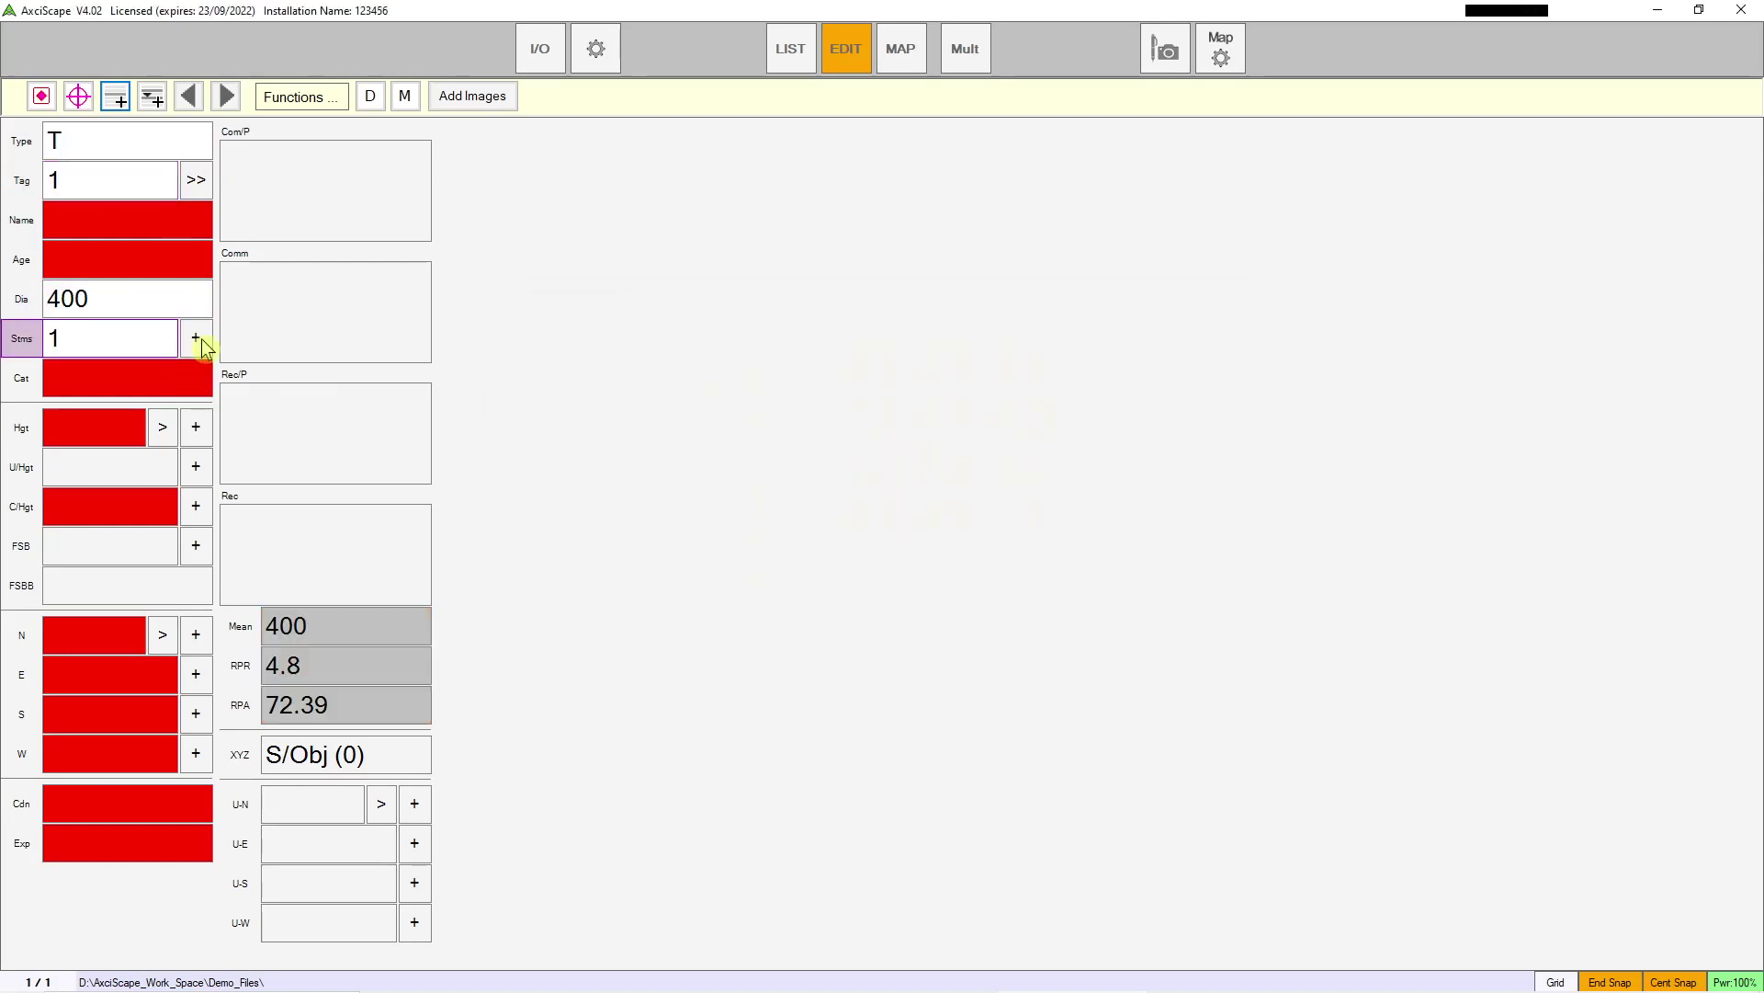
click(104, 436)
click(667, 428)
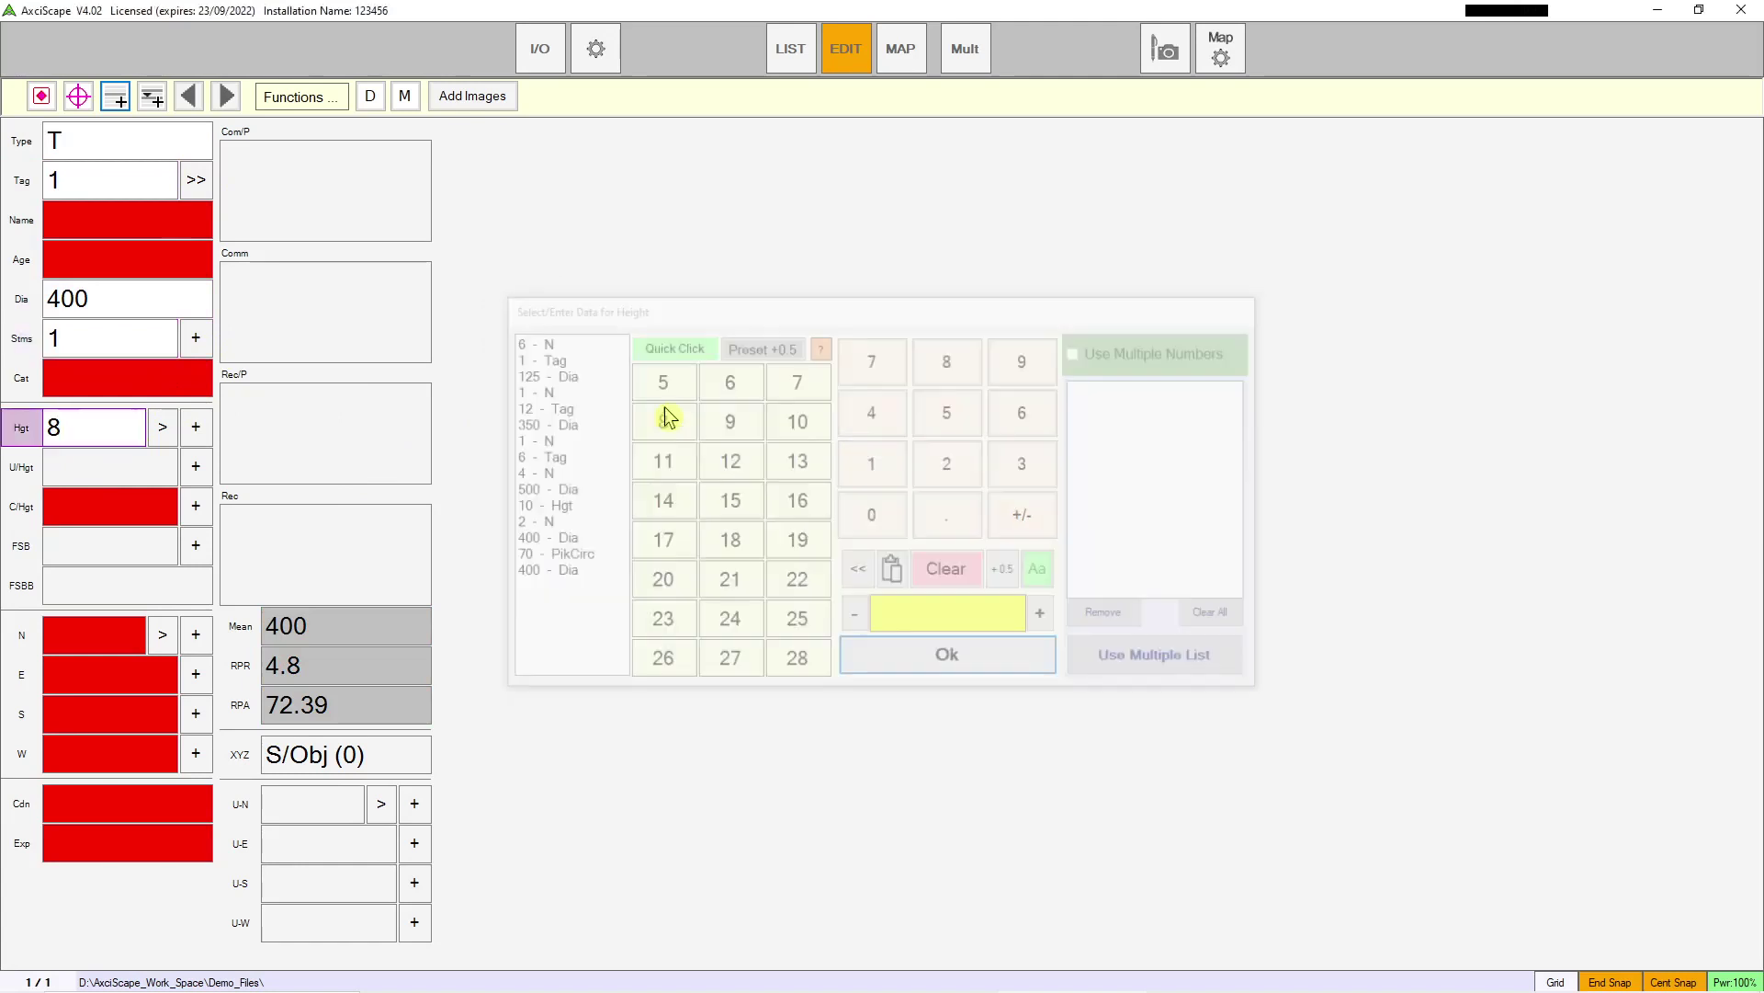
Step: Plot tree T1 on the map at the centre of the uppermost large canopy in the tree group below the red building
click(804, 54)
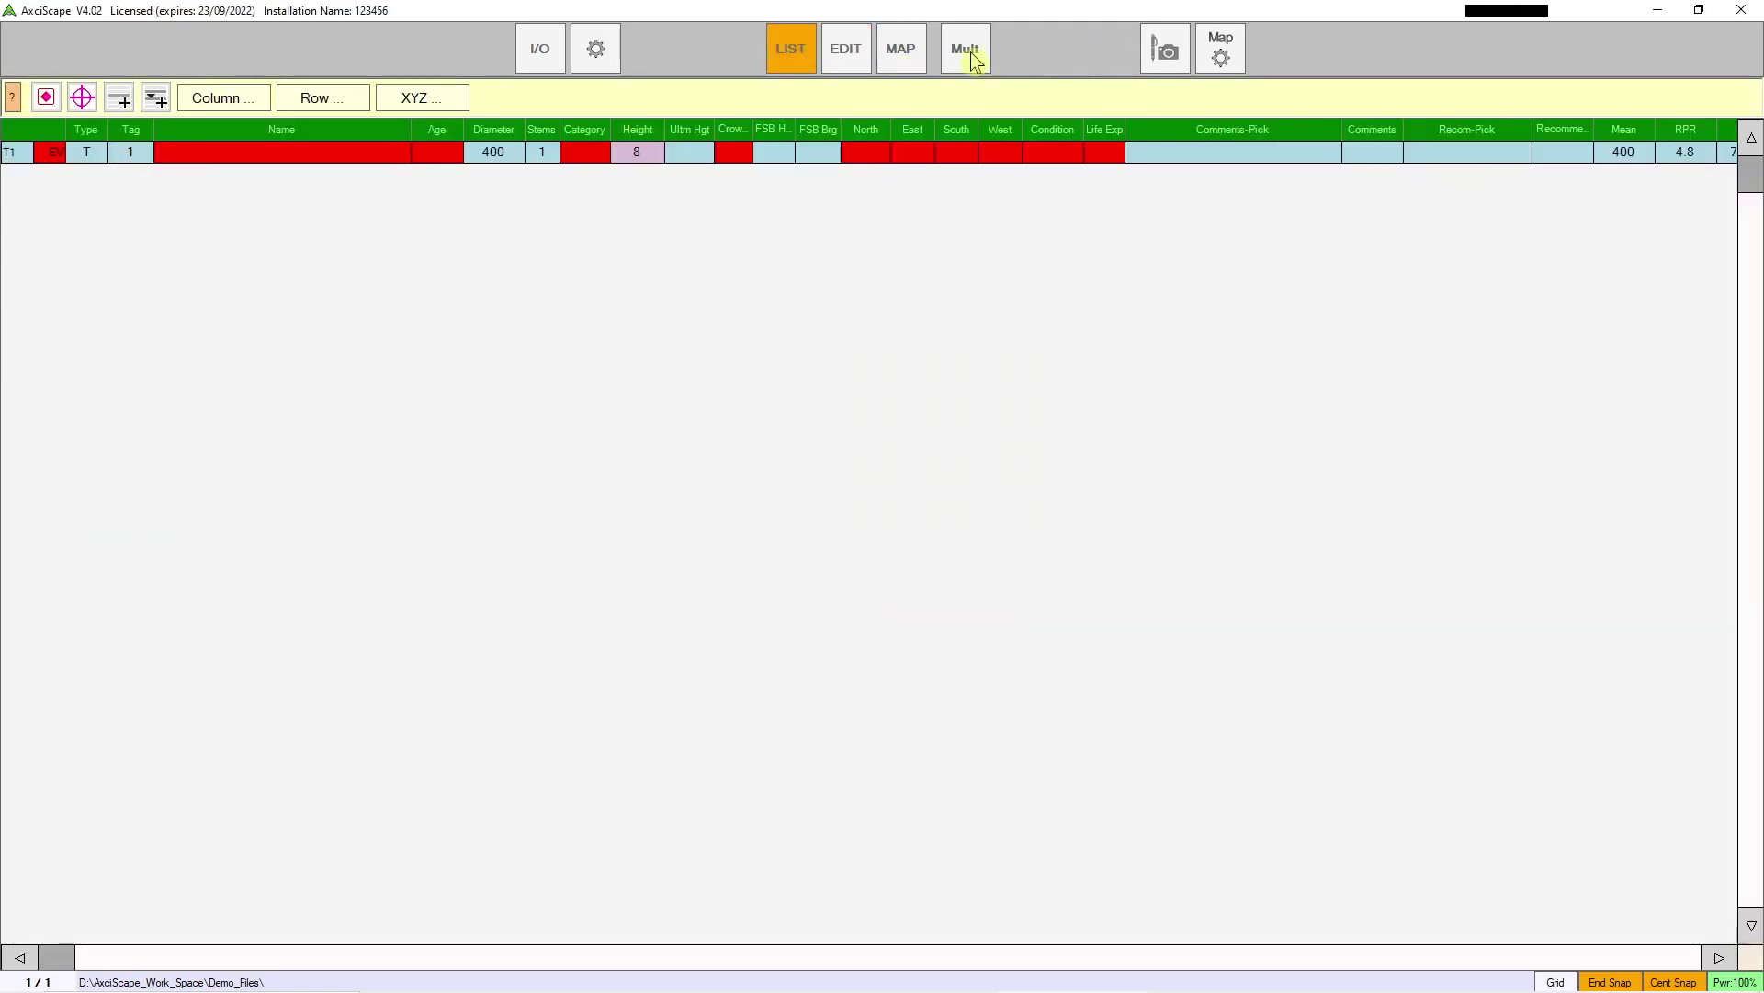
click(904, 54)
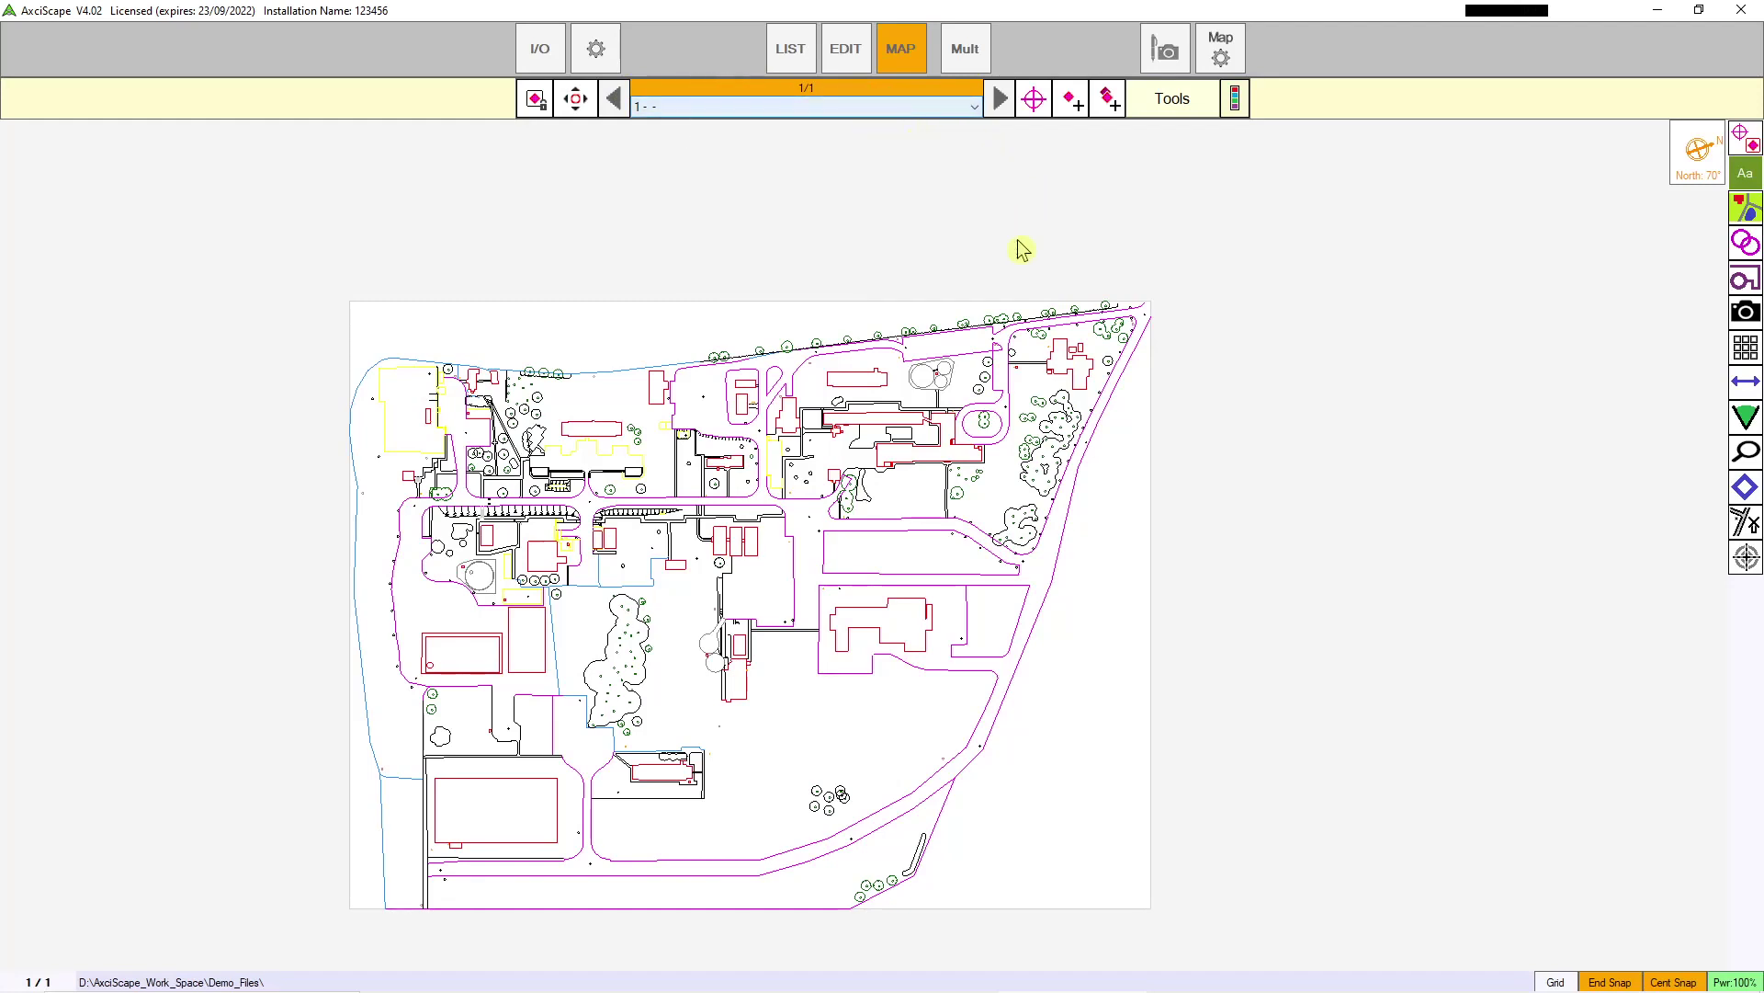
scroll(934, 462, up, 3)
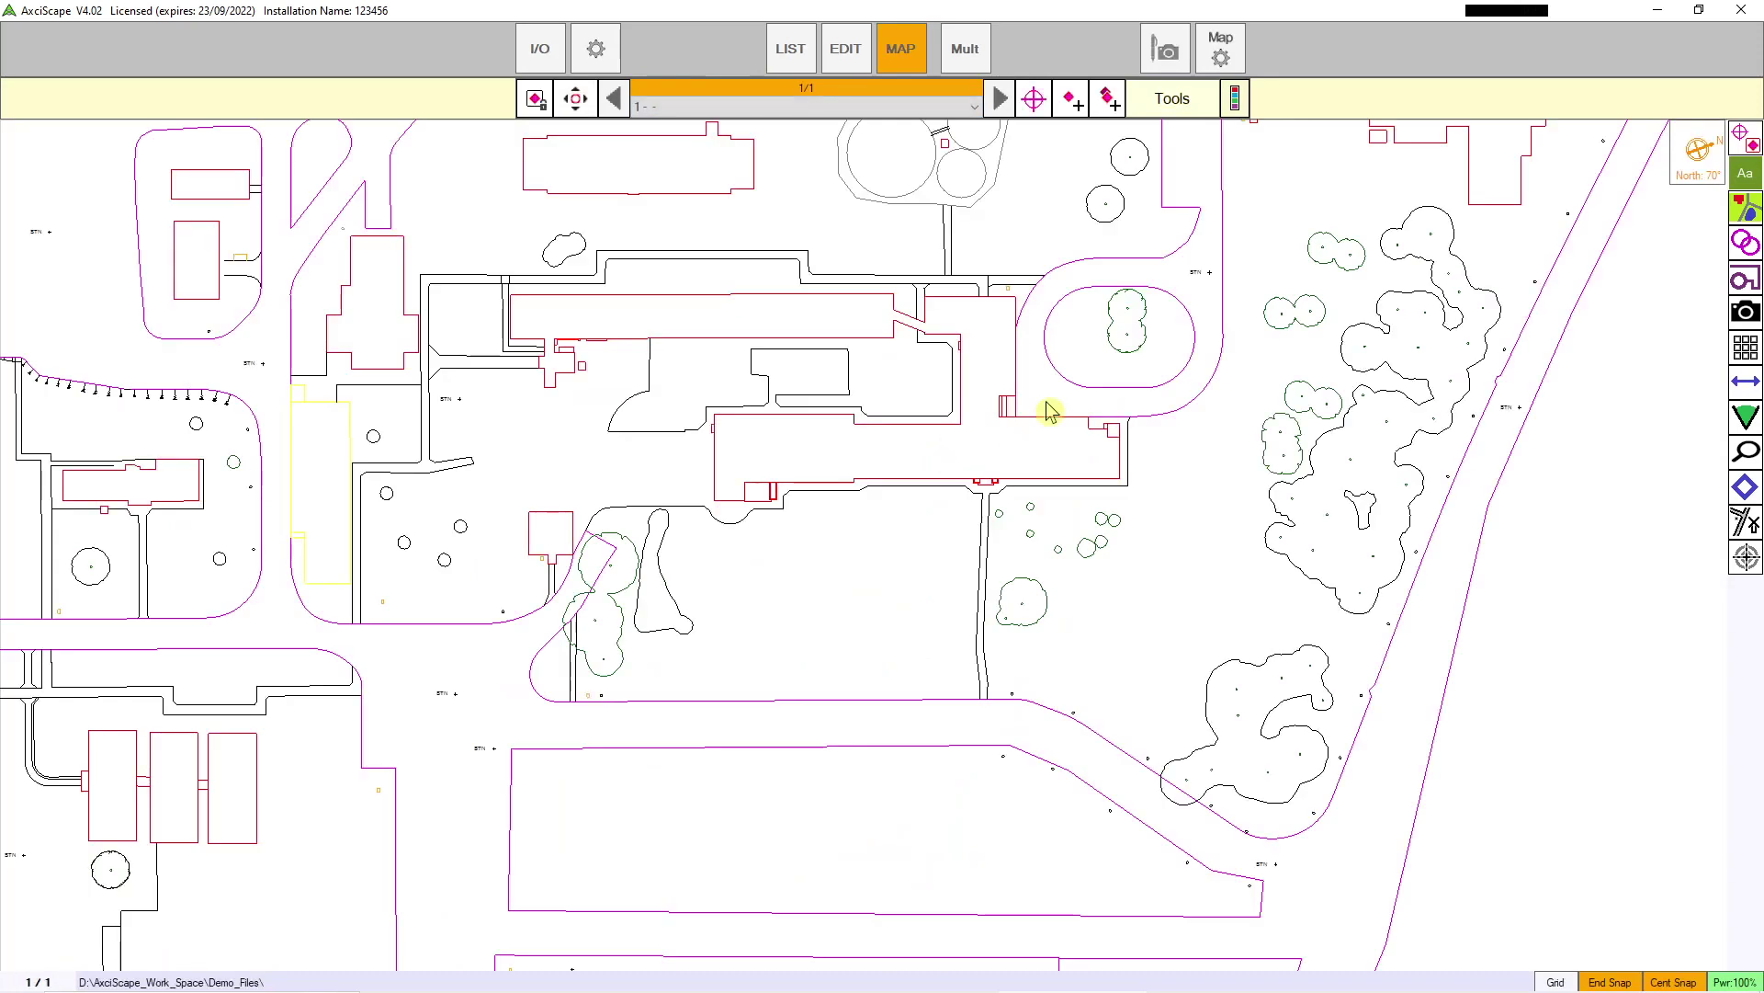
drag(1050, 410, 597, 660)
scroll(840, 390, up, 3)
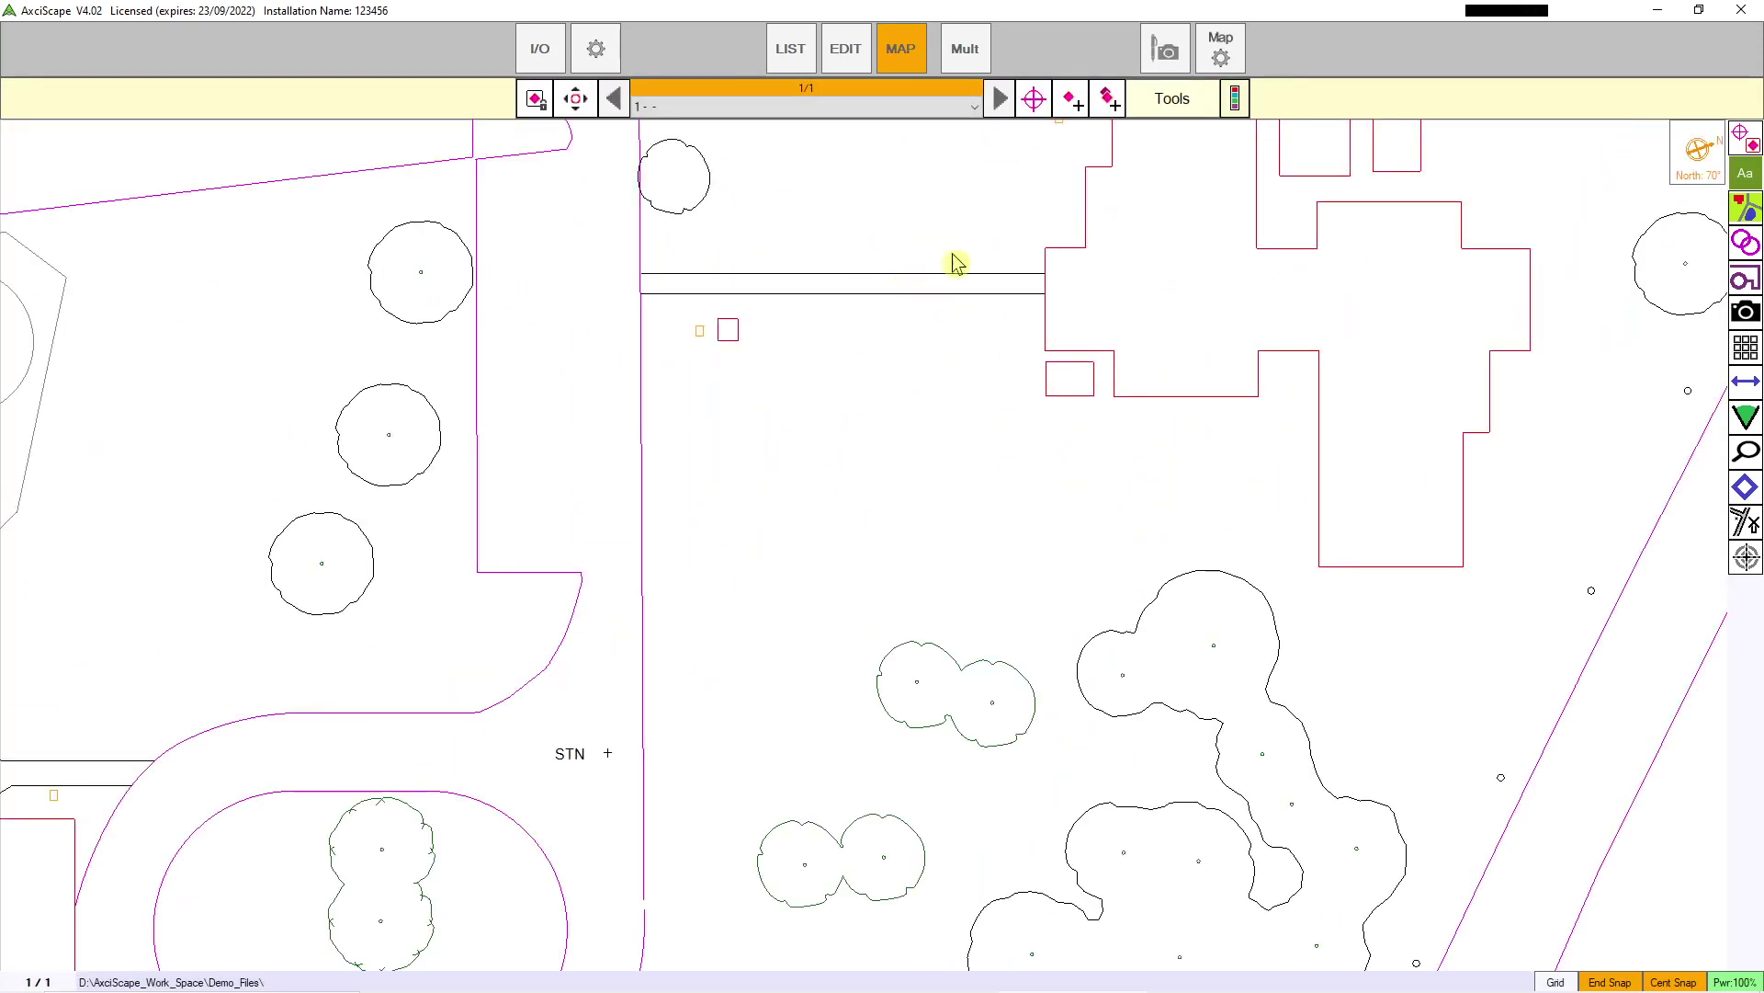
click(1034, 98)
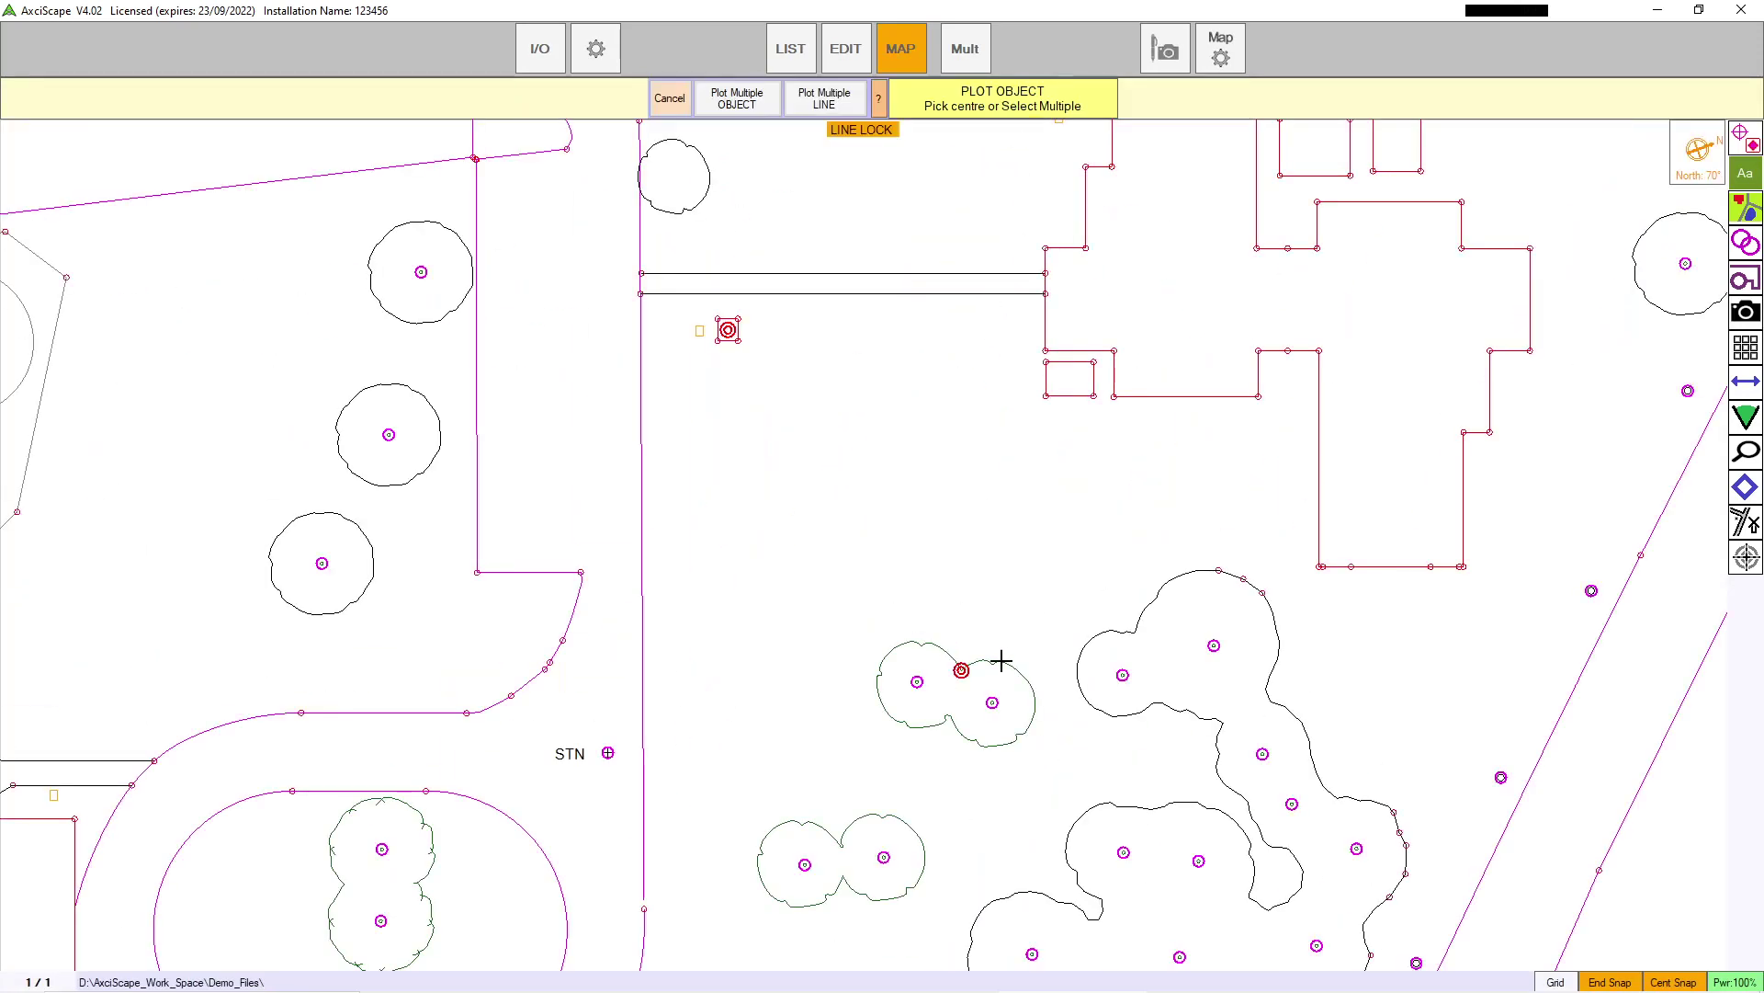
click(1214, 646)
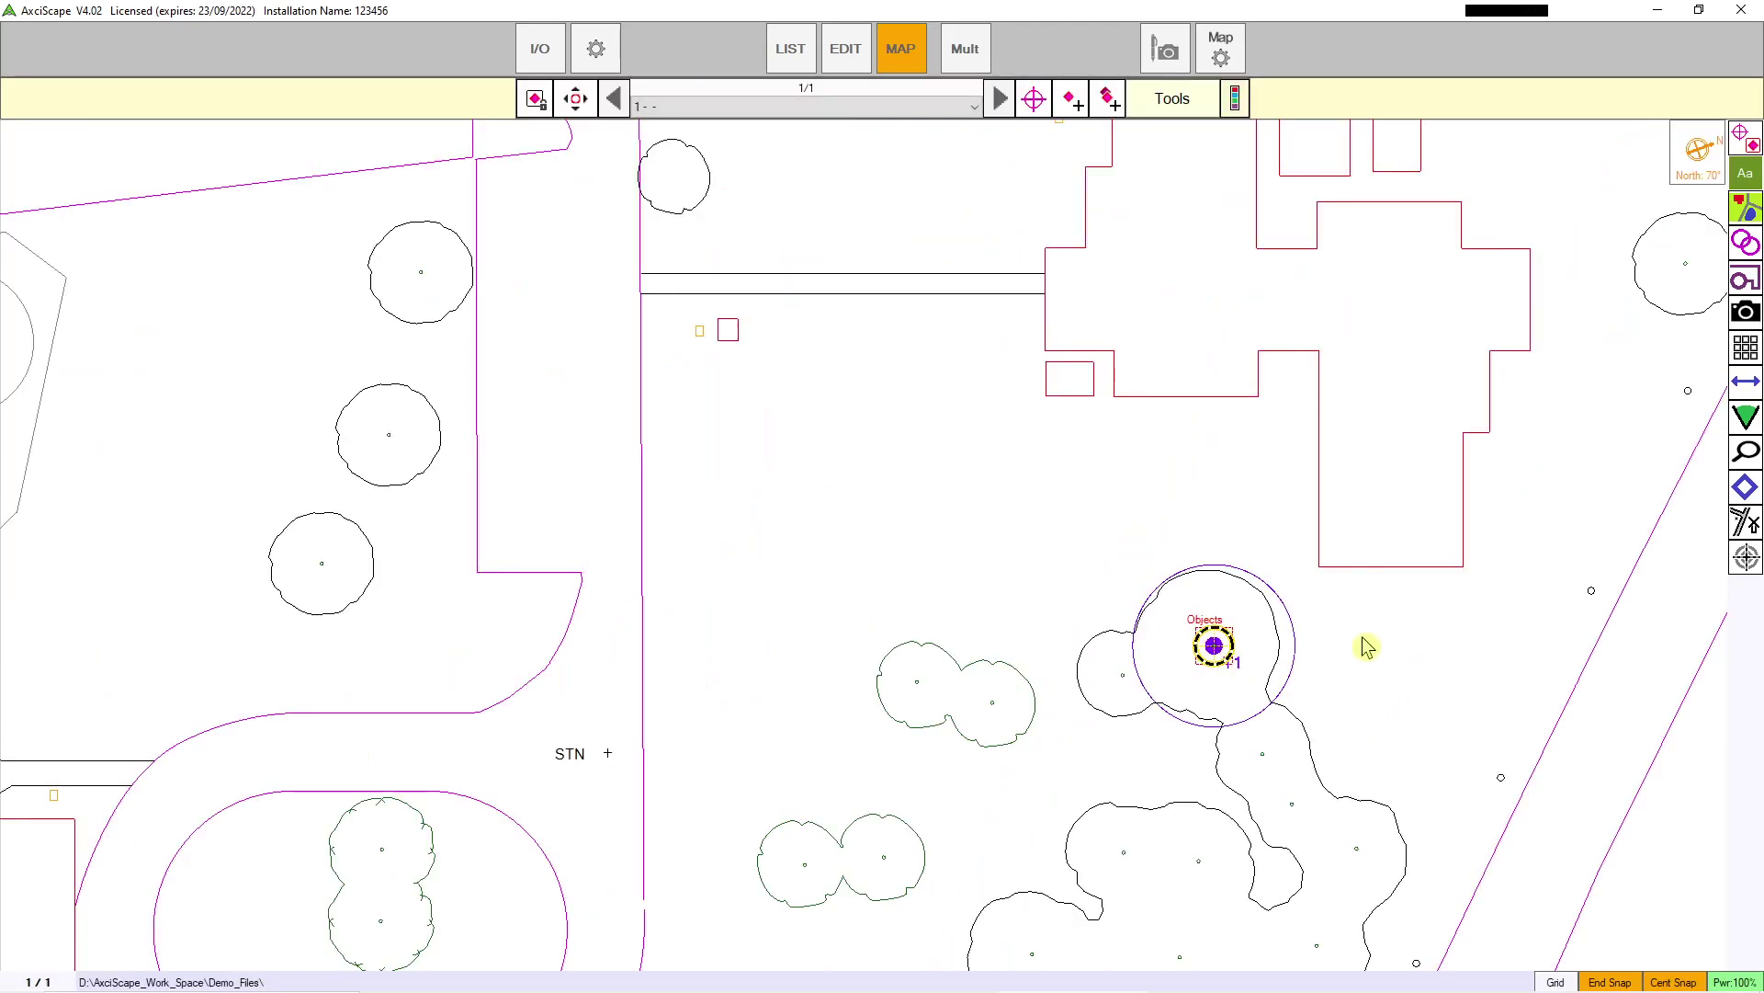
Step: Show the record form alongside the map and set T1's north canopy spread to 6
drag(1292, 673, 1091, 595)
scroll(1071, 558, up, 3)
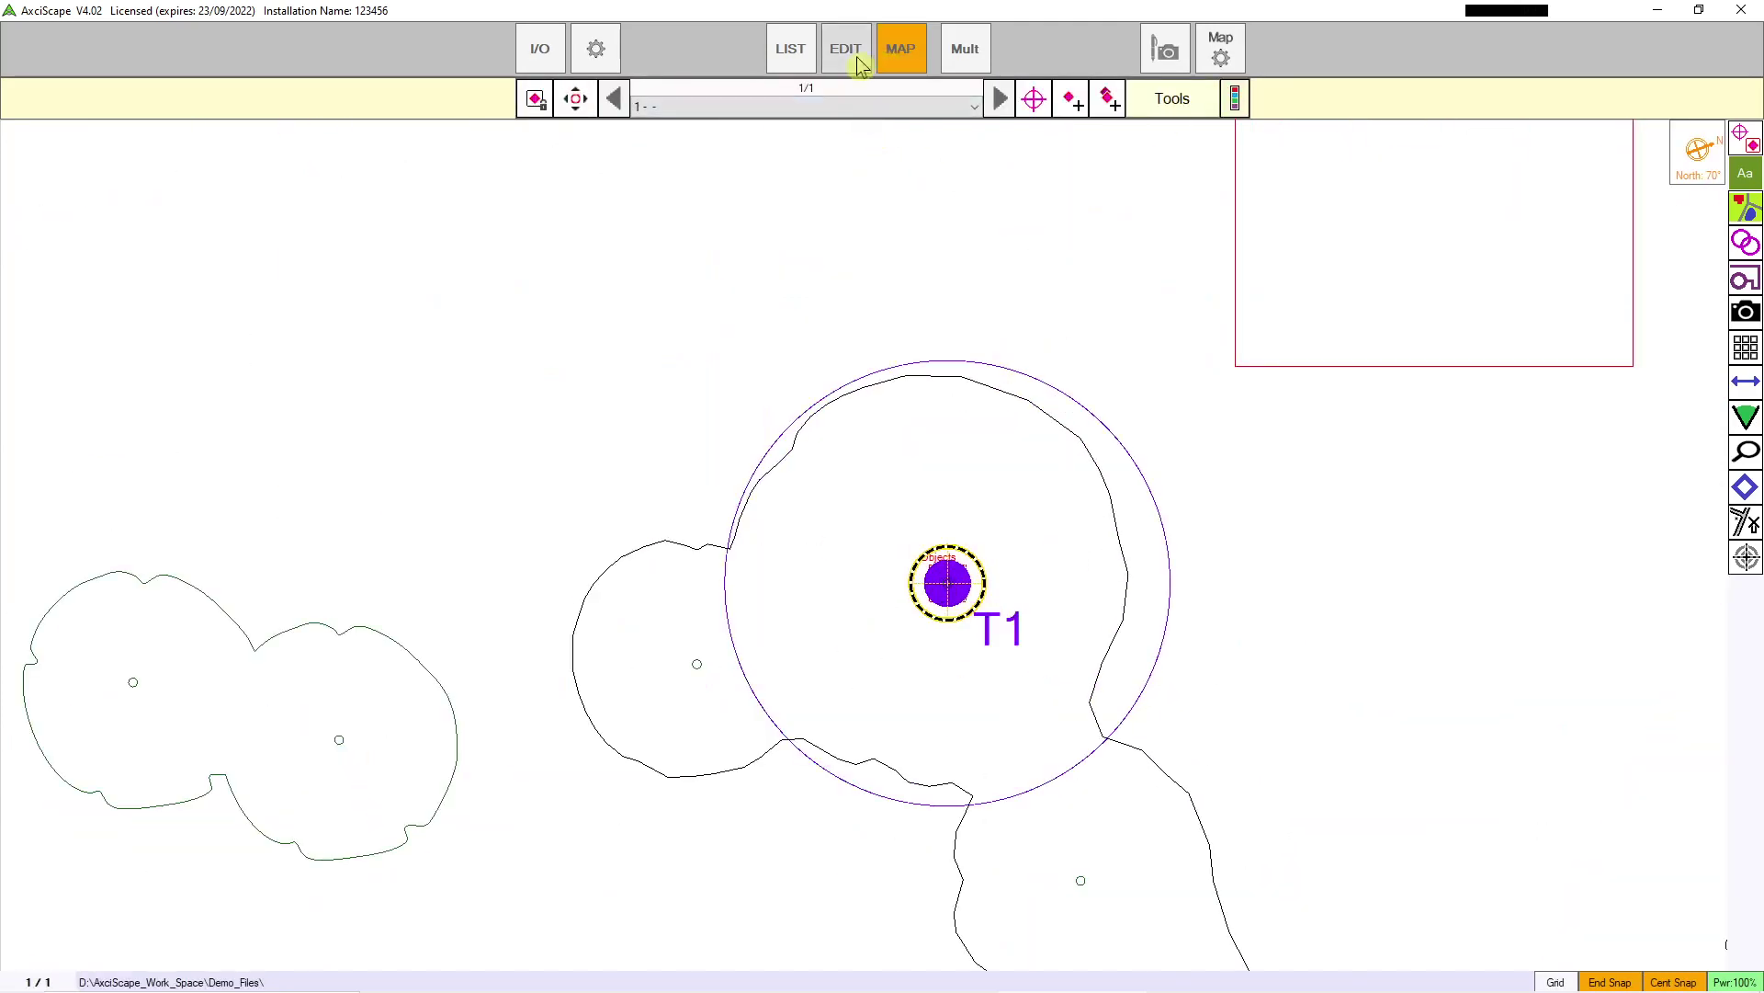
click(965, 51)
click(75, 639)
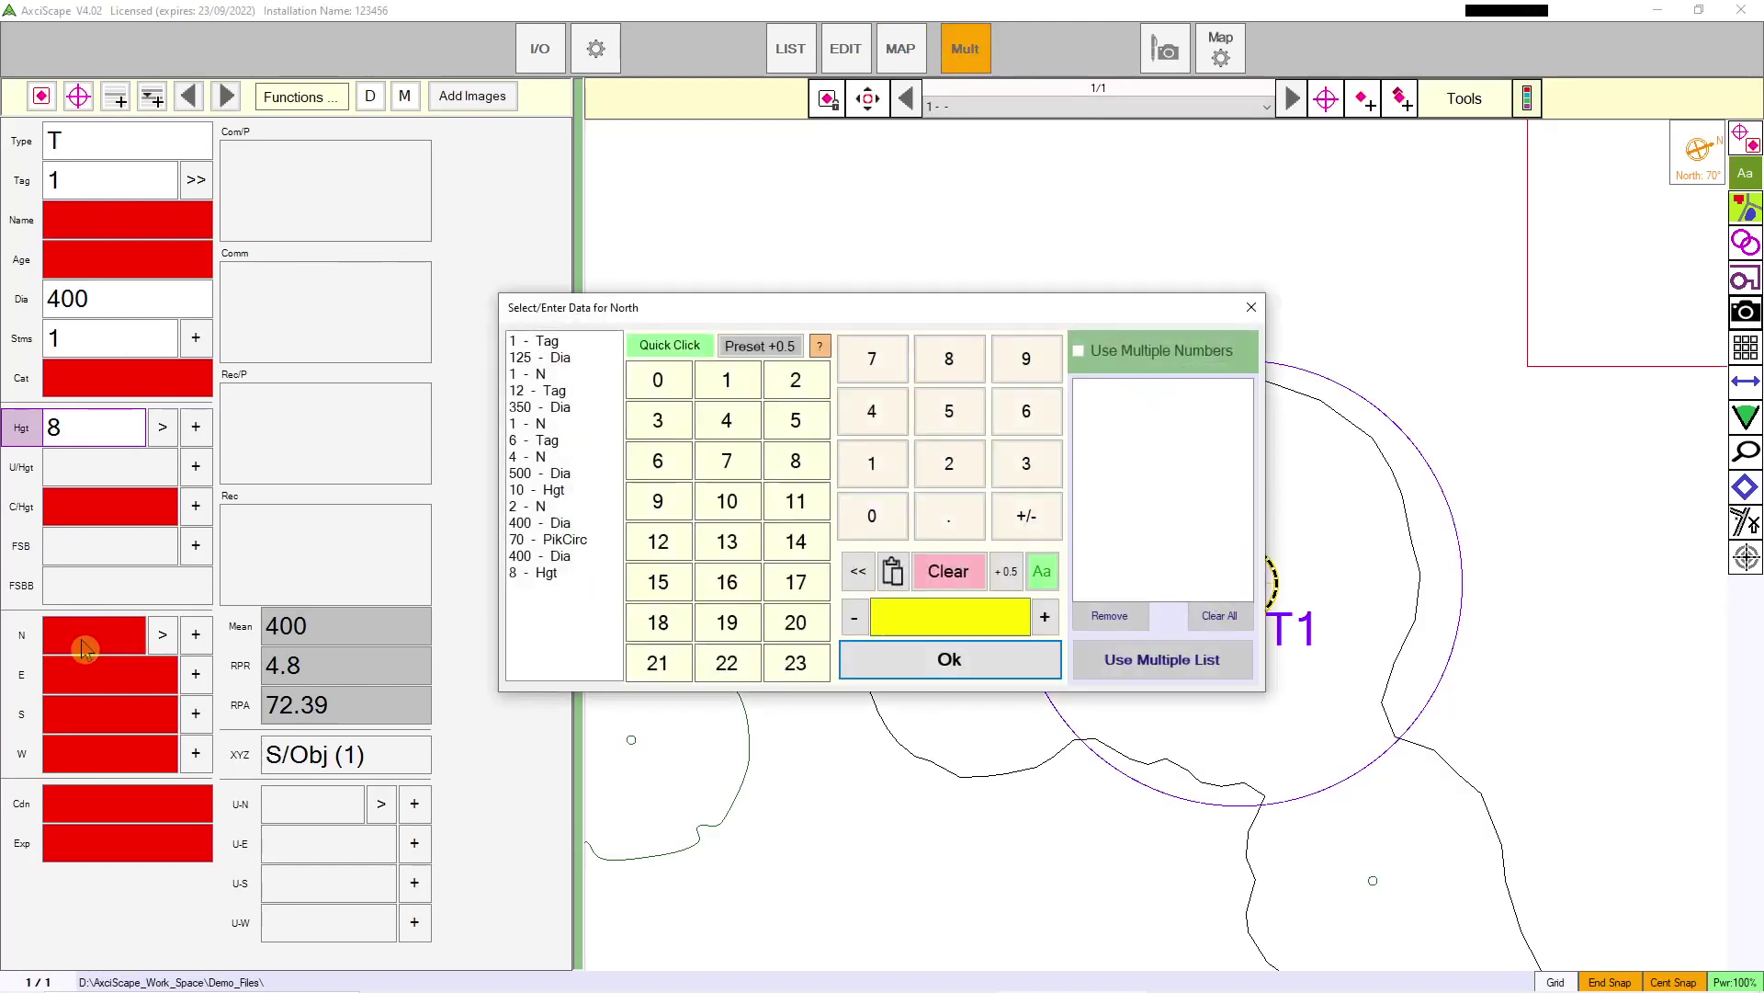
click(660, 464)
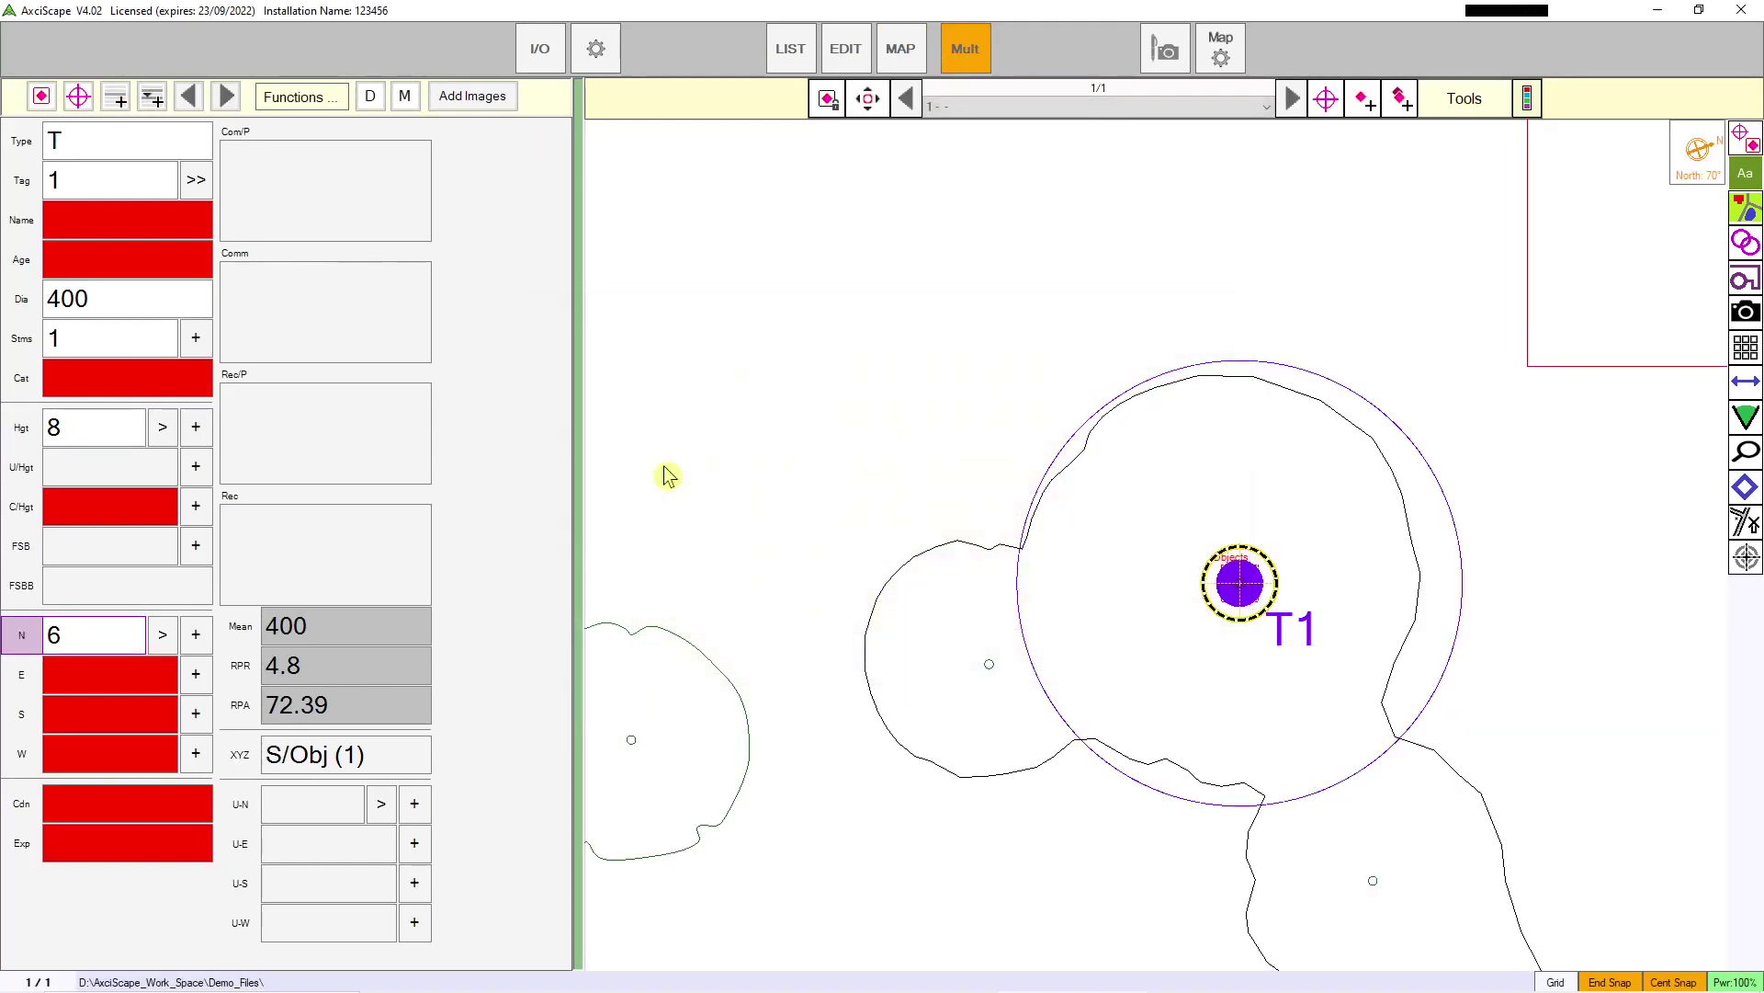
Step: Set T1's canopy spread to 2 east, 2 west and 1 south
click(197, 677)
click(196, 676)
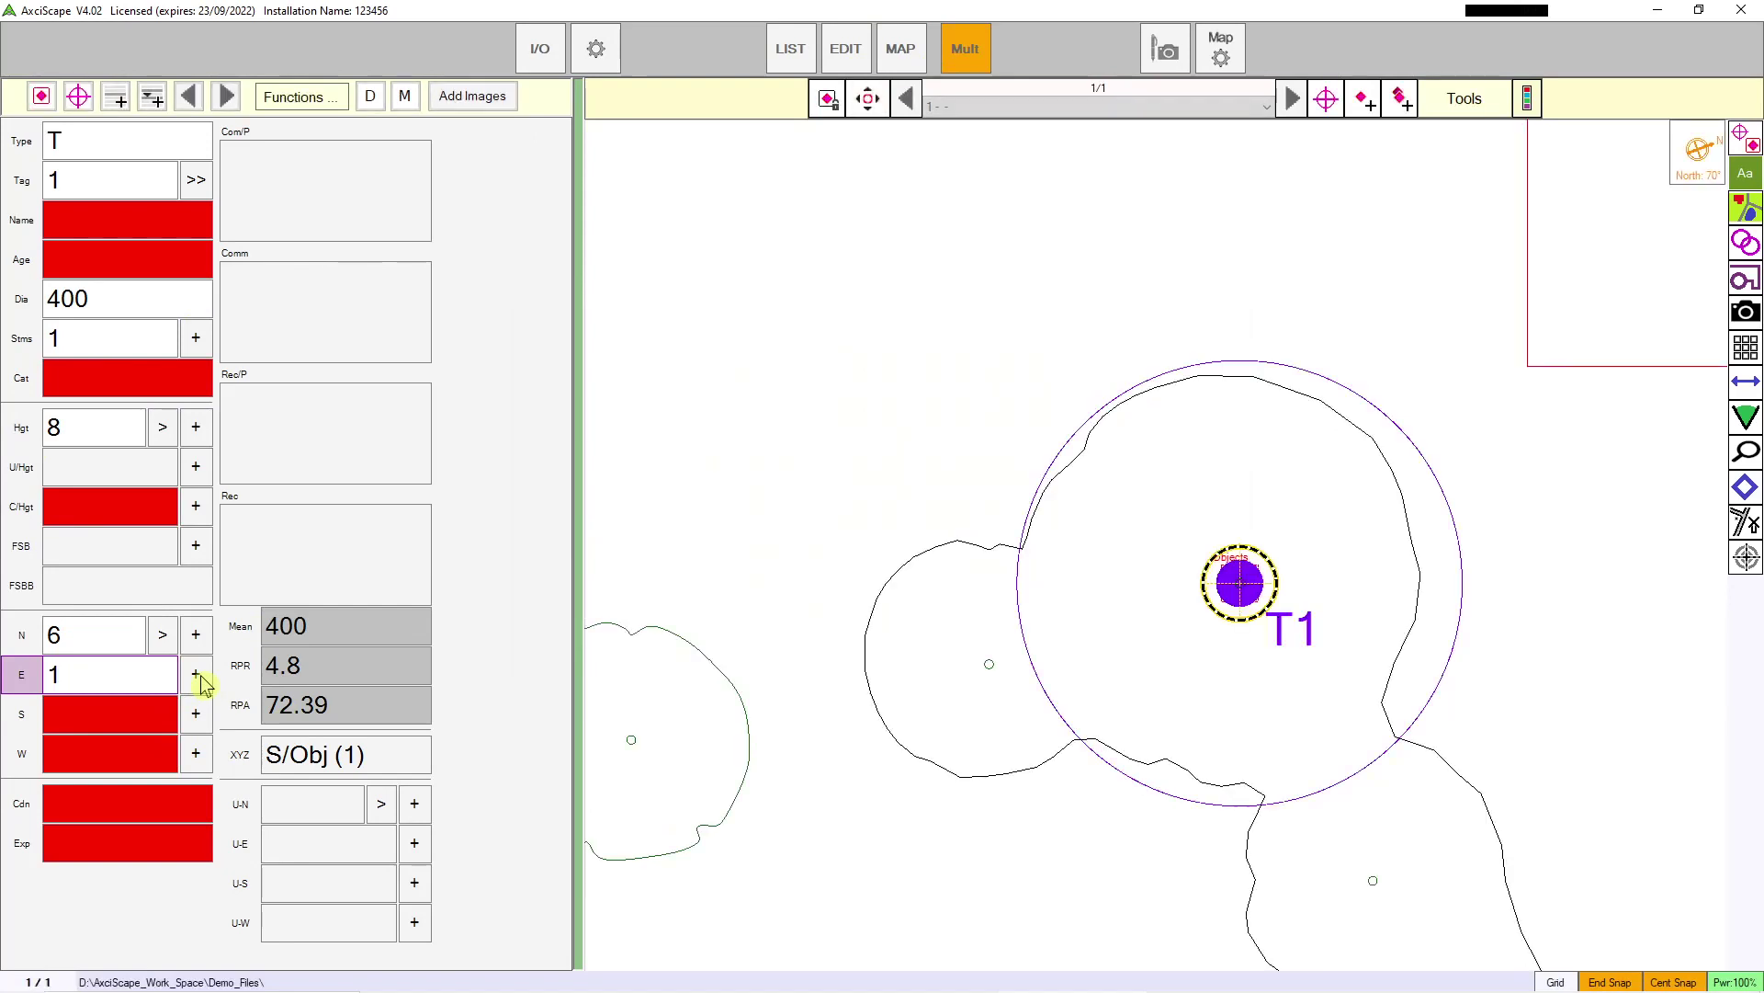
click(197, 676)
click(197, 676)
click(194, 758)
click(194, 757)
click(194, 757)
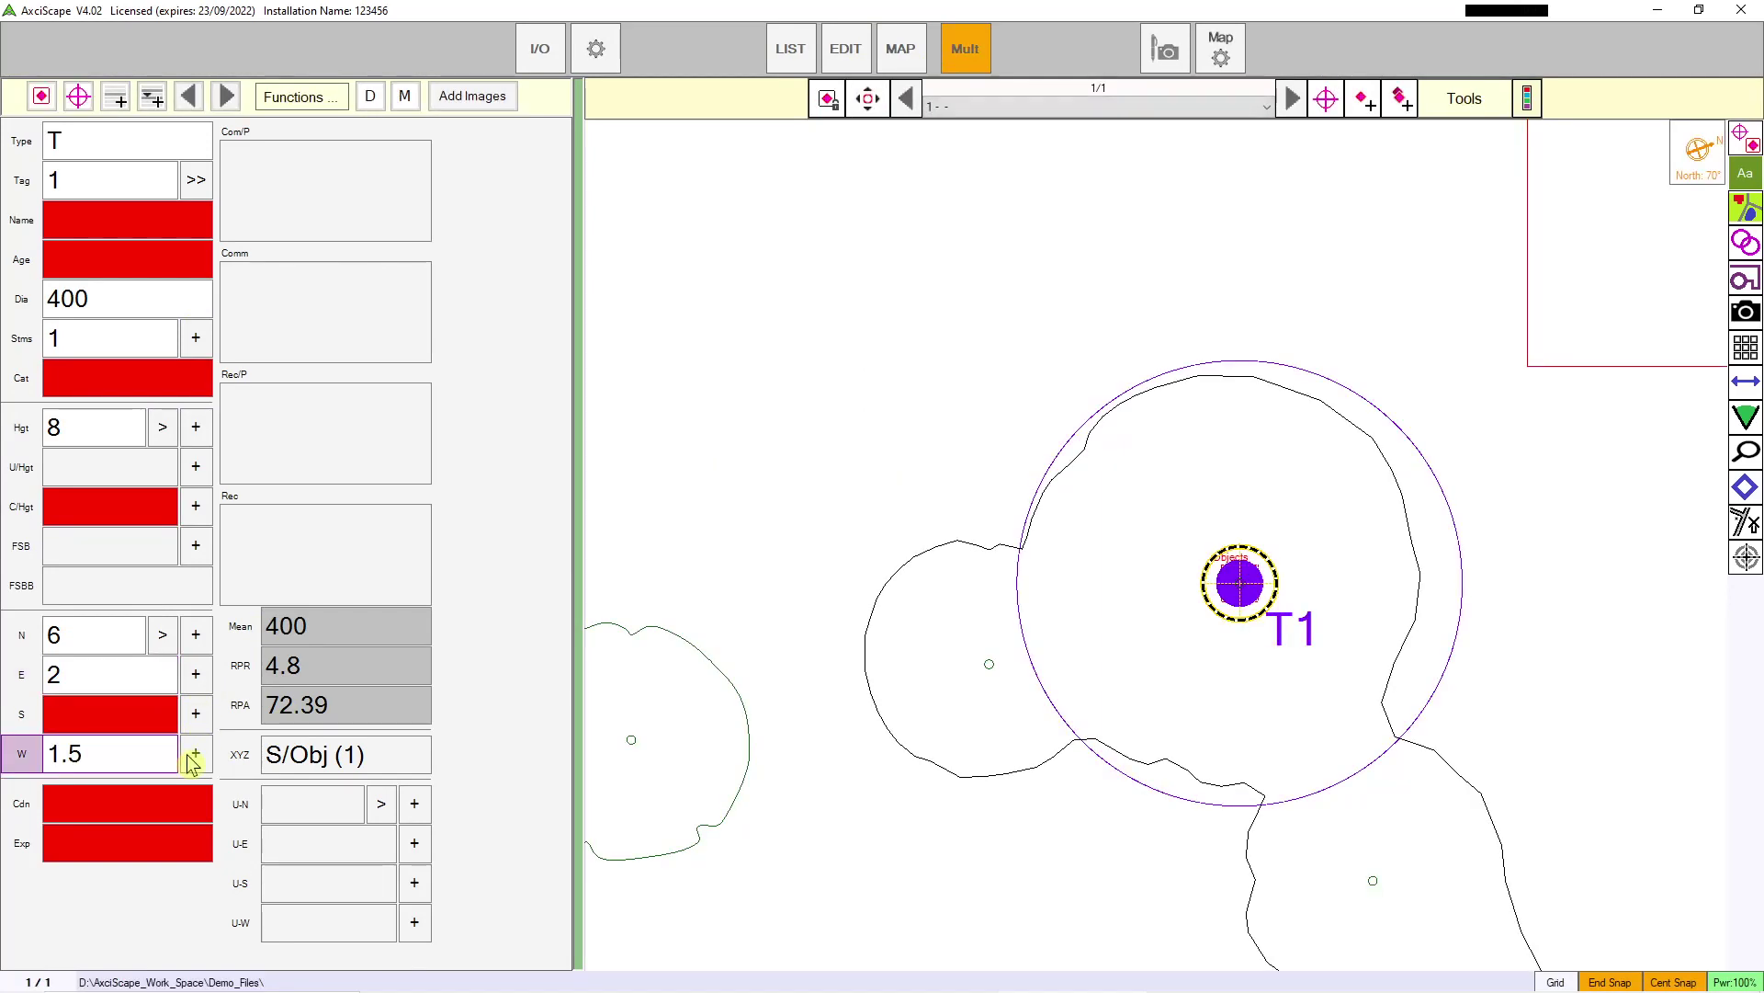
click(193, 757)
click(197, 715)
click(197, 715)
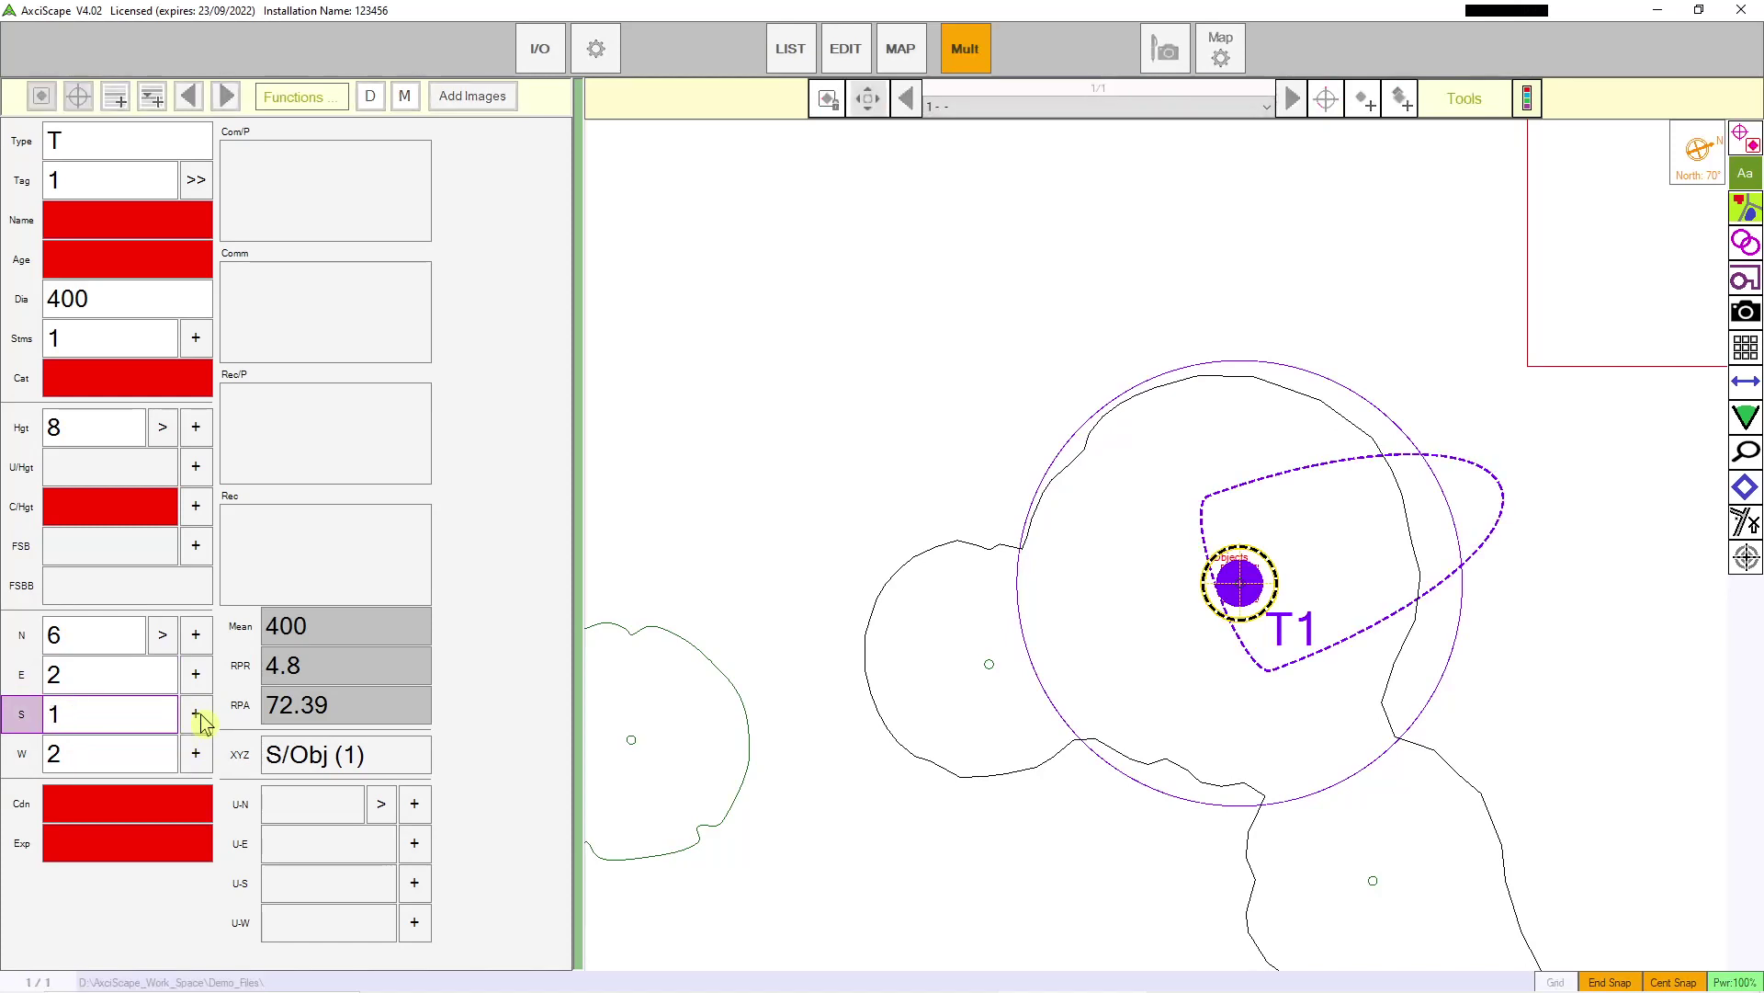
Step: Assign category A3 to tree T1 and check its redrawn symbol and canopy on the map
drag(981, 564, 791, 566)
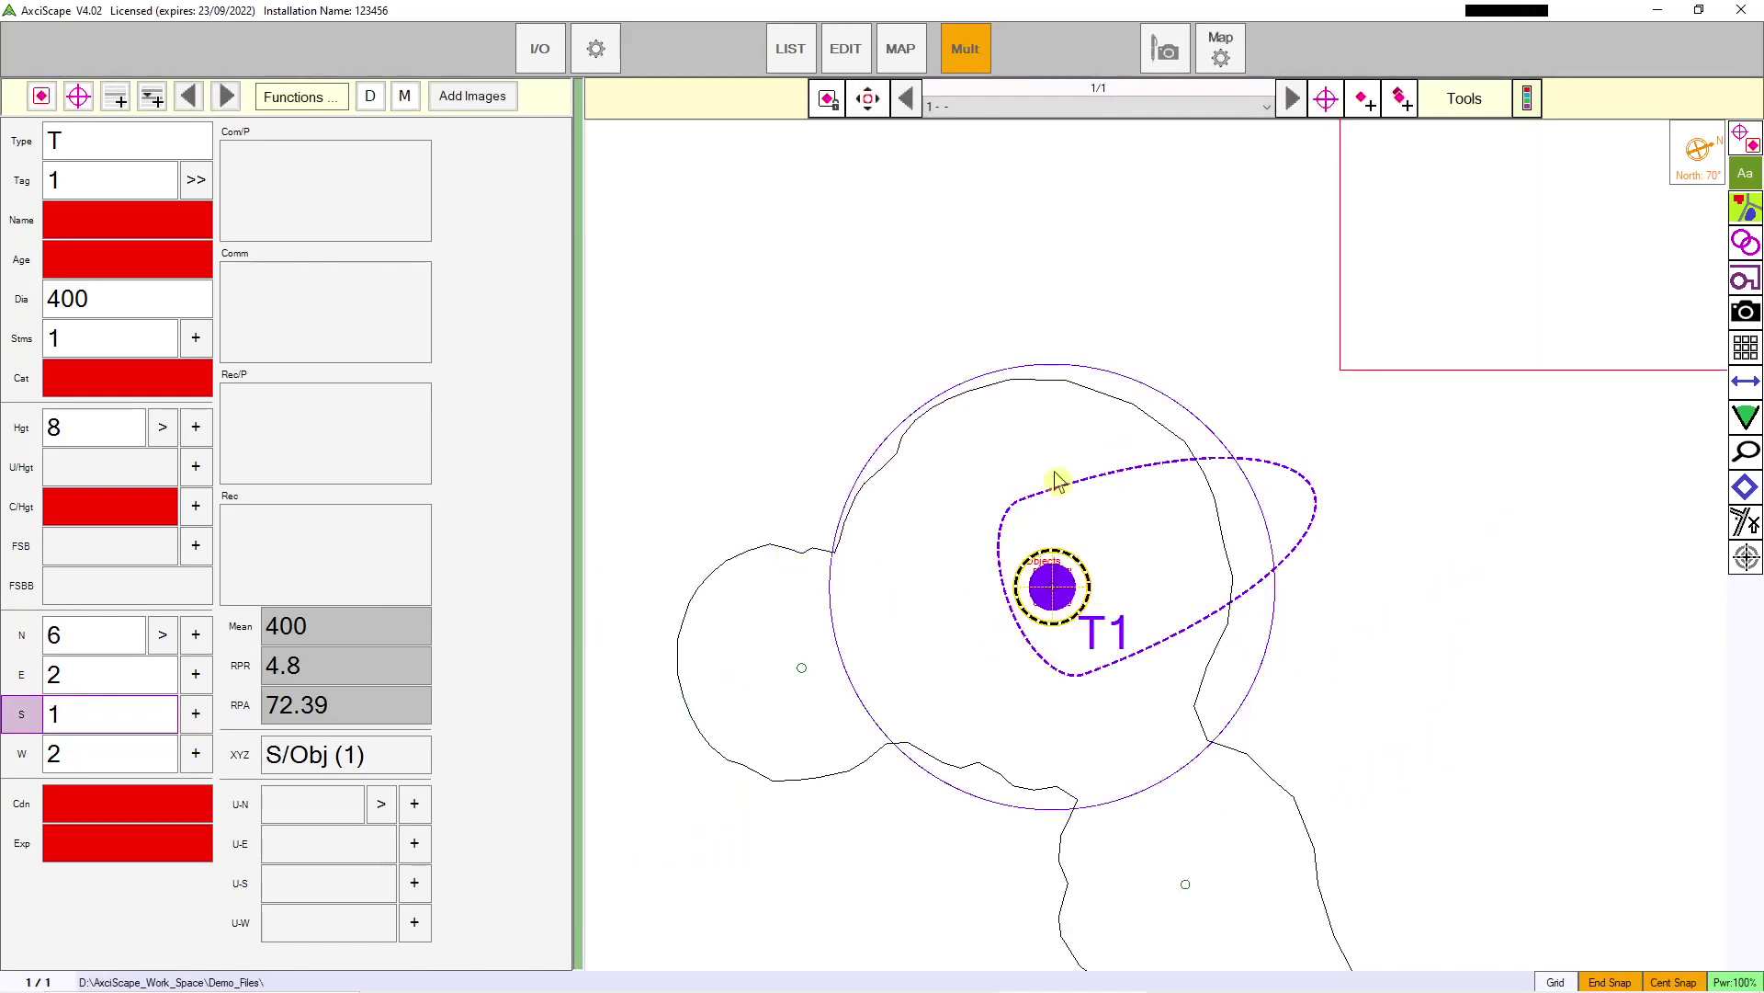
scroll(1092, 593, down, 1)
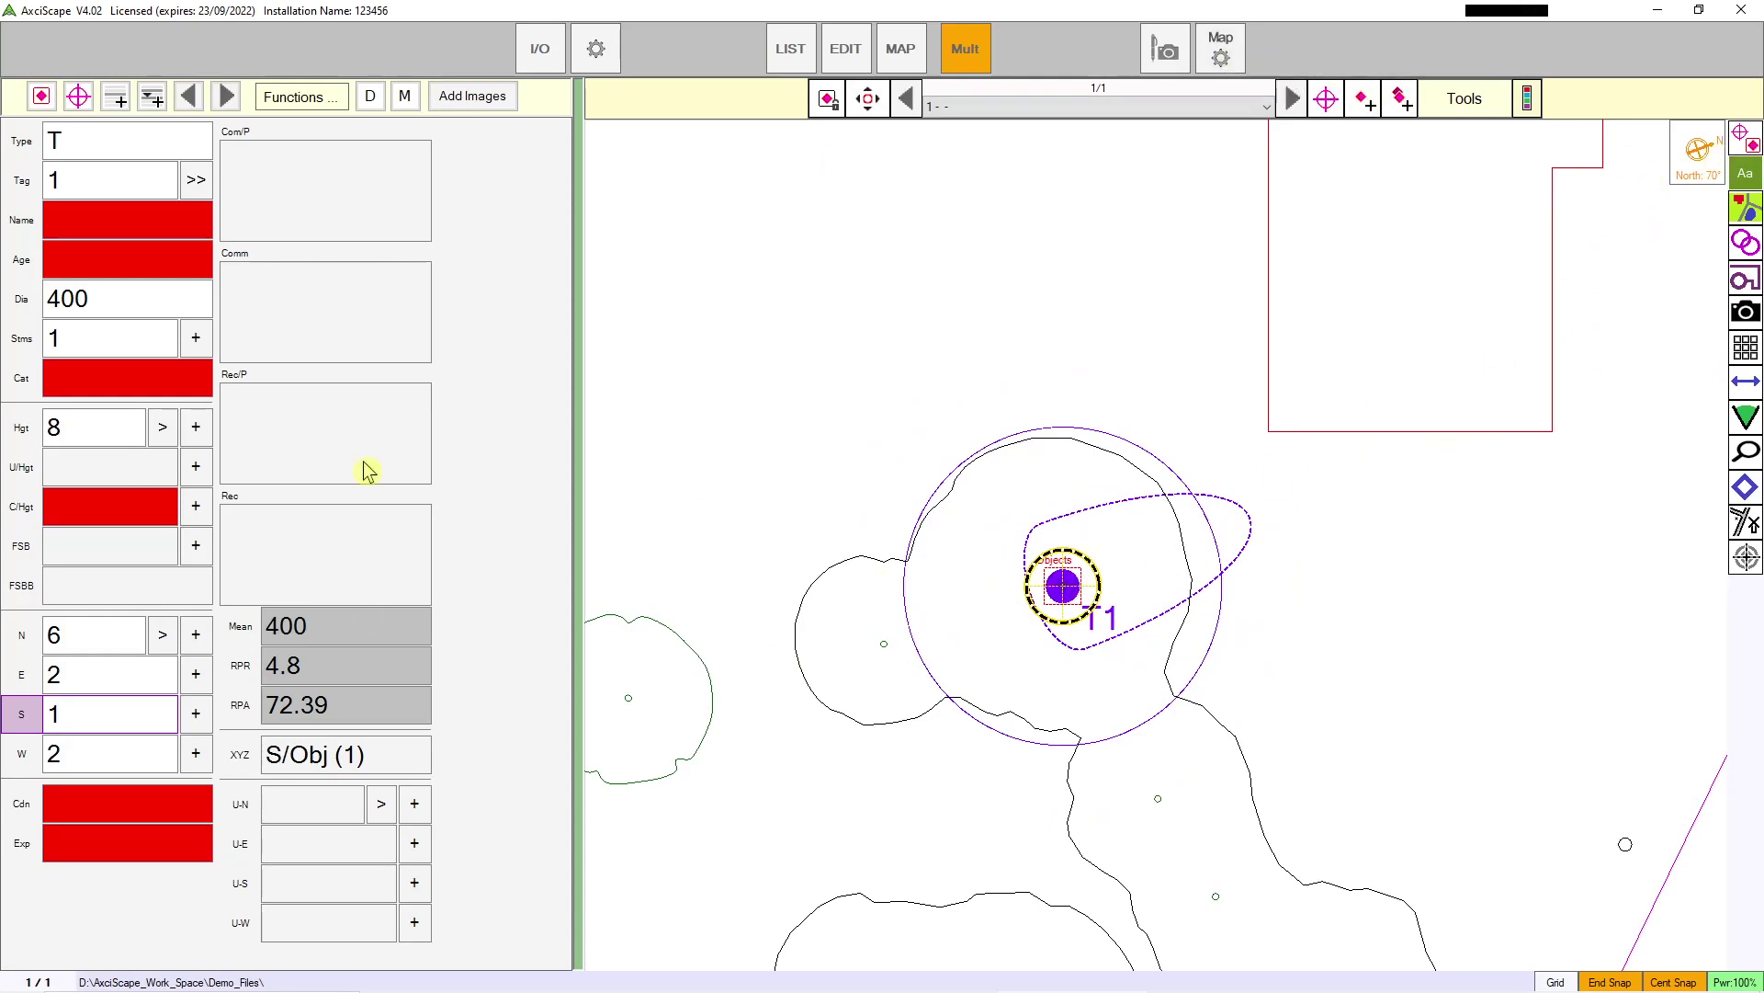
click(84, 369)
click(125, 482)
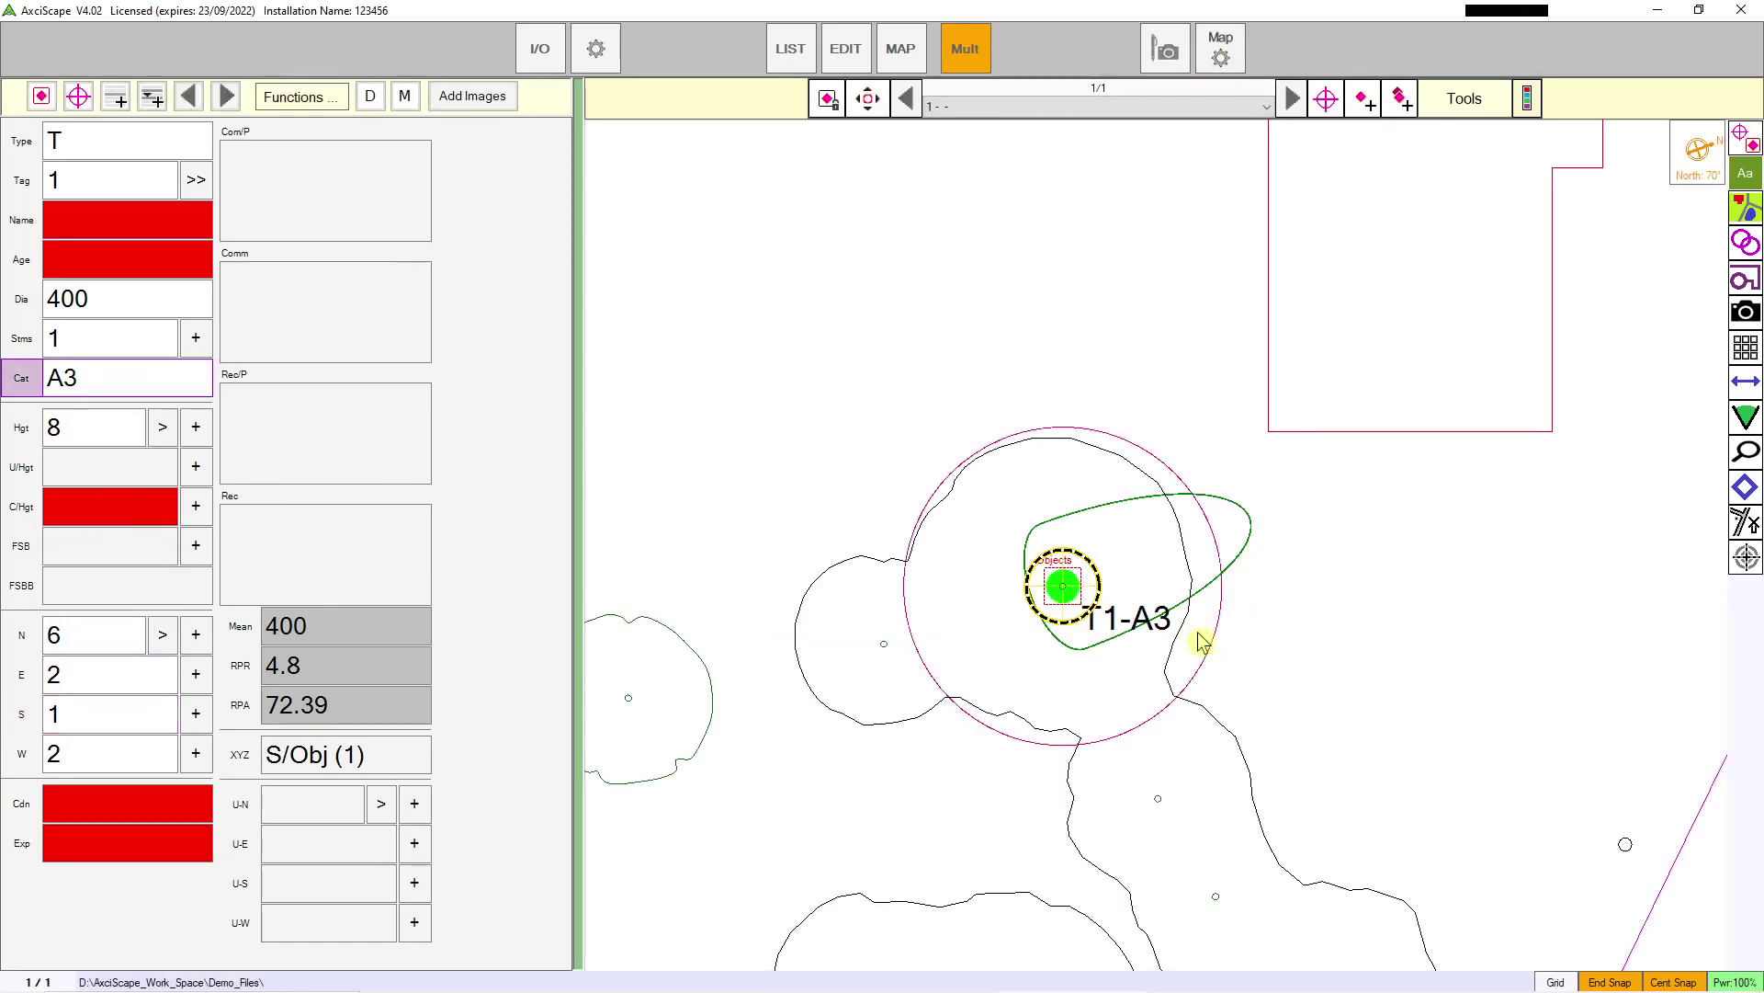
scroll(1228, 648, up, 1)
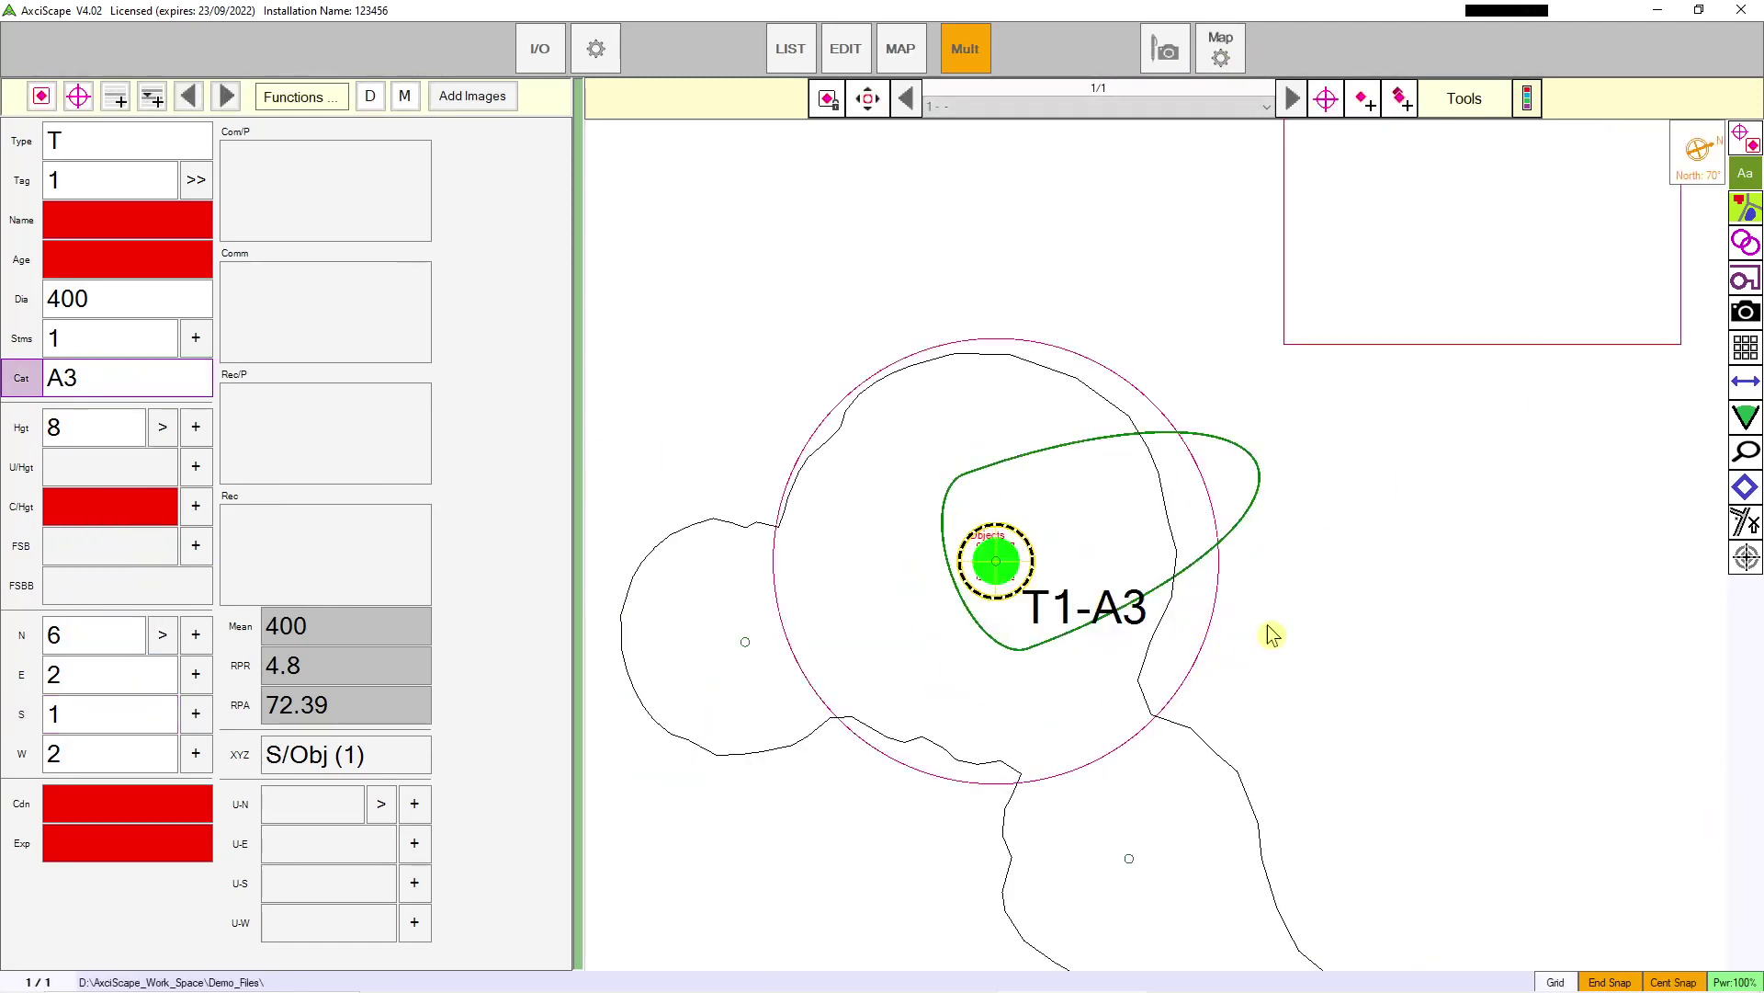
Step: Turn off the use of the map rotate angle and check T1's canopy orientation on the map
click(1220, 51)
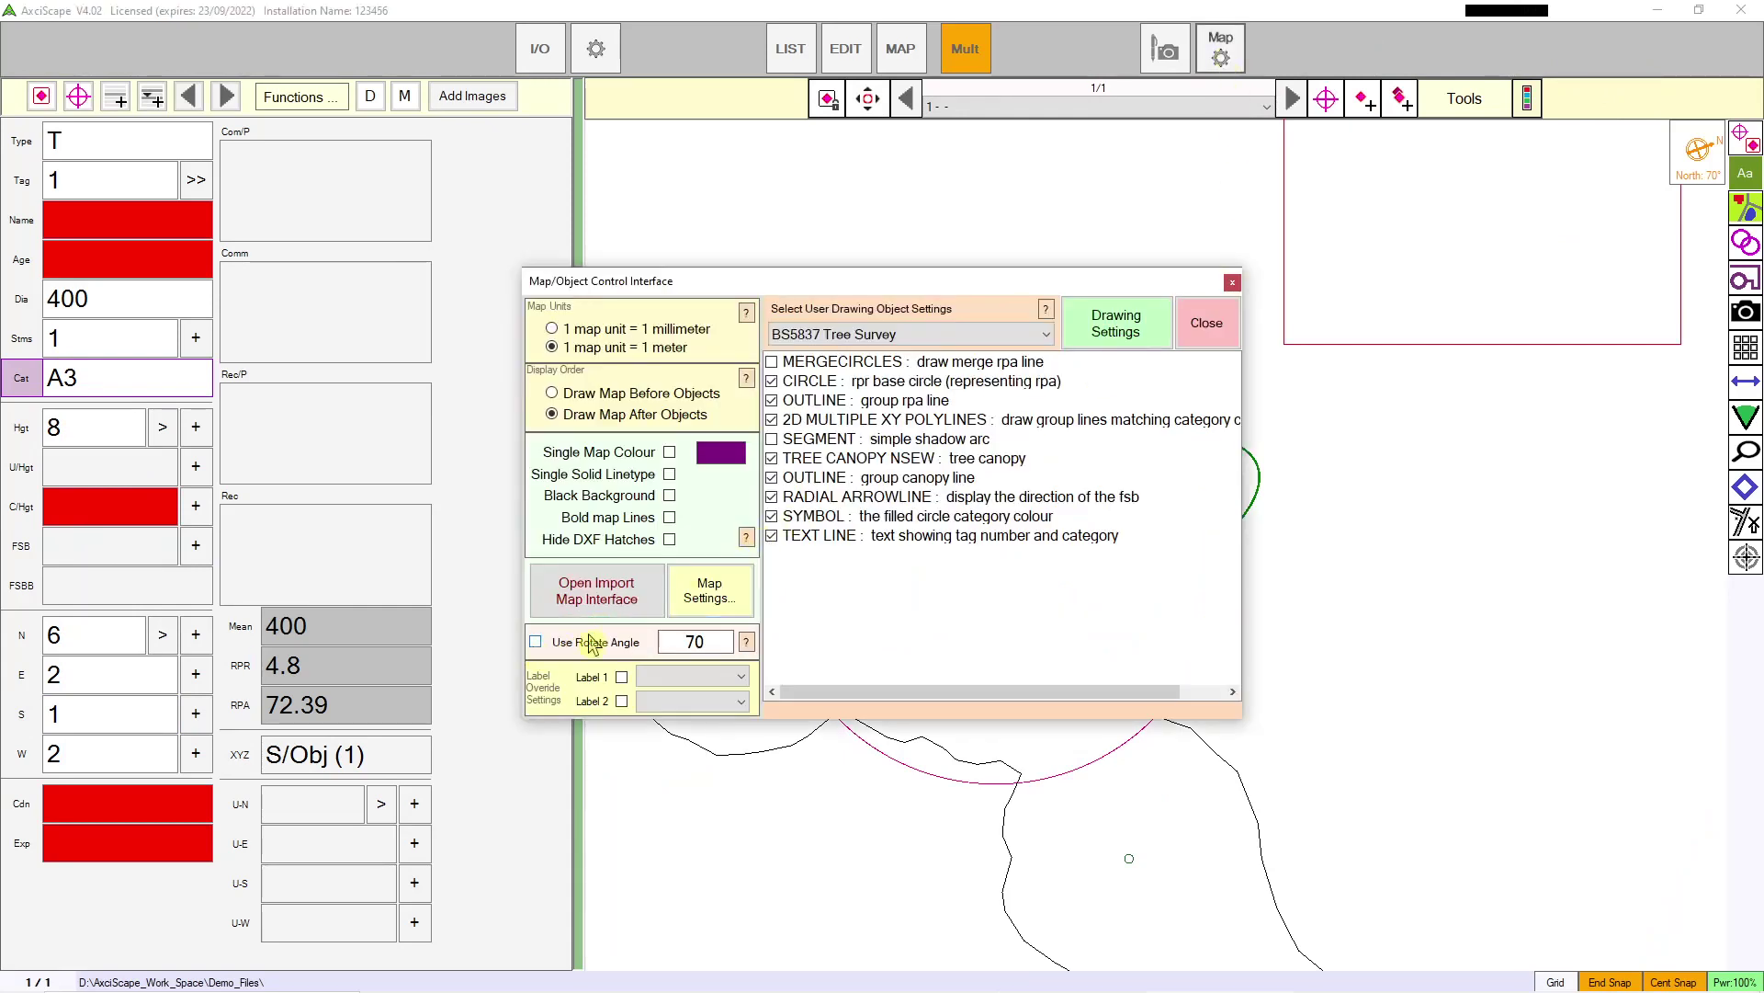
click(1199, 326)
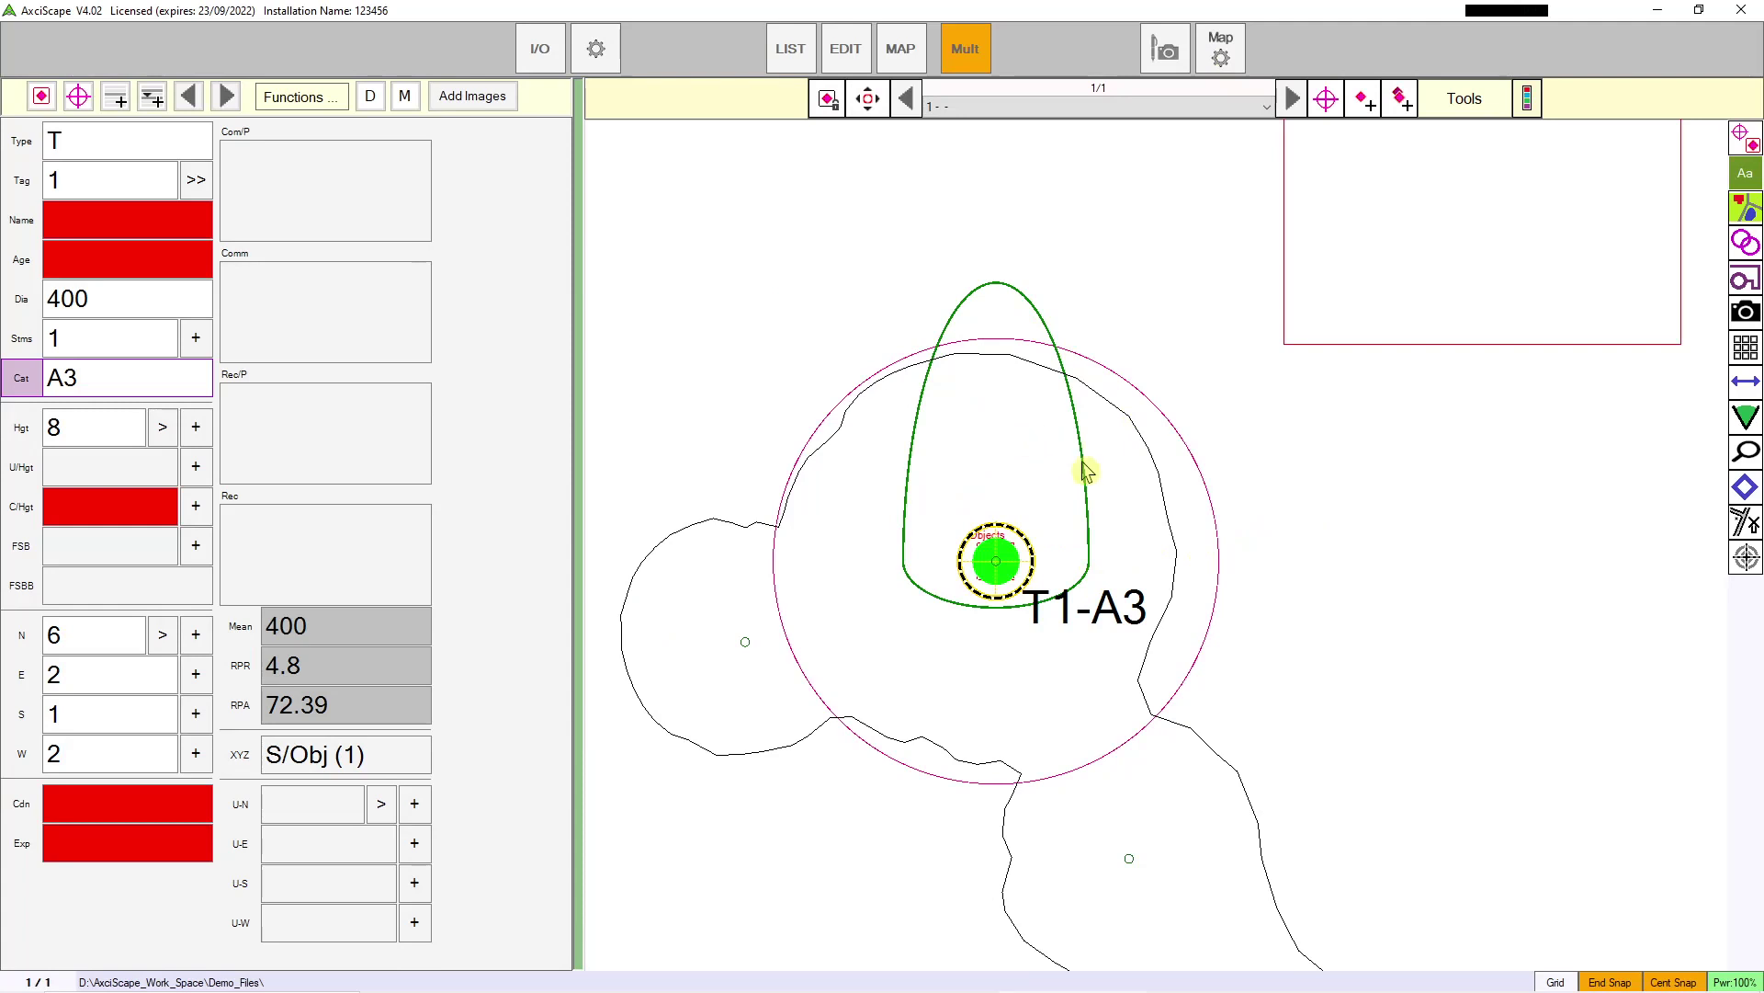
scroll(1351, 453, down, 5)
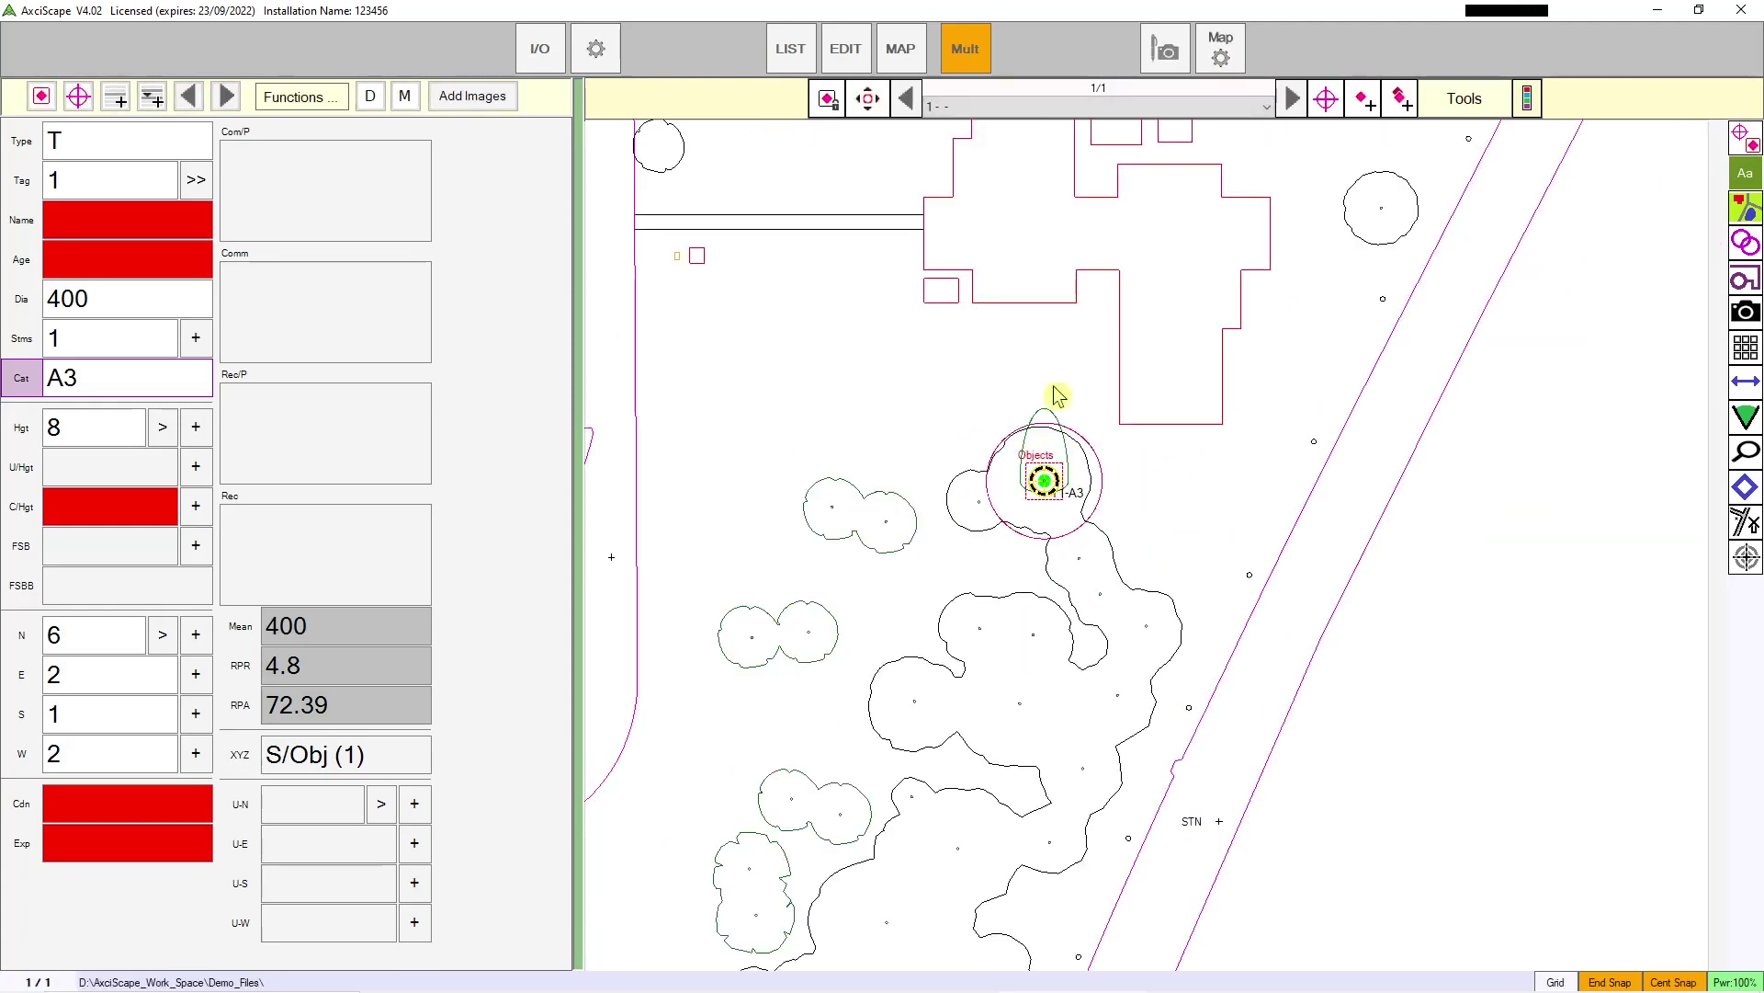
Step: Add a new object at the surveyed tree centre southwest of T1, with type T and the next tag number, 2
click(1369, 109)
scroll(843, 552, up, 2)
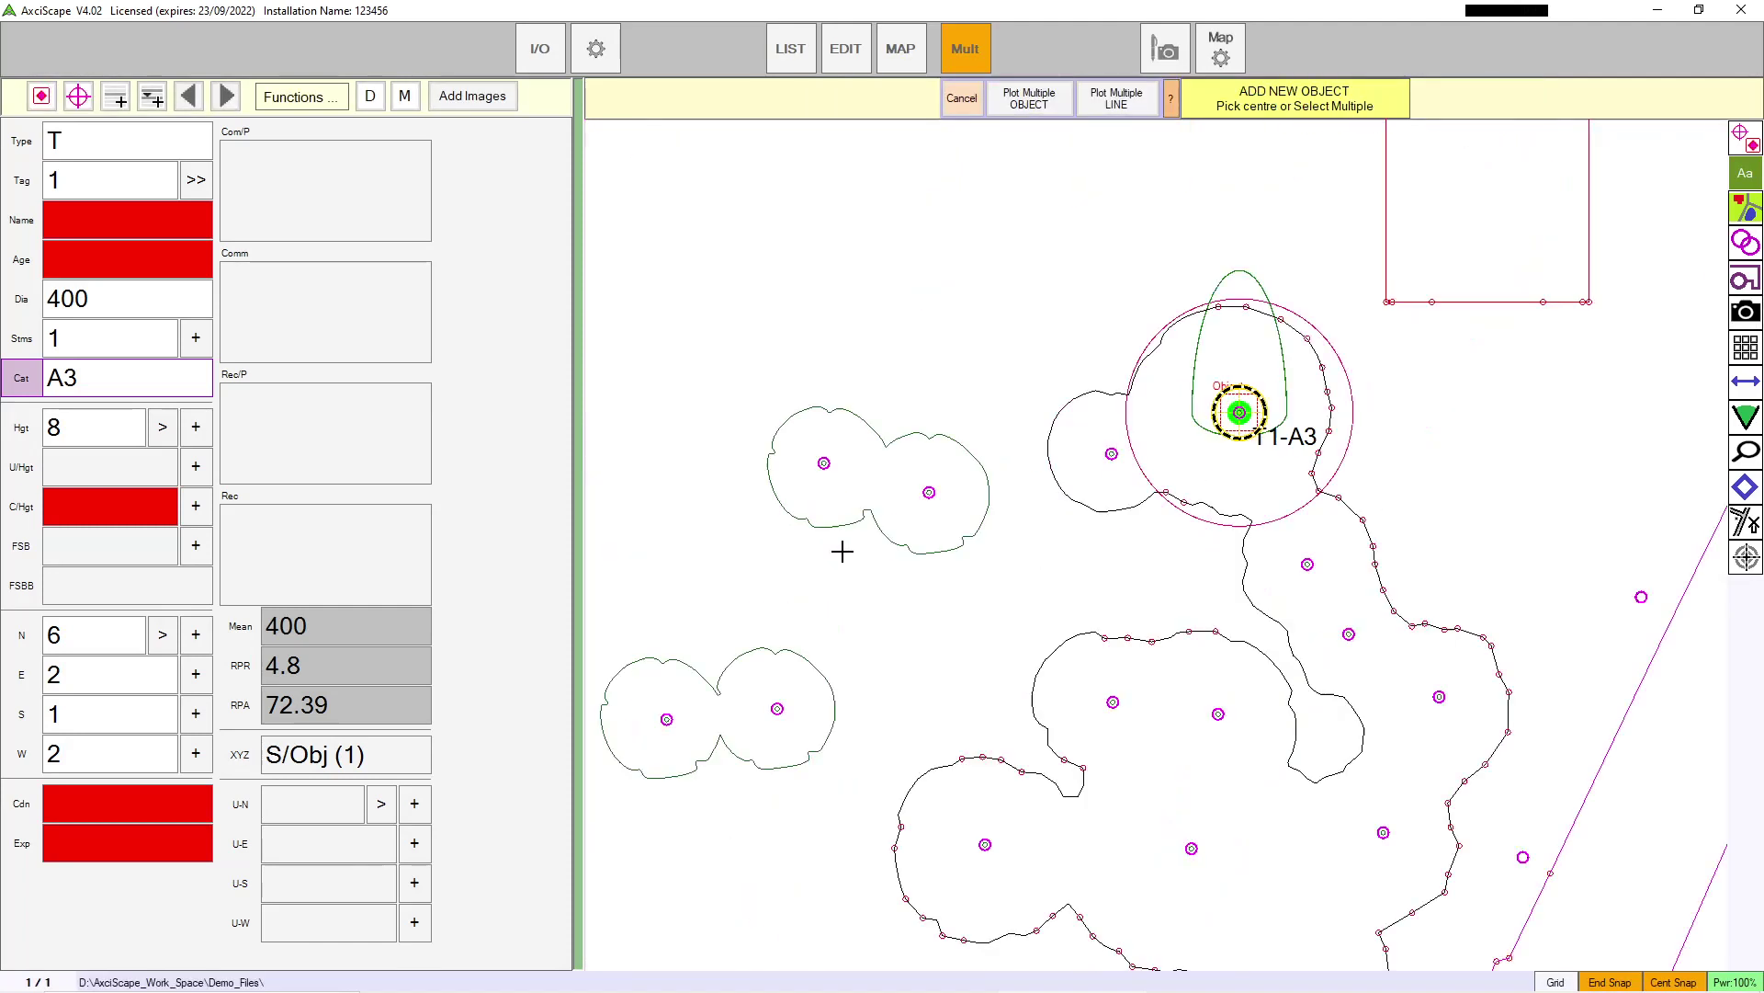
click(929, 492)
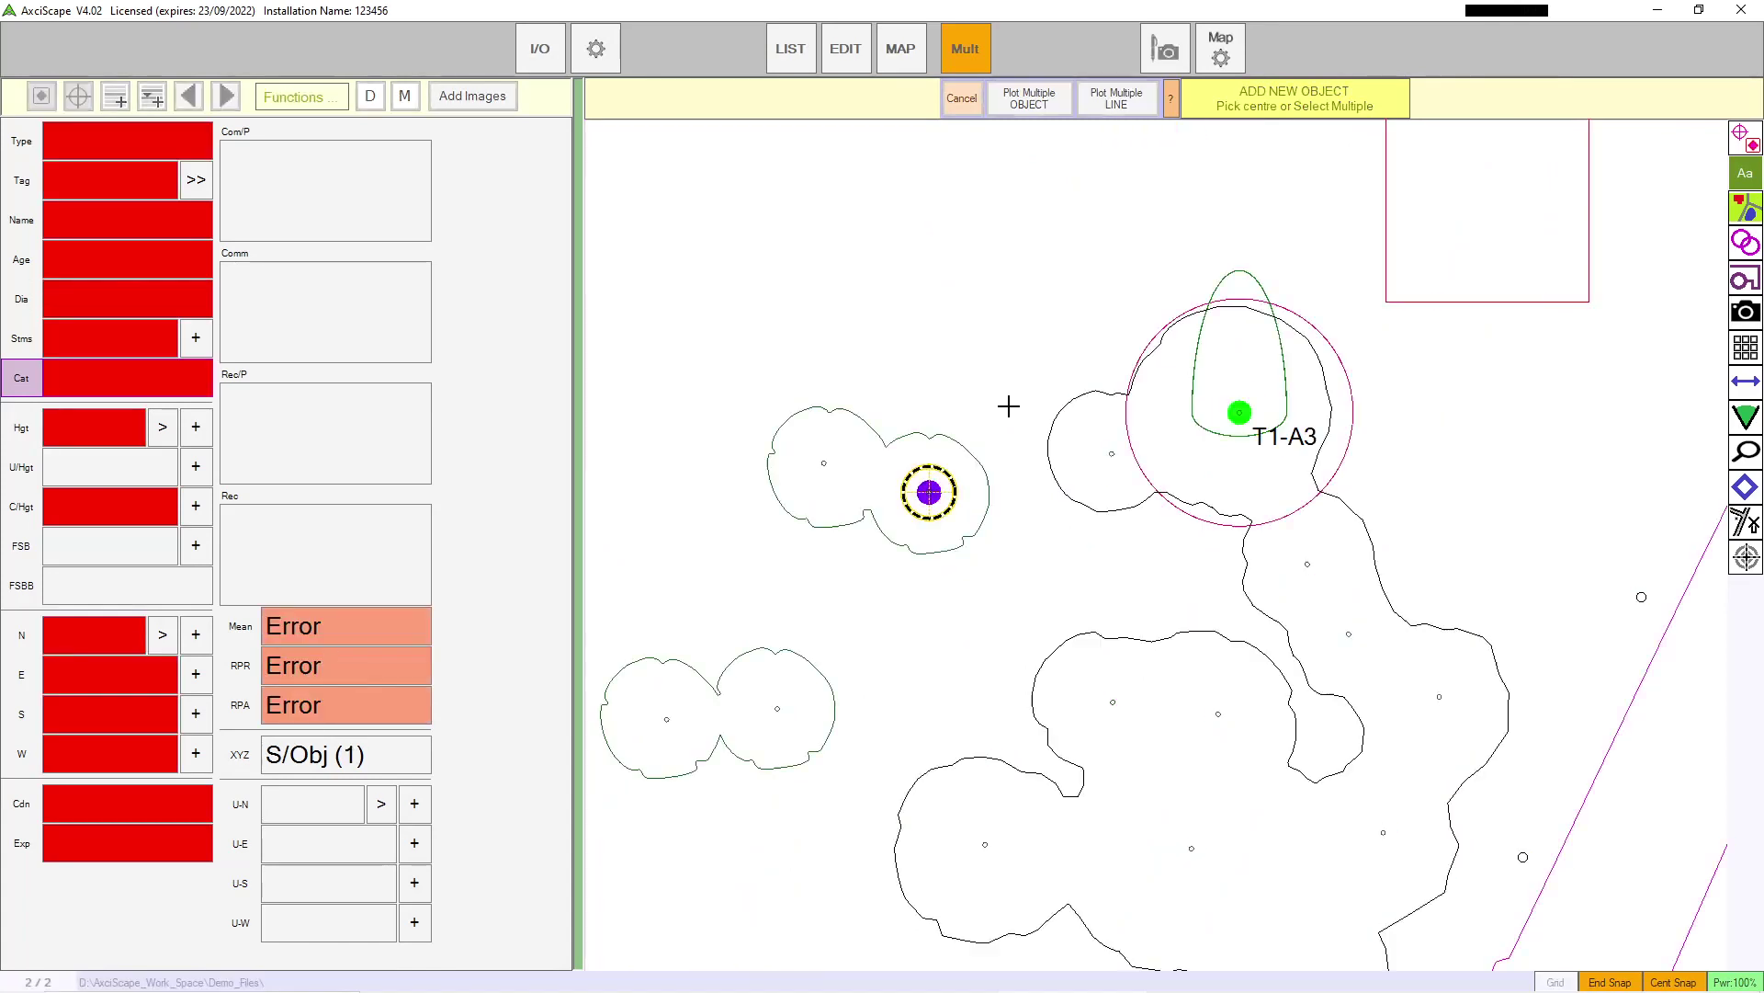
click(107, 142)
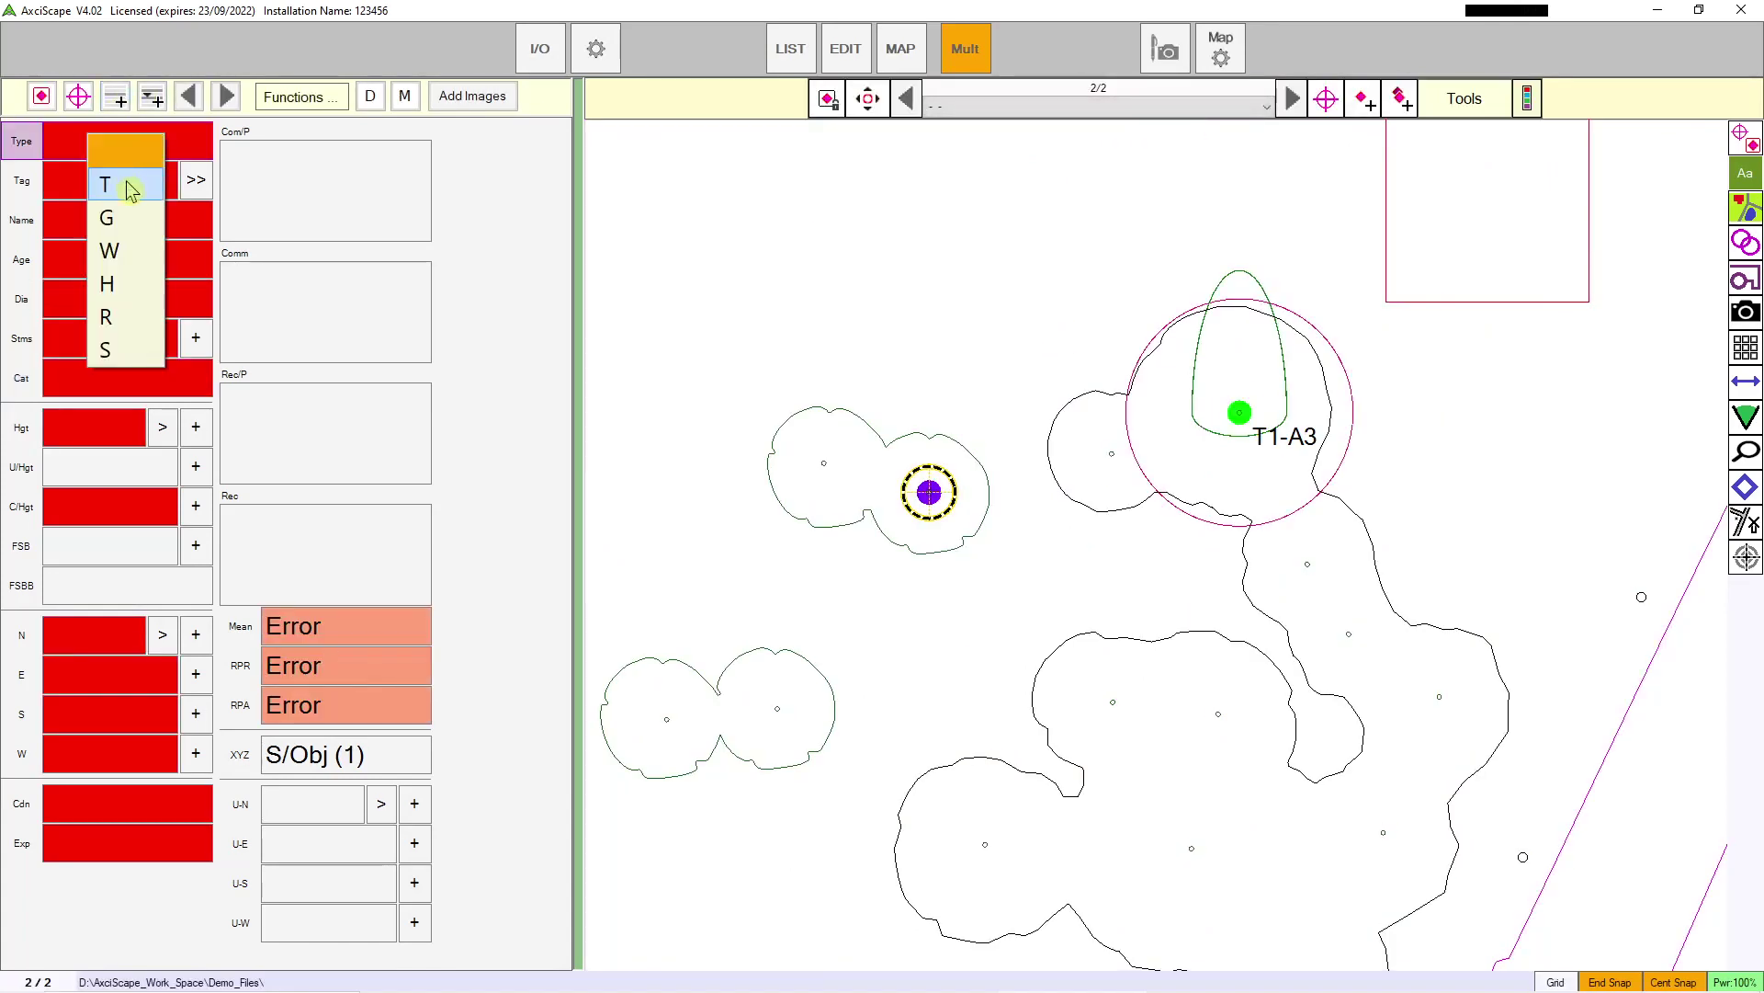
click(122, 181)
click(196, 181)
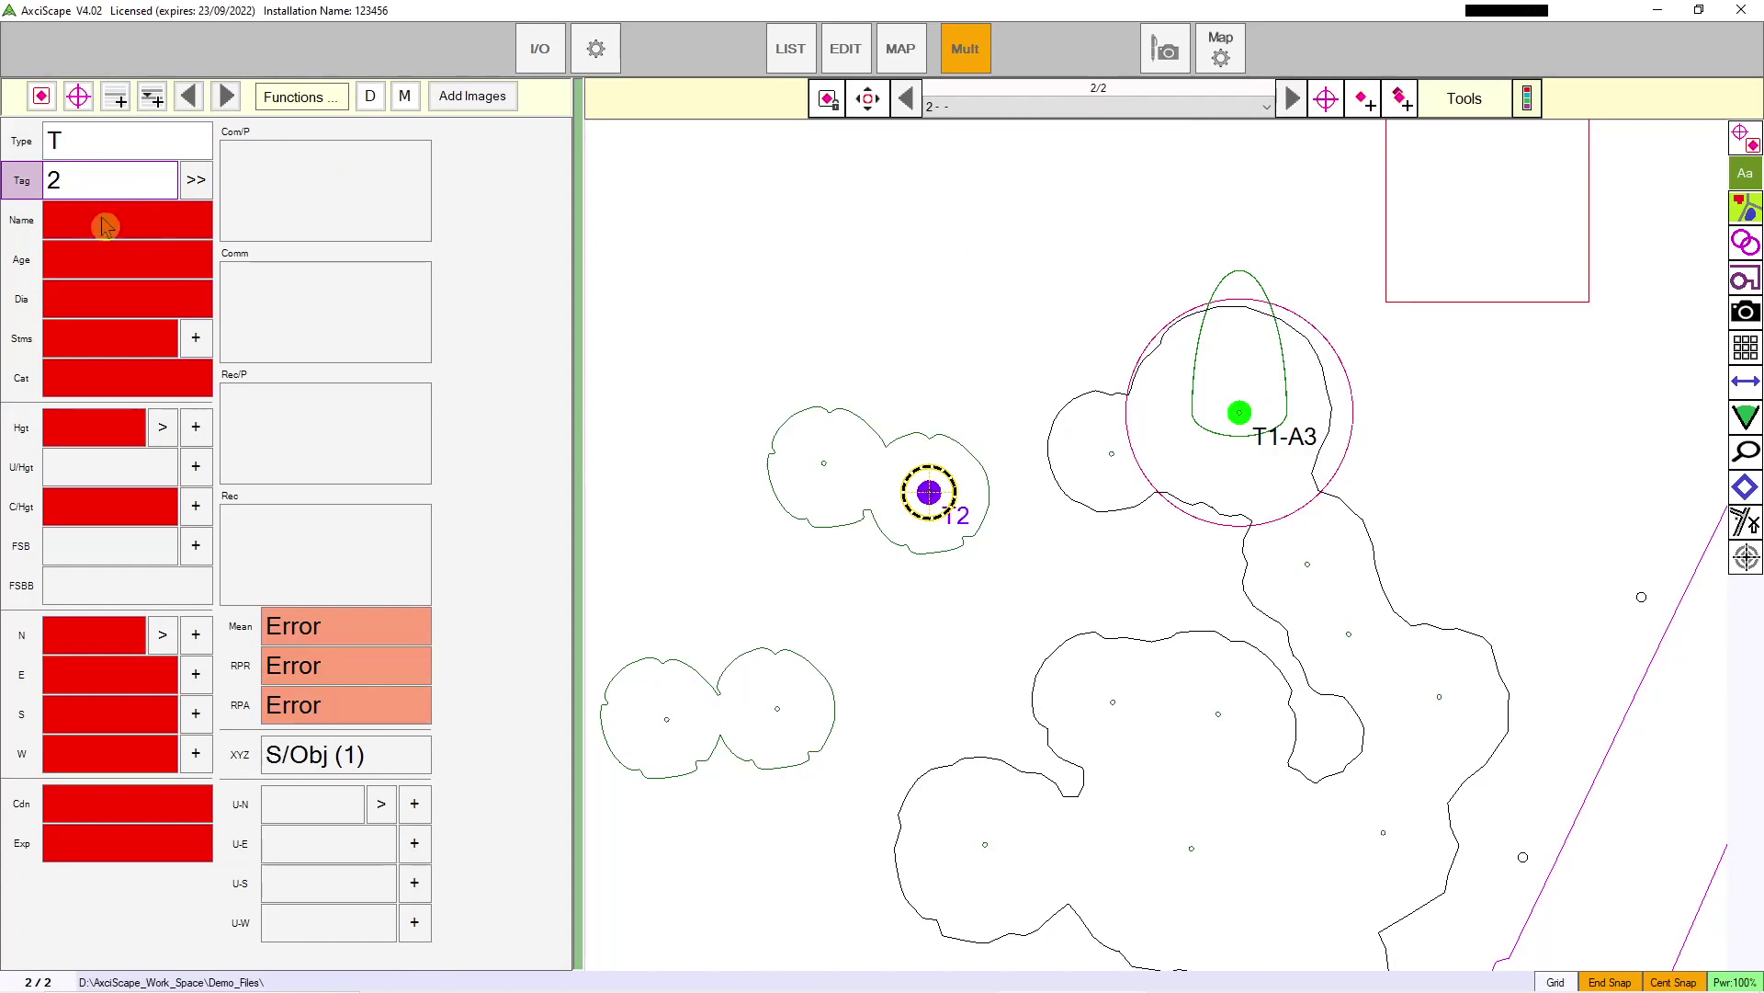
Step: Set T2's stem diameter to 700 and stem count to 1, and assign category B2
click(92, 307)
click(684, 531)
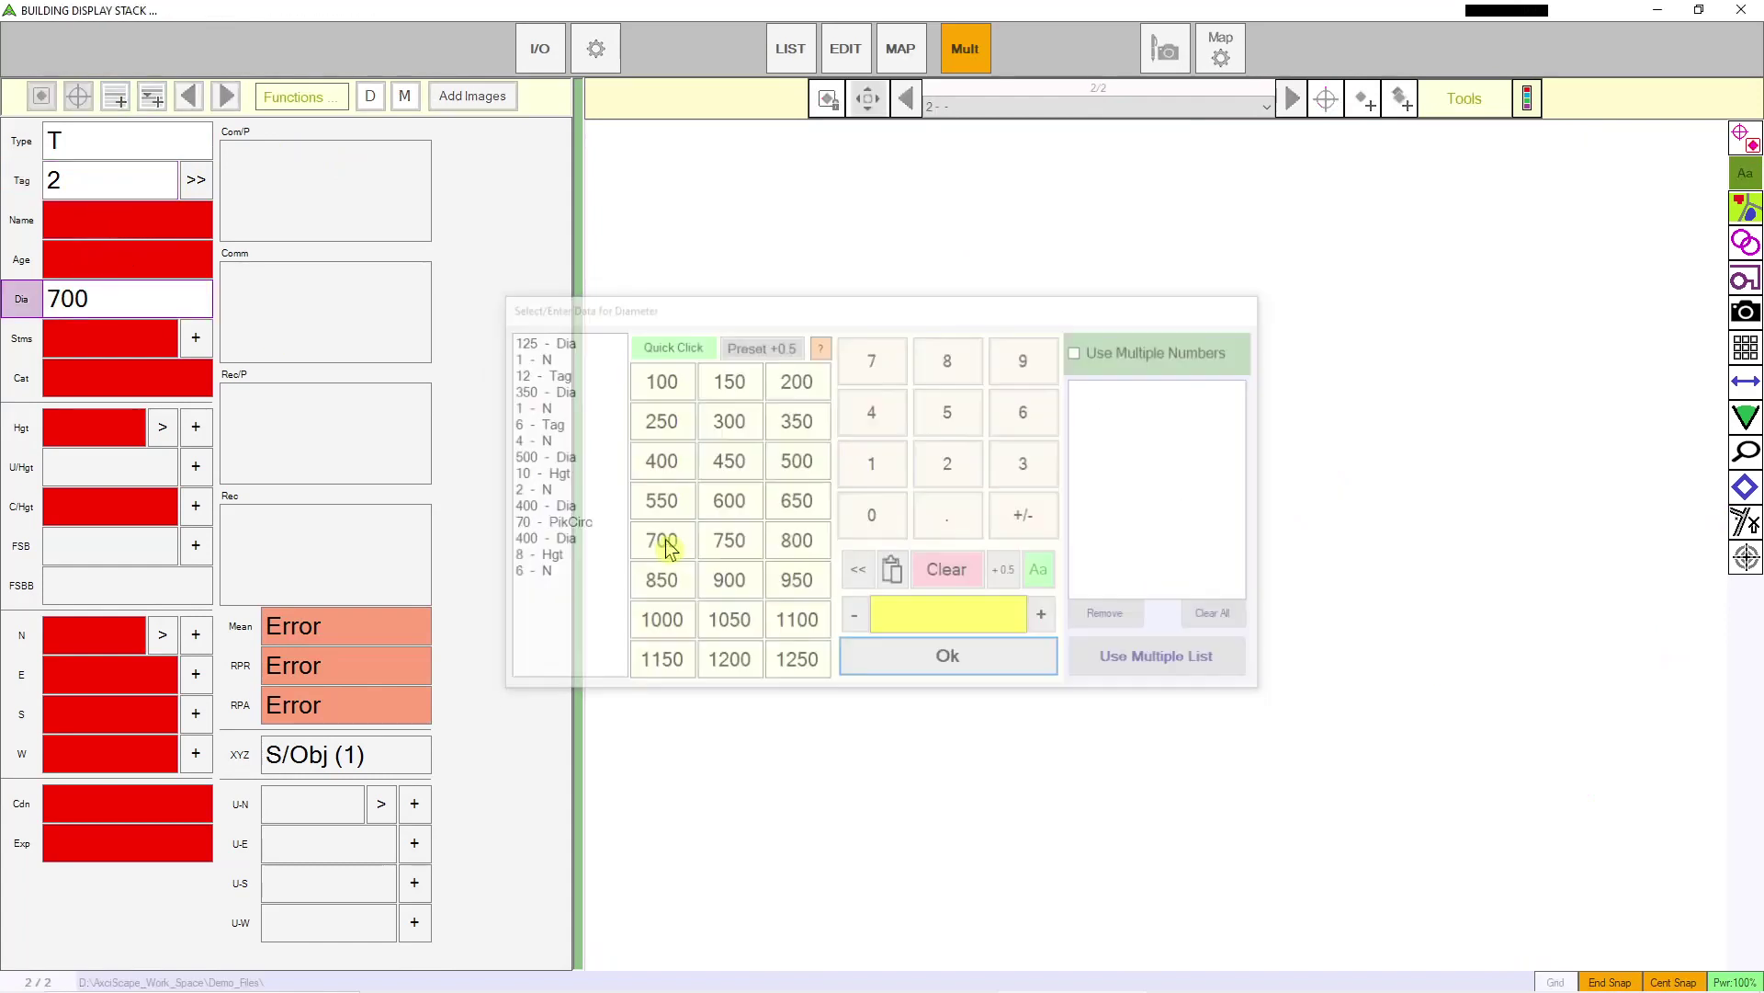
click(196, 339)
click(145, 393)
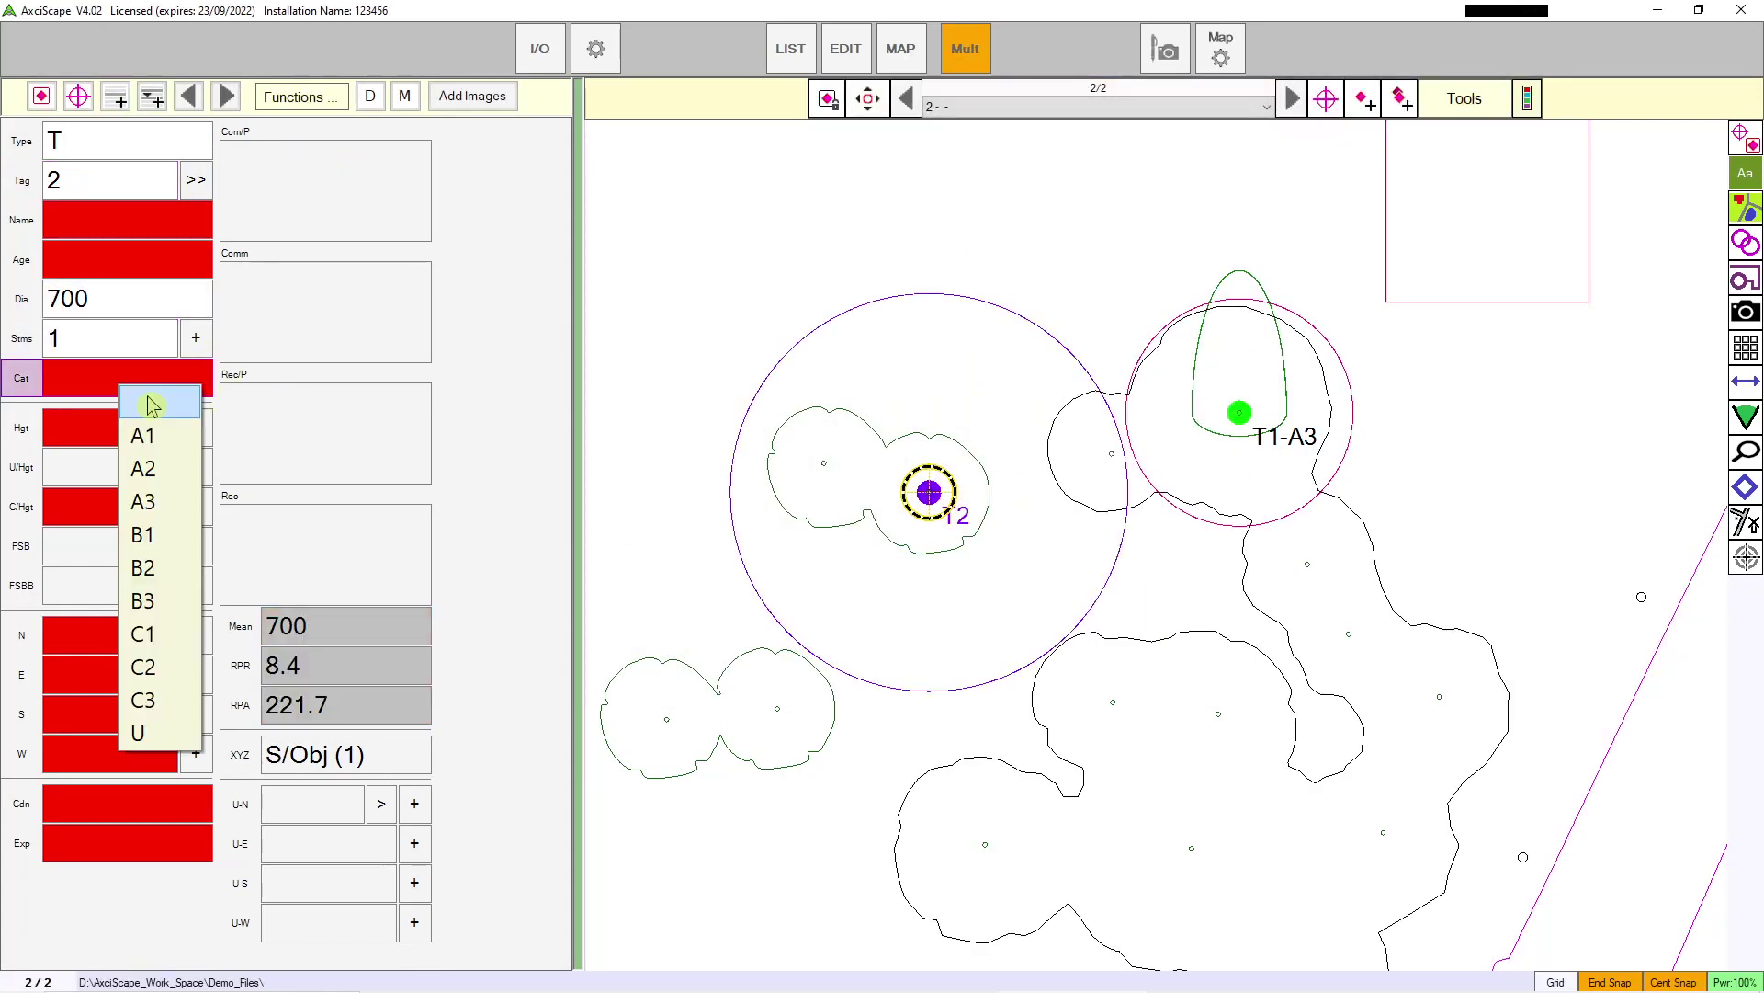
click(169, 570)
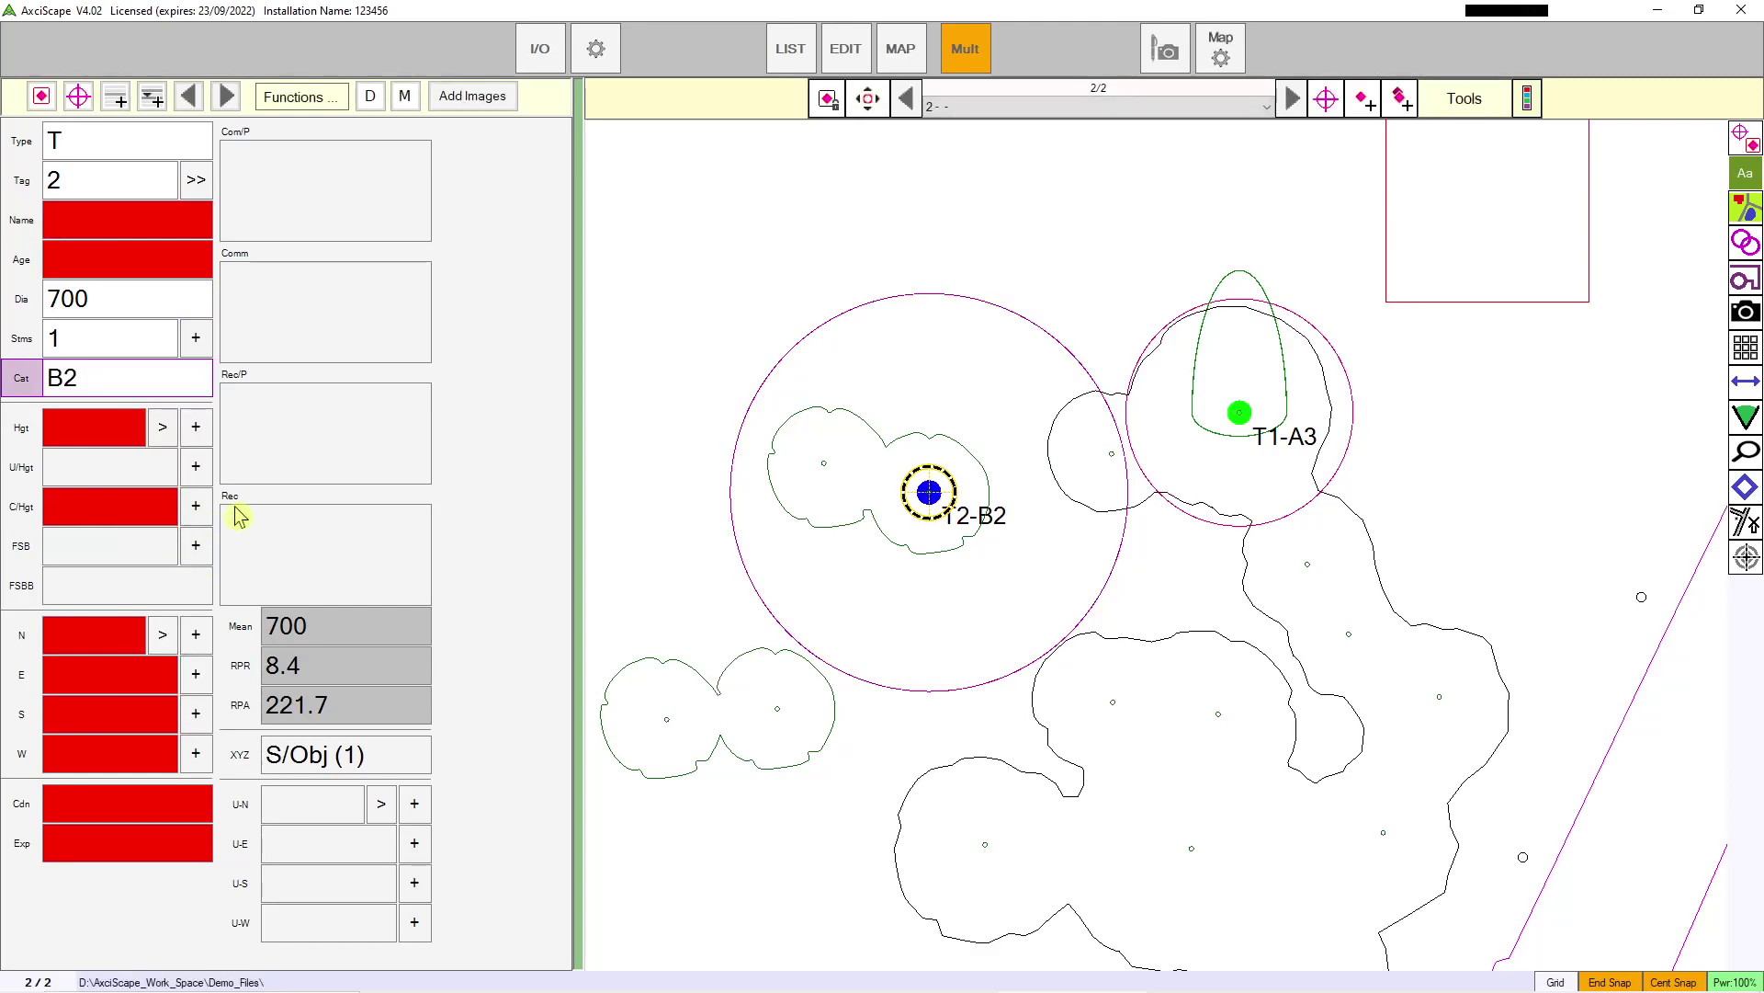
Step: Set T2's north canopy spread to 10 and copy it to east, south and west
click(114, 633)
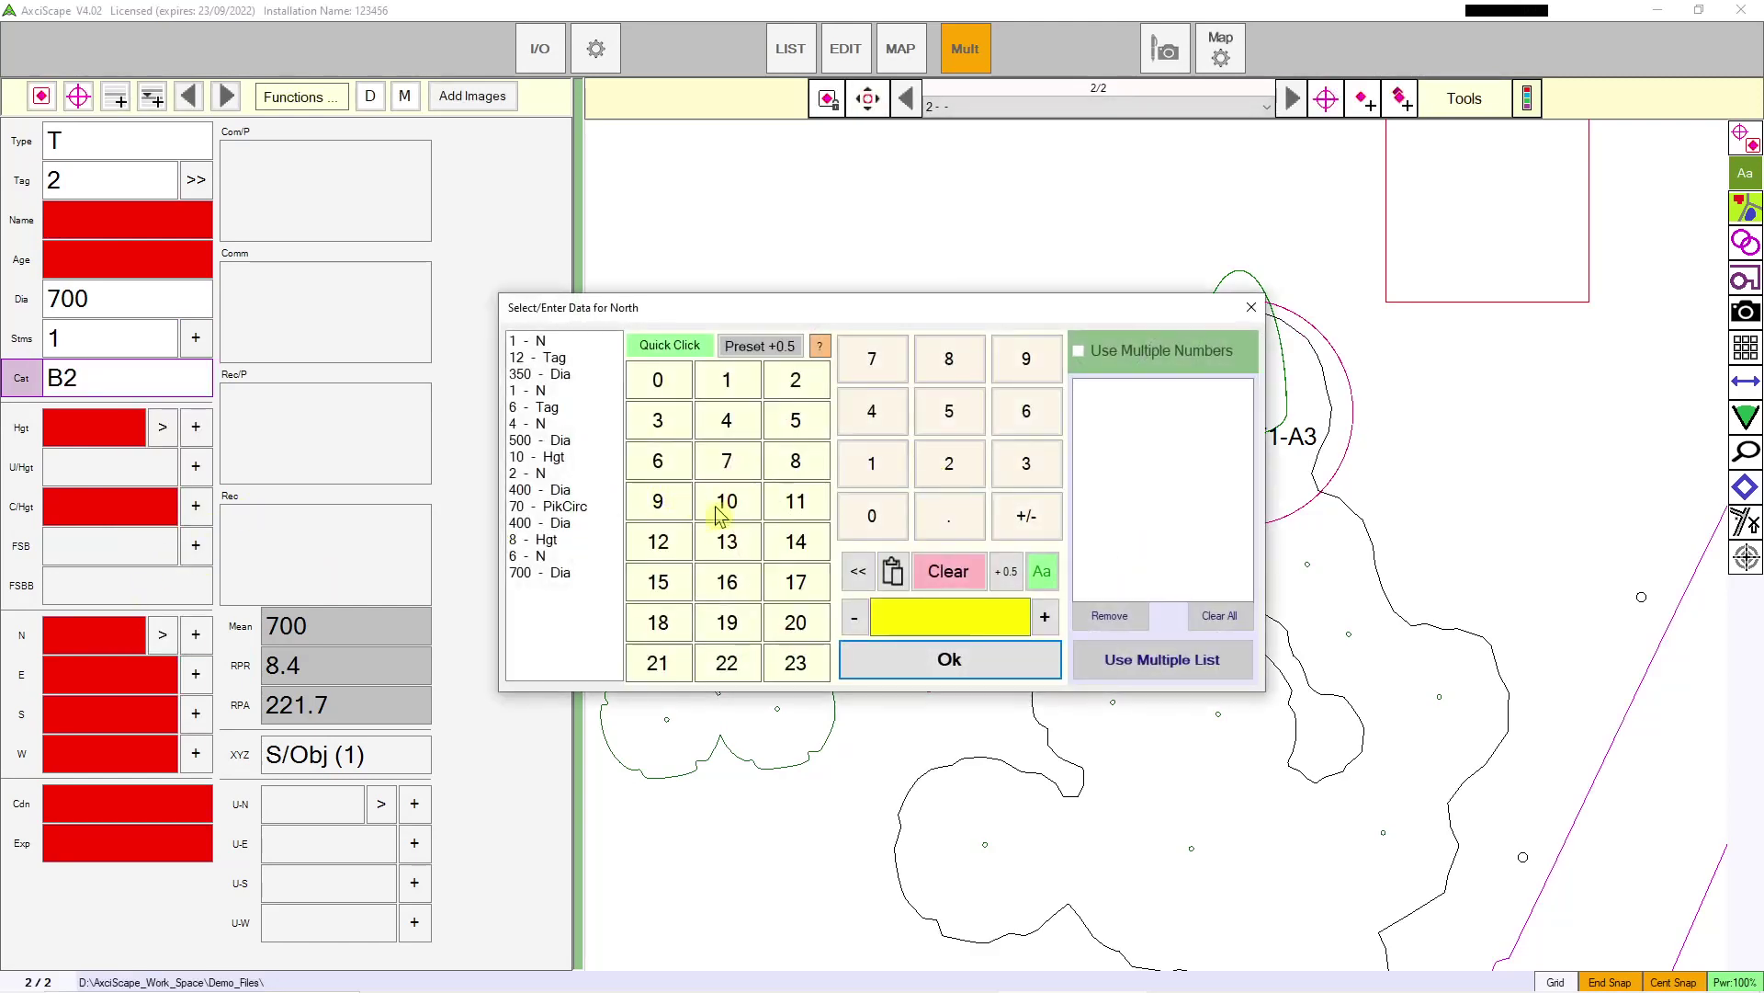
click(722, 508)
click(163, 636)
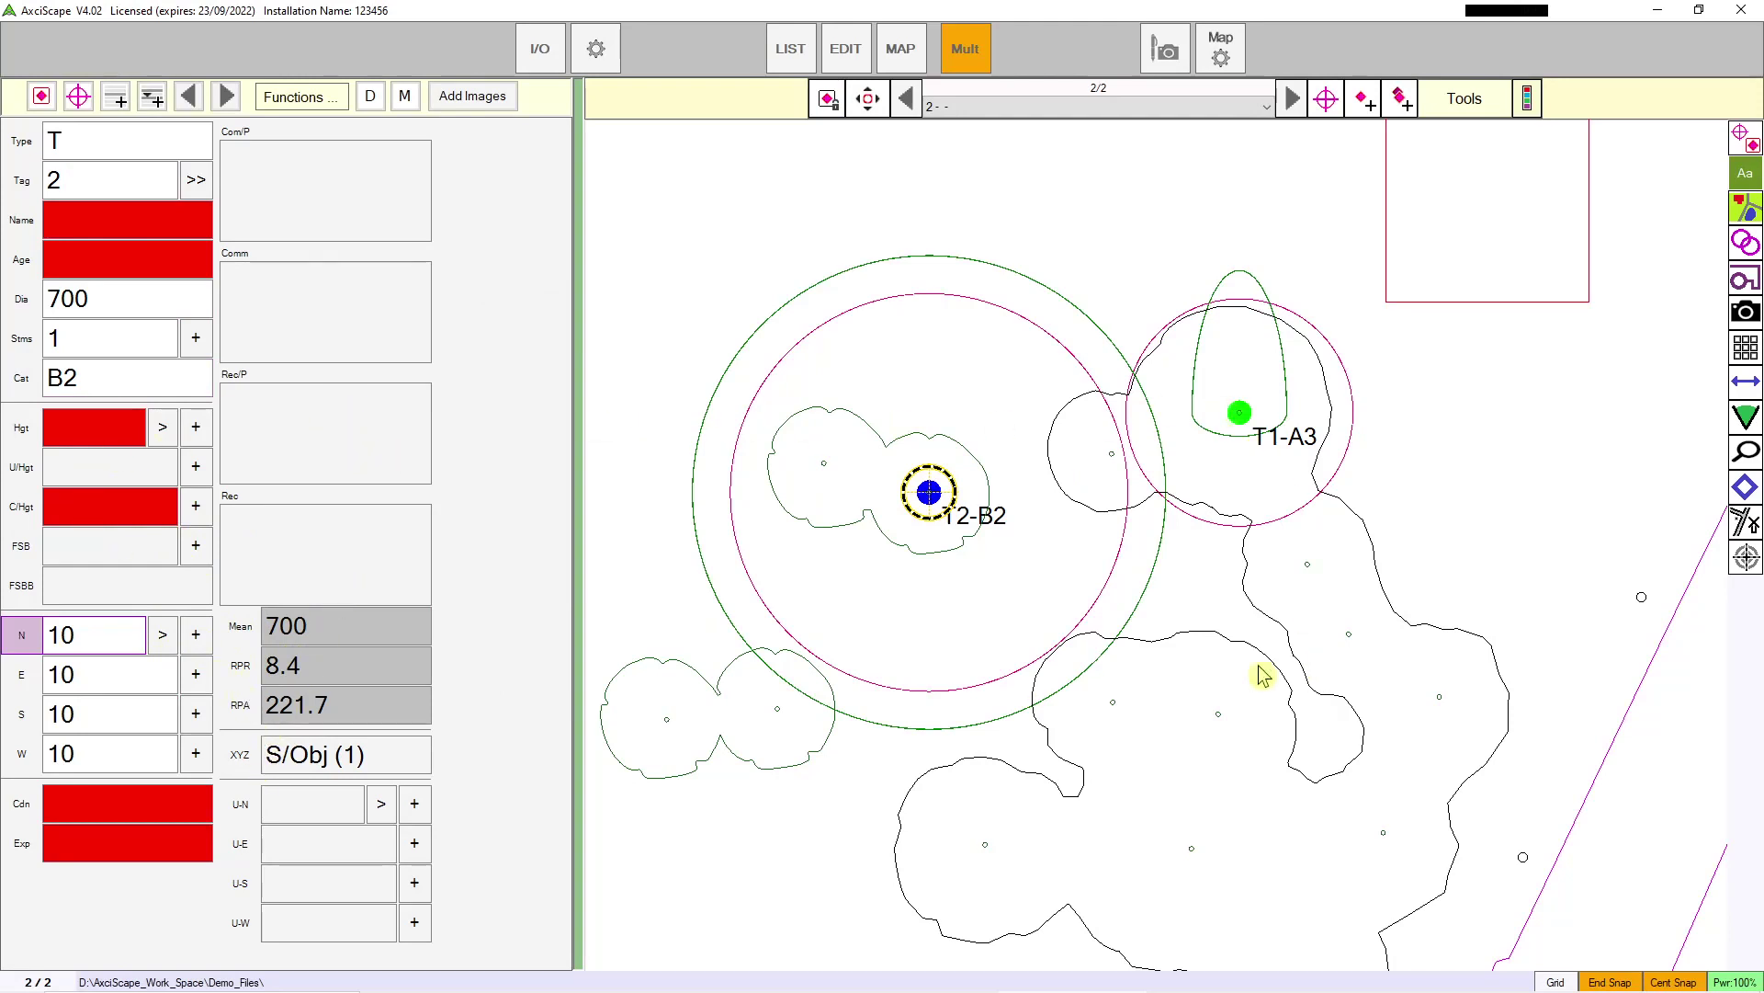
Step: Review both tree records on the map, in the full edit form and in the list, ending on the full map
scroll(1227, 607, down, 2)
drag(1227, 581, 1185, 598)
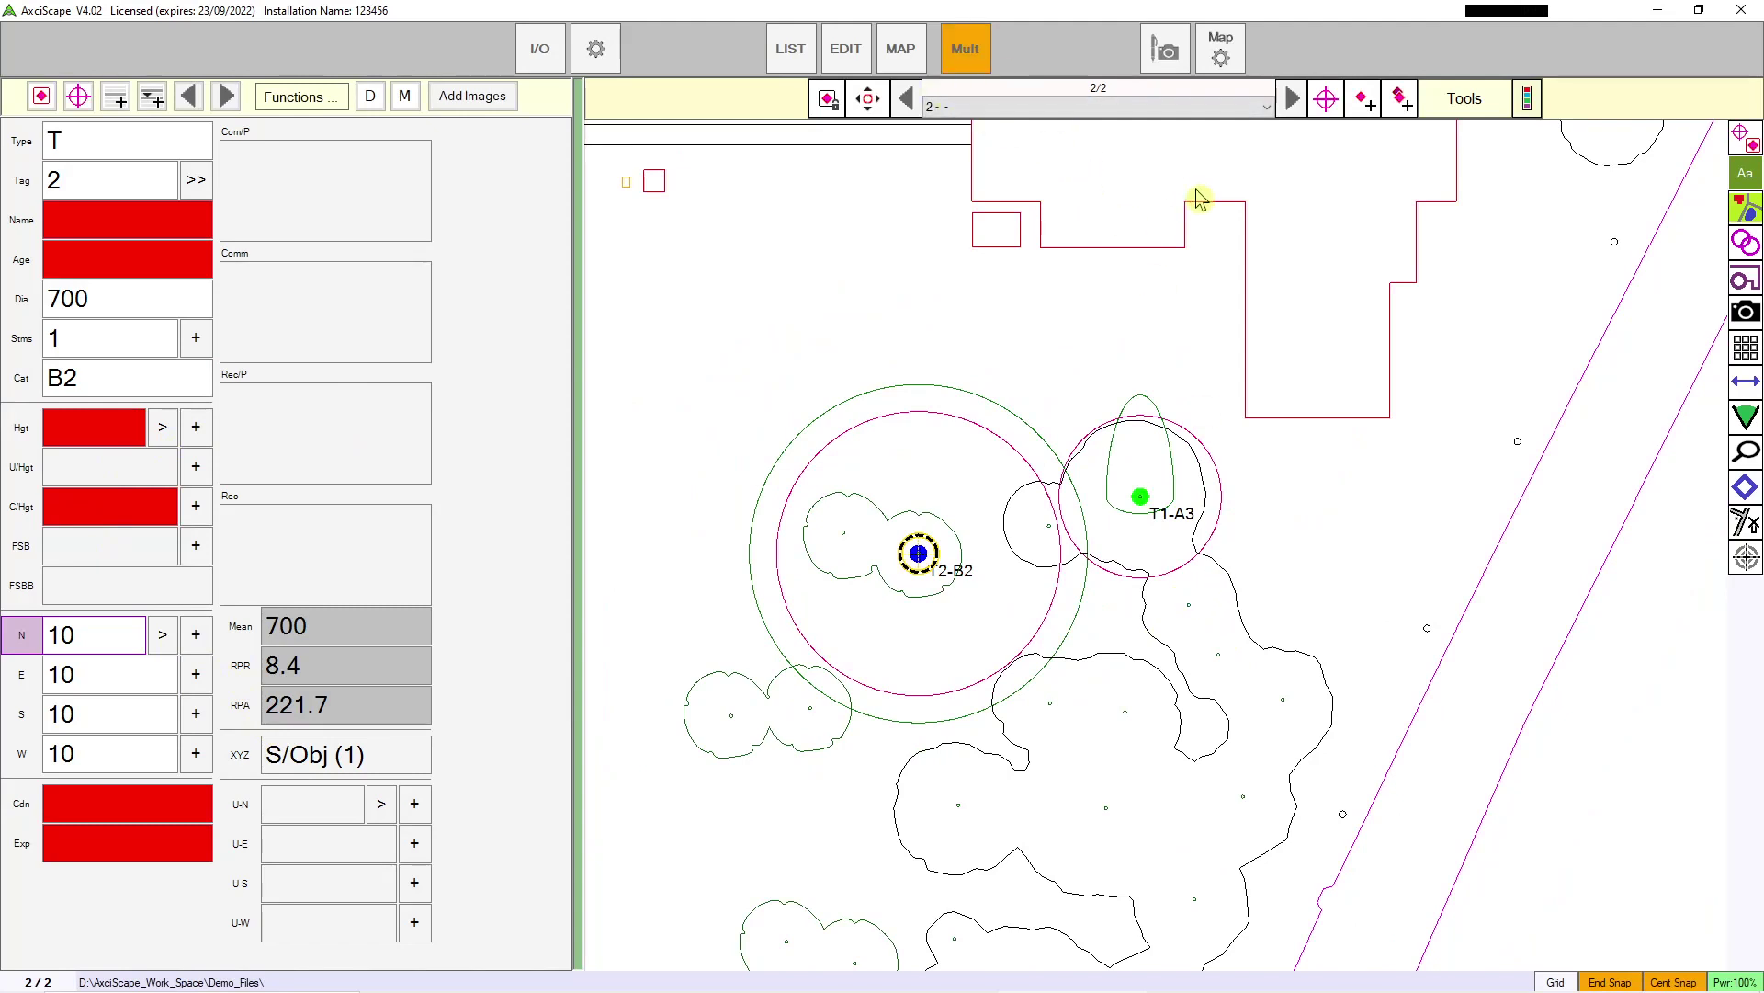
click(847, 55)
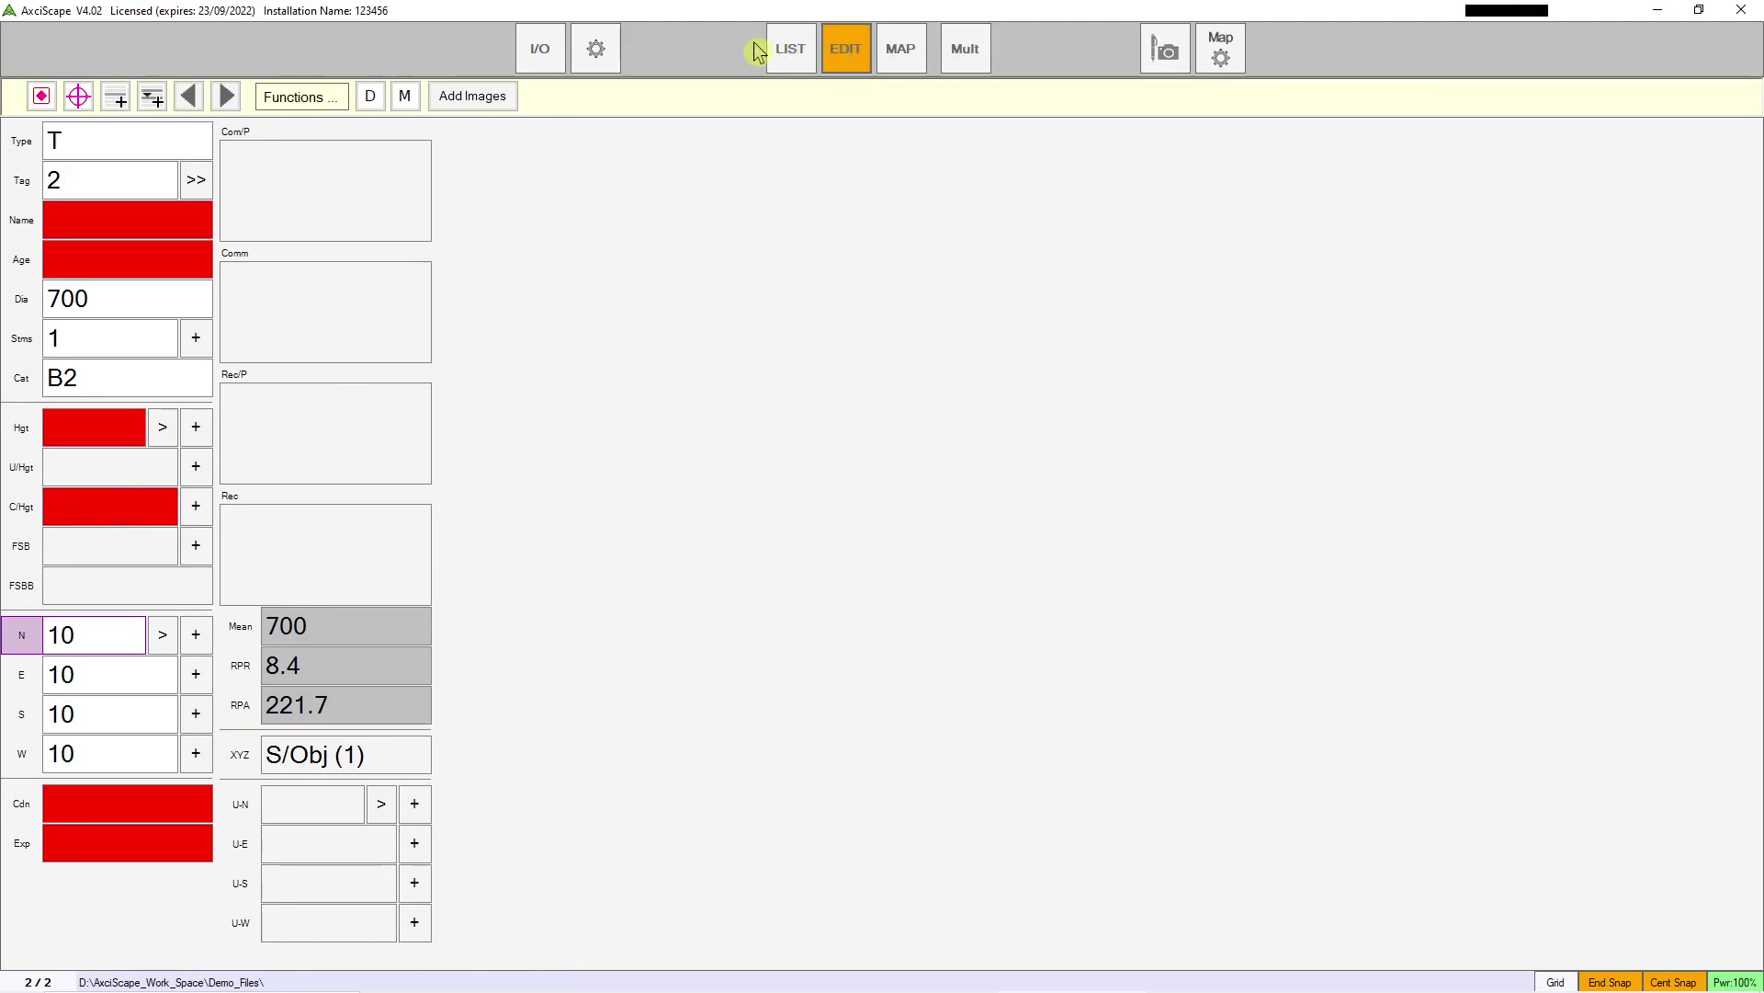
click(791, 51)
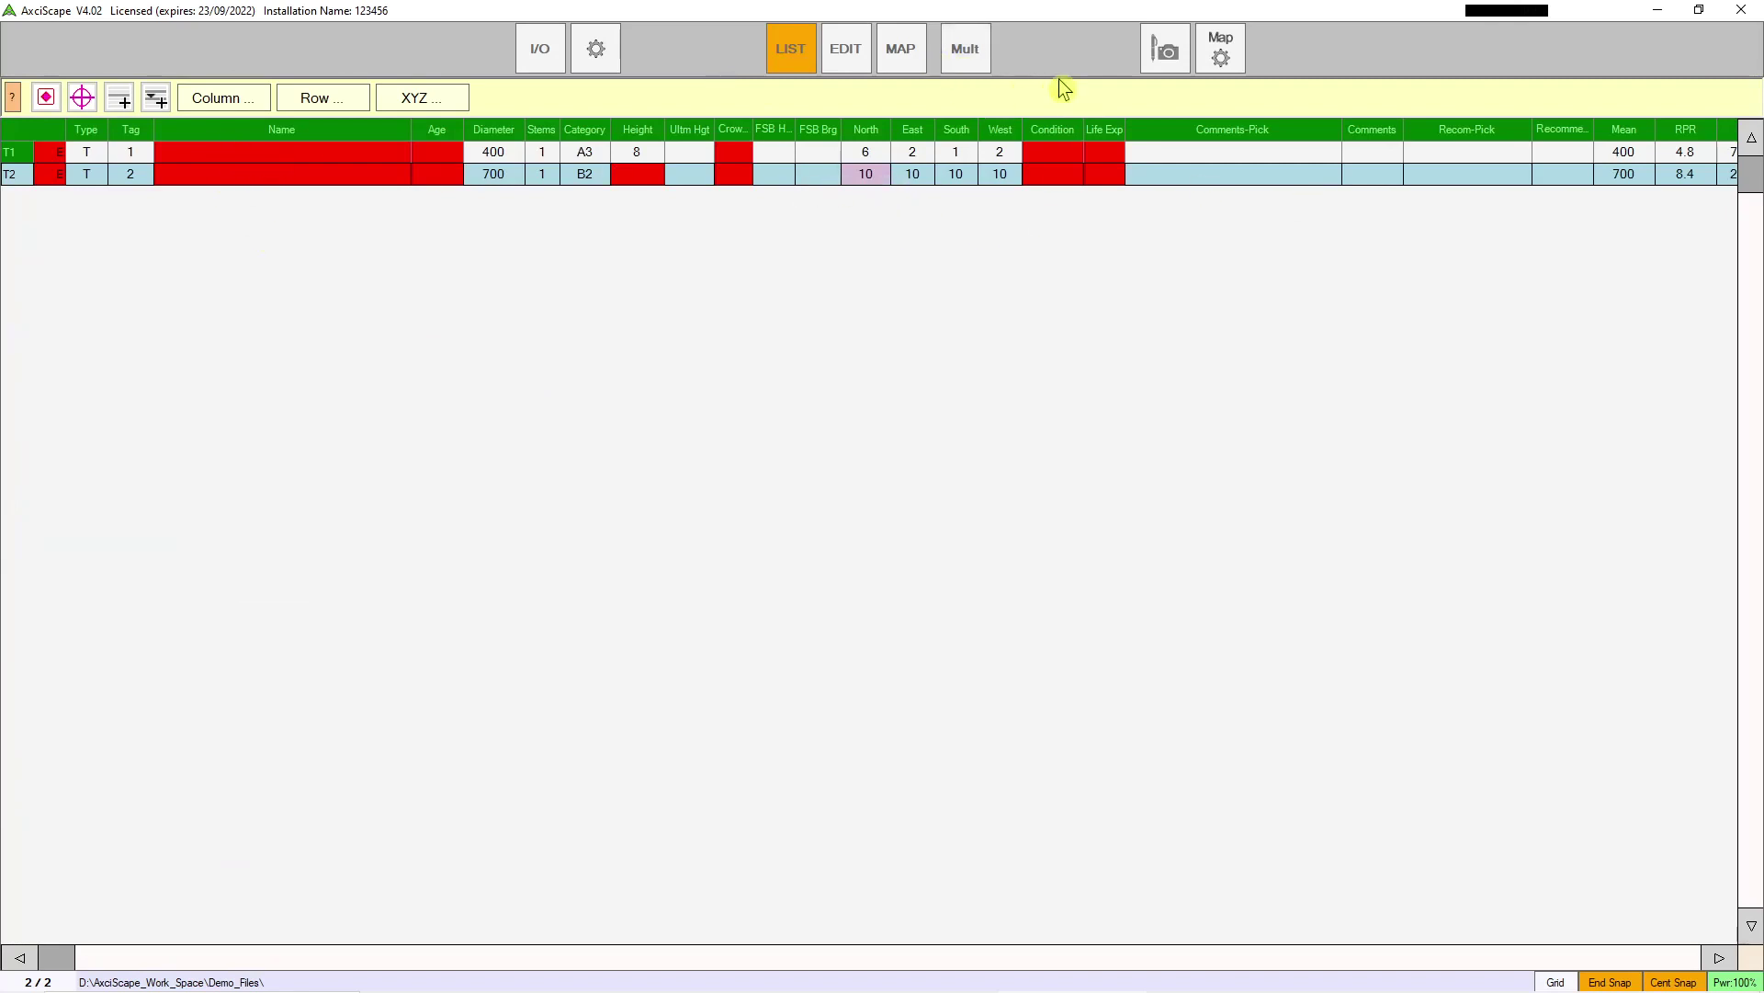
click(910, 57)
scroll(1089, 501, down, 4)
scroll(1101, 522, down, 2)
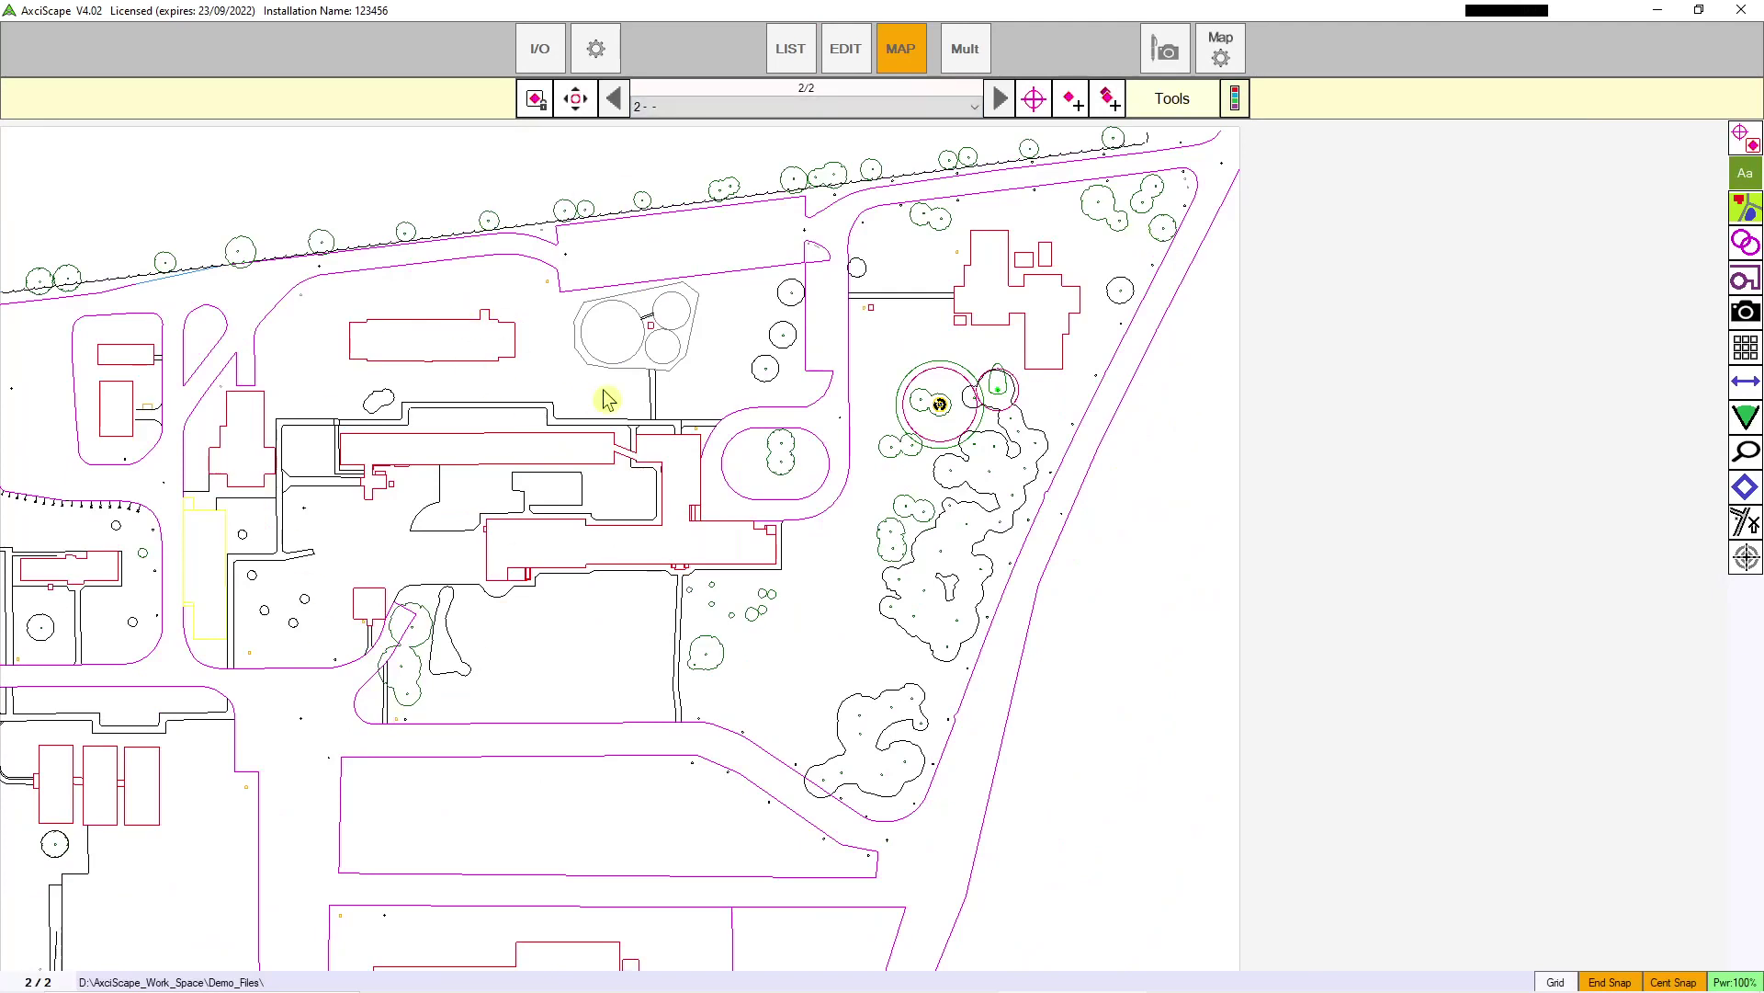
scroll(972, 403, up, 2)
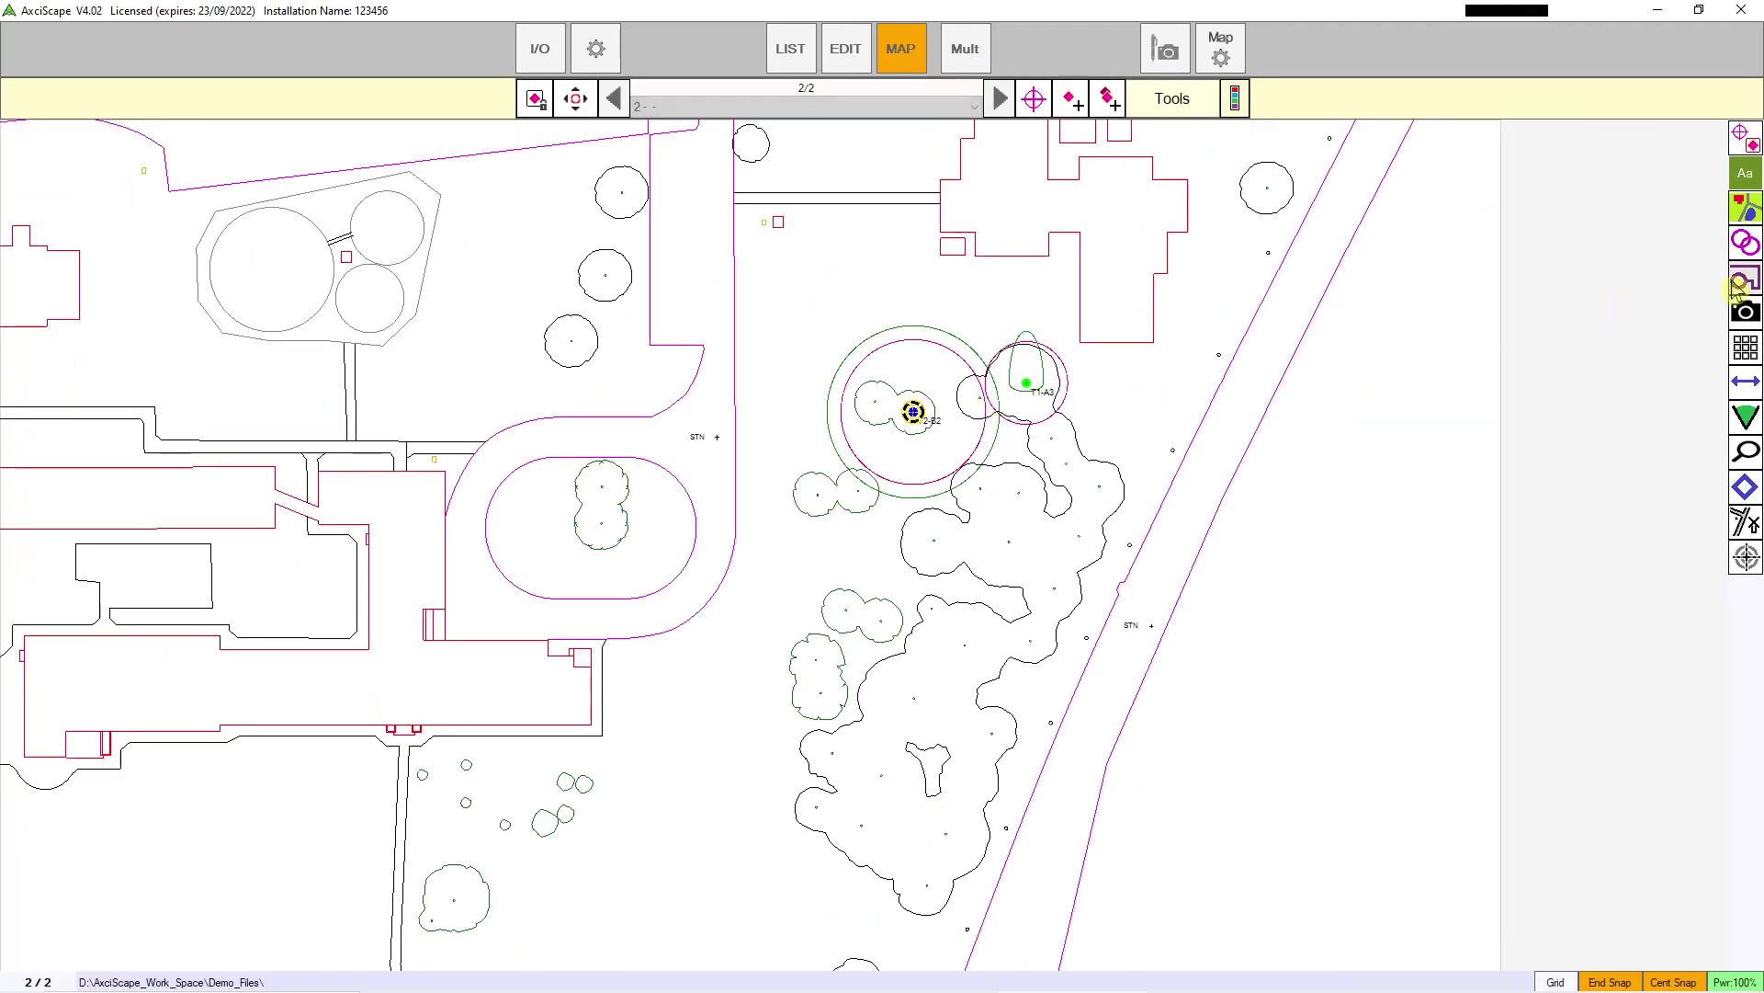
Step: Sketch a closed multi-point outline about 37.1 m long in the open area northwest of T2
click(1743, 280)
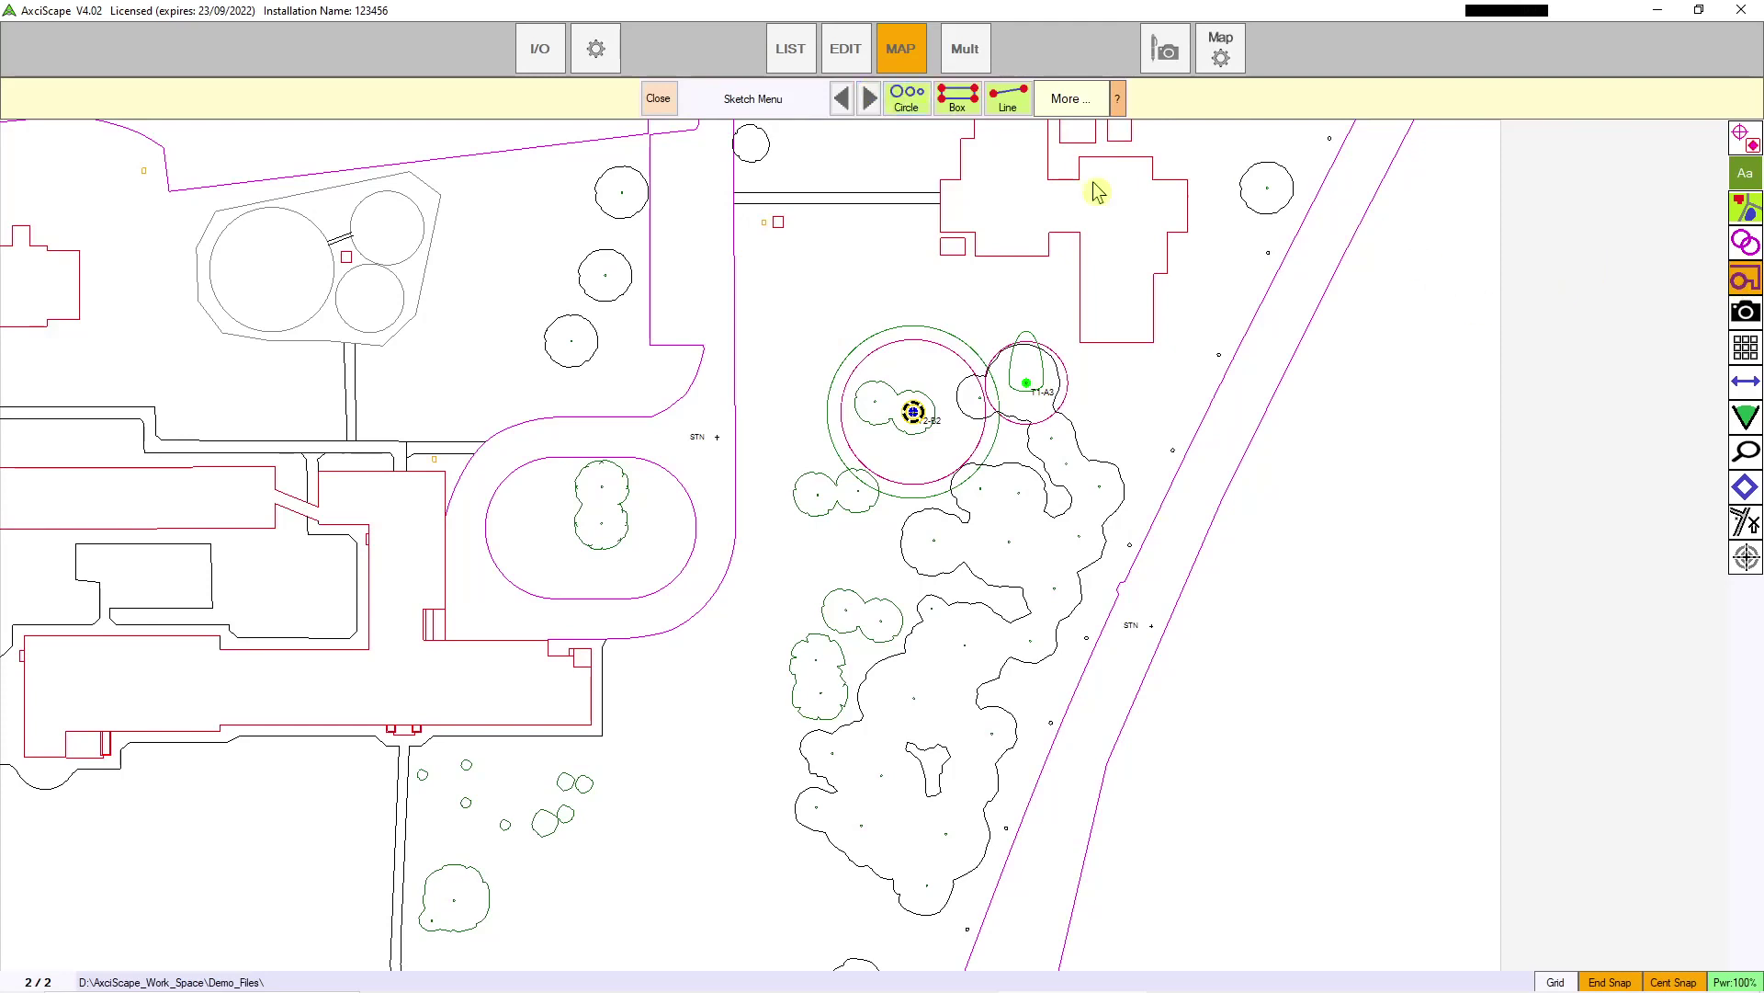
click(1008, 99)
scroll(1016, 290, up, 2)
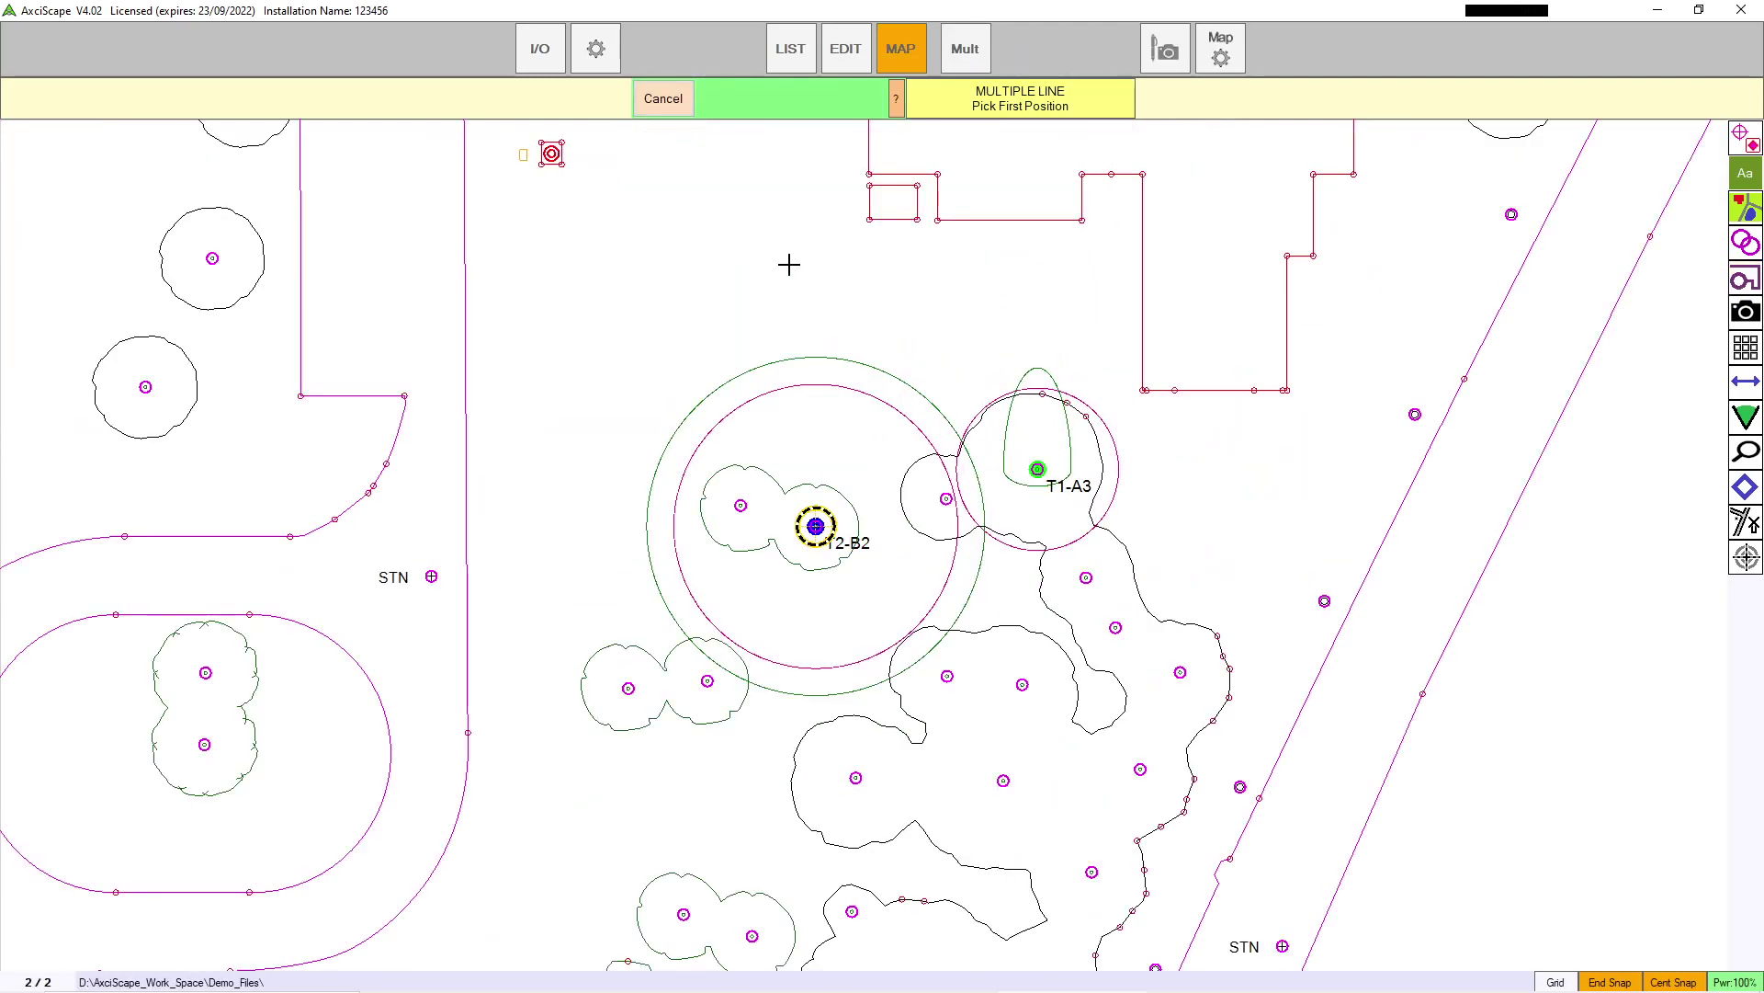
scroll(638, 365, up, 1)
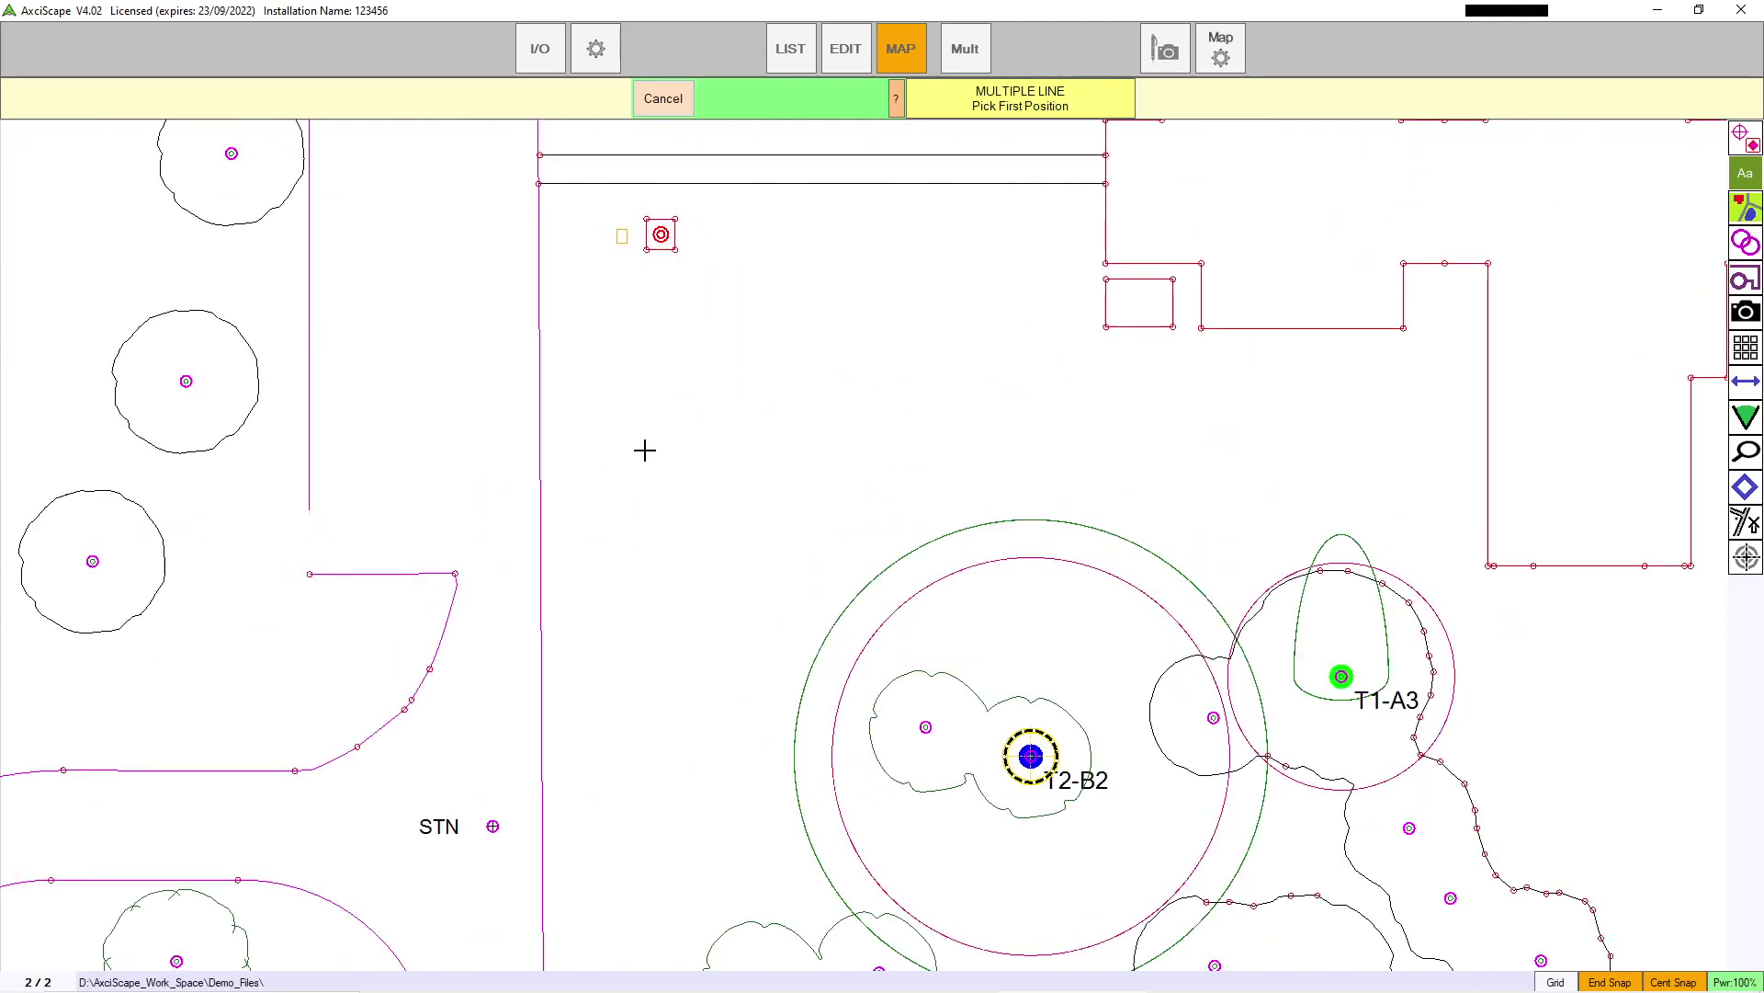
click(637, 421)
click(681, 368)
click(755, 337)
click(845, 313)
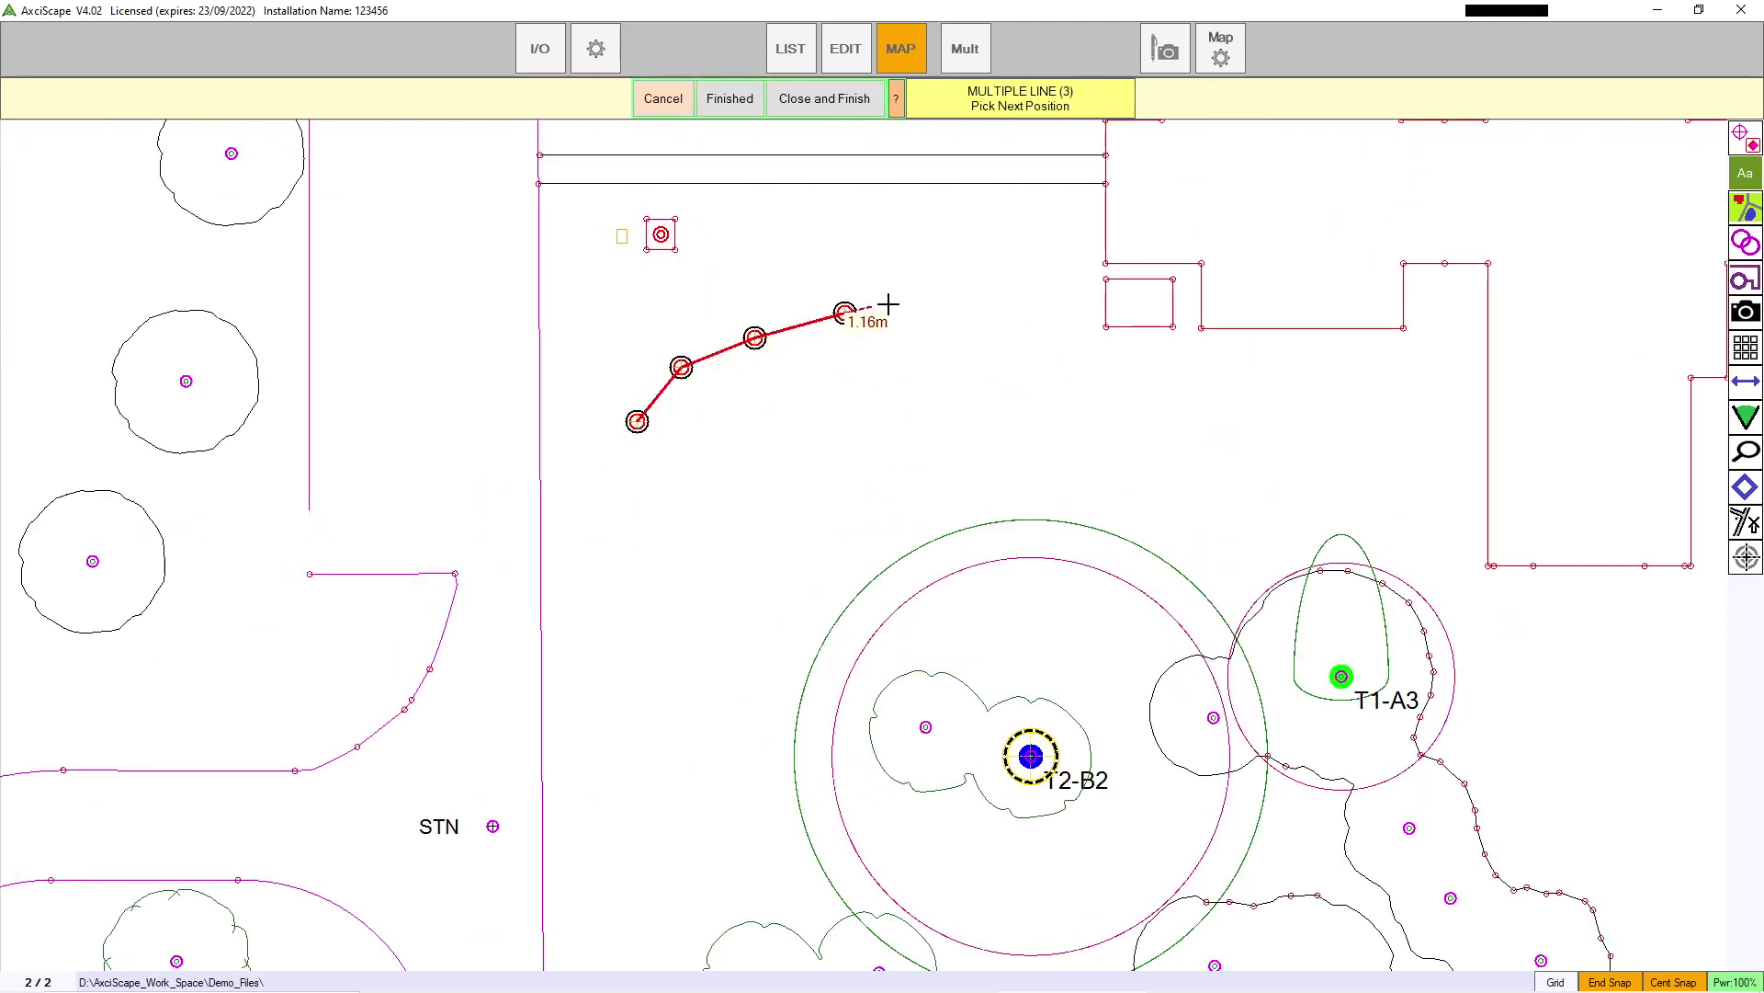
click(982, 304)
click(999, 350)
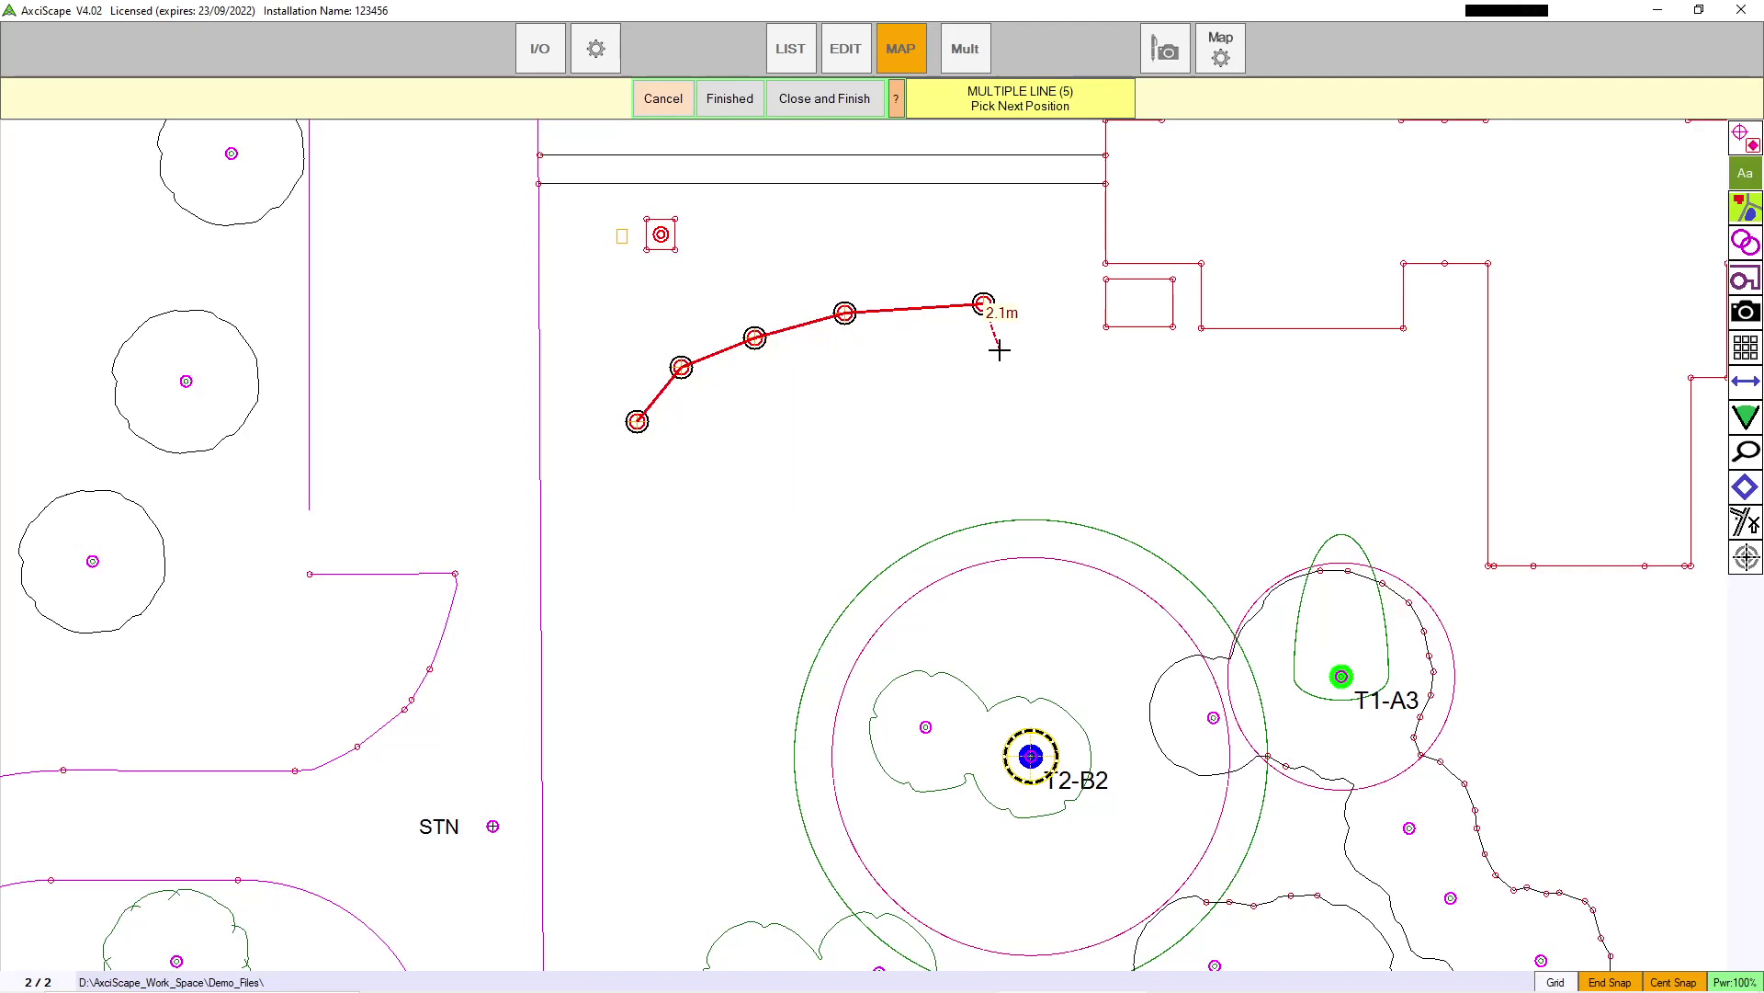
click(957, 397)
click(872, 428)
click(790, 474)
click(729, 491)
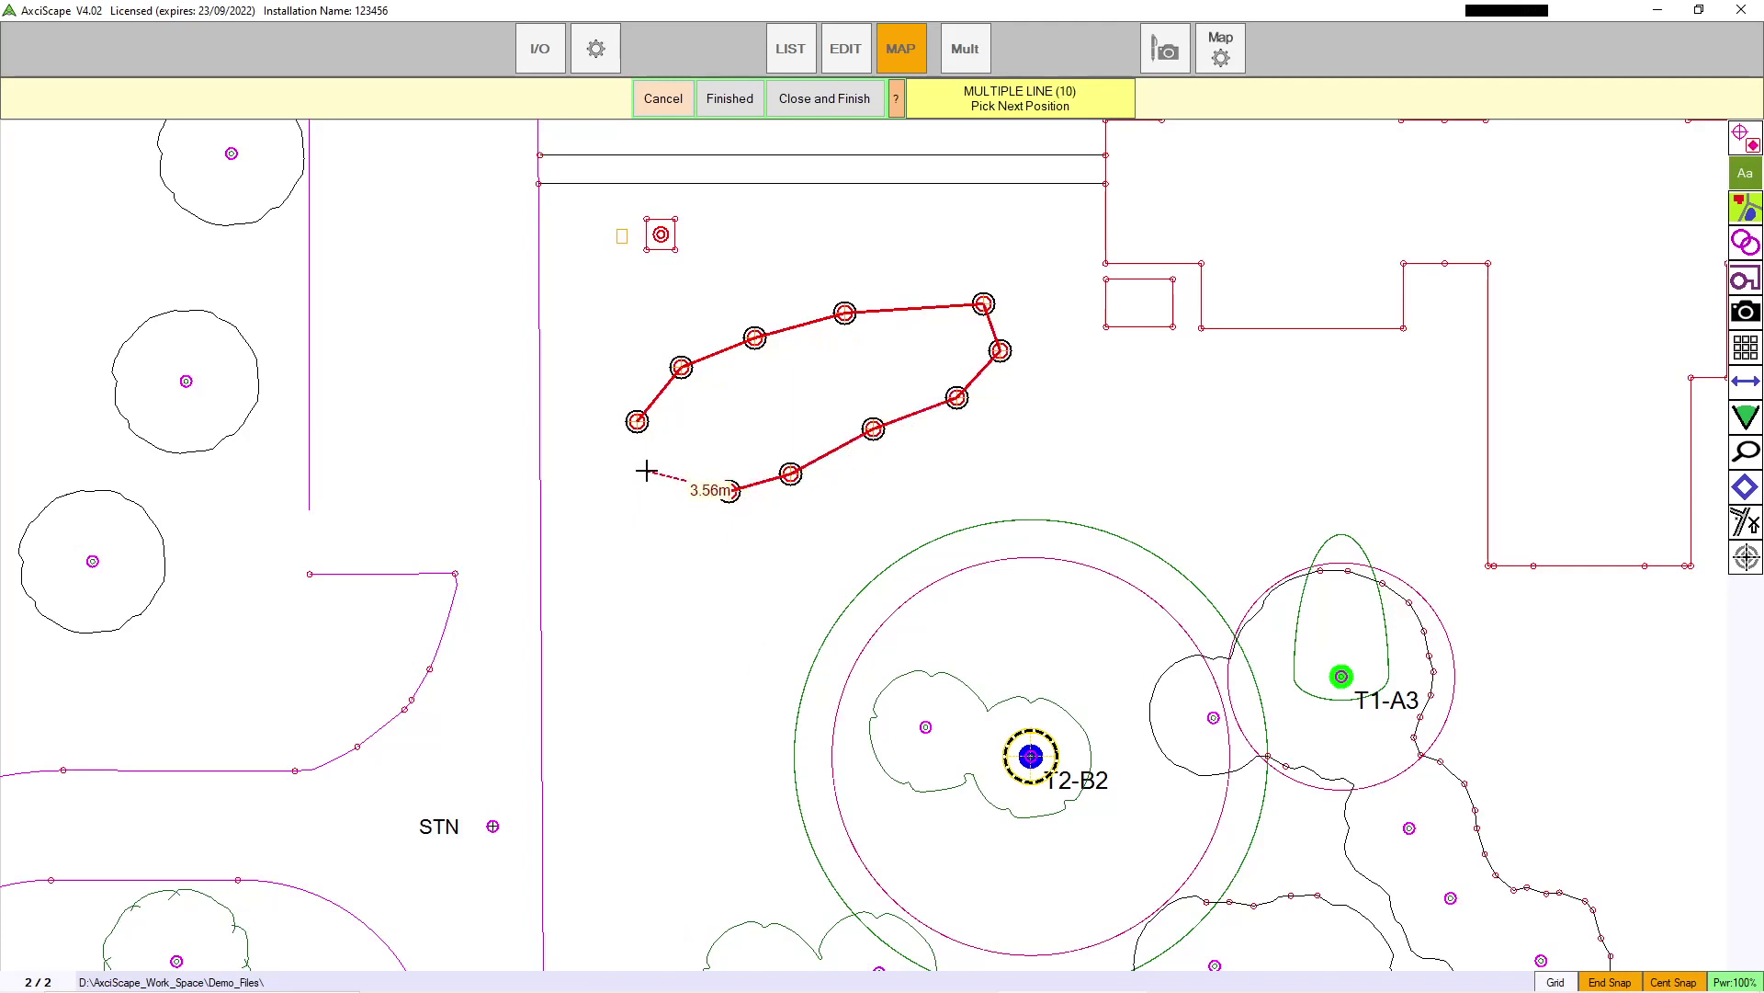
click(647, 470)
click(820, 99)
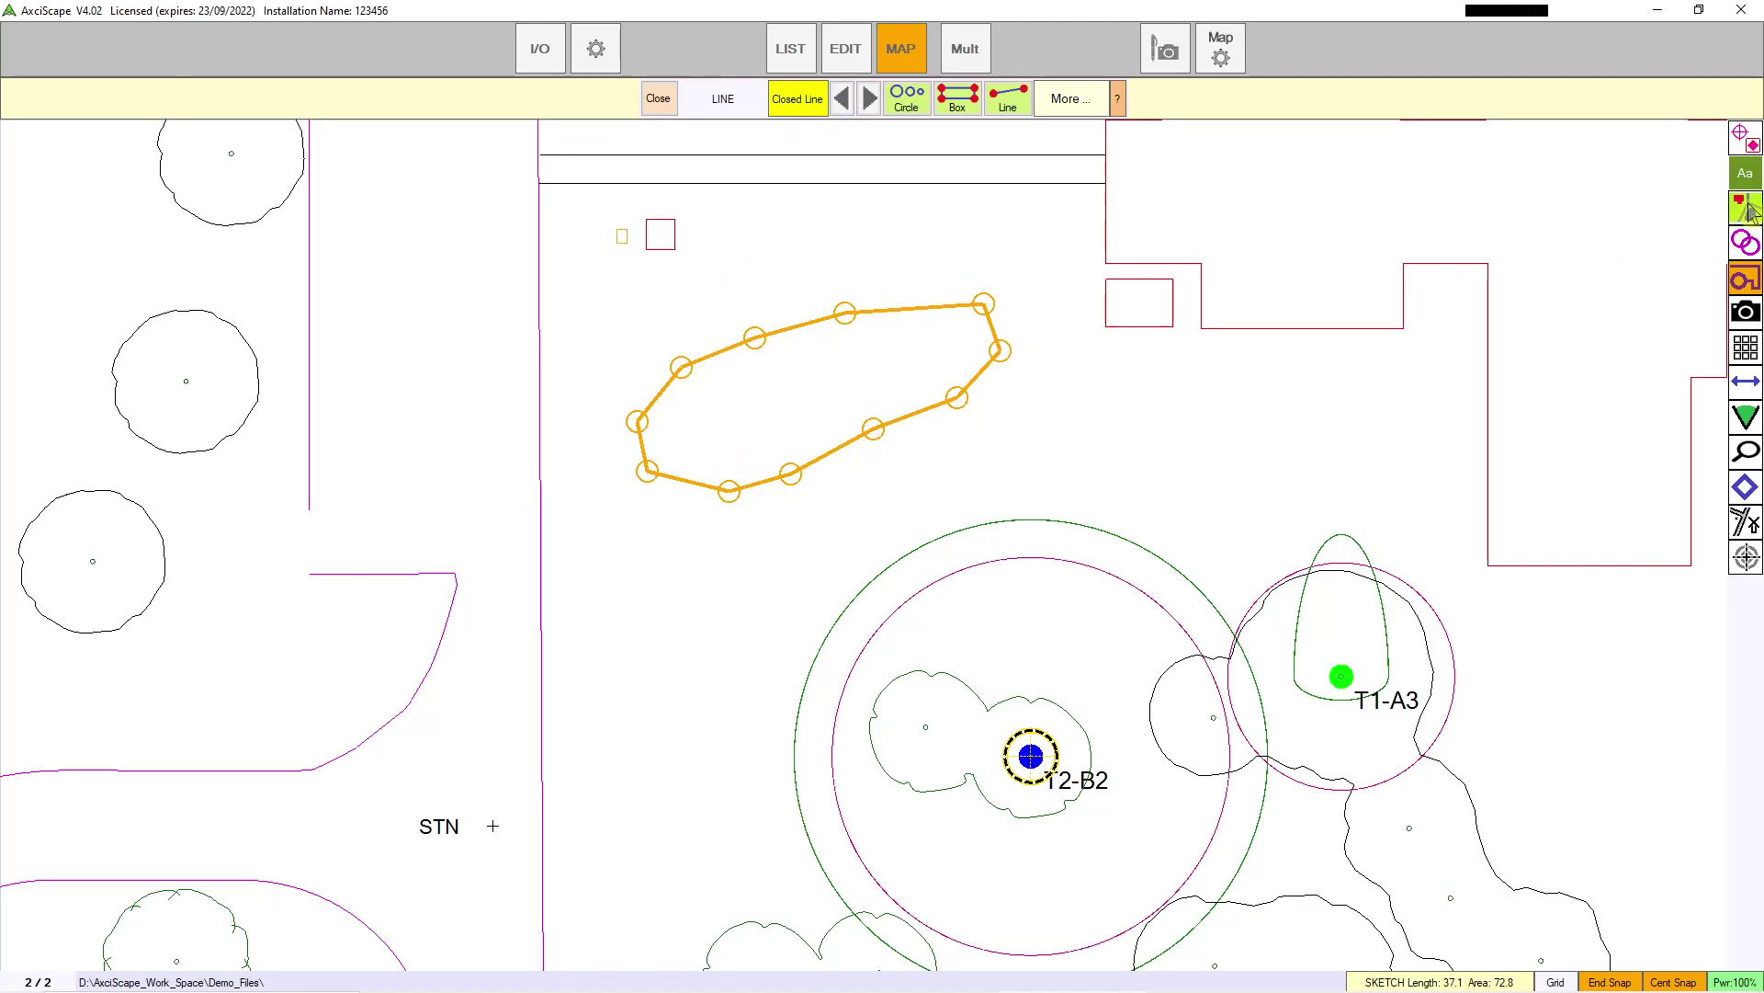
Step: Add the annotation "Rubble" with its leader starting inside the sketched outline and its text box just above
click(1743, 173)
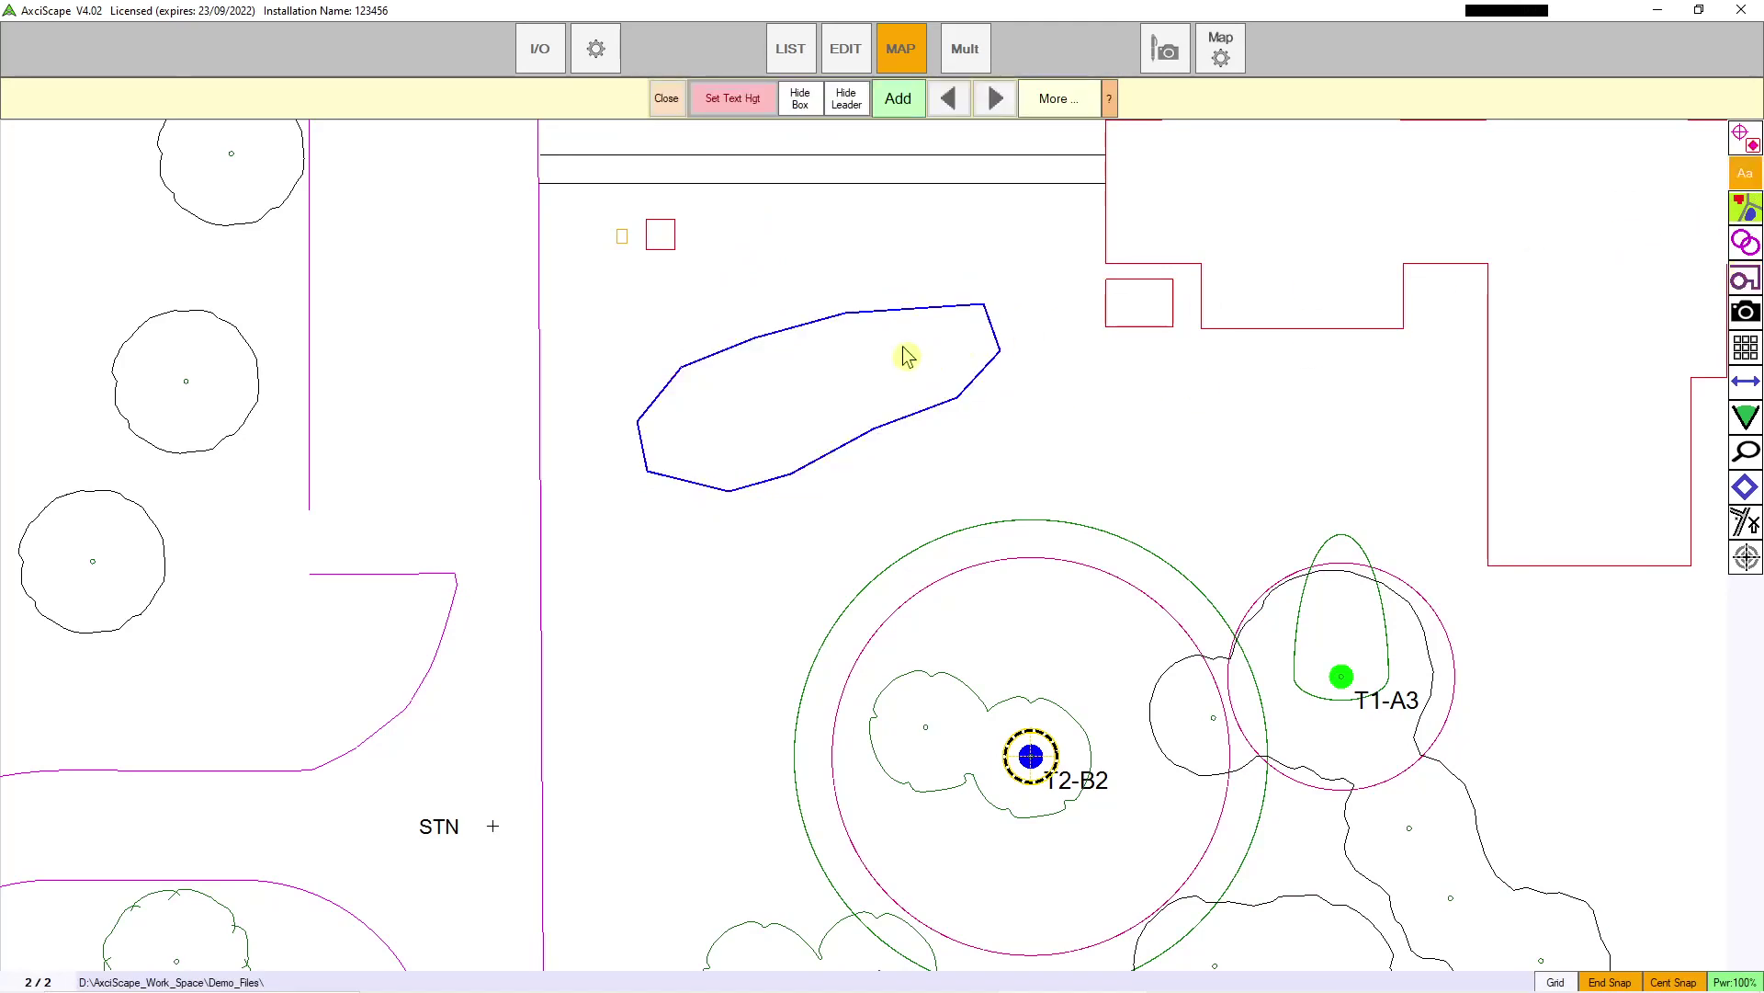
click(908, 107)
click(843, 370)
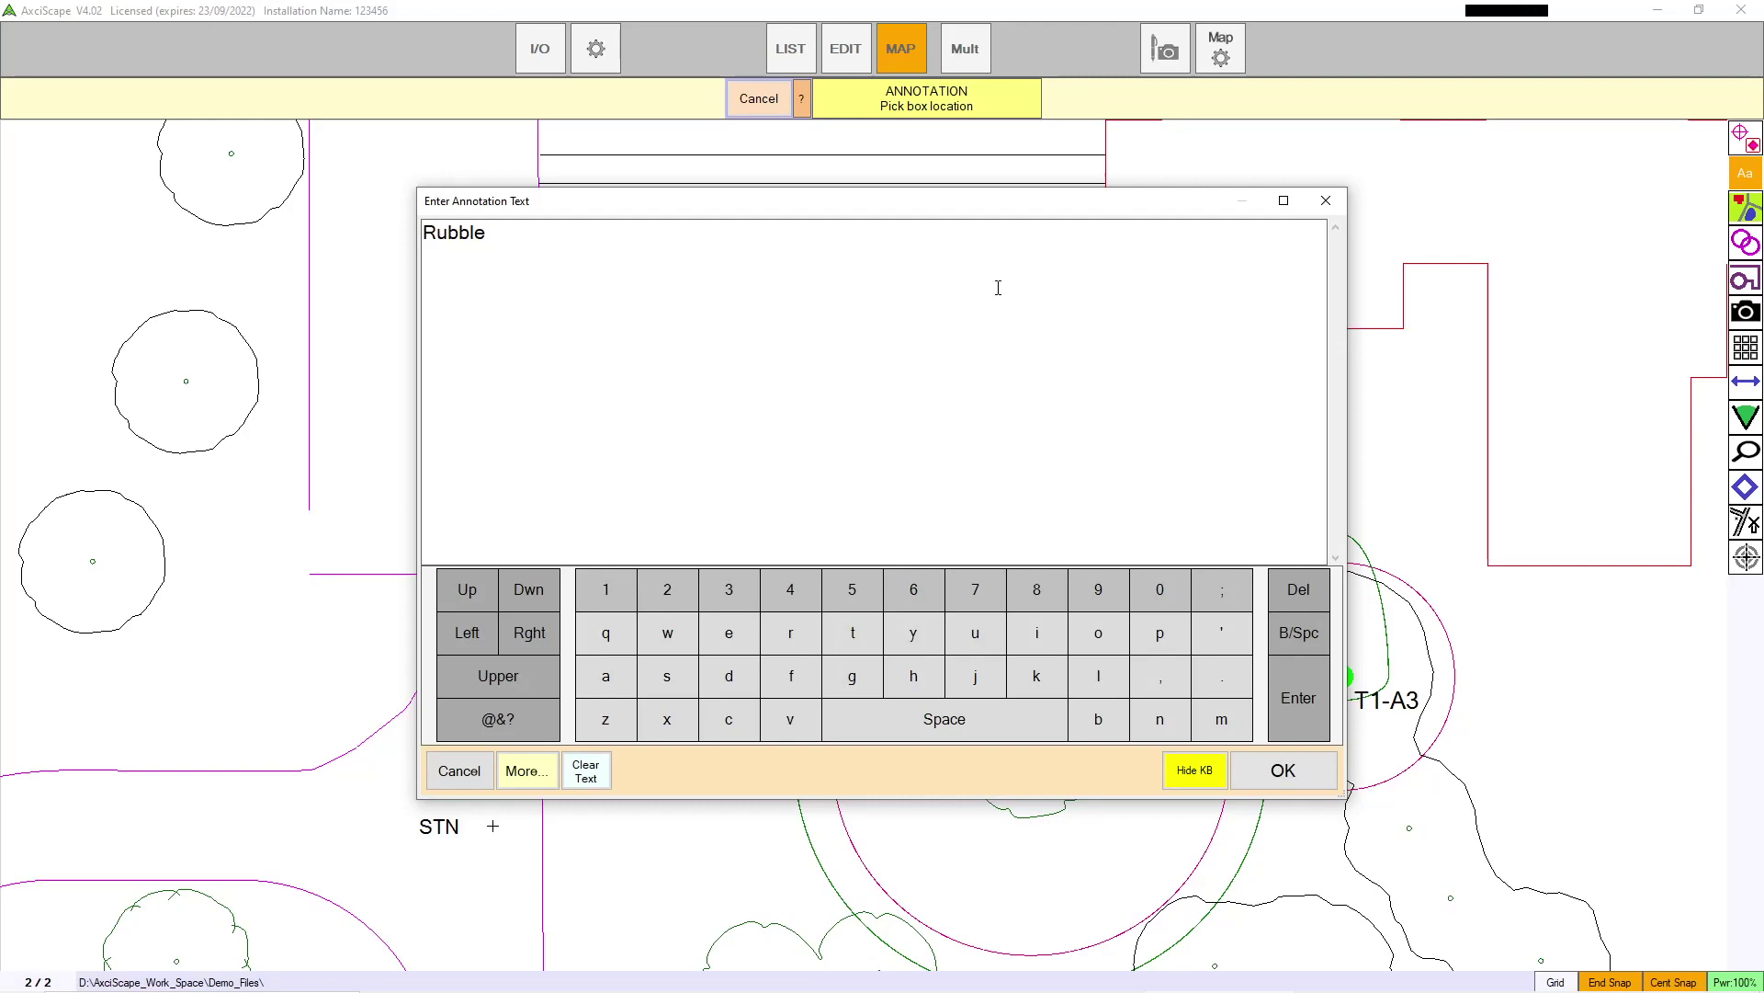
click(1281, 770)
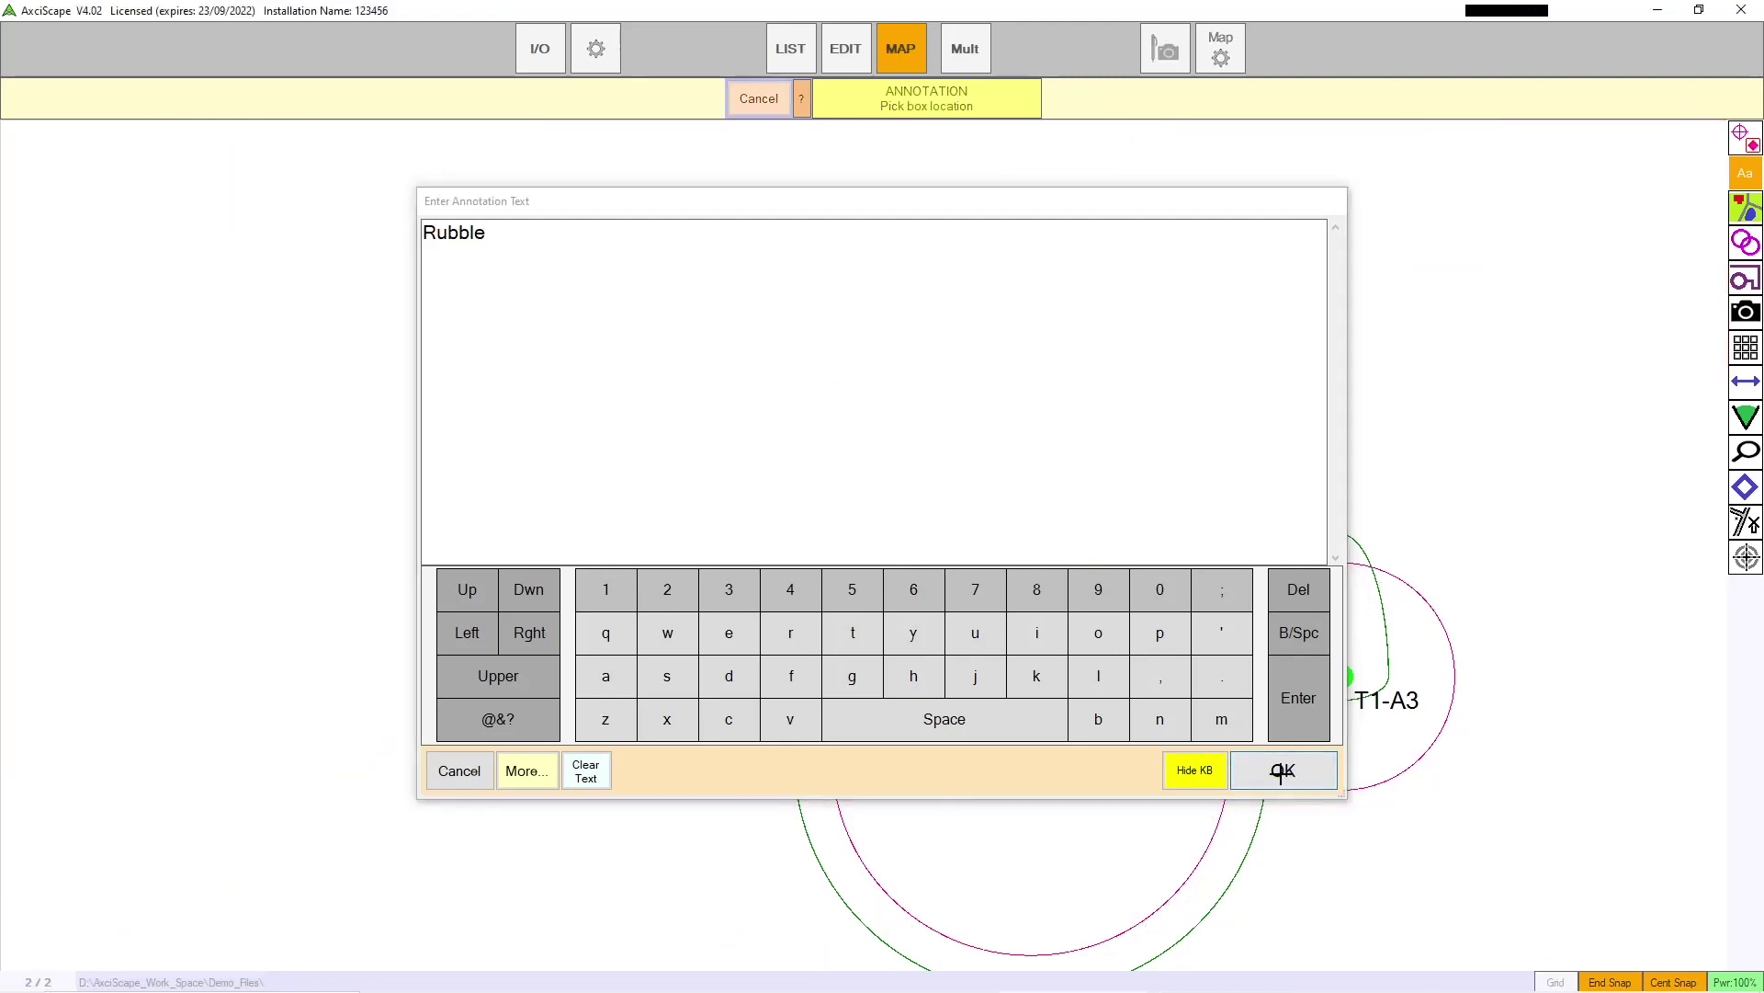
mouse_move(1306, 467)
mouse_down()
mouse_move(1032, 260)
mouse_move(974, 269)
mouse_move(974, 322)
mouse_up()
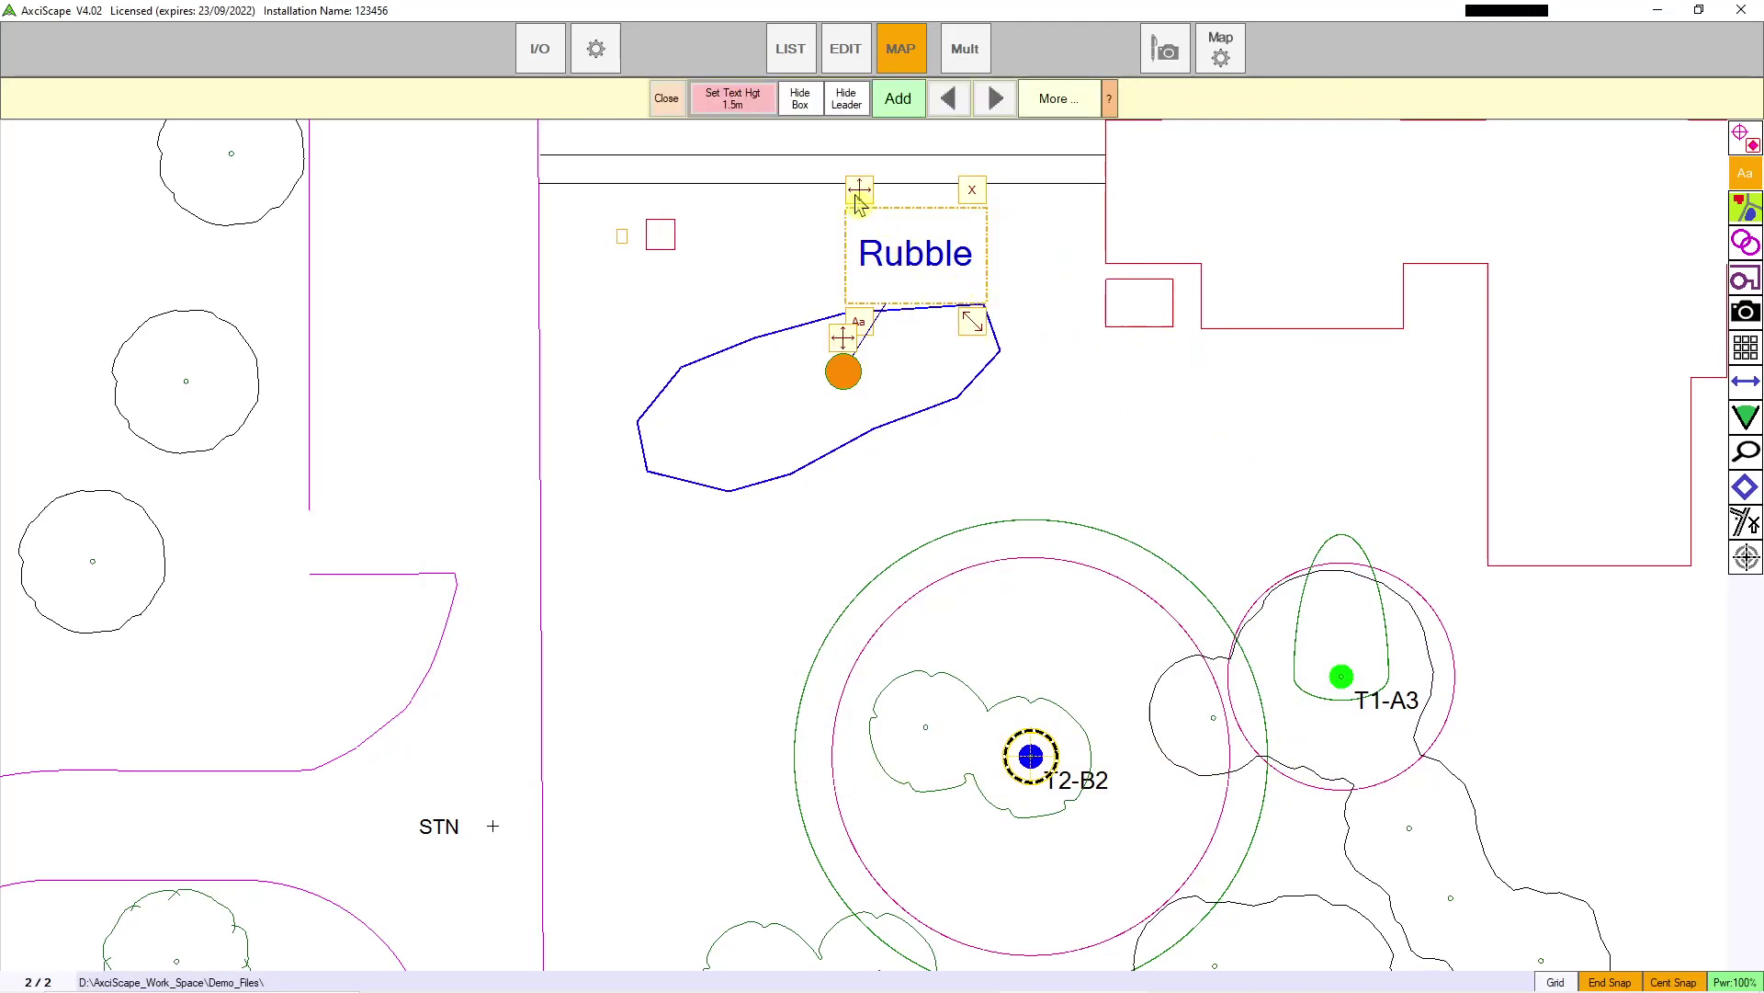
Step: Move the Rubble text box up and to the left, clear of the outline, and finish editing annotations
mouse_move(856, 197)
mouse_down()
mouse_move(781, 147)
mouse_move(742, 150)
mouse_up()
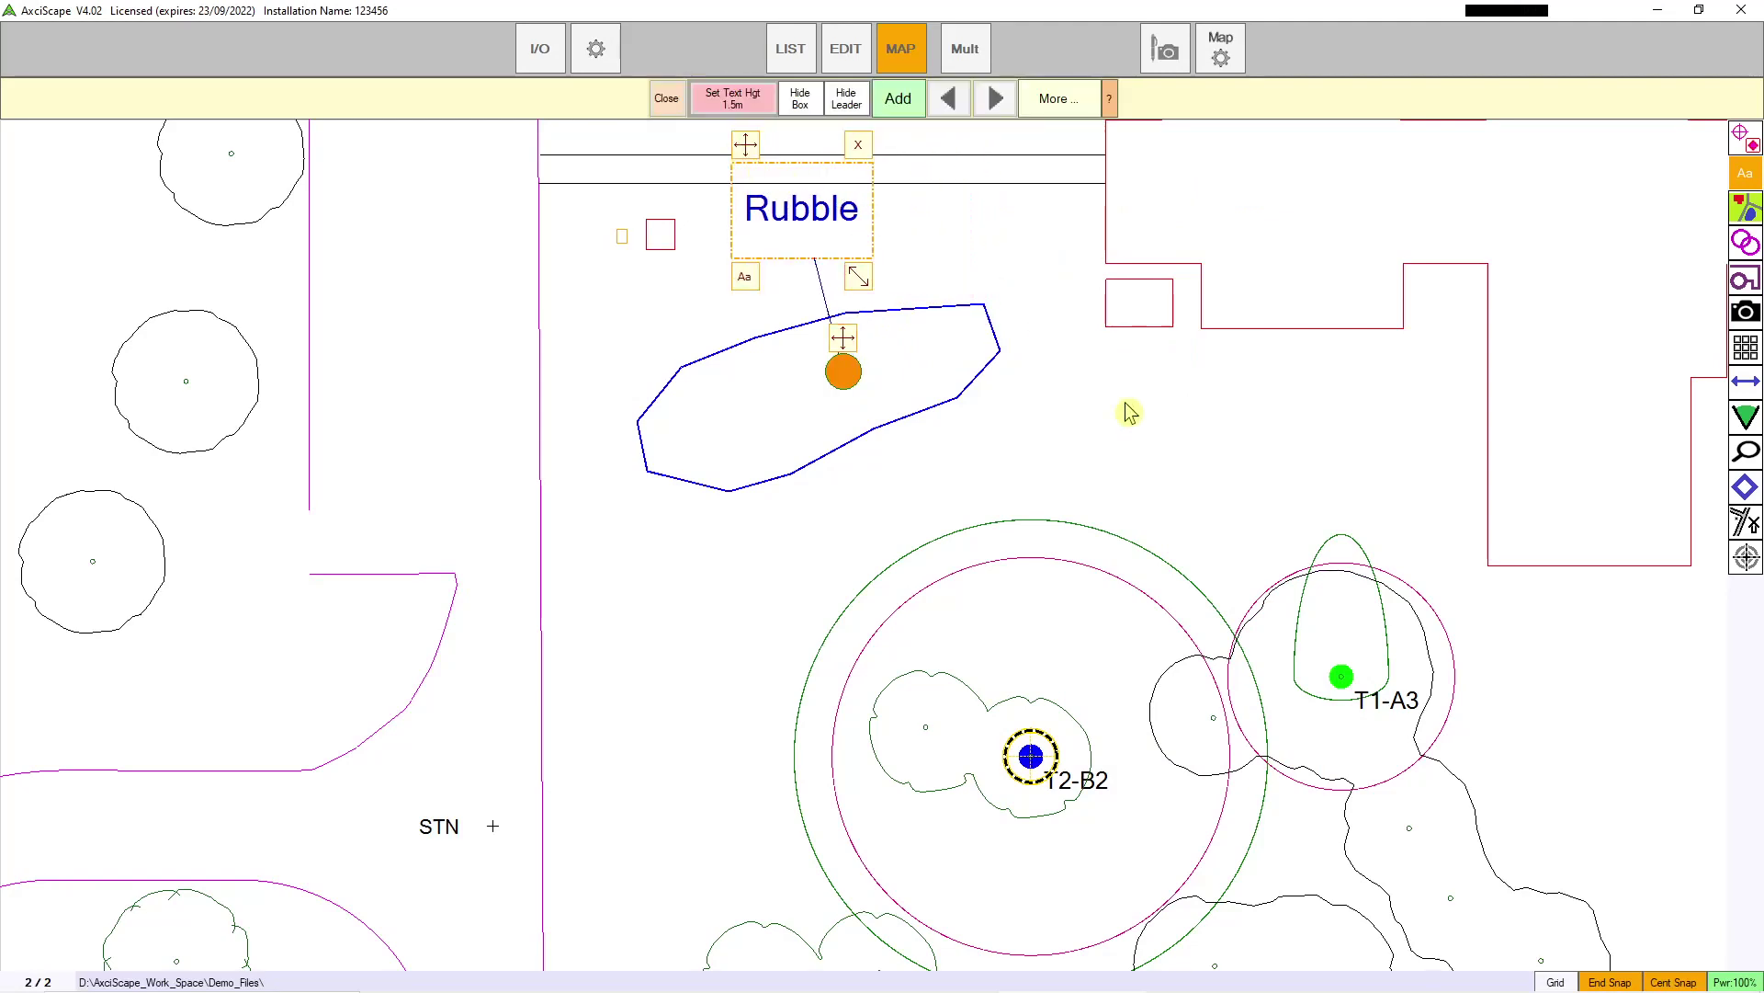
scroll(1163, 533, down, 3)
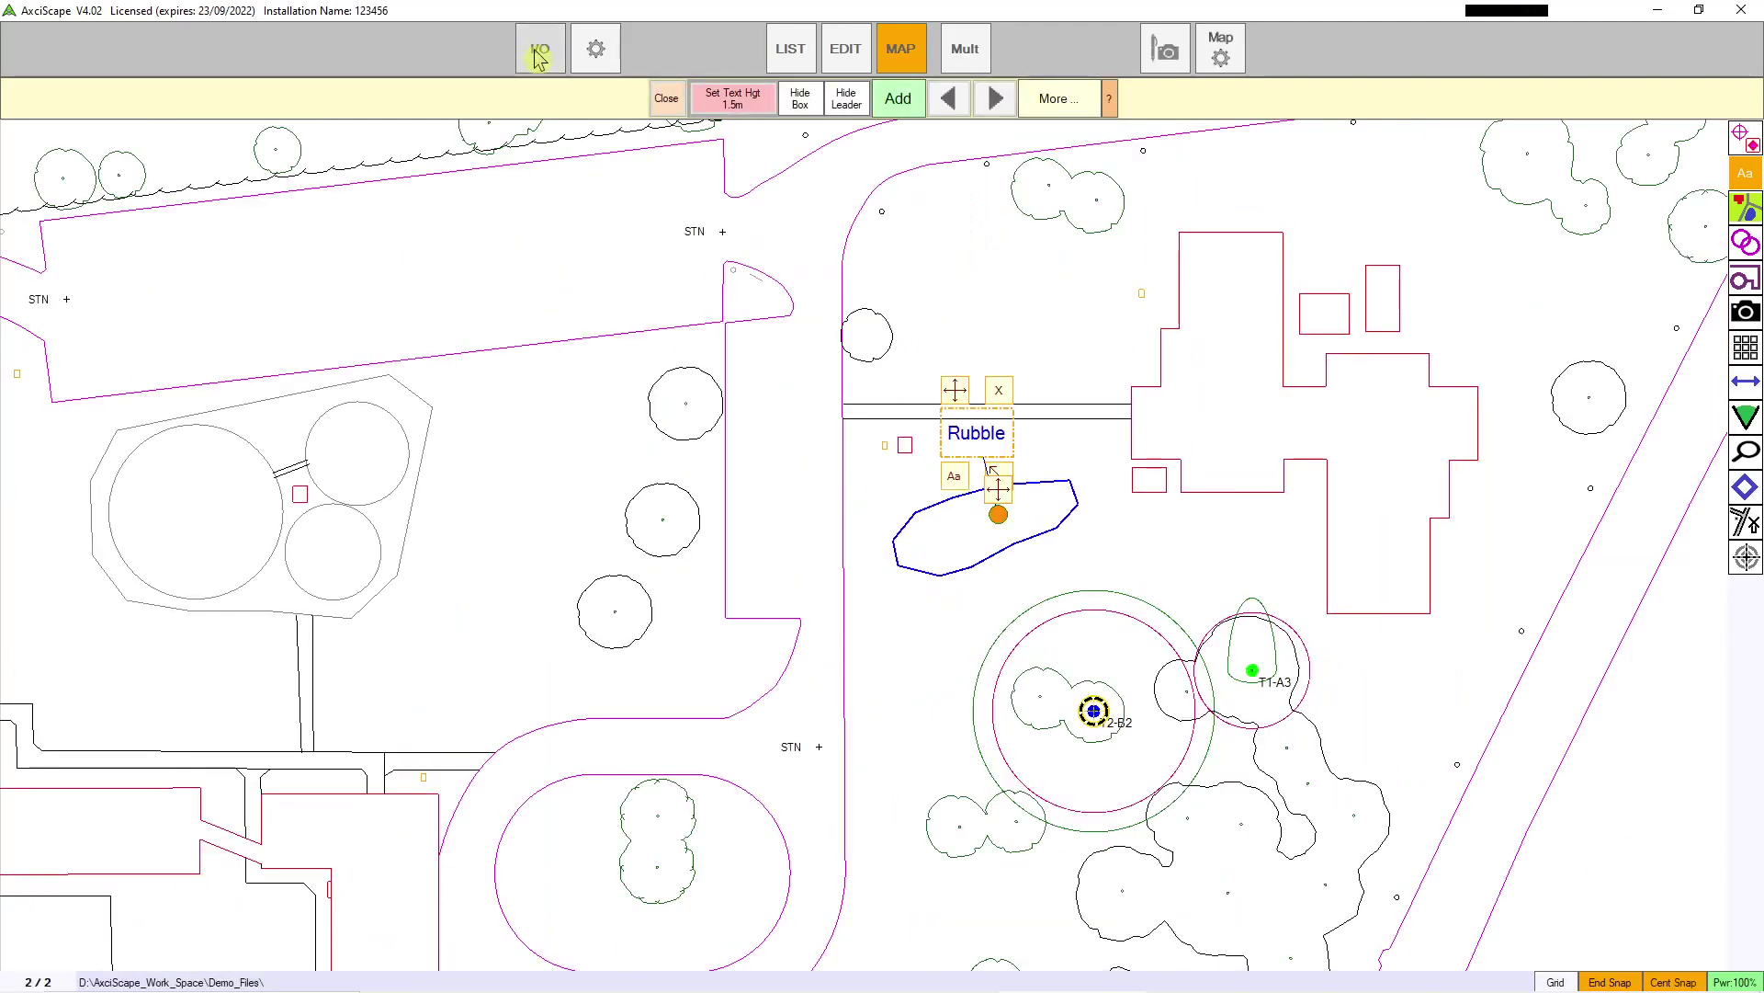
click(667, 98)
drag(1260, 603, 1146, 520)
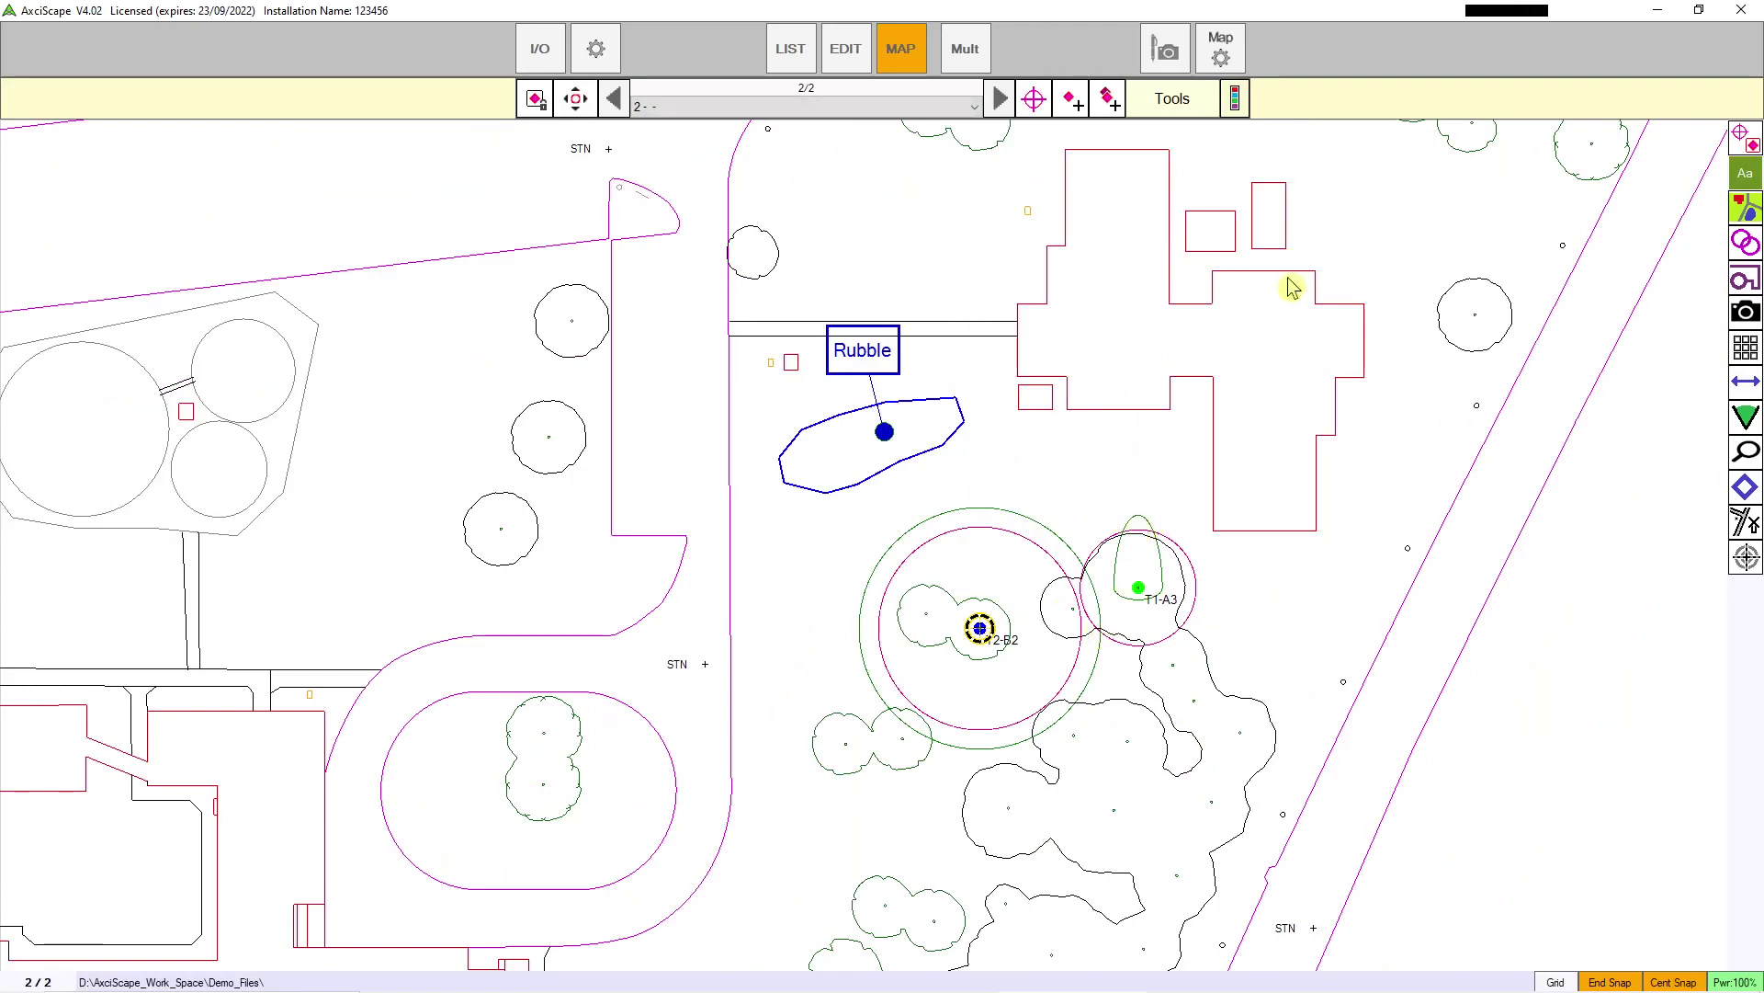
Step: Check the AutoCAD script and DXF export options, and build the AutoCAD script autocad_script.scr with all objects and only the layers used
click(531, 84)
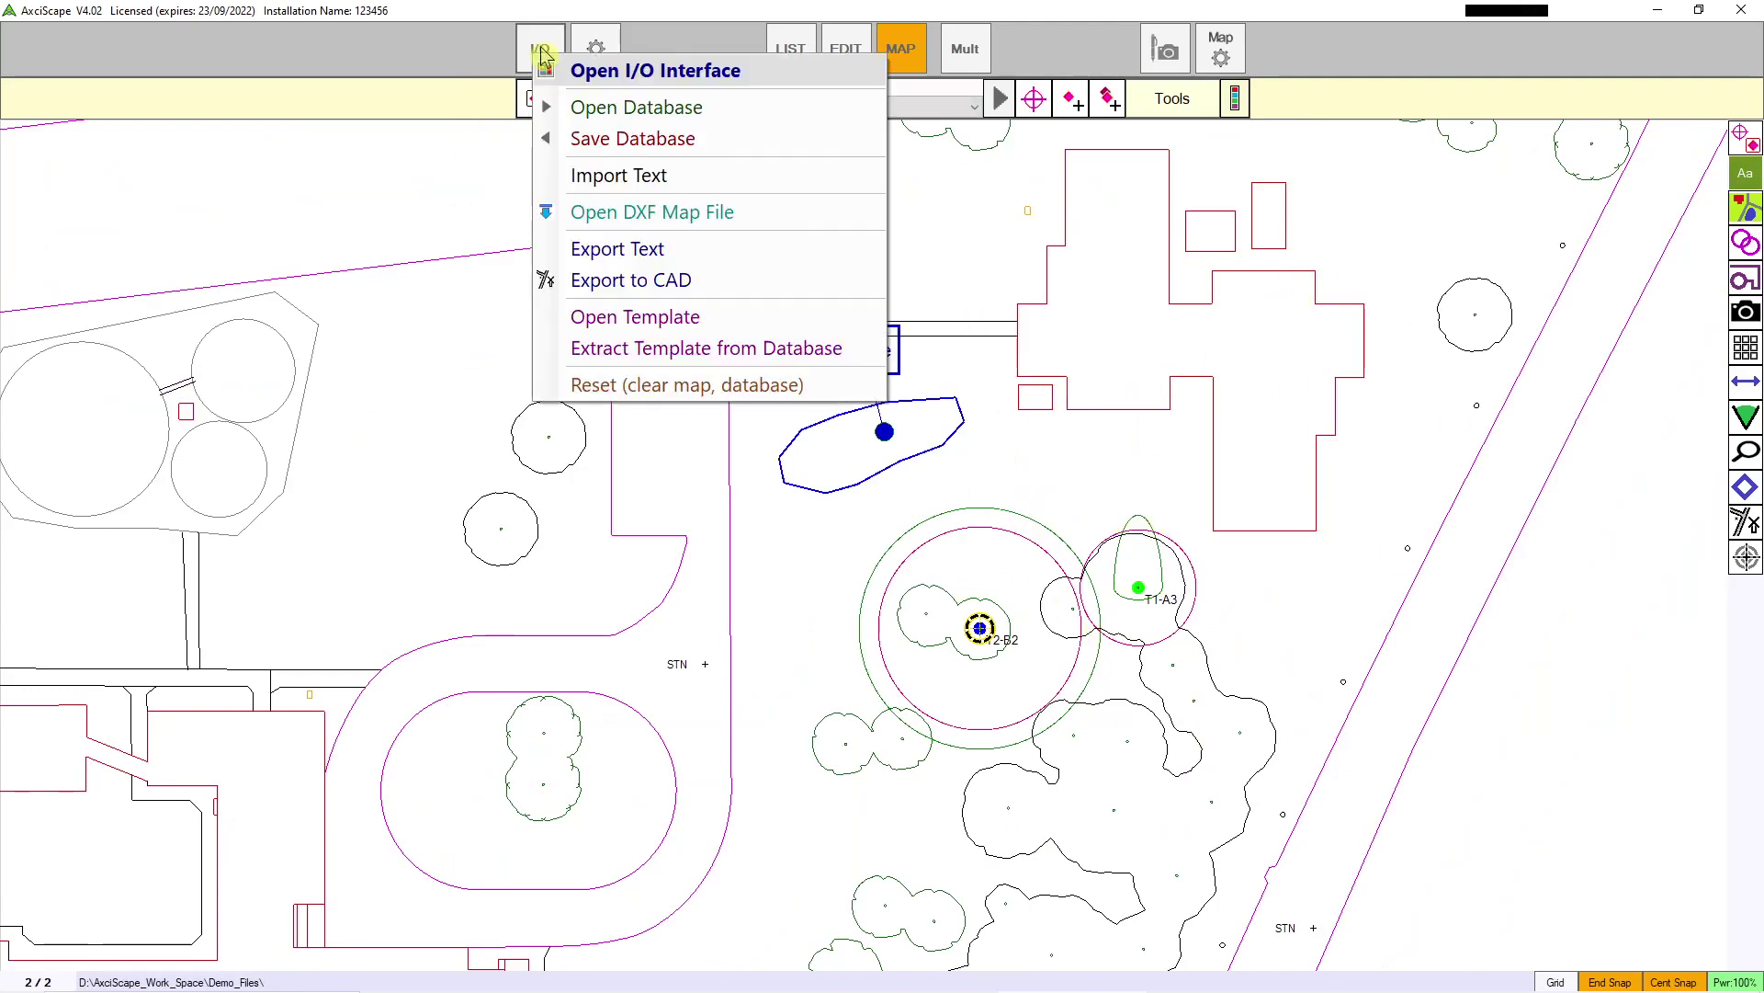
click(706, 286)
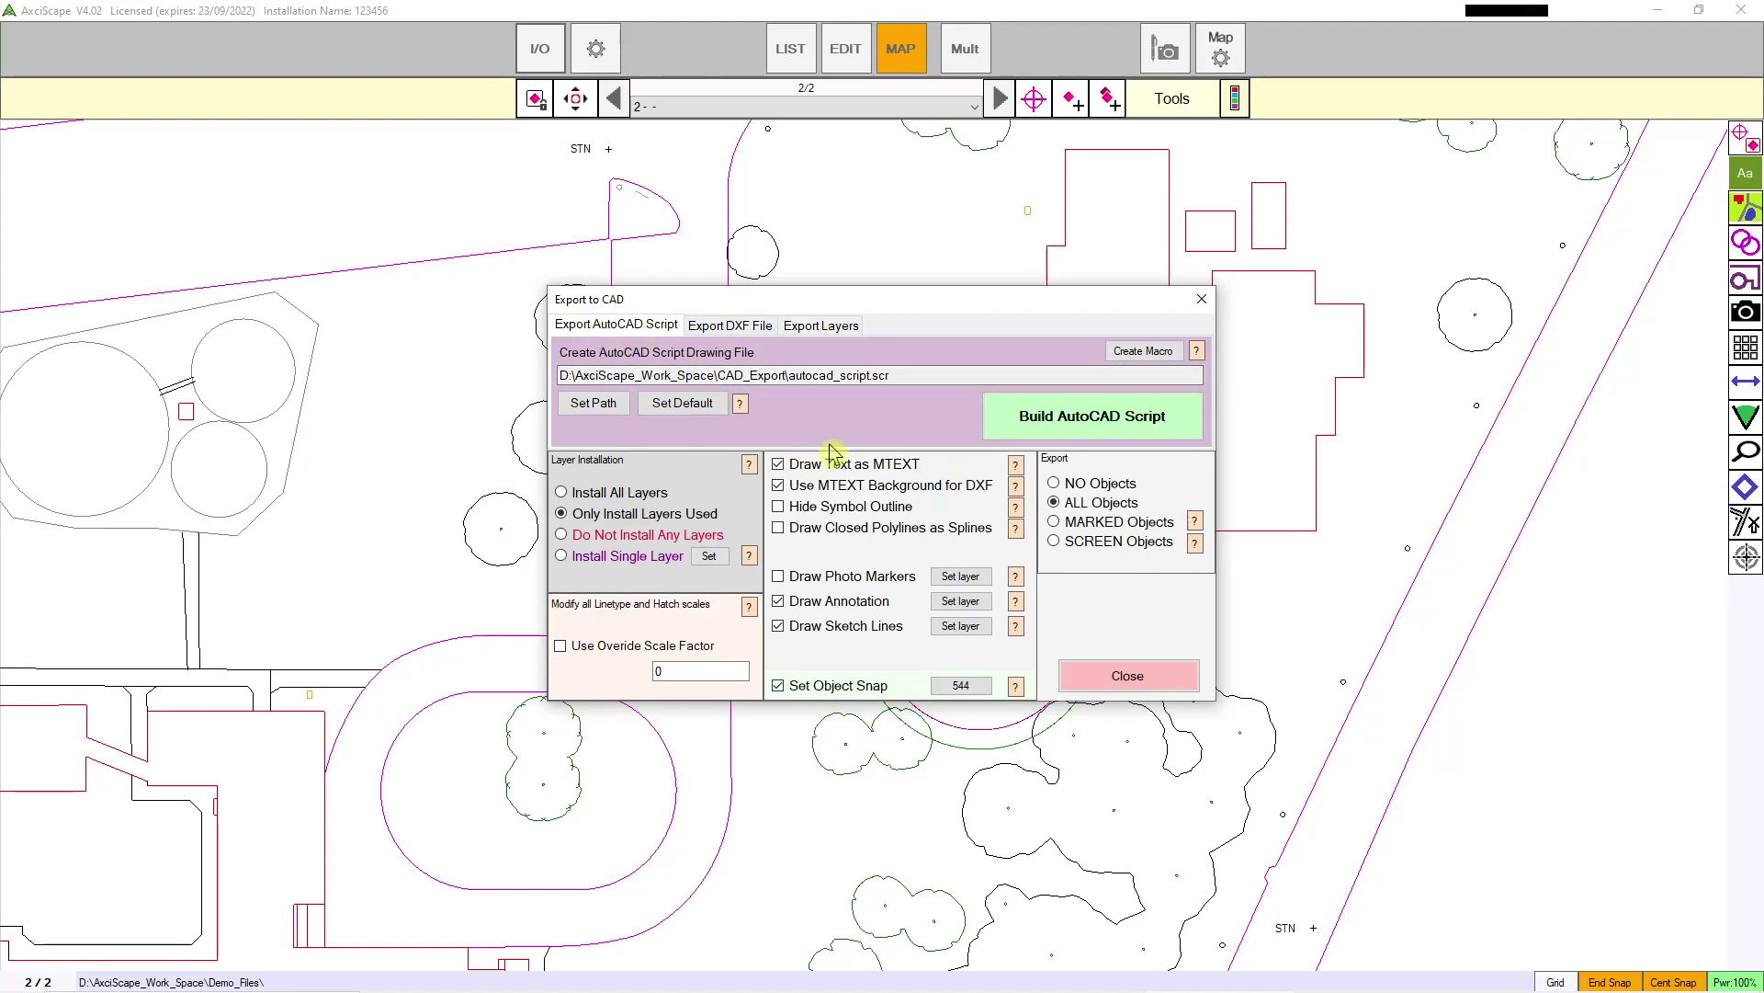
click(720, 329)
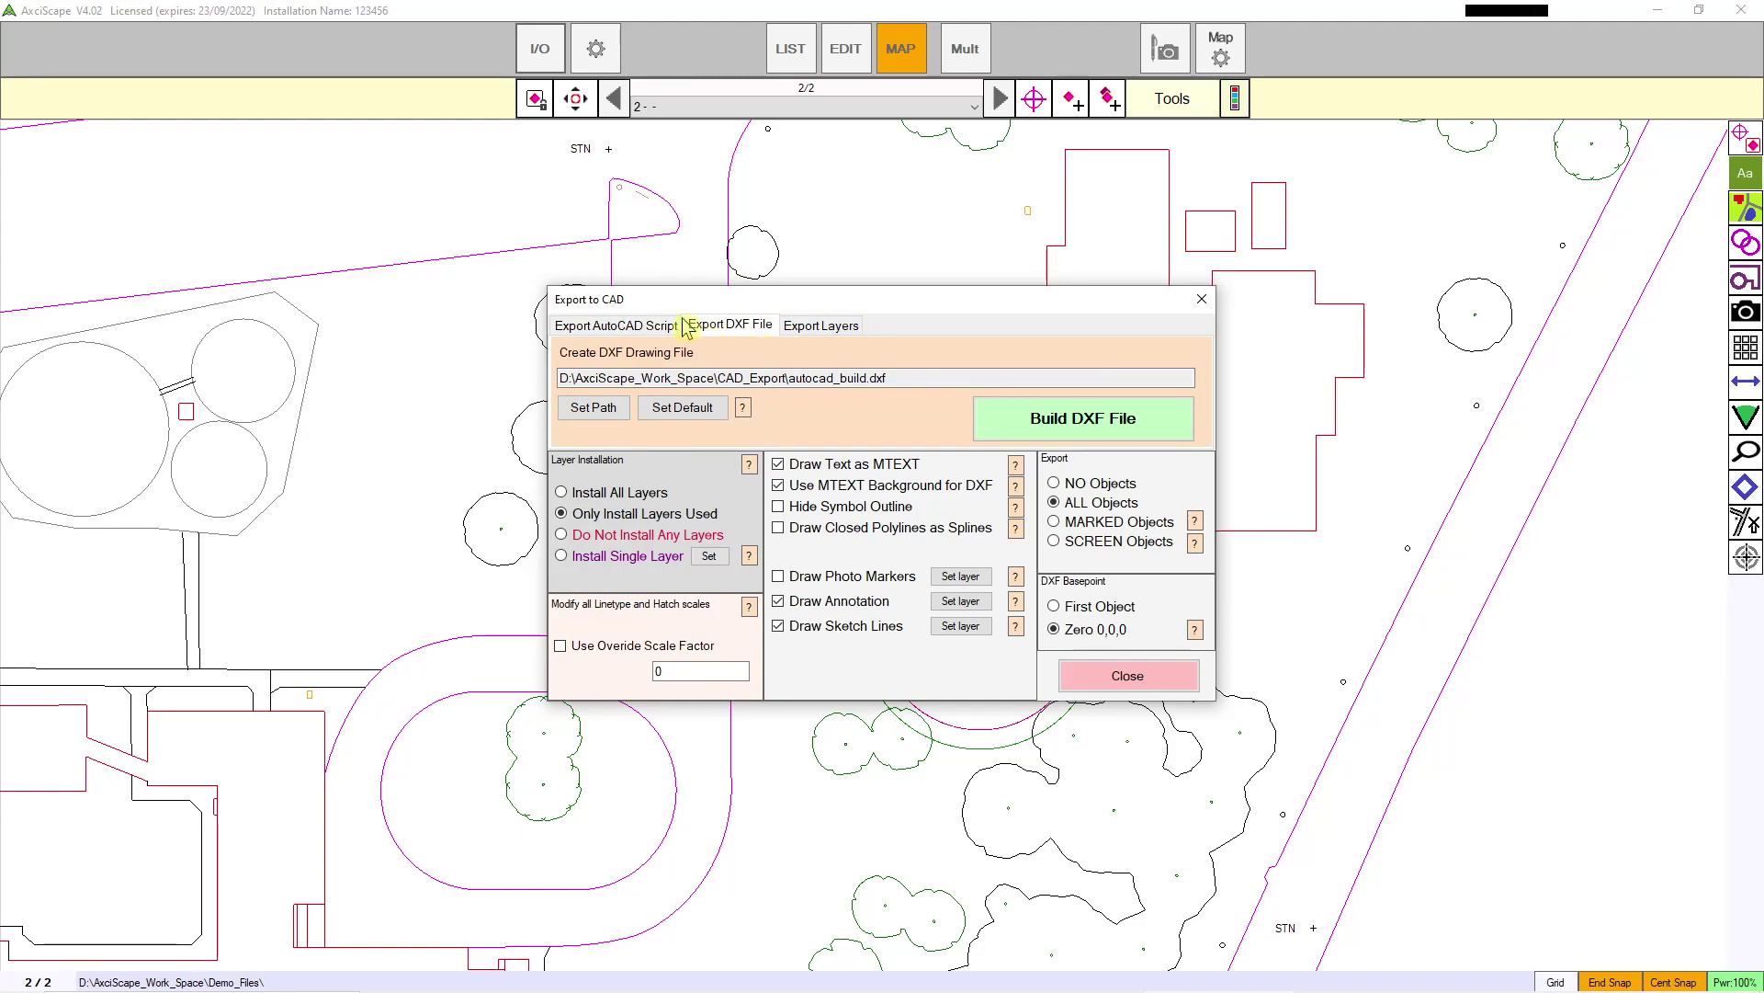
click(610, 329)
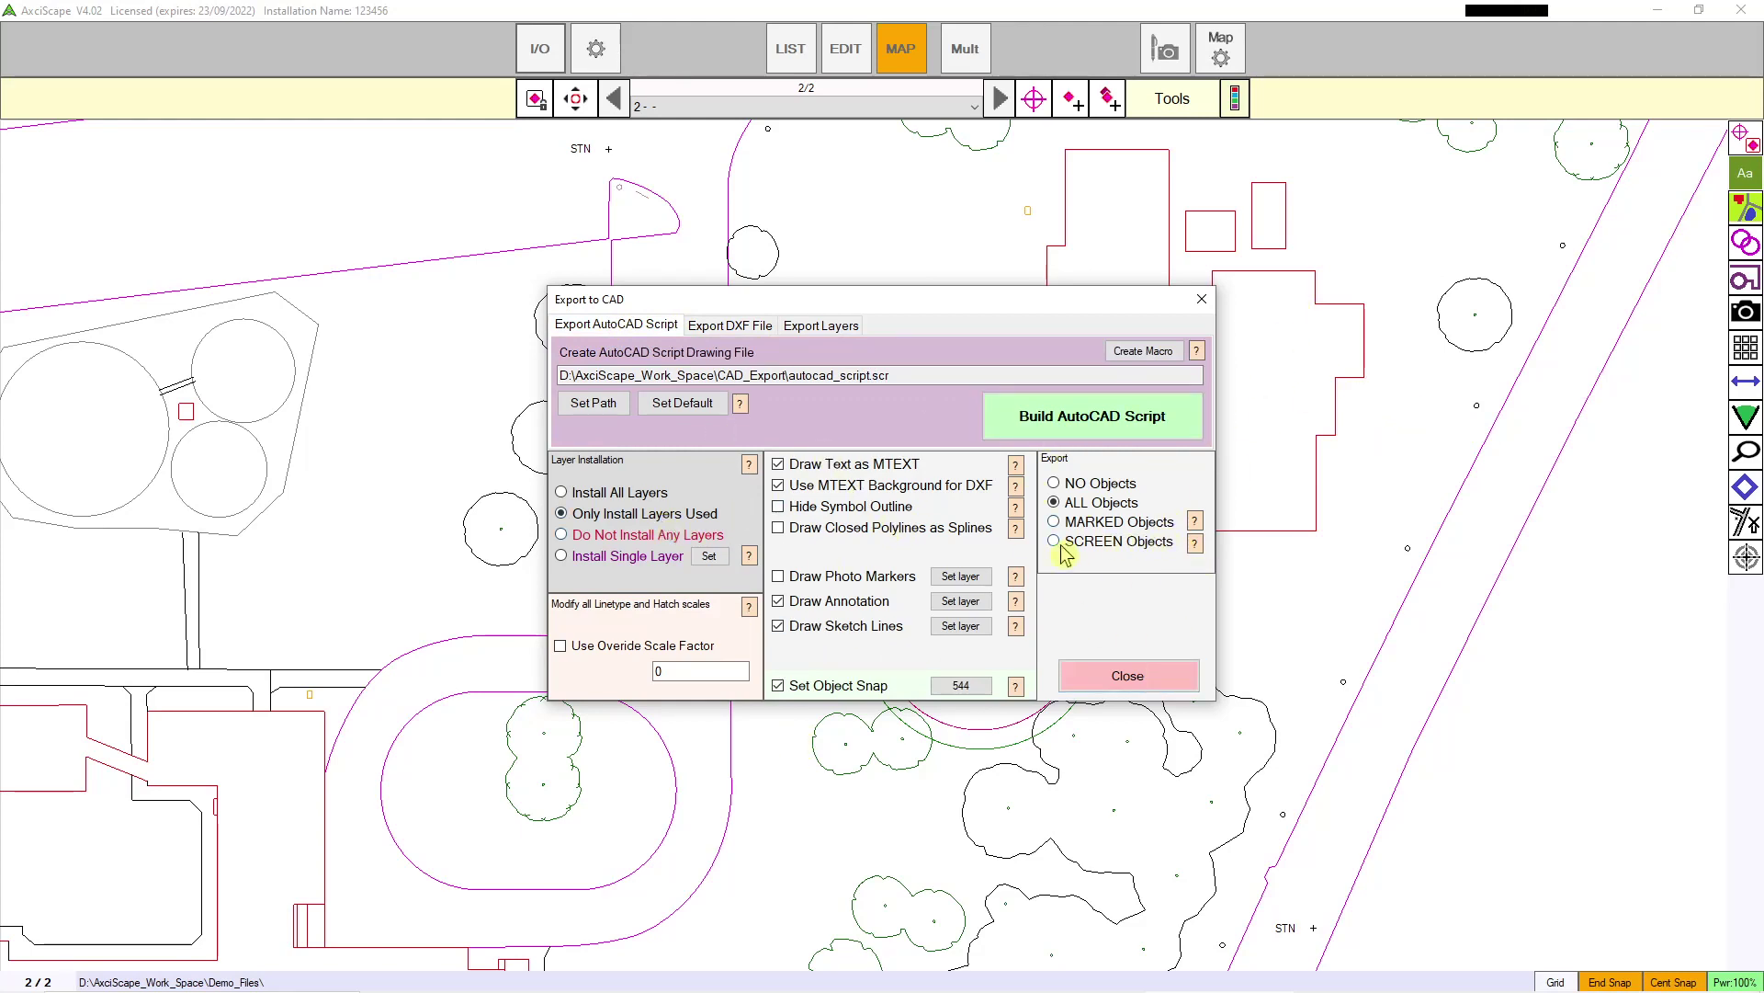
click(1061, 432)
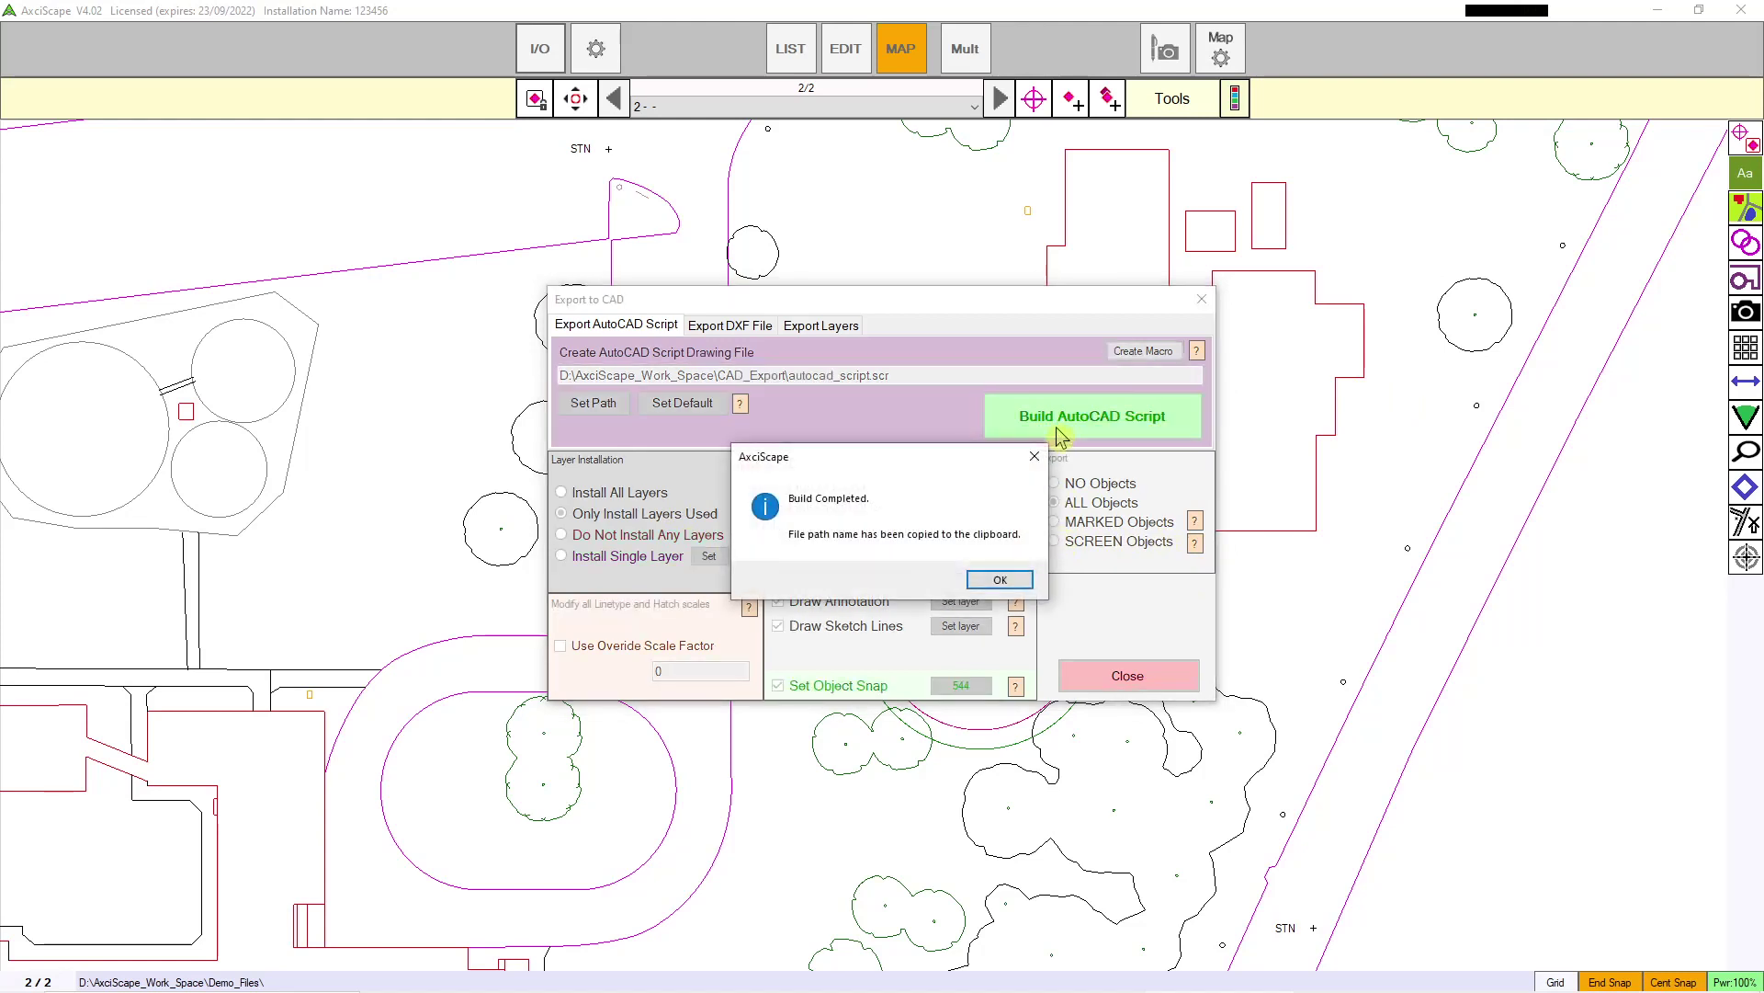
click(1000, 579)
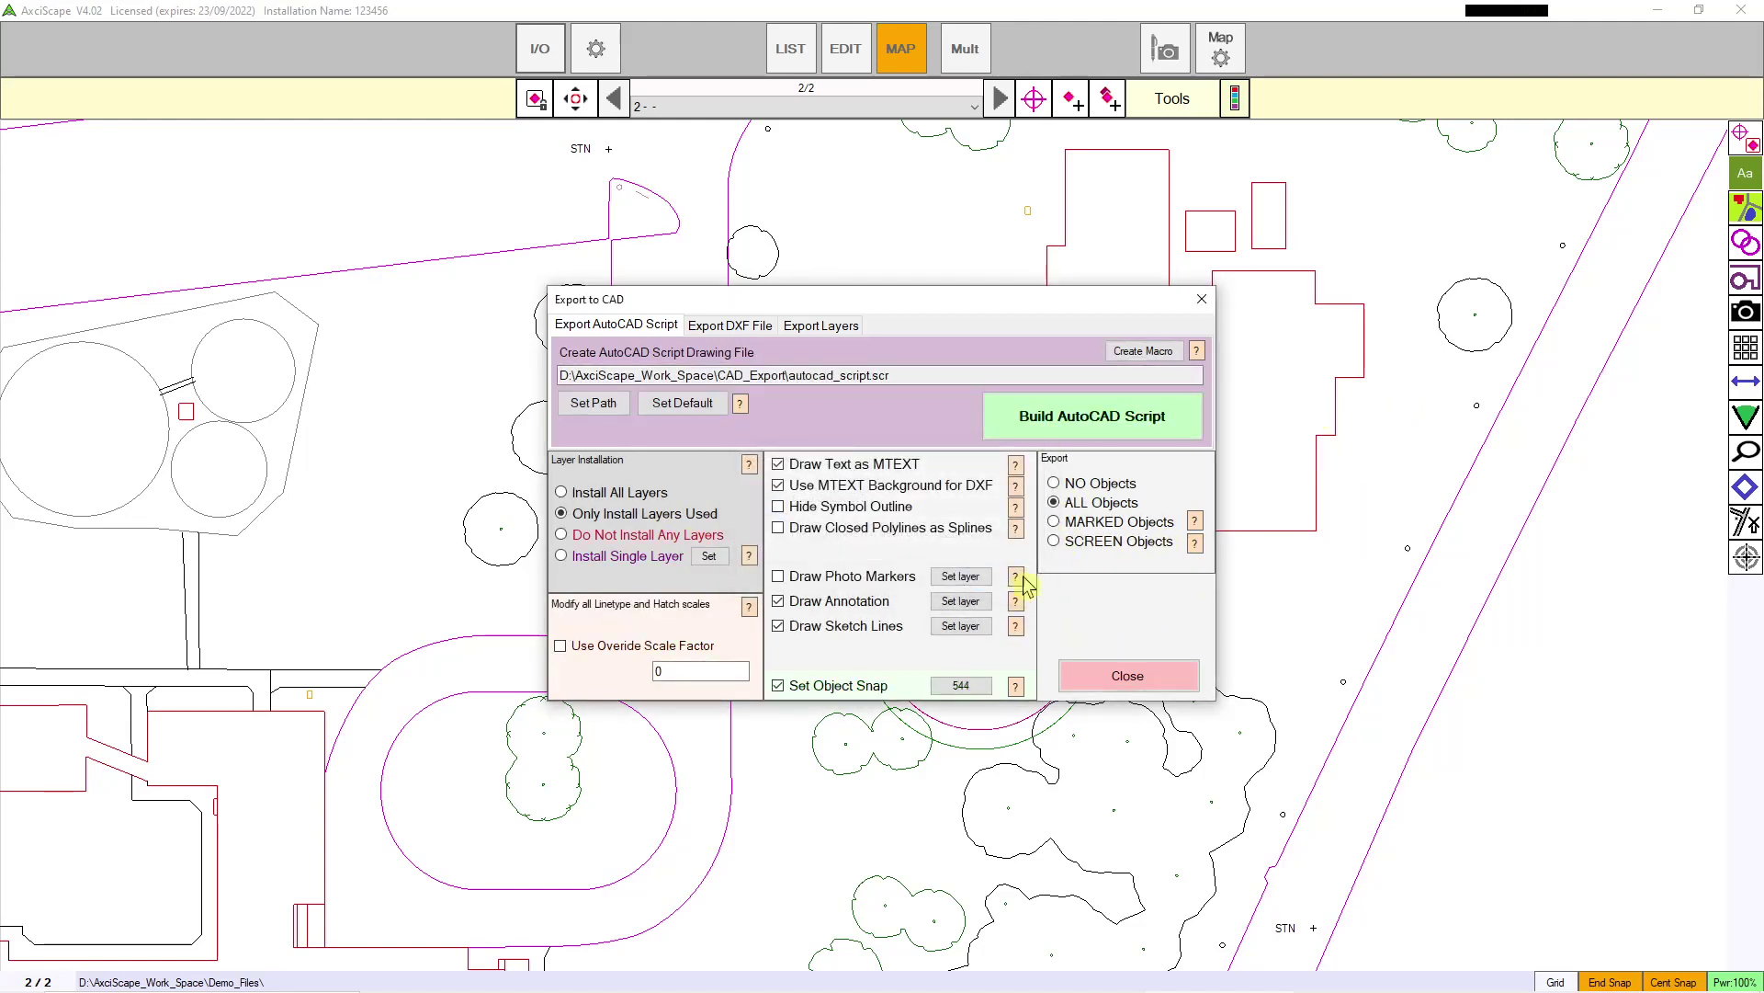
click(1090, 421)
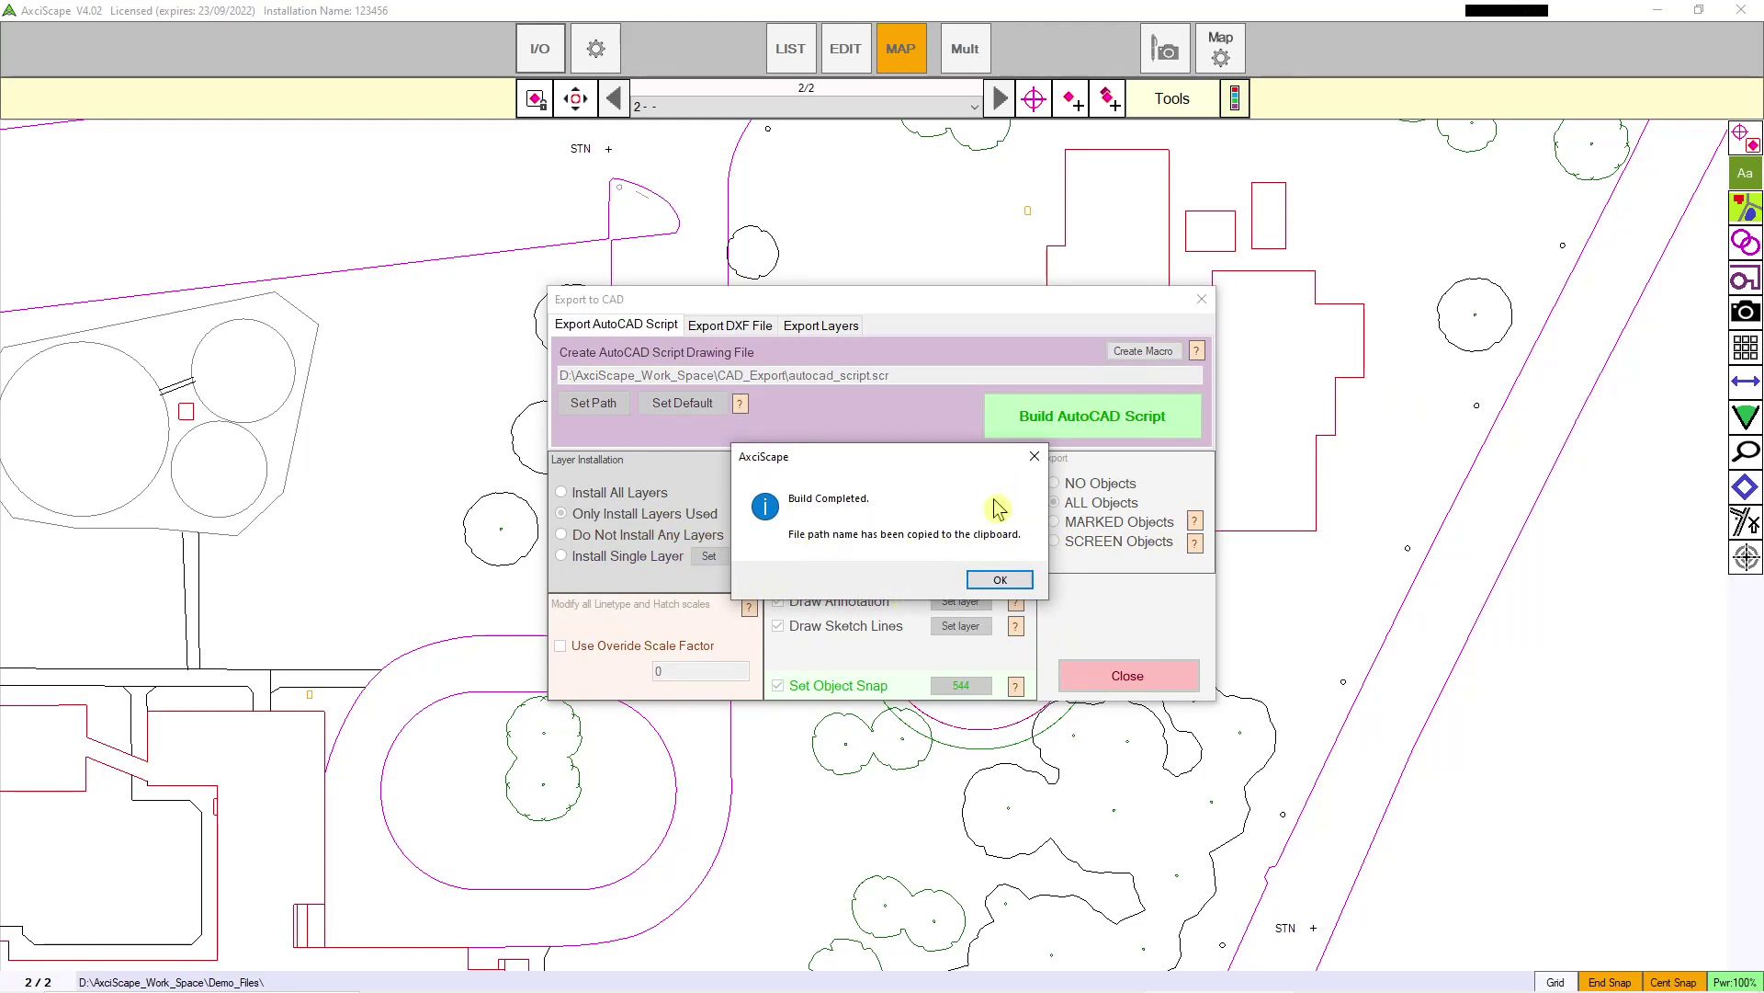
Step: Dismiss the script build message, switch to AutoCAD LT and open the site drawing demo_CAD_2000.dwg
click(1002, 579)
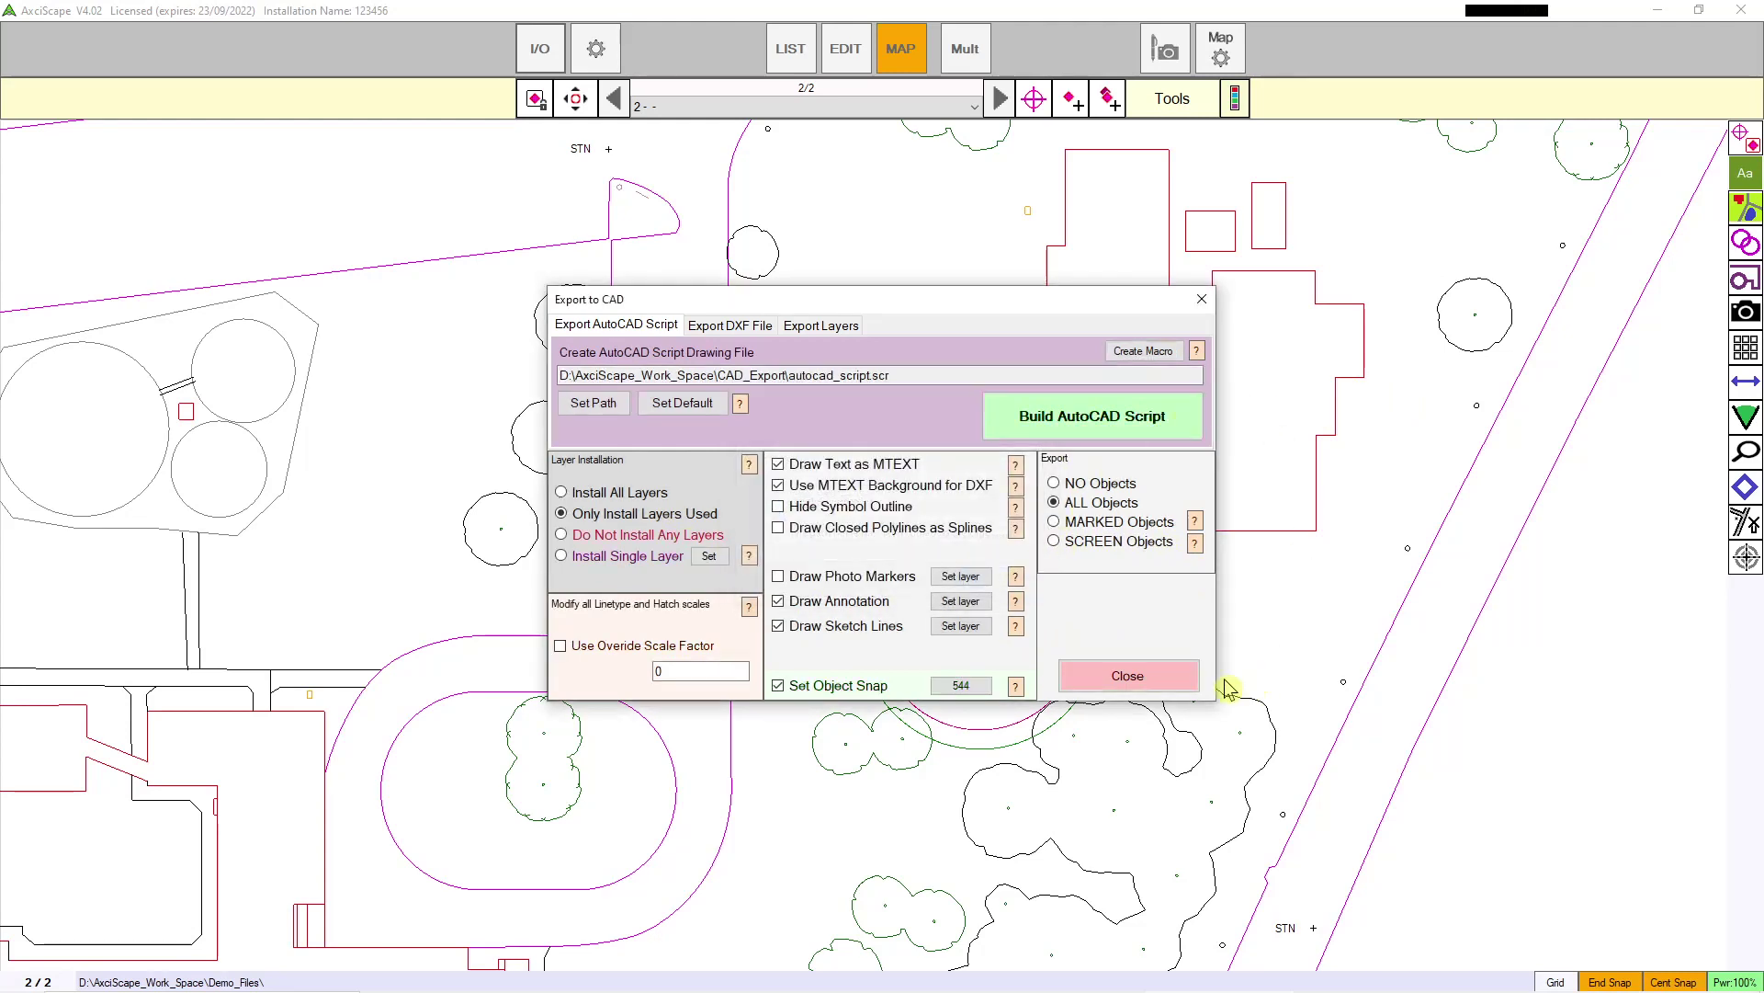
mouse_move(988, 986)
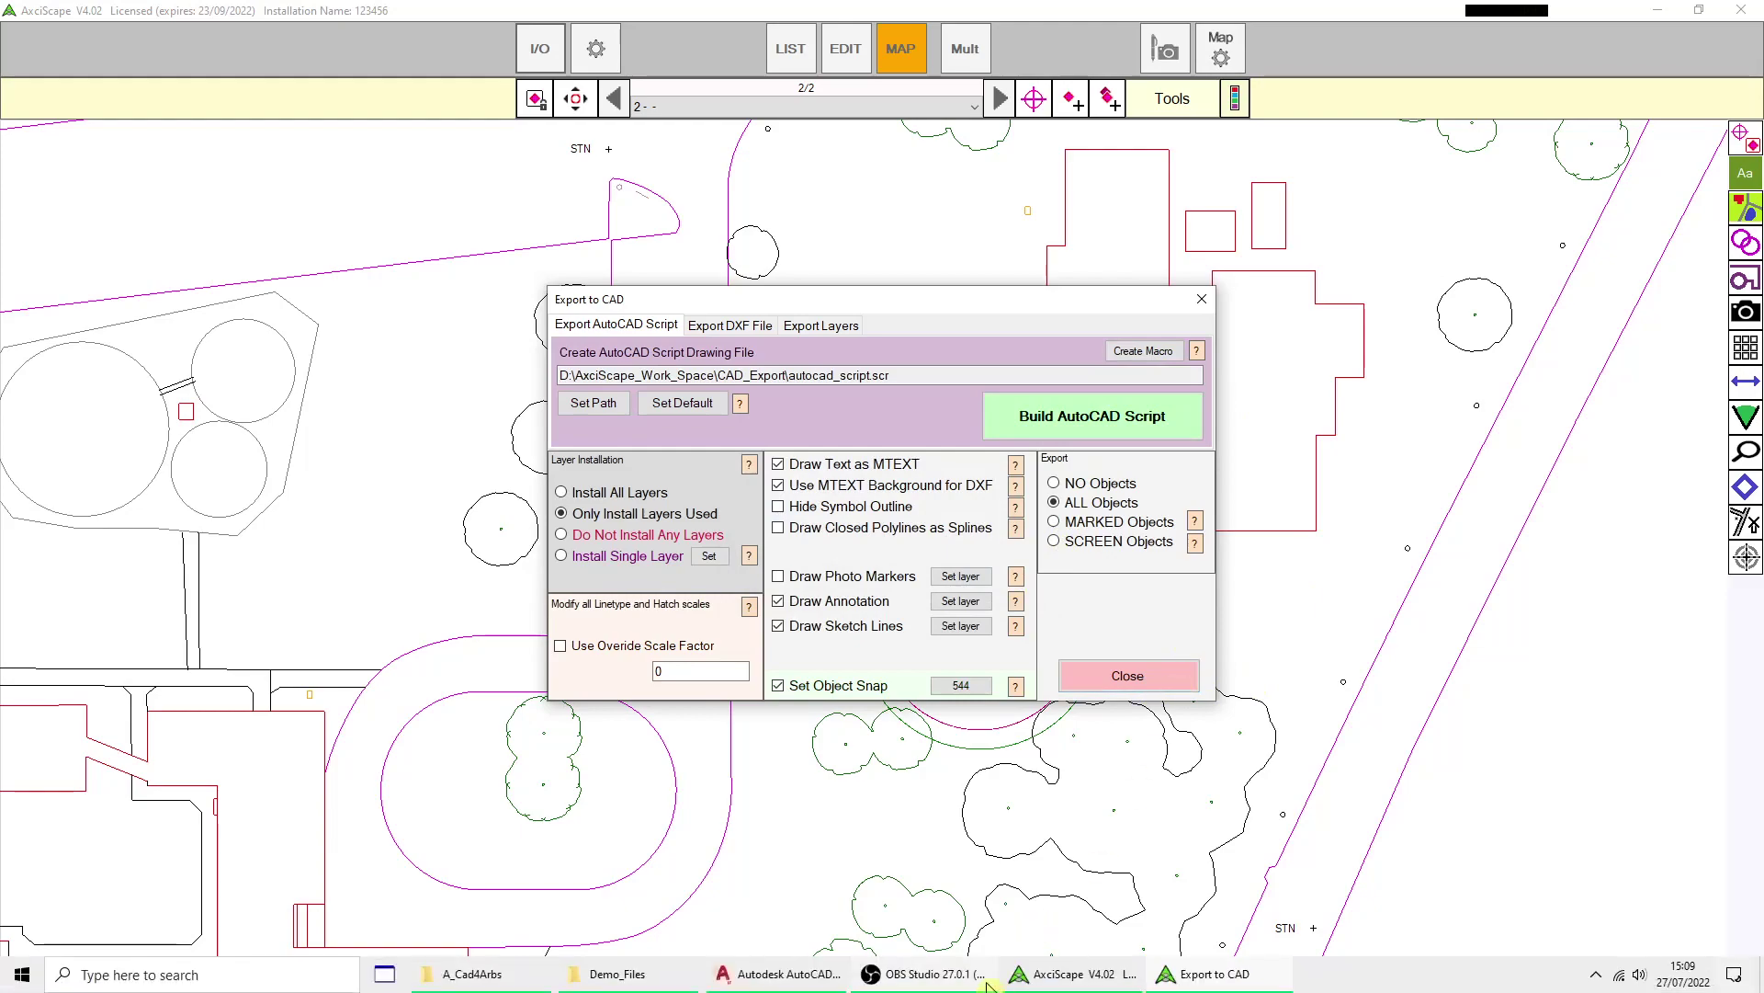
click(790, 975)
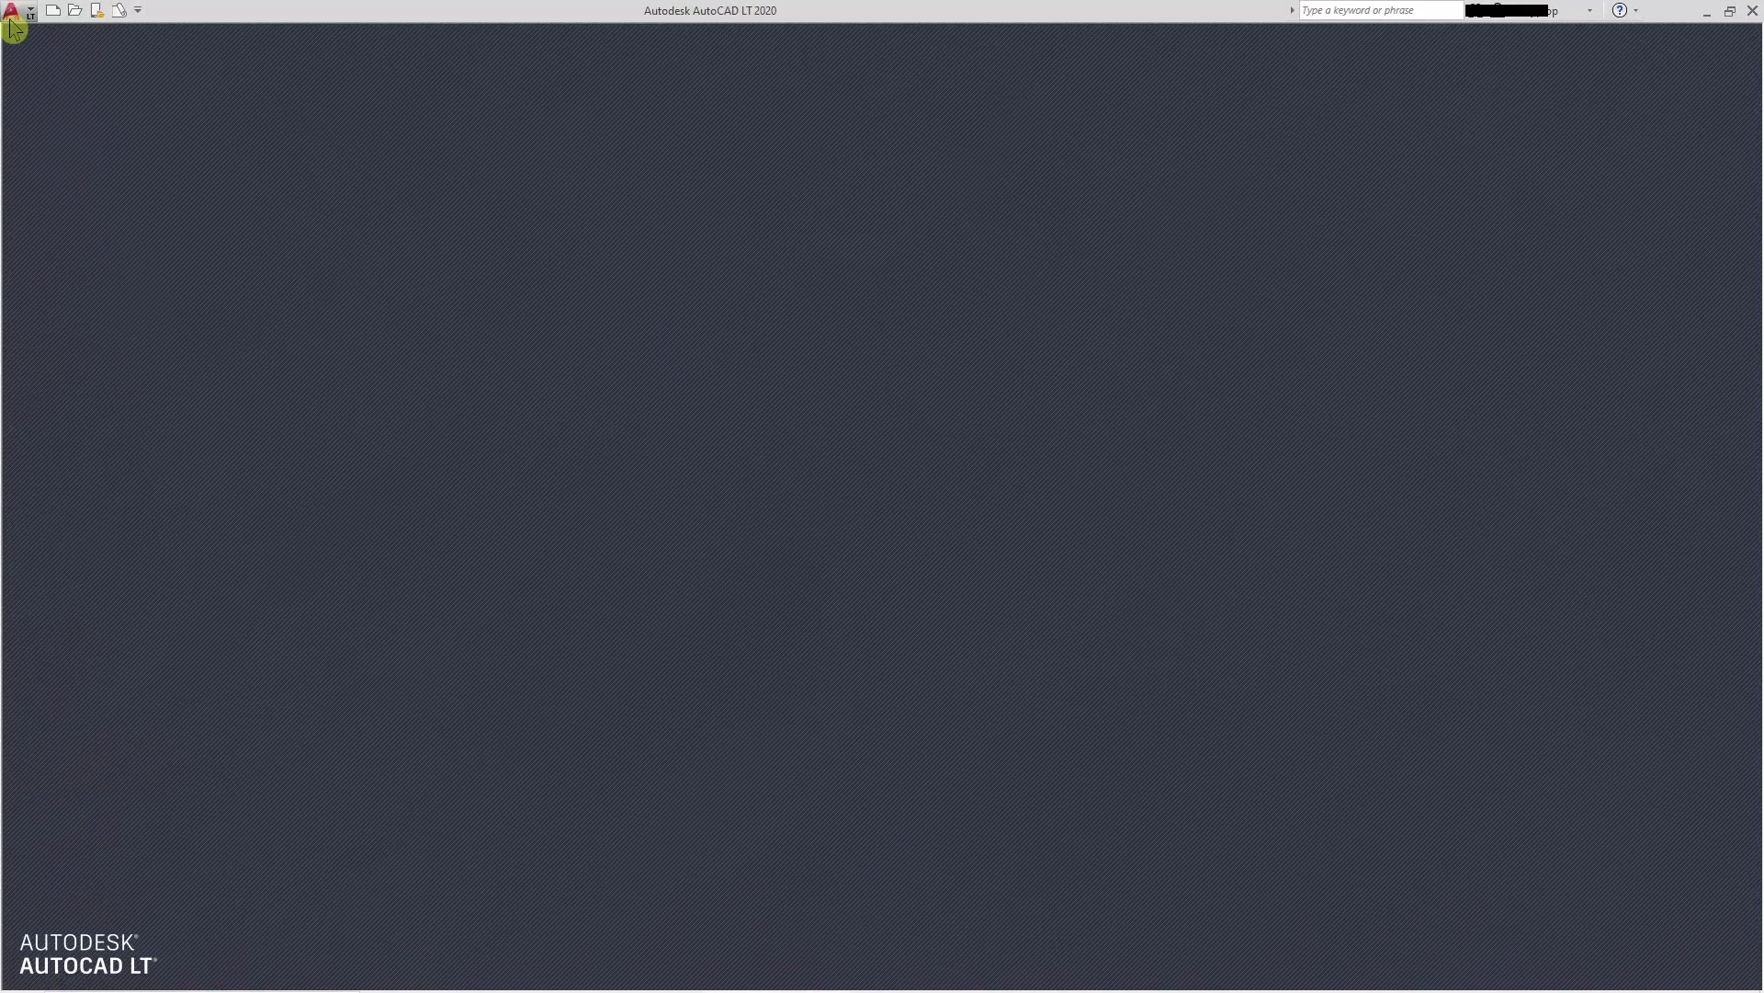
click(11, 19)
click(259, 172)
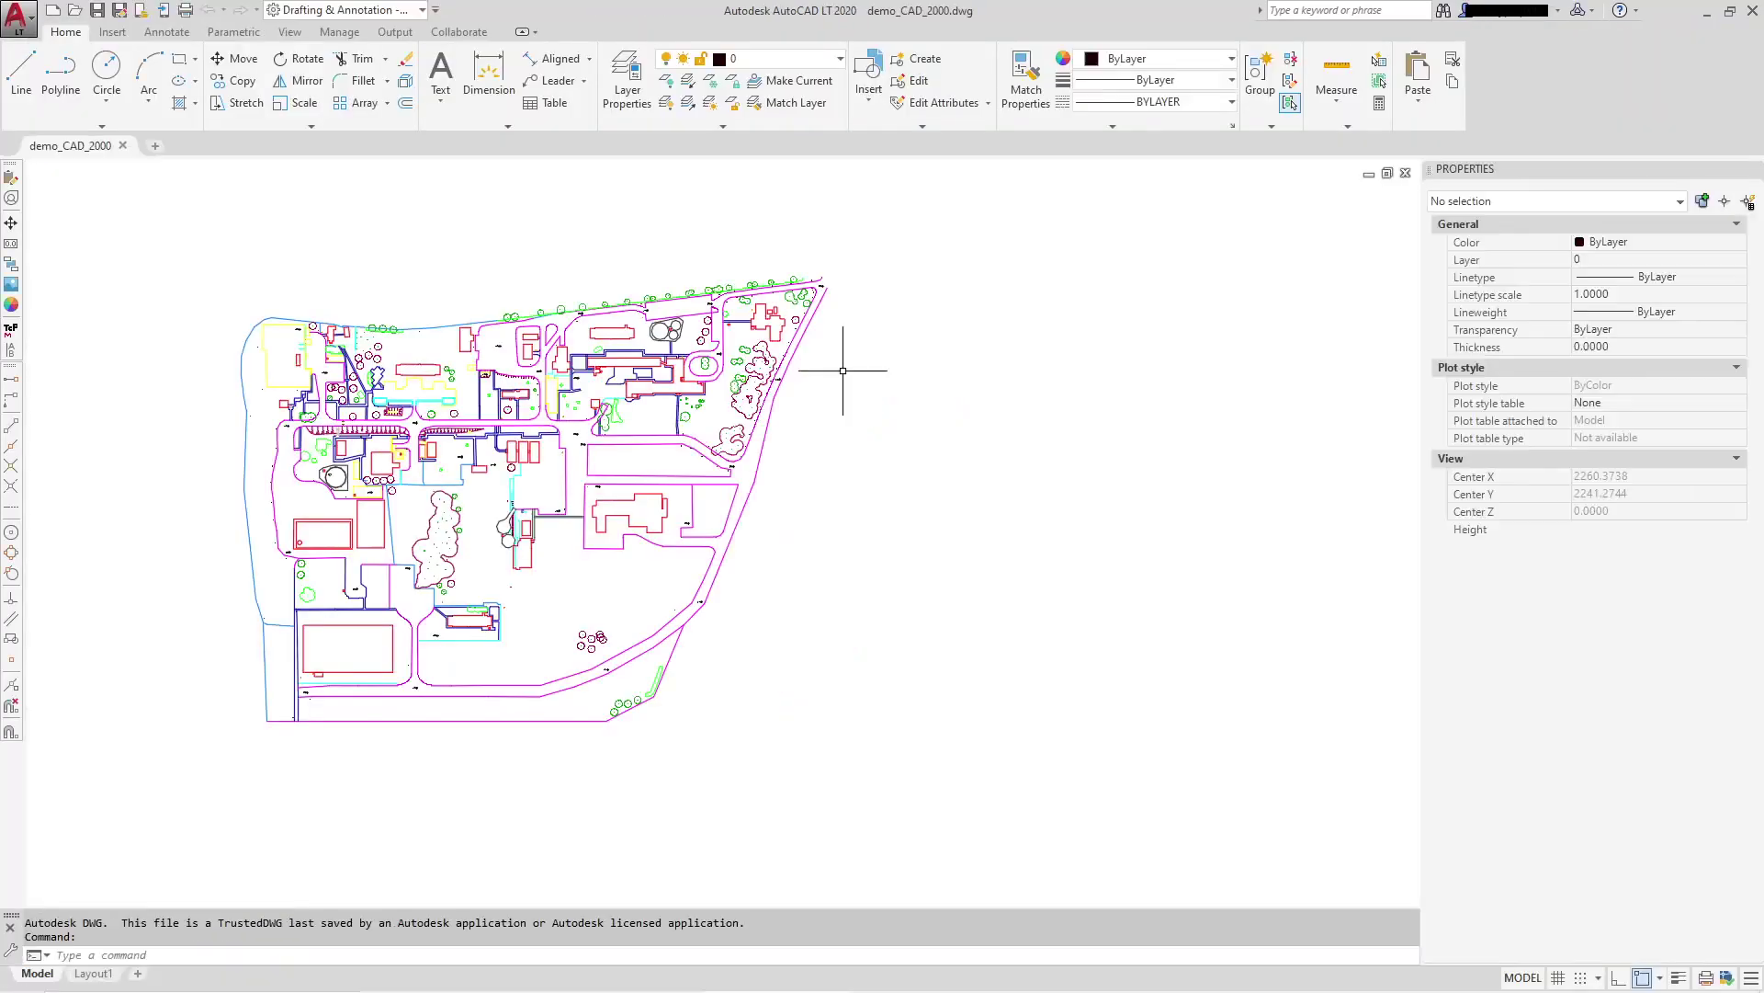
scroll(843, 370, up, 2)
scroll(842, 370, up, 3)
scroll(843, 370, down, 5)
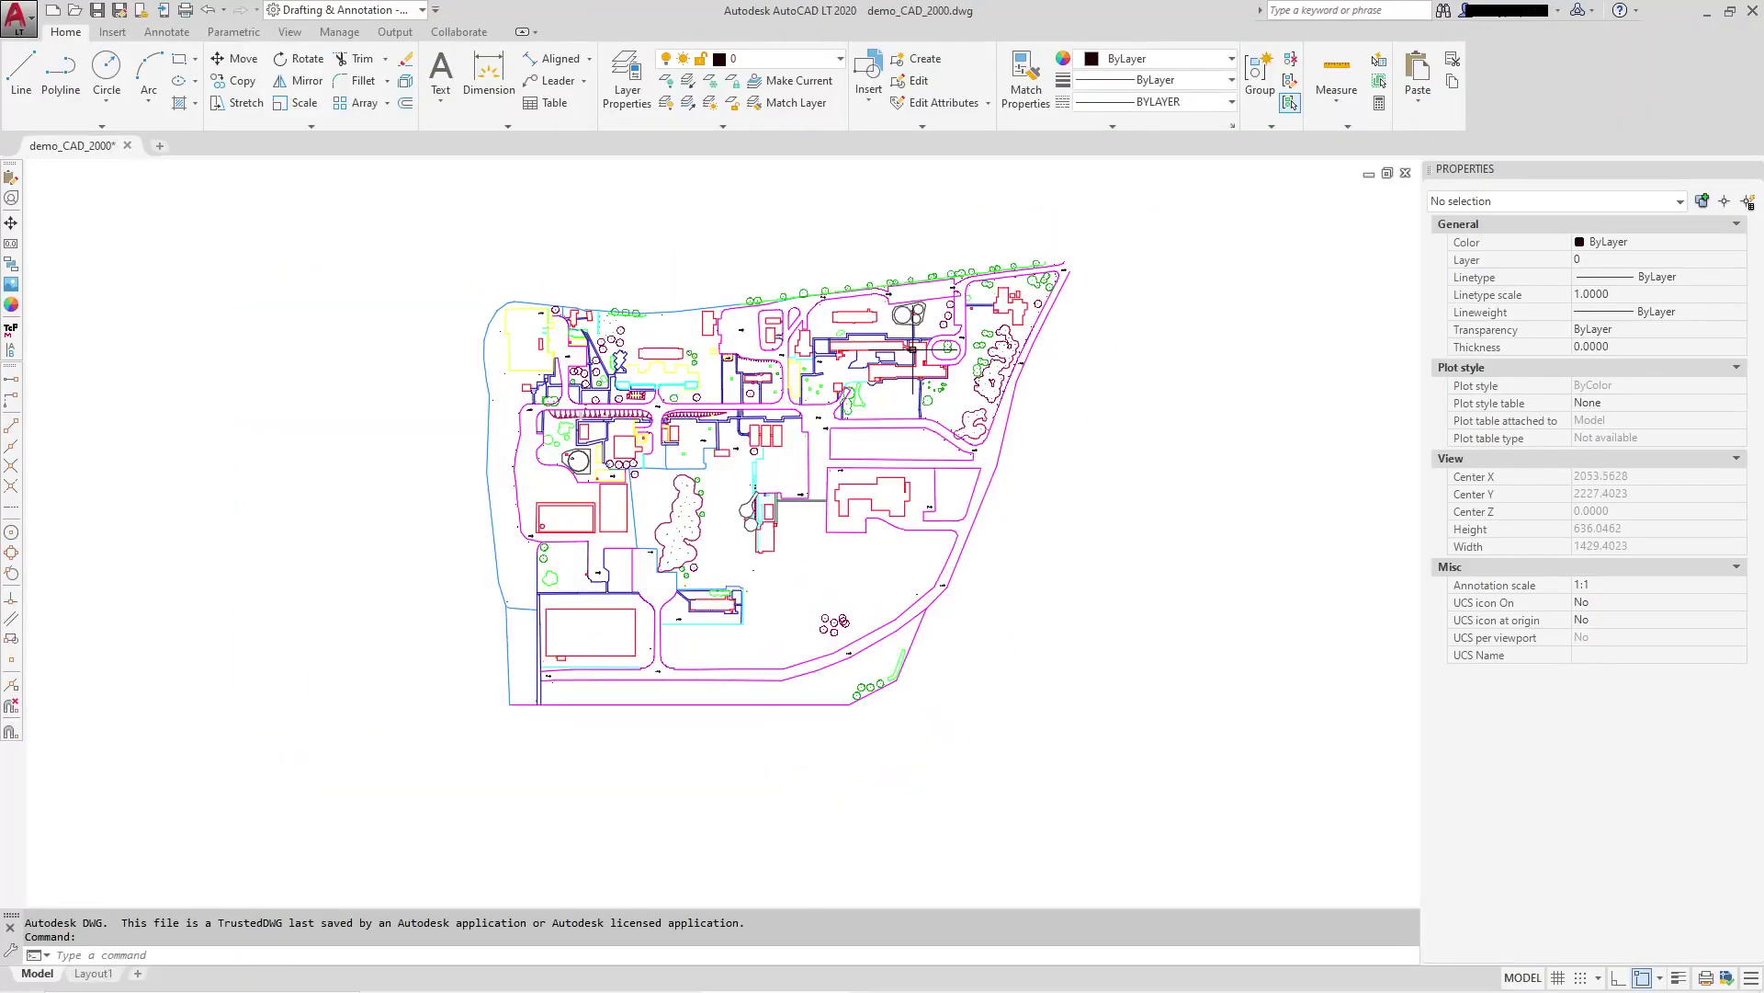
Step: Run the script file D:\AxciScape_Work_Space\CAD_Export\autocad_script.scr in the site drawing
mouse_move(912, 349)
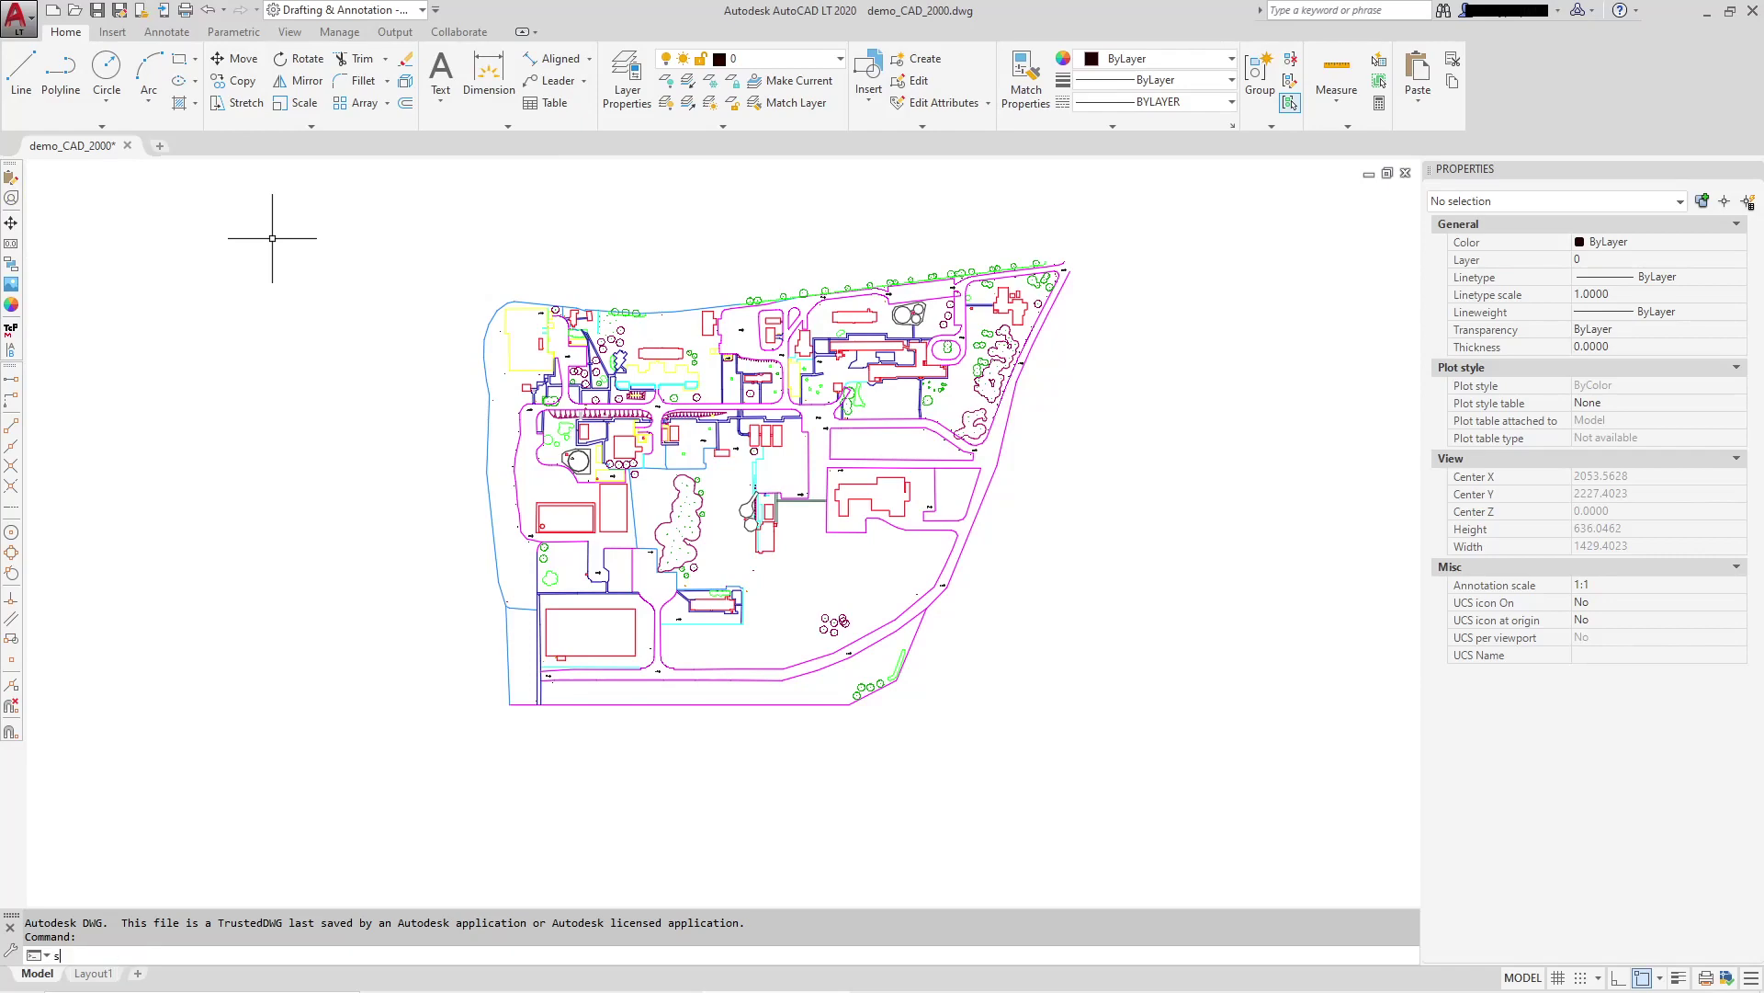
text(ript)
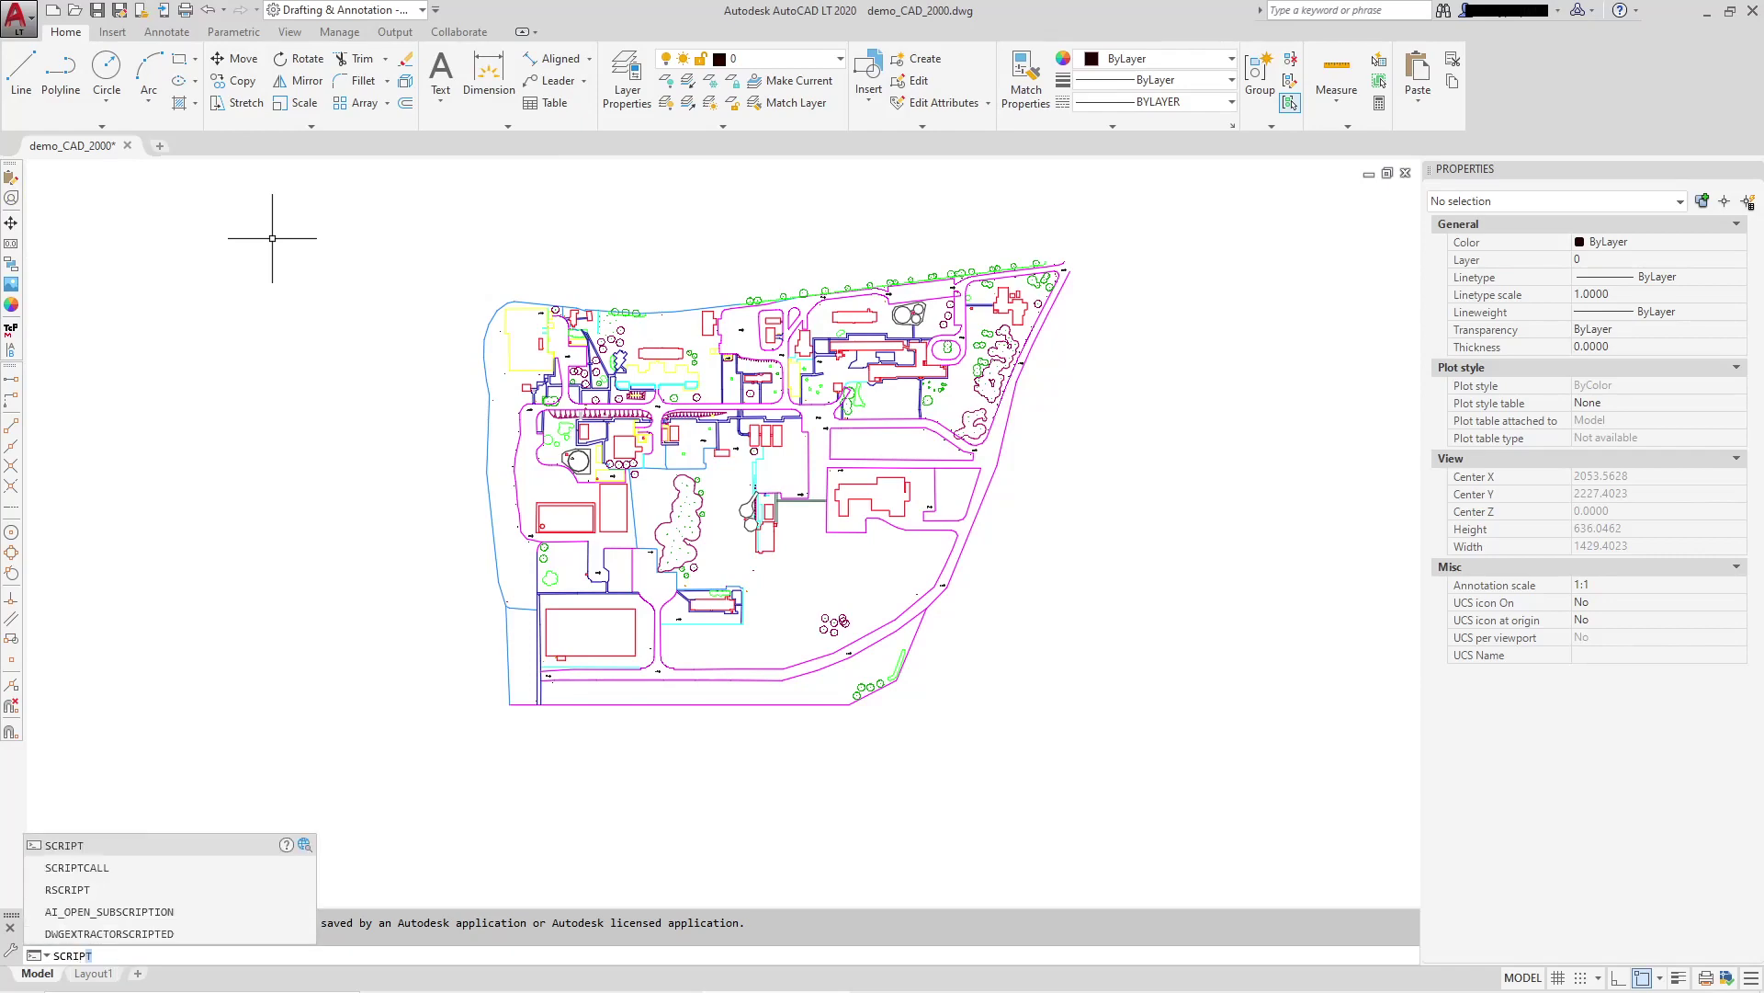
key(Return)
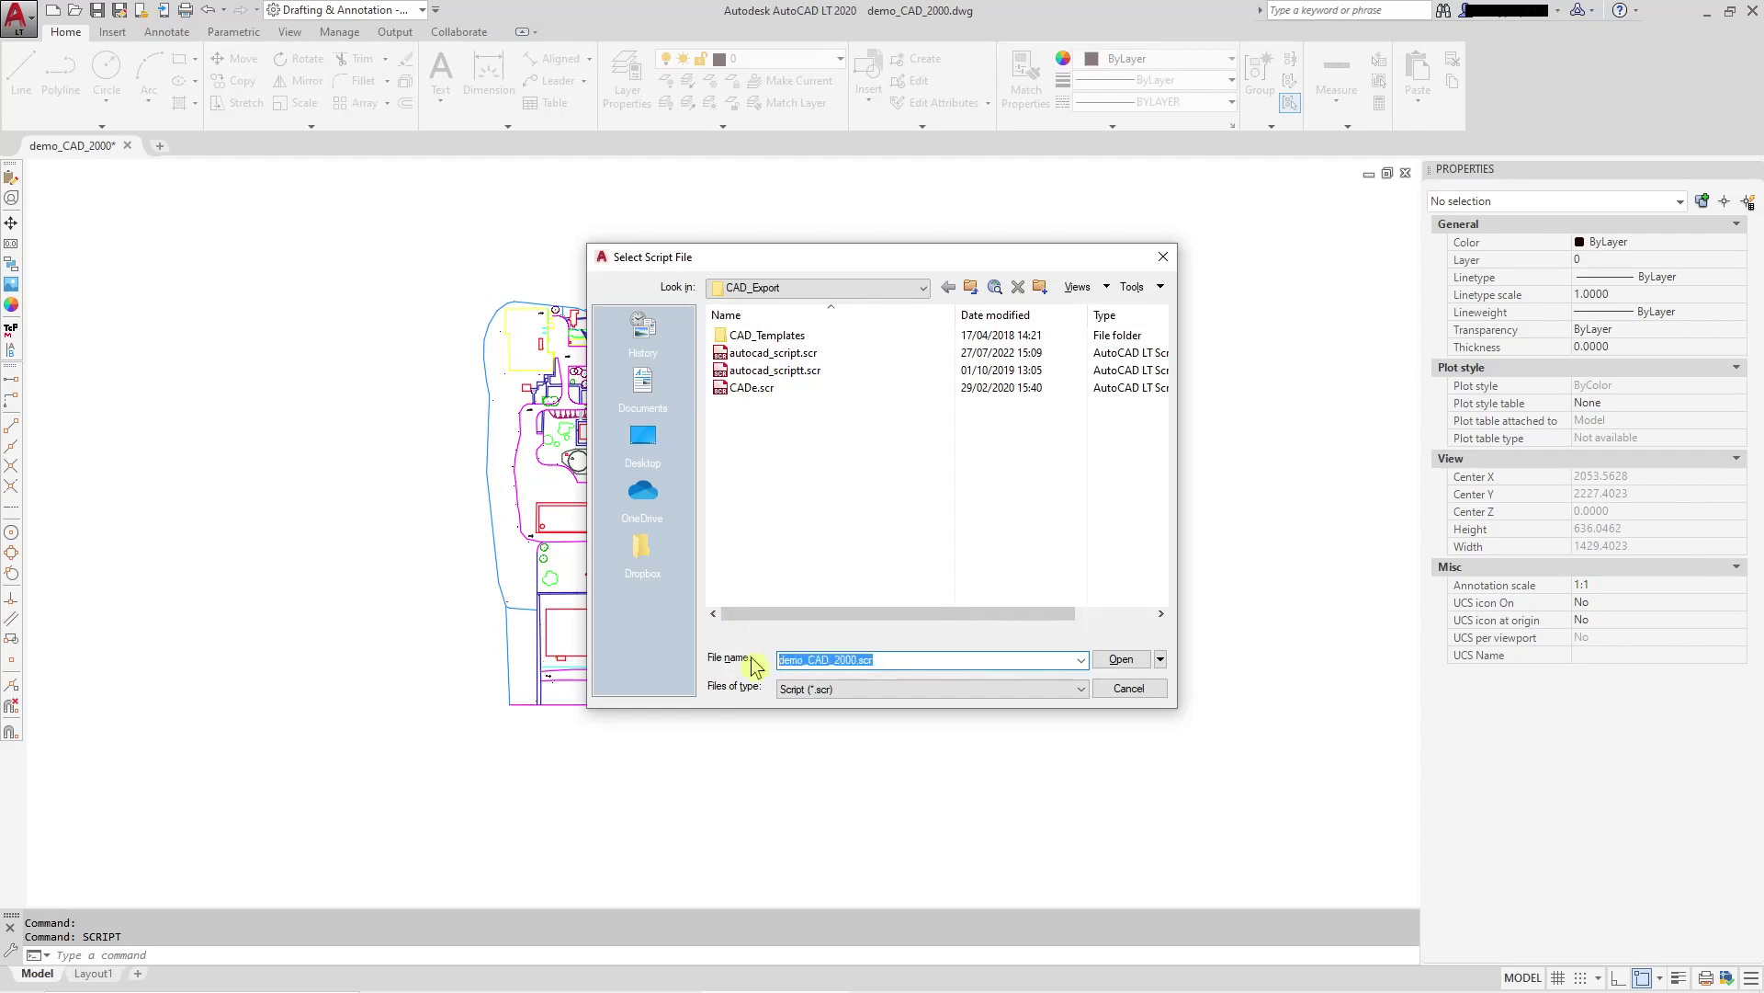
text(D:\AxciScape_Work_Space\CAD_Export\autocad_script.scr)
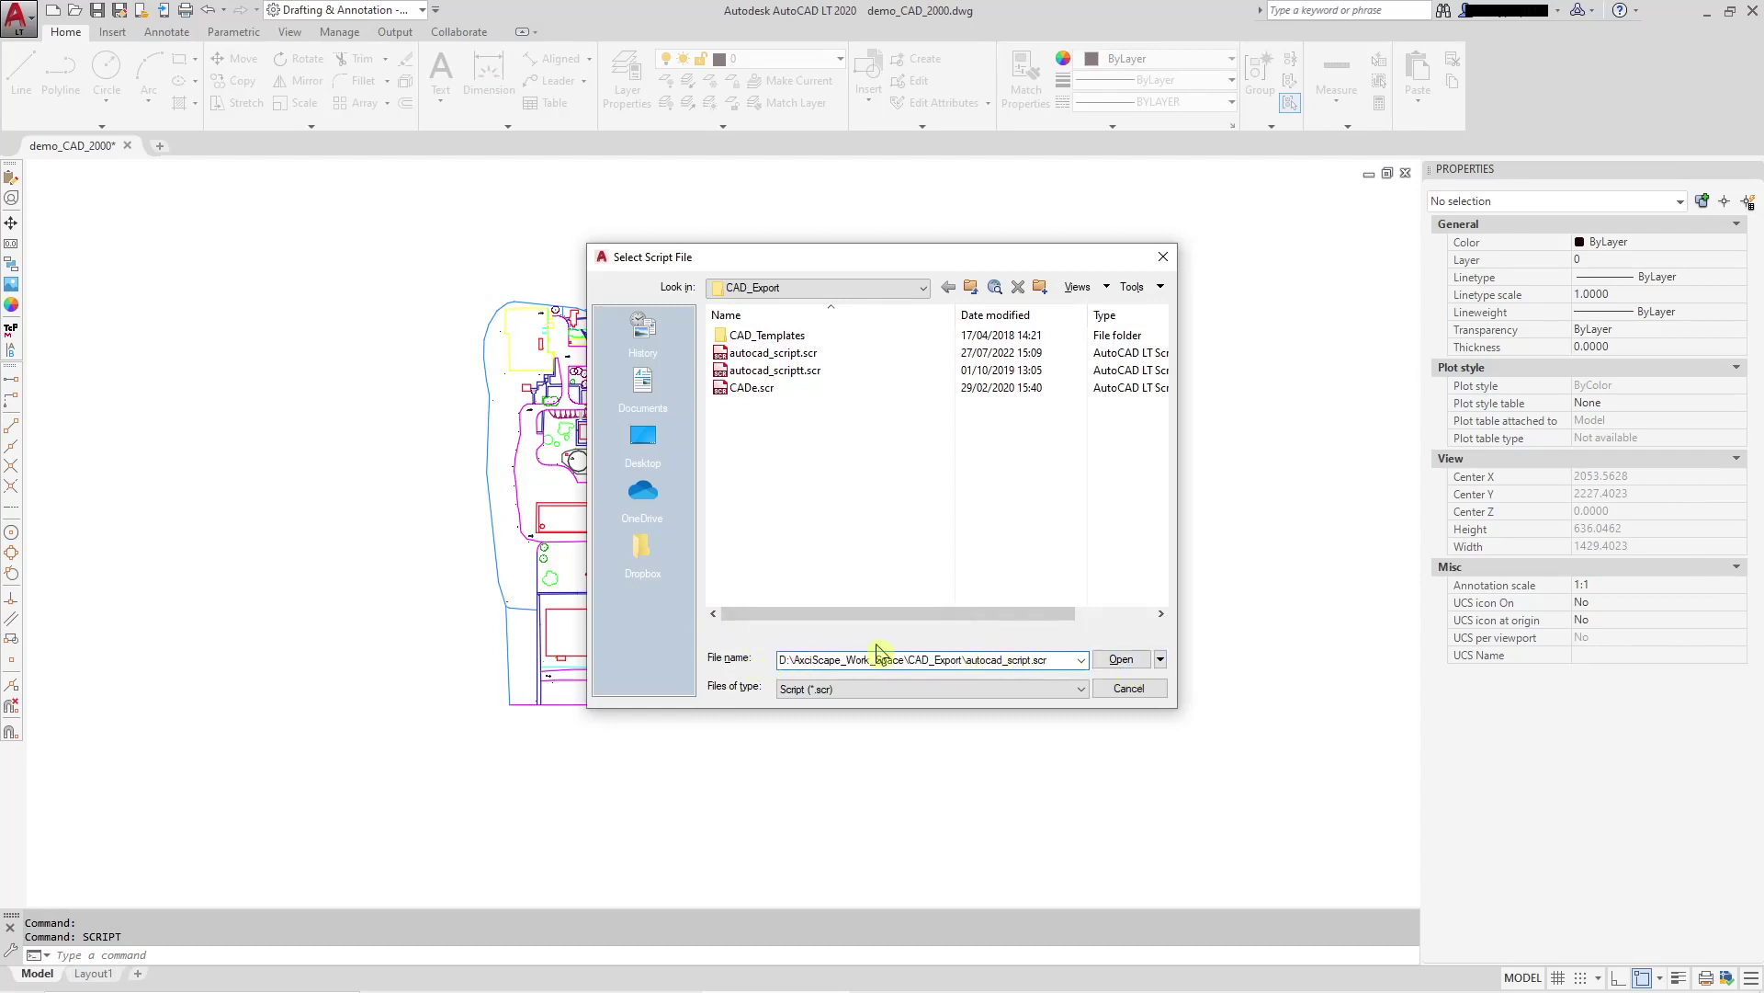
click(1121, 660)
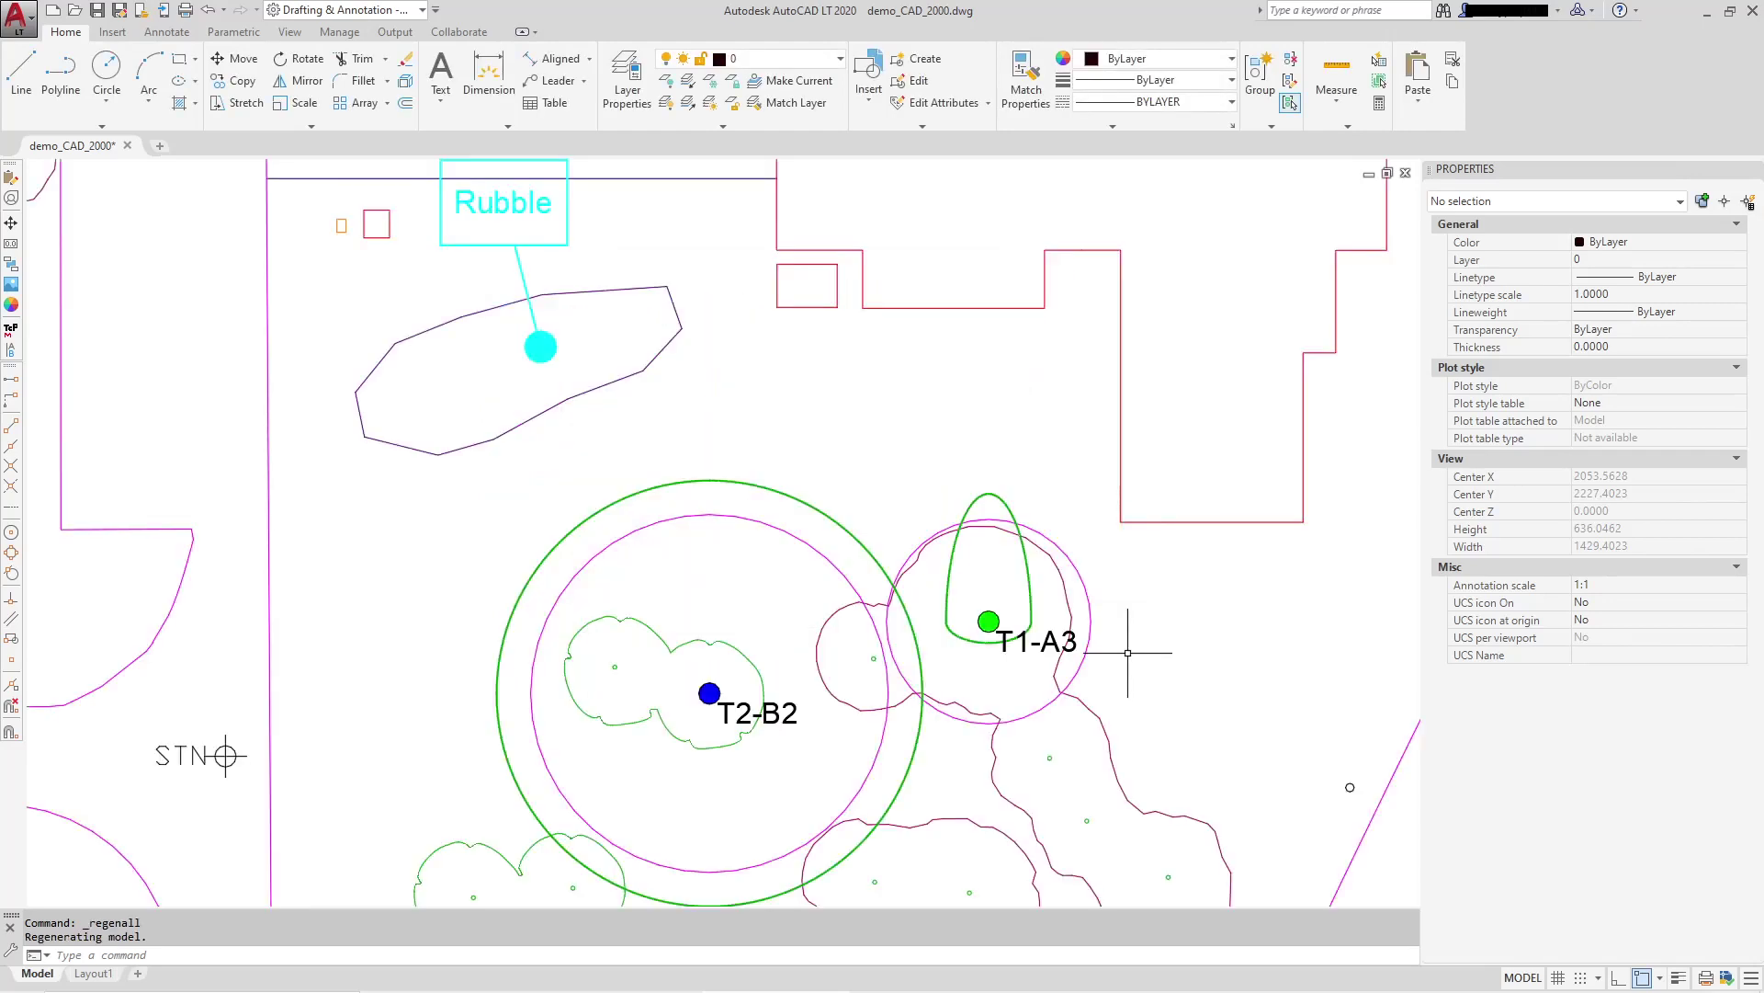
Step: Compare the survey trees, Rubble annotation and sketch drawn in AutoCAD with the AxciScape map, closing AxciScape's CAD export dialog
scroll(1150, 622, down, 3)
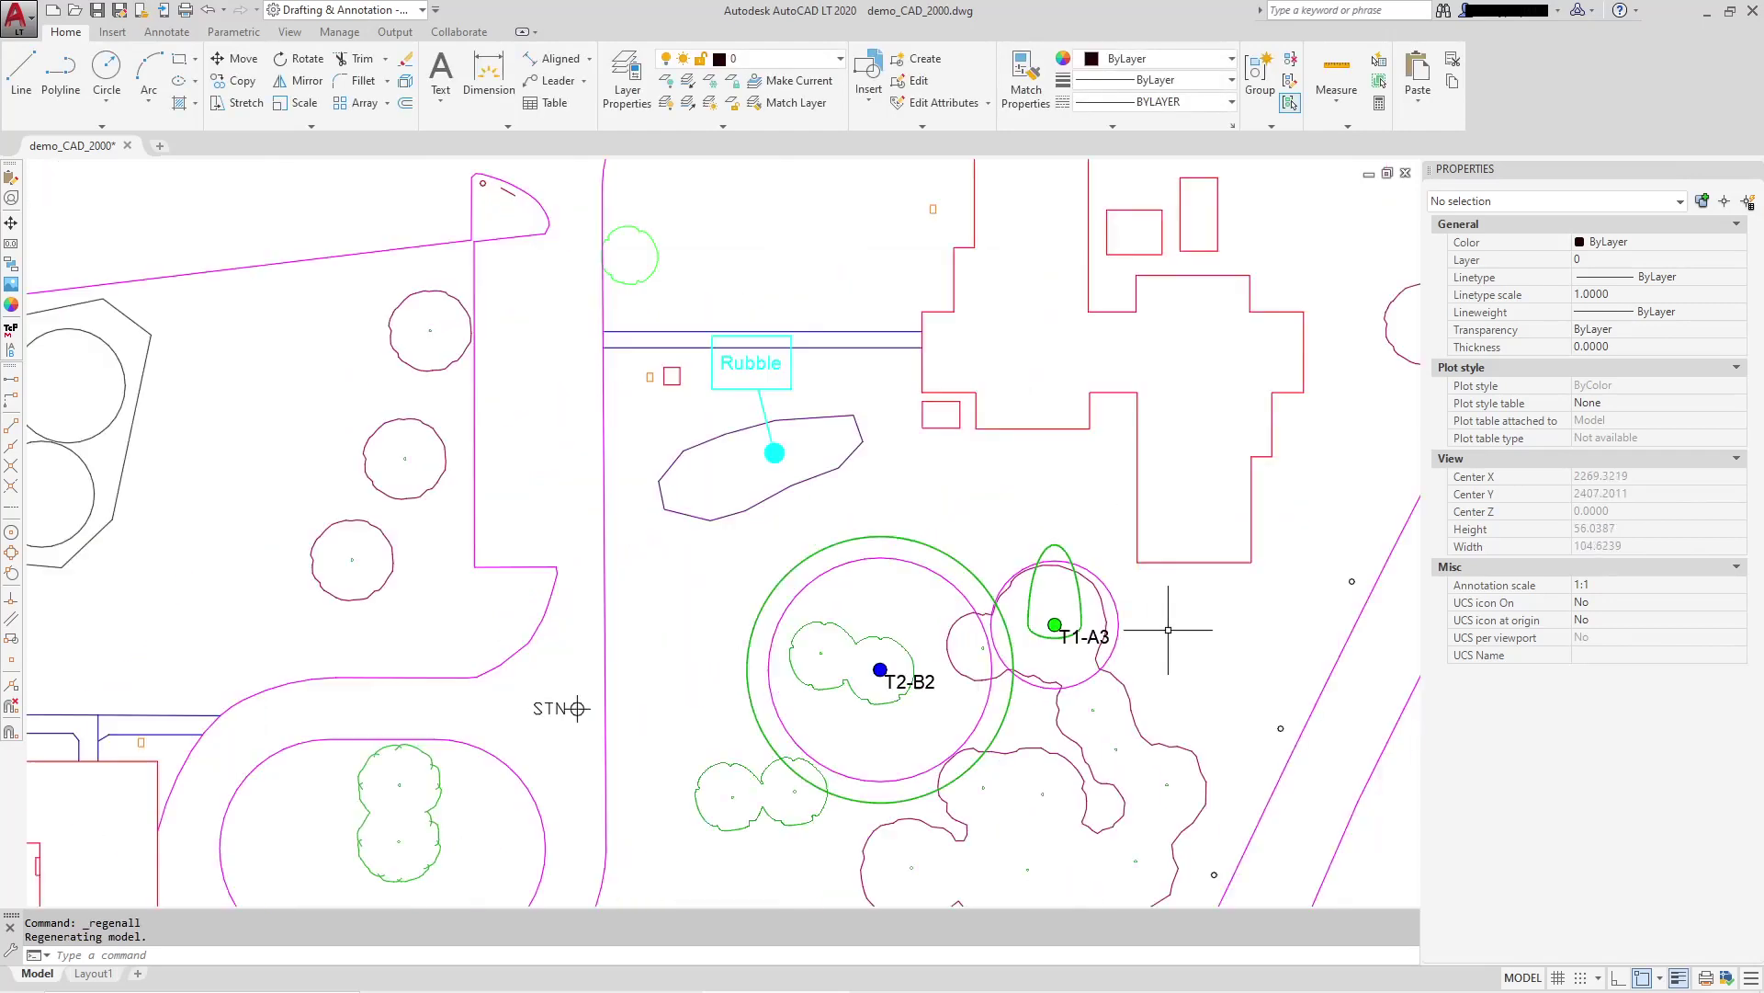
scroll(923, 528, up, 3)
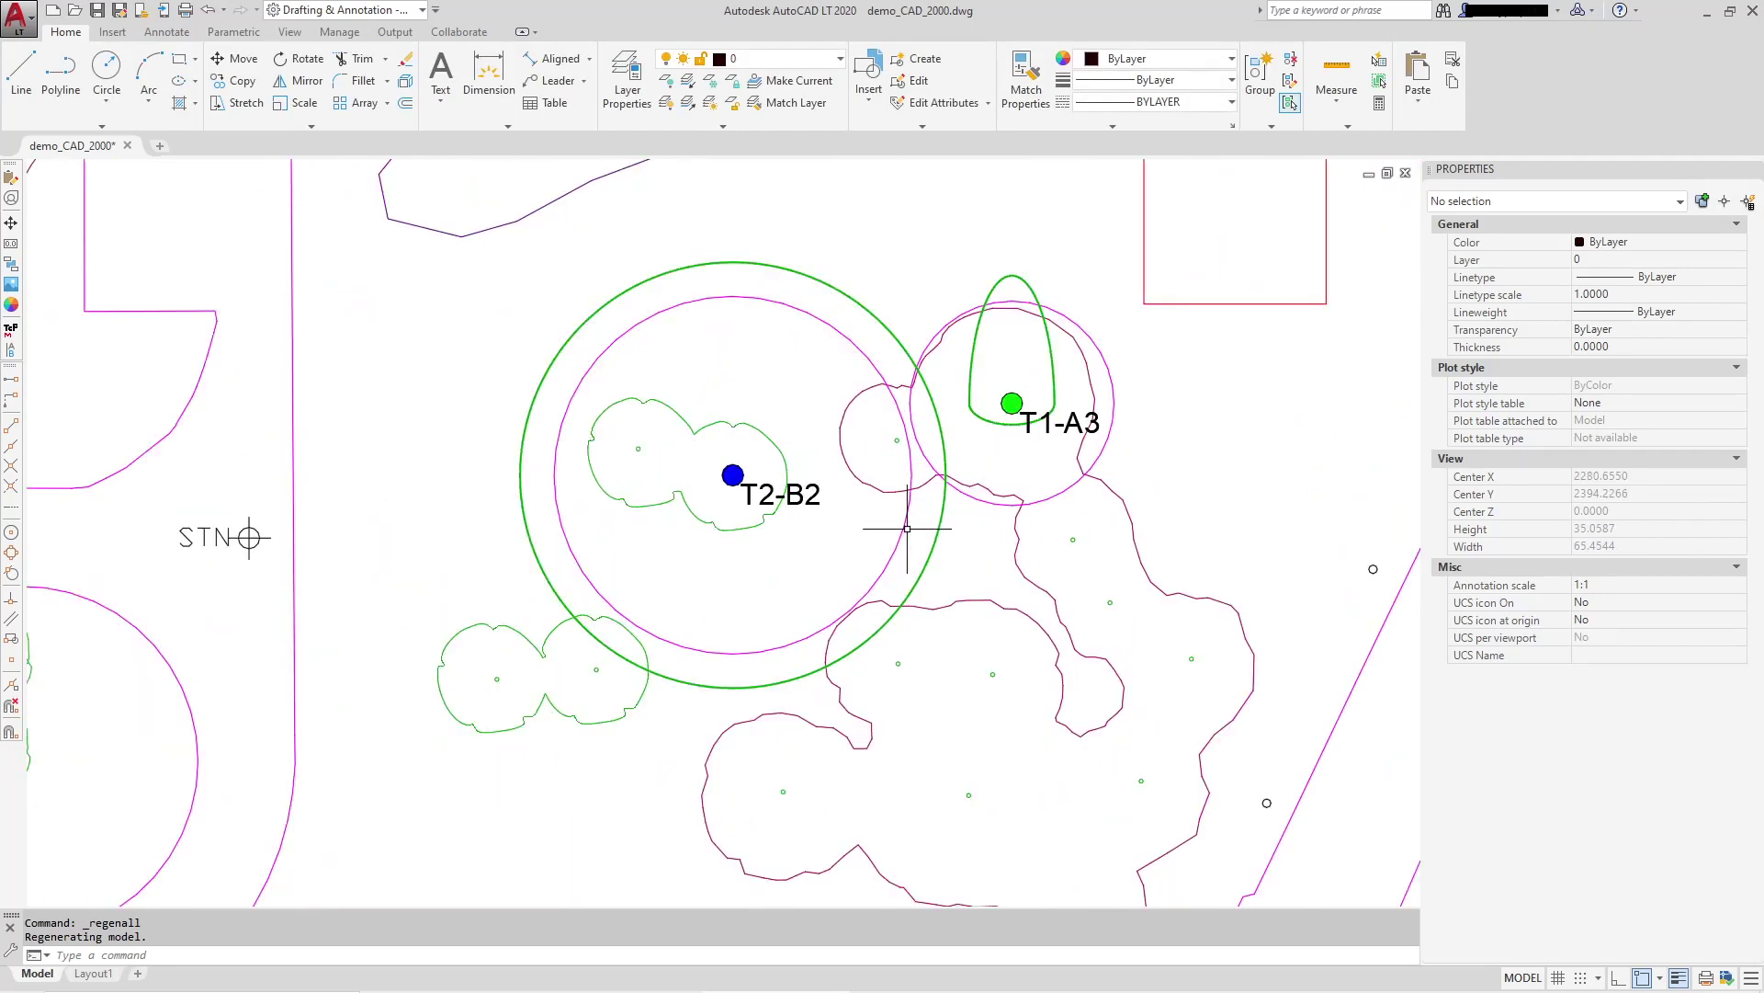
scroll(927, 538, down, 3)
scroll(927, 537, down, 3)
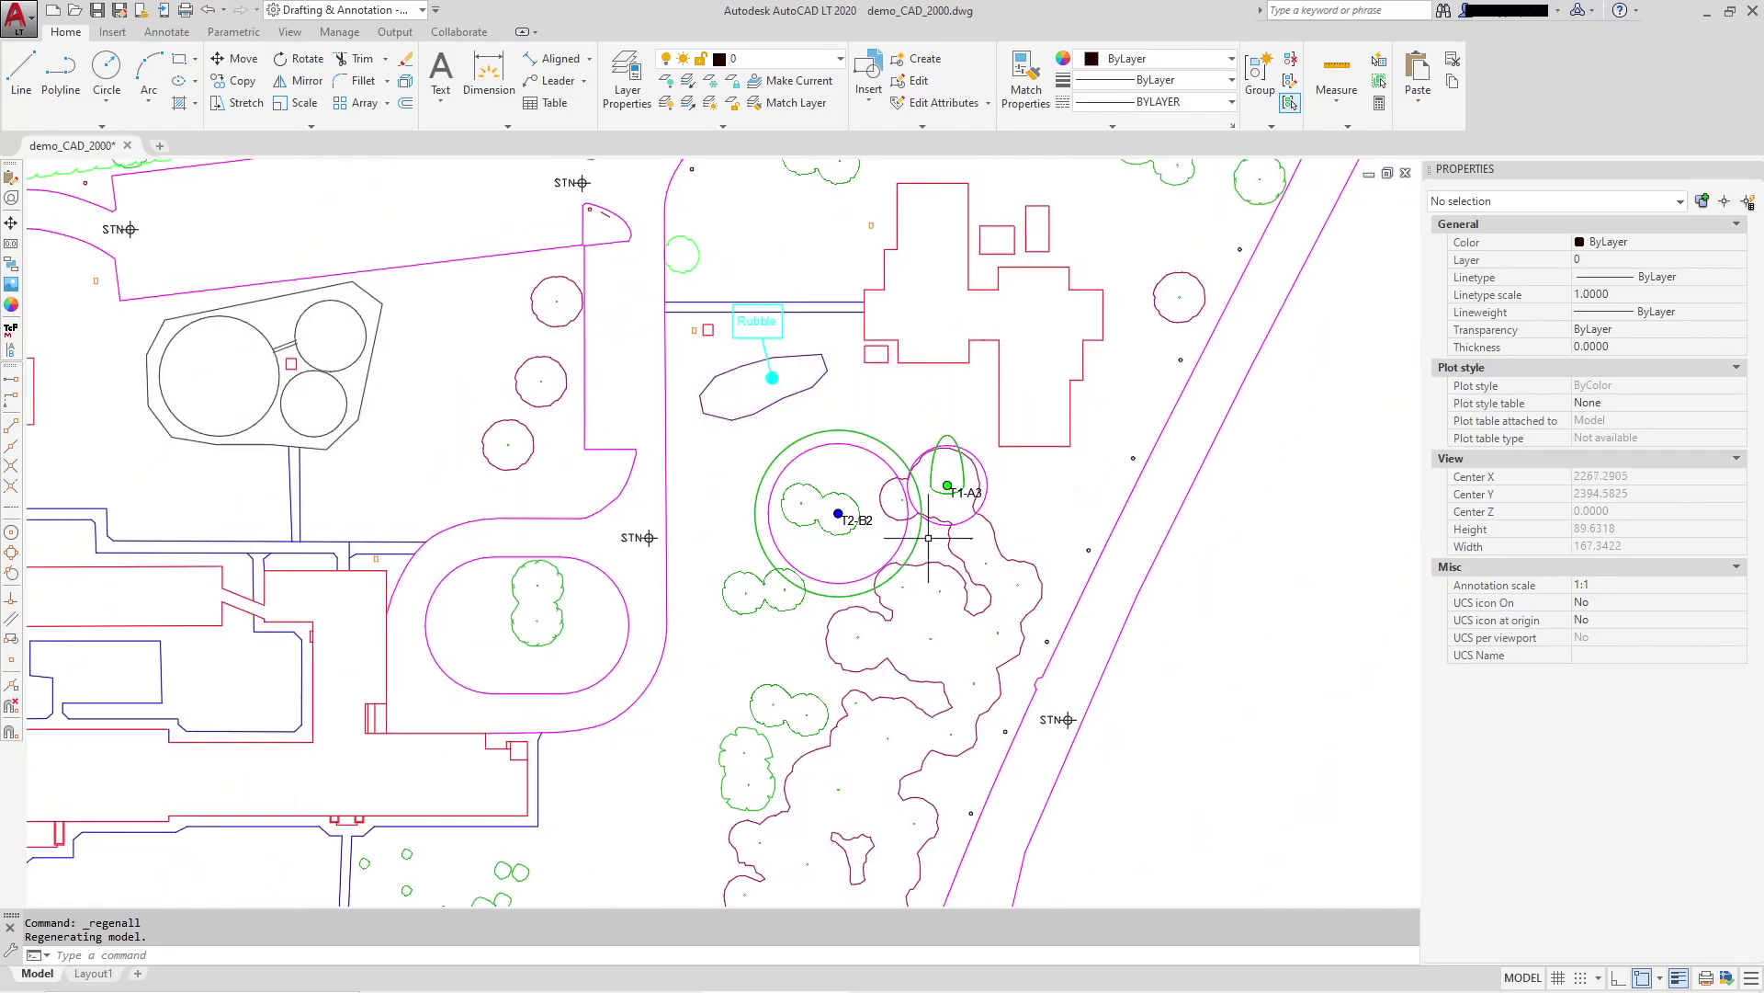
click(1066, 974)
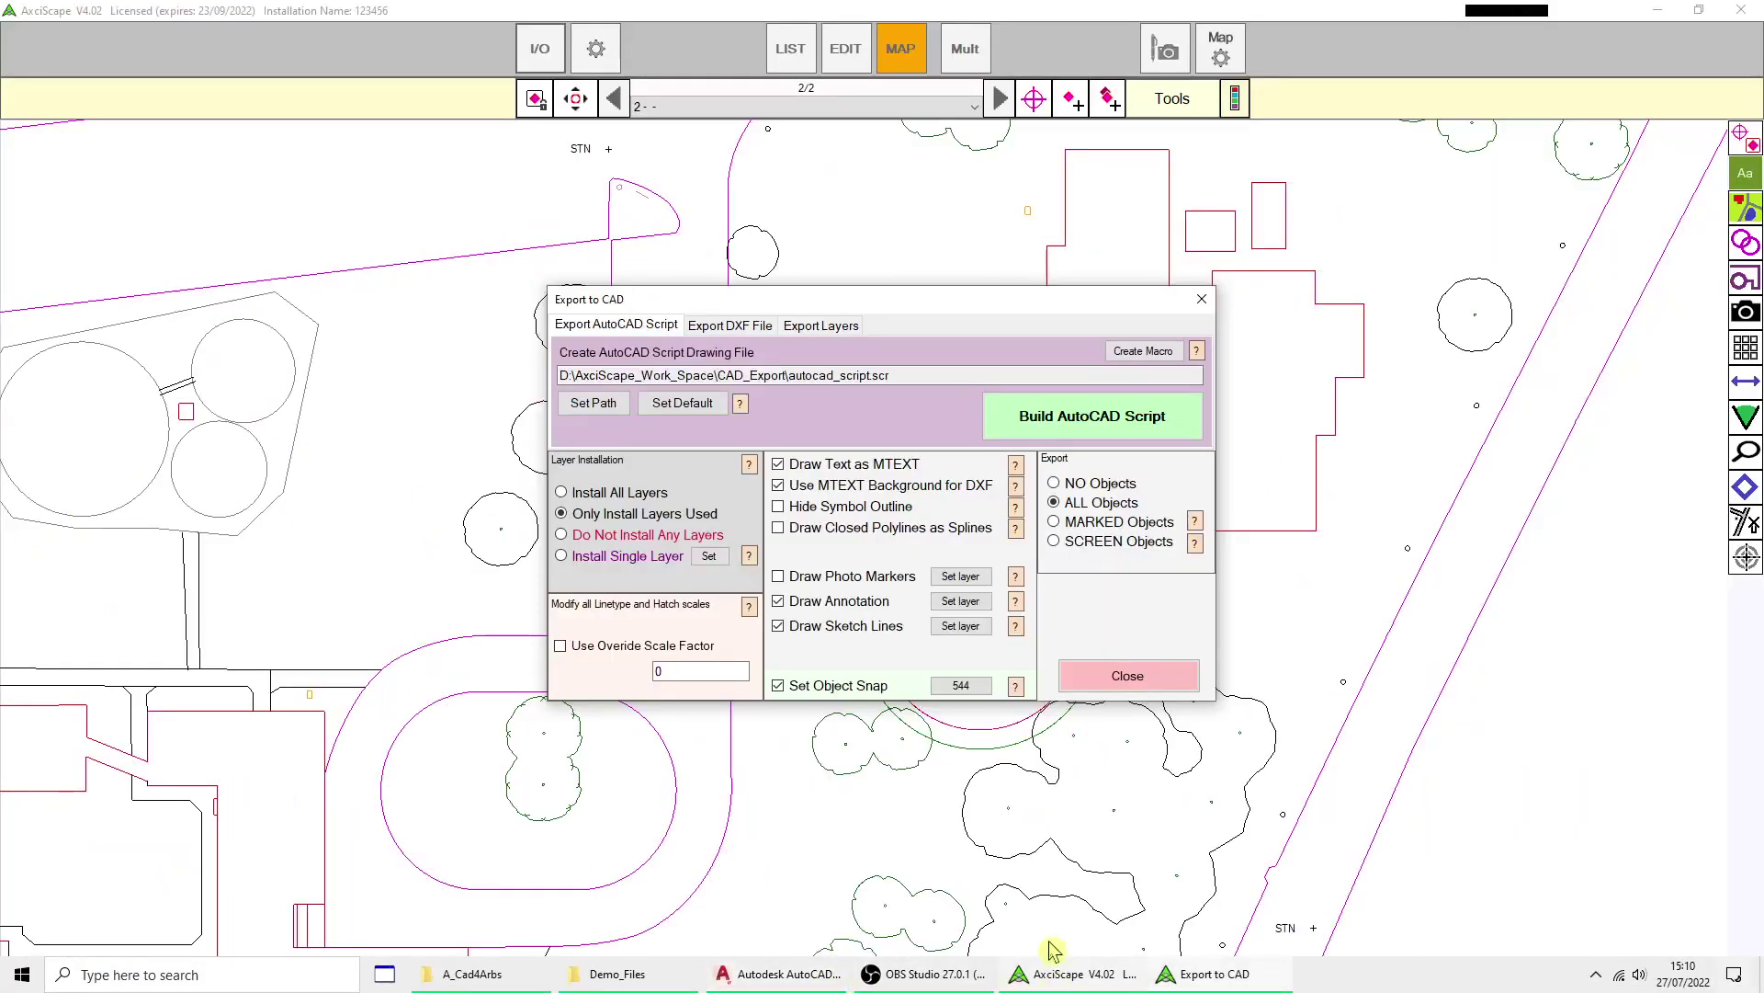
click(1207, 296)
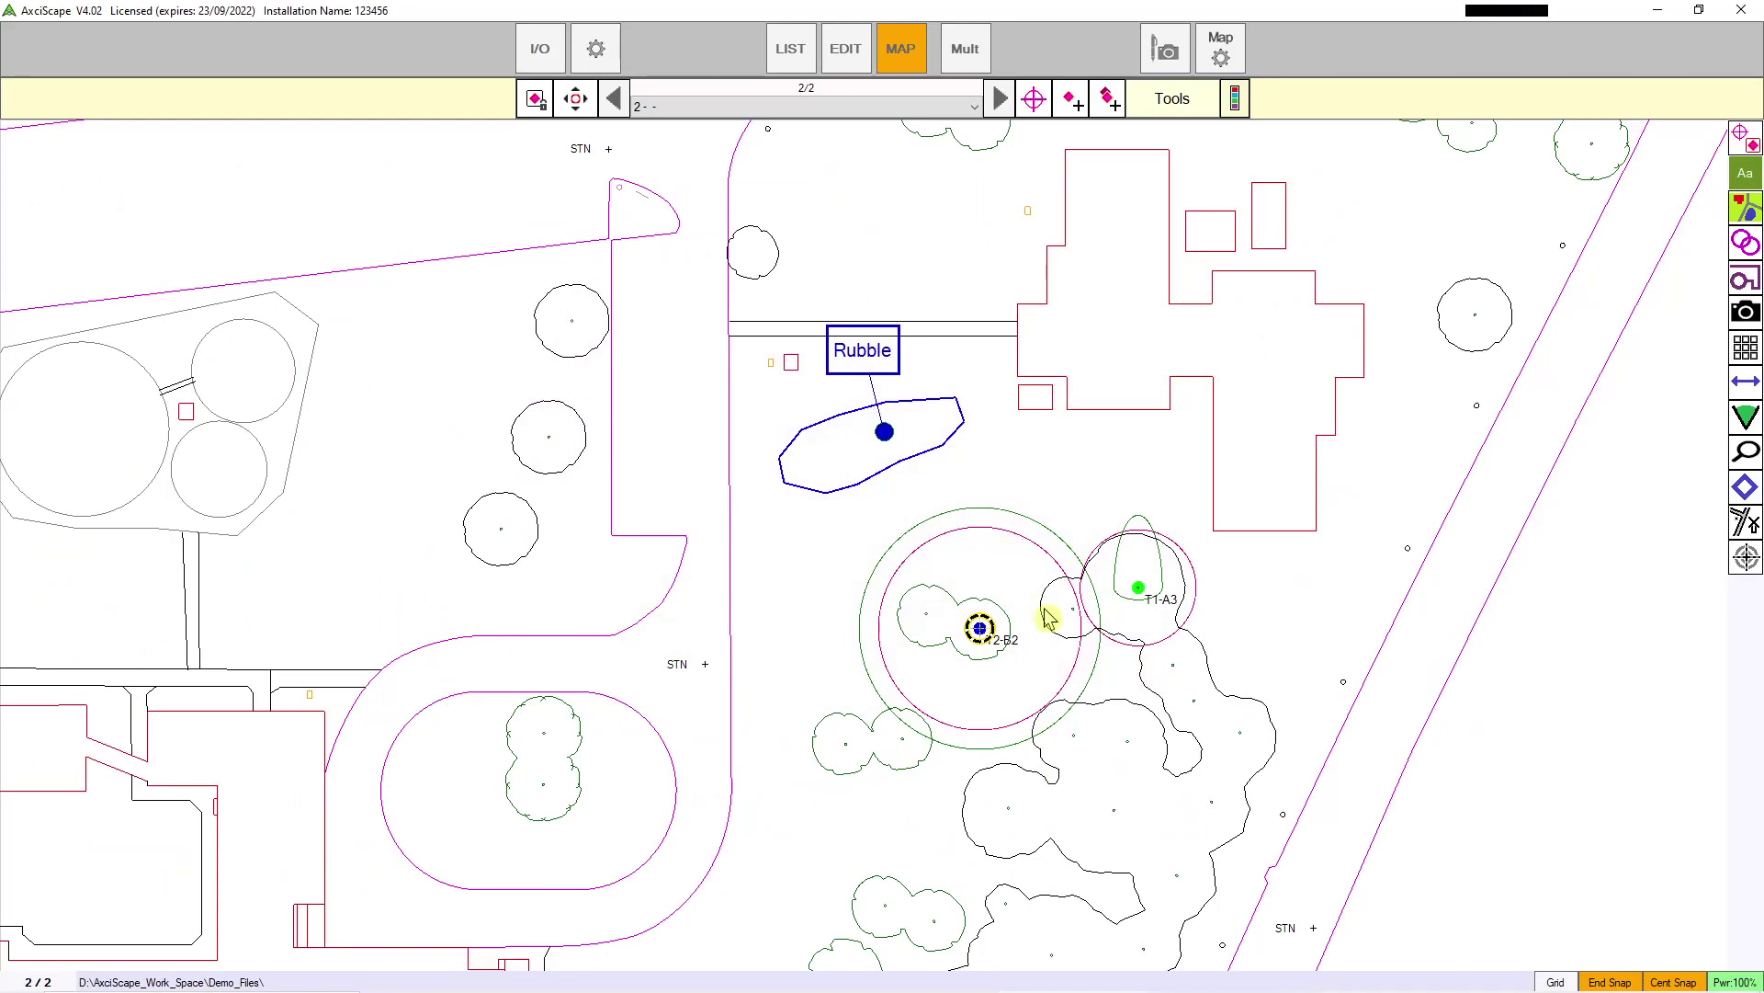
scroll(1051, 614, up, 2)
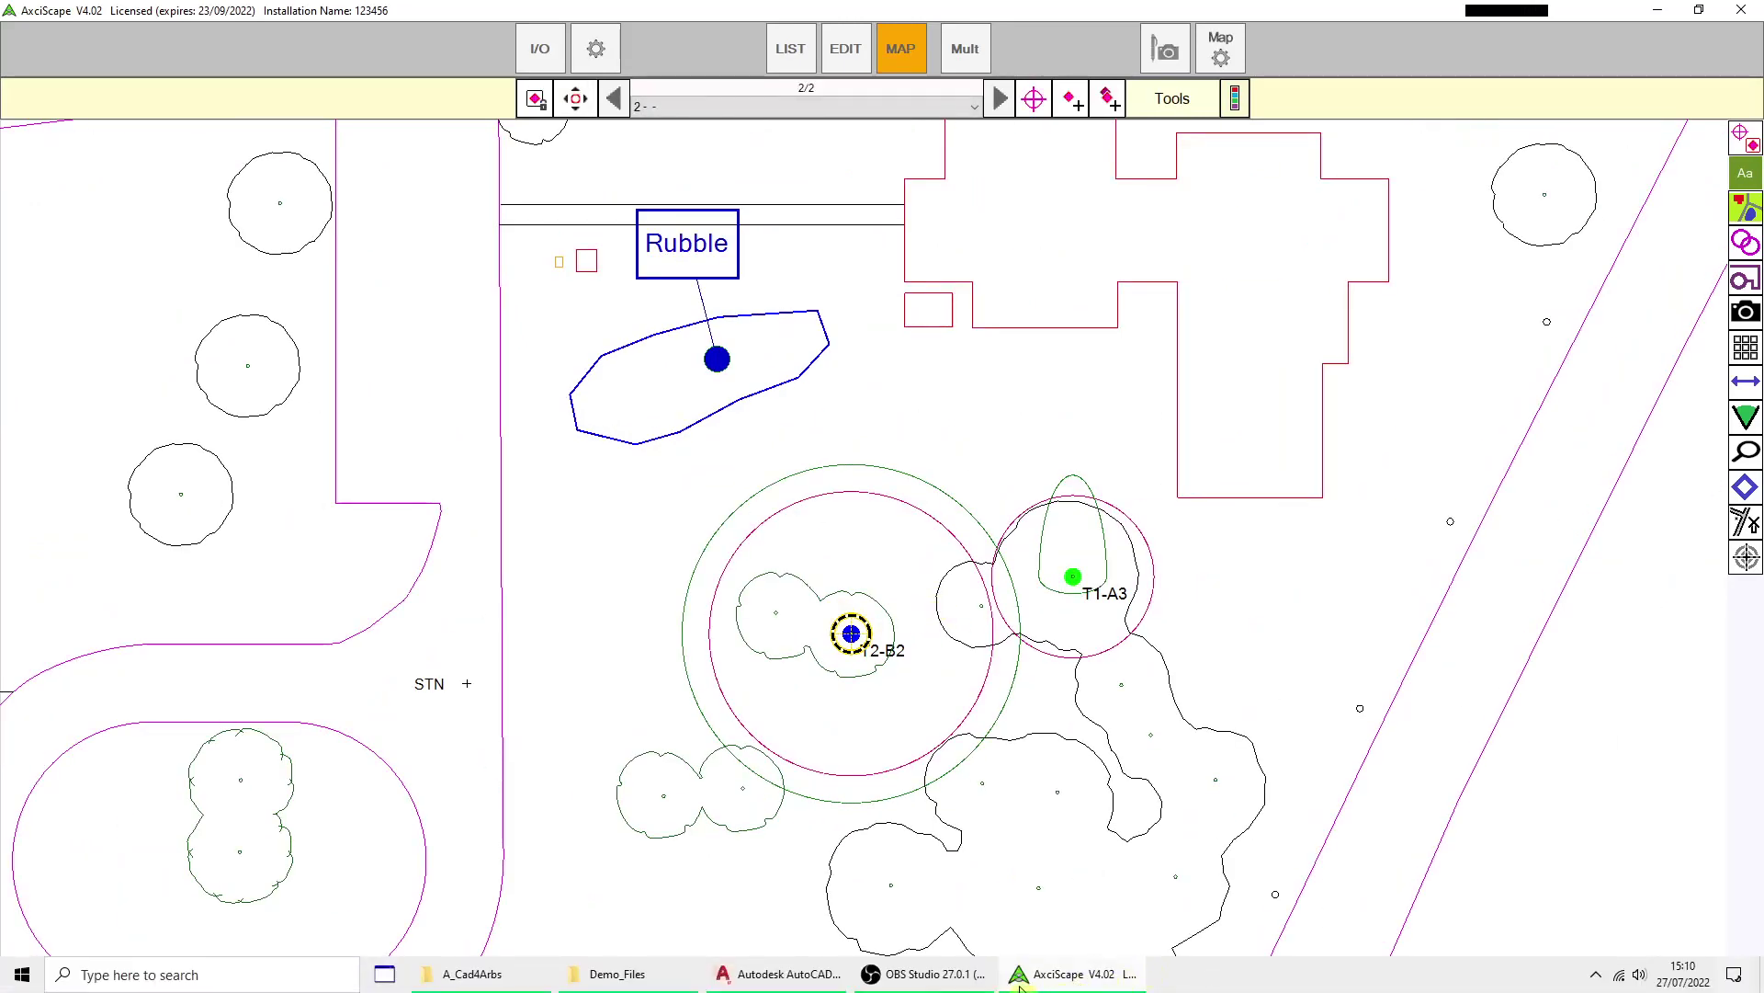
click(805, 981)
scroll(749, 335, up, 2)
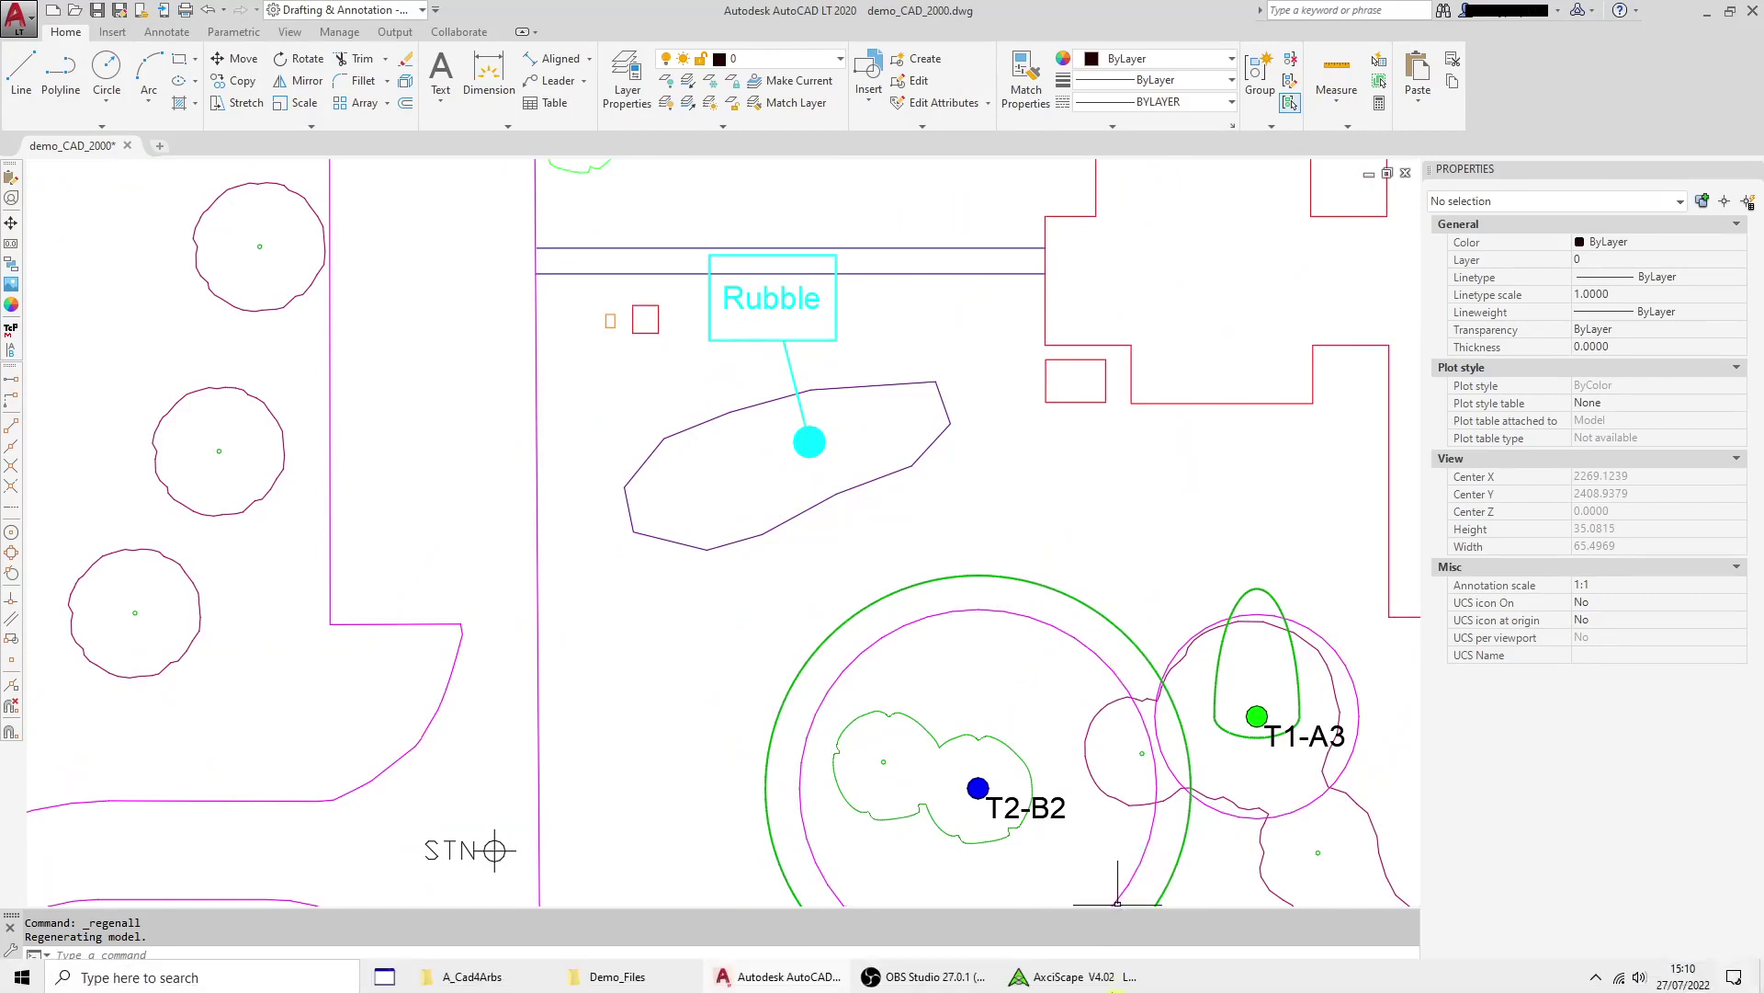
Step: Change the colour of the Rubble text's layer, Arb_Survey_Ann, to blue index 160 and clear the selection
click(810, 297)
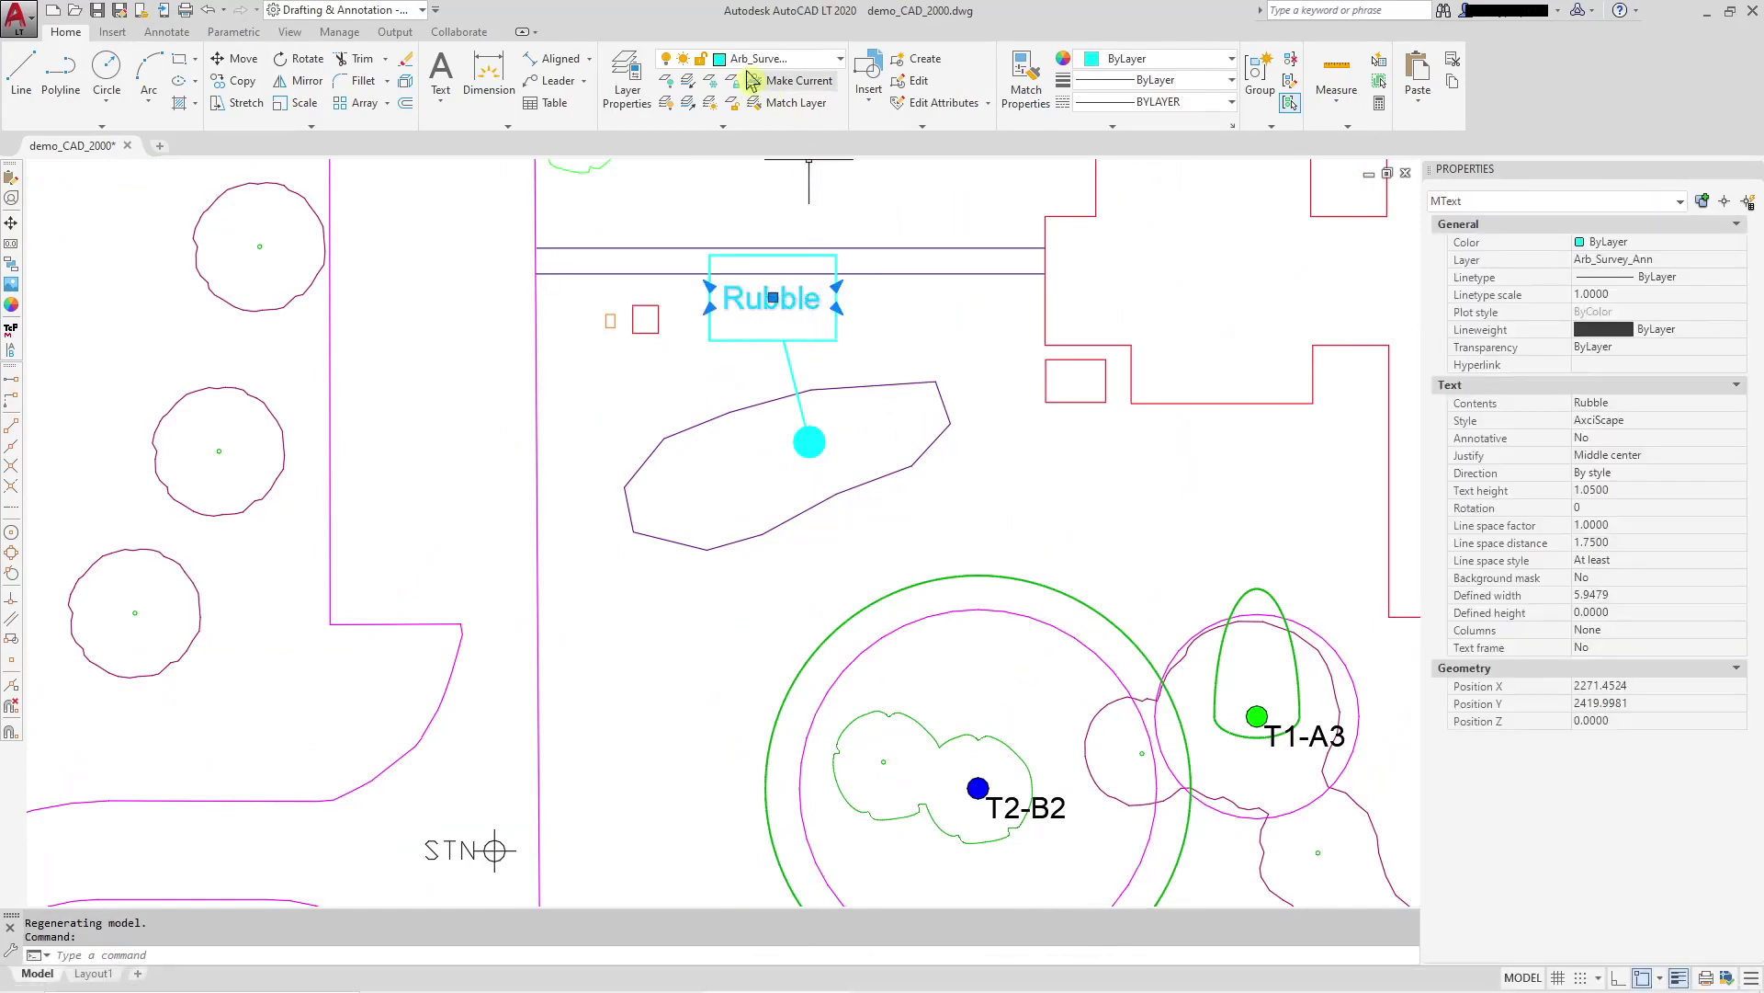
click(840, 60)
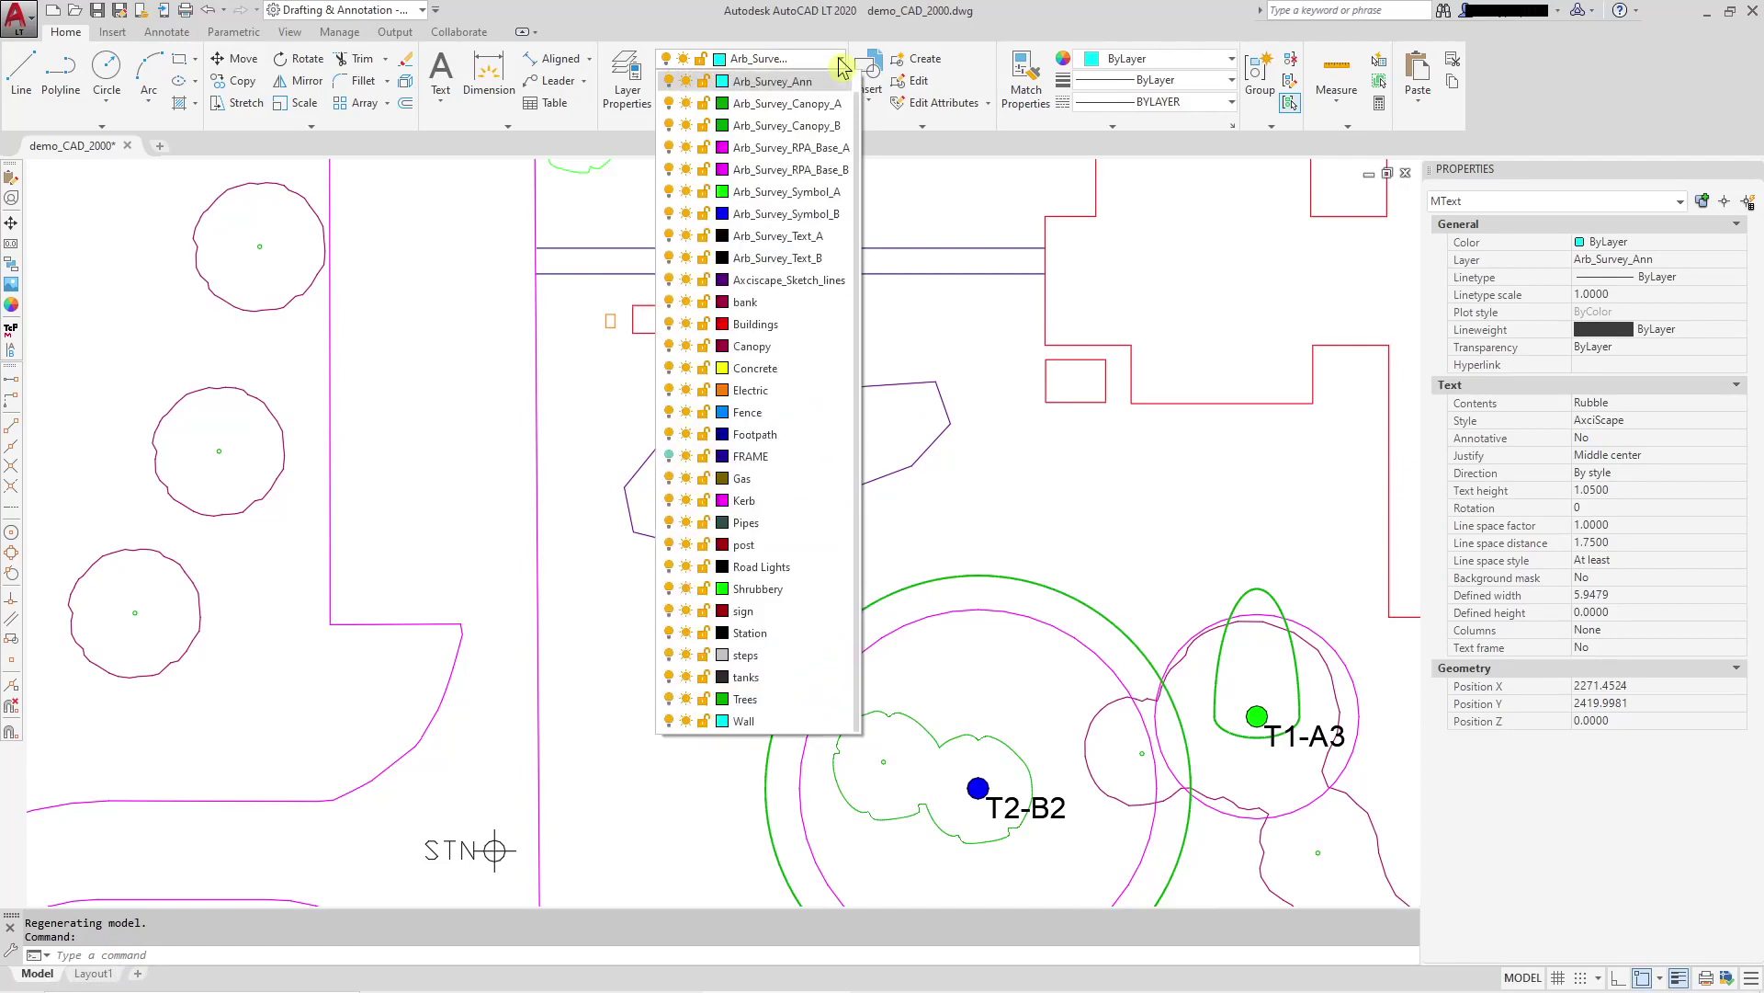
click(723, 82)
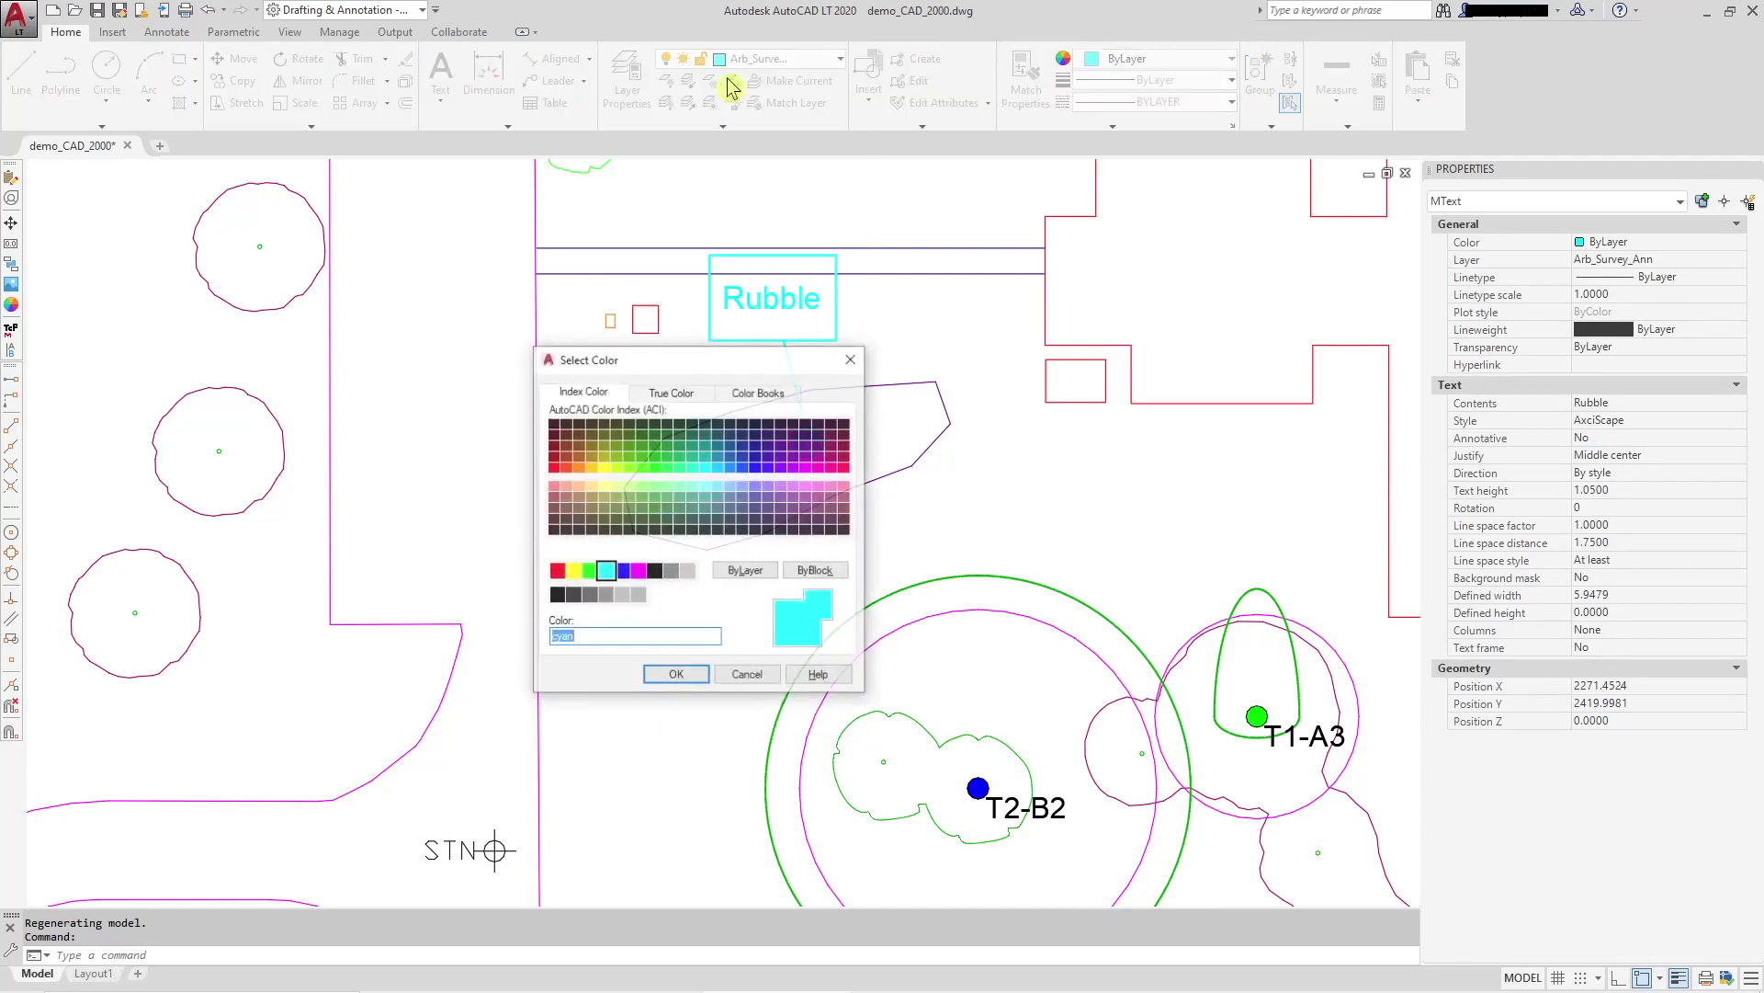
click(743, 467)
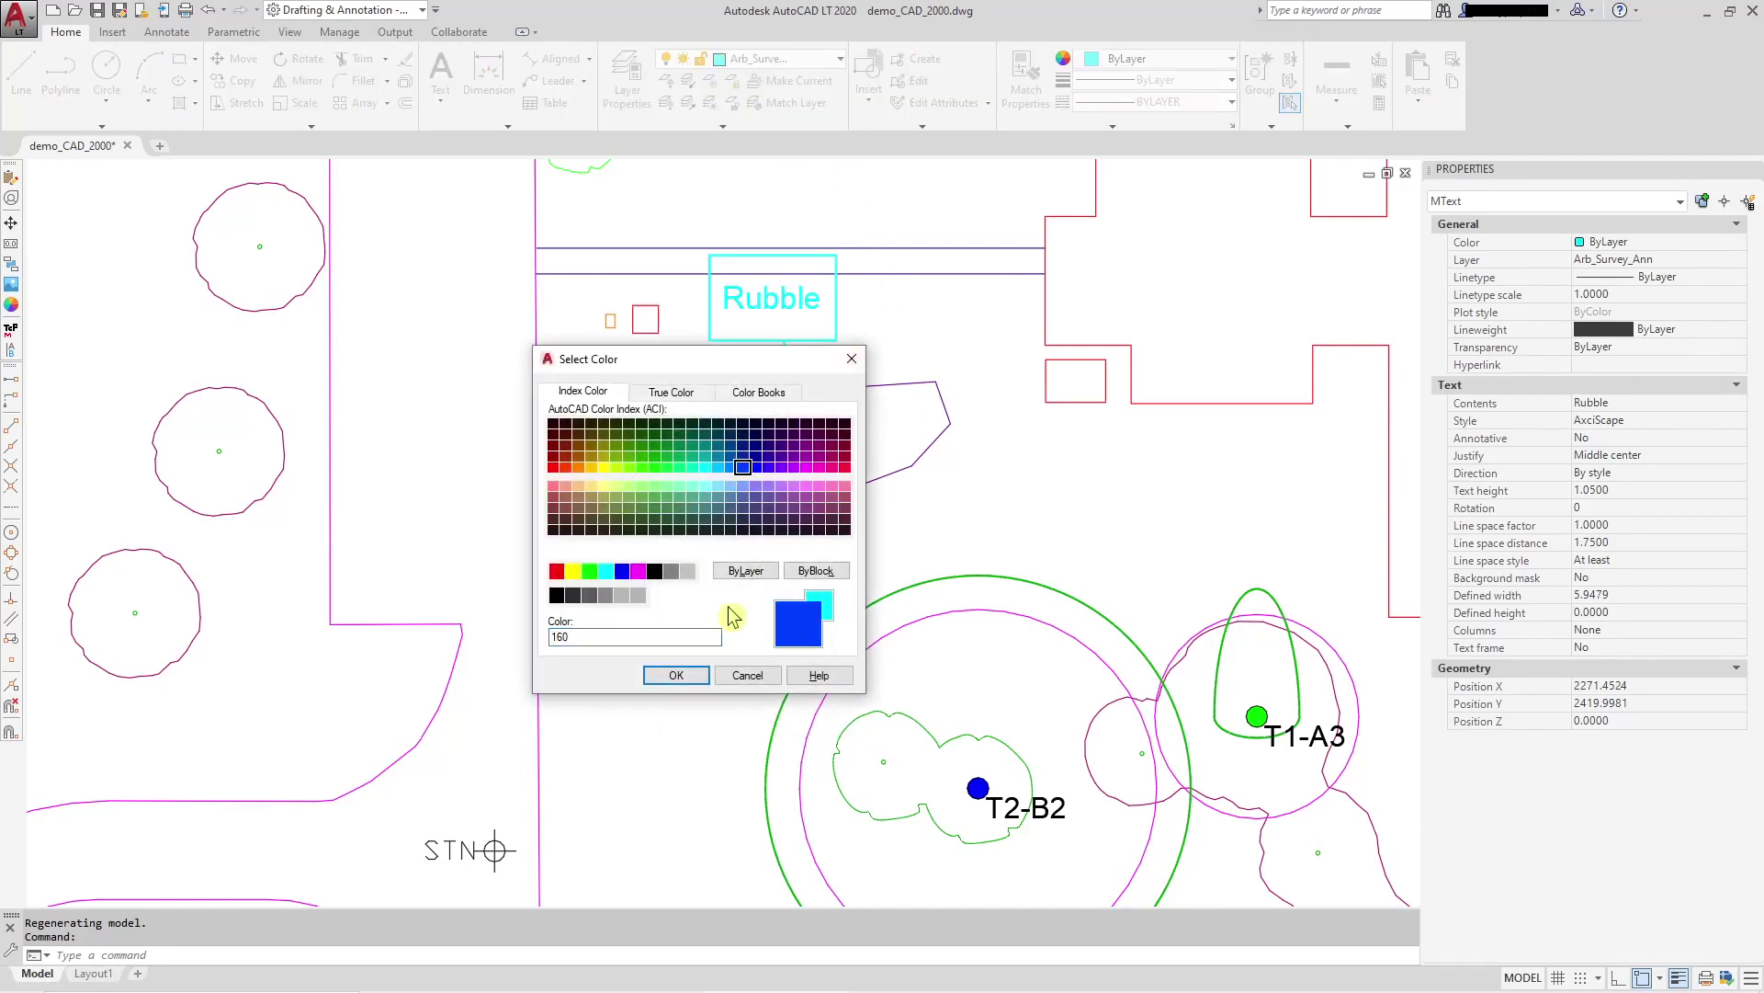
click(676, 675)
scroll(945, 501, down, 2)
key(Escape)
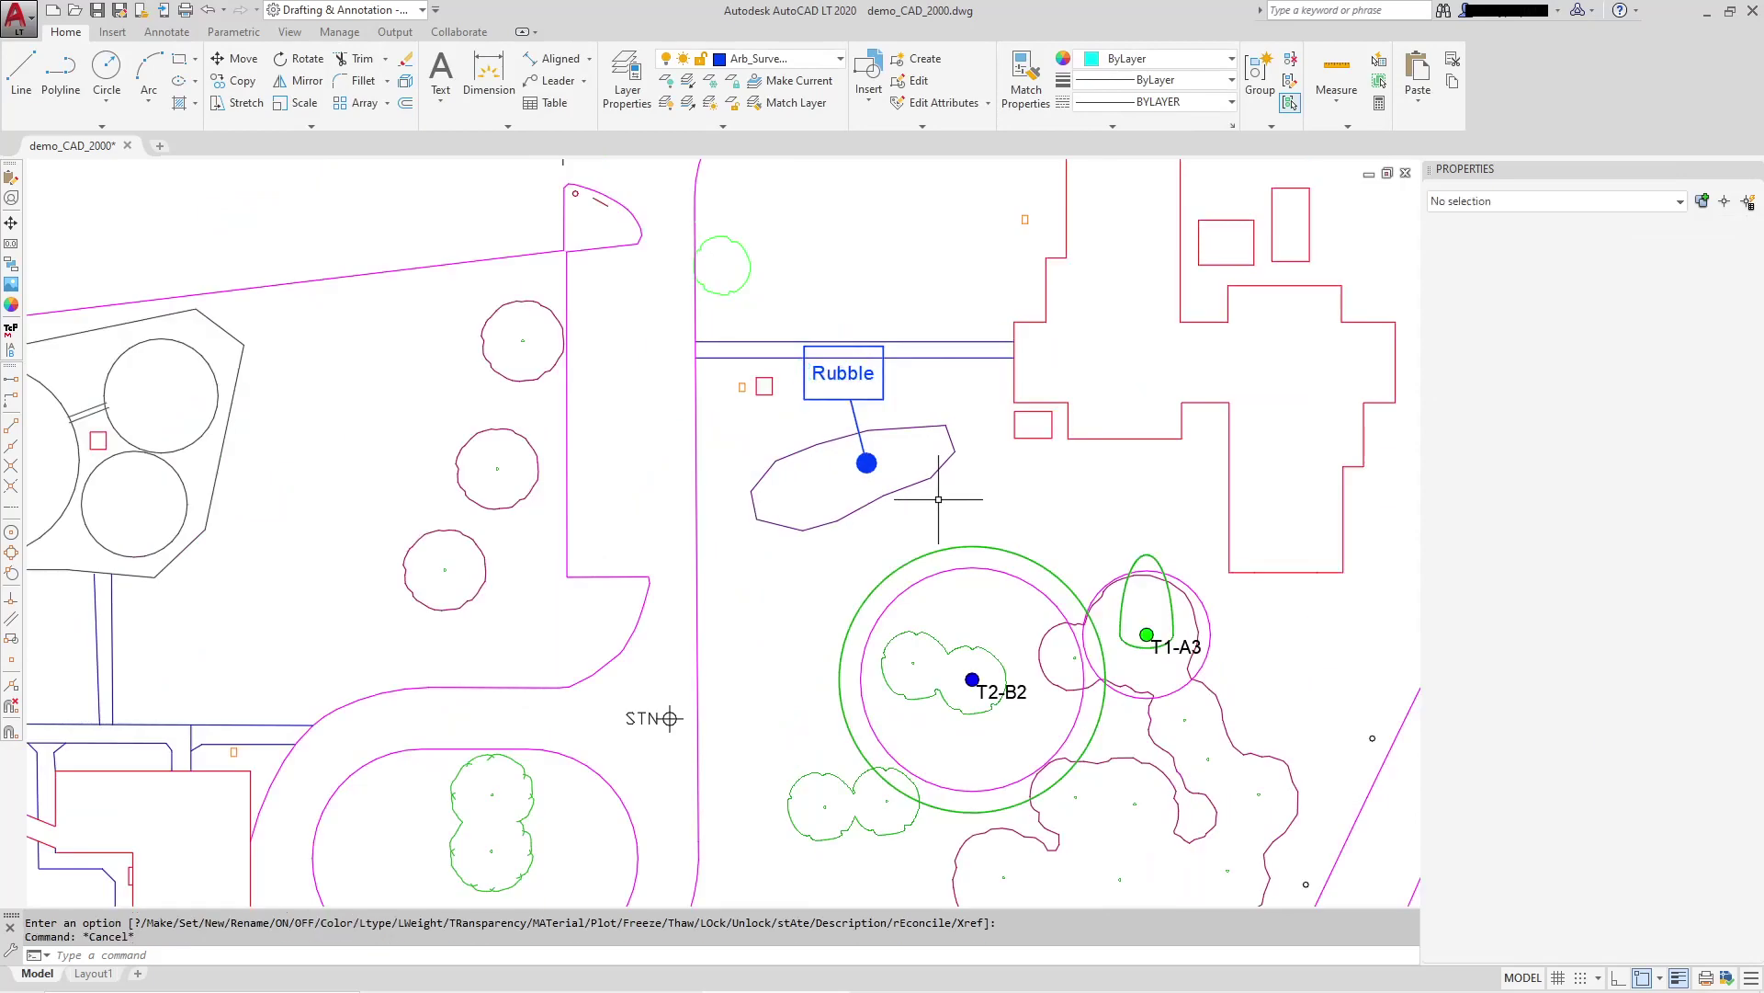
Step: Inspect the recoloured annotation, switch back to AxciScape and check the DXF file options of the CAD export without building
scroll(841, 568, up, 4)
scroll(841, 568, down, 4)
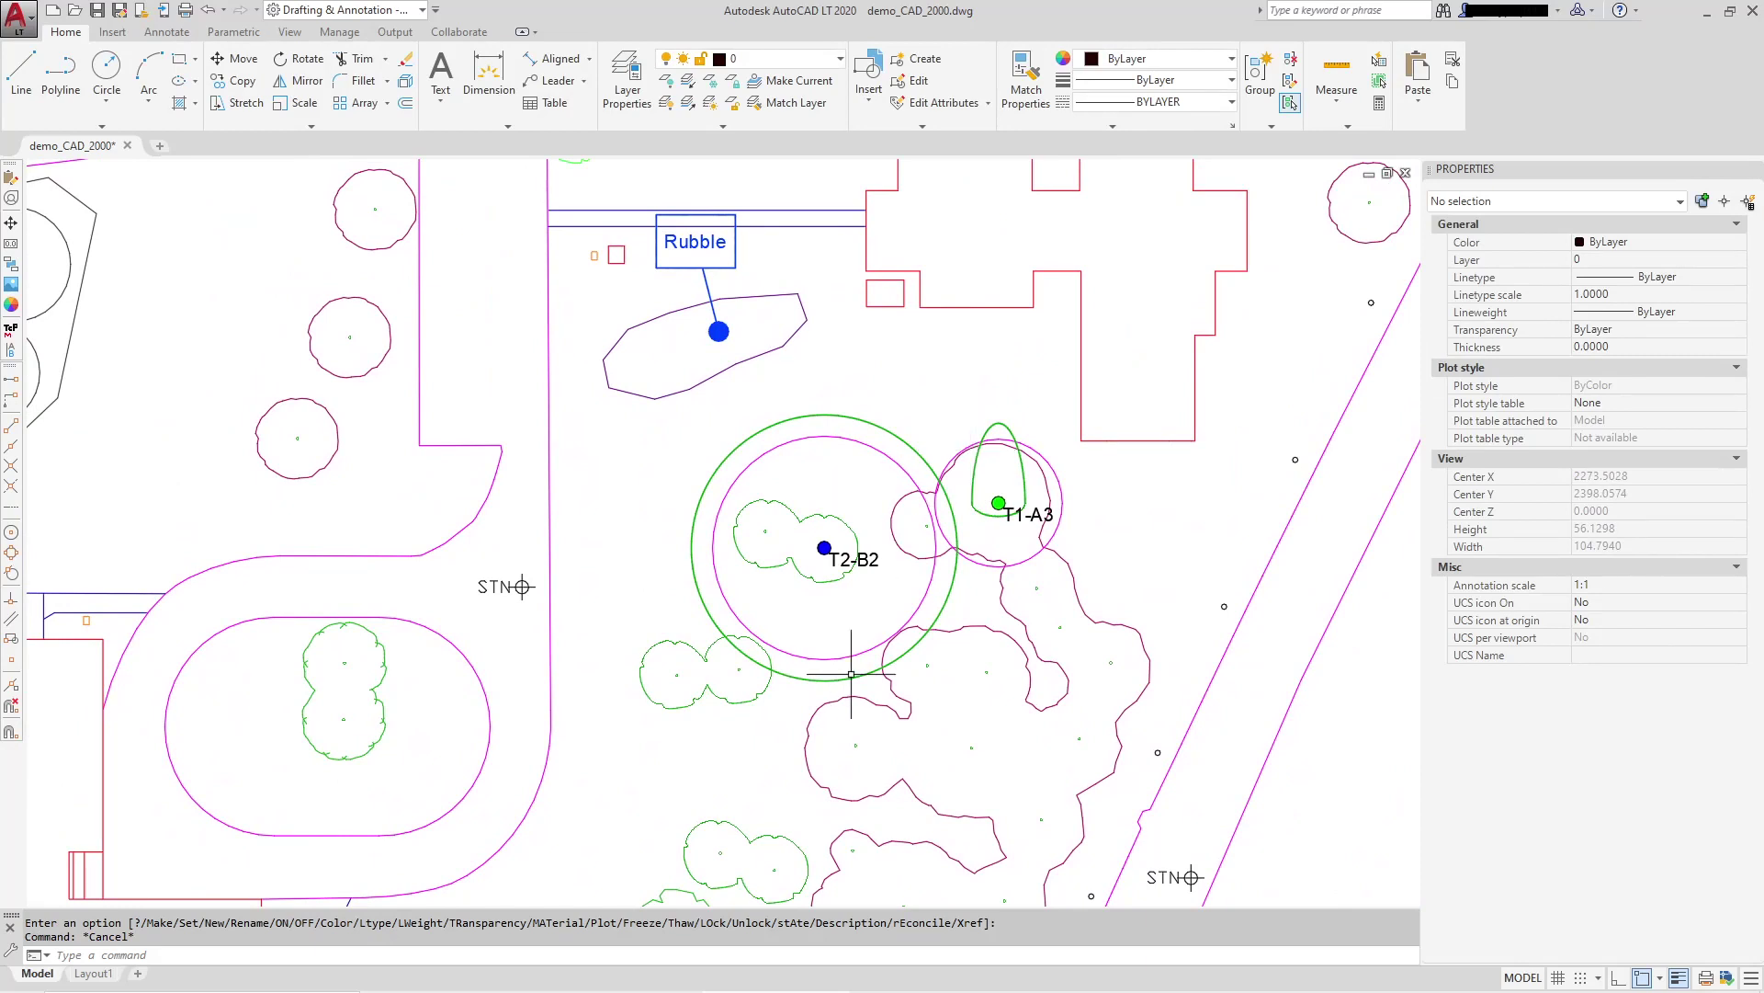
mouse_move(938, 983)
click(1067, 974)
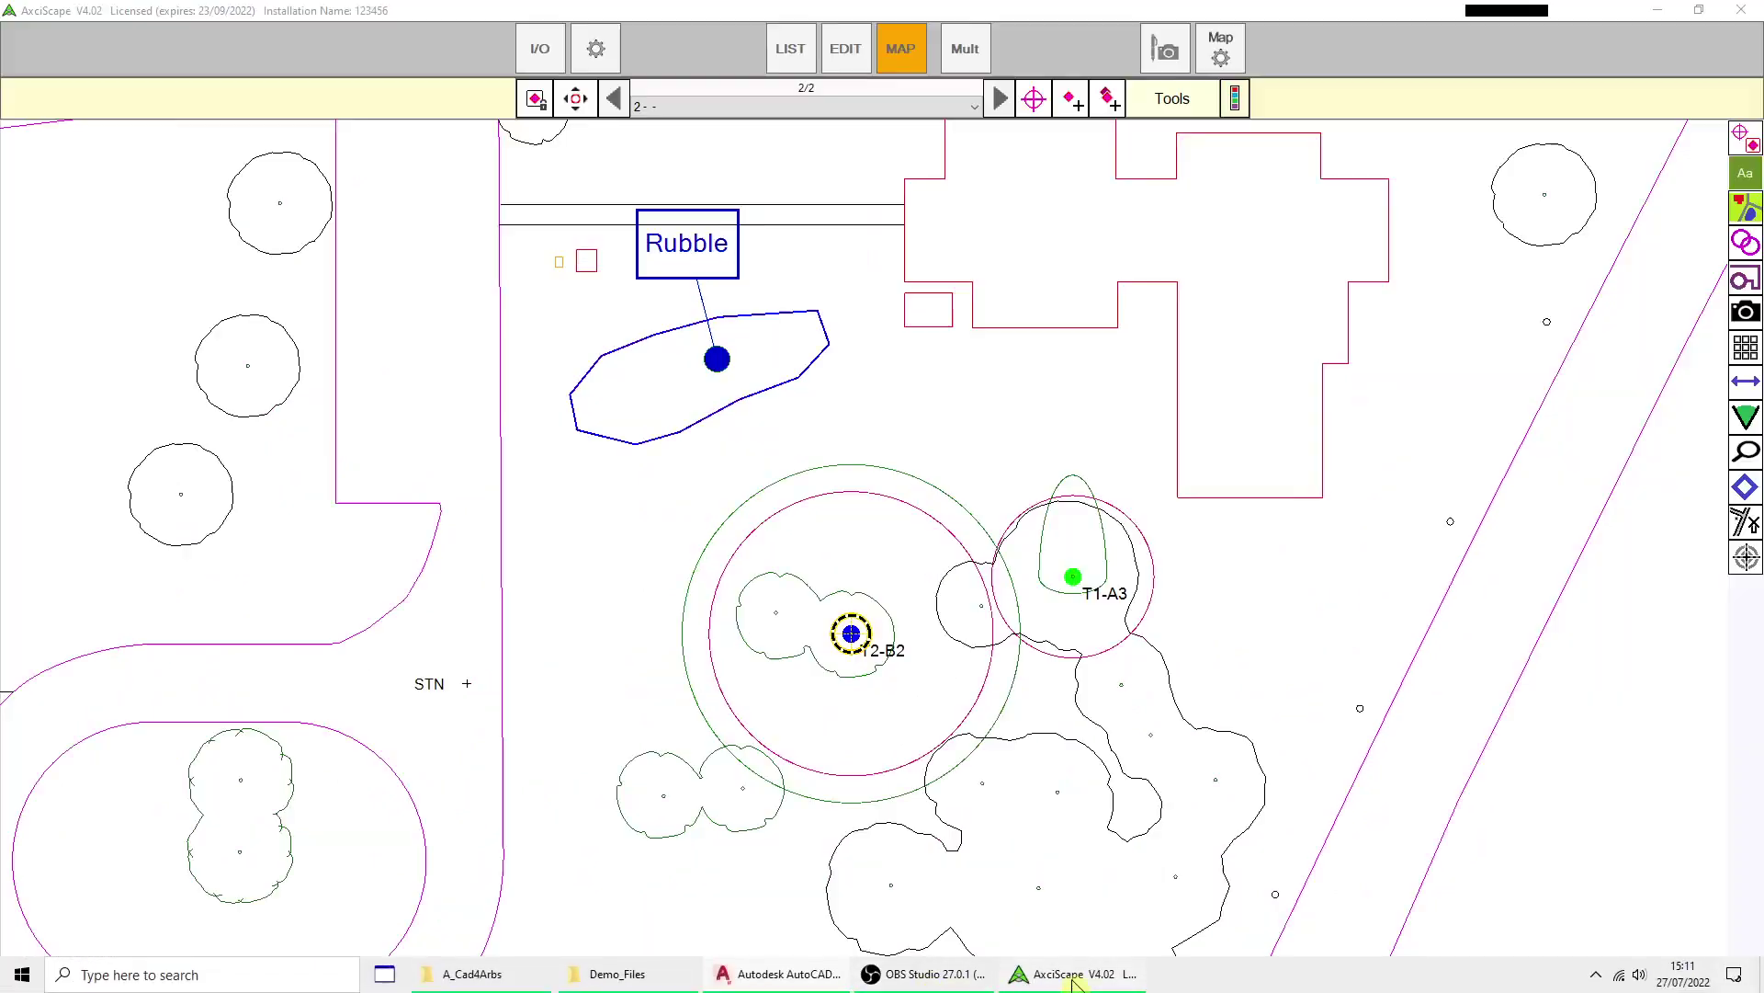
click(540, 51)
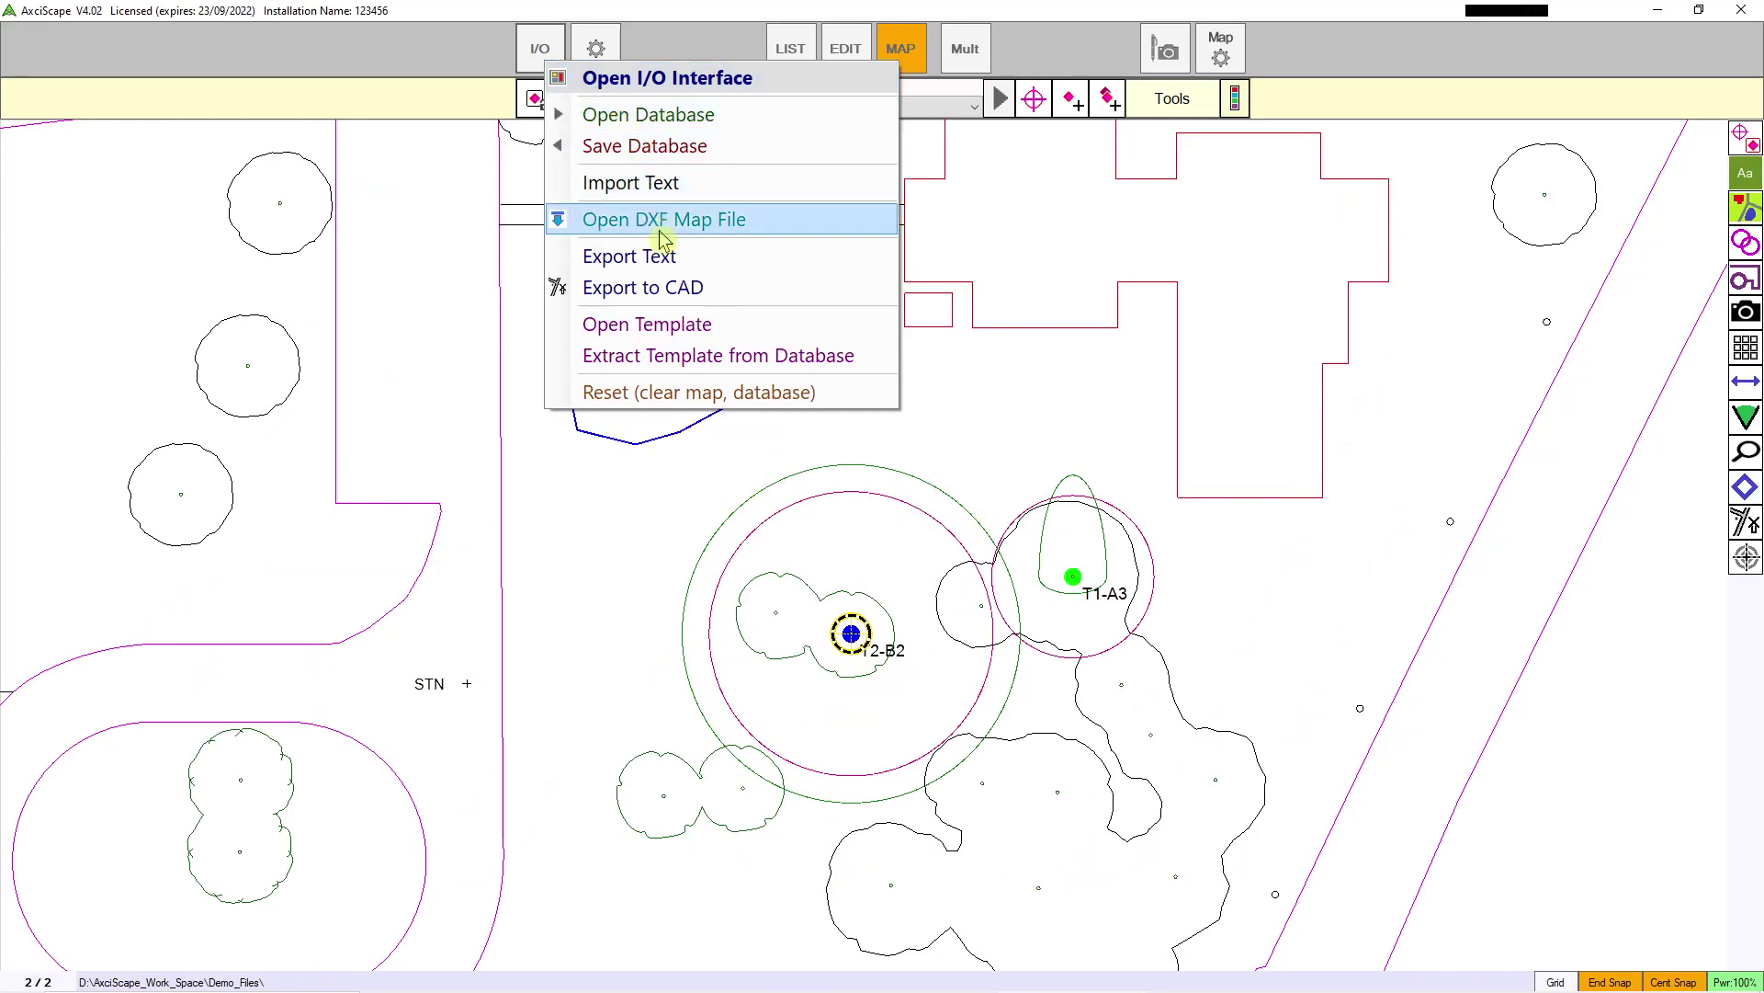
click(655, 288)
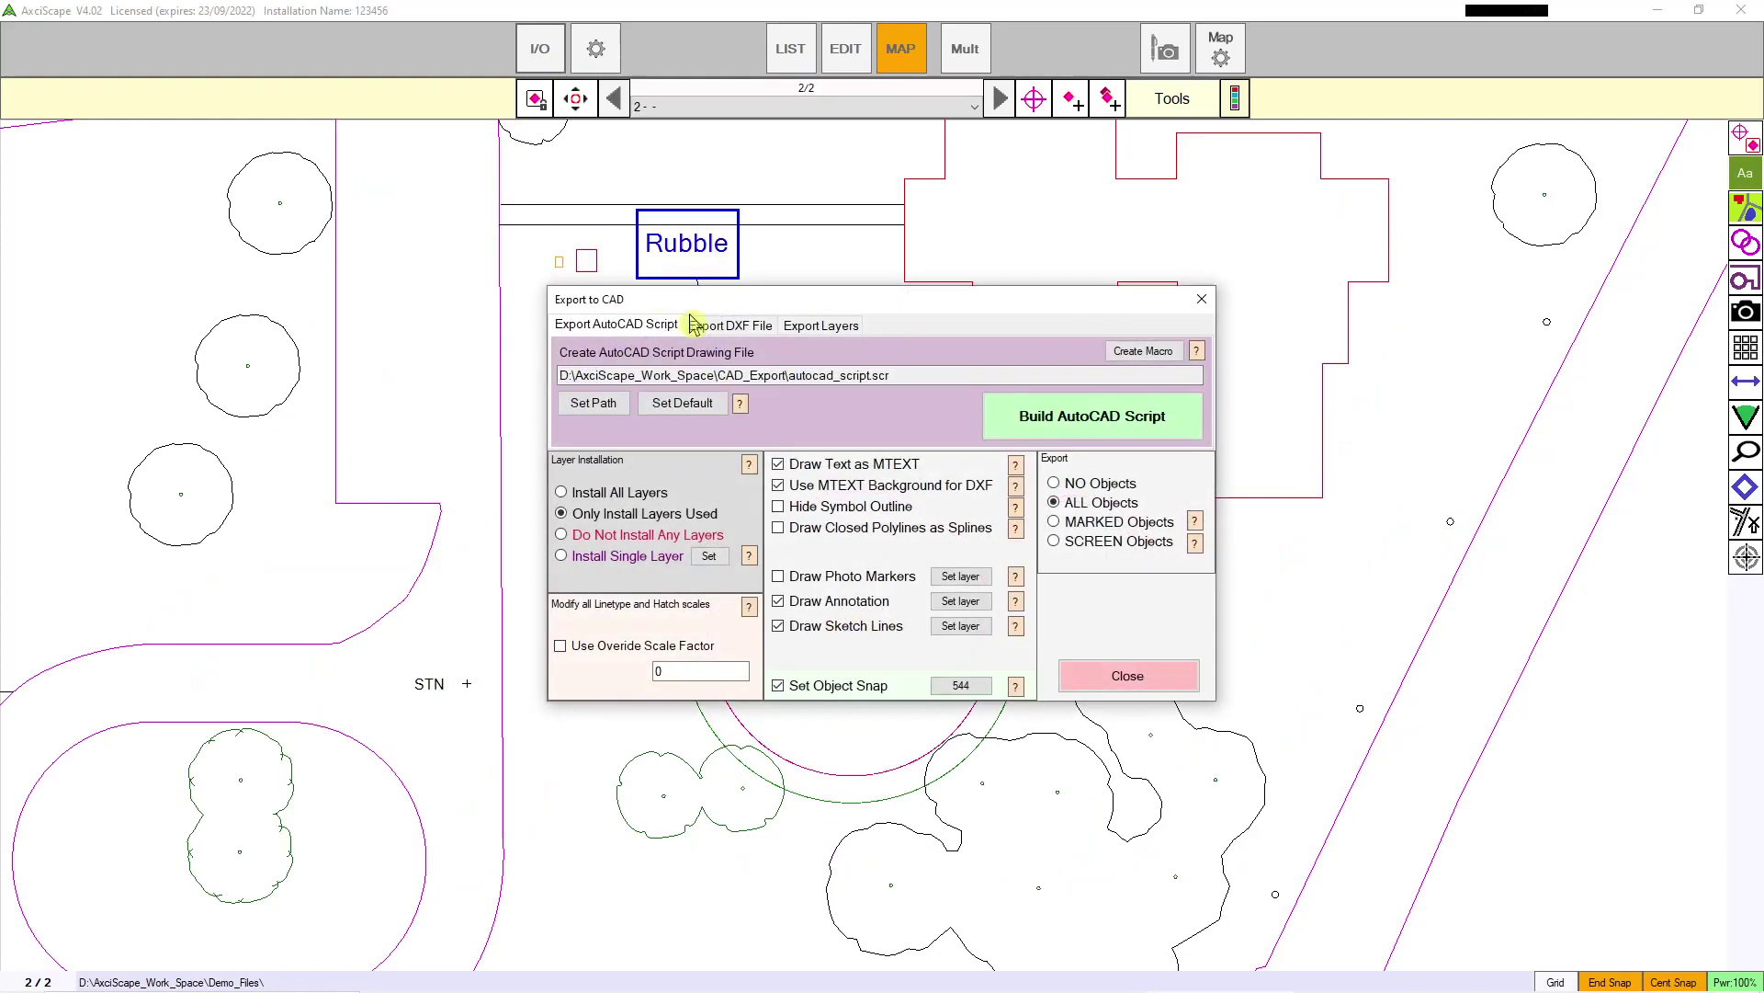
click(729, 325)
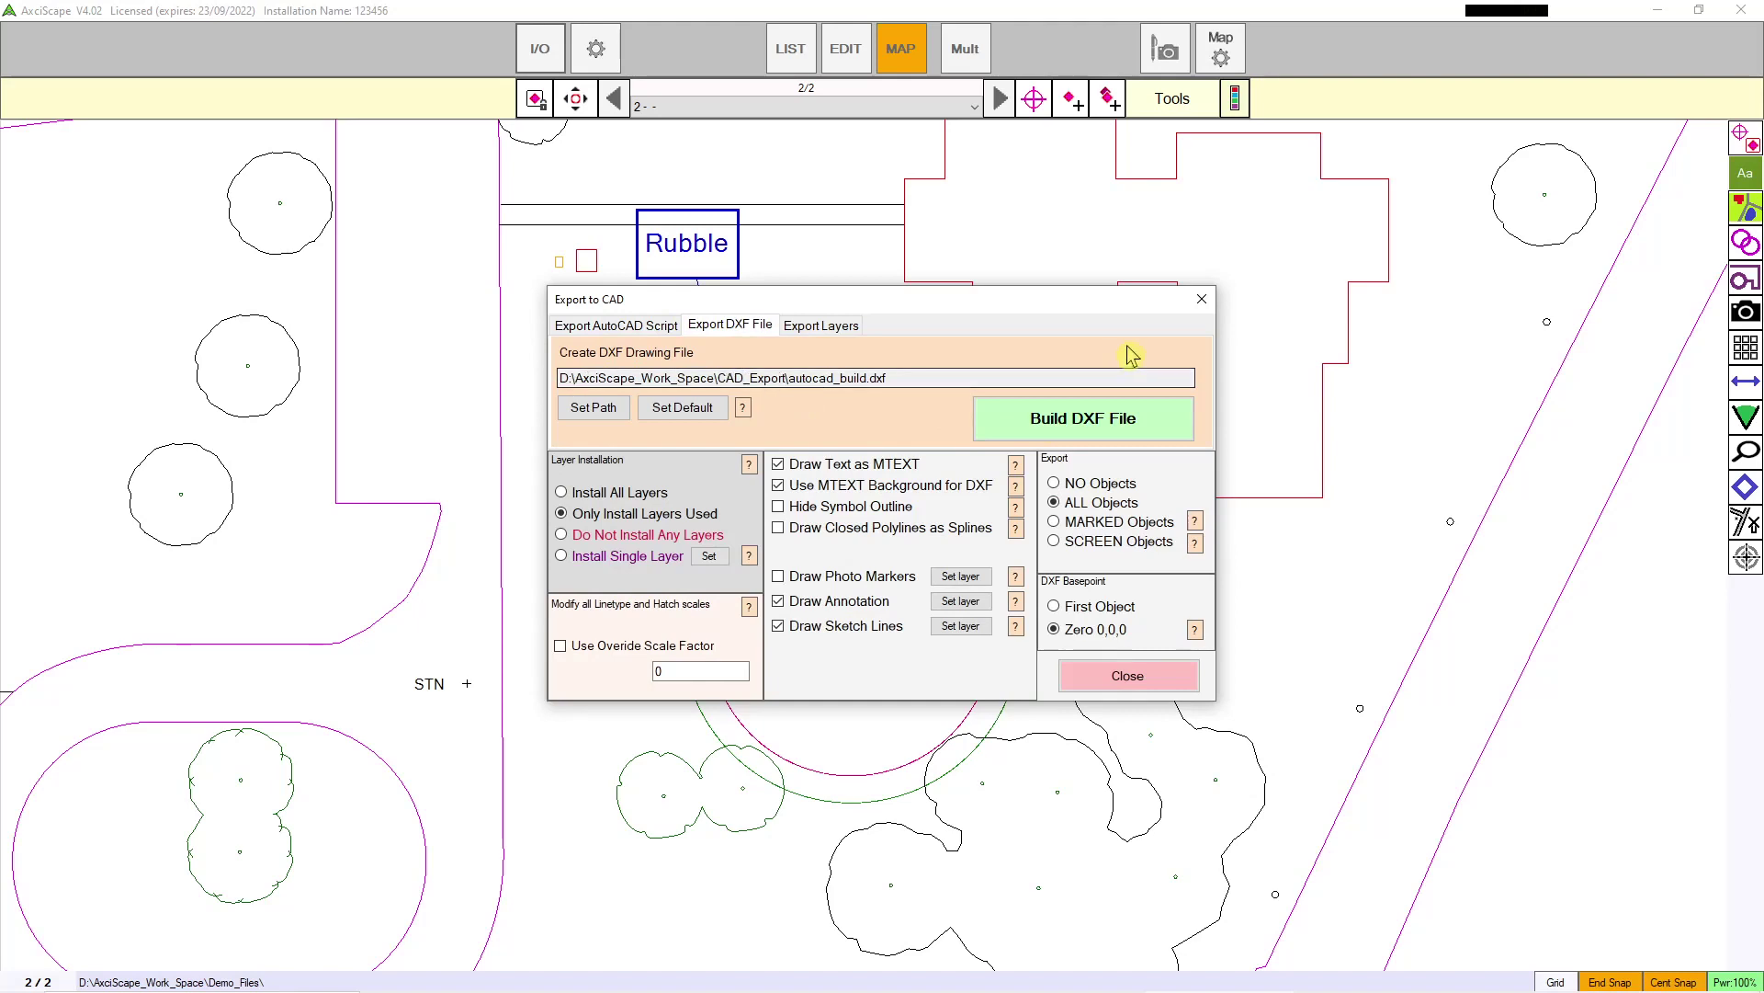
click(1201, 299)
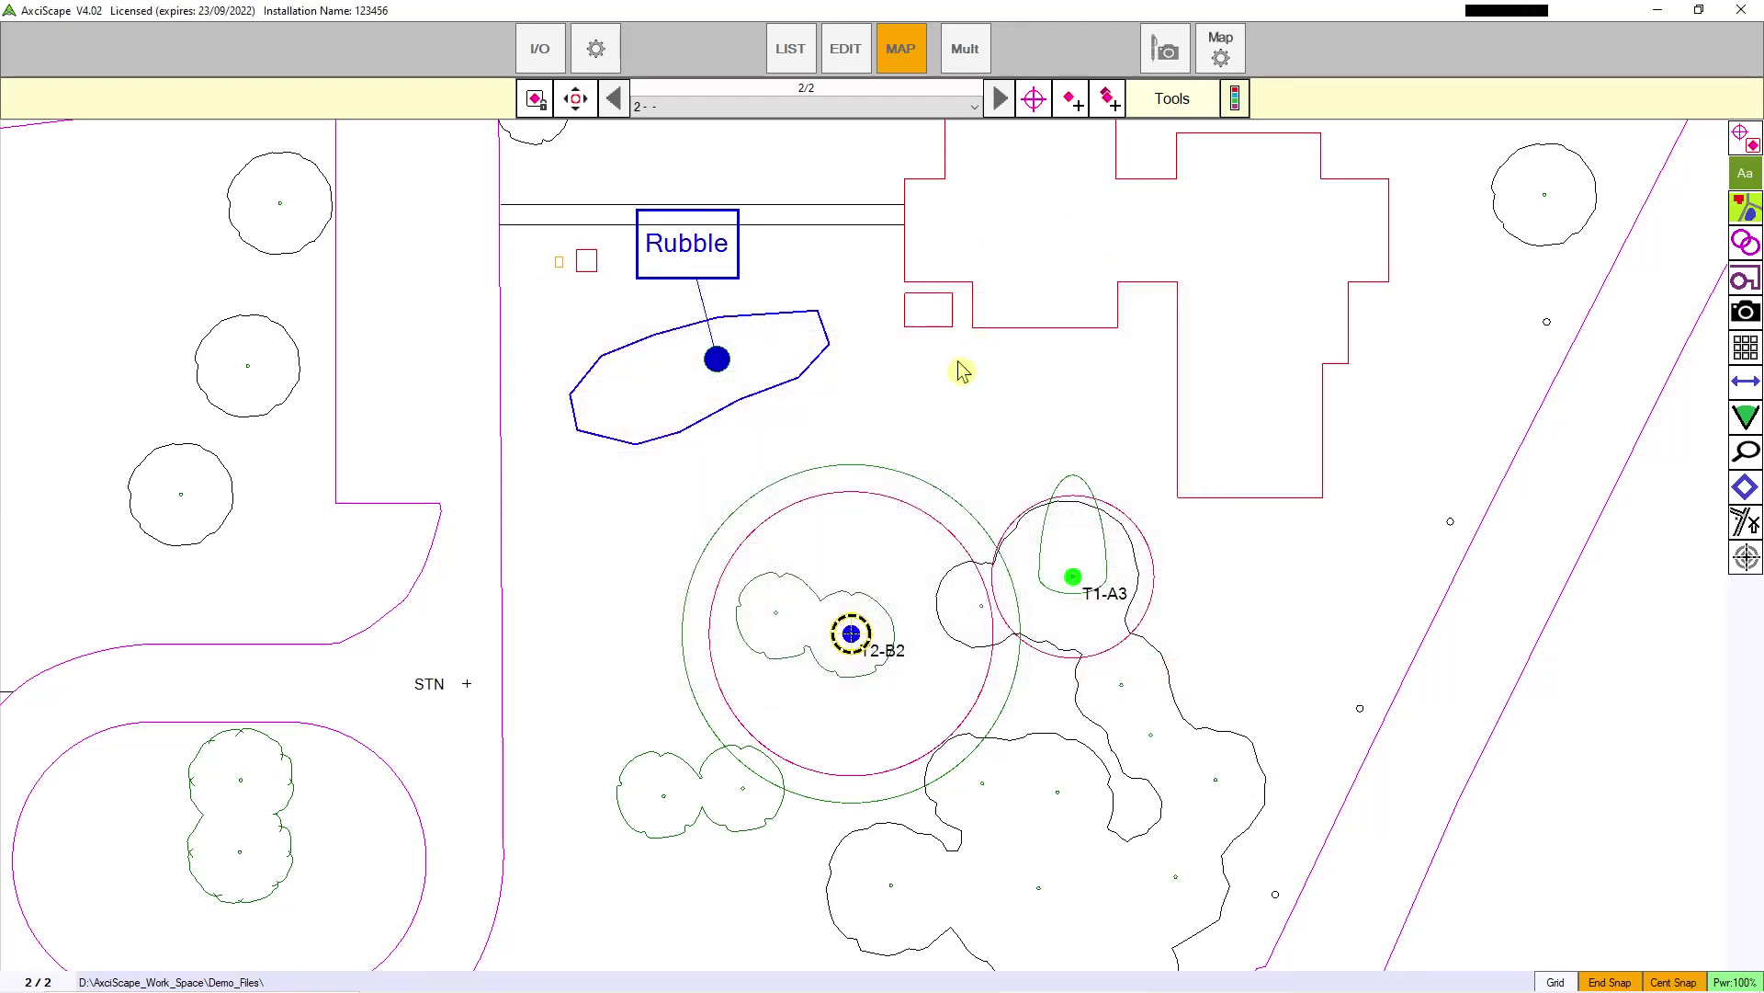
Step: Review the plotted trees on the map and their survey records in the list view
scroll(1009, 370, down, 1)
scroll(902, 395, down, 1)
scroll(922, 575, down, 1)
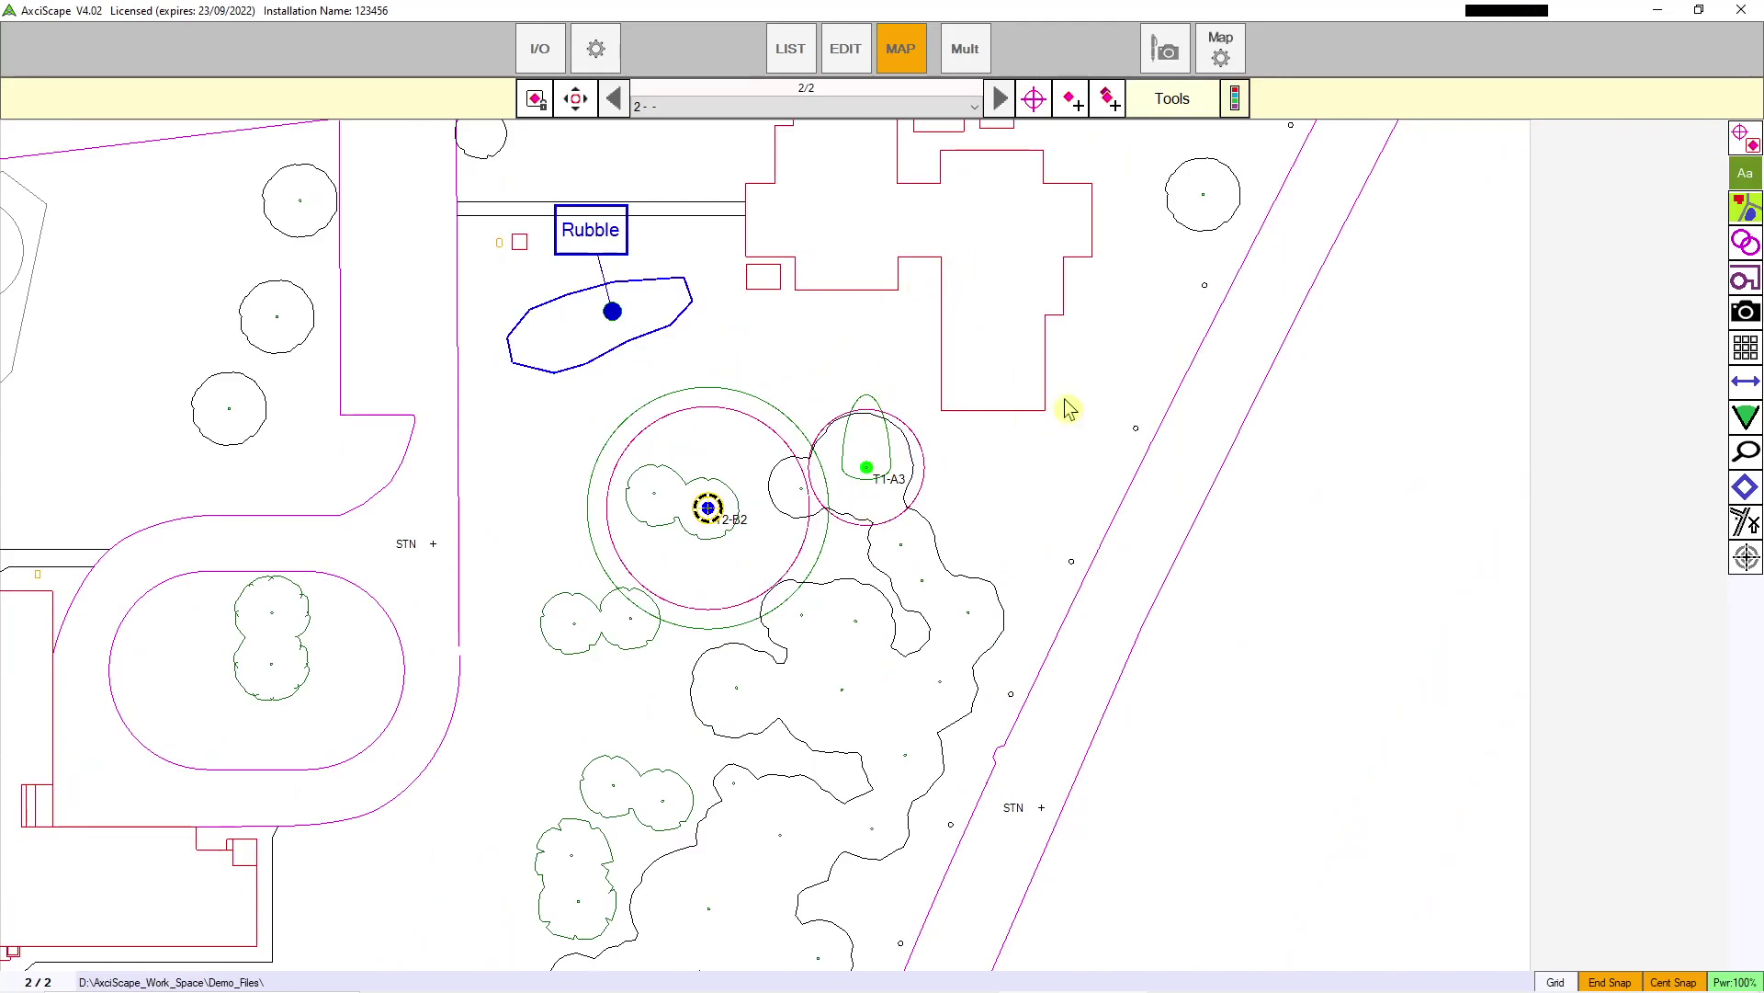
click(792, 49)
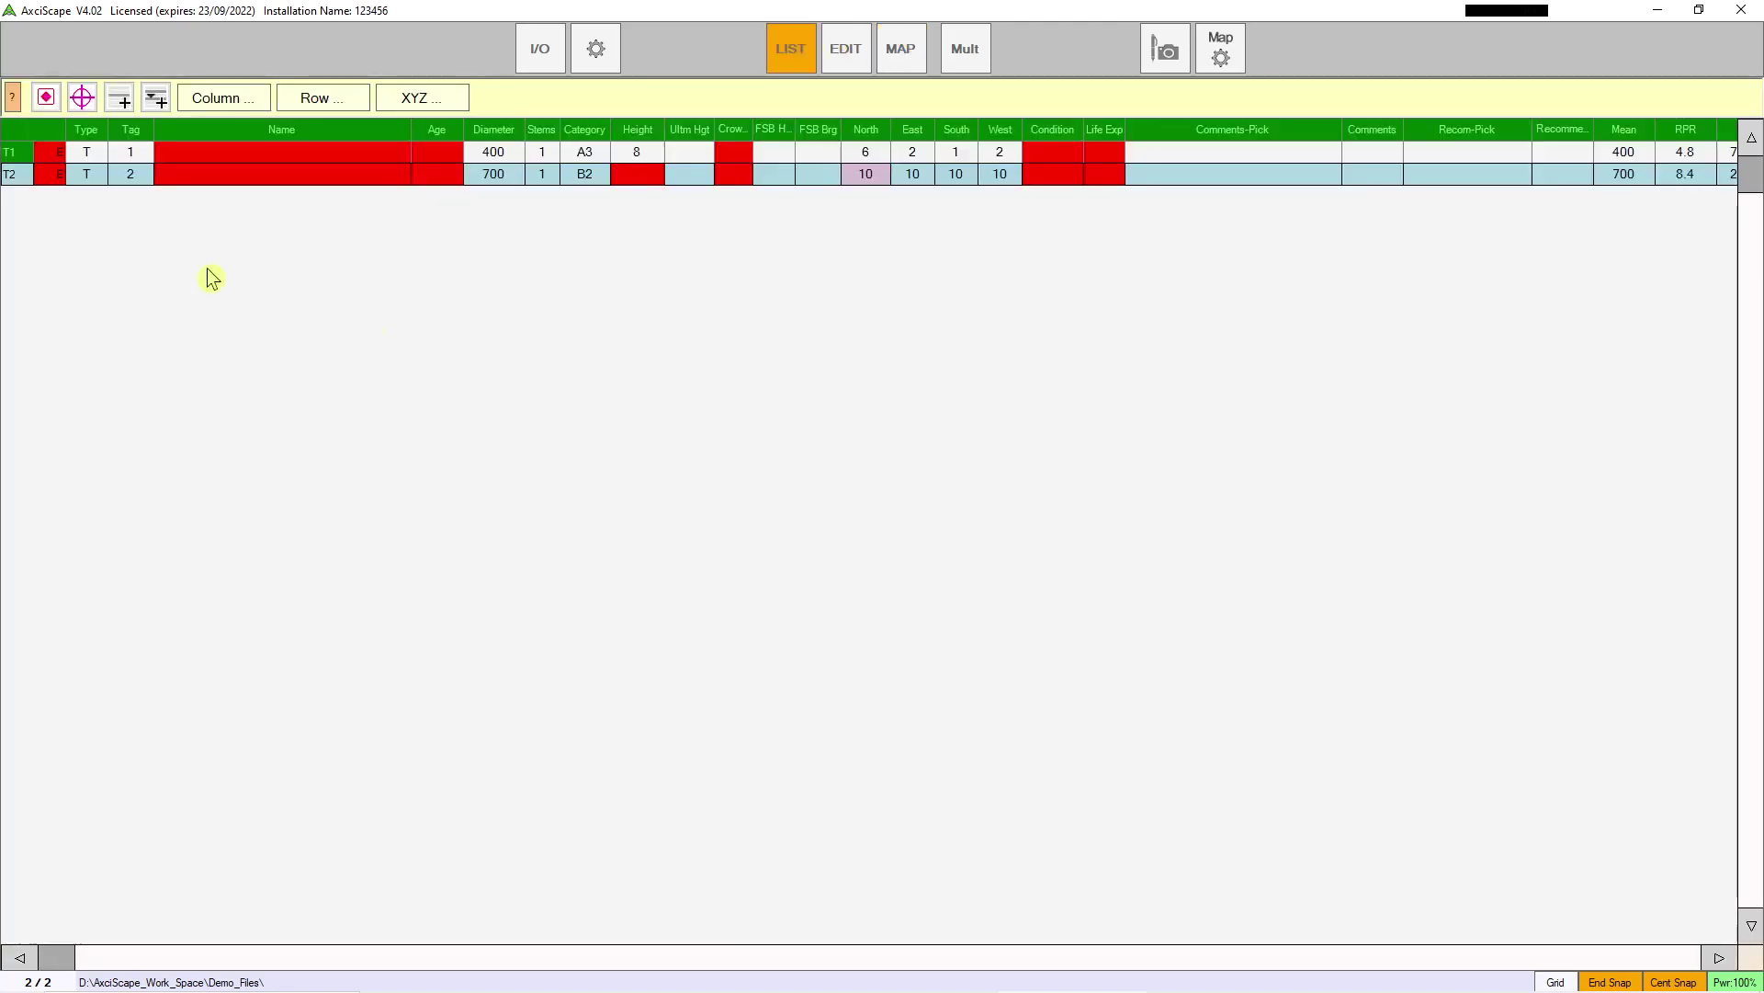
Step: Open the demo BS5837 database, discarding the unsaved changes to the current database
click(544, 53)
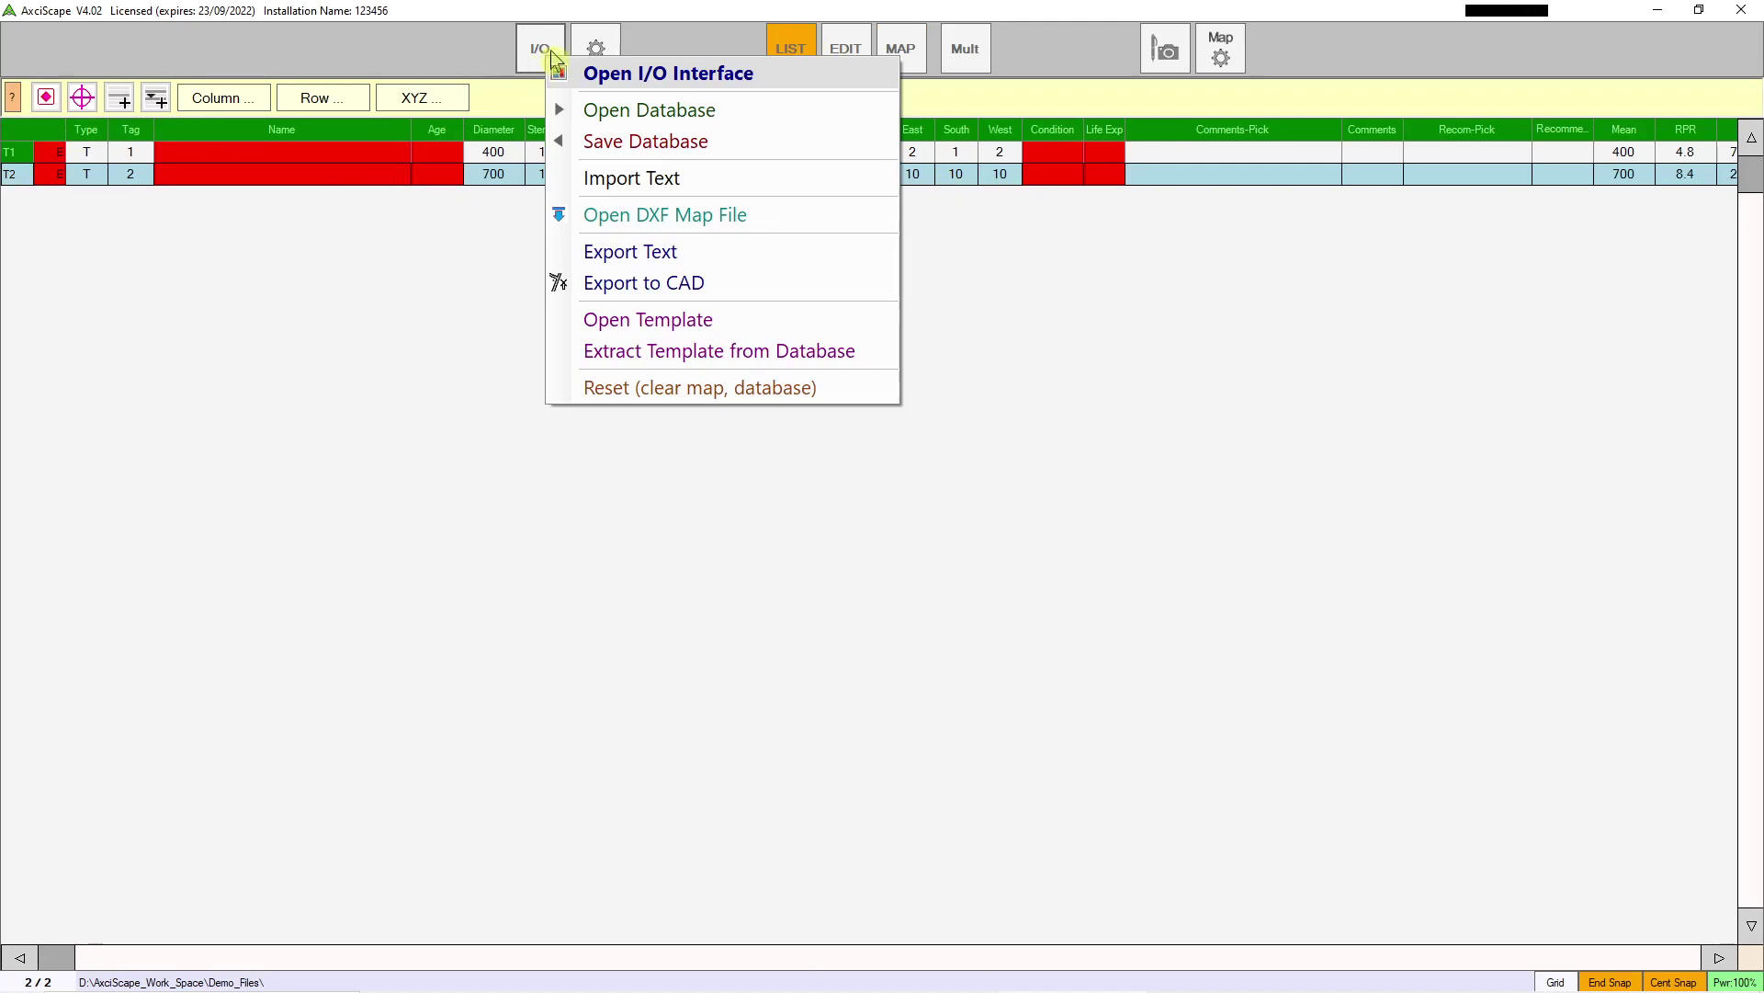
click(614, 74)
click(931, 331)
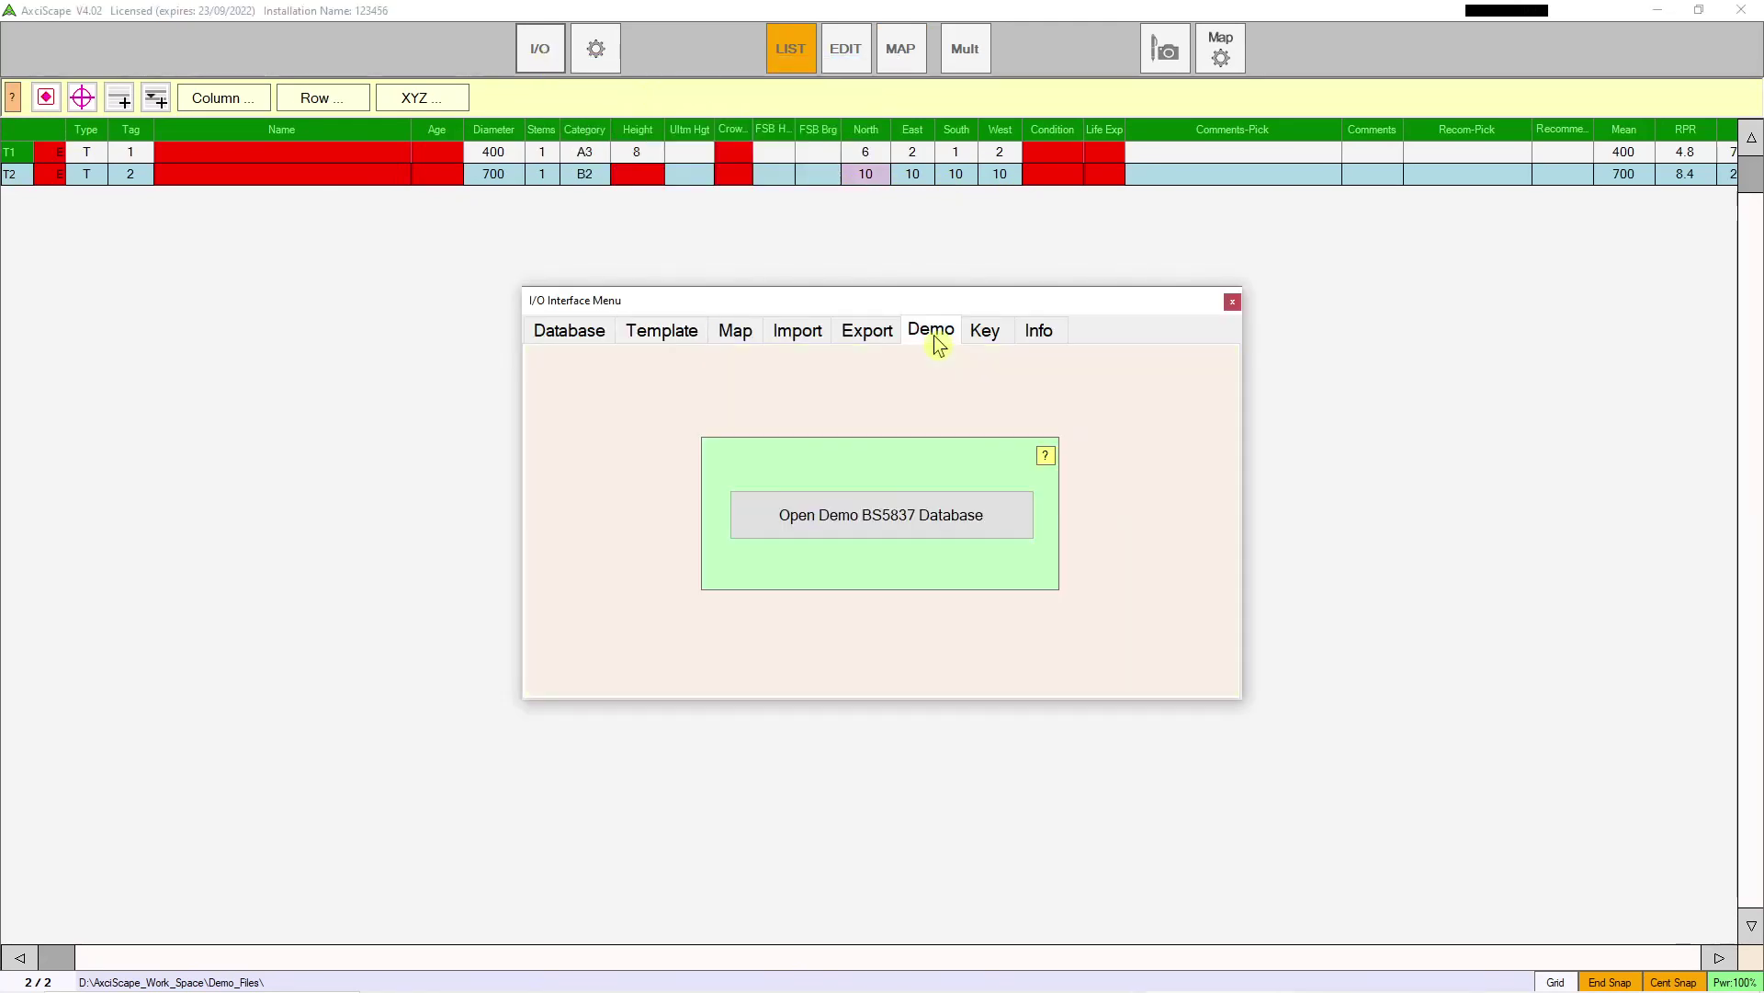
click(918, 506)
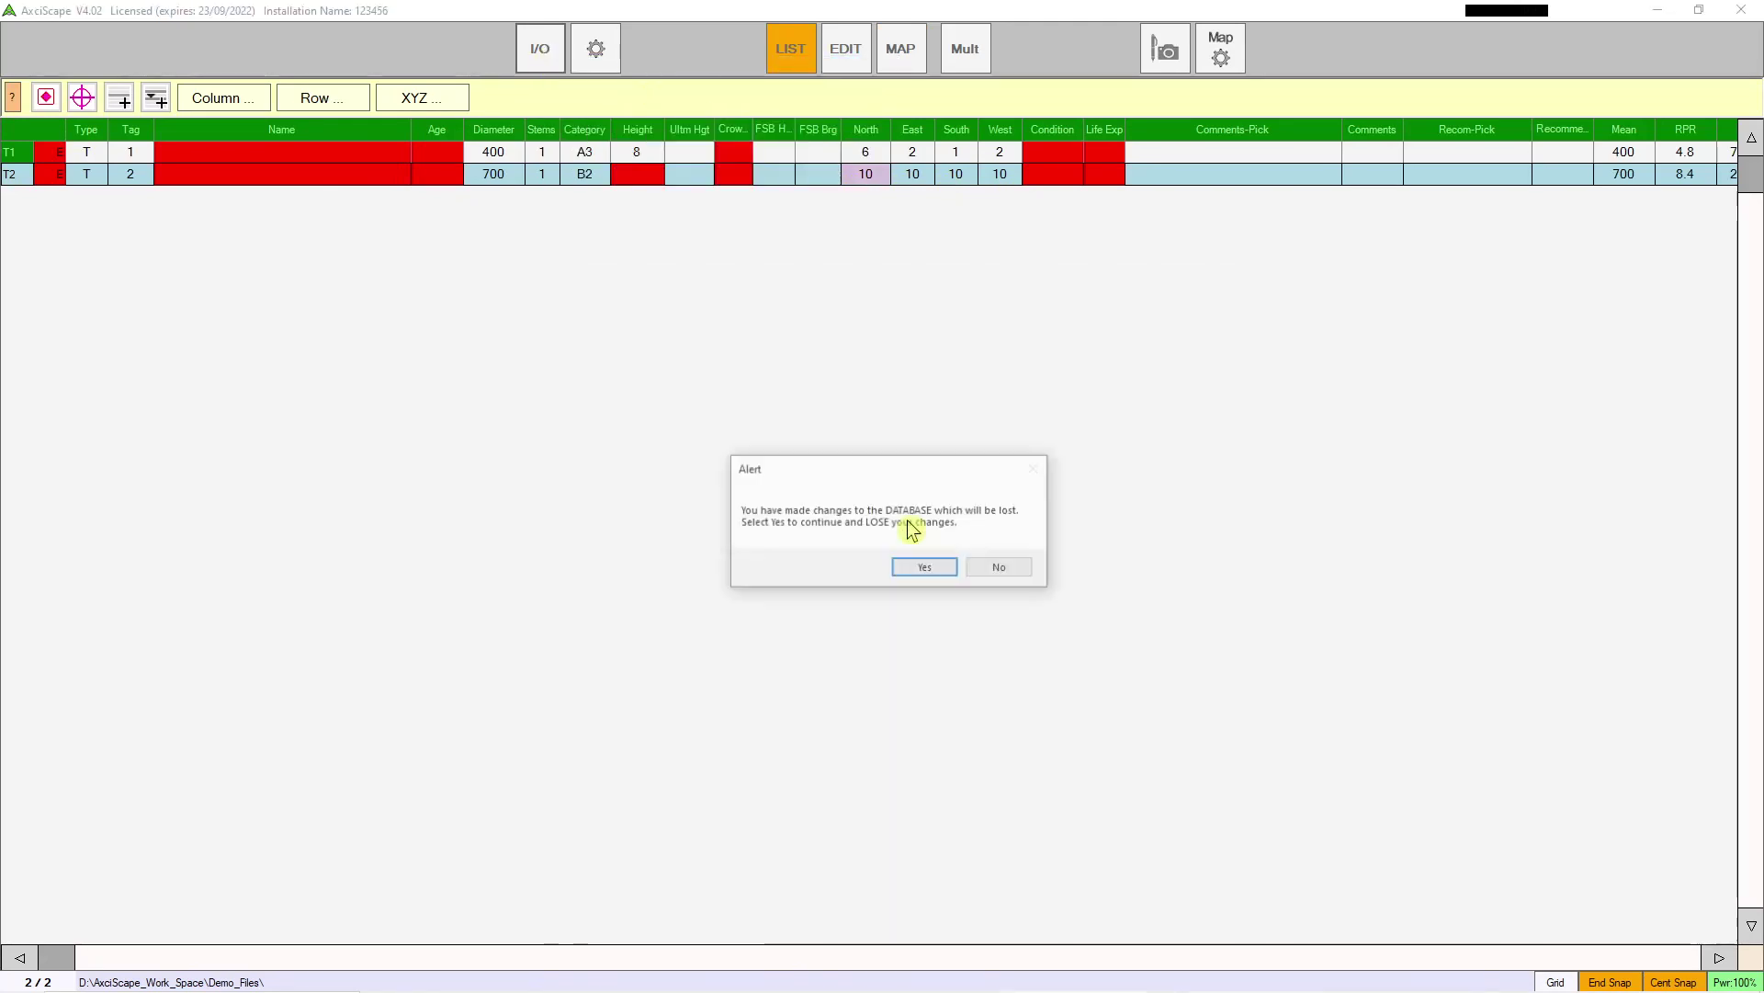
click(917, 570)
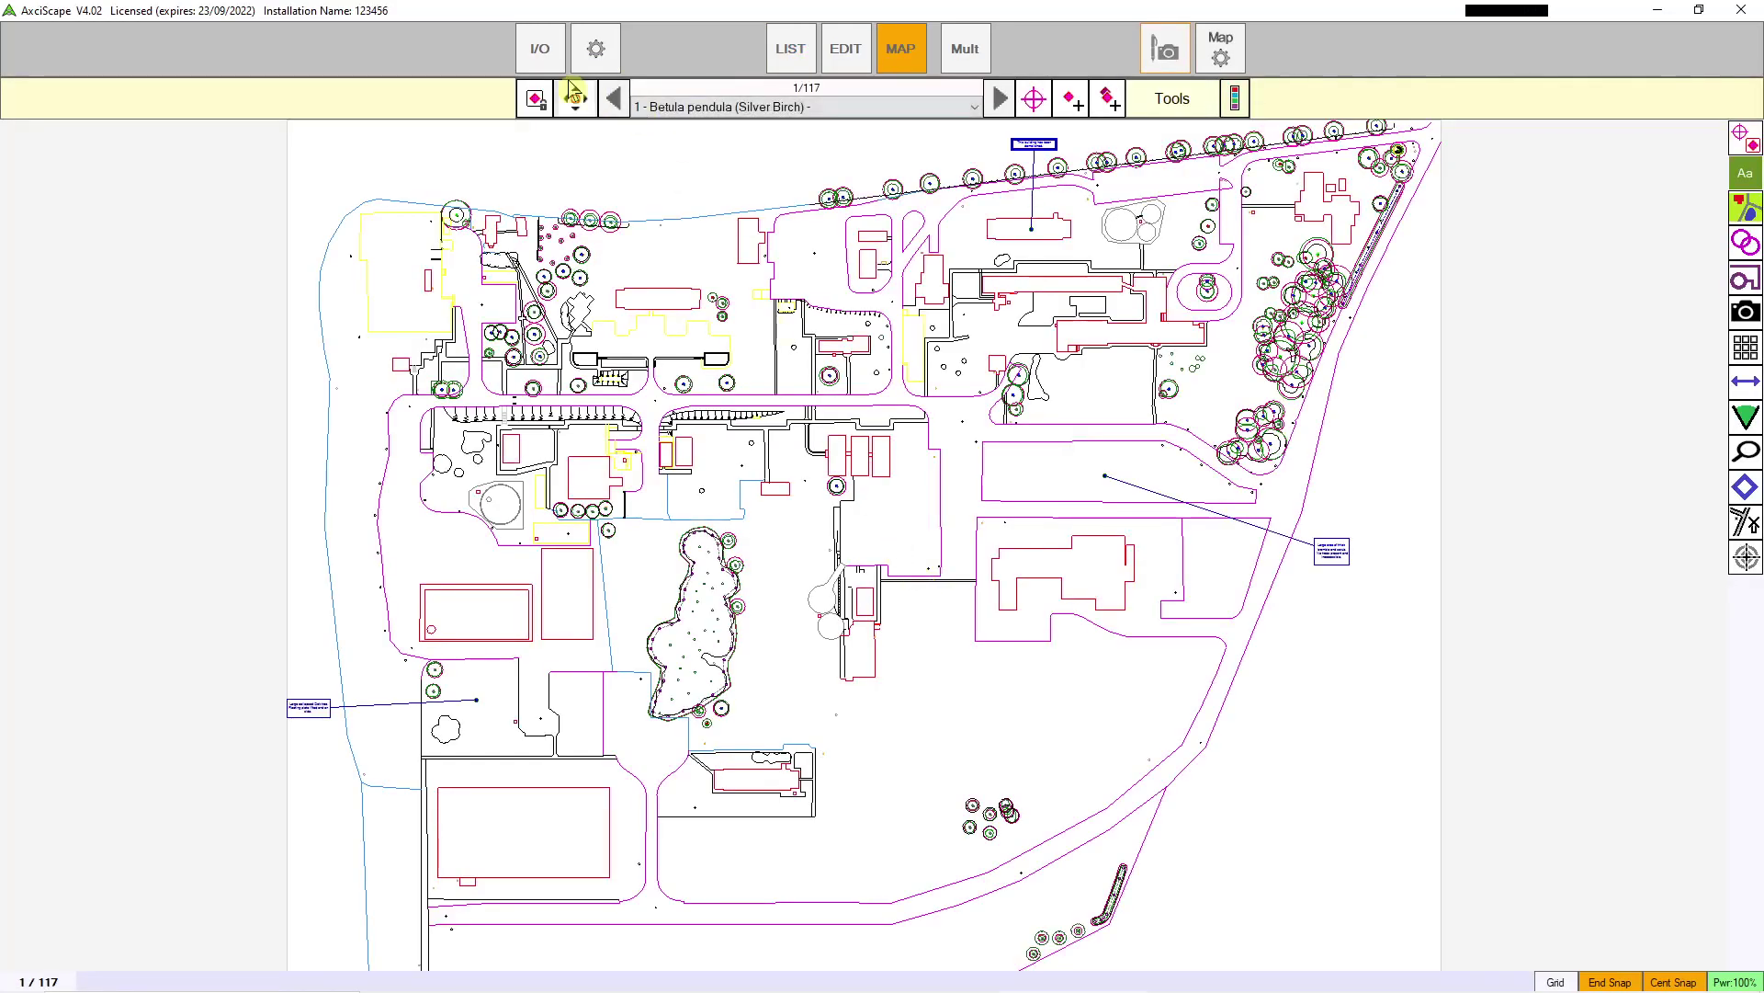
Step: Export the survey records to the clipboard with the BS5837 text export set, tab-separated and including the header line
click(543, 53)
click(712, 265)
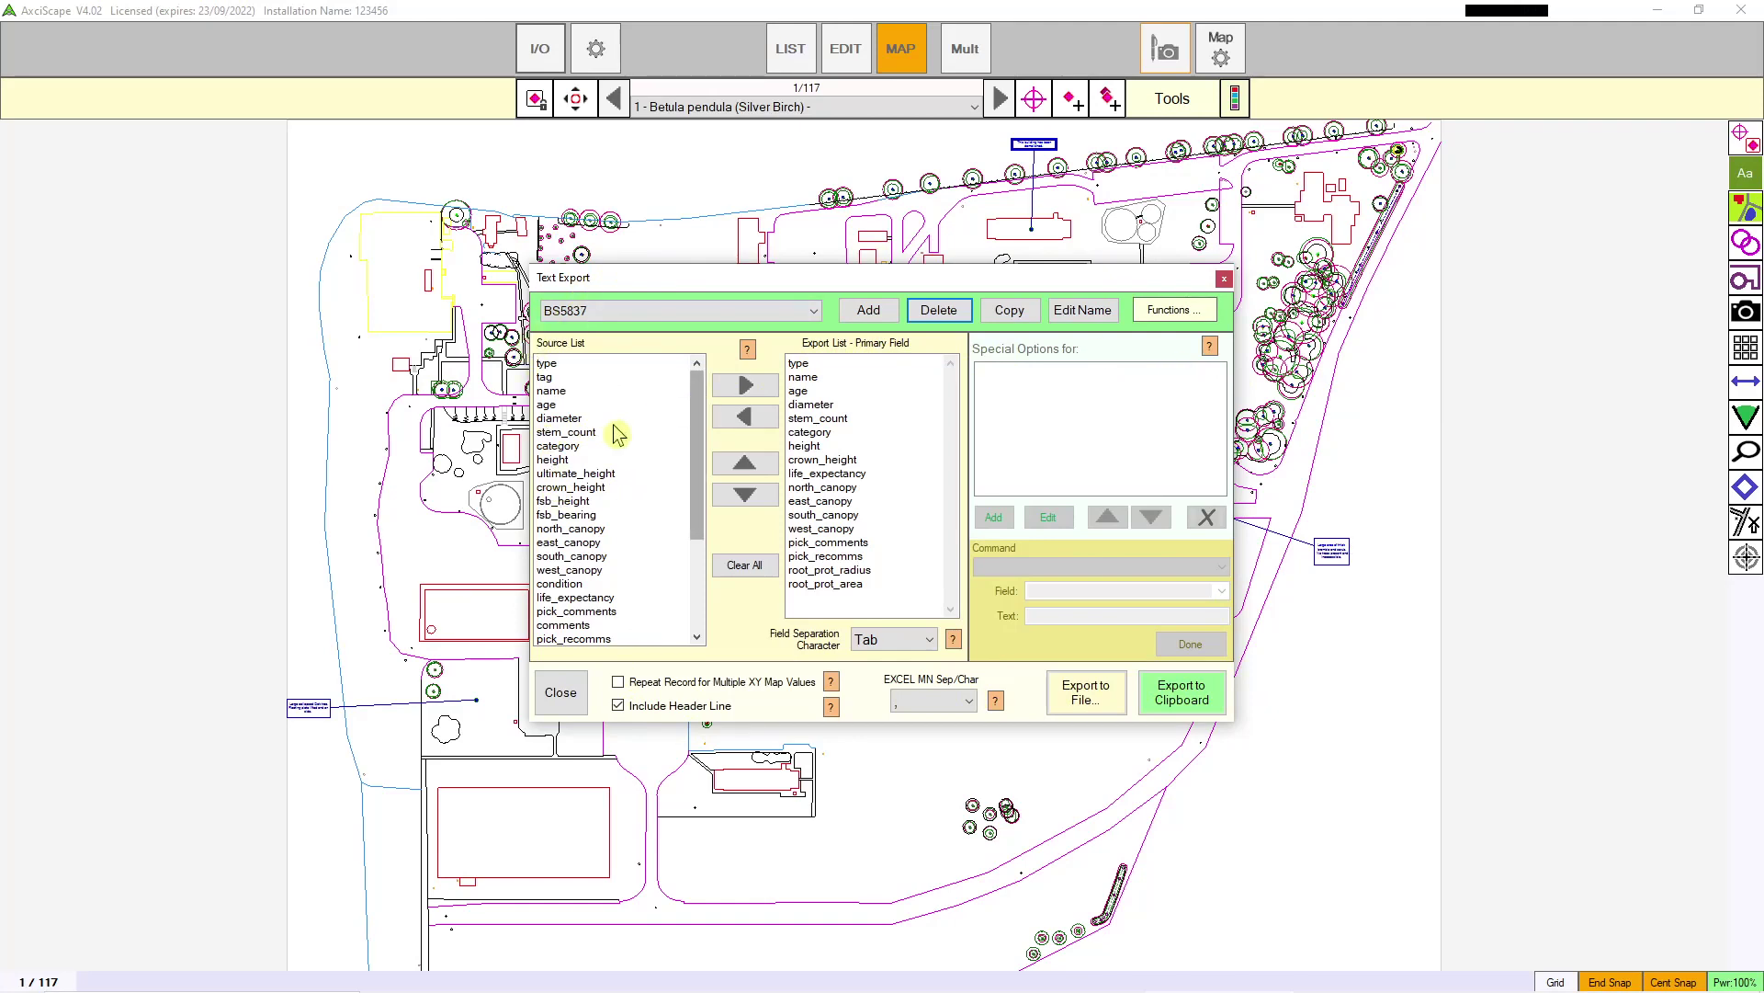
scroll(609, 514, down, 3)
scroll(610, 496, up, 3)
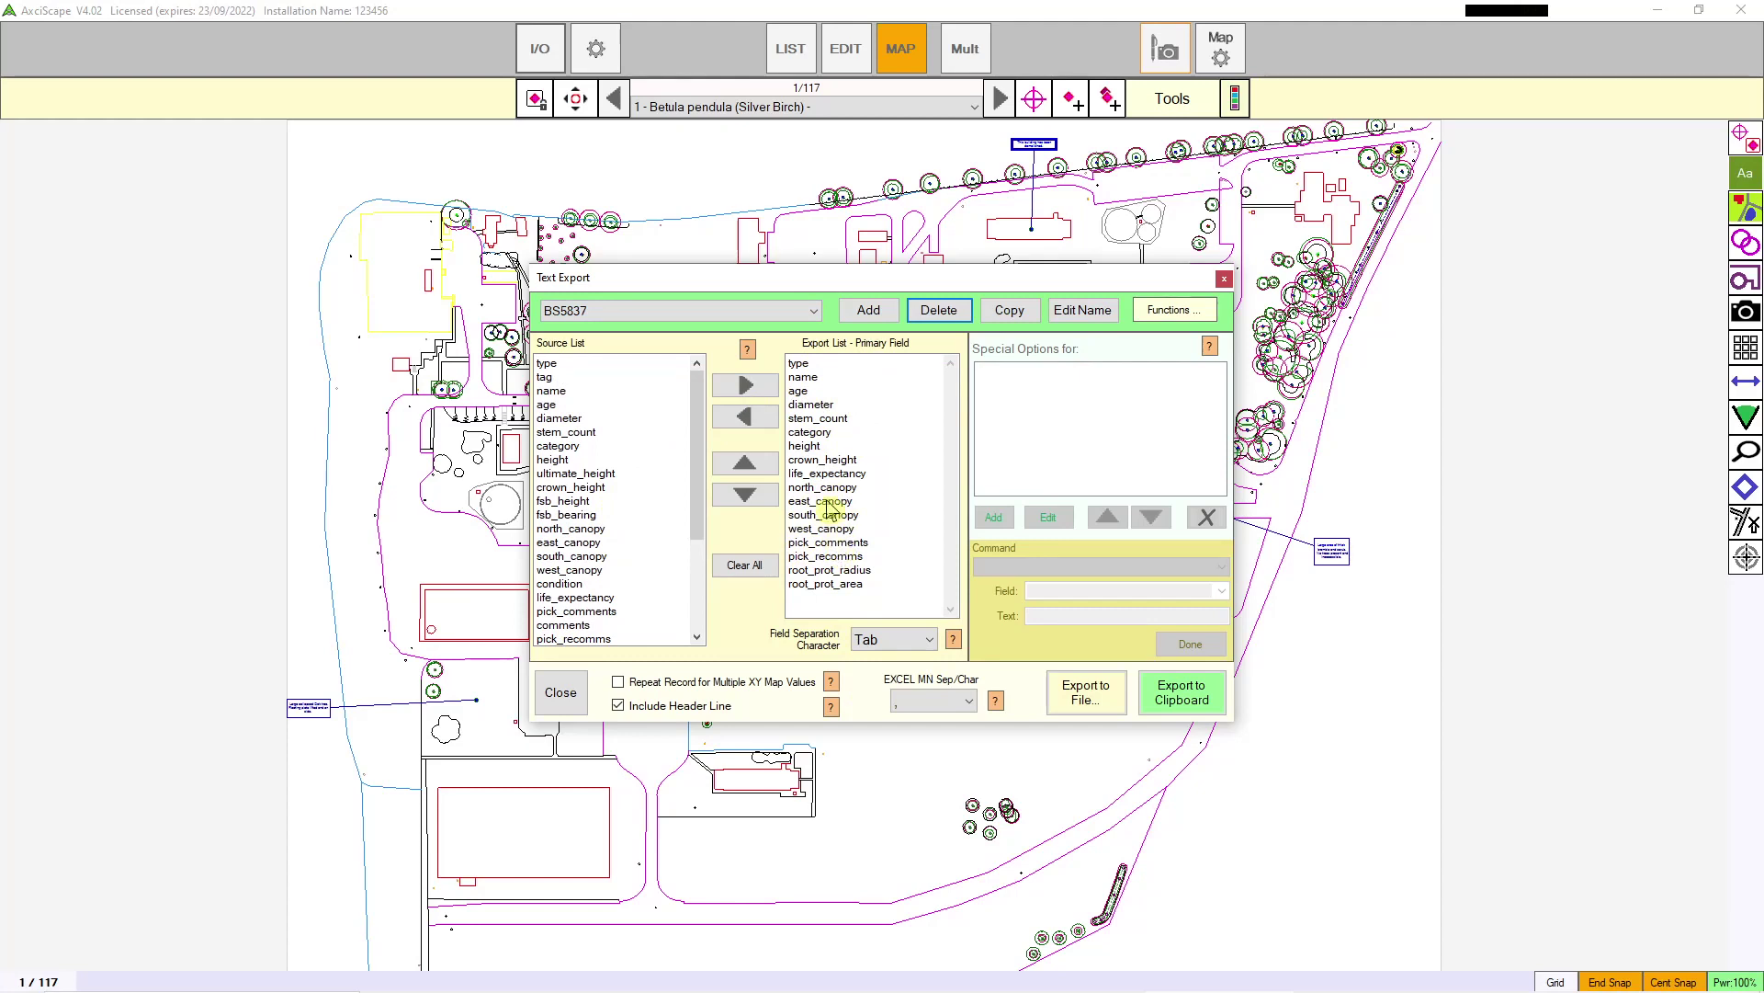
click(1183, 700)
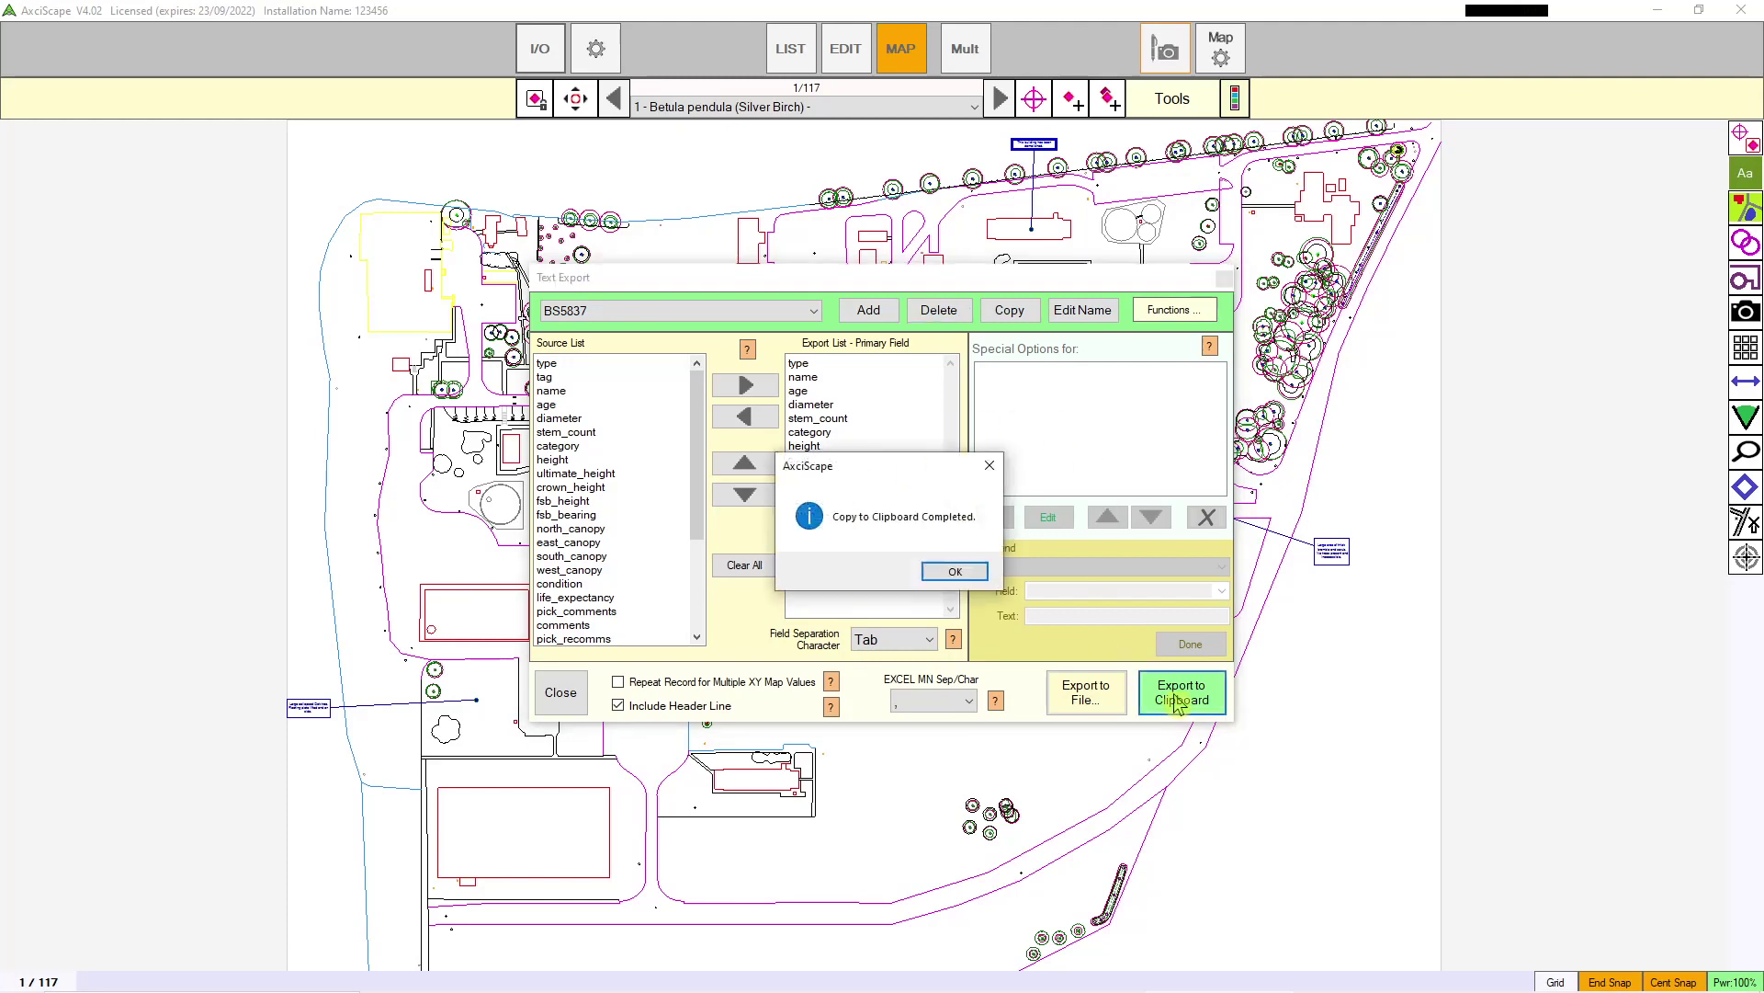
click(956, 572)
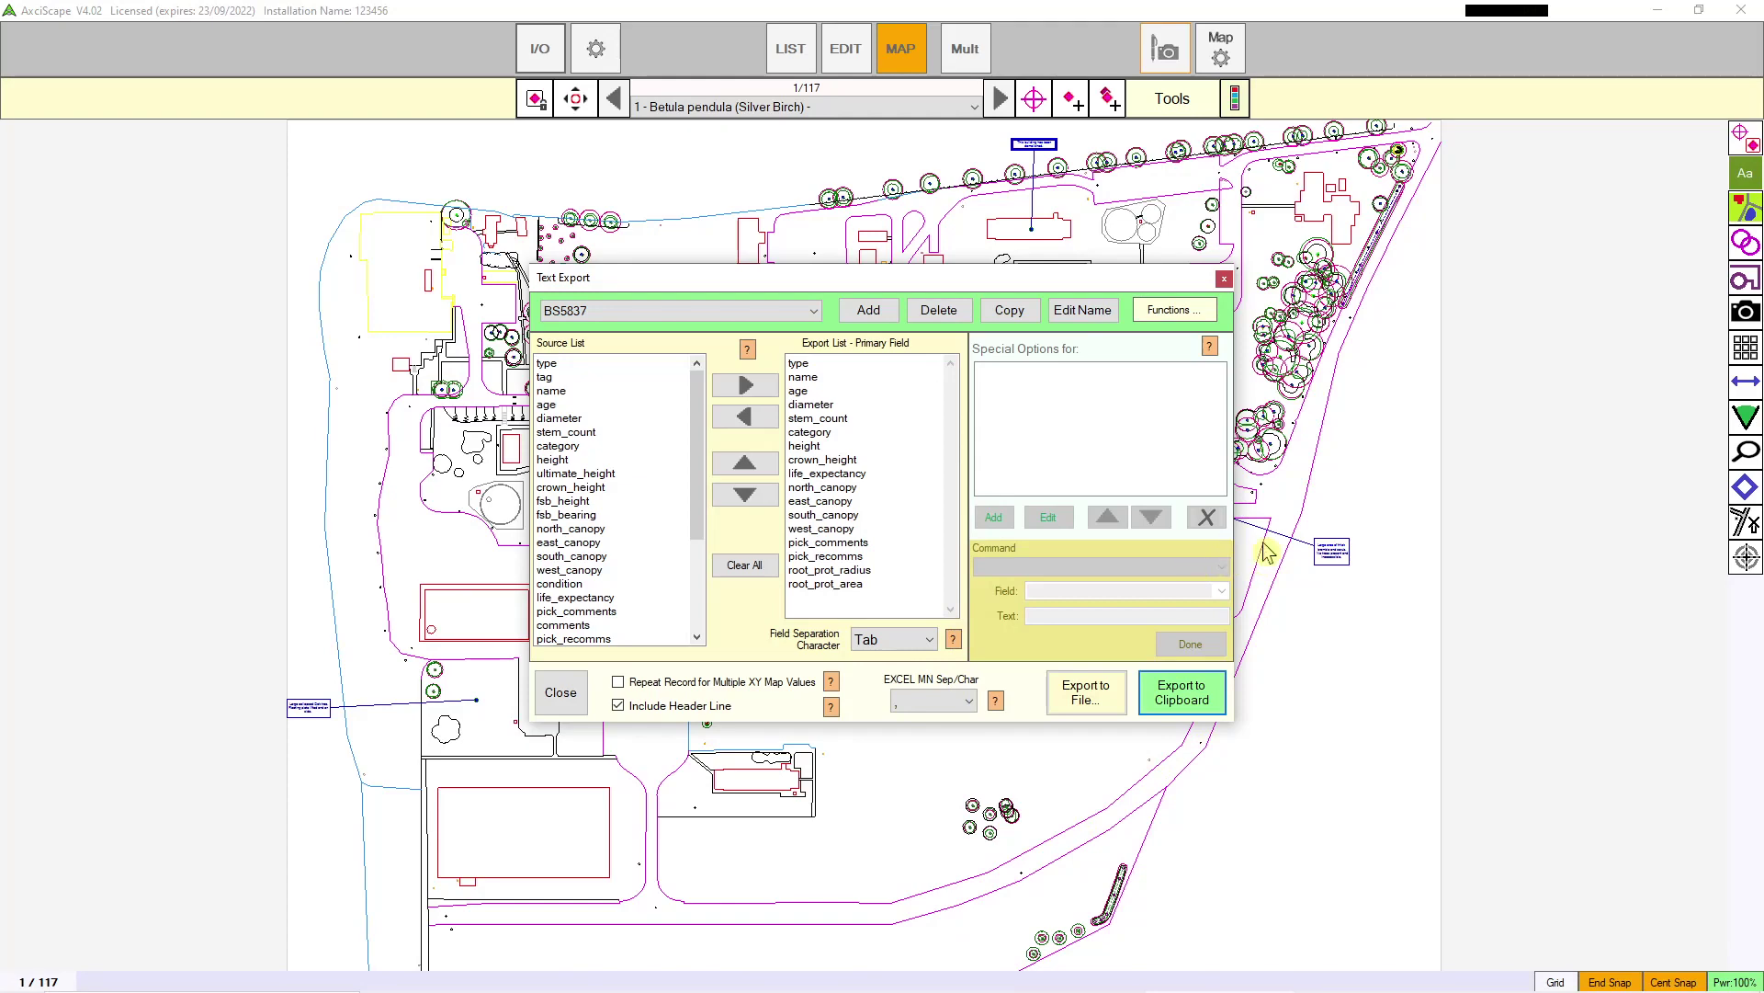
Step: Switch to Excel with a blank workbook and paste the exported survey data starting at cell A1
key(super)
click(863, 691)
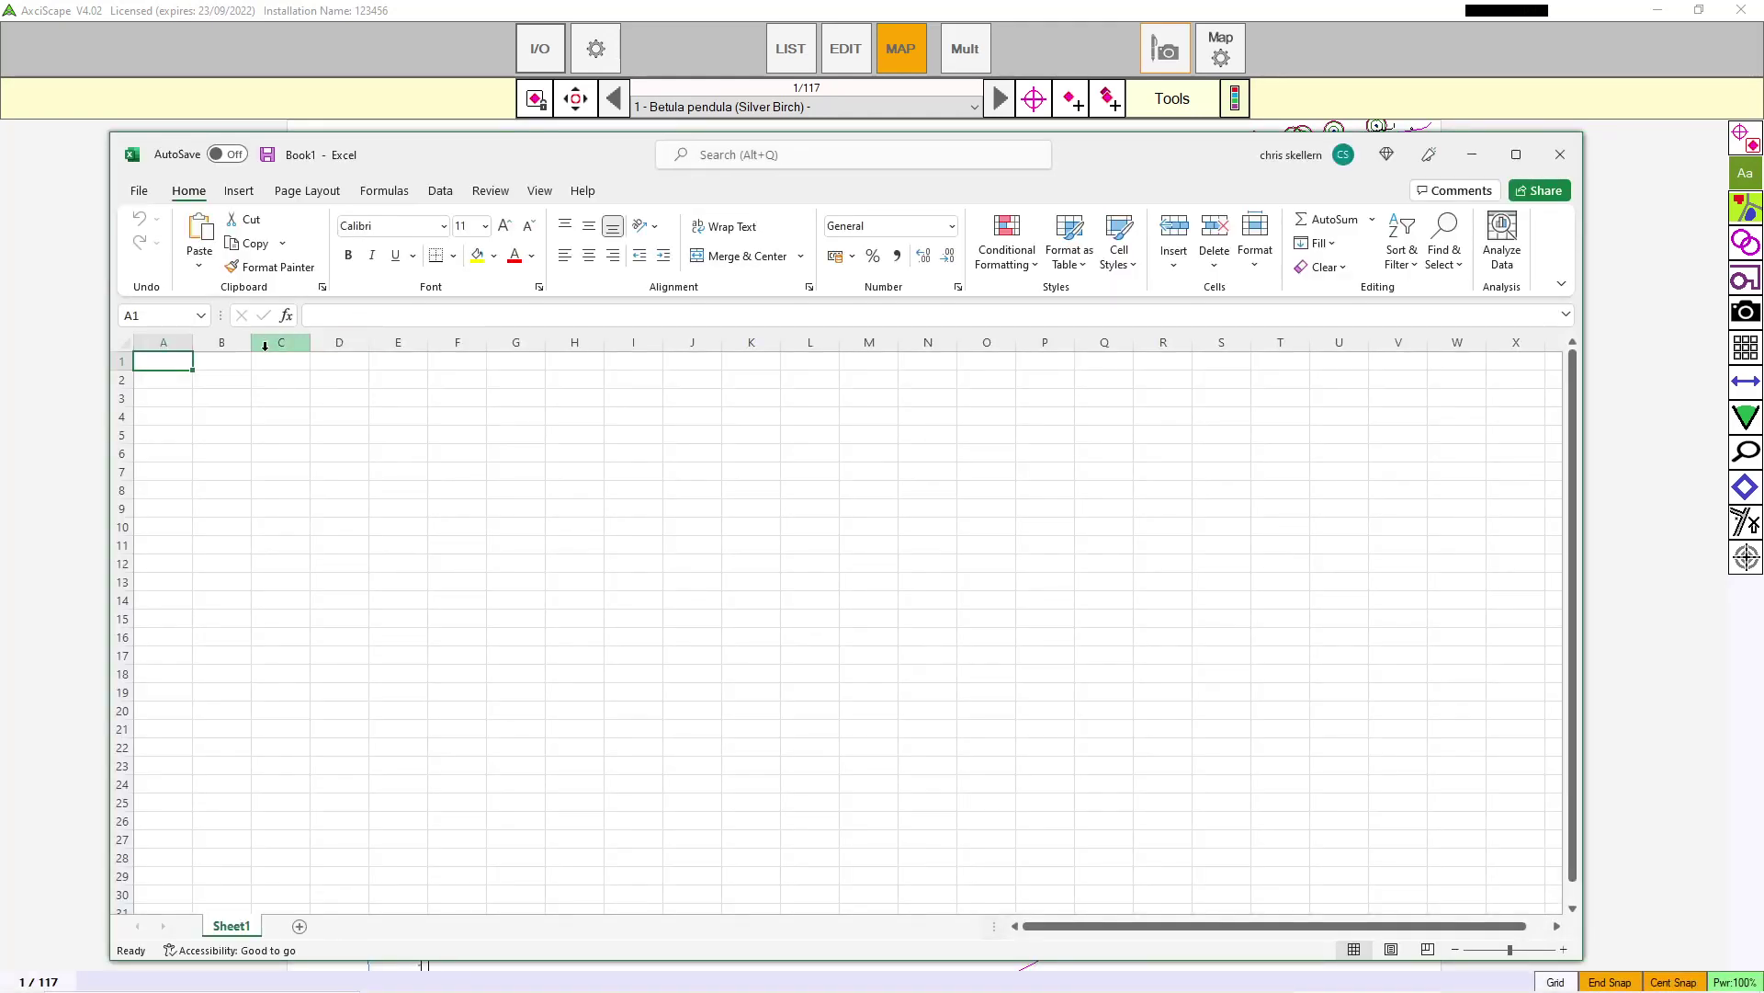
right_click(176, 362)
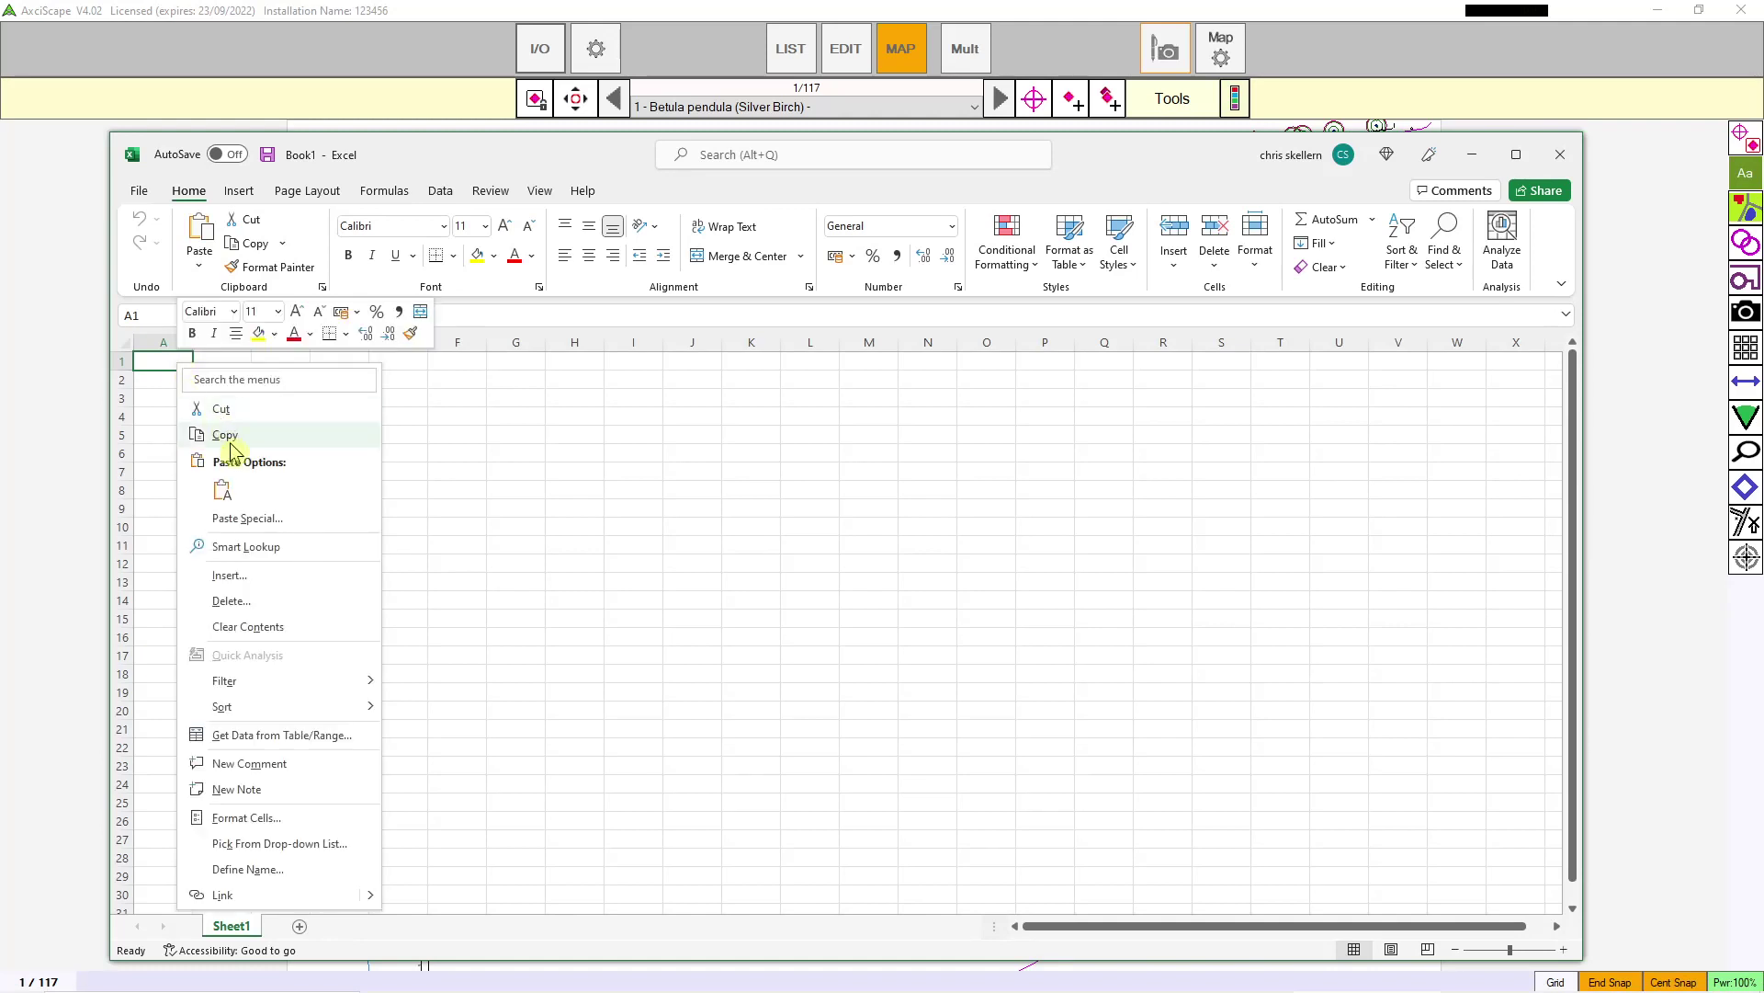
click(229, 483)
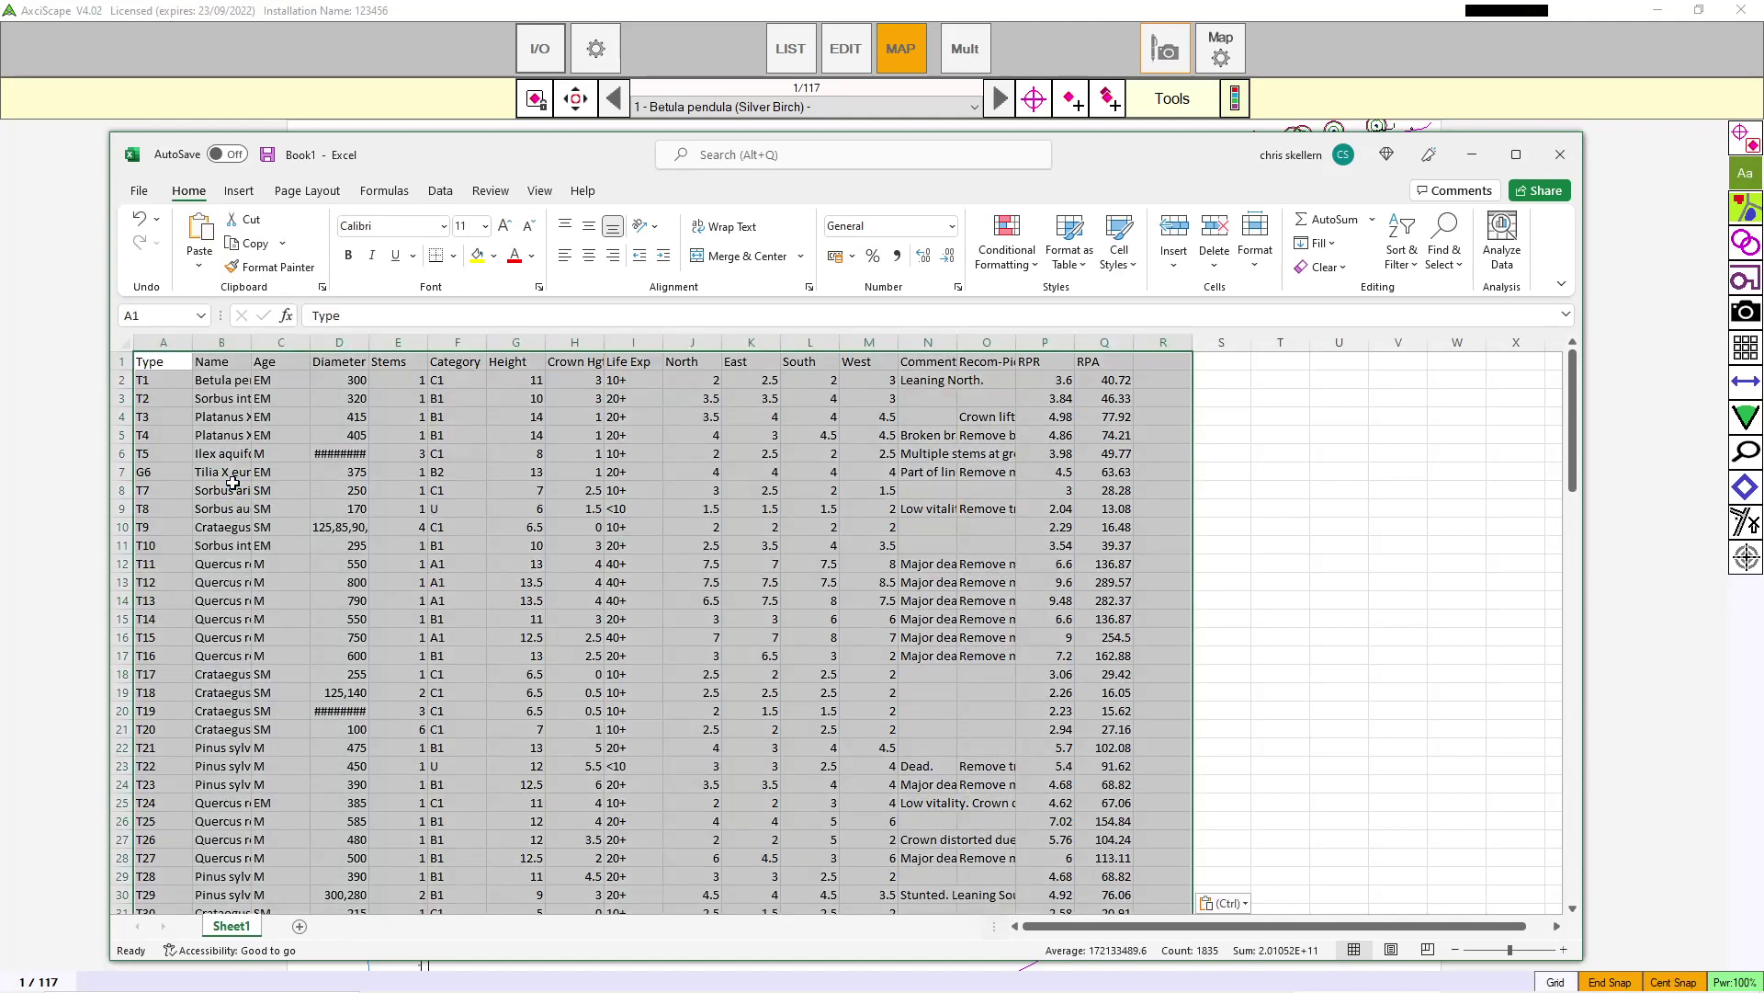
click(948, 599)
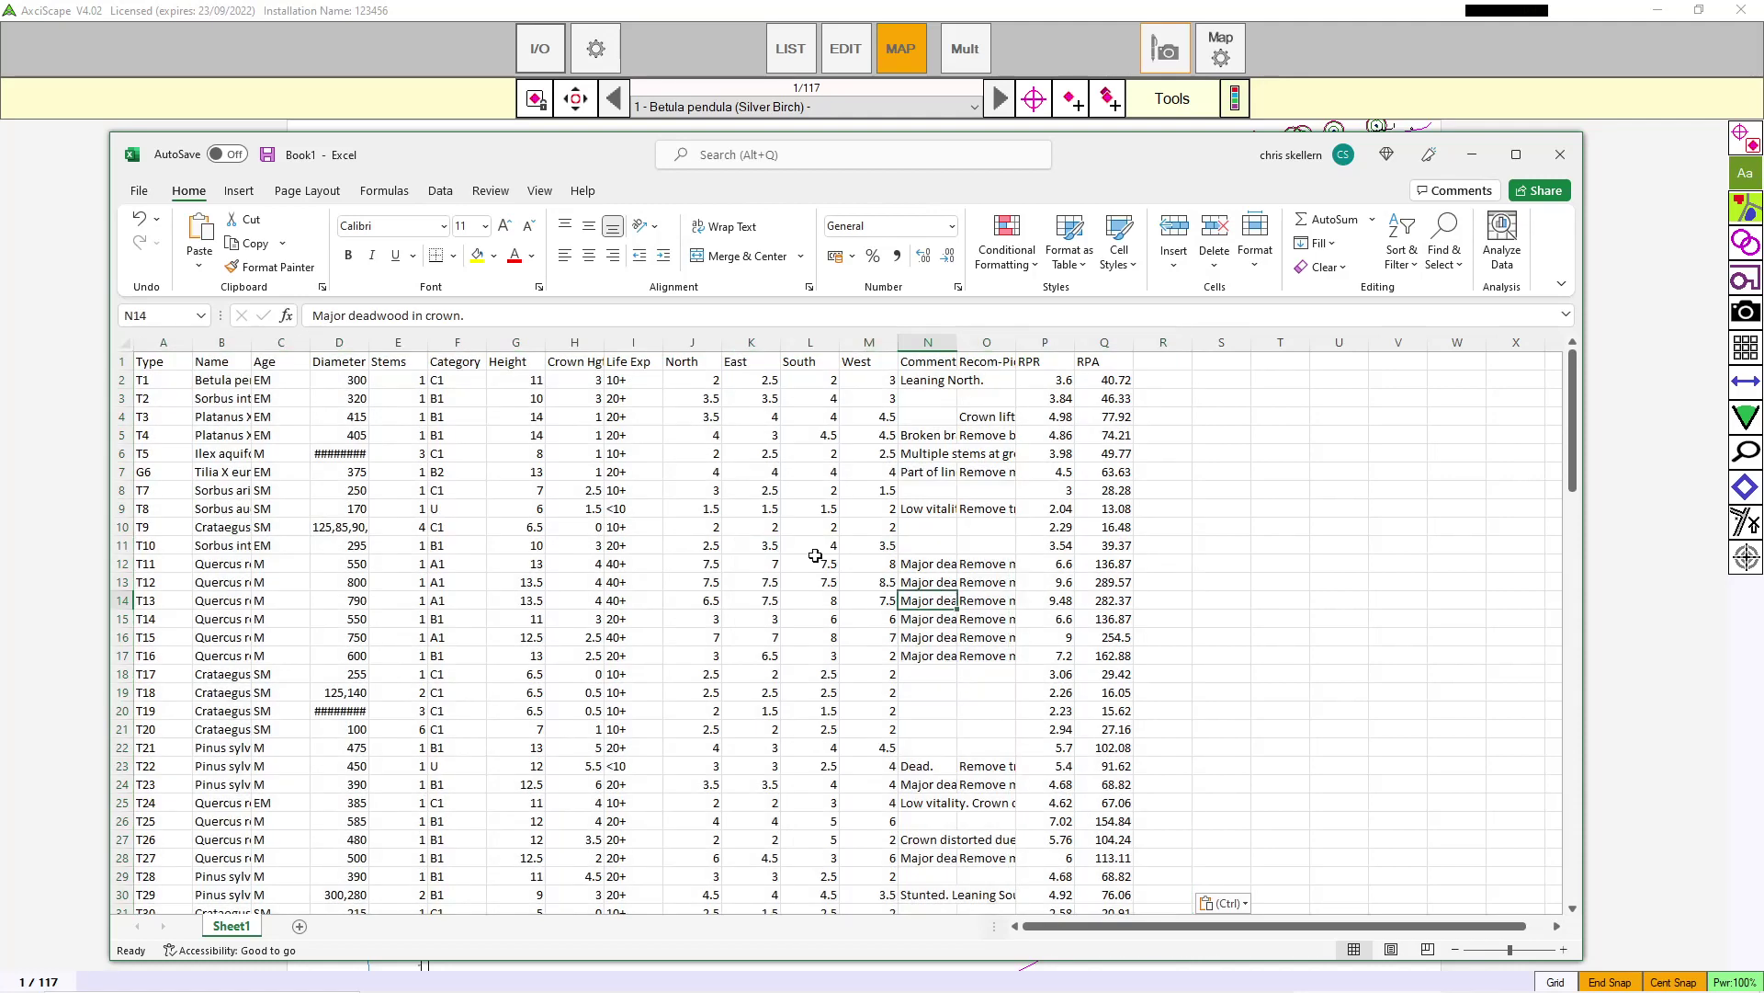
Step: Widen the columns from Type to Stems and centre the contents of all the pasted cells
drag(195, 344, 785, 341)
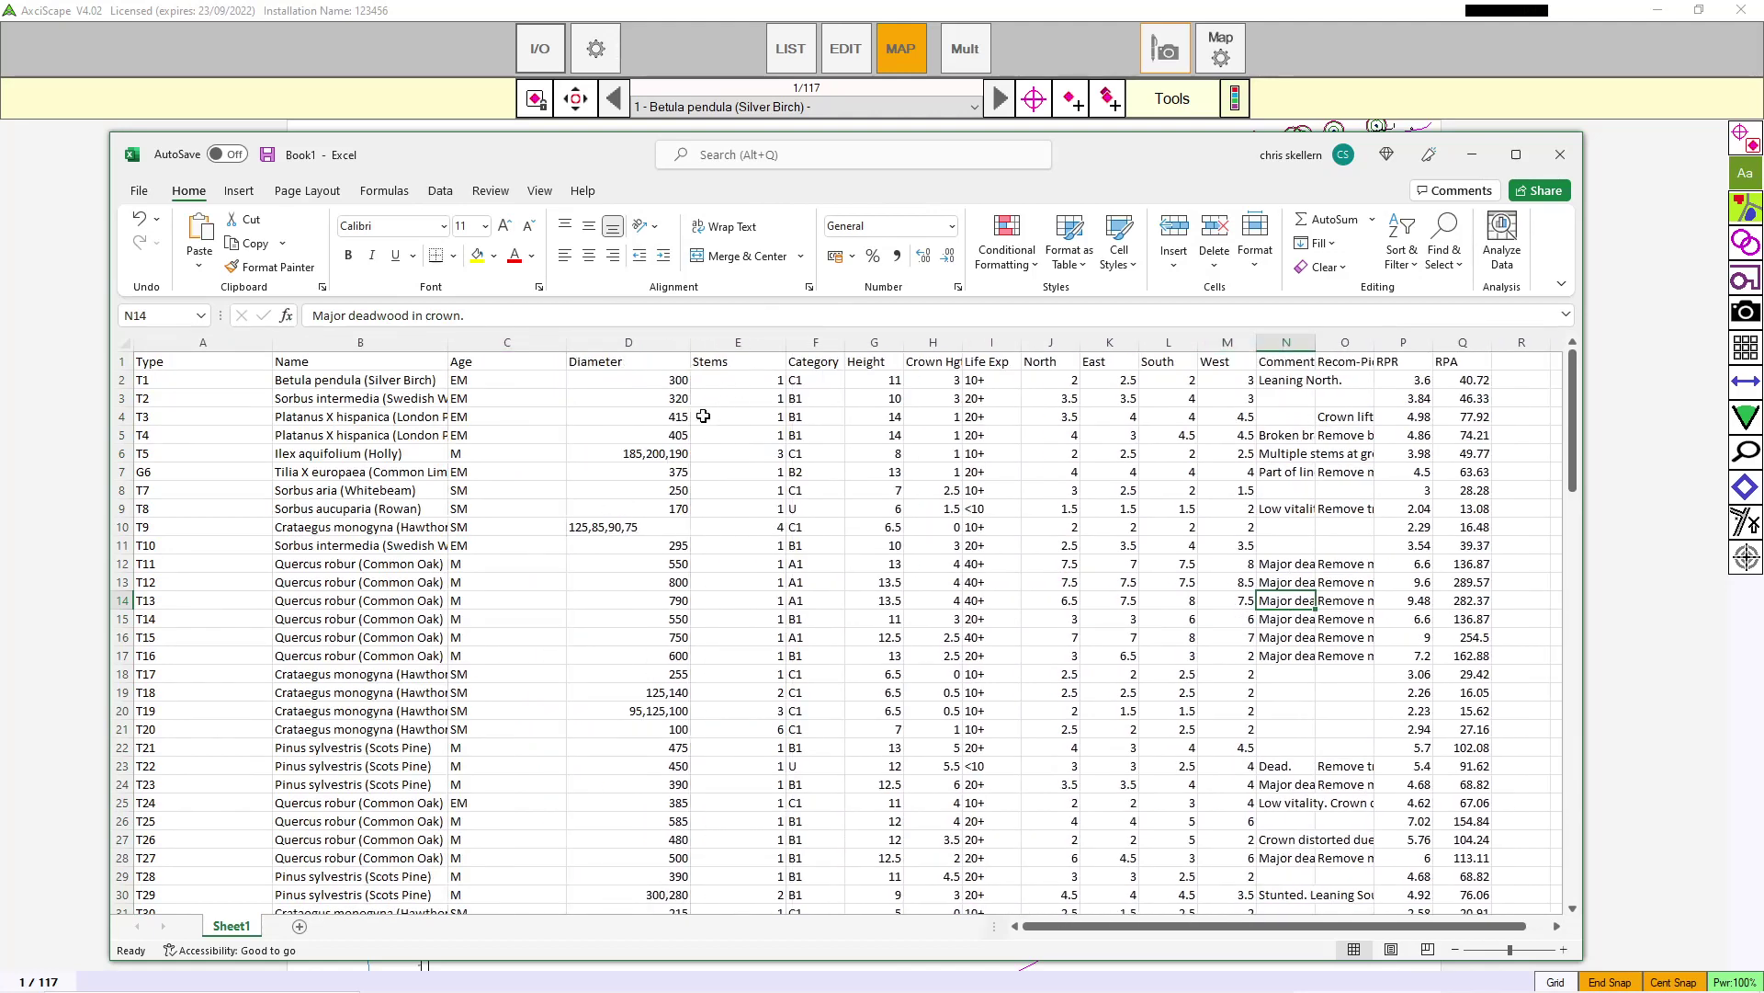
key(ctrl+a)
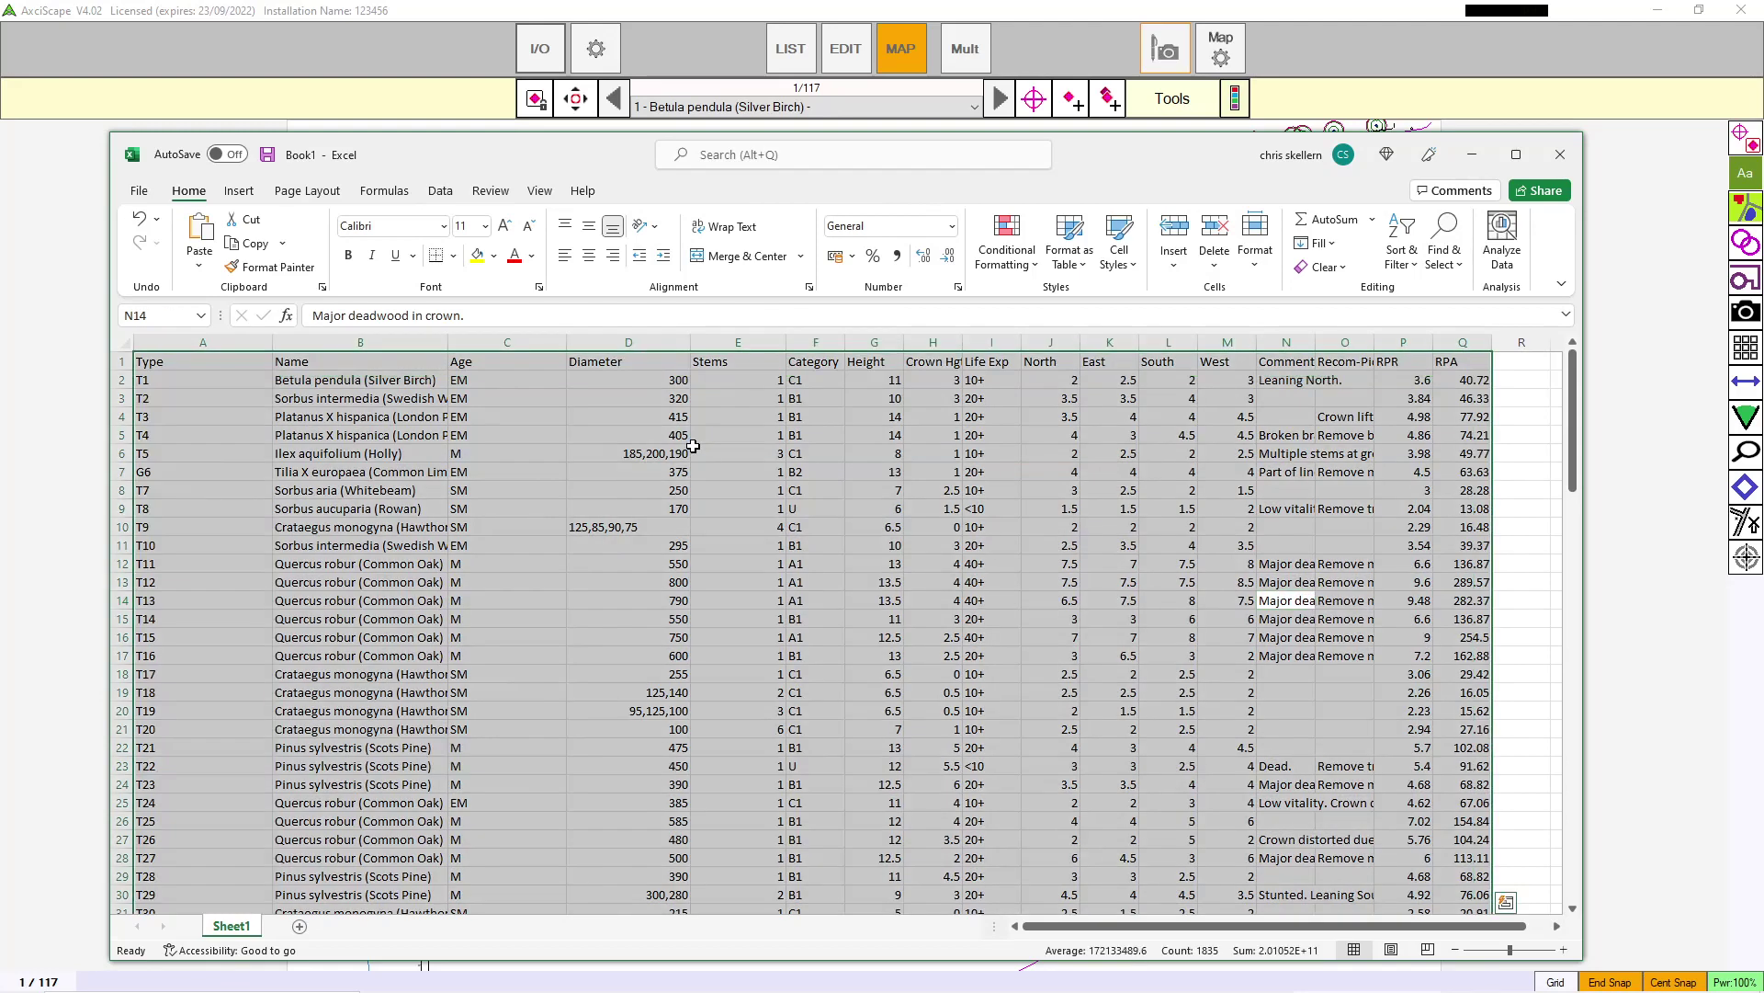
click(588, 256)
click(946, 468)
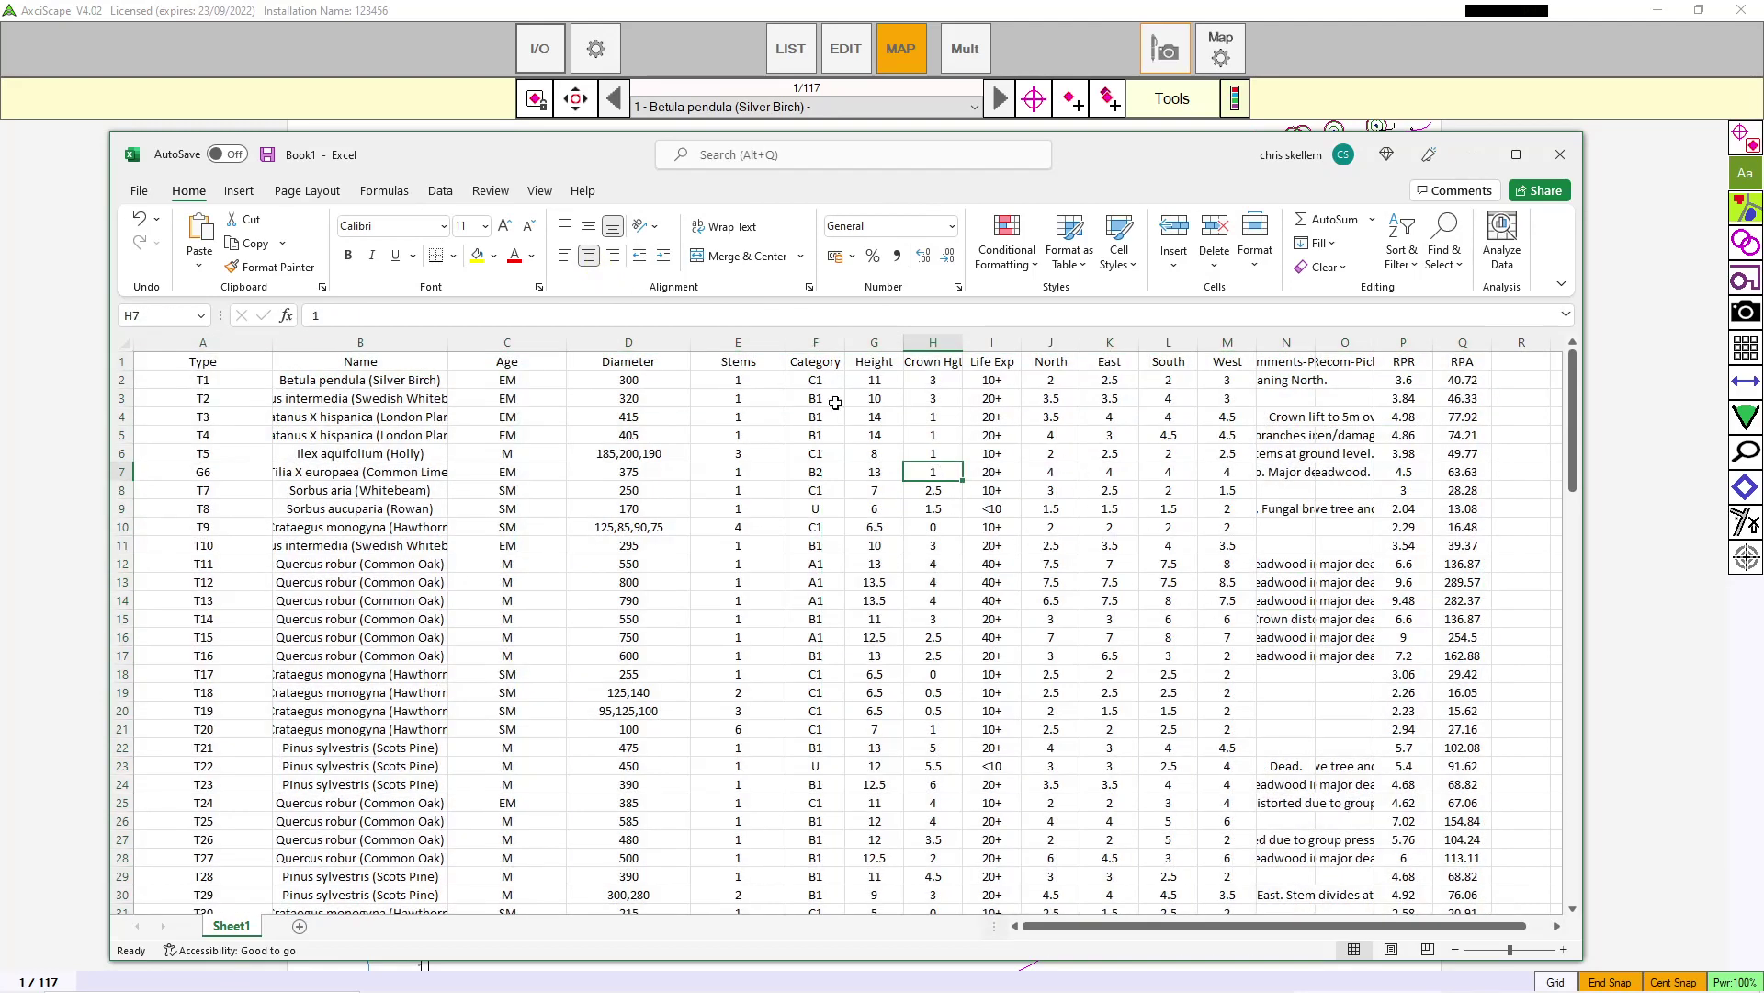
Step: Make the header row slightly taller and widen the Name, Comments-Pick and Recom-Pick columns to fit more of their text
scroll(391, 582, down, 2)
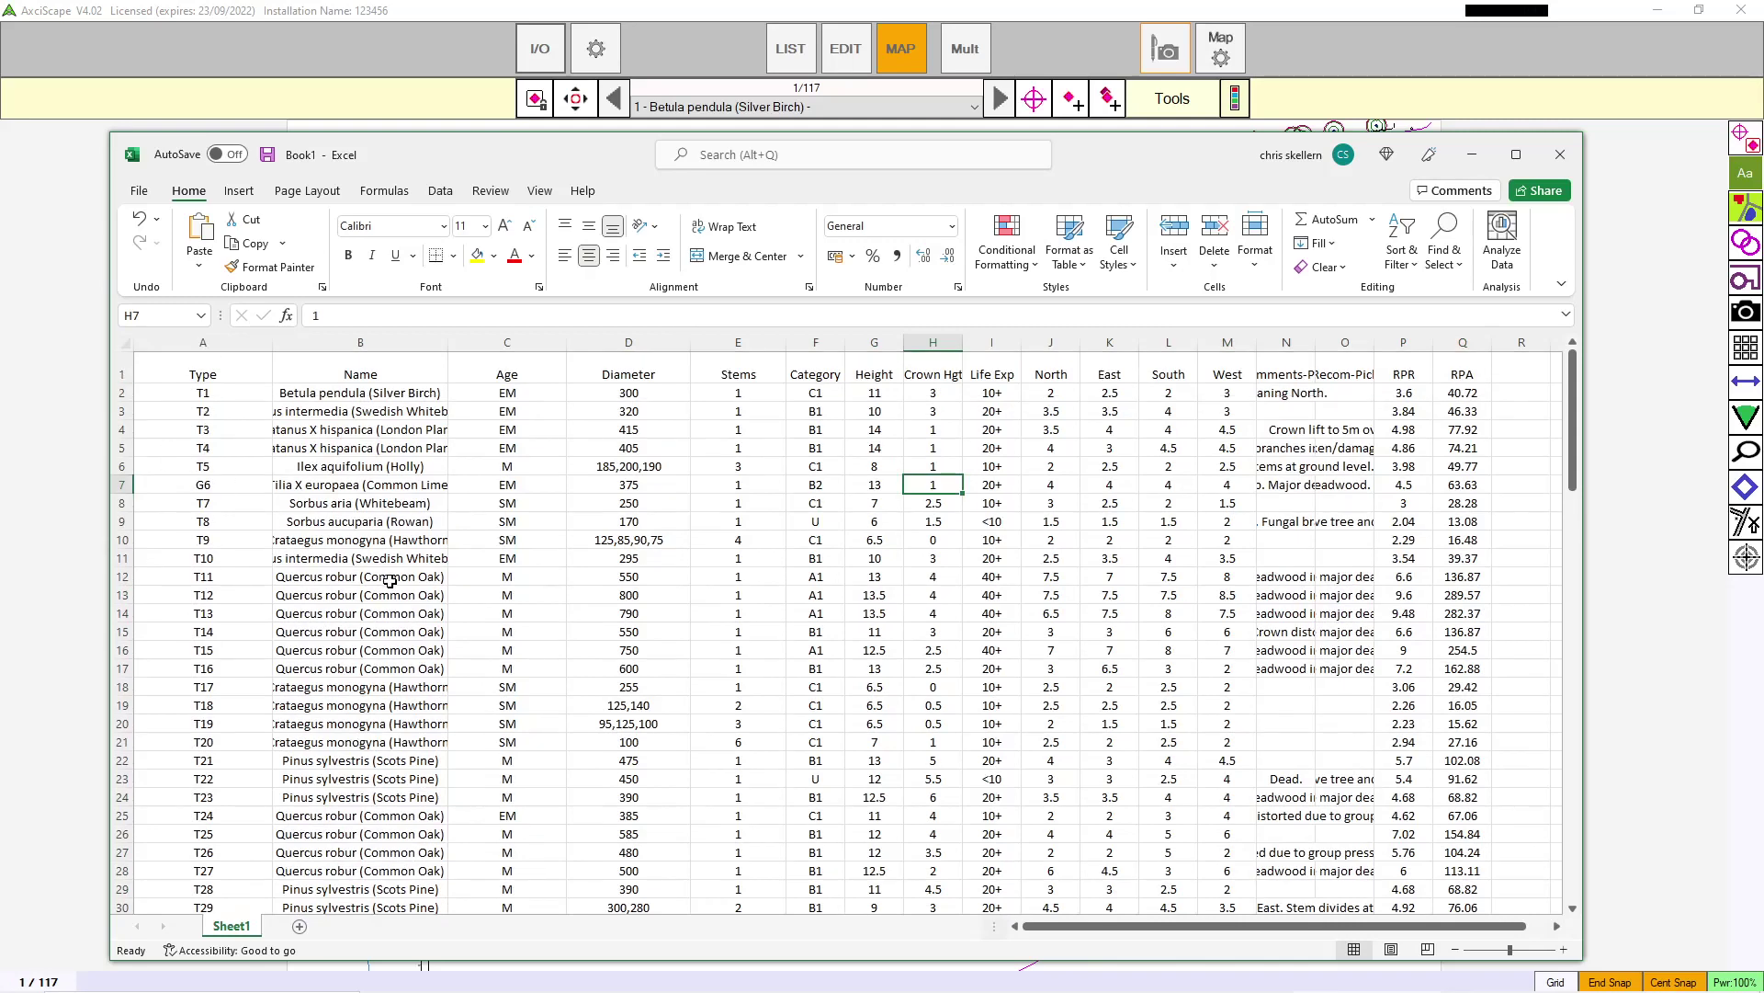
scroll(386, 543, up, 1)
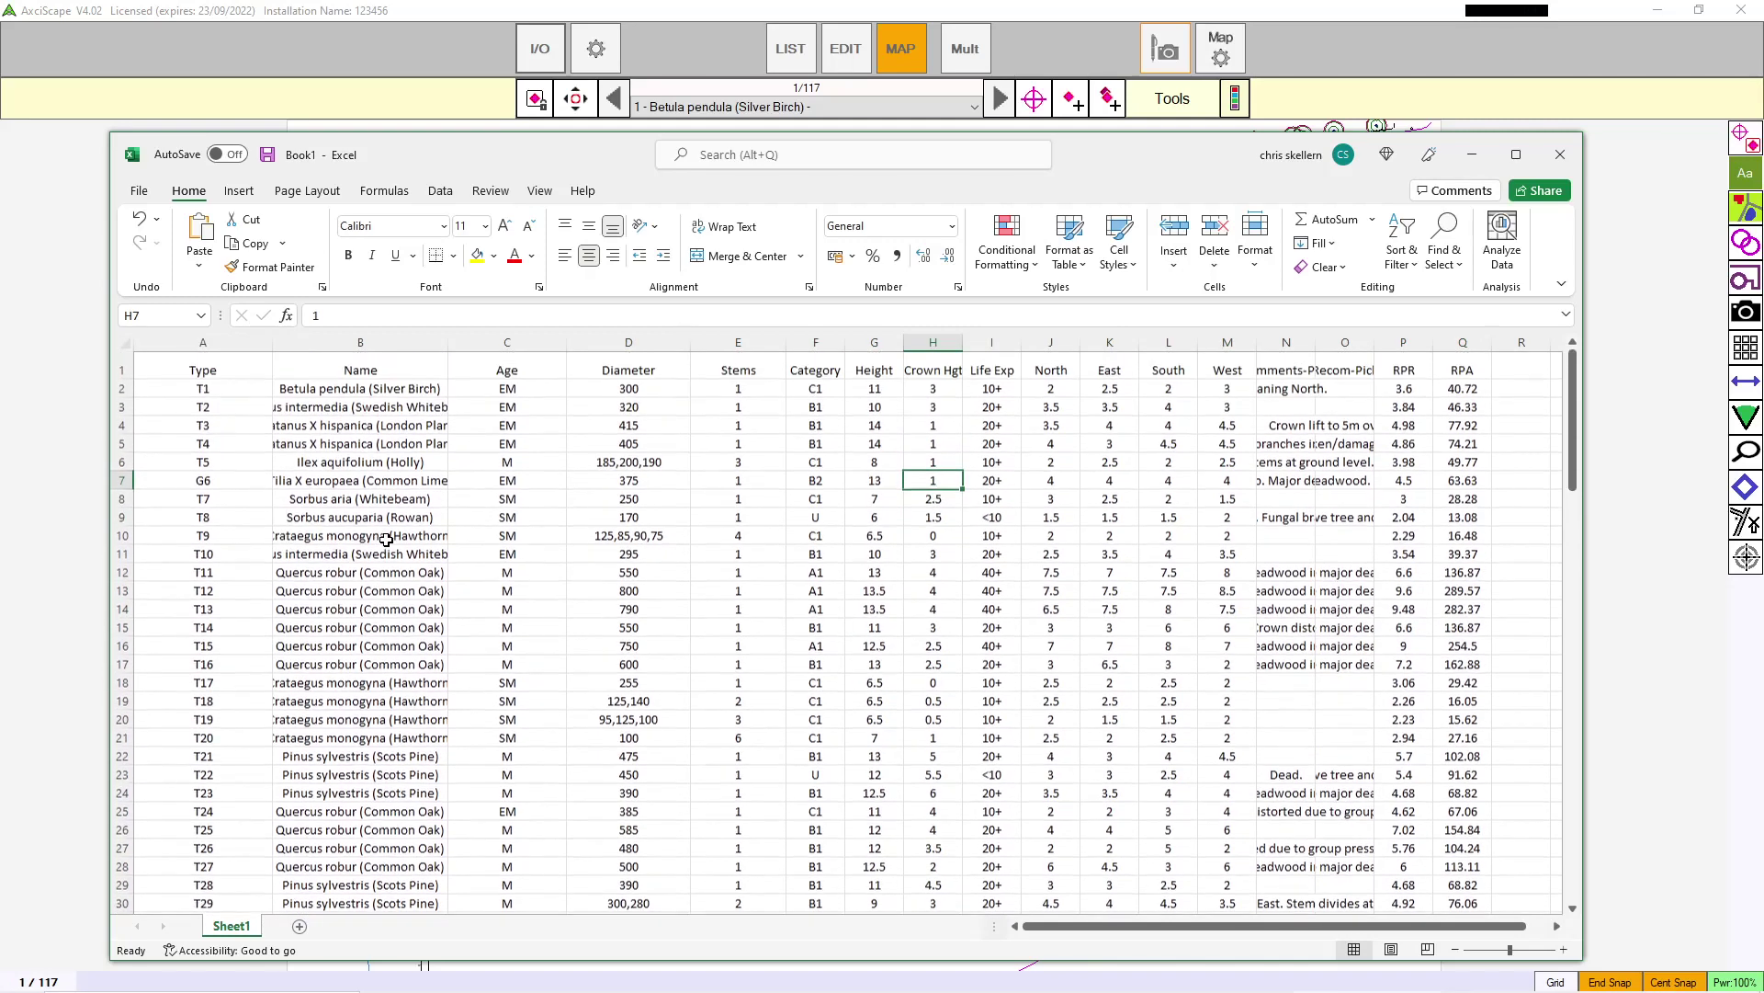
drag(450, 344, 556, 344)
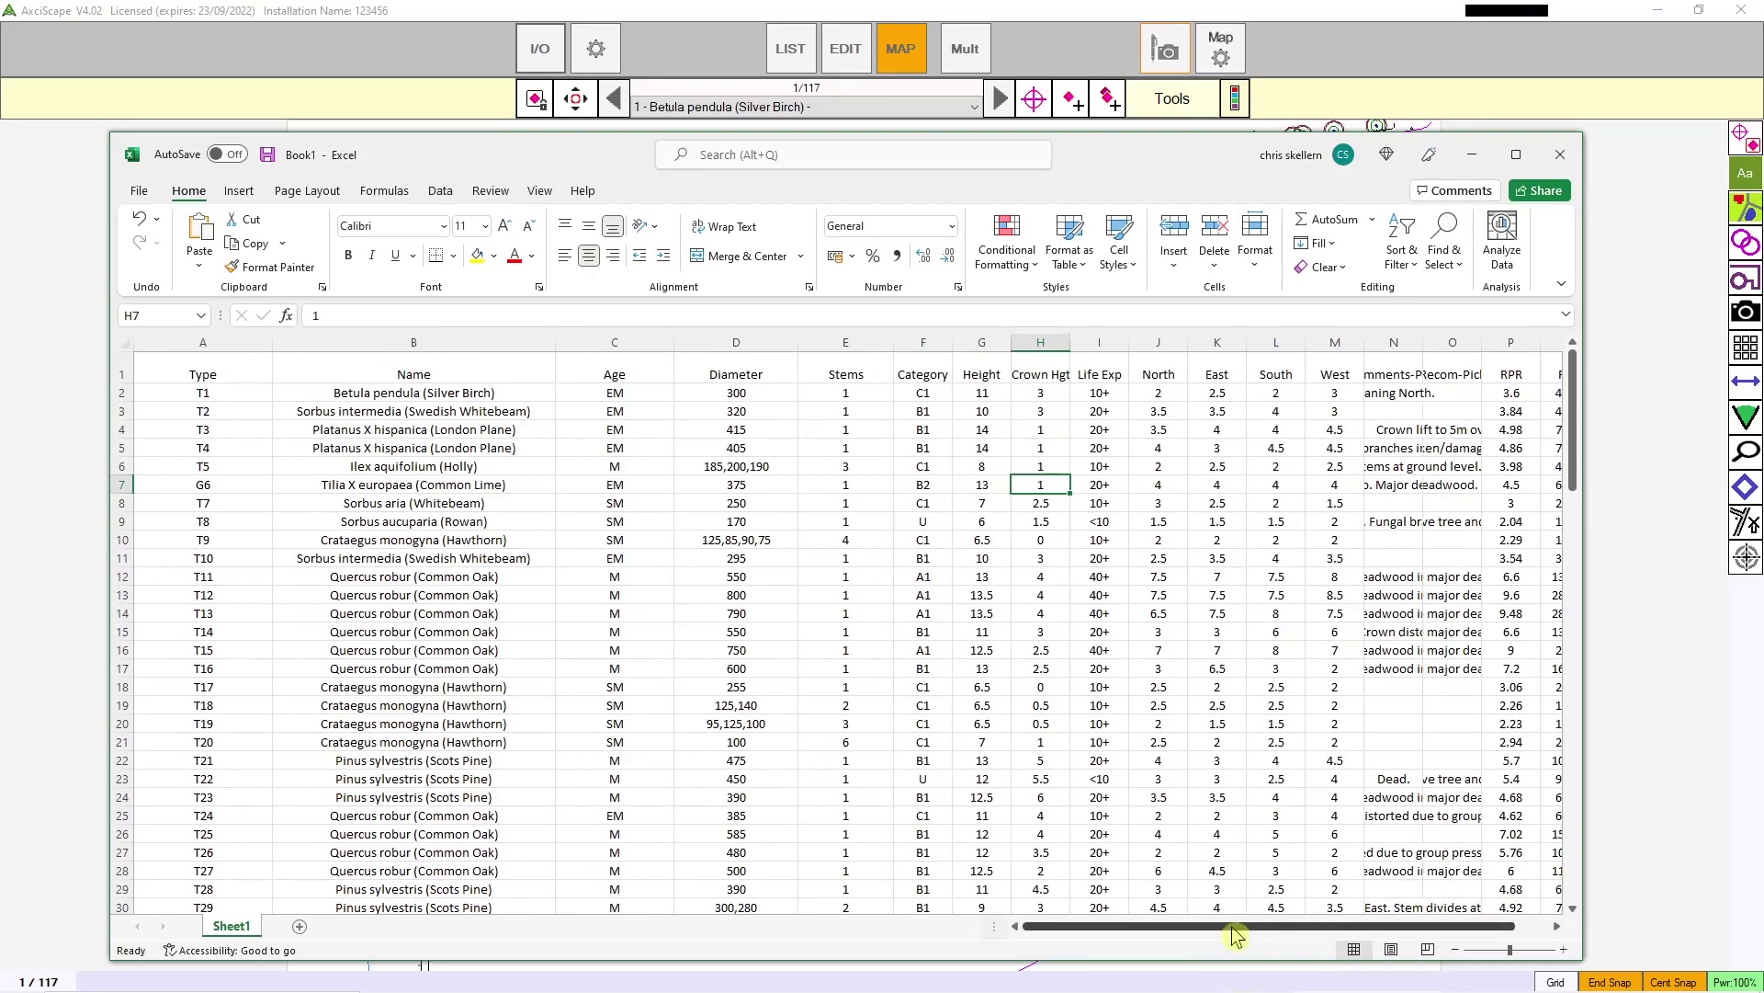
scroll(1233, 935, right, 1)
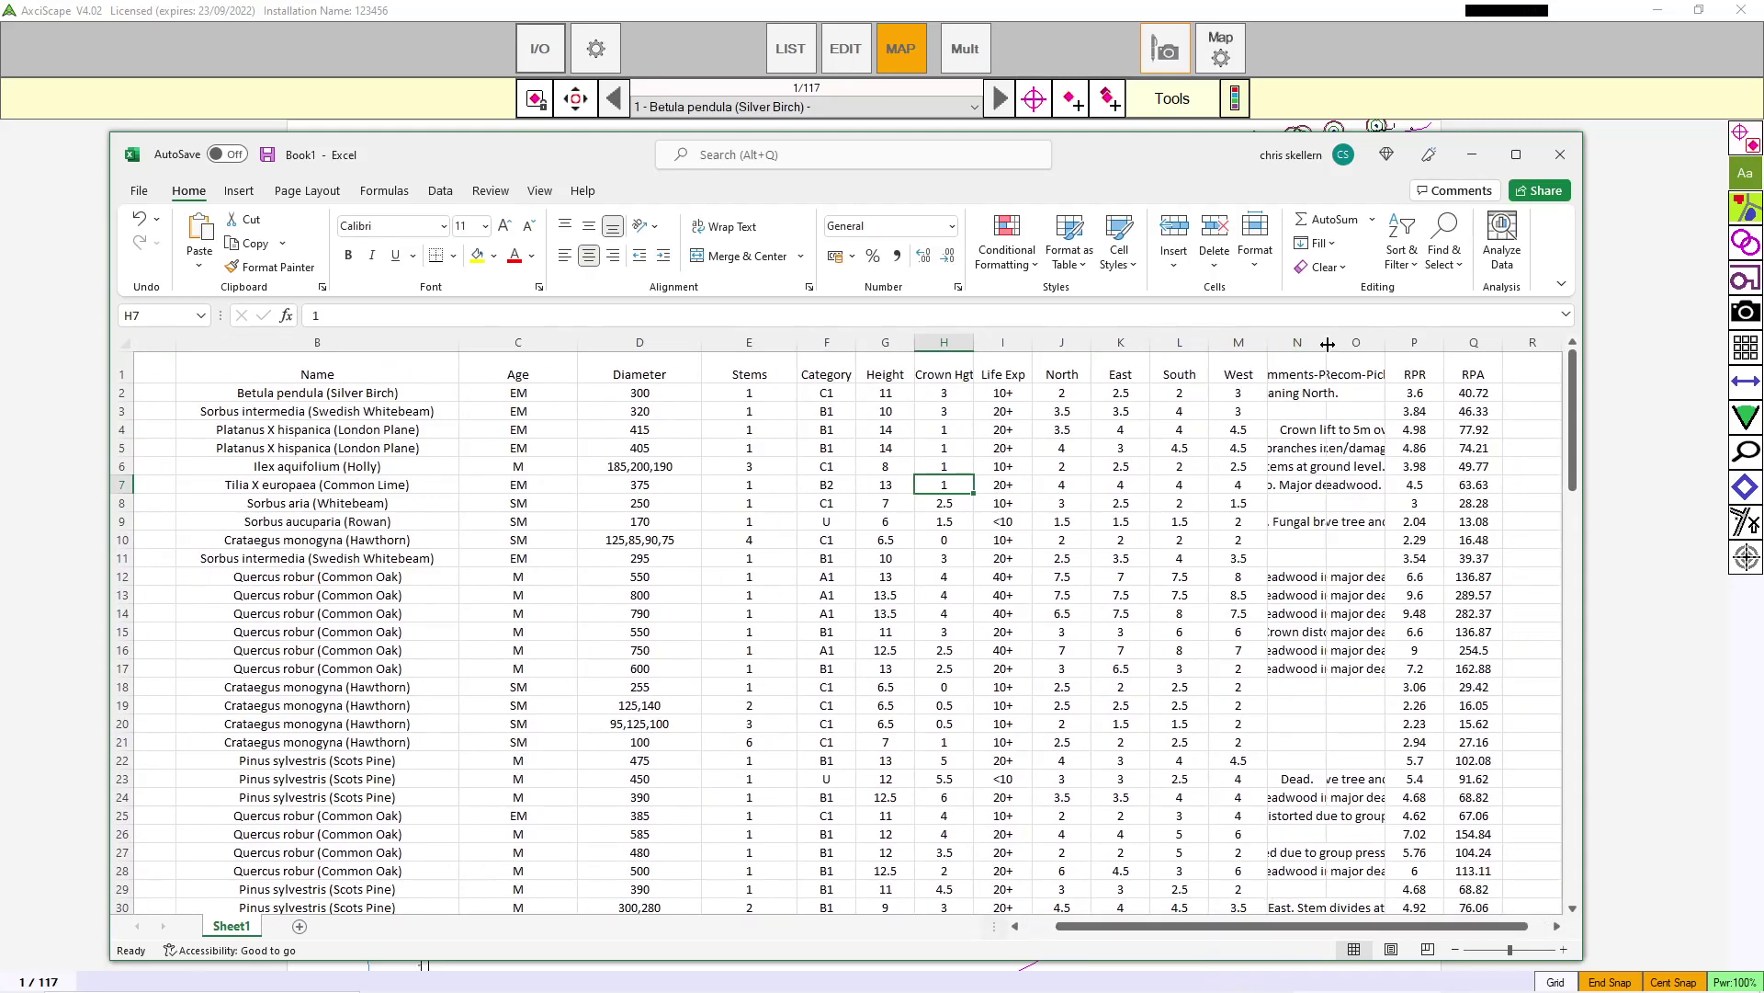
drag(1326, 341, 1513, 341)
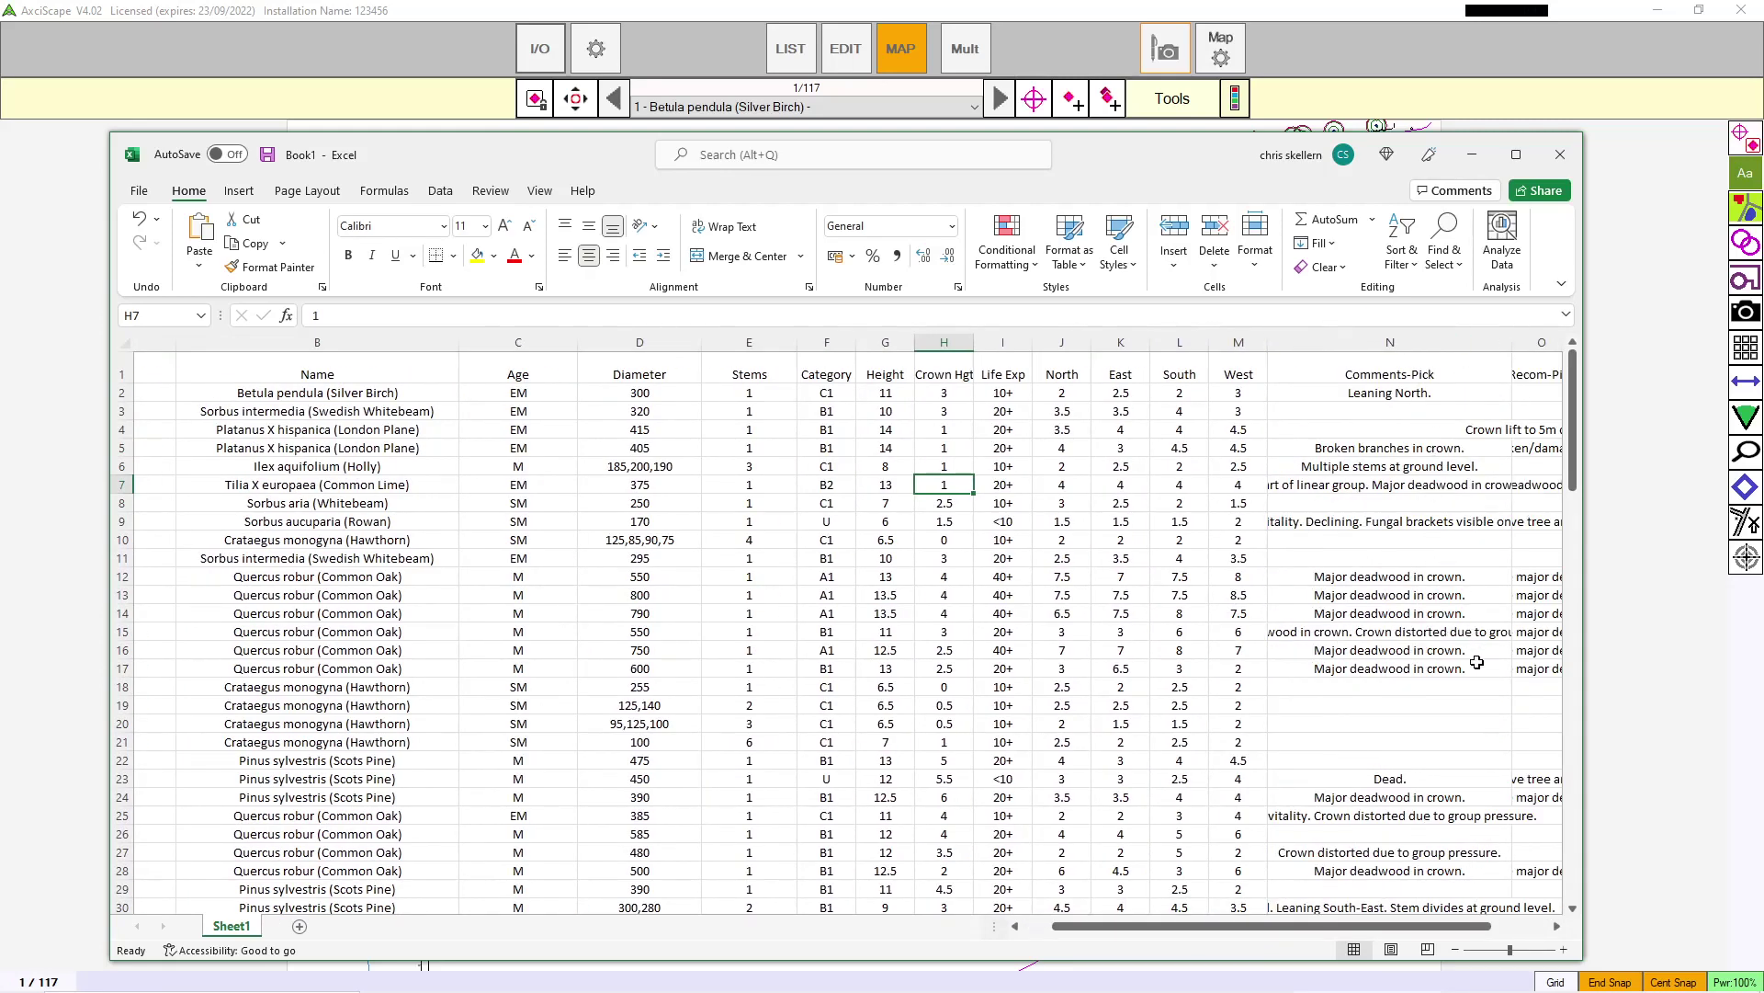
drag(1436, 938, 1491, 937)
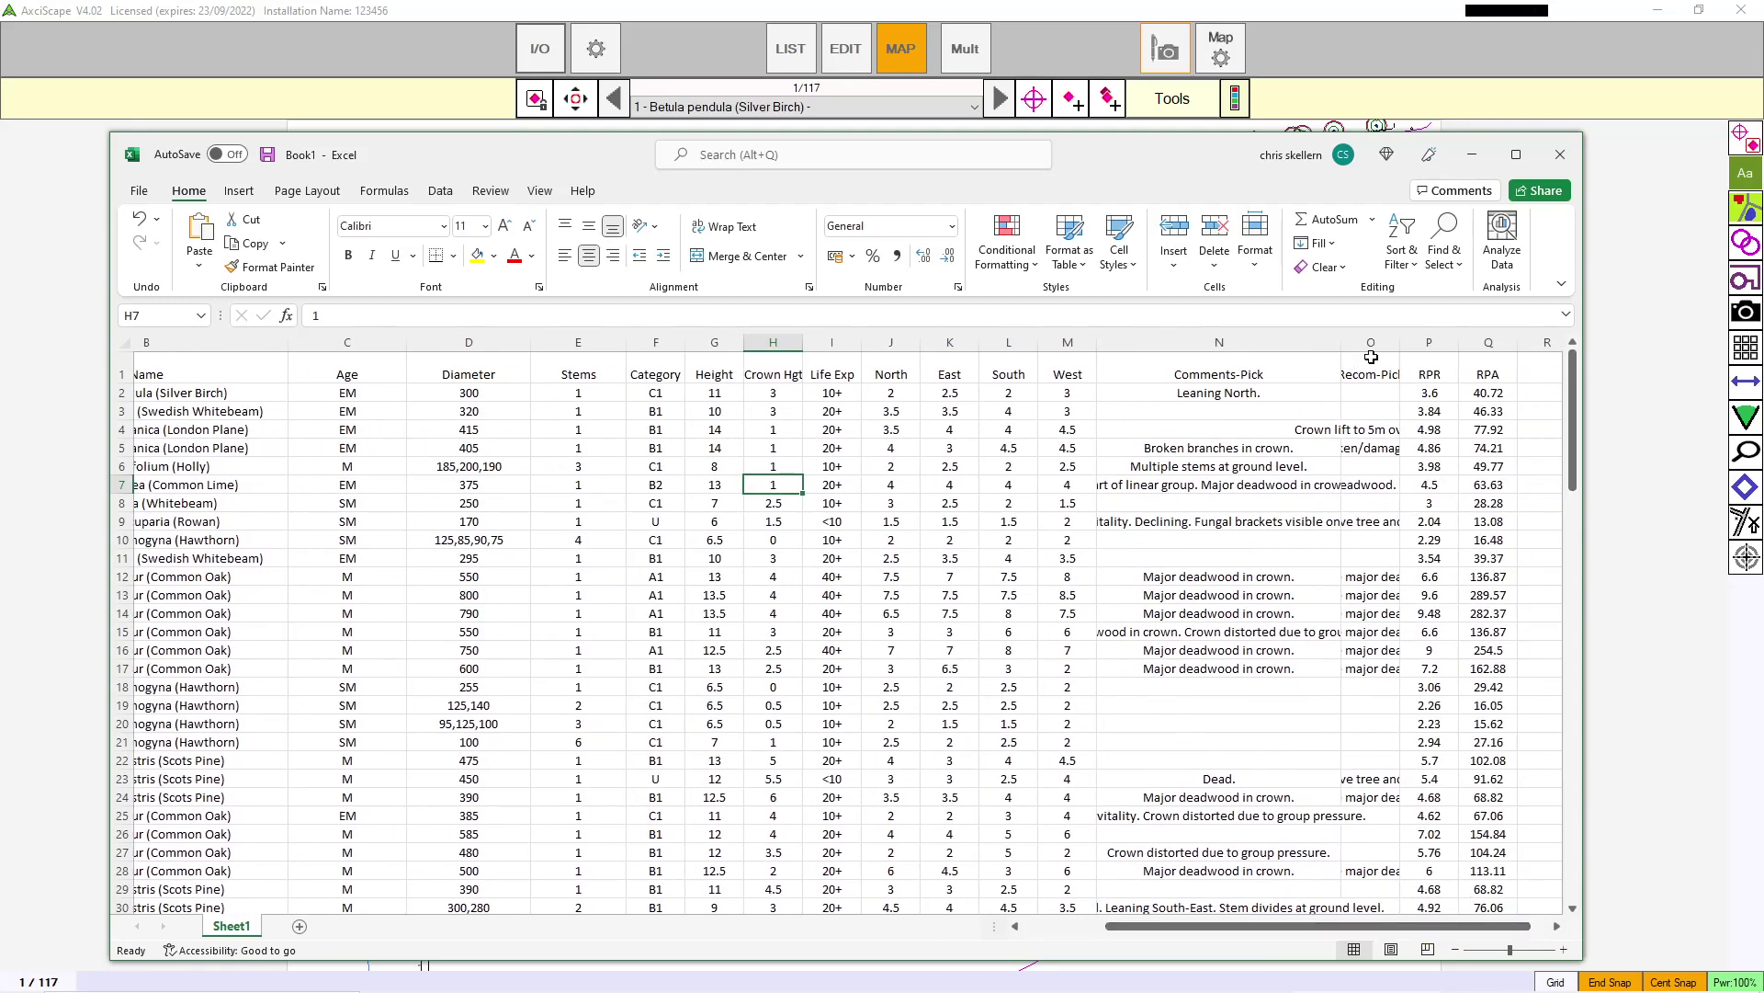
drag(1398, 343, 1481, 340)
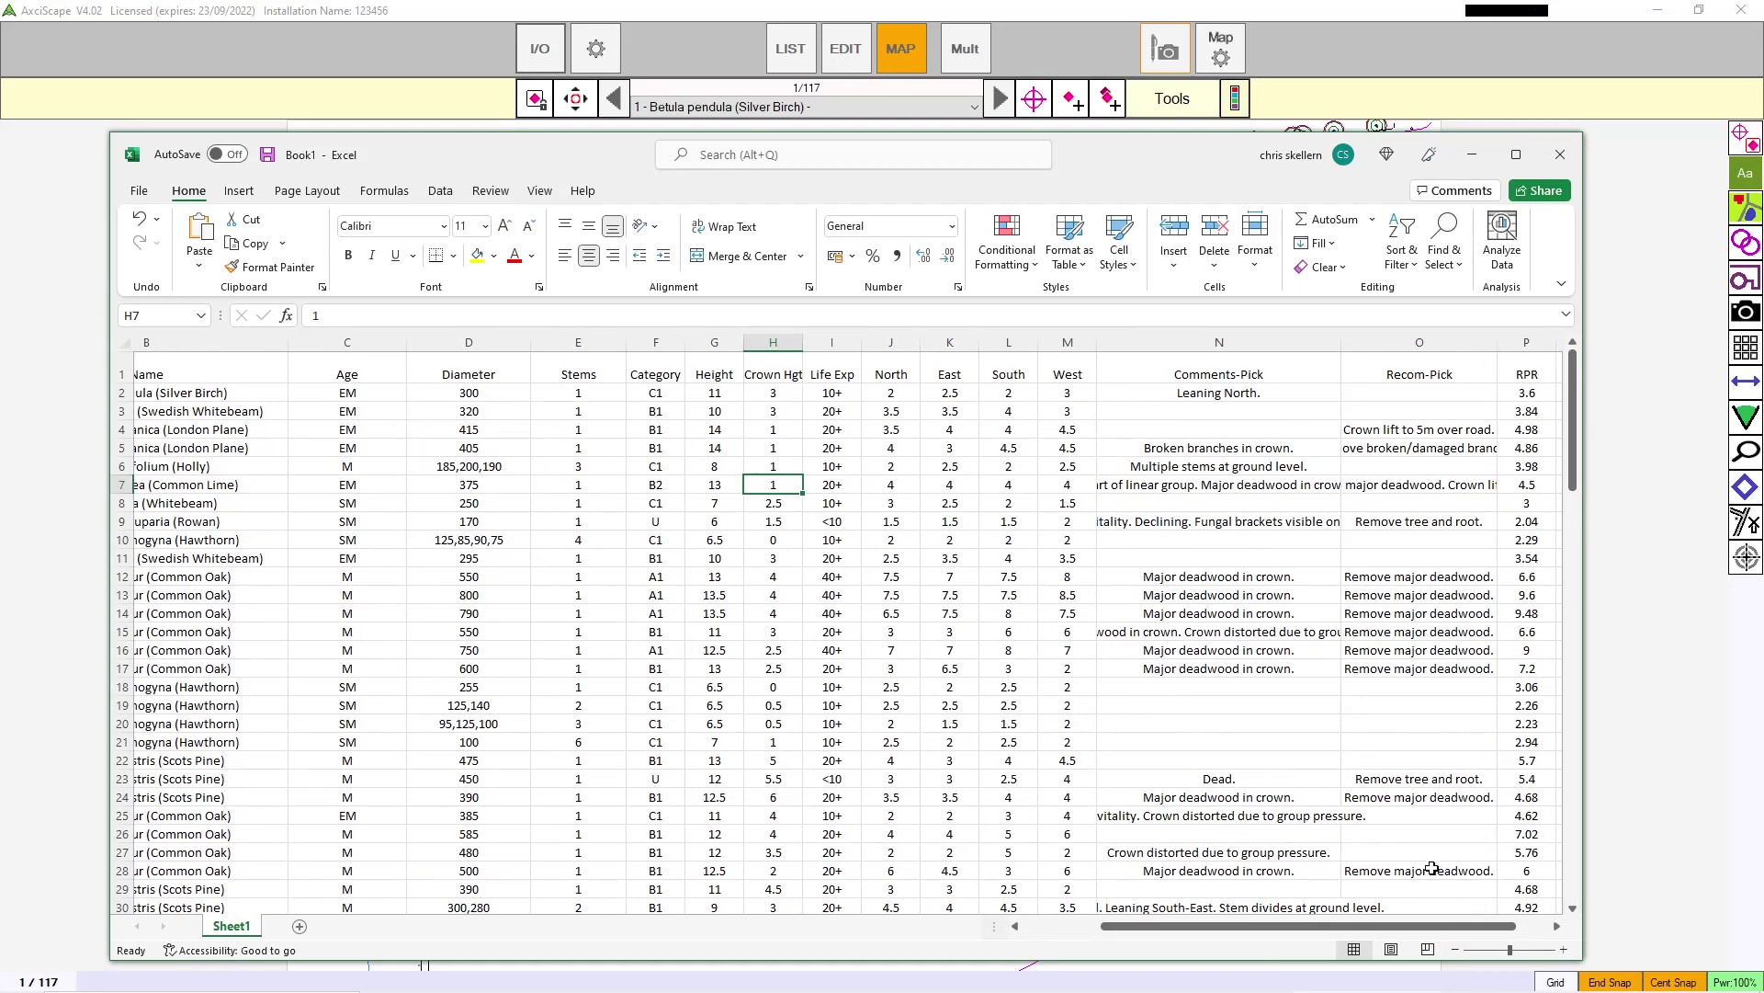
drag(1398, 927, 1423, 930)
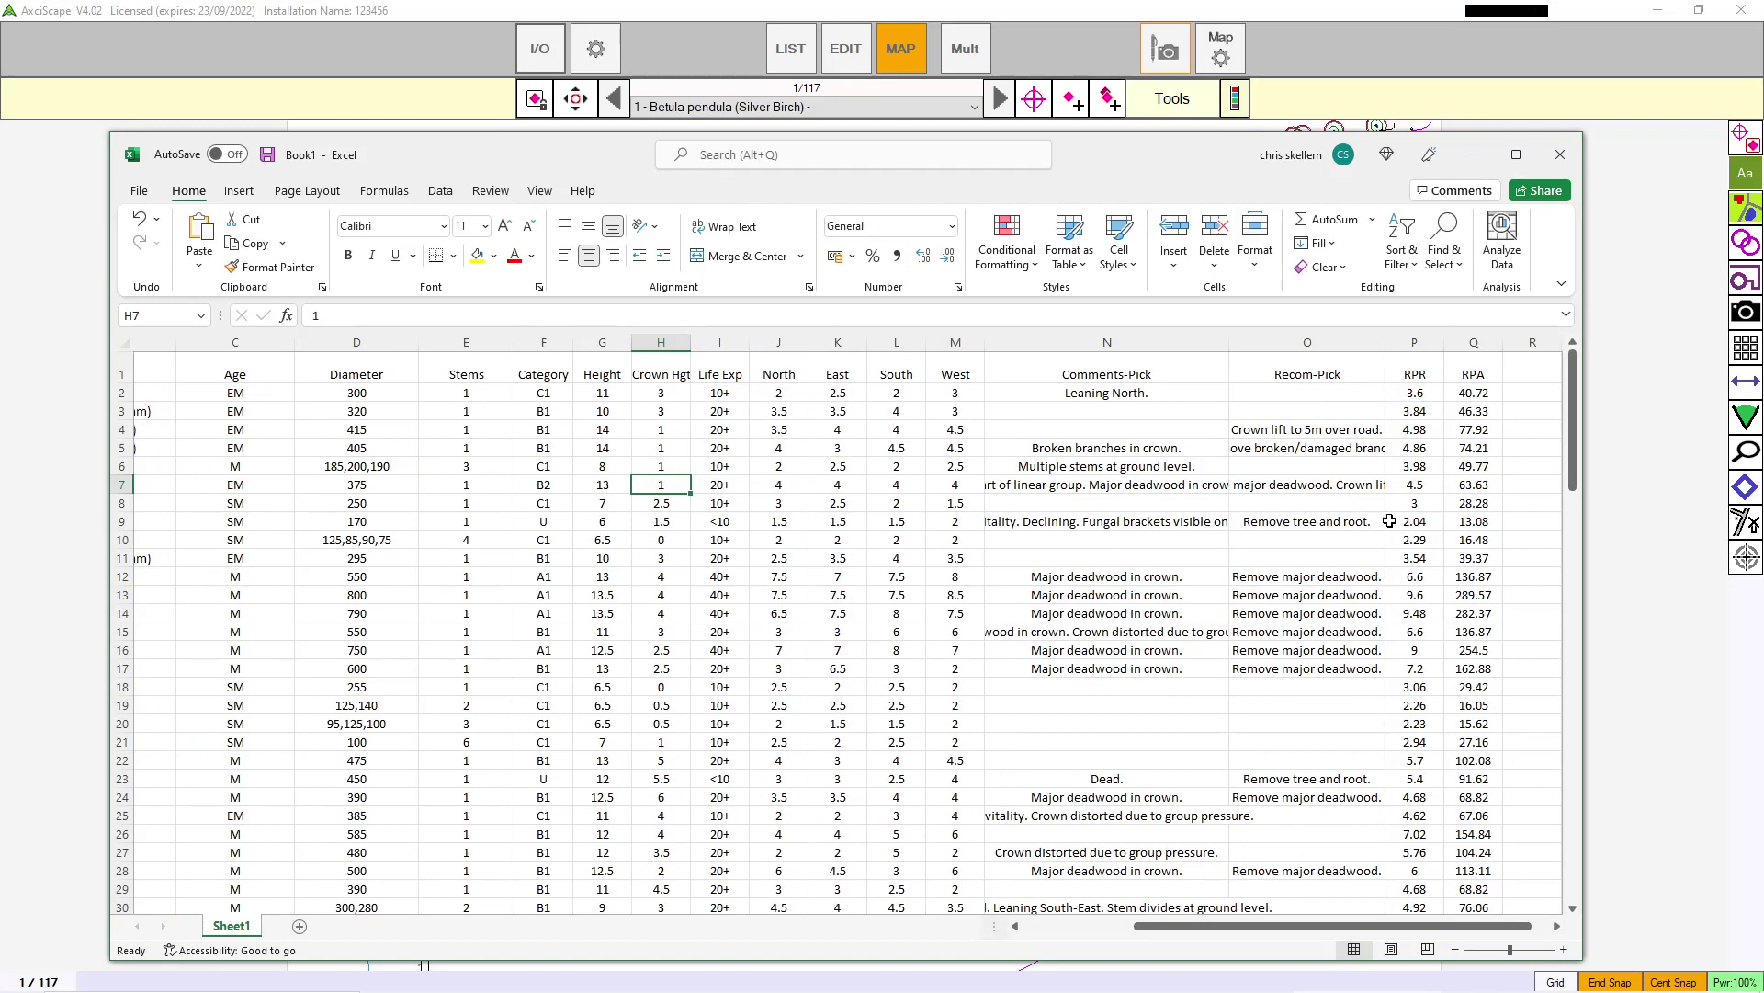
Step: Review the formatted survey table, switch back to AxciScape and close the text export
scroll(693, 621, left, 3)
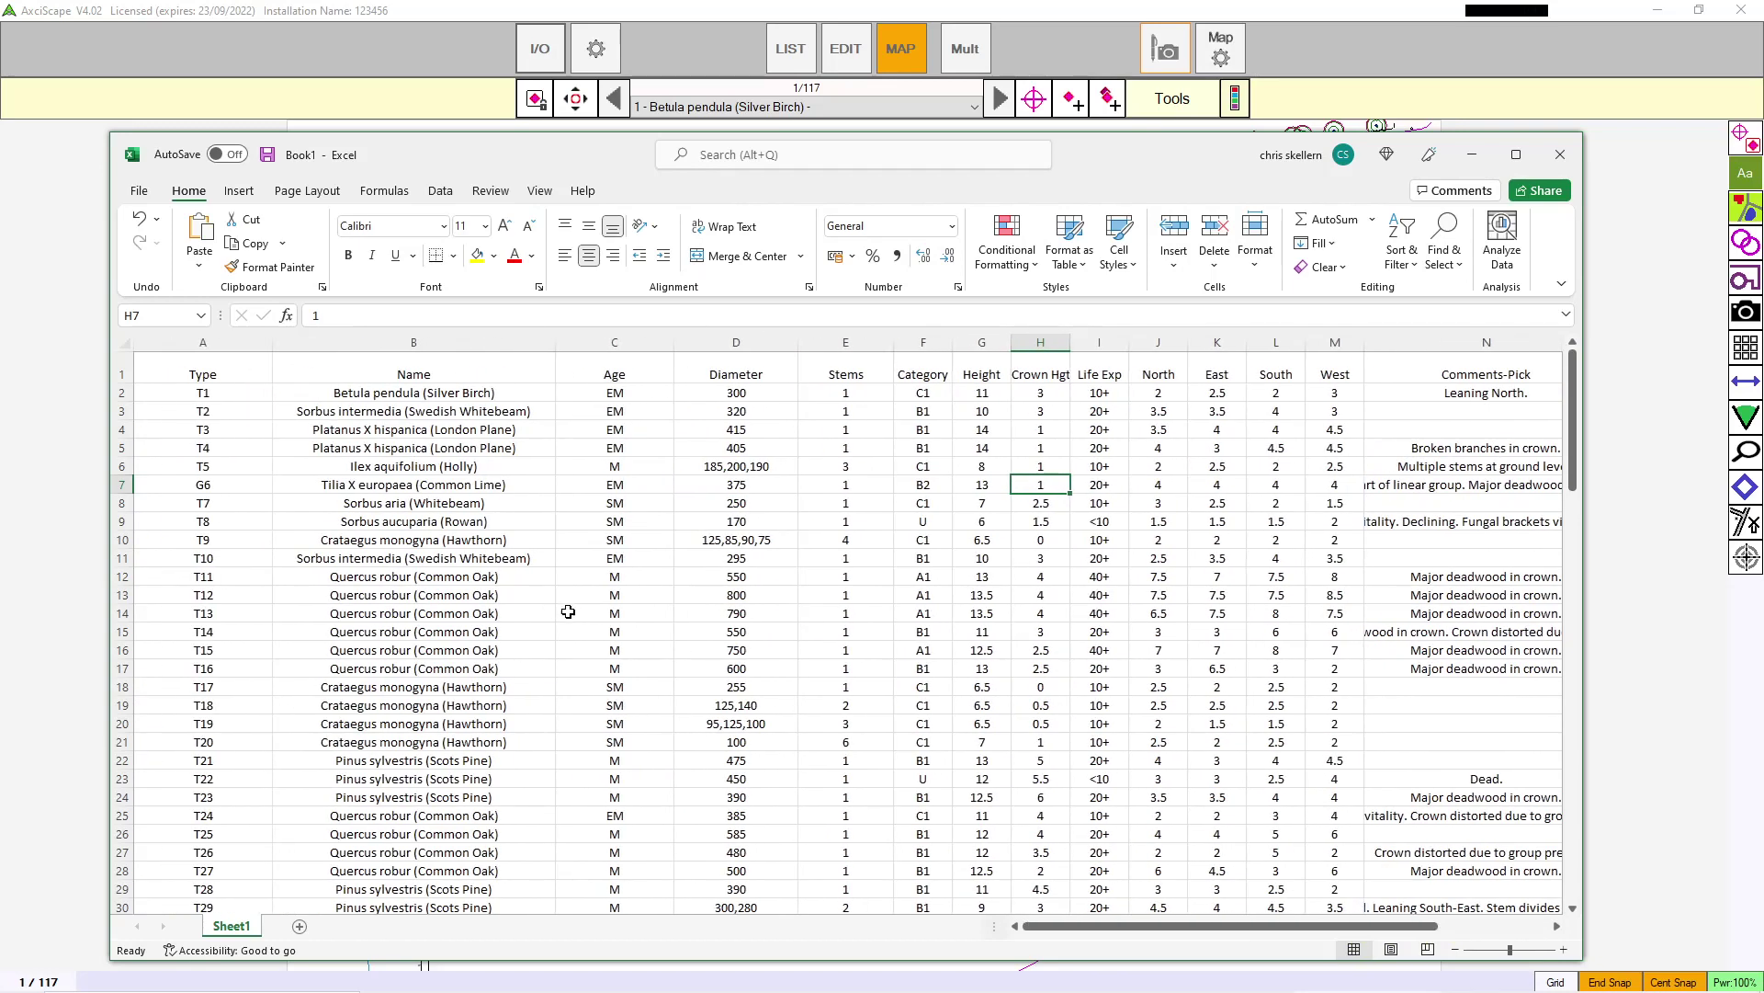
scroll(571, 610, down, 3)
scroll(588, 616, up, 3)
drag(1104, 162, 1148, 131)
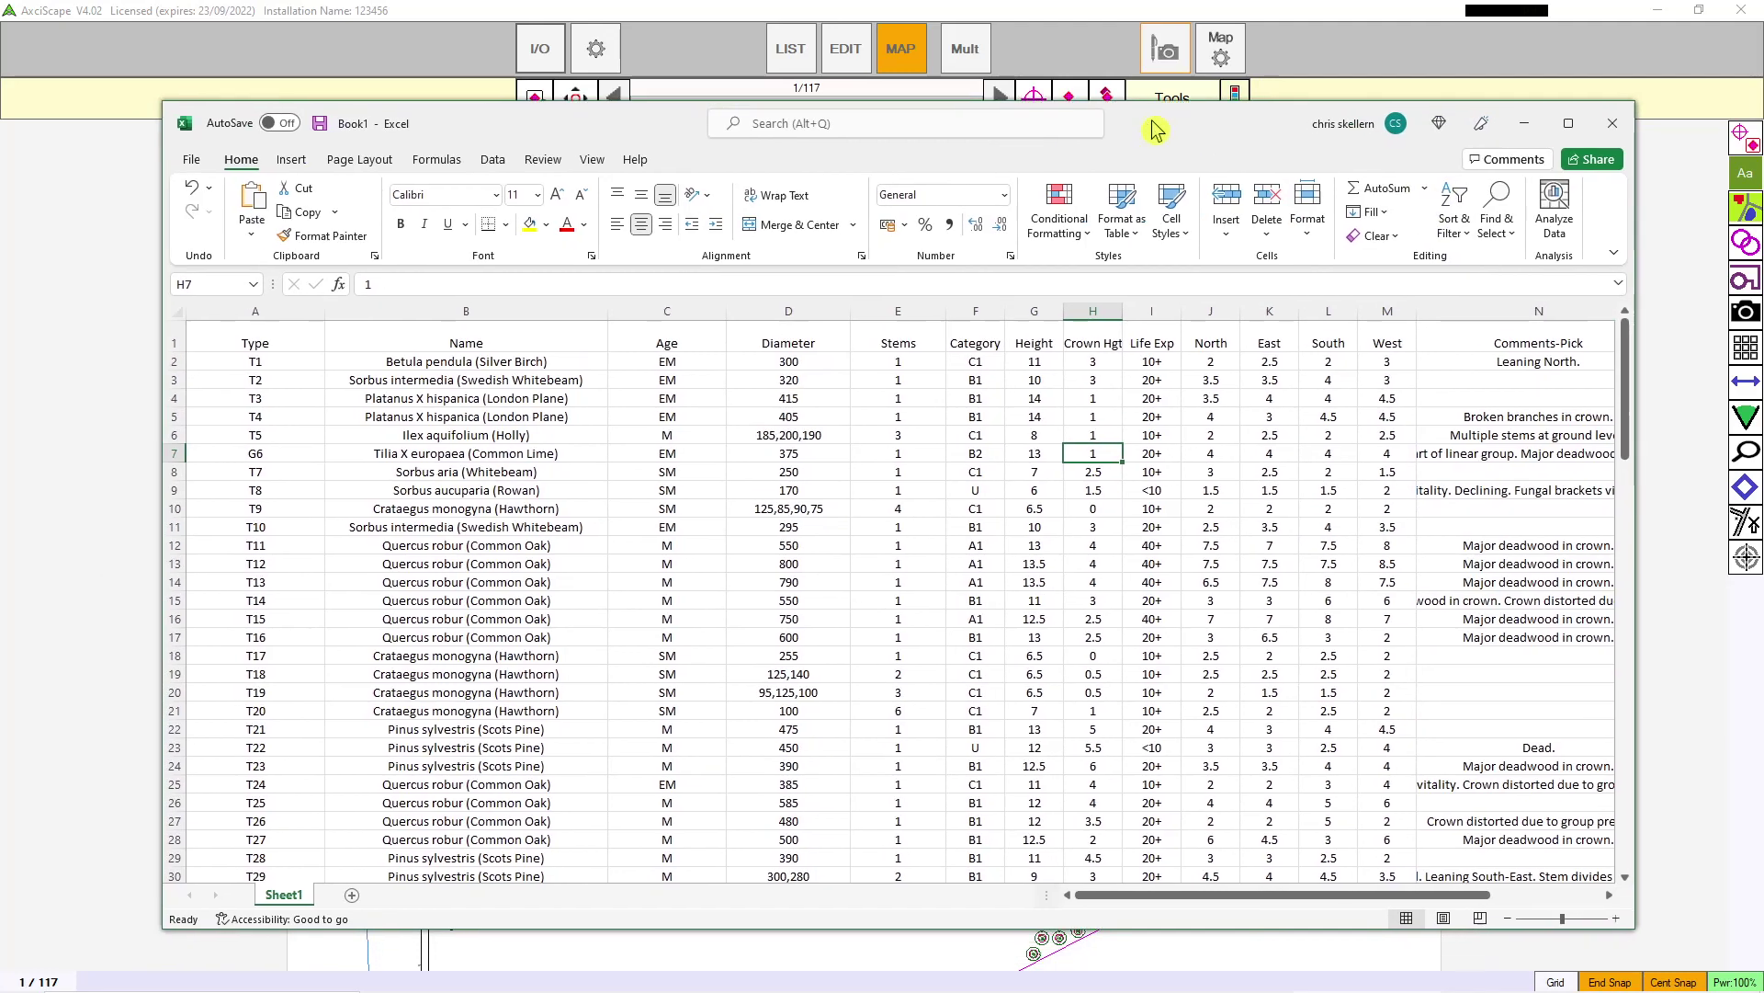
click(1286, 11)
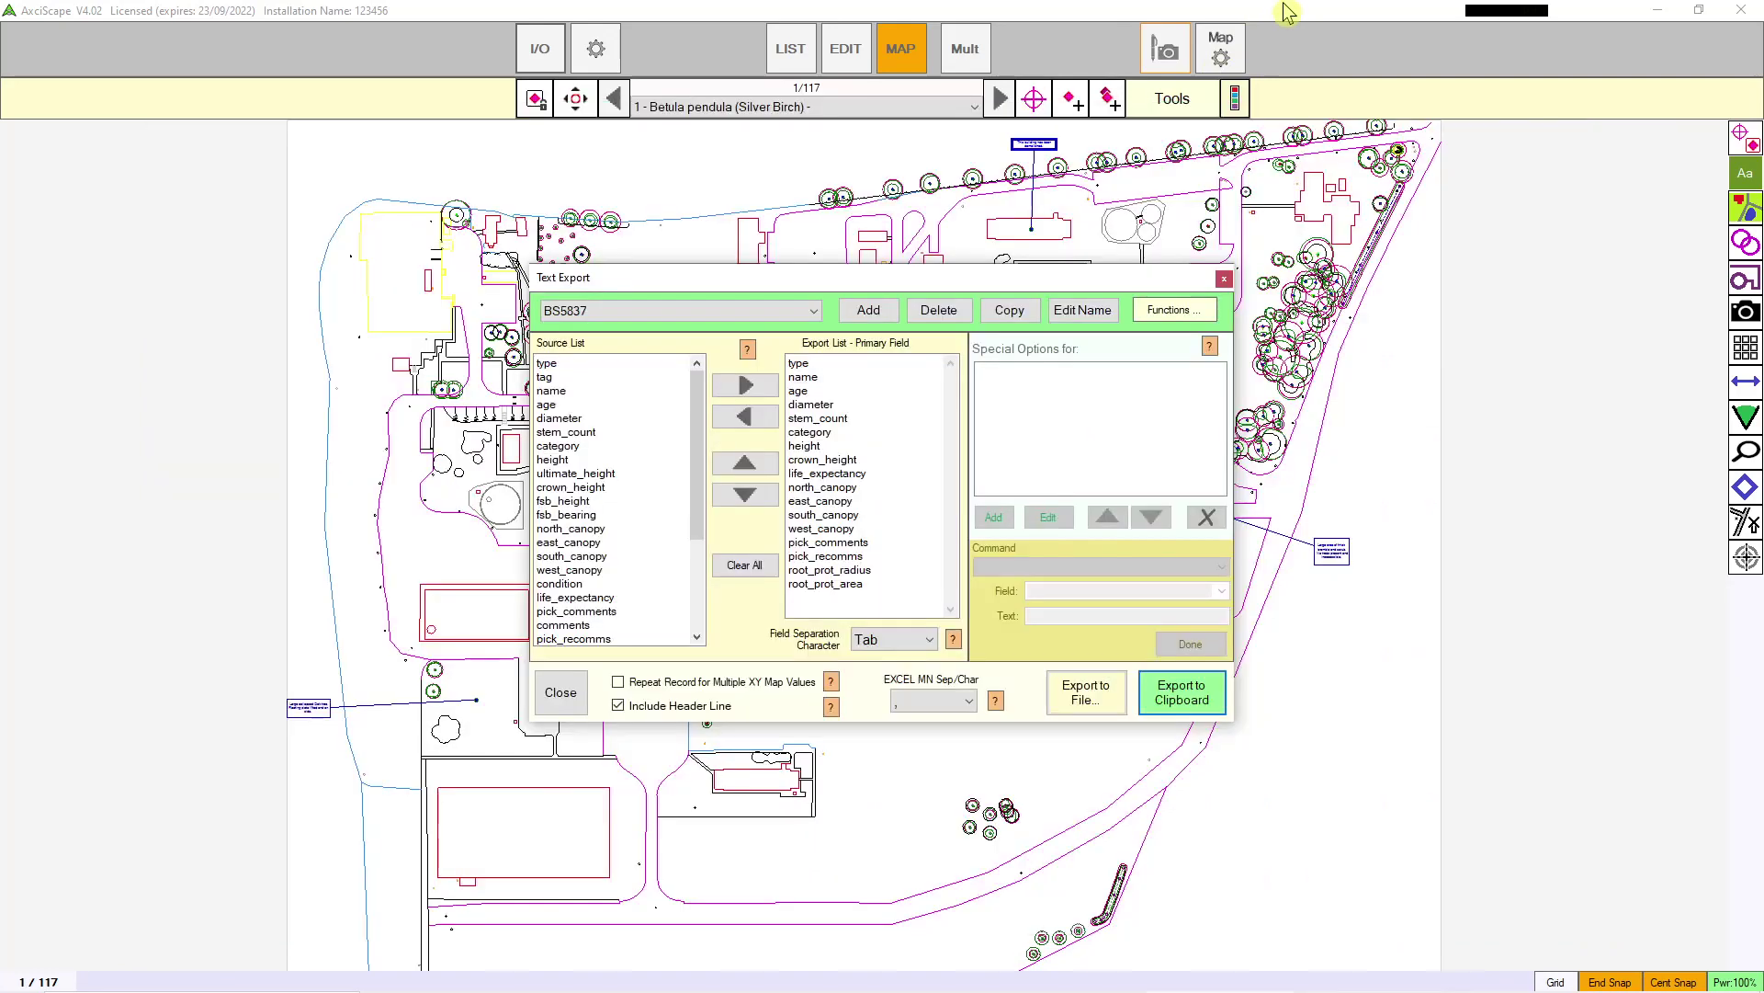
click(1226, 280)
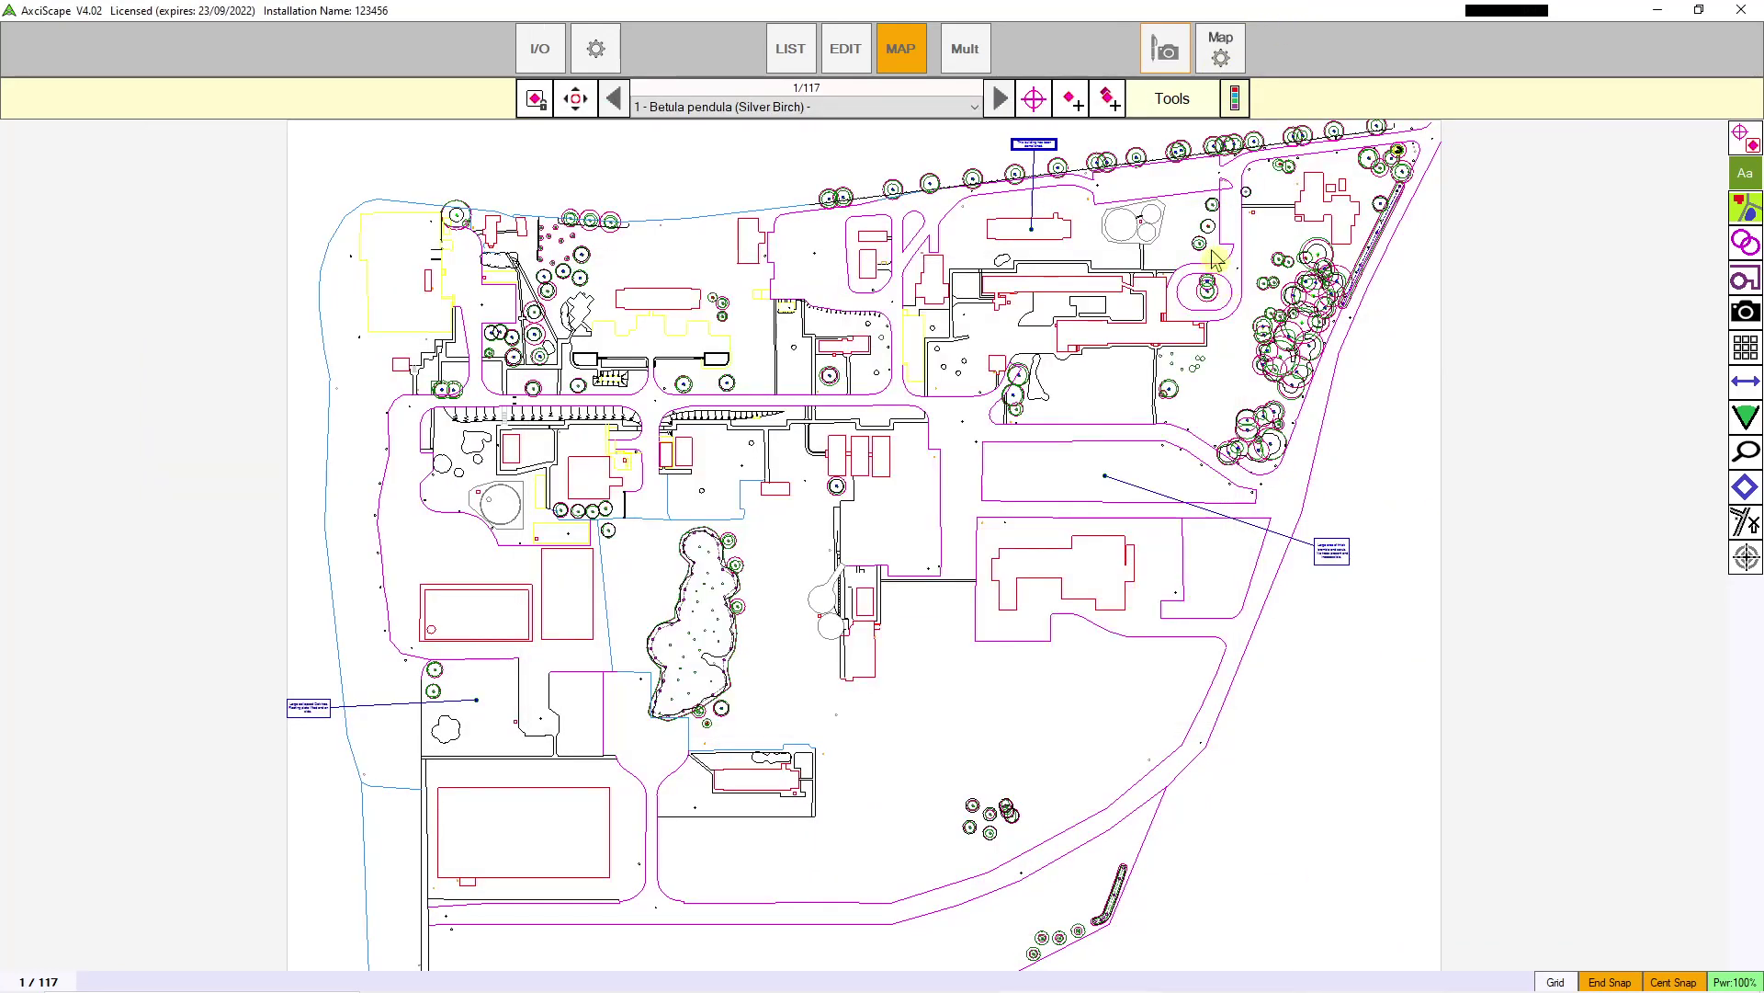
Step: Show the survey records in the list view and read the database's user notes
click(790, 49)
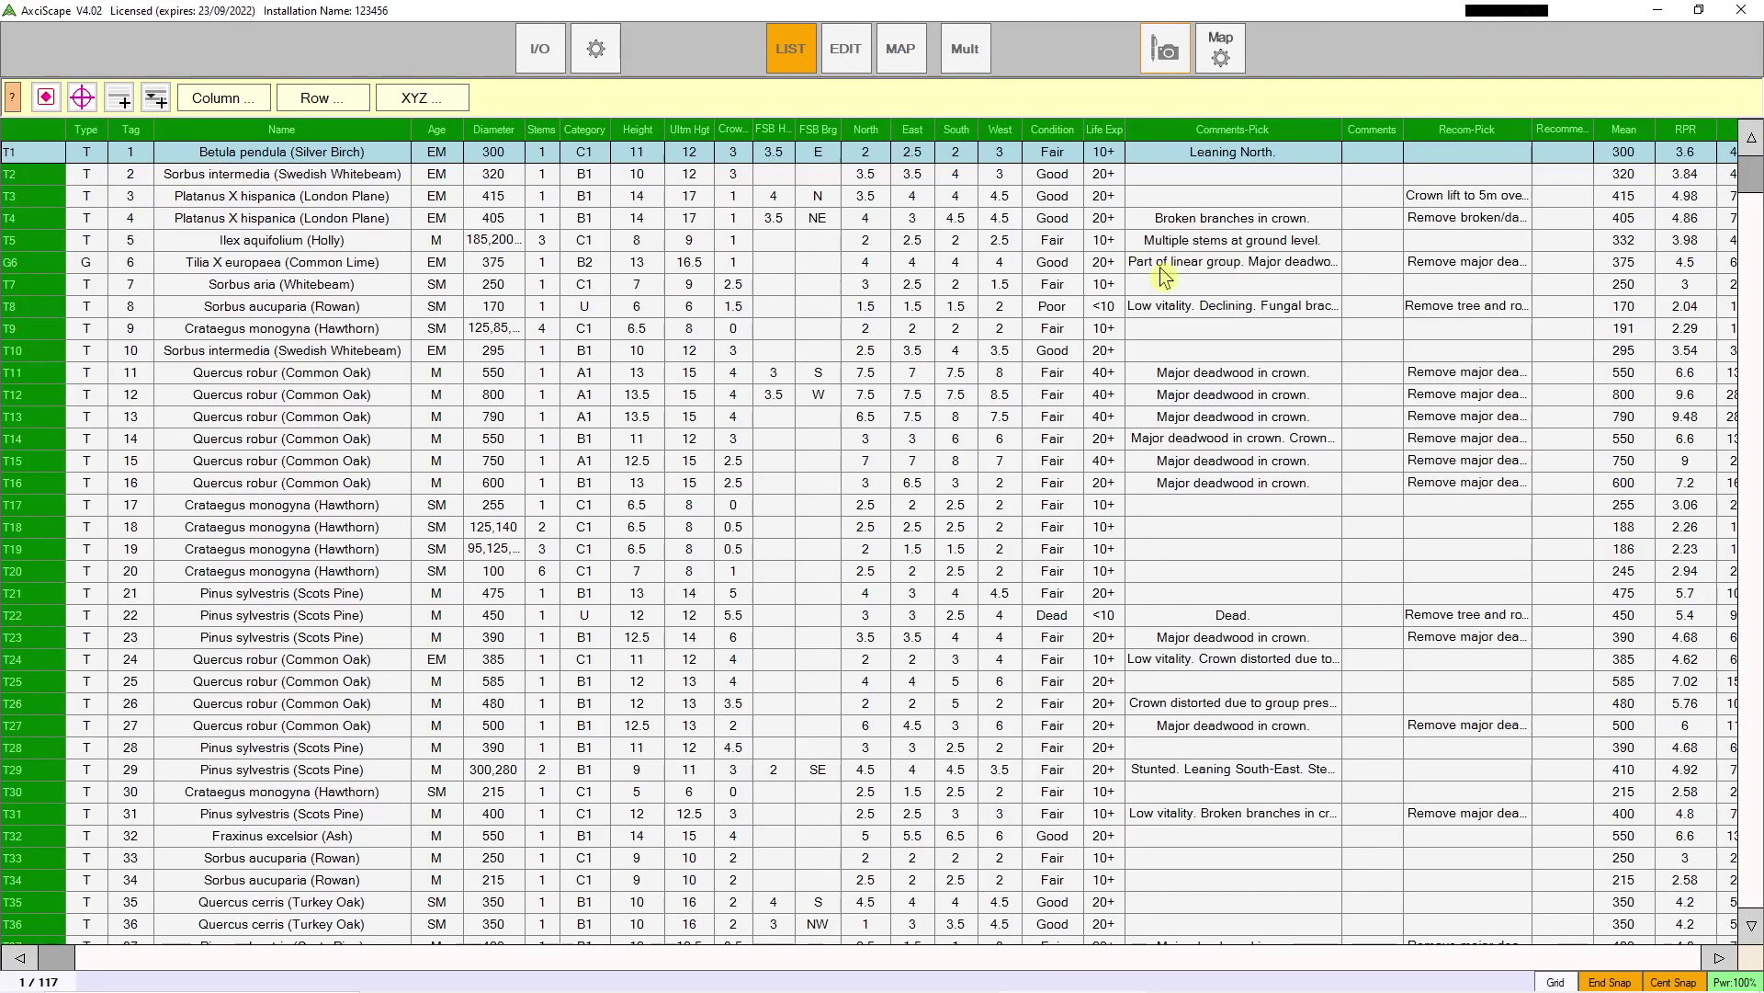
click(1167, 46)
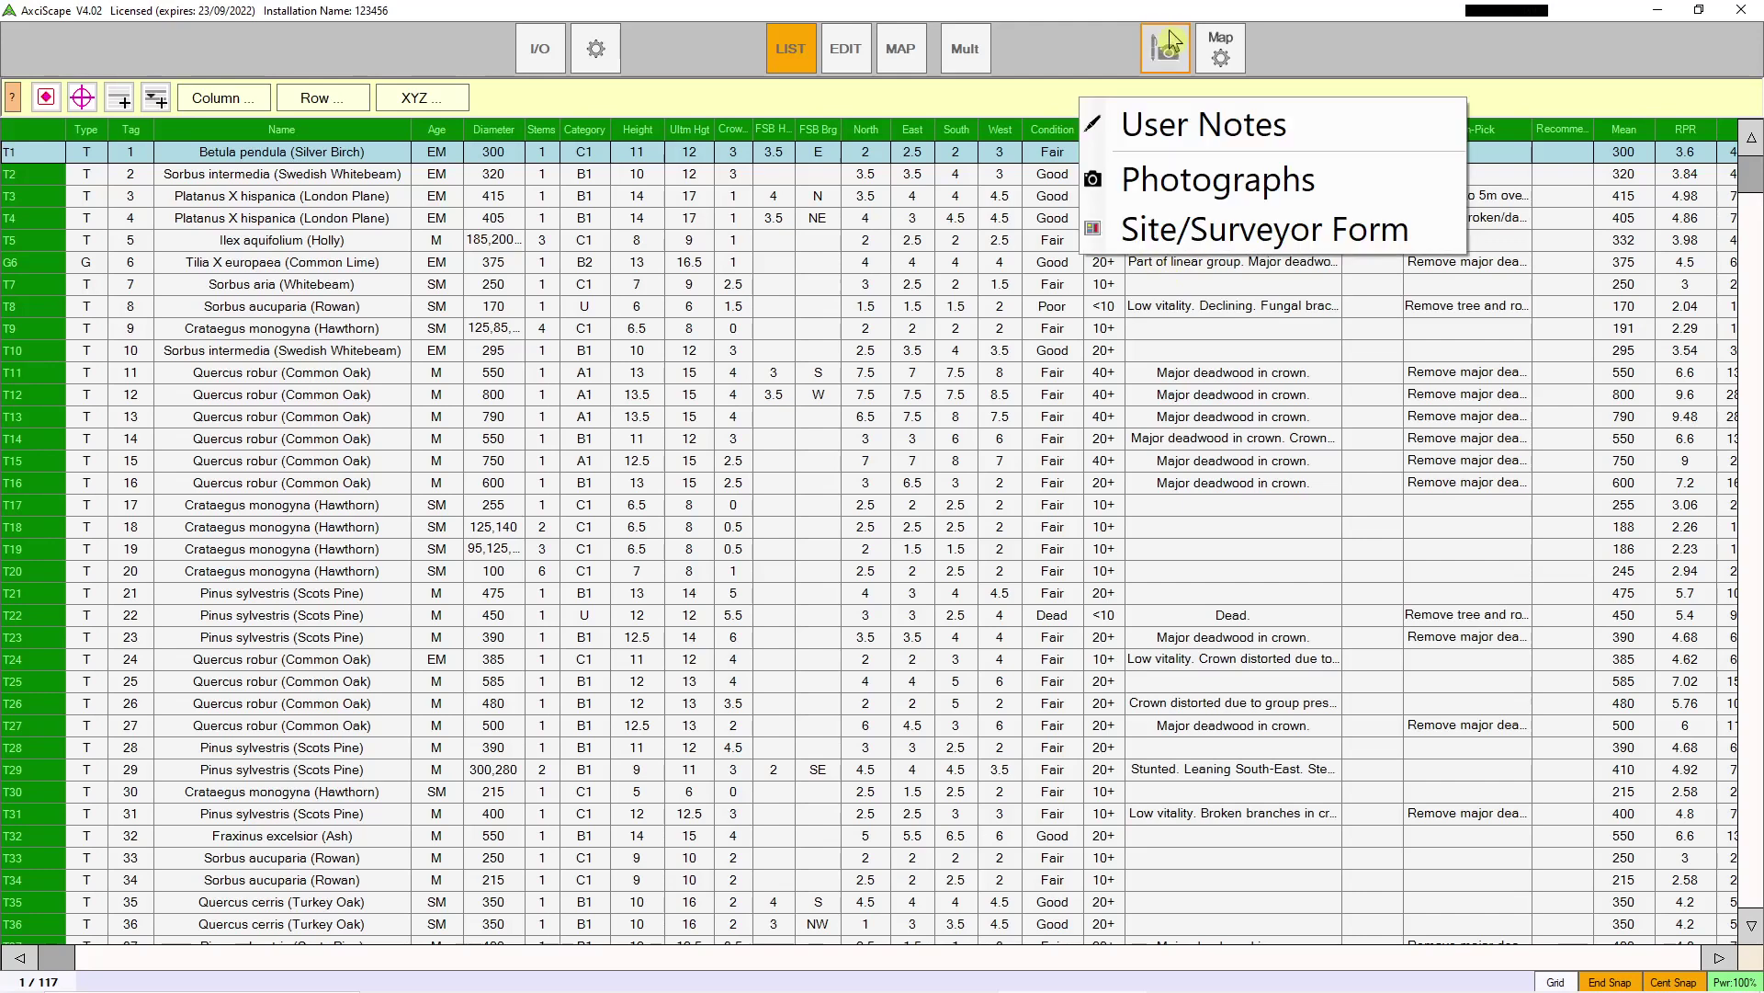
click(1186, 122)
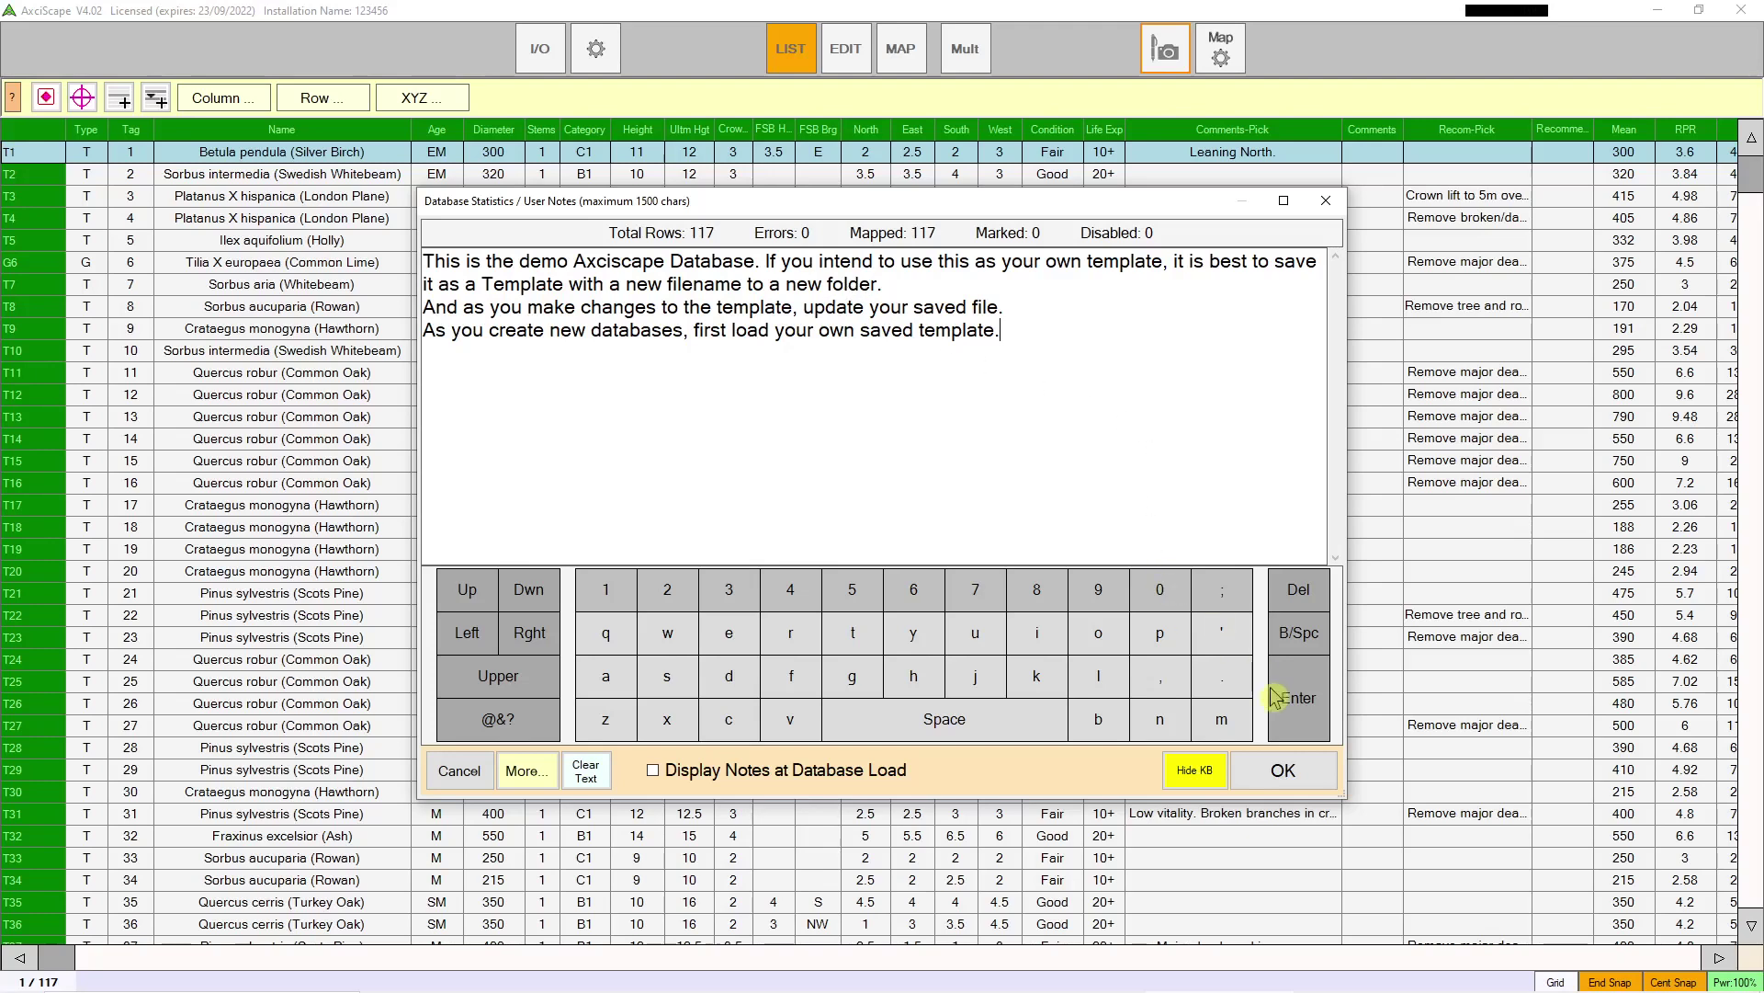
click(1283, 771)
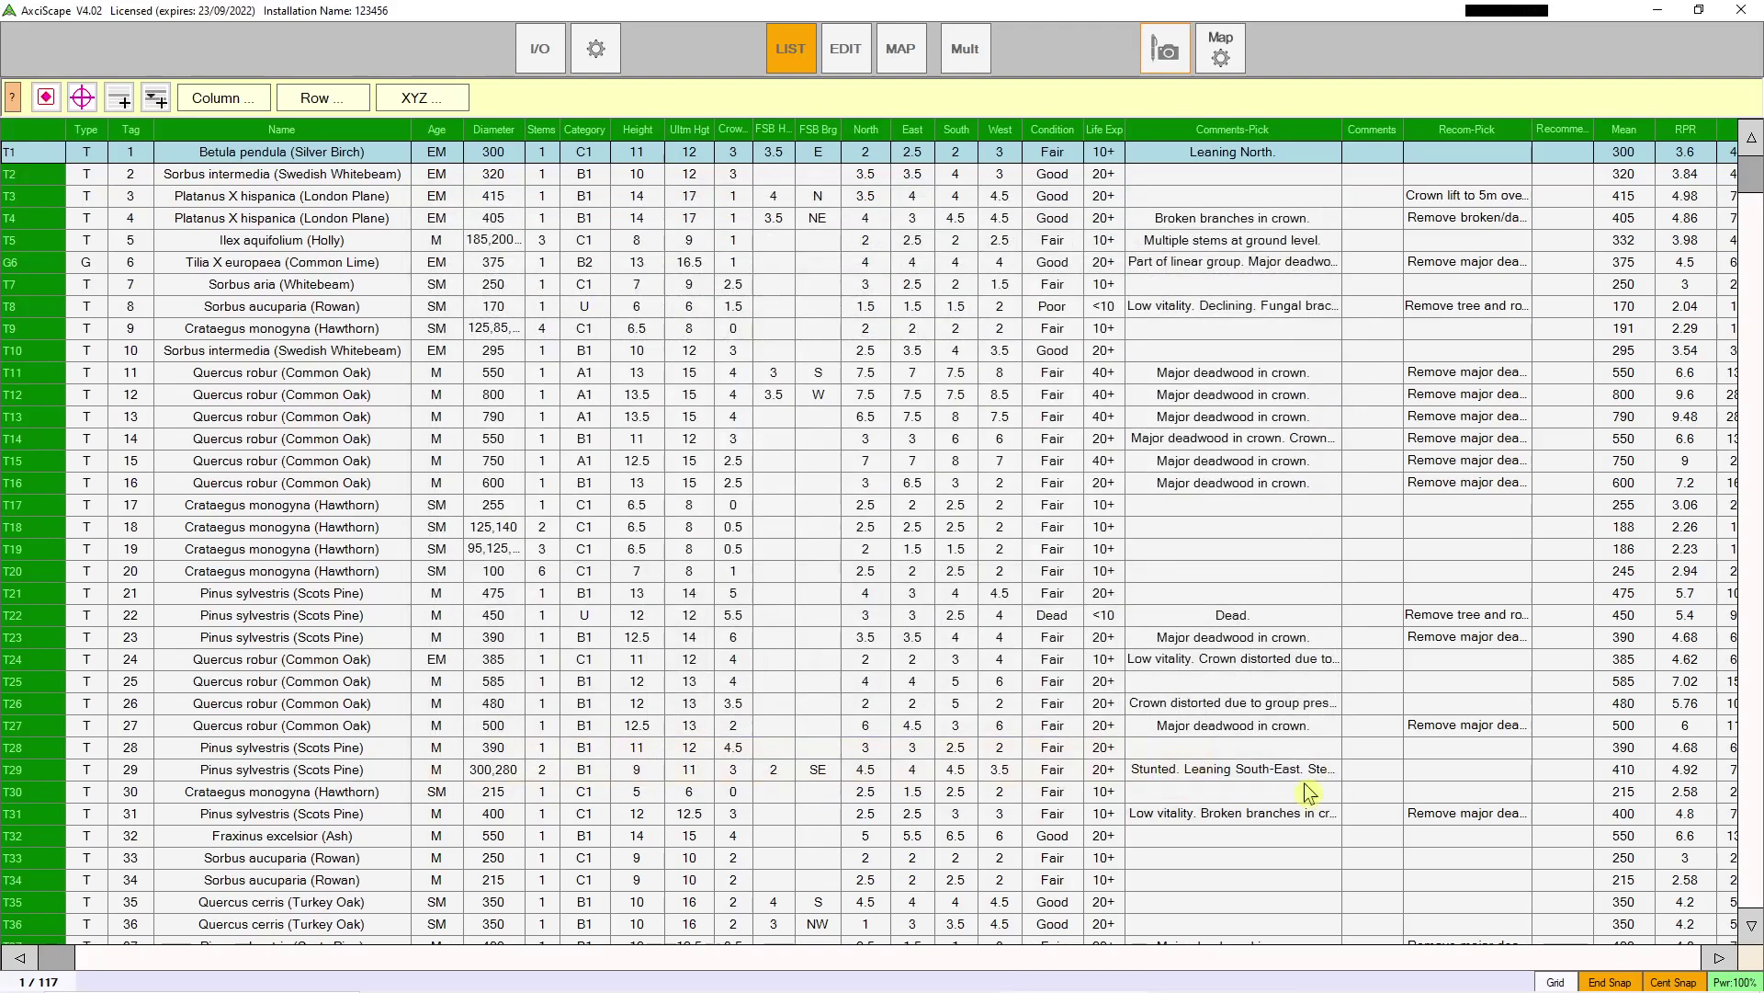
Step: Set the Date of Survey in the Site/Surveyor Form to 27/07/2022 15:14:01 and apply the form
click(1178, 59)
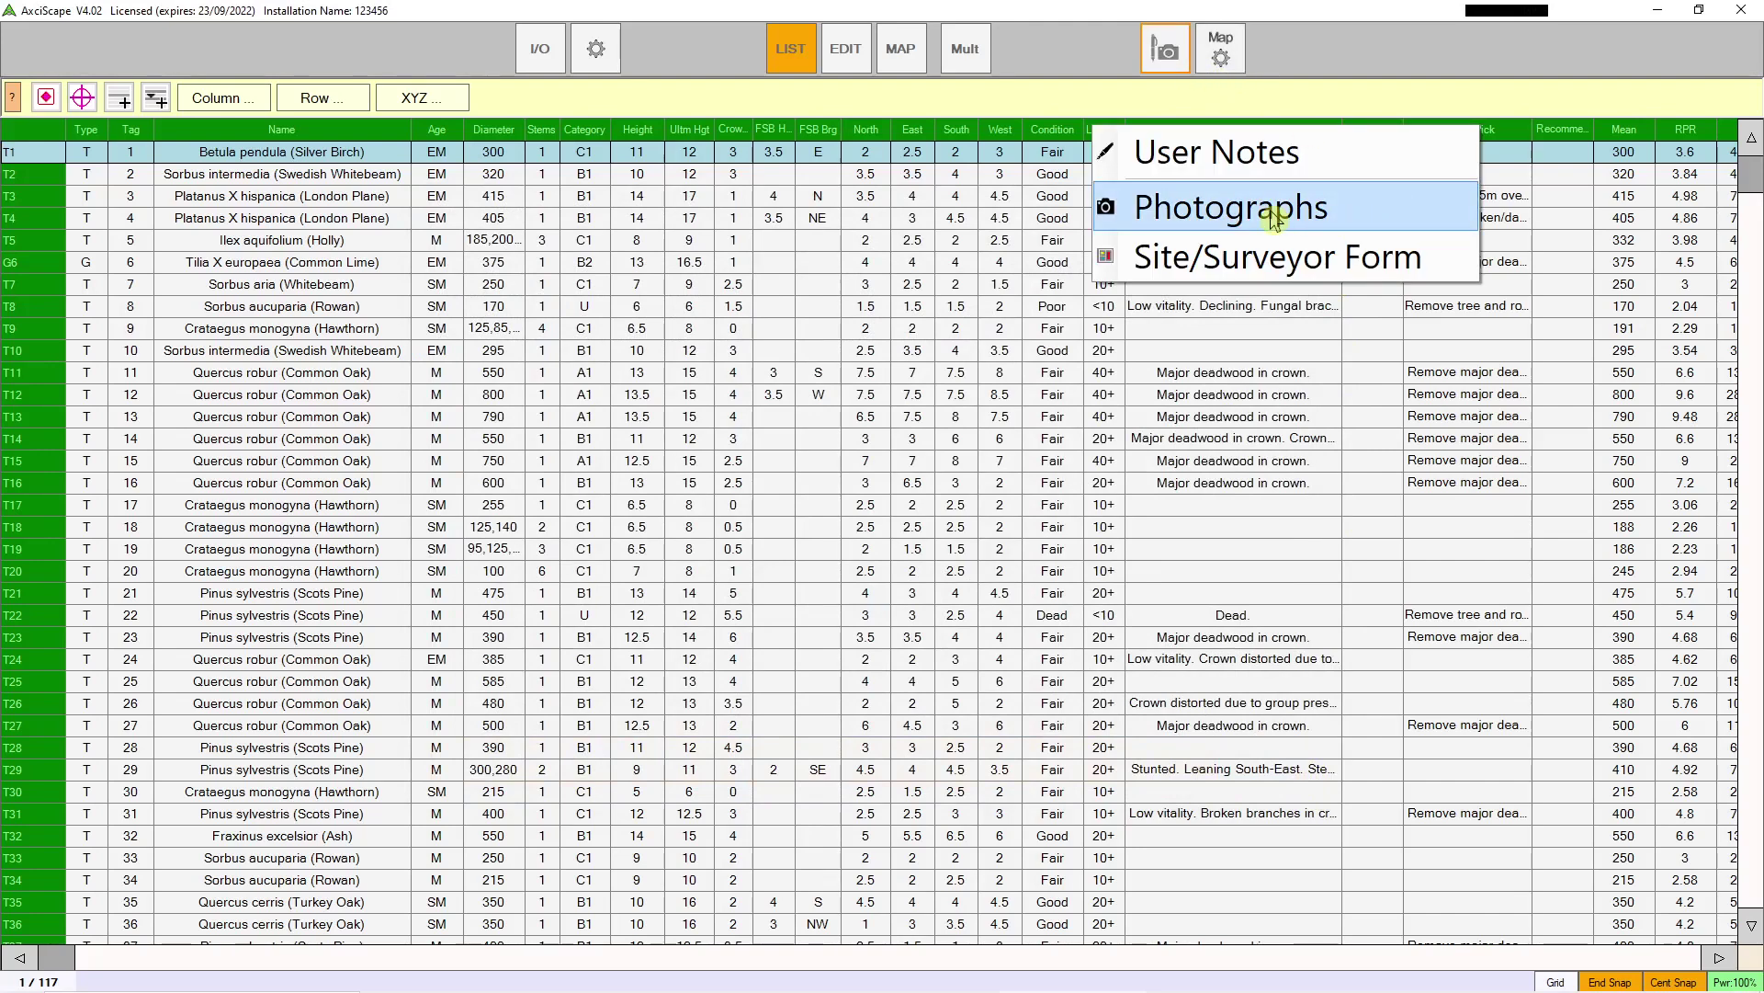
click(1287, 257)
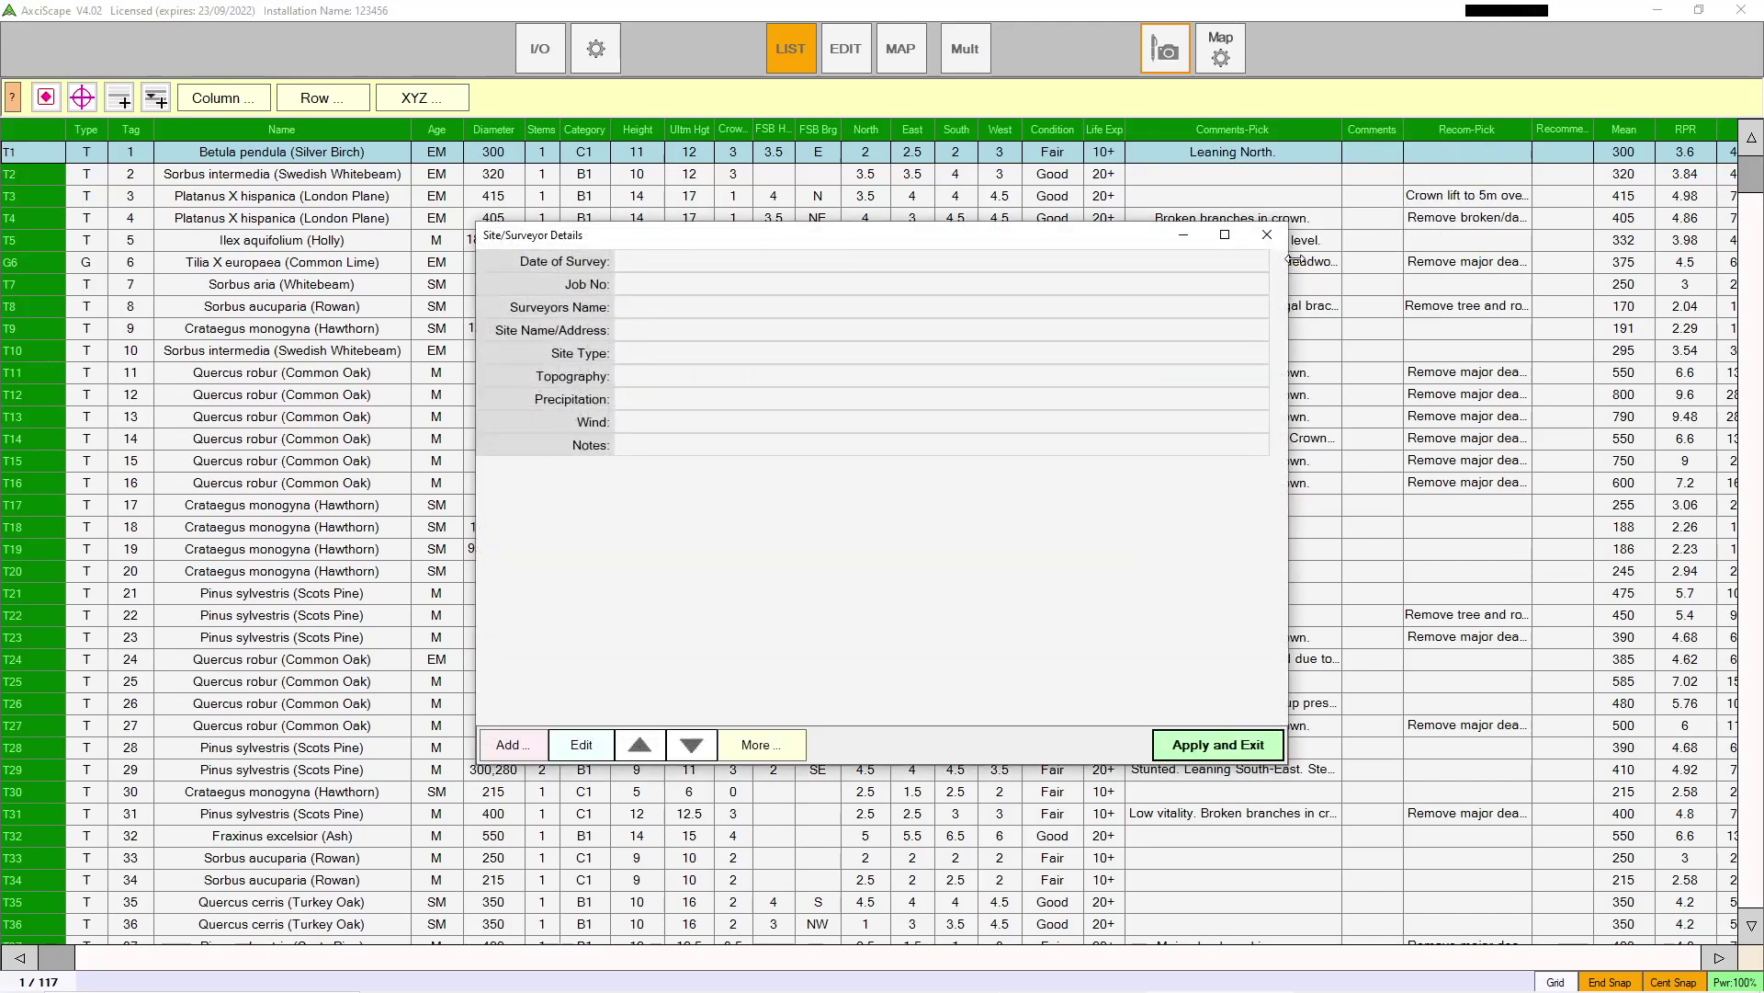
click(654, 262)
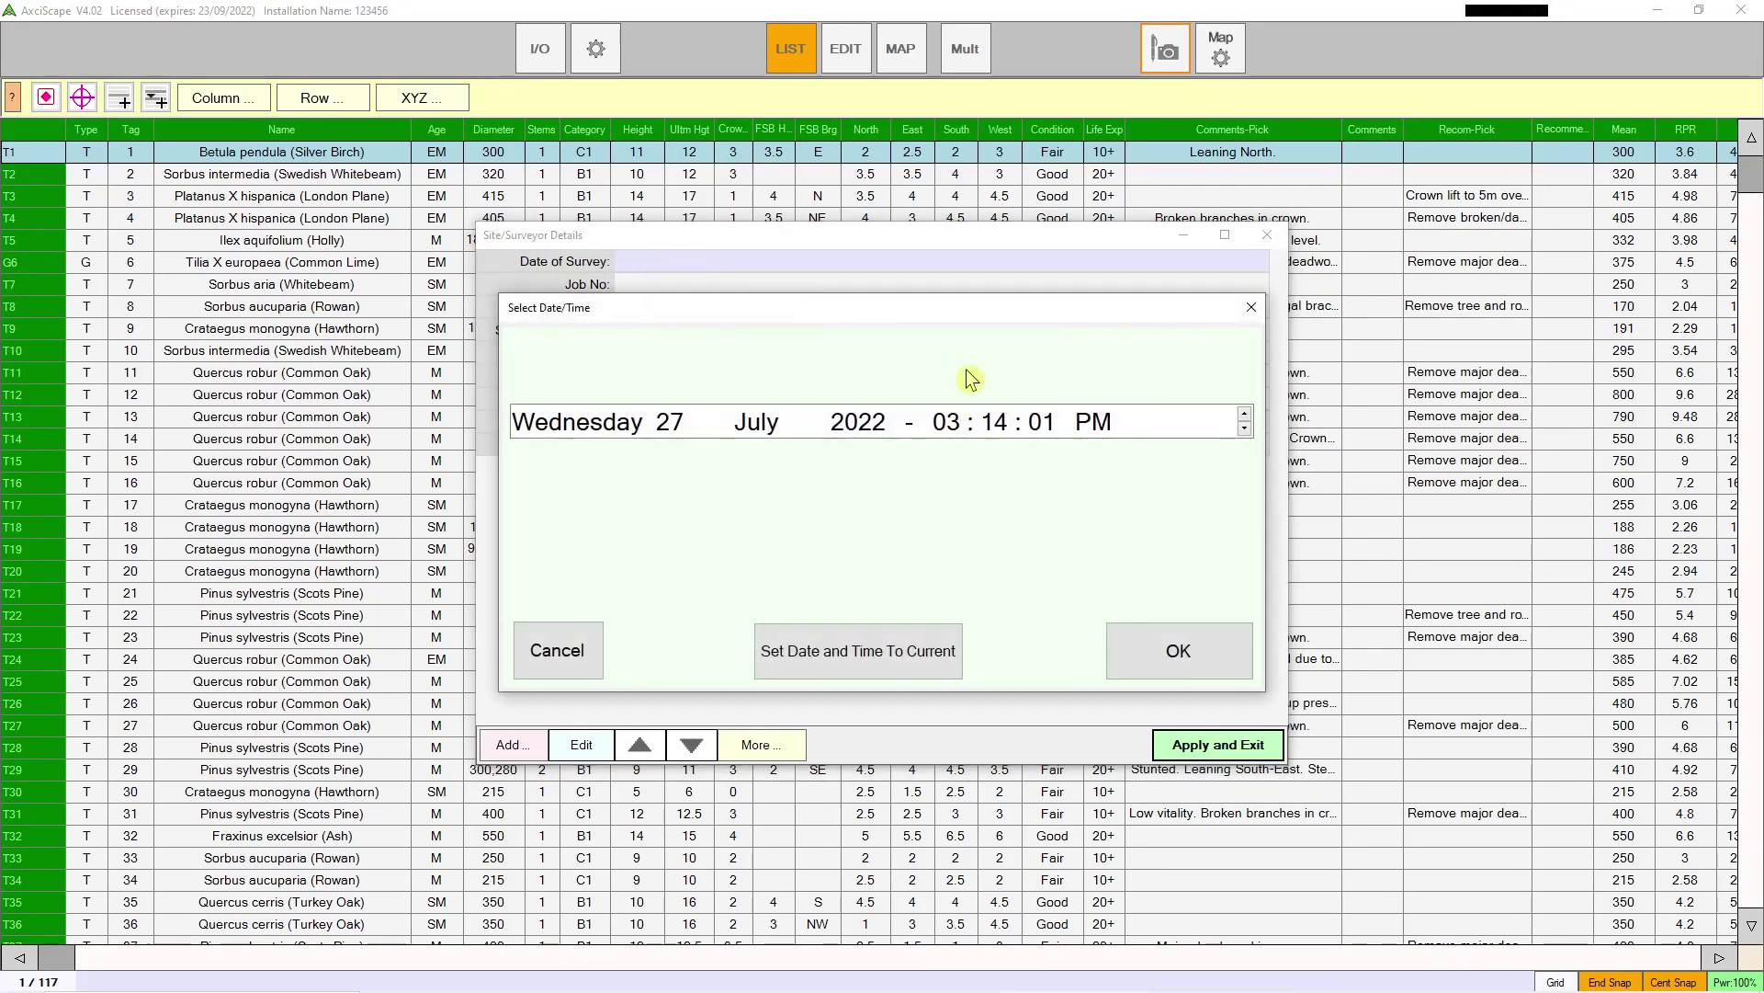
click(1179, 650)
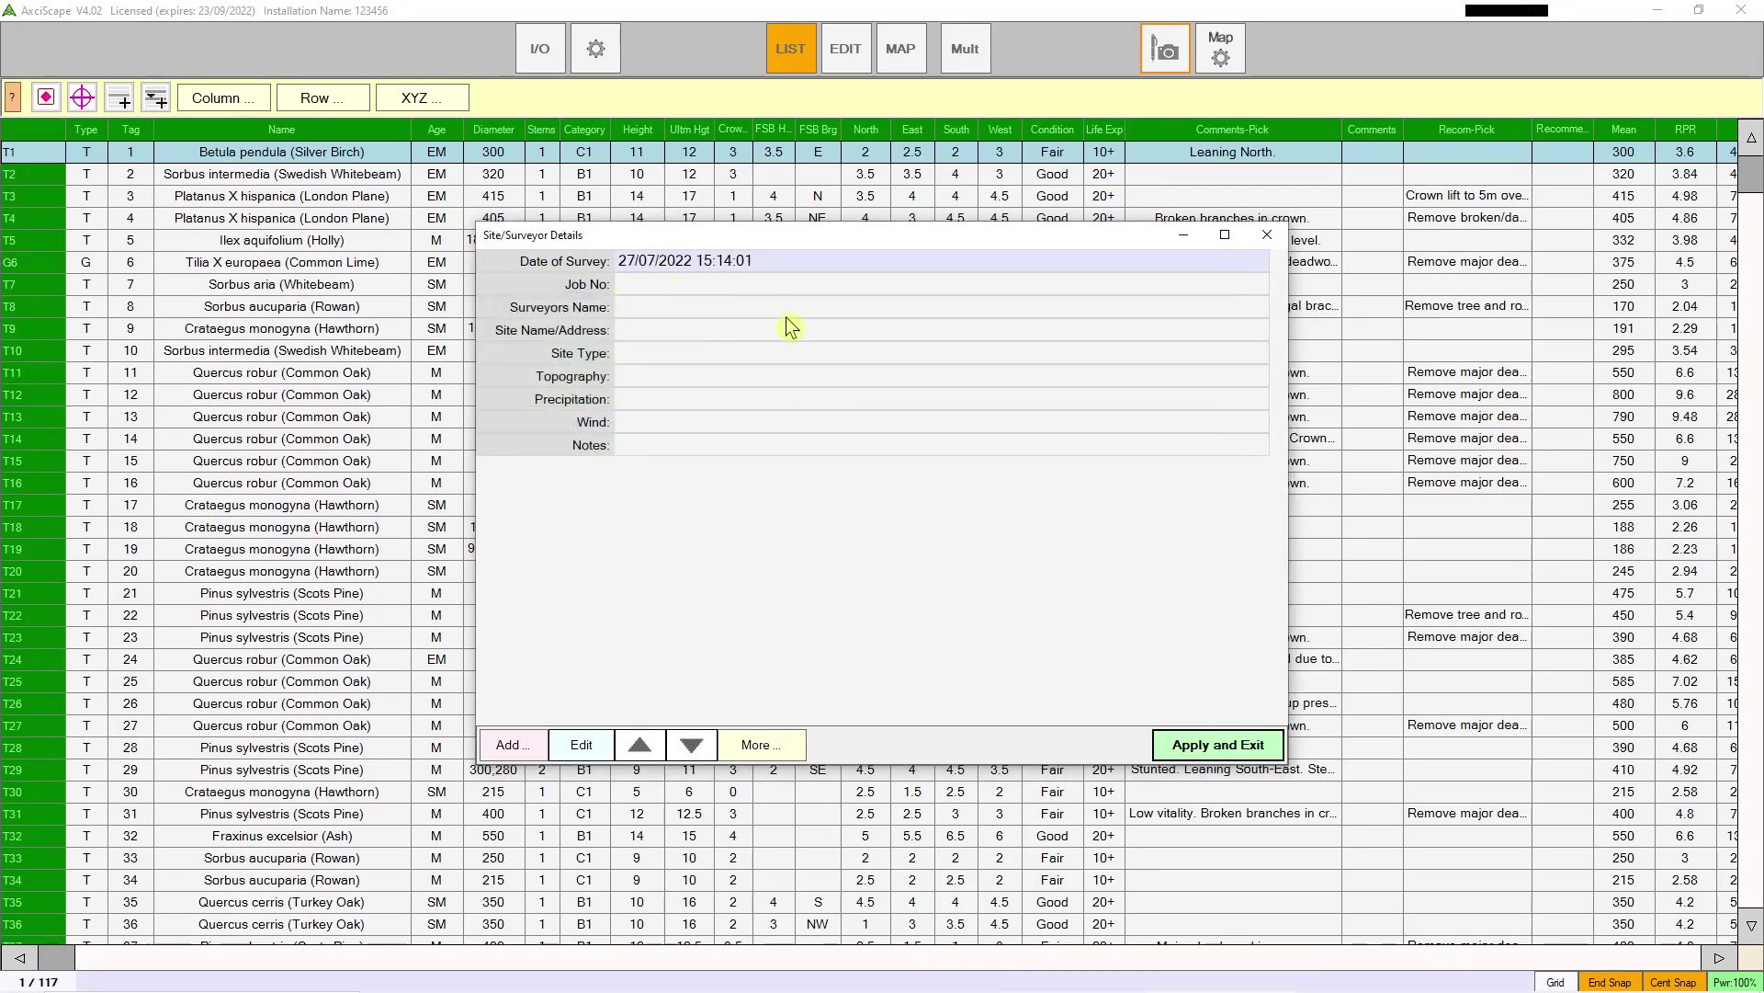
click(1255, 742)
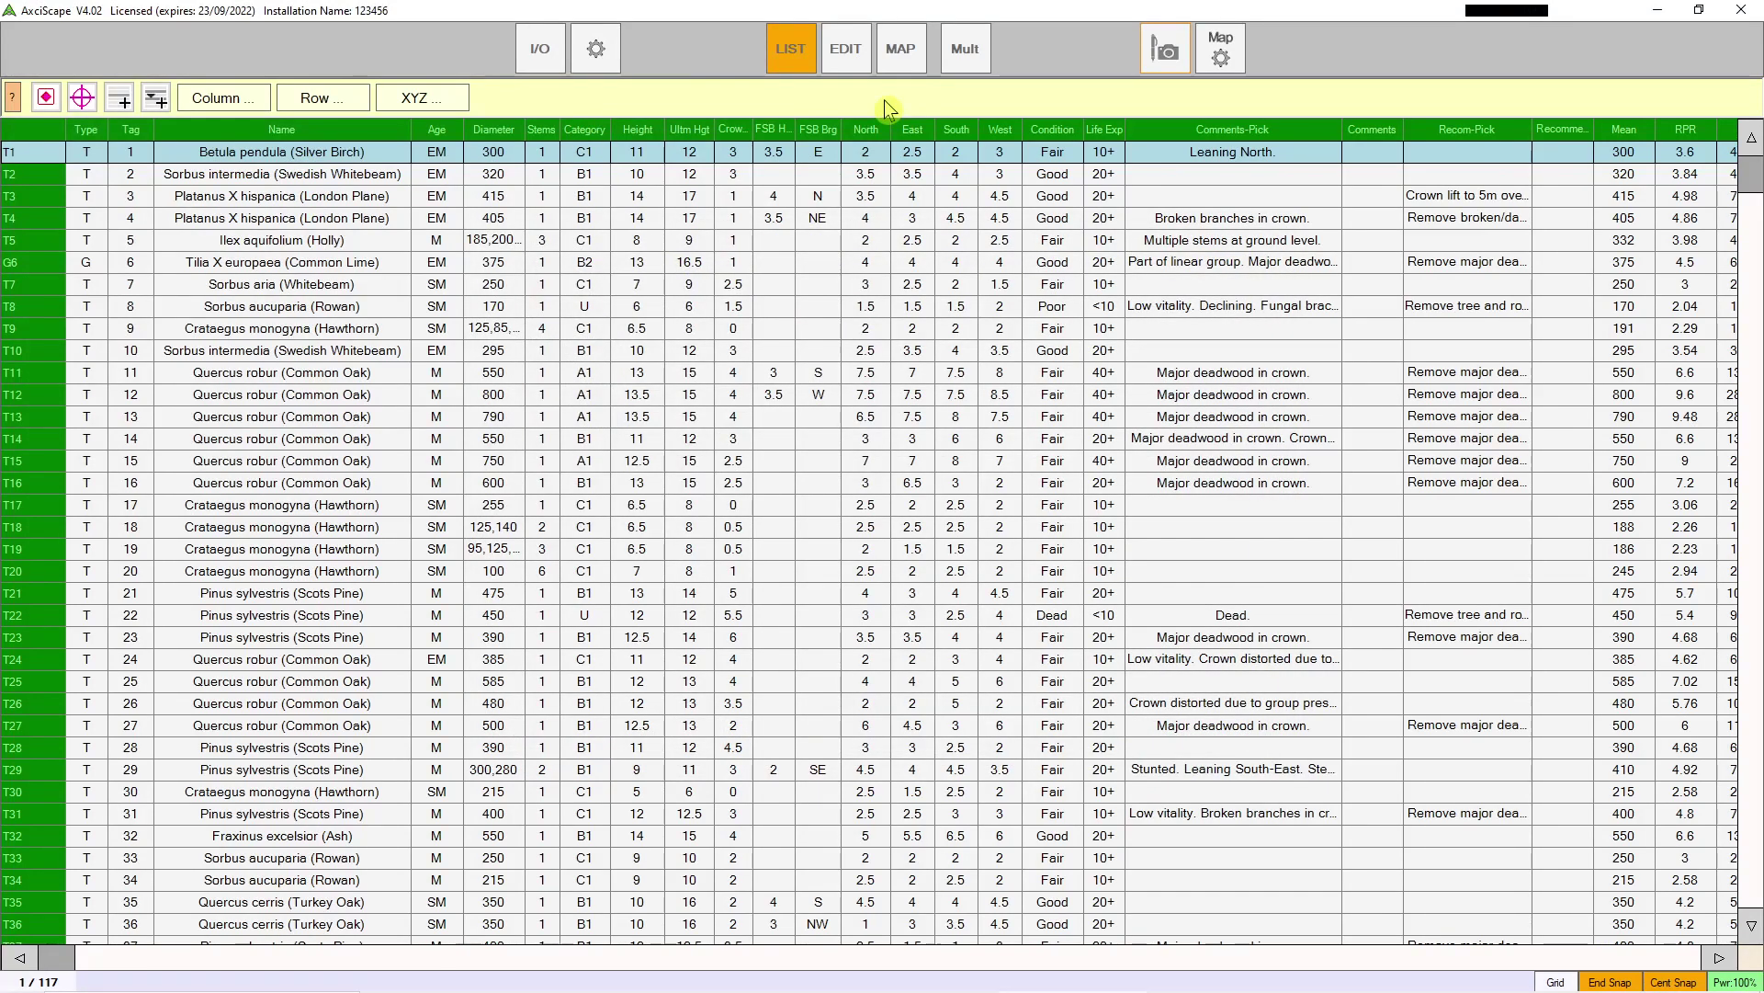
Step: Examine the database, template, map, import and export options of the I/O interface
click(544, 63)
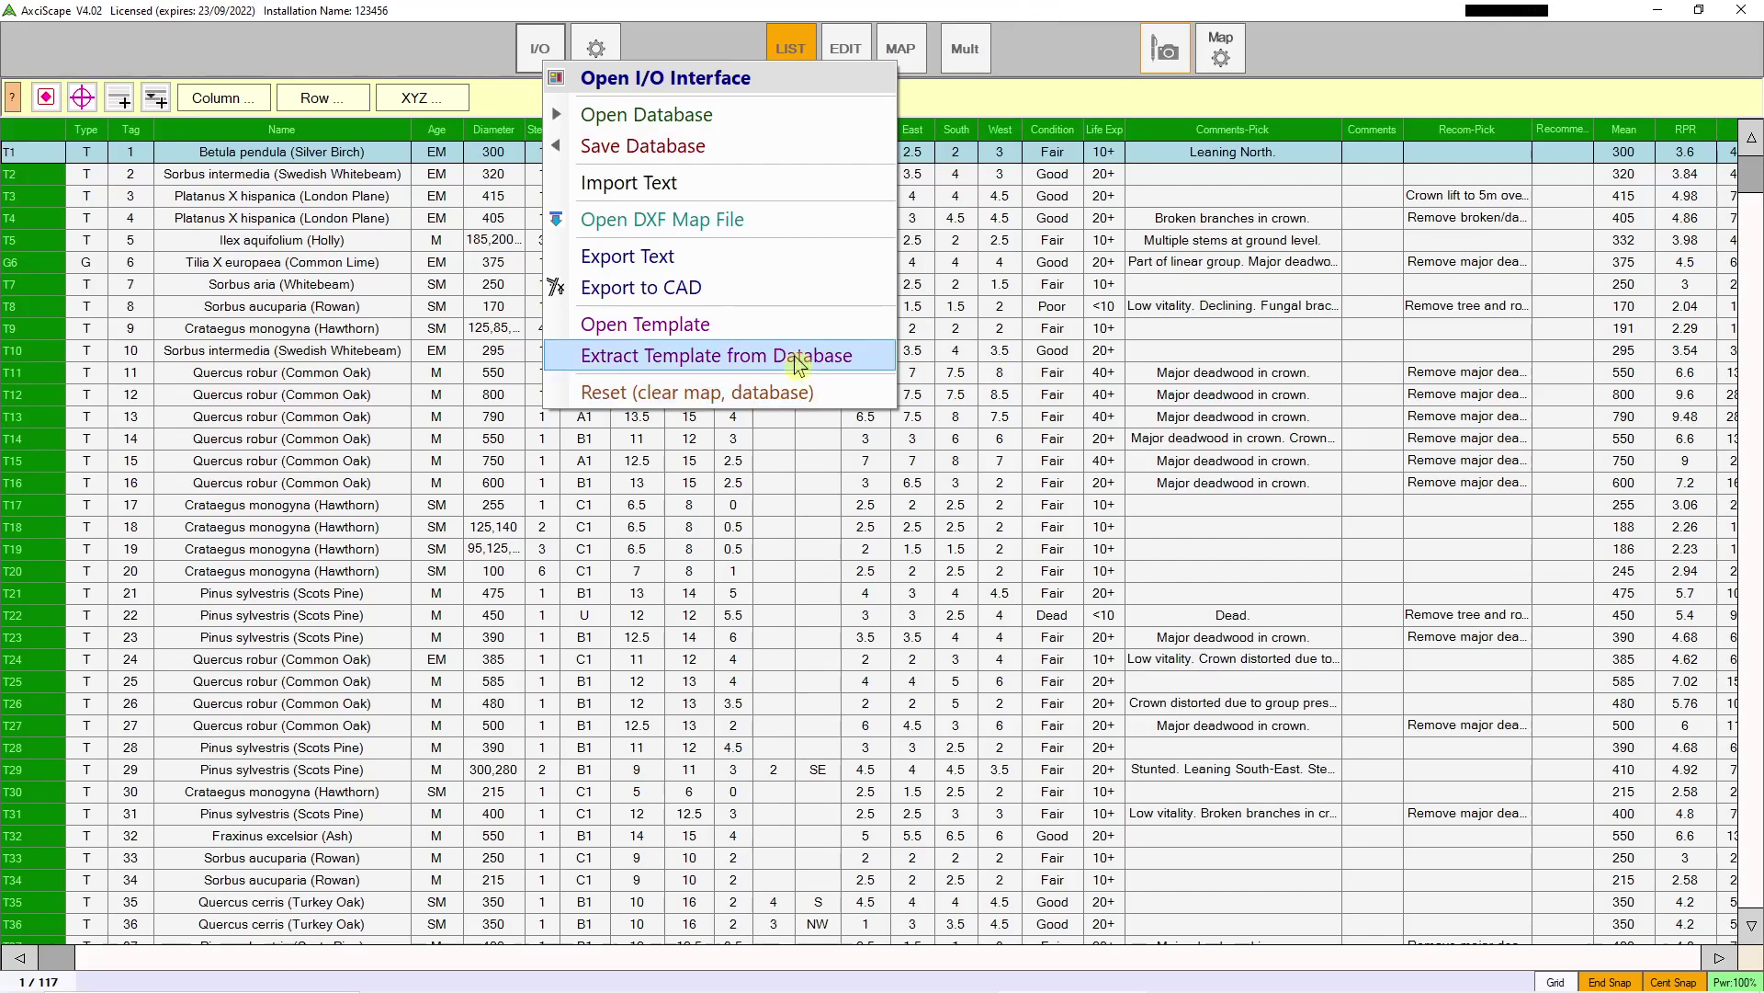
click(631, 76)
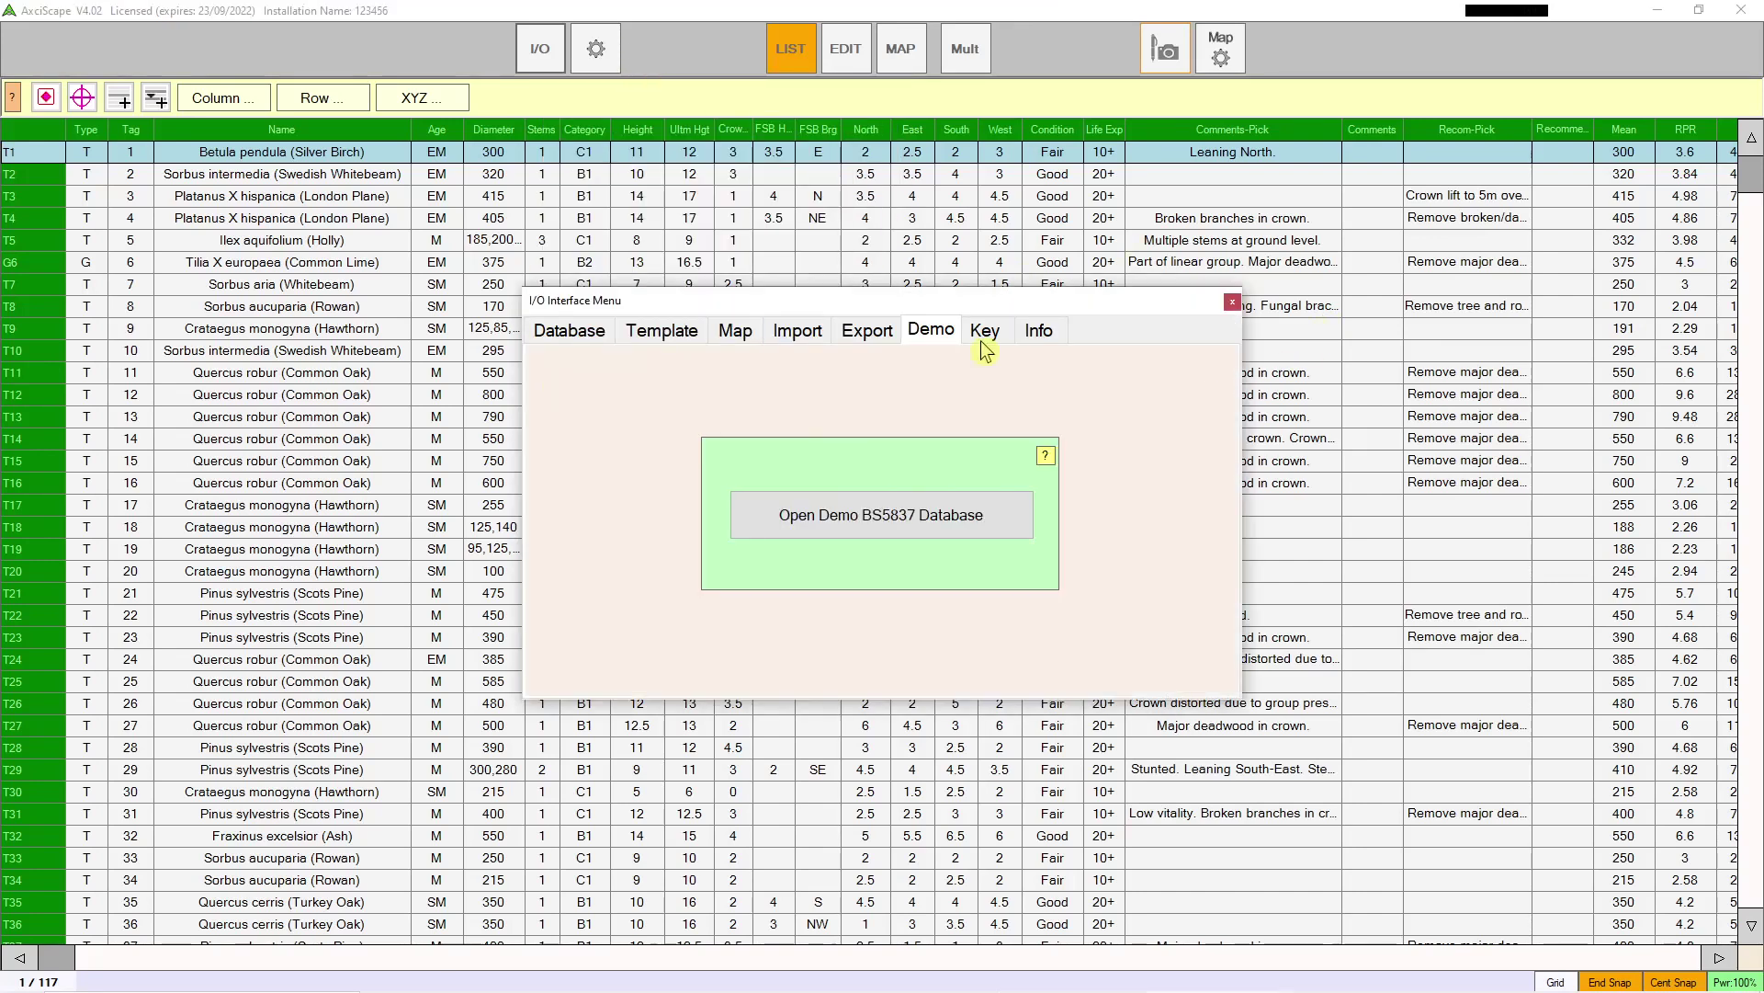
click(561, 331)
click(634, 329)
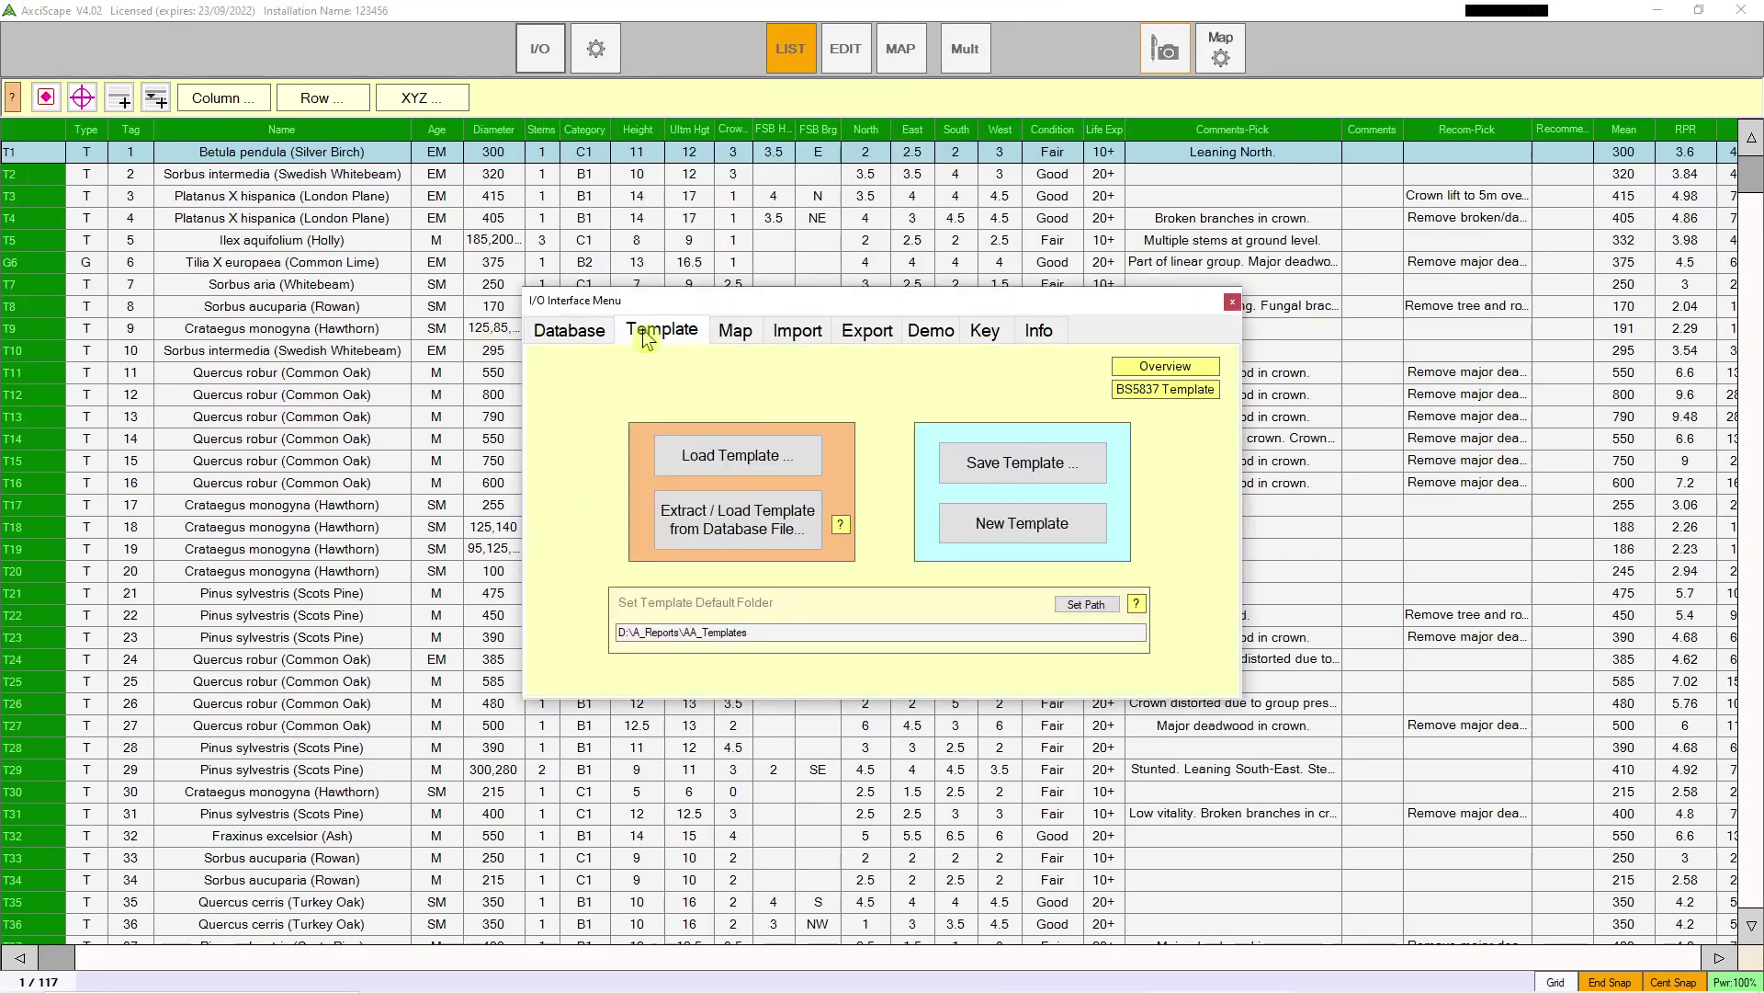
click(745, 339)
click(797, 331)
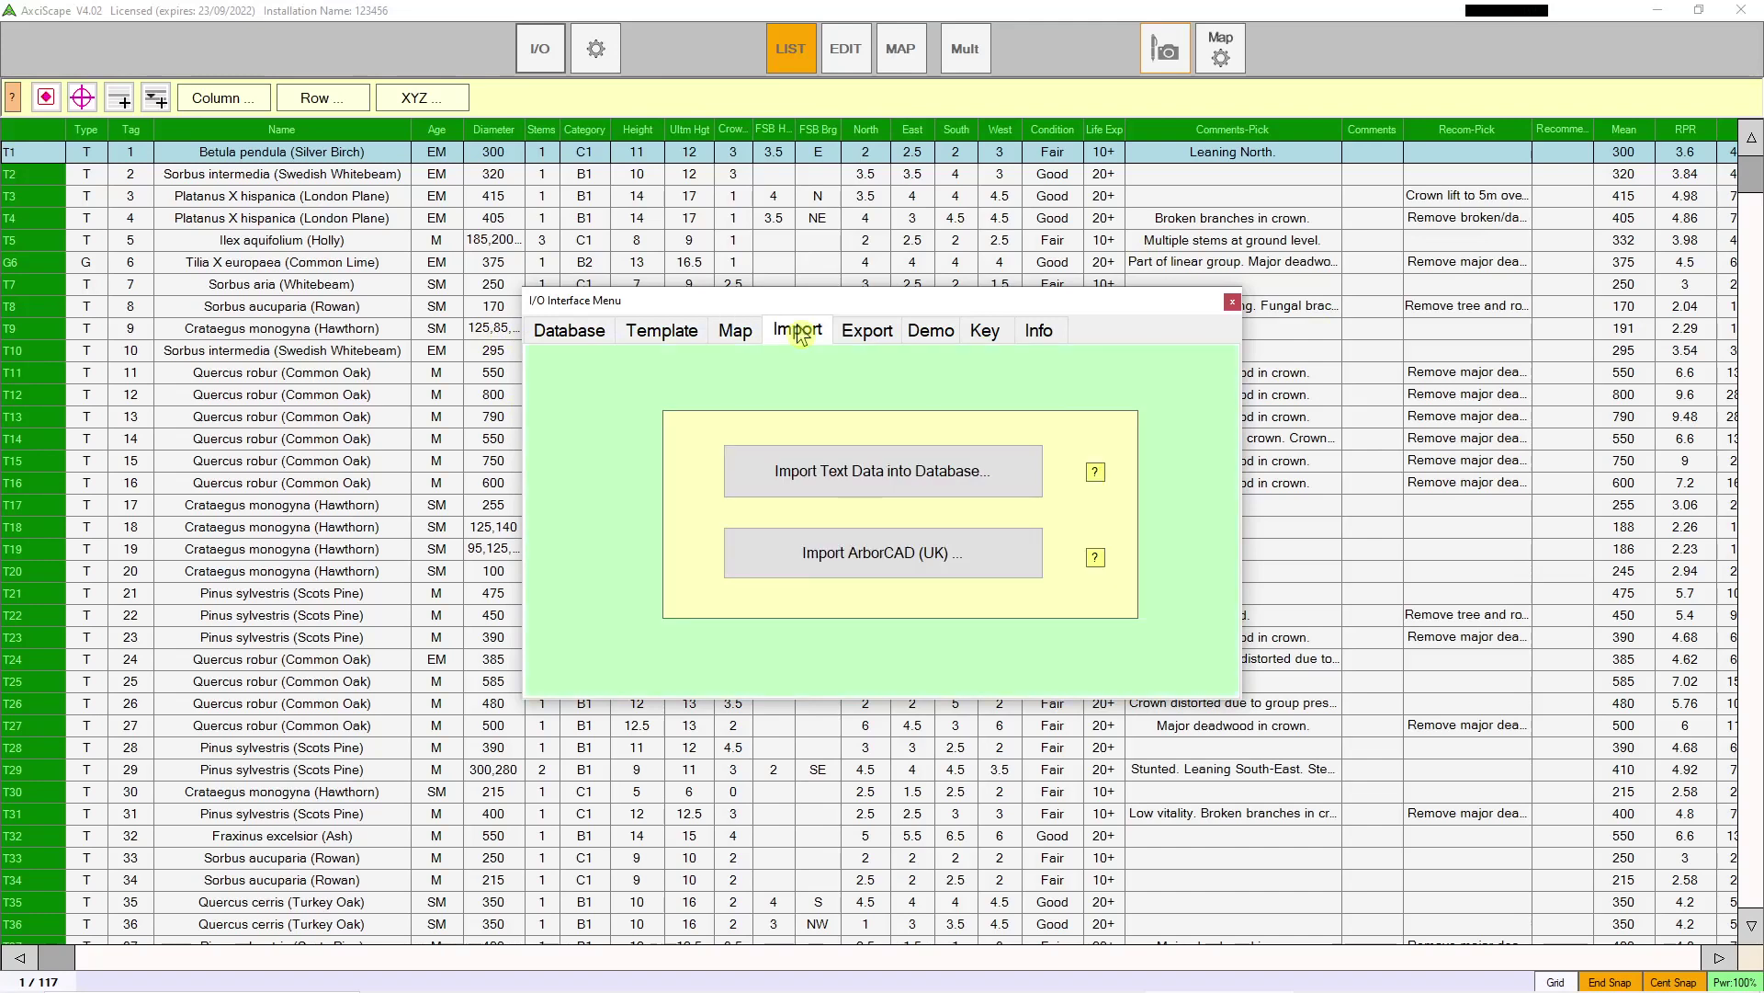
click(864, 333)
click(798, 331)
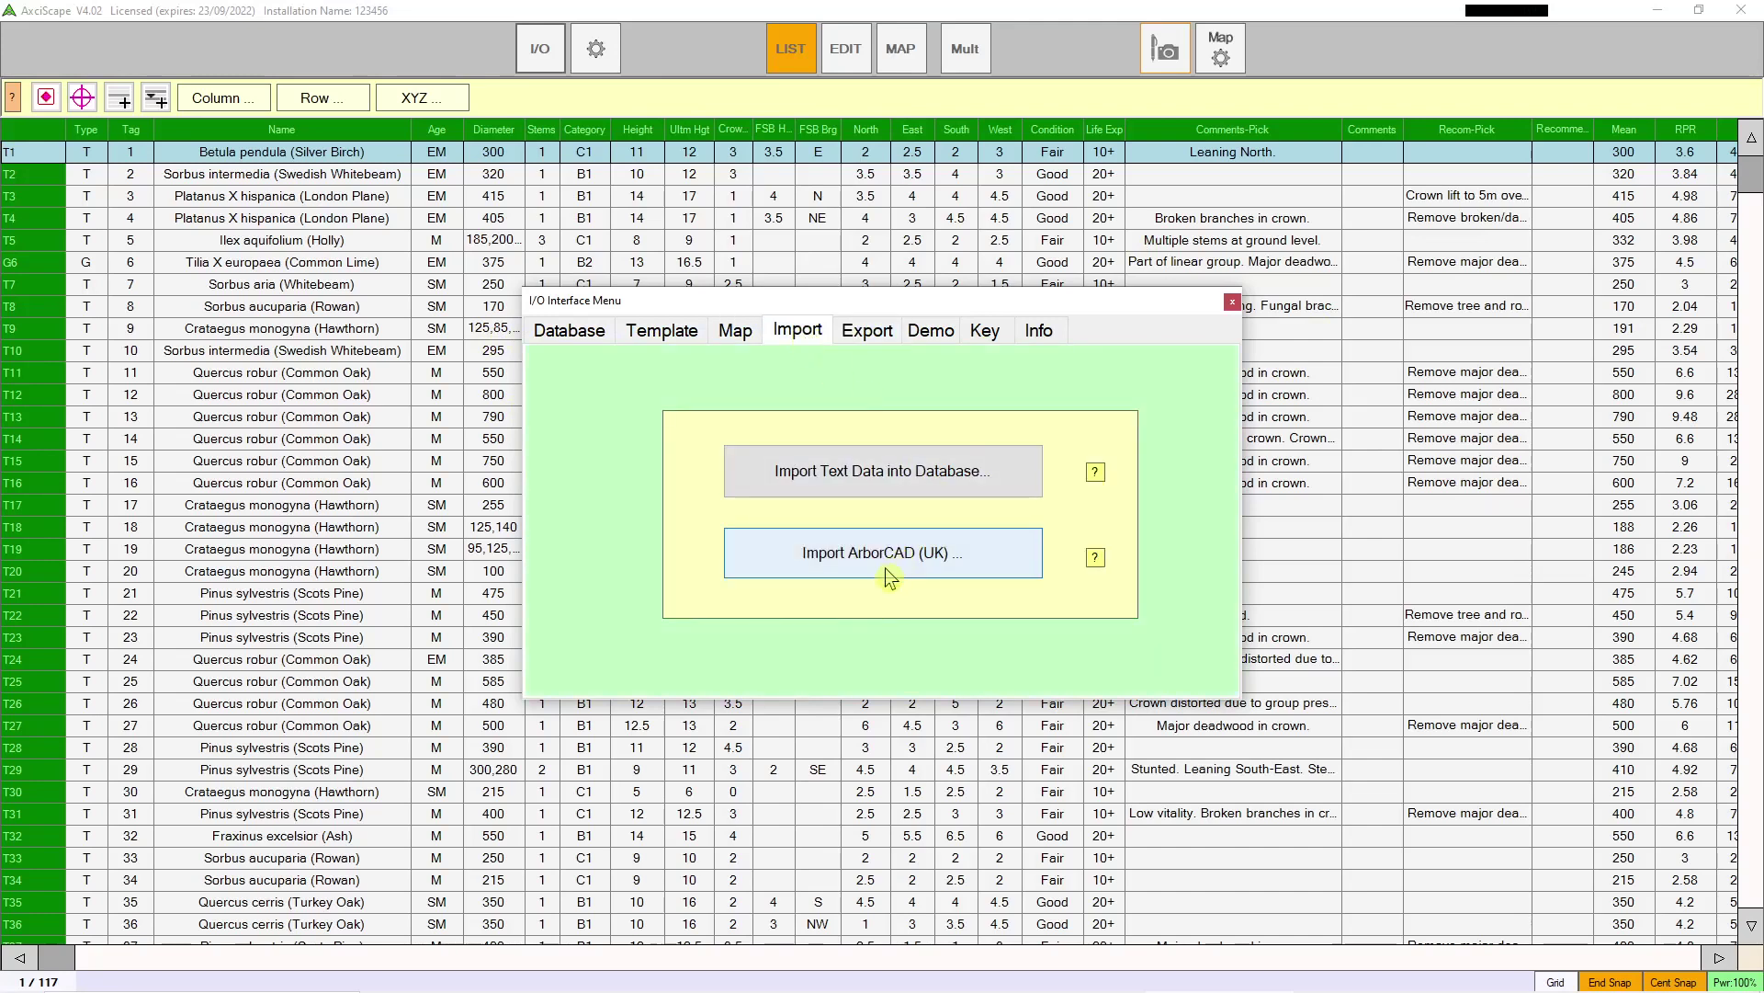
Step: Check the options for exporting a database summary as text and close them without creating a summary
click(869, 333)
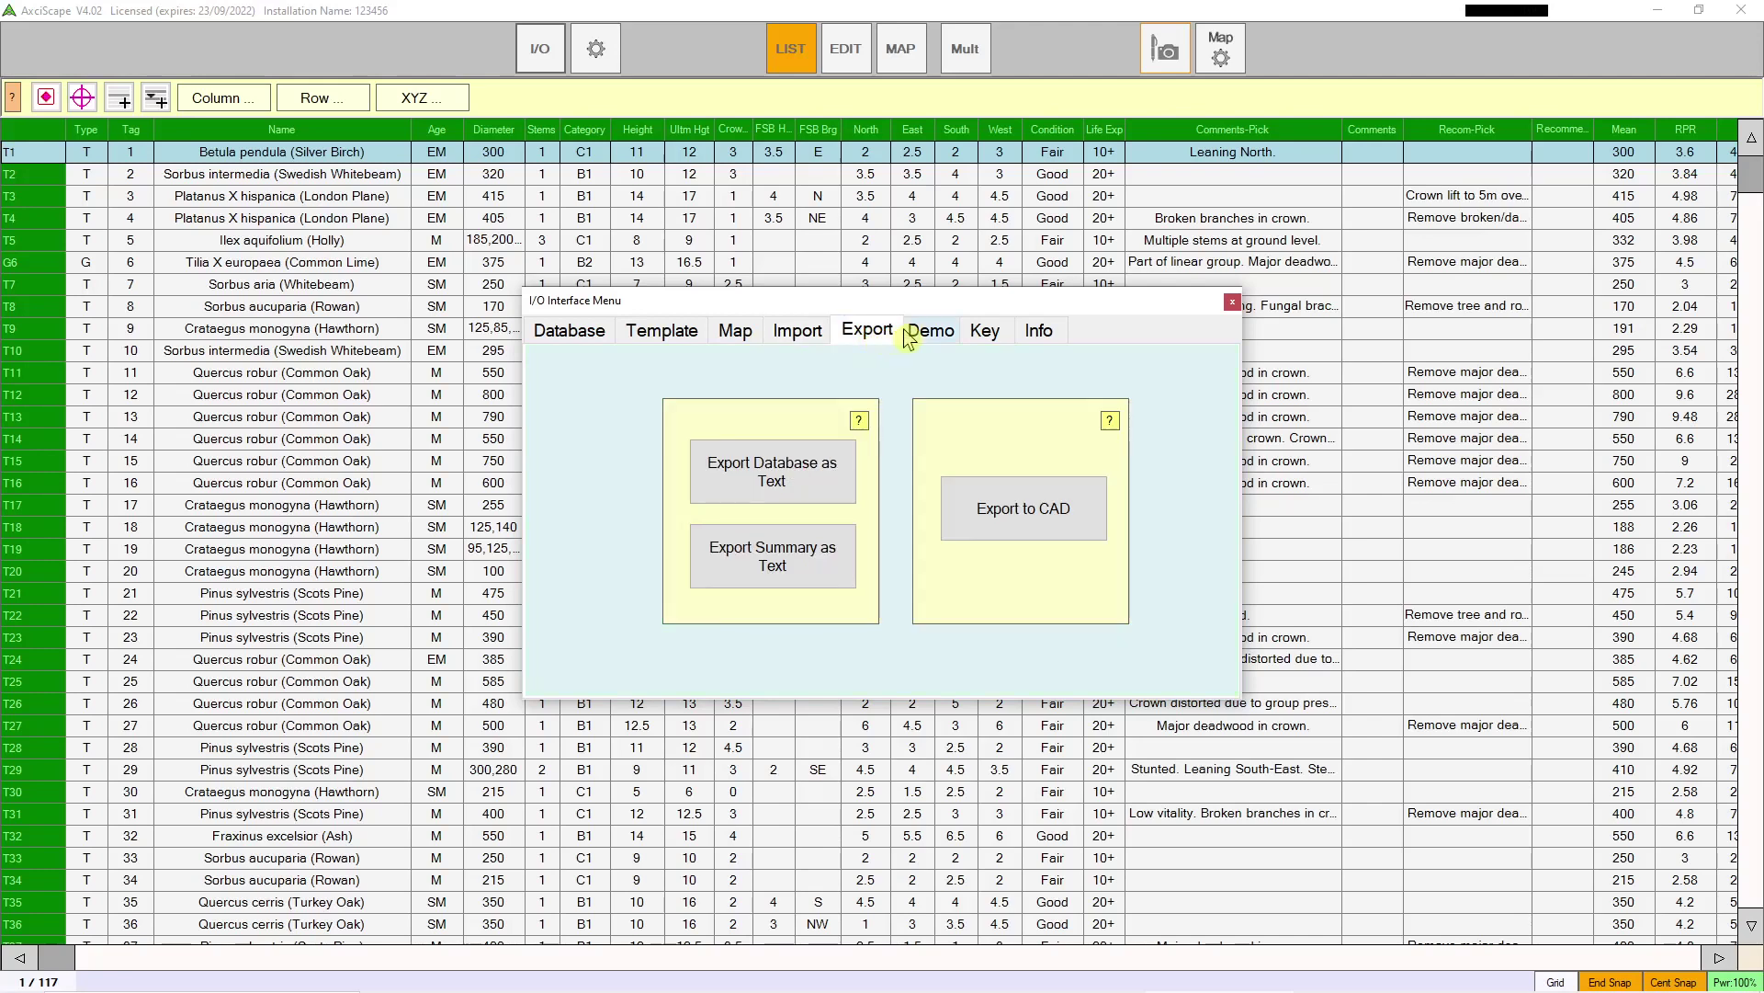
click(779, 581)
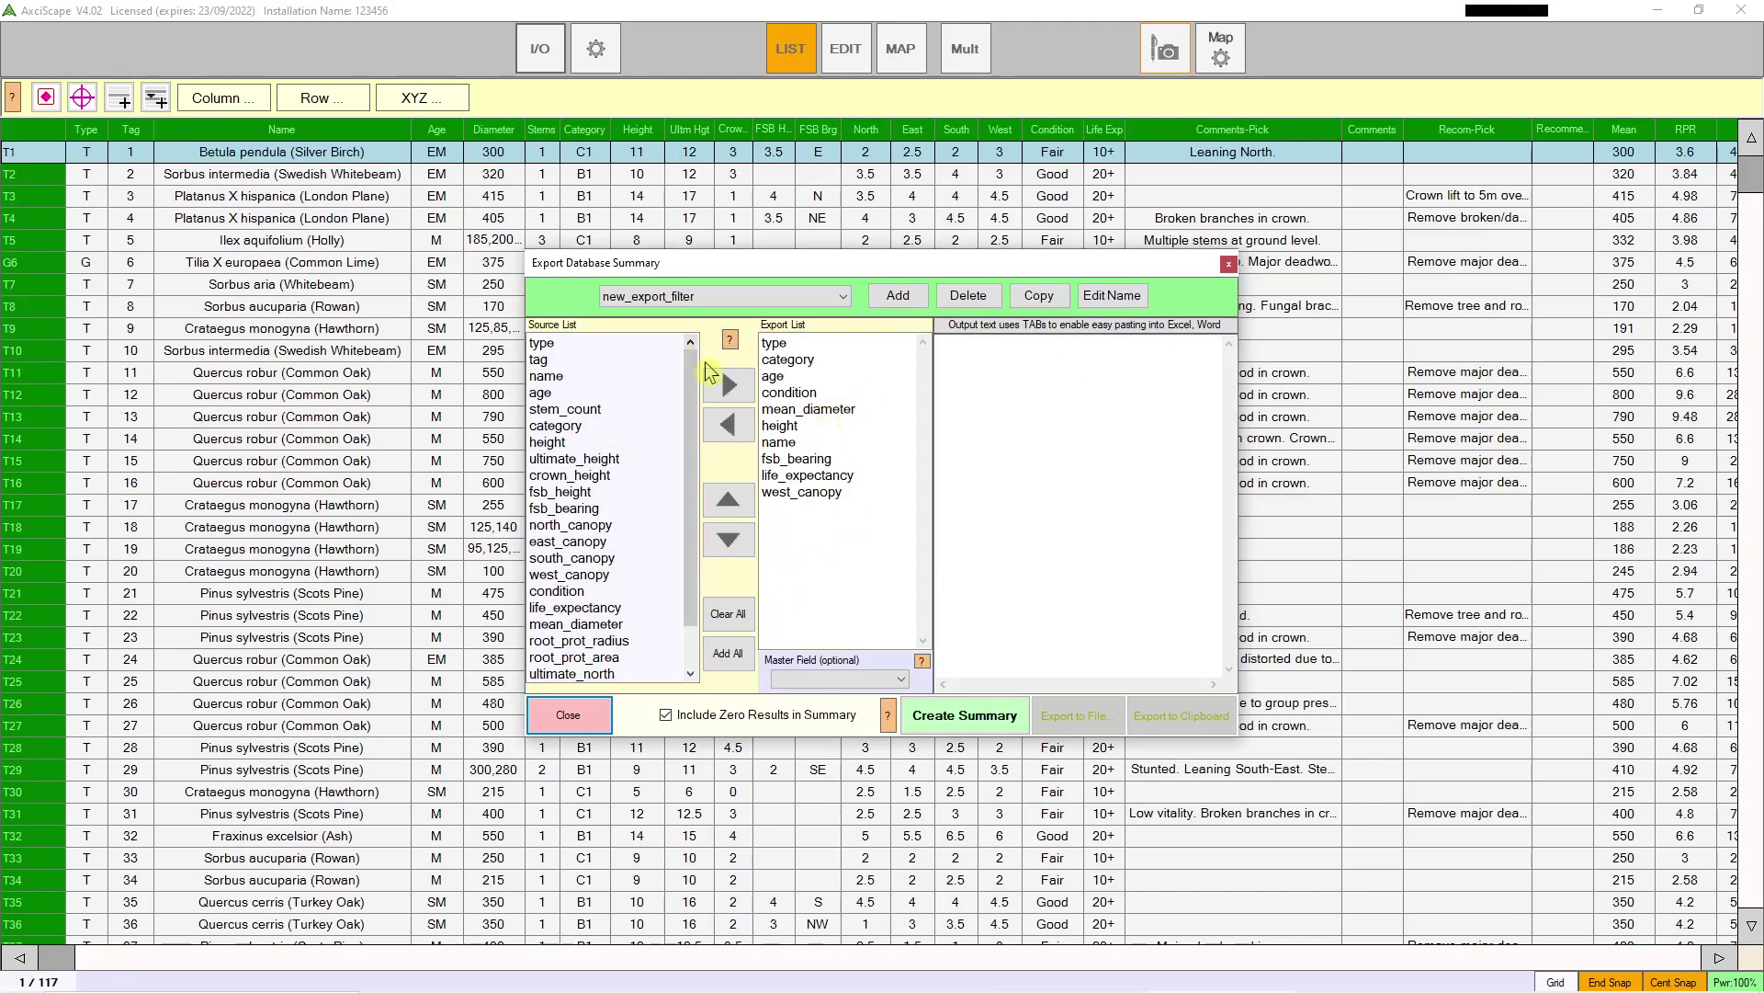
click(1228, 264)
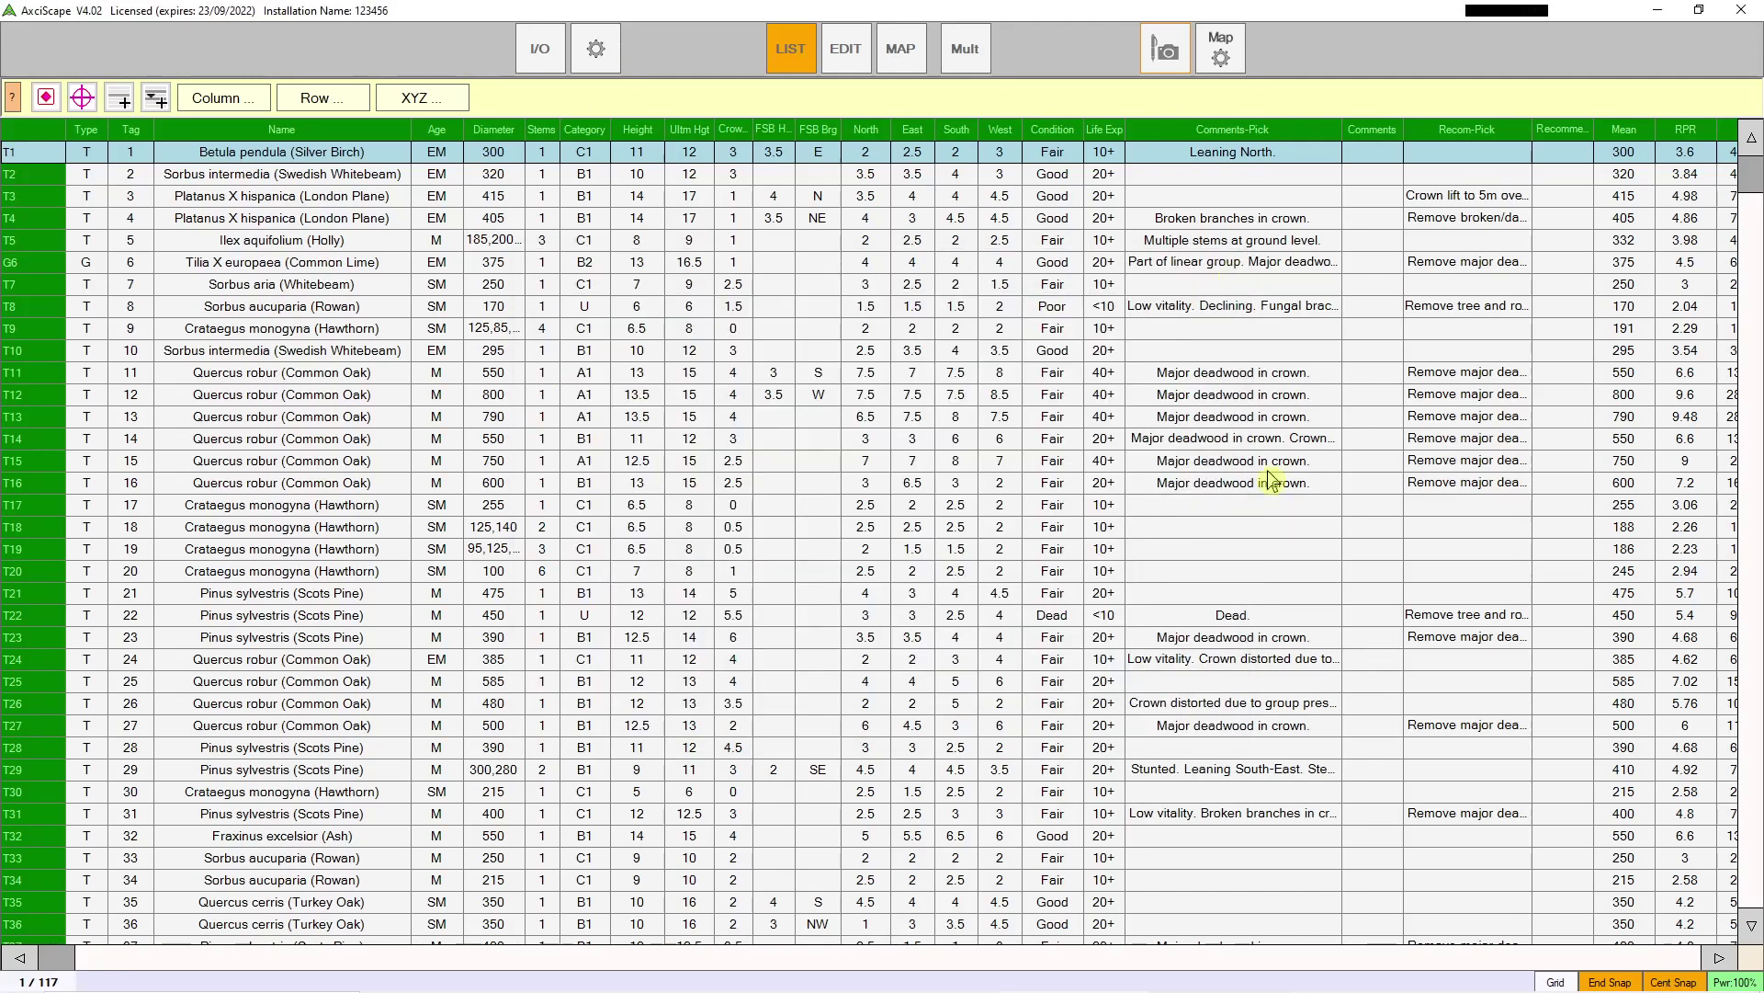